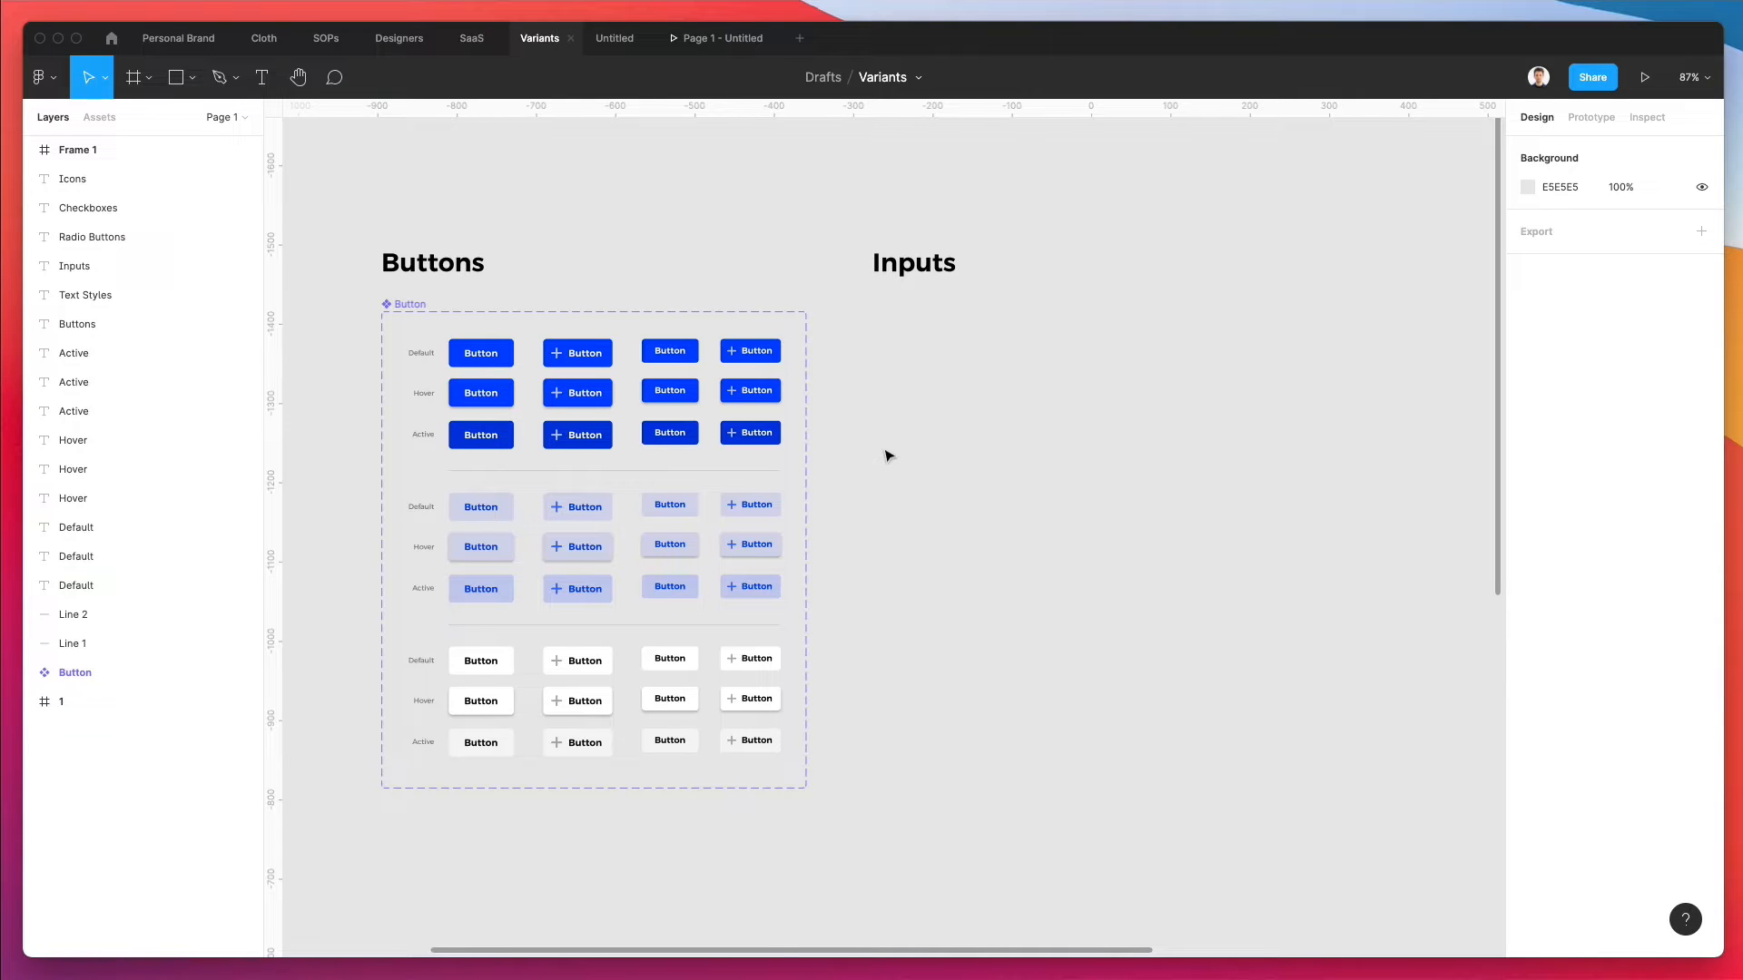
- Copy the small white default button without icon out of the Button set and place it just below the Inputs heading
scroll(888, 455, "right", 1)
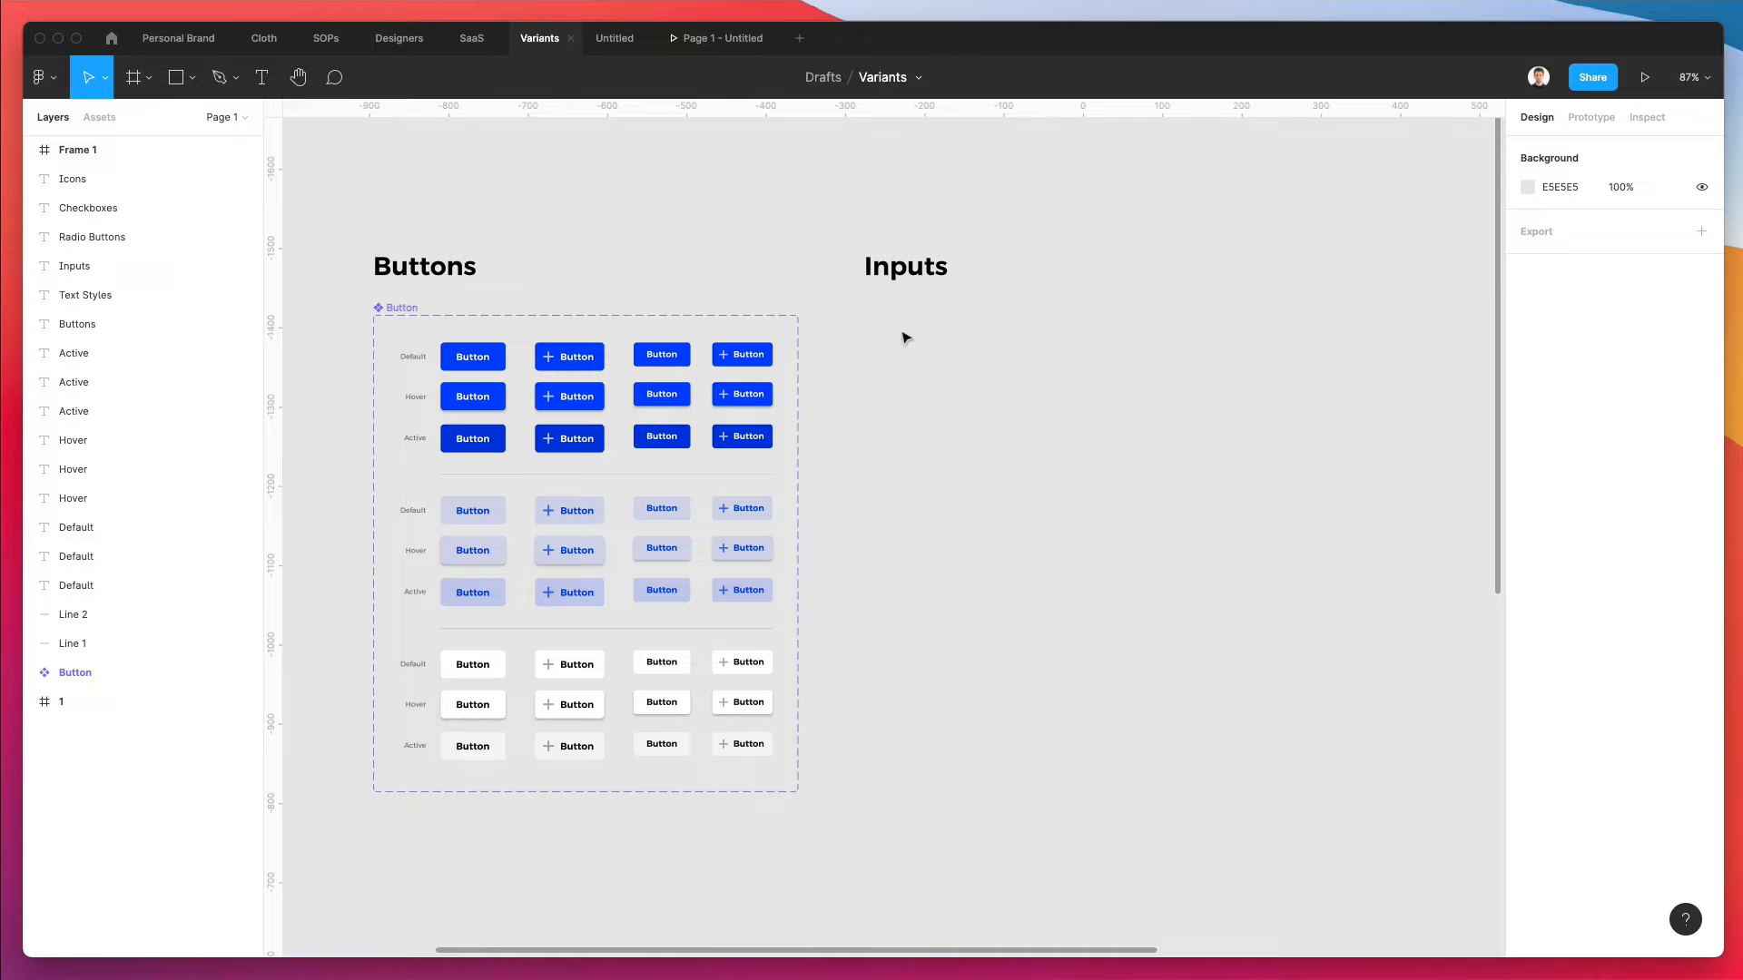
scroll(891, 396, "up", 3)
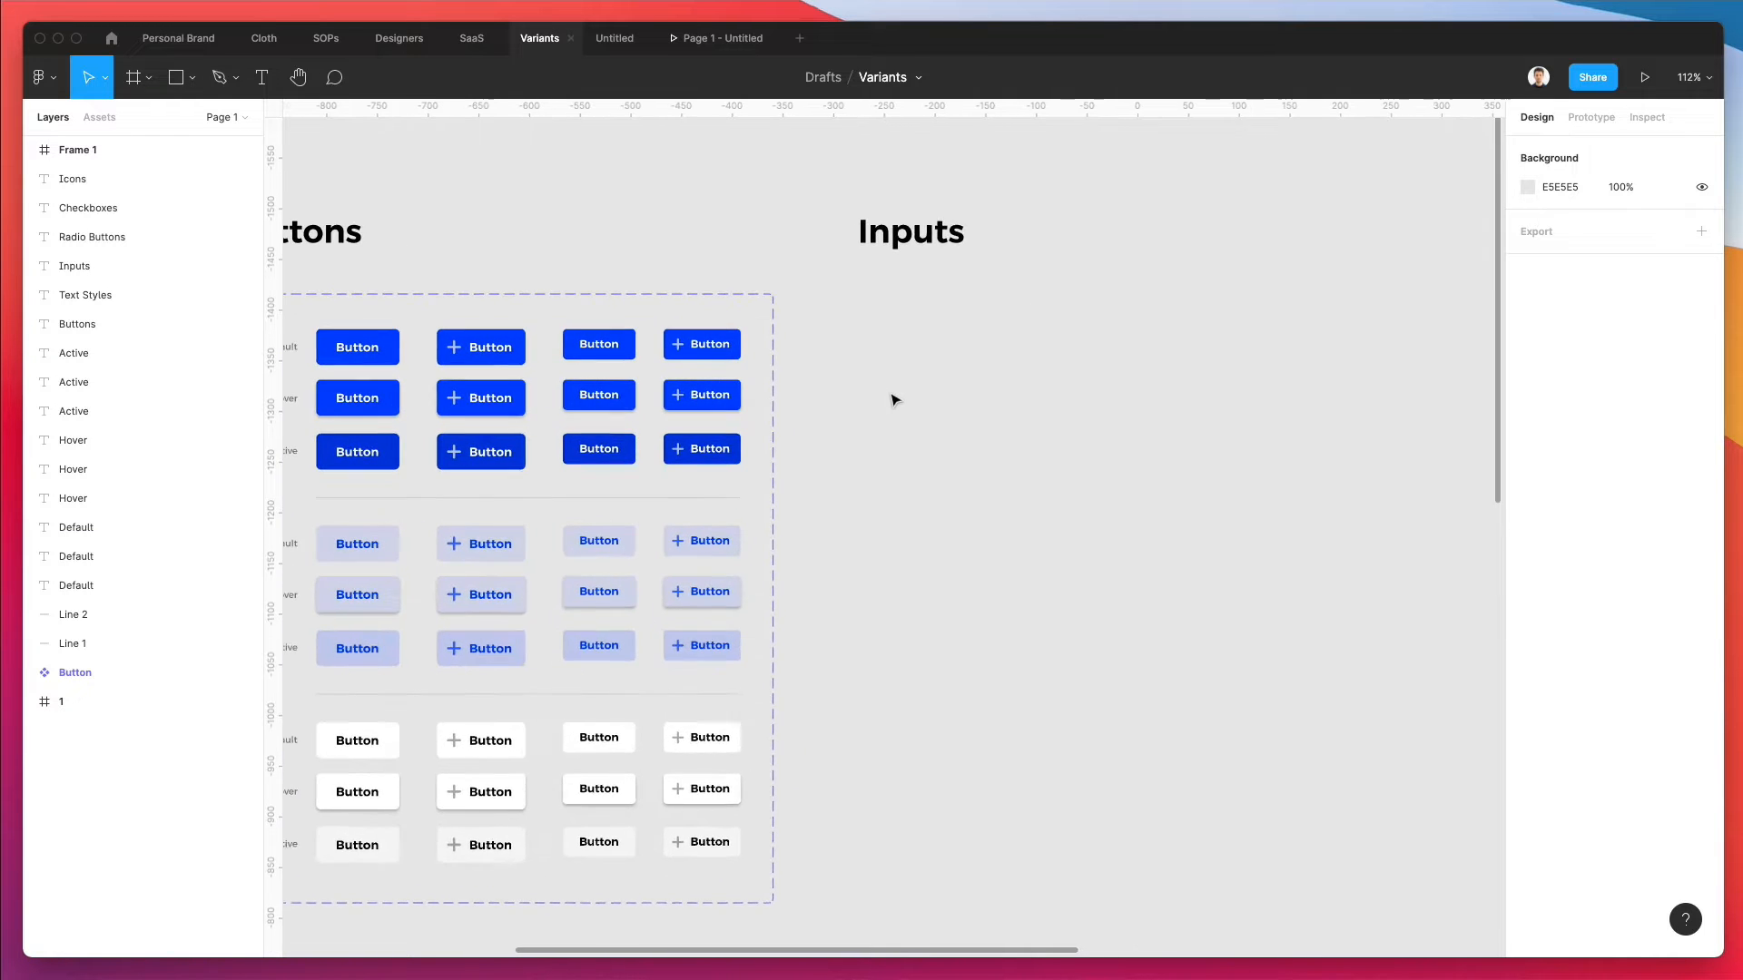
scroll(894, 399, "down", 2)
scroll(894, 399, "left", 1)
scroll(737, 668, "up", 2)
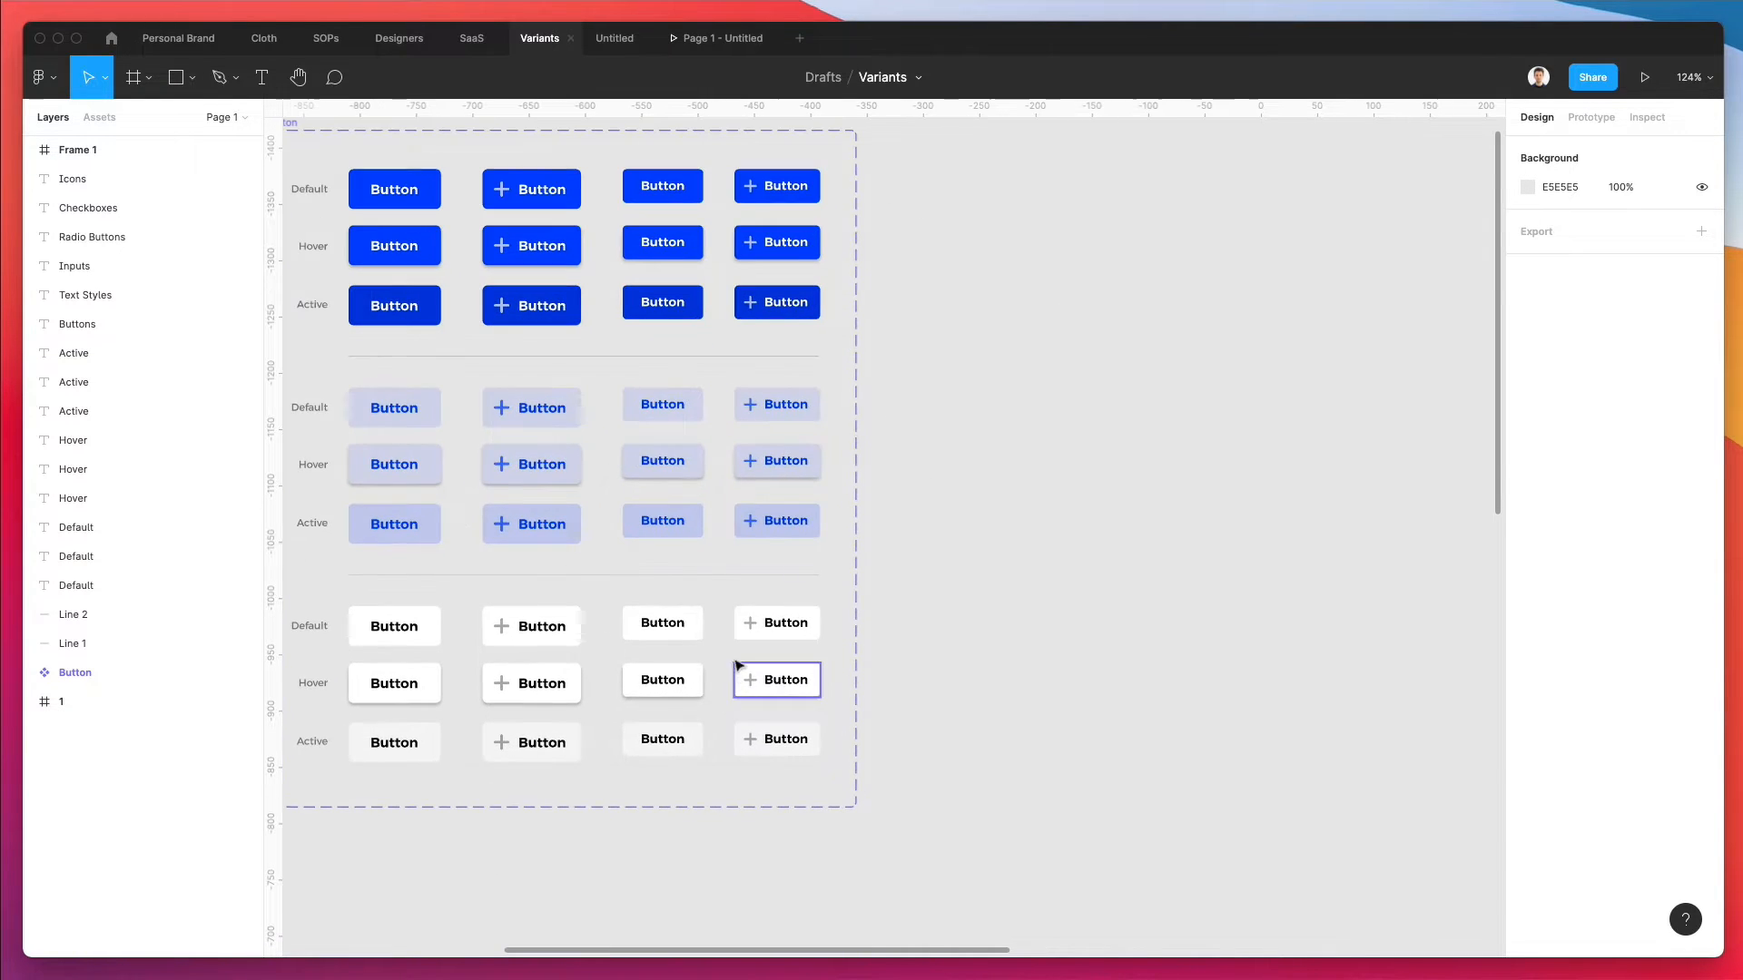
left_click_drag(683, 623, 1006, 324)
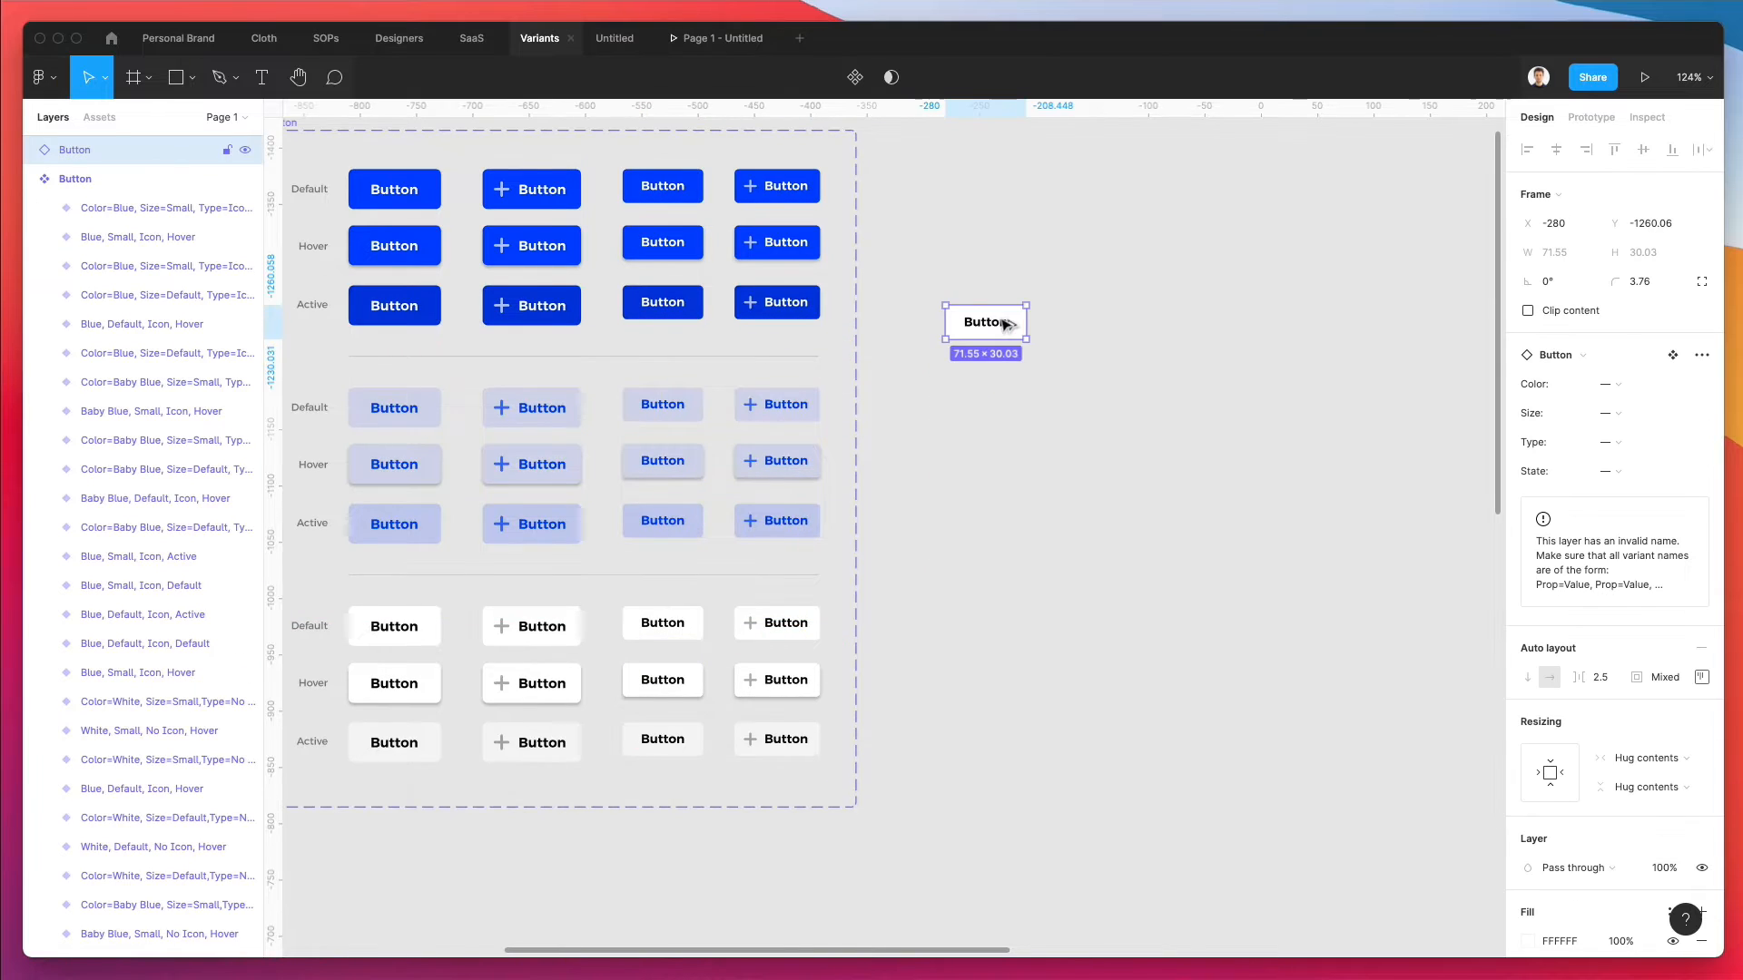
scroll(1006, 324, "up", 3)
left_click_drag(978, 527, 992, 354)
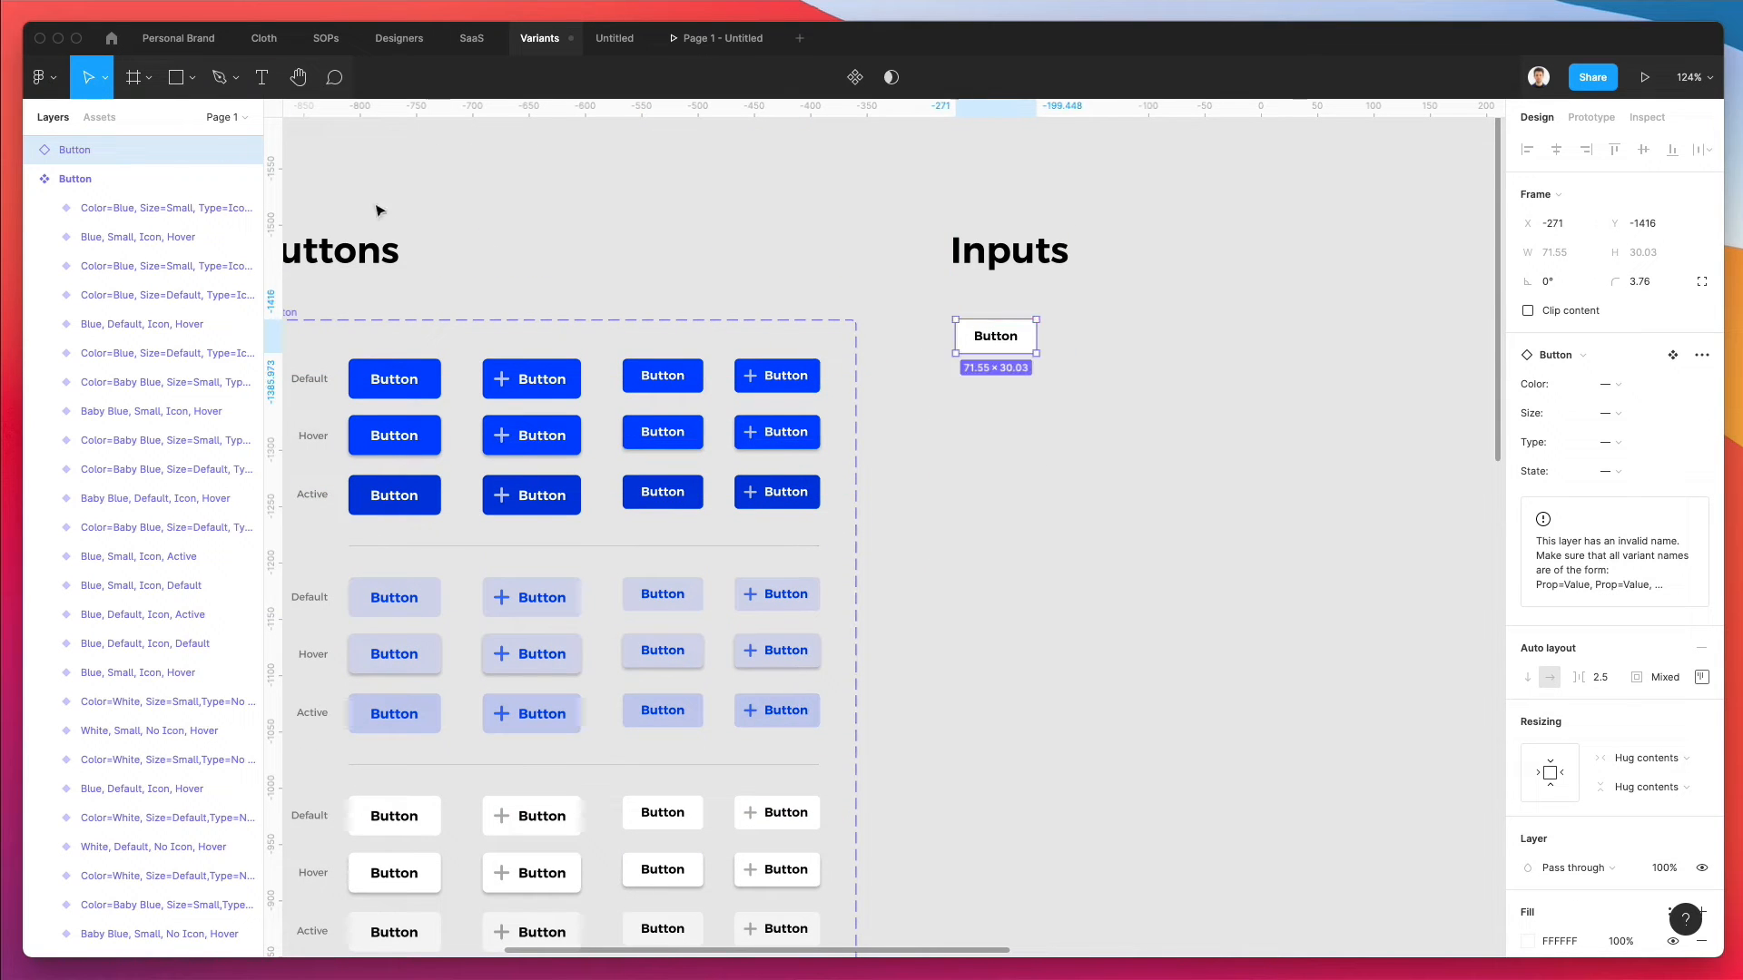
- Detach the copied button instance from its main component
right_click(111, 150)
mouse_move(185, 437)
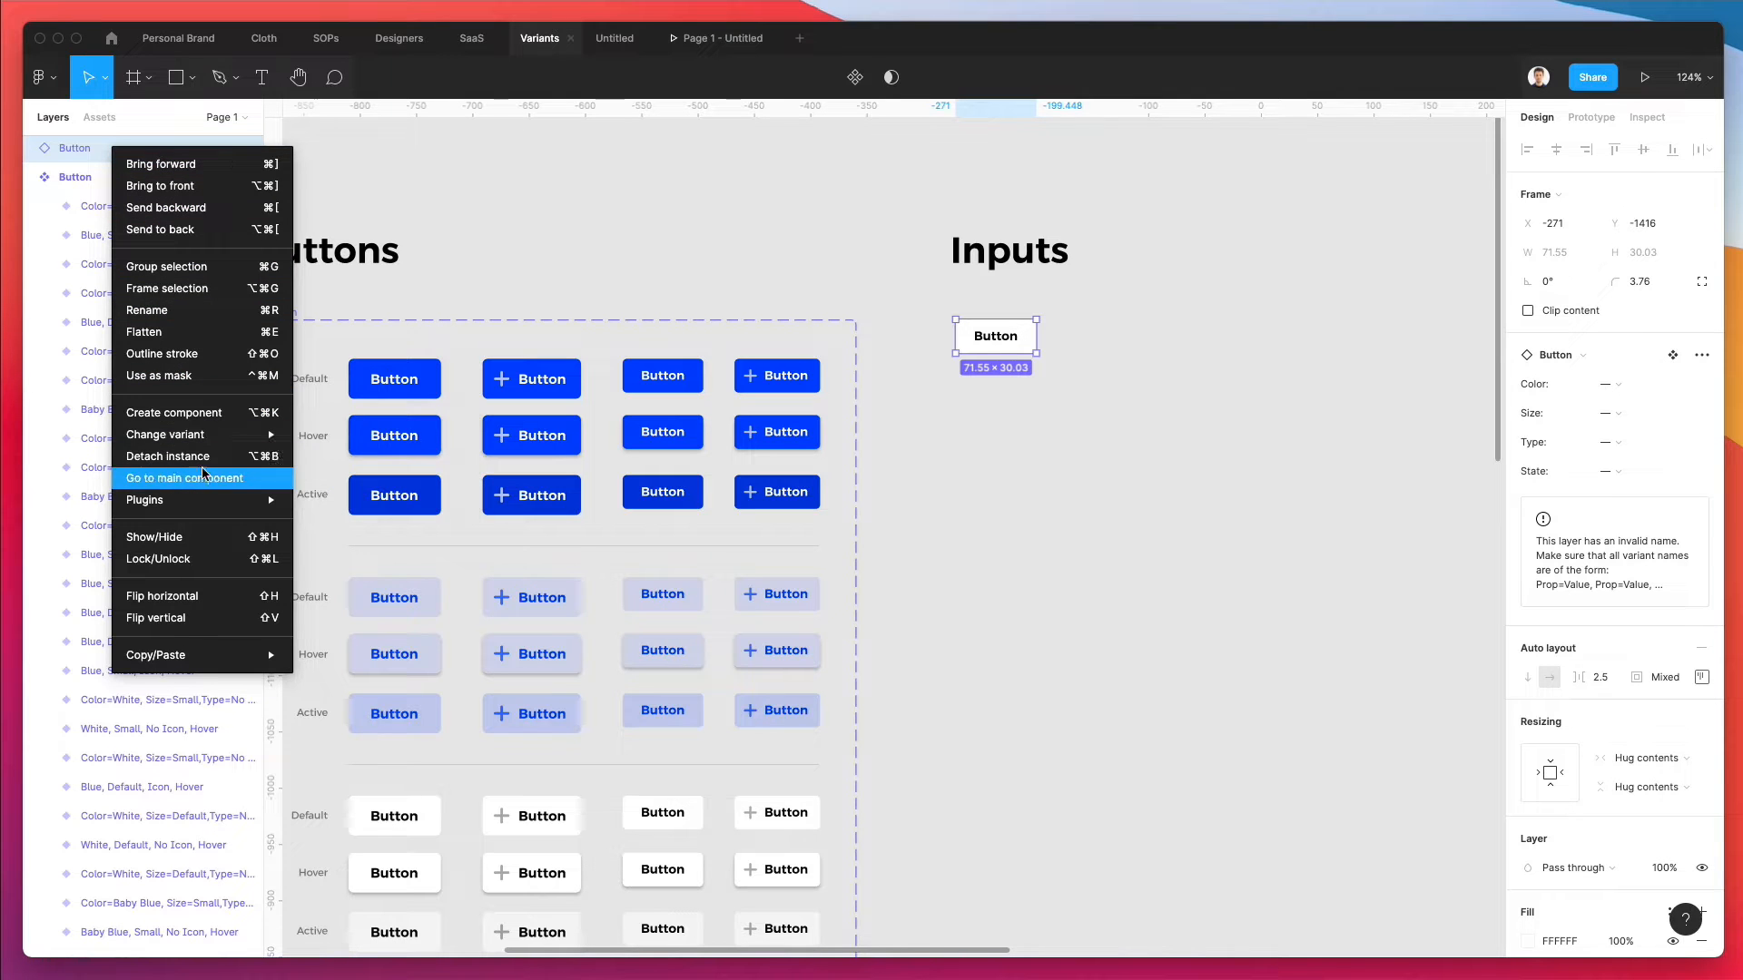
left_click(181, 456)
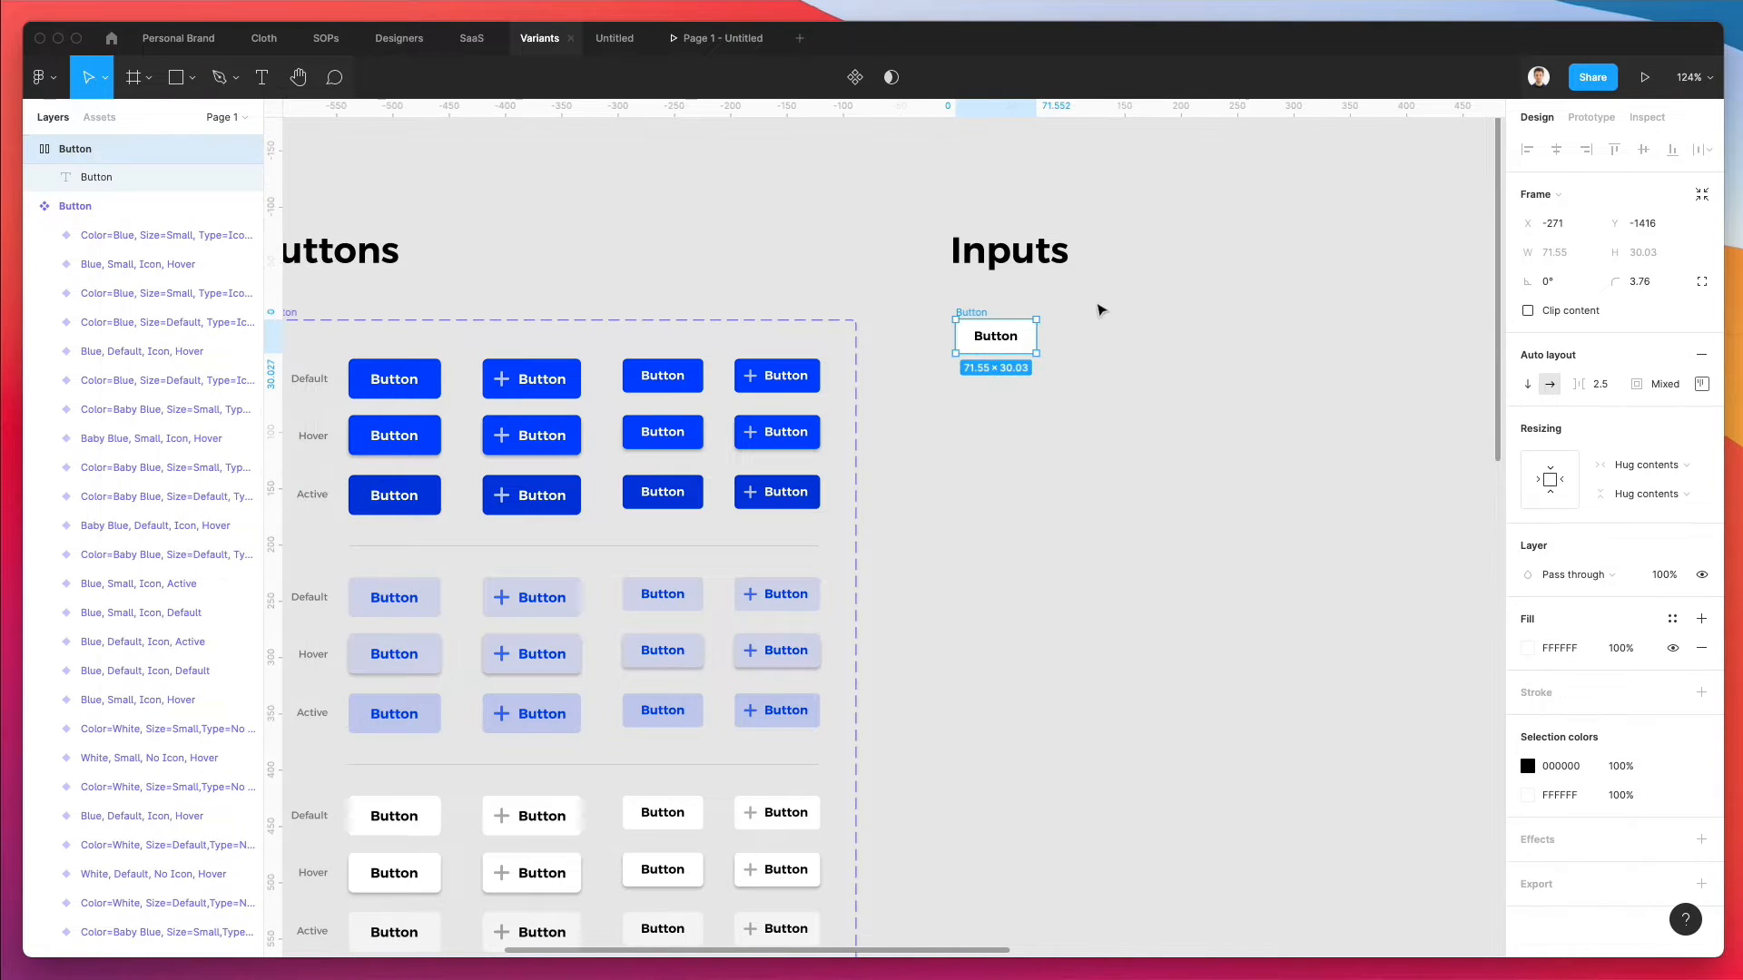
- Move the detached button slightly lower under the Inputs heading, to about Y -1392, and rename its frame Dropdown
scroll(1085, 316, "up", 5)
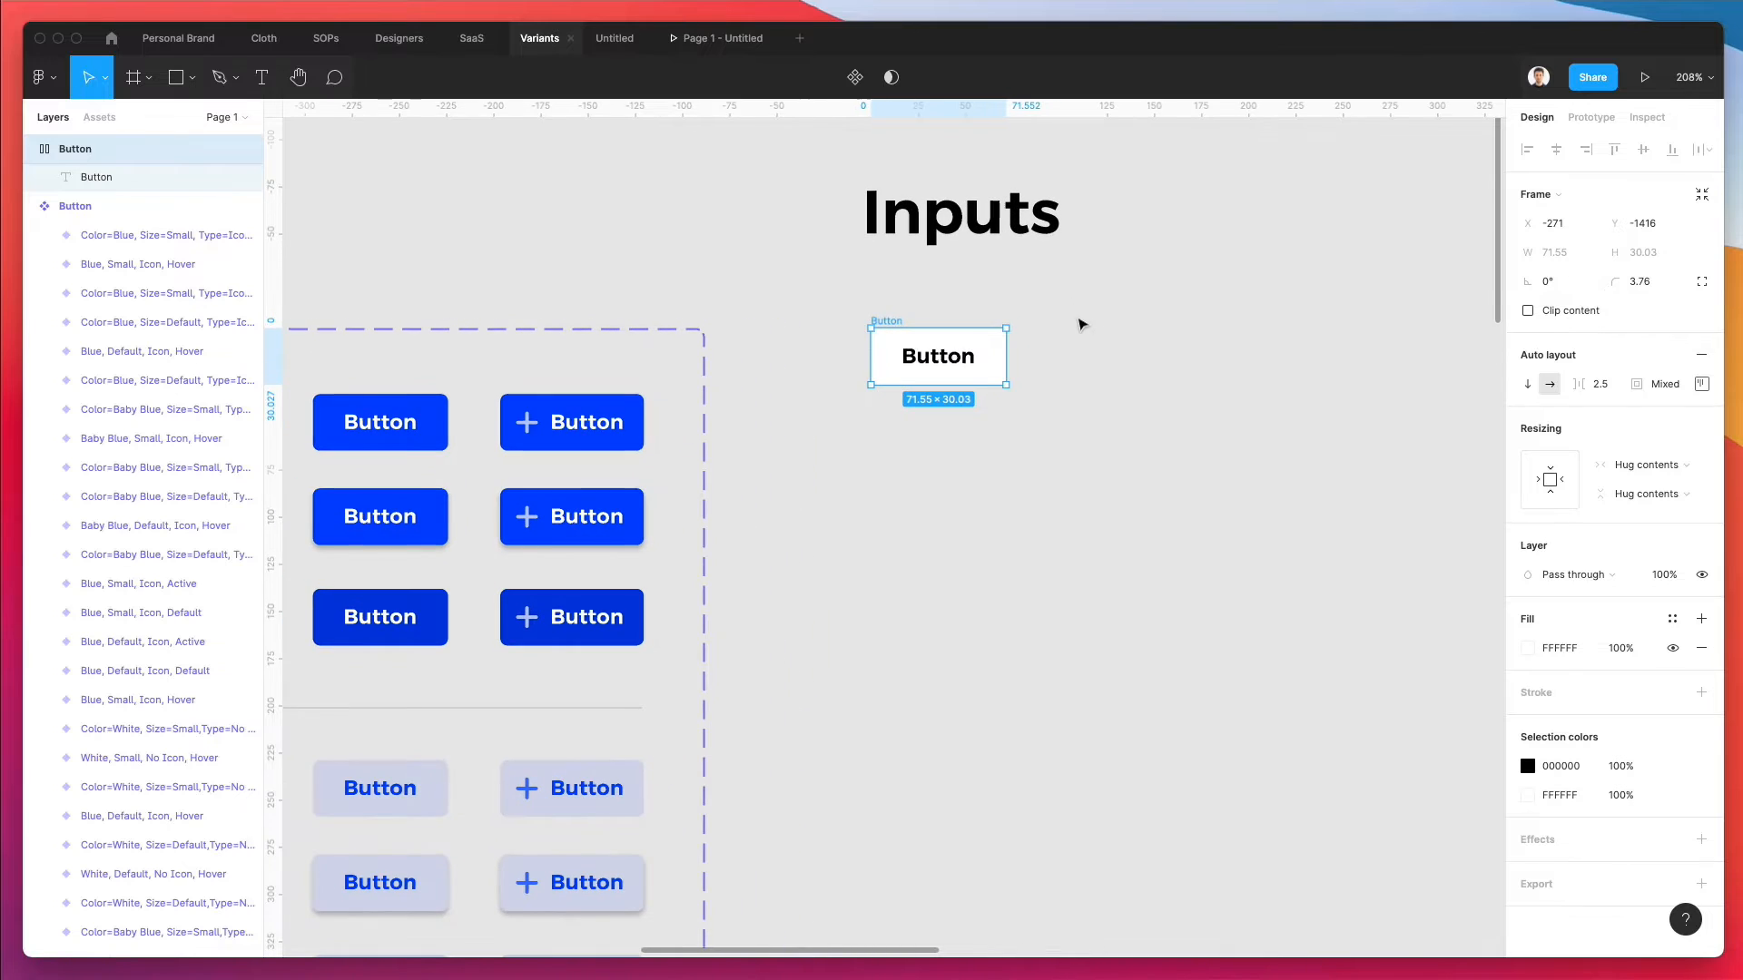
left_click_drag(953, 356, 909, 397)
key("super+r")
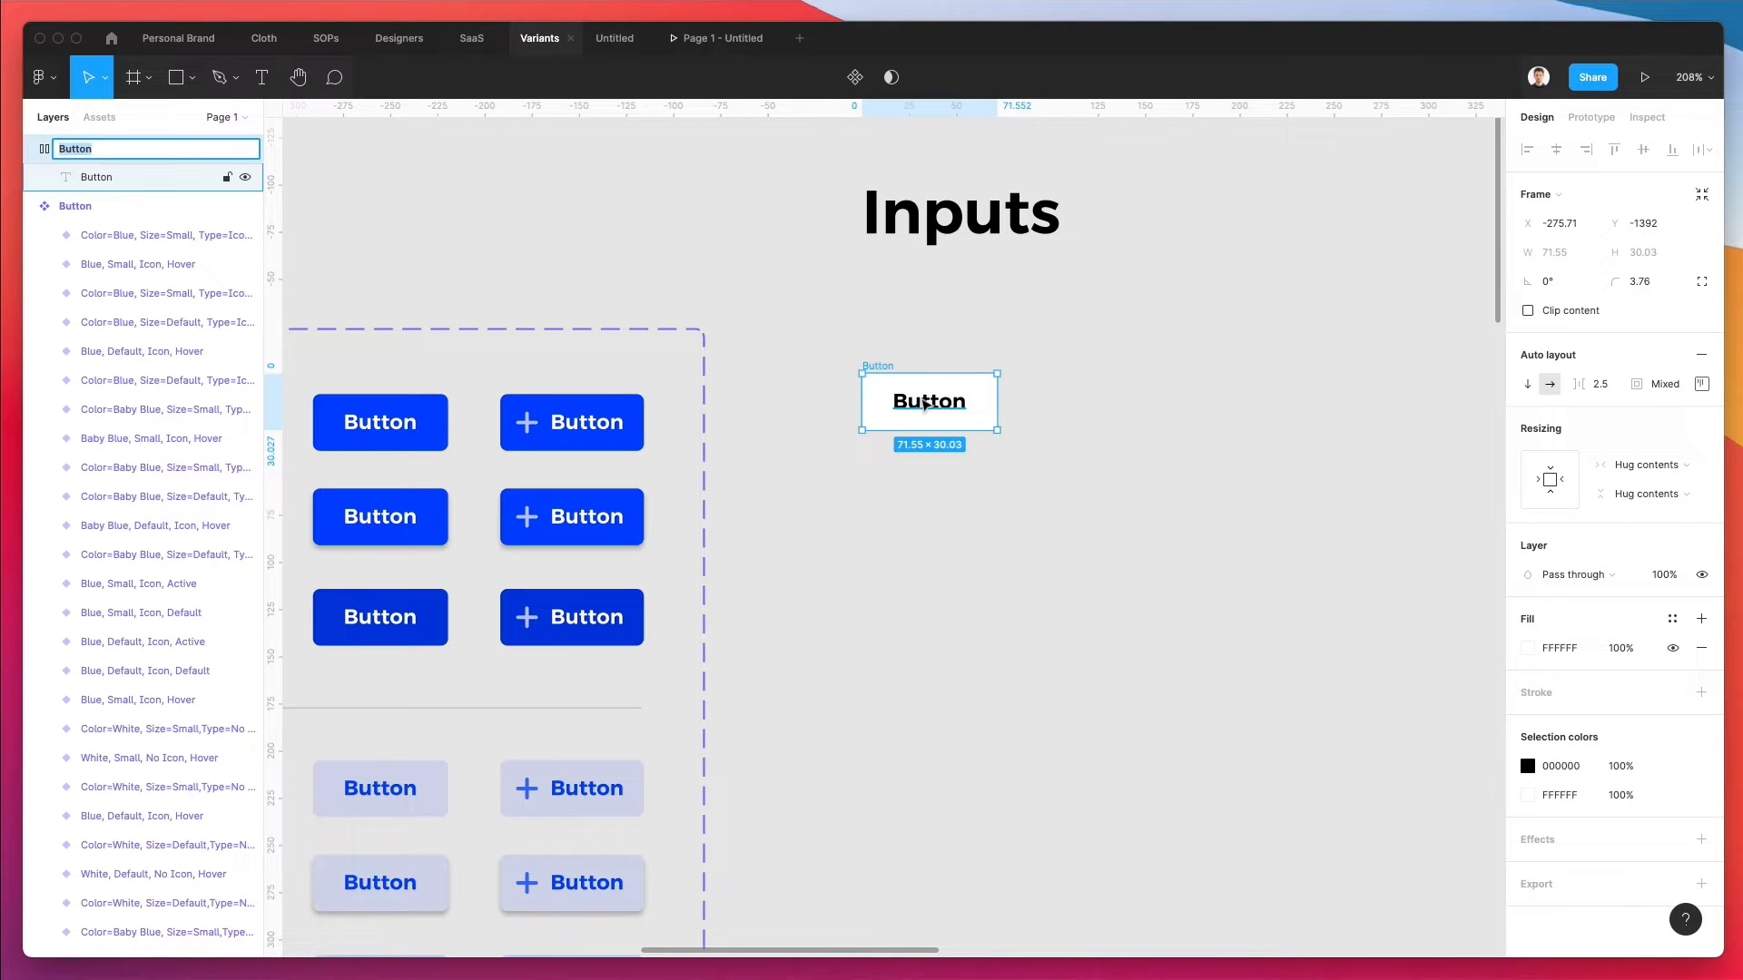
type("Dropdown")
key("Return")
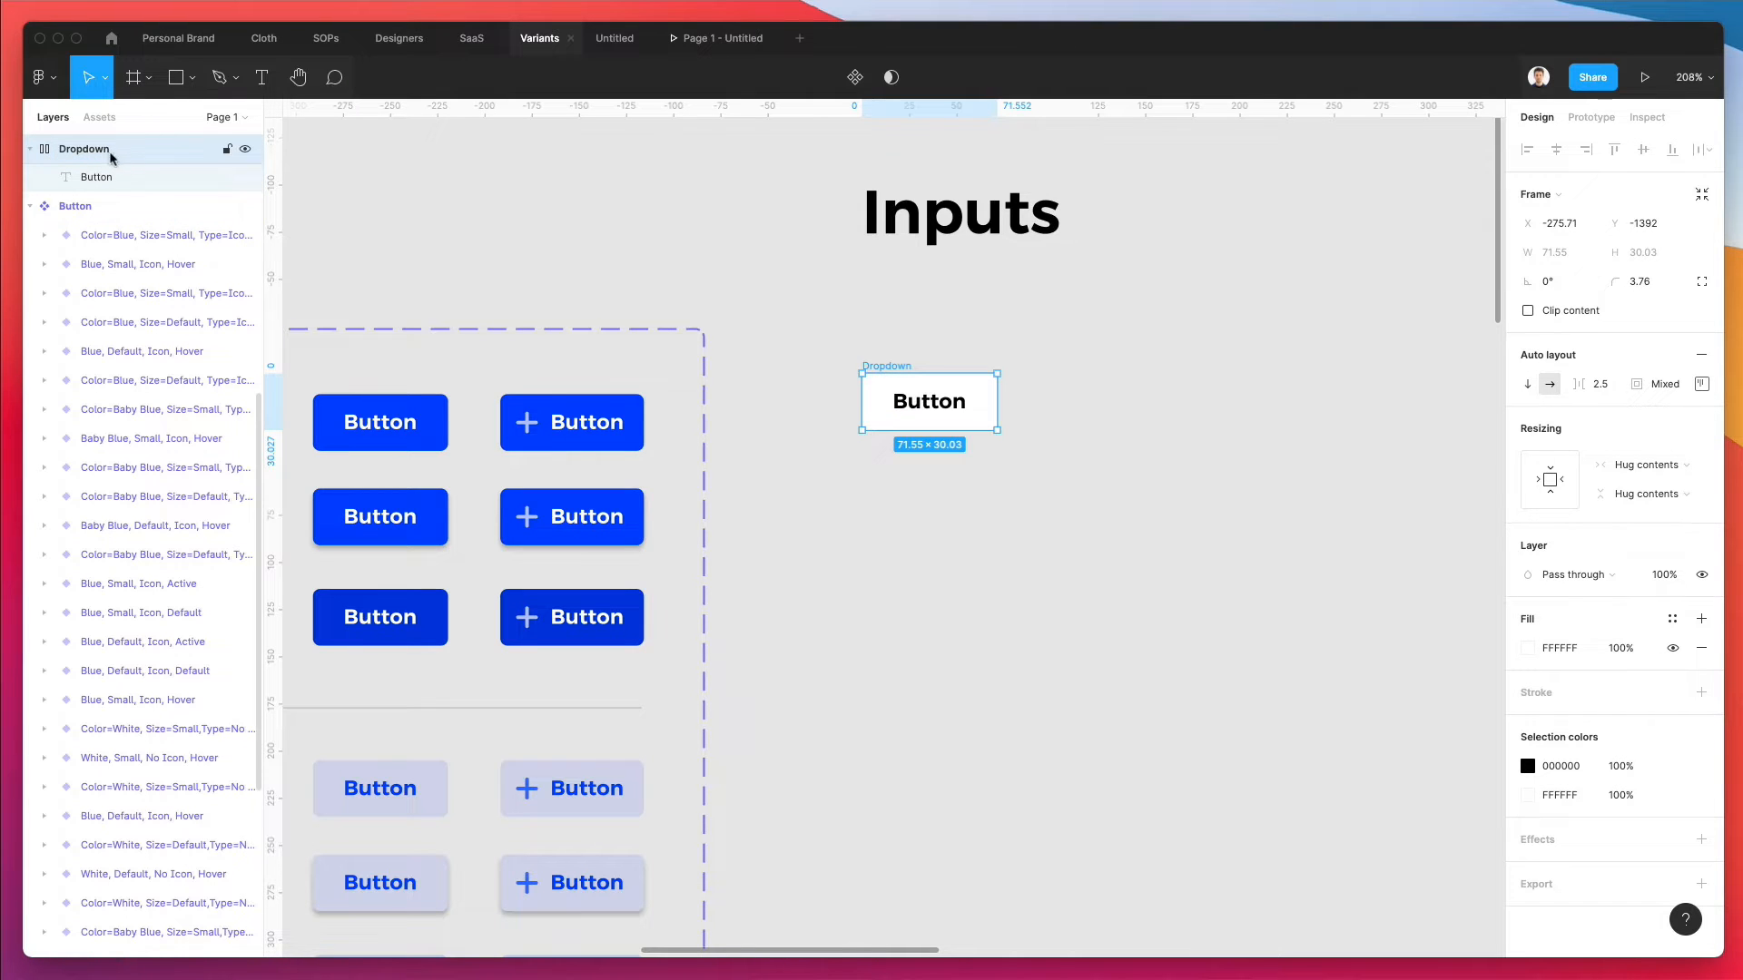
- Change the text label inside the Dropdown frame to "Select"
scroll(955, 408, "up", 5)
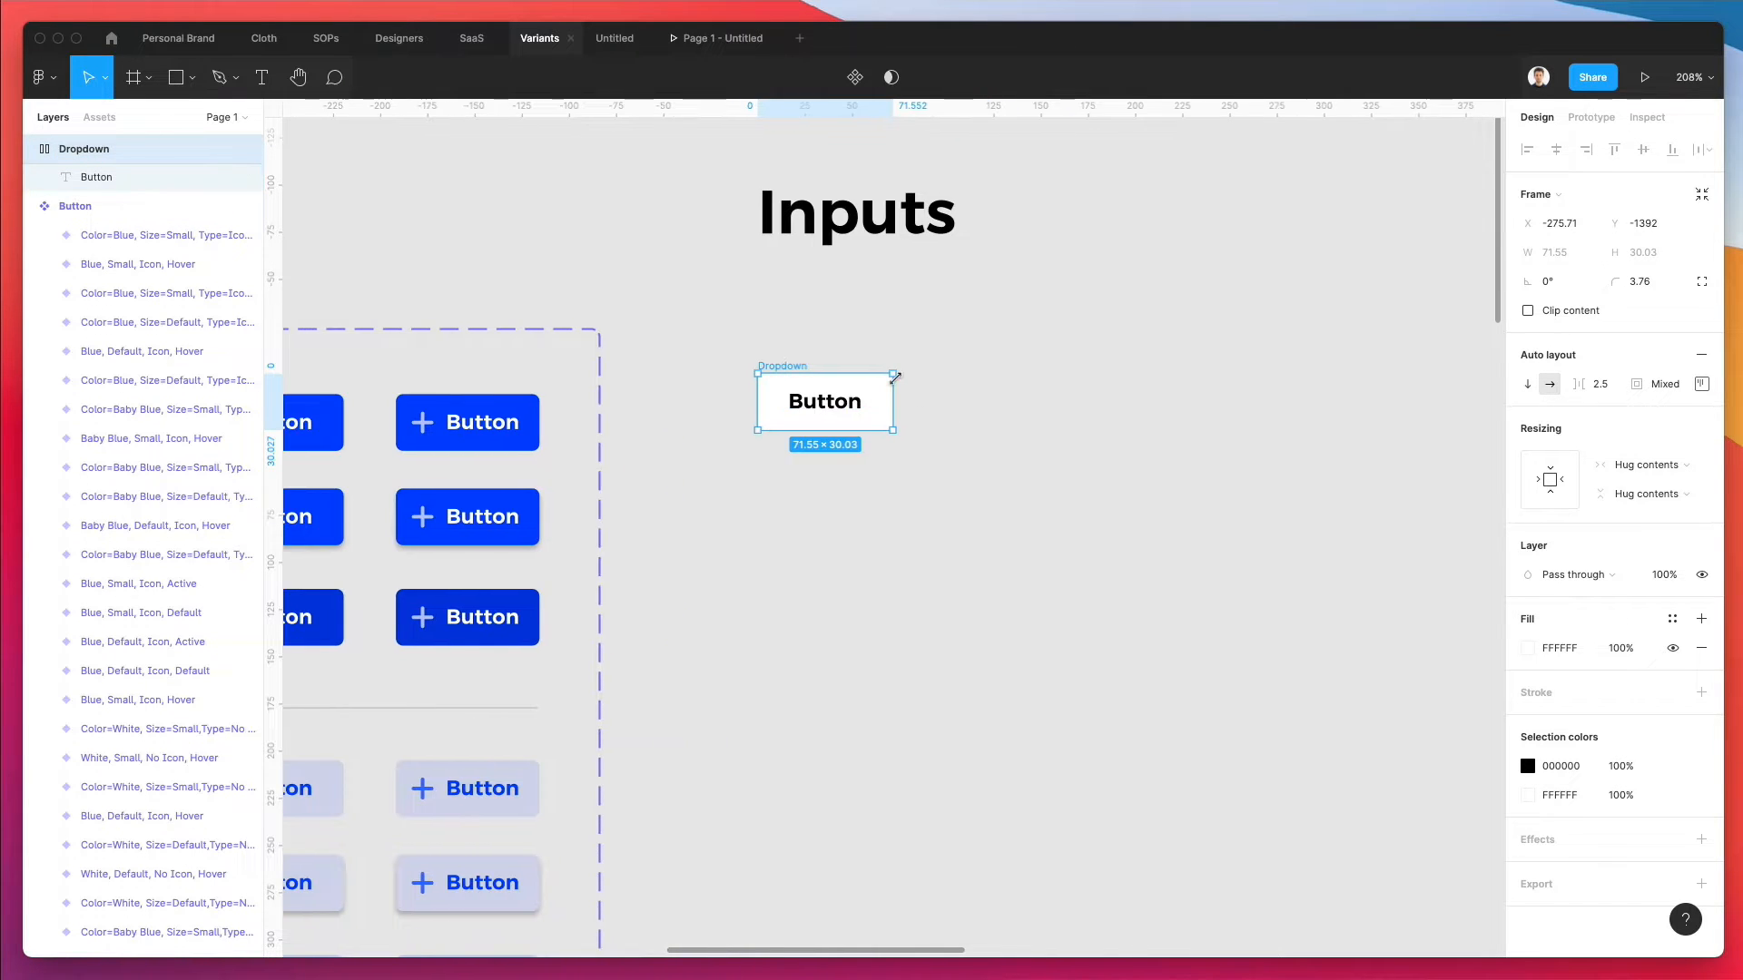
double_click(806, 411)
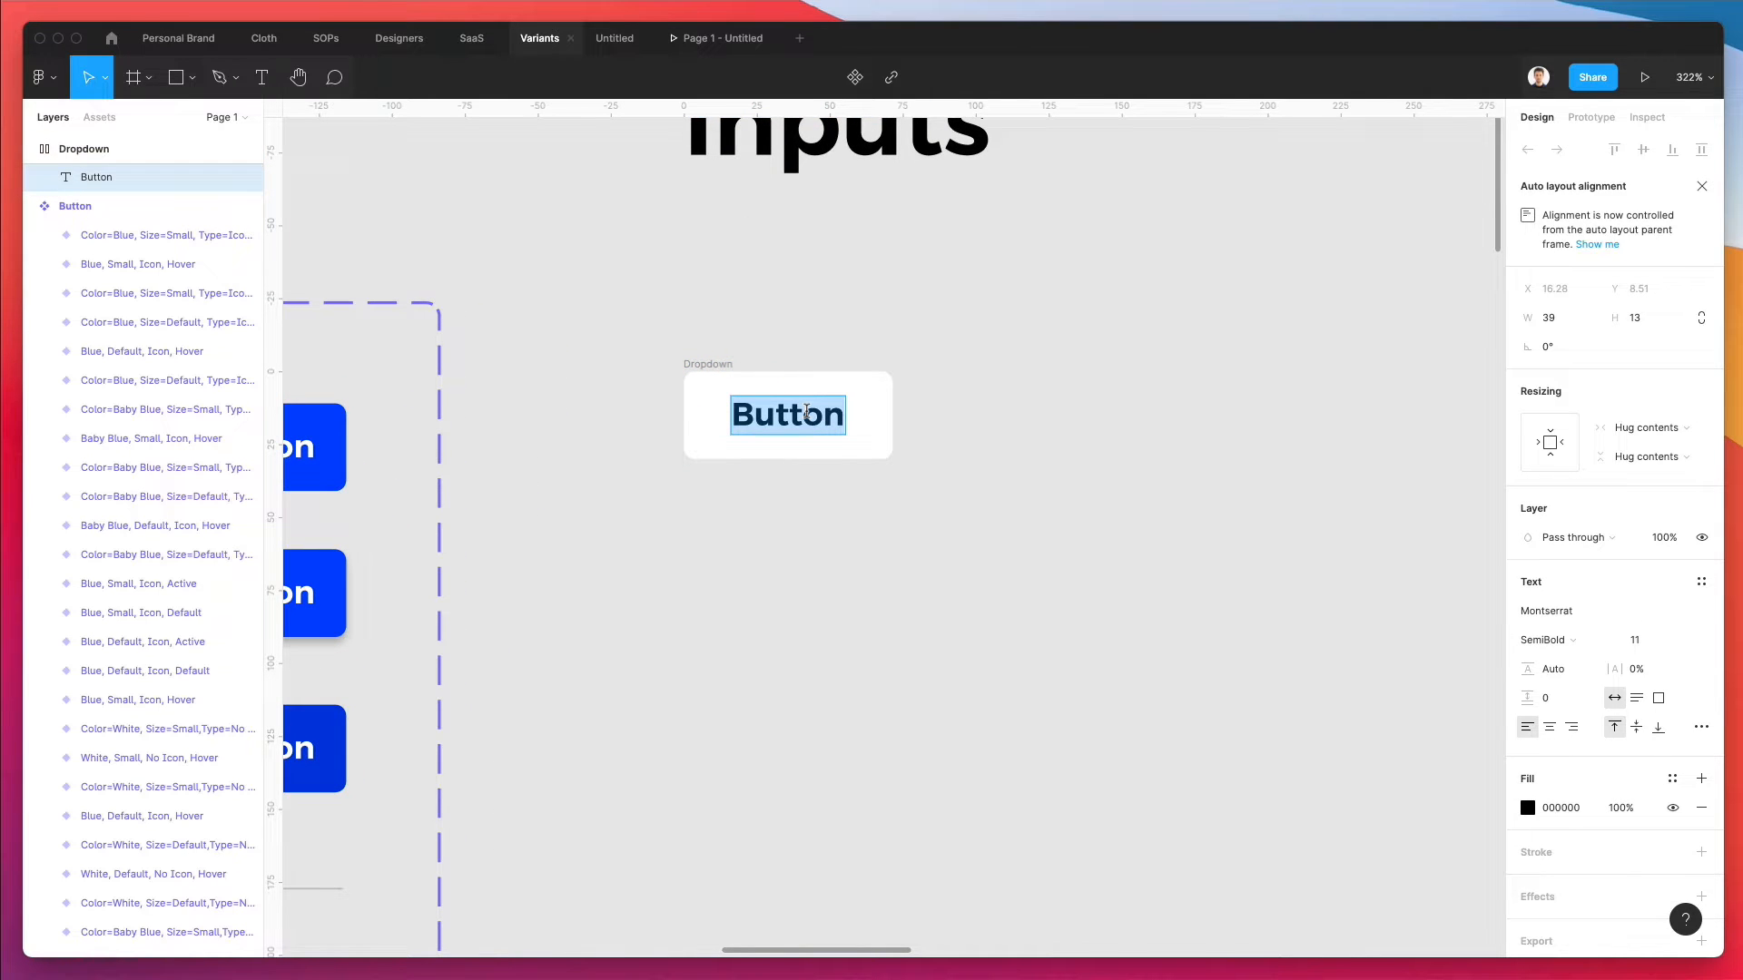
type("Select")
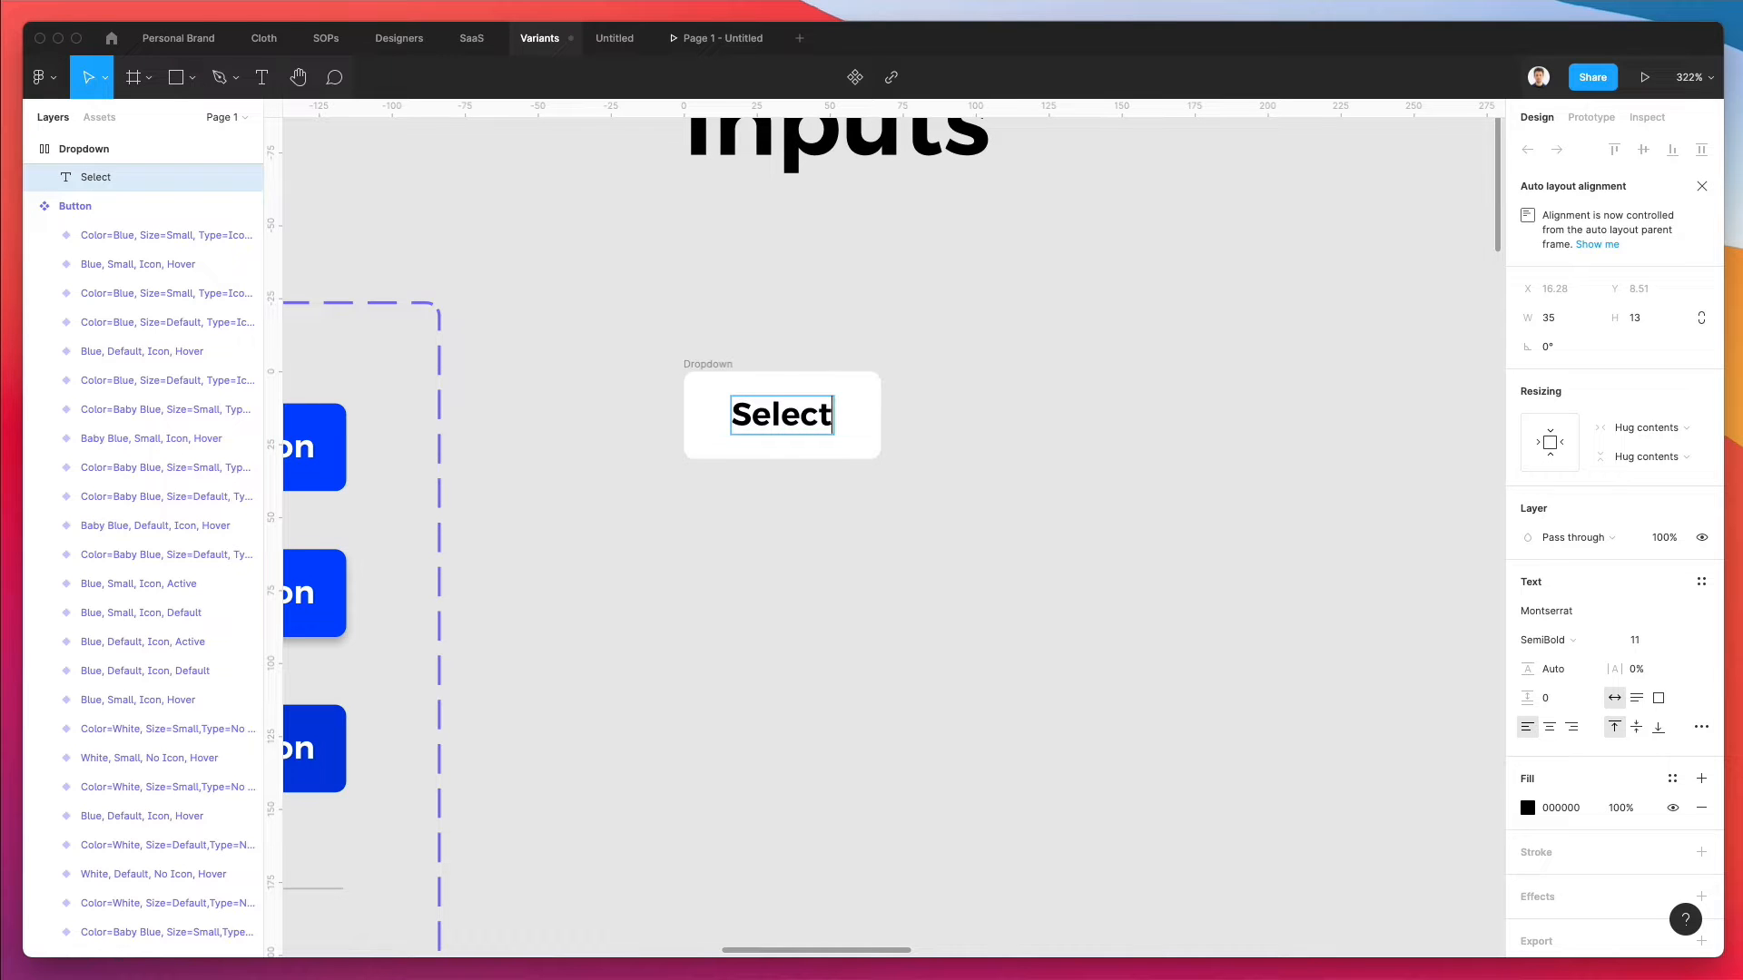
key("Escape")
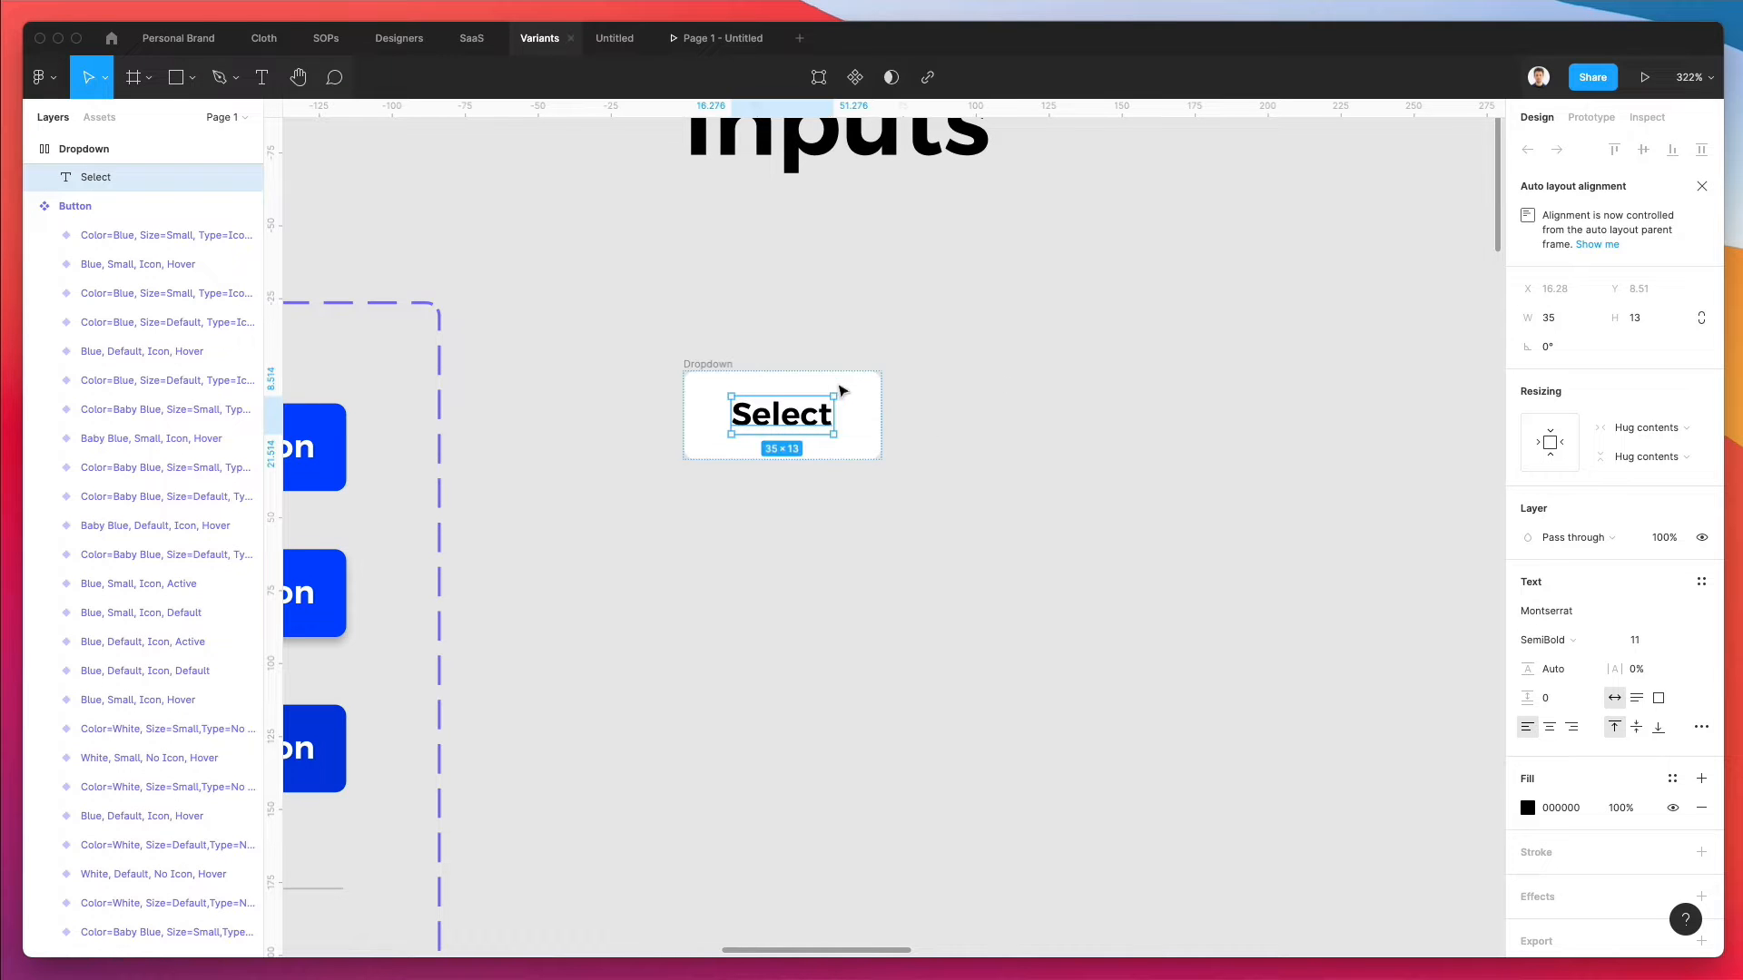
- Widen the Dropdown frame by raising its auto layout right padding to about 126
left_click(960, 383)
left_click(788, 410)
left_click(691, 366)
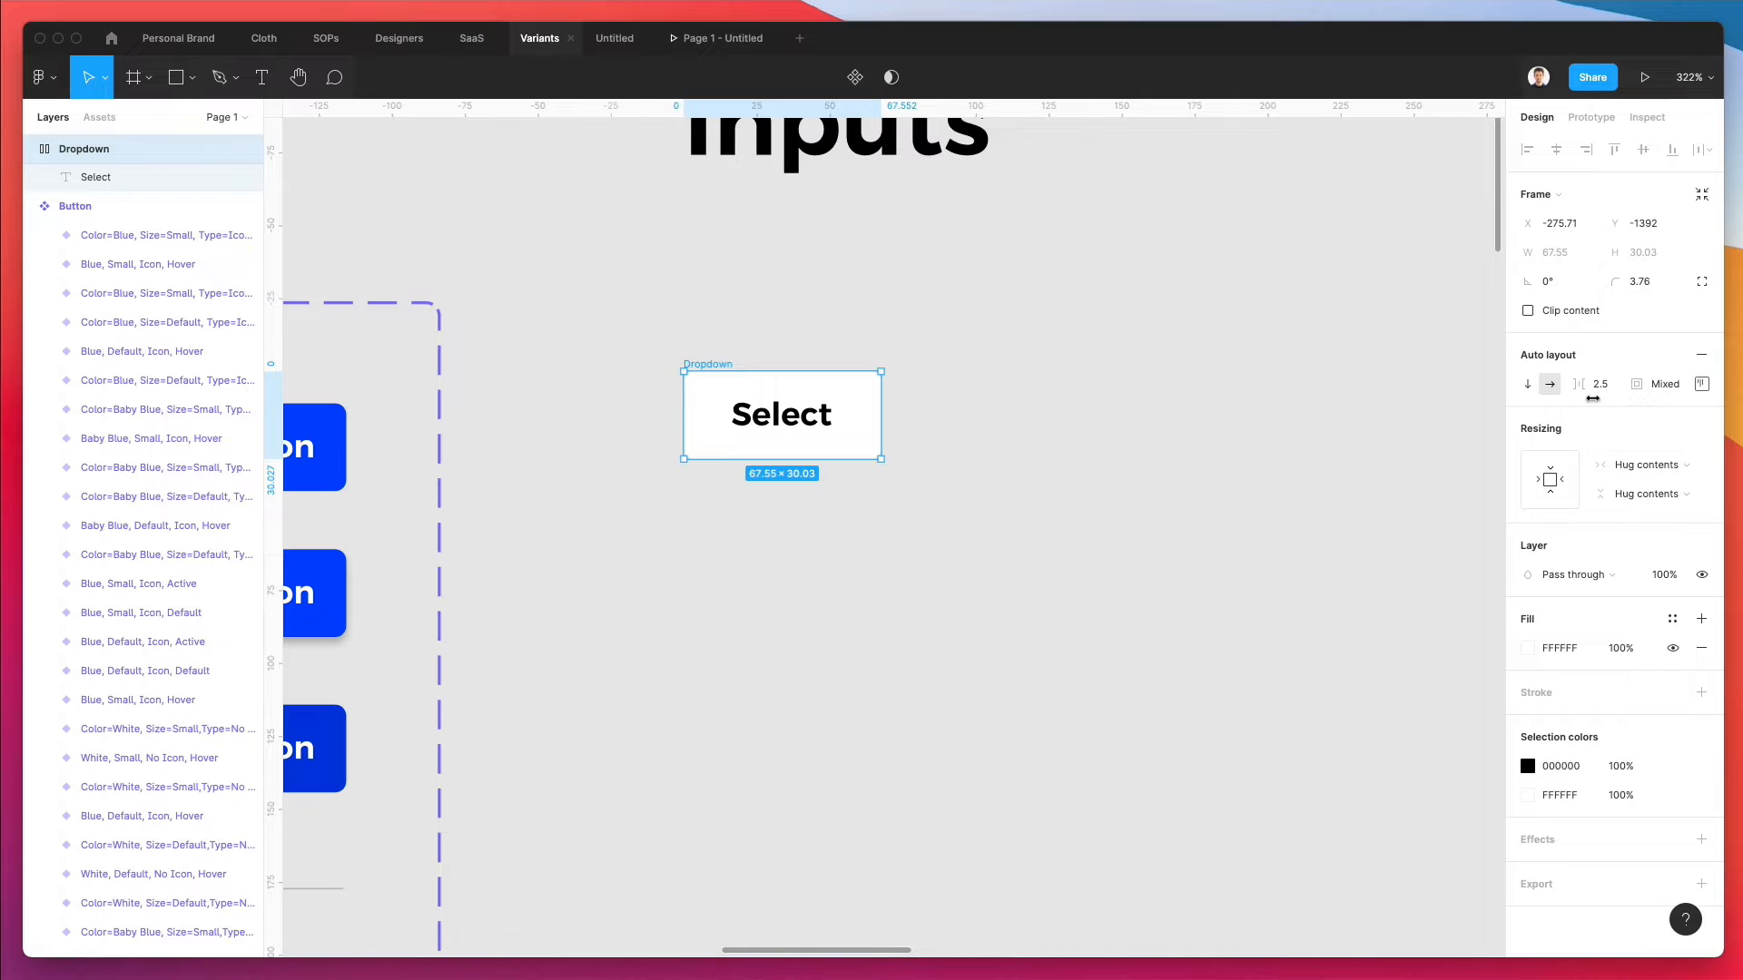
left_click(1703, 385)
left_click(1700, 468)
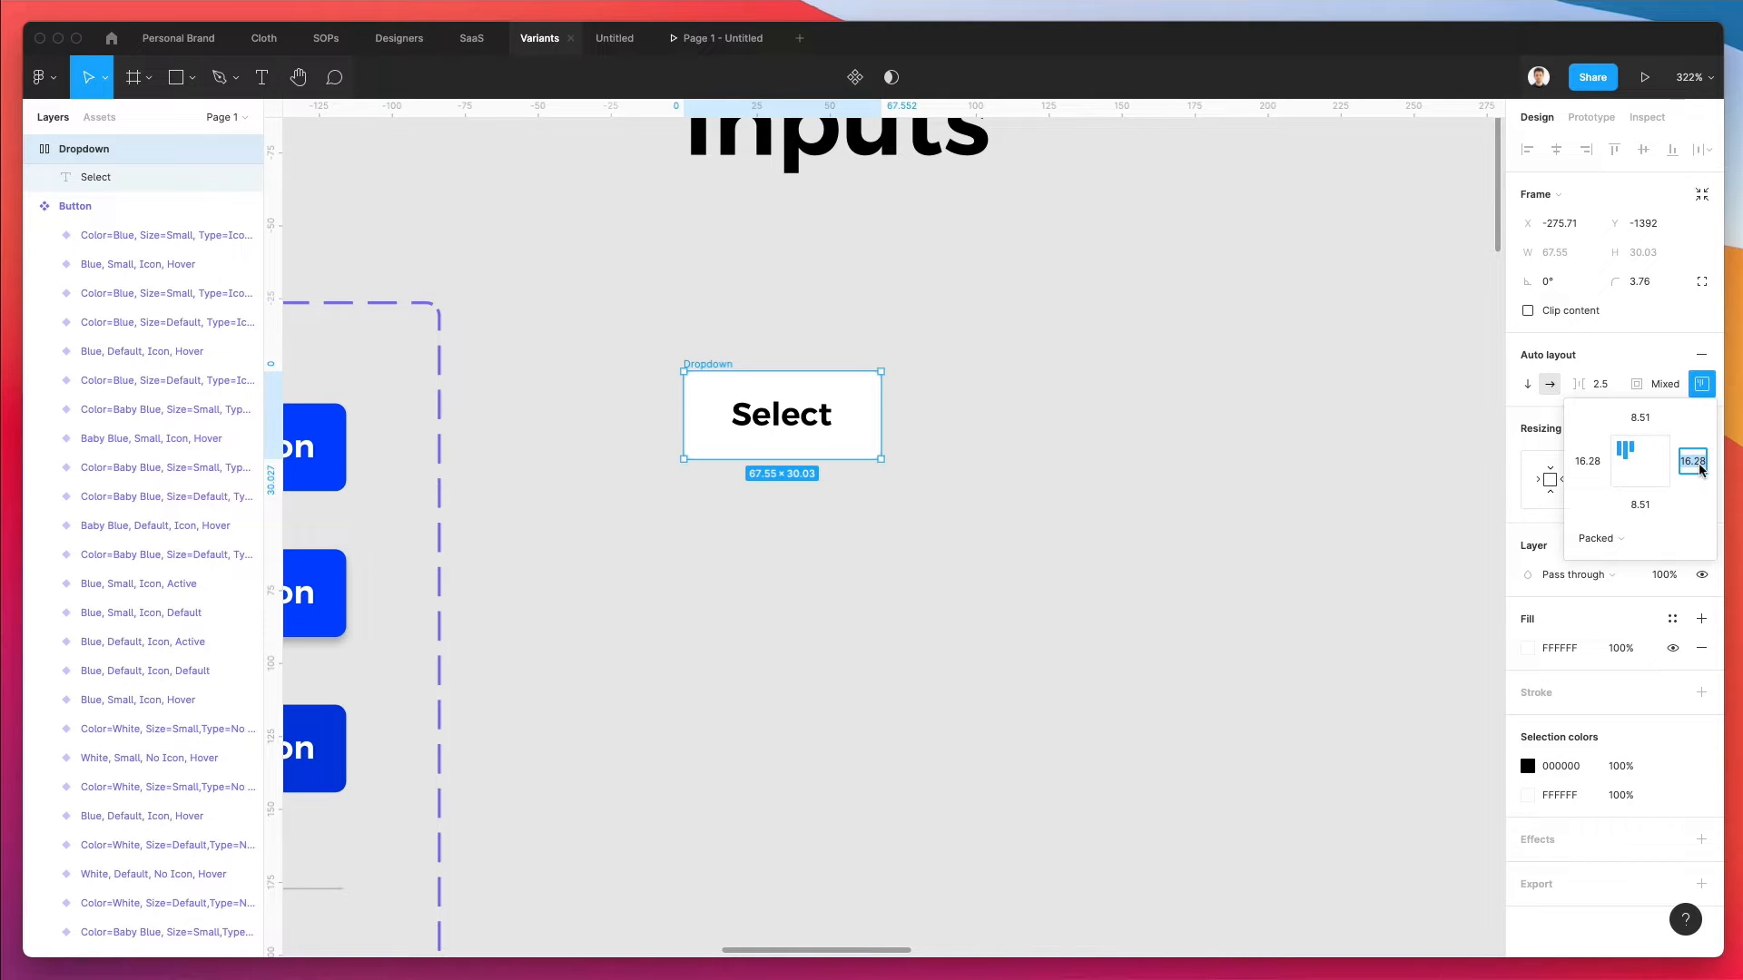
key("shift+Up")
key("shift+Up")
key("shift+Up")
key("shift+Up")
key("shift+Up")
key("shift+Up")
key("shift+Up")
key("shift+Up")
key("shift+Up")
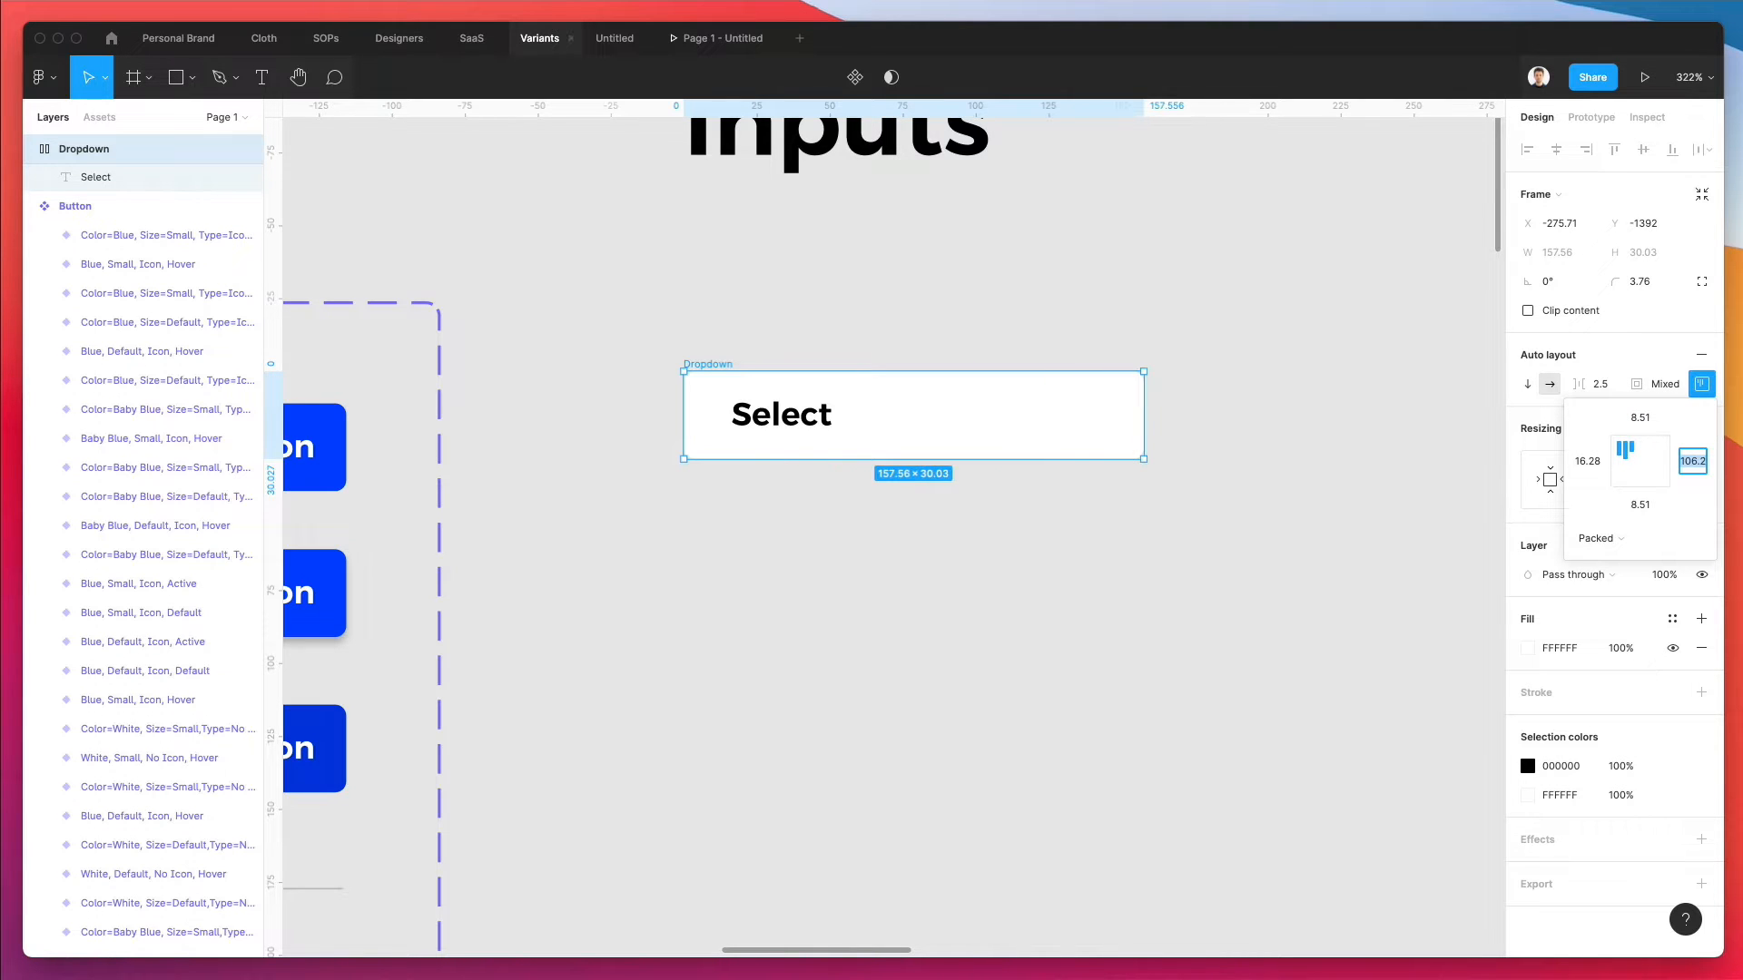
key("shift+Up")
key("shift+Up")
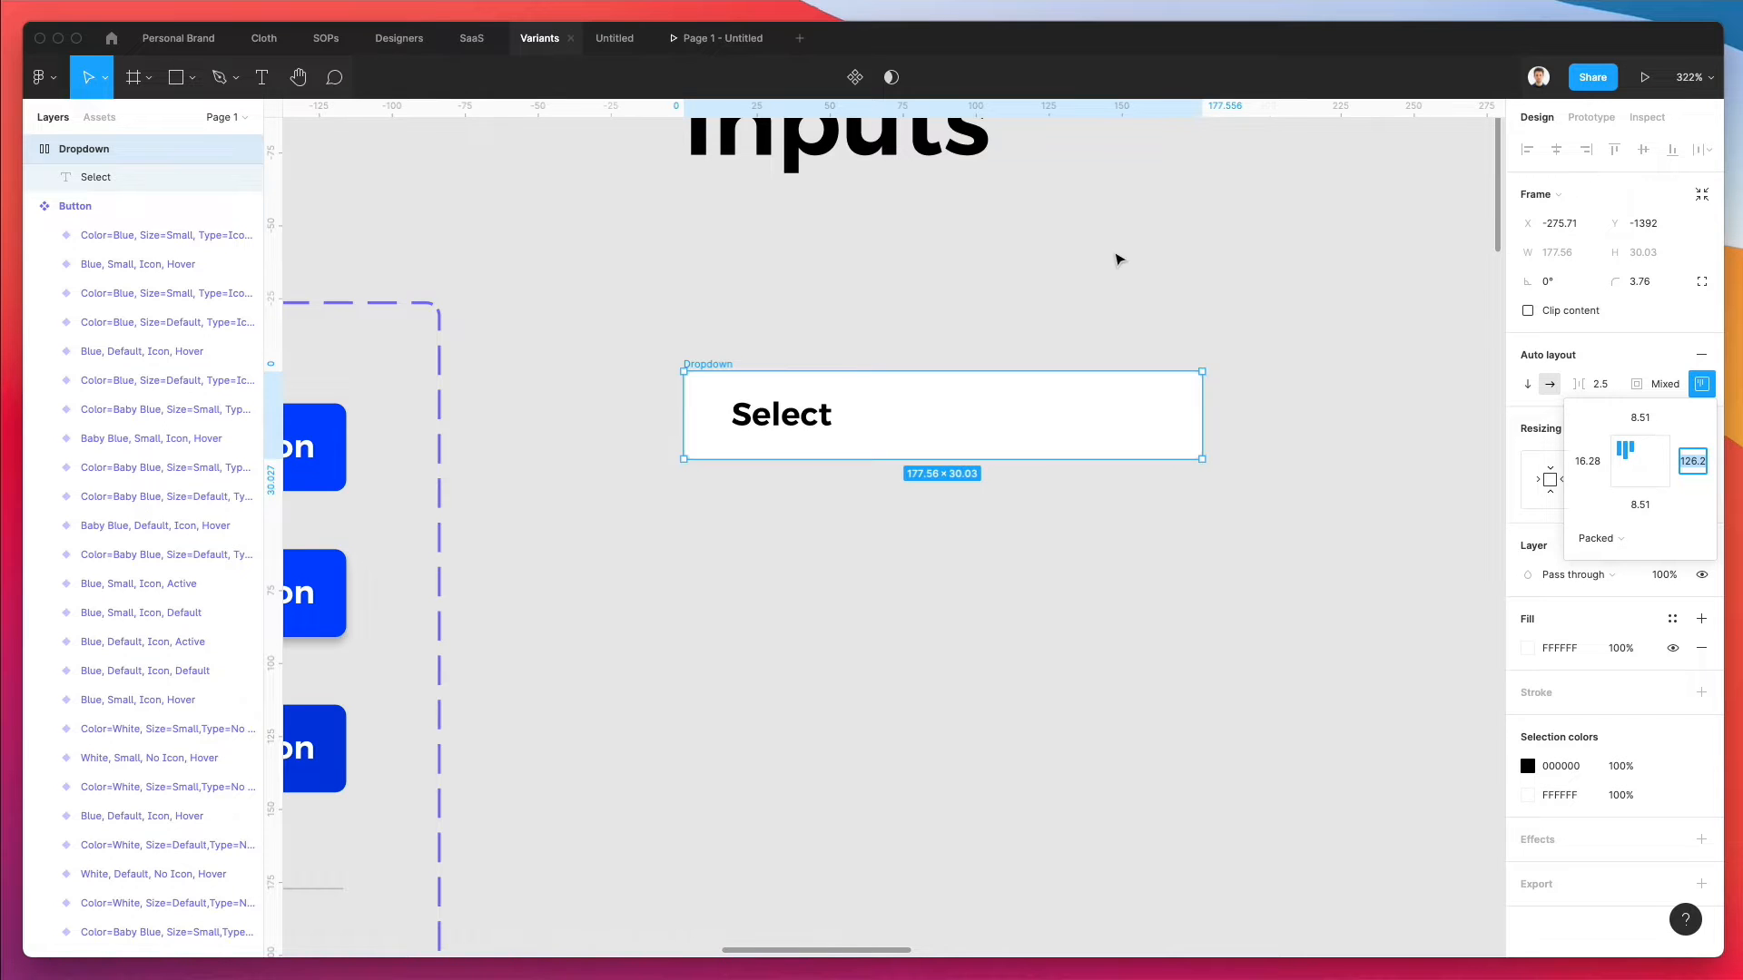
left_click(1121, 272)
scroll(836, 463, "down", 5)
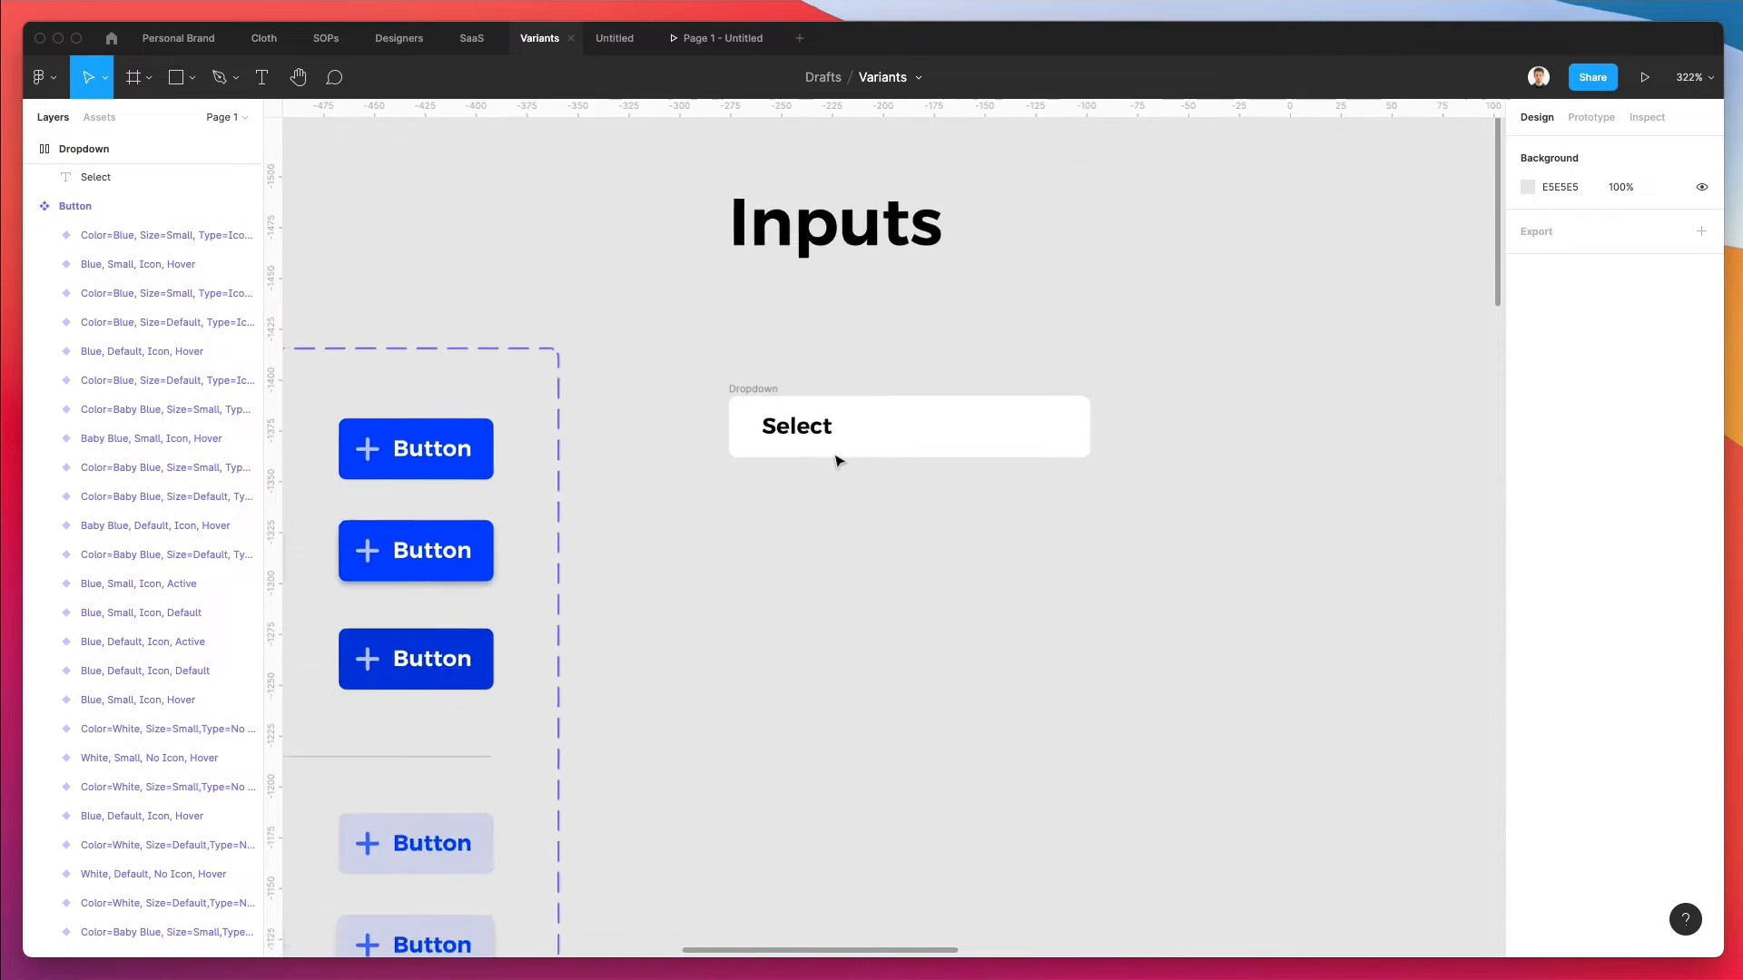
left_click(779, 402)
key("Return")
left_click(1189, 439)
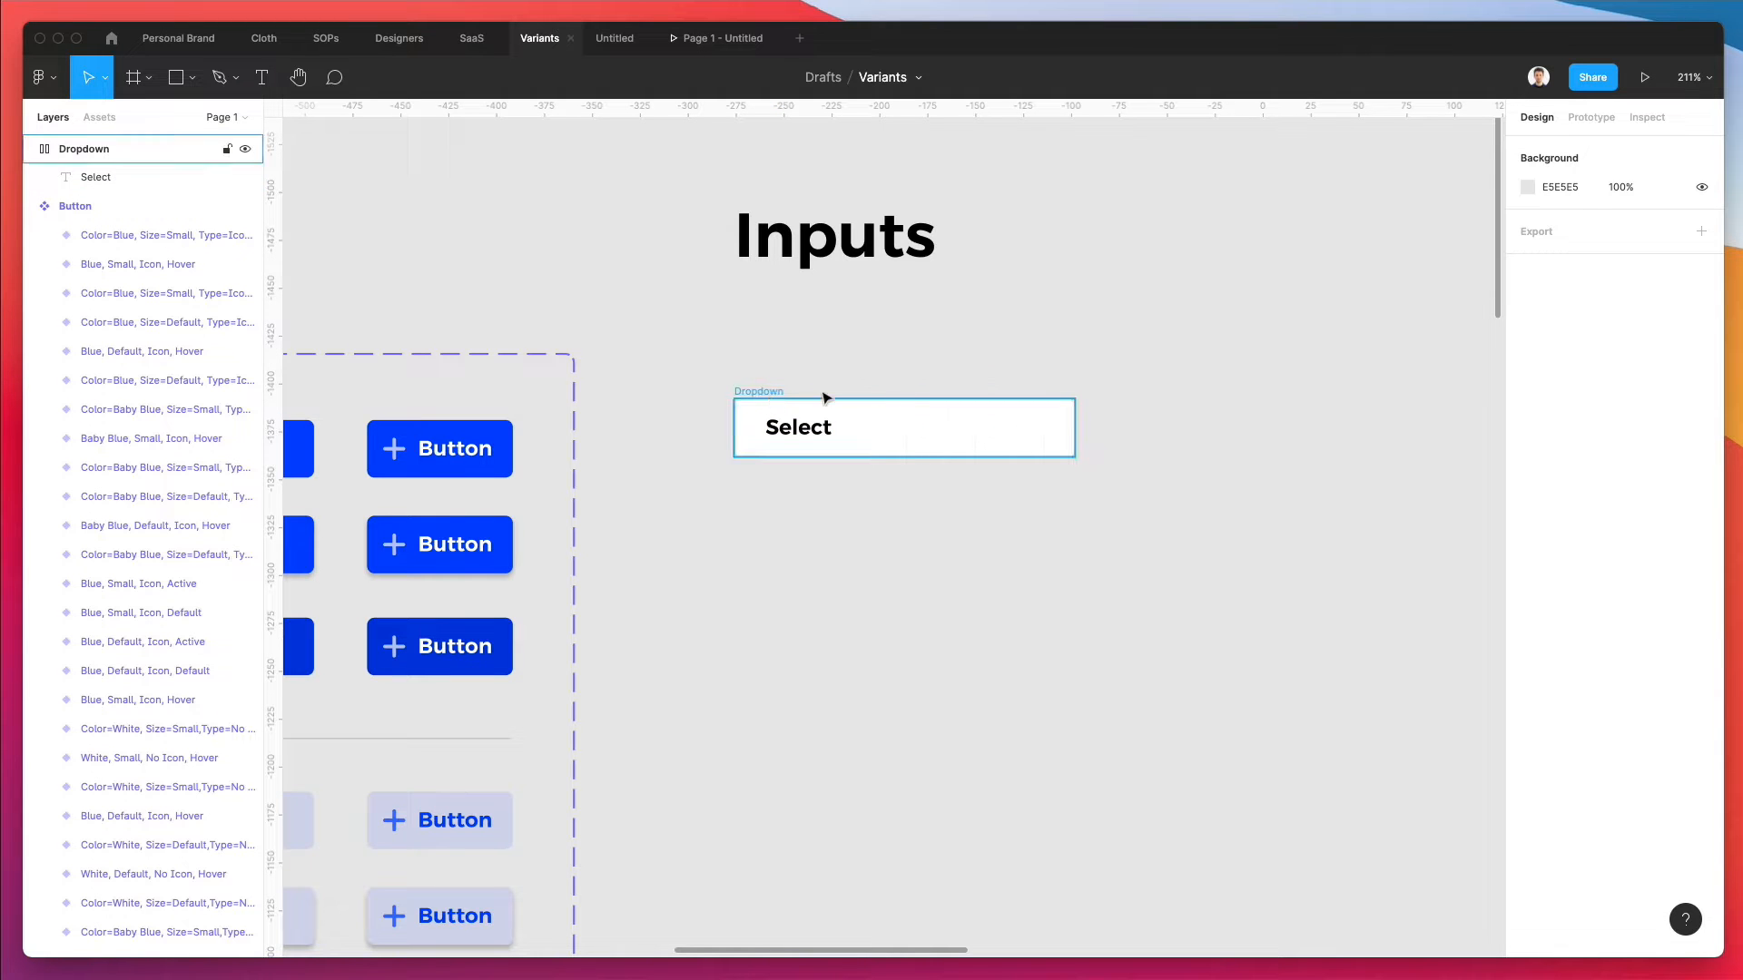
left_click(801, 431)
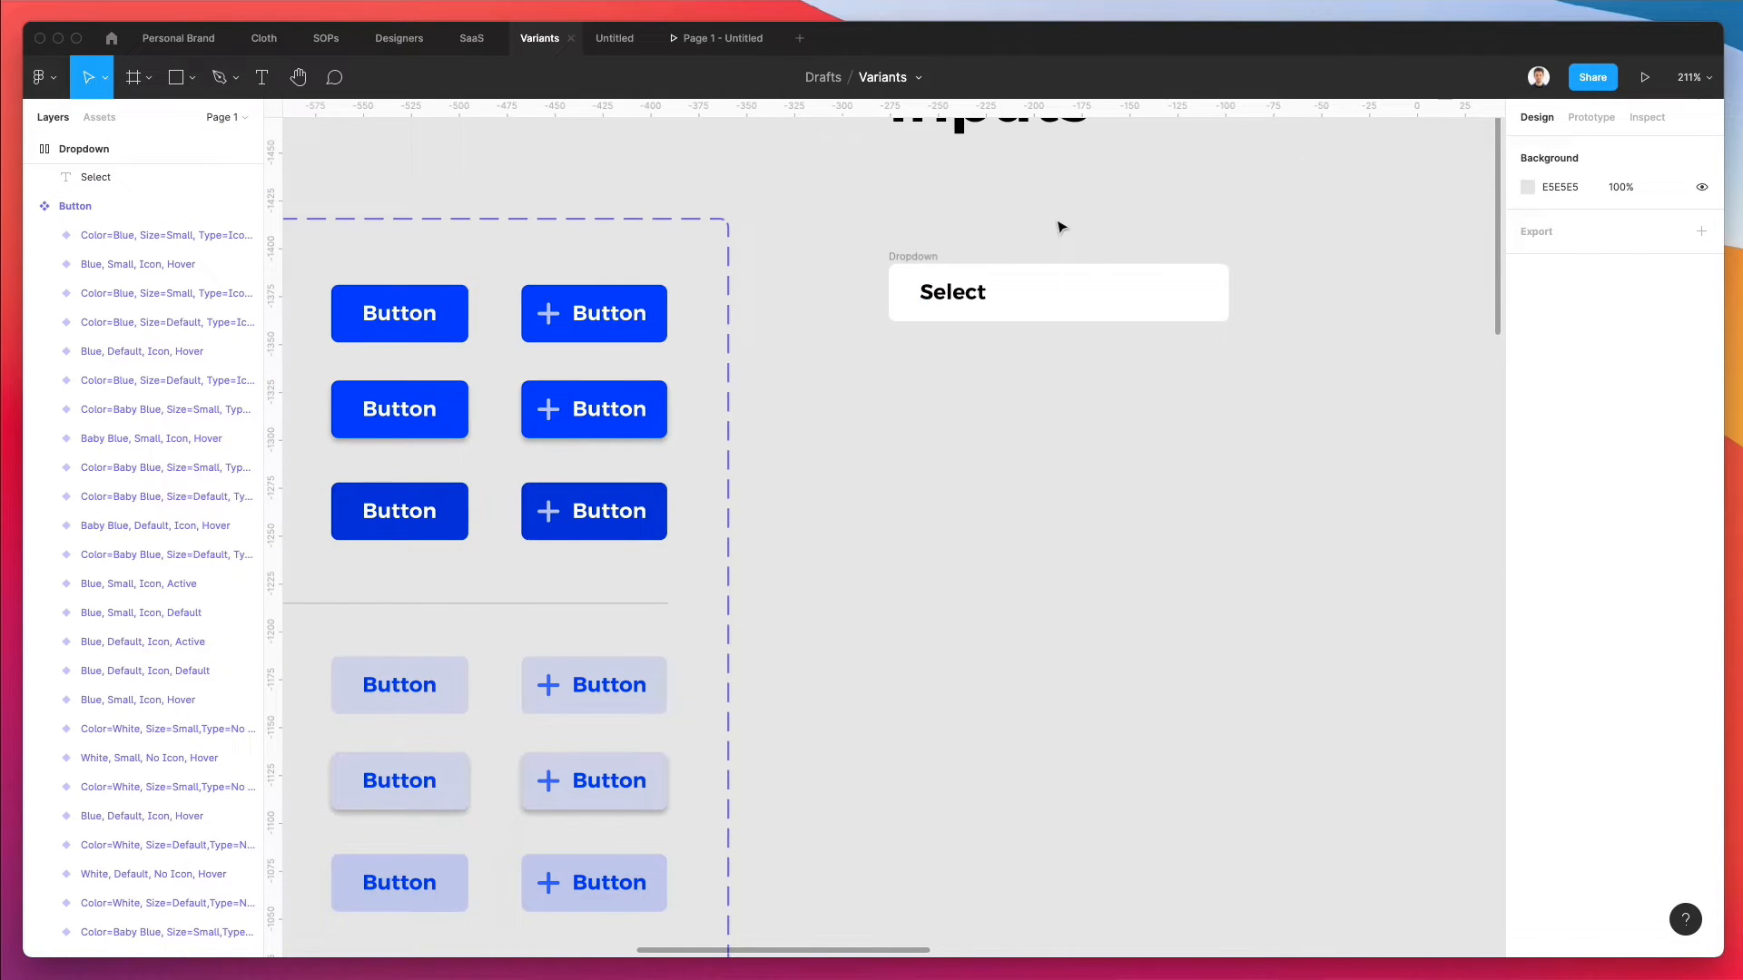
scroll(1061, 227, "up", 2)
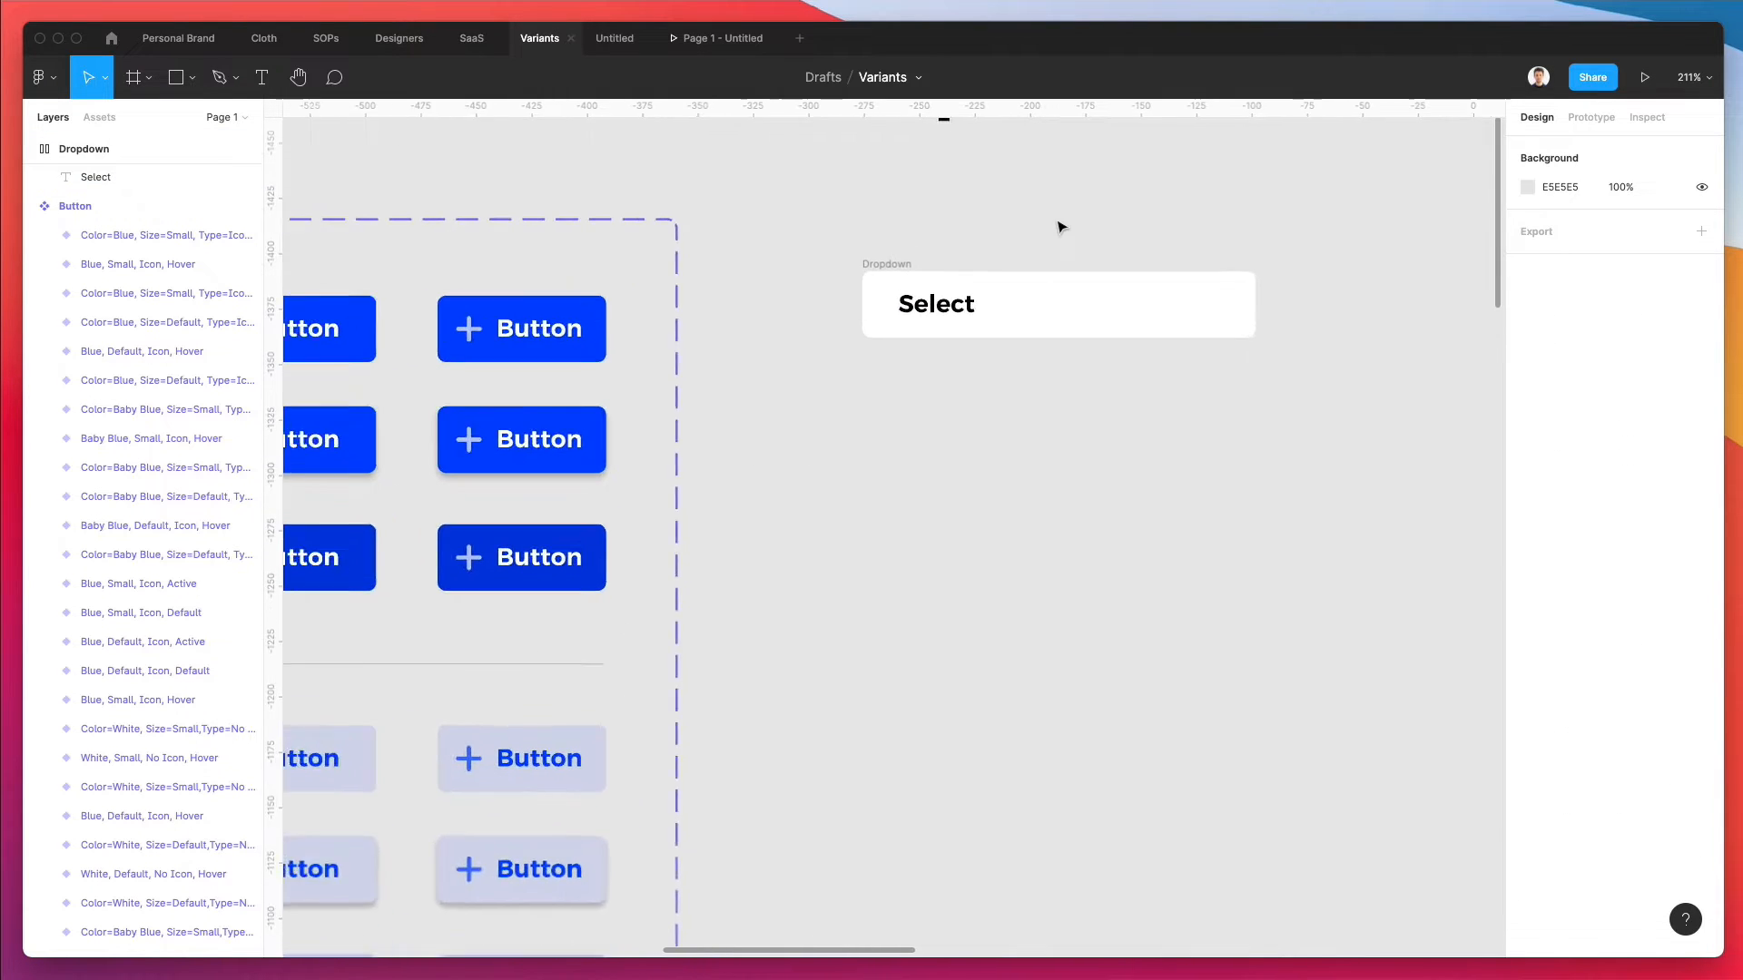
scroll(949, 339, "up", 3)
- Set the Select label's horizontal resizing to Fill container and try it out with the text "sahdjhsa"
left_click(848, 379)
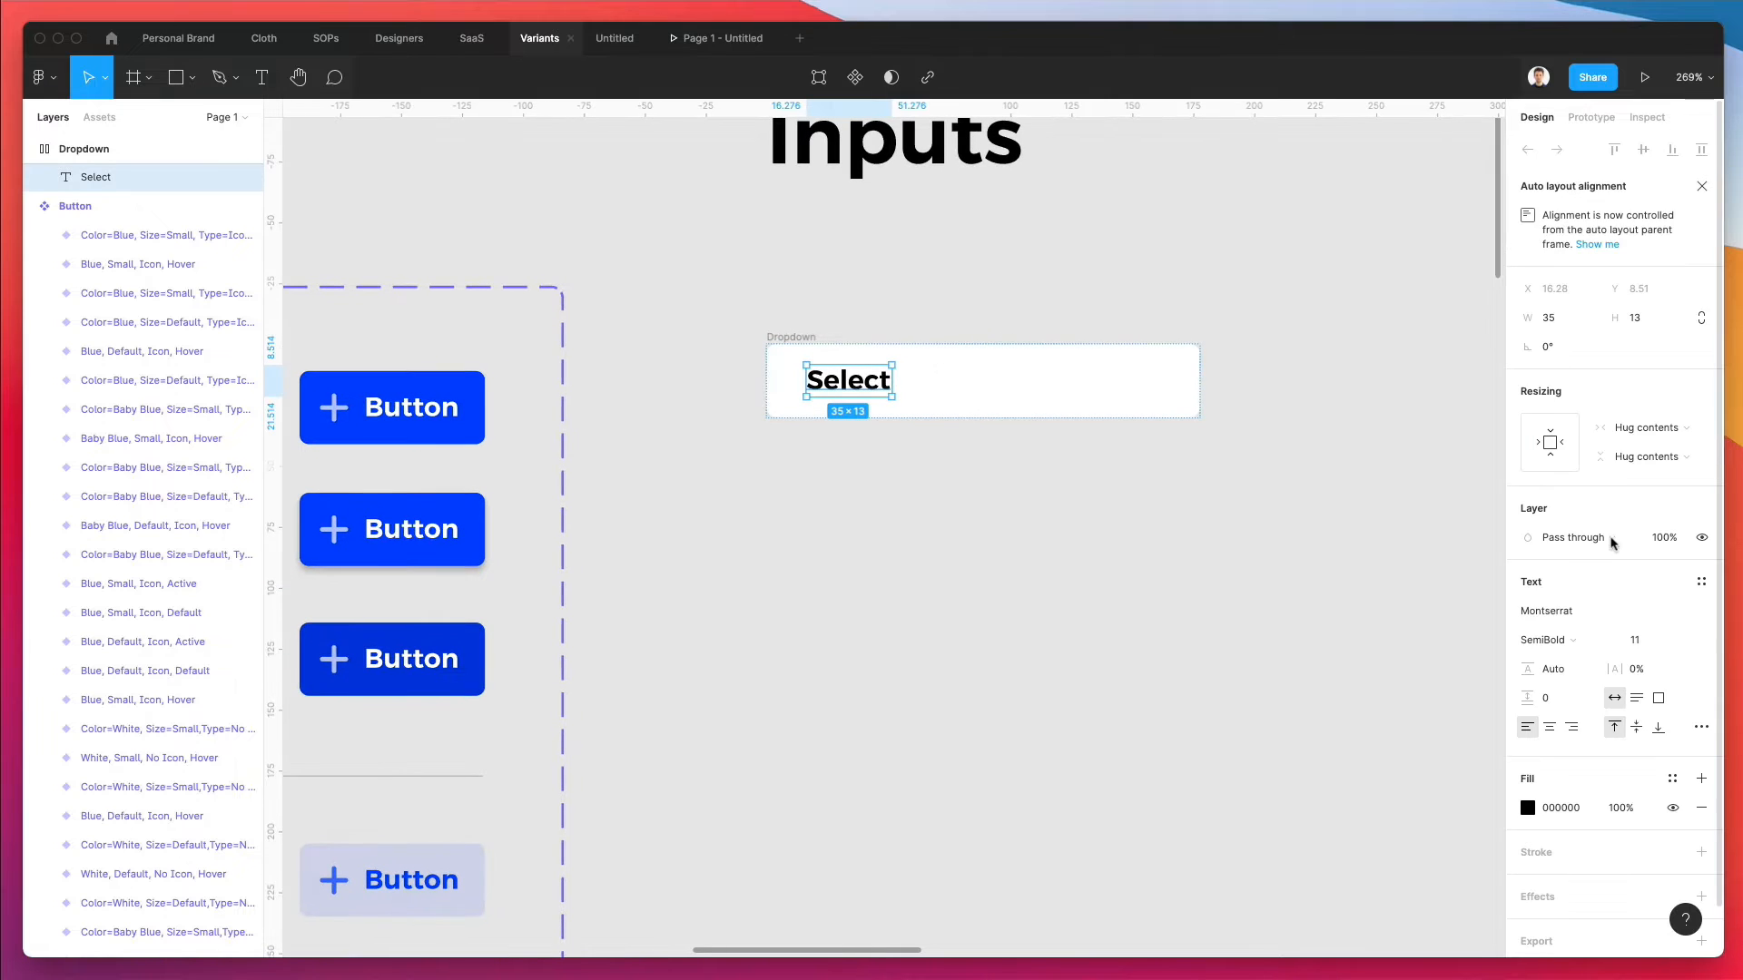
left_click(1575, 443)
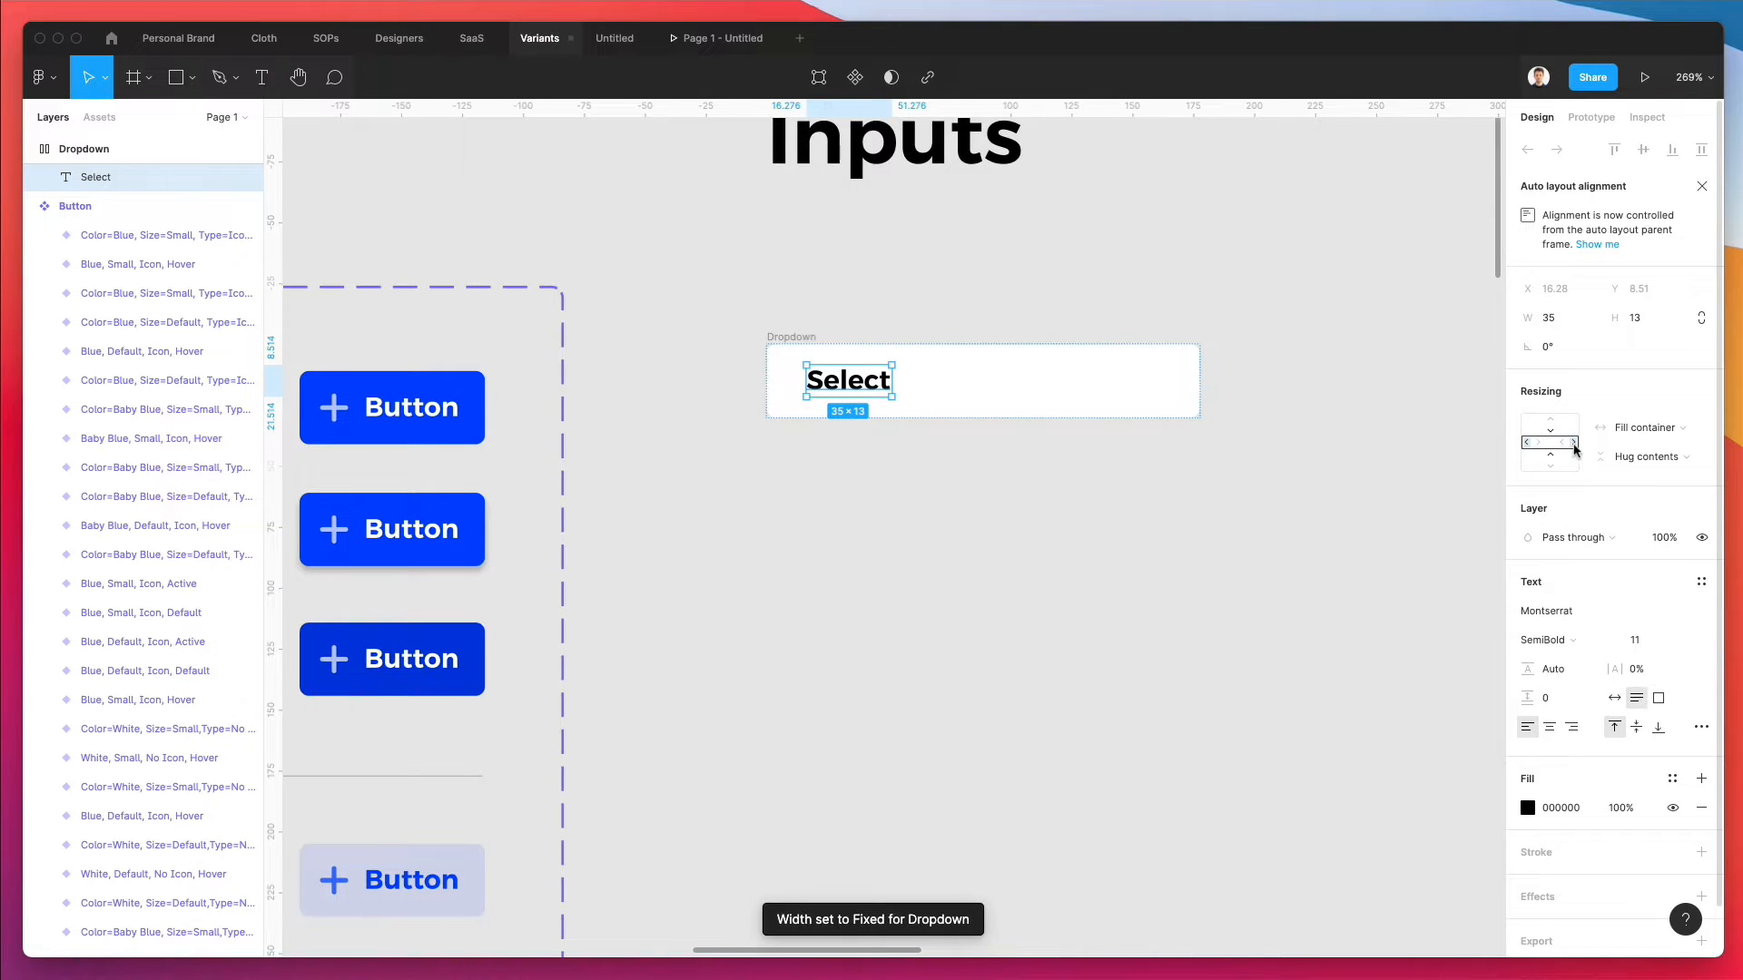
double_click(853, 395)
type("sahdjhsa")
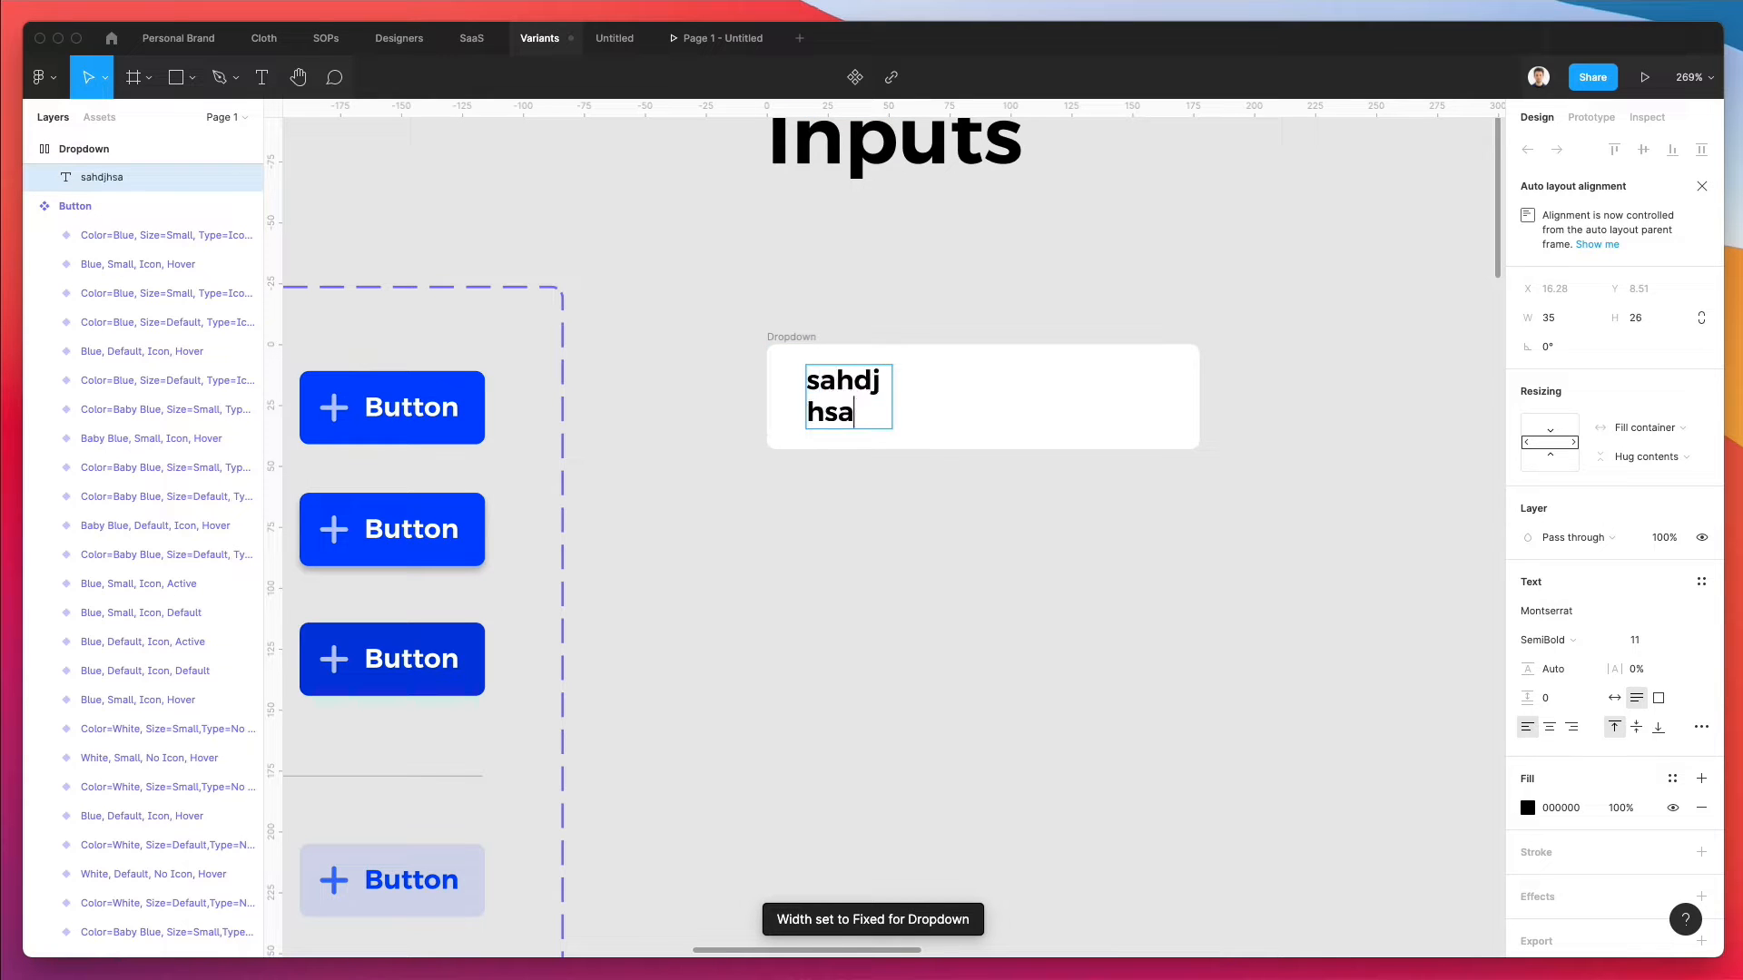
- Set the Dropdown label to Auto width and change its text back to "Select"
left_click(1615, 697)
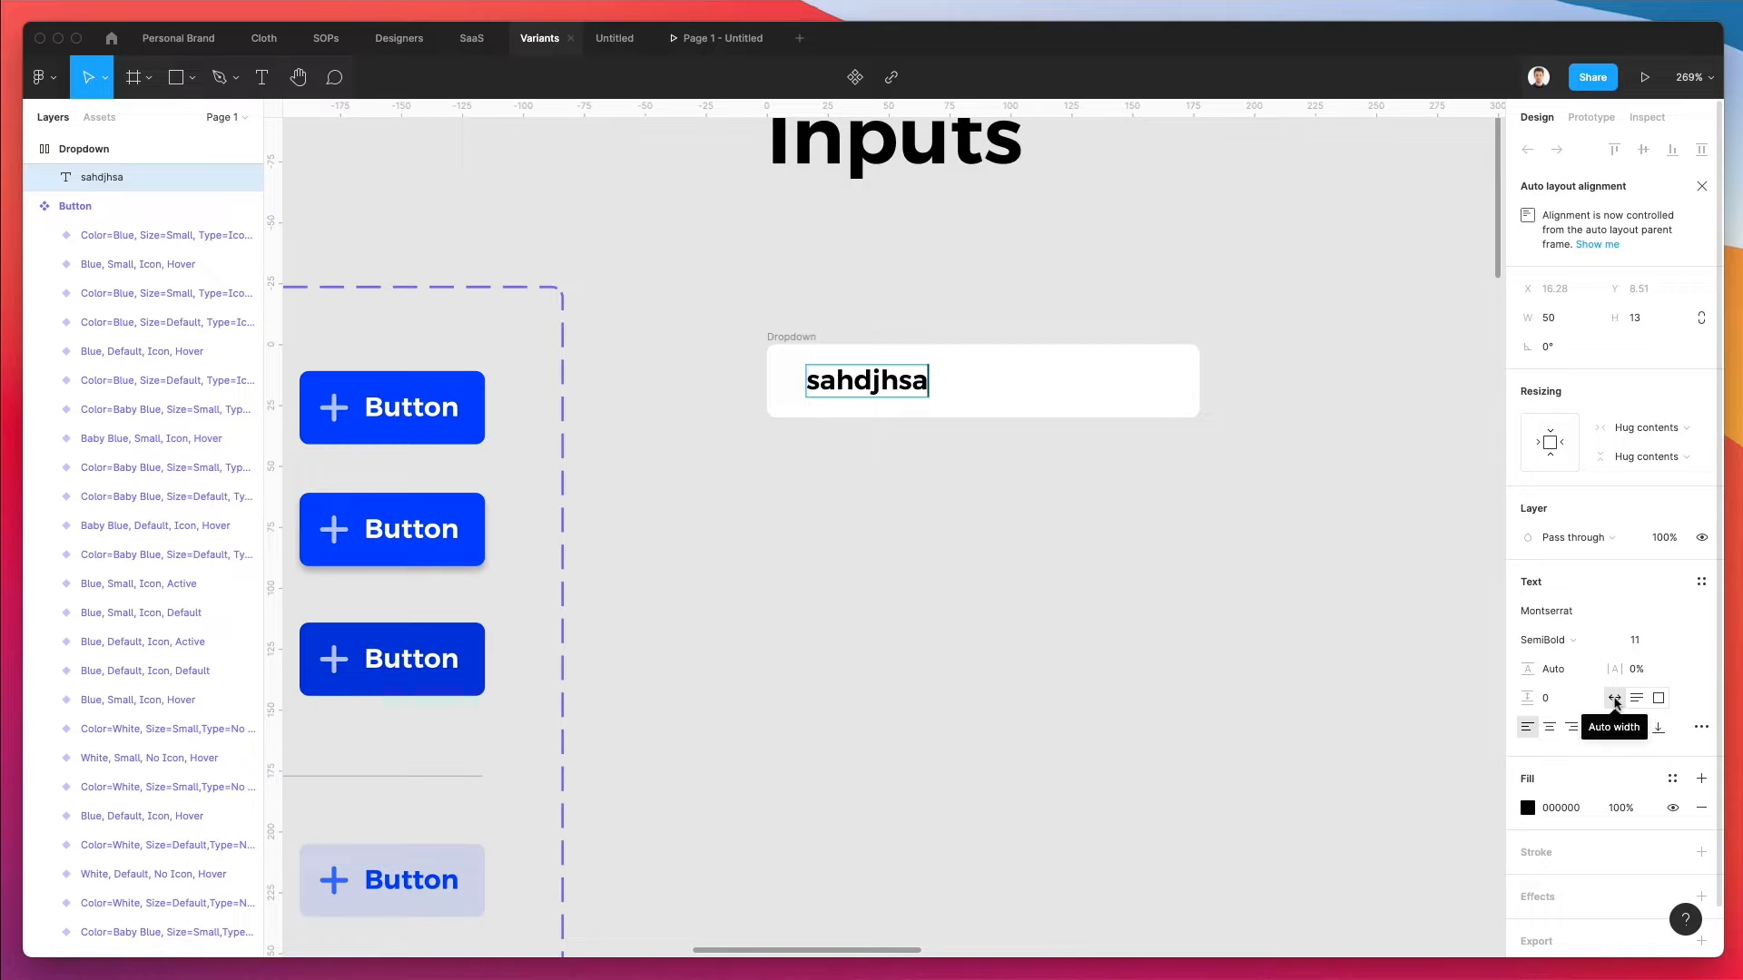
double_click(901, 385)
type("Select")
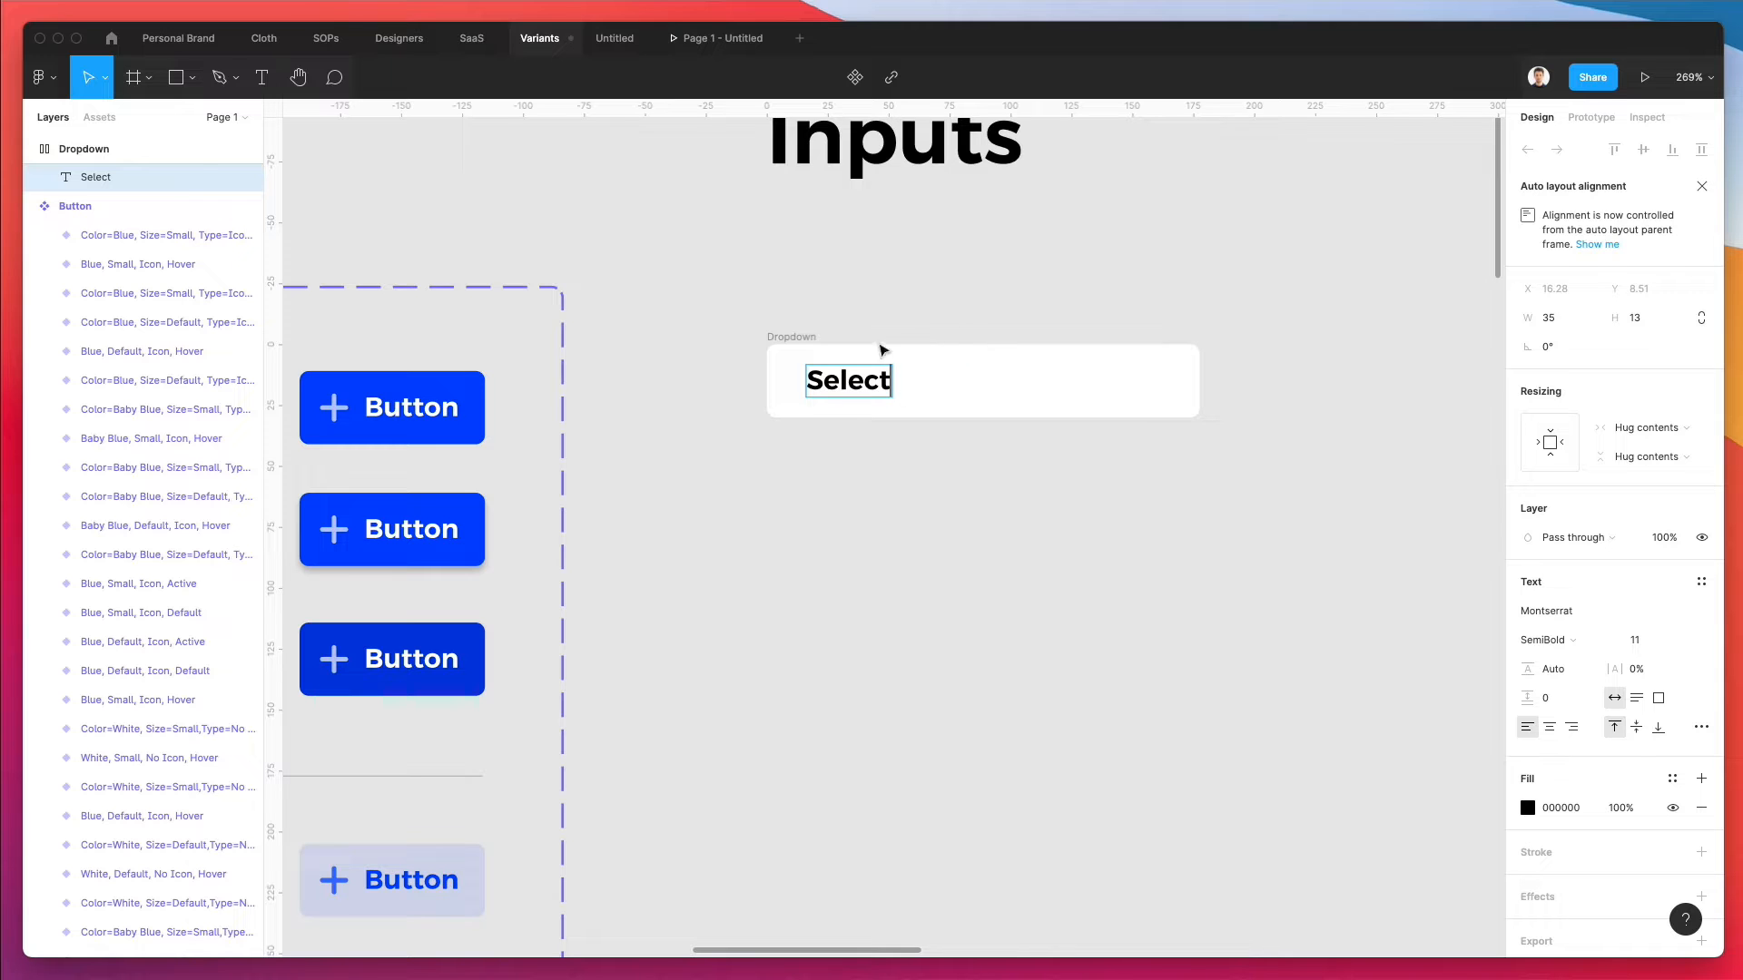
left_click(1047, 522)
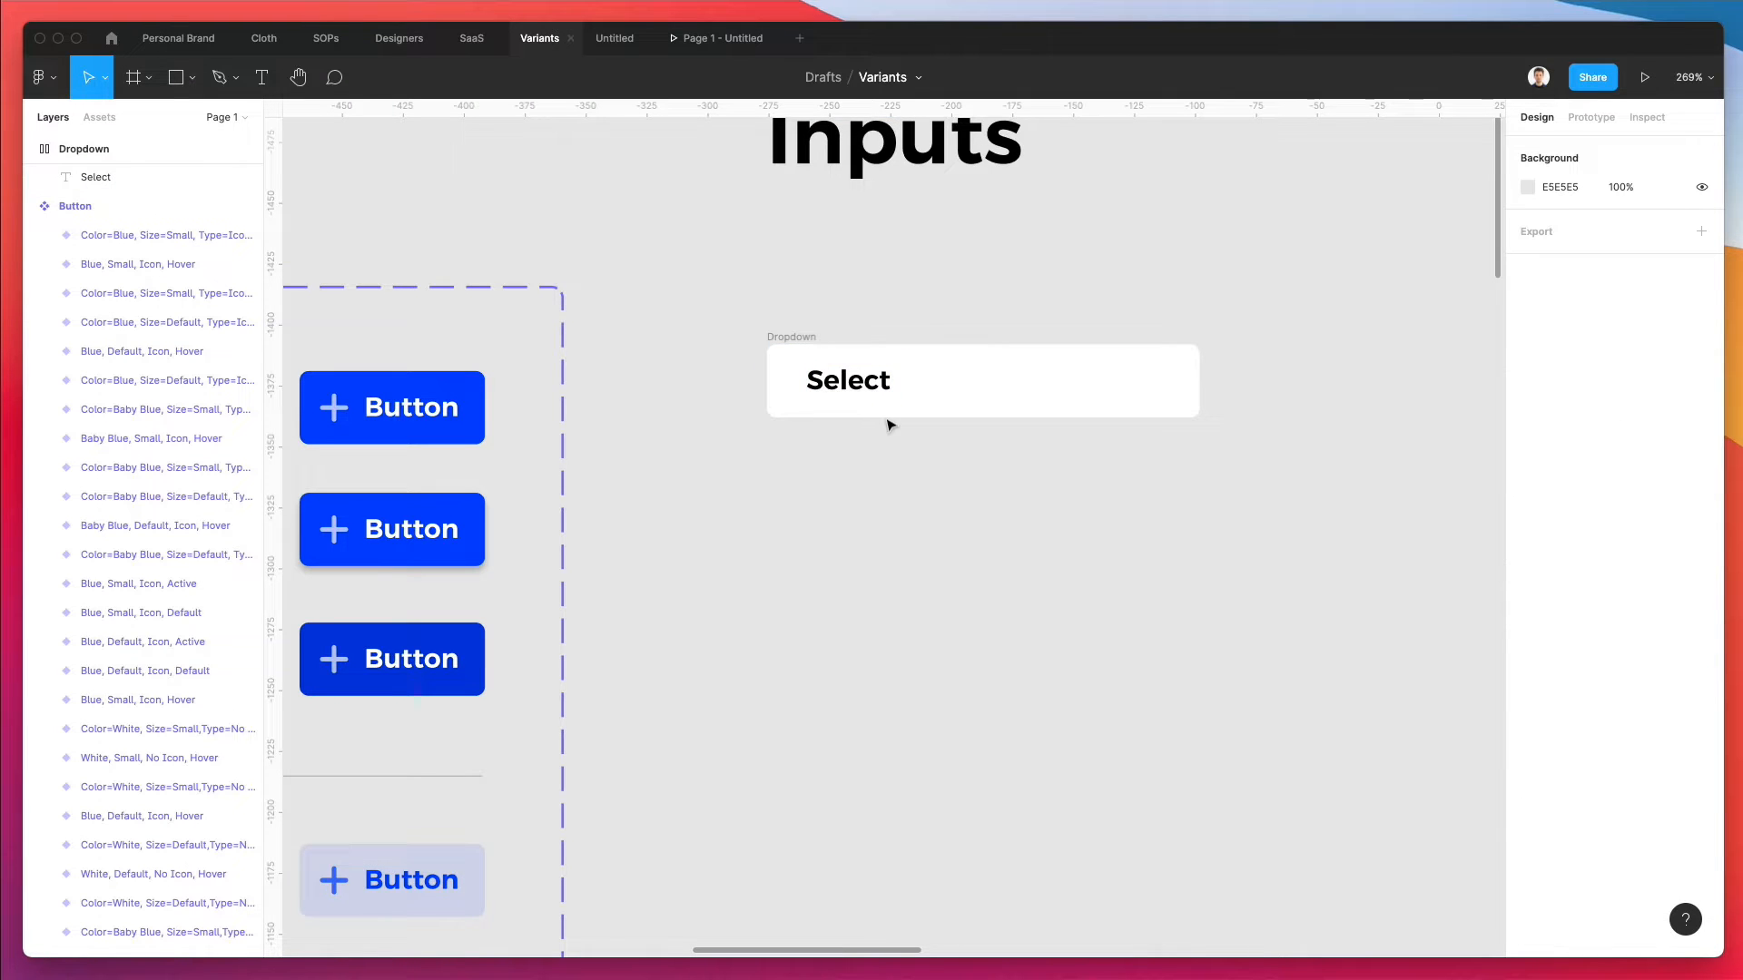
- Turn the Dropdown frame into a component
scroll(889, 425, "up", 3)
scroll(874, 400, "down", 3)
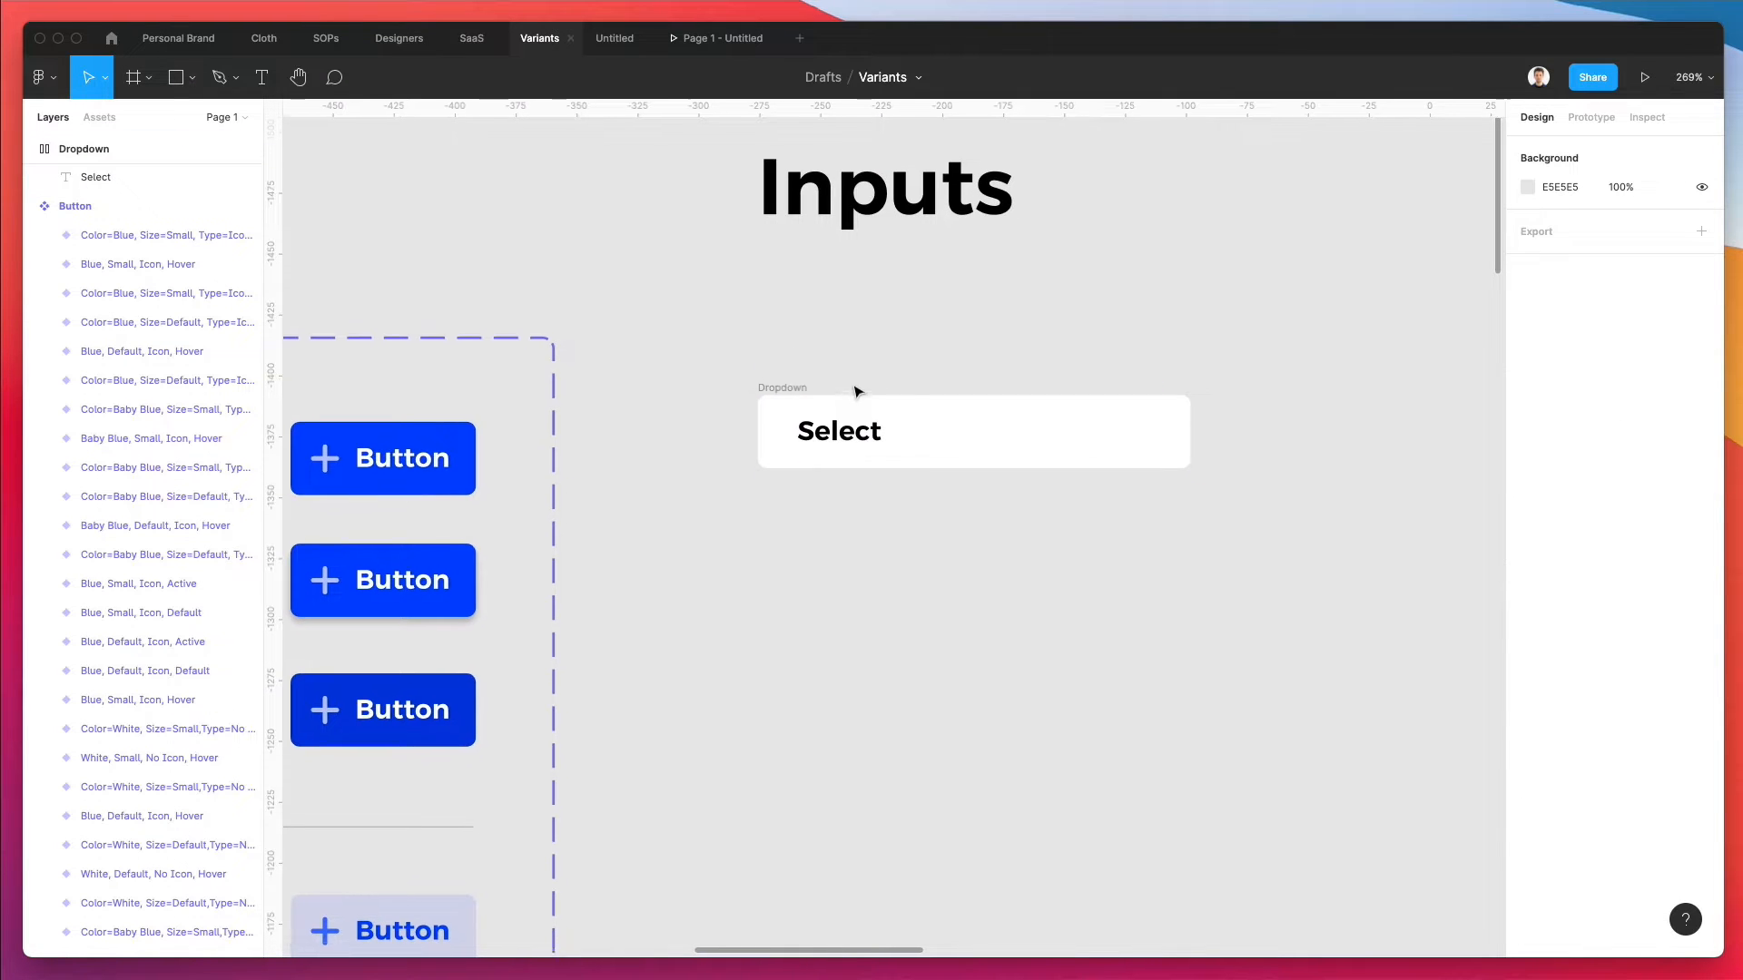
scroll(856, 385, "down", 3)
scroll(842, 383, "right", 5)
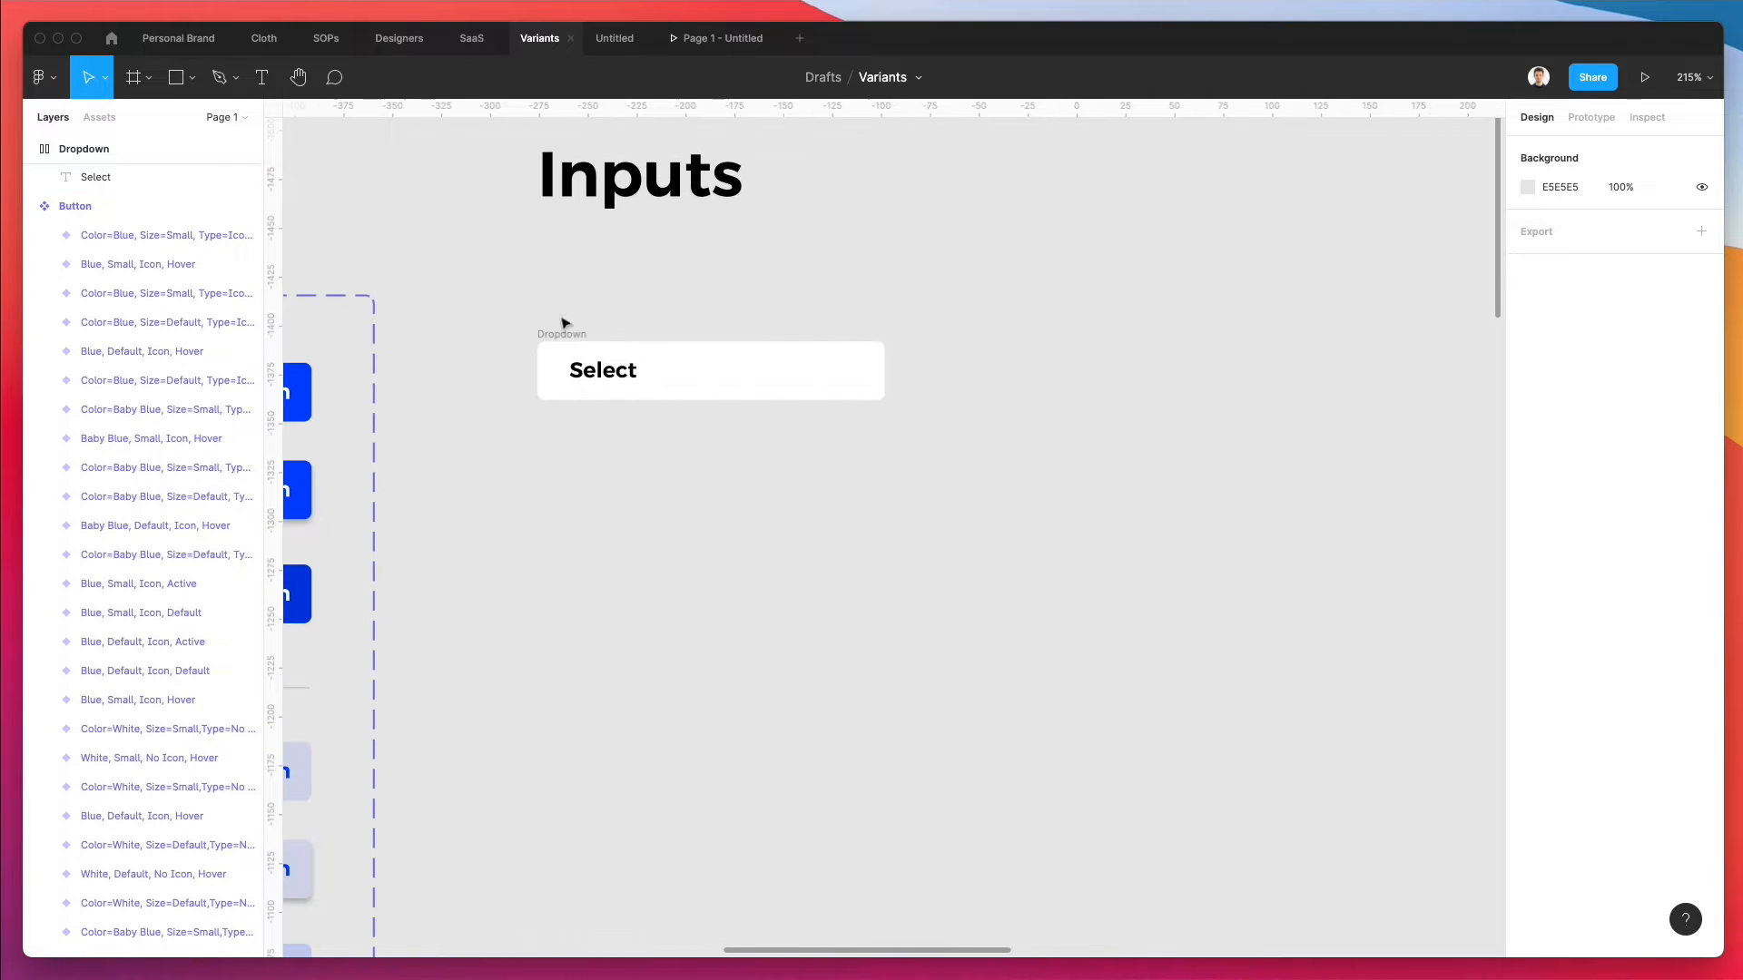
left_click(570, 335)
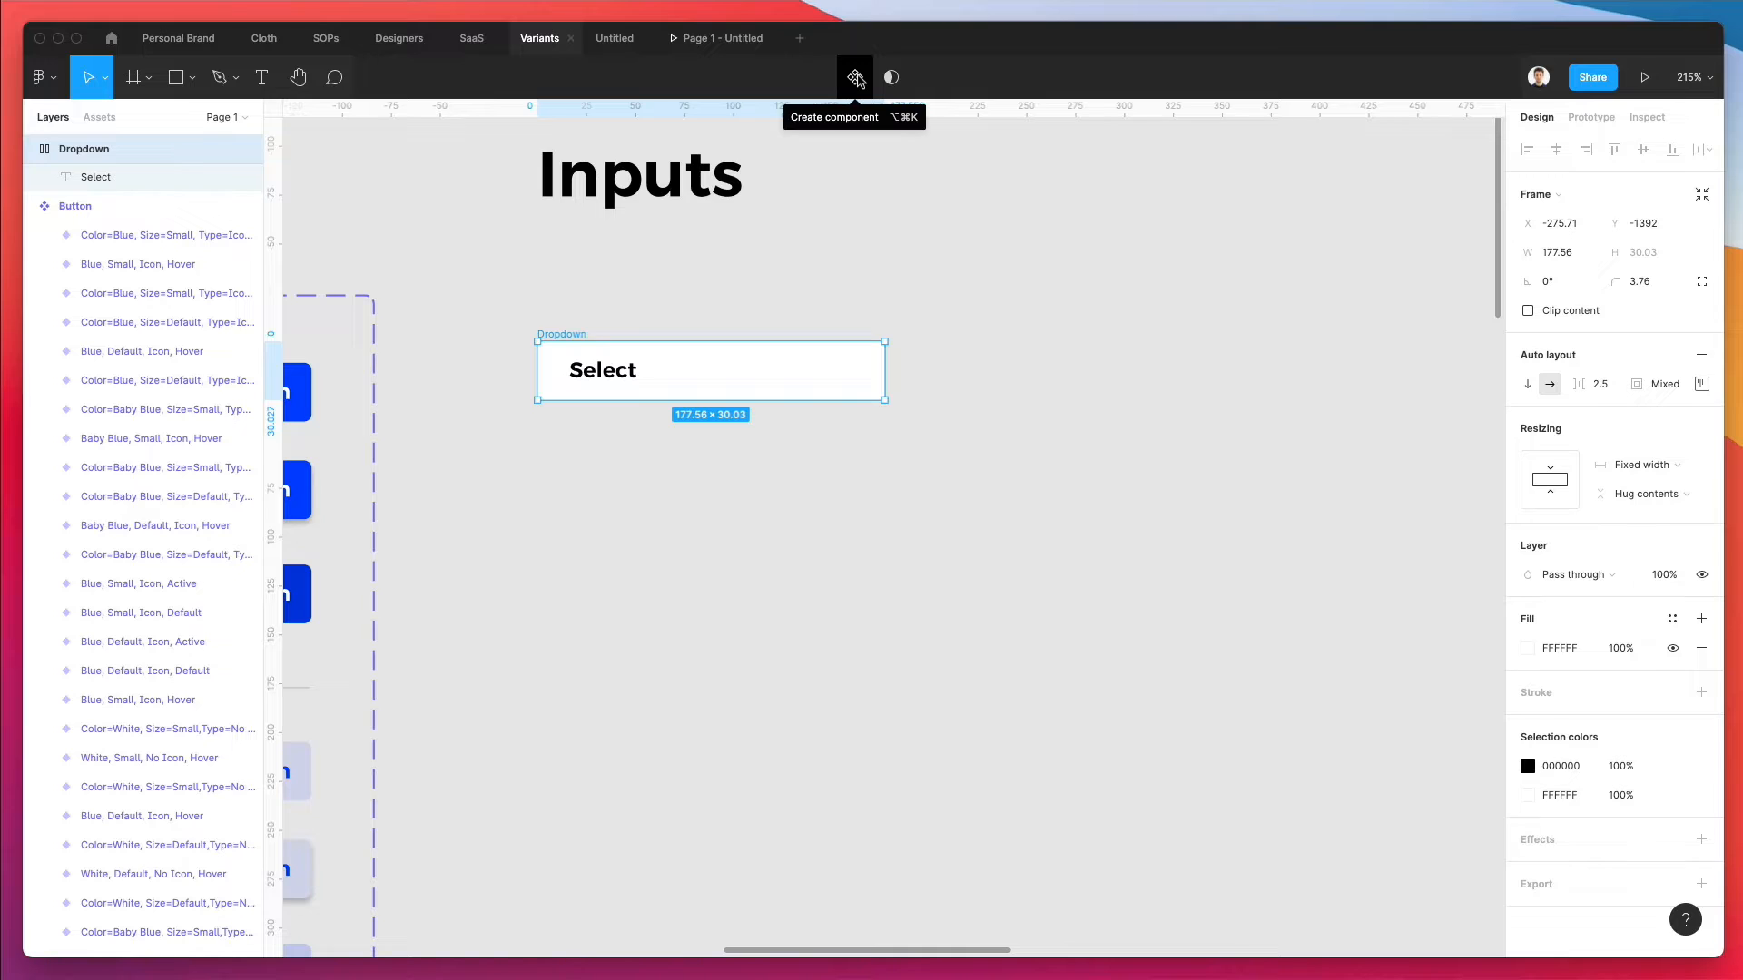
left_click(856, 79)
- Add a second variant to the Dropdown component and align the variant set's left edge with the Inputs heading, at about Y -1416
scroll(717, 270, "left", 1)
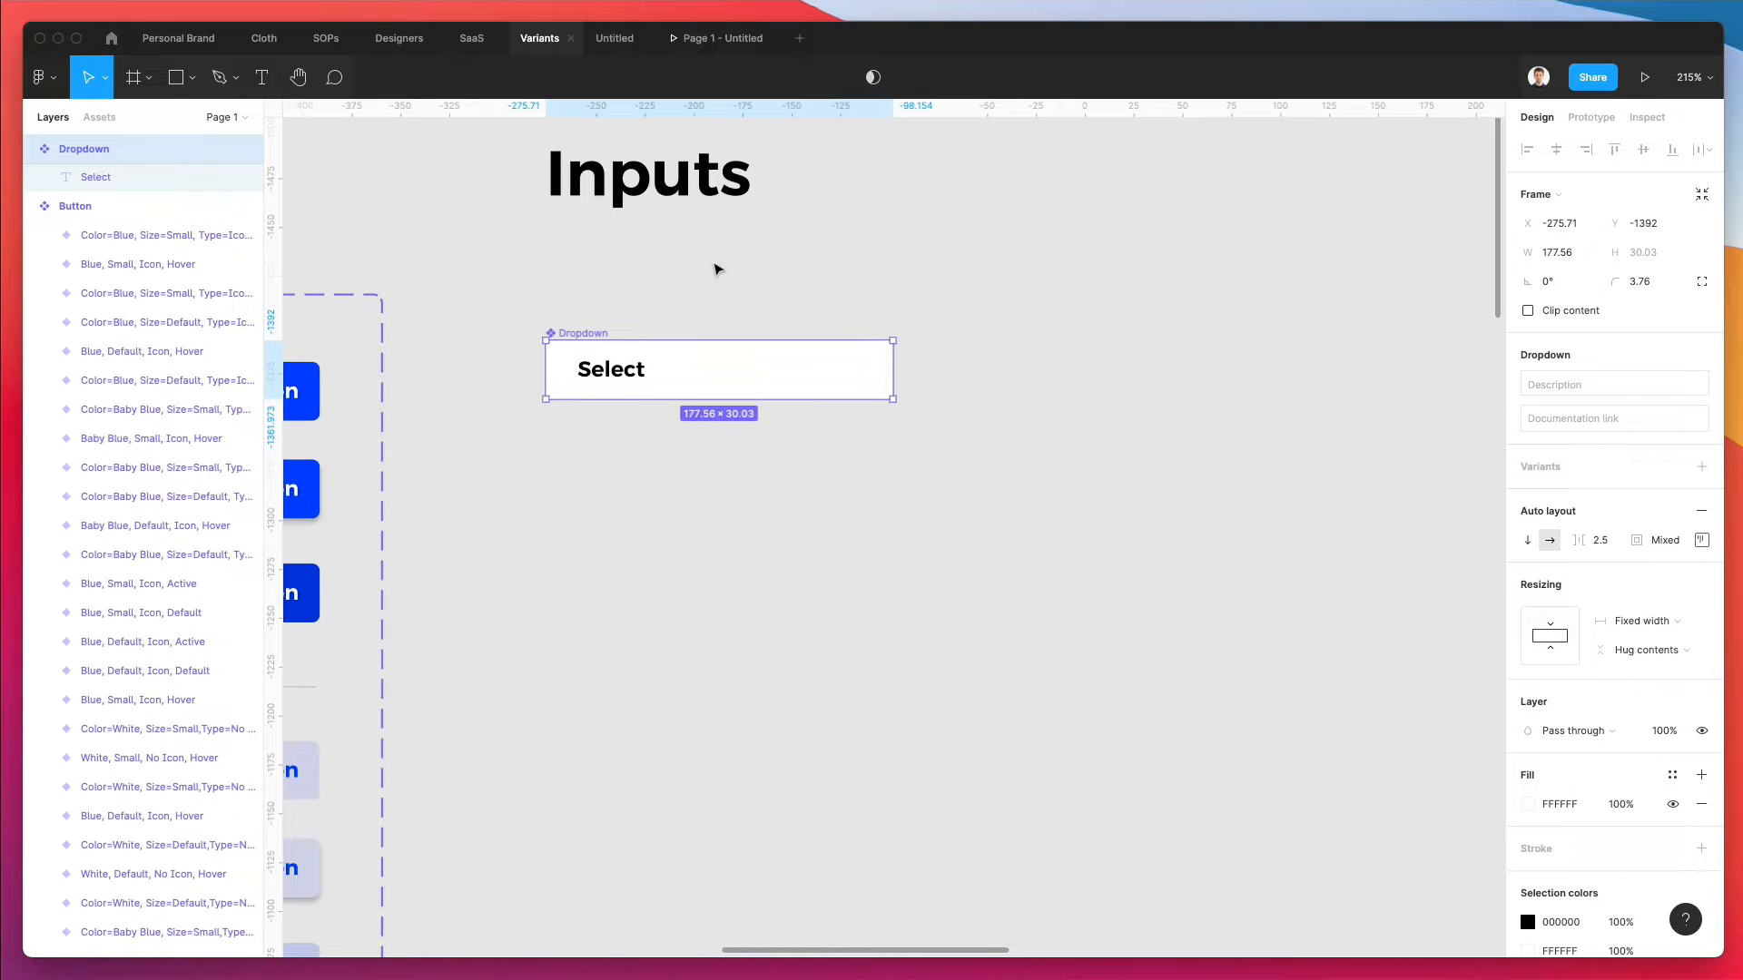
left_click(1701, 468)
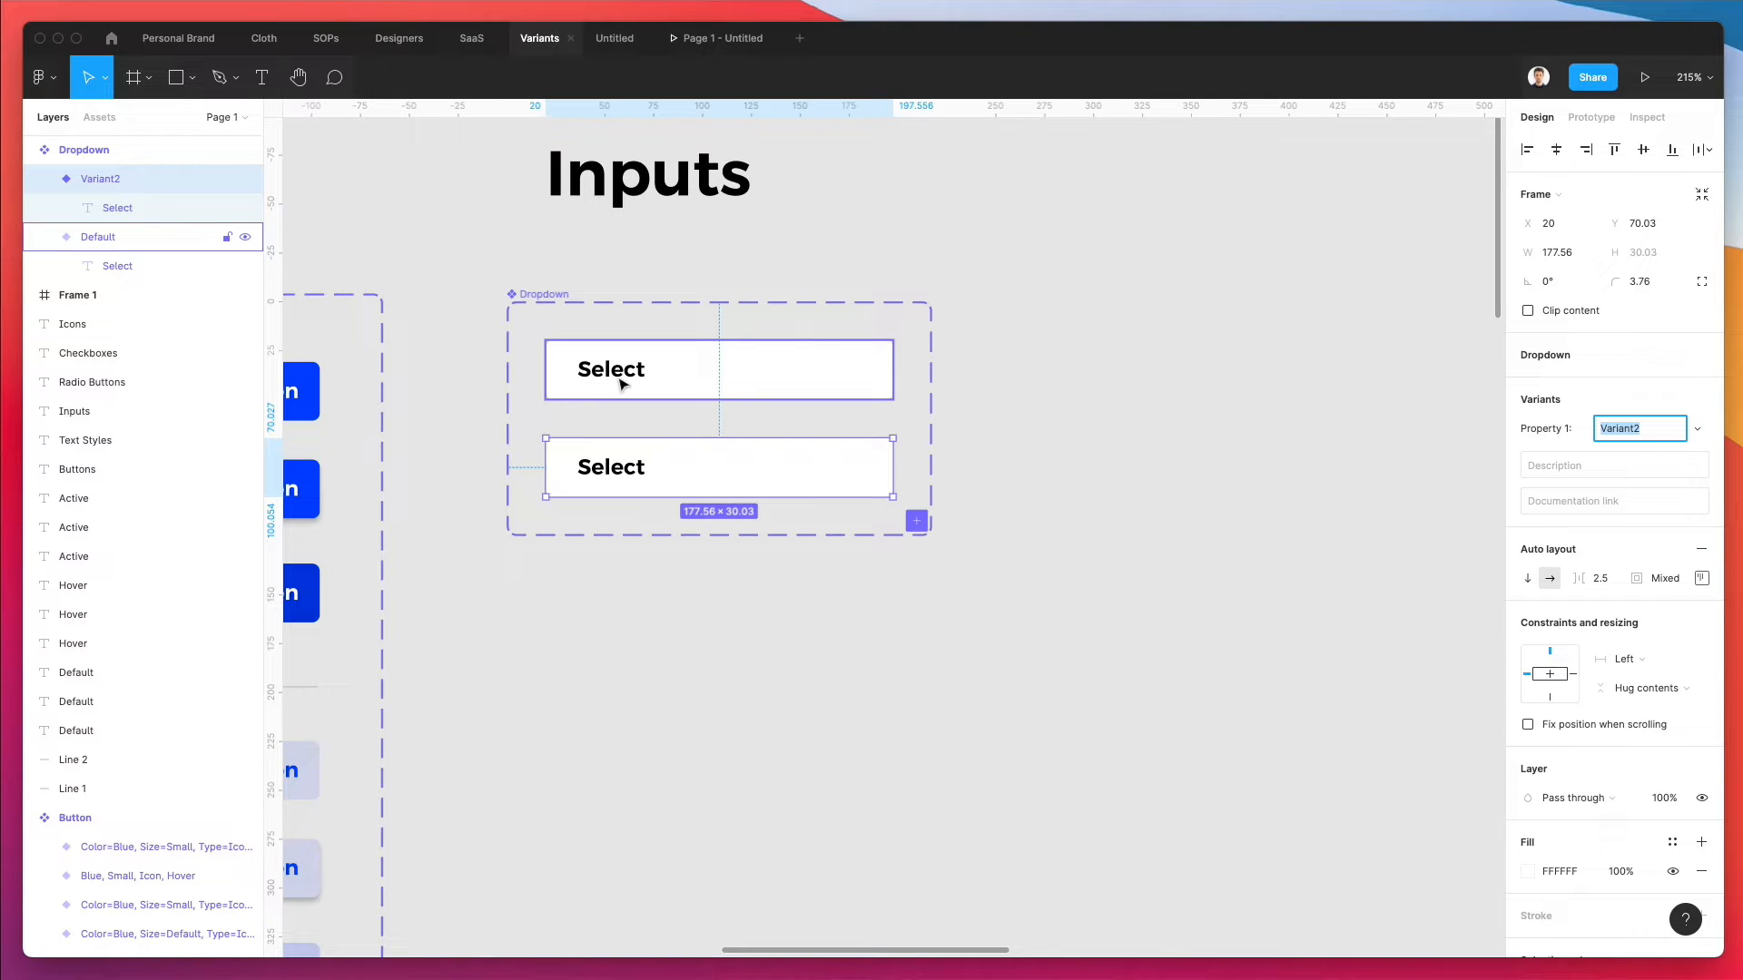
scroll(623, 384, "down", 3)
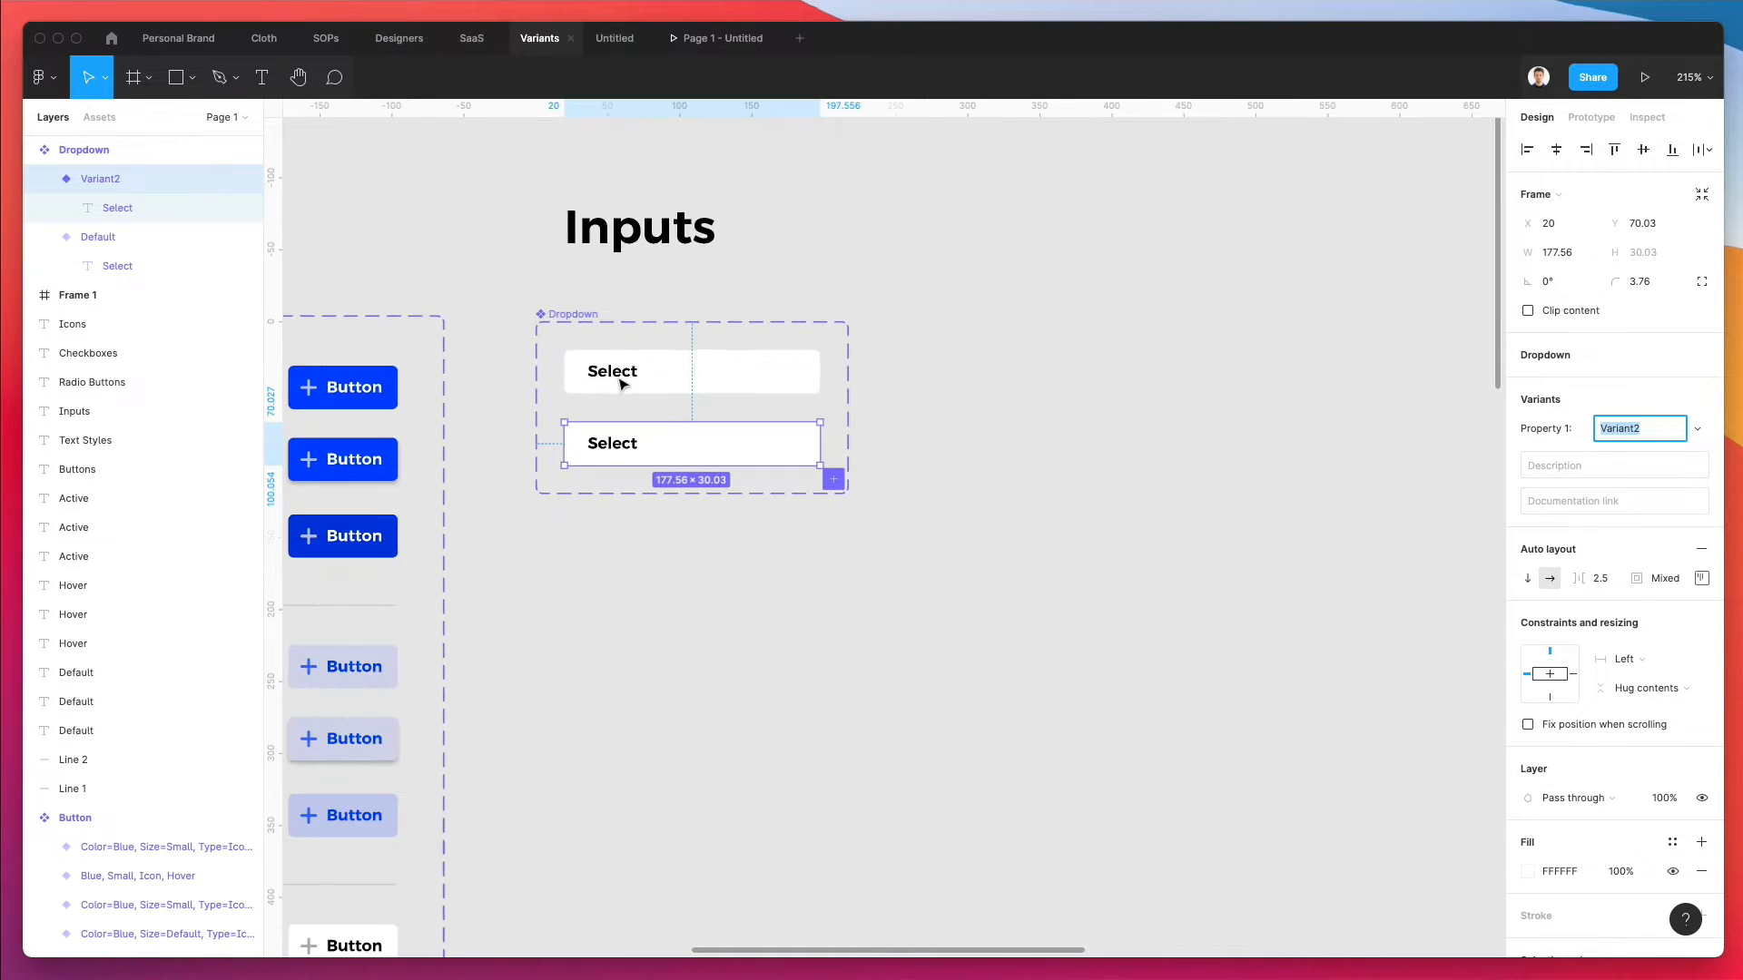
left_click(570, 338)
left_click_drag(592, 338, 597, 338)
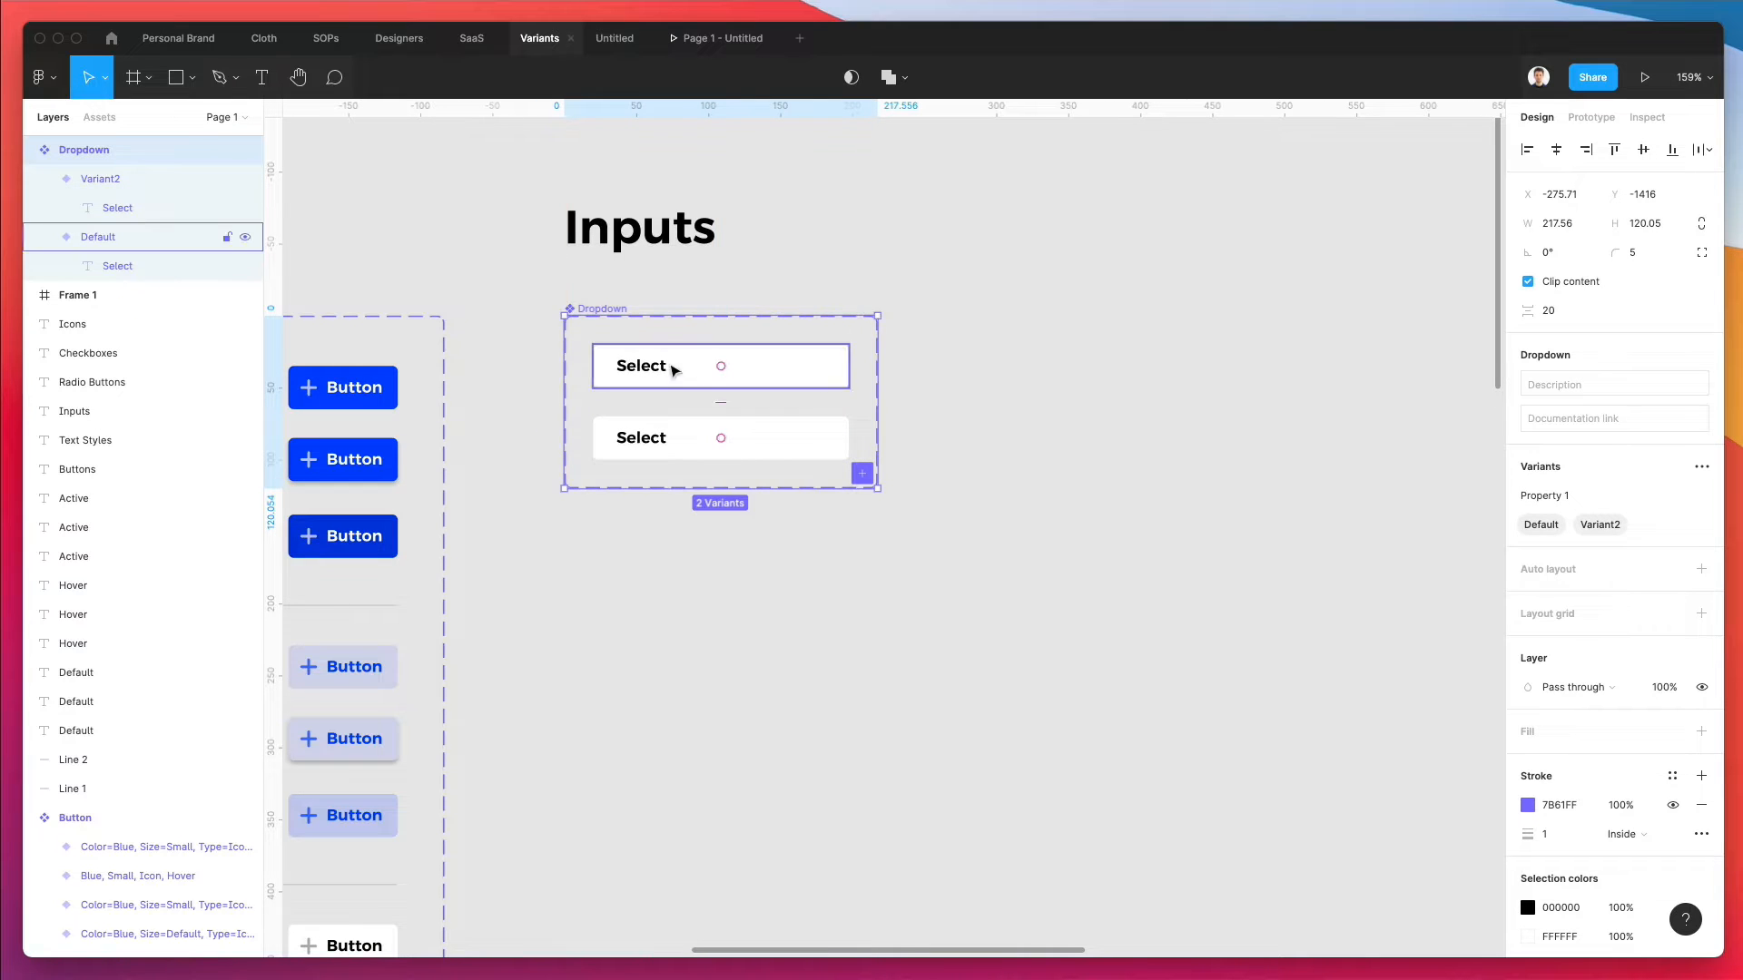
- Enlarge the Dropdown variant set frame to about 714 by 566, keeping its upper-left corner in place
left_click(673, 298)
scroll(568, 331, "up", 3)
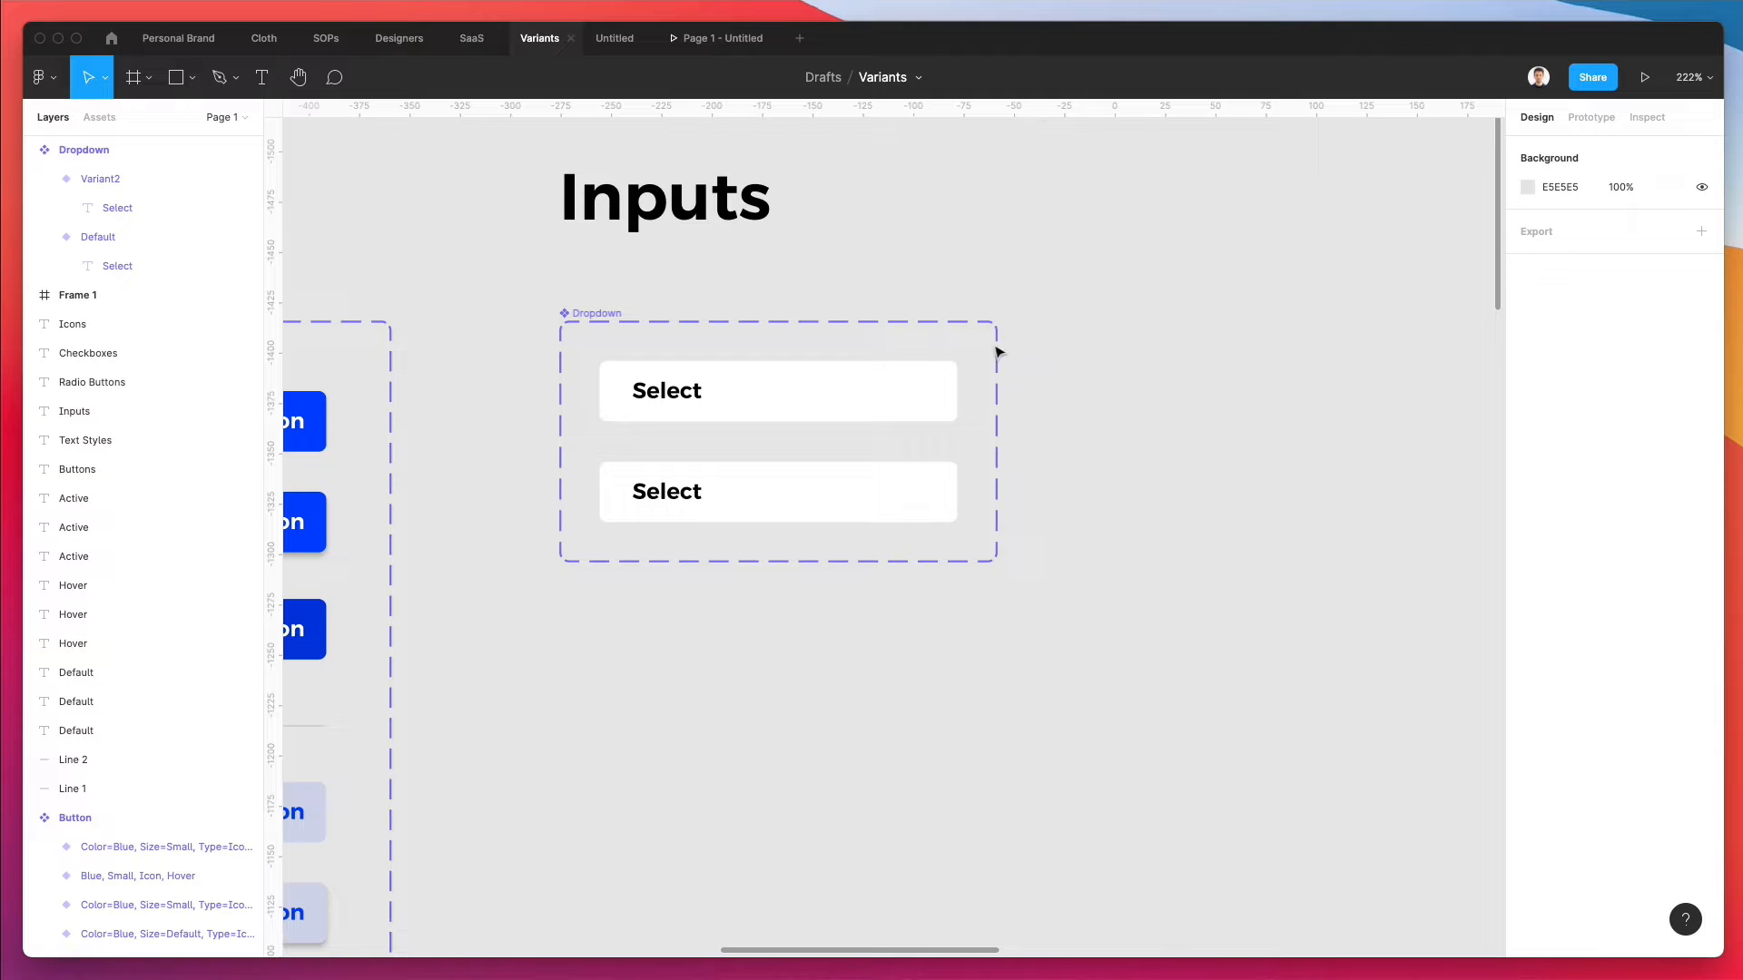
left_click(567, 335)
scroll(672, 354, "down", 3)
left_click_drag(887, 491, 1445, 947)
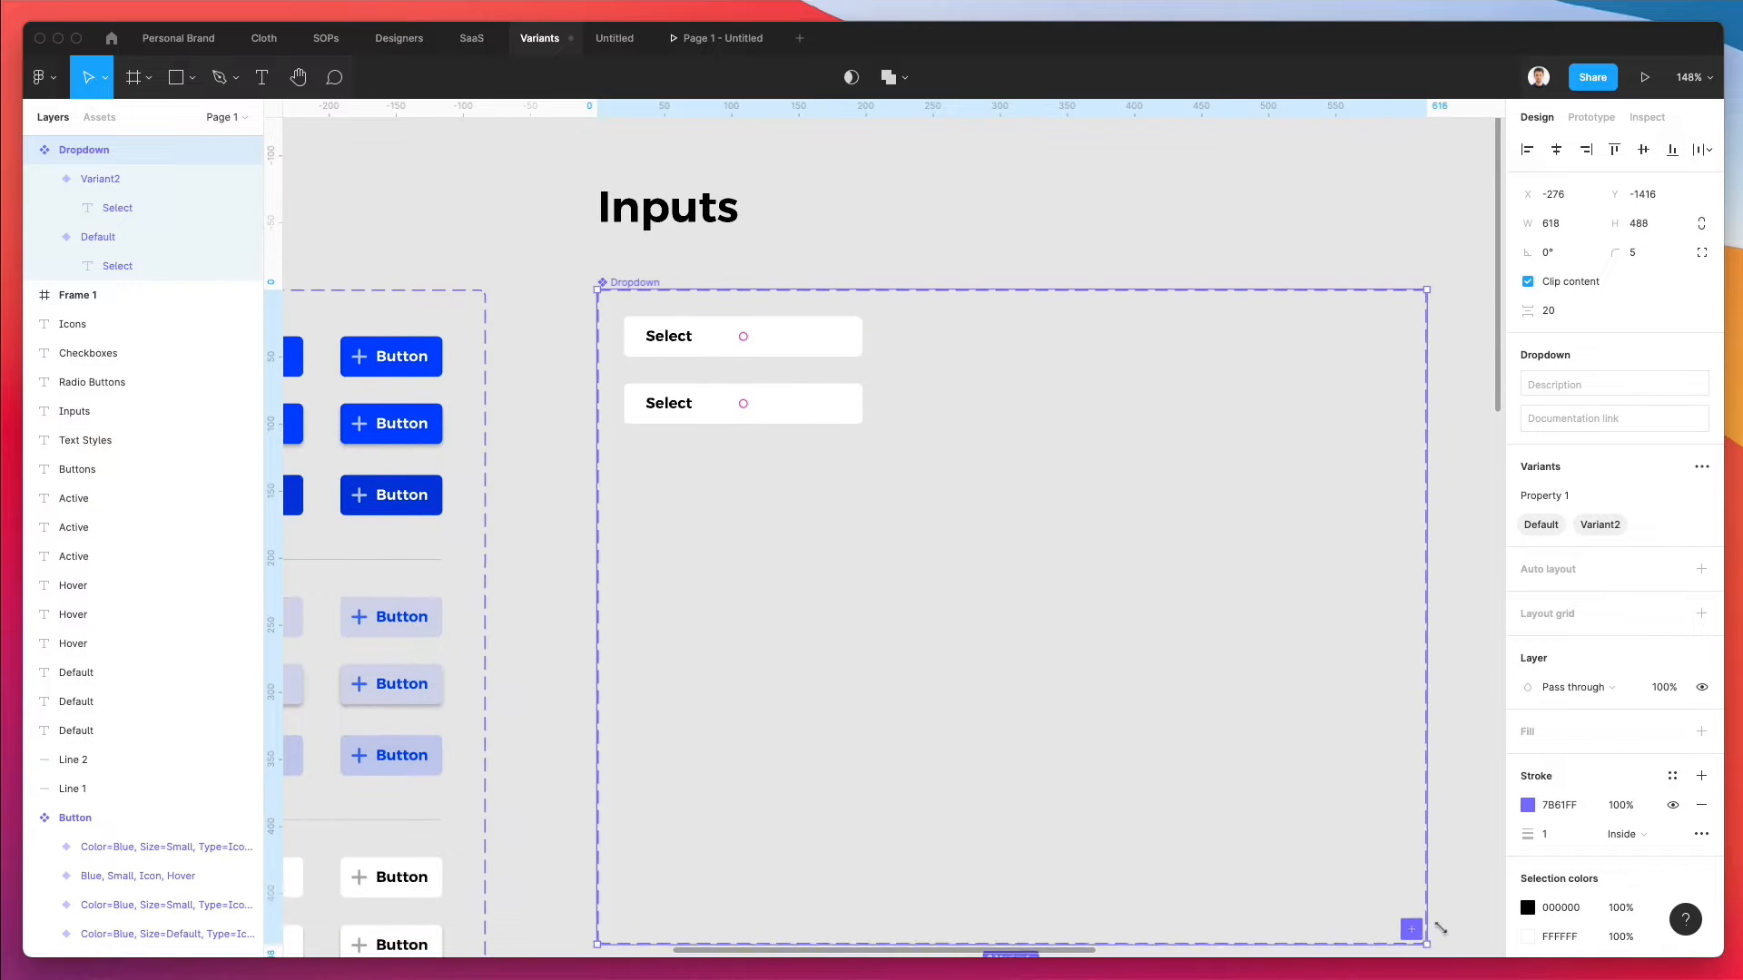
scroll(759, 366, "down", 3)
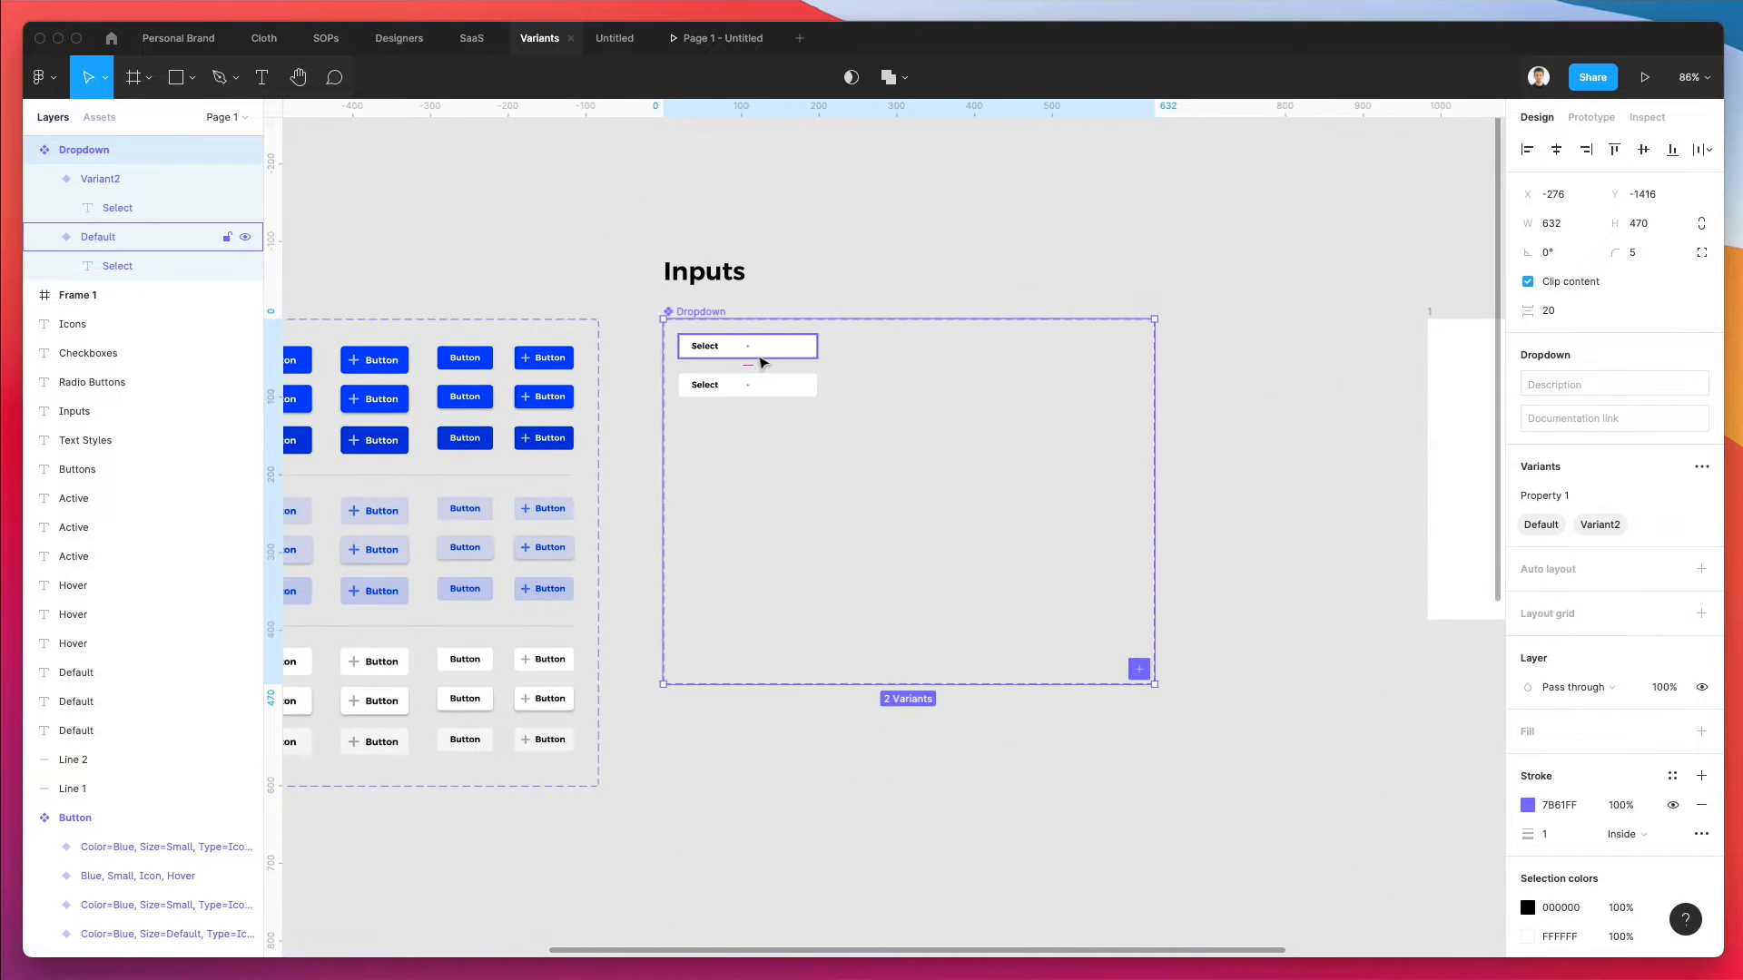
scroll(759, 364, "down", 2)
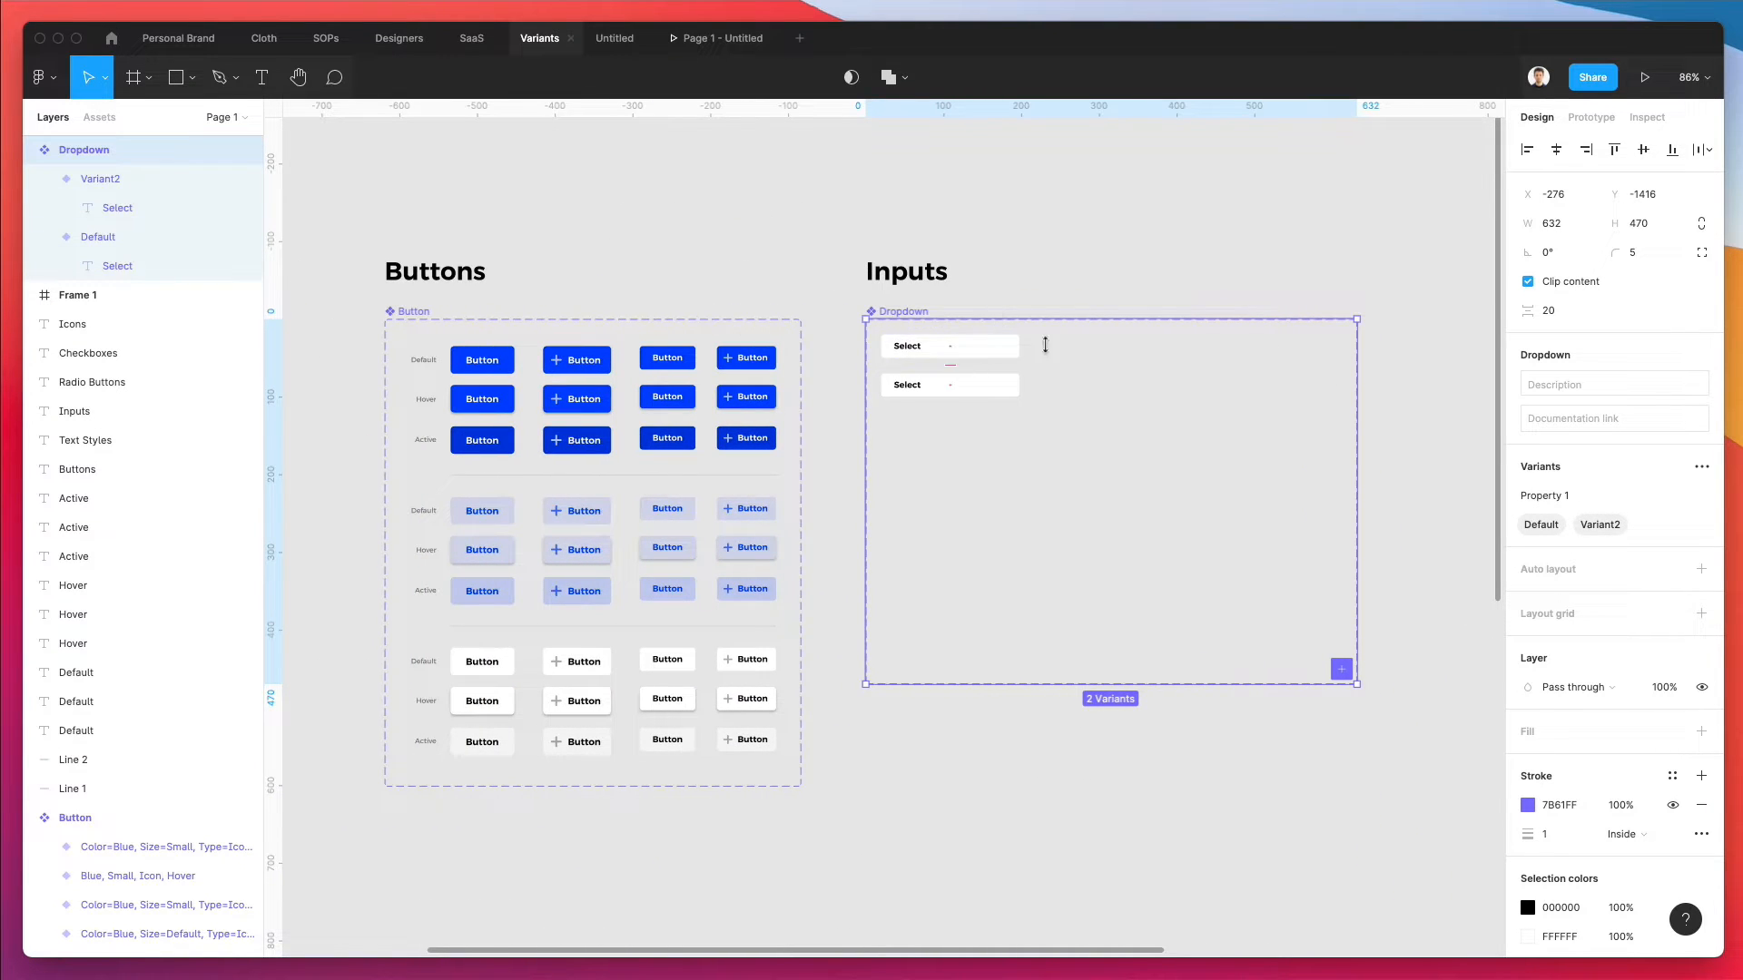
left_click_drag(1356, 685, 1425, 761)
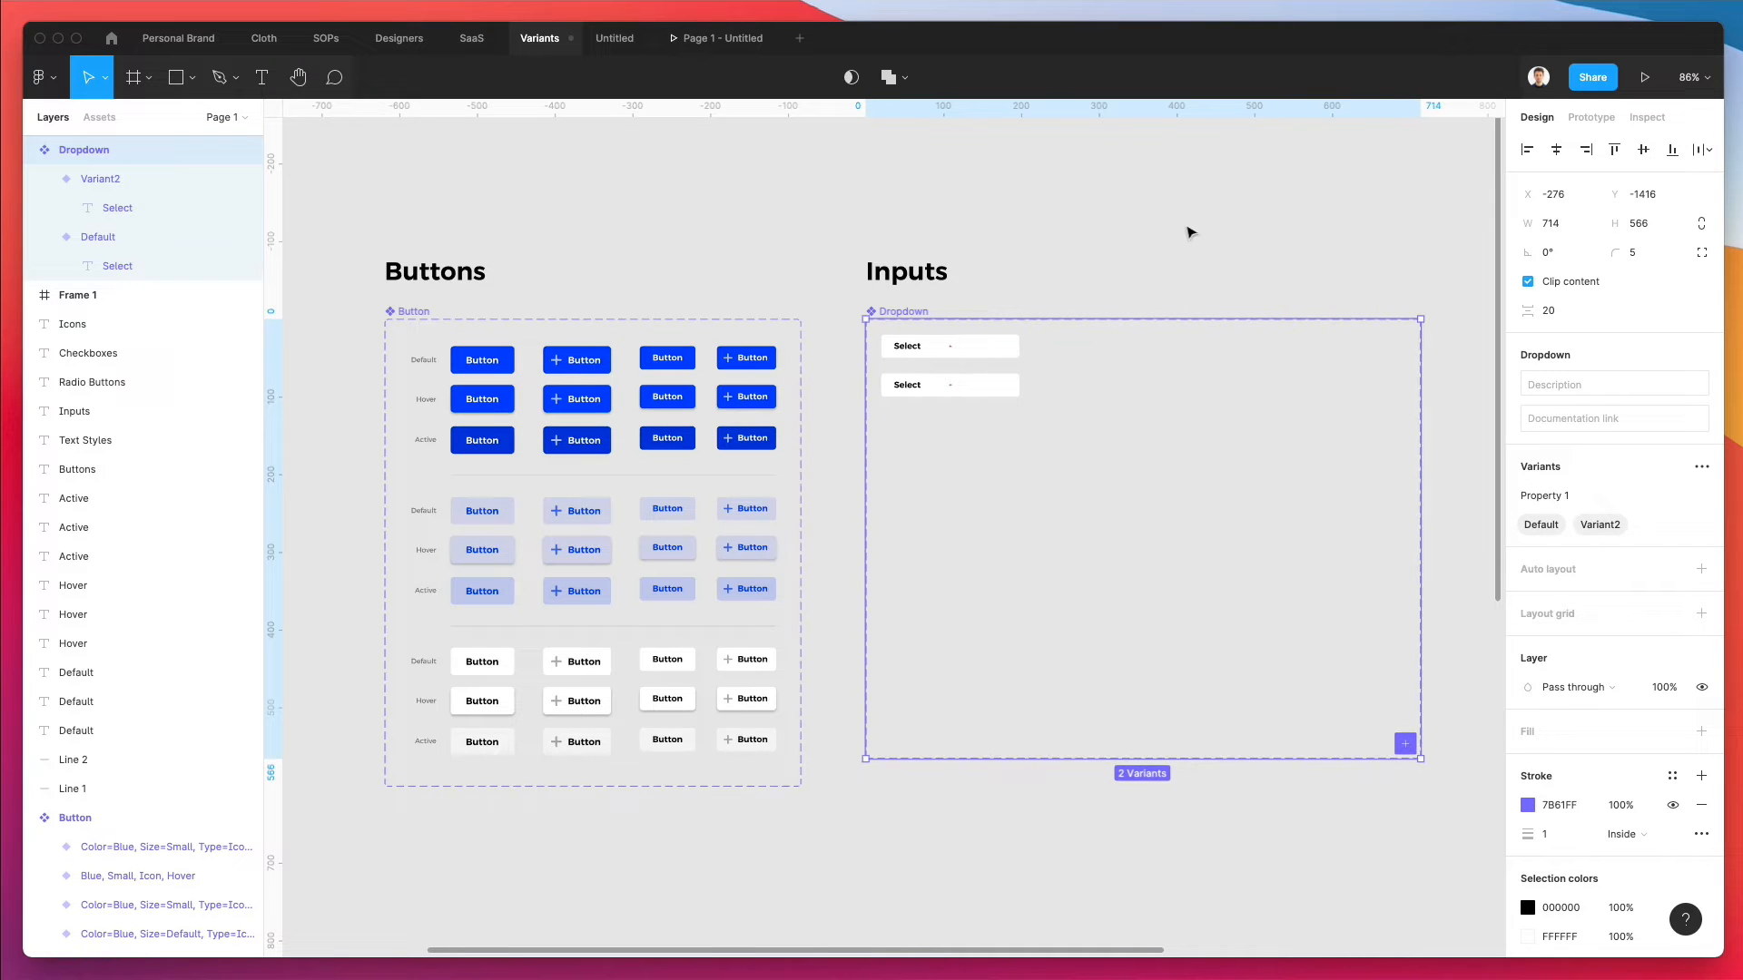
left_click(1185, 234)
- Move both Select variants inward within the Dropdown frame, placing the Default variant at about X 99, Y 39
scroll(997, 331, "up", 3)
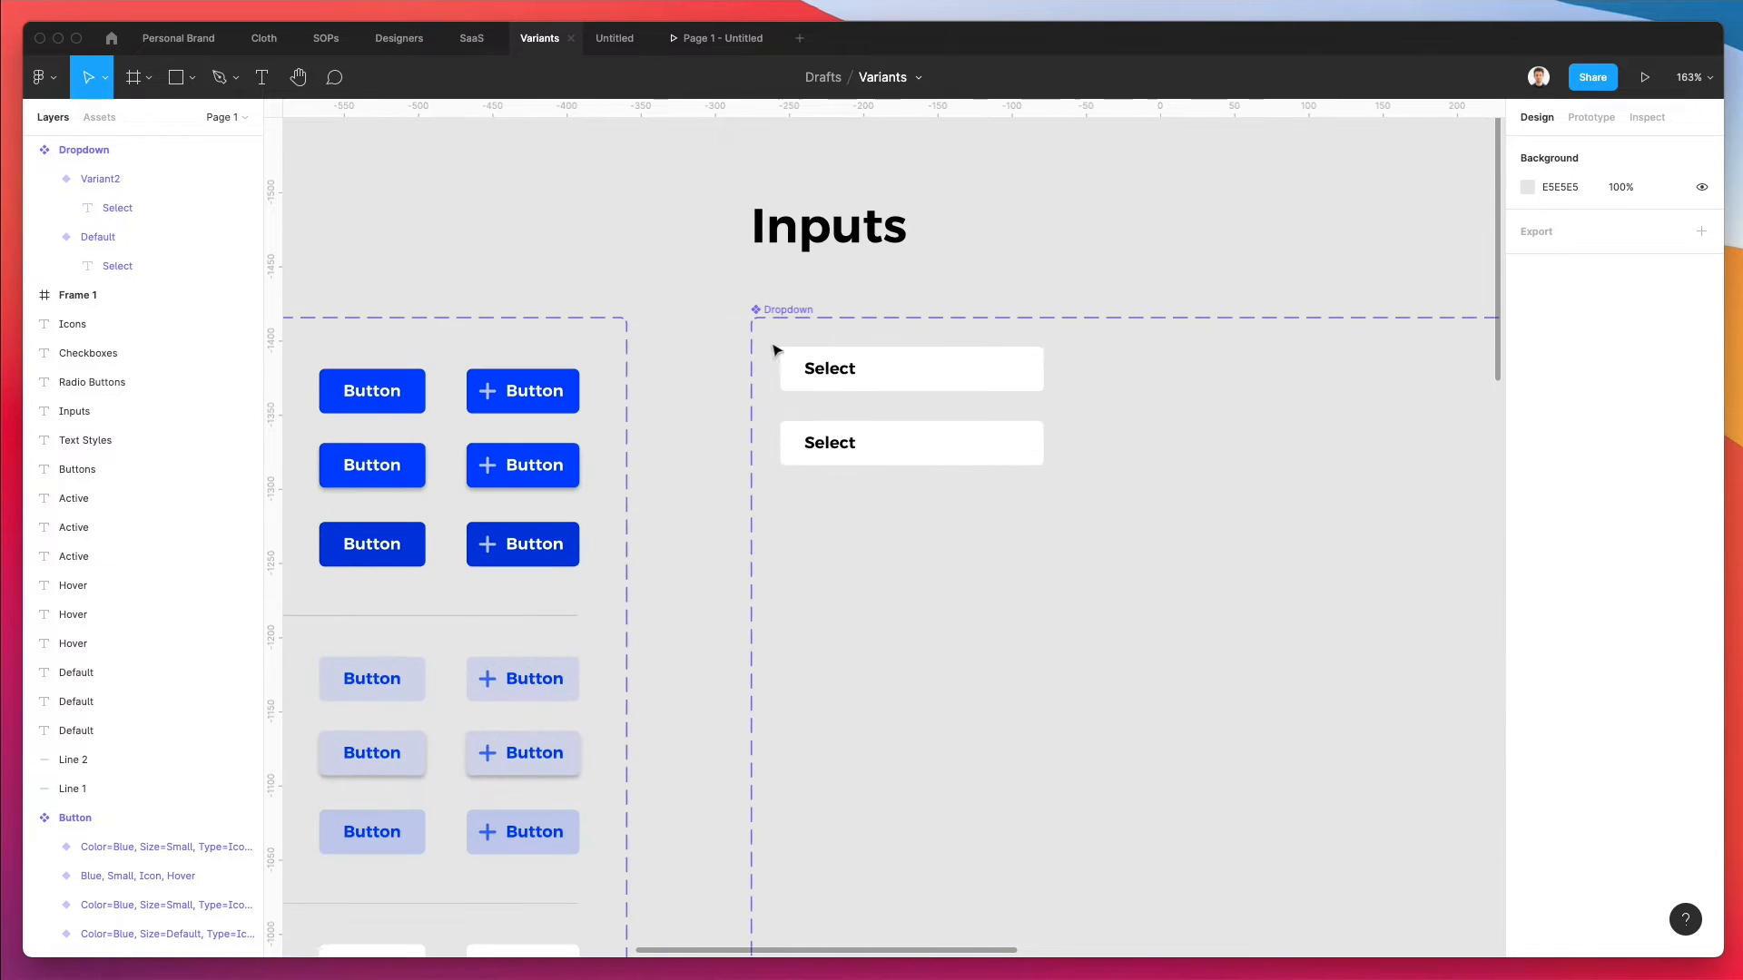
mouse_move(772, 344)
left_mouse_down()
mouse_move(951, 441)
mouse_move(1036, 446)
mouse_move(1039, 408)
left_mouse_up()
left_click(1316, 386)
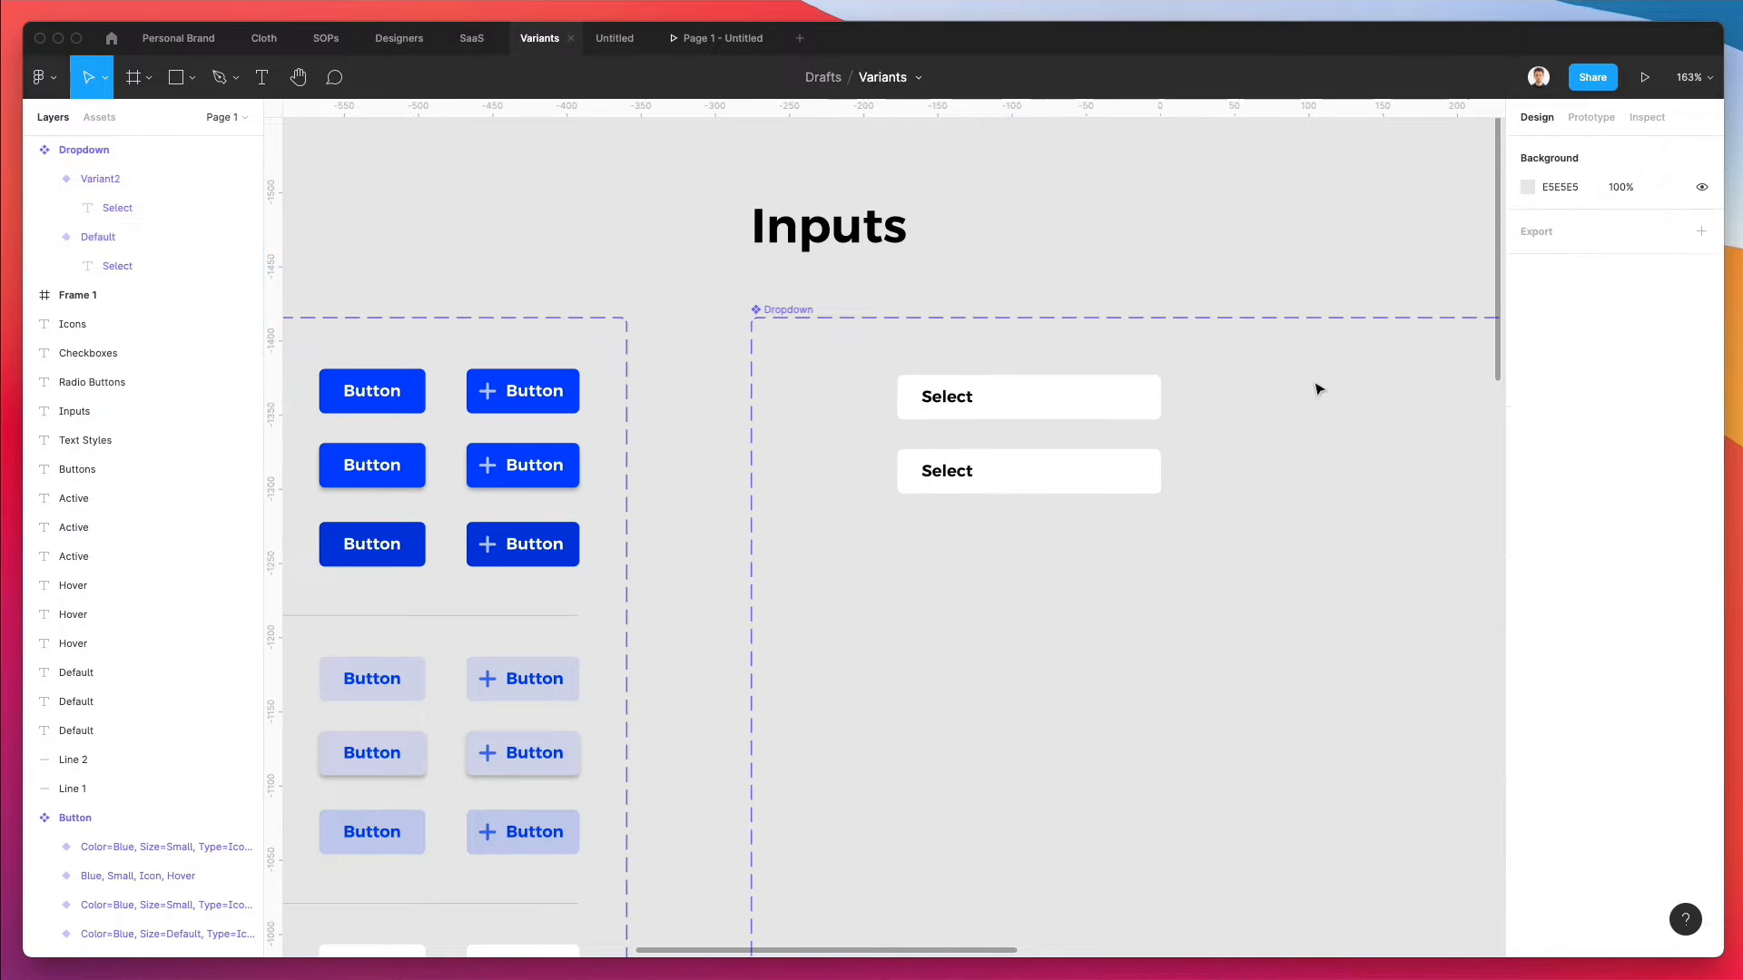
left_click(1032, 416)
scroll(973, 399, "right", 5)
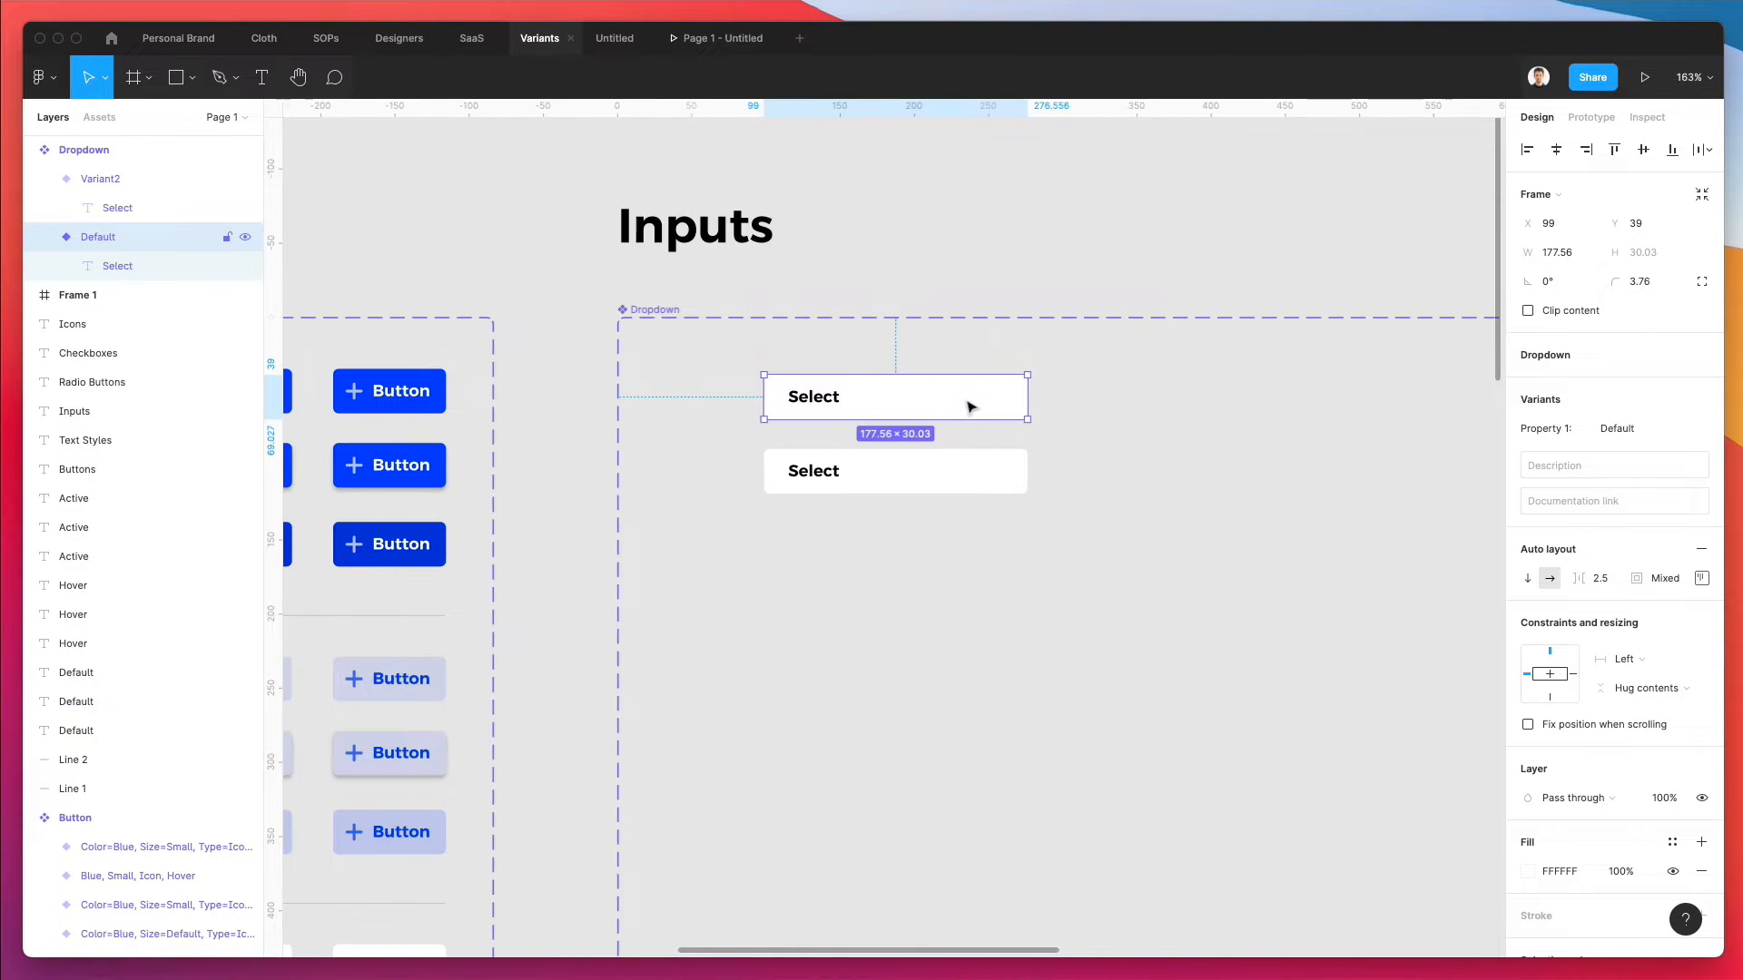
- Move Variant2 beside the Default variant and delete it from the Dropdown set
scroll(973, 397, "down", 3)
left_click_drag(866, 457, 1106, 406)
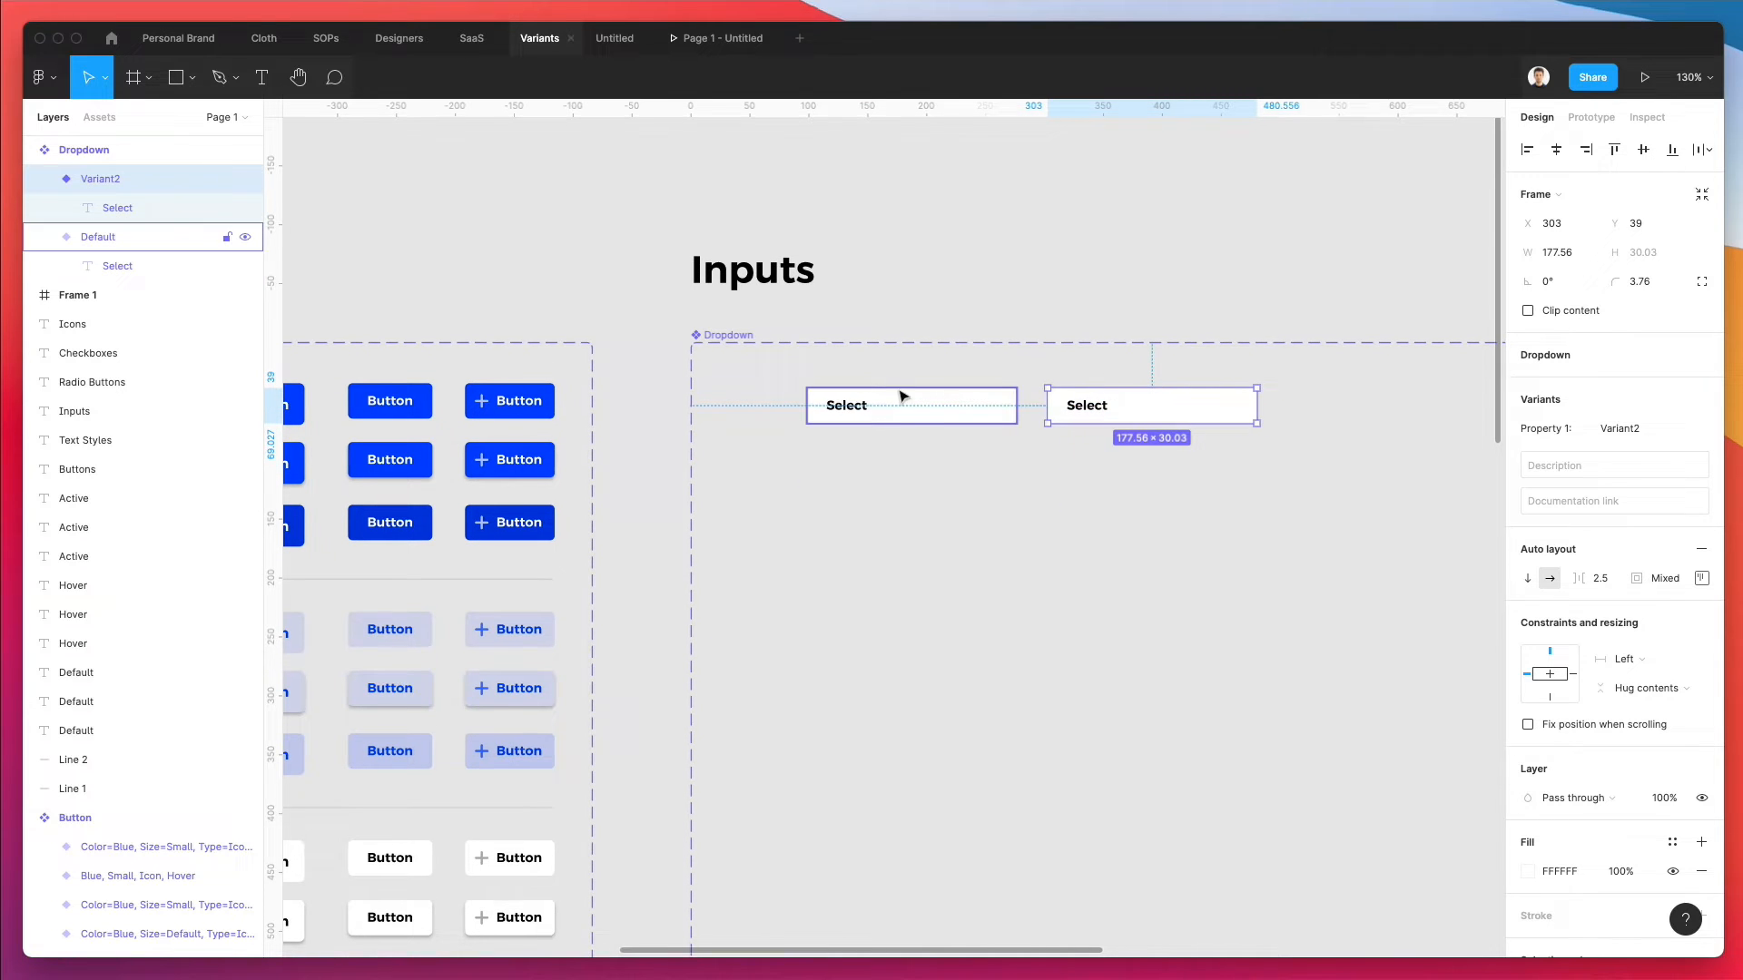
left_click(853, 405)
left_click(1089, 409)
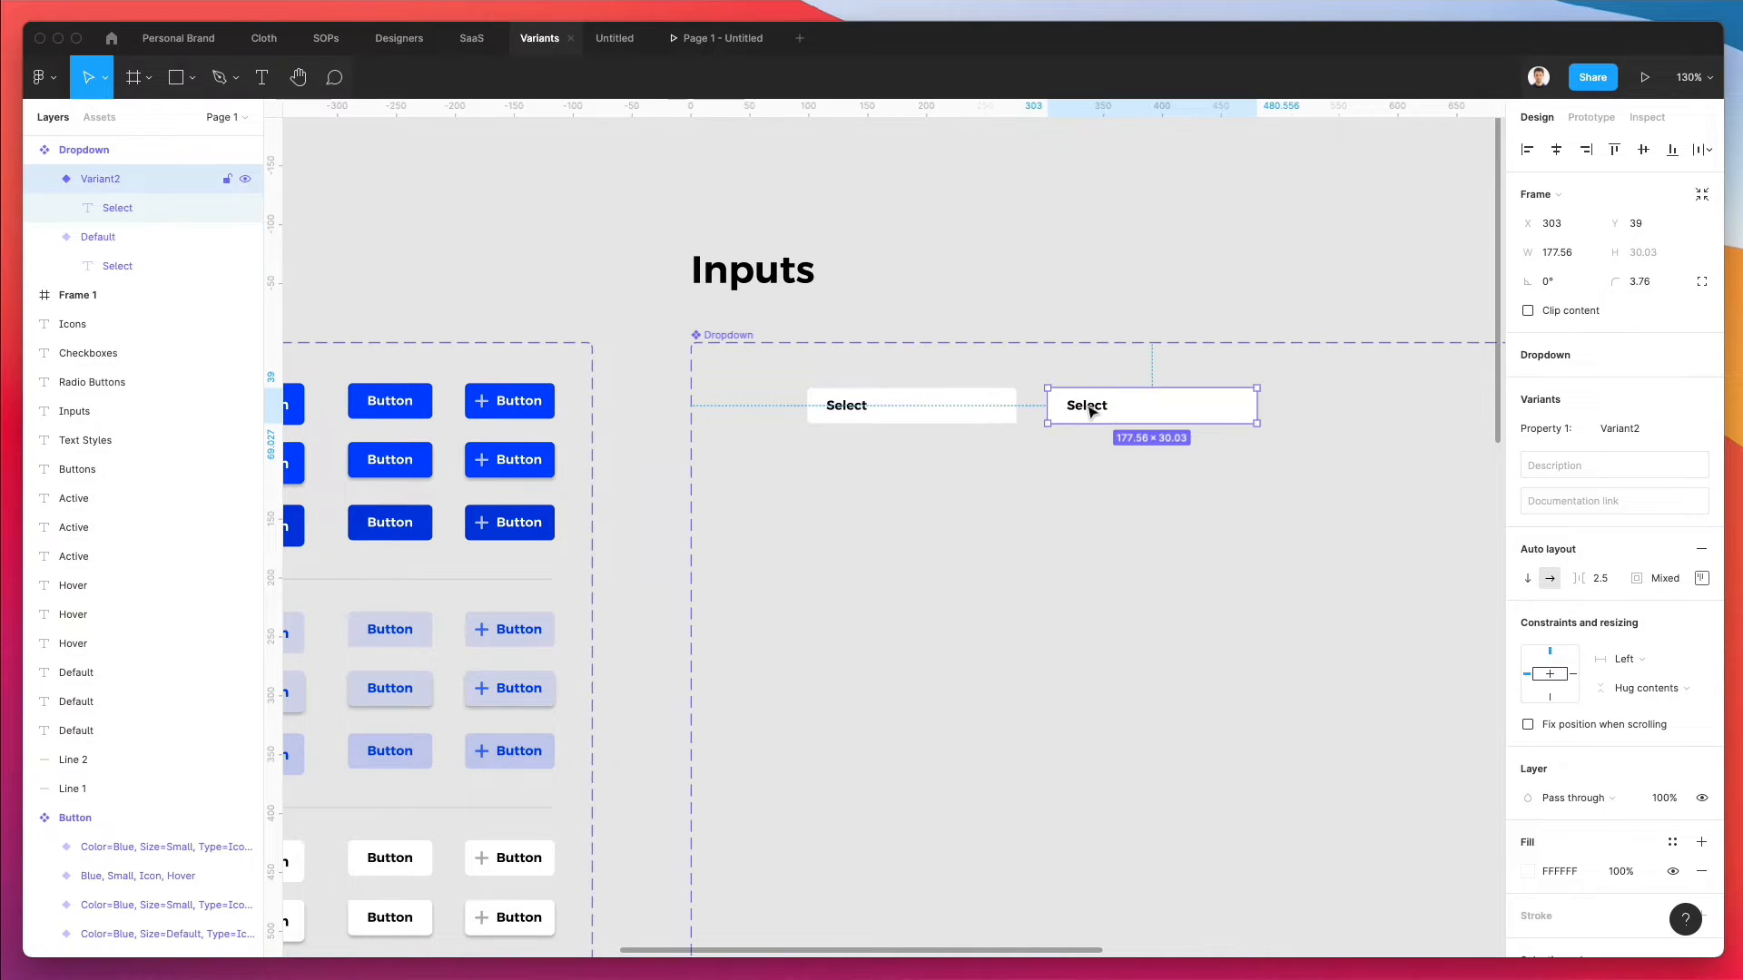
key("Delete")
- Set the Default variant's Select label to Regular weight with the dark grey fill 595959
left_click(842, 405)
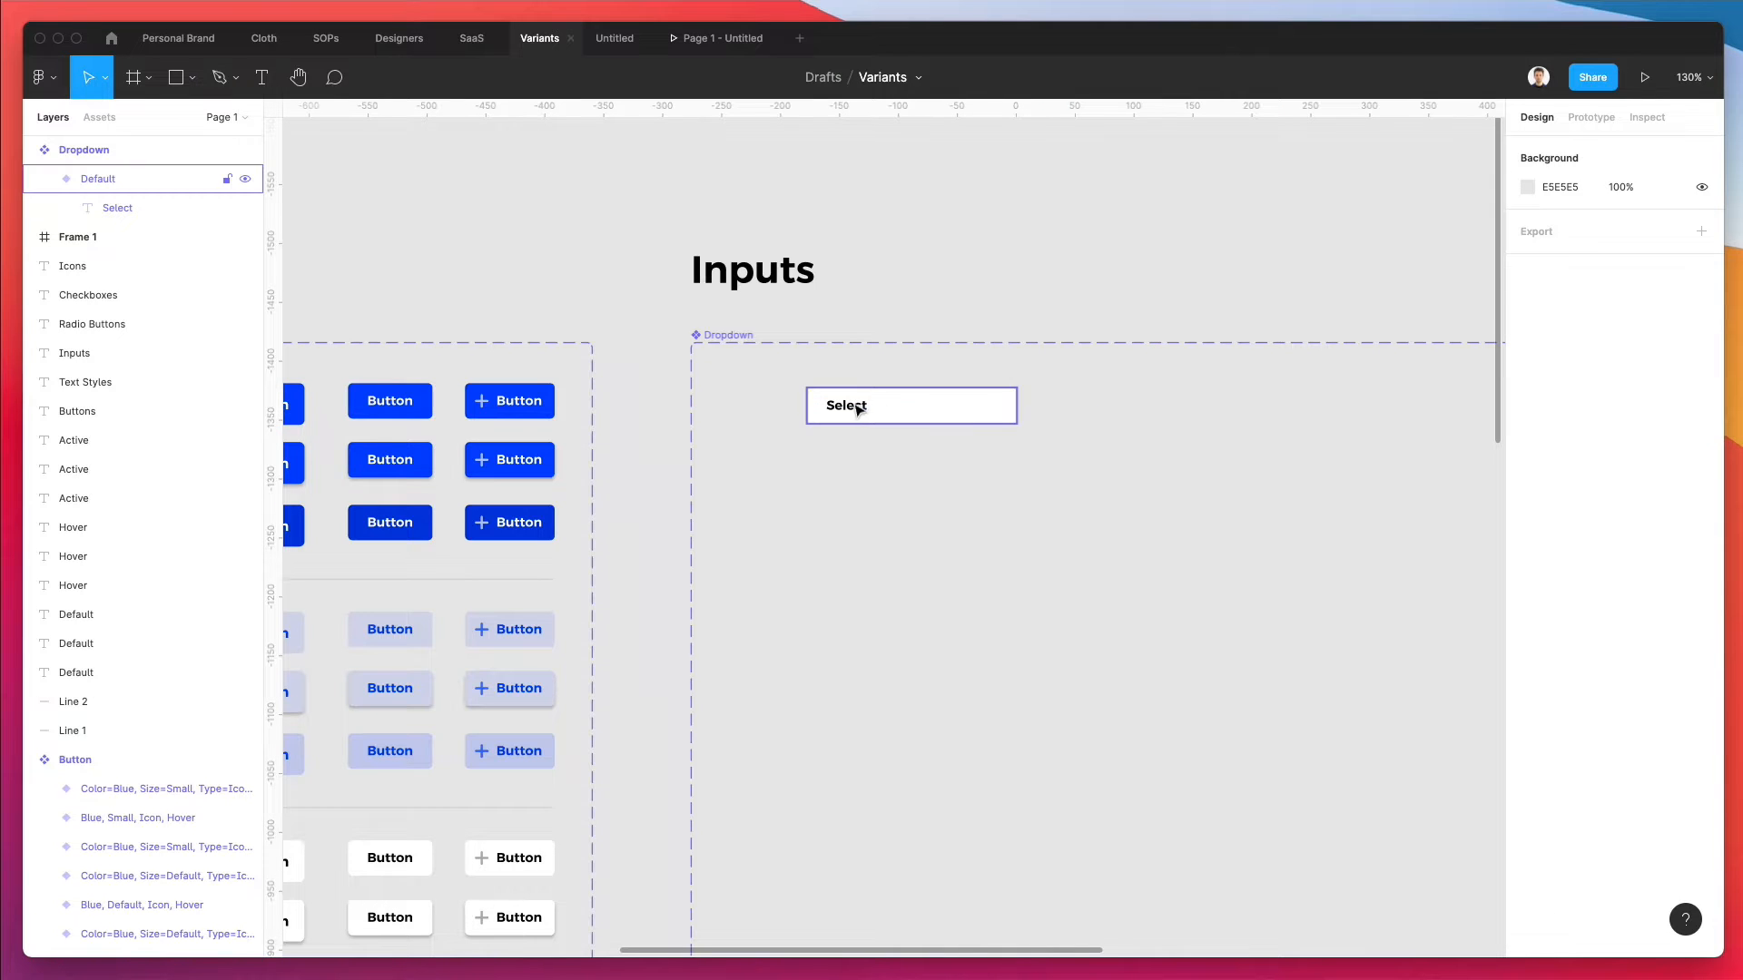
double_click(845, 405)
left_click(1554, 640)
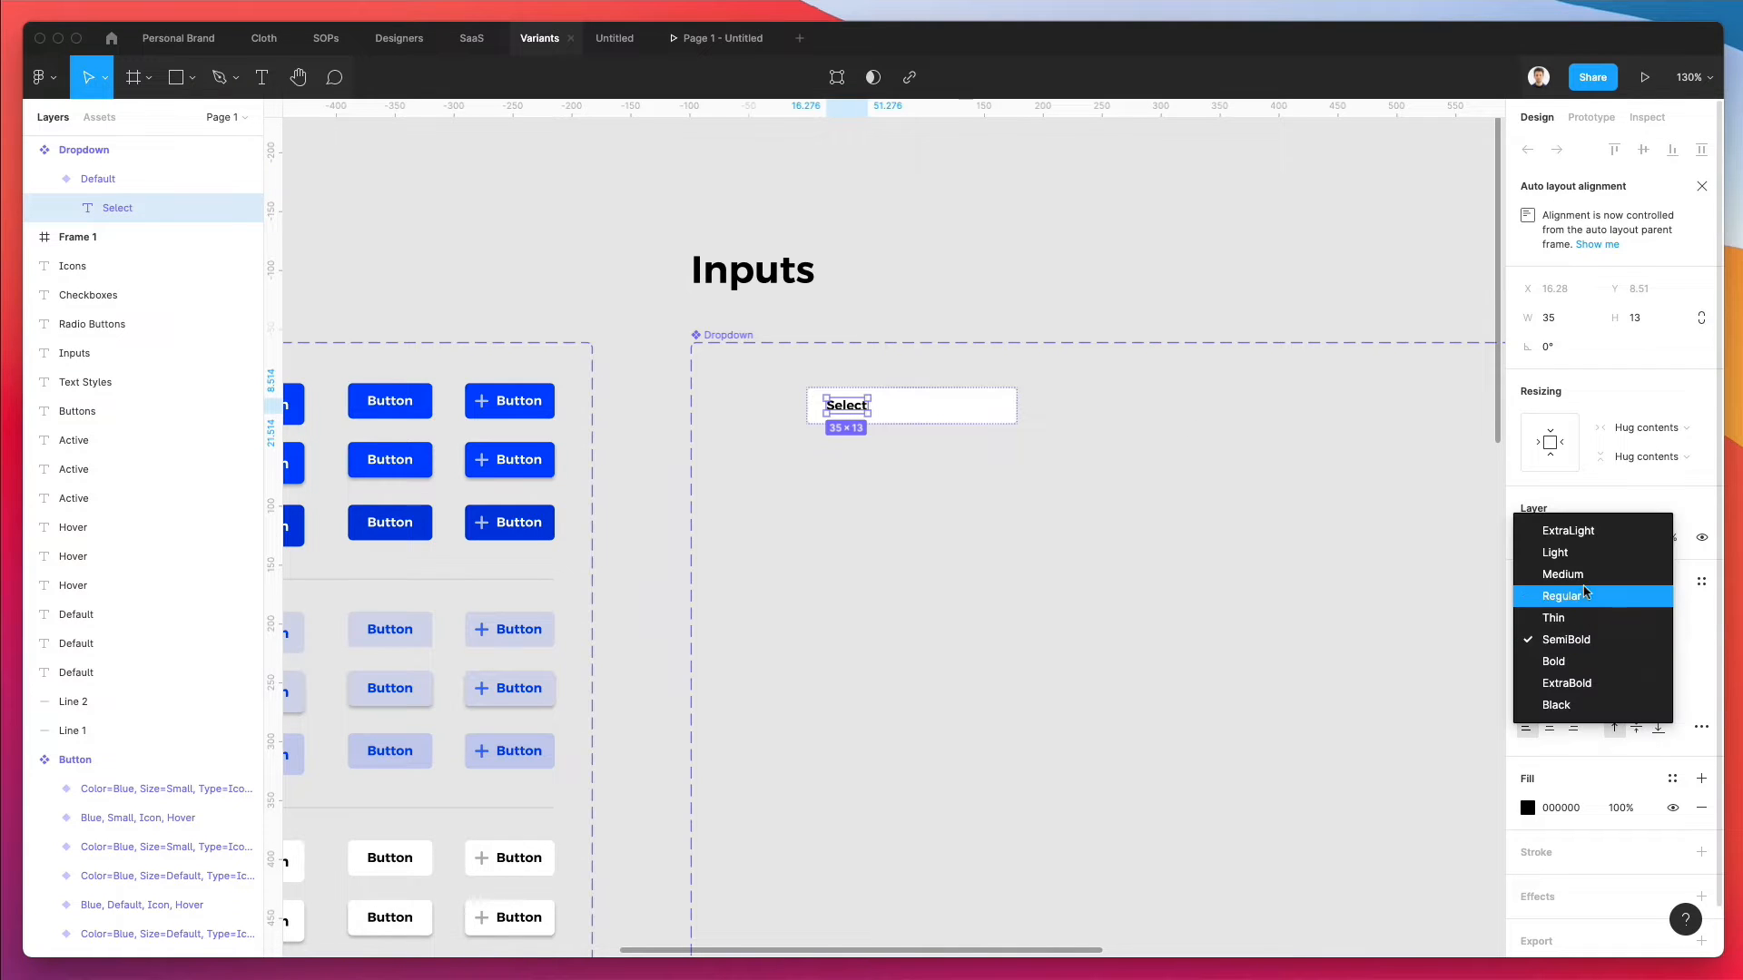
left_click(1587, 596)
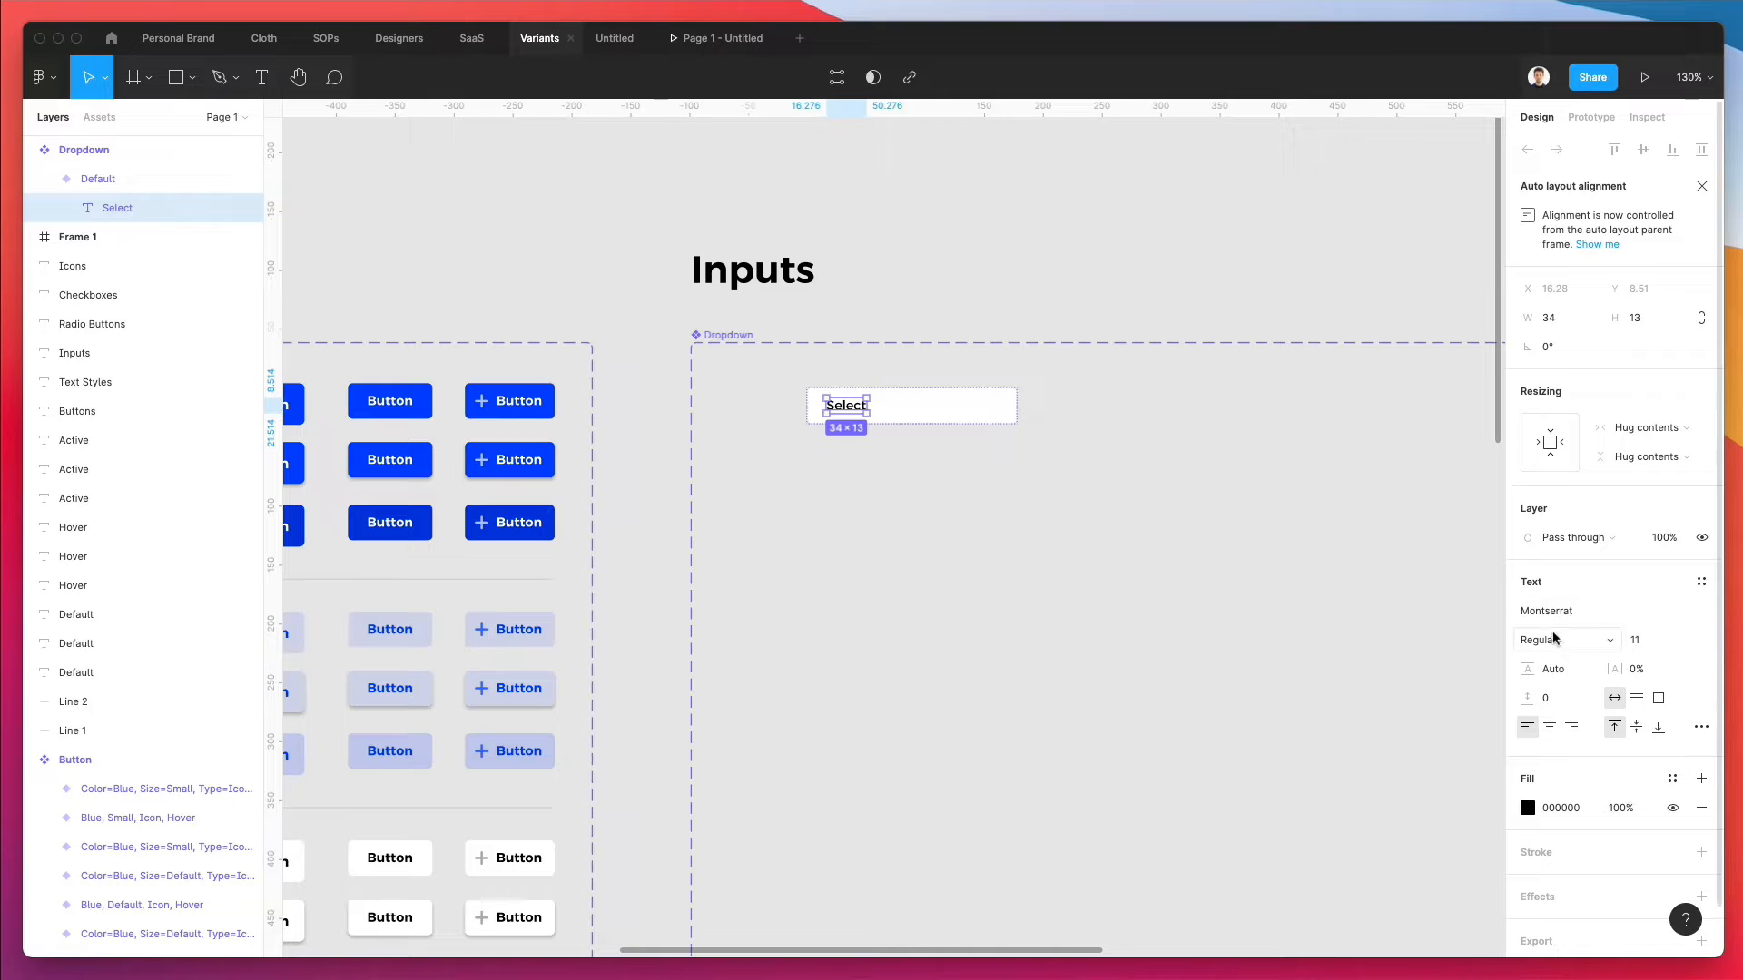
left_click(1527, 808)
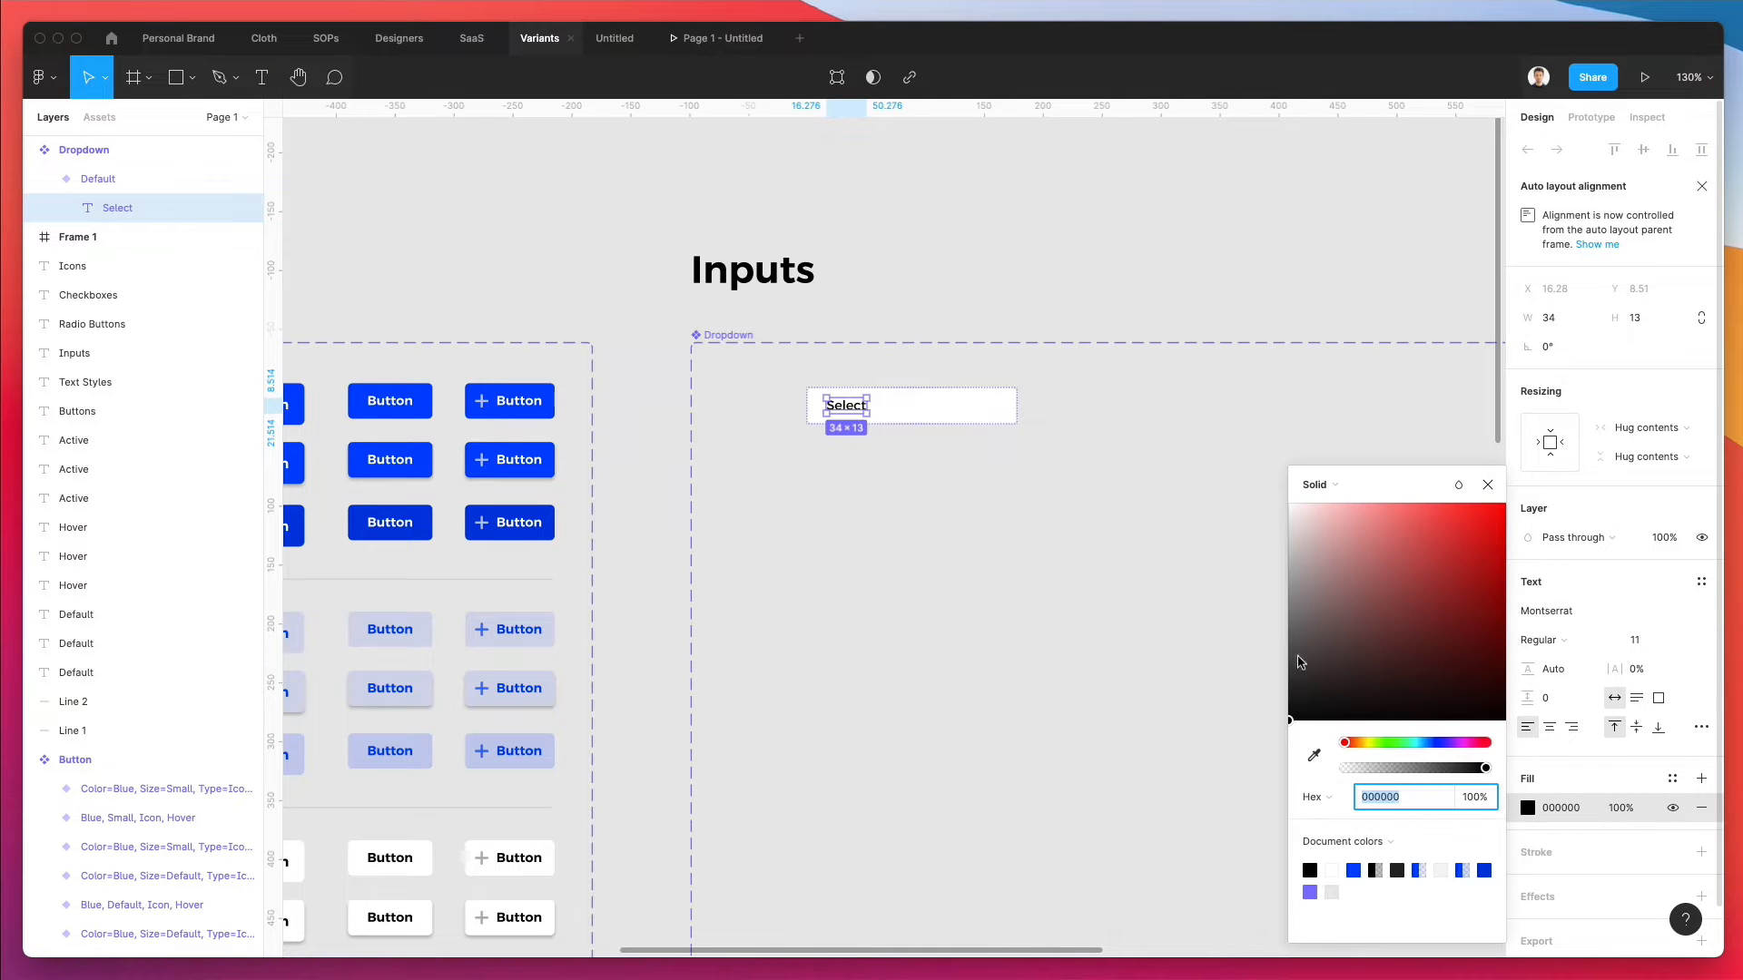
left_click_drag(1298, 660, 1252, 655)
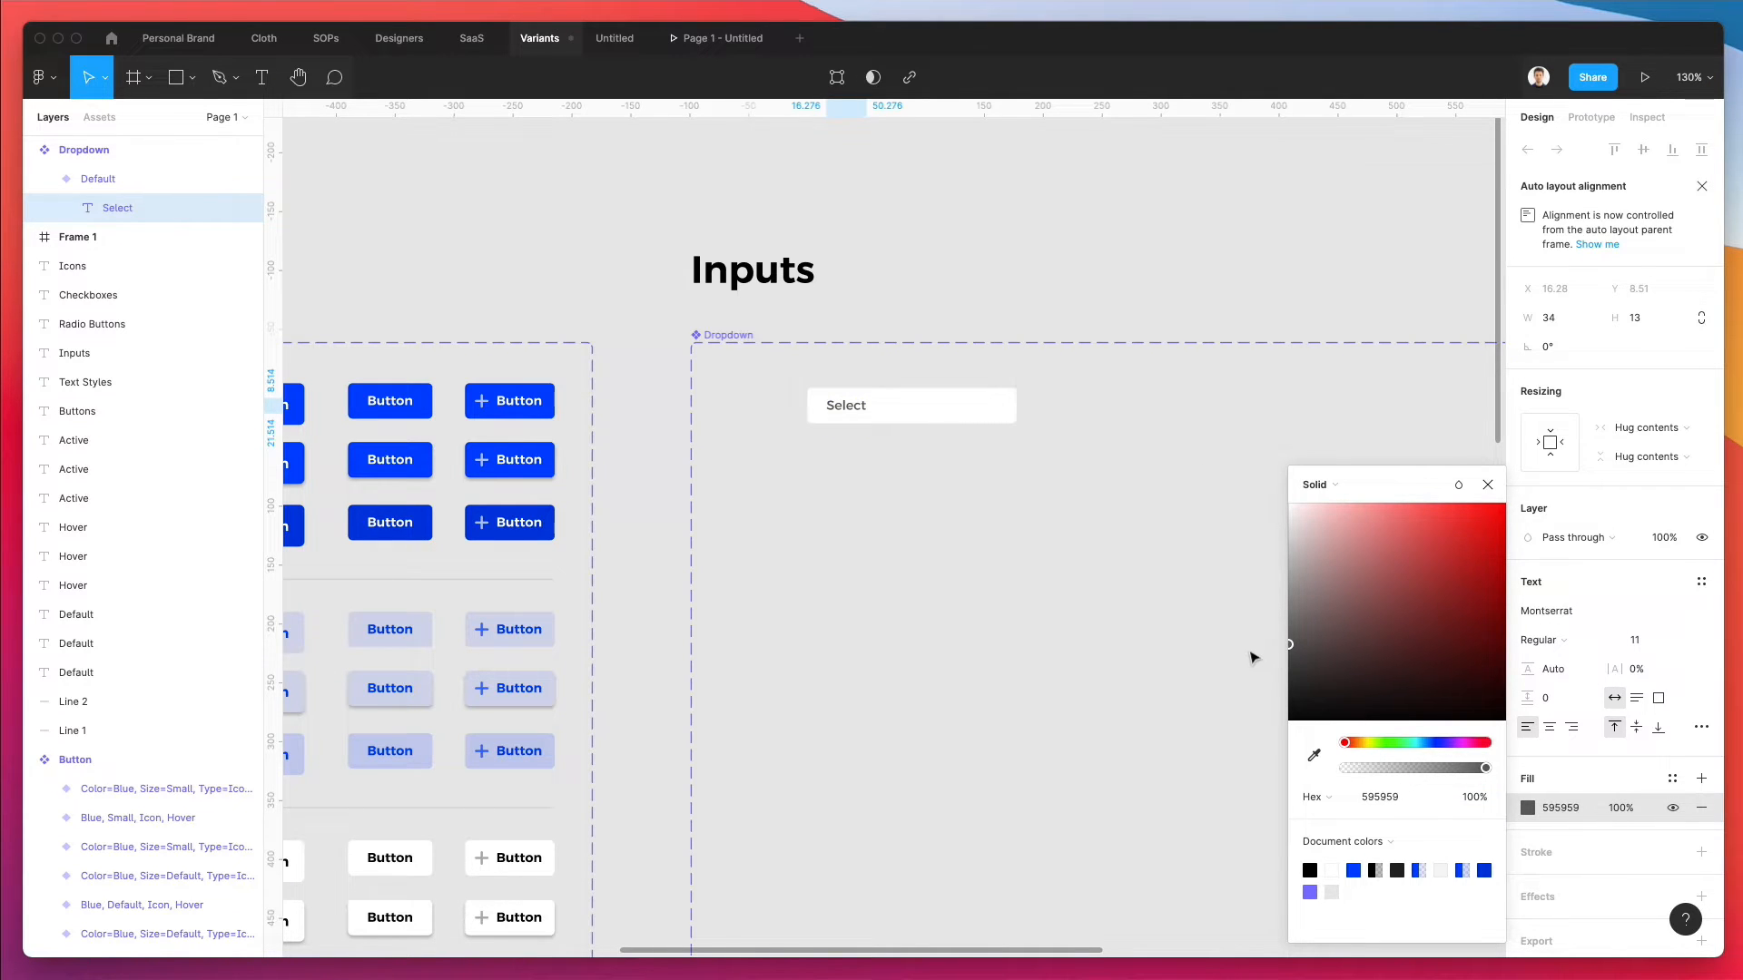
left_click(1113, 552)
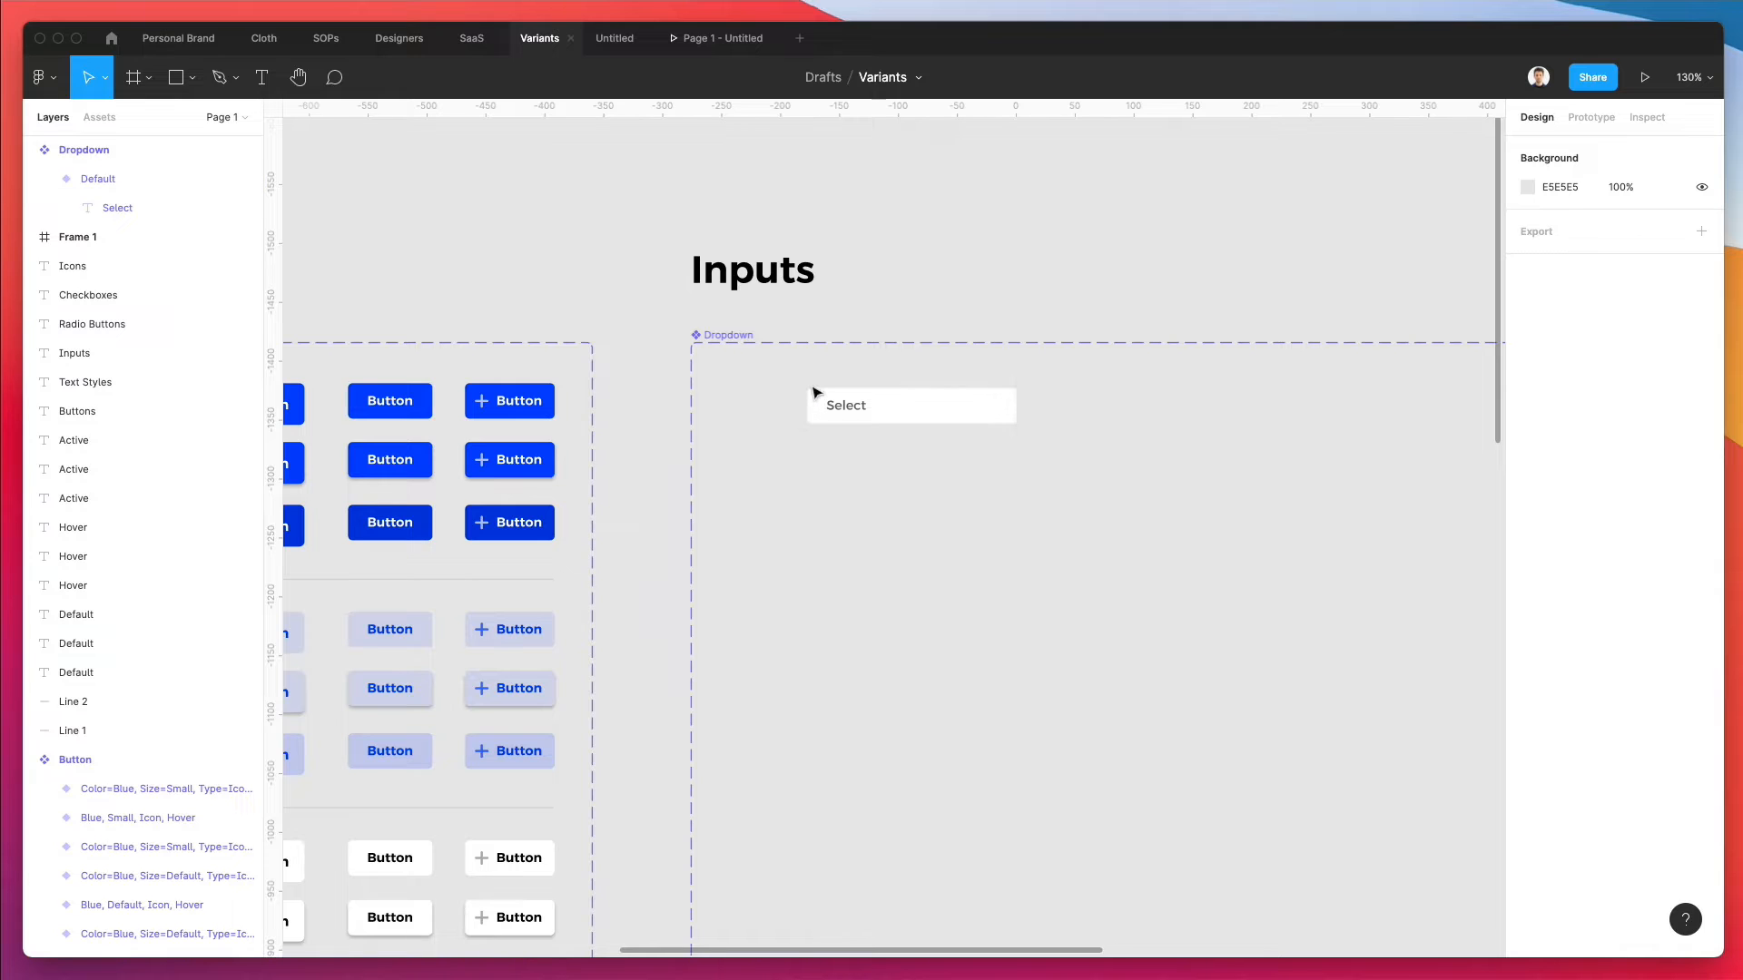
- Copy the Default, Hover and Active row labels from the blue buttons into the Dropdown frame, beside the Select field
scroll(814, 393, "up", 2)
scroll(814, 393, "down", 4)
scroll(814, 393, "left", 5)
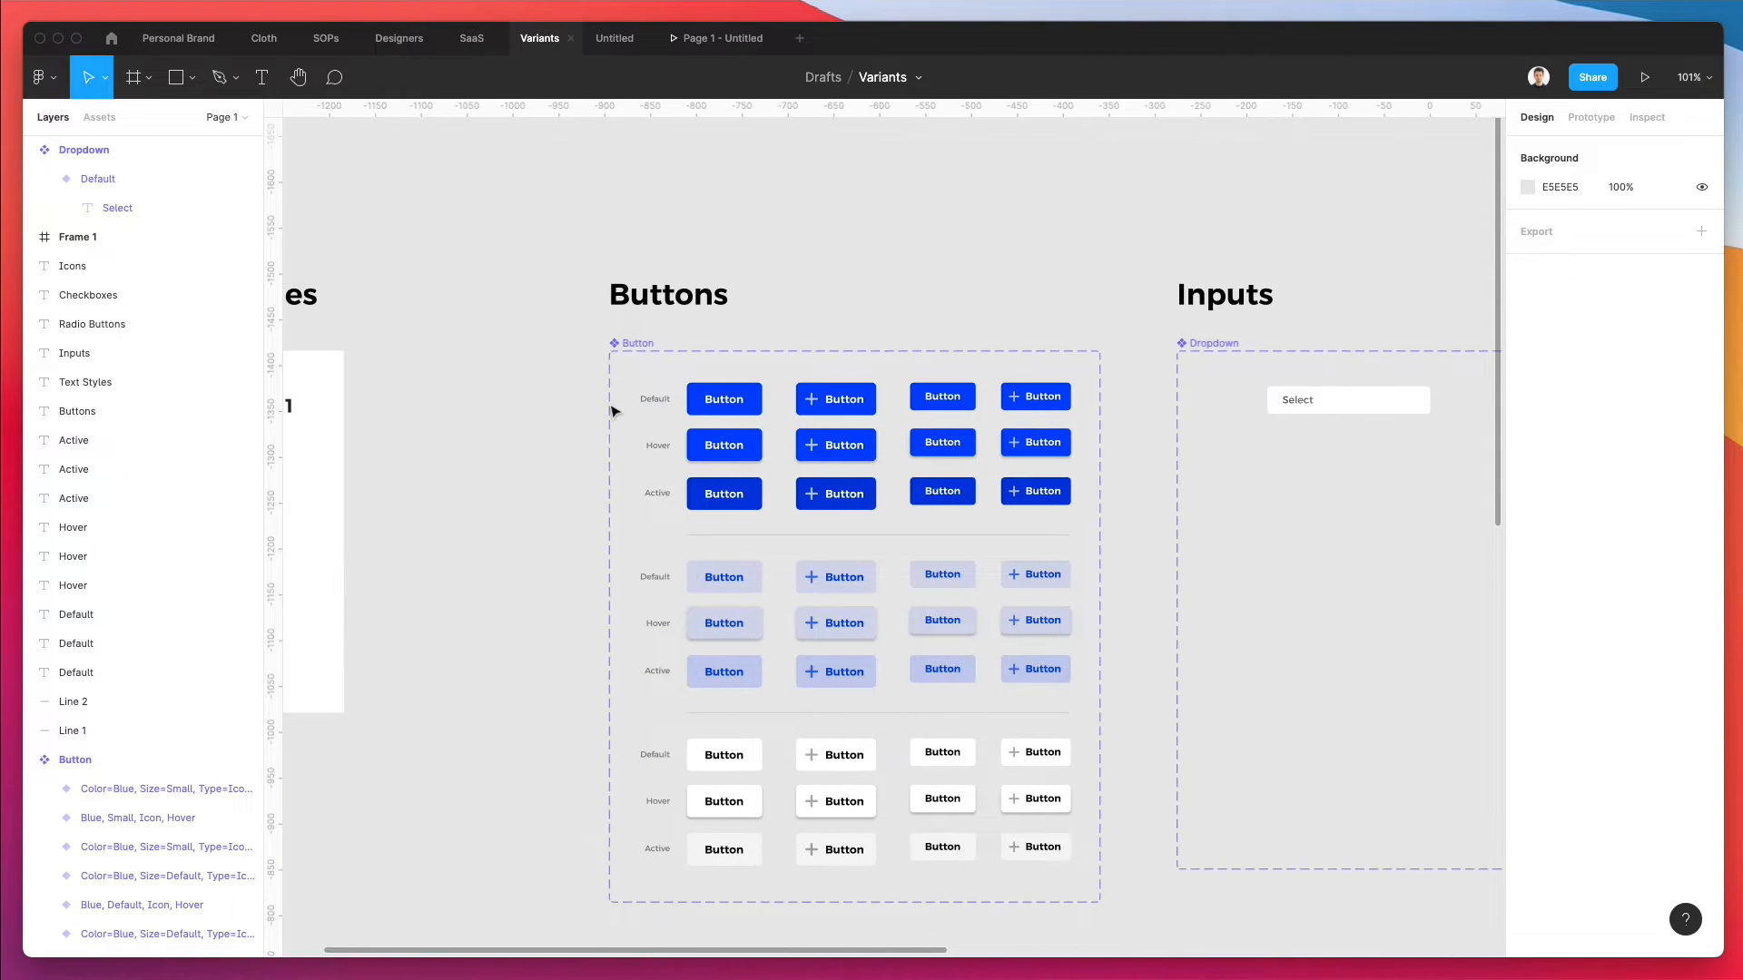
left_click_drag(620, 380, 667, 525)
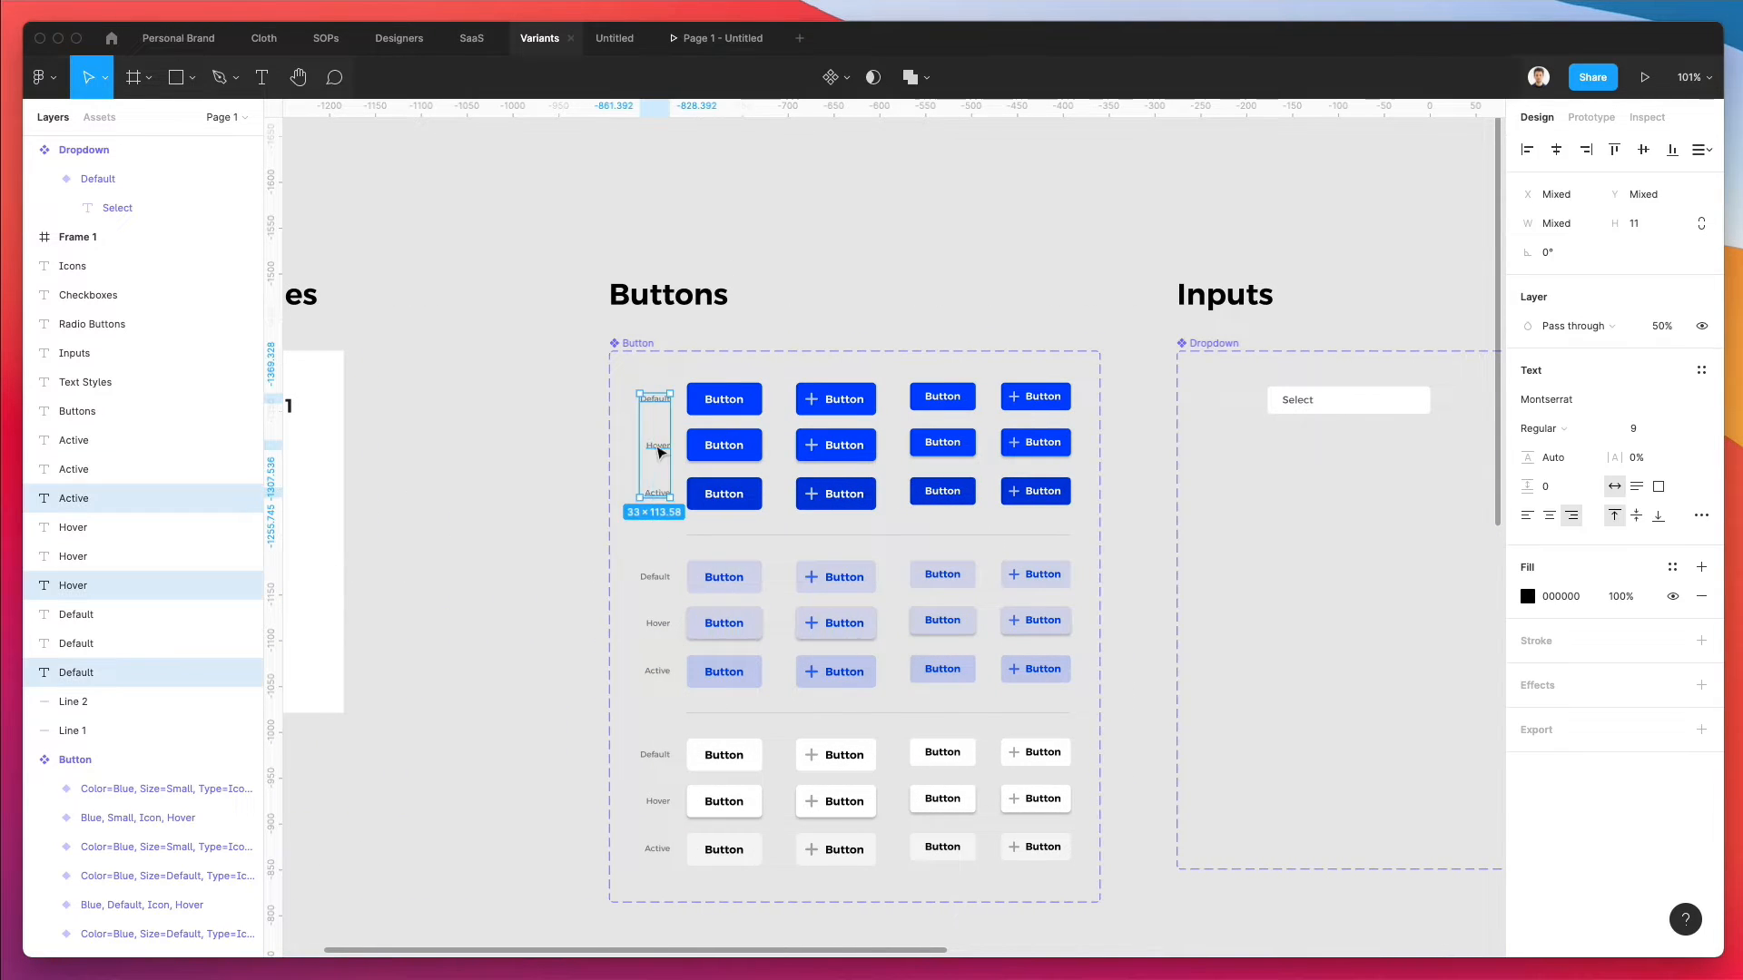
left_click_drag(660, 452, 1231, 448)
scroll(1232, 448, "right", 5)
left_click(1095, 469)
scroll(810, 365, "up", 5)
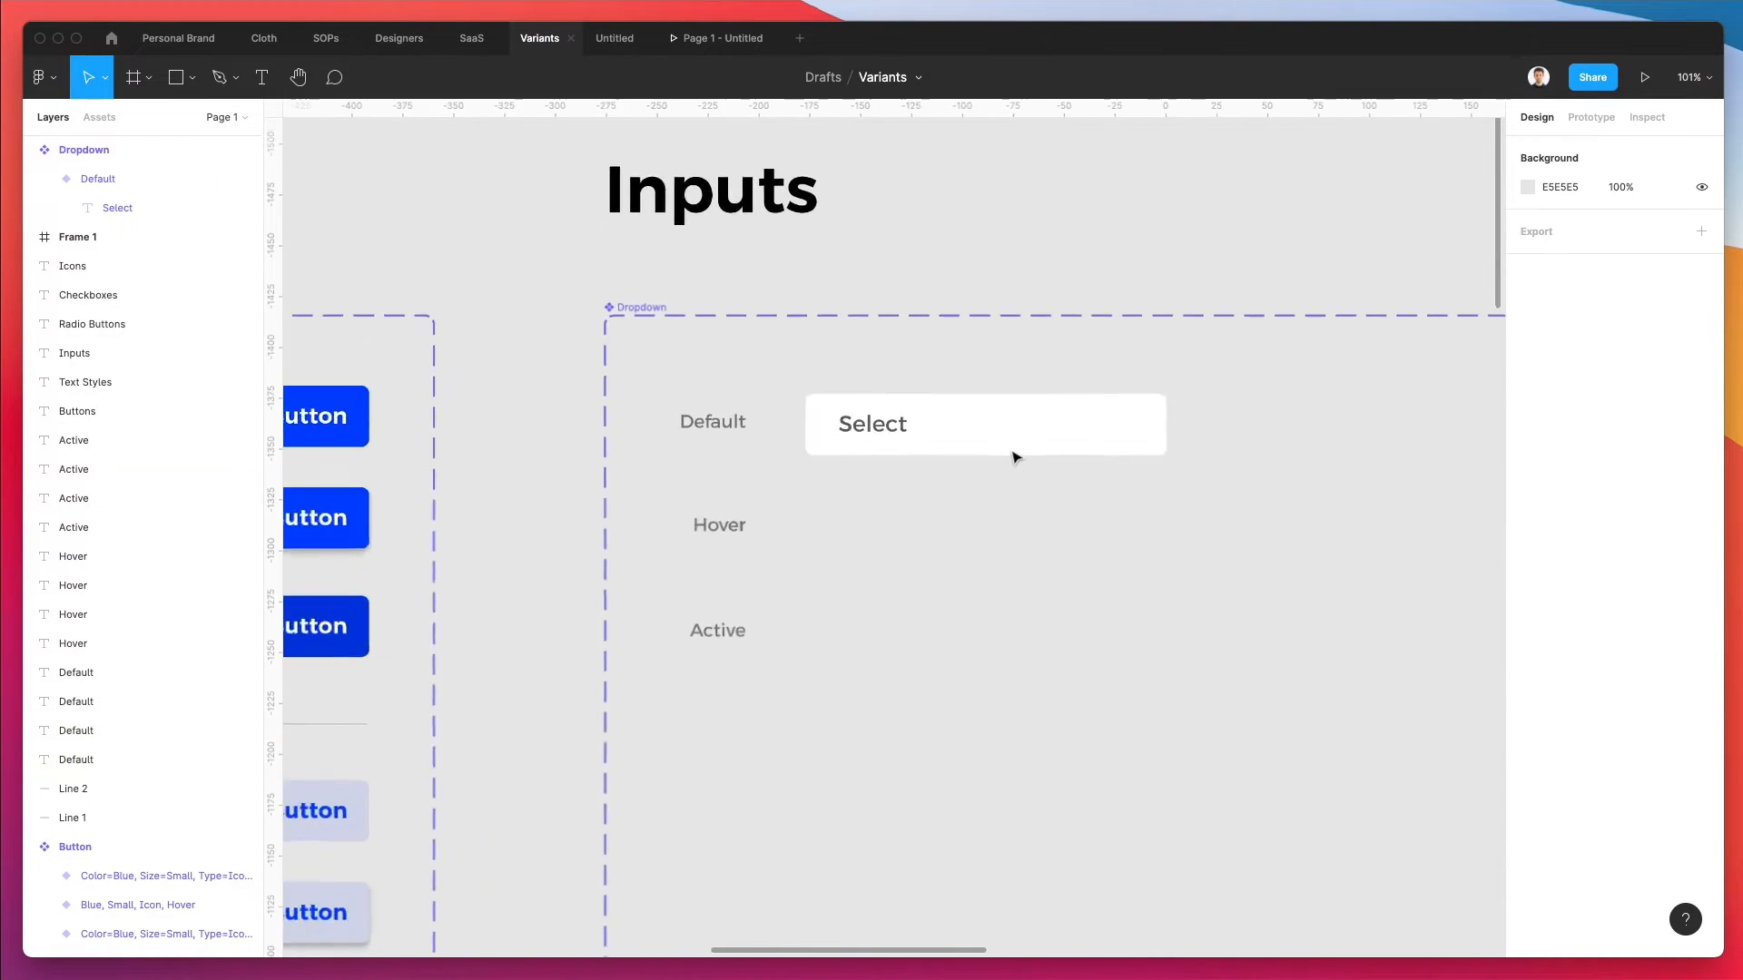
- Rename the Default variant's layer to "State=Default, Type=Input, Size=Default"
scroll(1013, 456, "right", 3)
scroll(1012, 455, "down", 2)
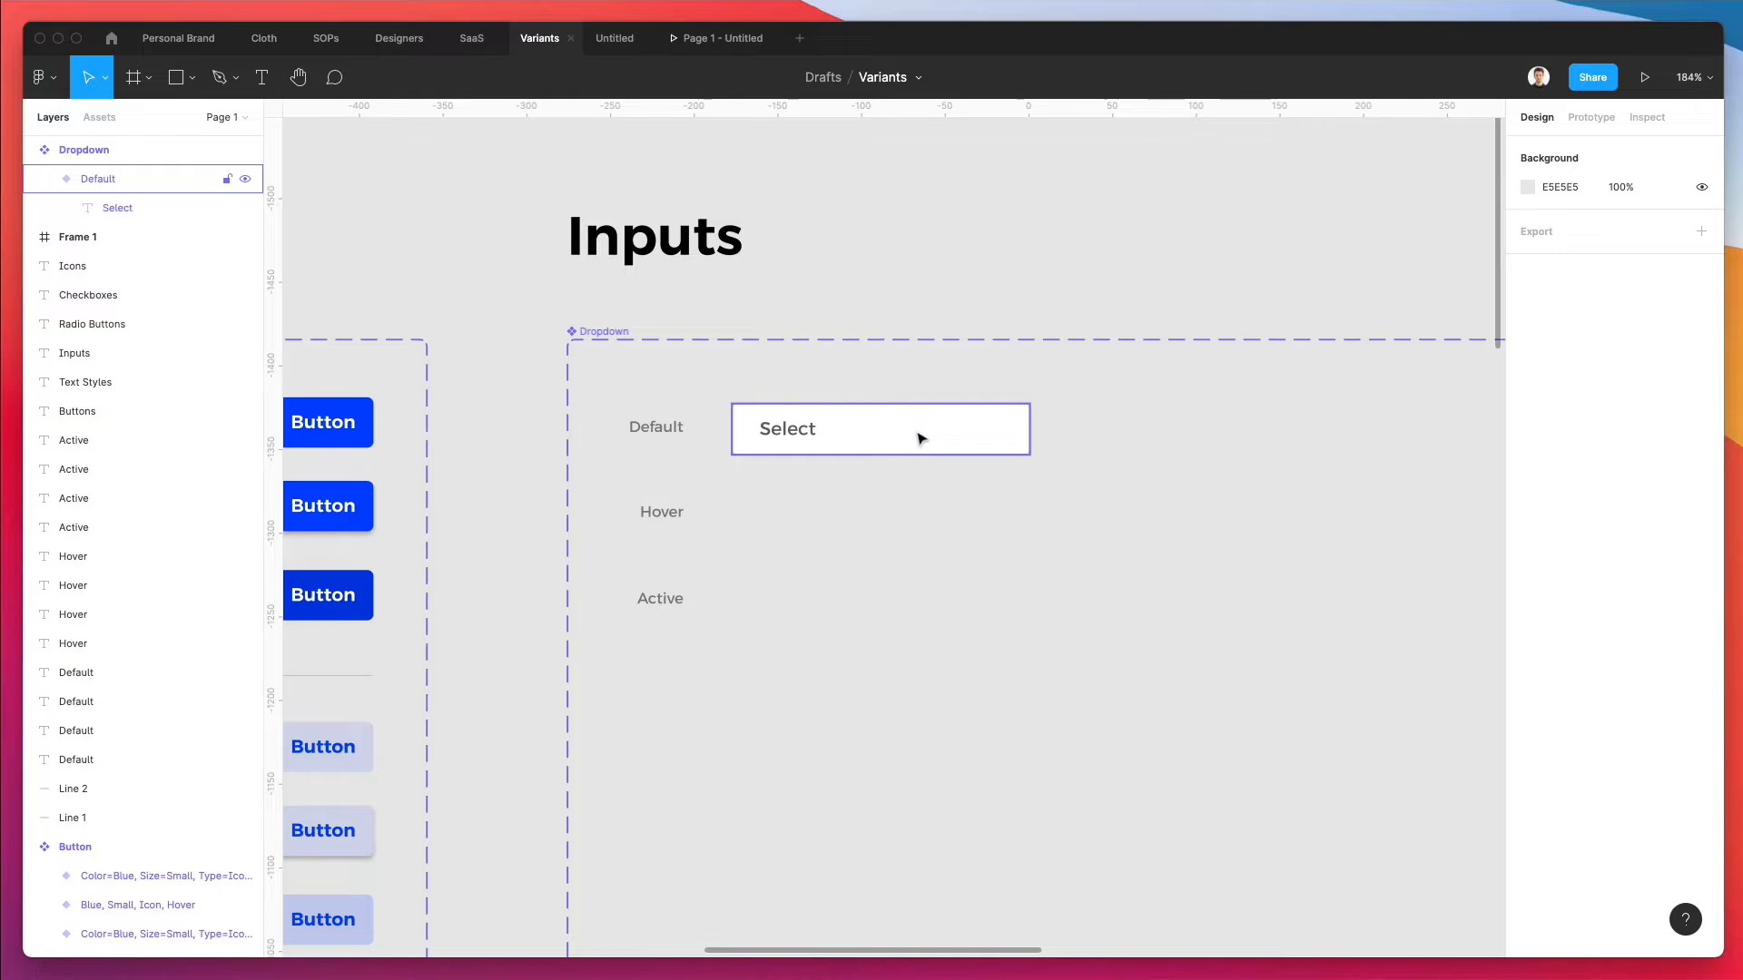
scroll(923, 433, "down", 2)
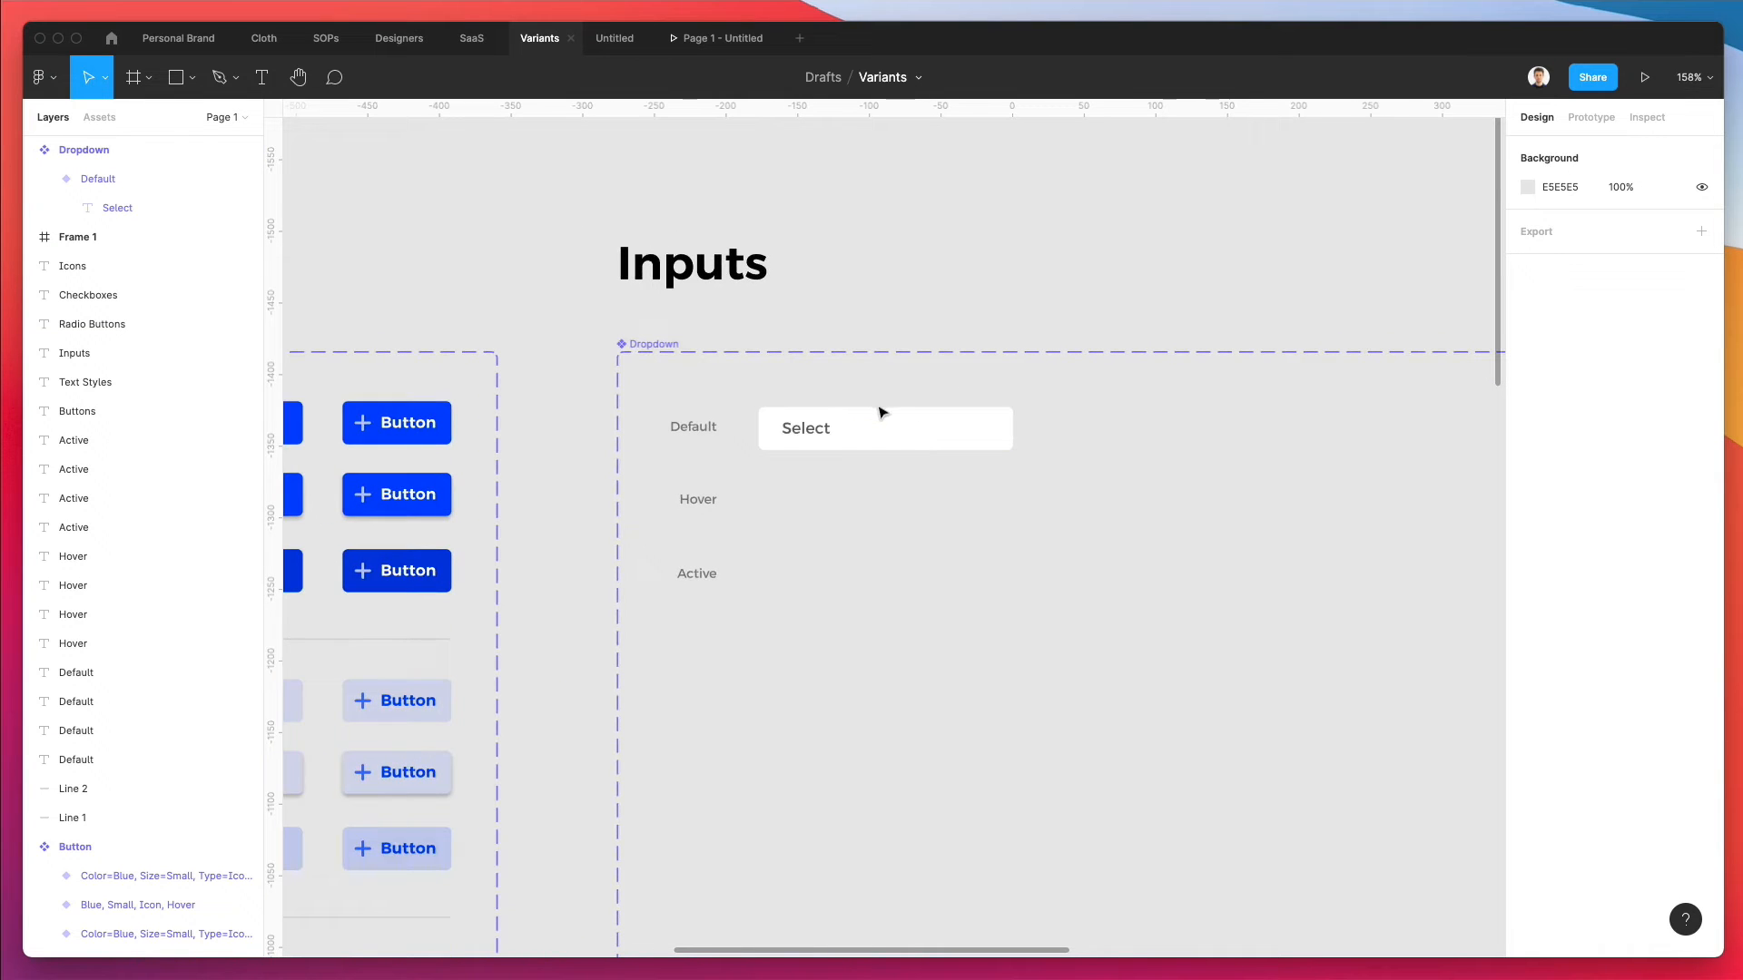
left_click(877, 431)
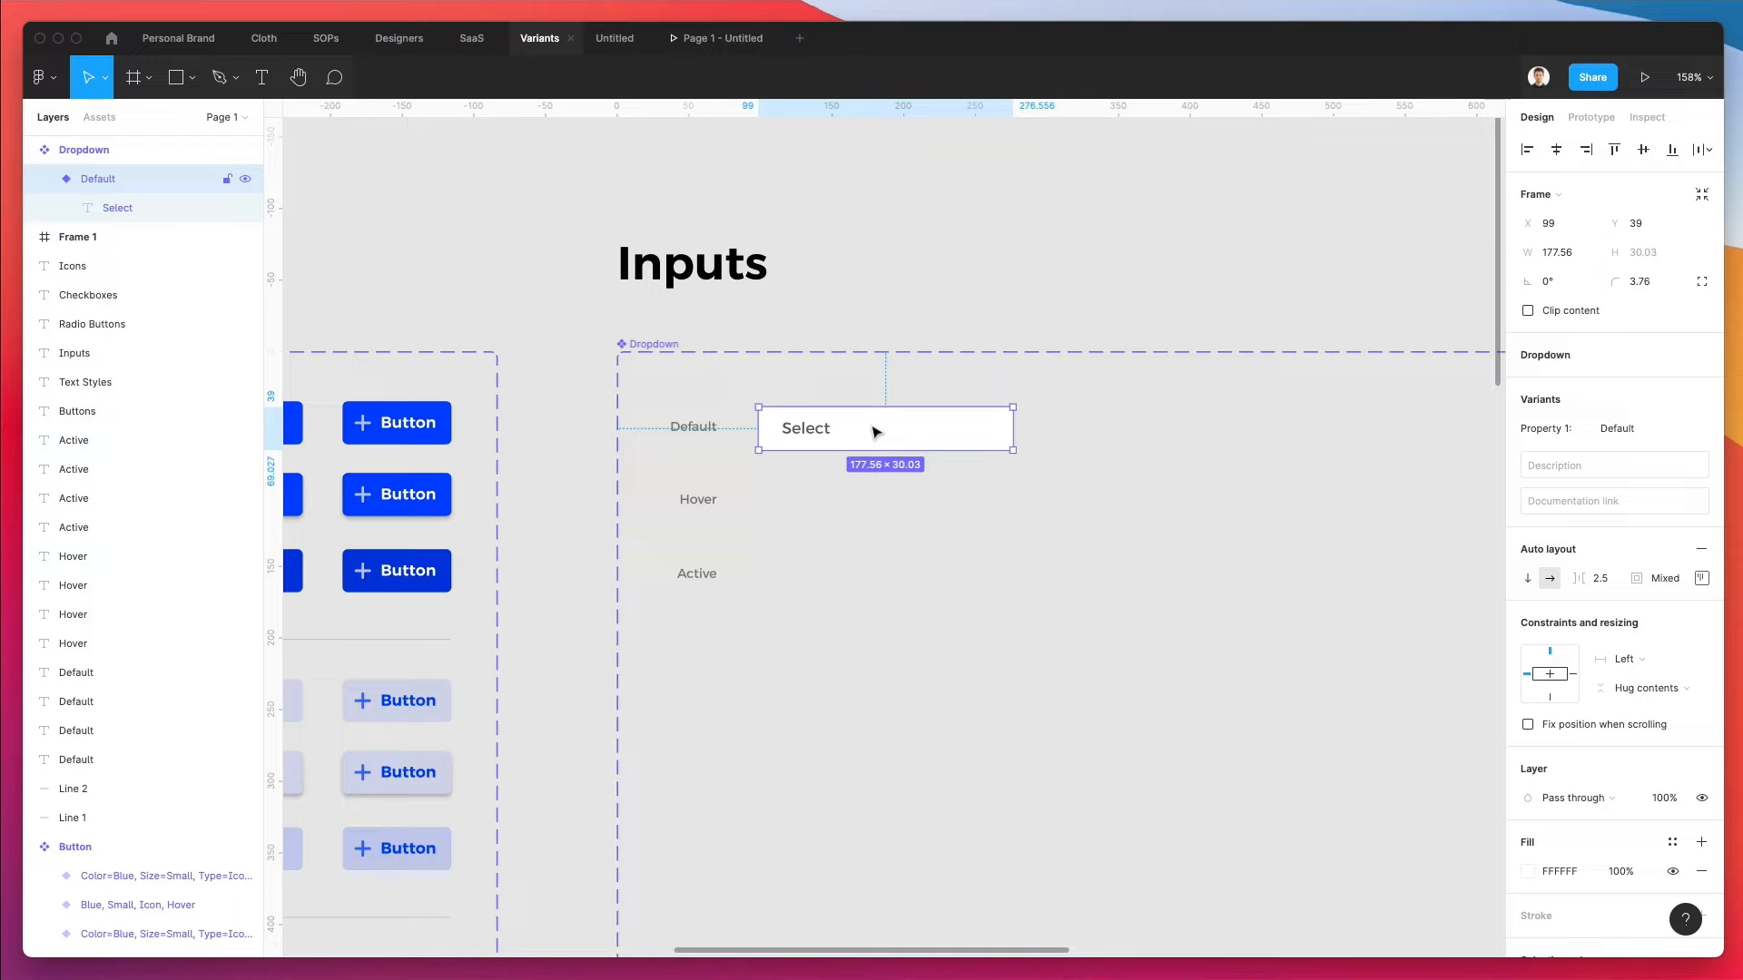
double_click(133, 181)
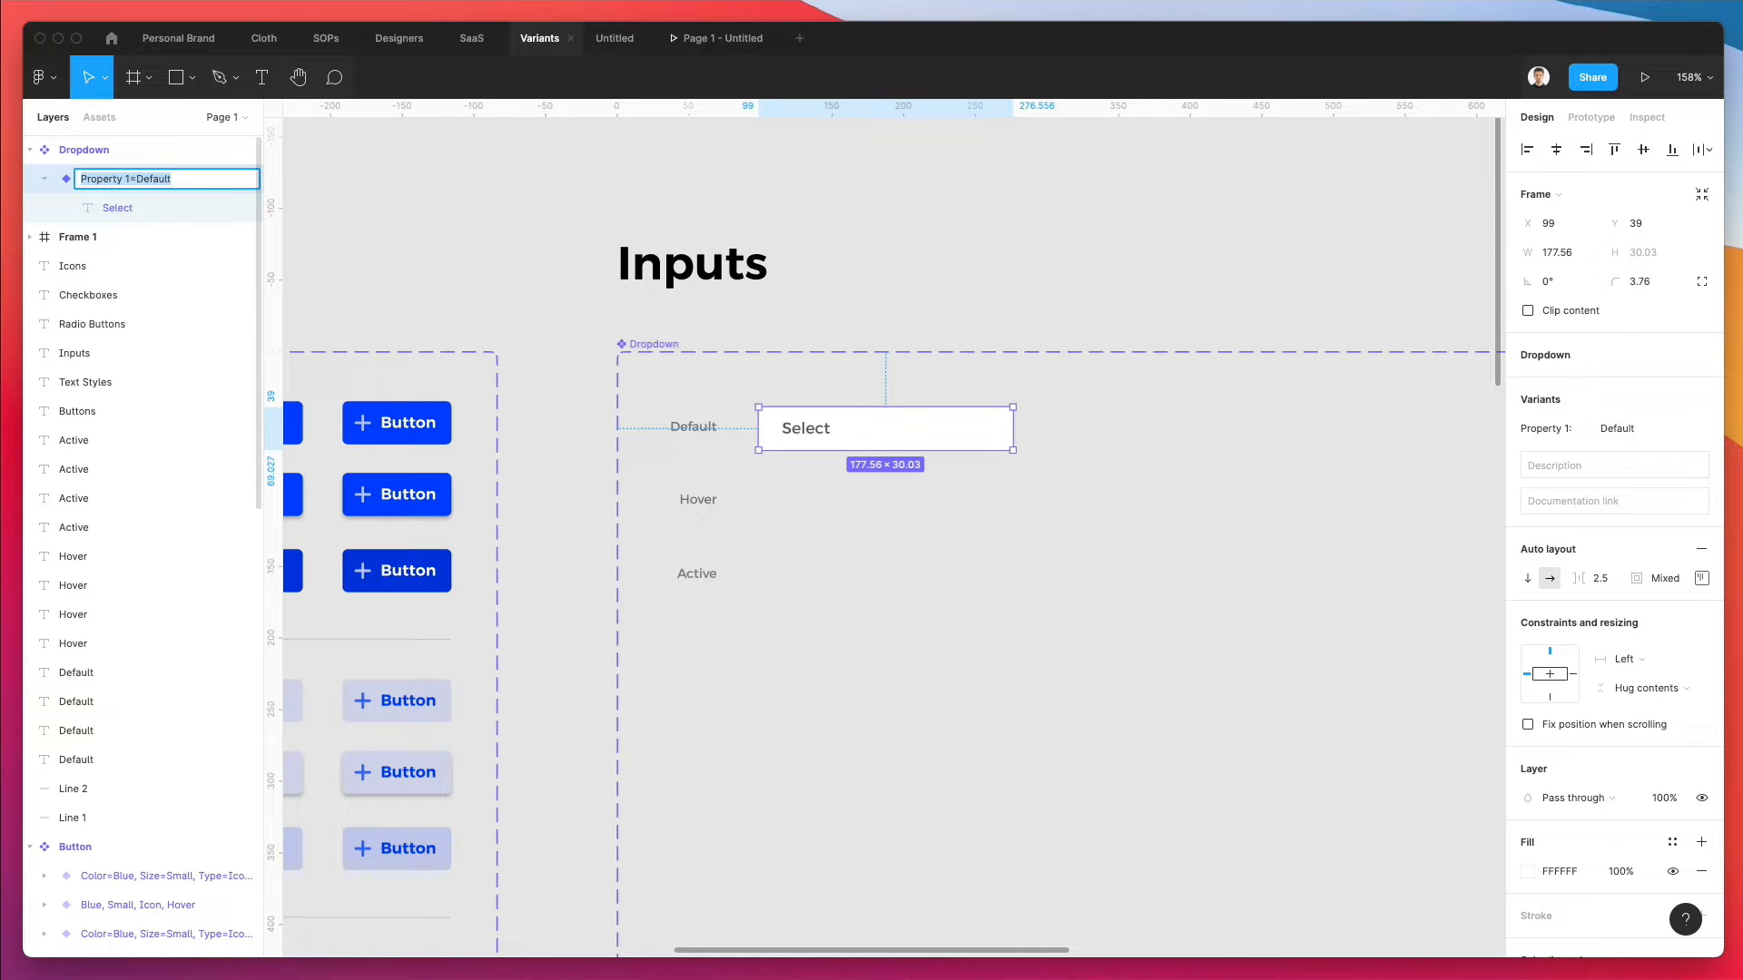
type("Stat")
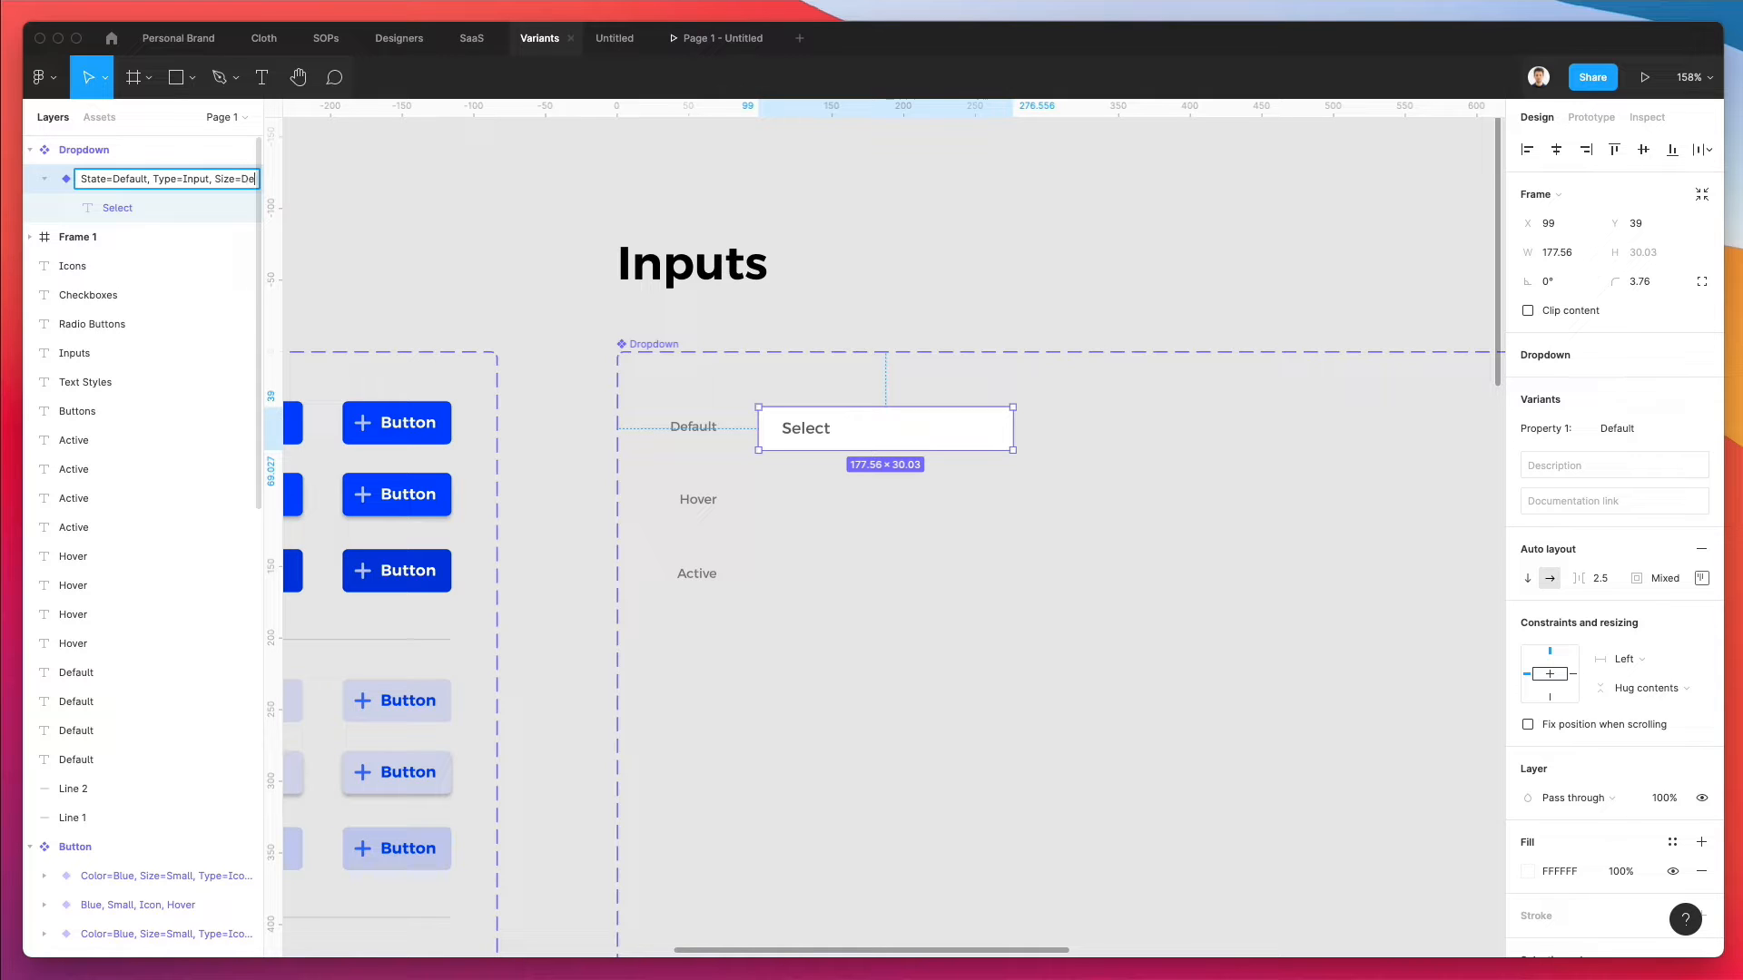
type("fault")
key("Return")
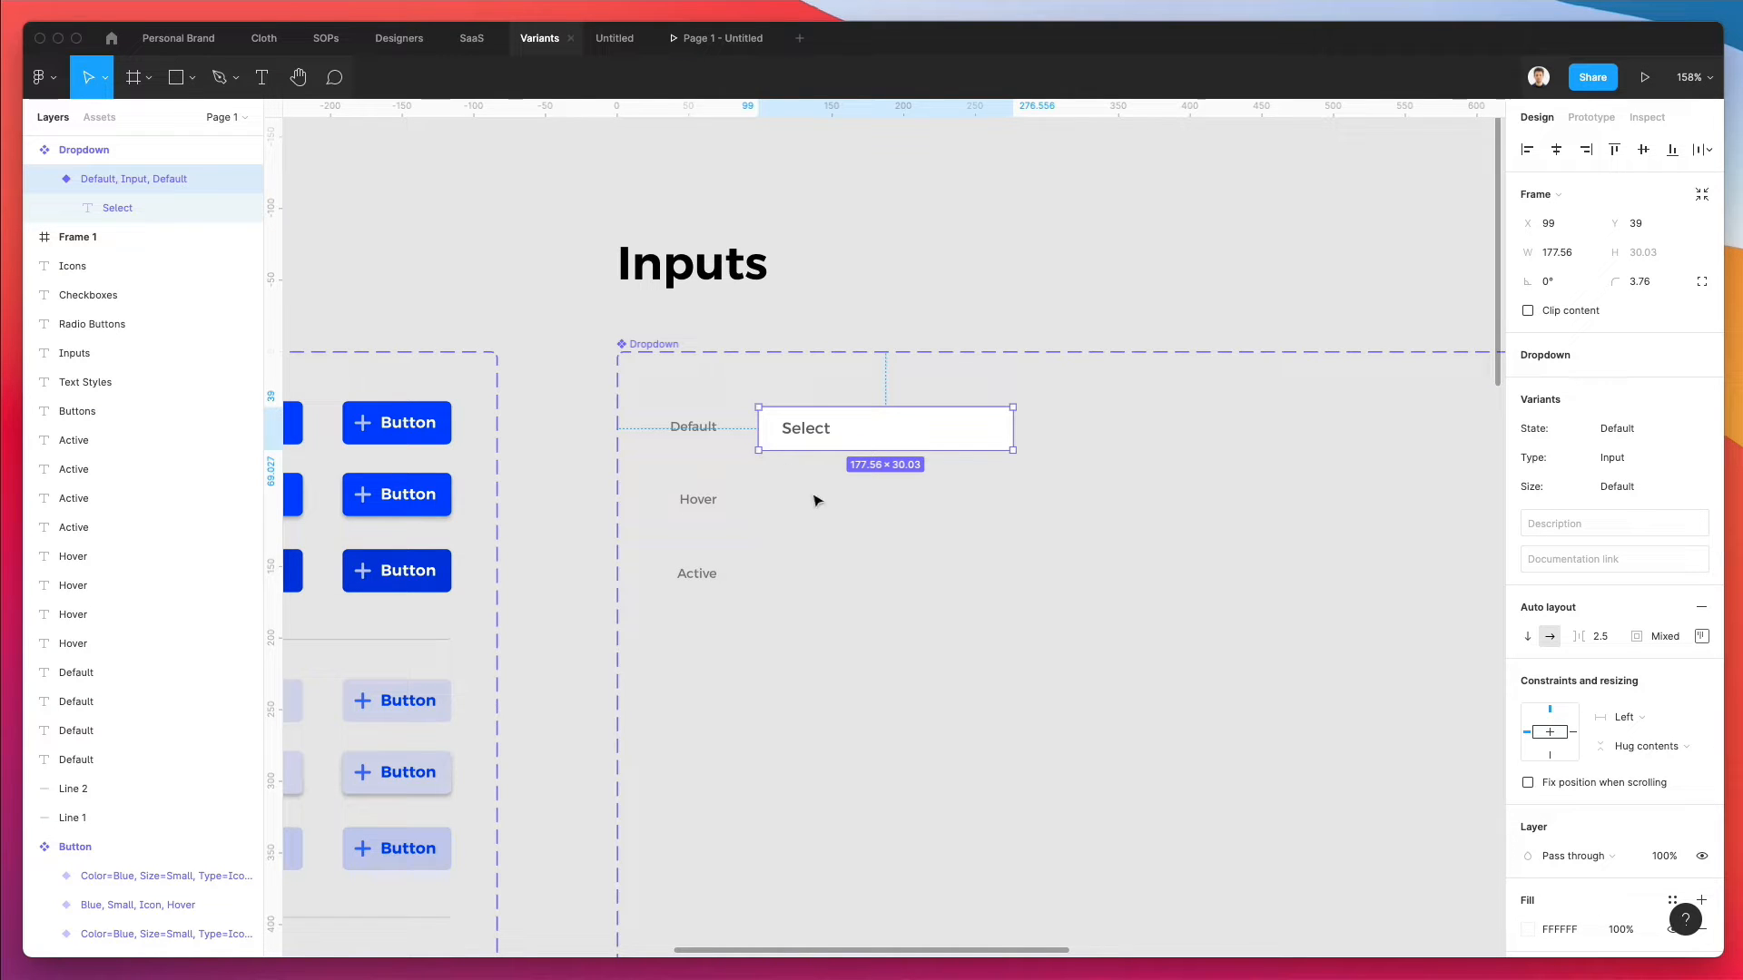
- Change the Size value in the dropdown variant's layer name to "Regular"
double_click(181, 178)
left_click(250, 181)
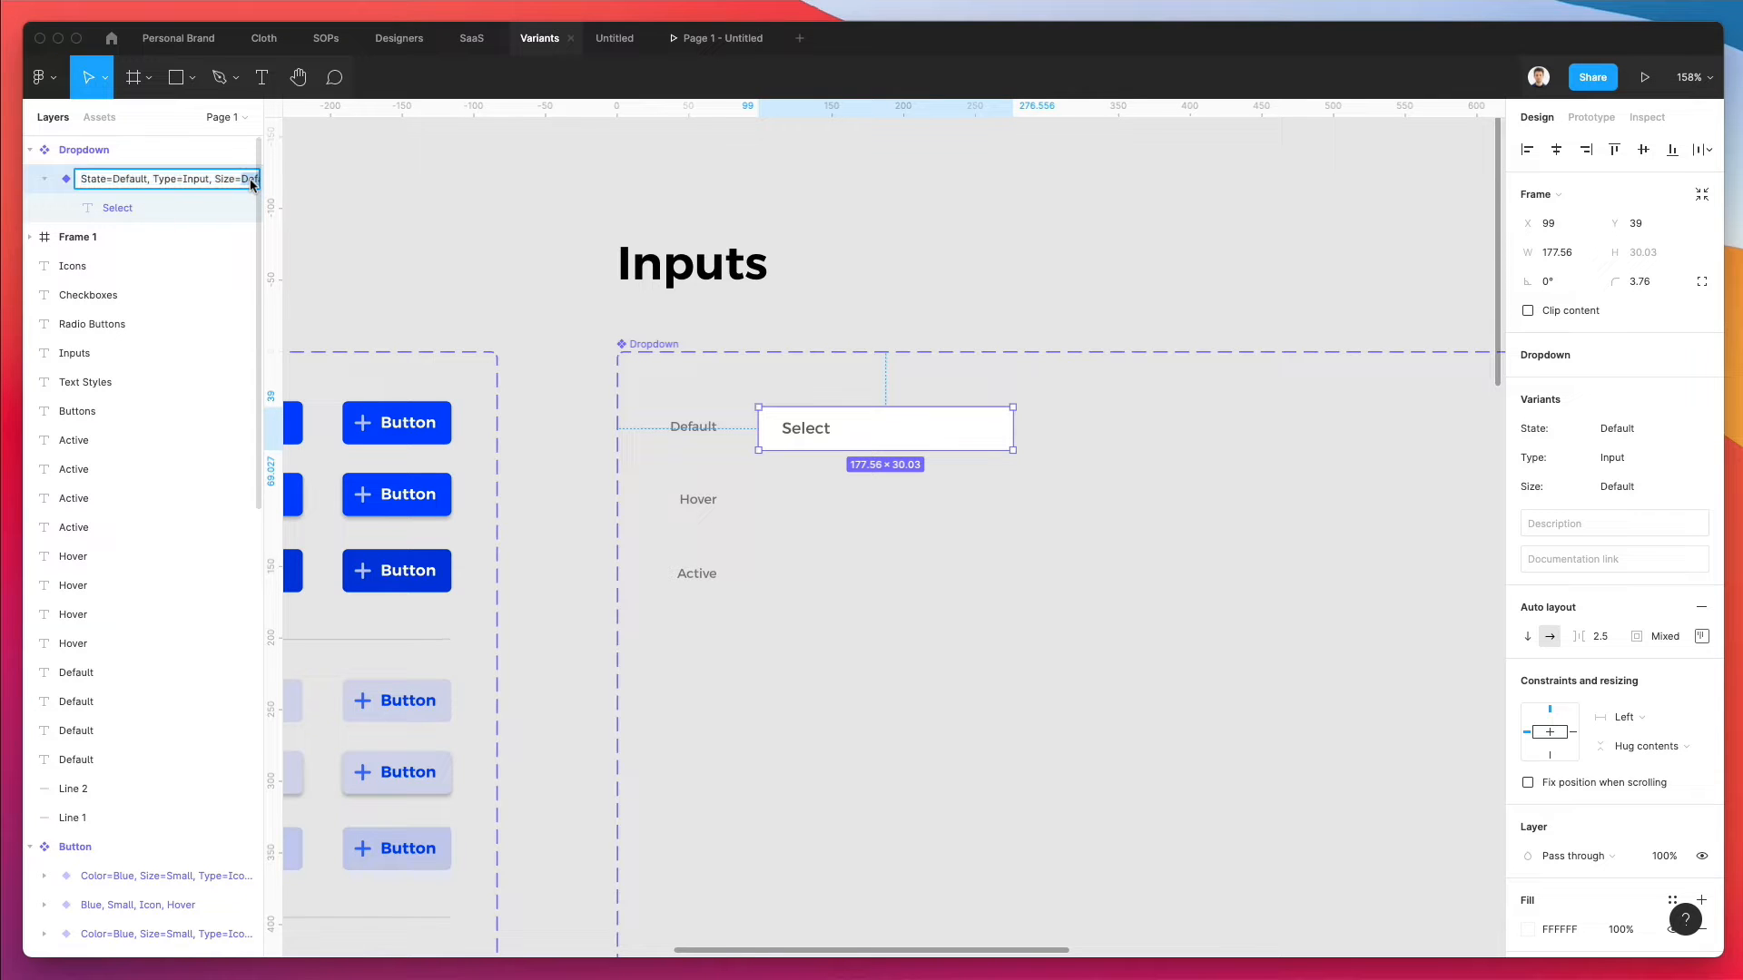
type("Regular")
key("Return")
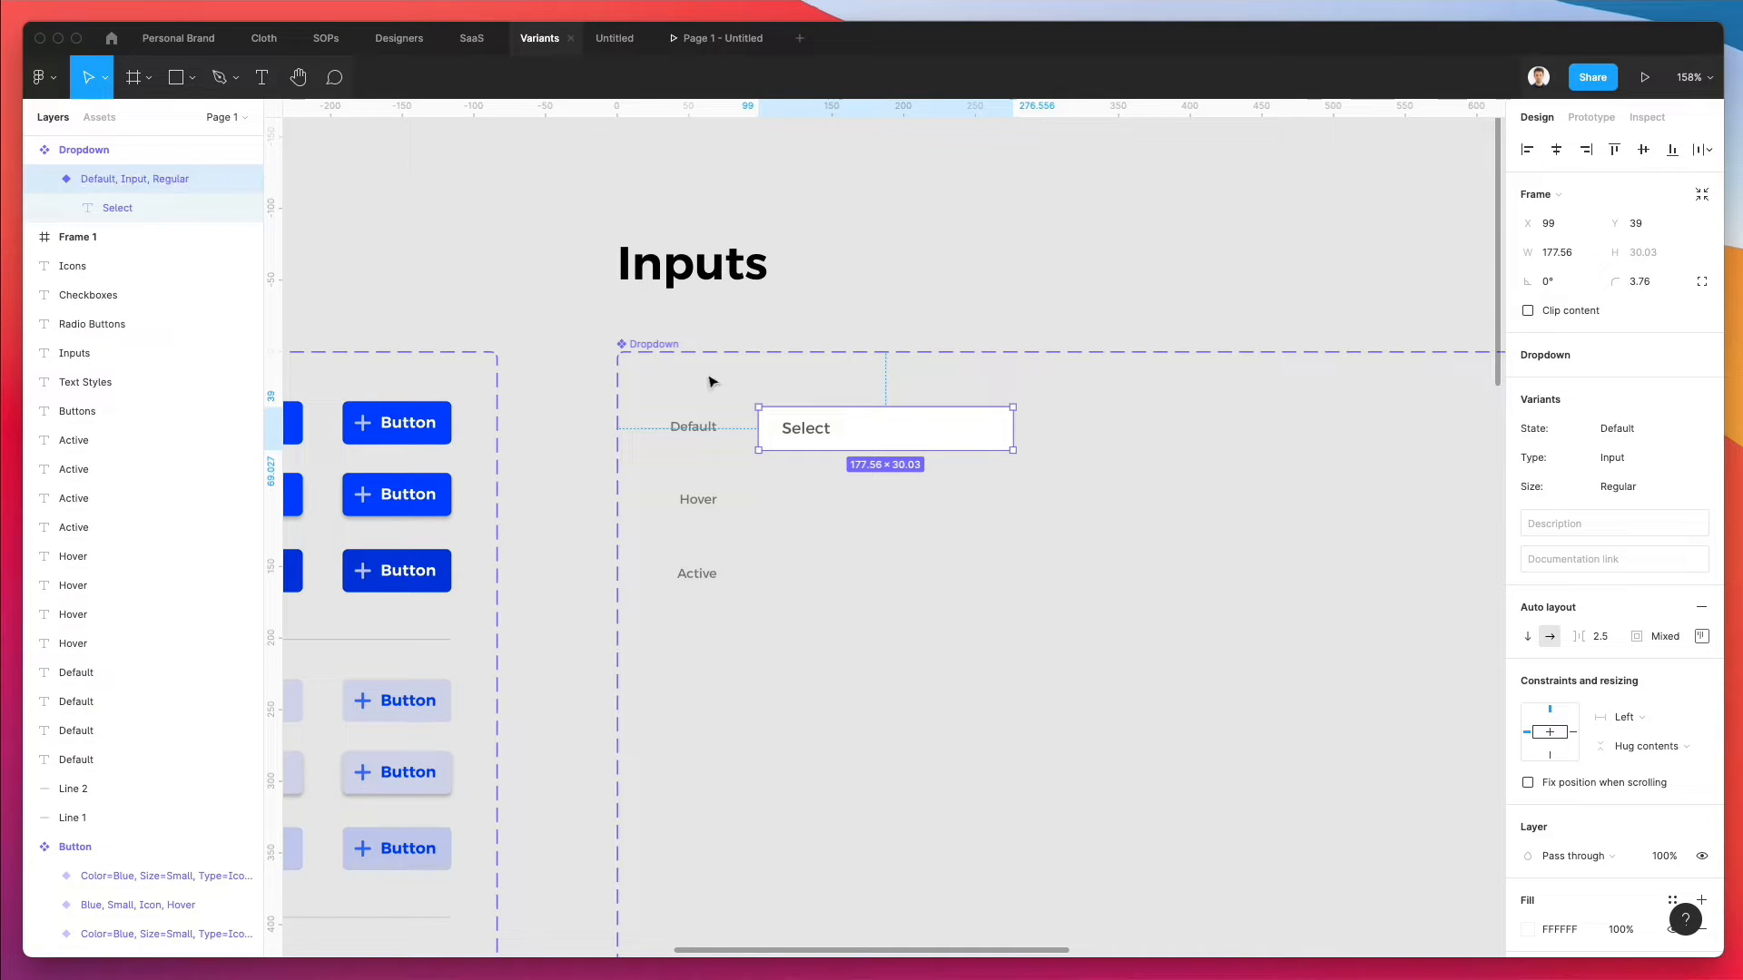
- Check which Size options the White, Small, No Icon, Hover button variant offers
scroll(717, 379, "down", 5)
scroll(717, 379, "left", 5)
scroll(735, 386, "down", 3)
scroll(736, 386, "left", 3)
left_click(832, 524)
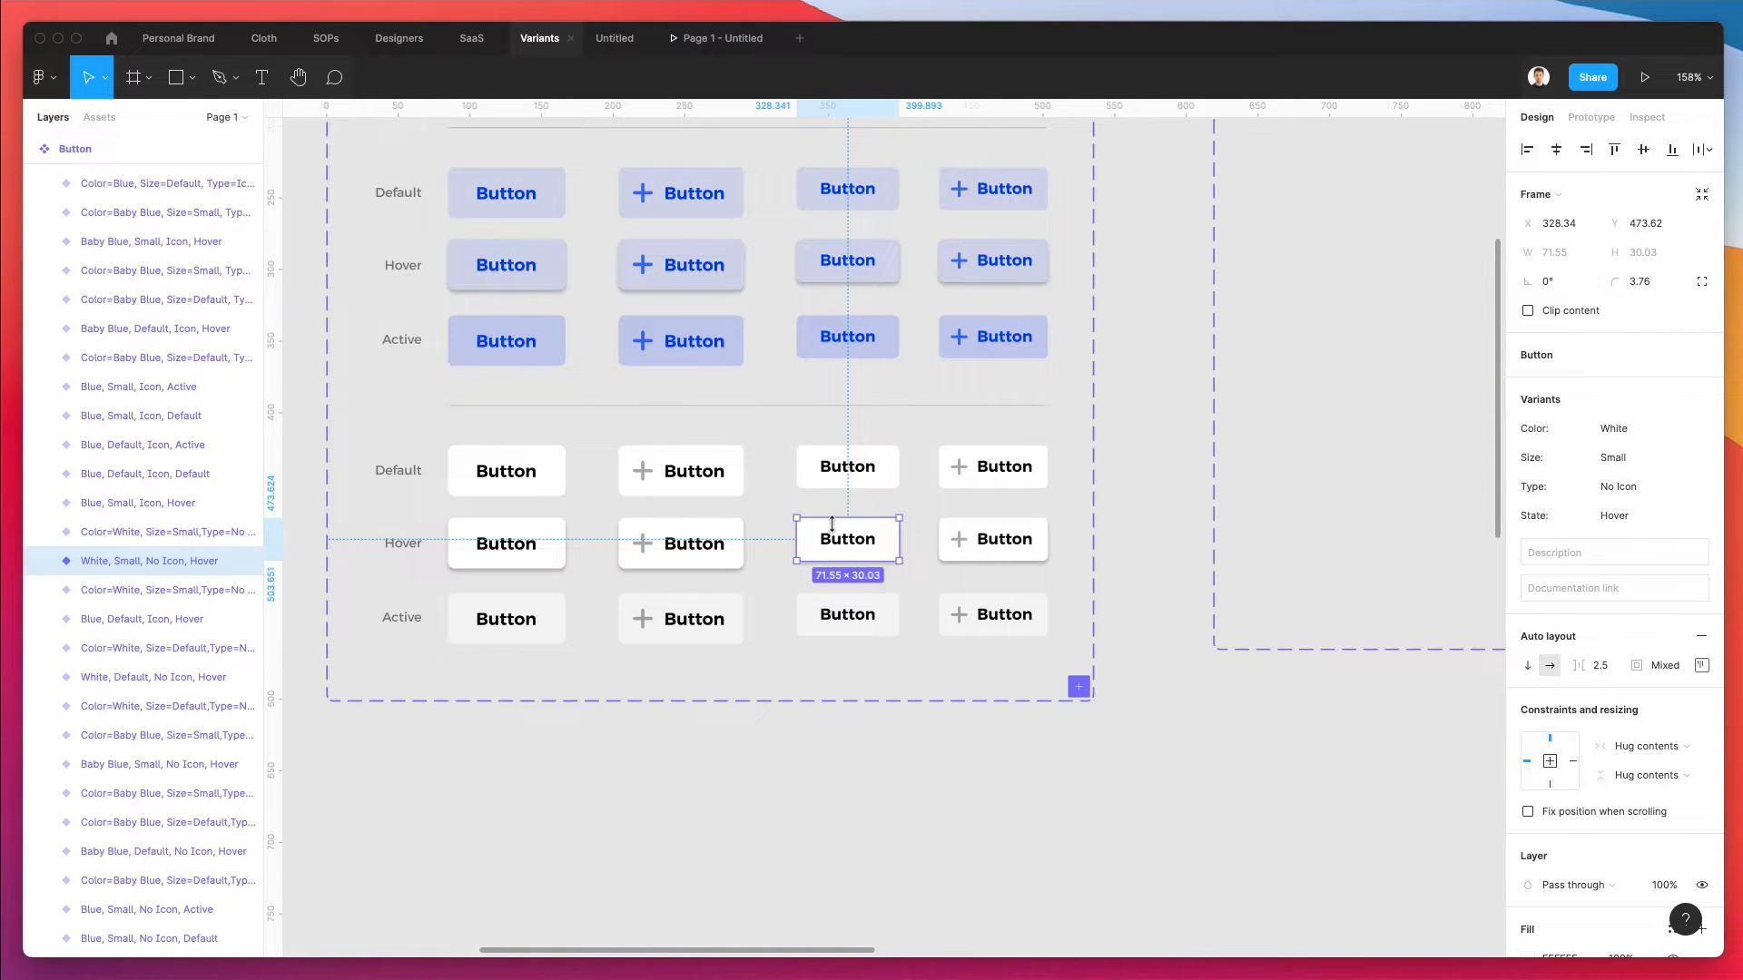
left_click(1695, 460)
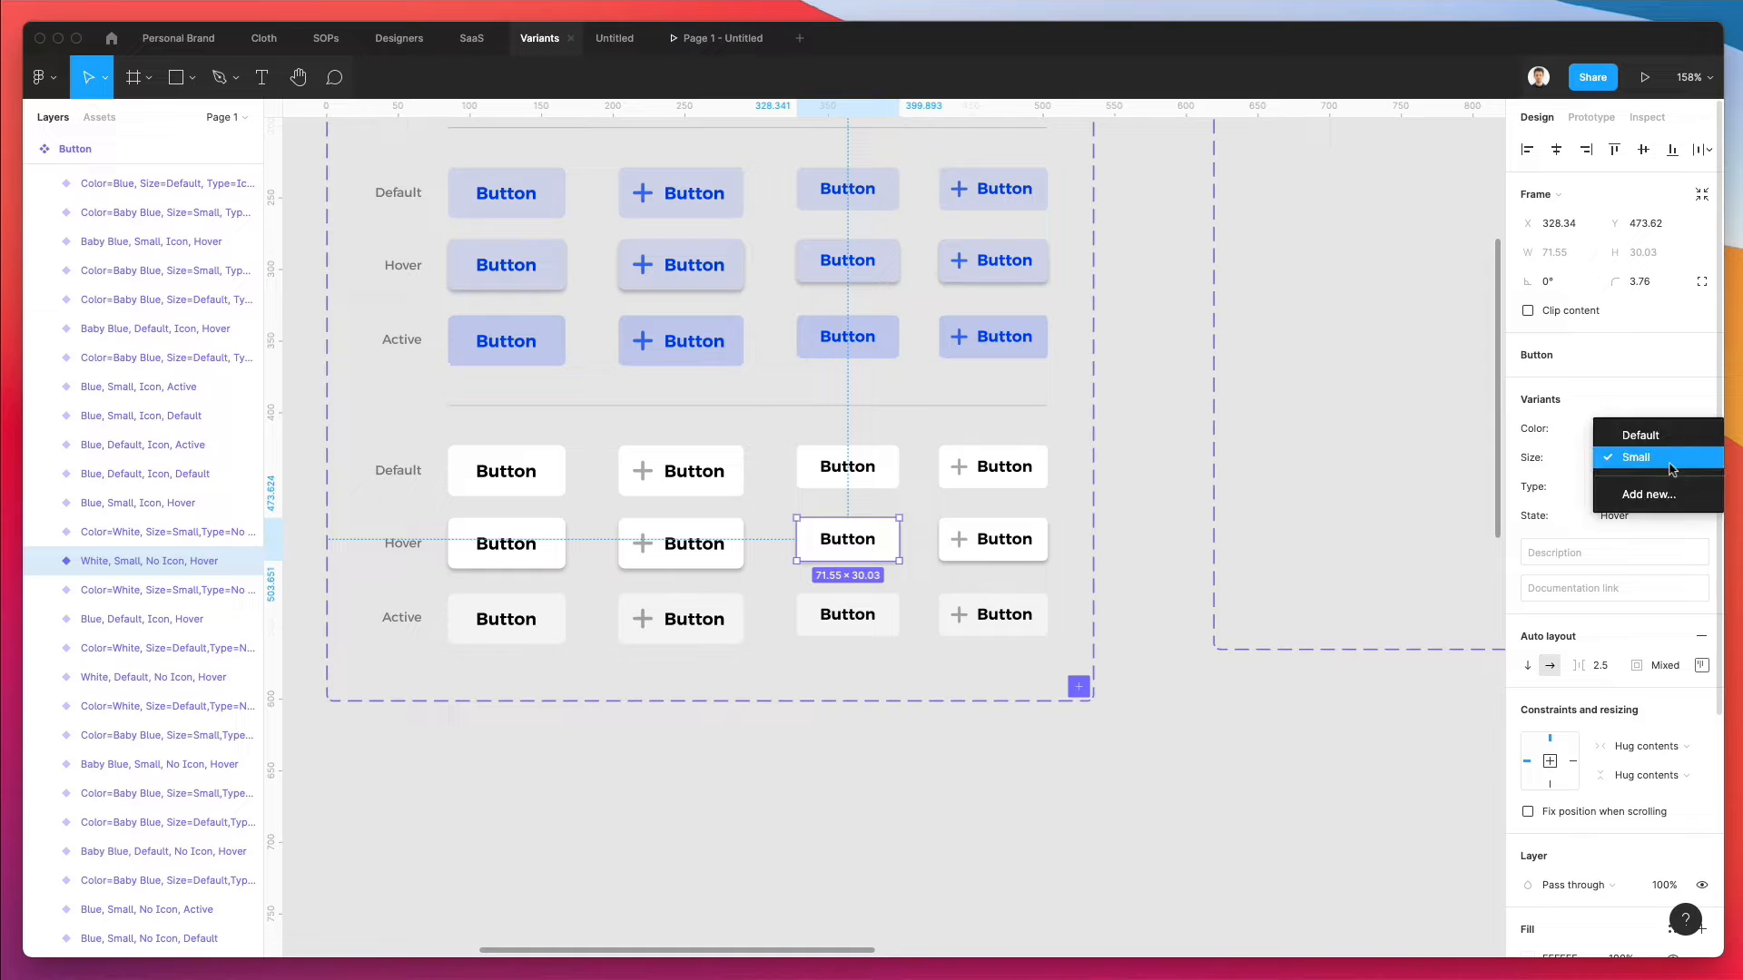
left_click(1146, 497)
scroll(1145, 497, "up", 10)
scroll(1146, 498, "right", 8)
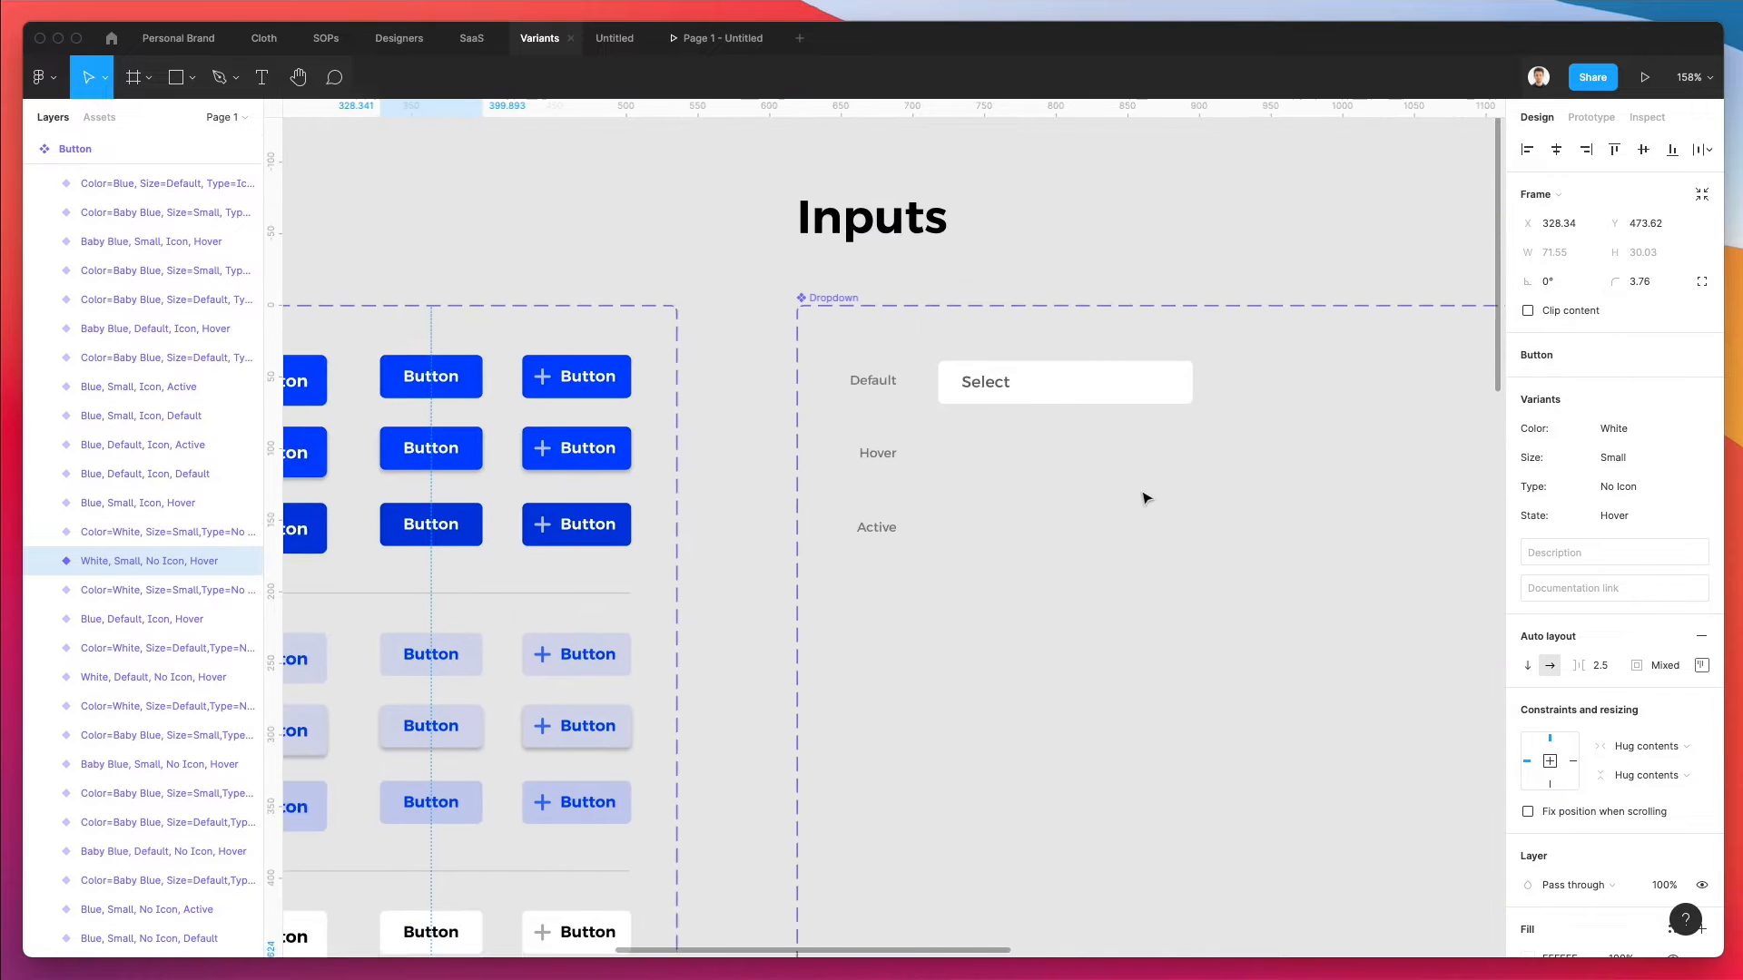
- Undo the last Size change on the dropdown variant
left_click(1004, 415)
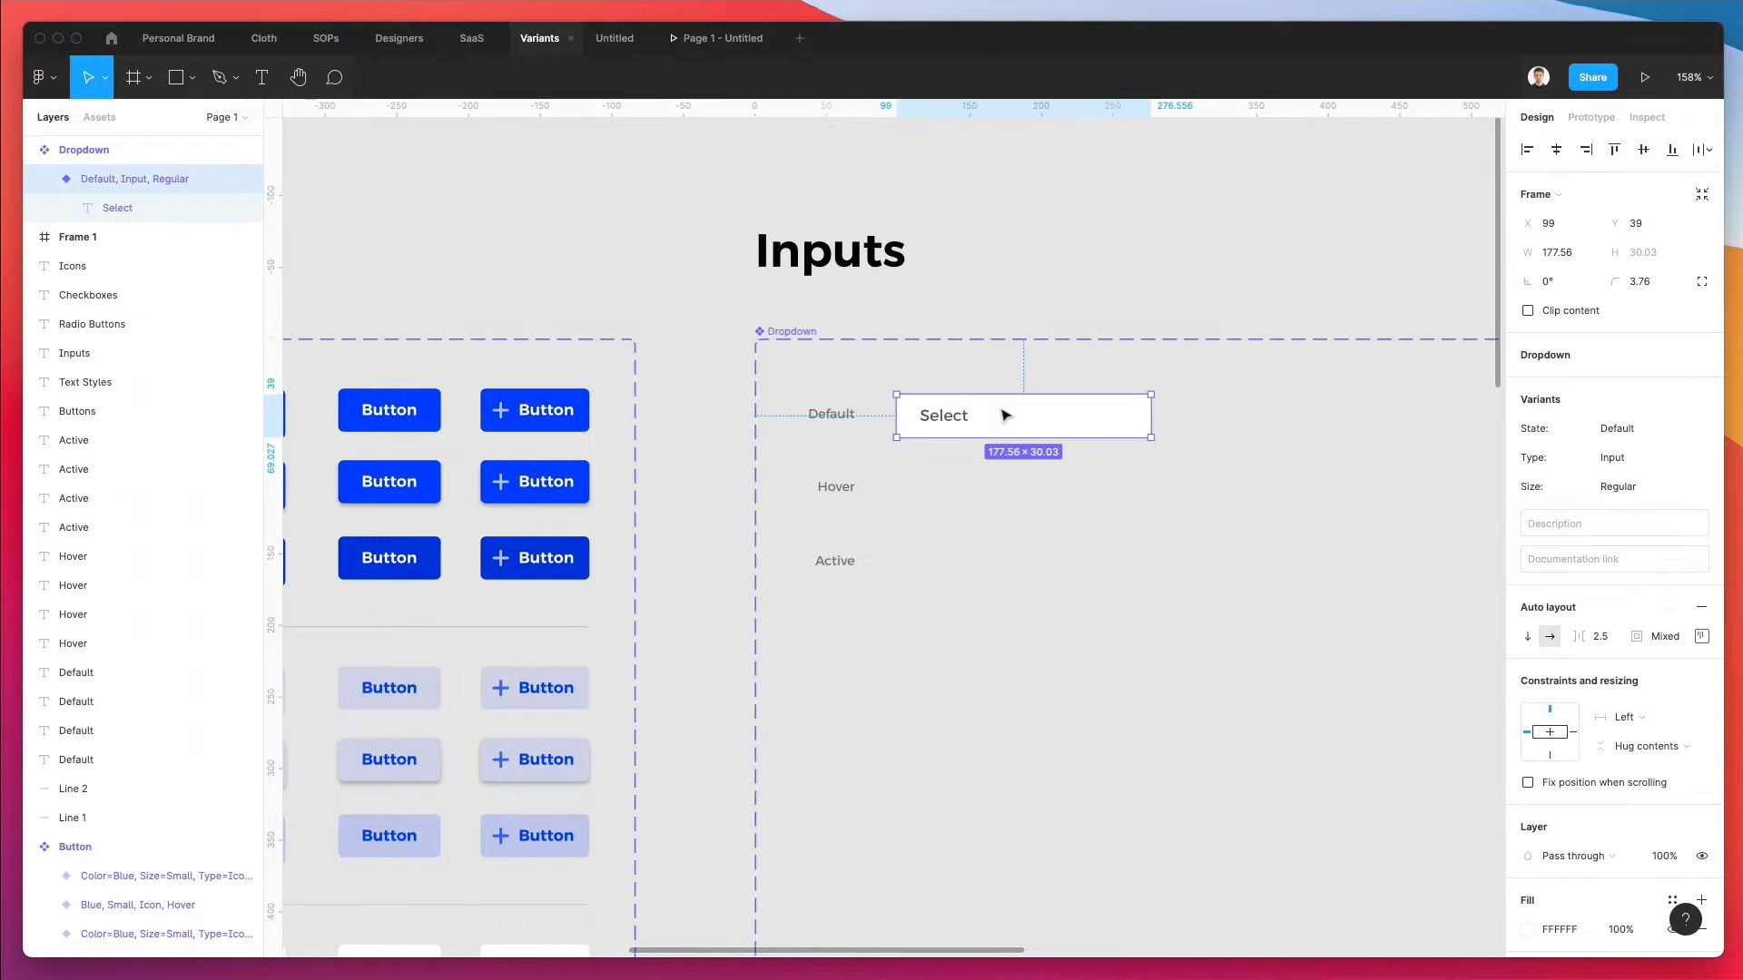
key("super+z")
left_click(1018, 367)
- Duplicate the dropdown variant downward four times in one column at X 99, spaced about 48 px apart
scroll(1018, 372, "down", 3)
scroll(1018, 385, "right", 5)
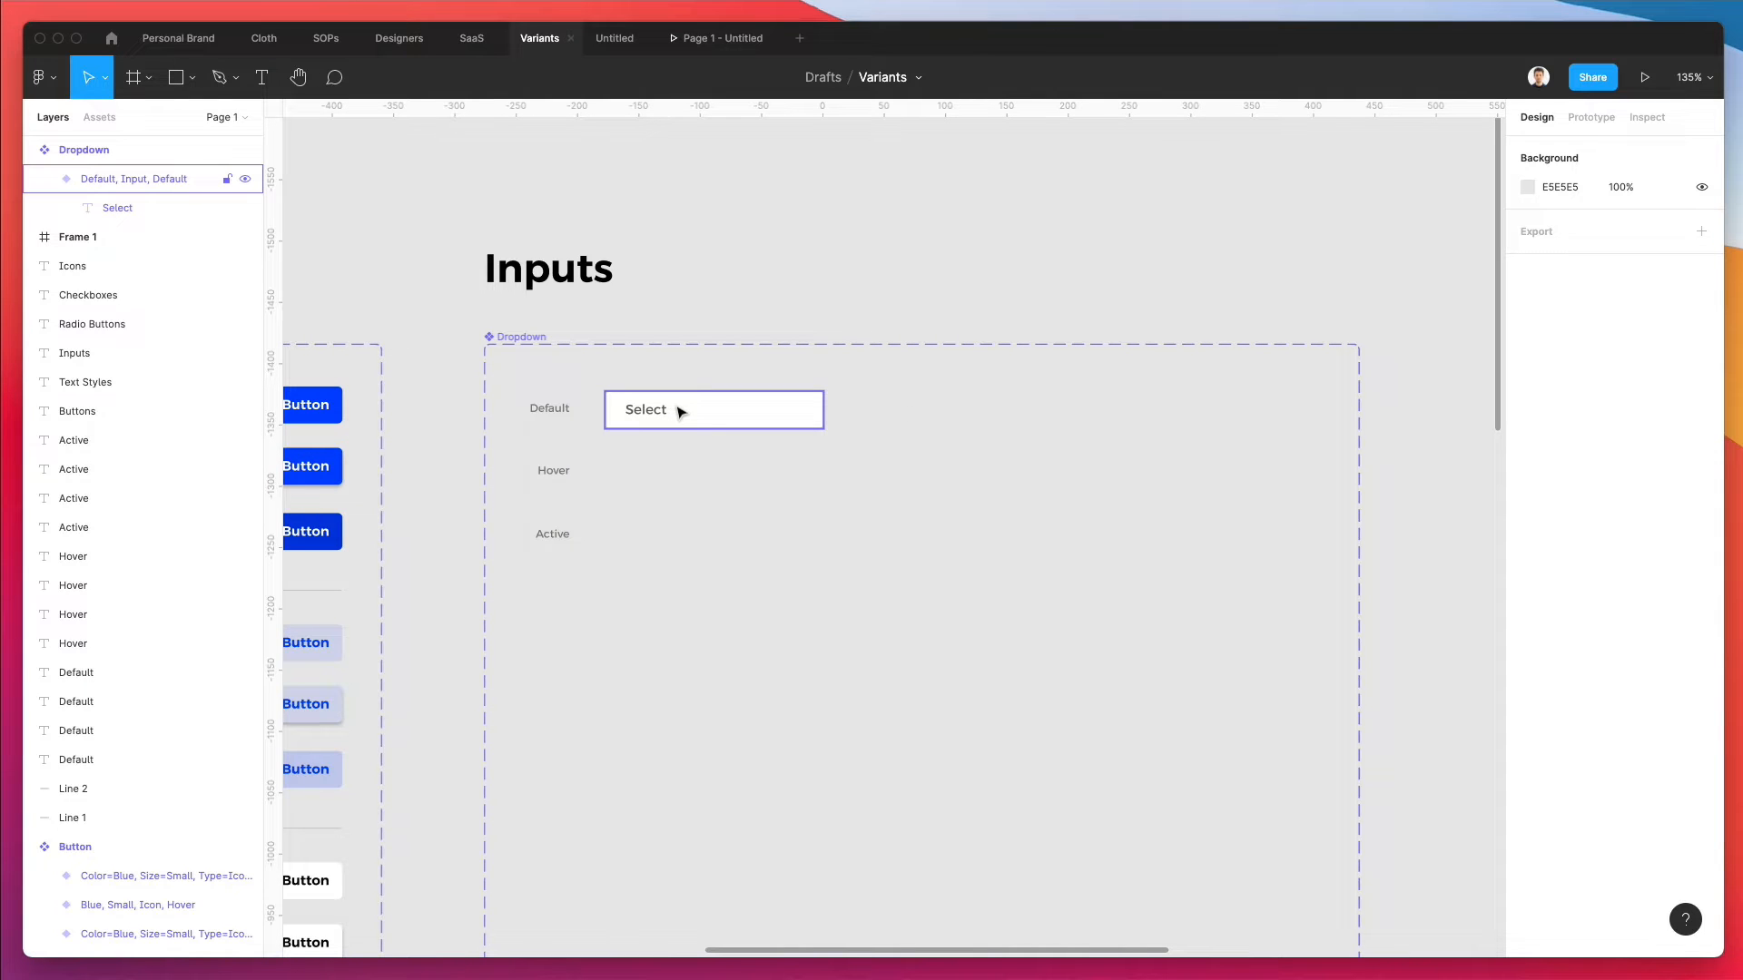
left_click_drag(667, 418, 677, 477)
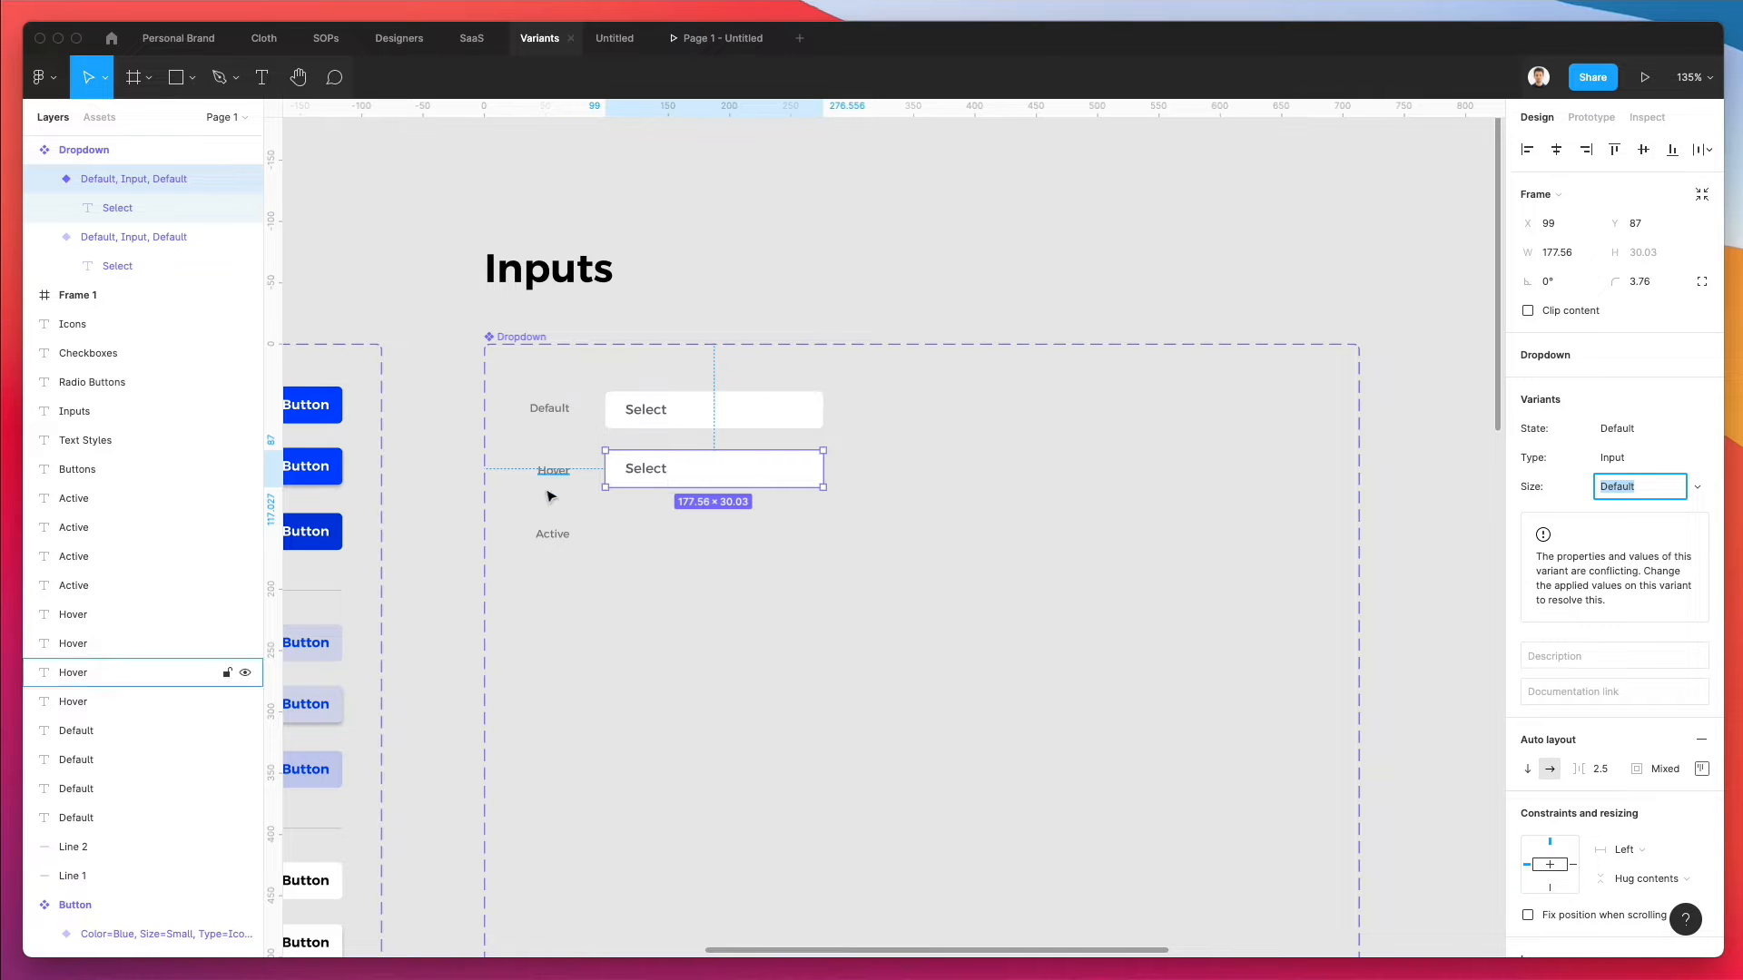
key("ctrl+d")
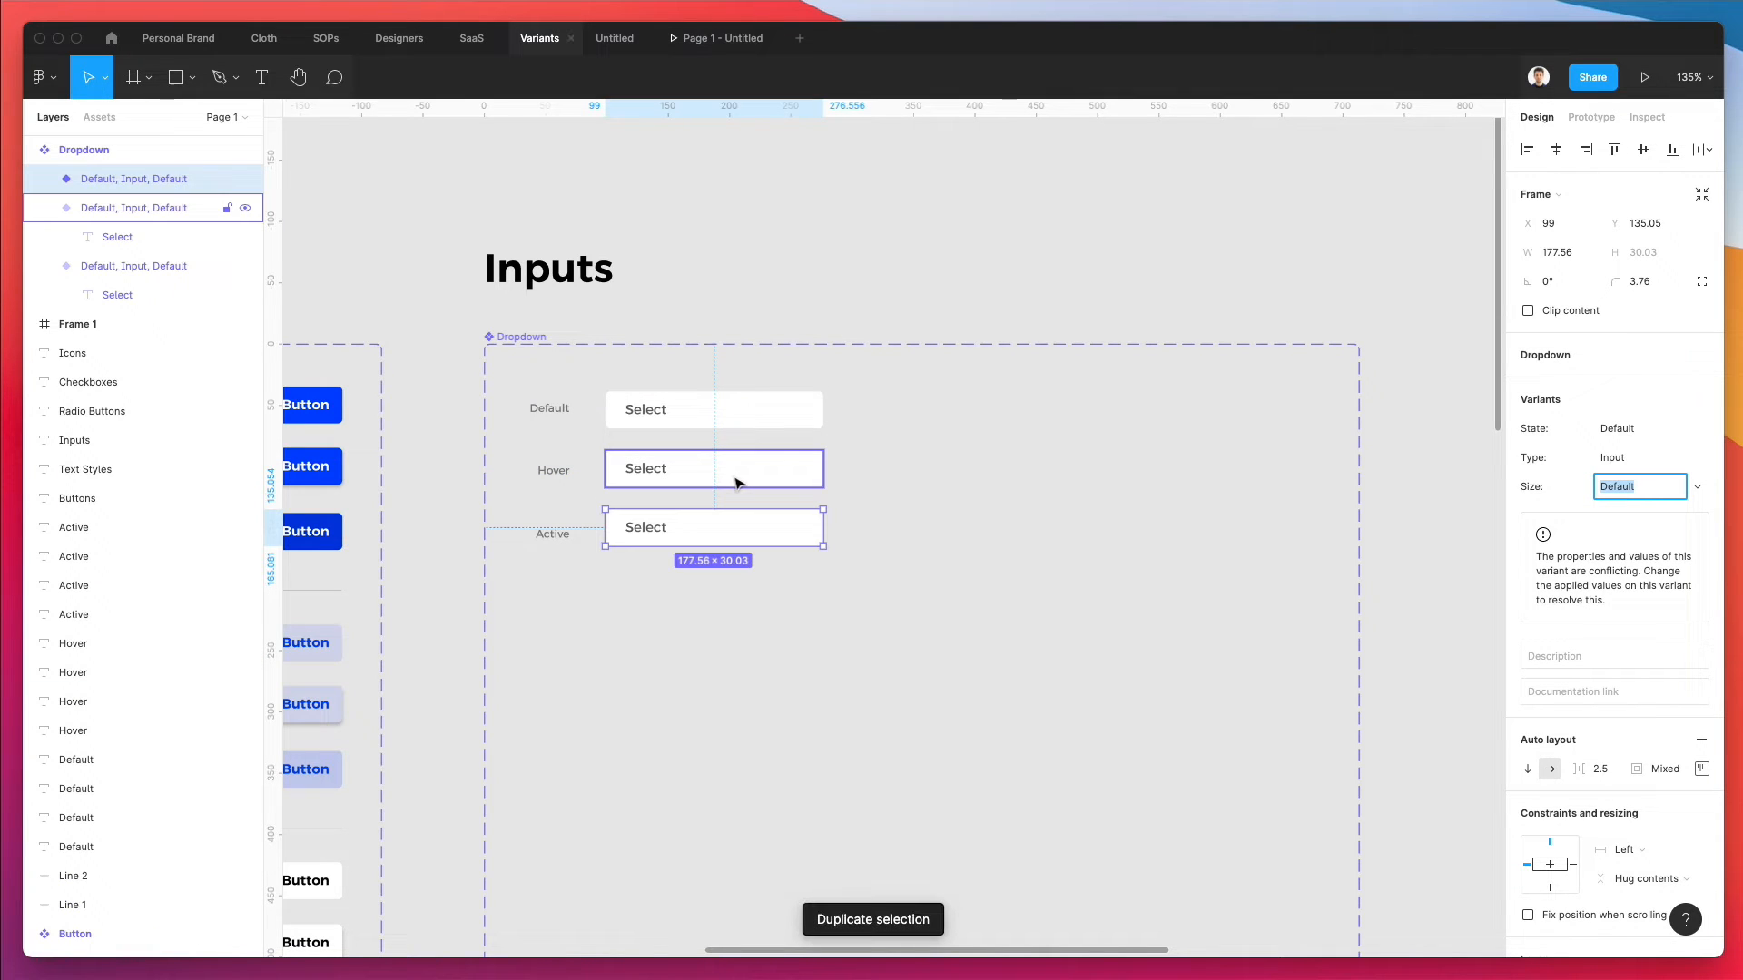
key("ctrl+d")
key("ctrl+d")
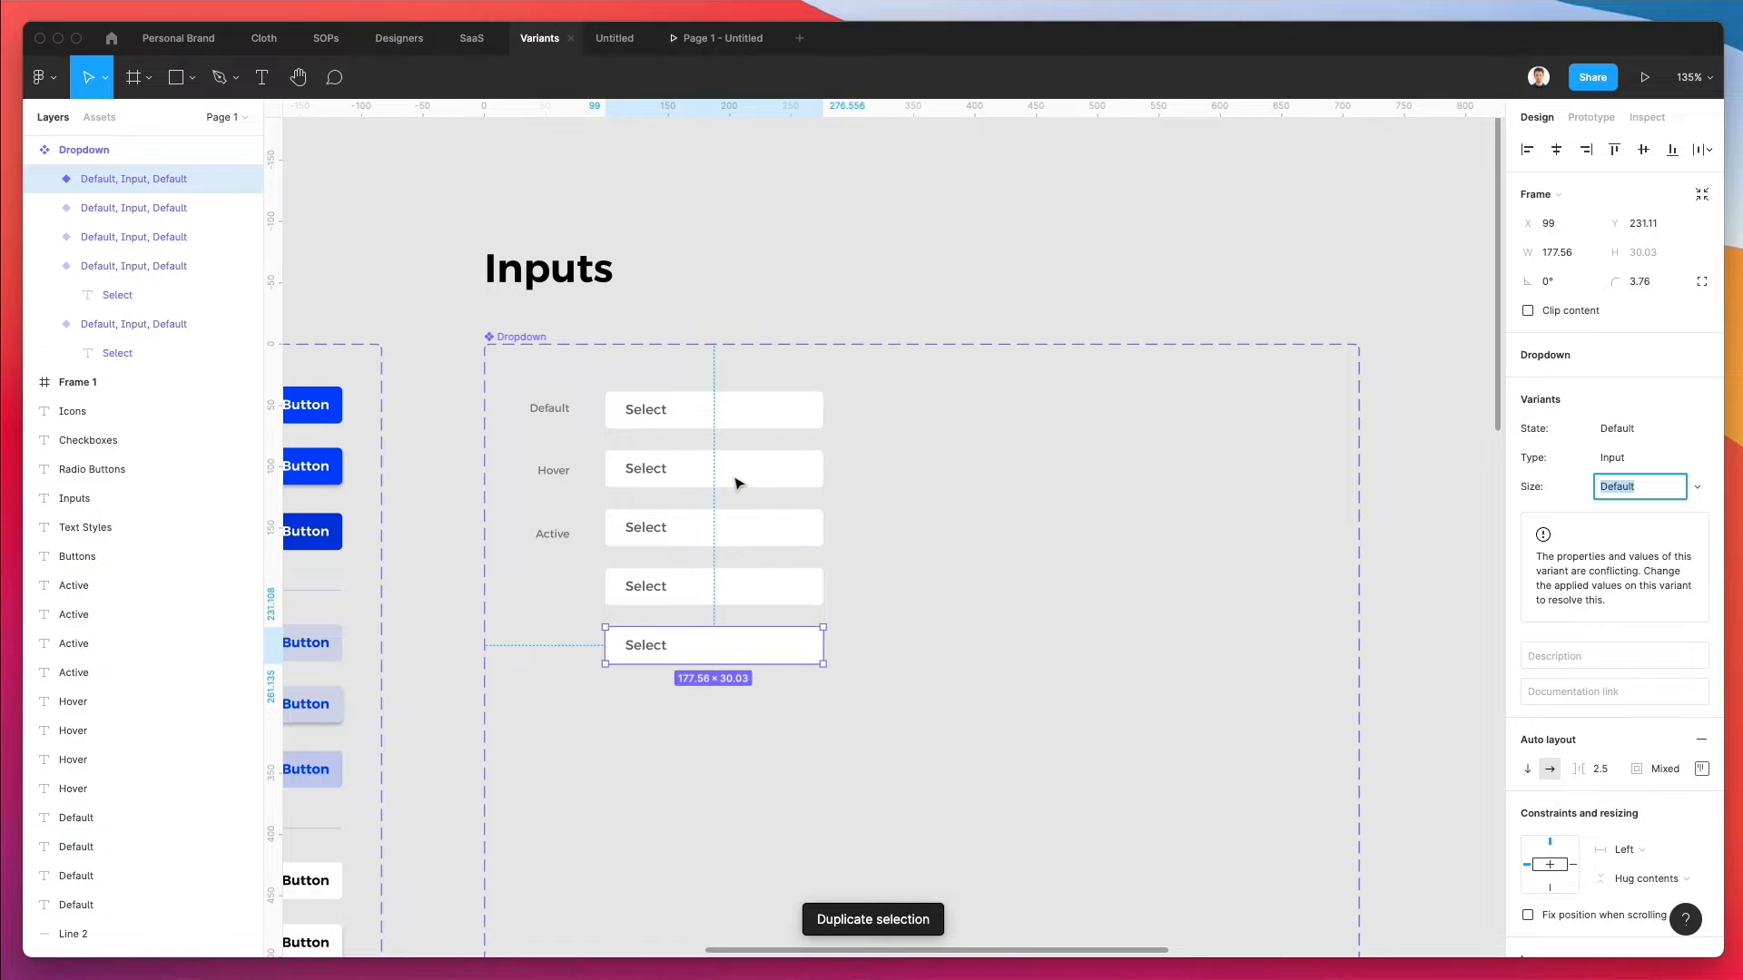
- Change the label beside the second dropdown to "Active" and the label beside the third to "Success"
scroll(737, 482, "left", 2)
scroll(737, 483, "down", 1)
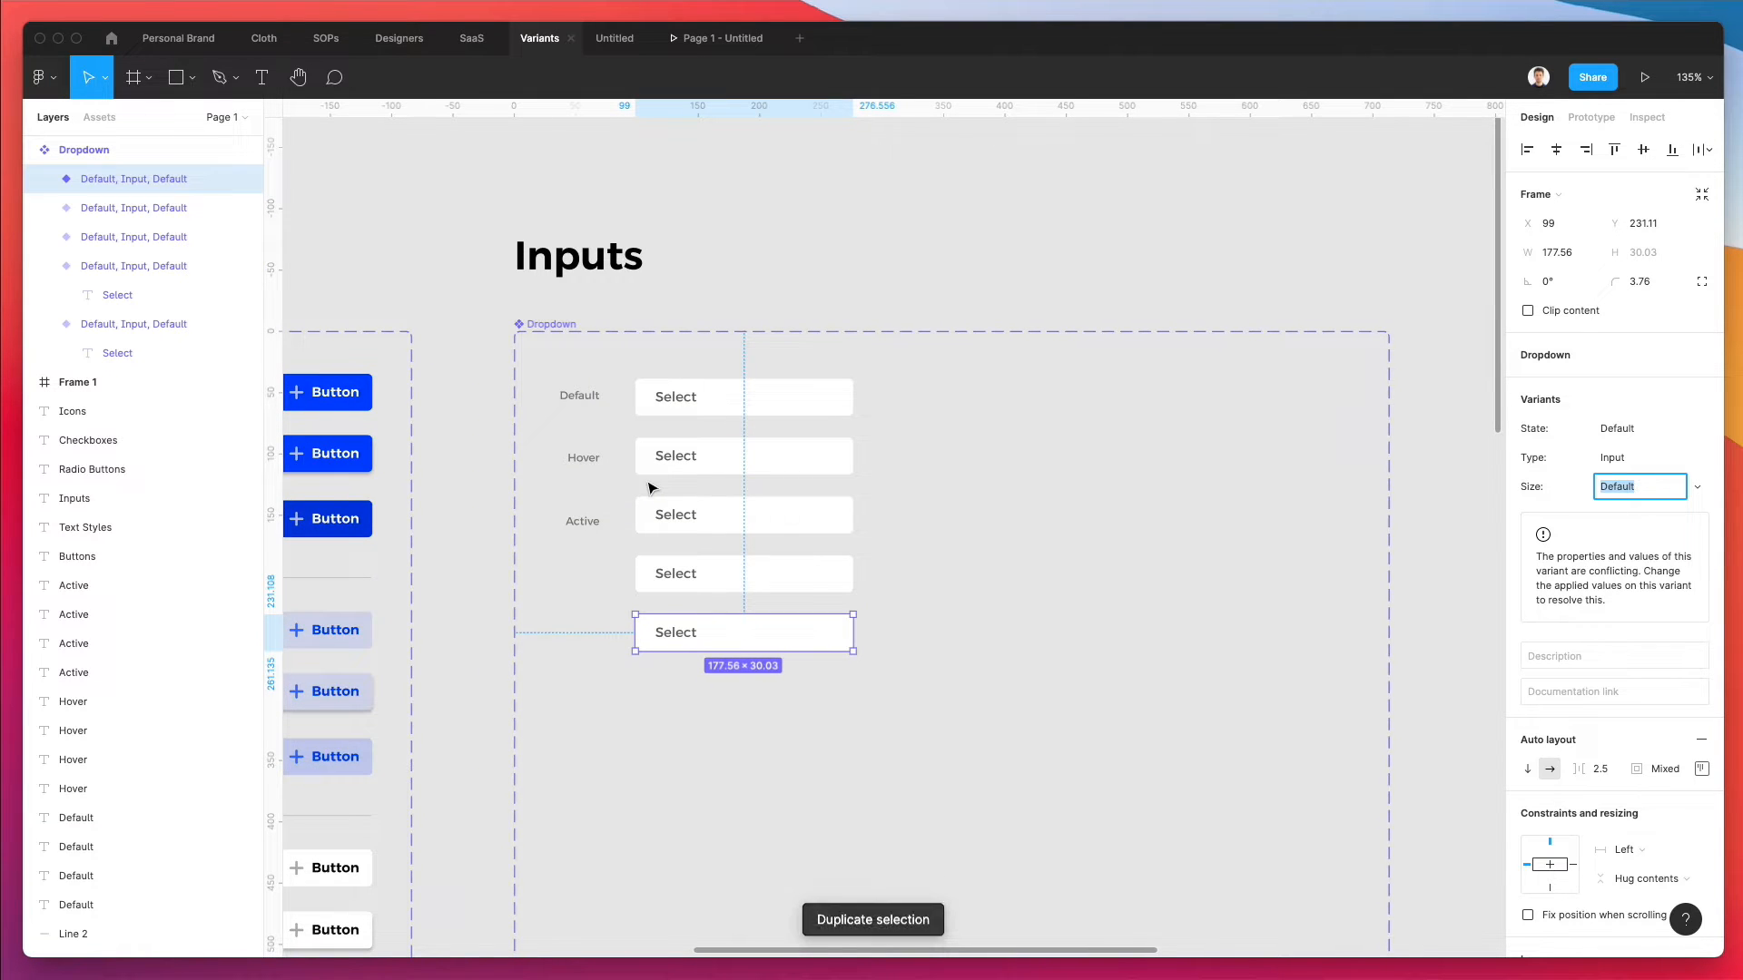
double_click(584, 456)
scroll(581, 457, "up", 2)
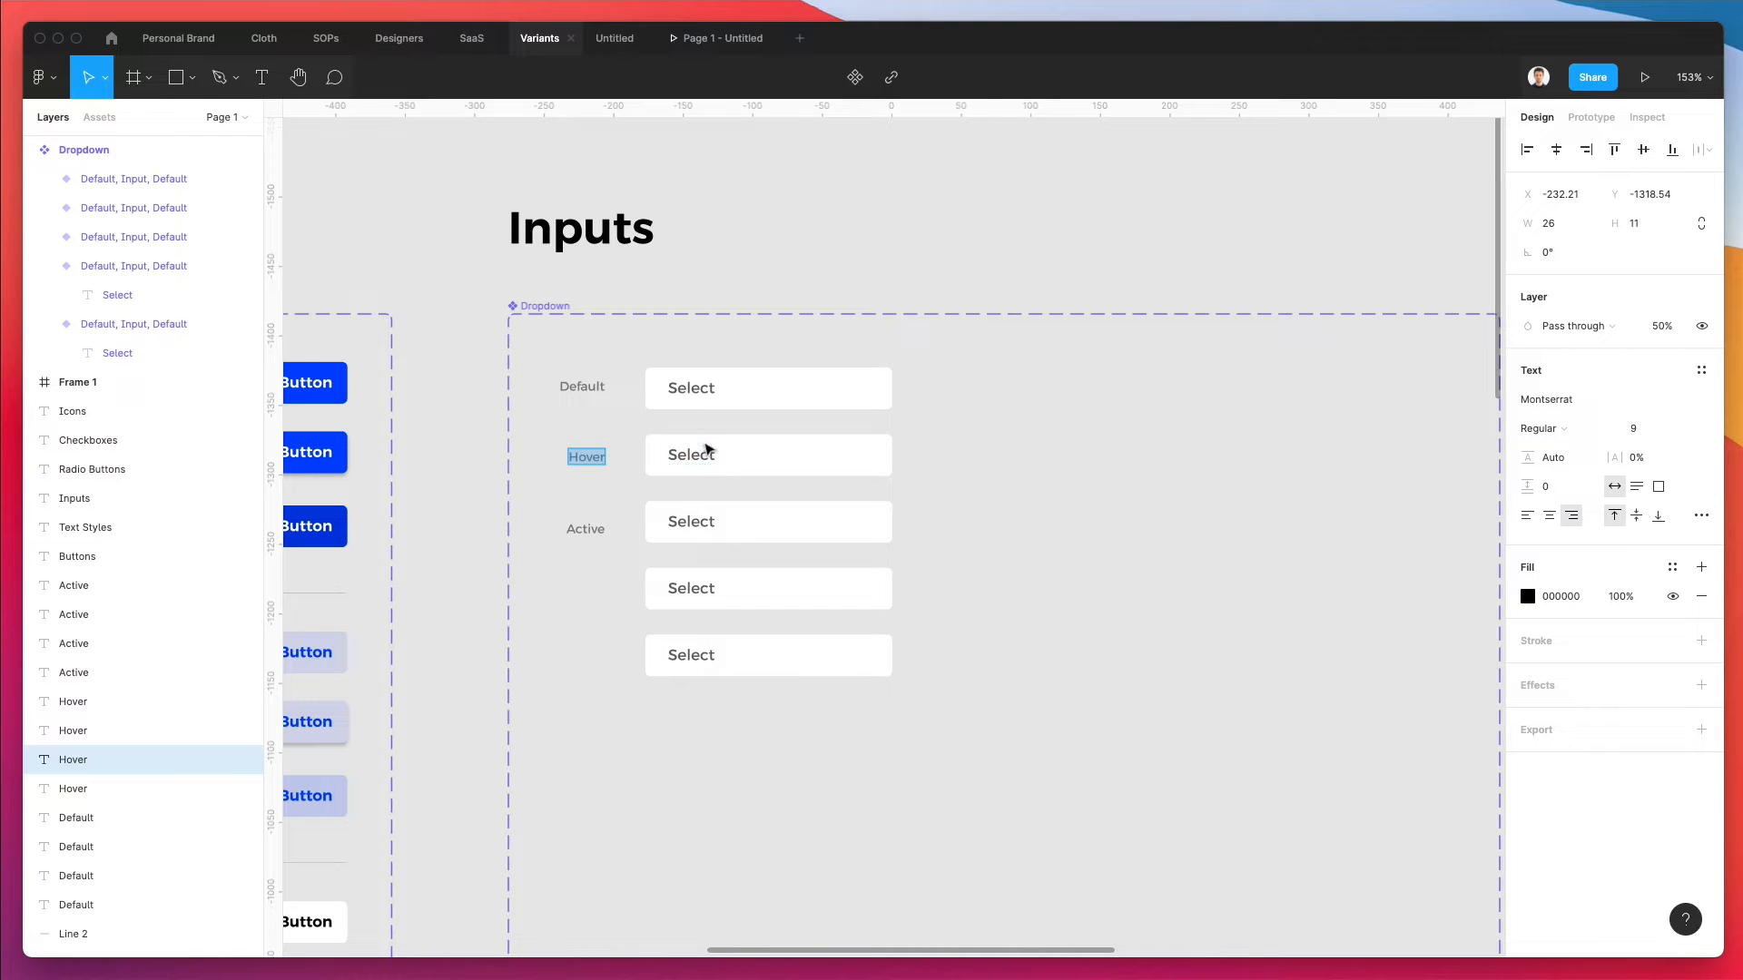
type("Active")
double_click(591, 527)
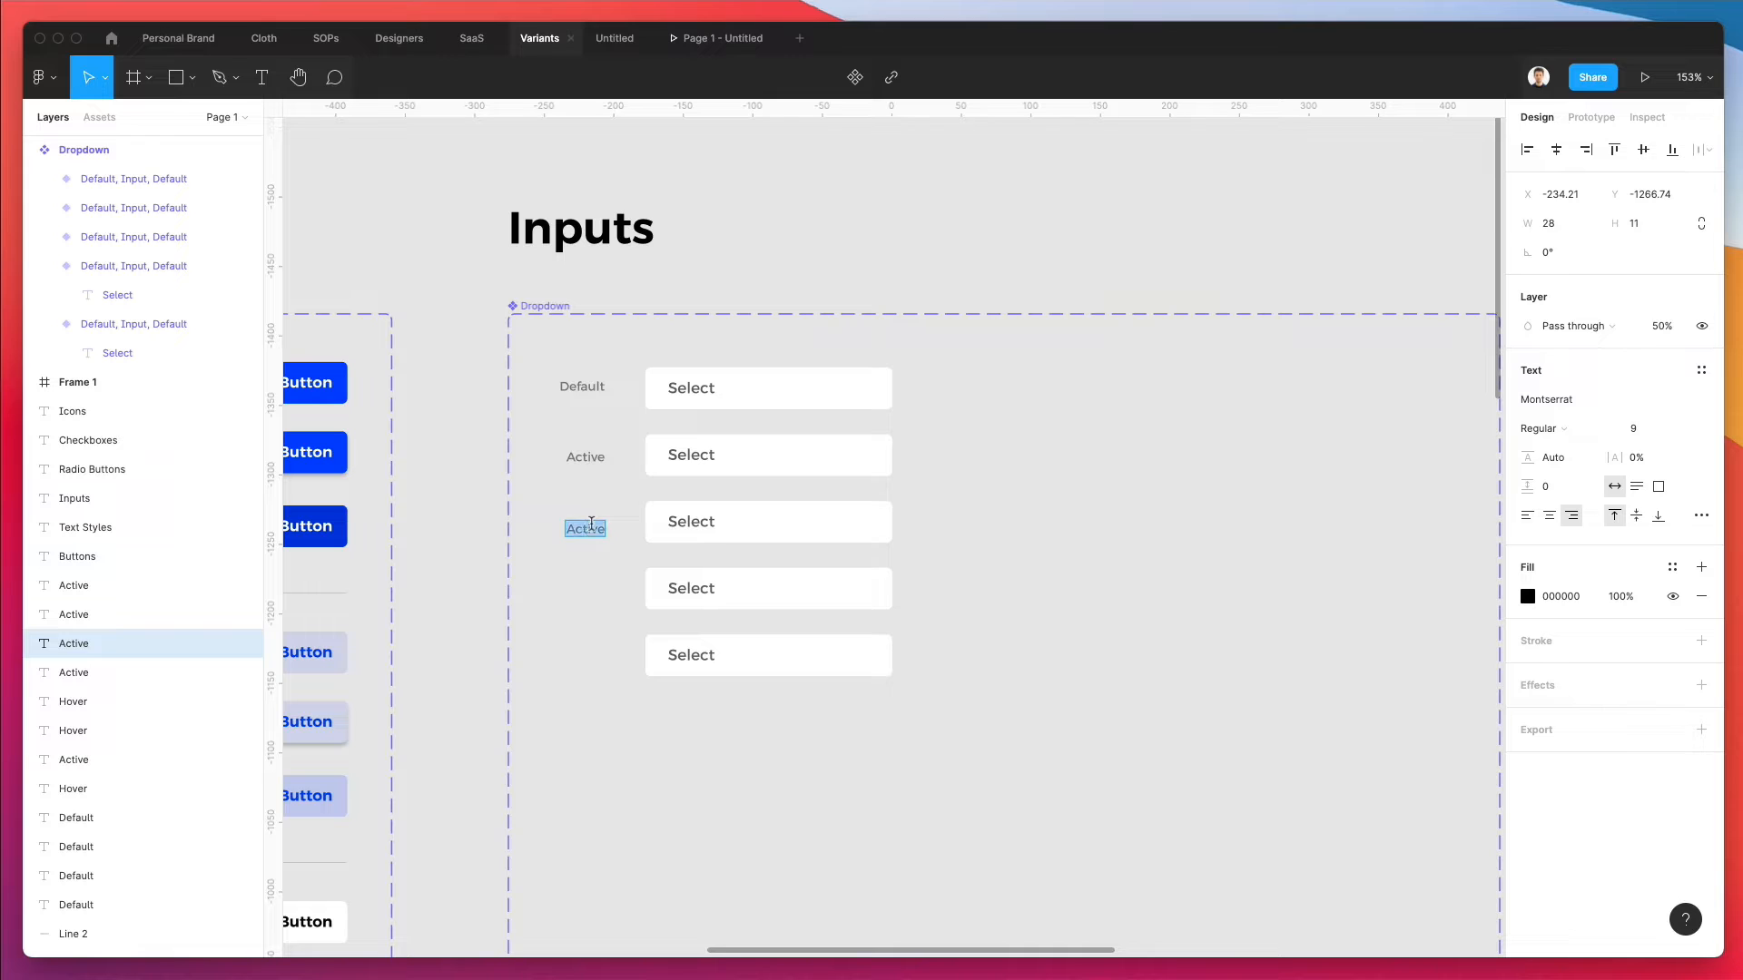
type("Success")
key("Escape")
- Duplicate the Success label twice downward so the copies sit beside the fourth and fifth dropdowns
left_click_drag(601, 536, 598, 662, "alt")
key("super+d")
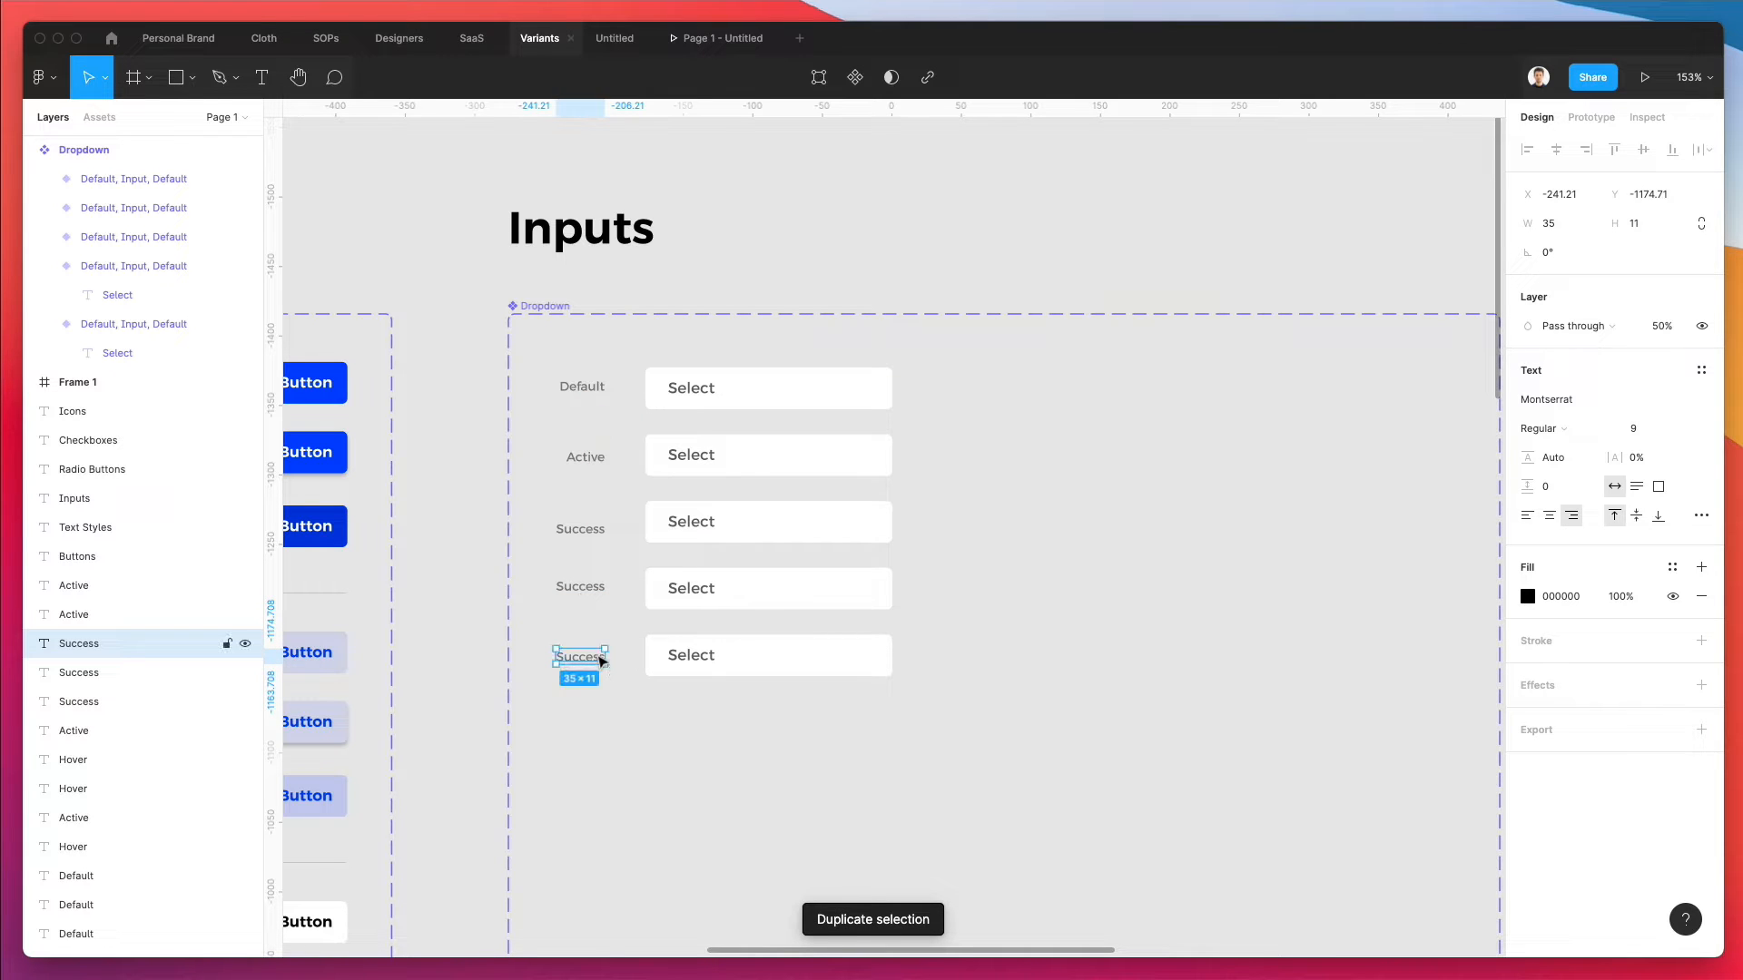
key("Up")
key("Up")
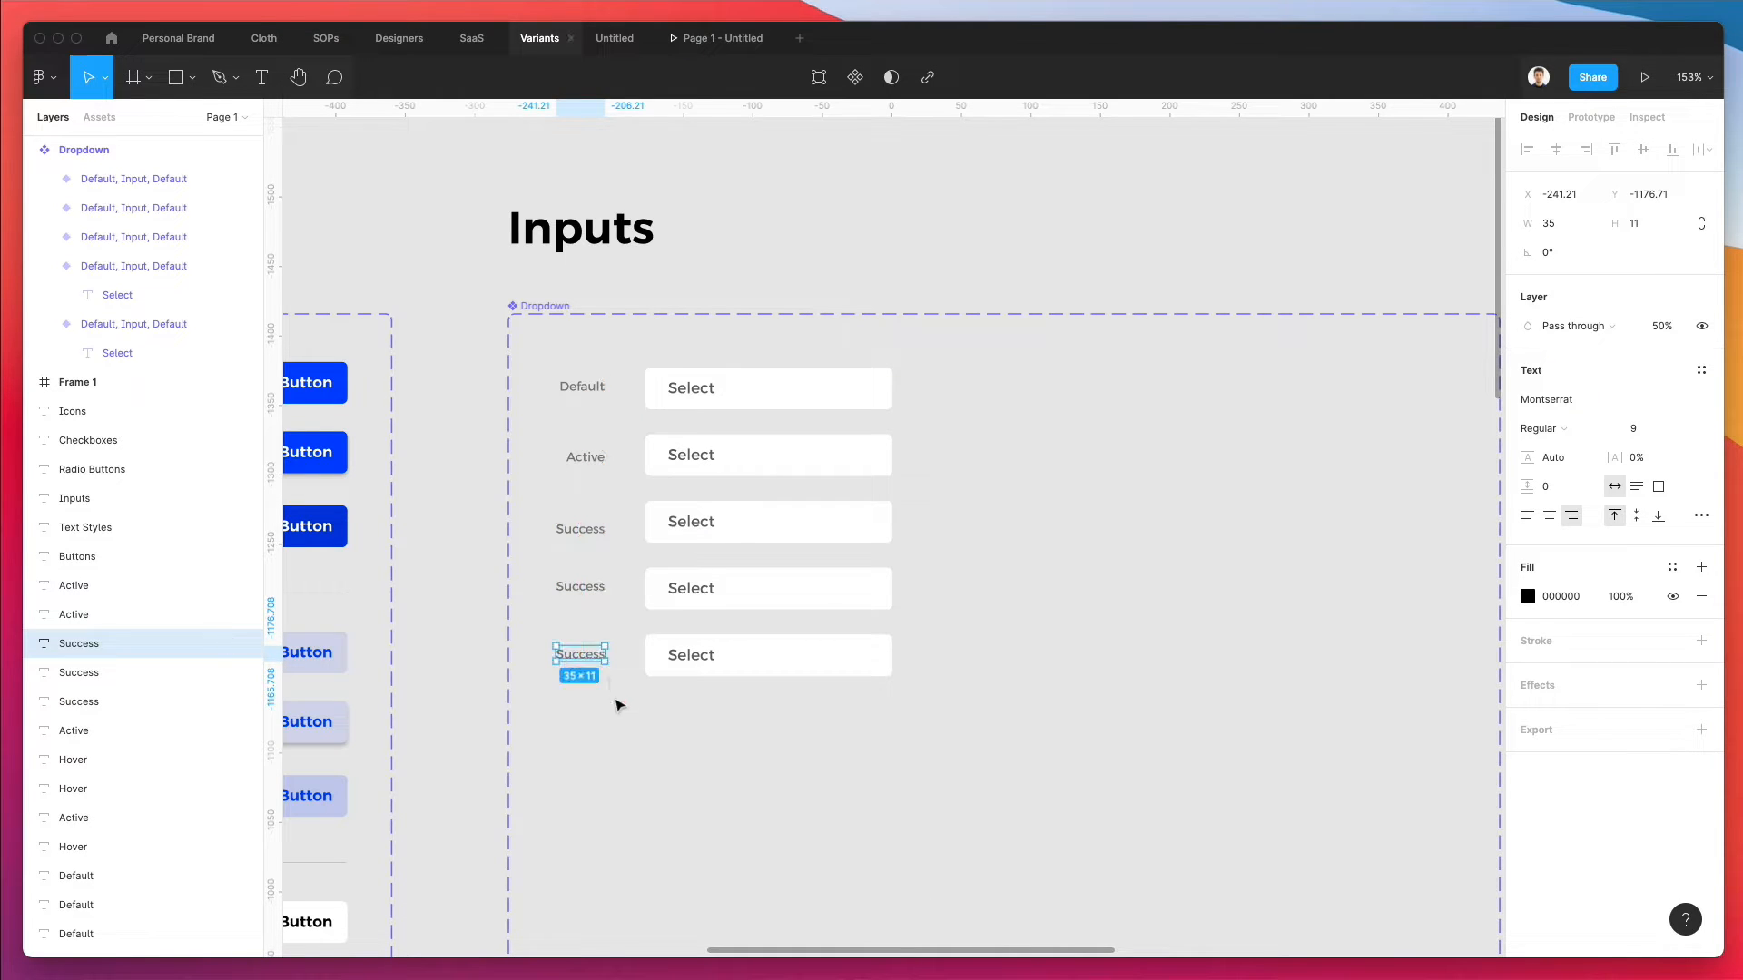
- Distribute the vertical spacing evenly across all five state labels beside the dropdowns
left_click_drag(614, 700, 566, 339)
left_click(1698, 149)
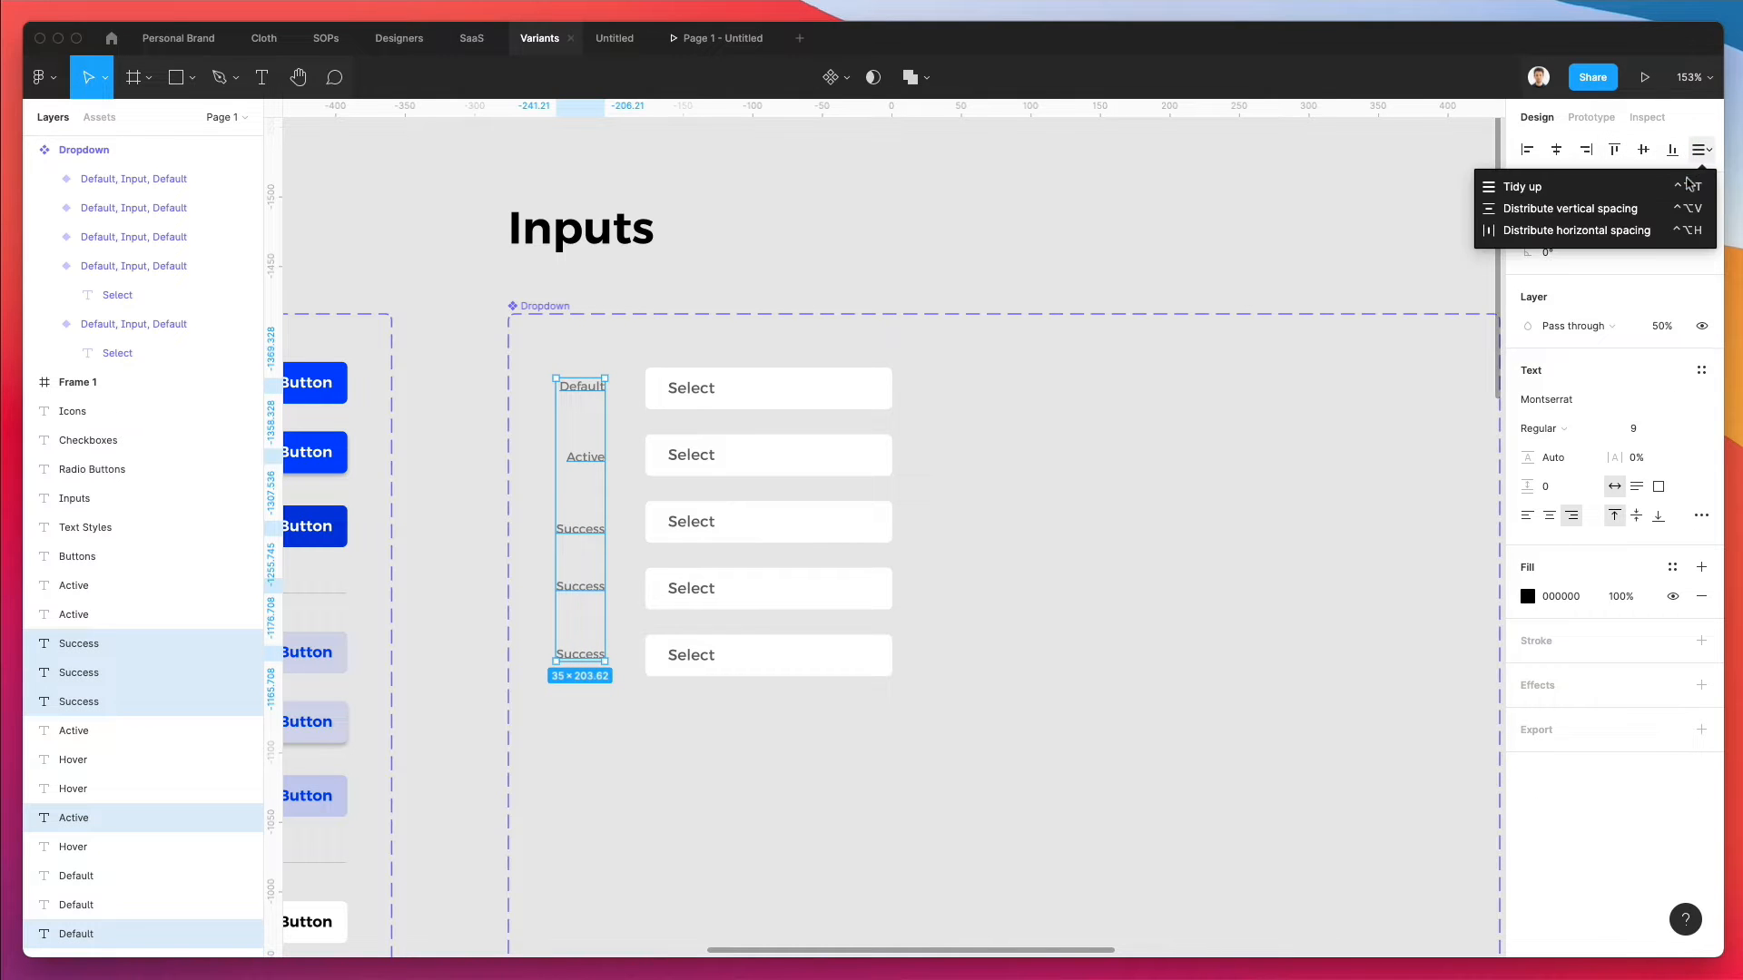
left_click(1589, 215)
left_click(1178, 506)
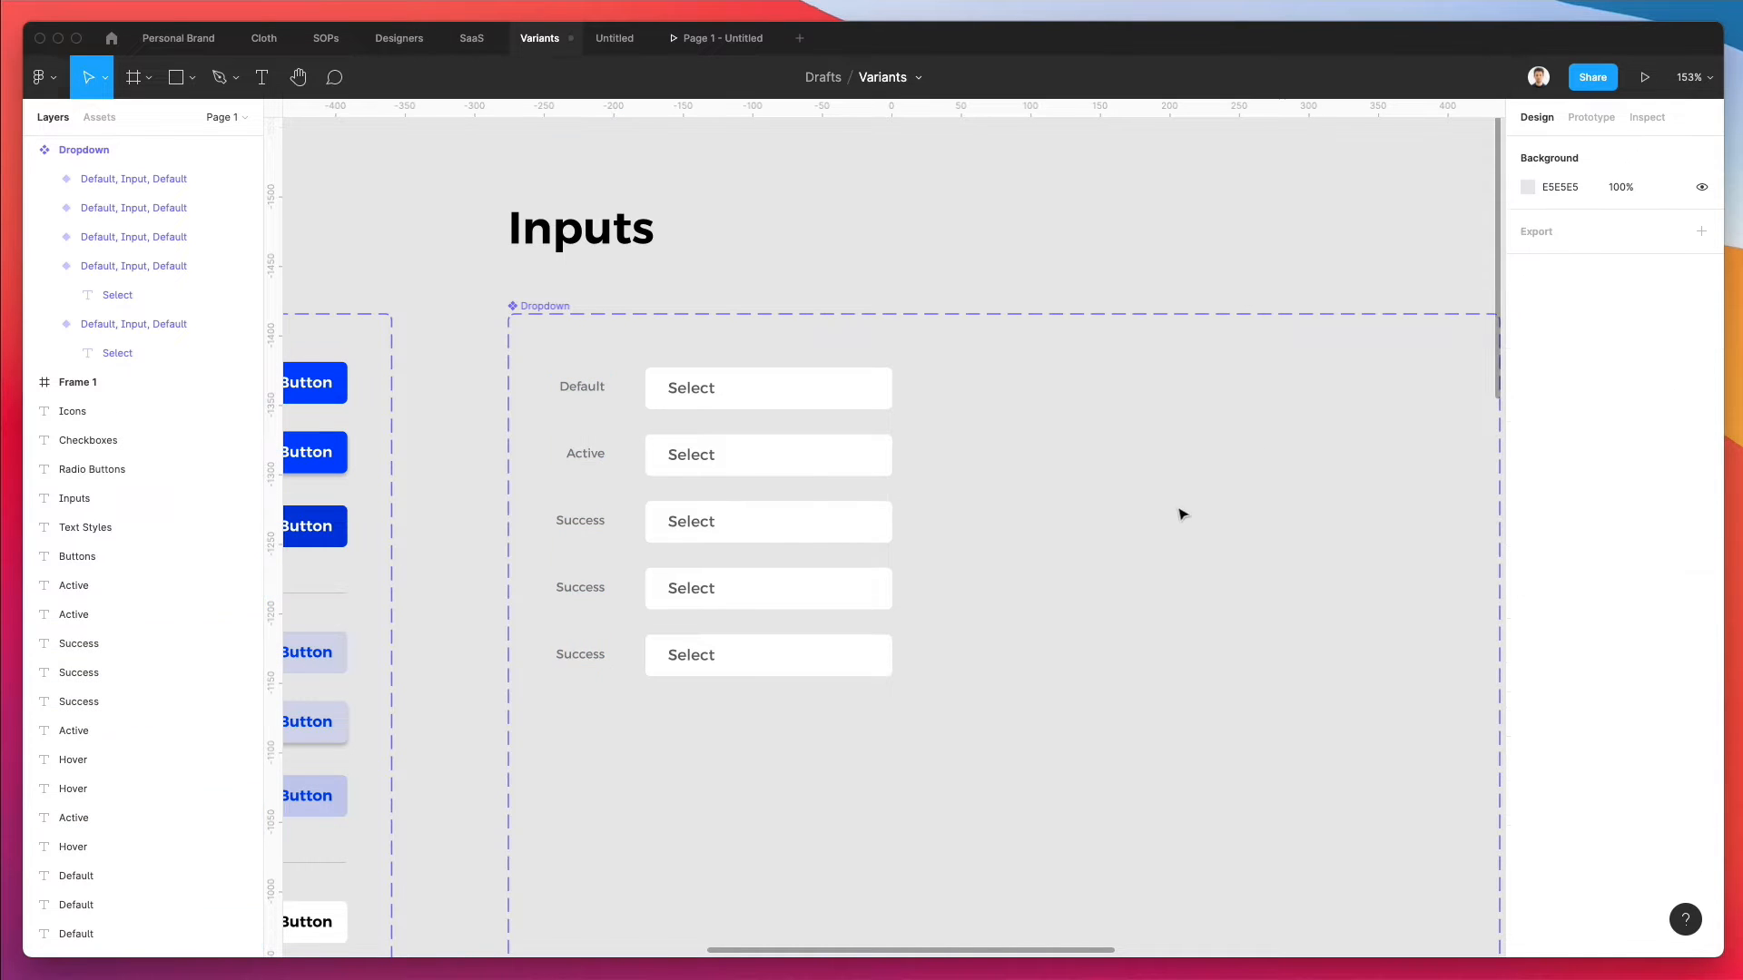
- Change the label beside the fourth dropdown to "Error" and the label beside the fifth to "Disabled"
left_click(581, 586)
double_click(579, 586)
type("Er")
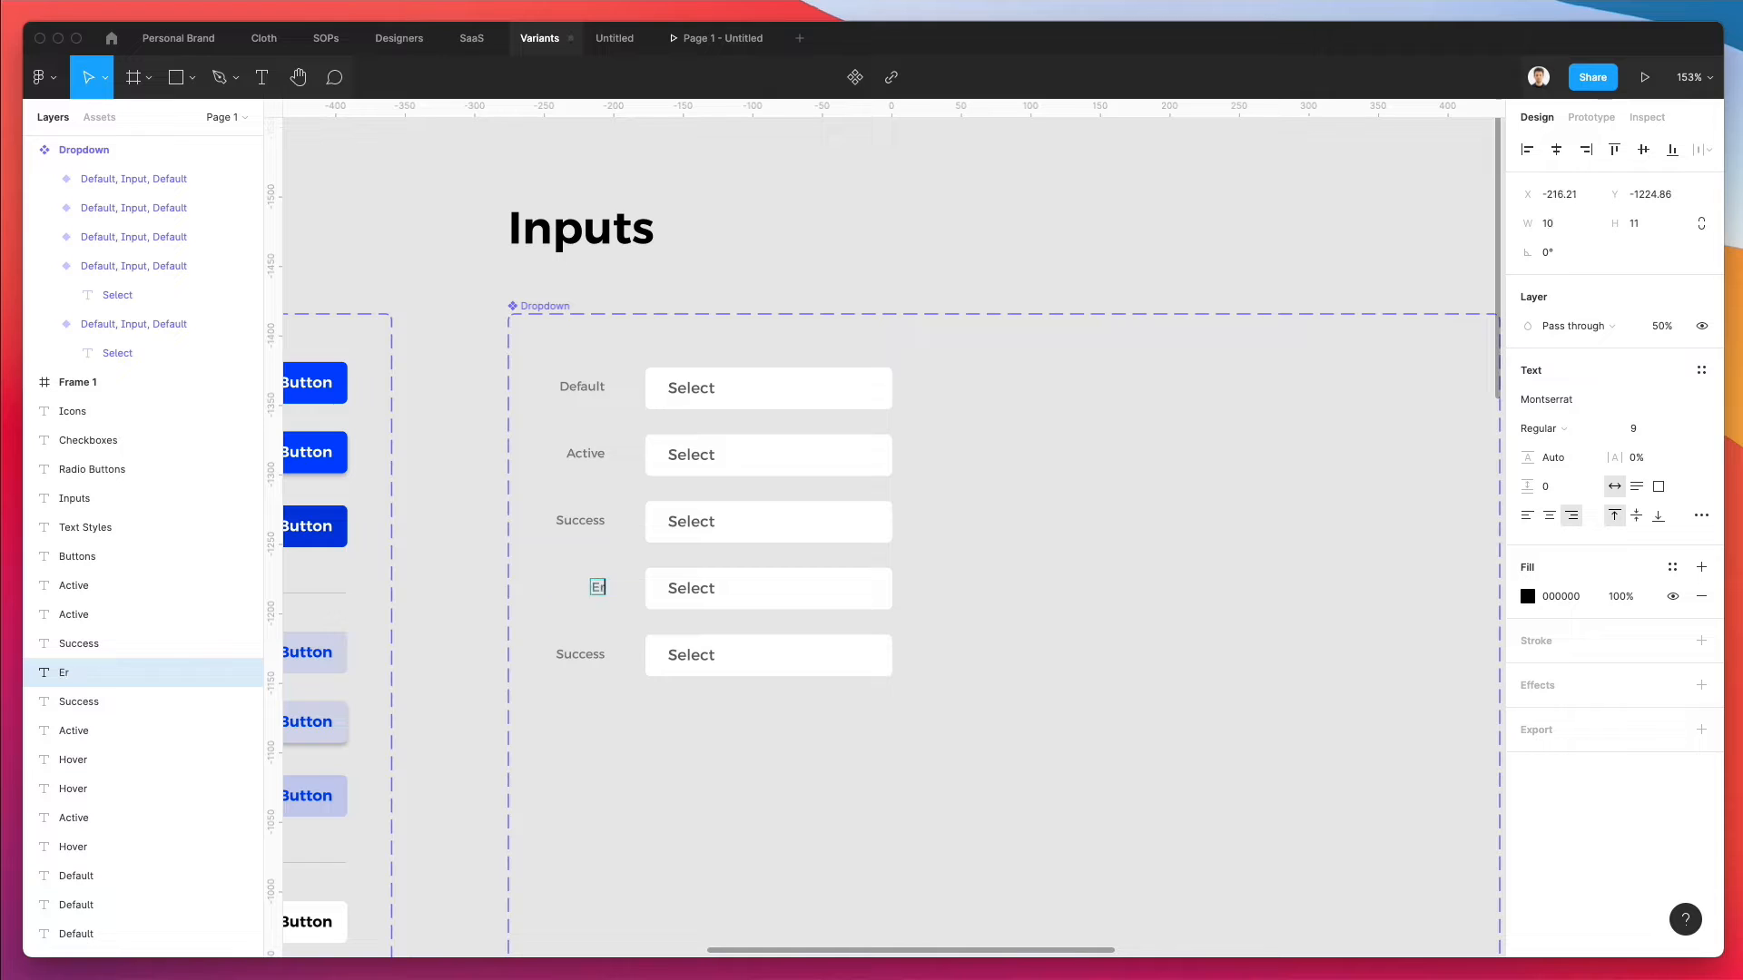
type("ror")
left_click(581, 654)
double_click(581, 653)
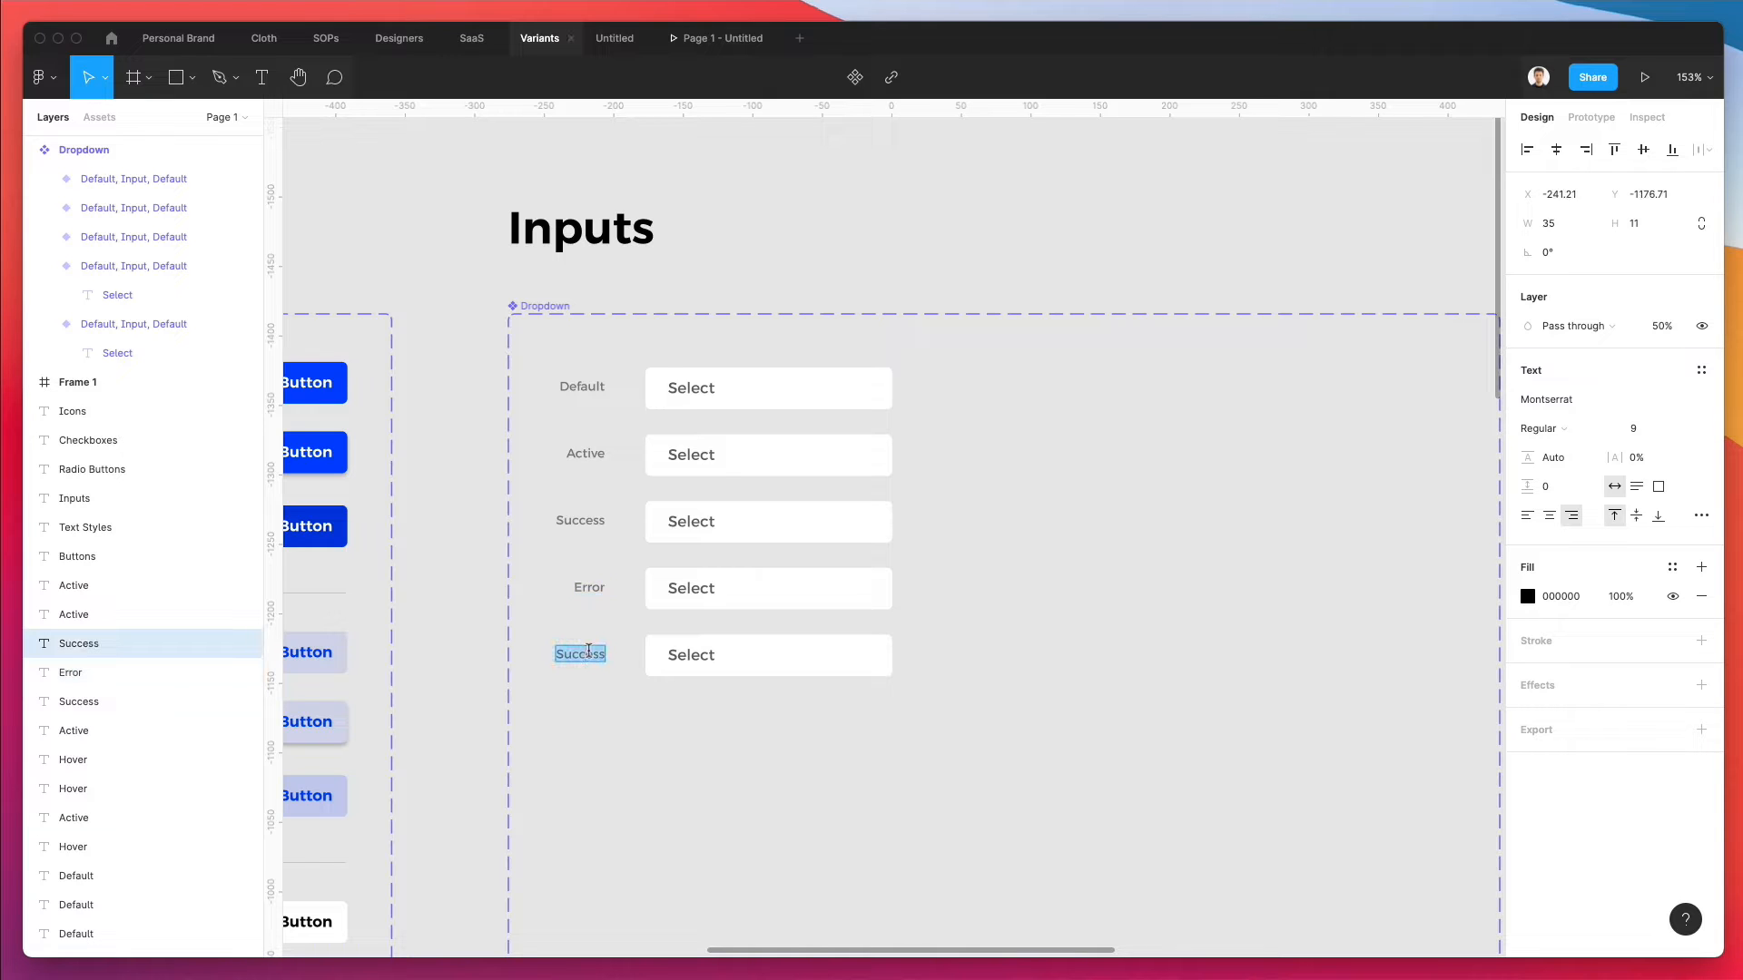
type("Disabled")
left_click(1012, 570)
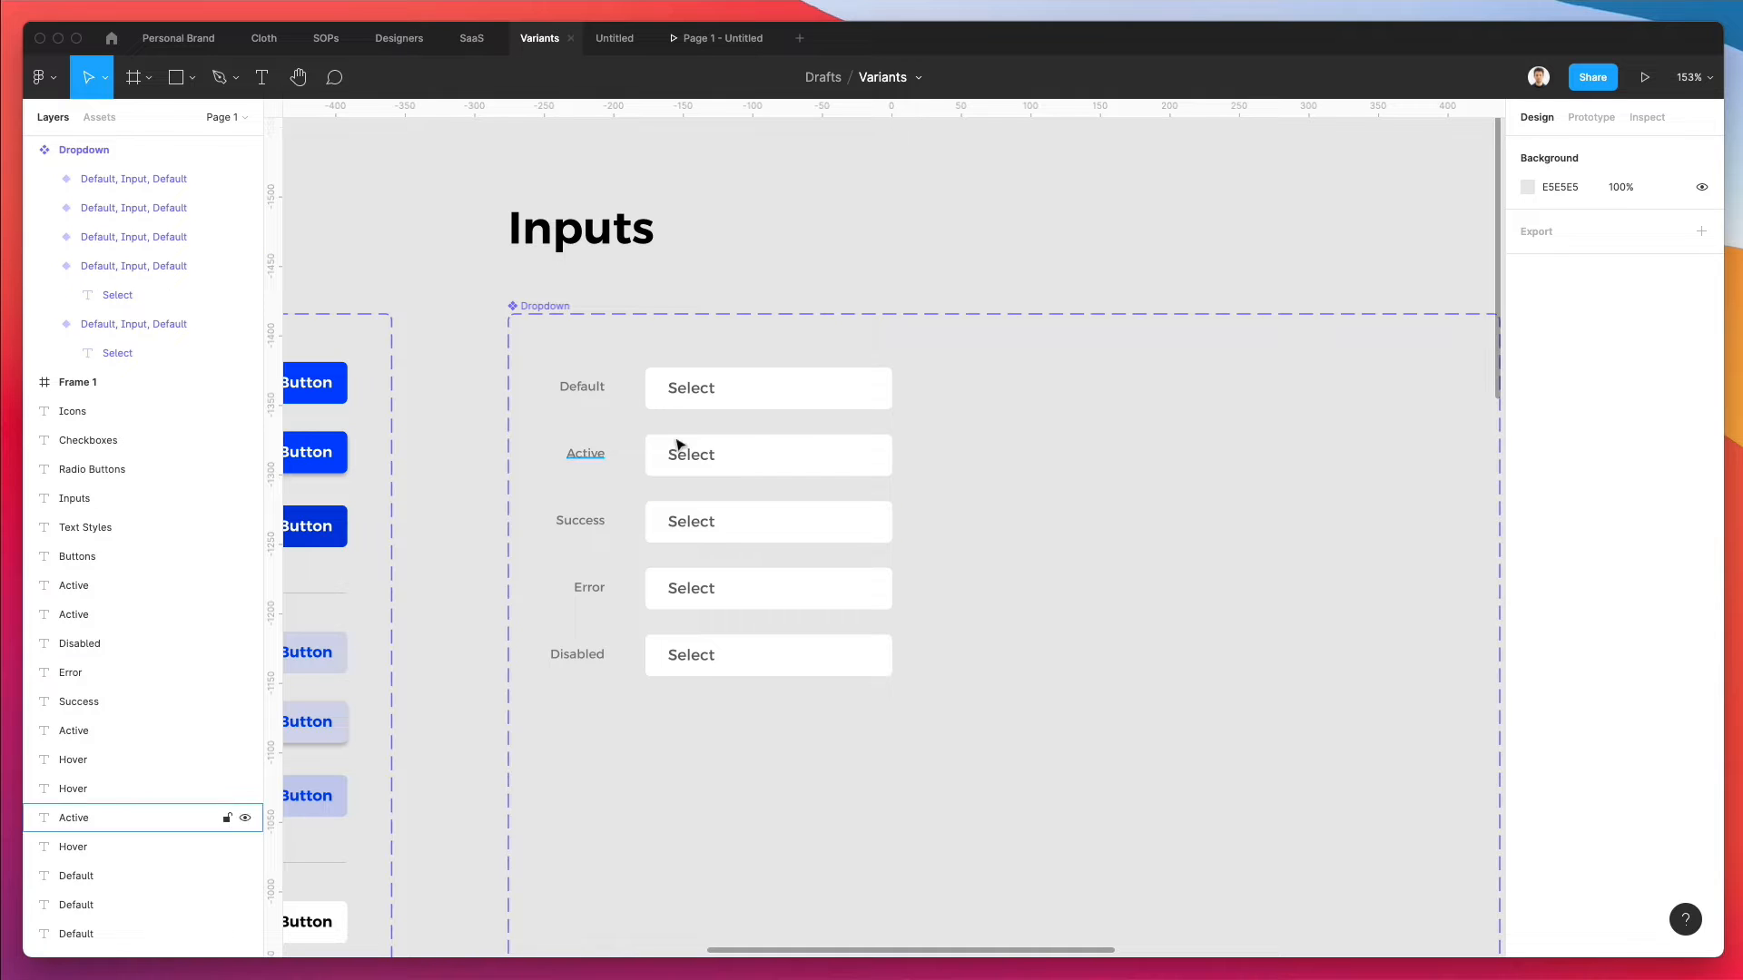
- Add a 1 px inside stroke to the Active dropdown, coloured with the blue sampled from the upper icon button
left_click(846, 451)
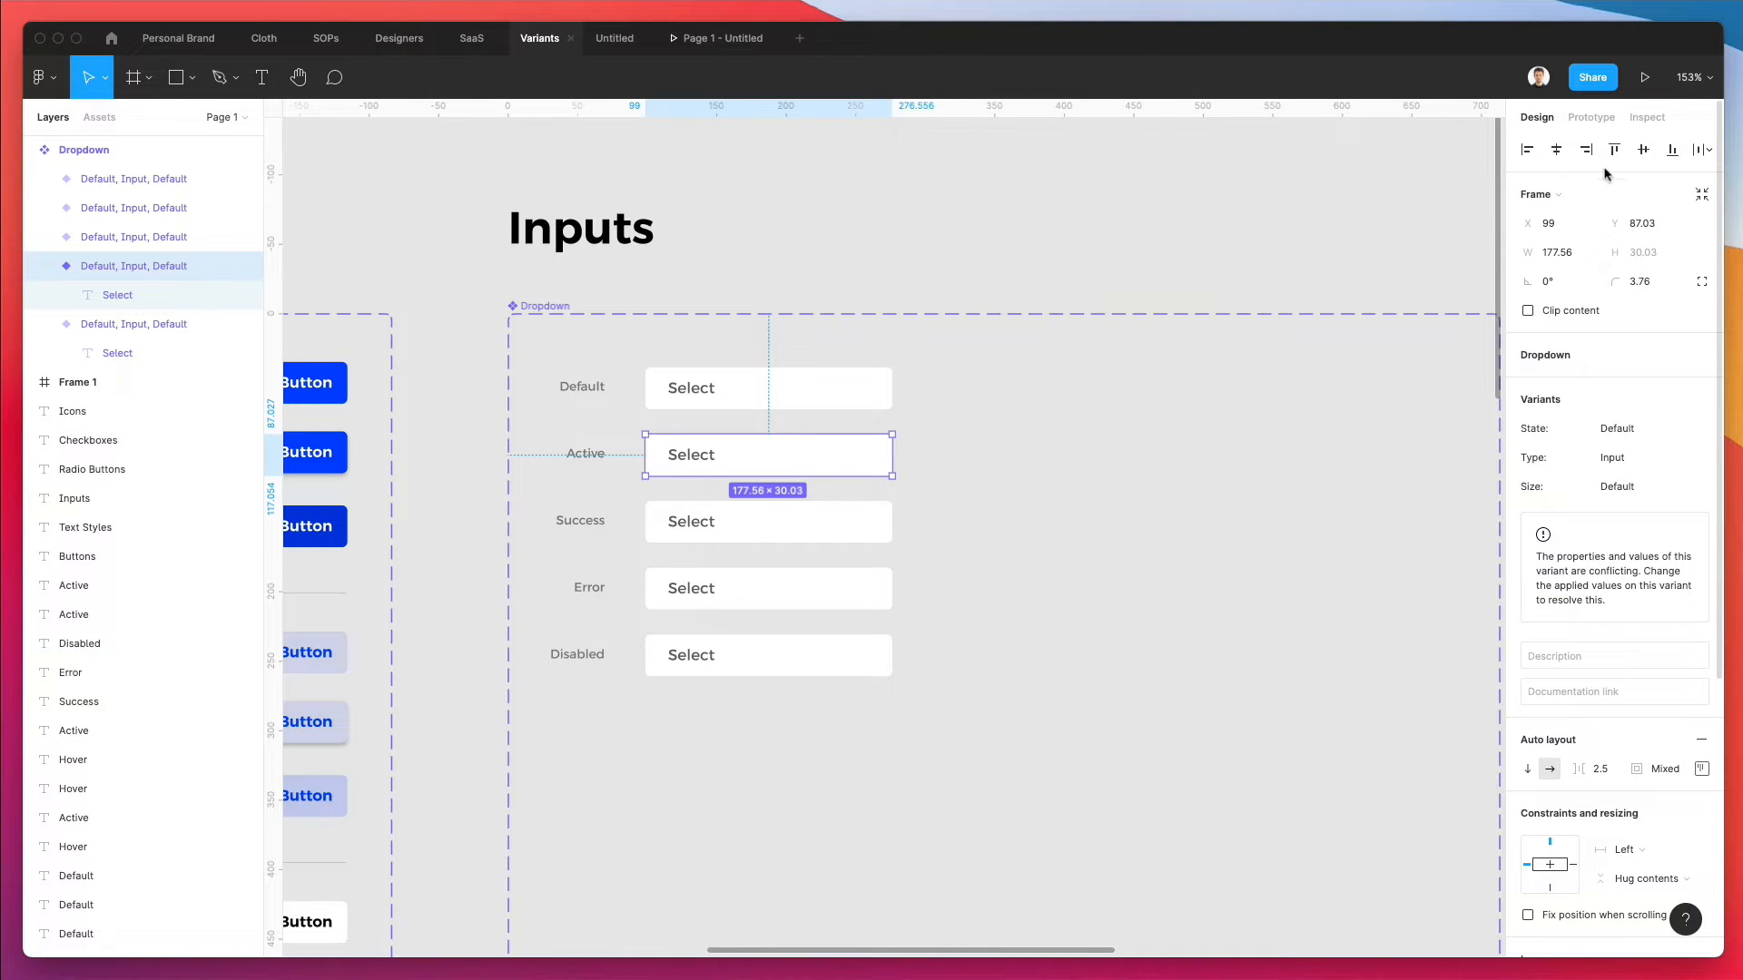
scroll(1630, 753, "down", 5)
scroll(1631, 797, "down", 3)
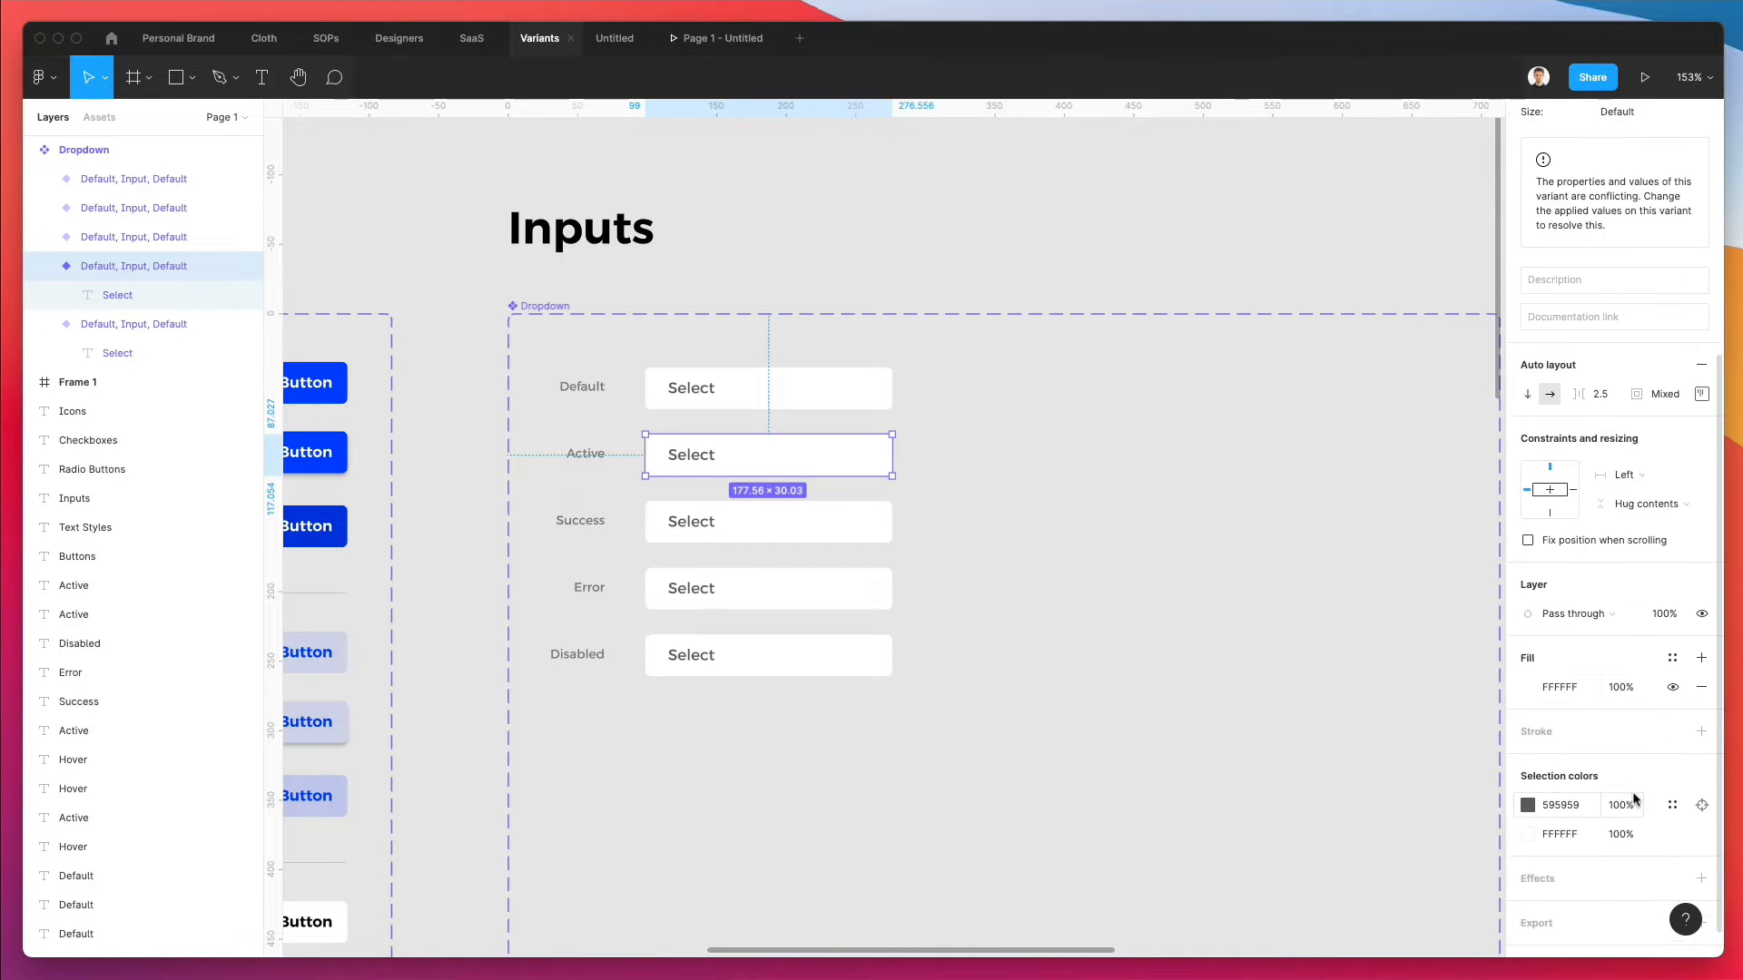
left_click(1536, 697)
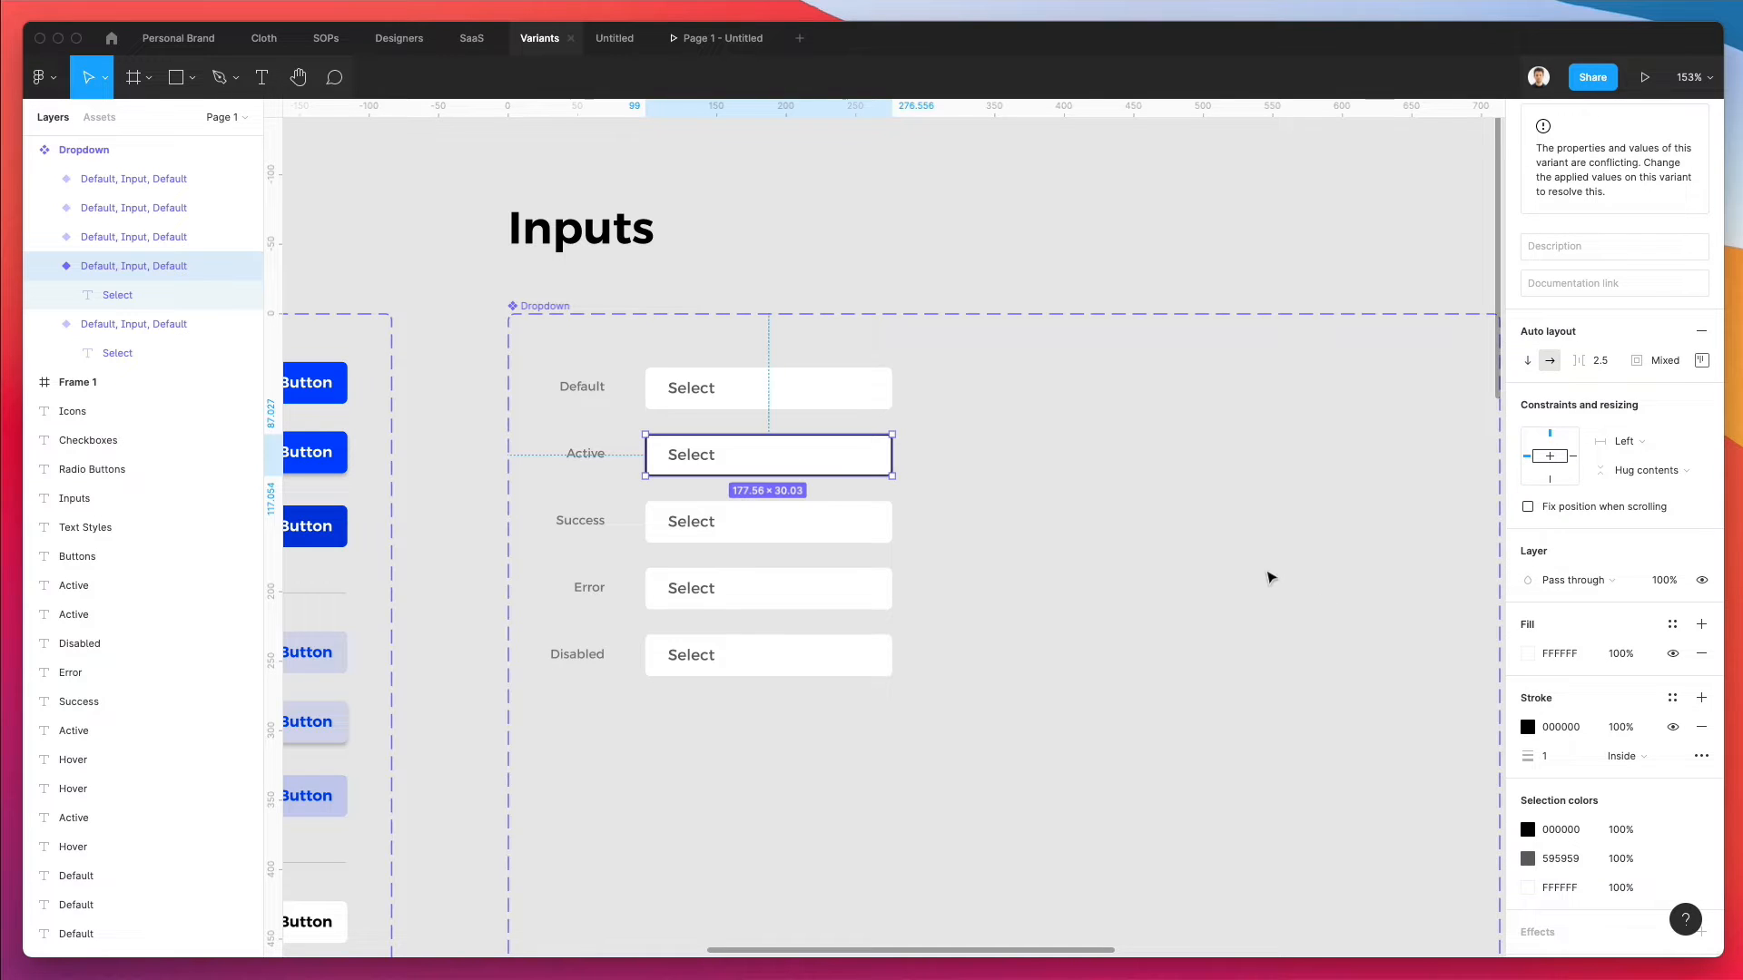
scroll(1226, 556, "left", 5)
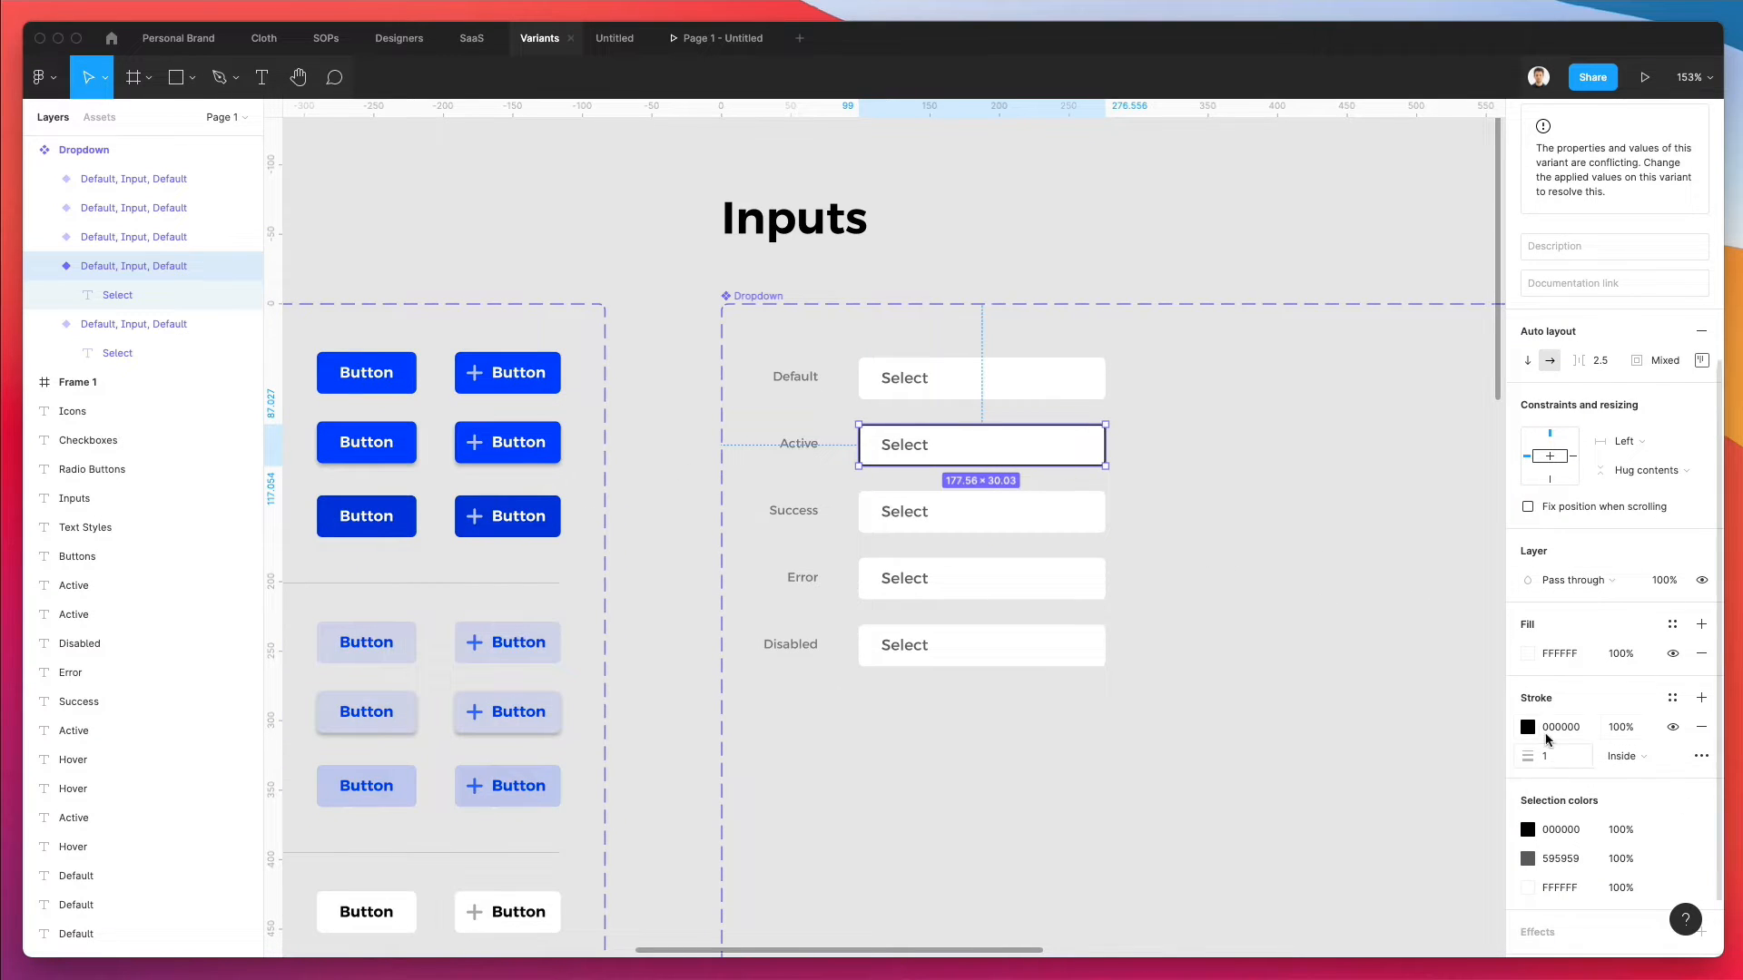
left_click(1527, 727)
key("i")
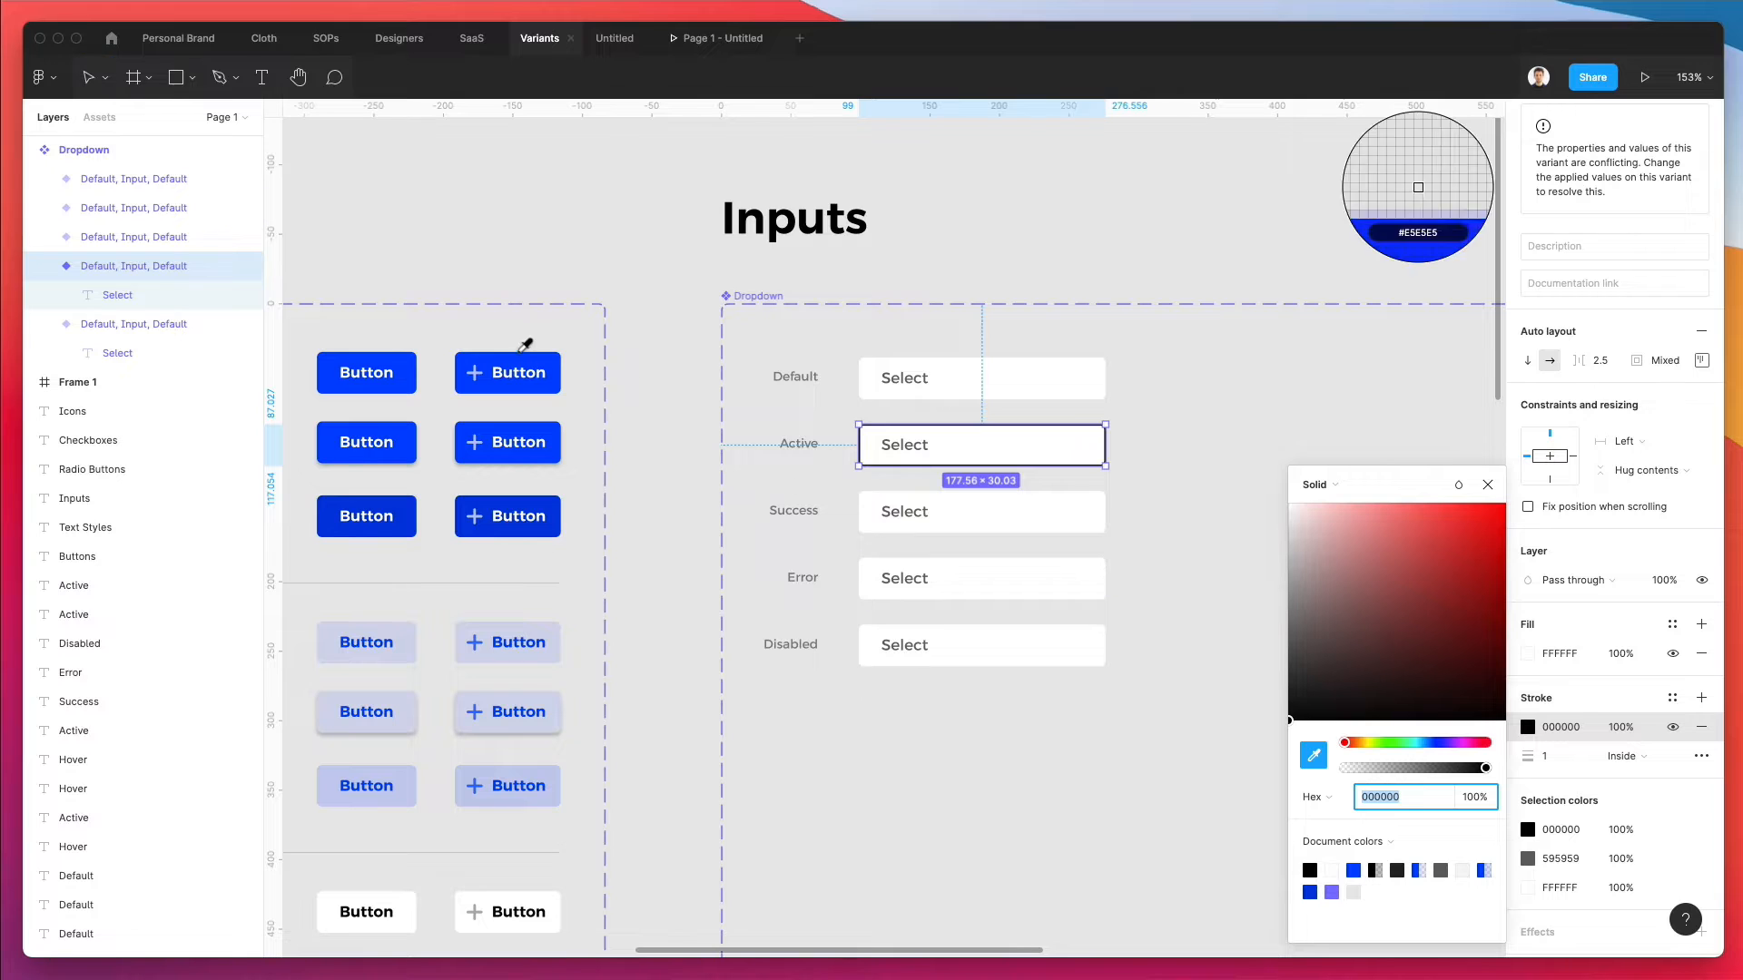
left_click(536, 386)
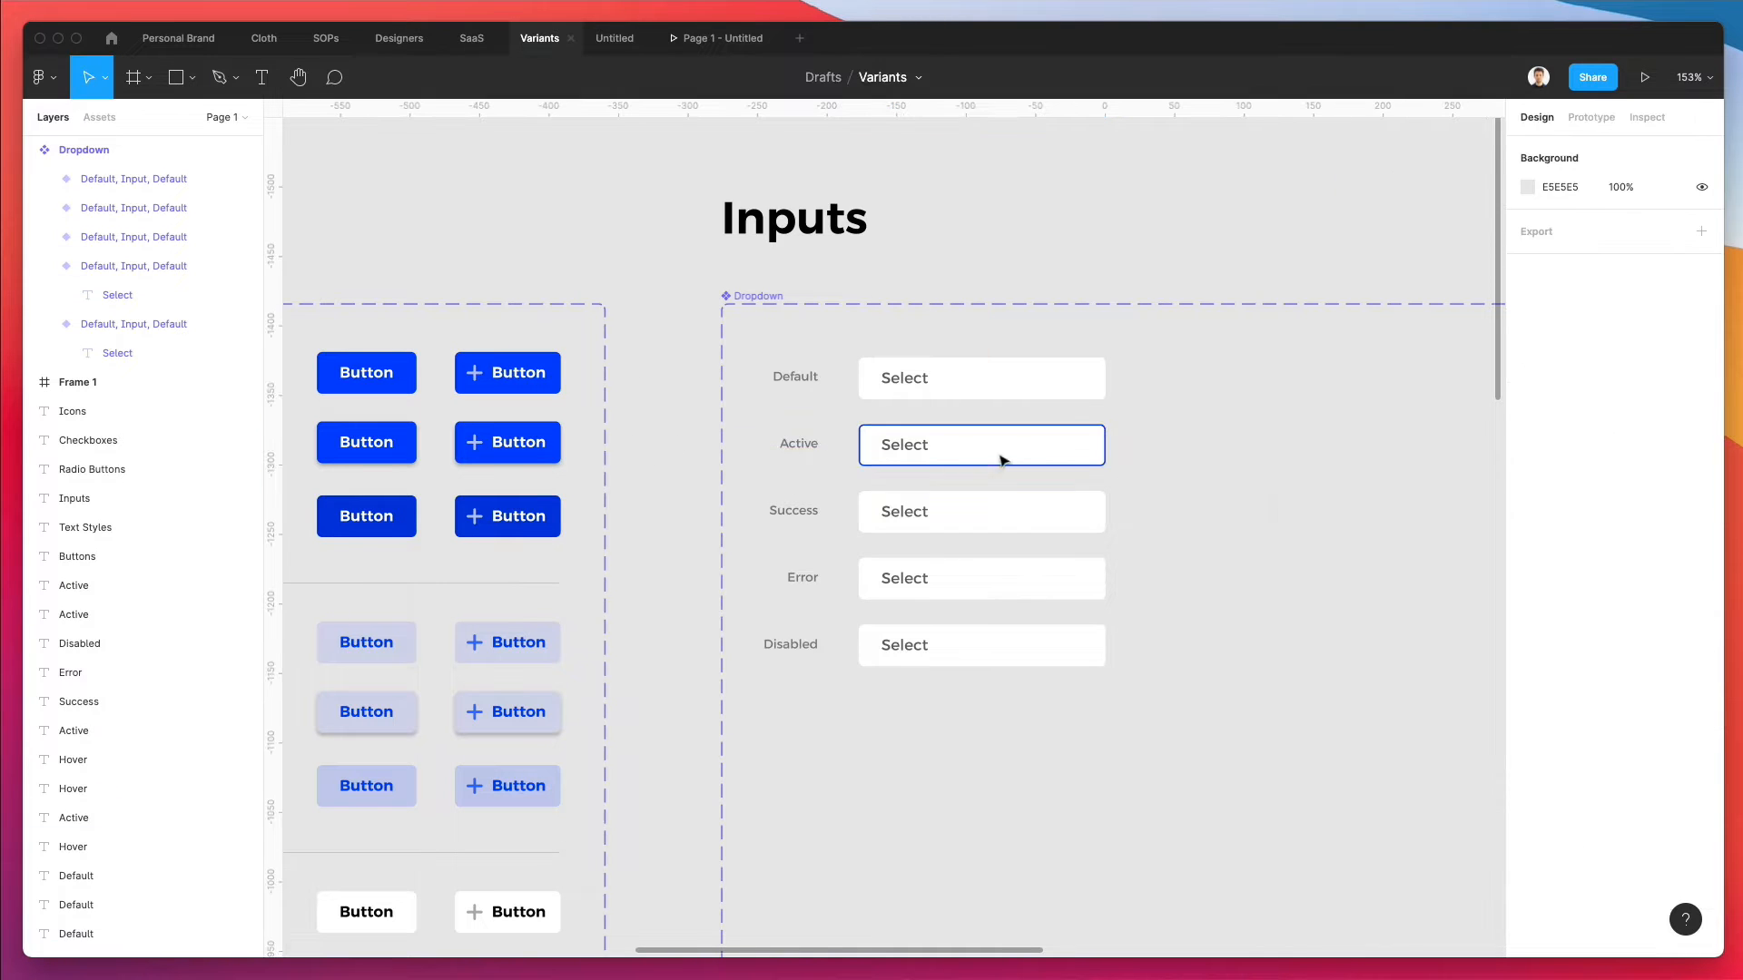
left_click(1132, 464)
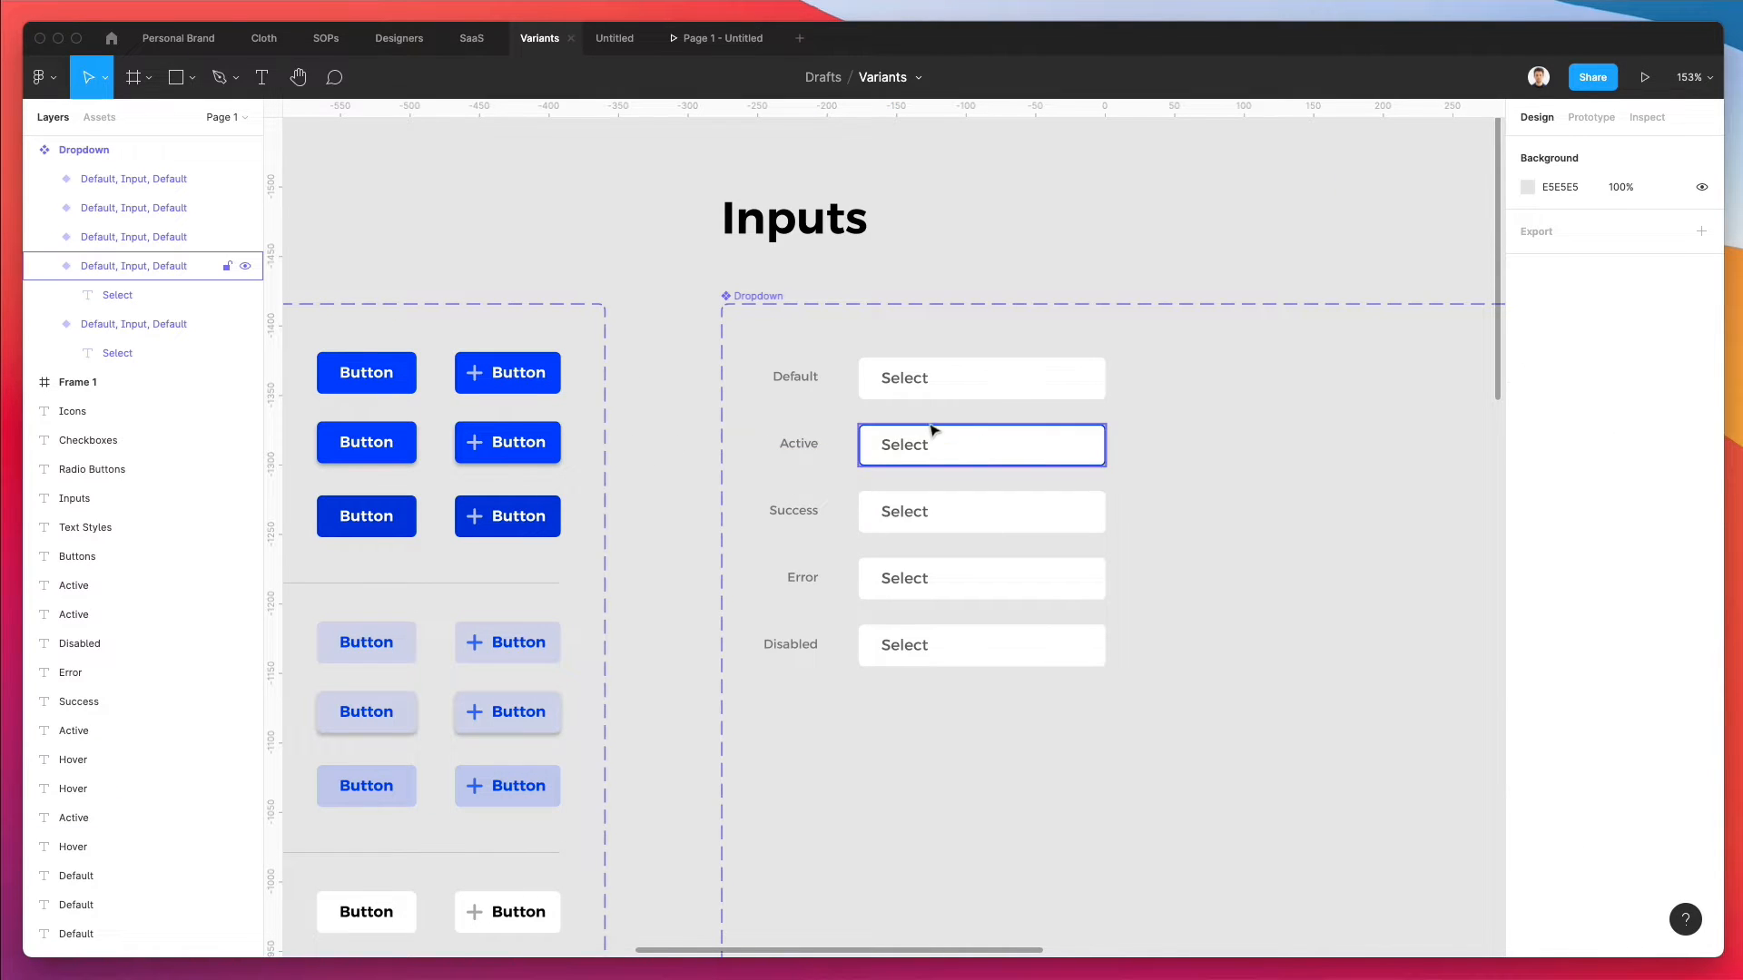
scroll(935, 431, "up", 1)
scroll(1109, 417, "up", 2)
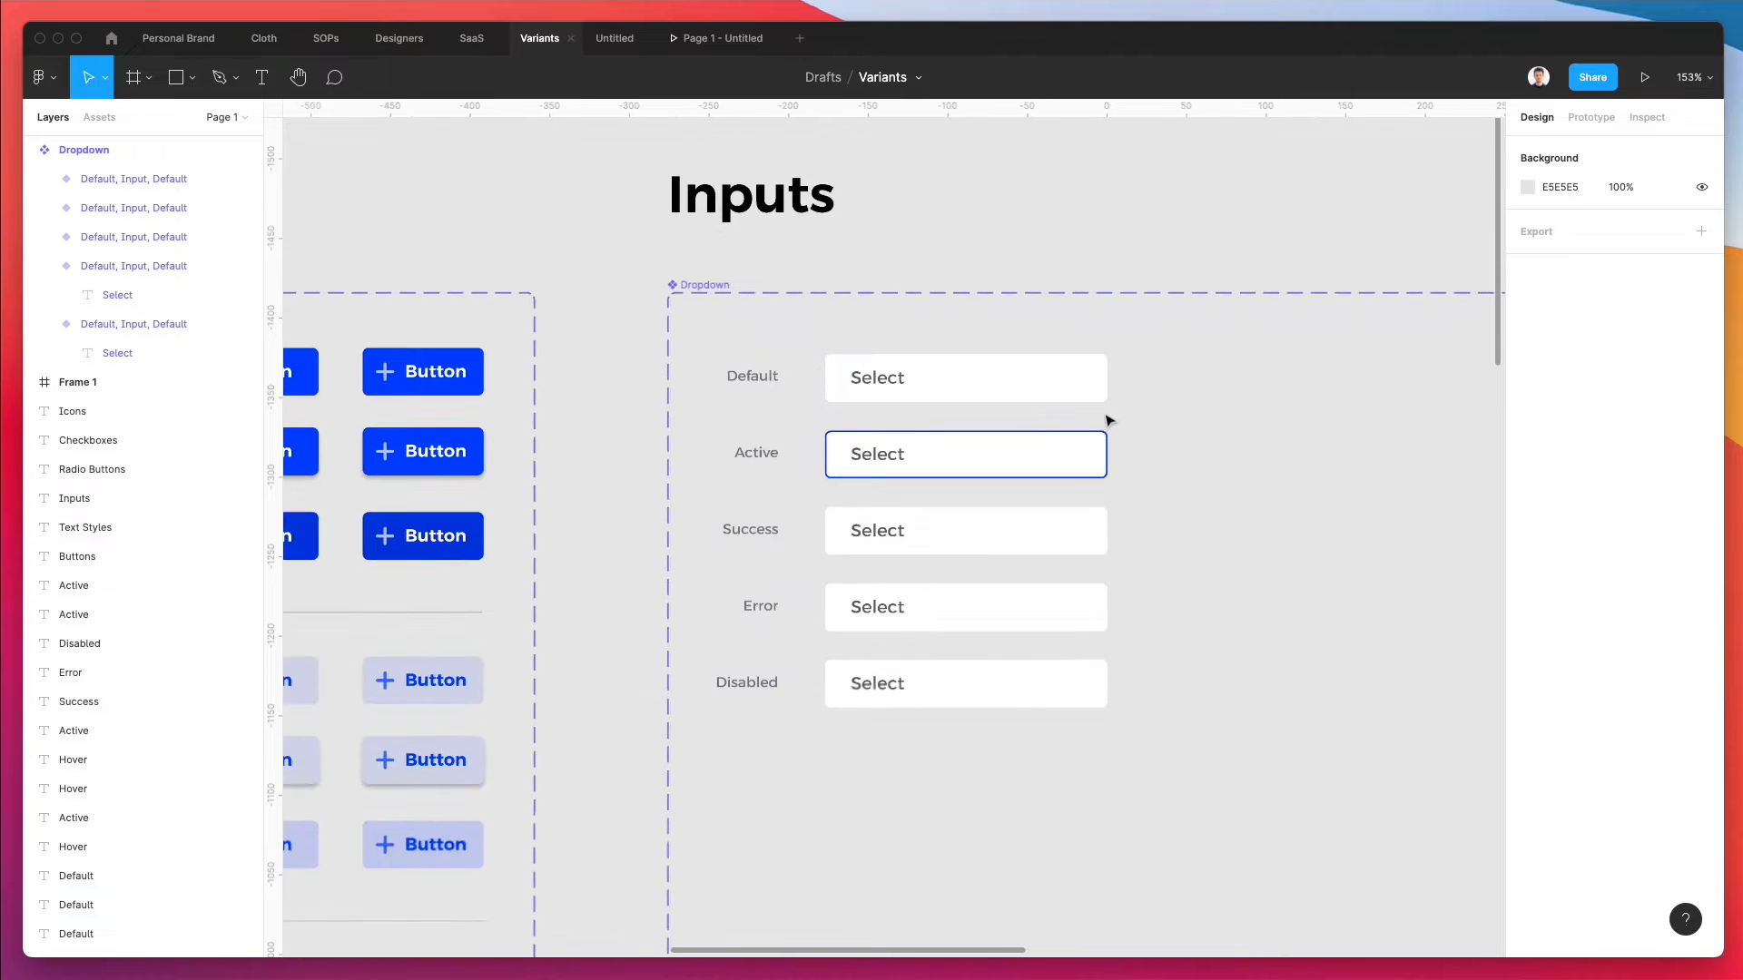
left_click(995, 529)
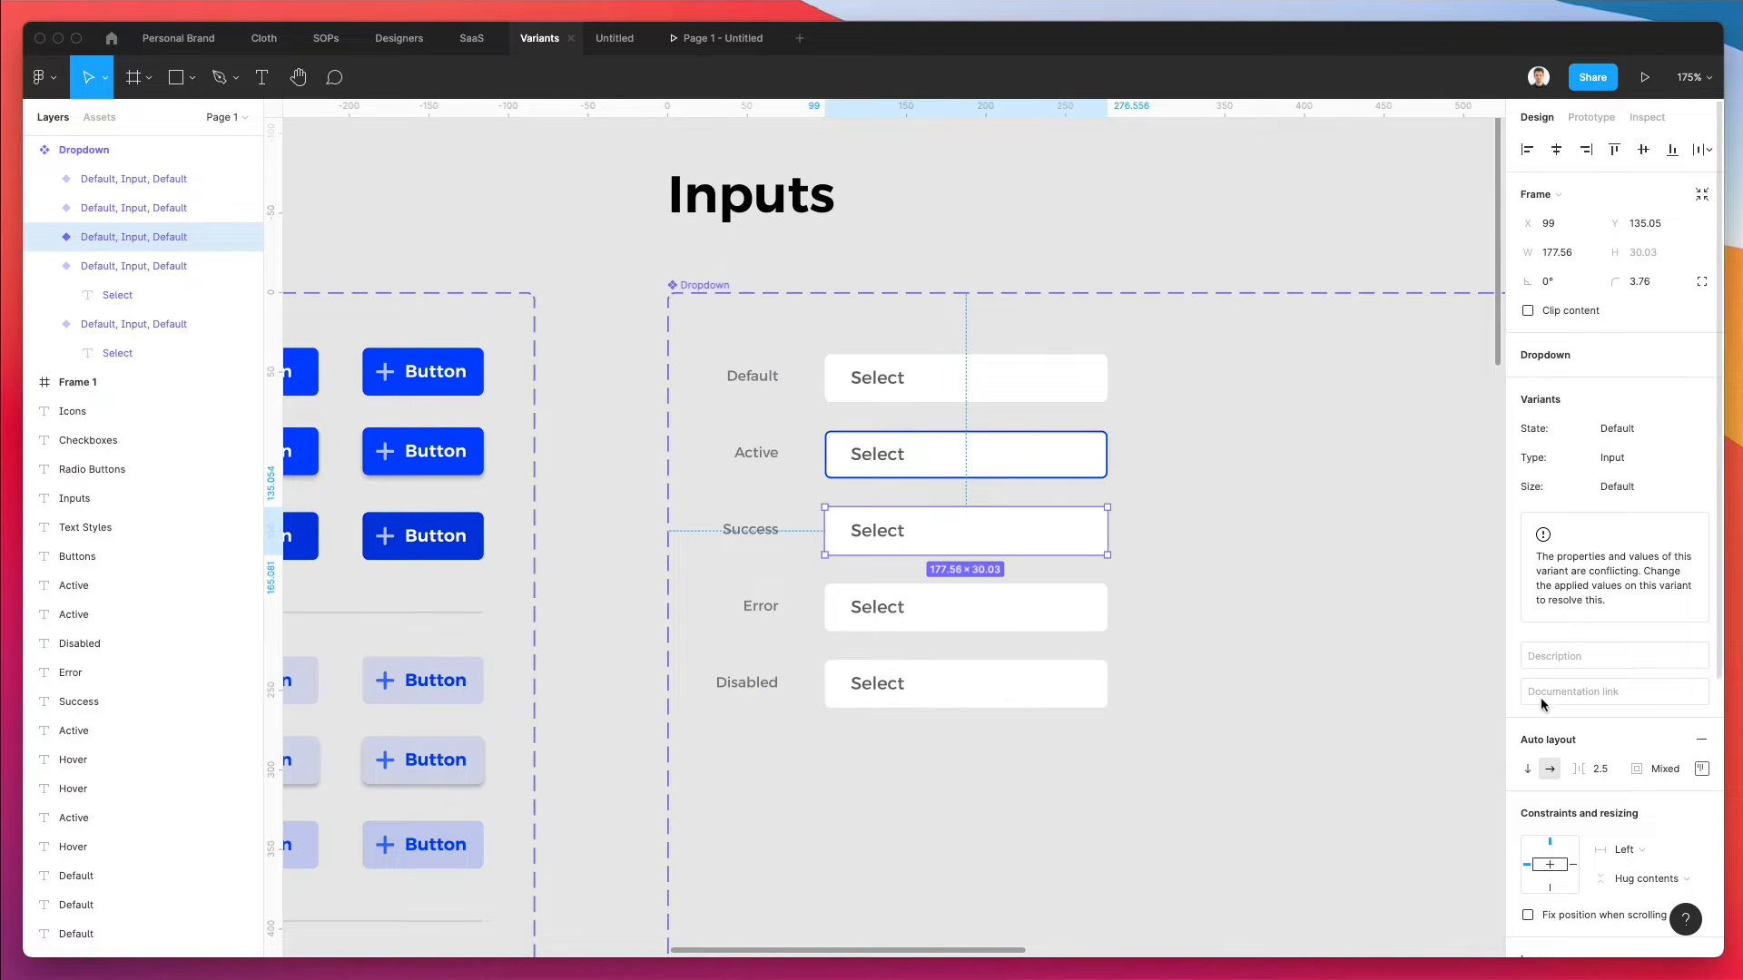
scroll(1546, 835, "down", 9)
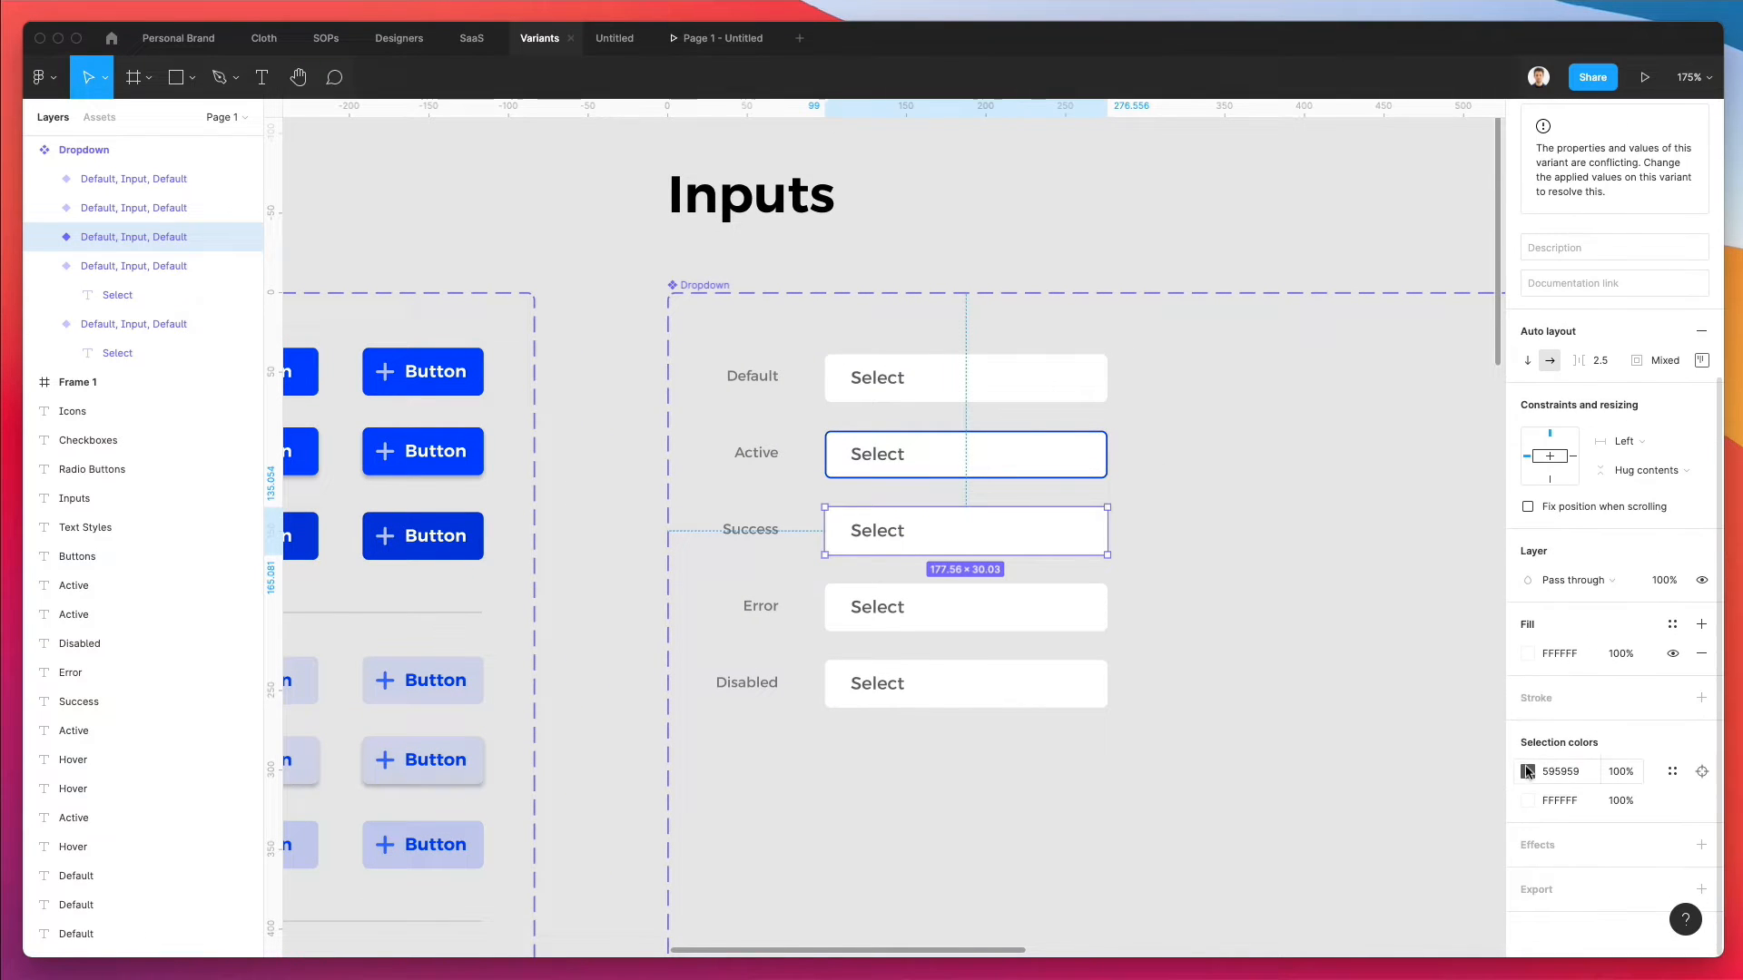
left_click(1527, 772)
left_click(1402, 742)
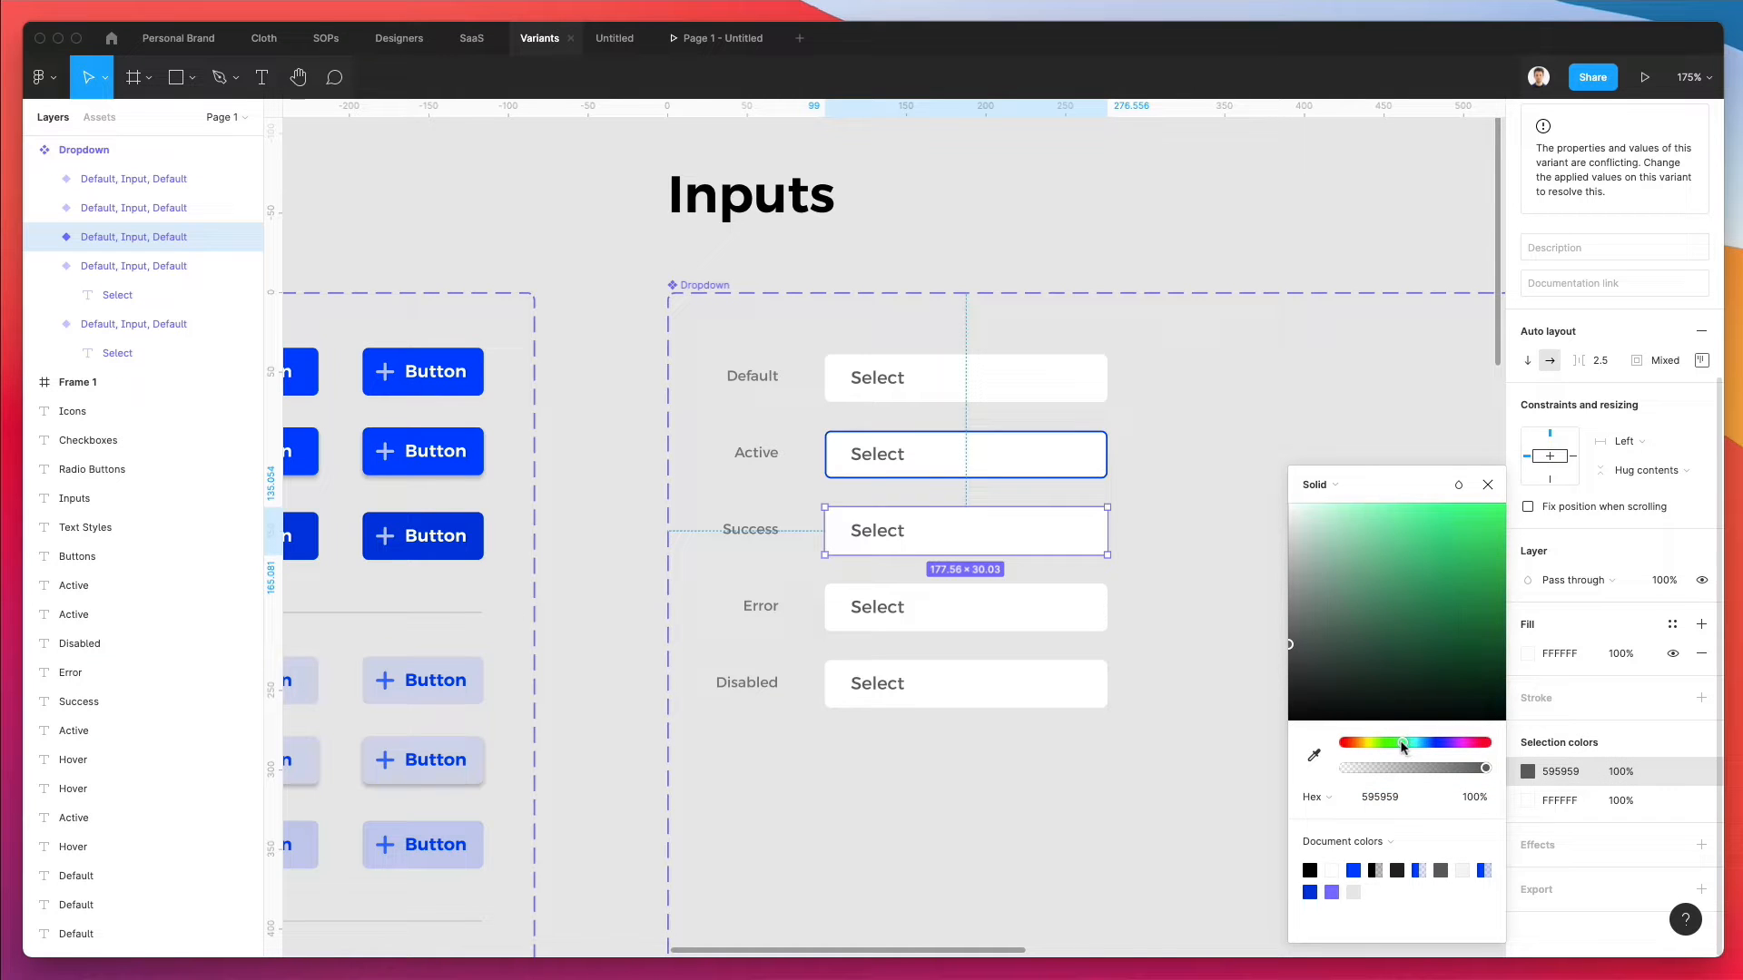
left_click(1425, 524)
key("super+z")
left_click(1211, 511)
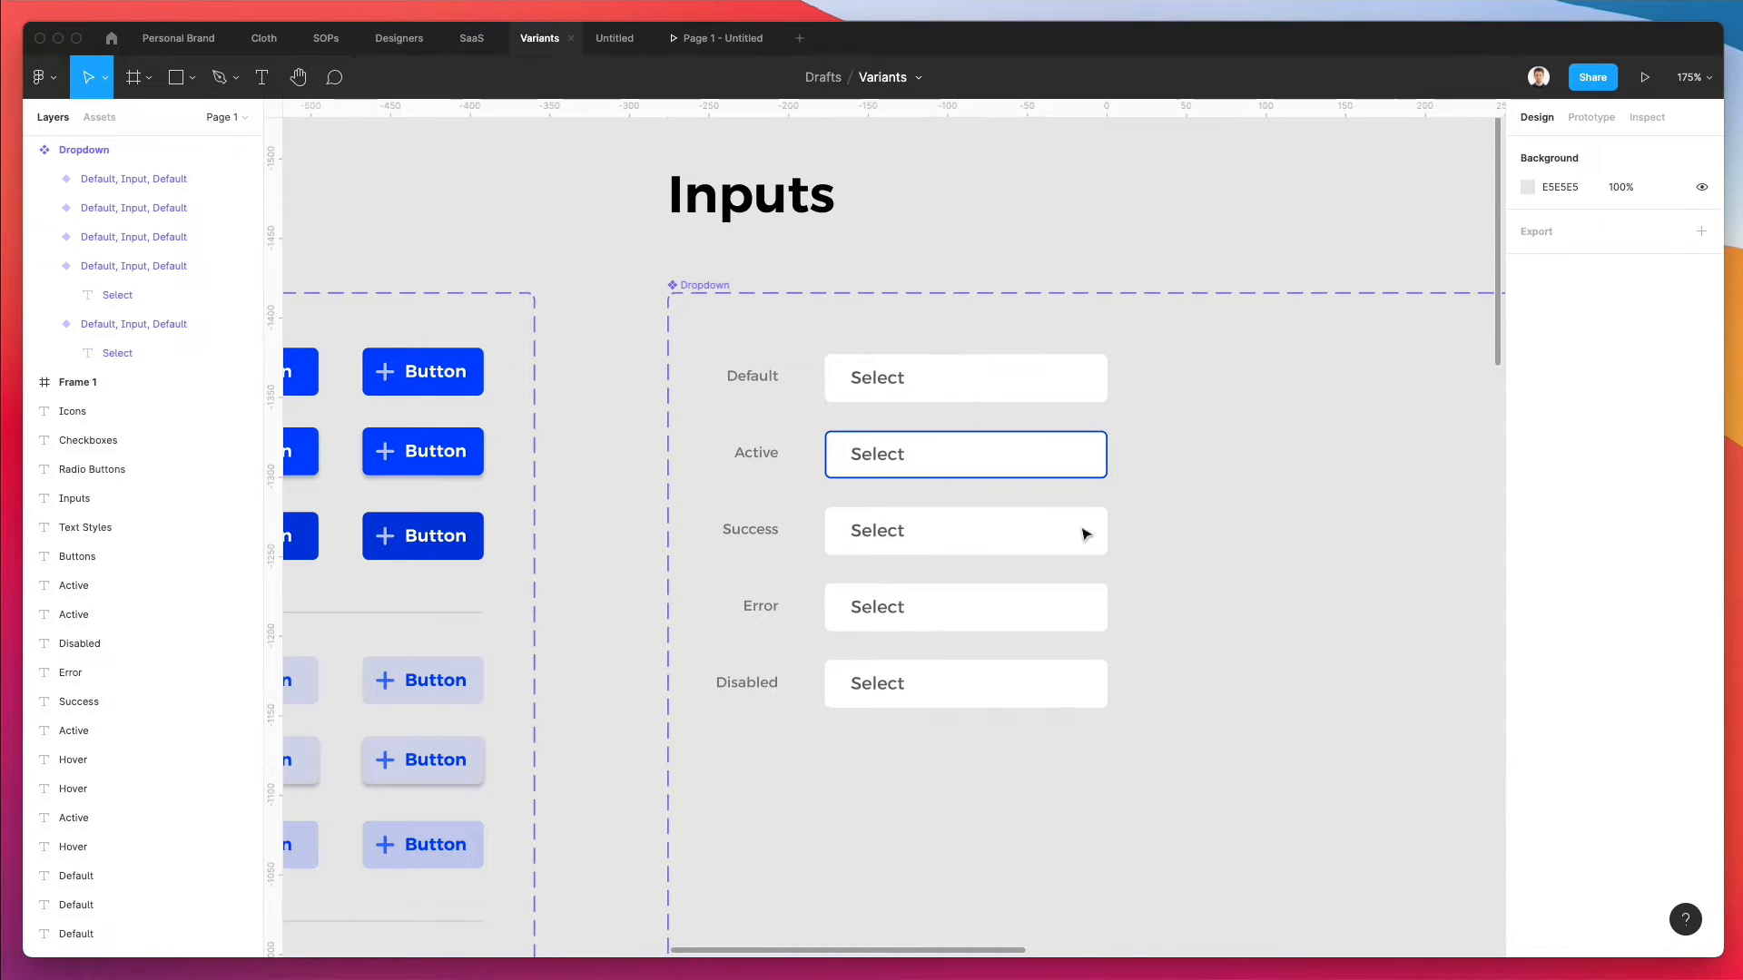
- Add a 1 px inside stroke to the Success dropdown in green 26C753
left_click(1046, 542)
scroll(1598, 590, "down", 5)
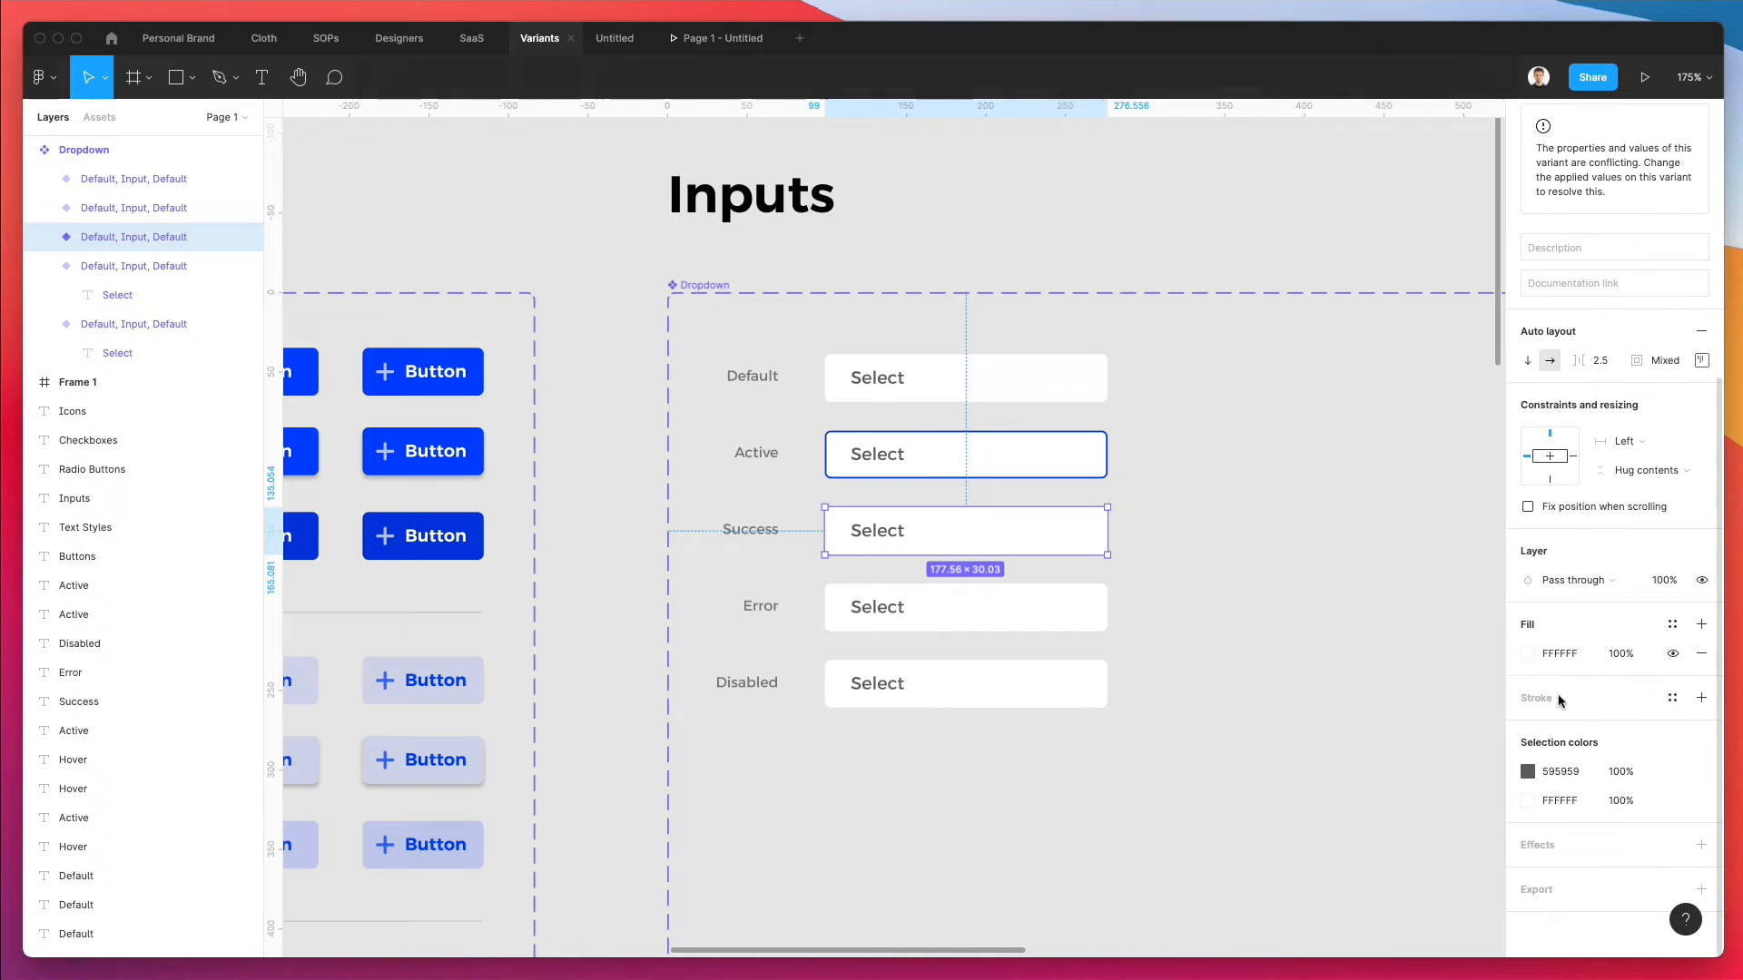
left_click(1701, 698)
left_click(1527, 727)
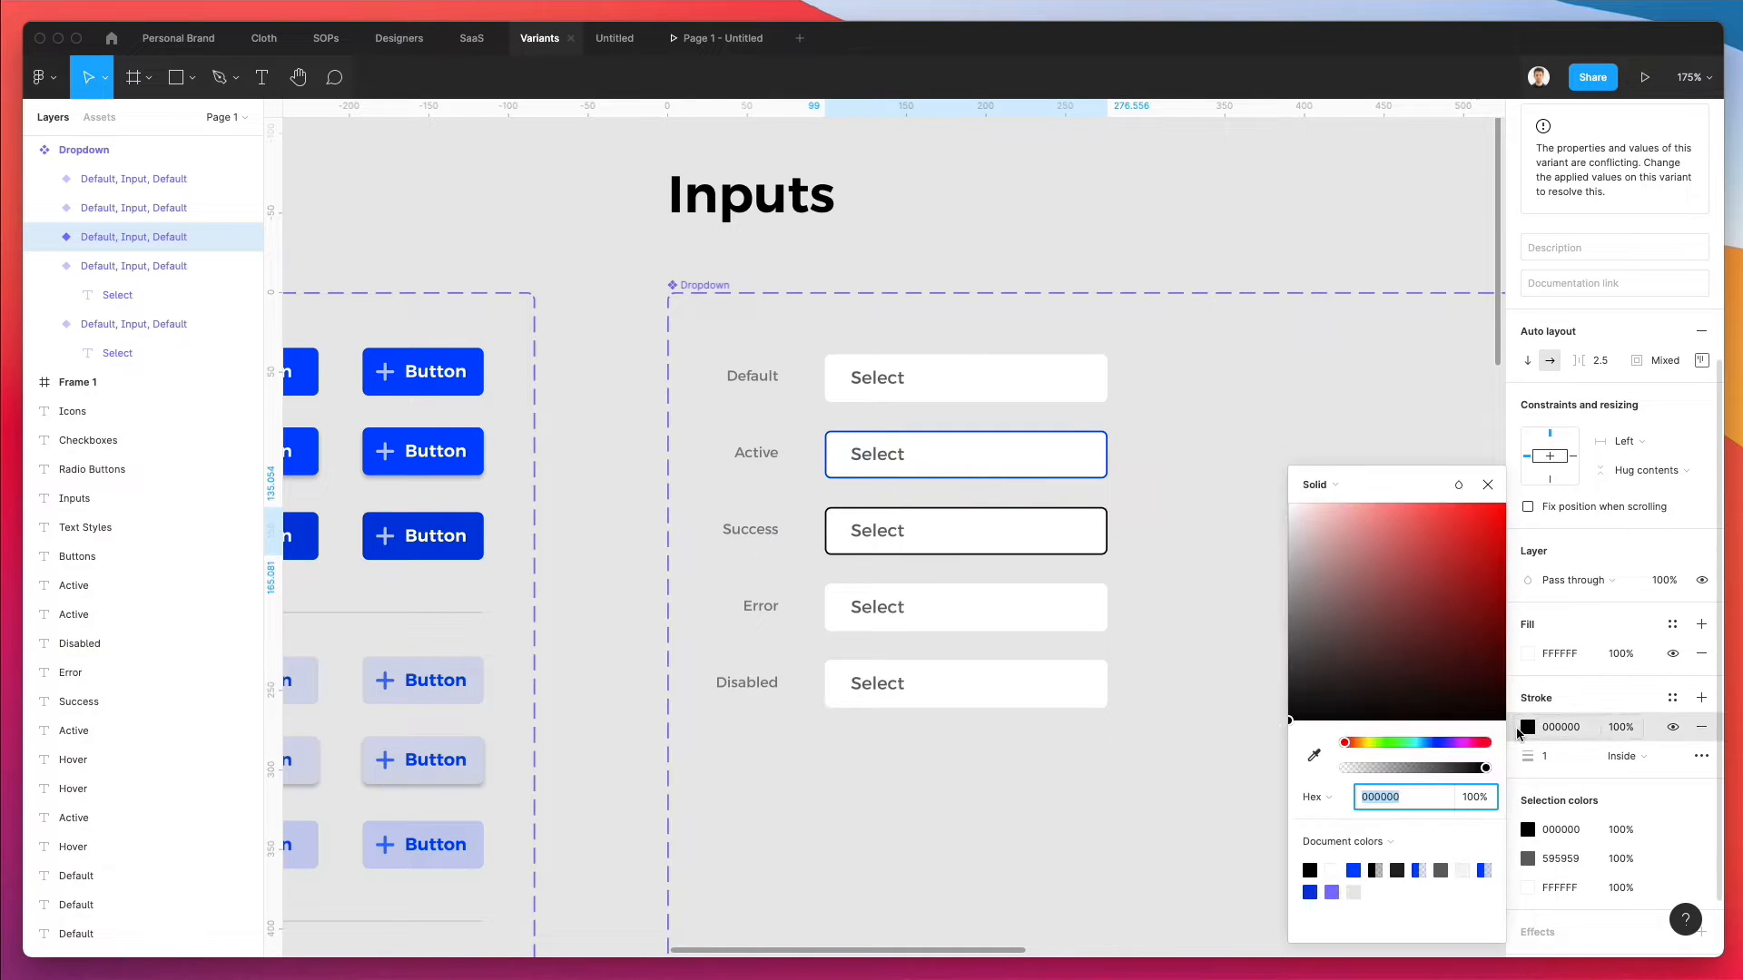
left_click(1408, 743)
mouse_move(1445, 580)
left_mouse_down()
mouse_move(1463, 557)
mouse_move(1520, 553)
mouse_move(1473, 552)
left_mouse_up()
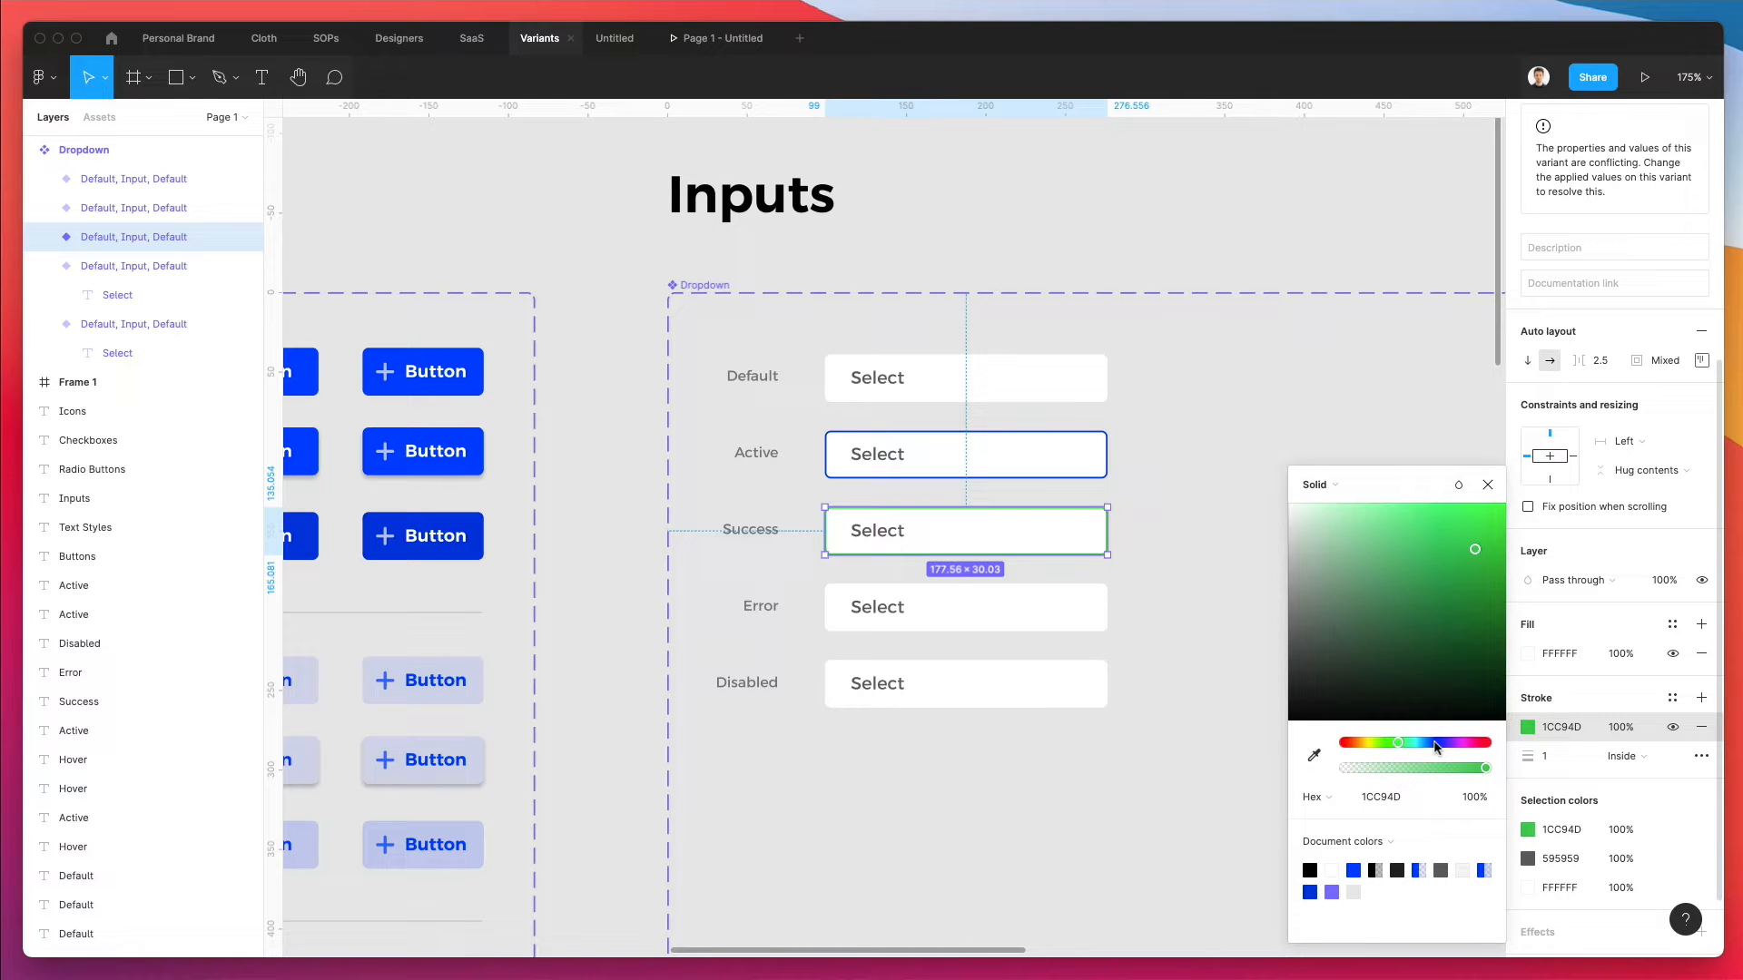
left_click_drag(1475, 554, 1460, 565)
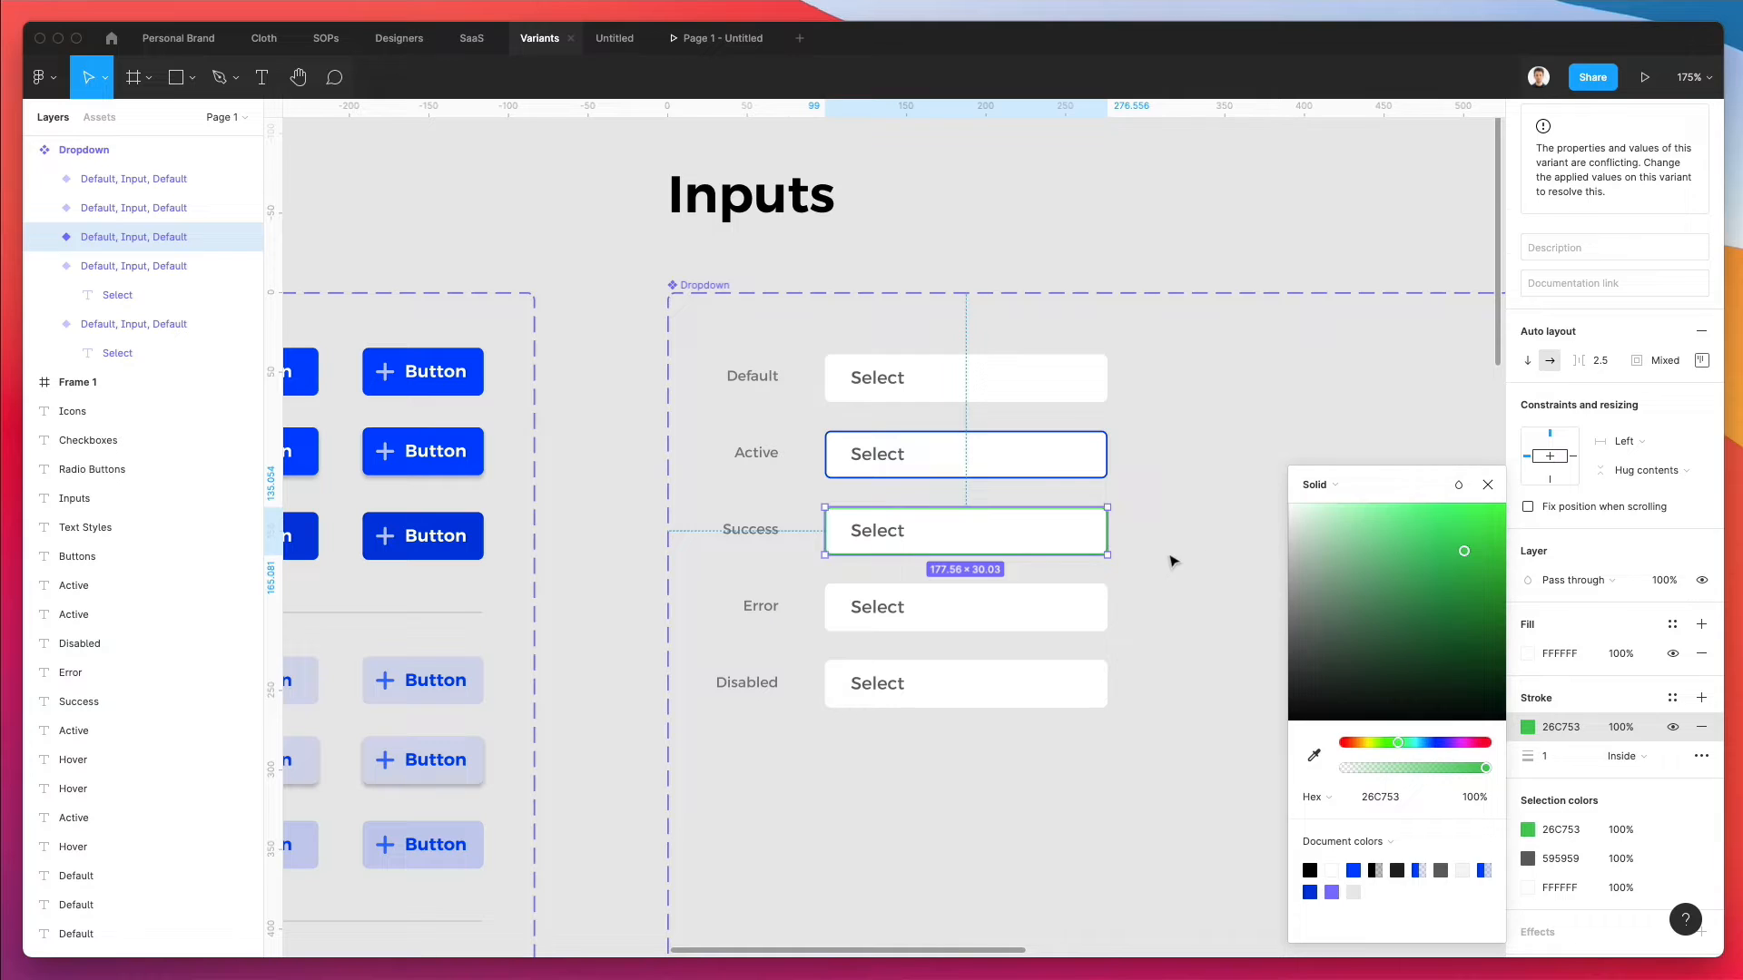
left_click(1171, 561)
- Add a 1 px inside stroke to the Error dropdown in red DA5252, without a drop shadow
left_click(1008, 604)
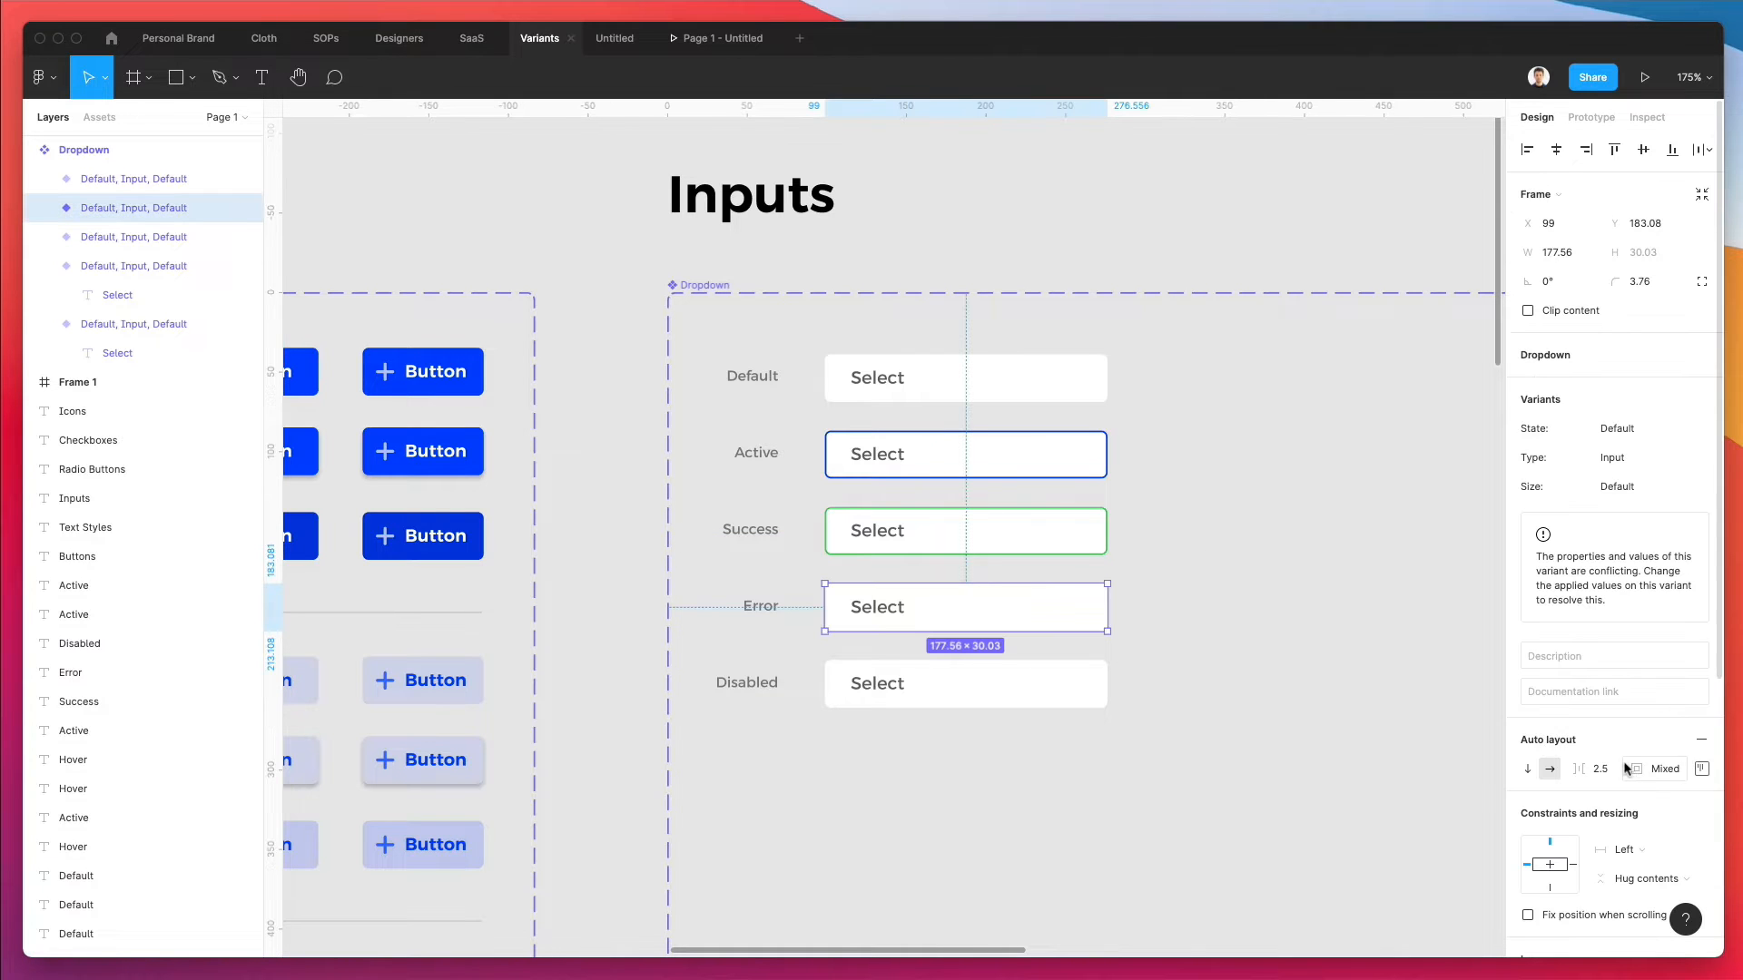
scroll(1543, 689, "down", 5)
scroll(1556, 812, "down", 3)
left_click(1544, 846)
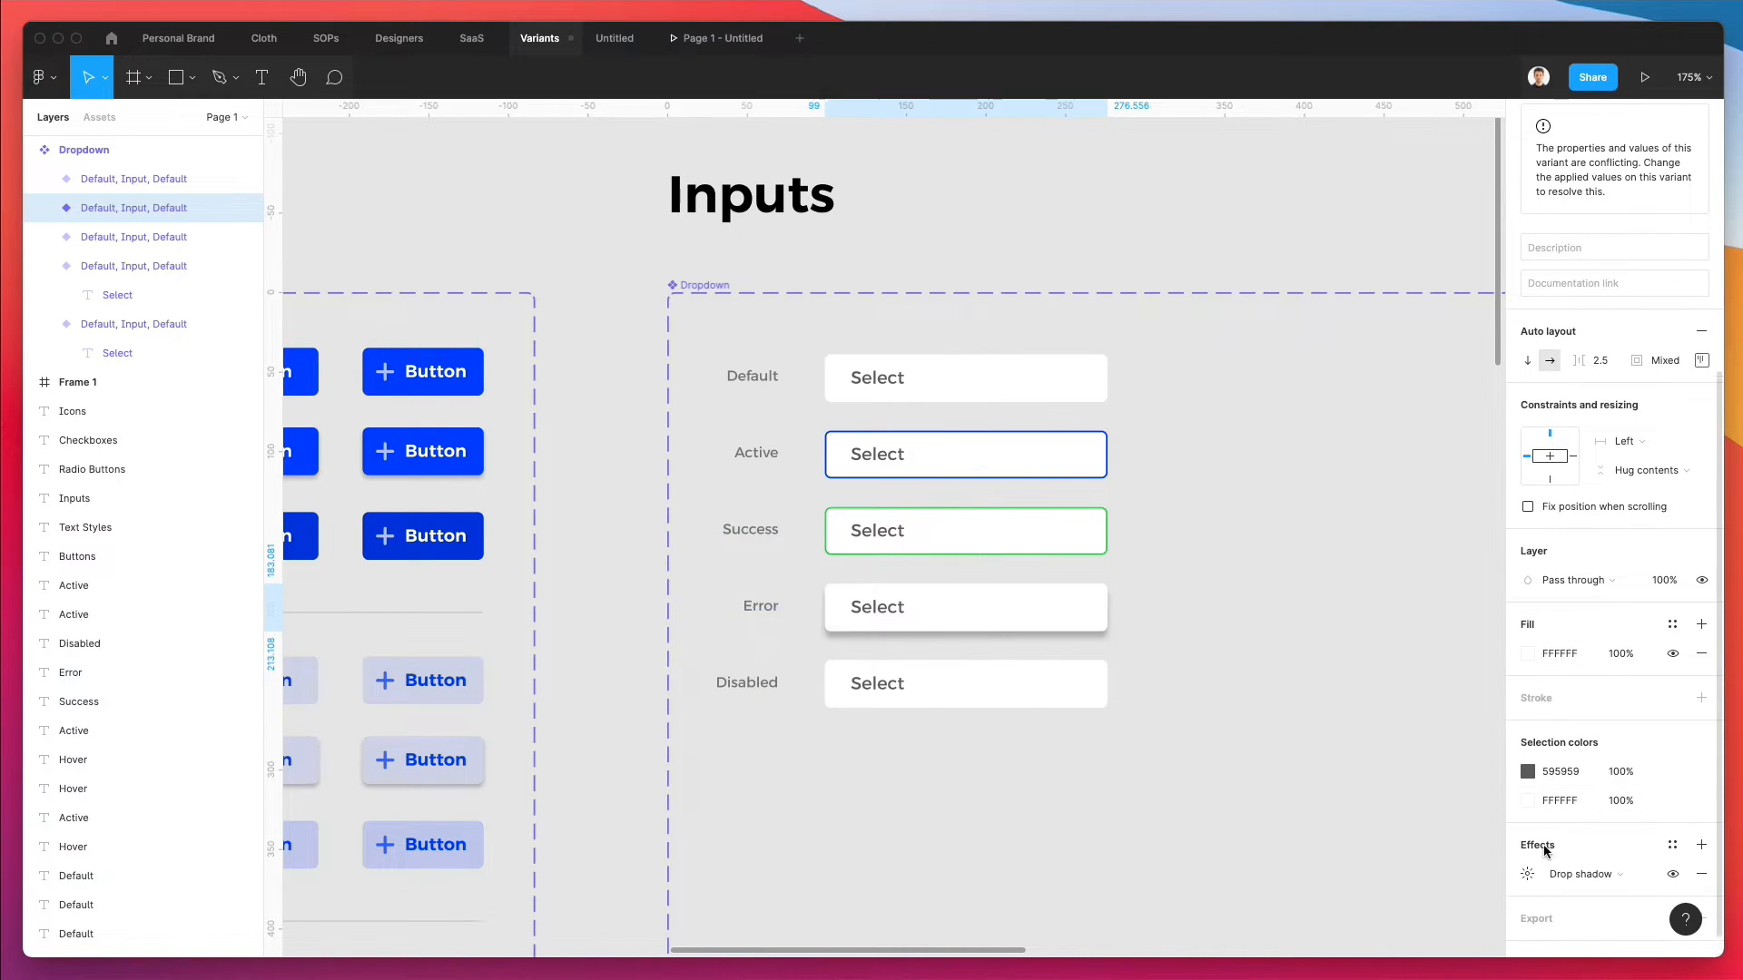
left_click(1702, 873)
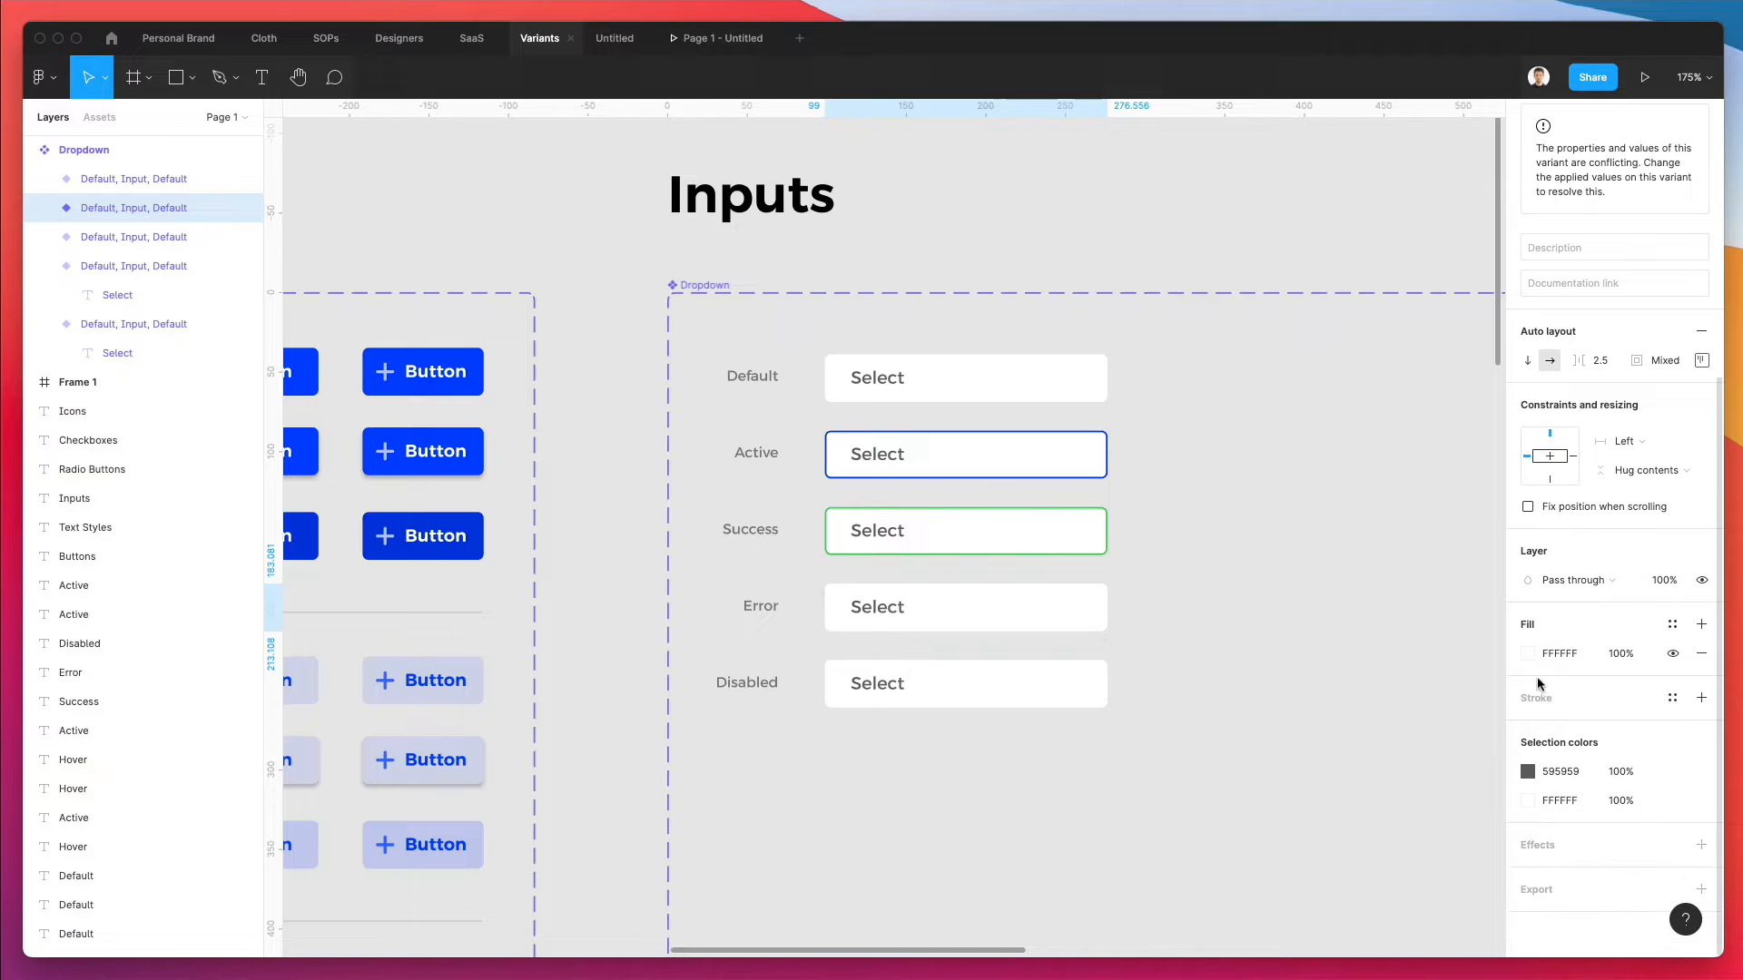
left_click(1548, 697)
left_click(1528, 727)
left_click_drag(1401, 579, 1425, 545)
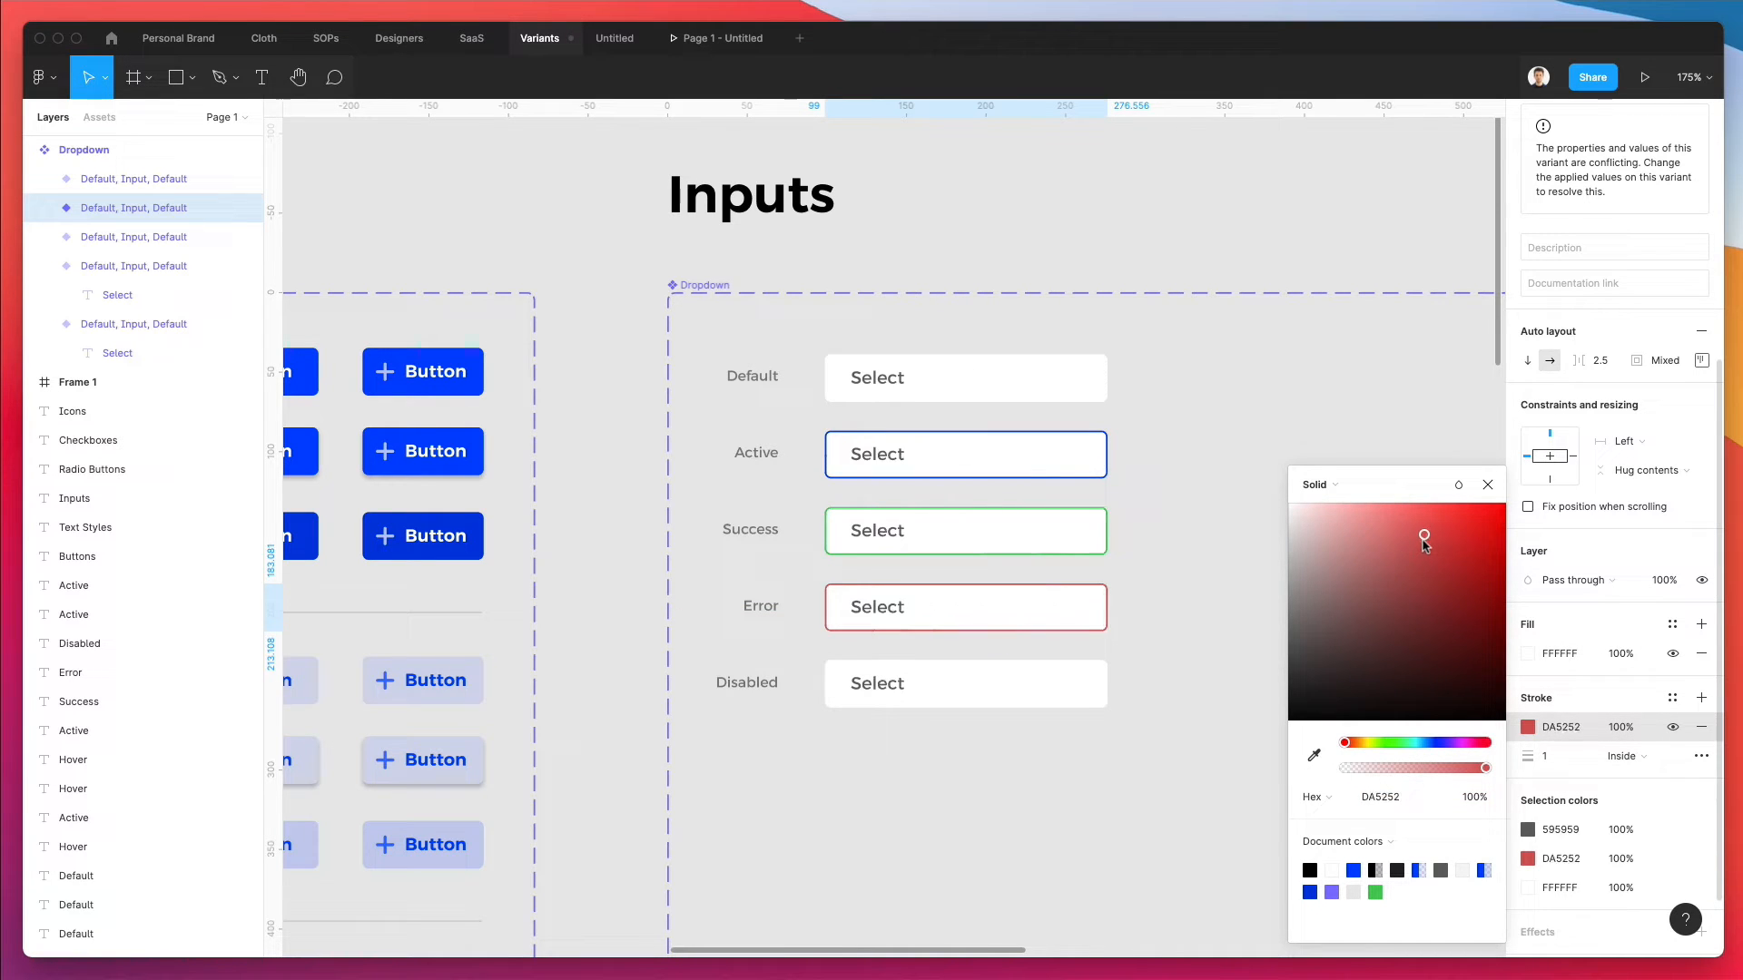
- Set the Select text's fill in the Disabled dropdown to light grey B6B6B6
left_click(1077, 661)
double_click(867, 684)
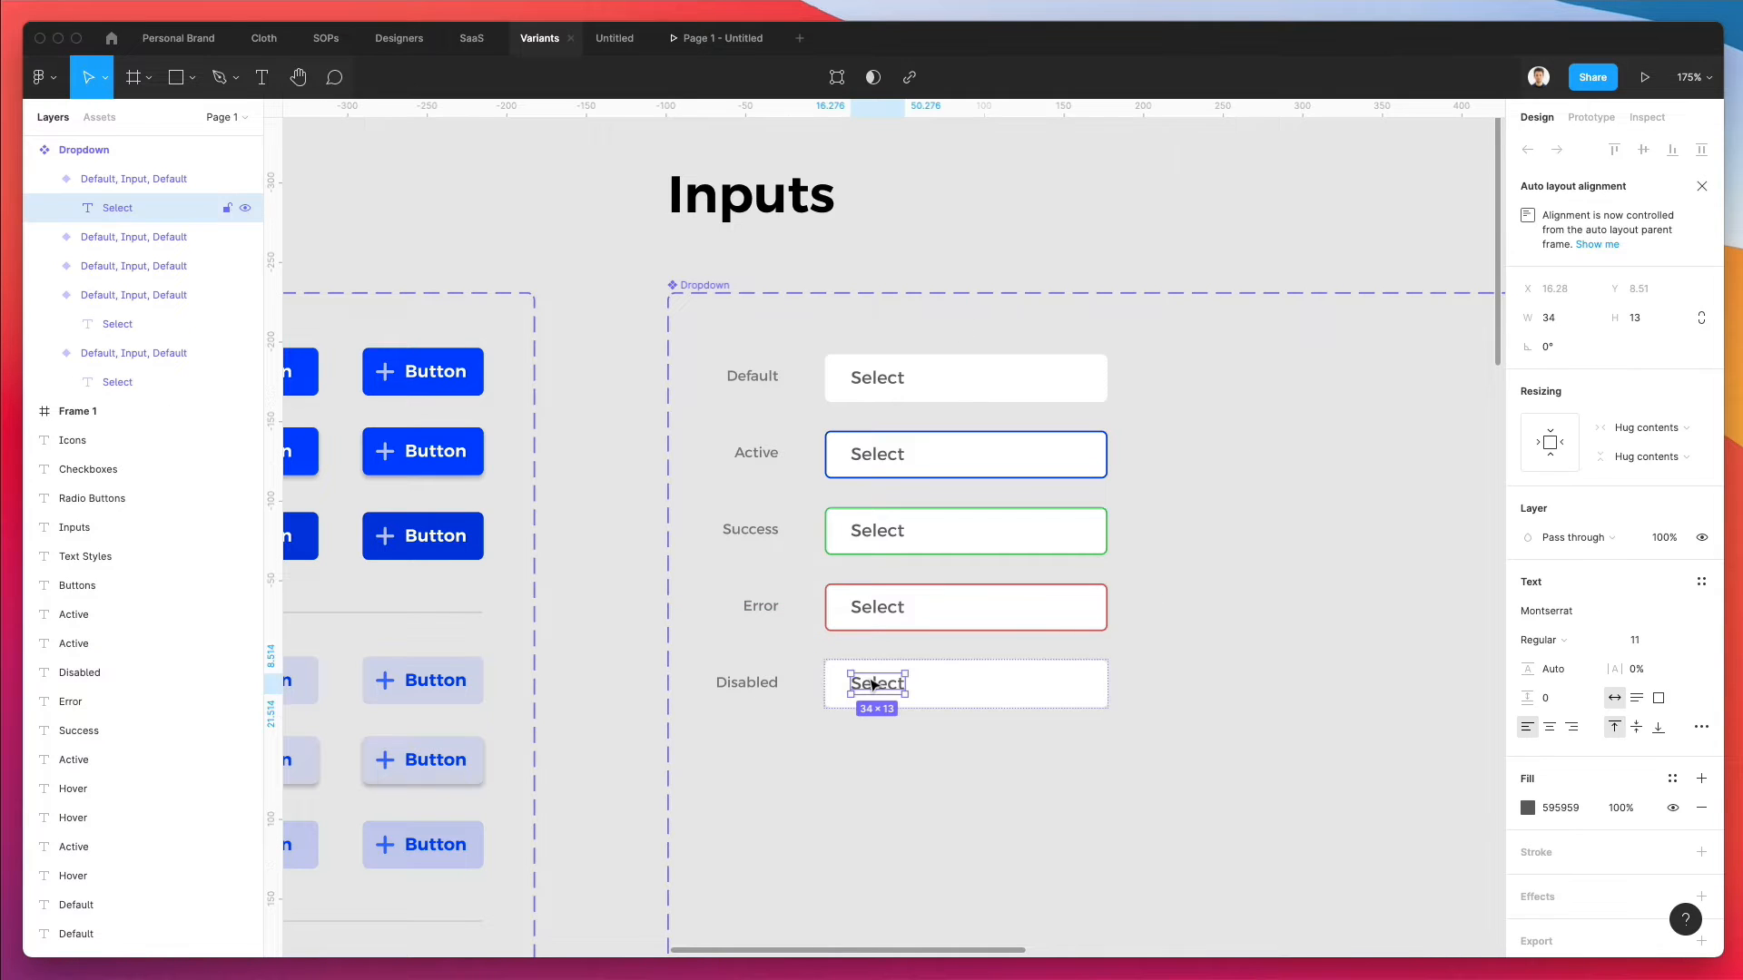
left_click(1528, 808)
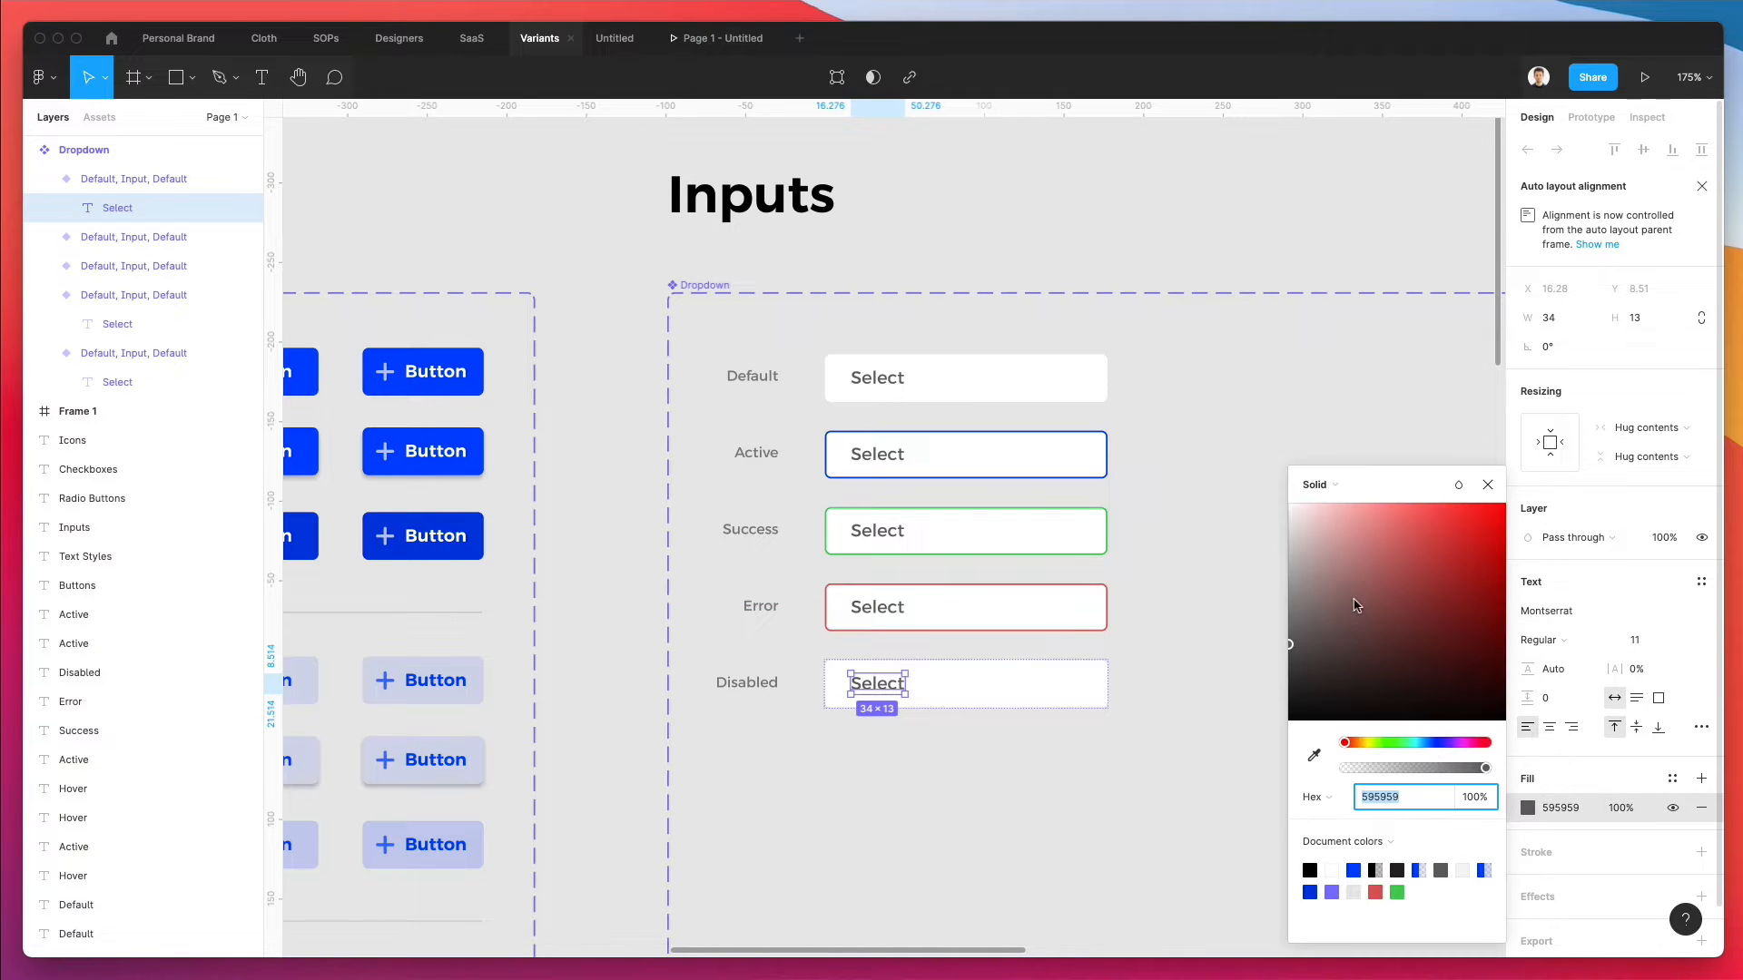
left_click_drag(1354, 601, 1272, 574)
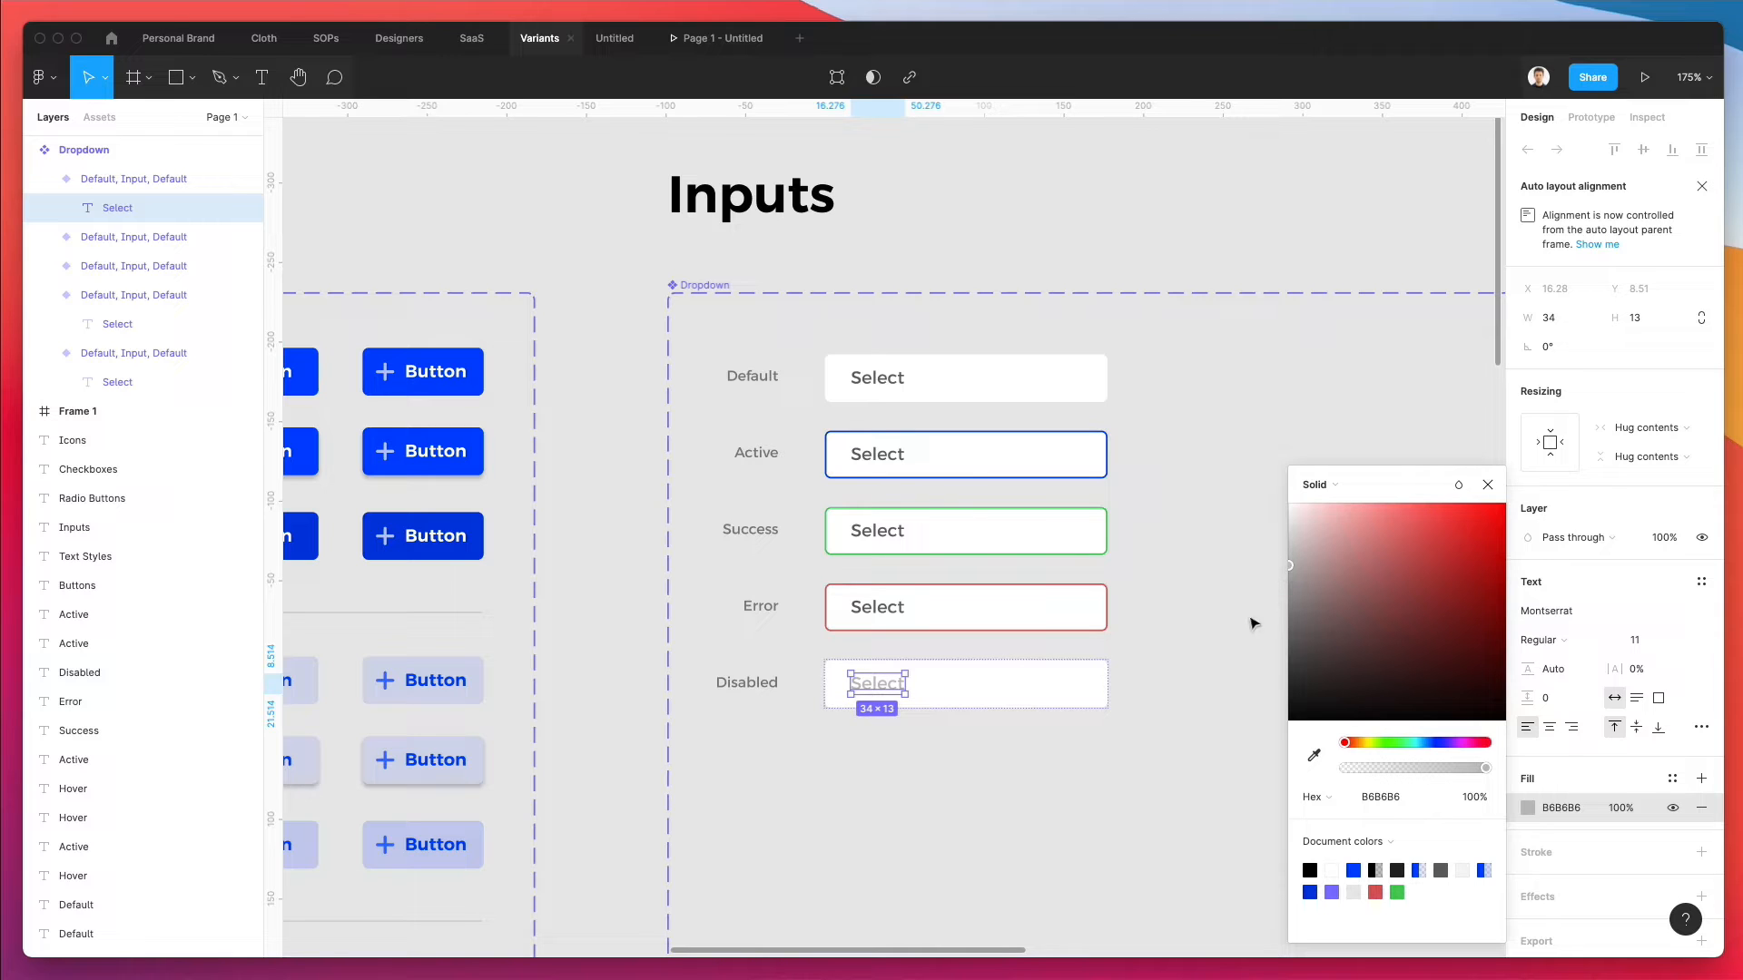
left_click(1221, 661)
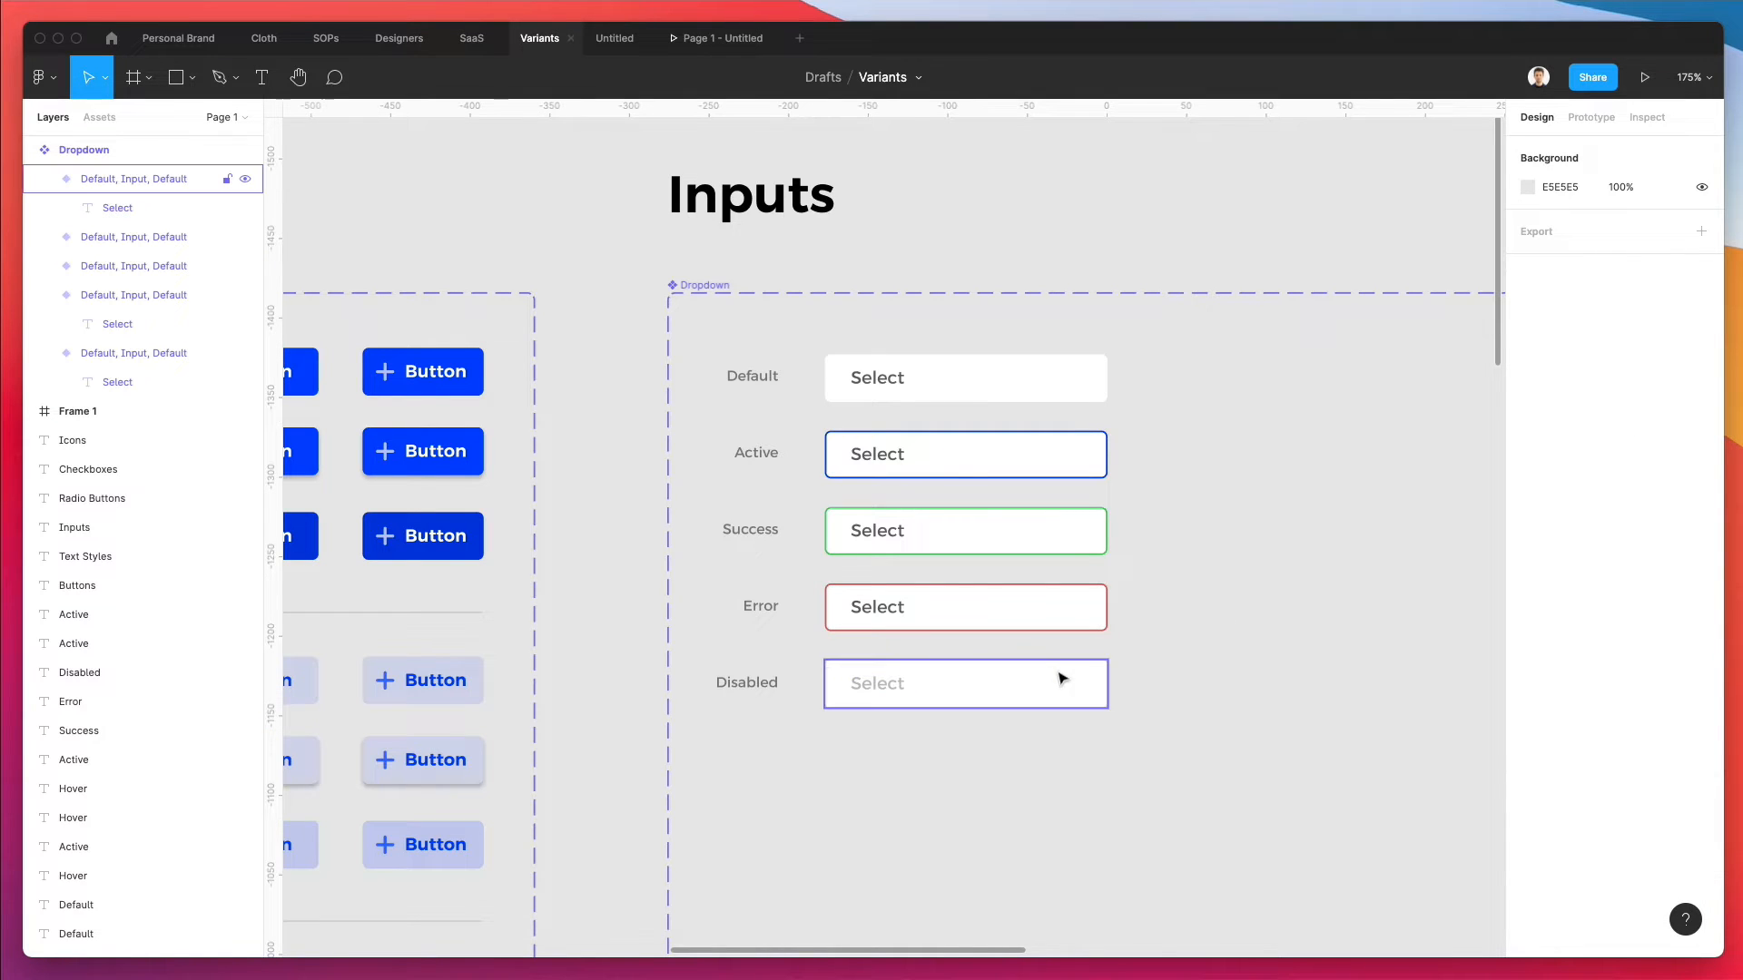
- Set the white fill's opacity on the Disabled dropdown to 70%
left_click(1062, 679)
scroll(1572, 740, "down", 5)
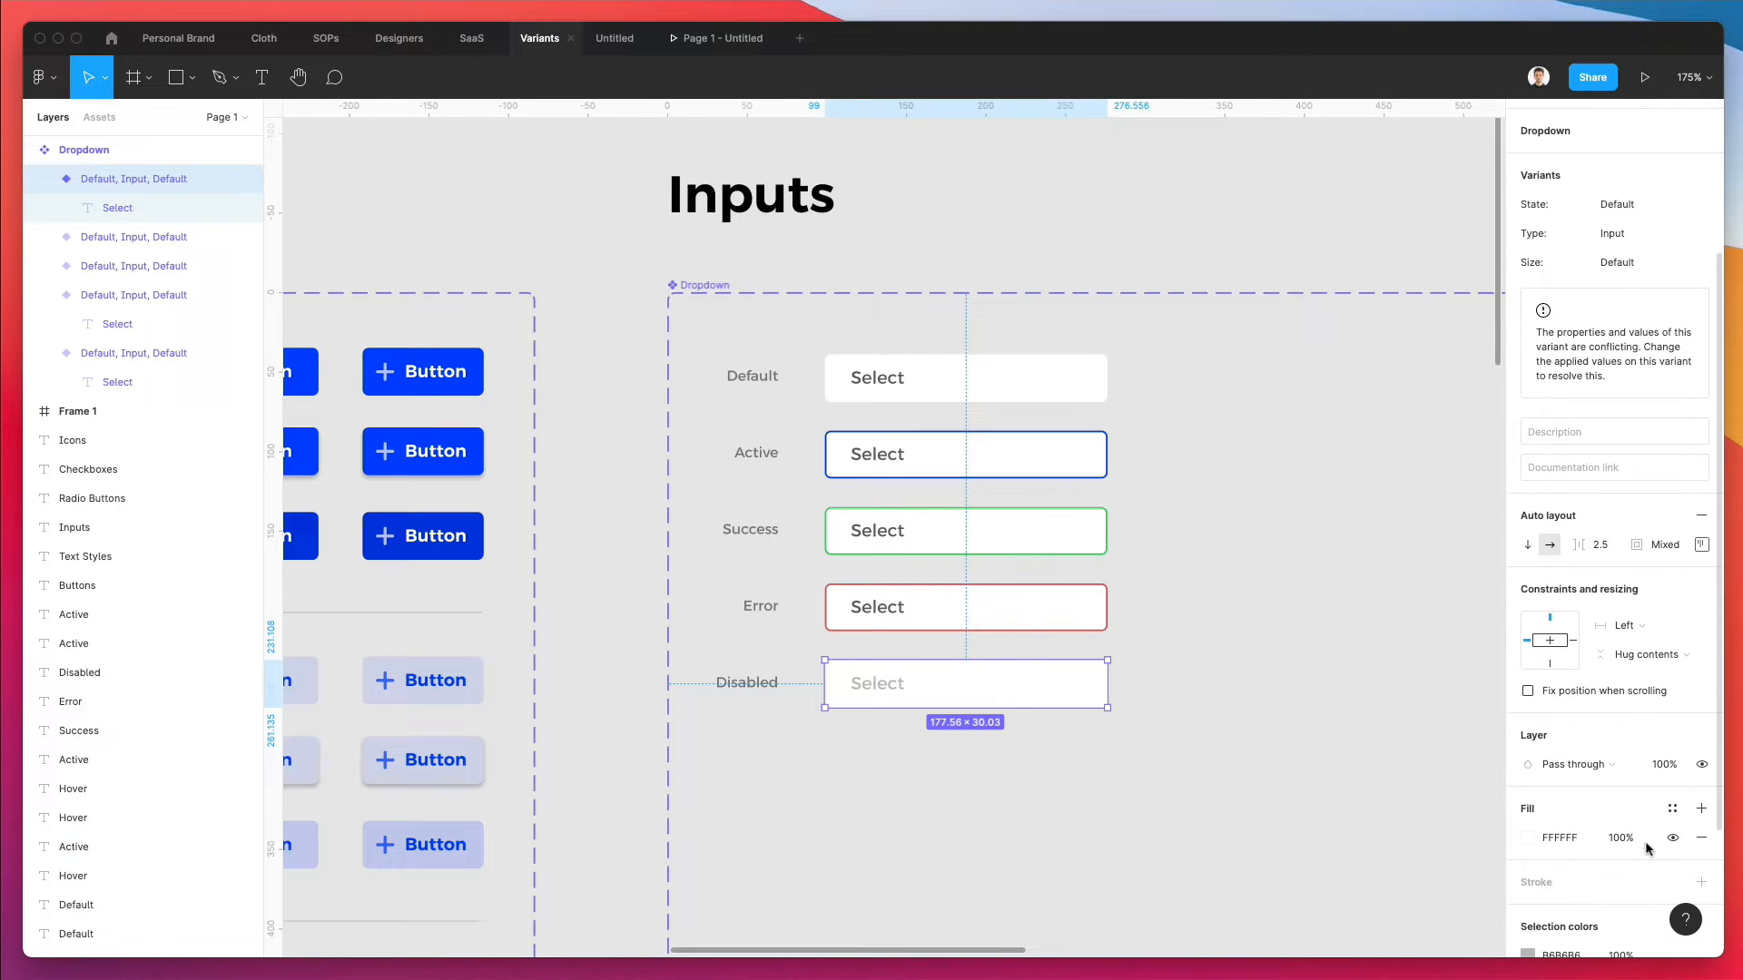
left_click(1612, 837)
type("80")
key("Return")
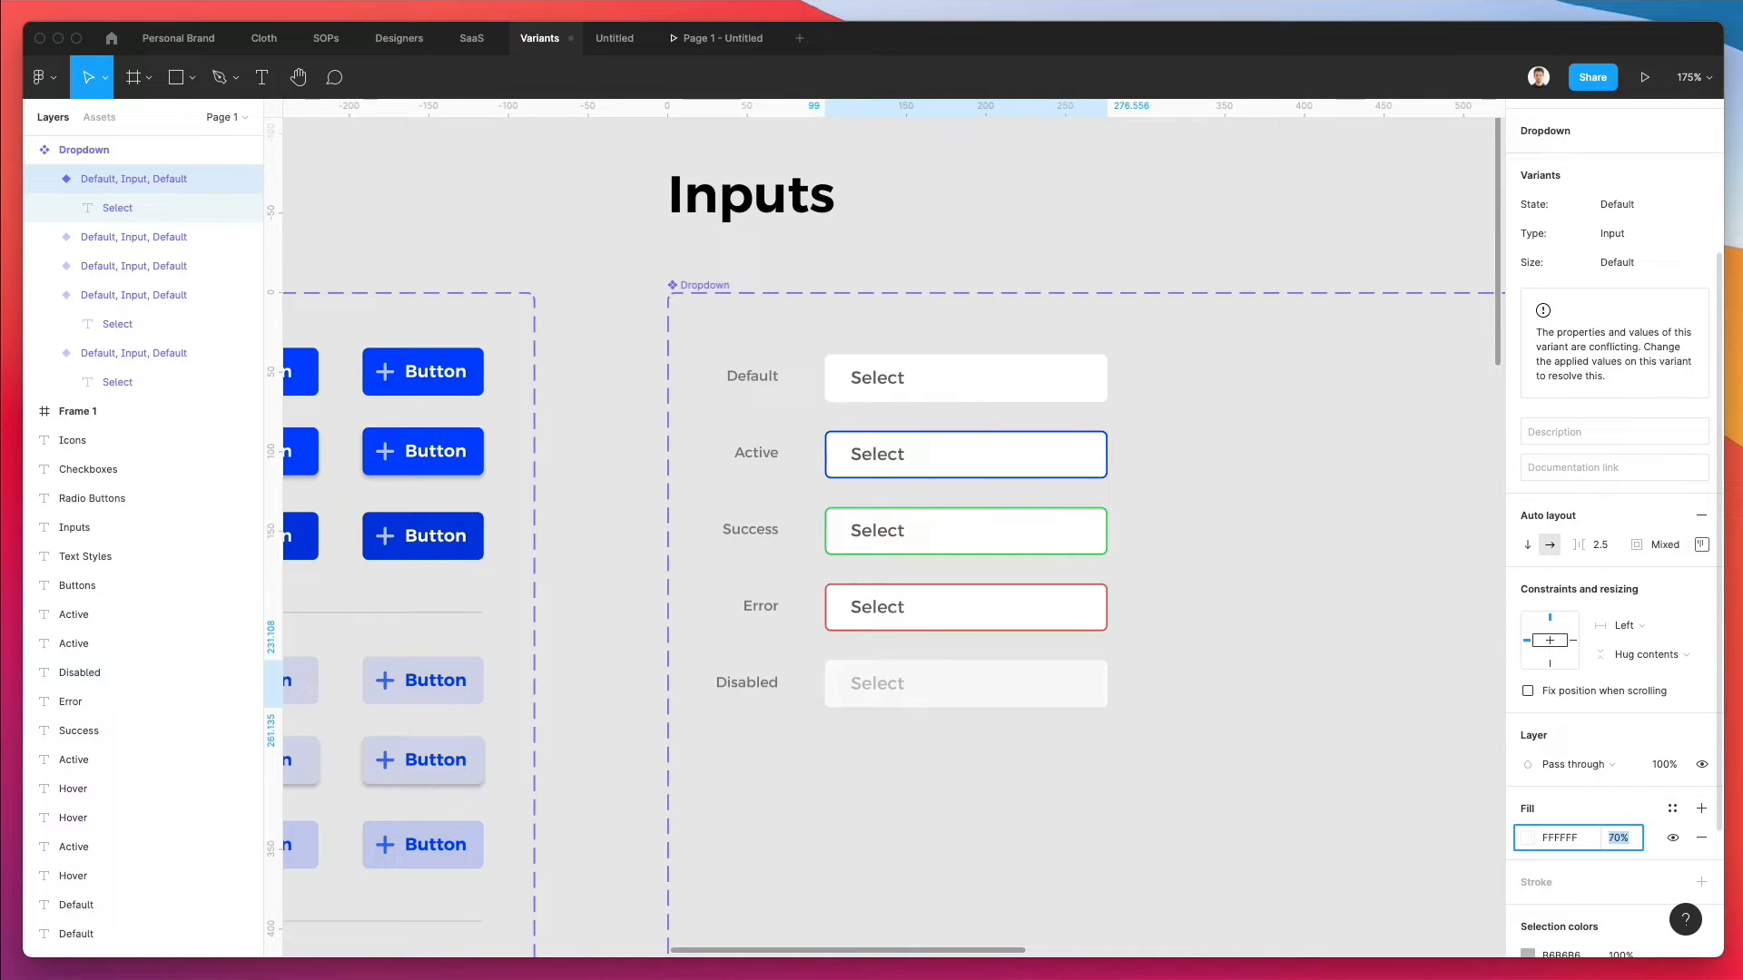
left_click(1257, 600)
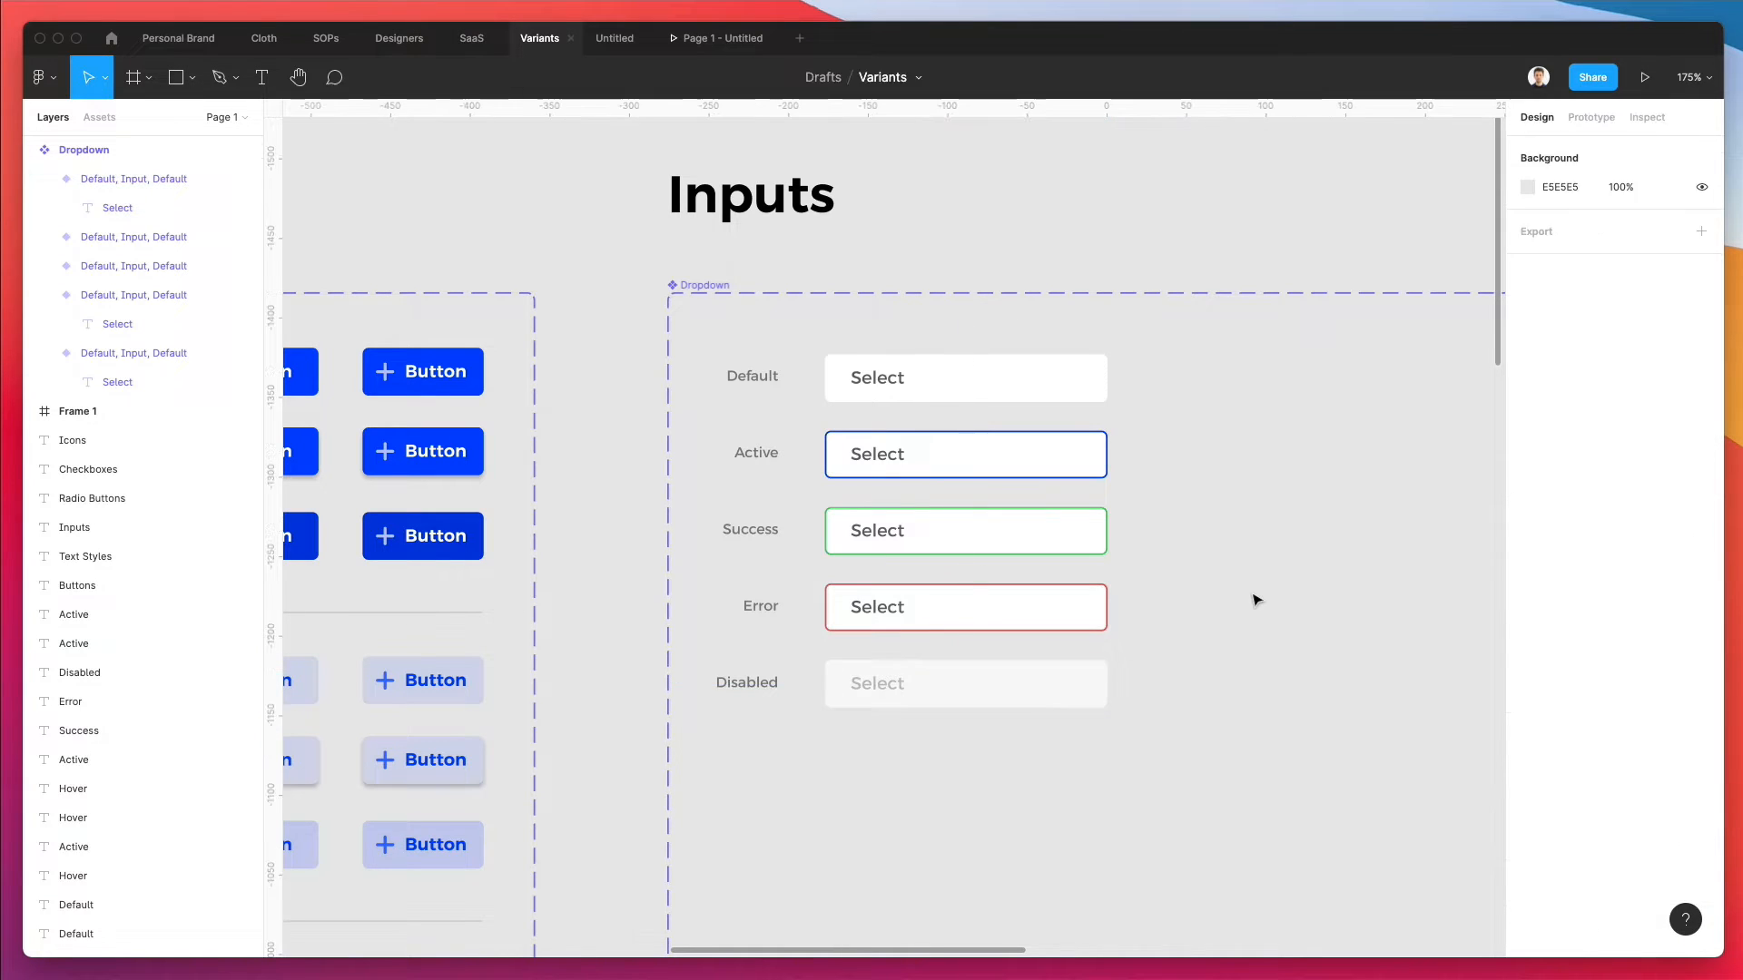
- Move all five dropdowns together with their state labels down about 20 px inside the Dropdown component set
scroll(1256, 600, "down", 2)
scroll(1257, 600, "right", 2)
scroll(1256, 600, "right", 1)
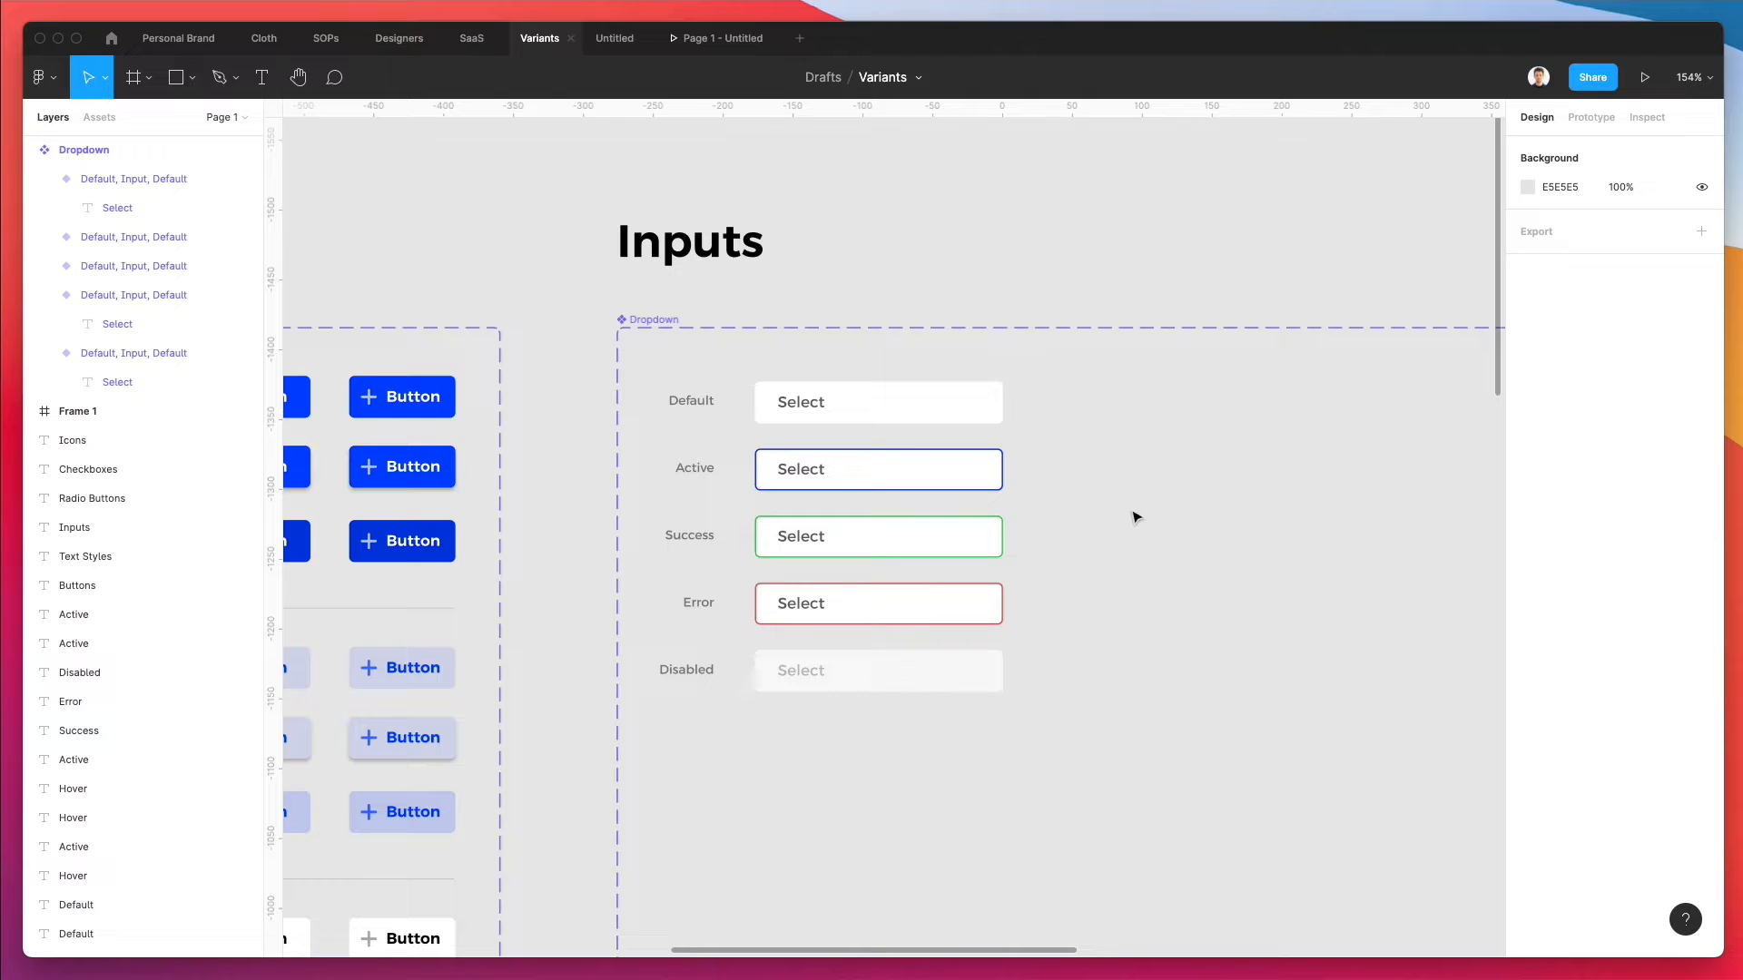
left_click_drag(1053, 698, 679, 389)
key("shift+Down")
key("shift+Down")
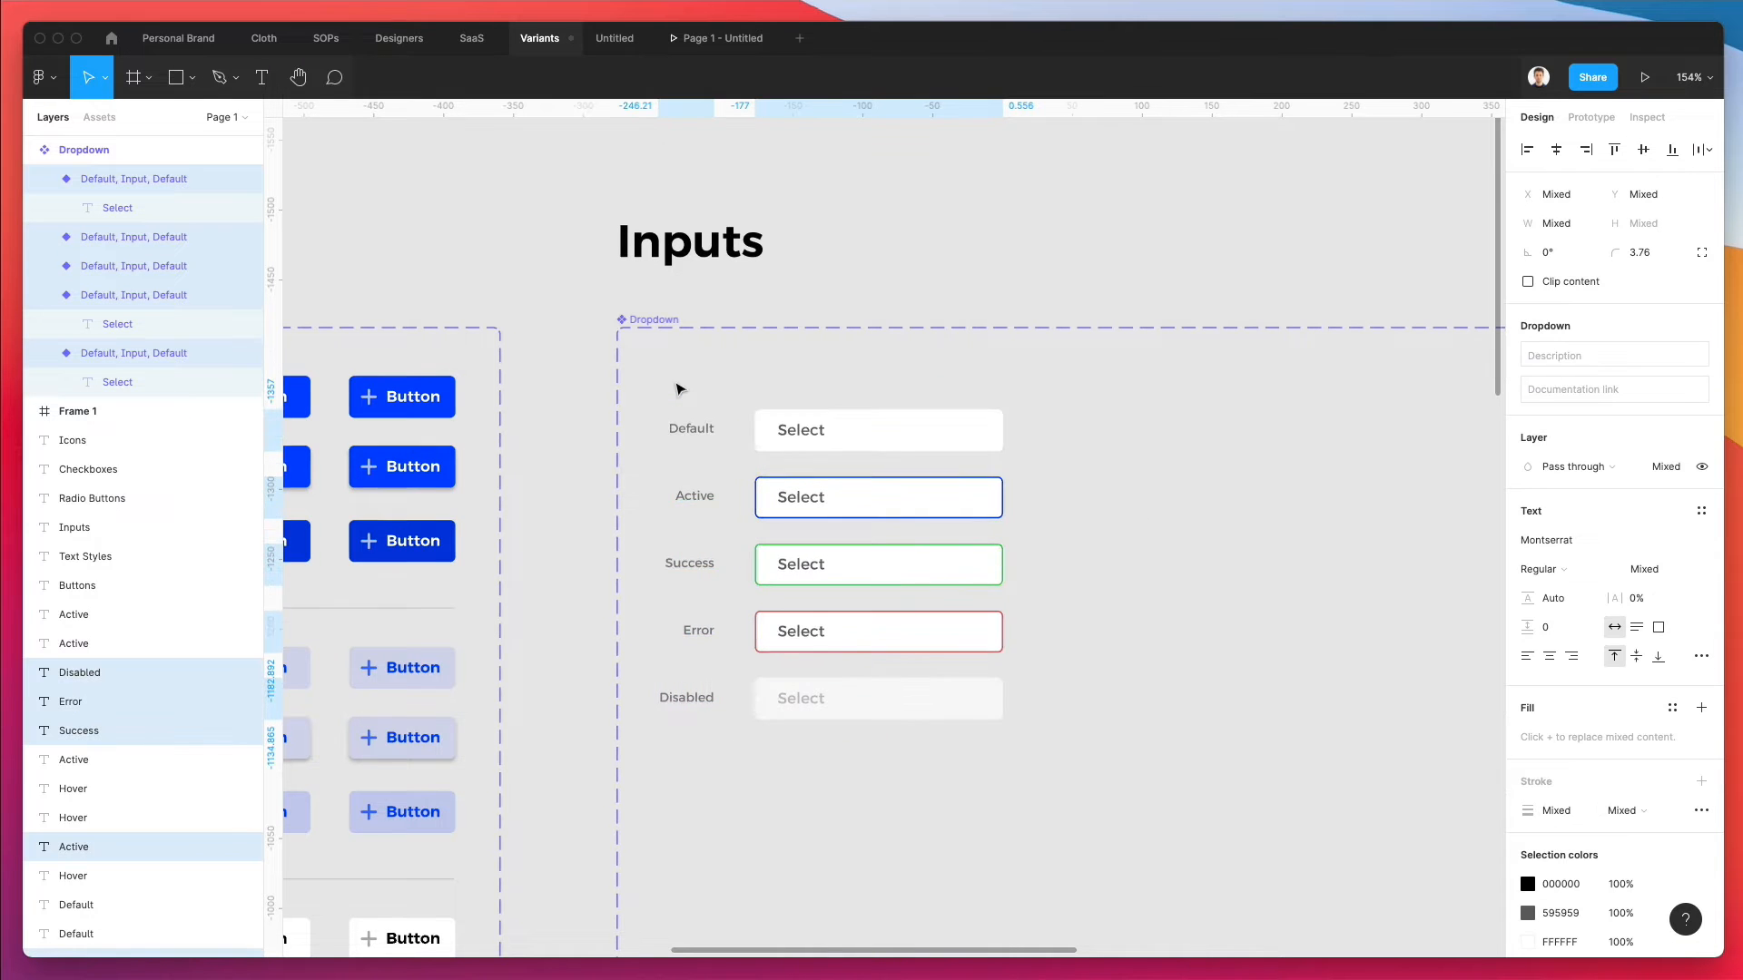
left_click(766, 376)
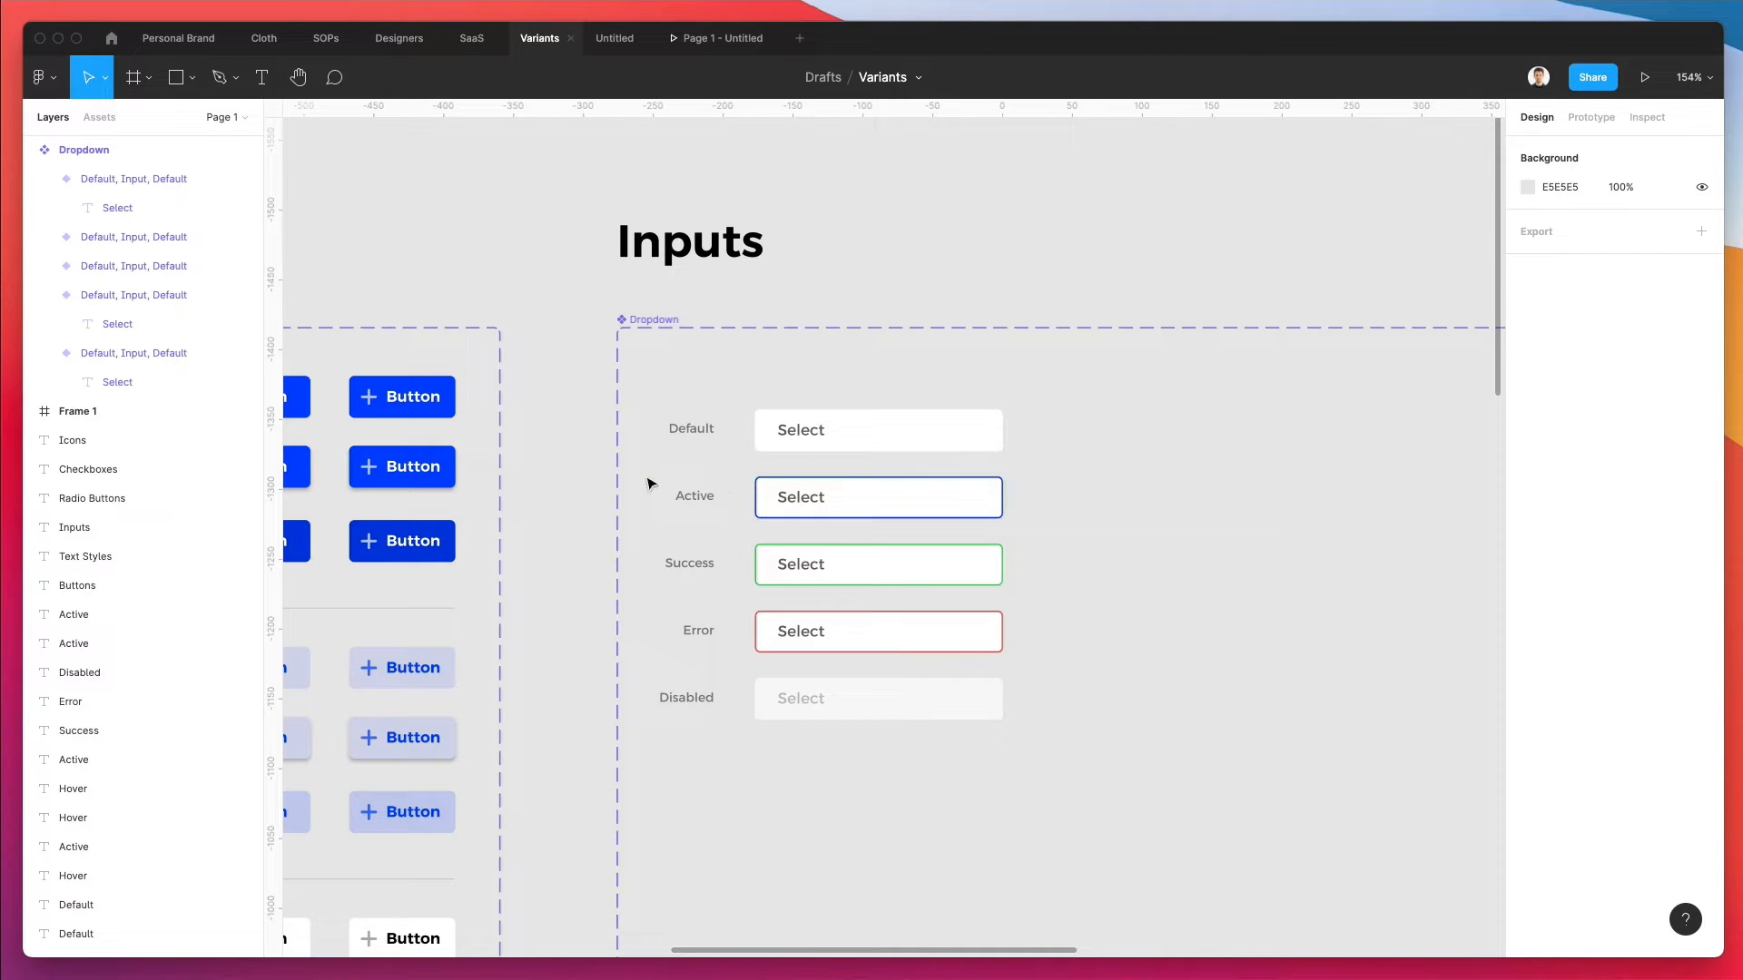
left_click_drag(648, 483, 969, 817)
left_click_drag(825, 560, 821, 627)
left_click(1007, 562)
key("super+z")
key("super+z")
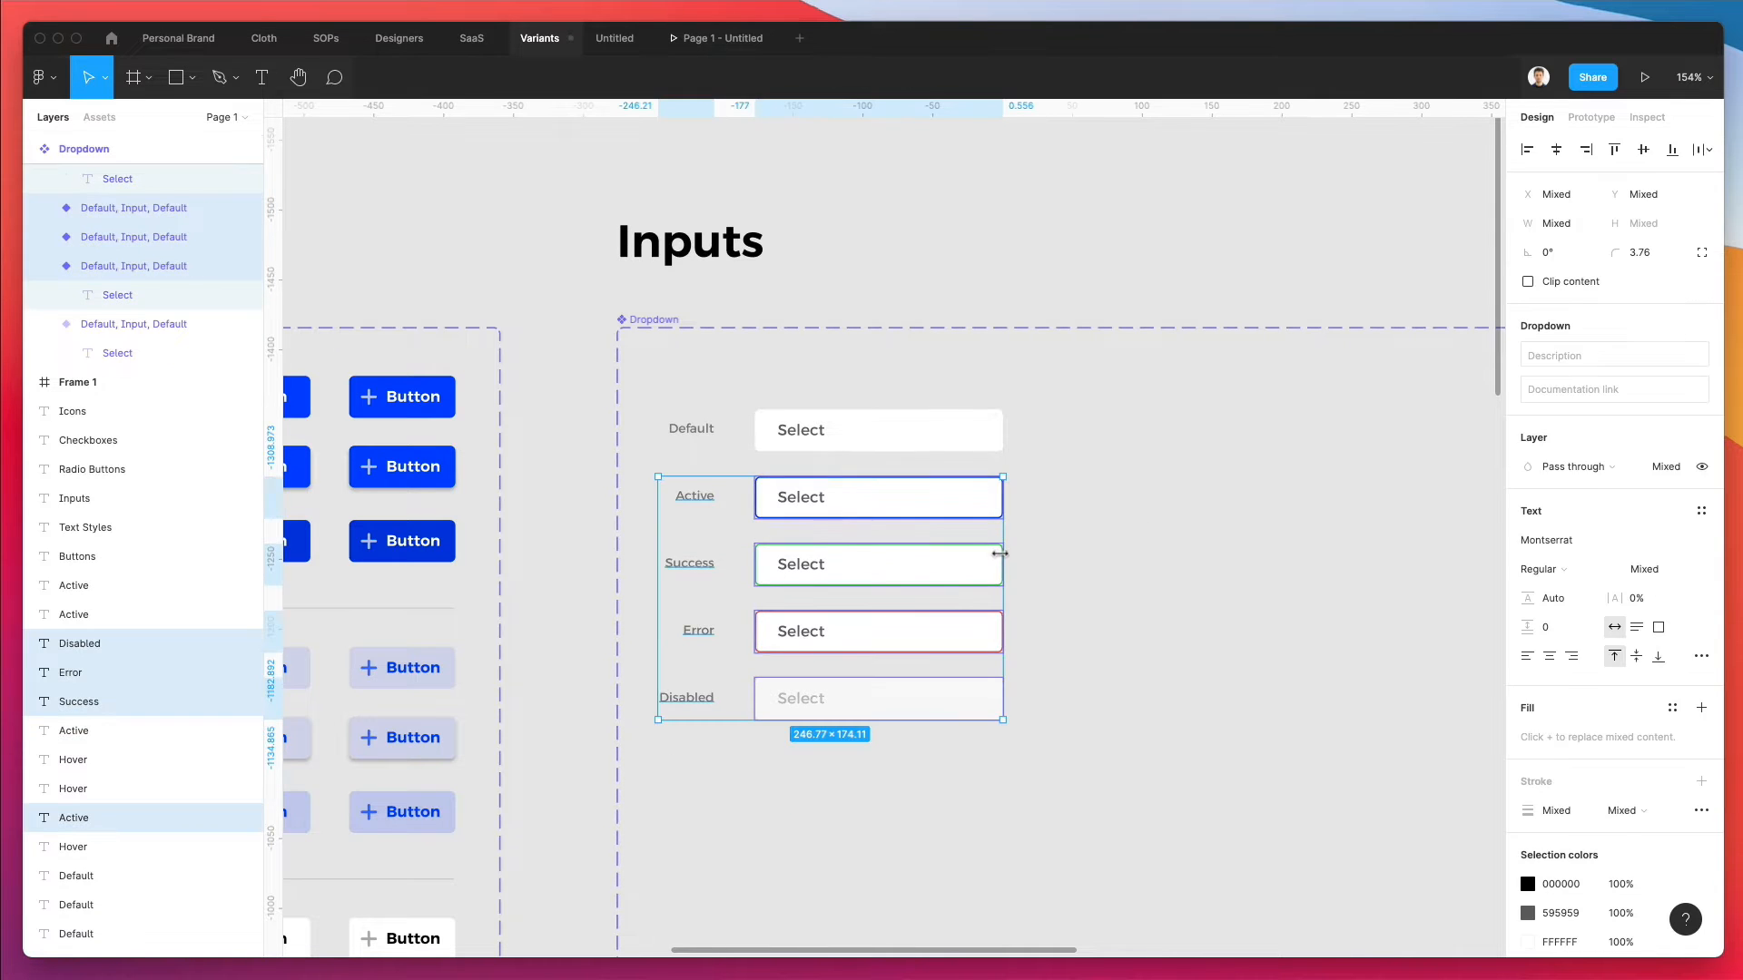
- Move the Success, Error and Disabled dropdowns and their labels down to open a gap below the Active row
left_click(1071, 564)
left_click_drag(1081, 557, 655, 790)
left_click_drag(879, 642, 870, 719)
left_click(822, 584)
left_click_drag(704, 581, 907, 640)
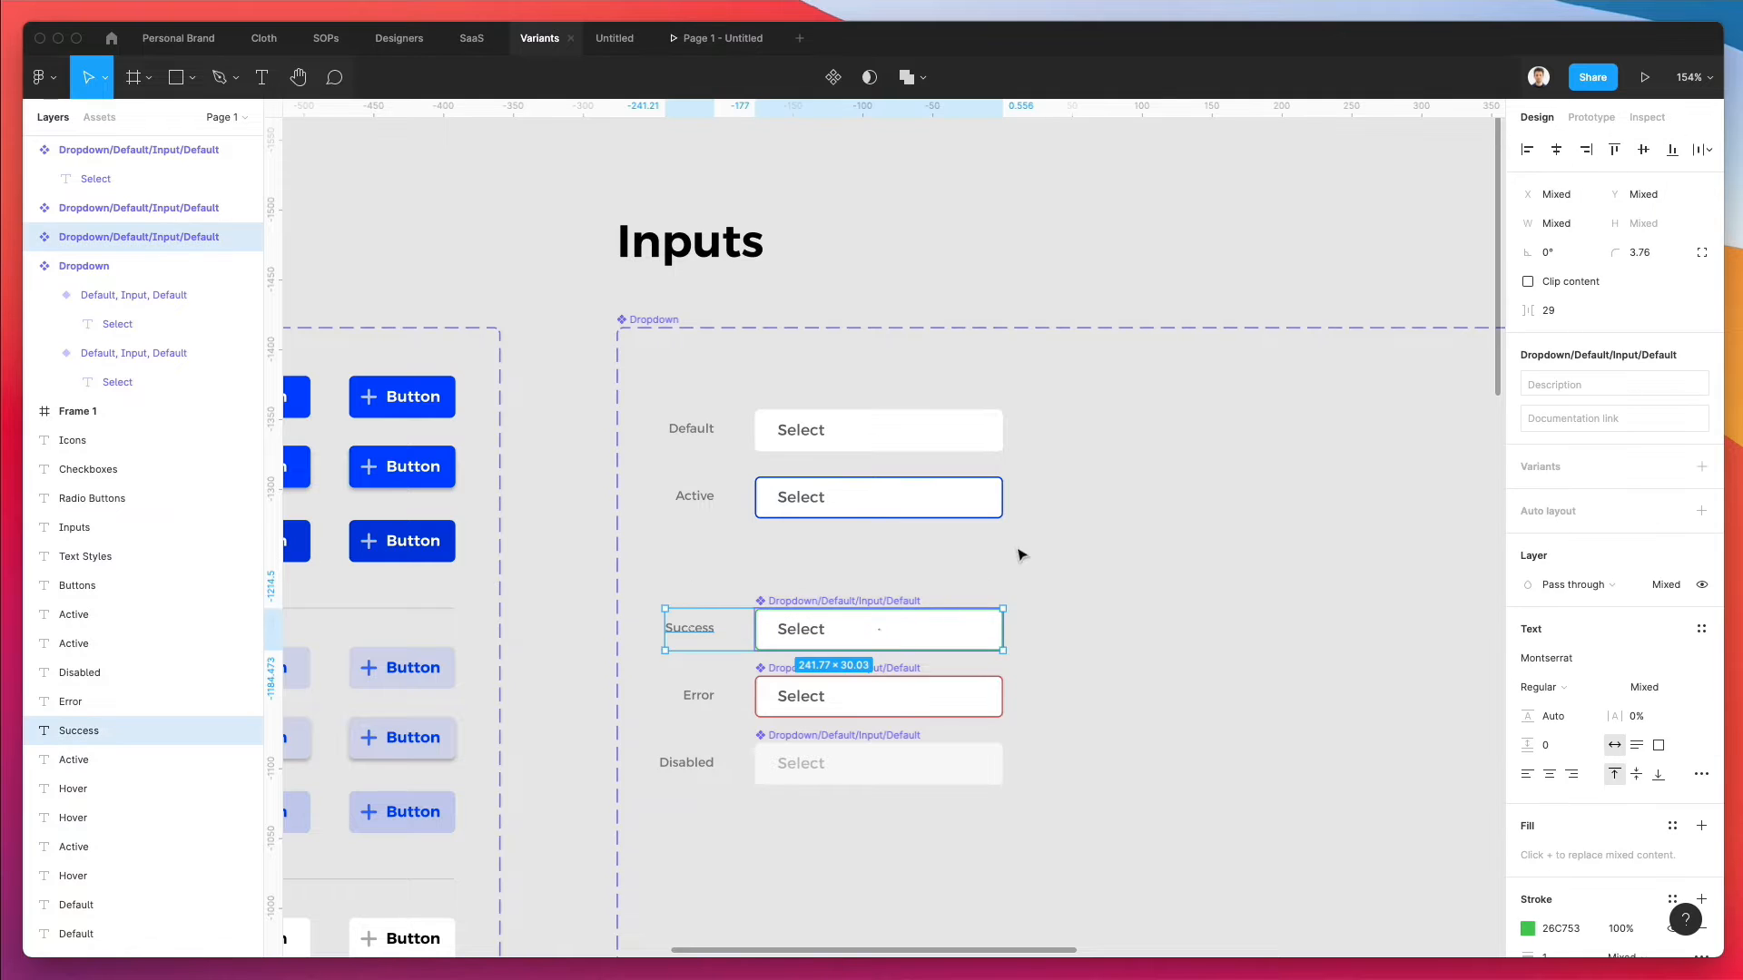
- Duplicate the Active label and dropdown into the gap directly below the original row
left_click_drag(1021, 555, 710, 498)
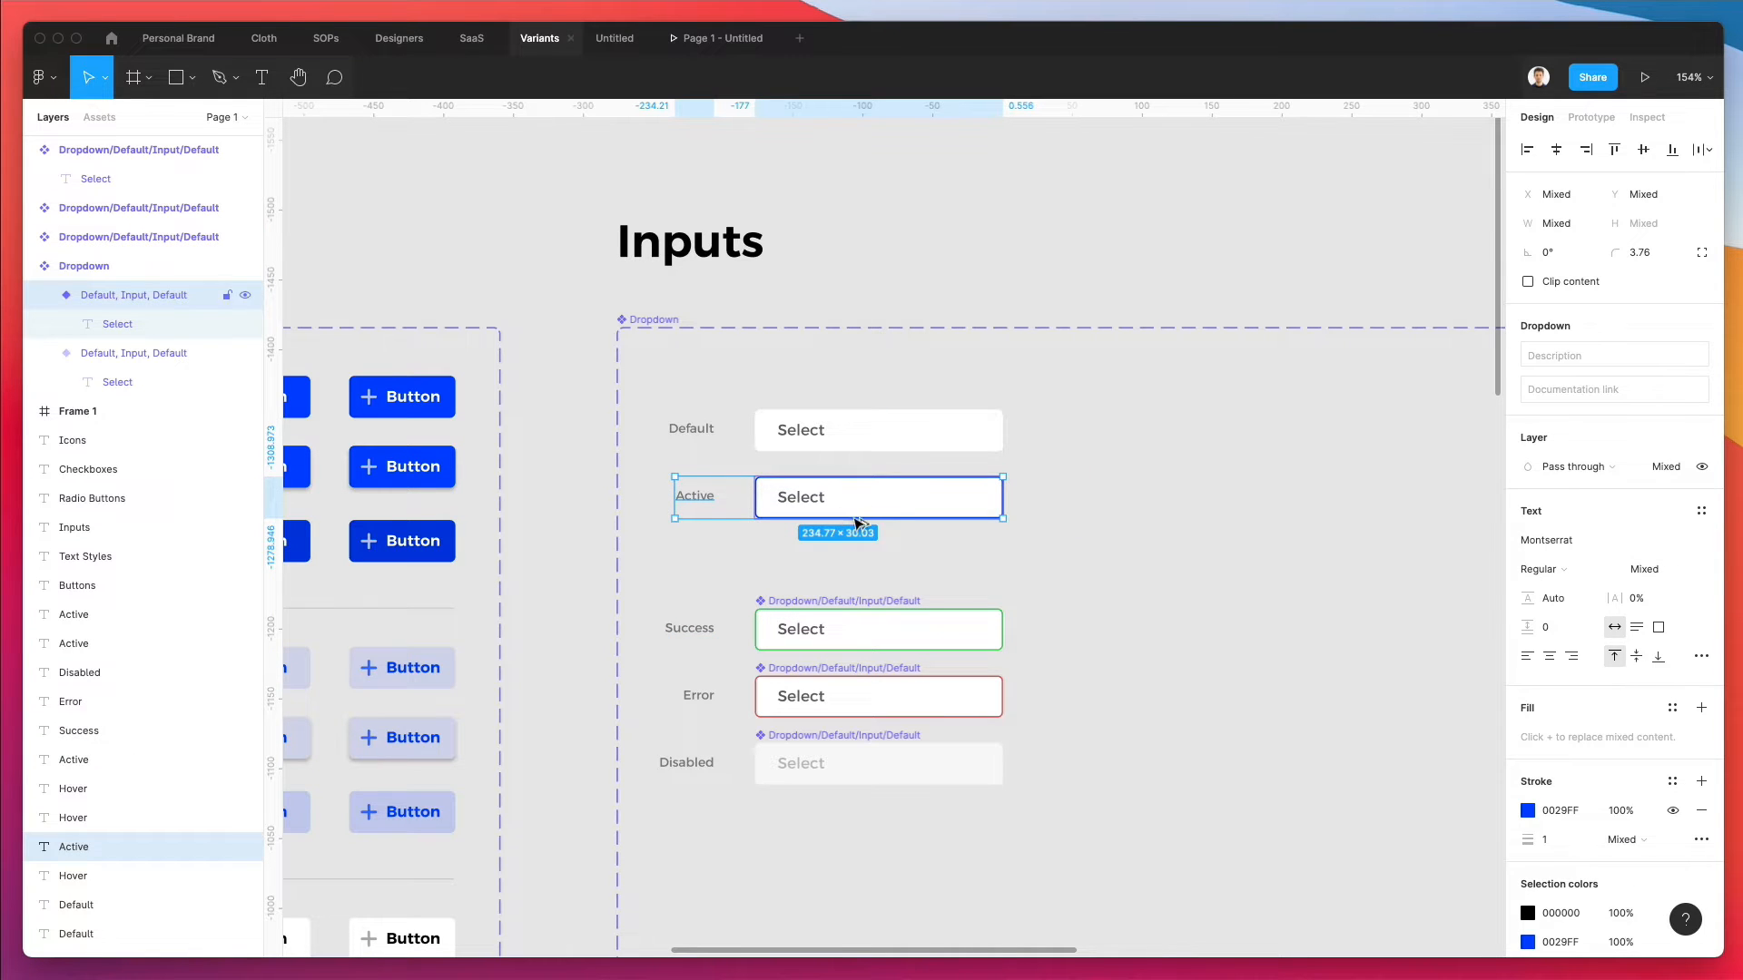
left_click_drag(843, 515, 855, 574)
key("Down")
key("Down")
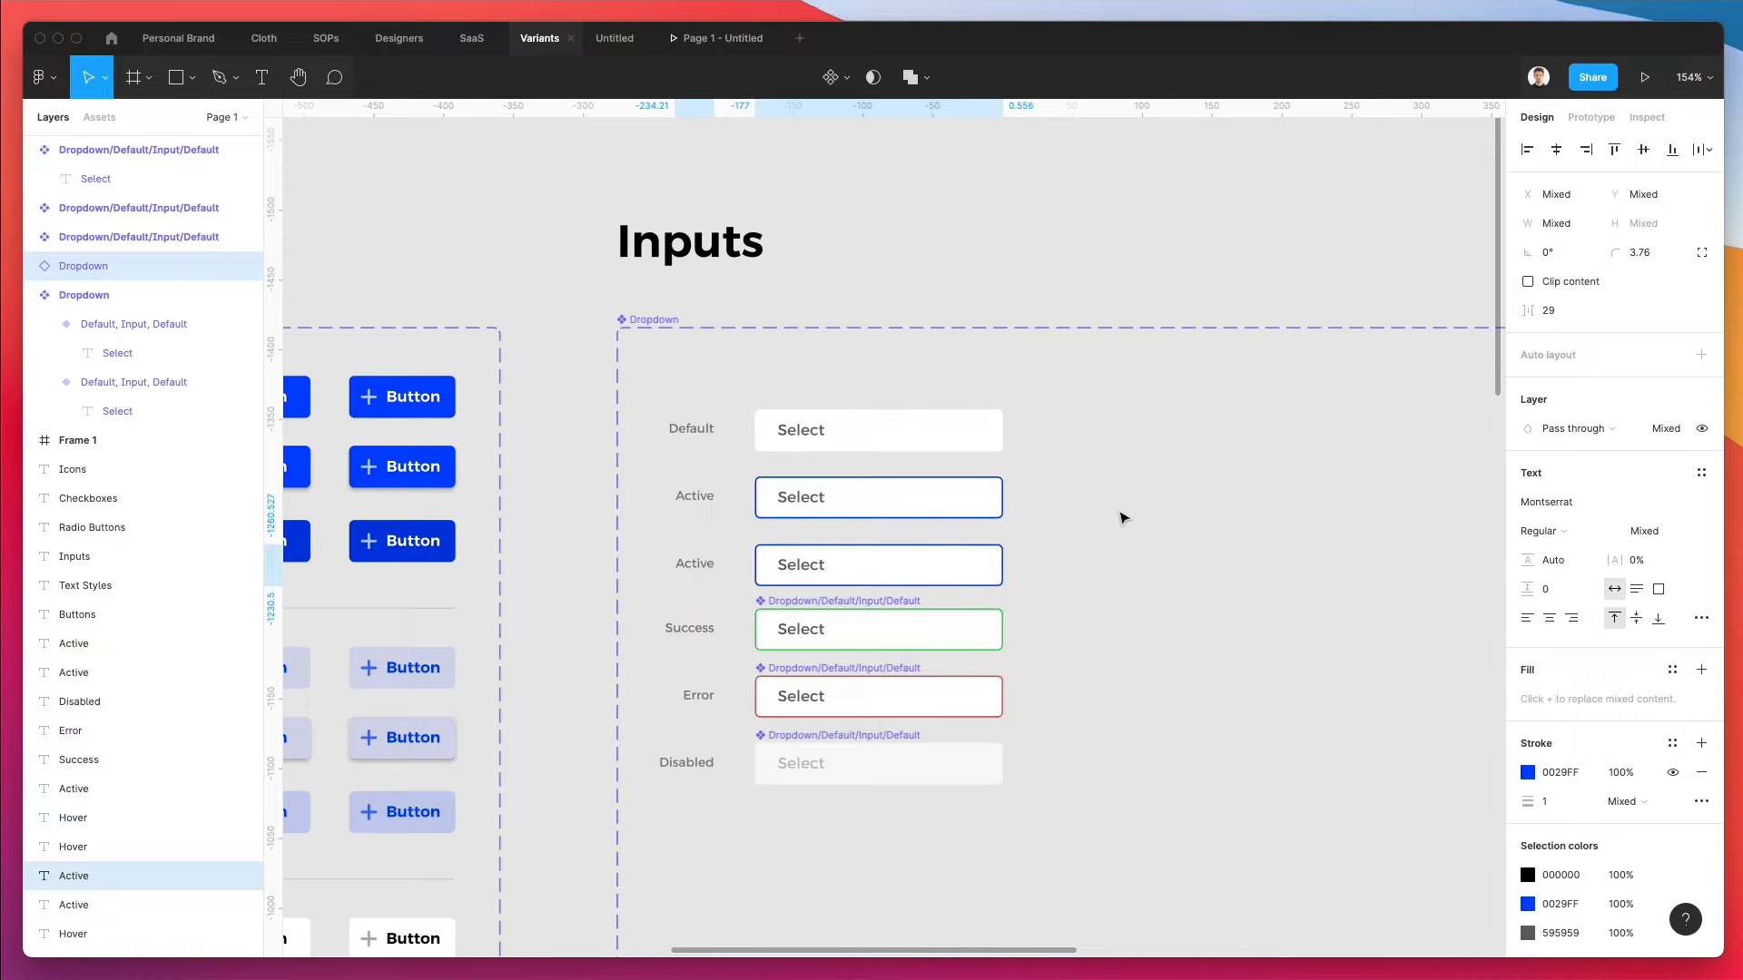
- Shift the Success, Error and Disabled rows down slightly so their gap to the duplicated row matches the other rows' spacing
left_click(930, 440)
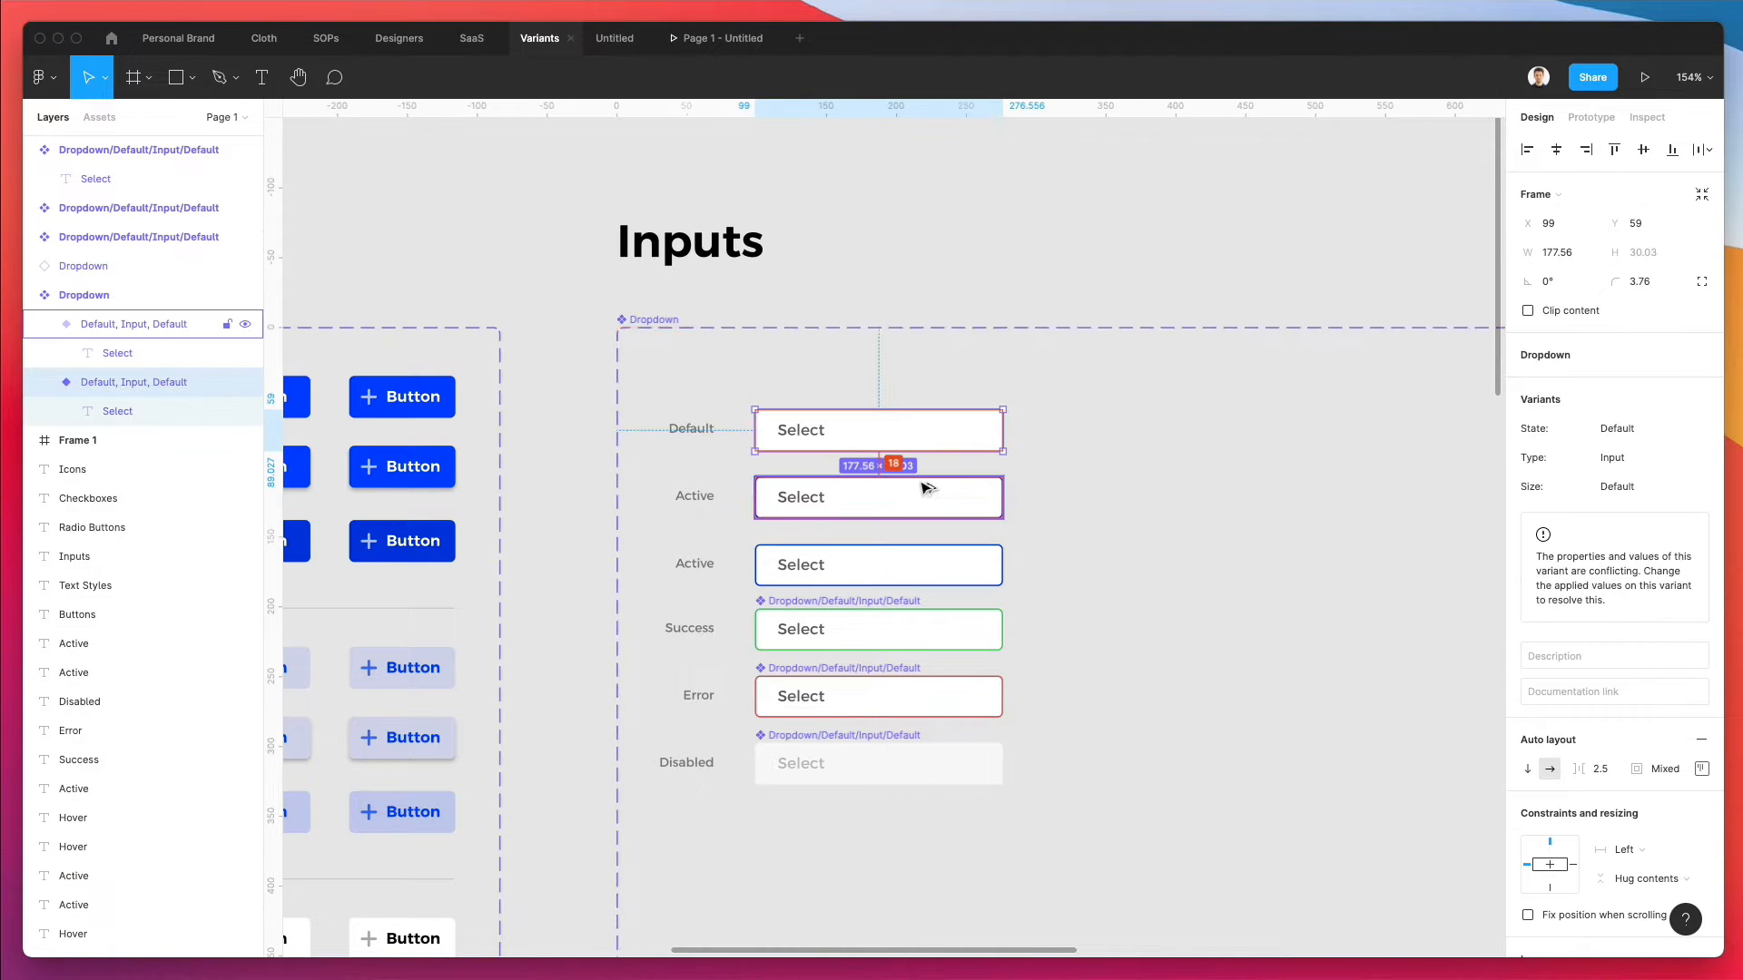
left_click(926, 562)
left_click(694, 564, "shift")
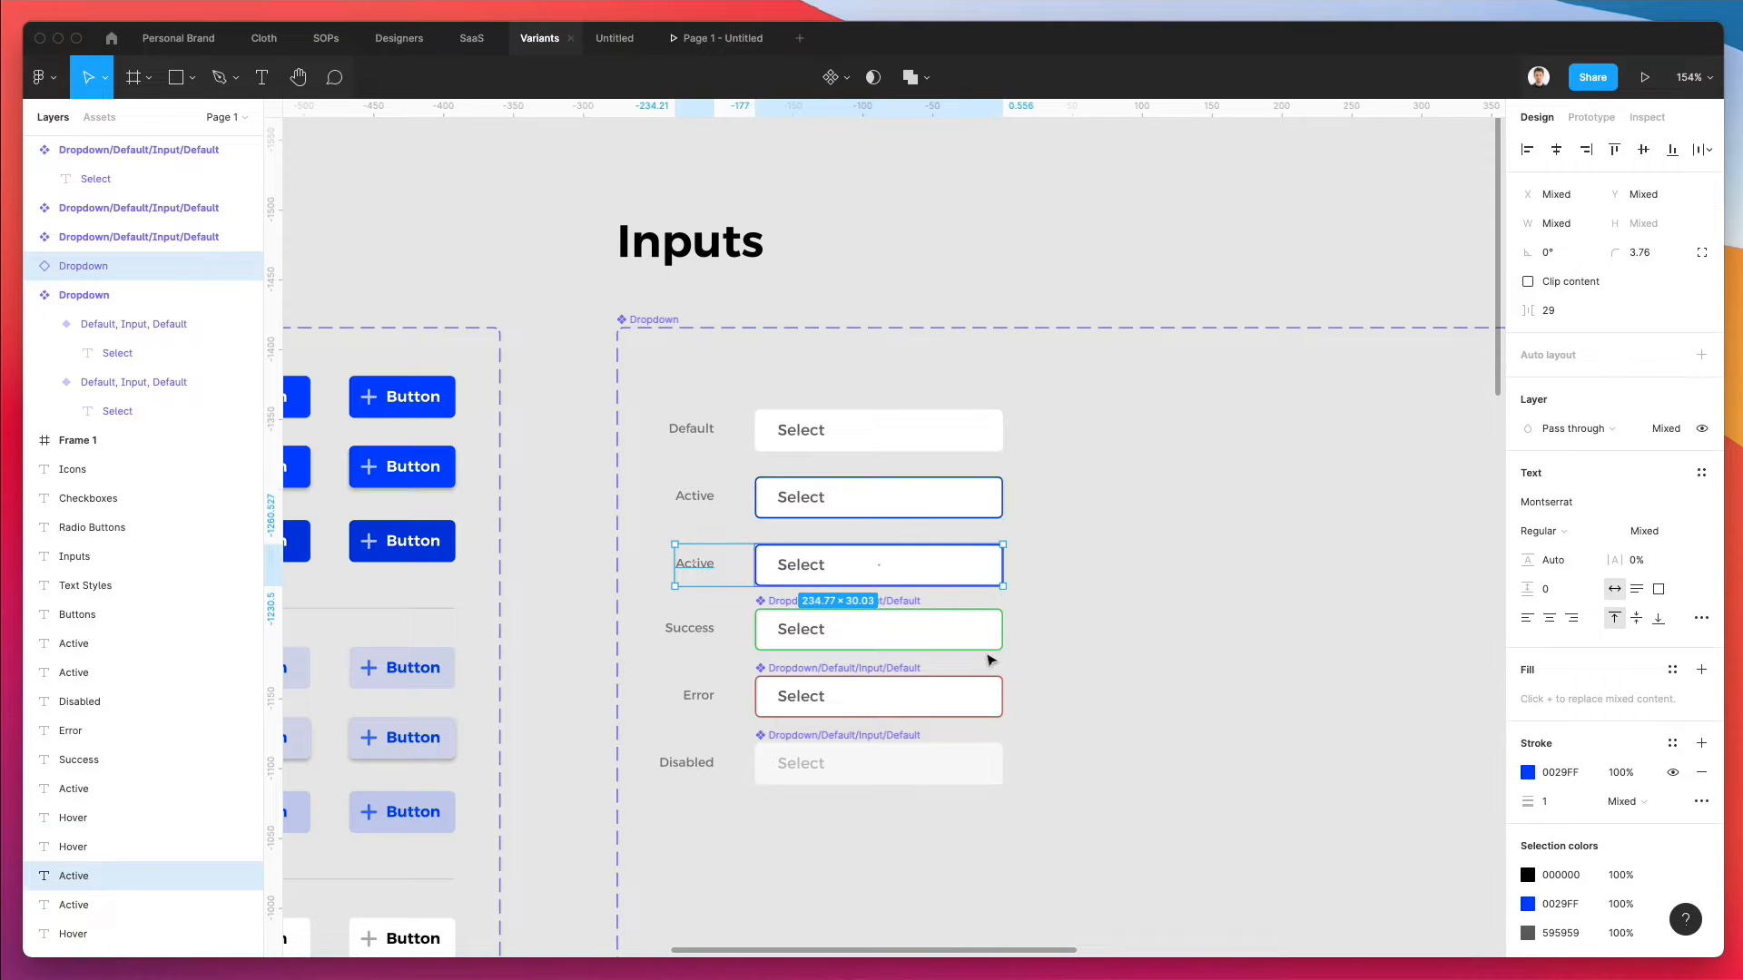
left_click_drag(1060, 592, 662, 810)
key("alt")
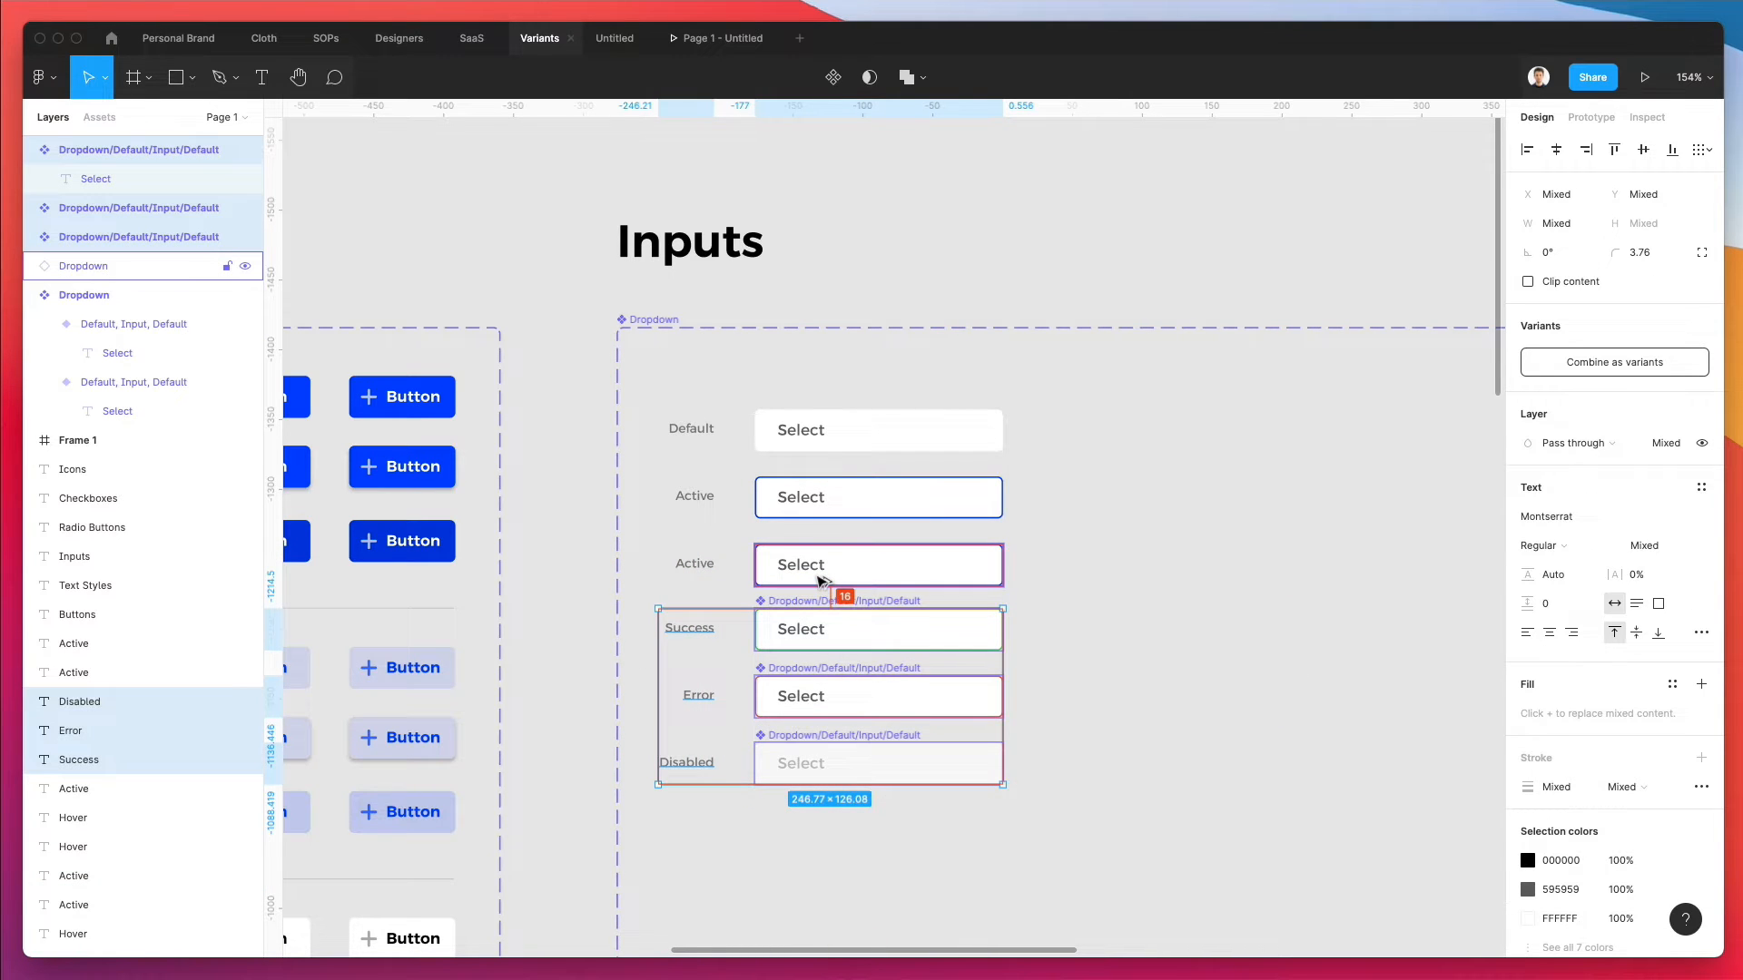
left_click(999, 537)
- Replace the Select text in the duplicated Active dropdown with a partly typed person's name and set its fill to black 000000
double_click(806, 563)
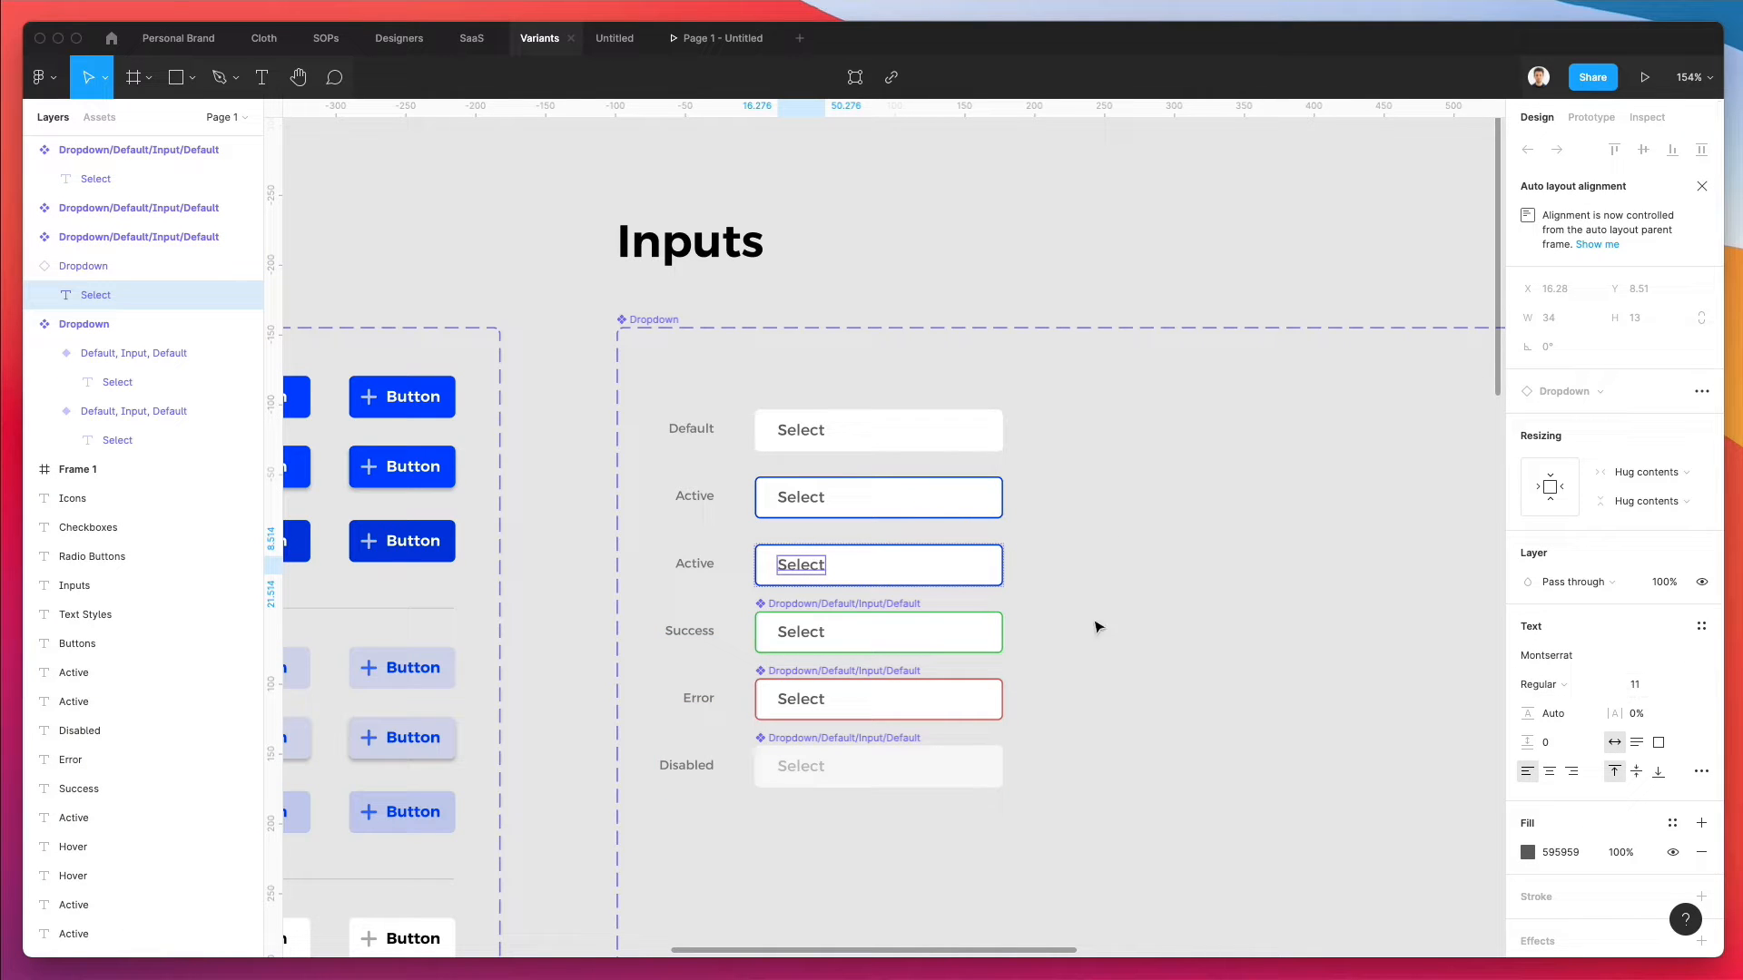
key("Return")
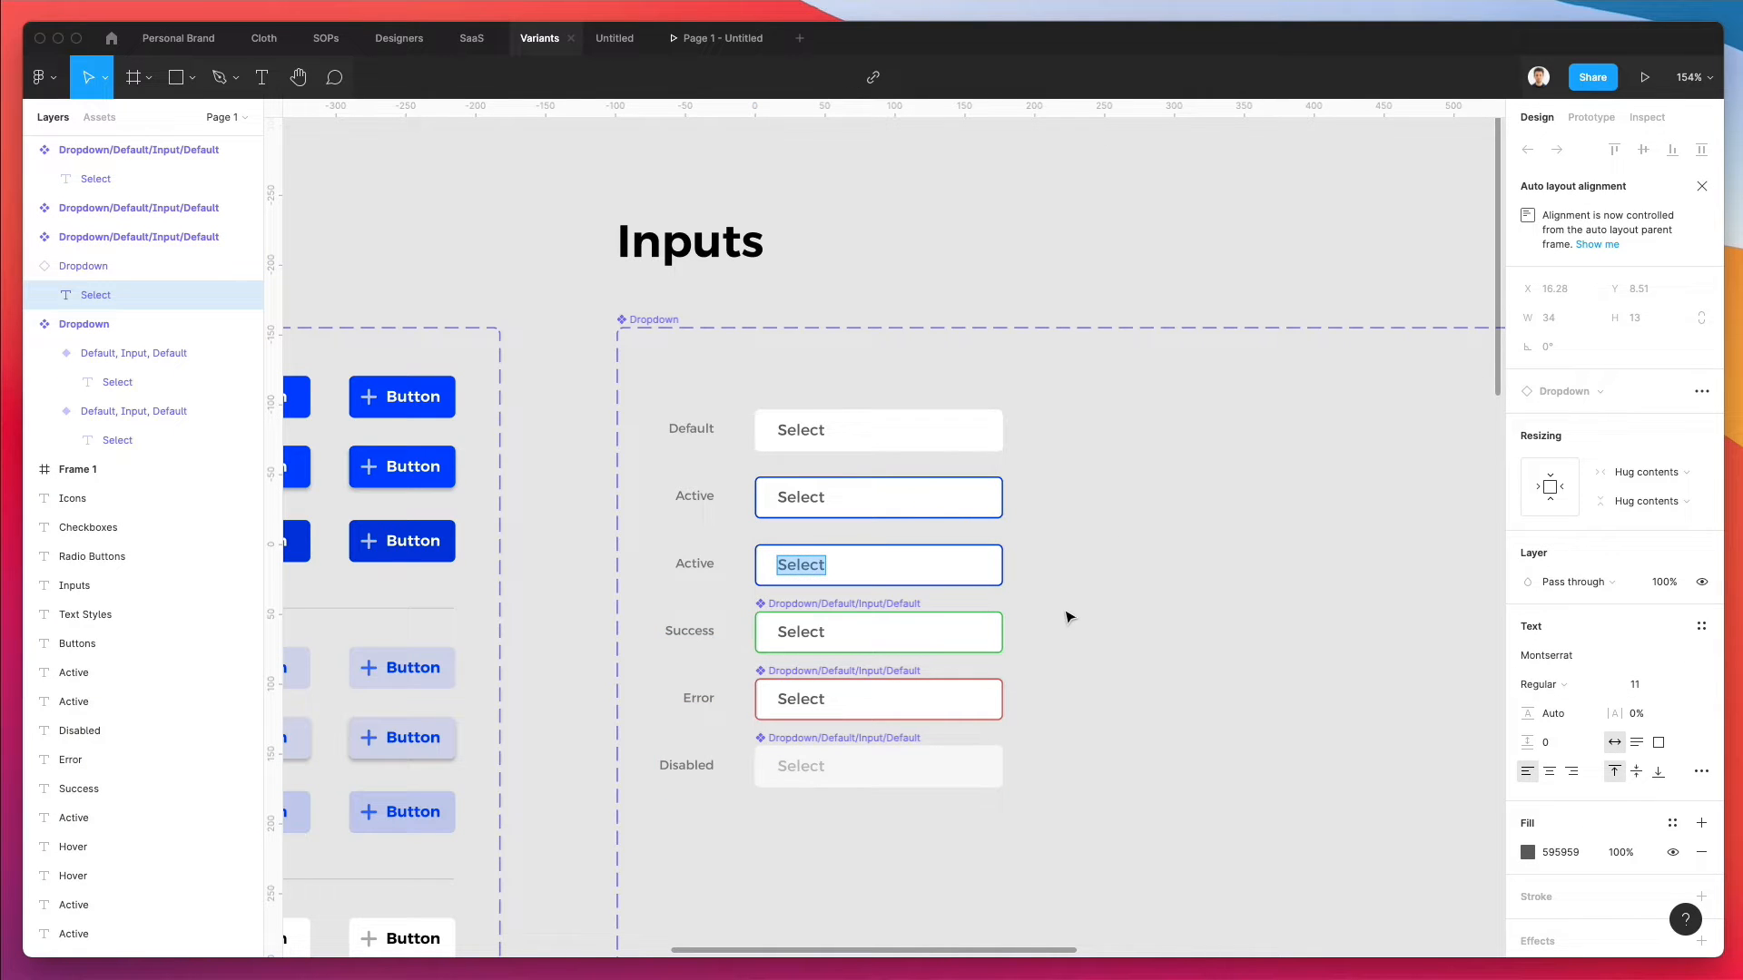
type("Mark Atk")
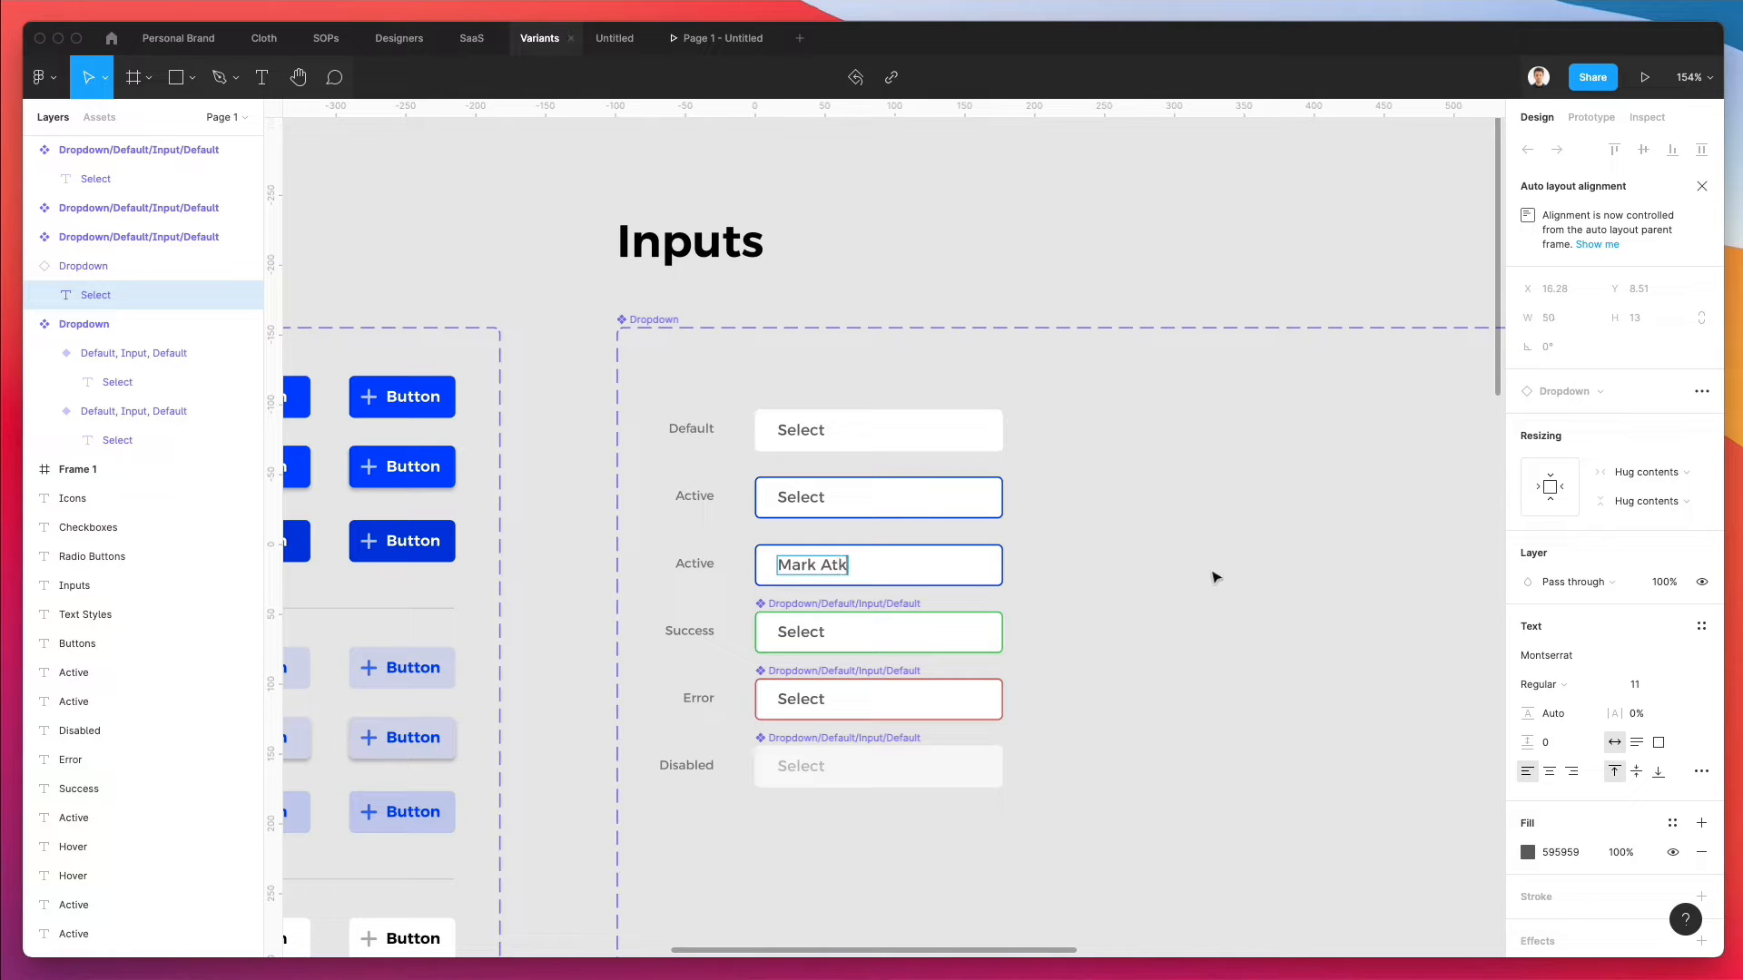
key("Return")
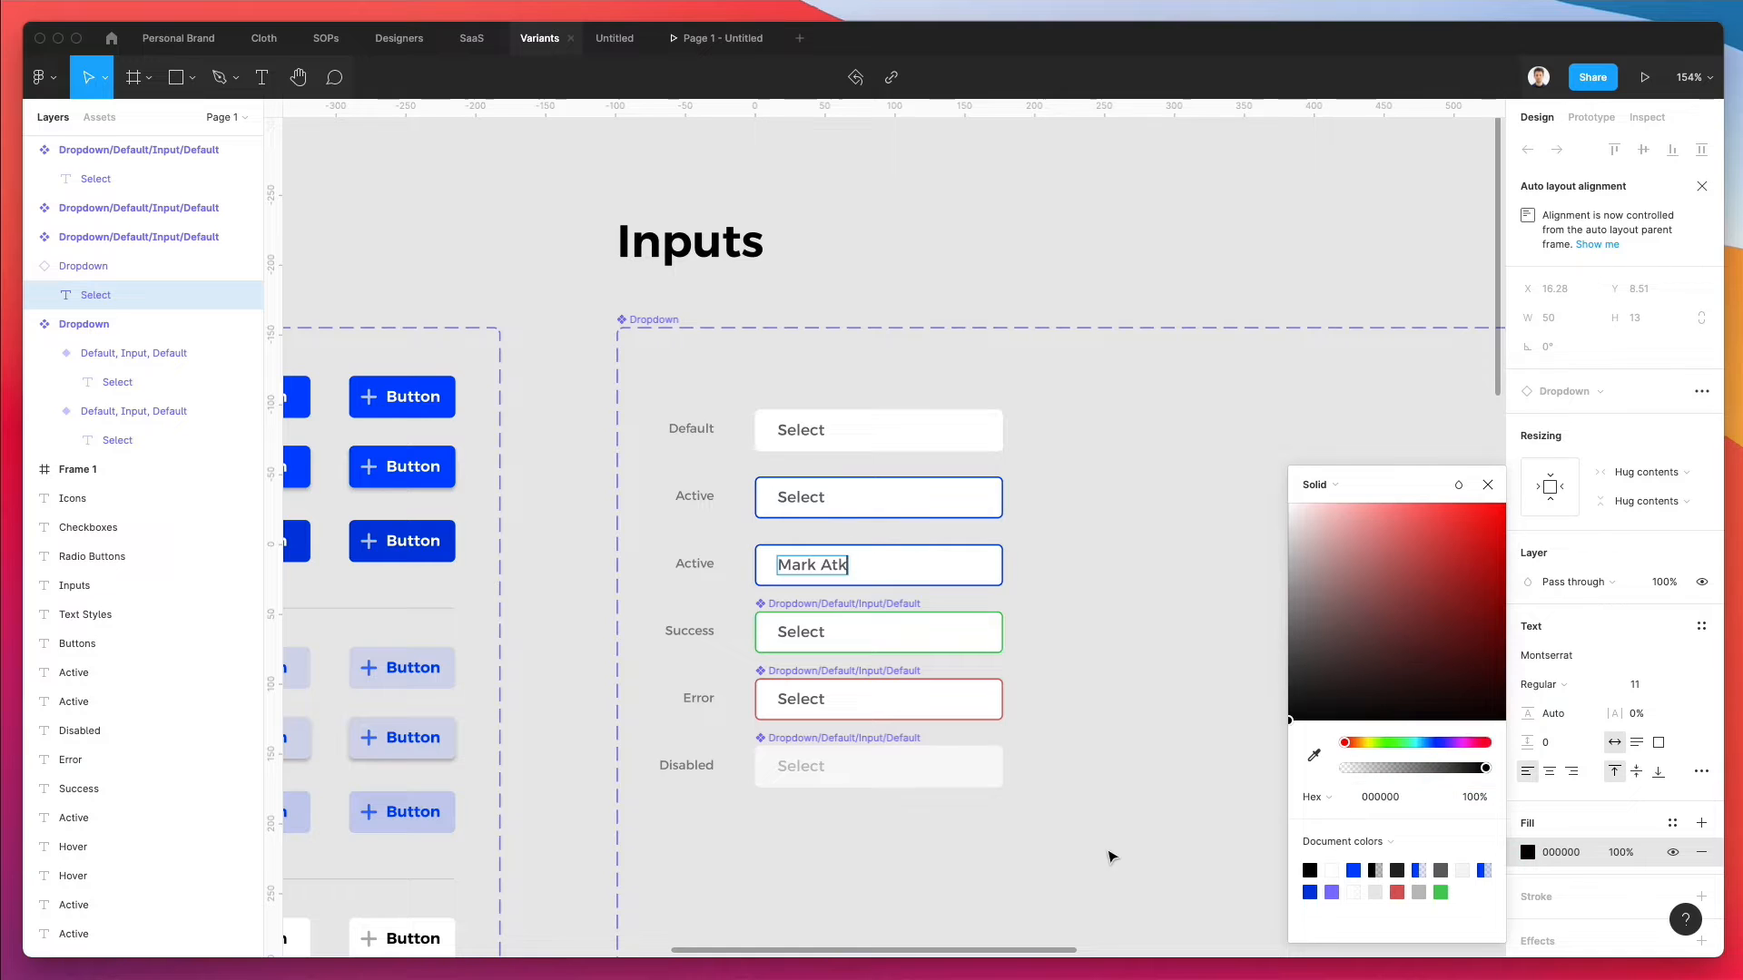
key("super+a")
left_click_drag(1343, 690, 1144, 805)
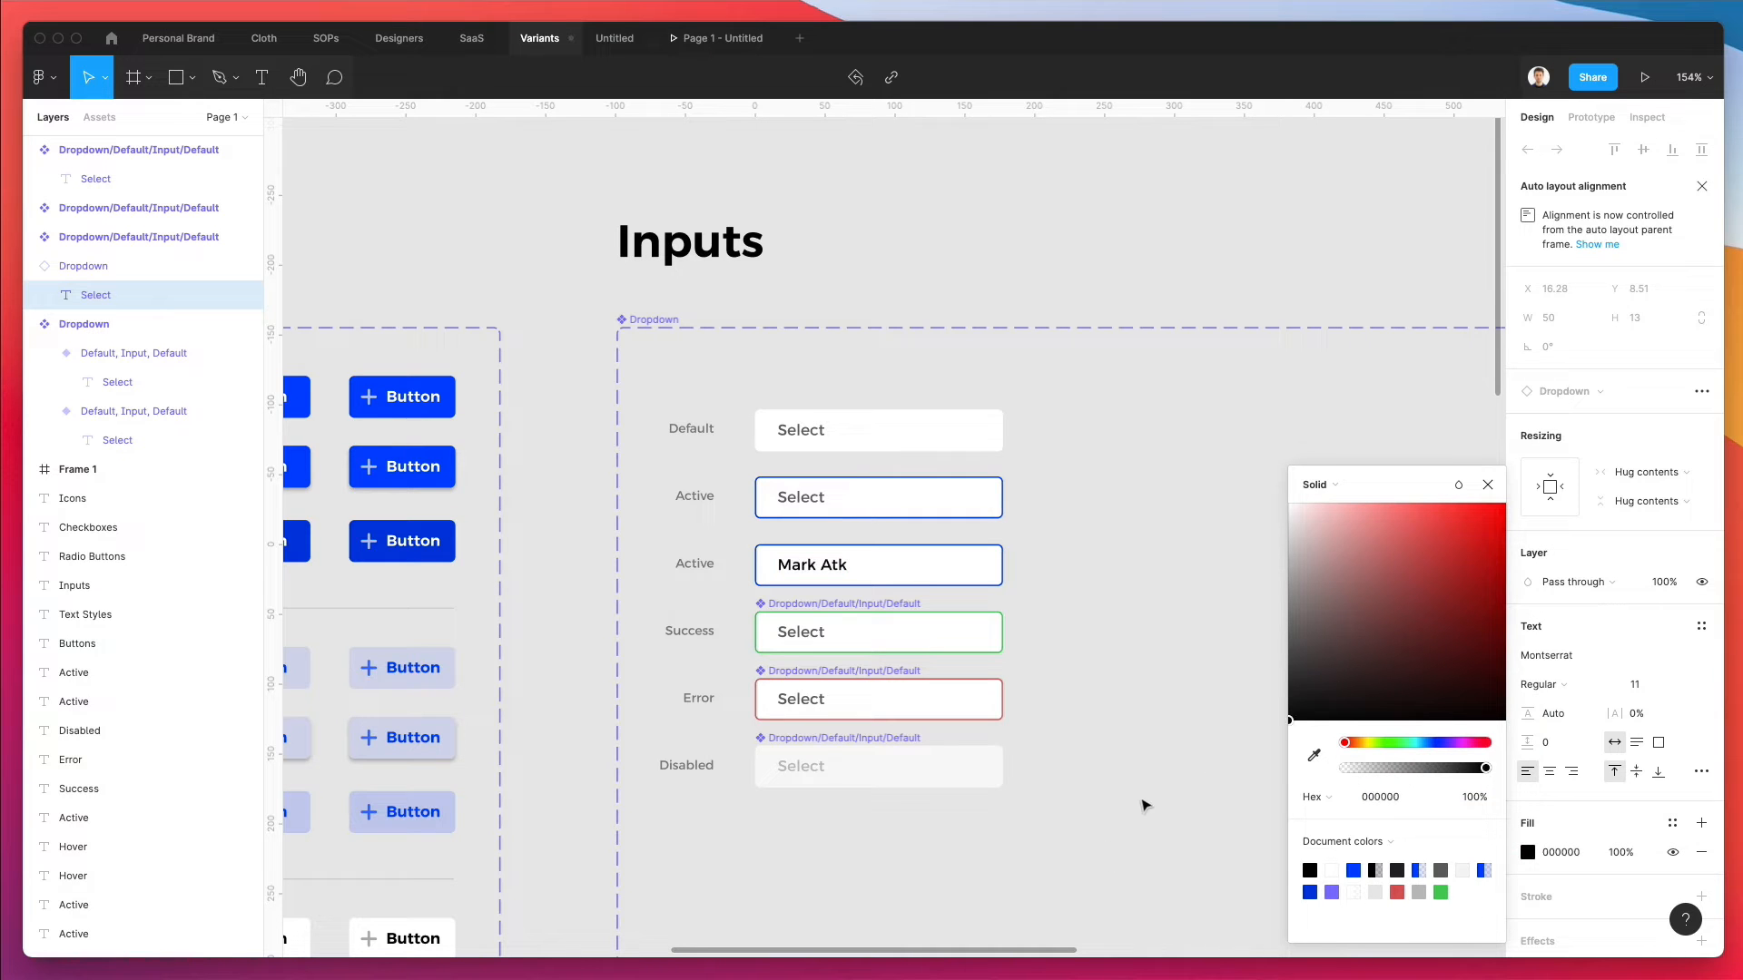
left_click(1201, 592)
left_click(1205, 587)
- Draw a vertical cursor line about 16 px tall with a C4C4C4 fill at the end of the partial name and bring it forward
scroll(769, 564, "up", 5)
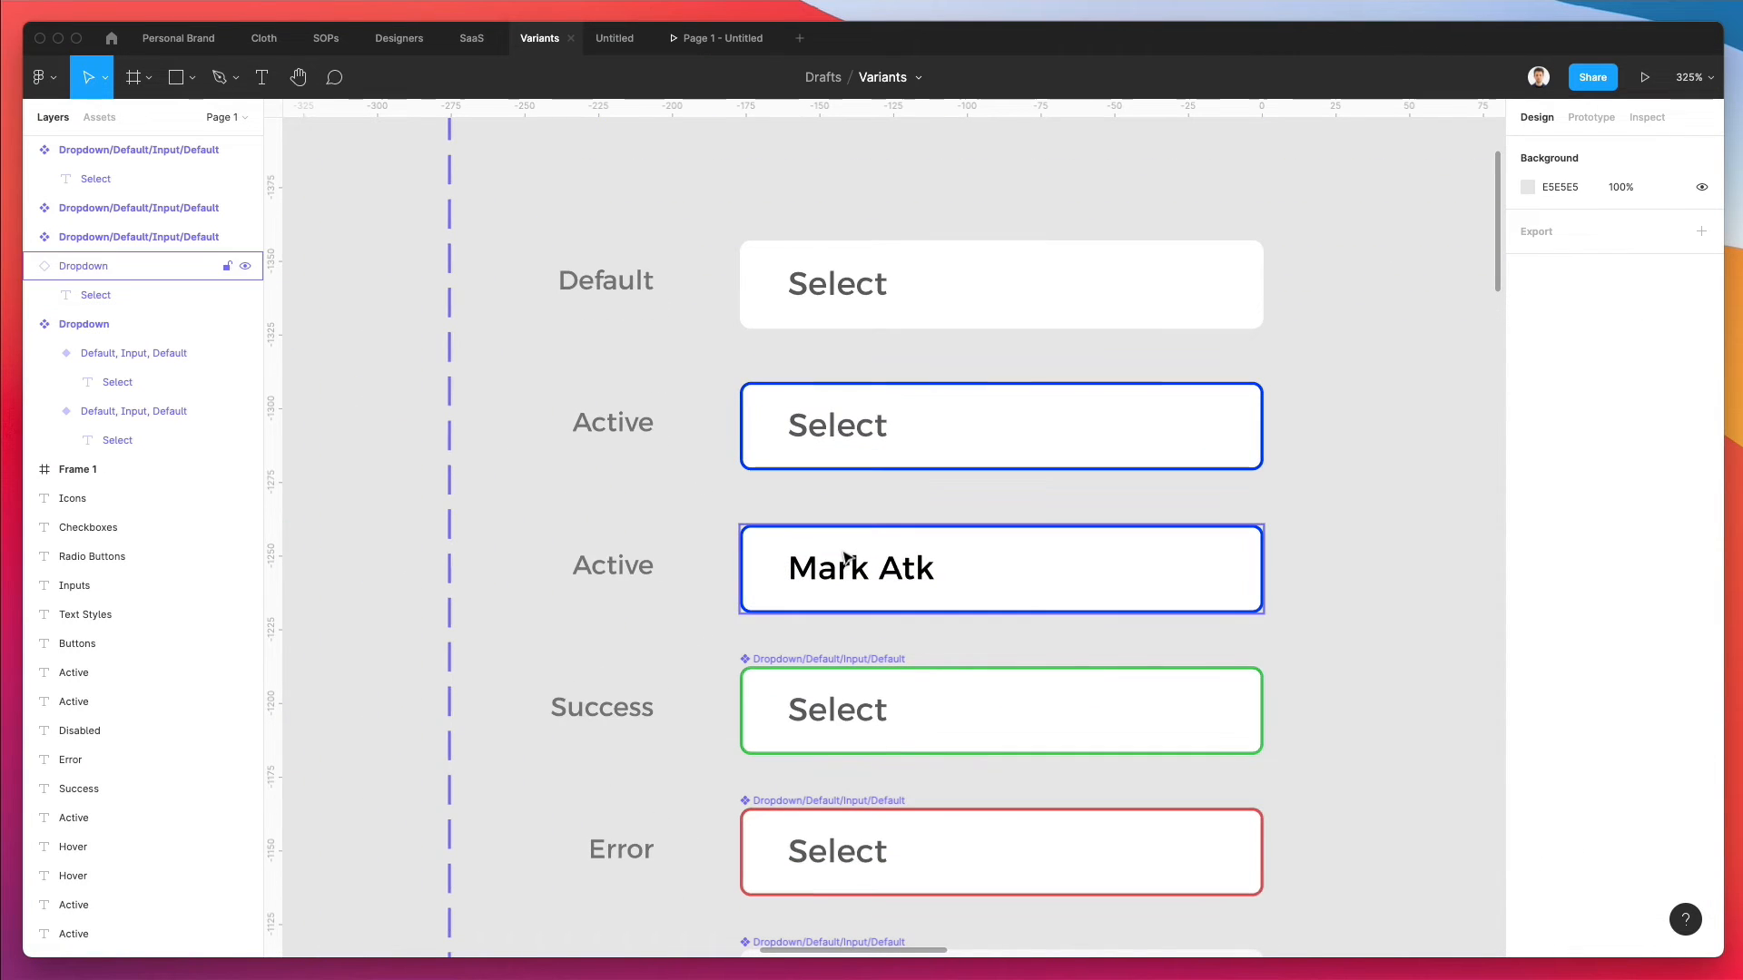
key("l")
left_click_drag(936, 550, 935, 595)
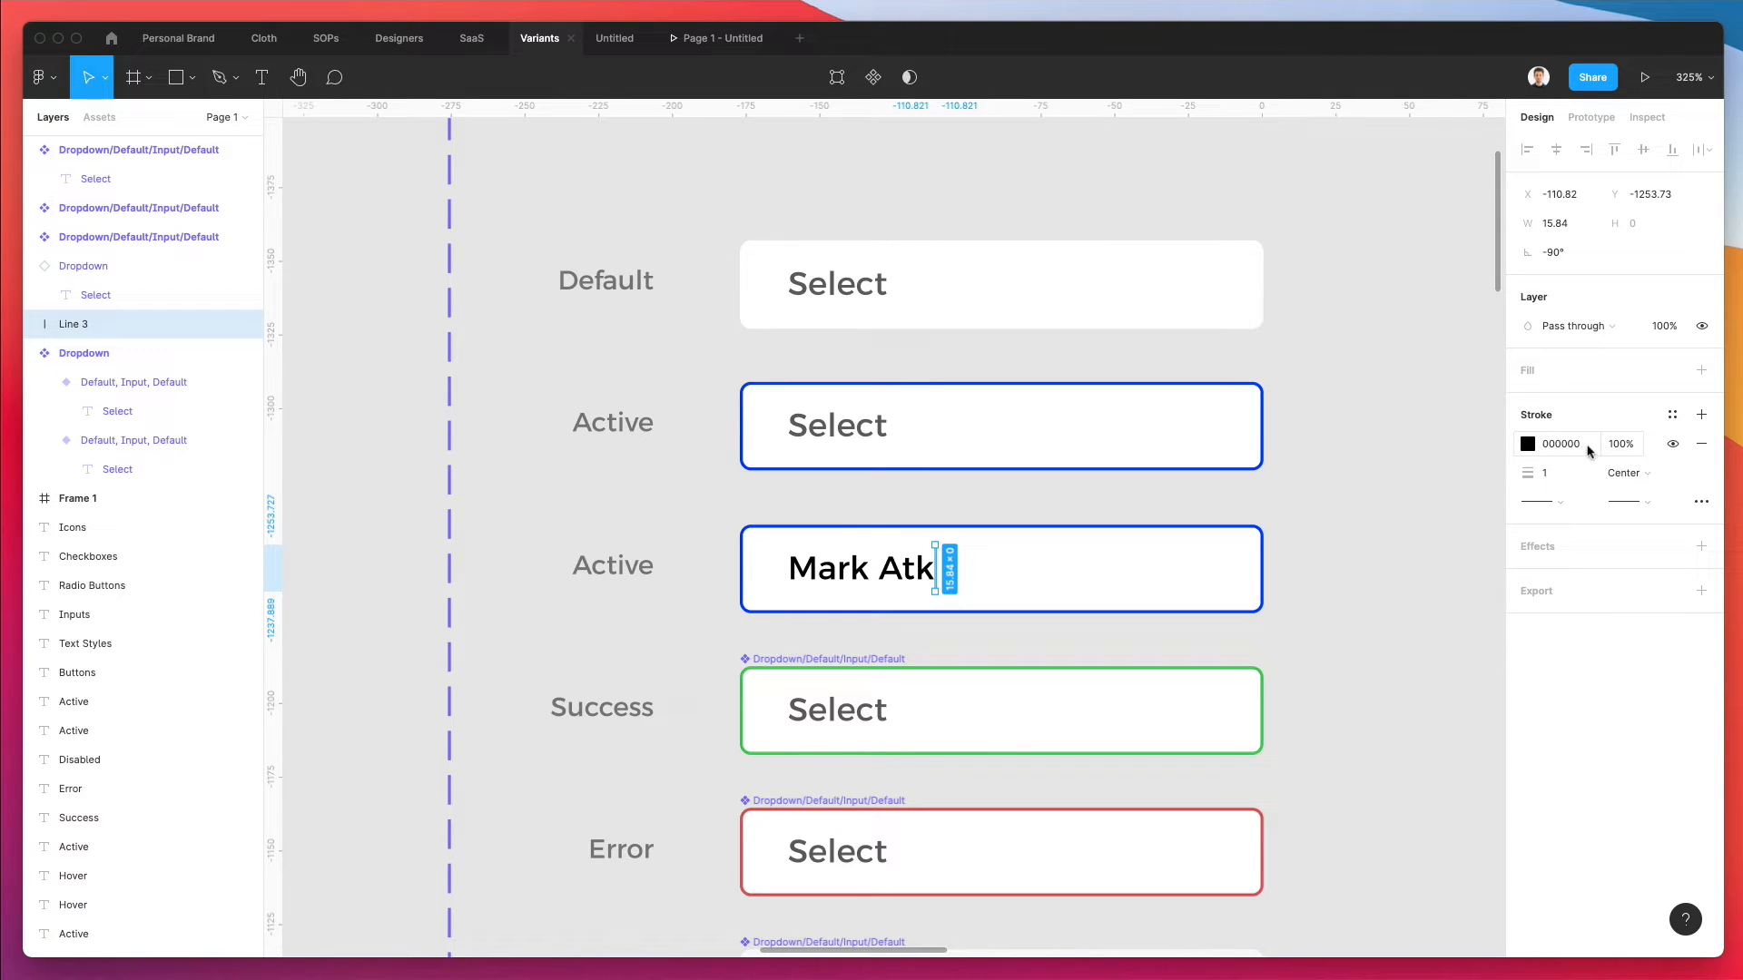
left_click(1527, 372)
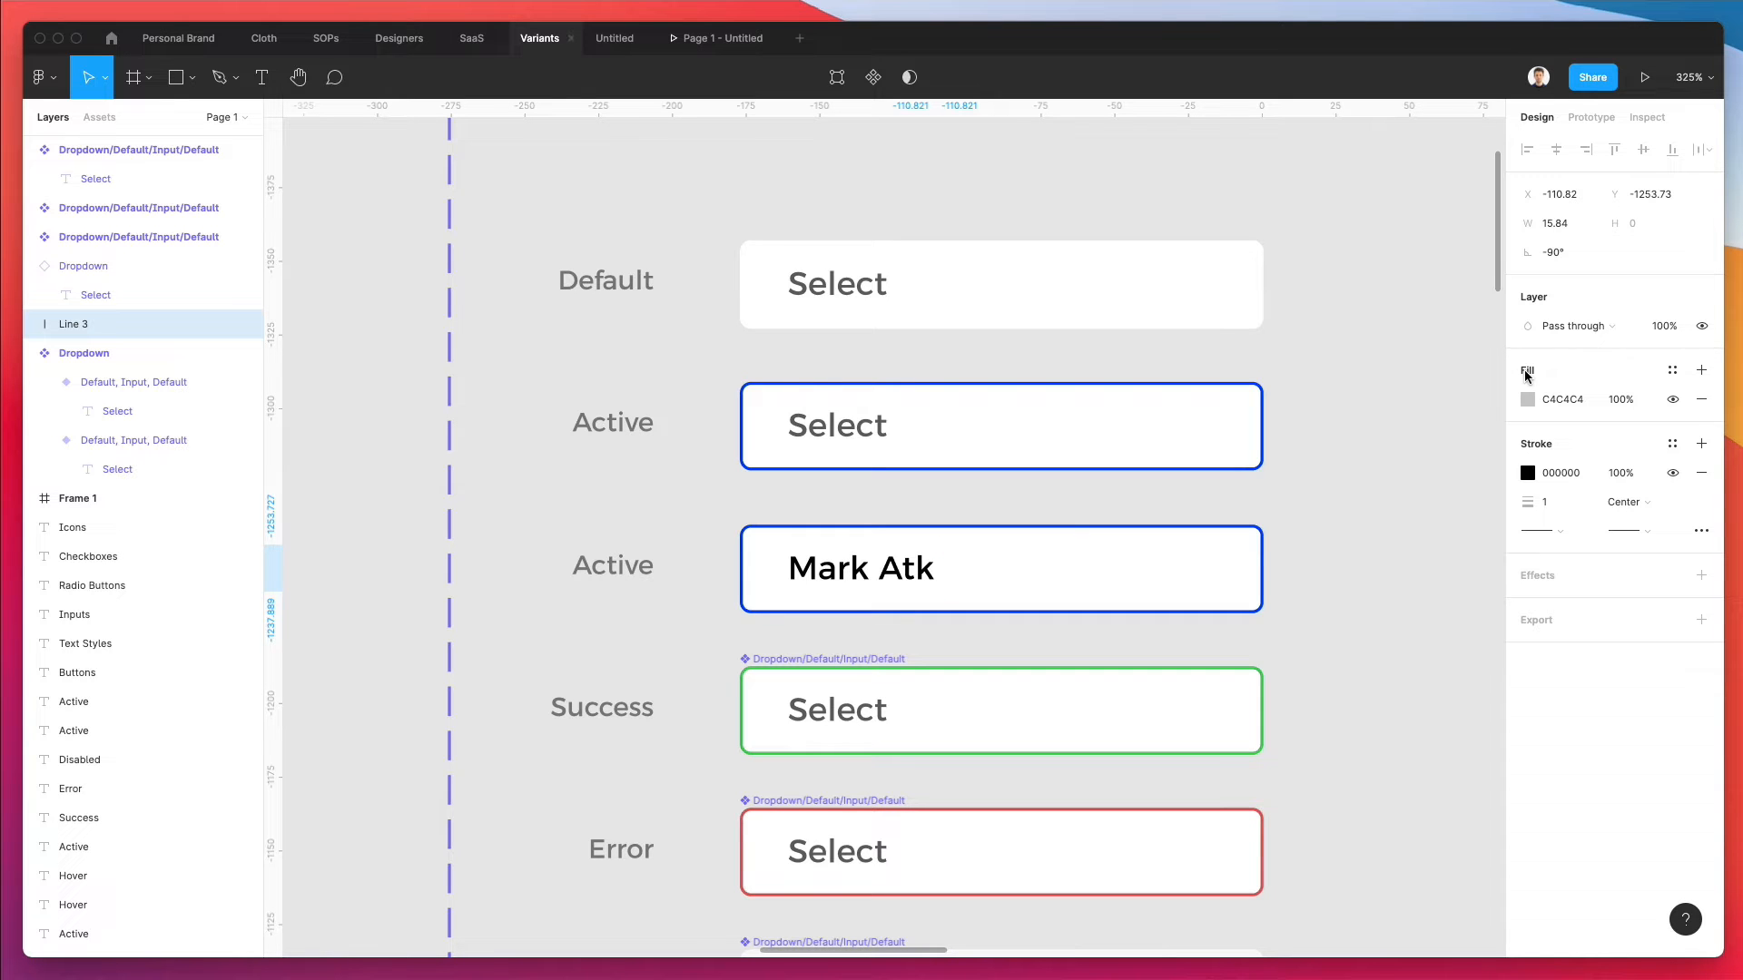
key("super+]")
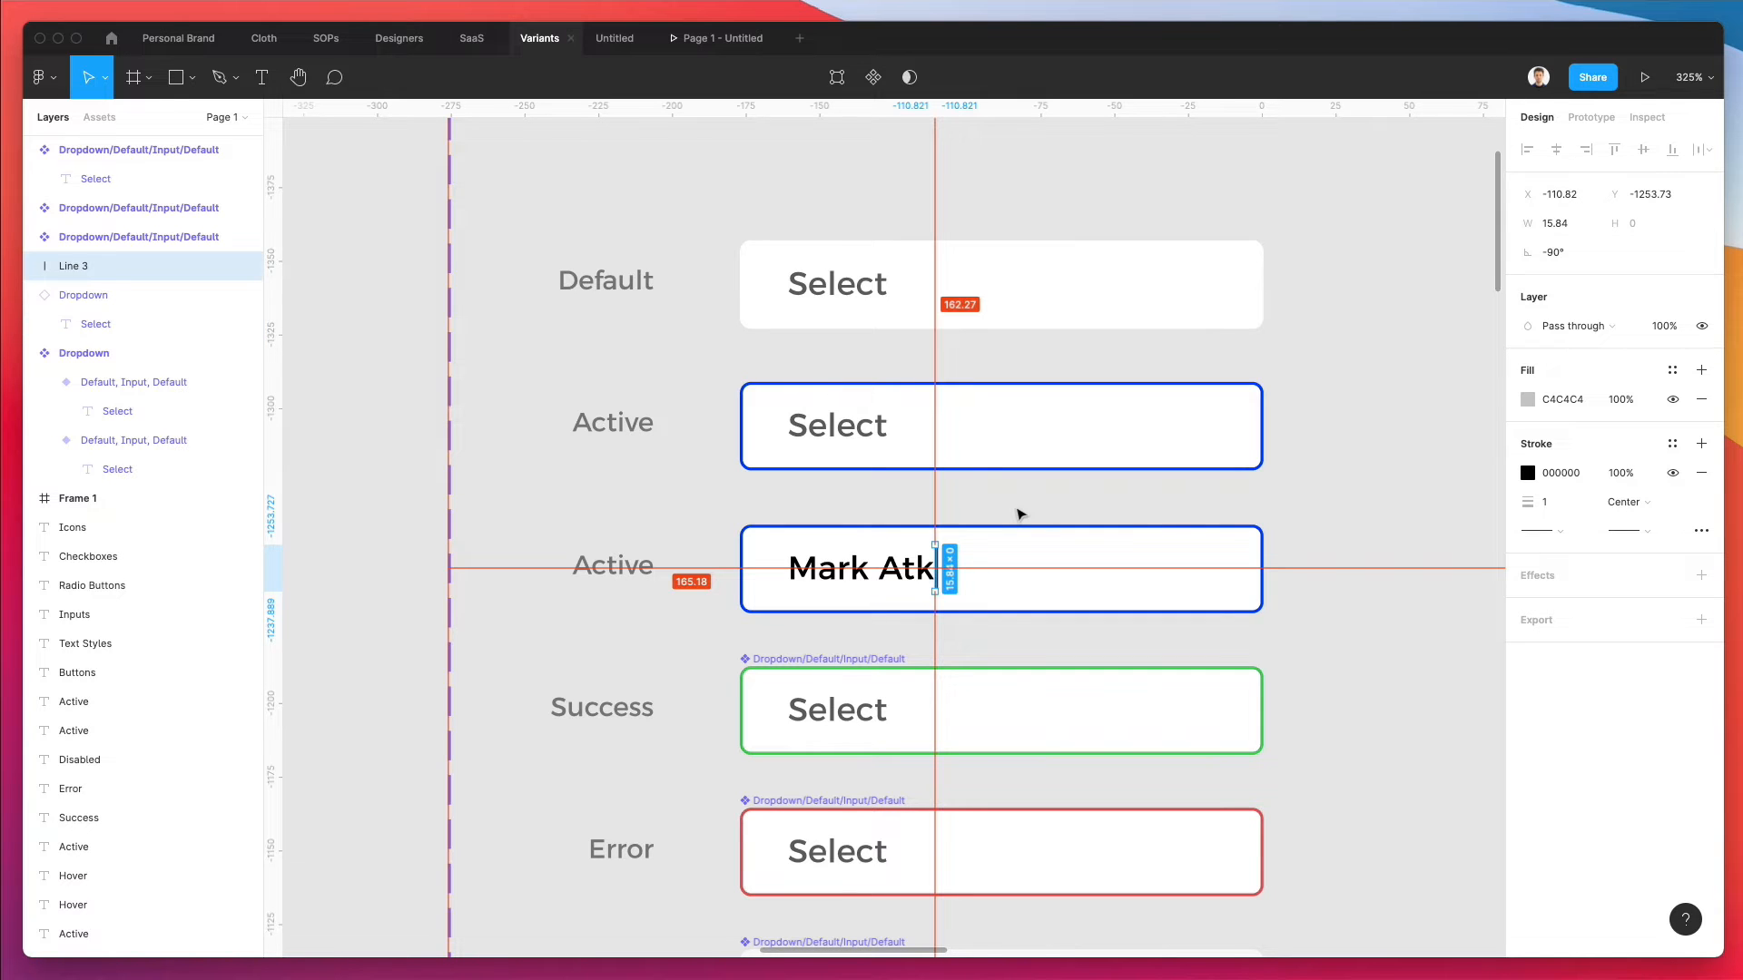
left_click(1261, 543)
- Recolour the cursor line's stroke with the dropdown border's blue 0029FF and lengthen the line to about 18 px
left_click(936, 560)
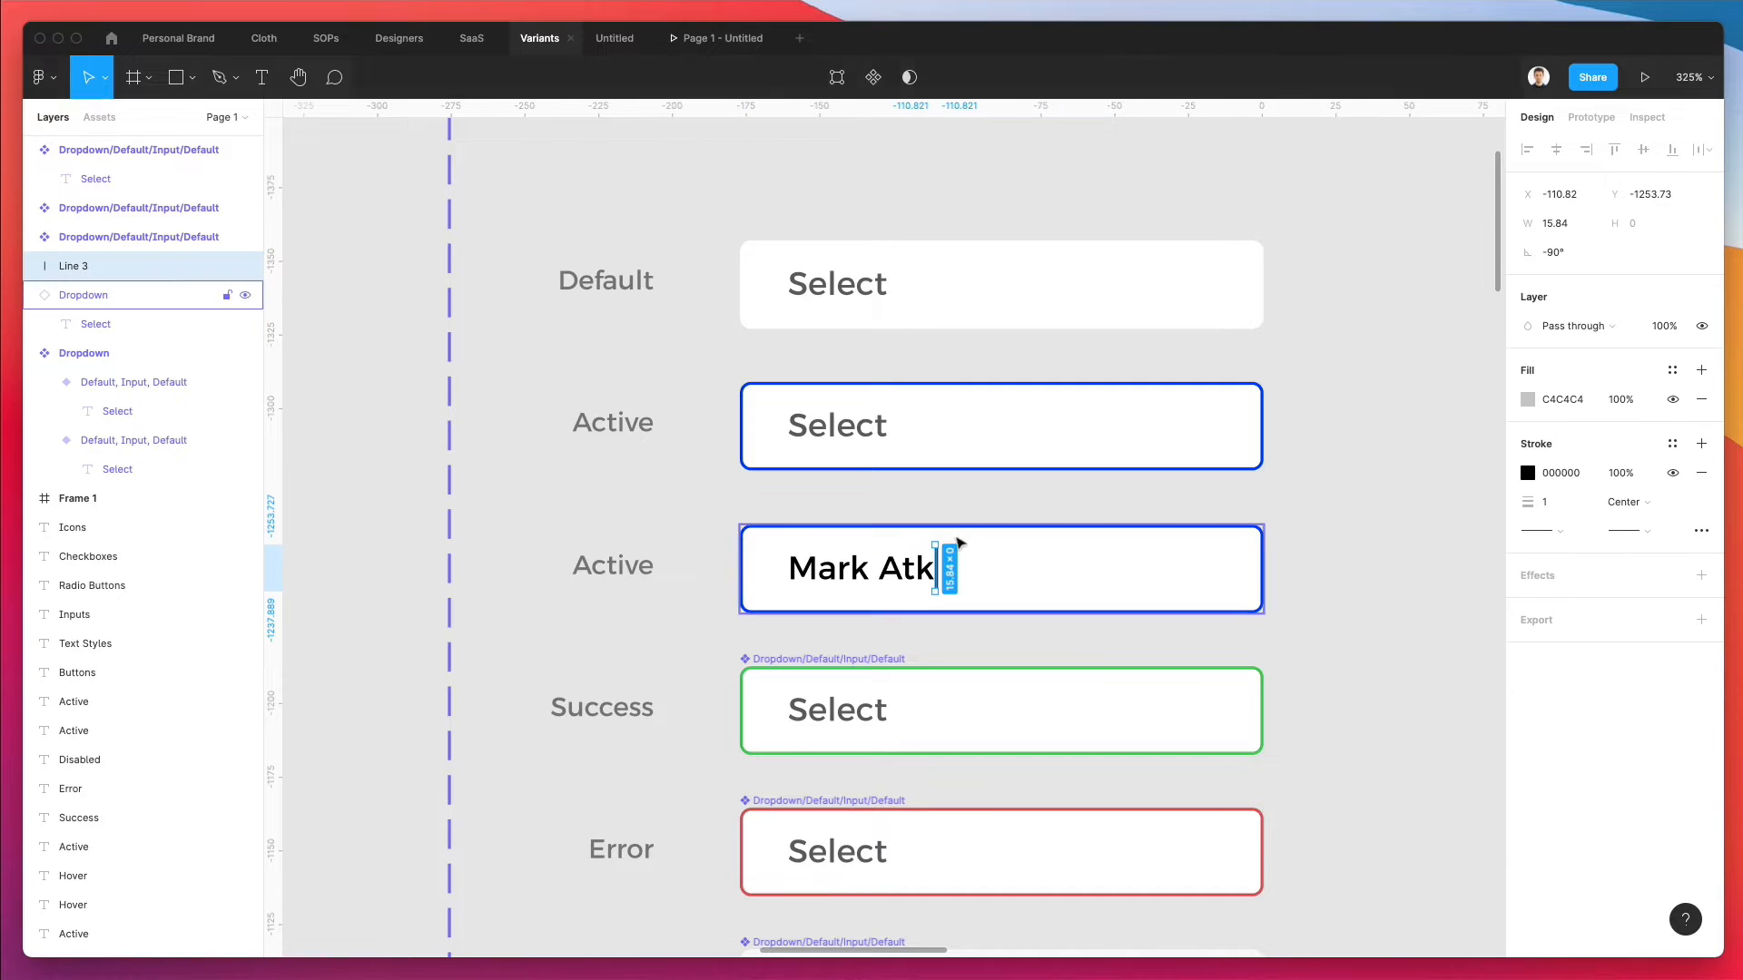
key("i")
left_click(967, 526)
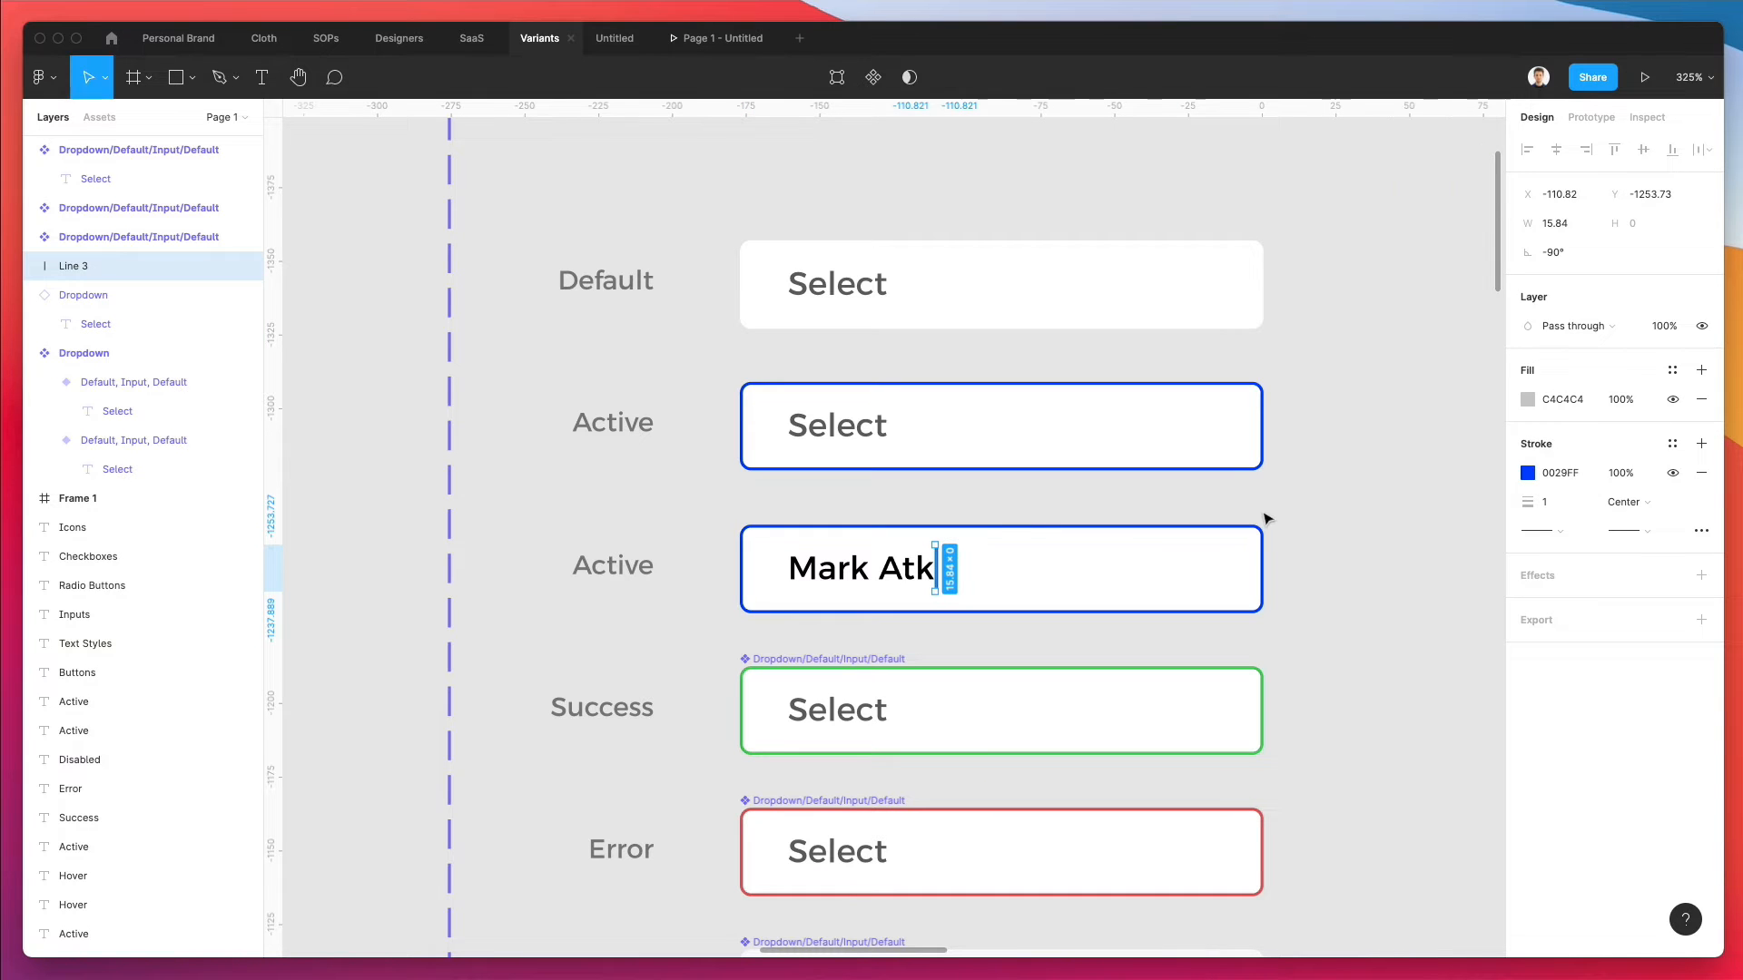
scroll(972, 550, "up", 5)
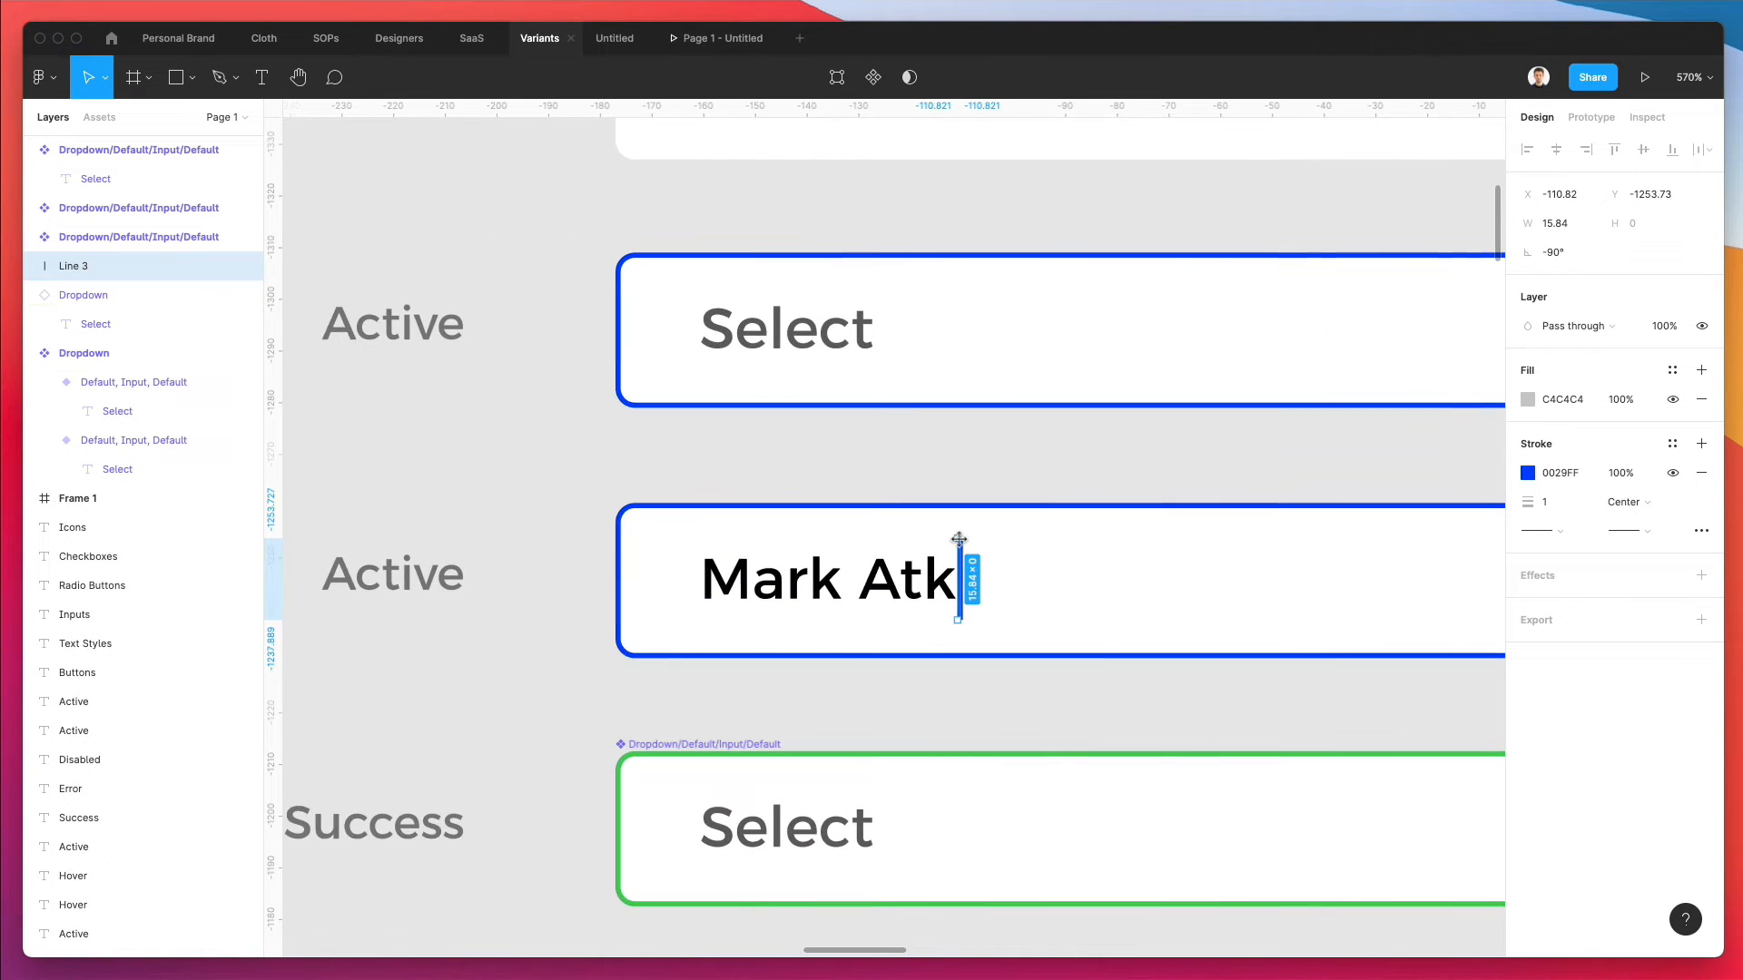
left_click_drag(957, 543, 958, 533)
key("alt")
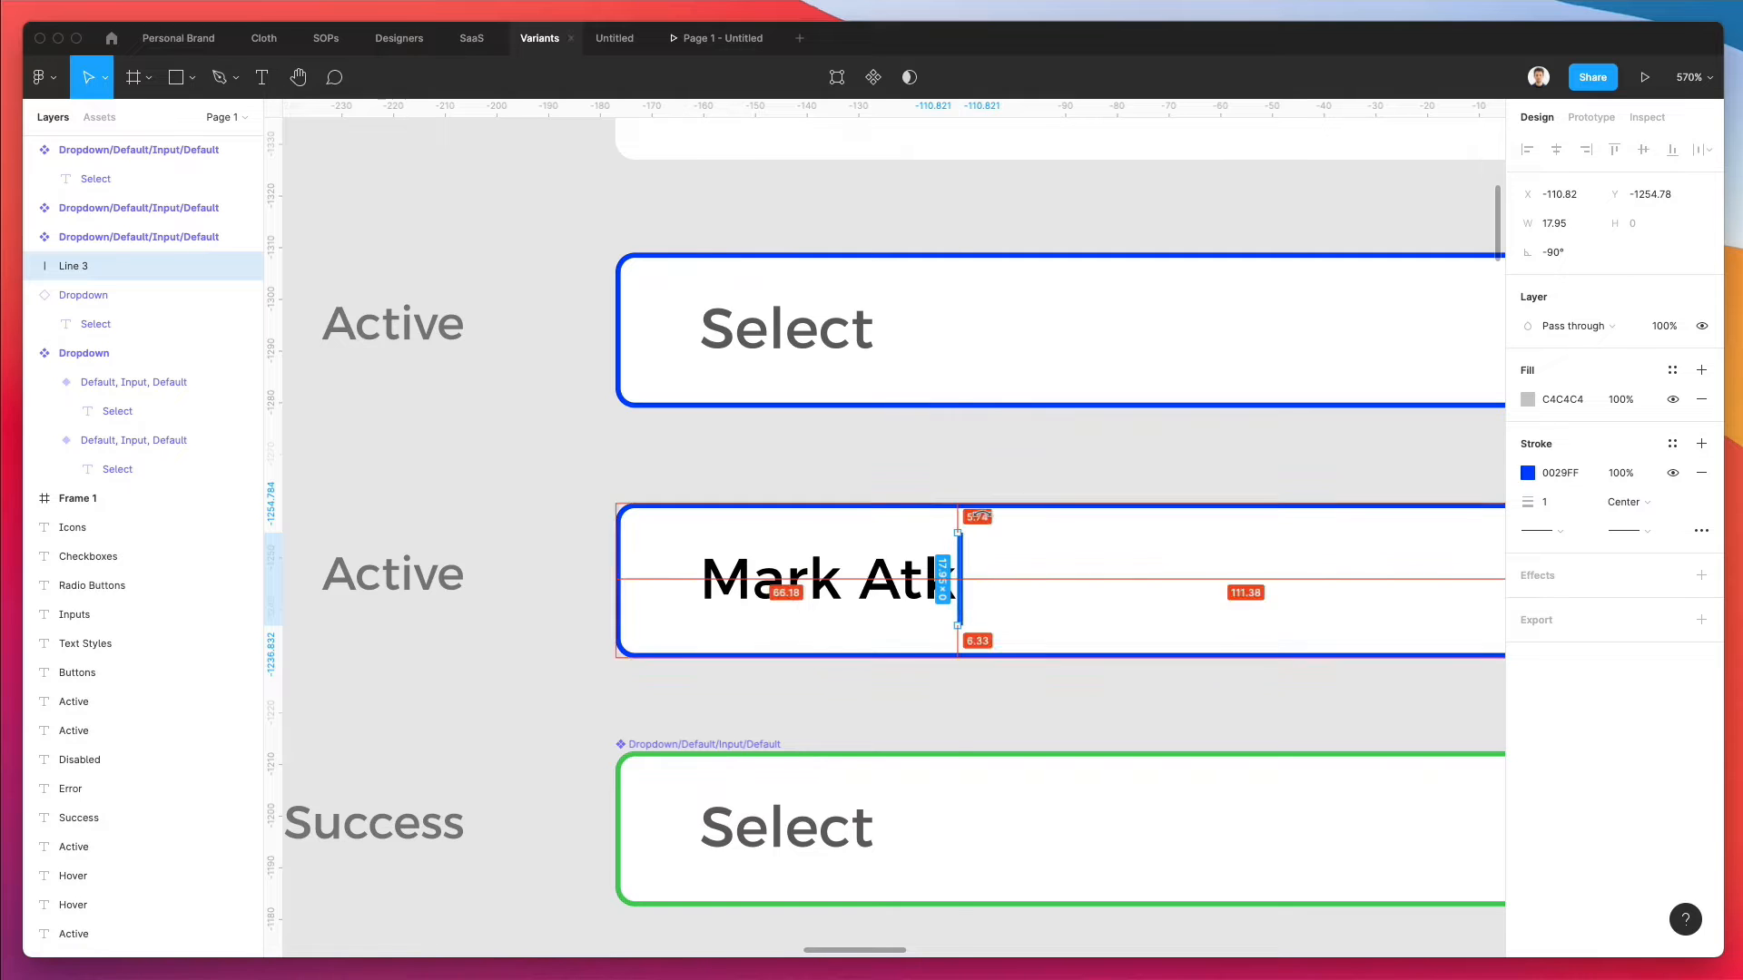
left_click(1060, 453)
- Change the duplicated row's Active label to Typing
scroll(1059, 452, "down", 10)
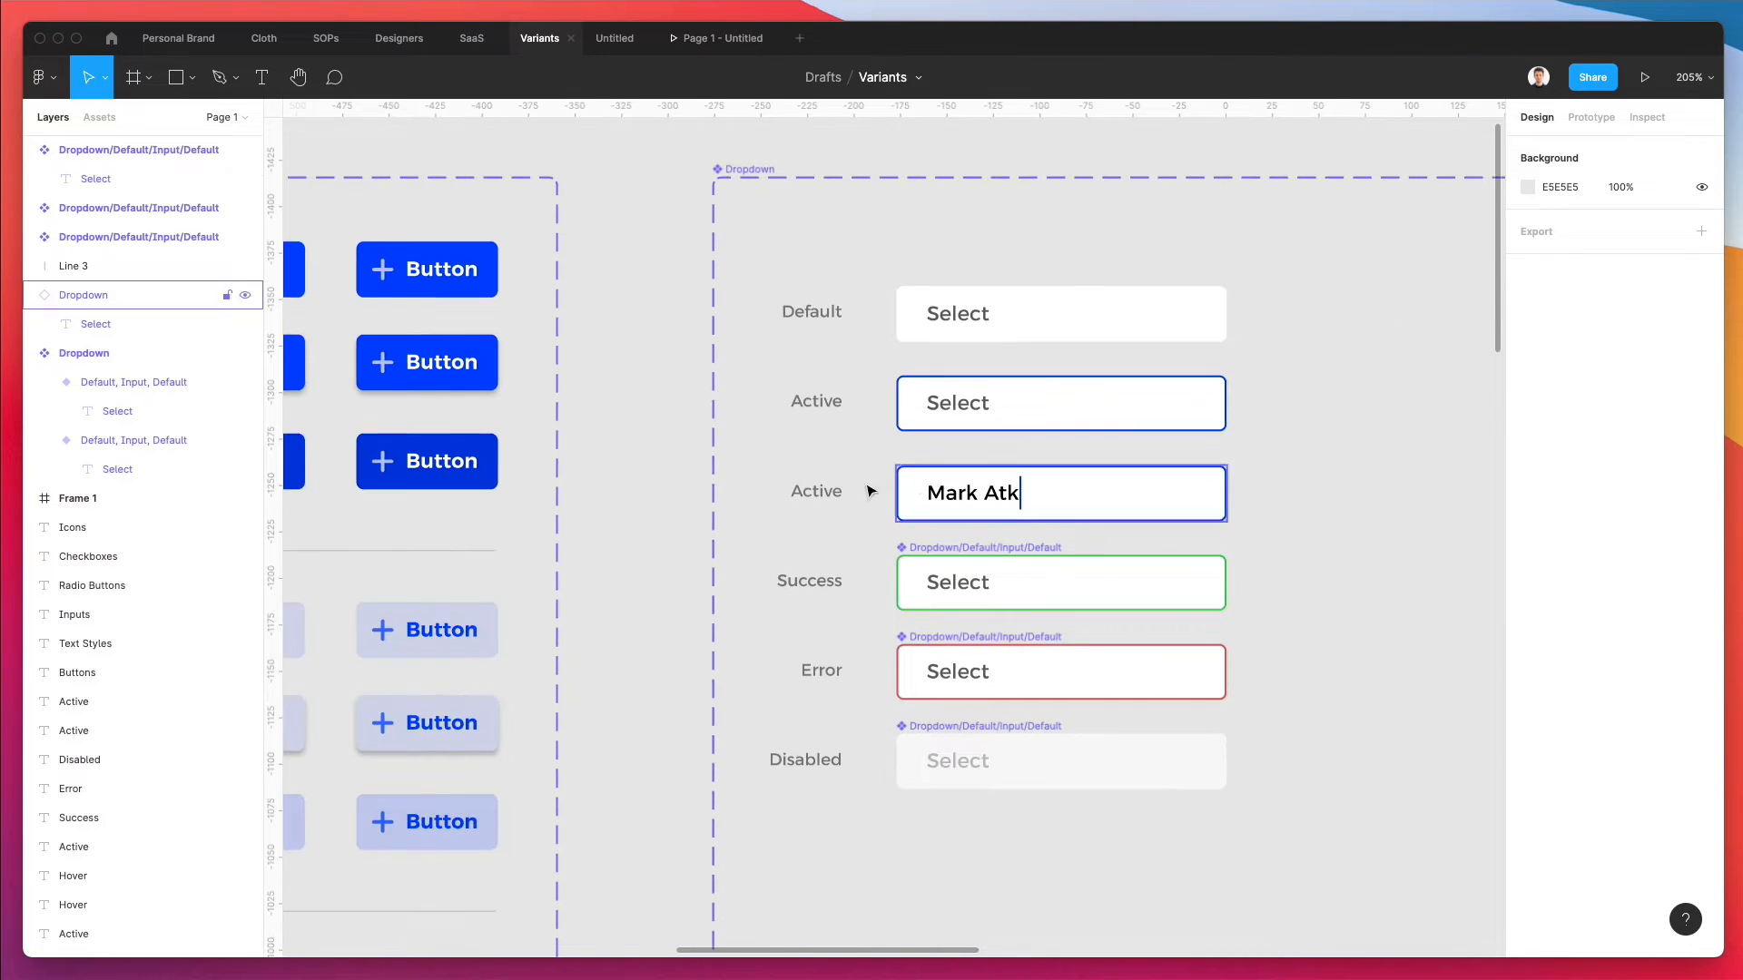
left_click(811, 490)
double_click(806, 484)
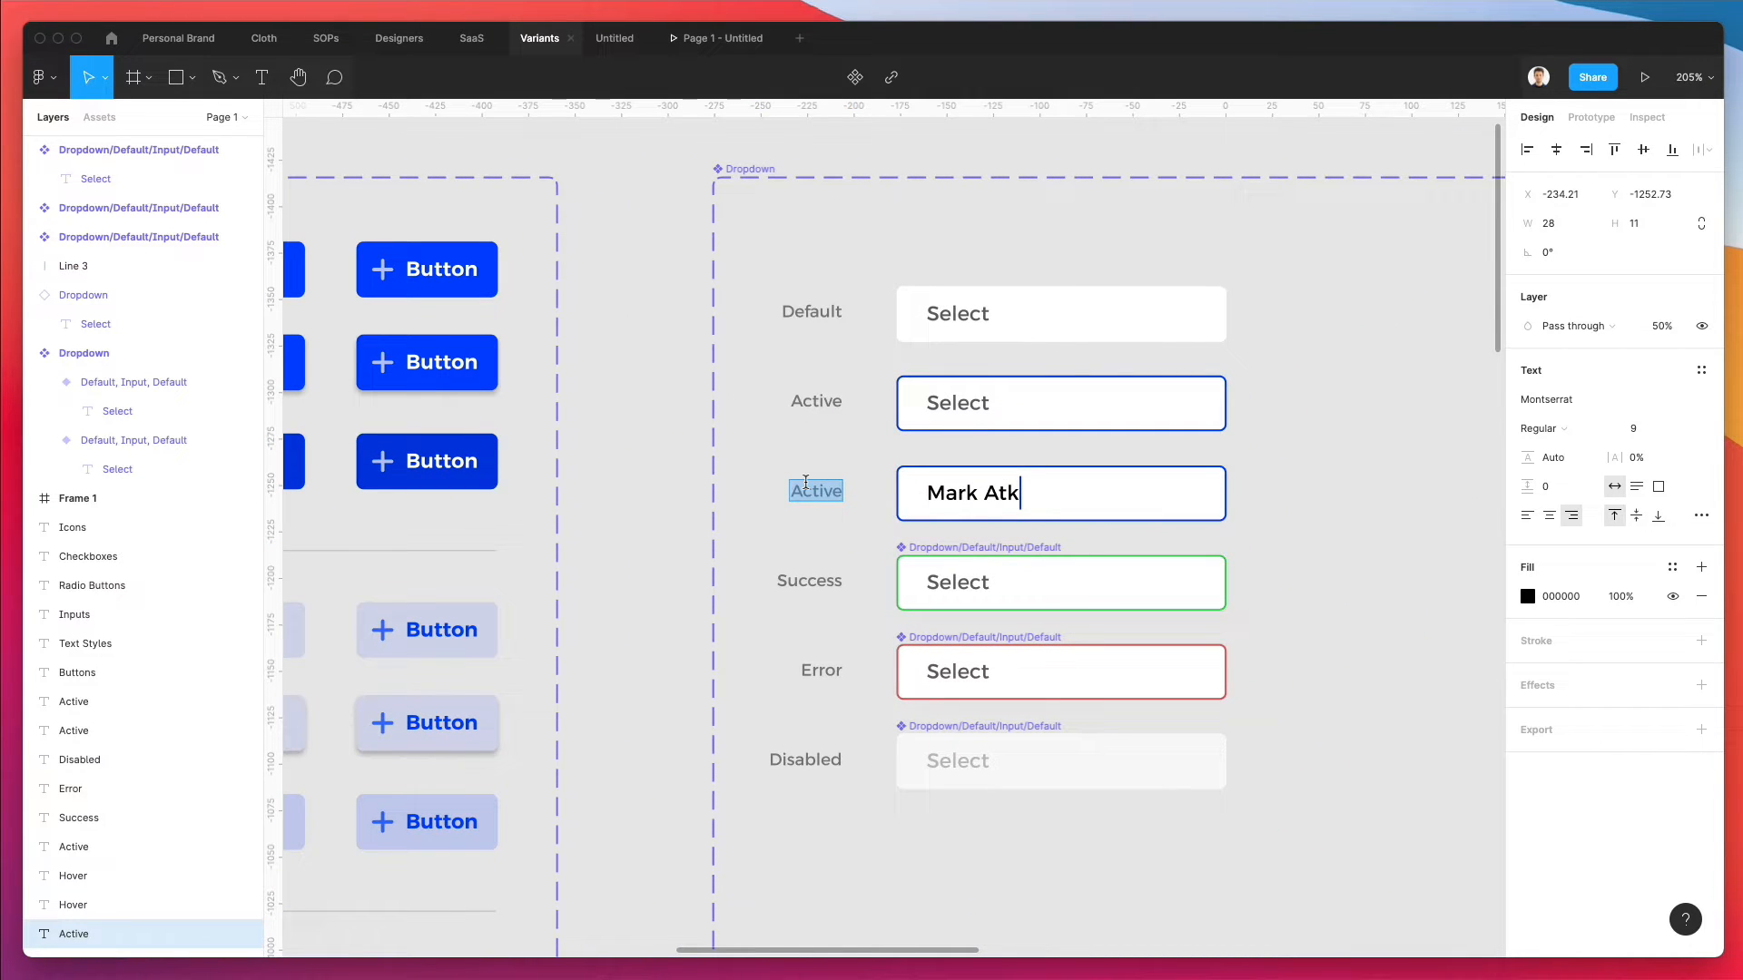
type("Typing")
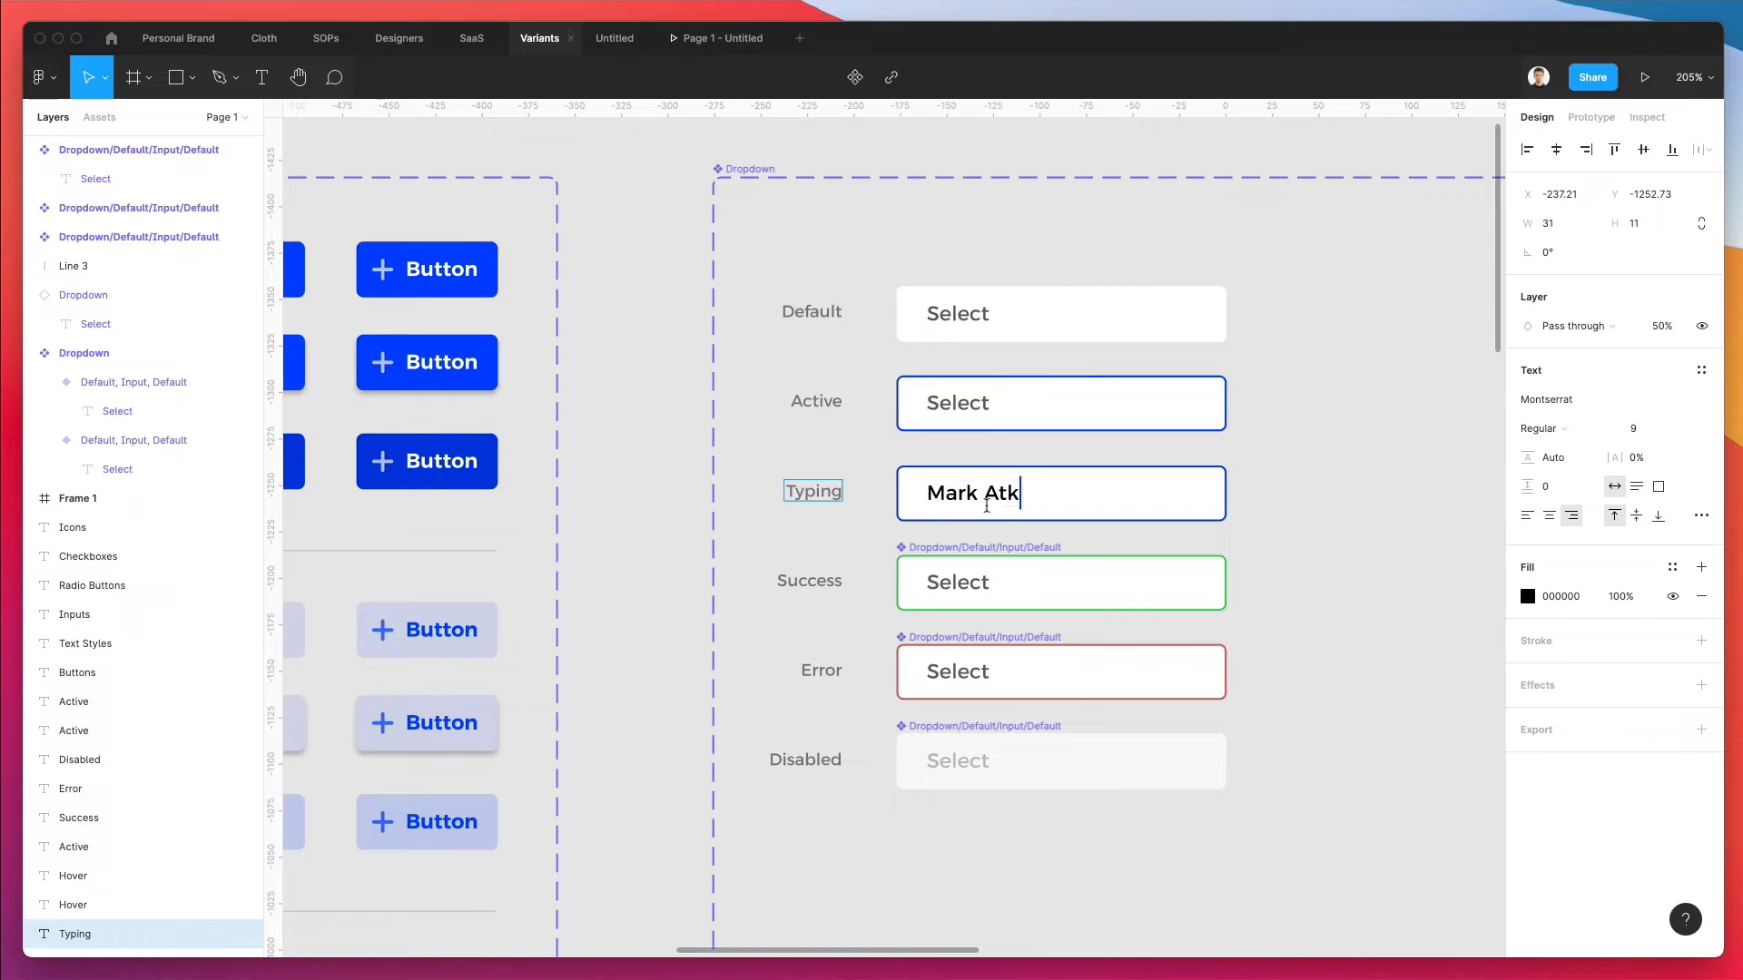
left_click(1358, 557)
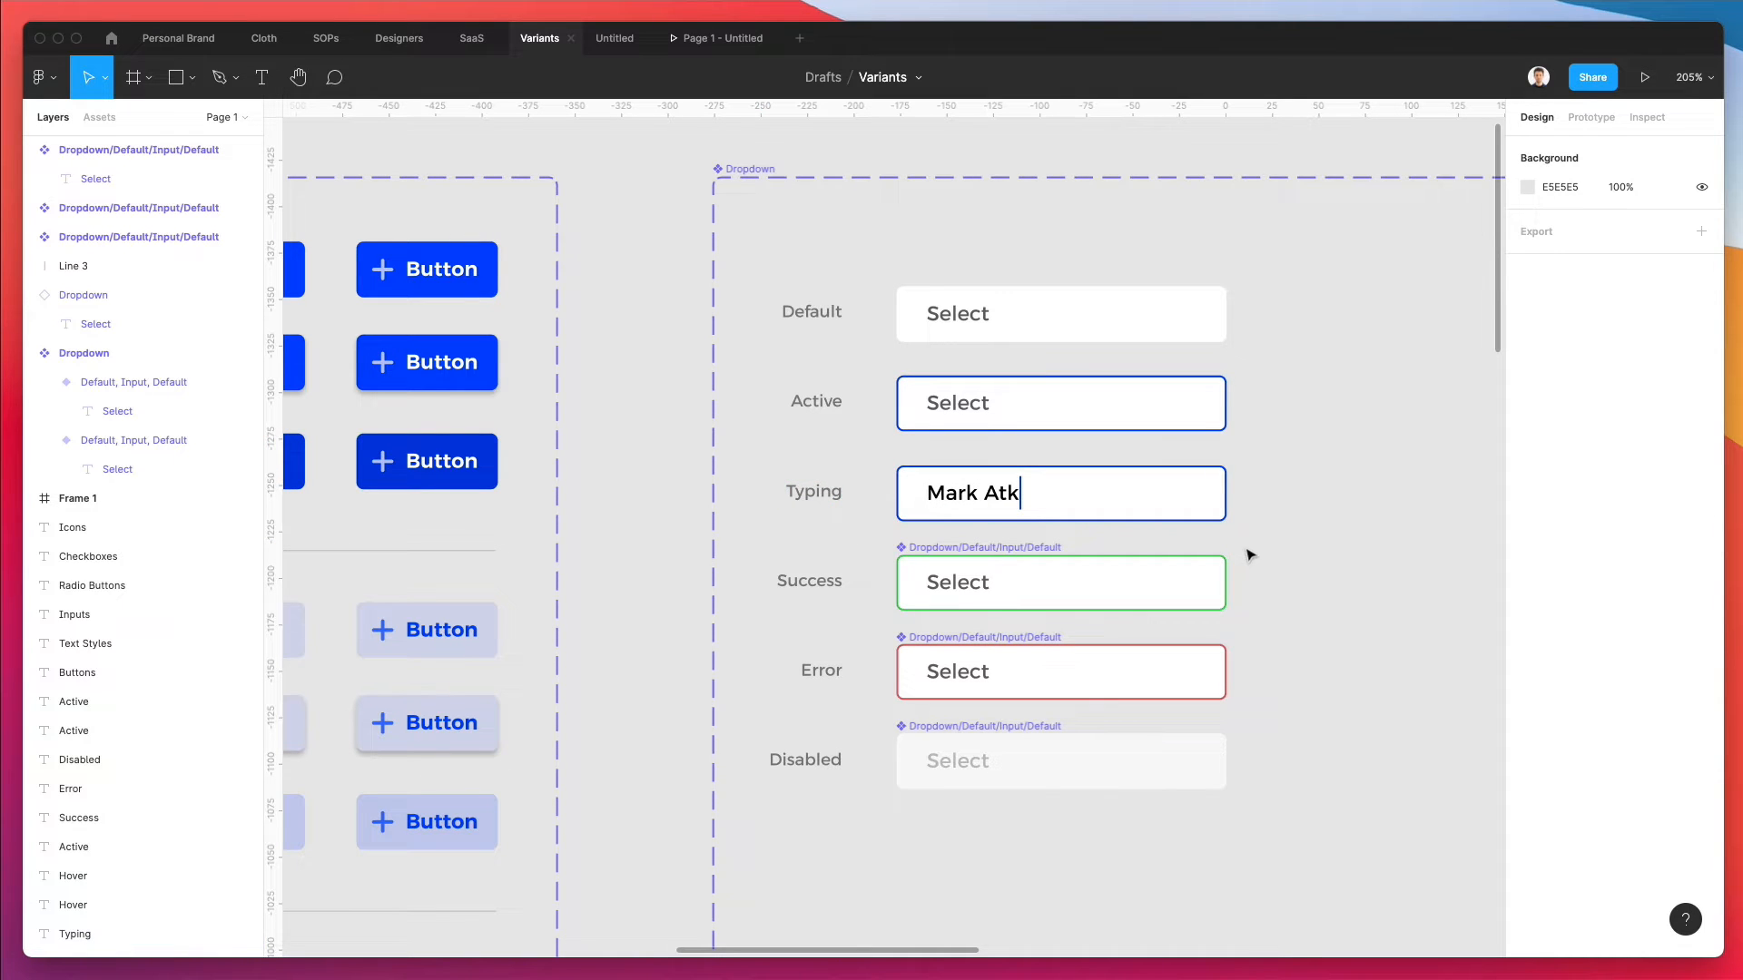
- Change the State property in the Active dropdown variant's layer name to Active
scroll(1251, 556, "right", 5)
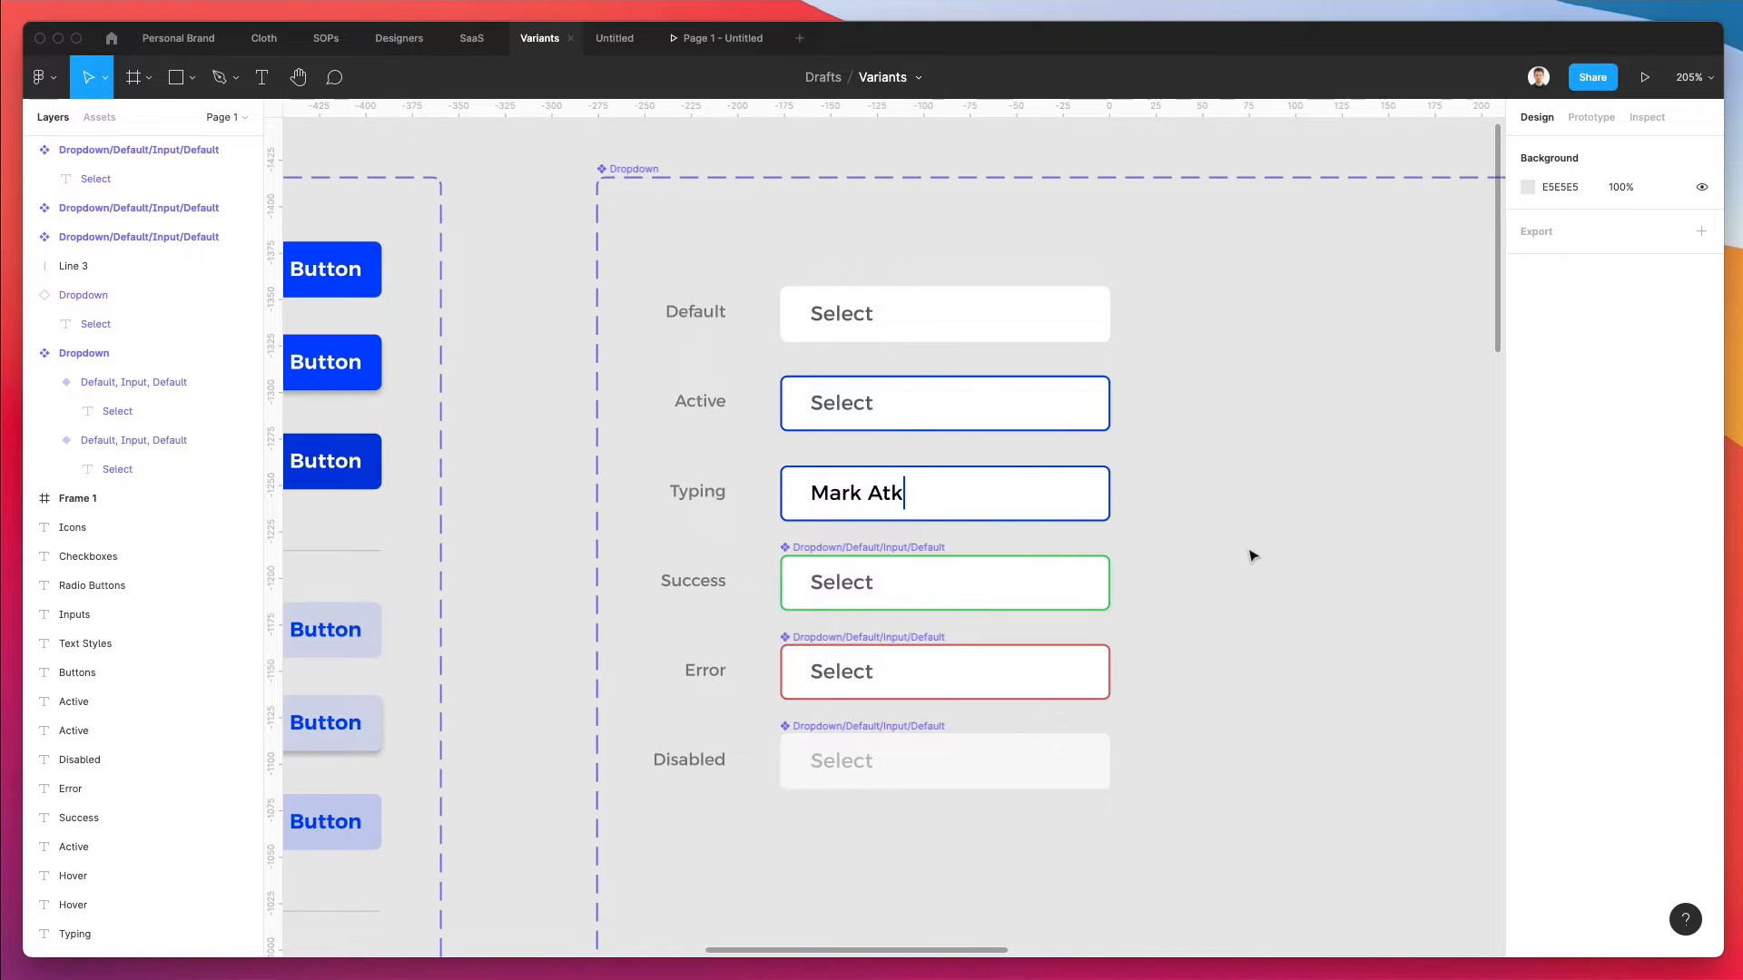
scroll(1251, 555, "left", 2)
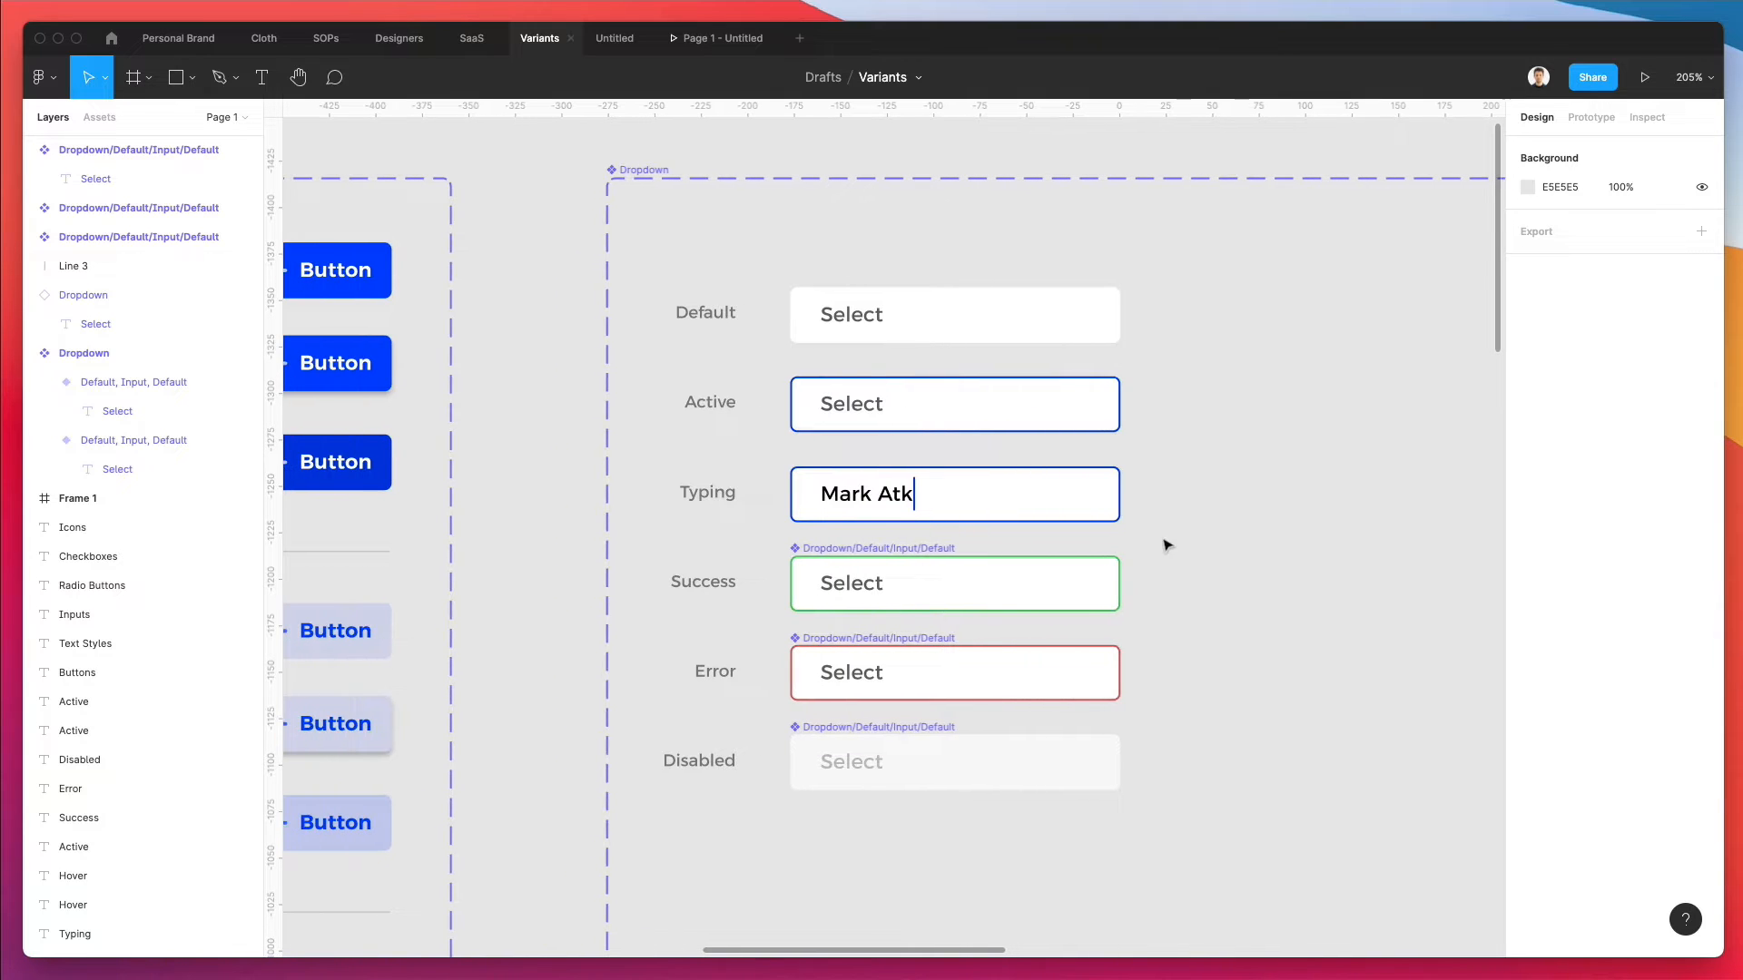
left_click(962, 397)
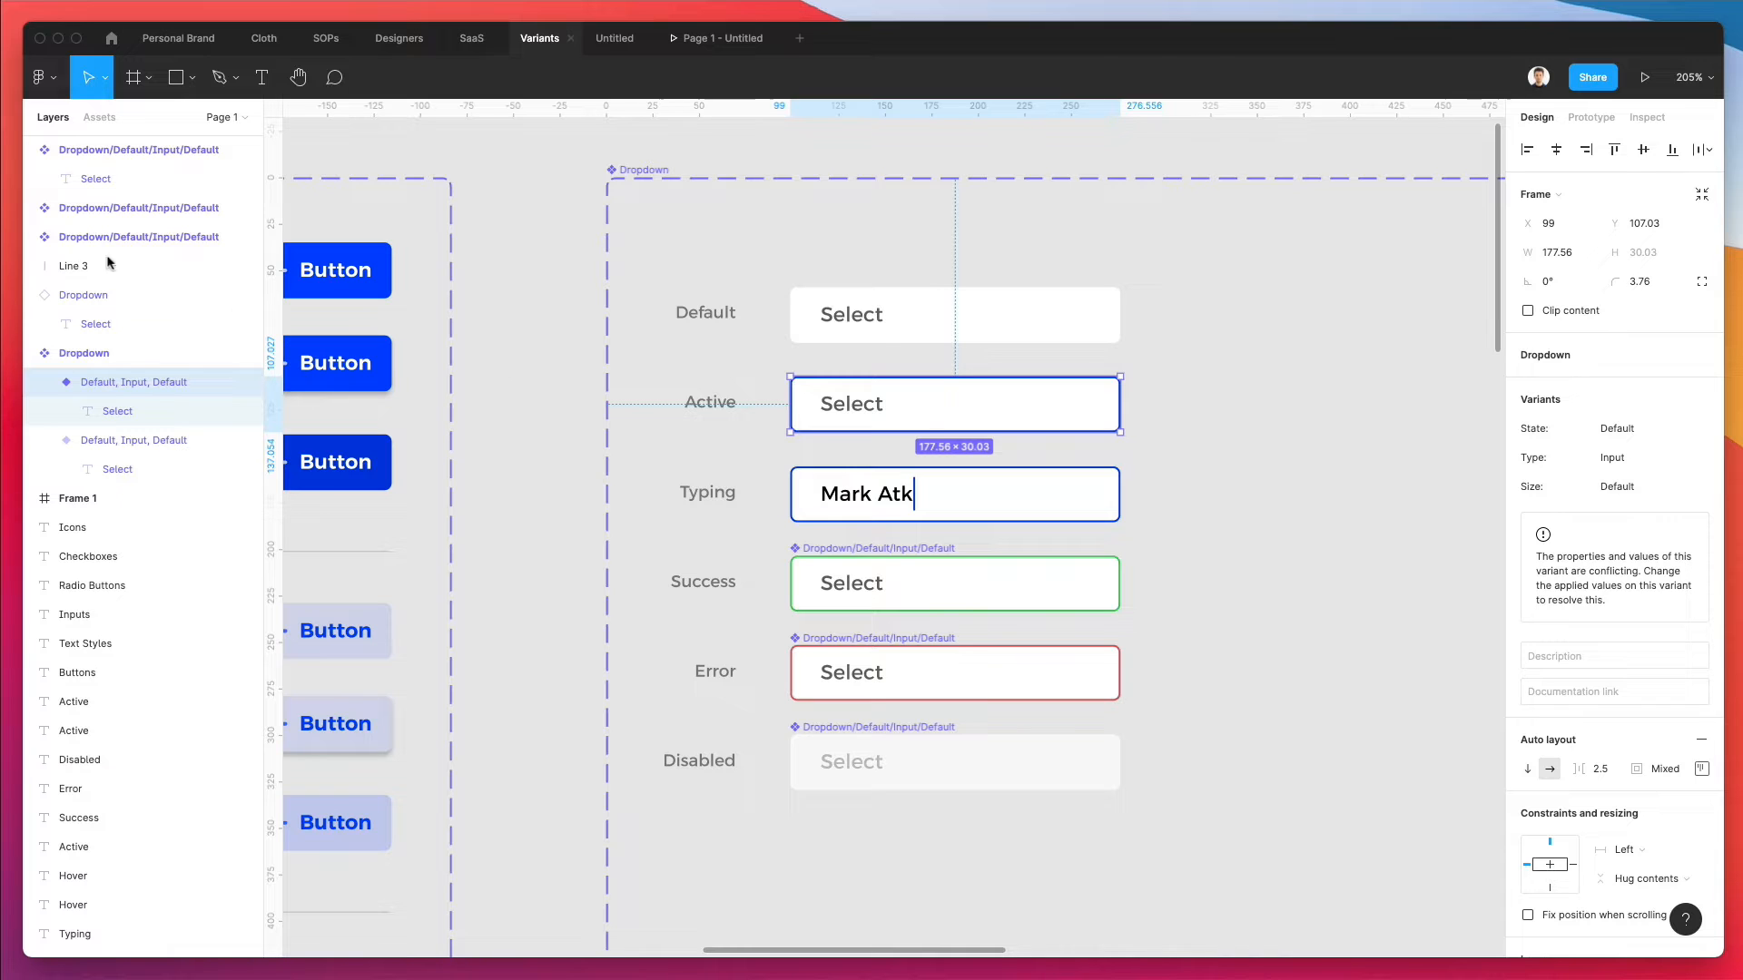
double_click(154, 382)
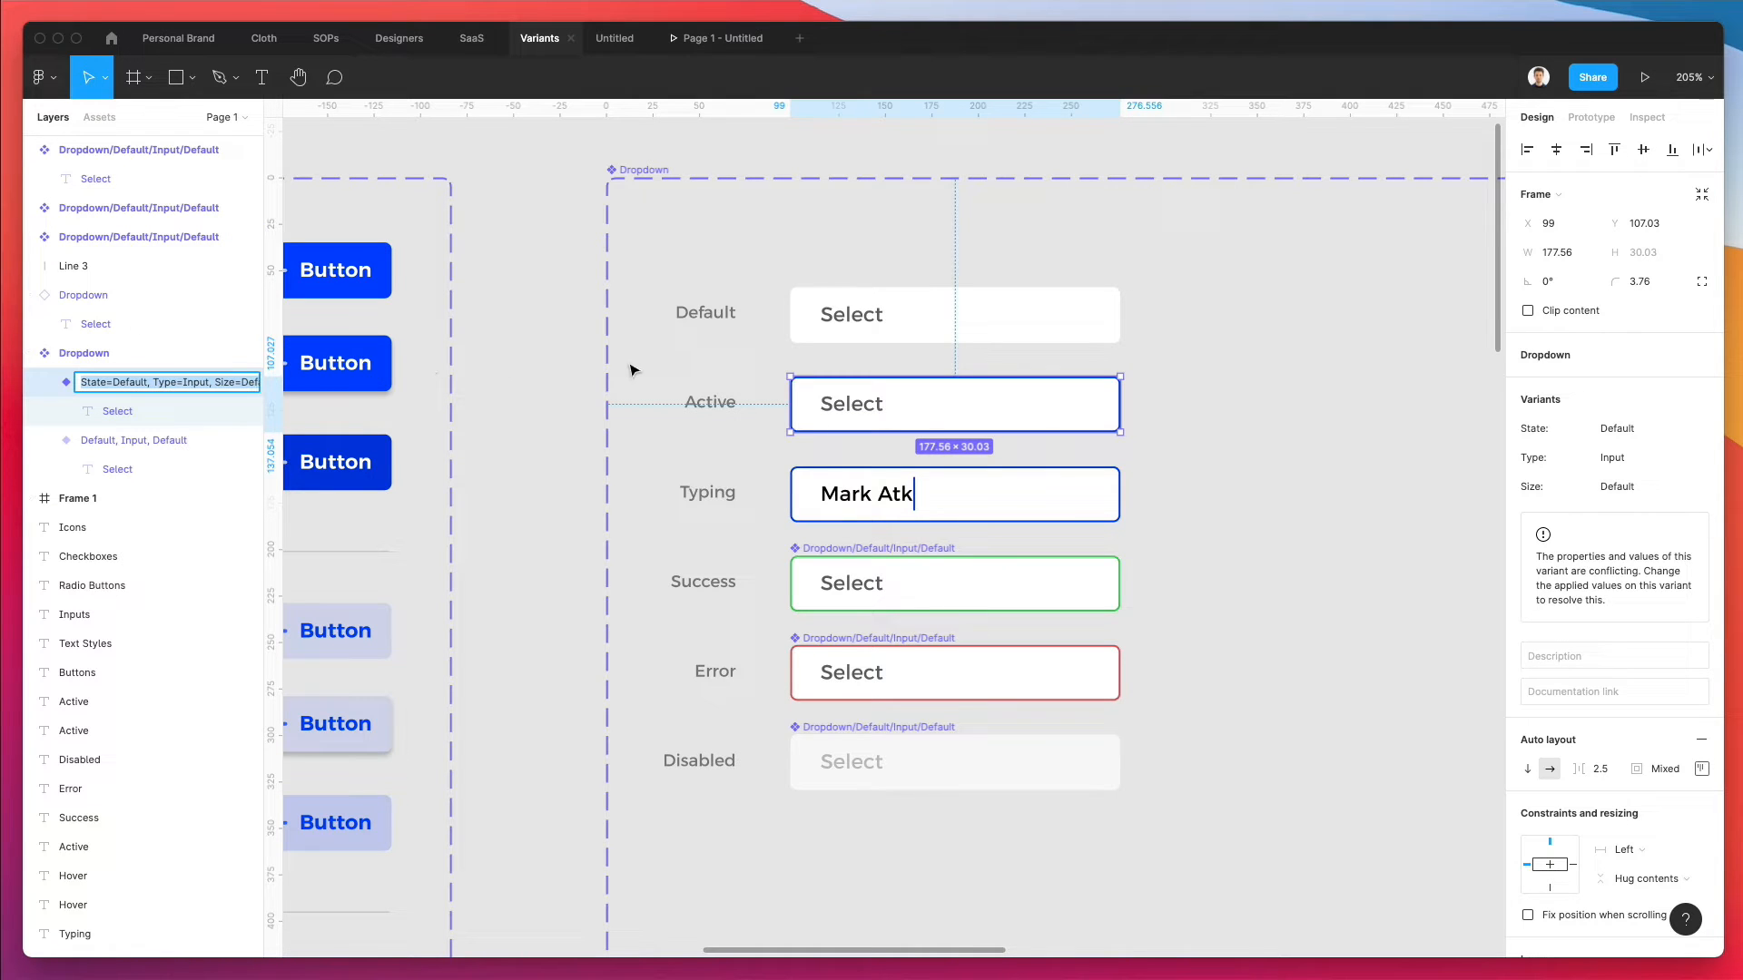
double_click(131, 382)
type("Active")
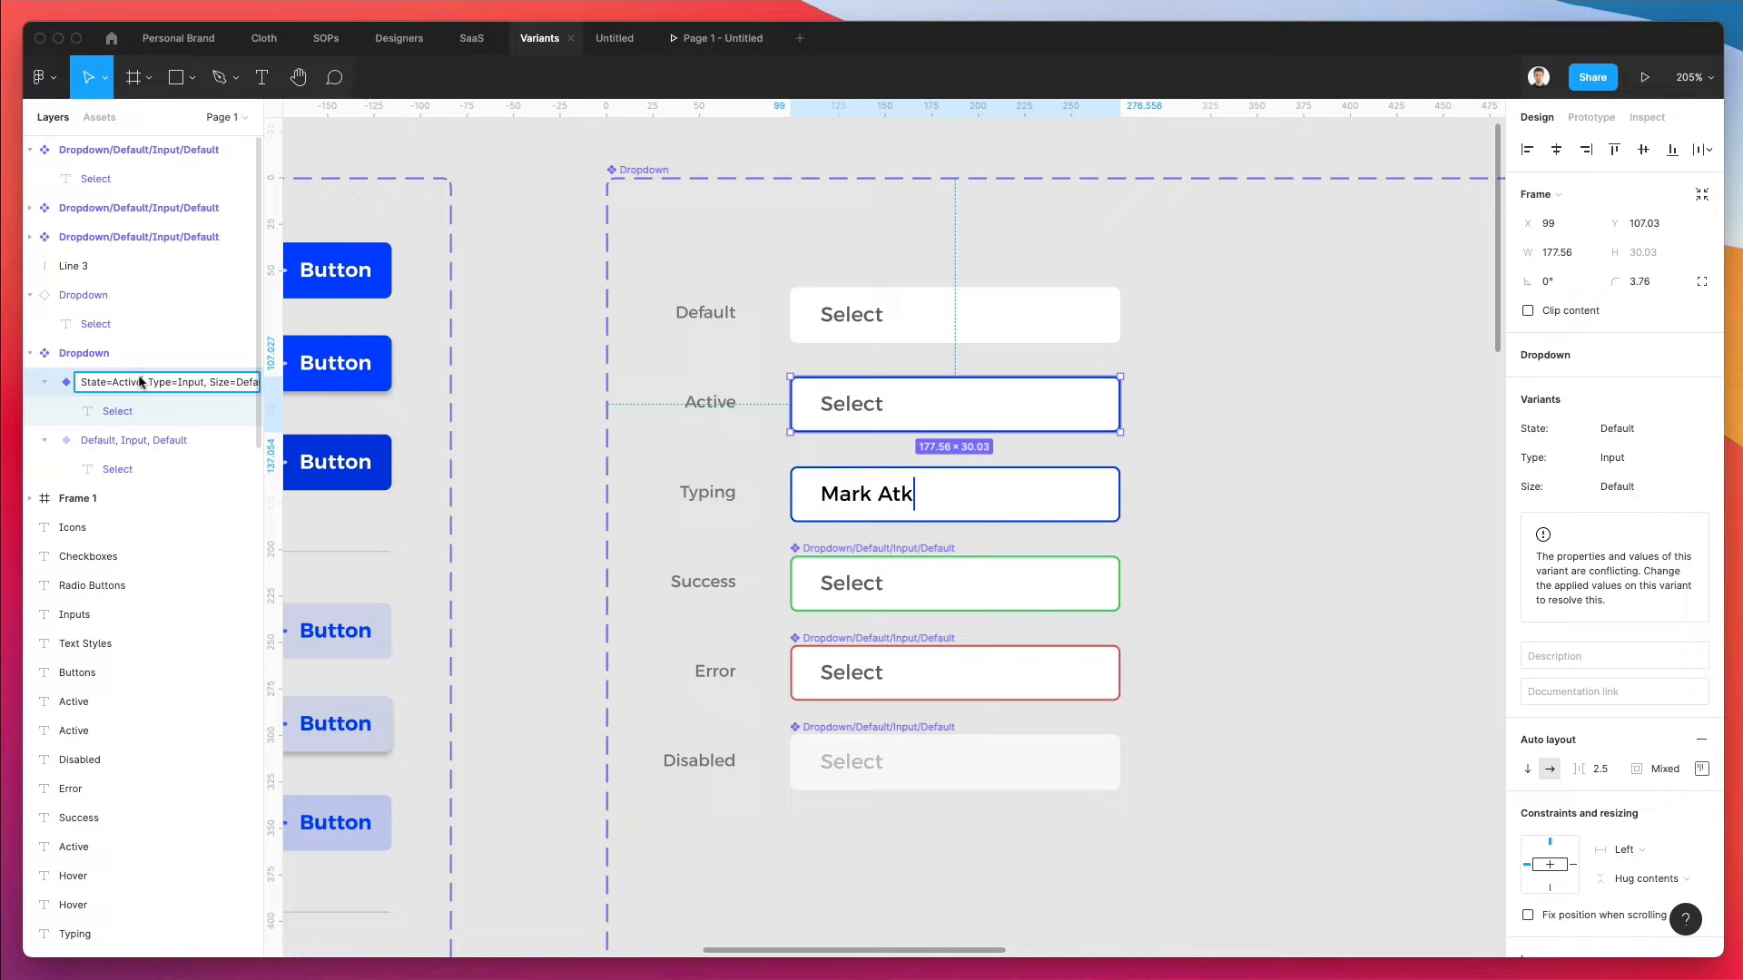
key("Return")
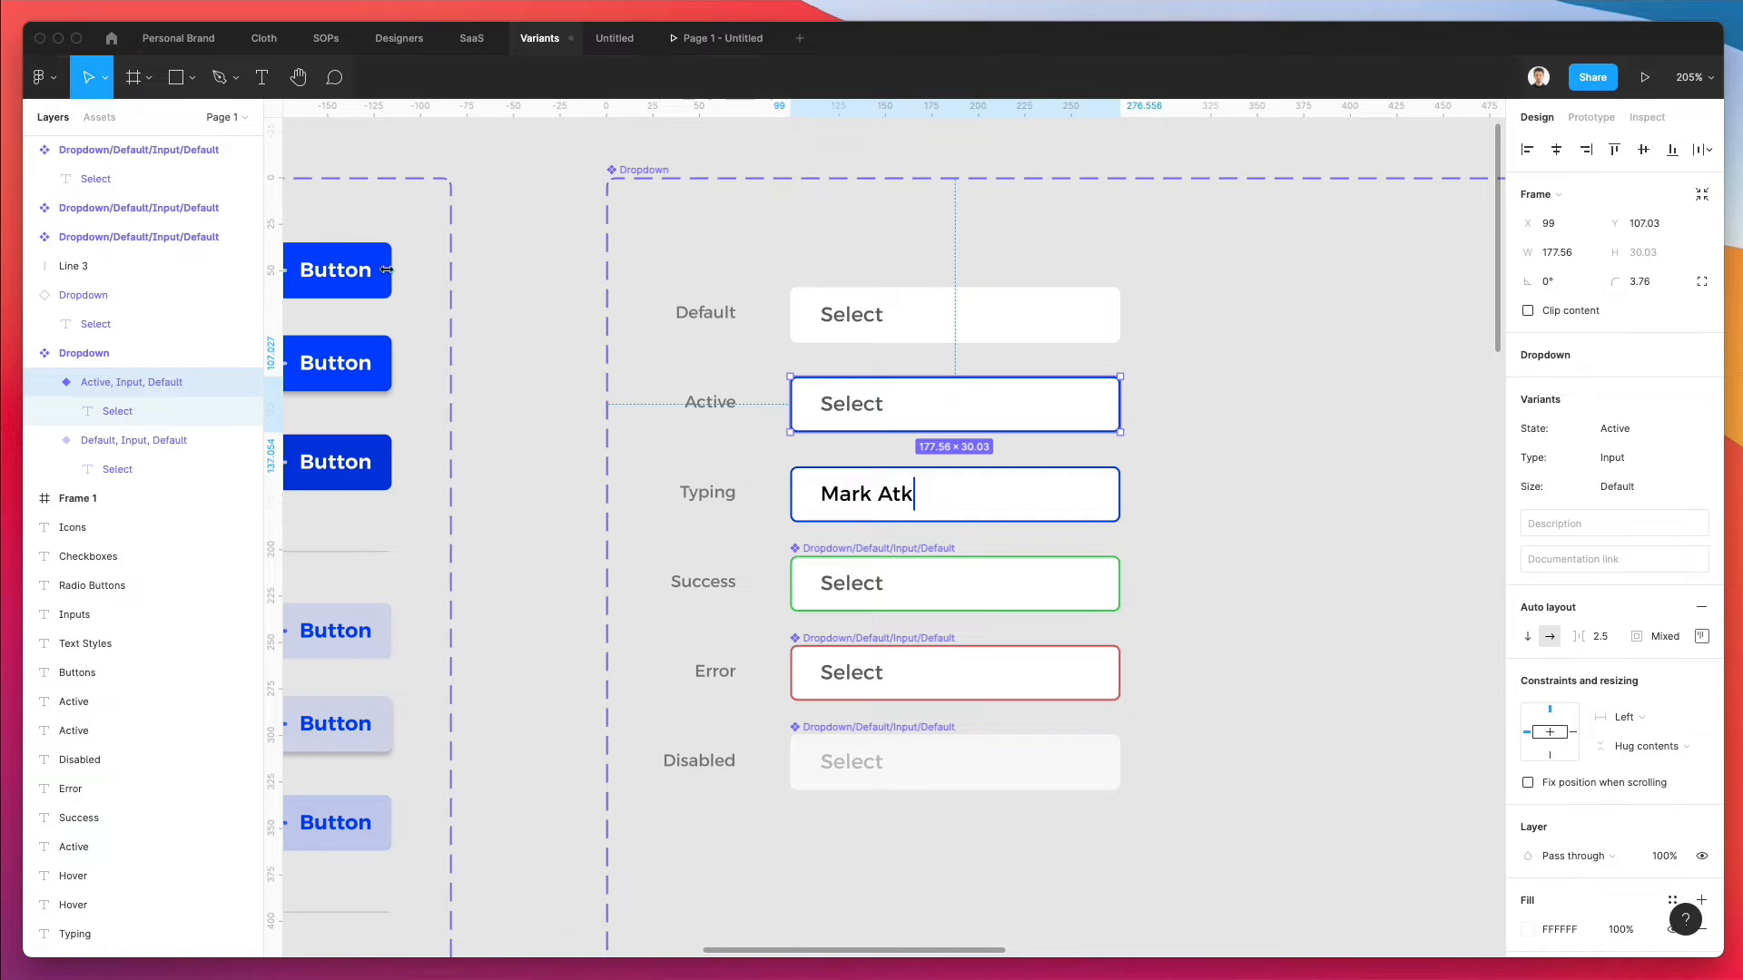
- Widen the layer list and copy the Default dropdown variant's full property name
left_click_drag(265, 272, 350, 275)
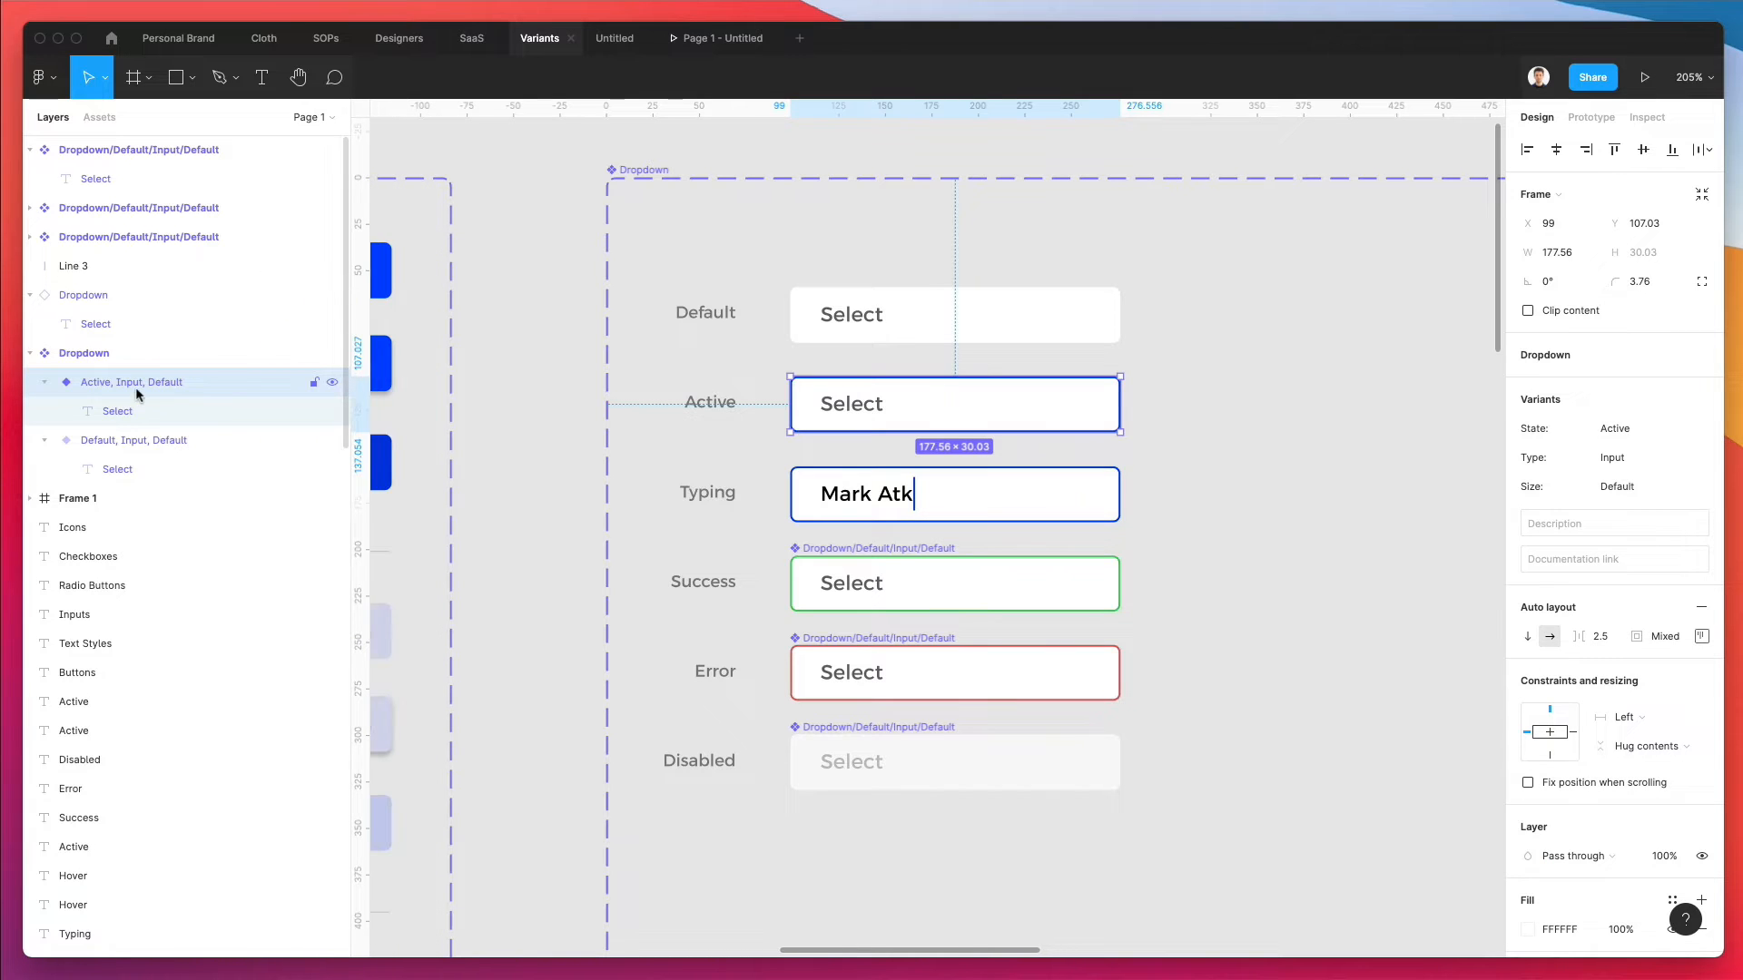
double_click(135, 382)
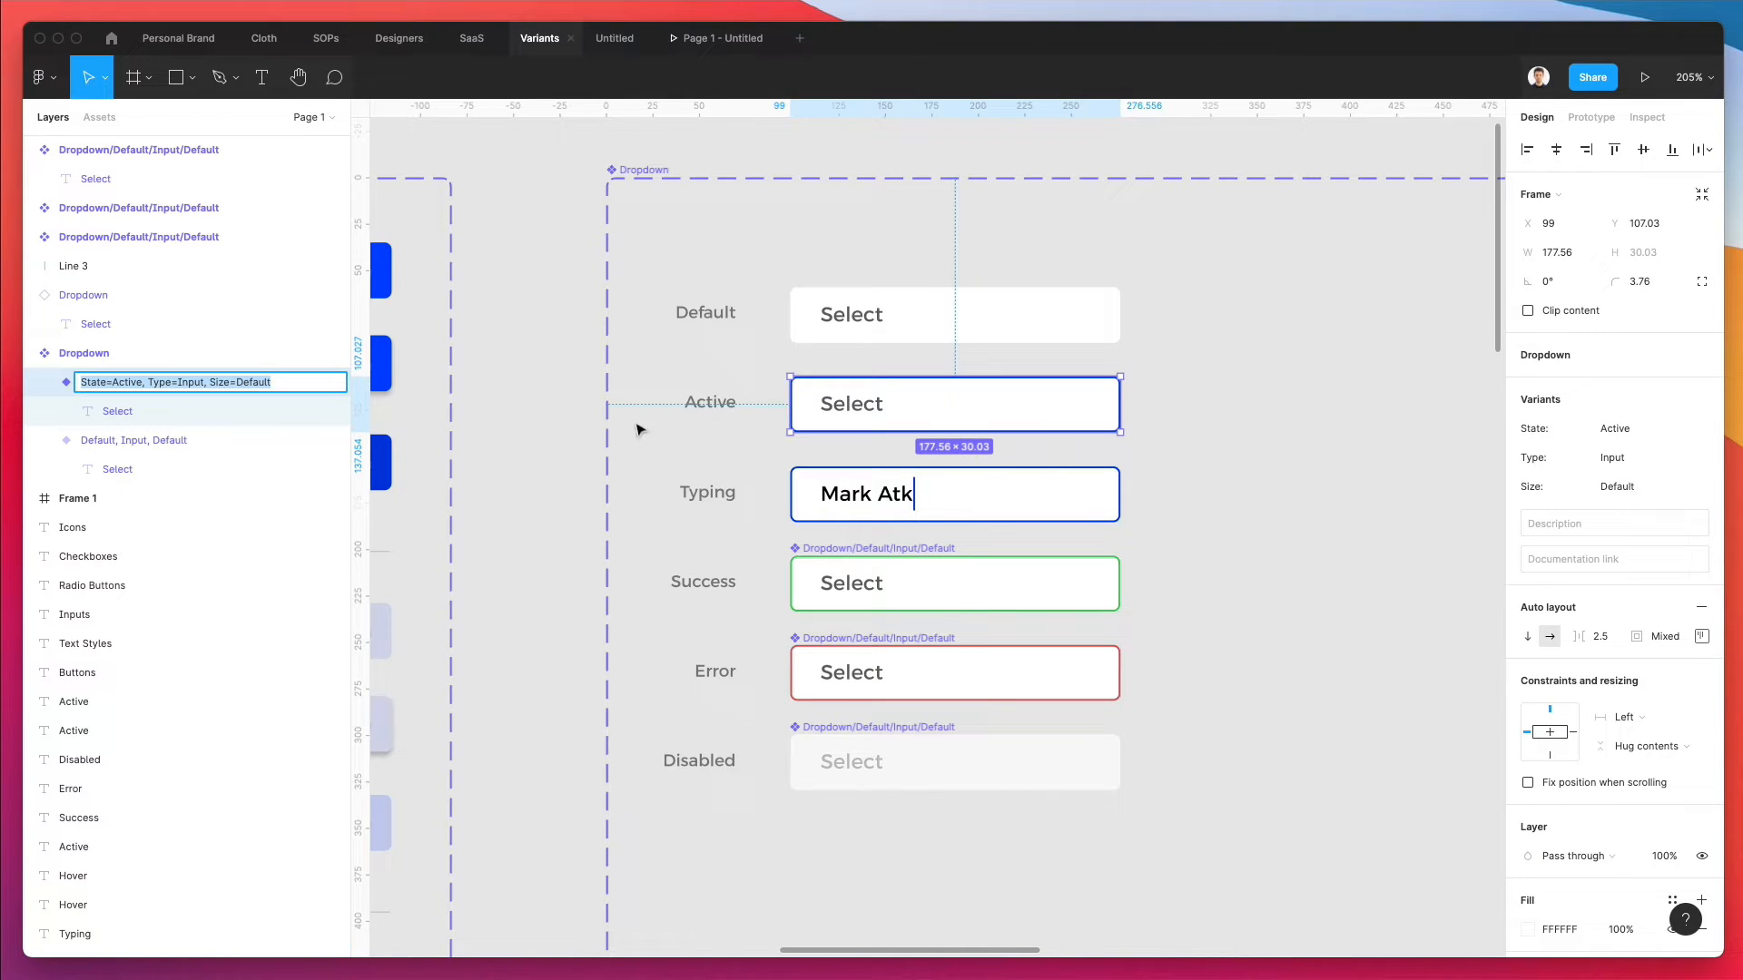
left_click(84, 300)
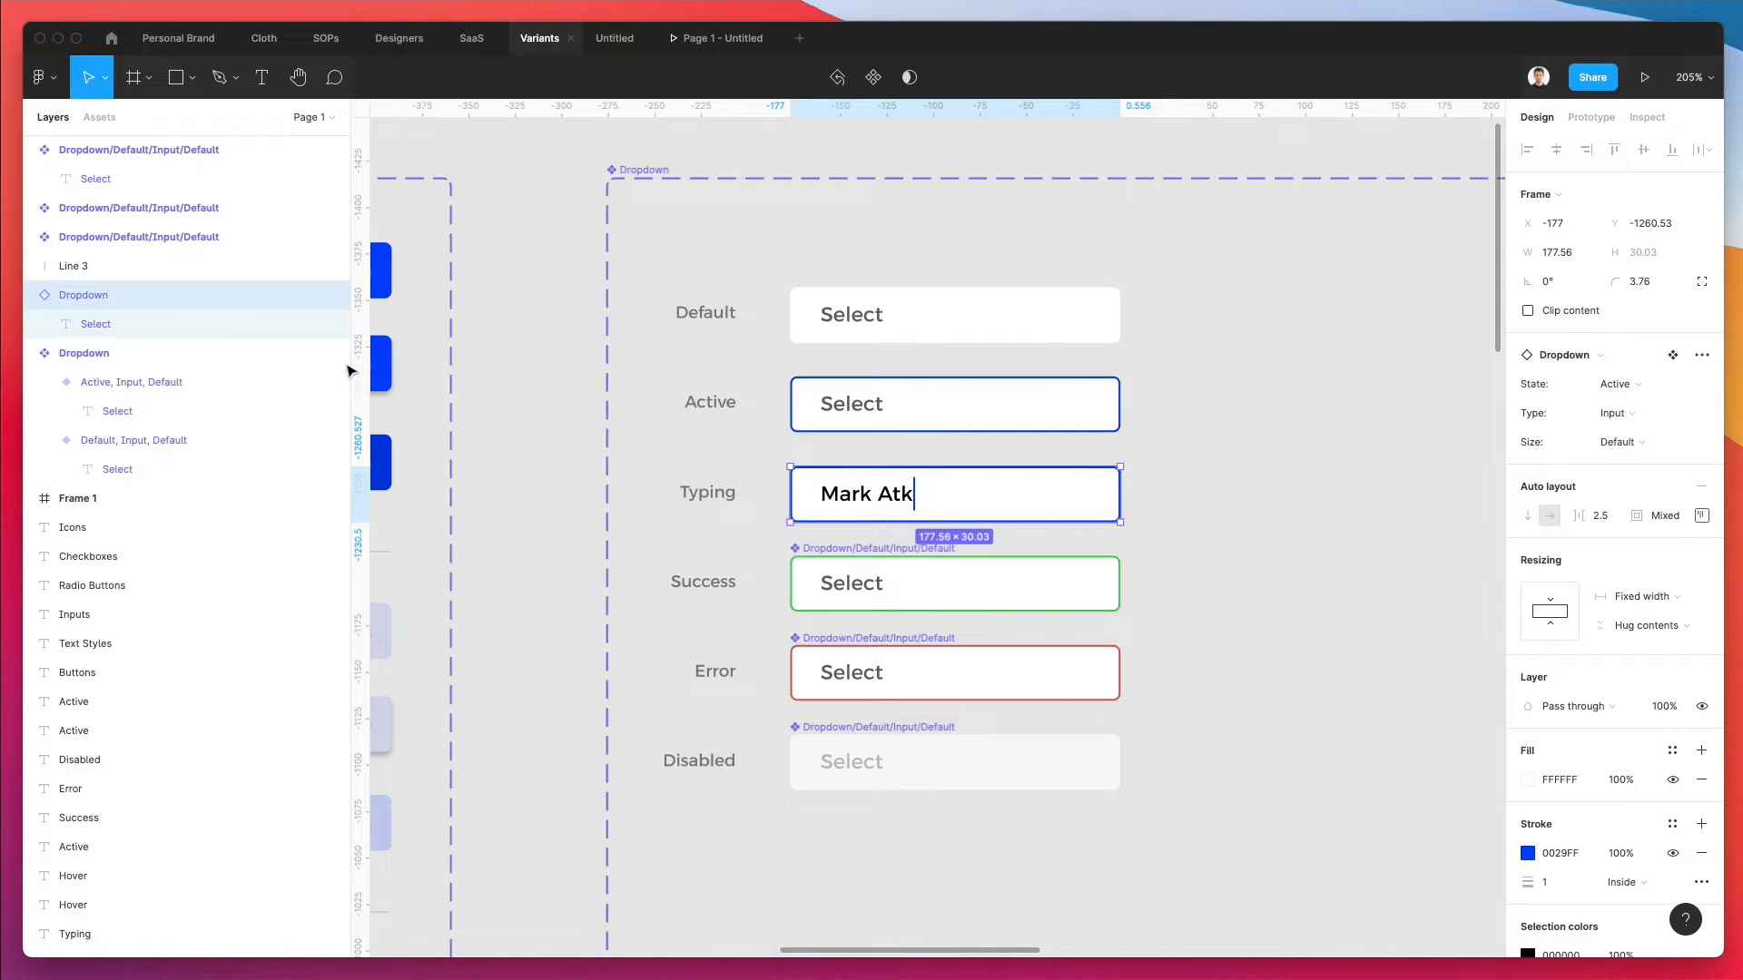
double_click(102, 301)
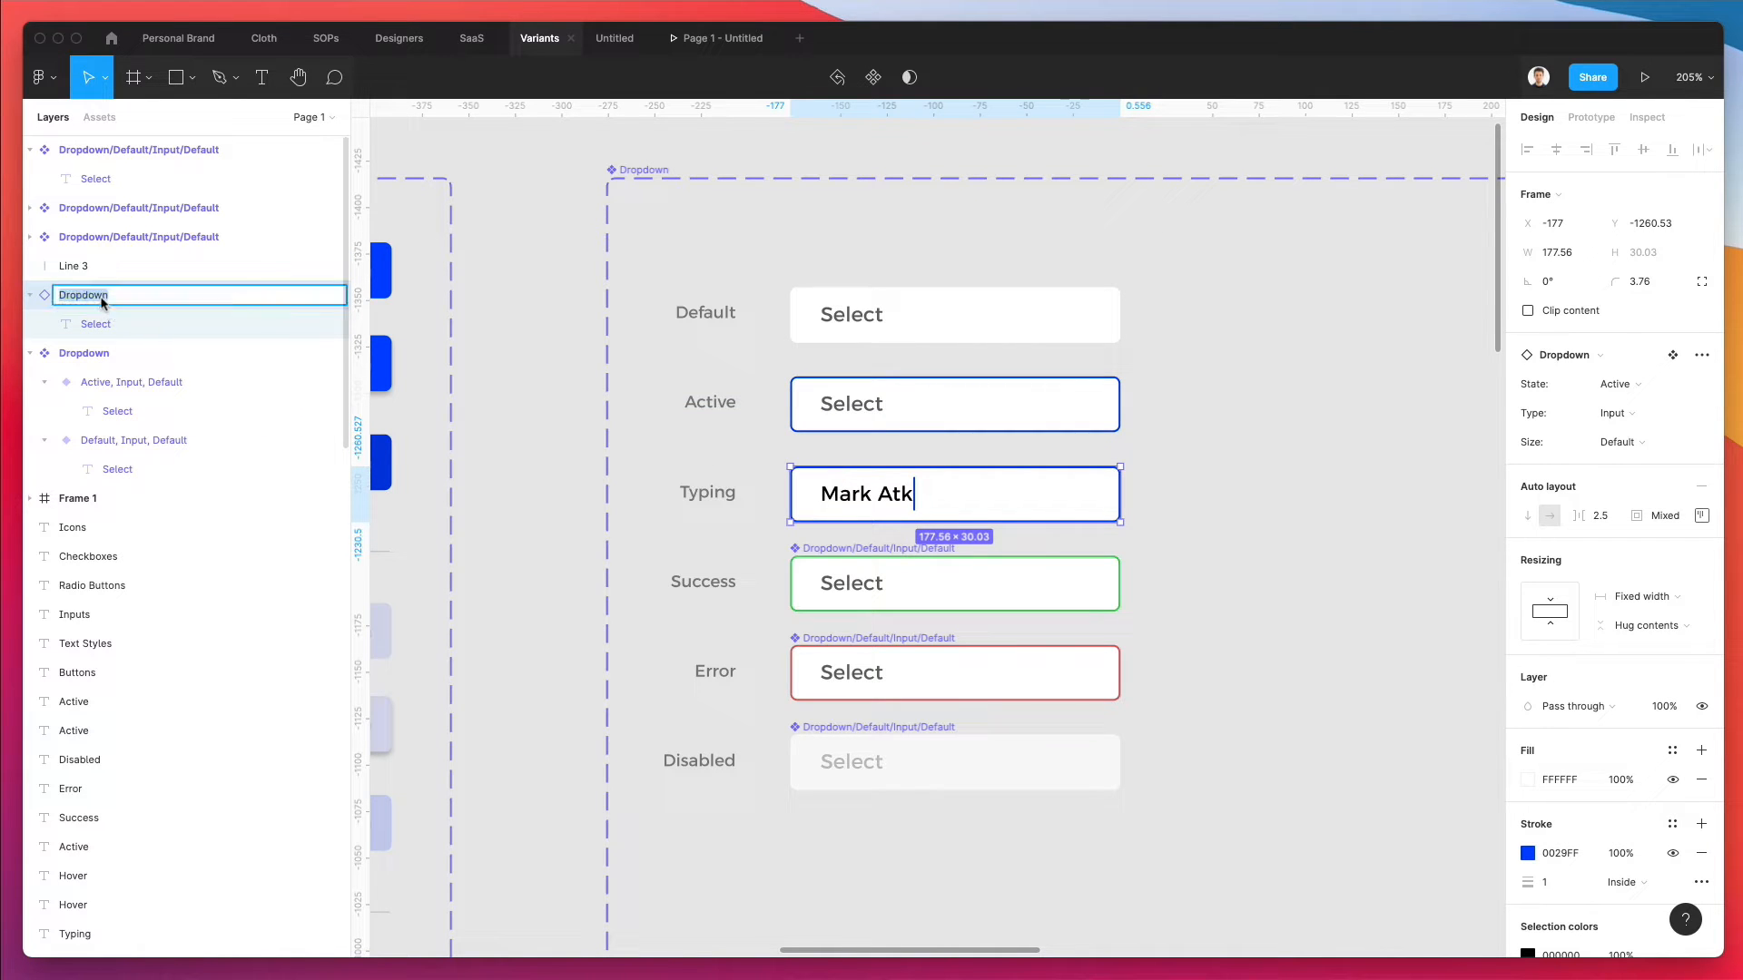
left_click(695, 363)
left_click(845, 401)
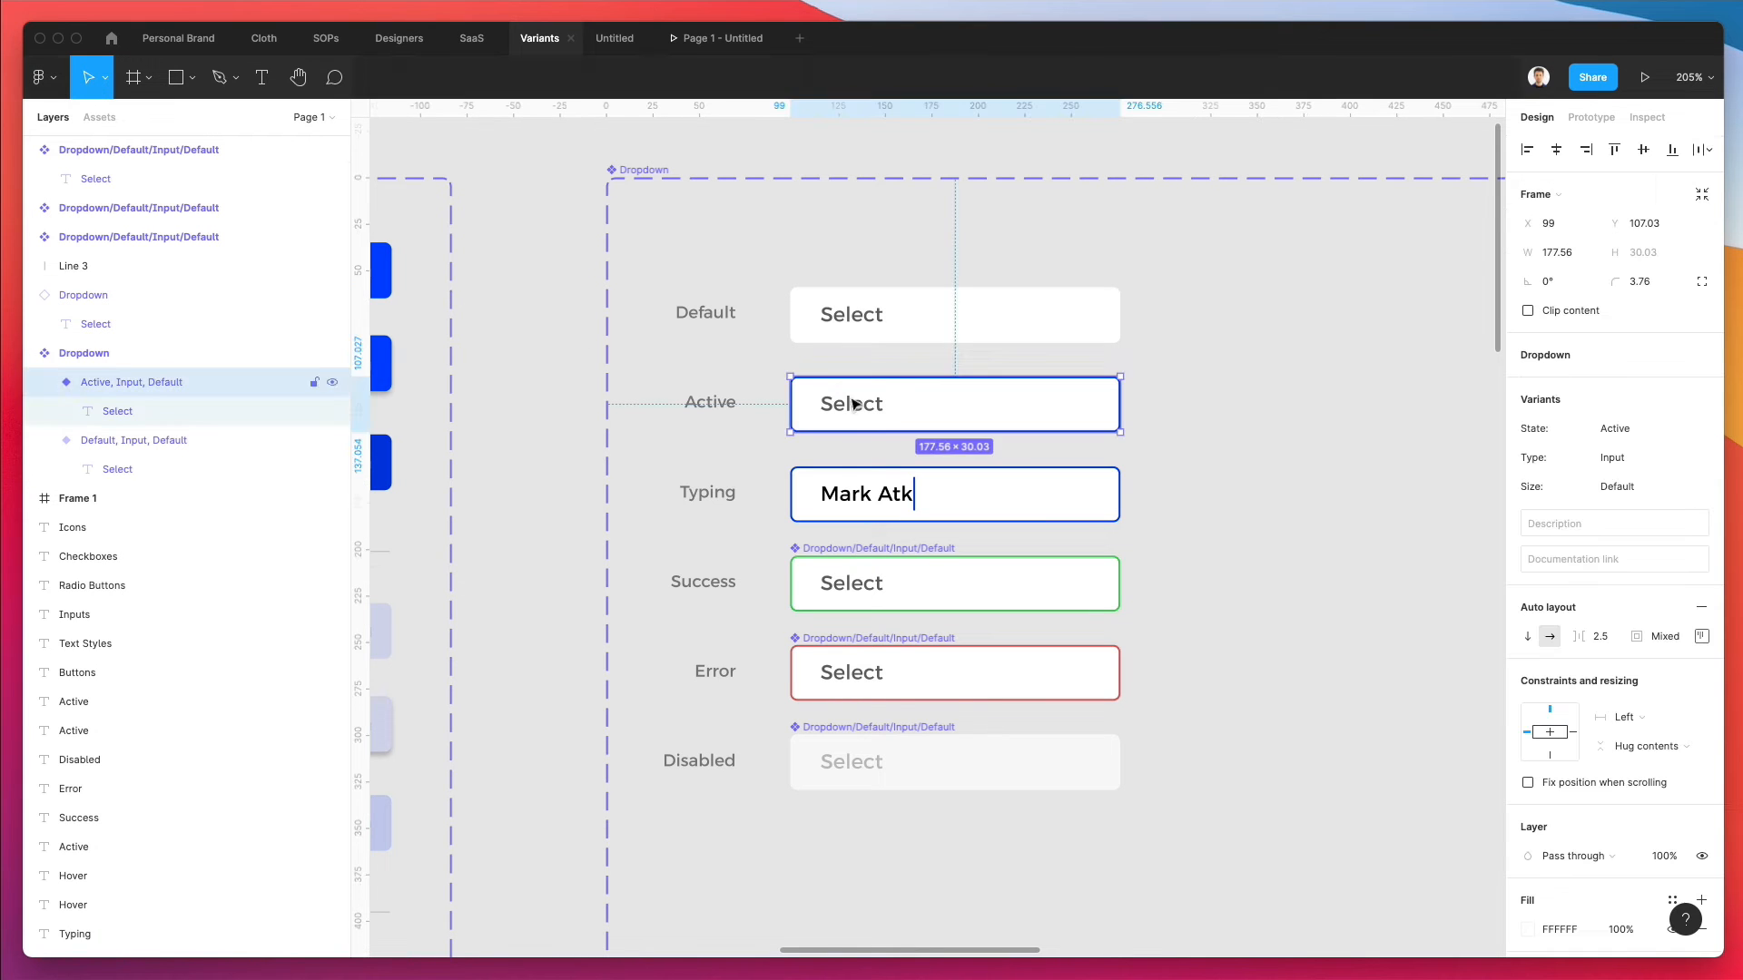
left_click(828, 317)
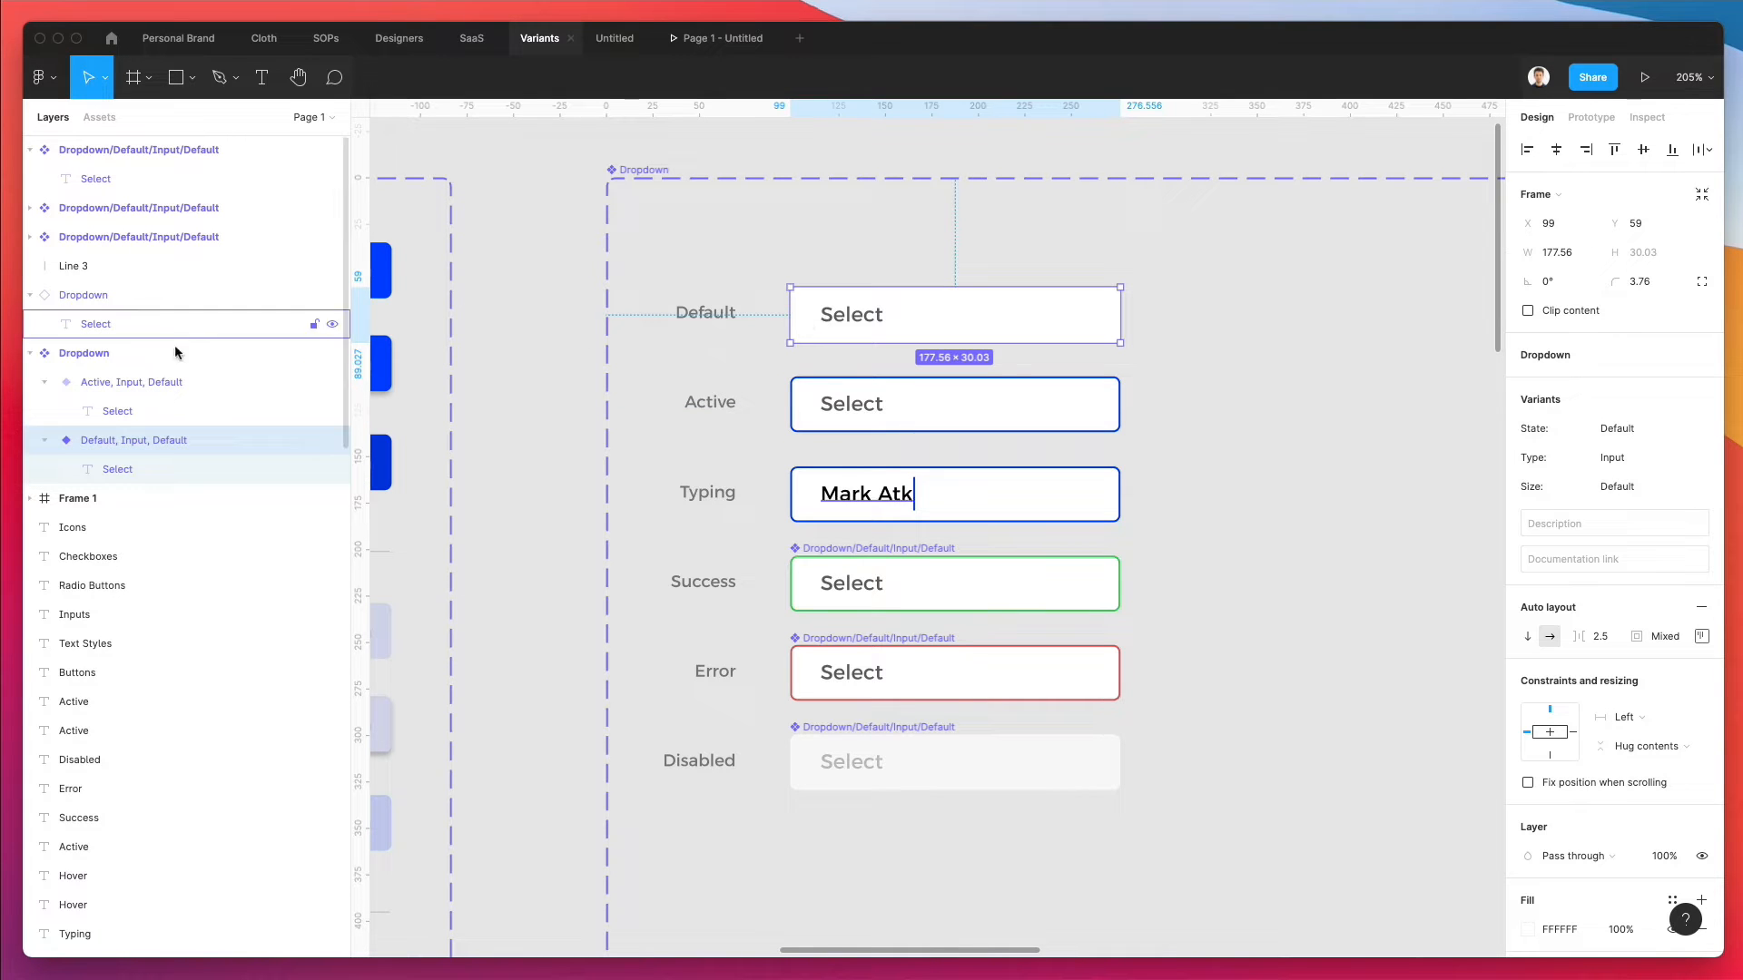
double_click(150, 445)
key("super+c")
- Rename the Typing dropdown layer as State=Typing, Type=Input, Size=Default, reusing the copied name
left_click(1189, 395)
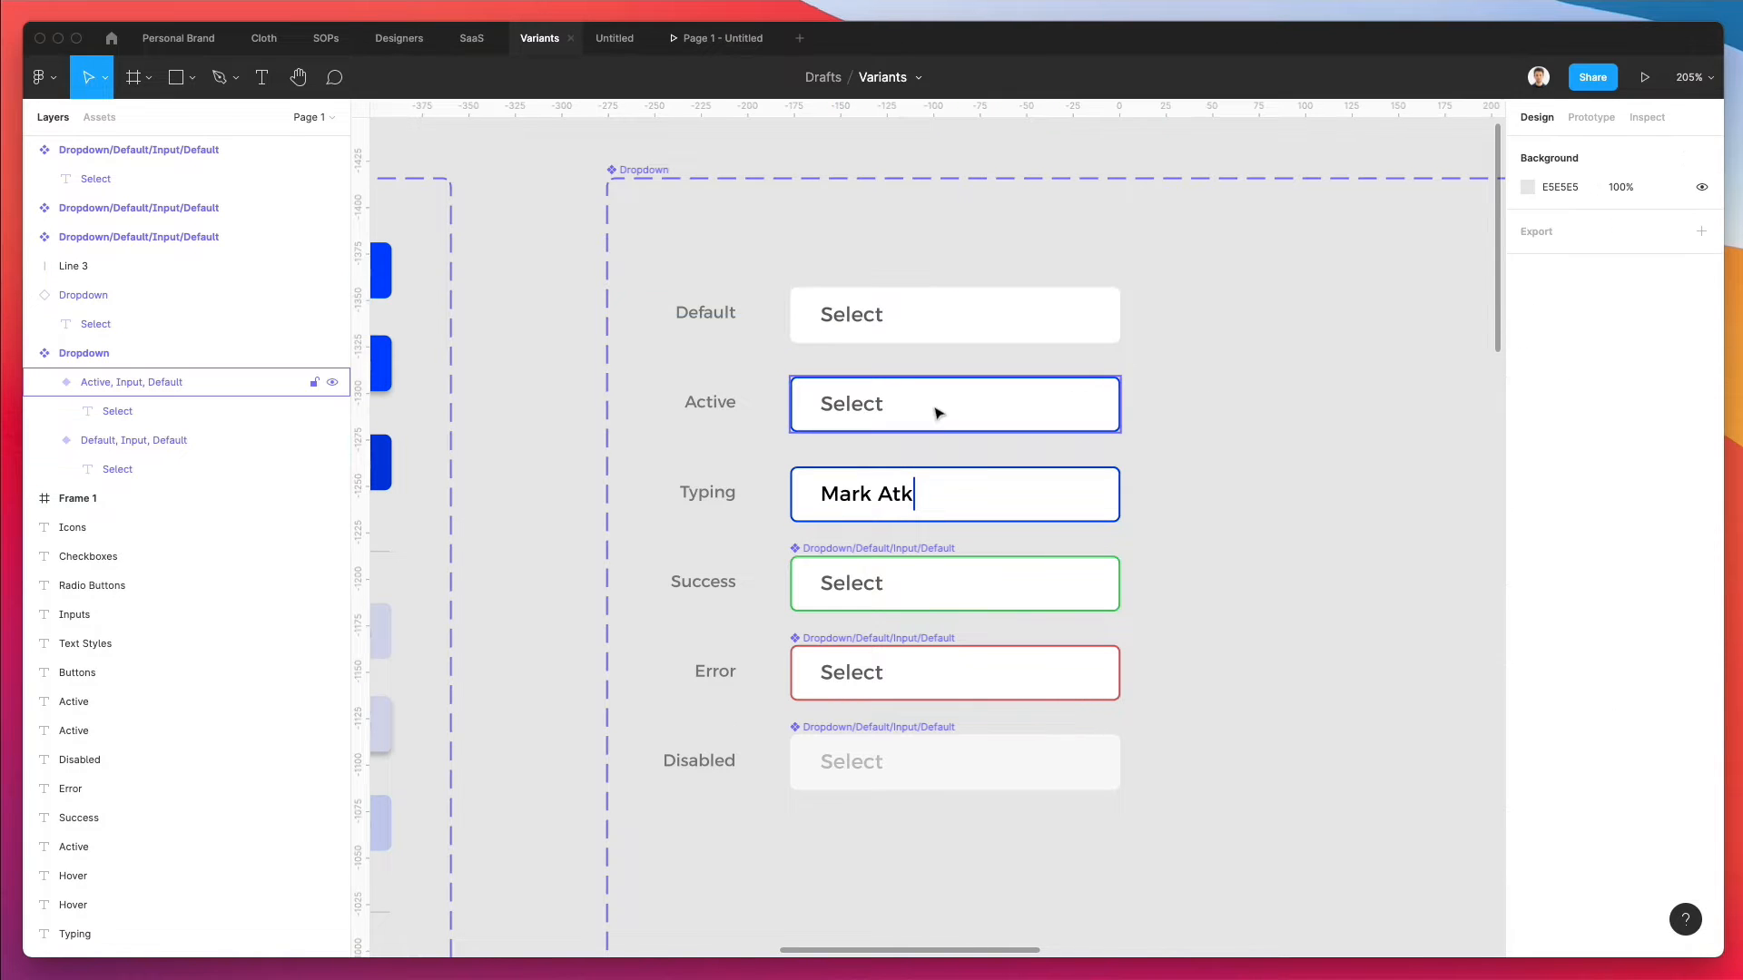
left_click(934, 410)
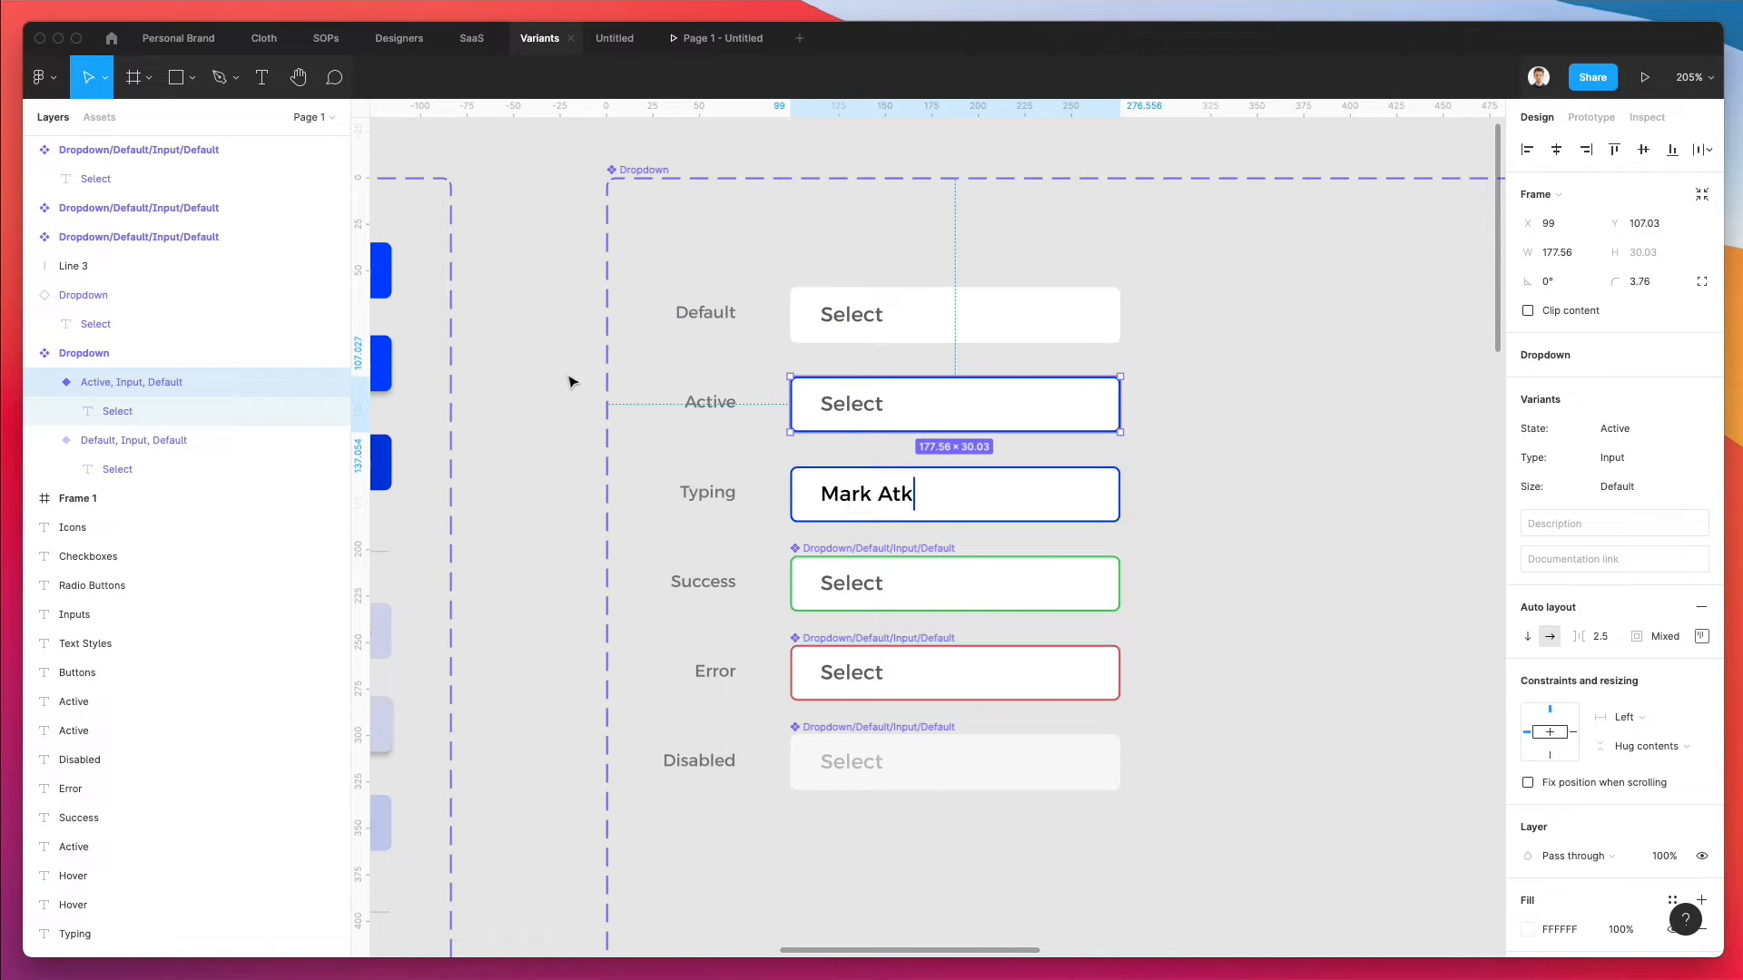
double_click(125, 382)
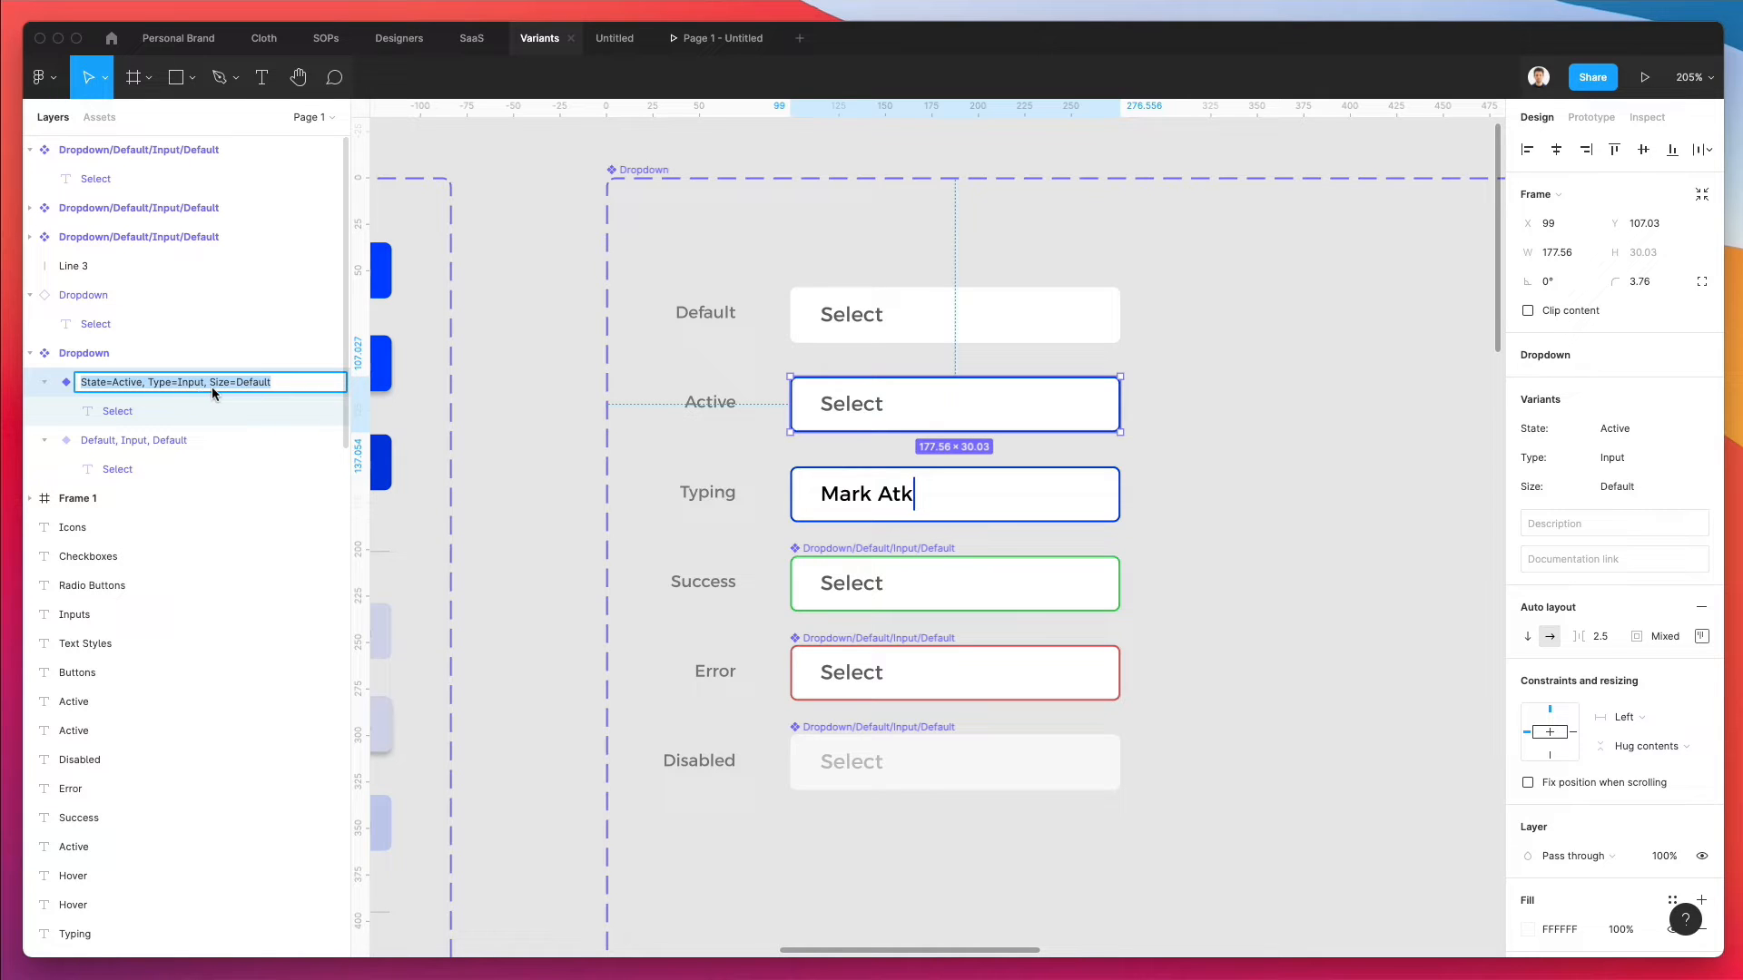
left_click(808, 494)
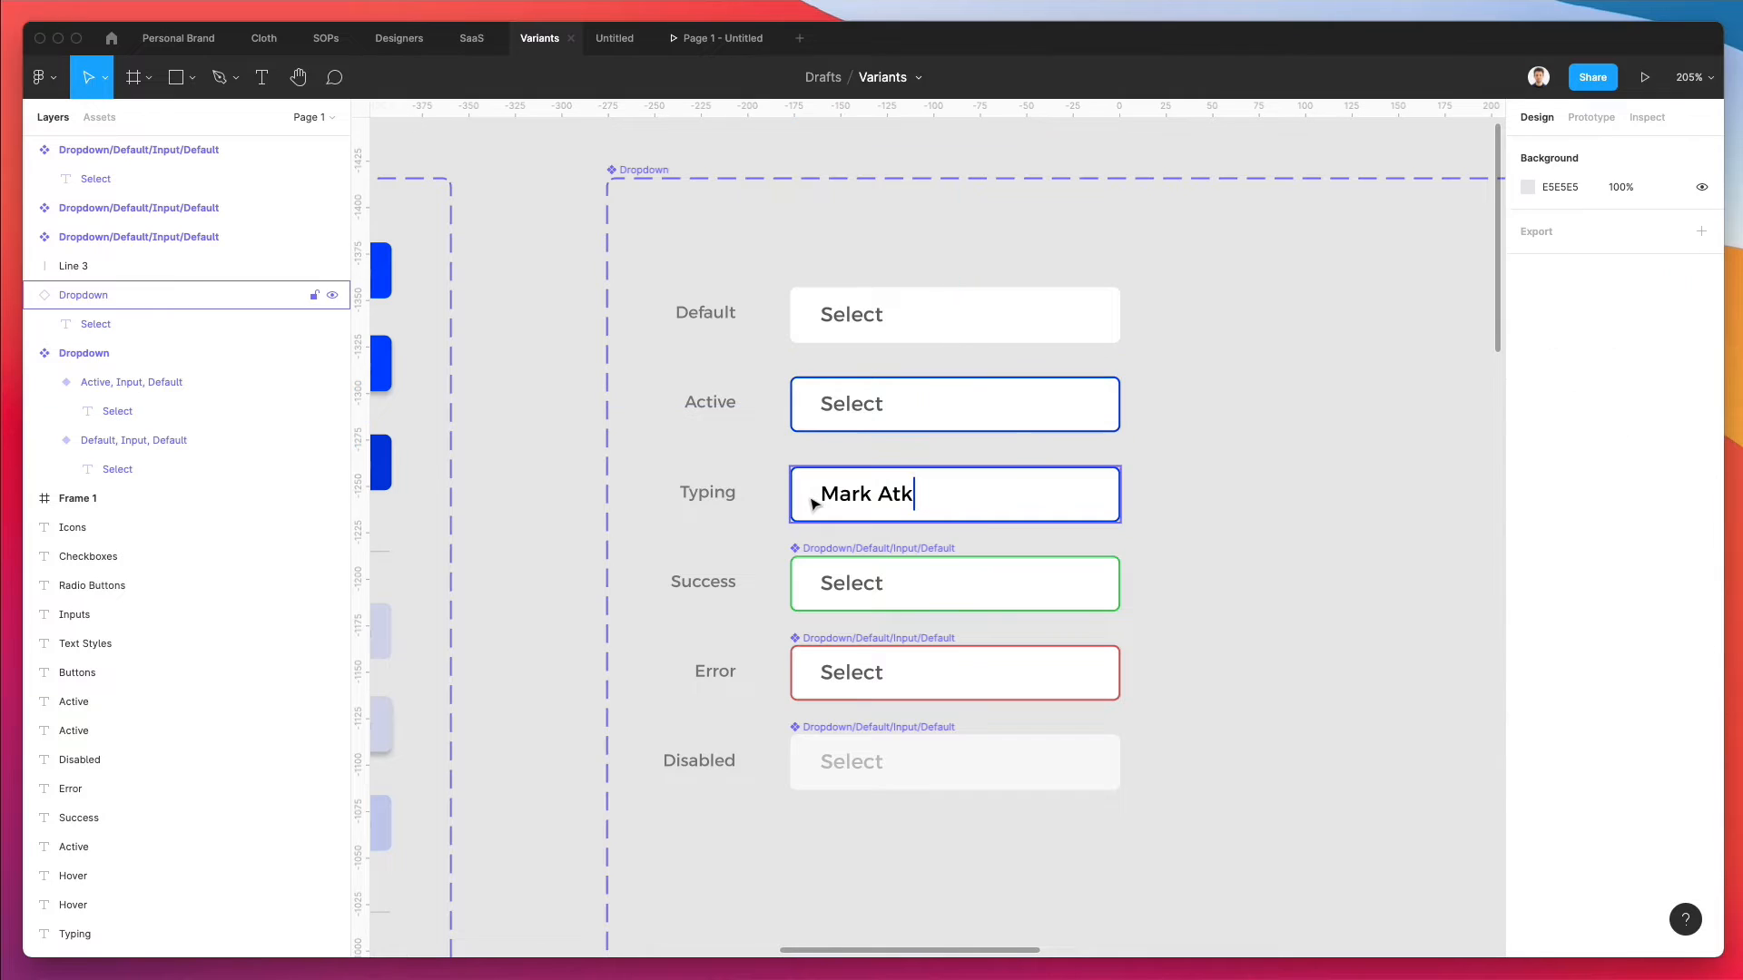
key("super+r")
key("super+v")
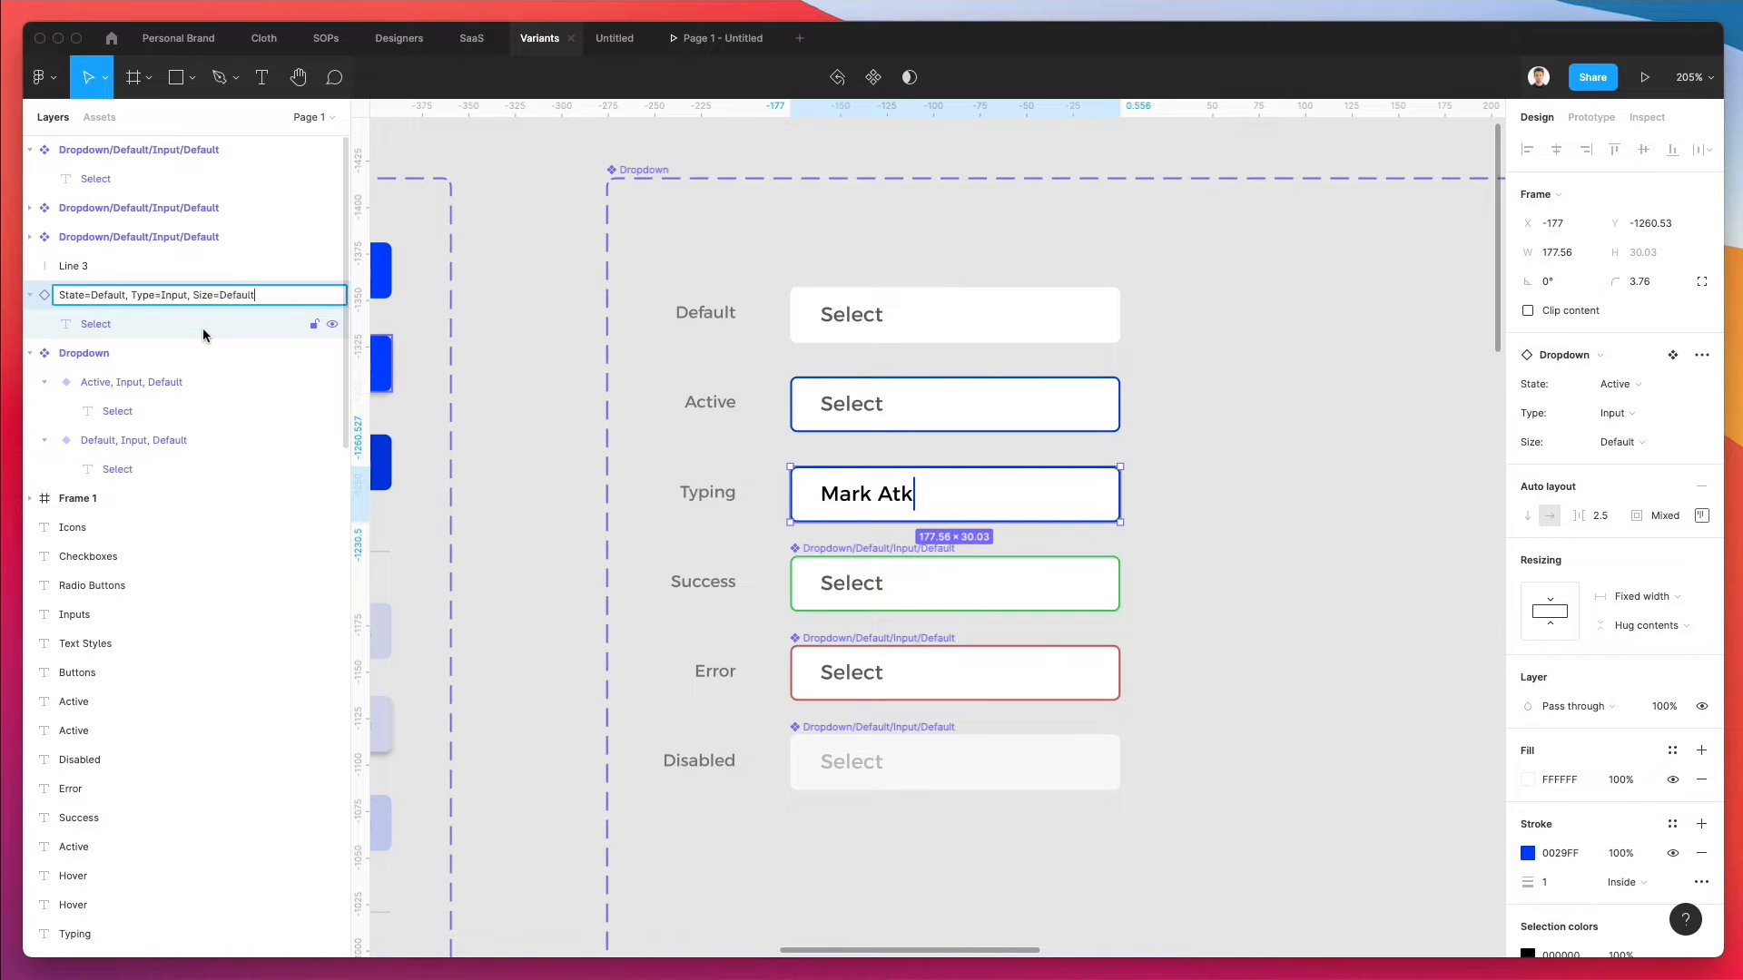
double_click(107, 297)
type("Typing")
key("Return")
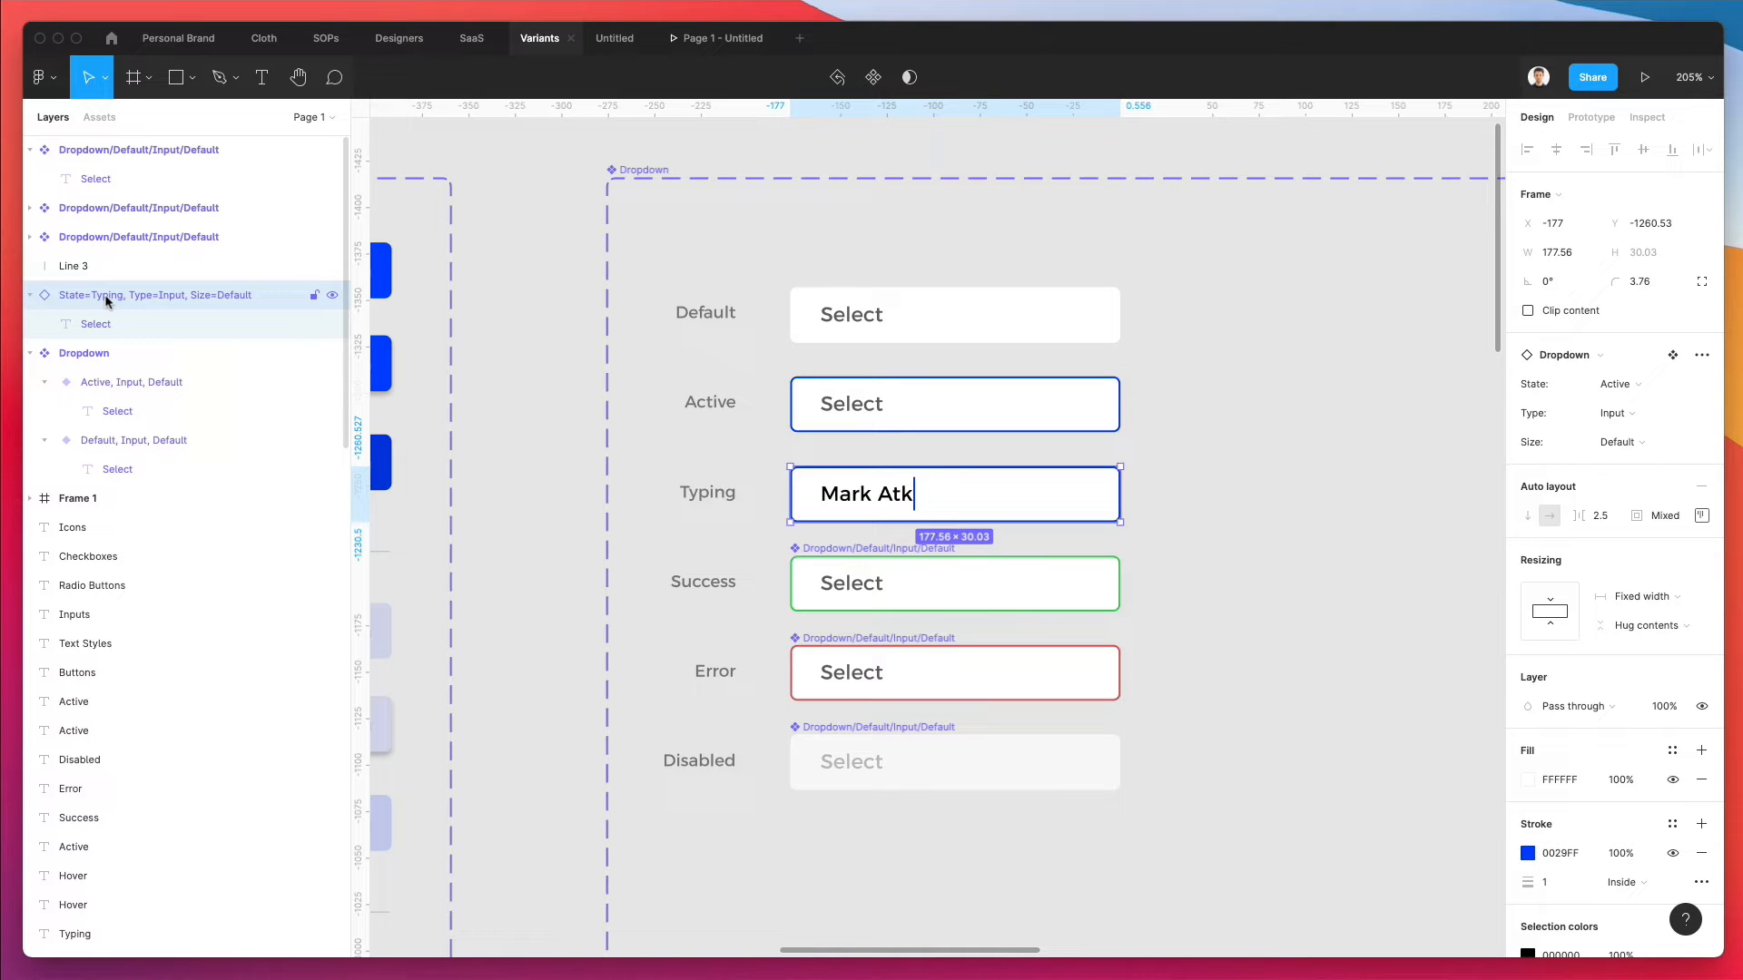
- Rename the Dropdown component set as Input
left_click(641, 178)
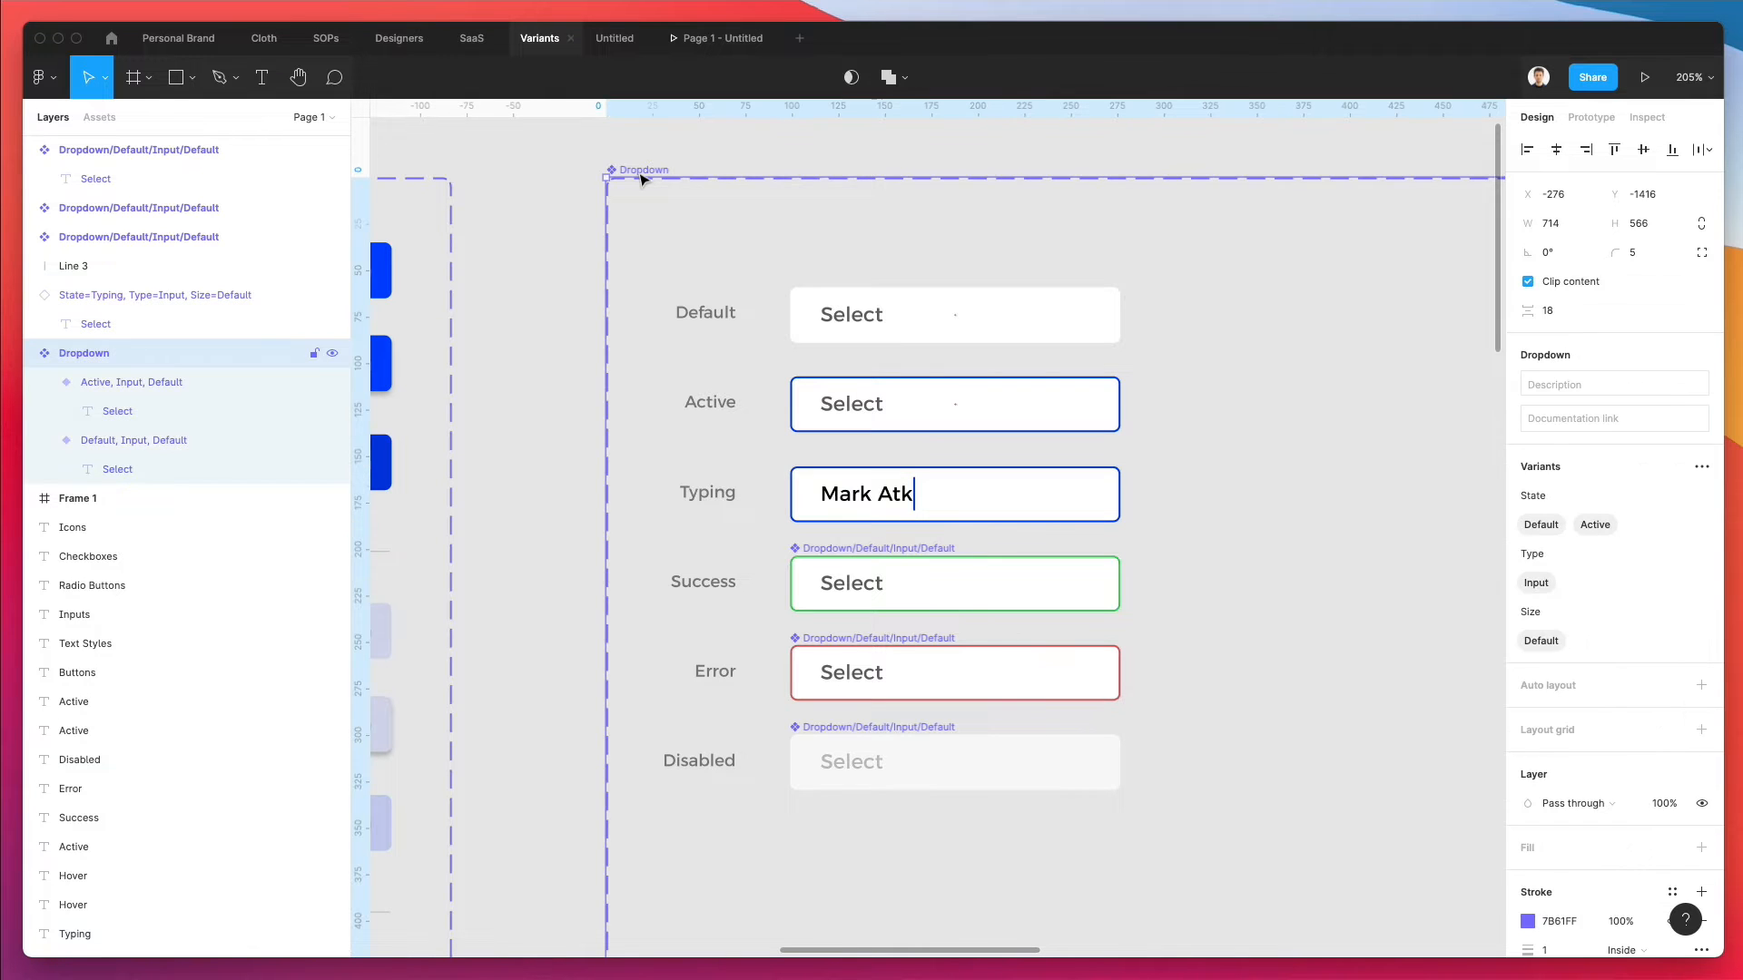
key("super+r")
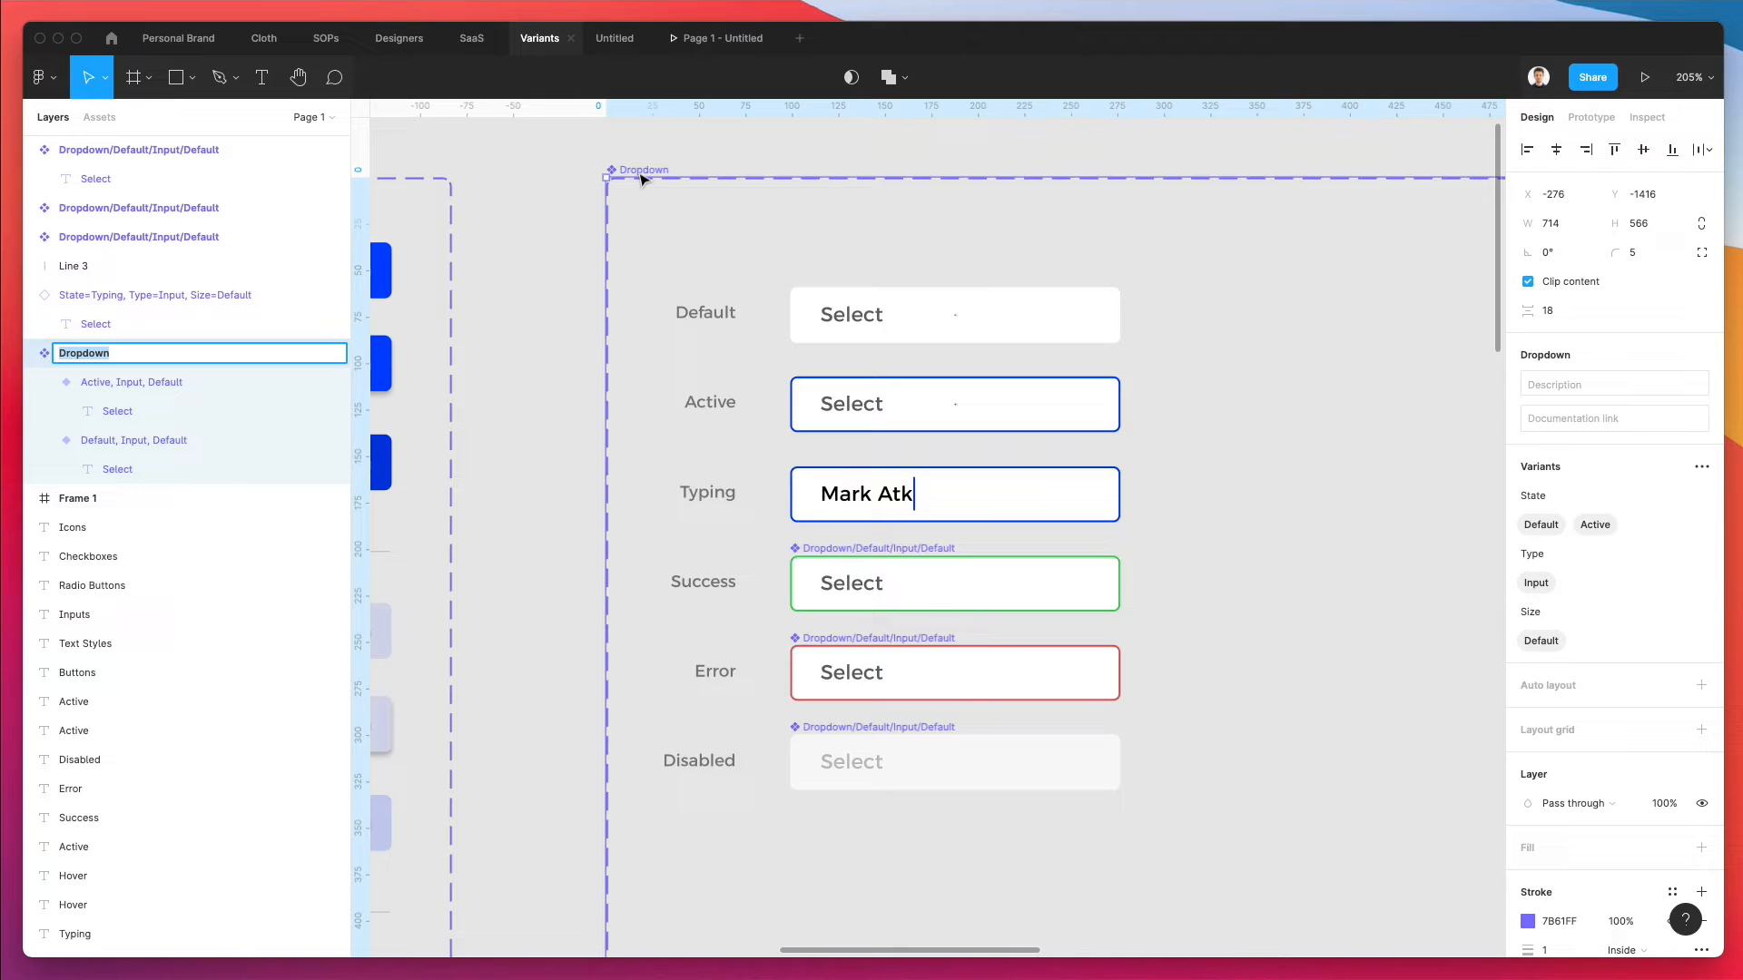
type("Input")
key("Return")
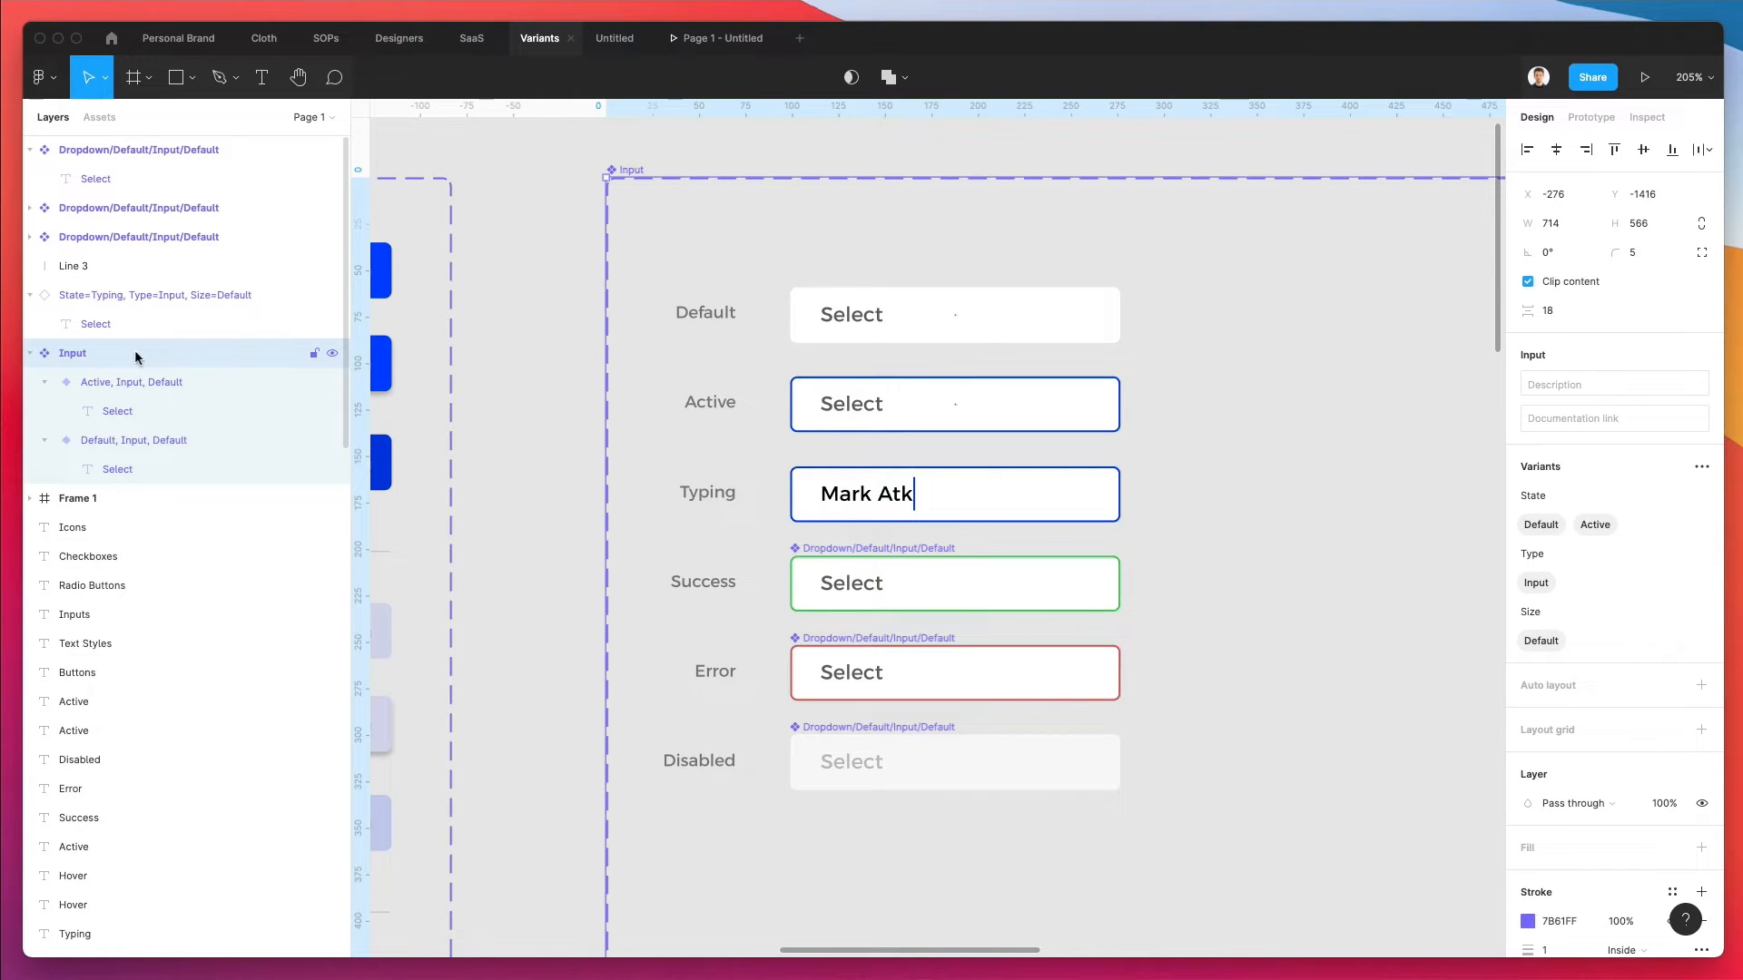
- Try to detach the Typing dropdown from its component and nest the cursor line inside it
scroll(1062, 254, "up", 5)
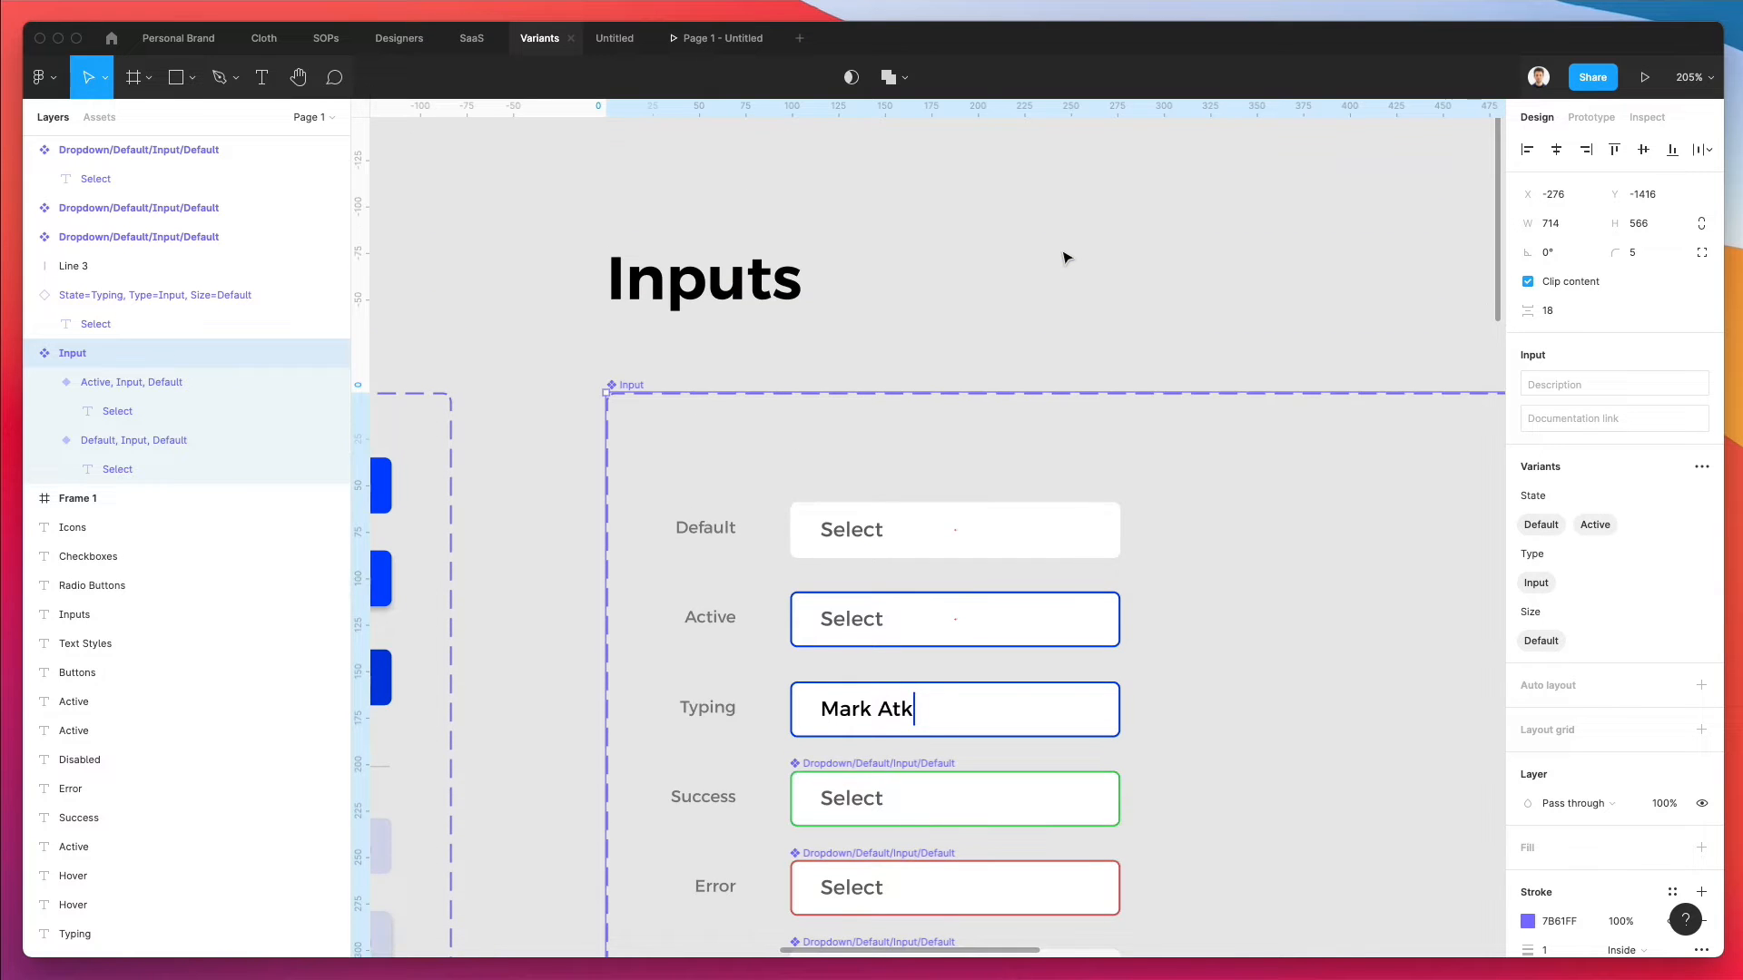
scroll(1062, 263, "down", 3)
scroll(1062, 275, "down", 1)
left_click(887, 507)
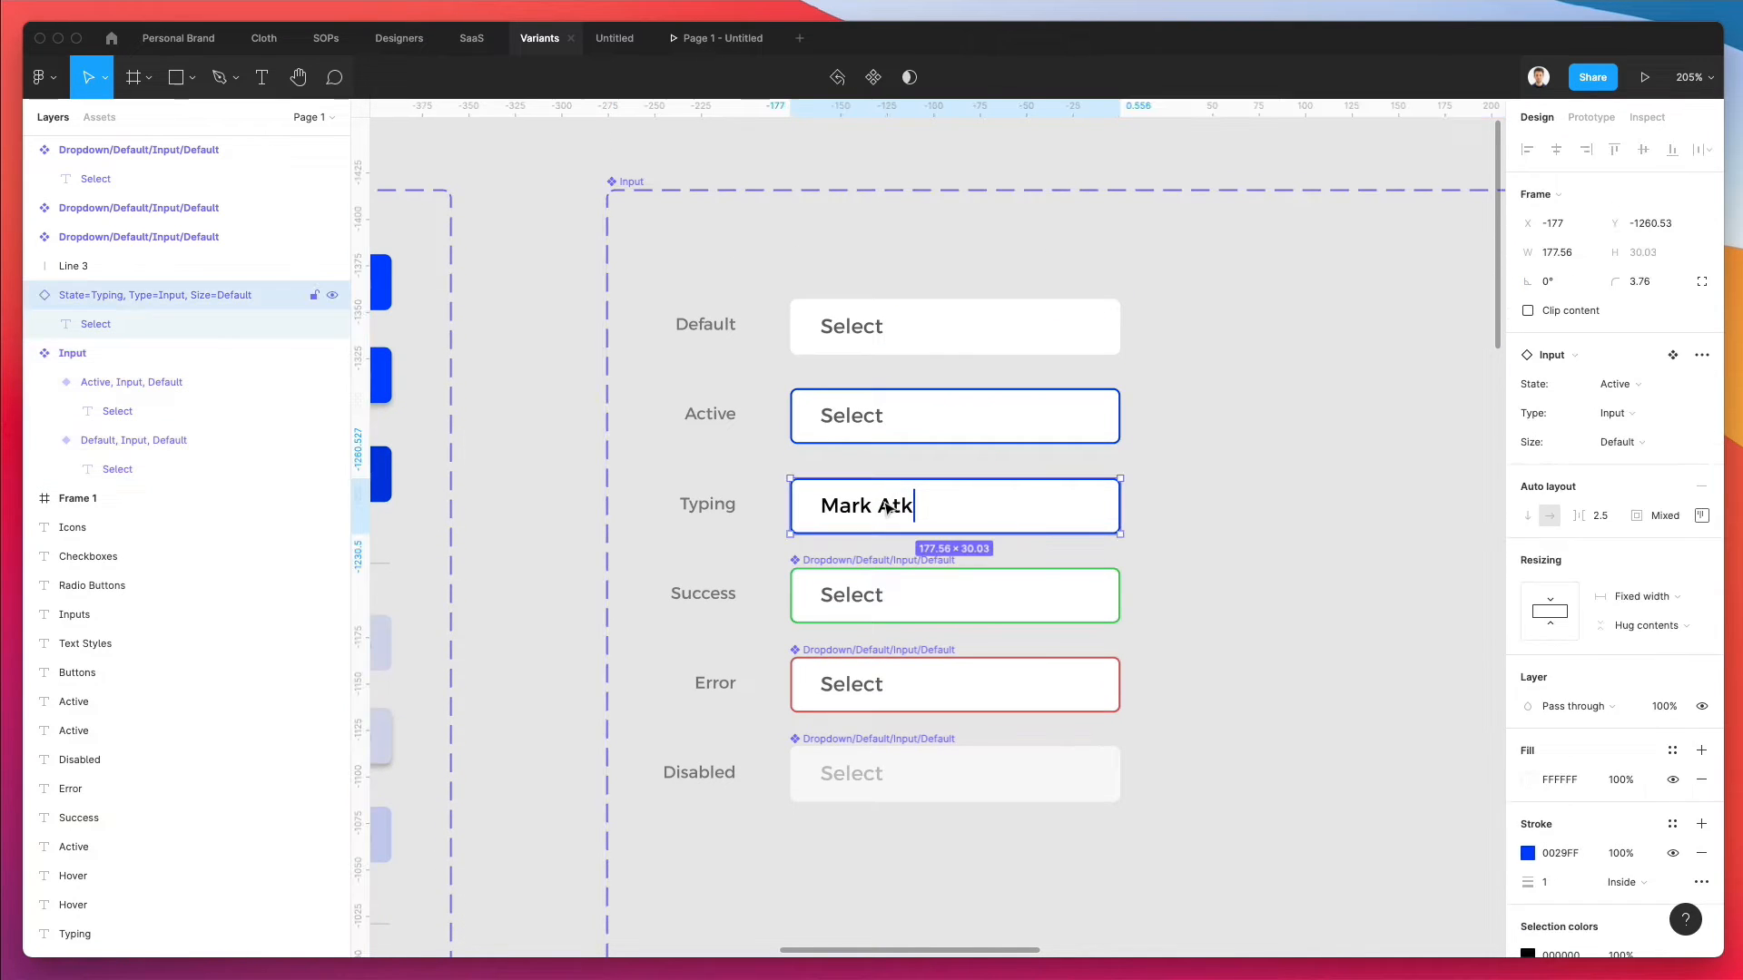
left_click(915, 513)
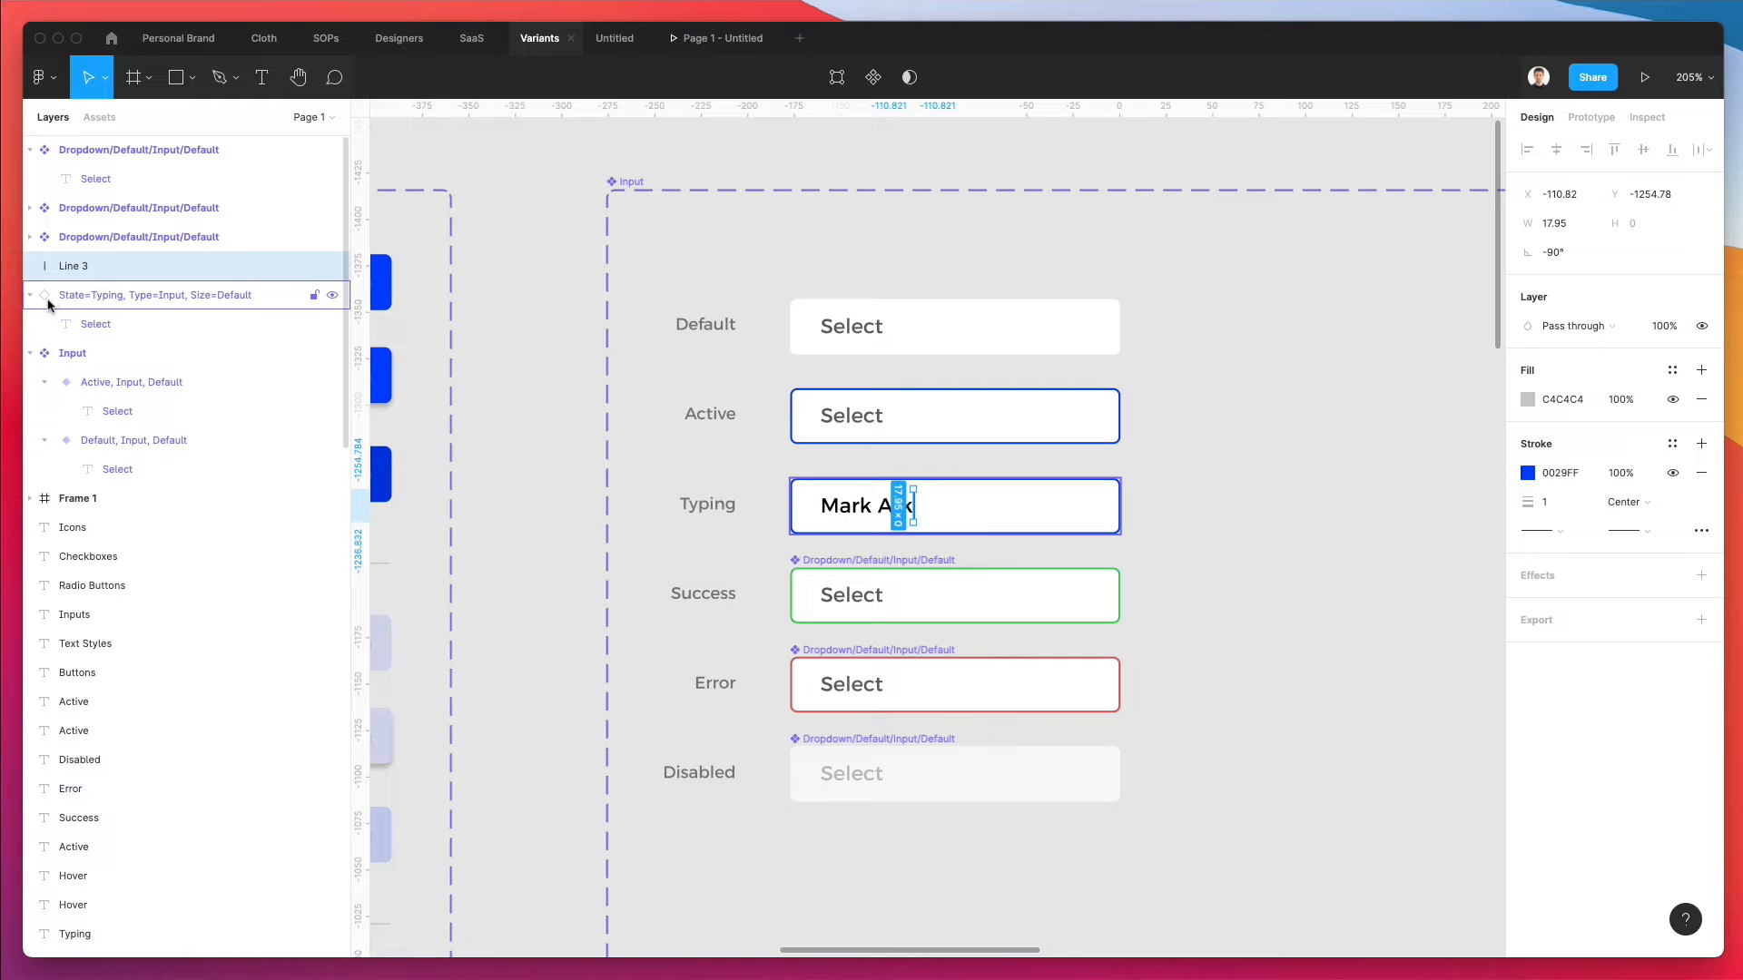
left_click(85, 305)
right_click(84, 299)
double_click(77, 298)
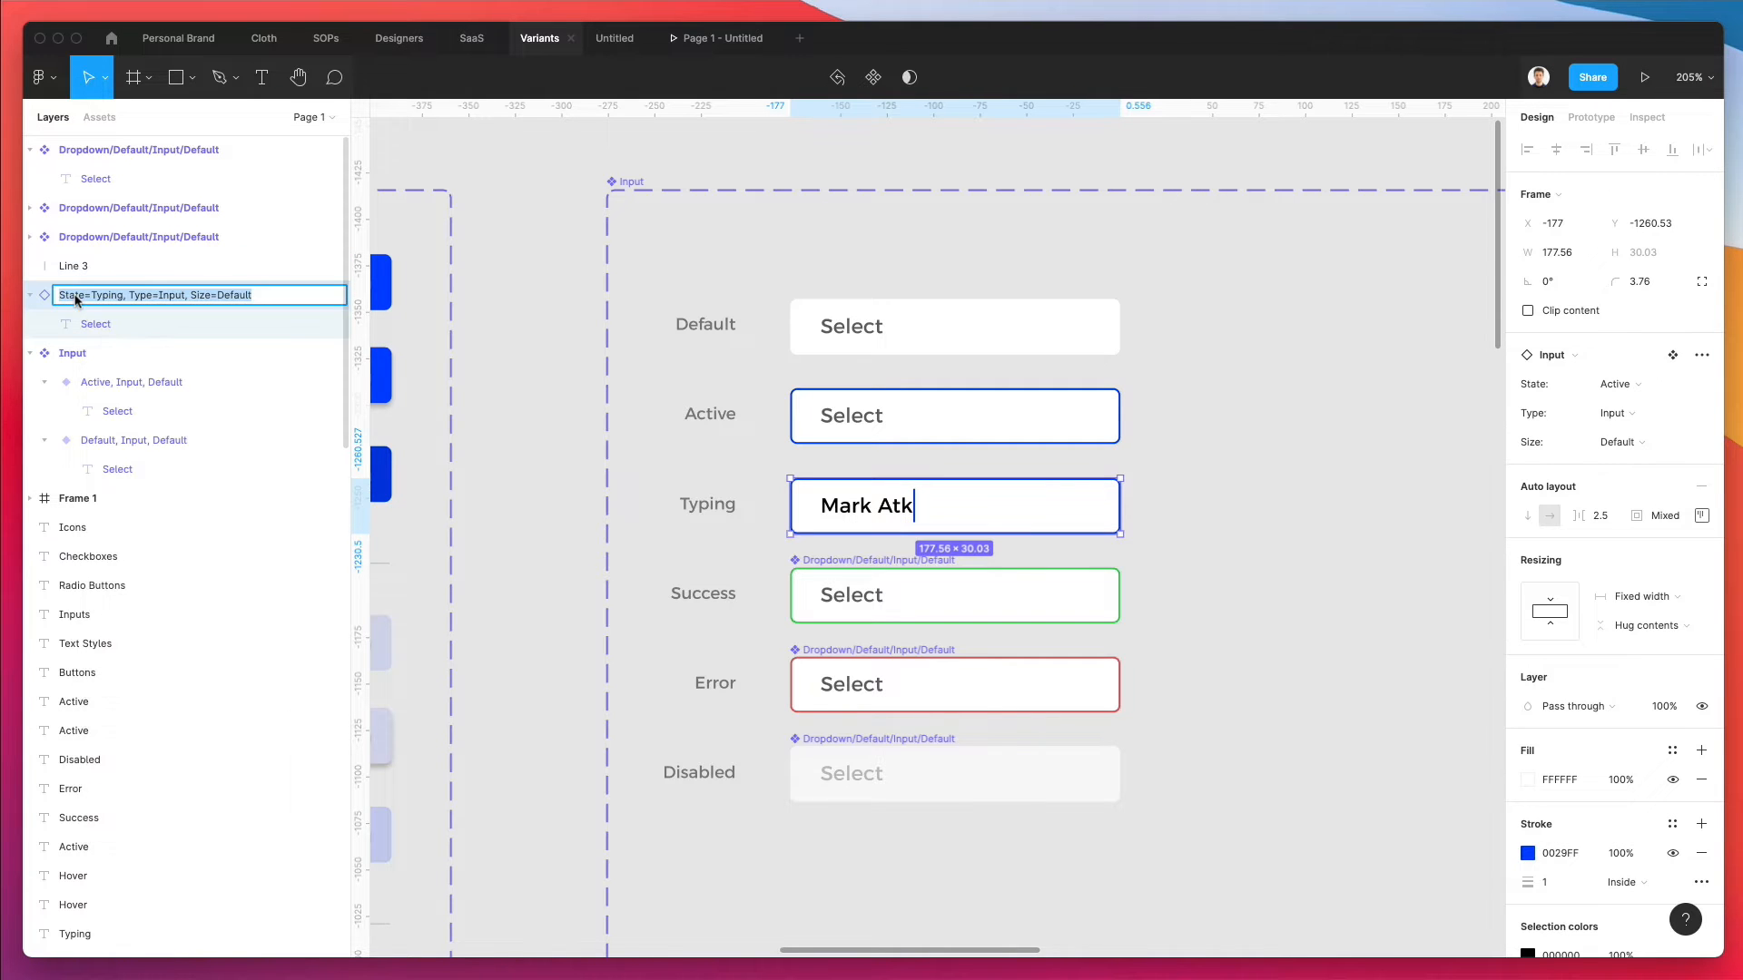
right_click(116, 289)
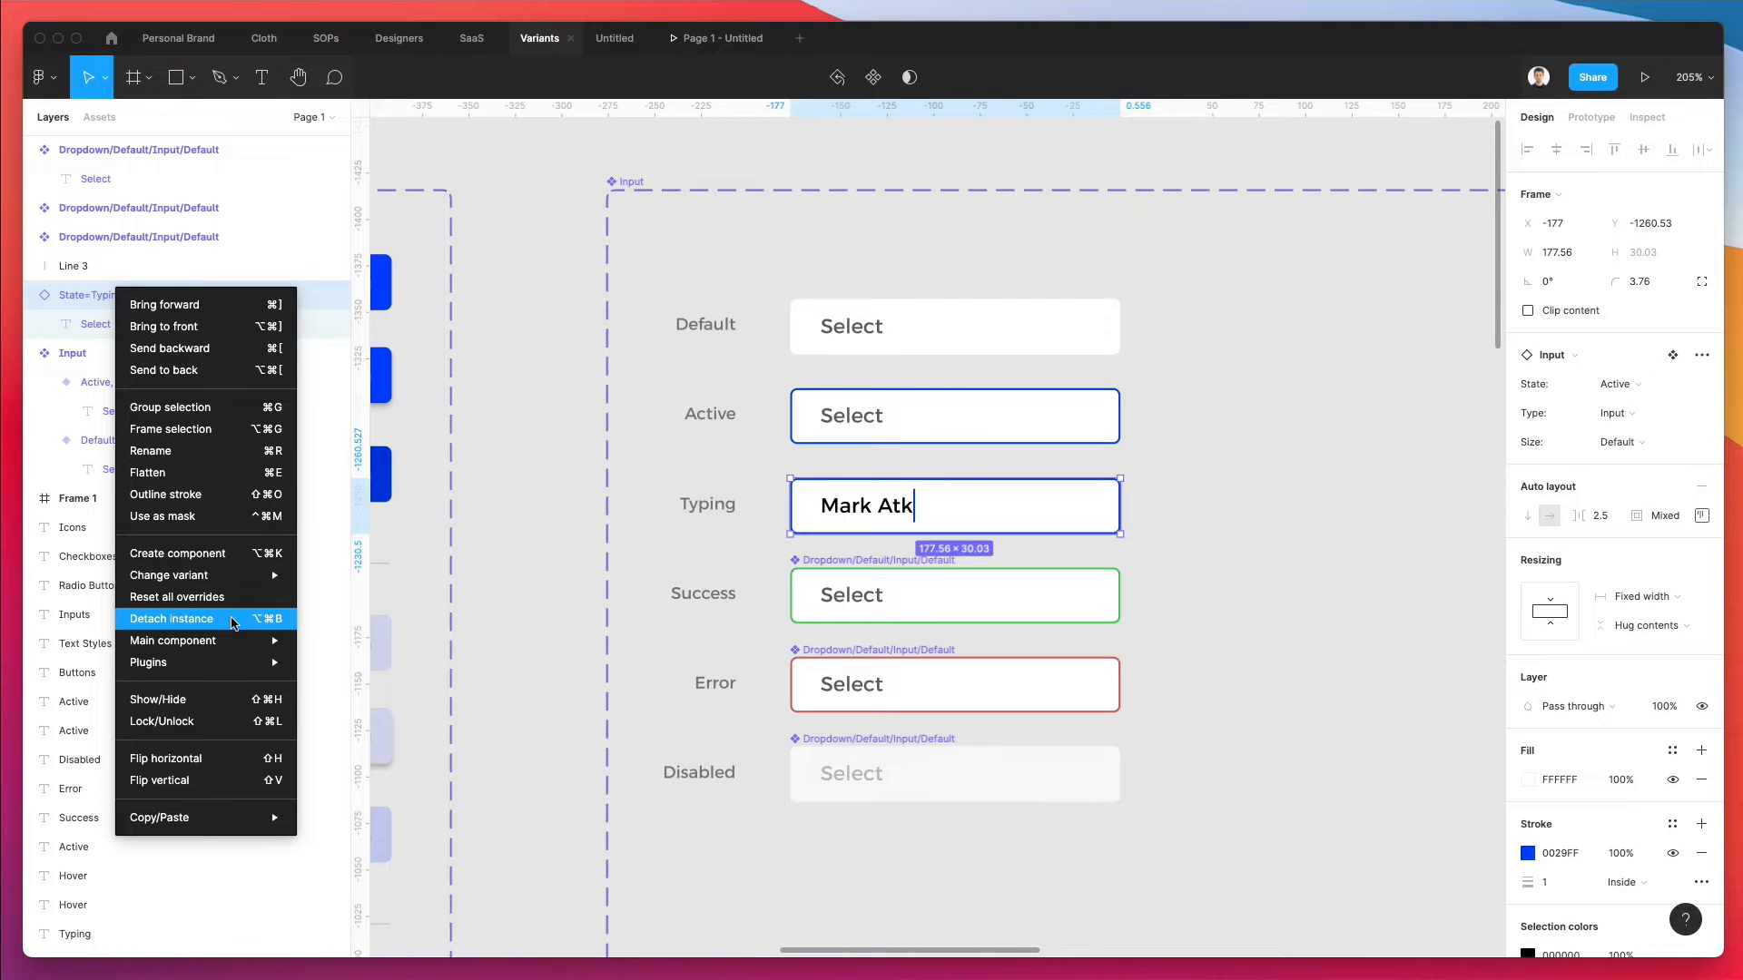
left_click(243, 618)
left_click_drag(104, 271, 100, 312)
left_click(97, 272)
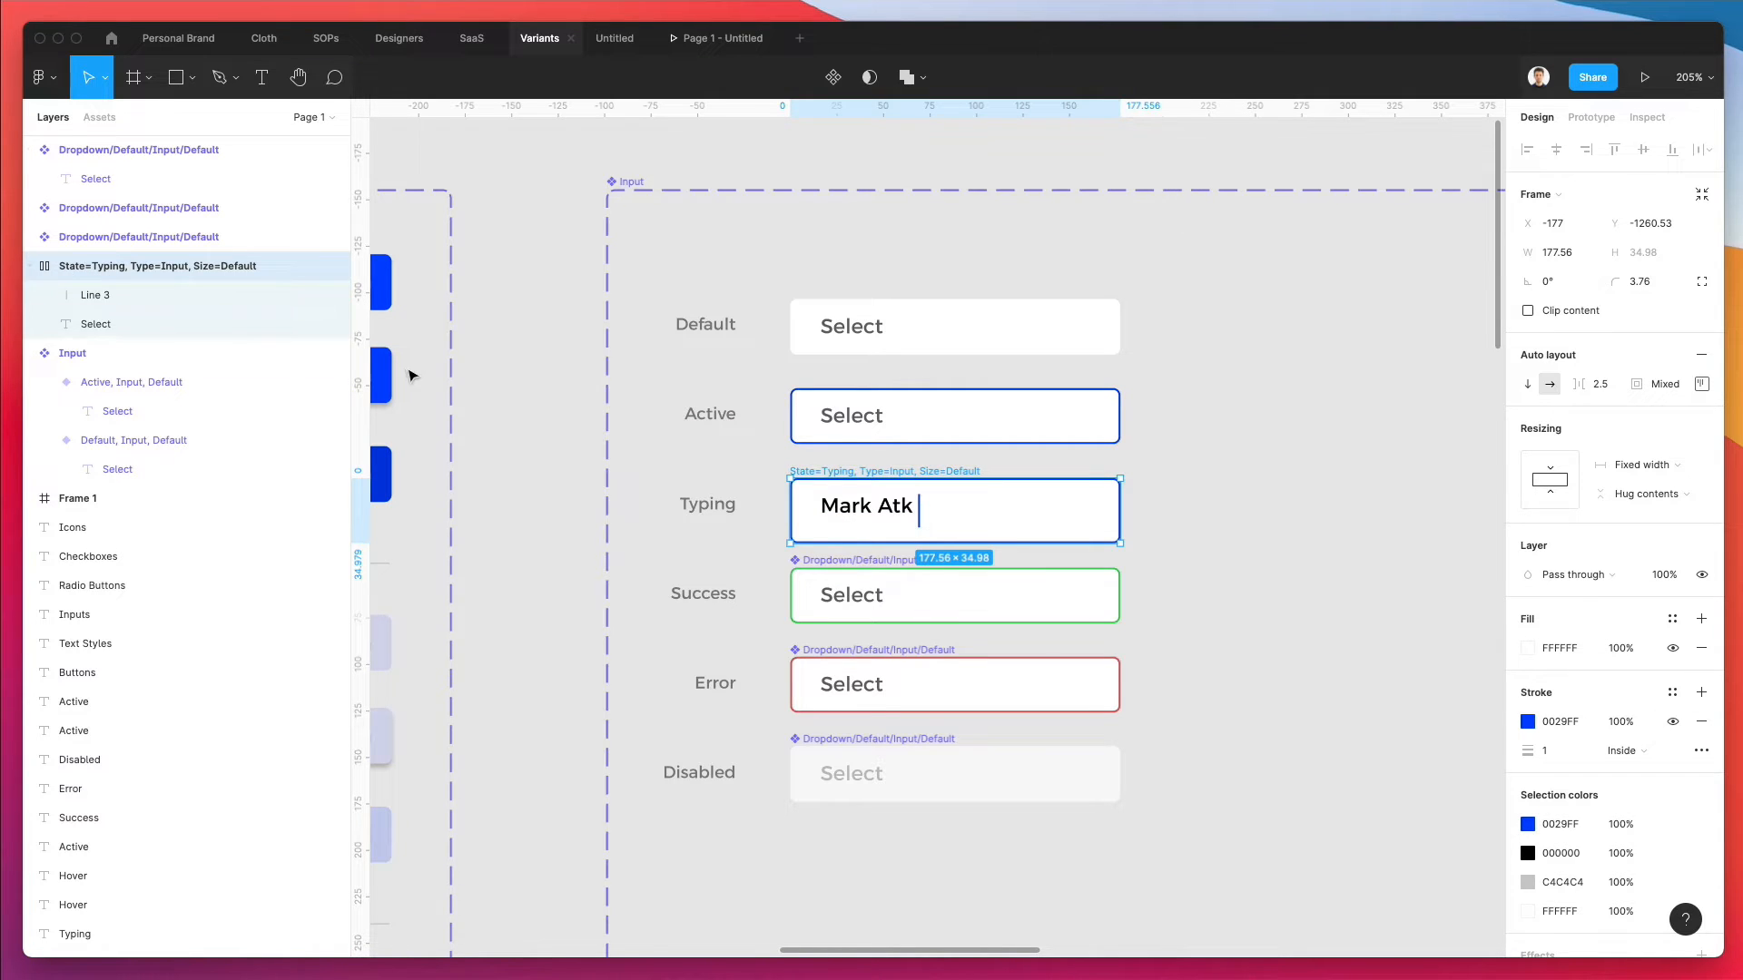
- Undo nesting the cursor line and detaching the Typing dropdown
key("ctrl+z")
key("ctrl+z")
key("ctrl+z")
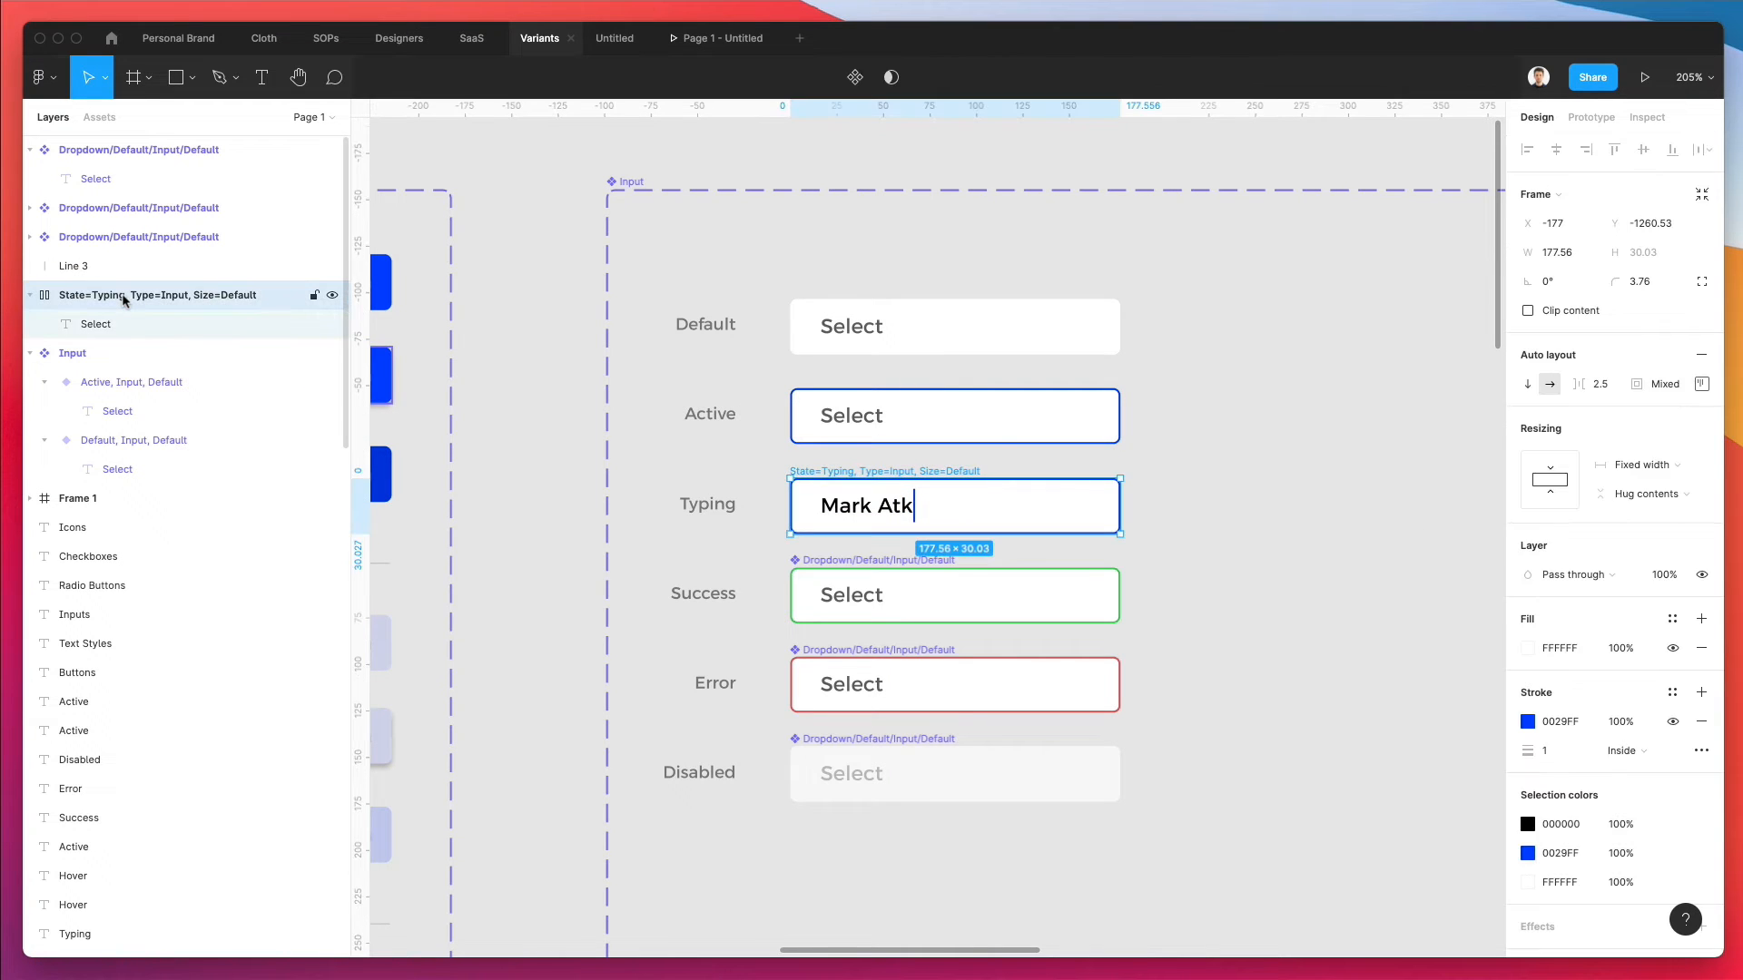
- Try to nest the cursor line in the Typing dropdown and move both layers into the Input component set
left_click_drag(109, 265, 108, 290)
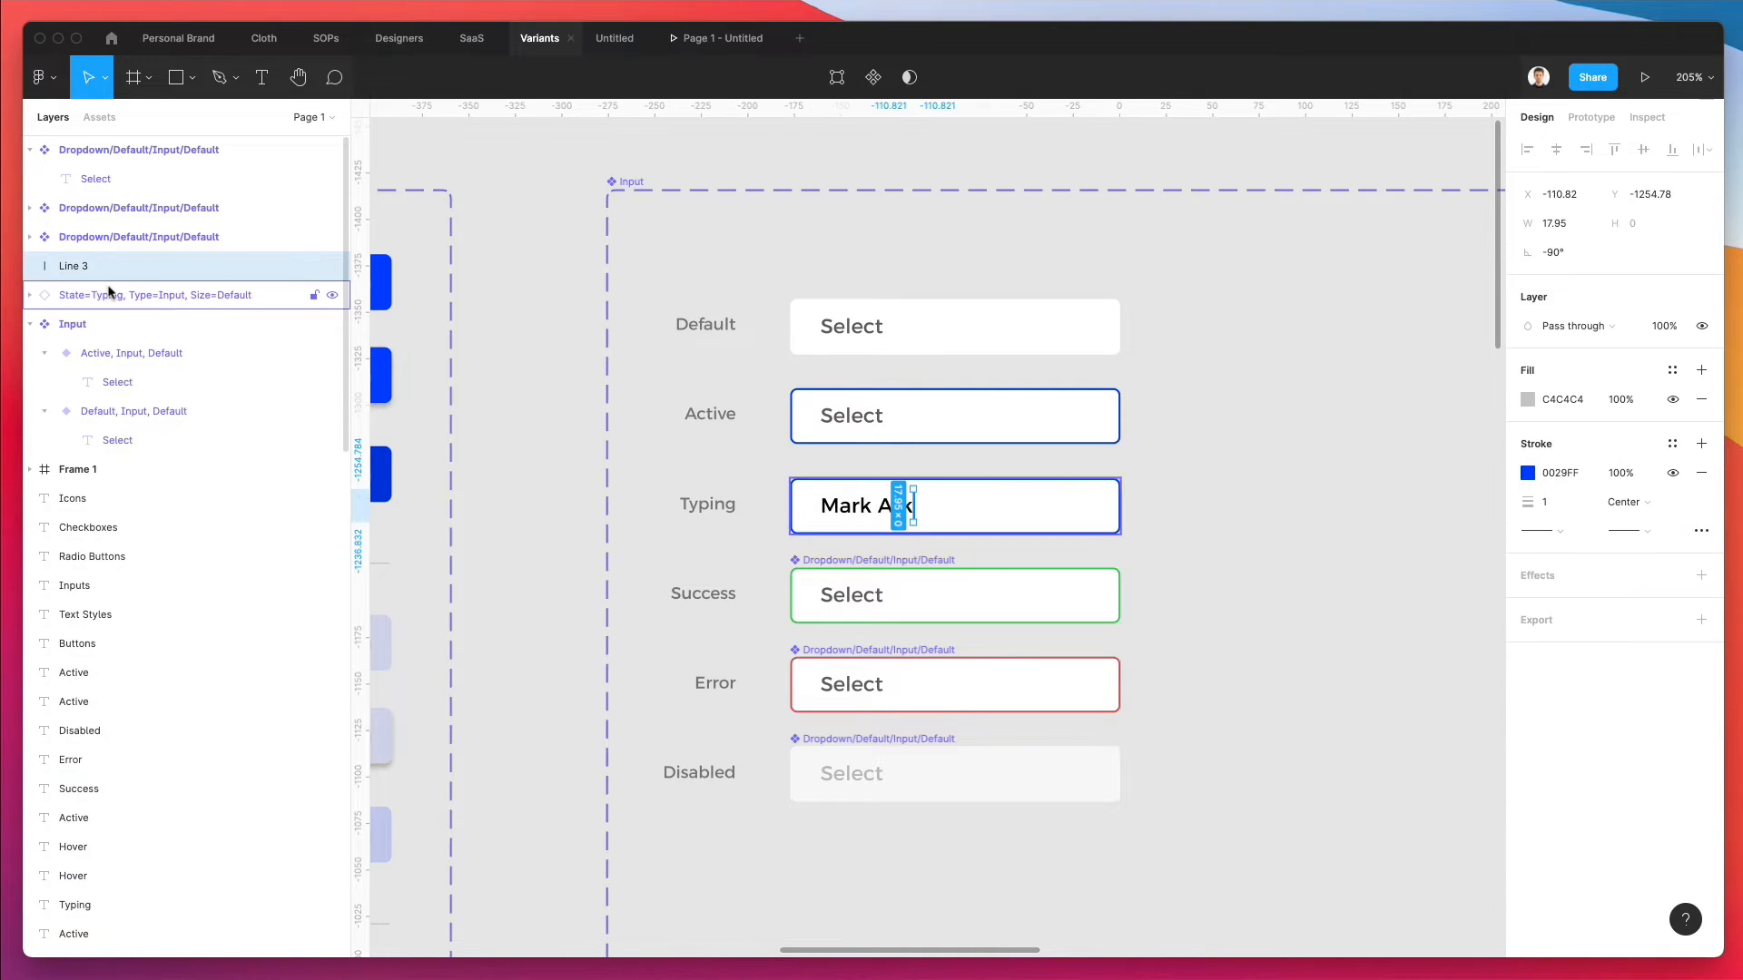
left_click(132, 292, "shift")
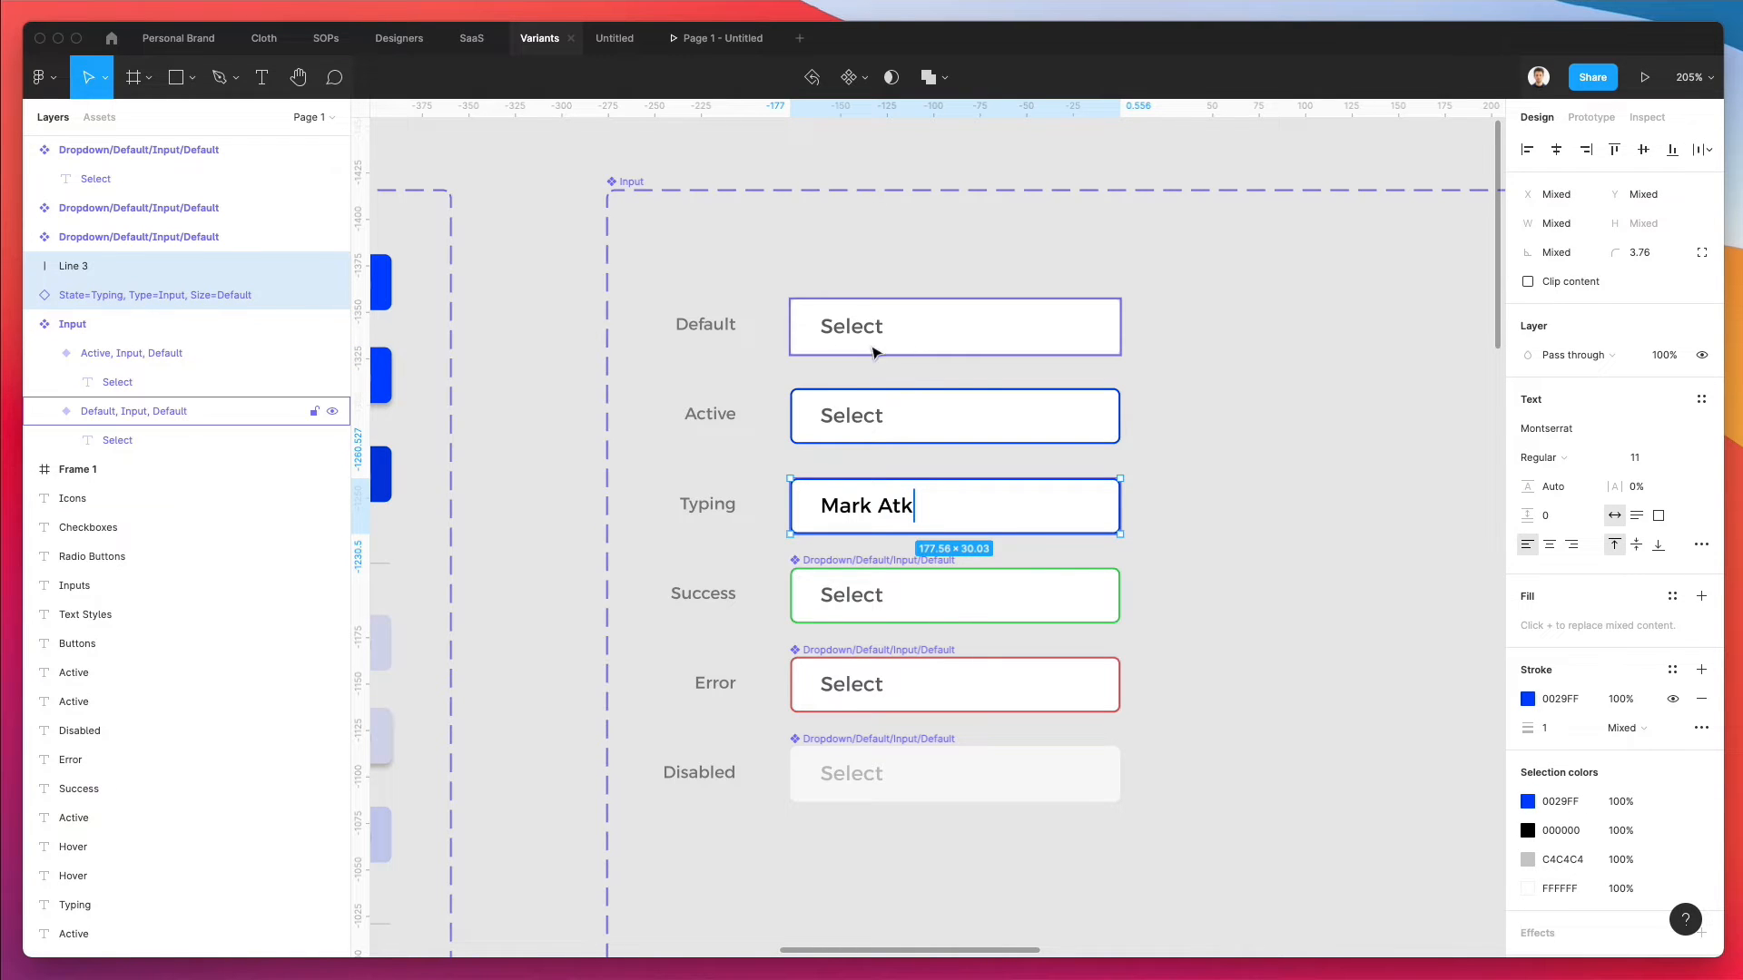
left_click_drag(126, 302, 125, 339)
left_click(483, 295)
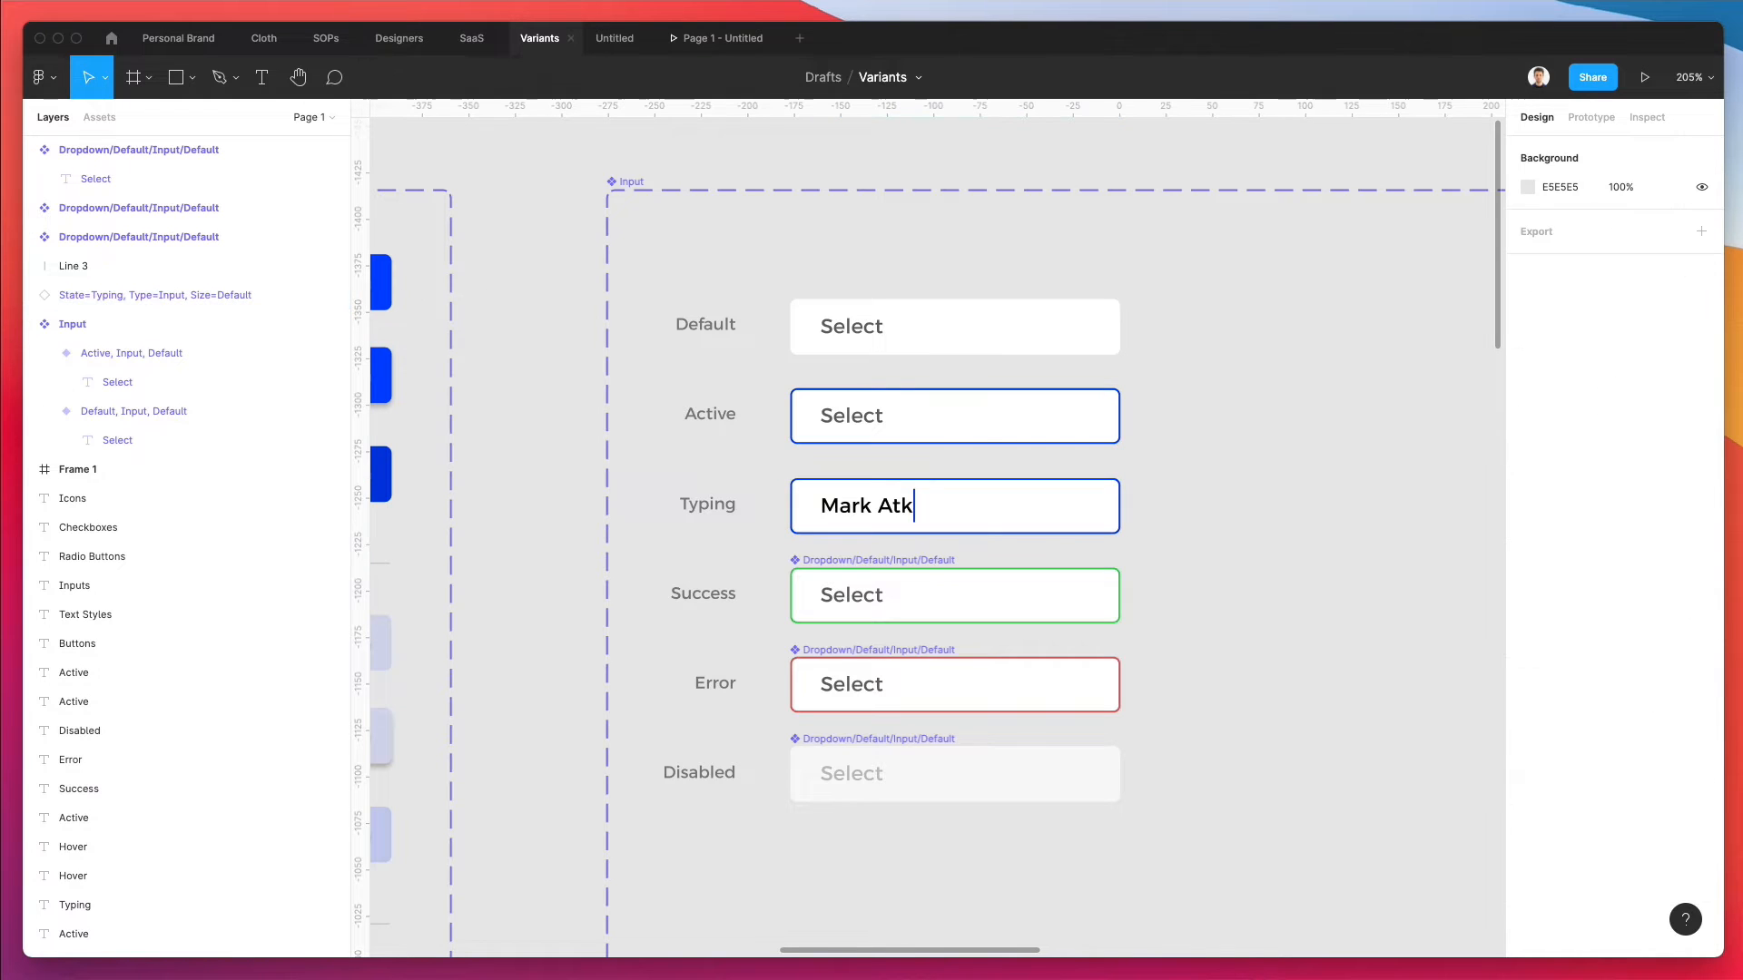
left_click(1330, 0)
left_click(1361, 2)
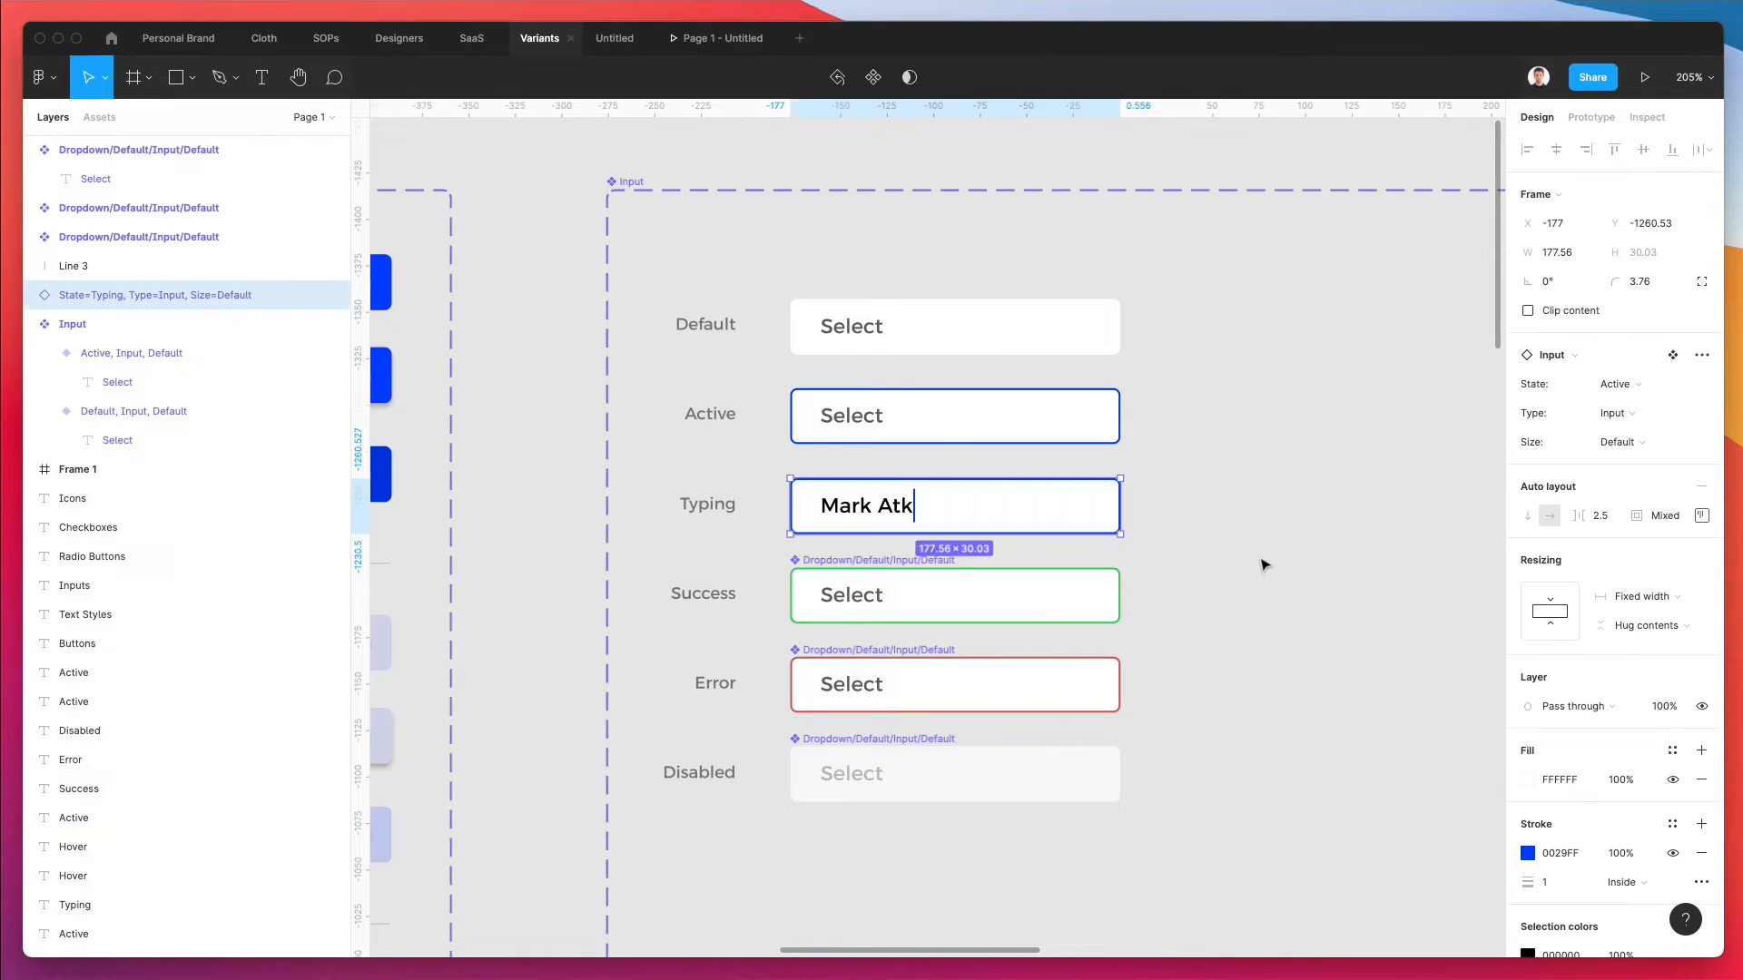
left_click(1264, 564)
- Move the Typing dropdown with its cursor line and the Success, Error and Disabled dropdowns about 238 px right, away from their labels
scroll(1038, 534, "right", 1)
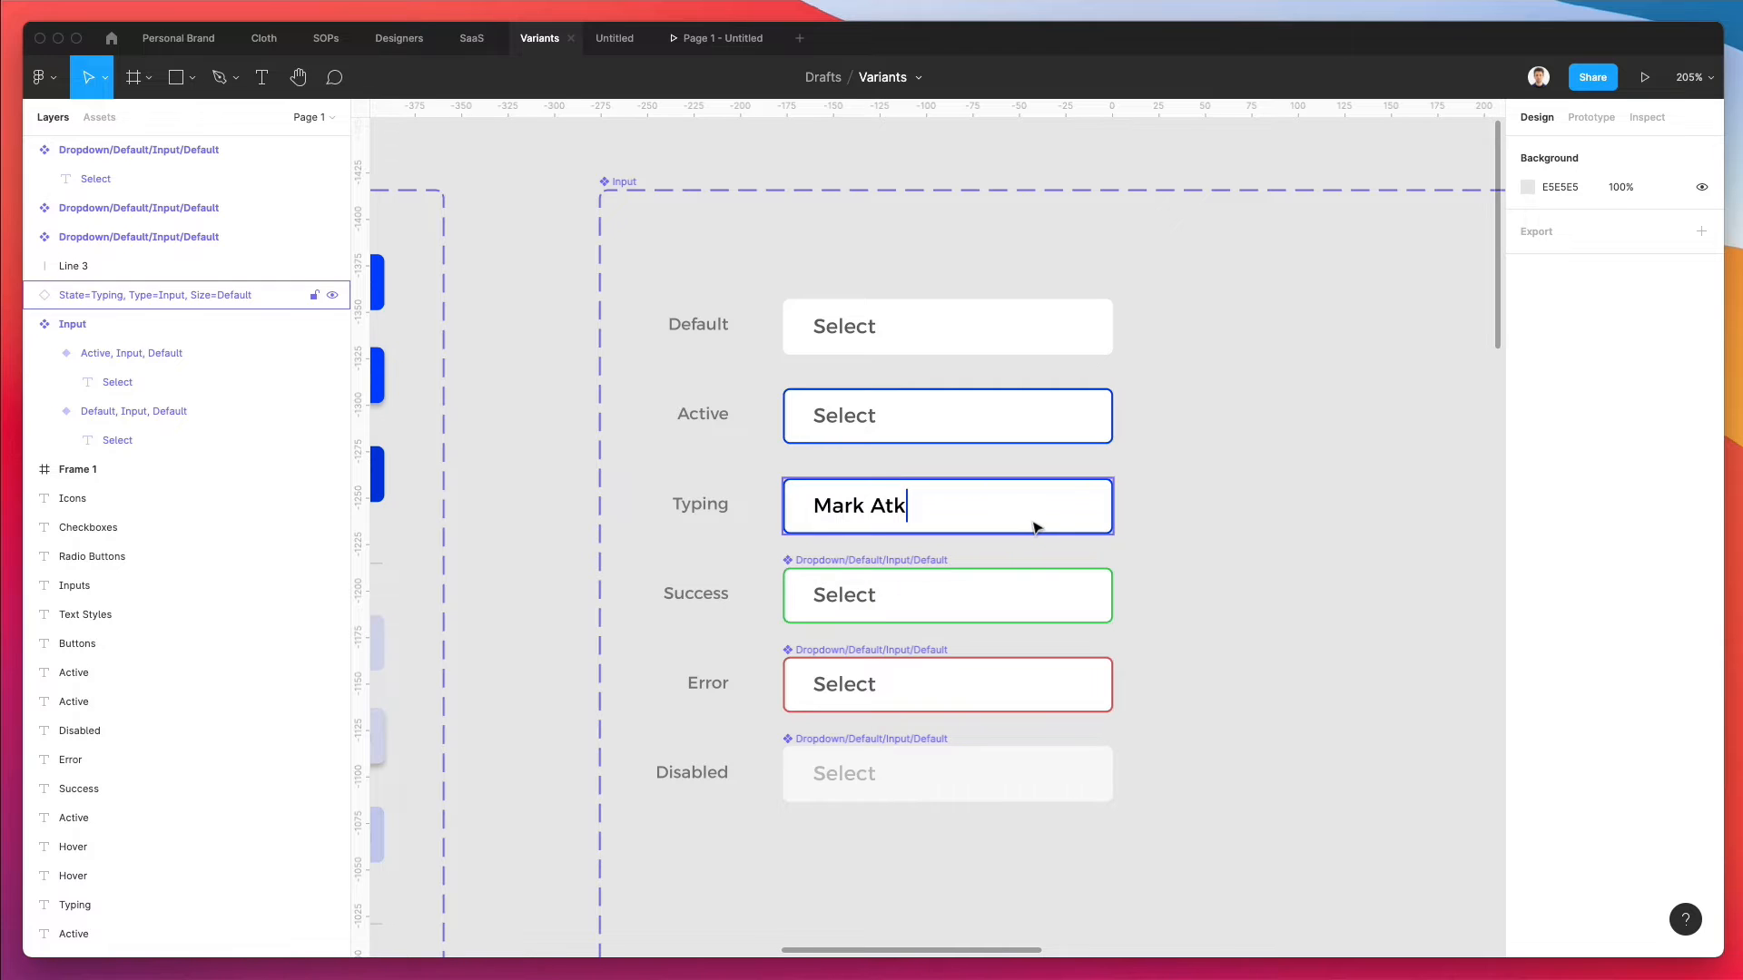
scroll(1036, 521, "down", 1)
scroll(1064, 503, "down", 2)
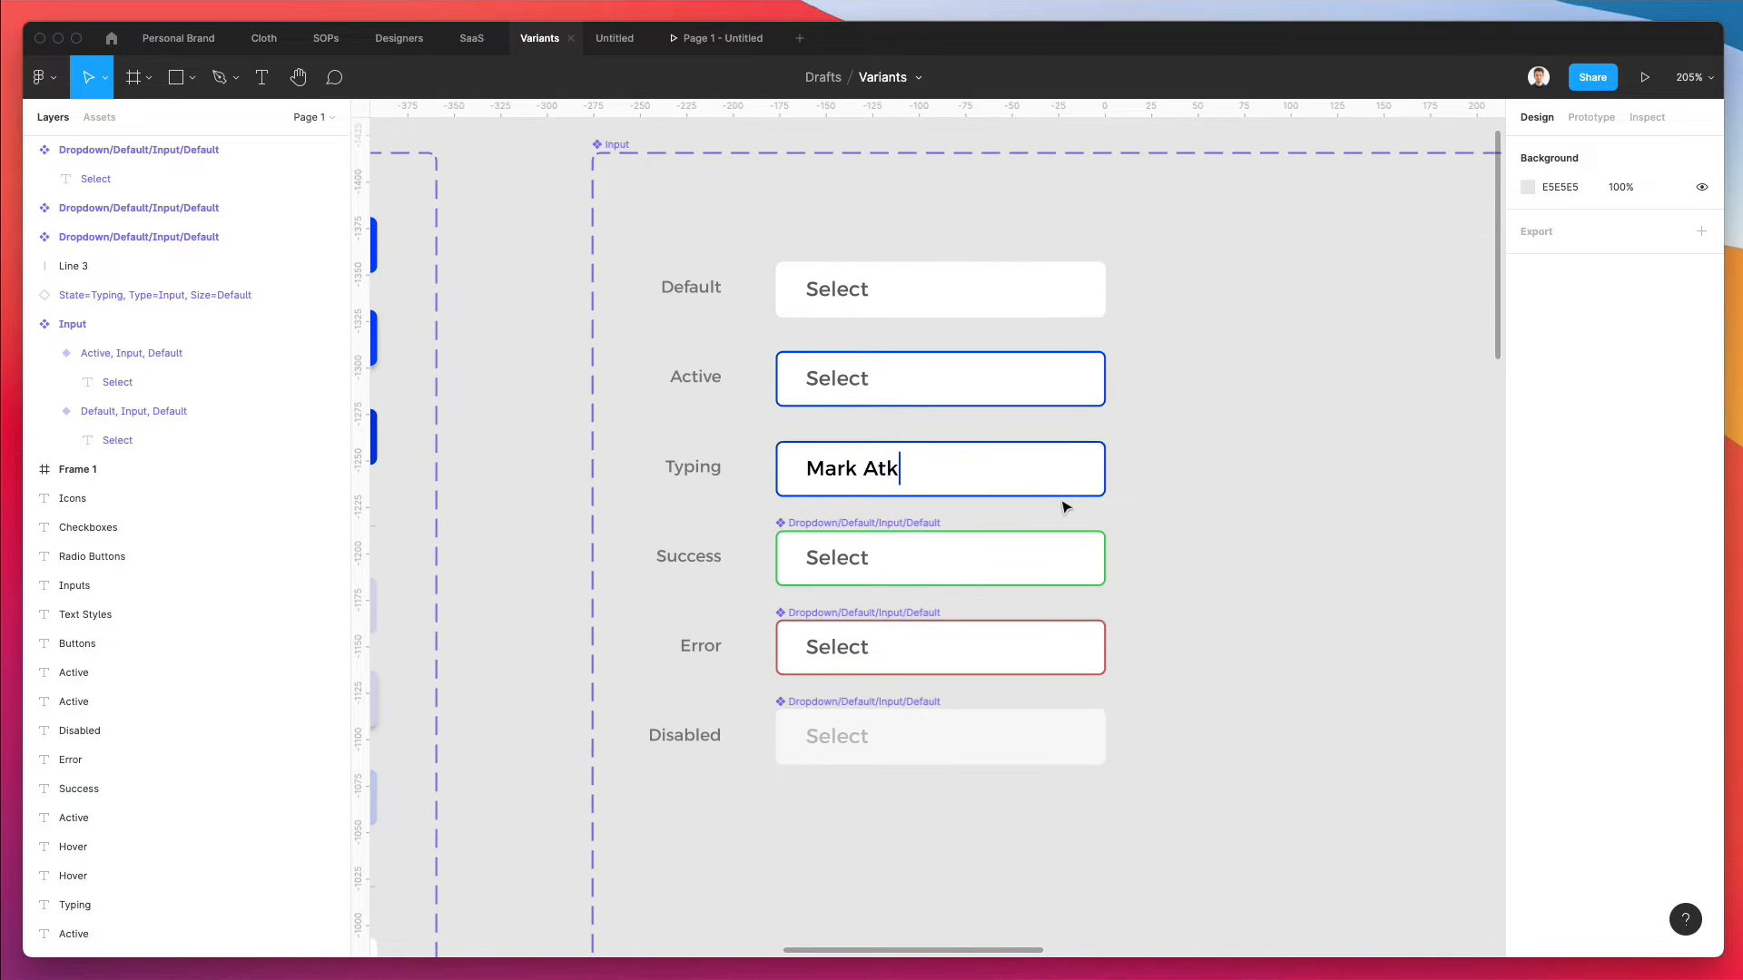
scroll(1064, 504, "down", 1)
left_click_drag(1220, 459, 778, 836)
left_click_drag(966, 646, 1384, 644)
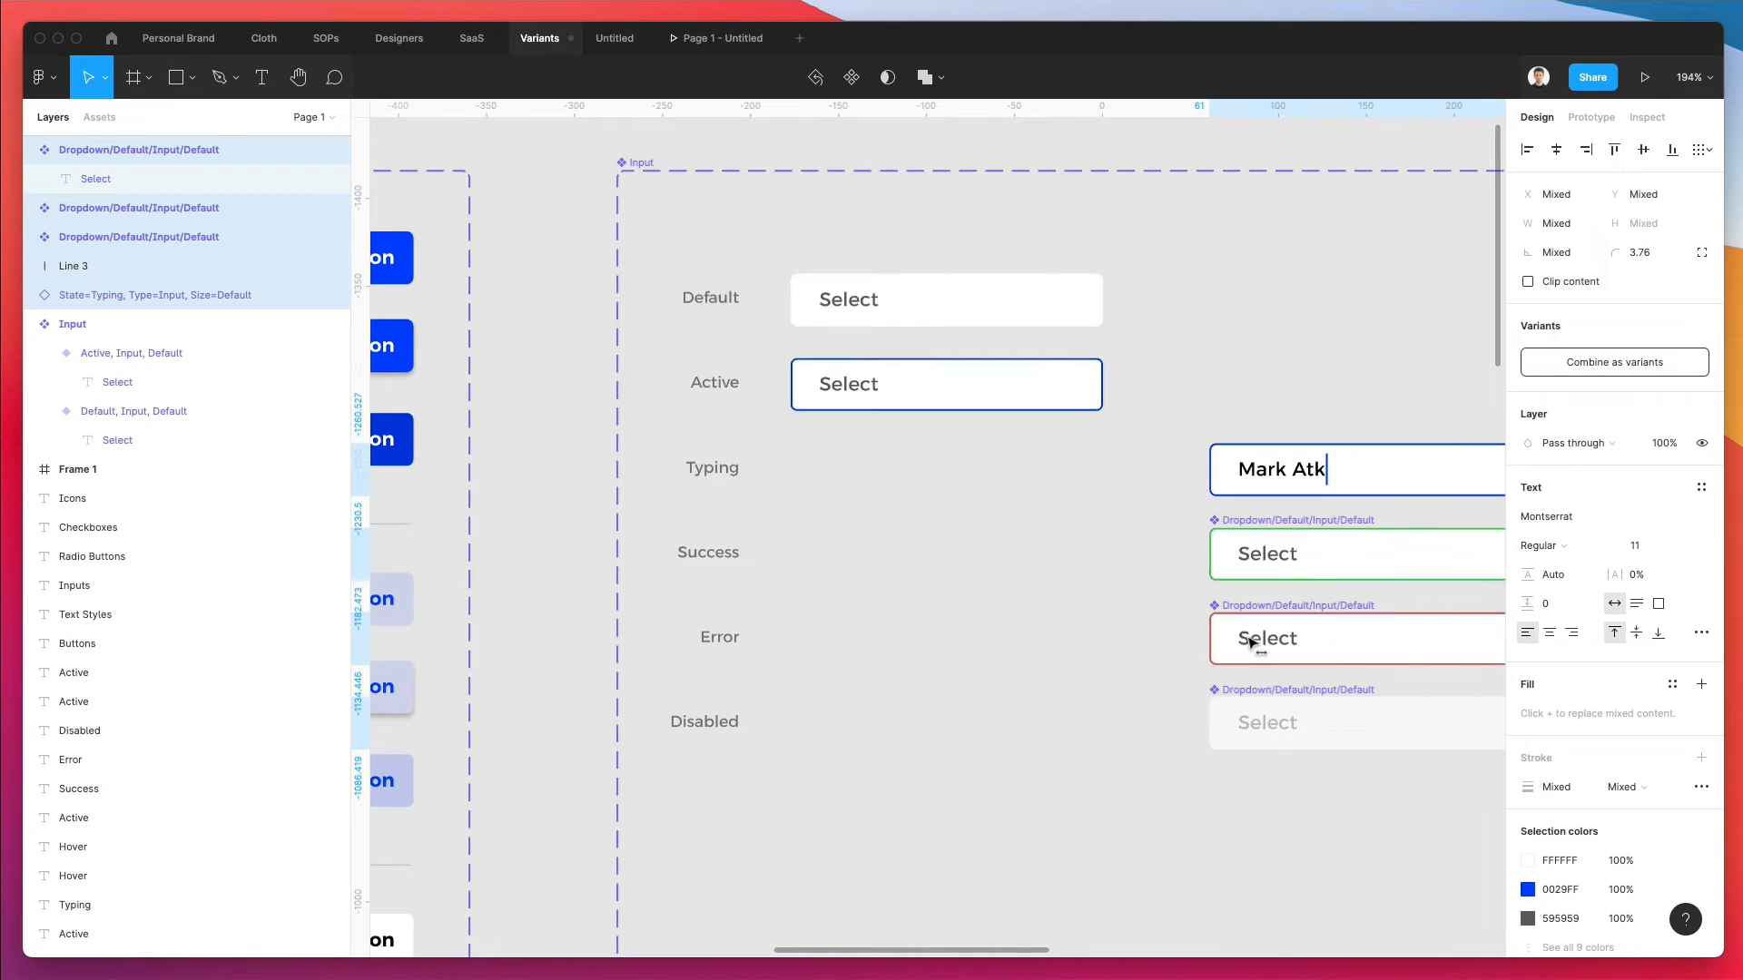
- Move the Success, Error and Disabled dropdown components into the Input component set
left_click(1052, 394)
scroll(1055, 398, "down", 1)
scroll(1053, 397, "down", 3)
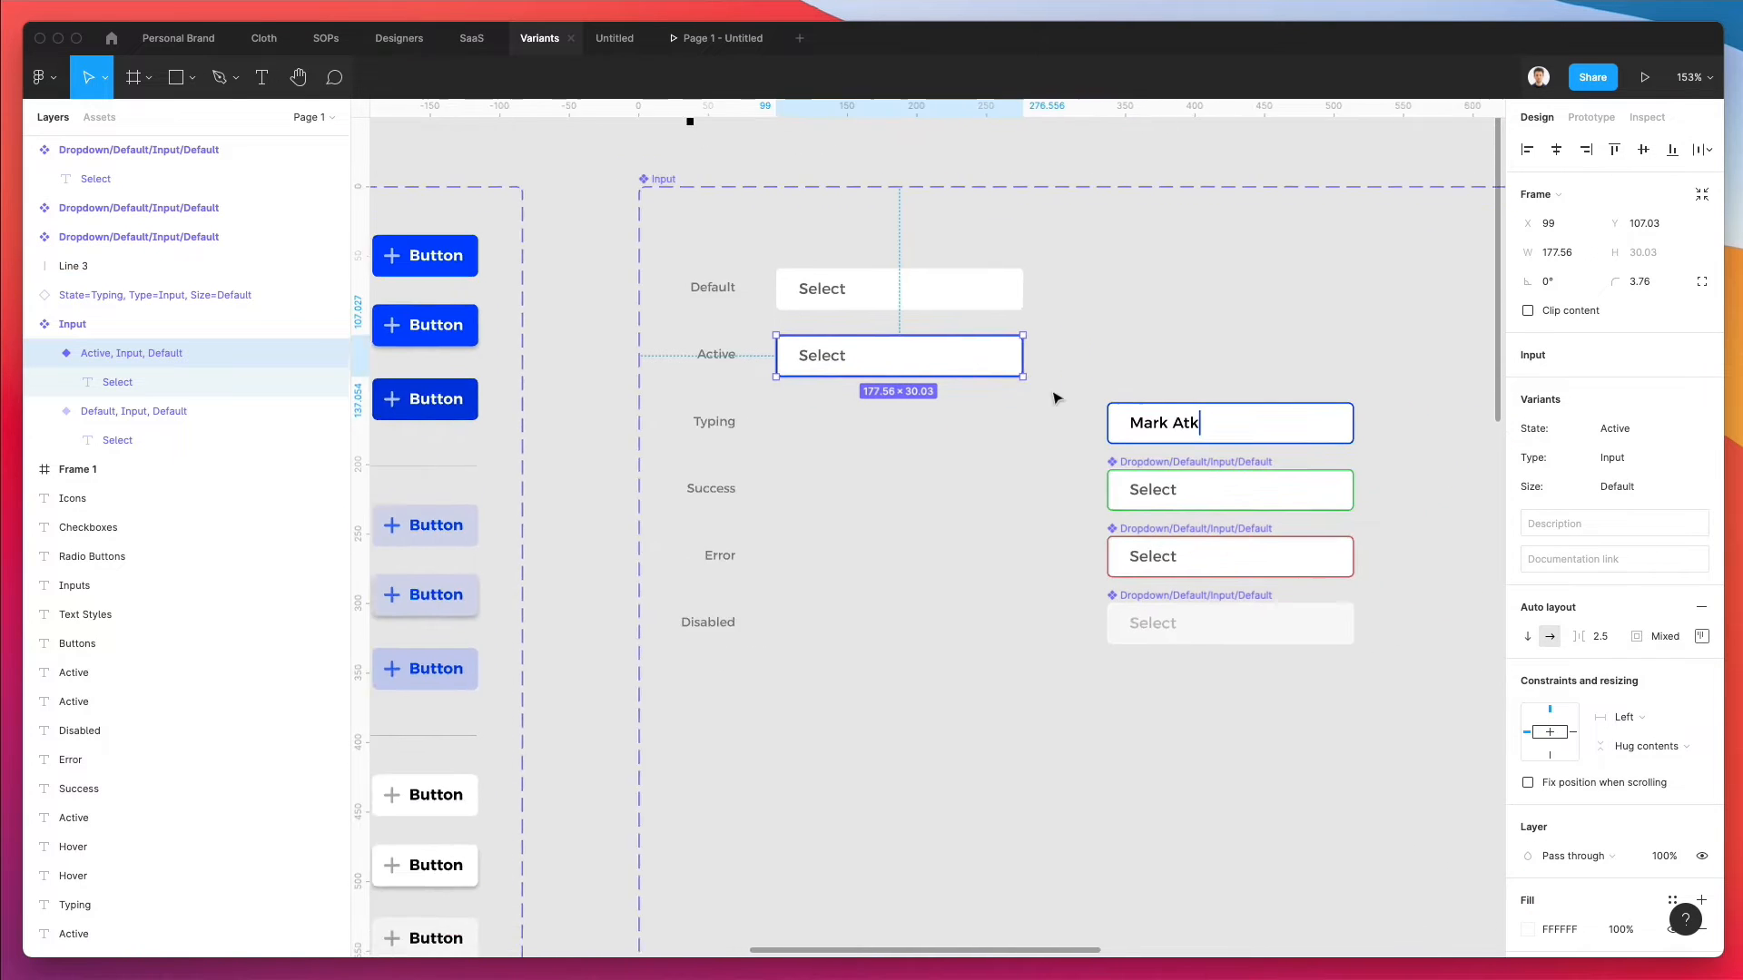
scroll(1136, 595, "down", 3)
scroll(1275, 666, "up", 2)
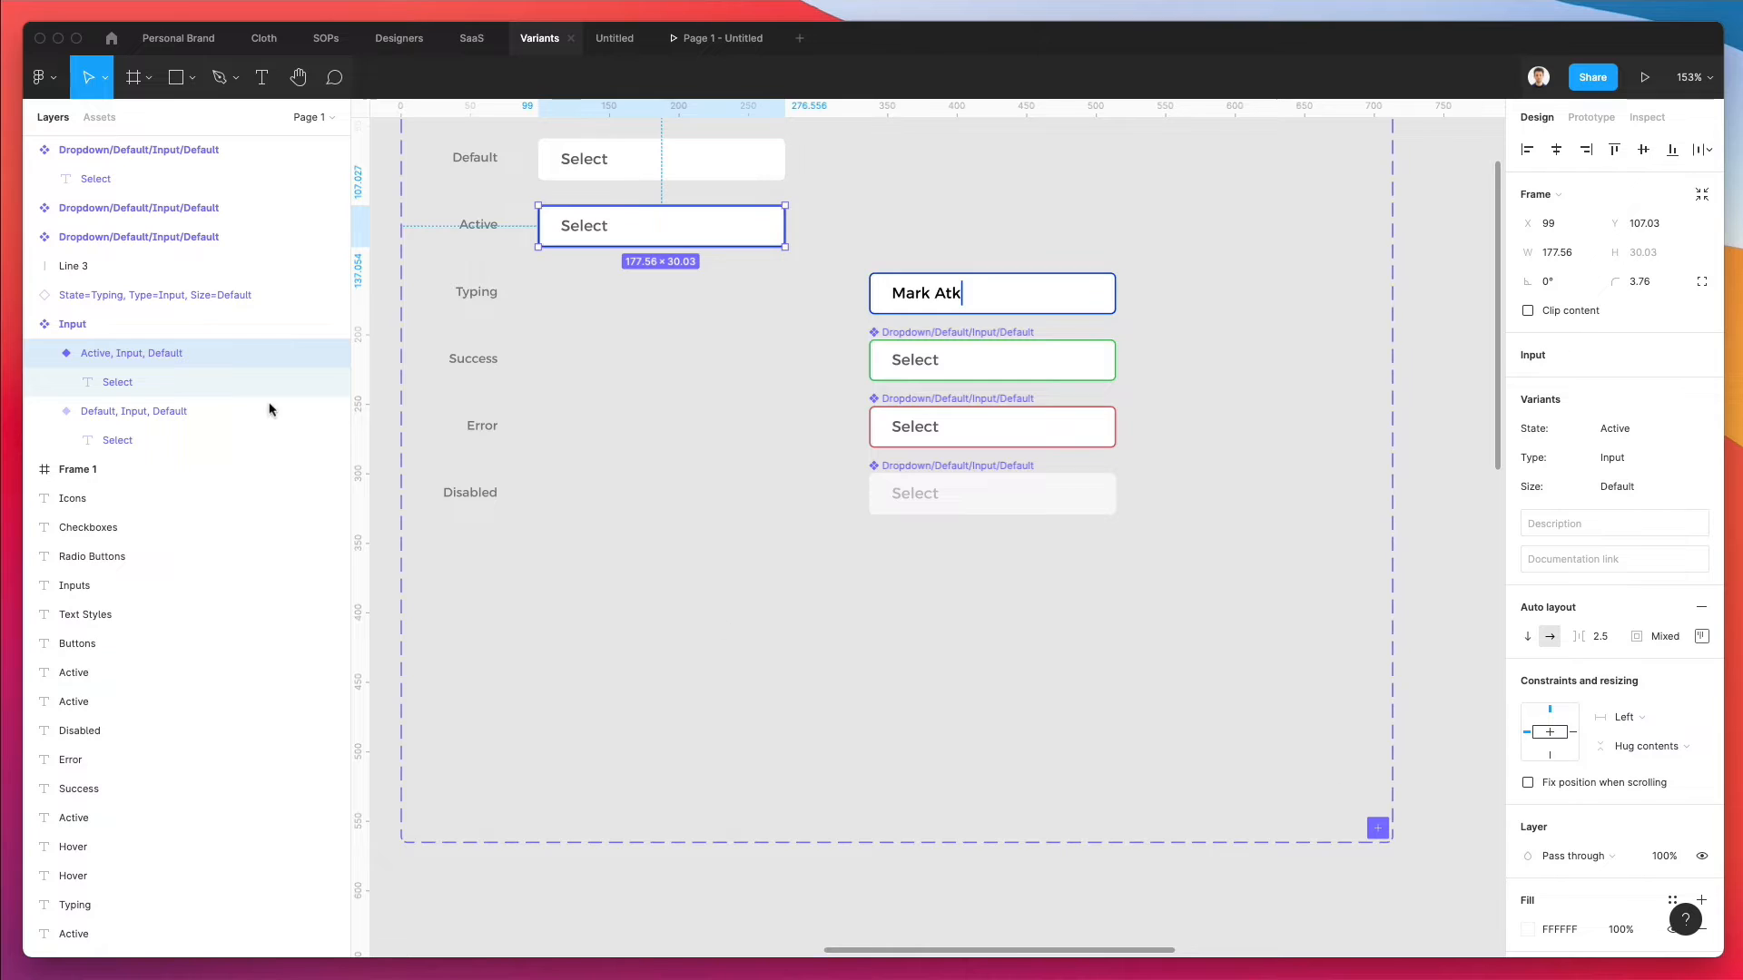
left_click_drag(120, 237, 119, 345)
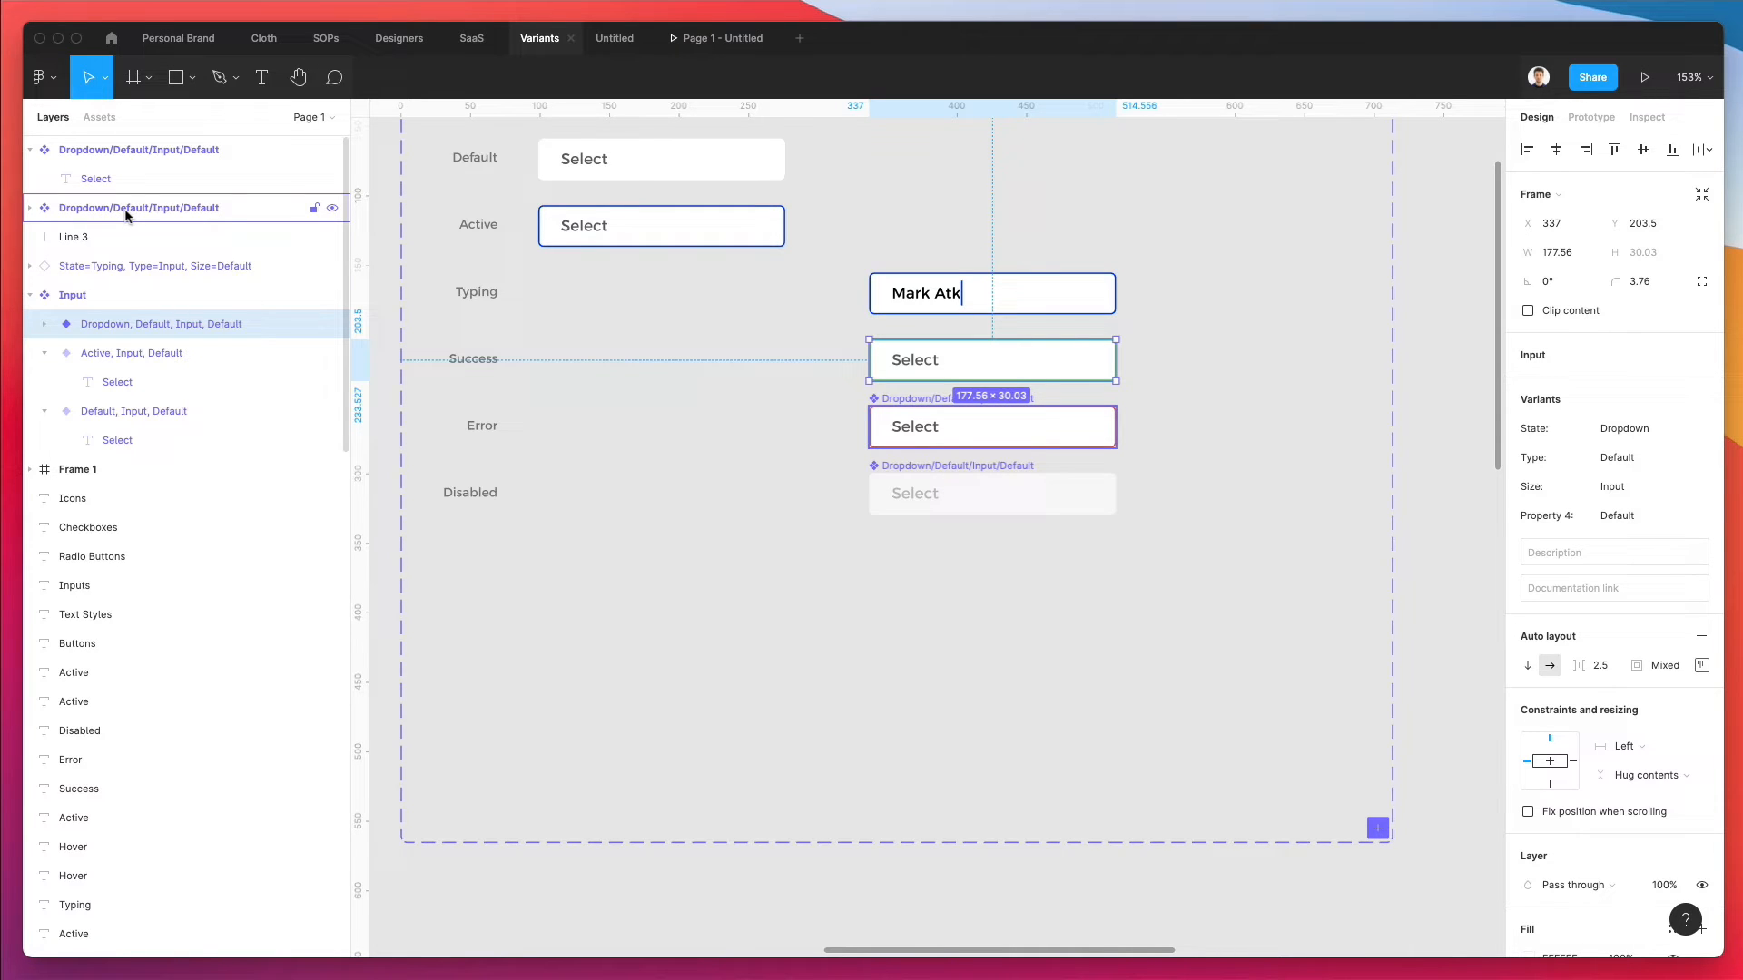
left_click_drag(126, 210, 133, 324)
left_click_drag(172, 156, 149, 287)
- Select the Success, Error and Disabled variants together and move them back beside their labels, at X 99
scroll(148, 277, "up", 2)
left_click(143, 324, "shift")
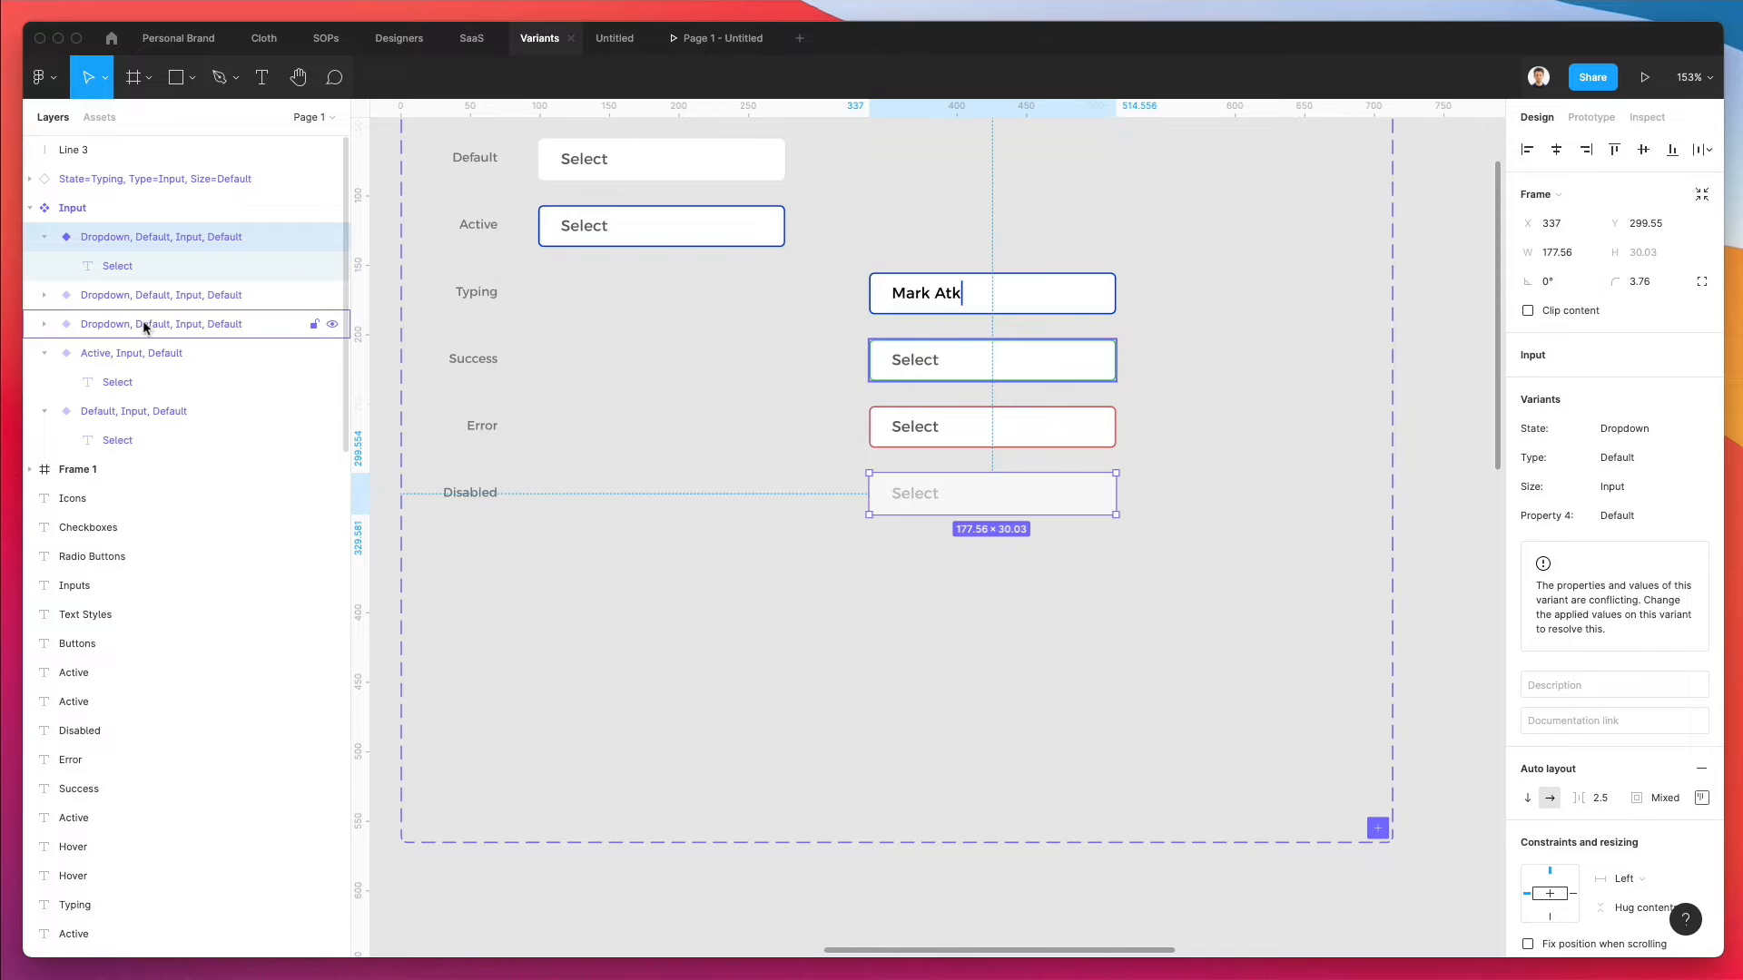
left_click(42, 241)
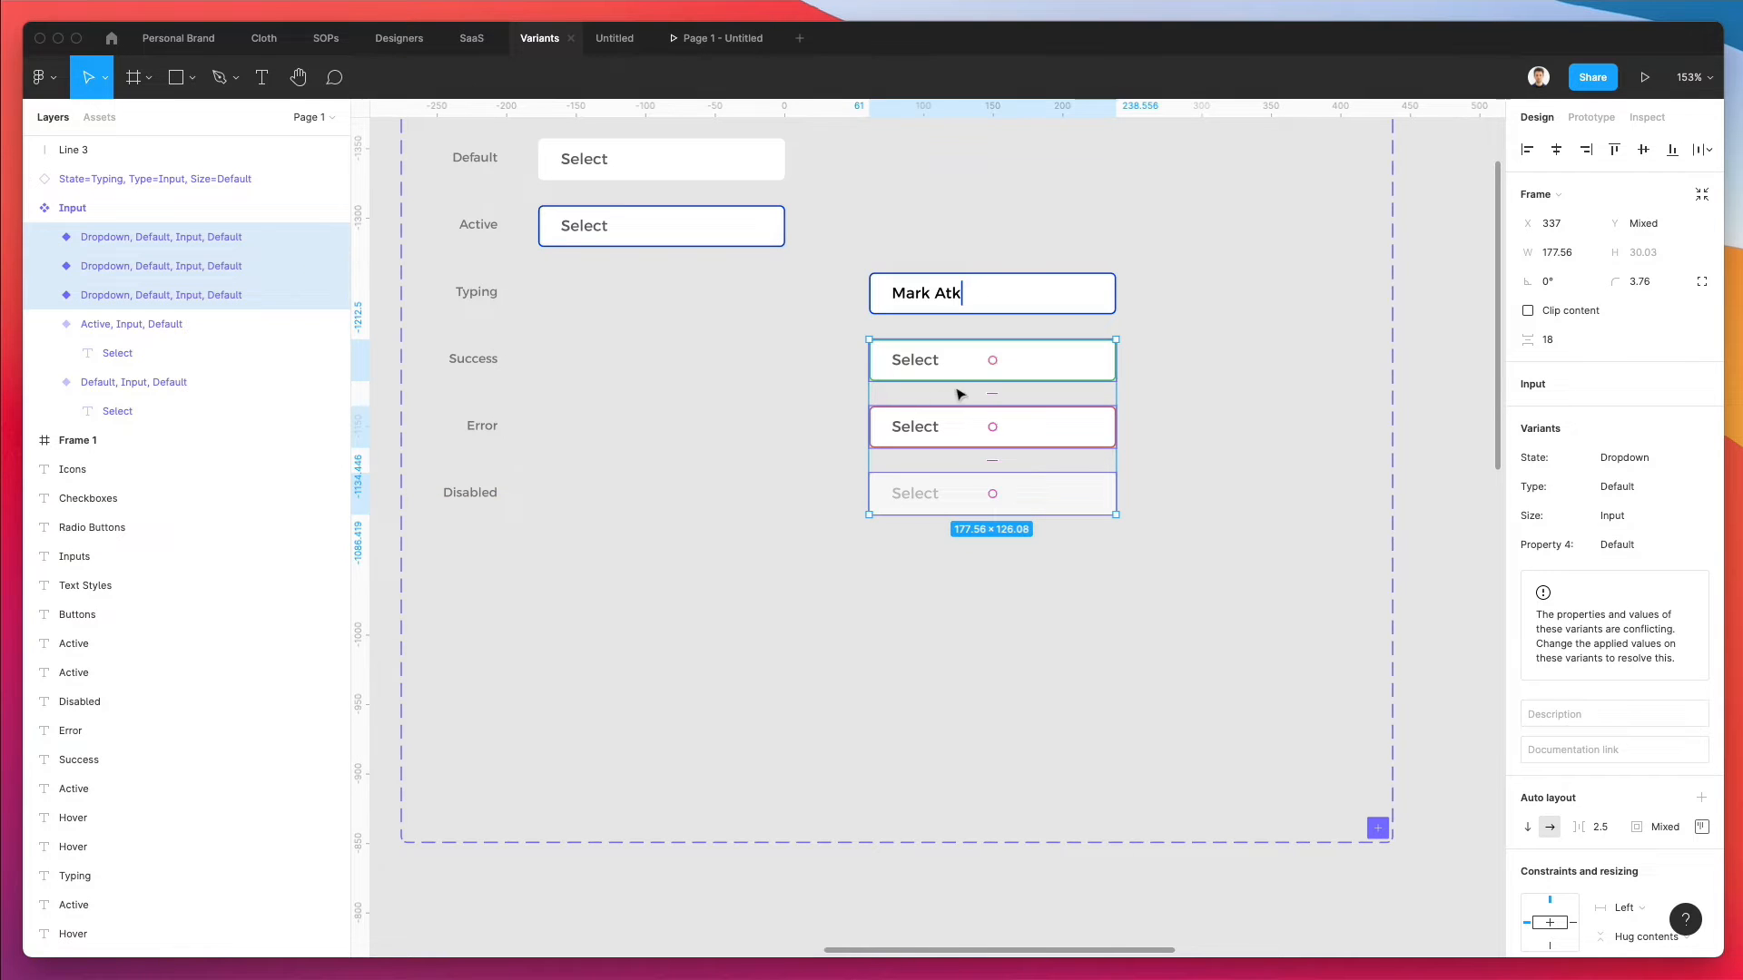
left_click_drag(966, 379, 634, 362)
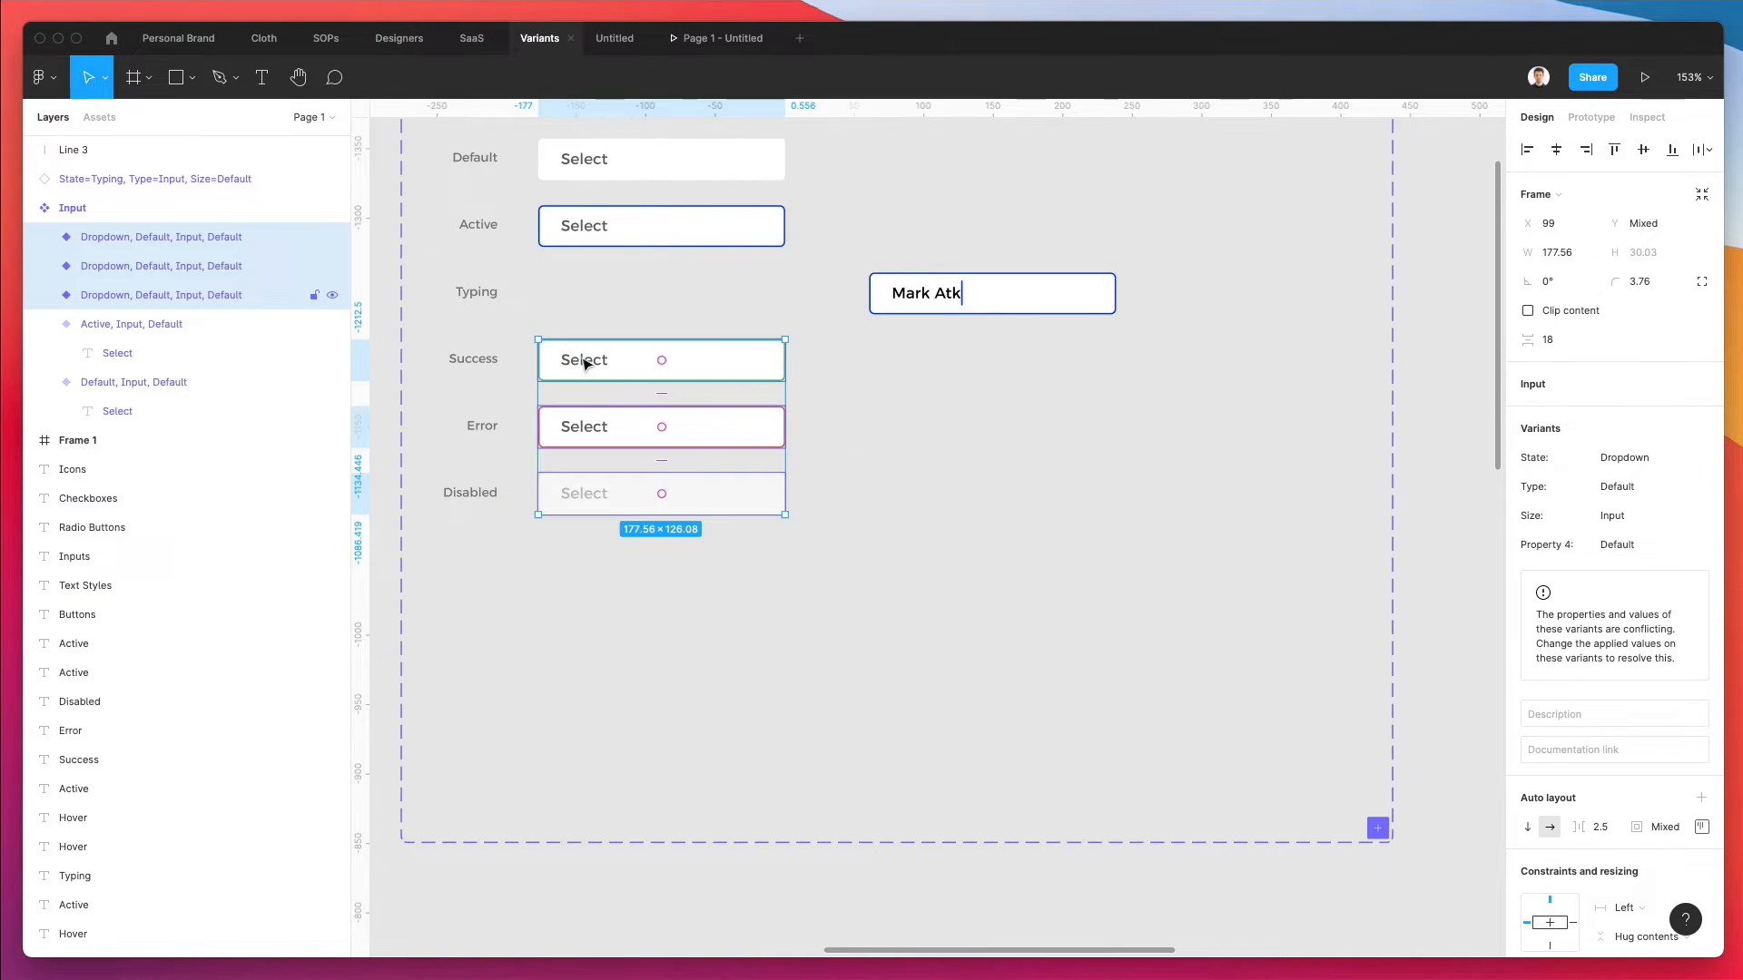
- Turn the Typing dropdown into a component inside the Input set and nest the cursor line, Line 3, in it
left_click(155, 179)
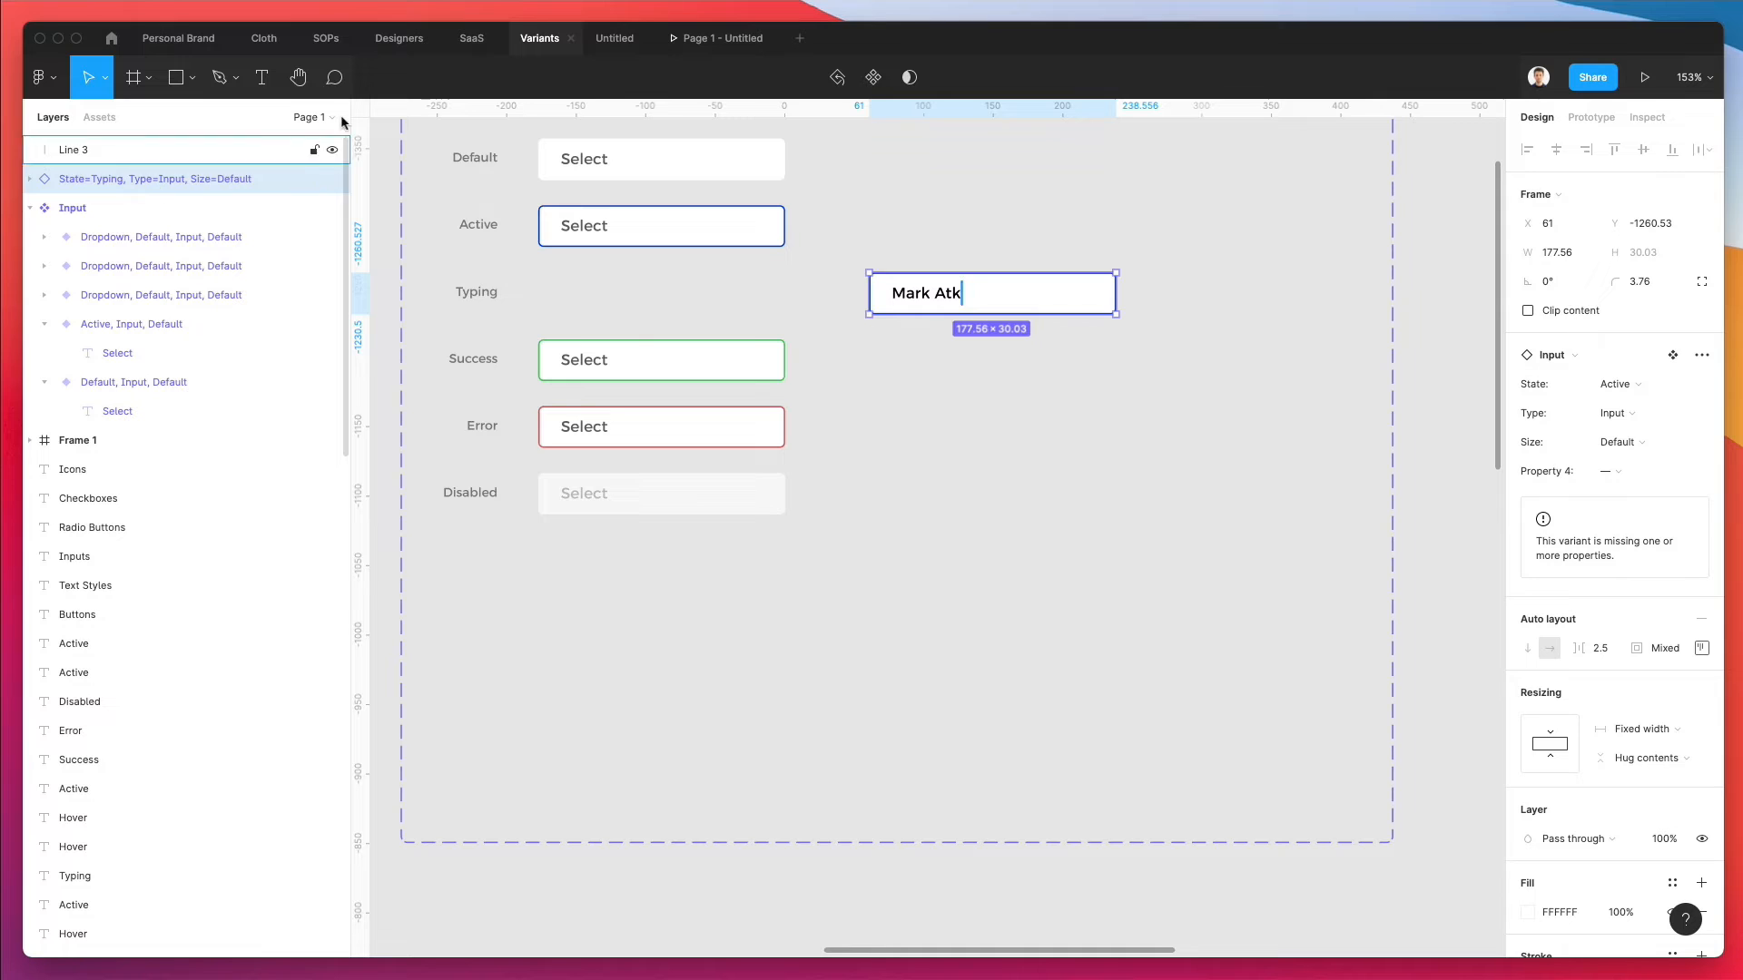
left_click(874, 77)
left_click_drag(223, 197, 193, 216)
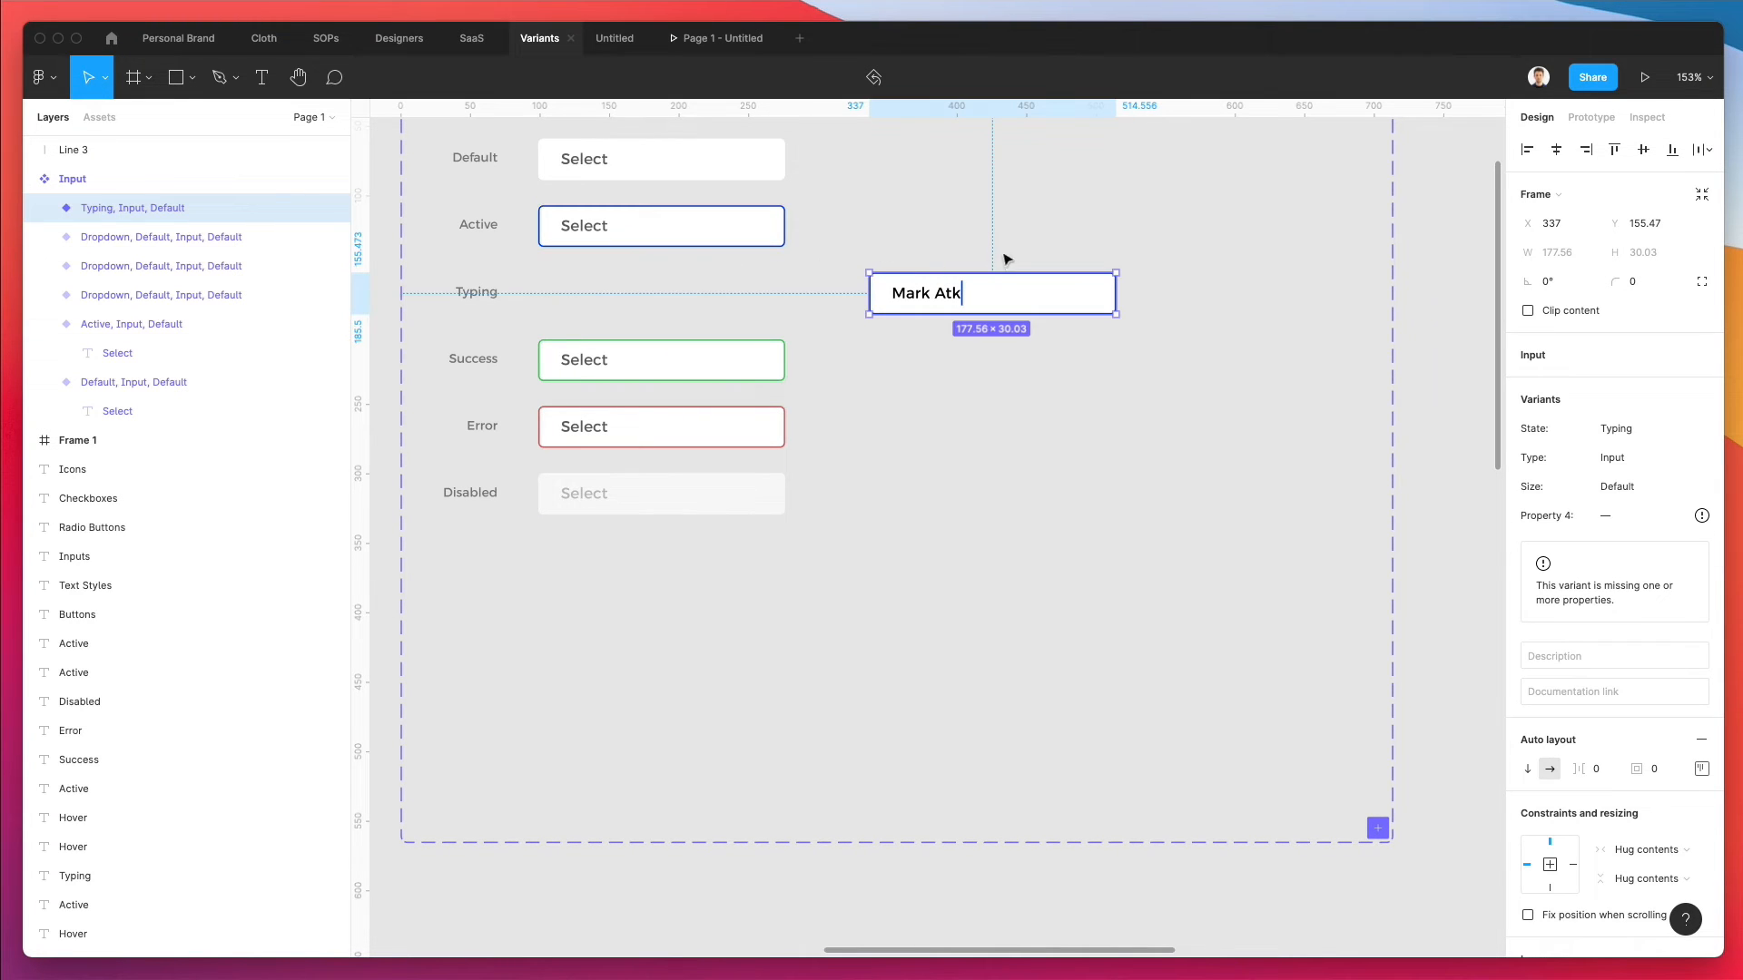
left_click_drag(99, 160, 82, 211)
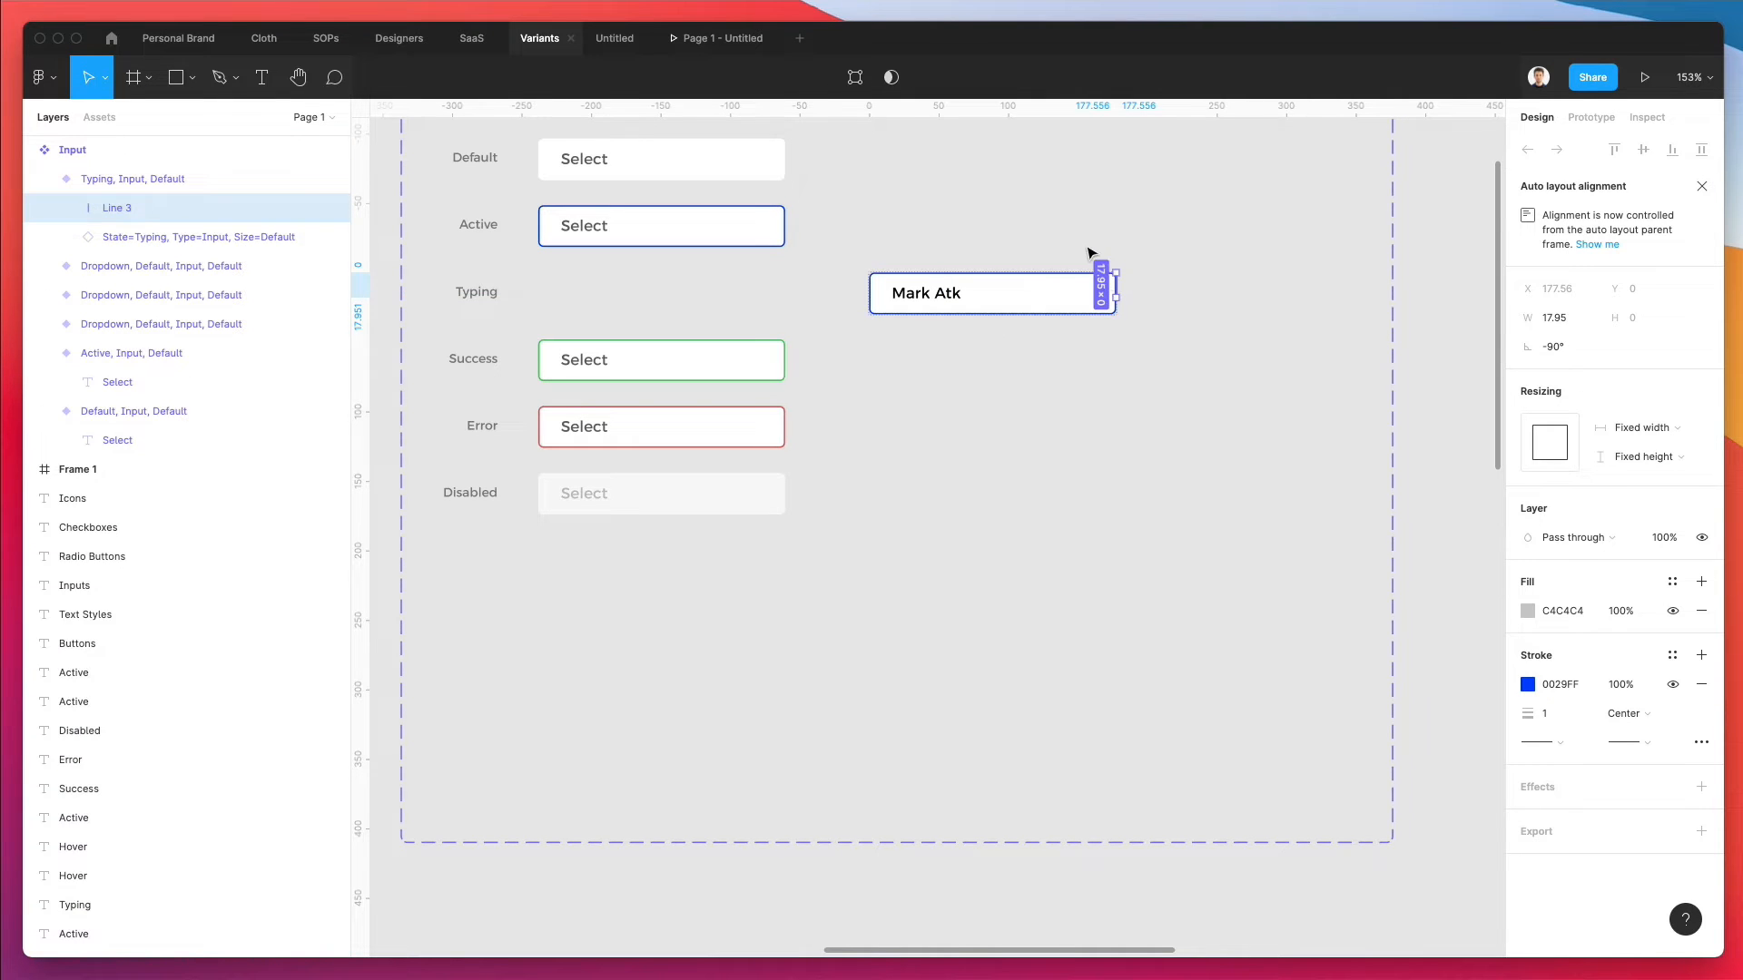
- Remove auto layout from the Typing variant so its cursor line can be positioned freely
scroll(1108, 268, "up", 5)
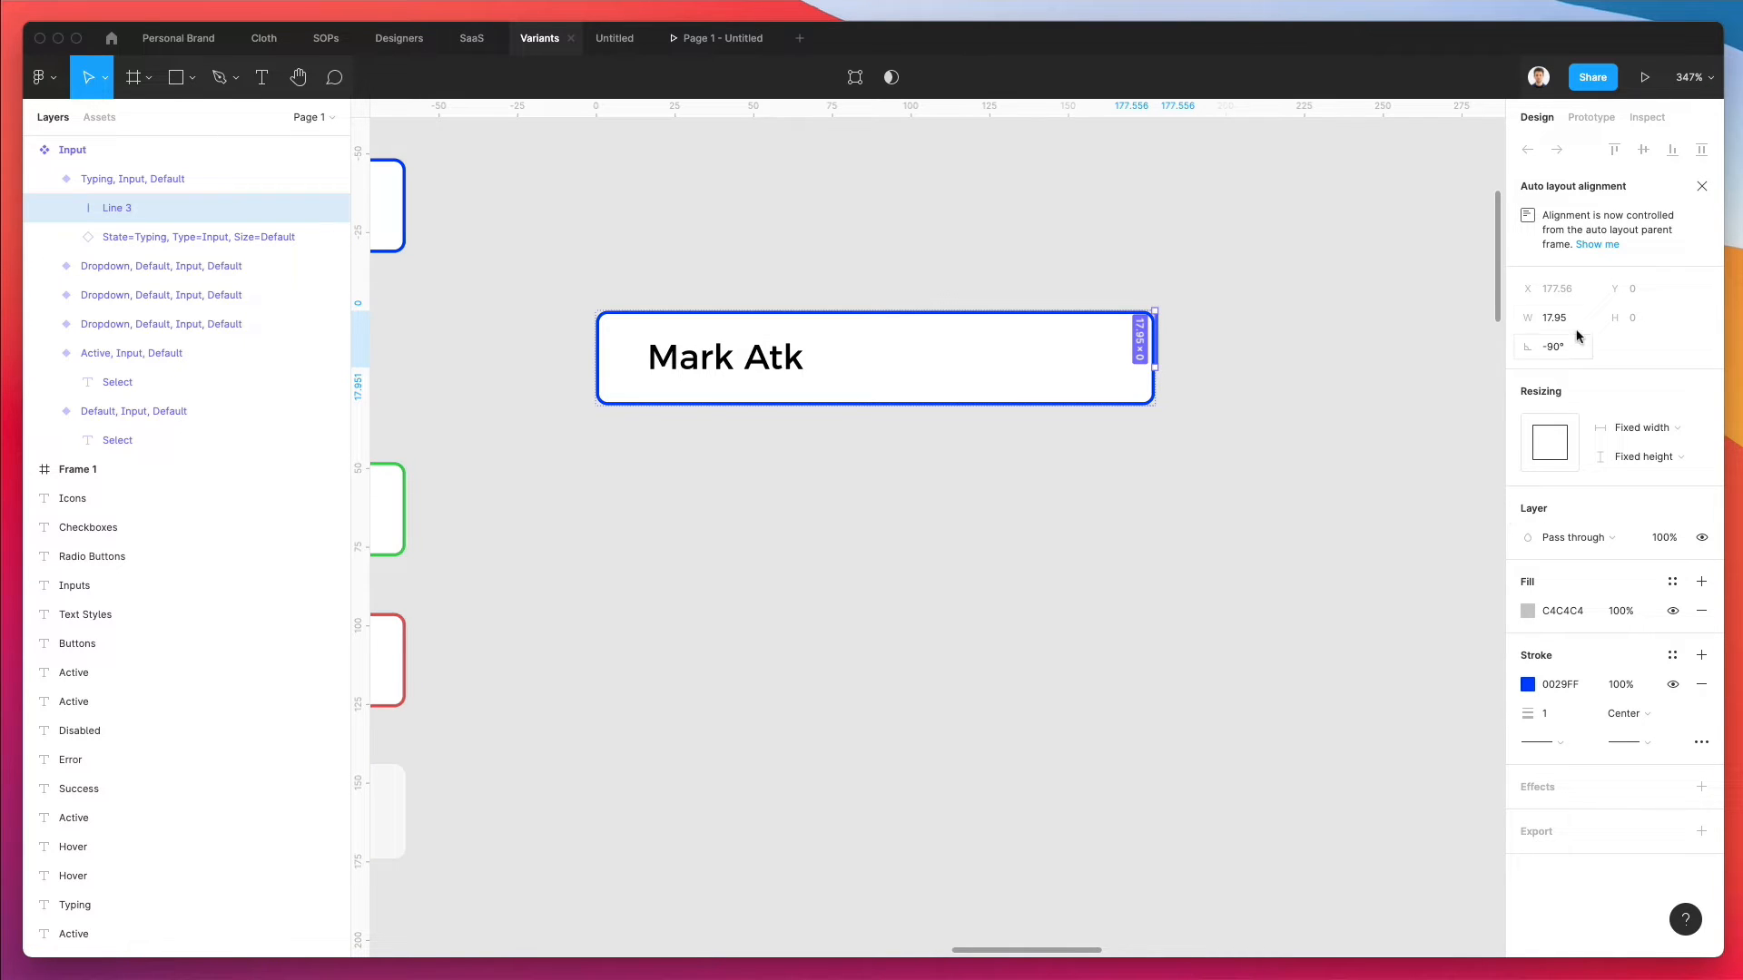
left_click(644, 312)
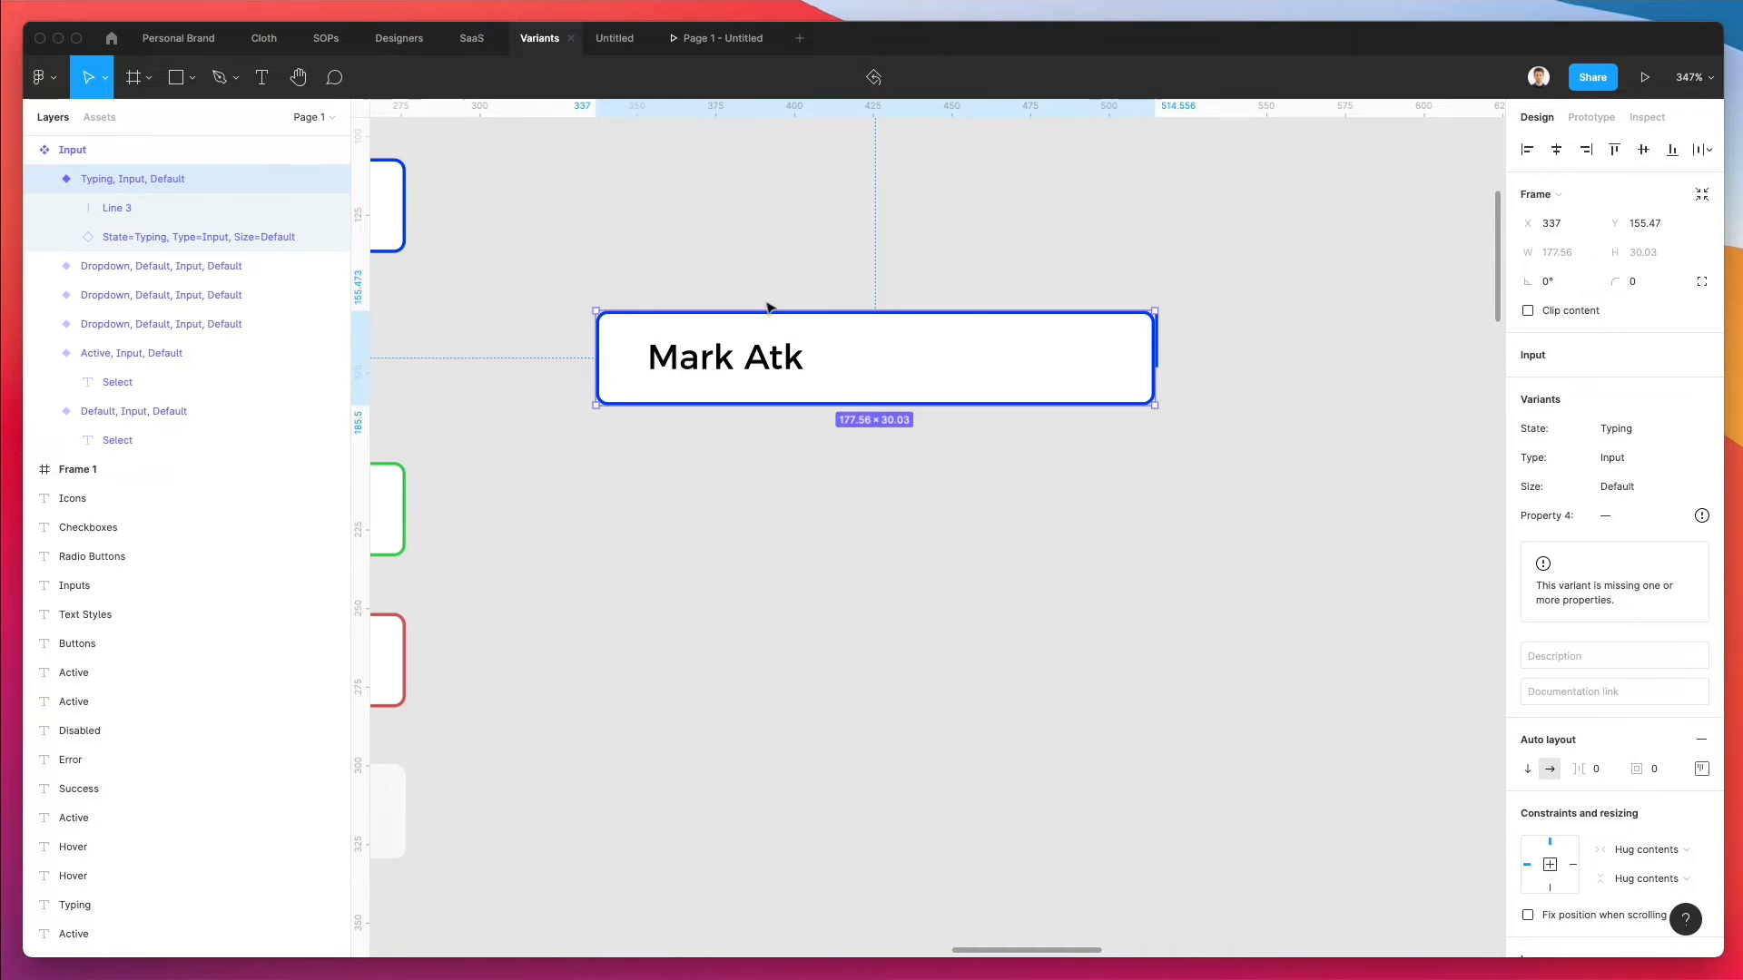
left_click(1005, 252)
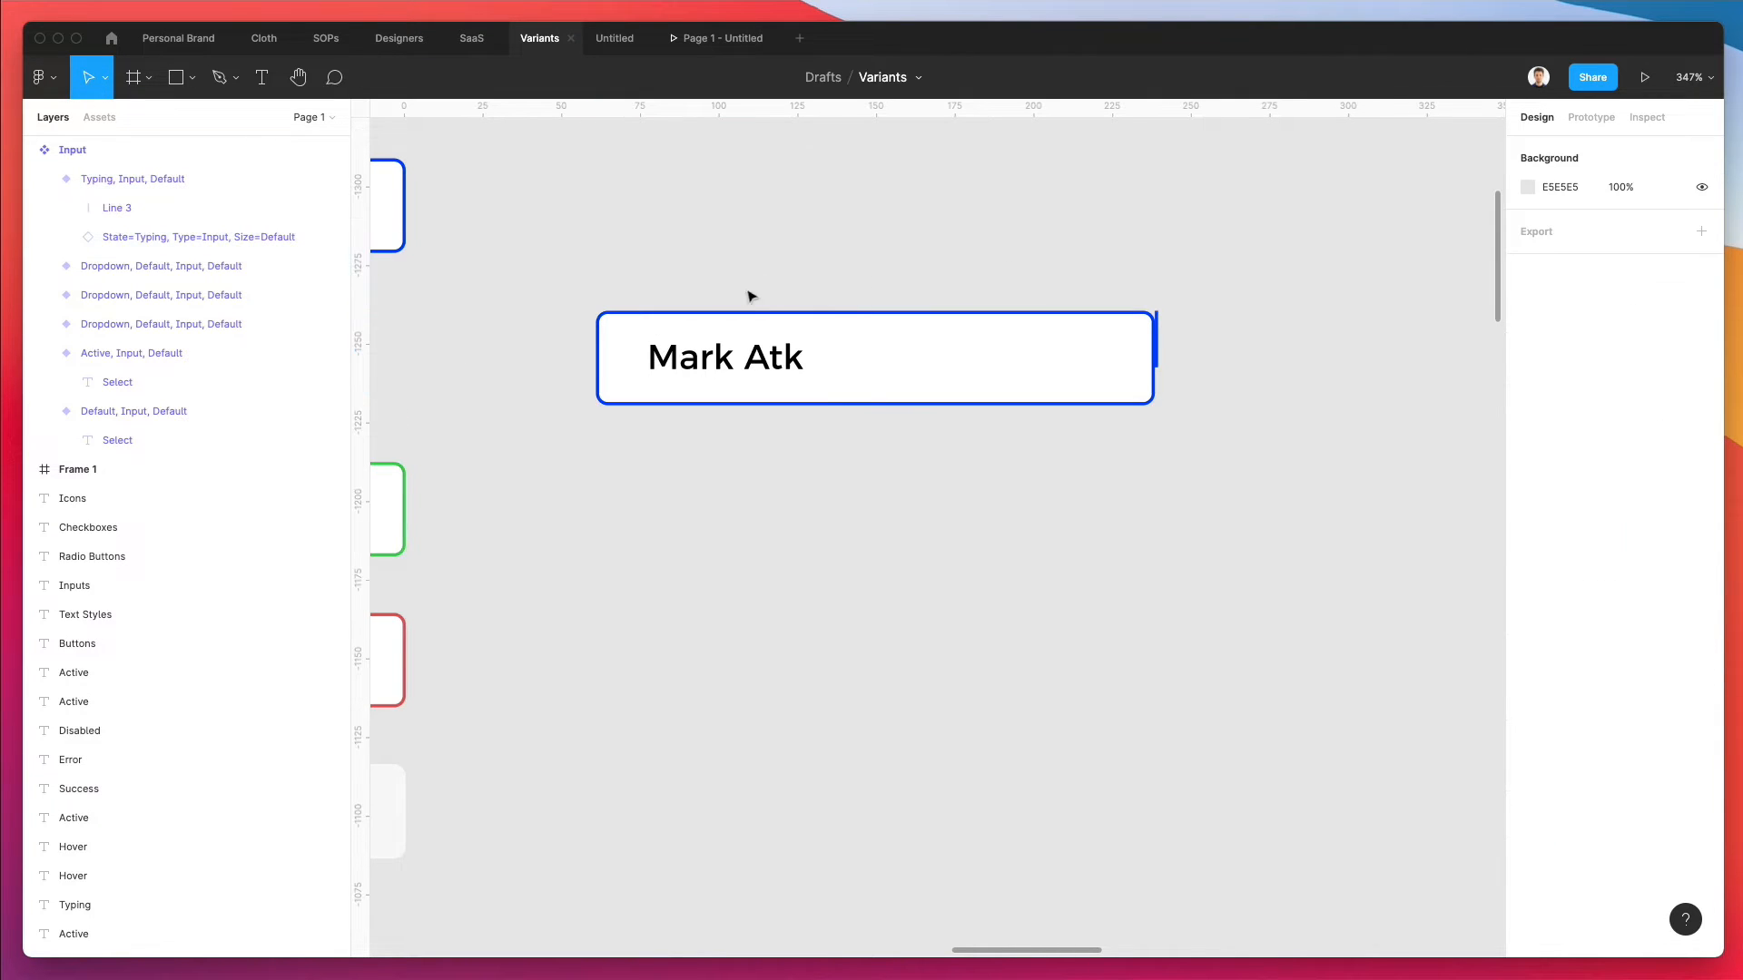
left_click(610, 320)
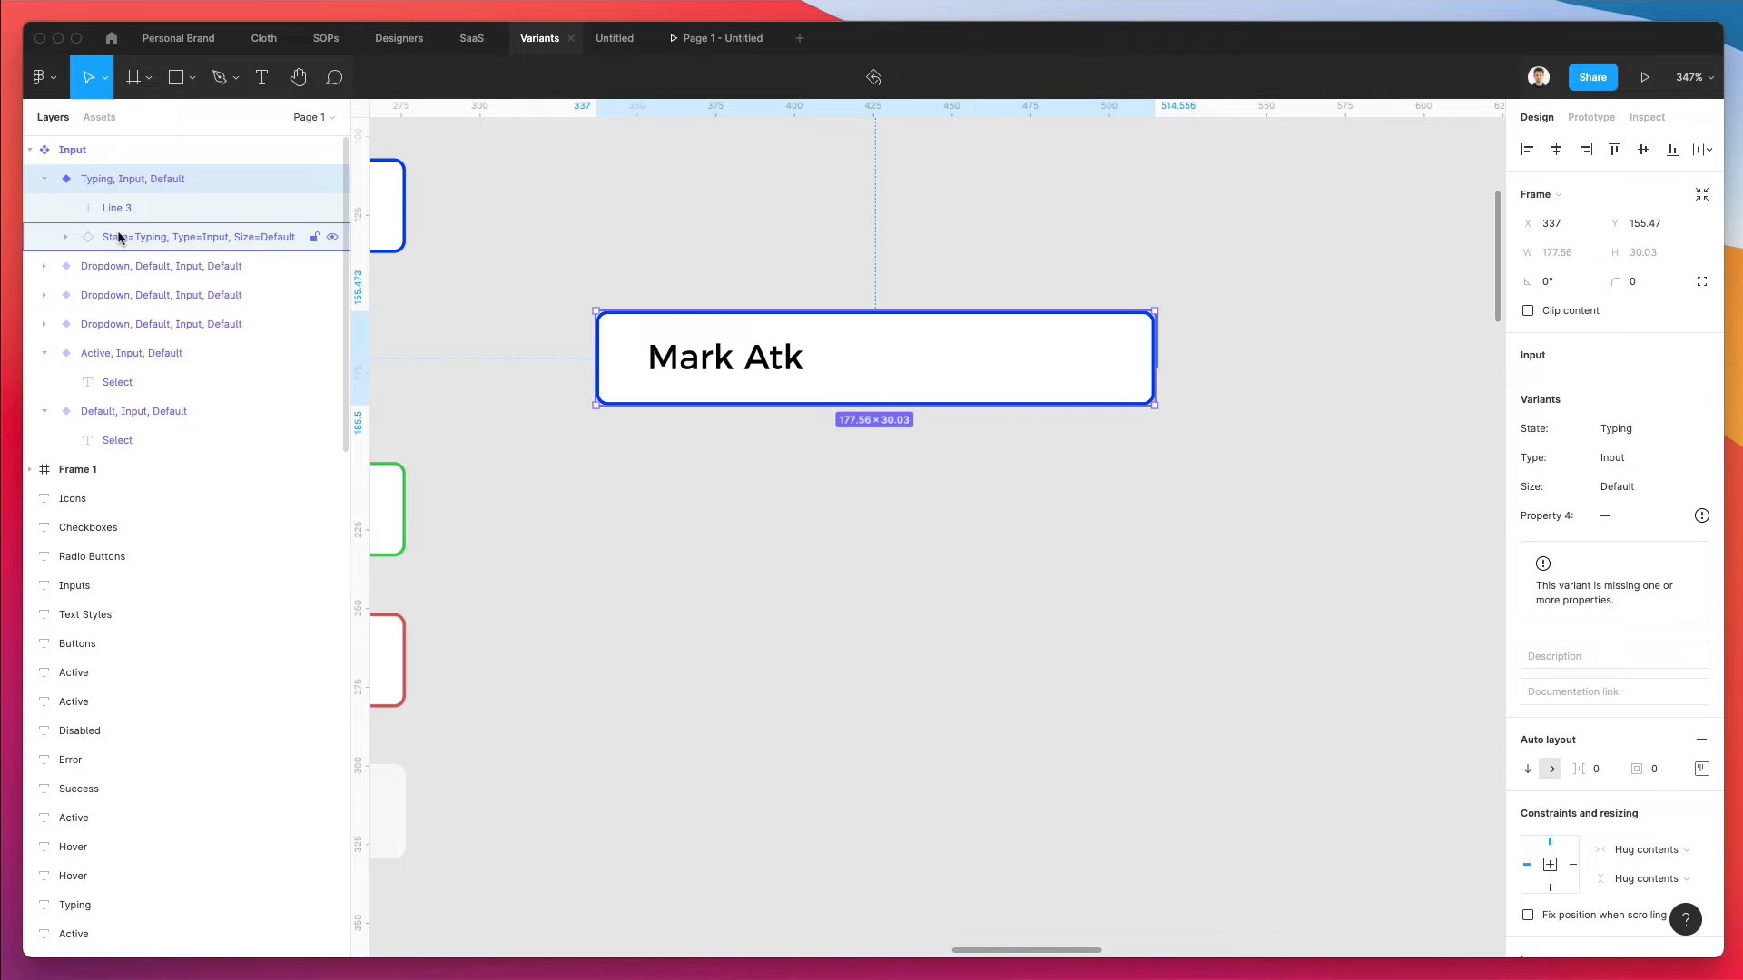
left_click(71, 238)
left_click(109, 240)
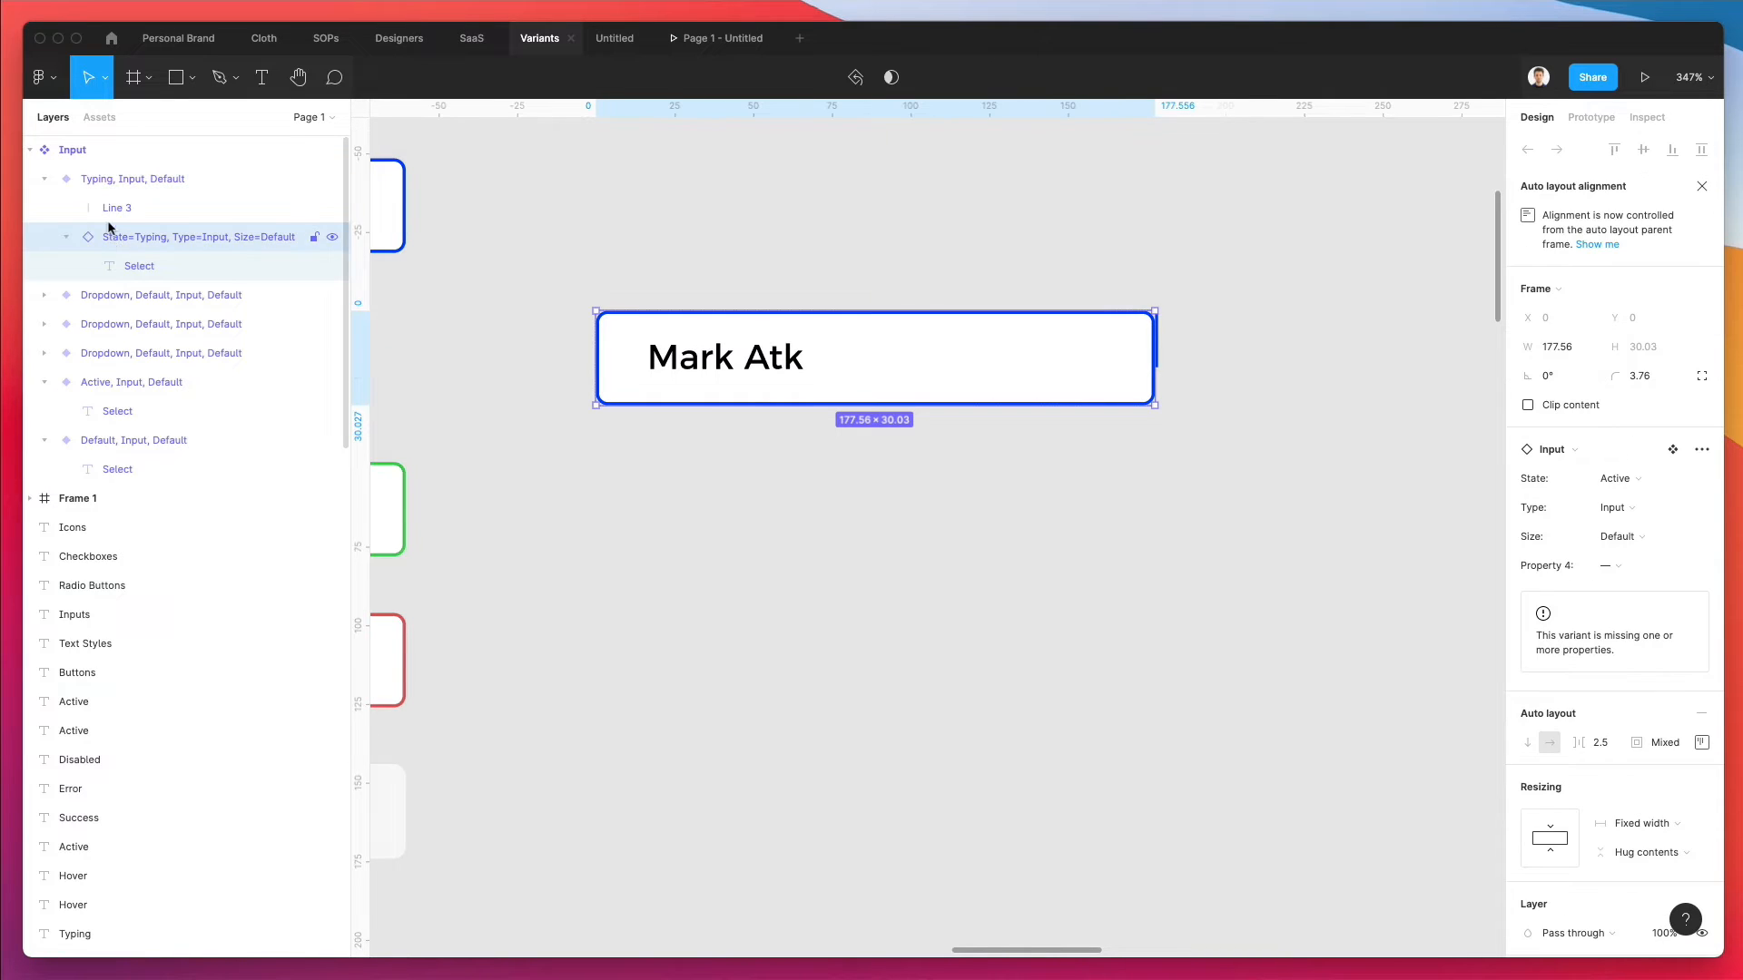
right_click(118, 182)
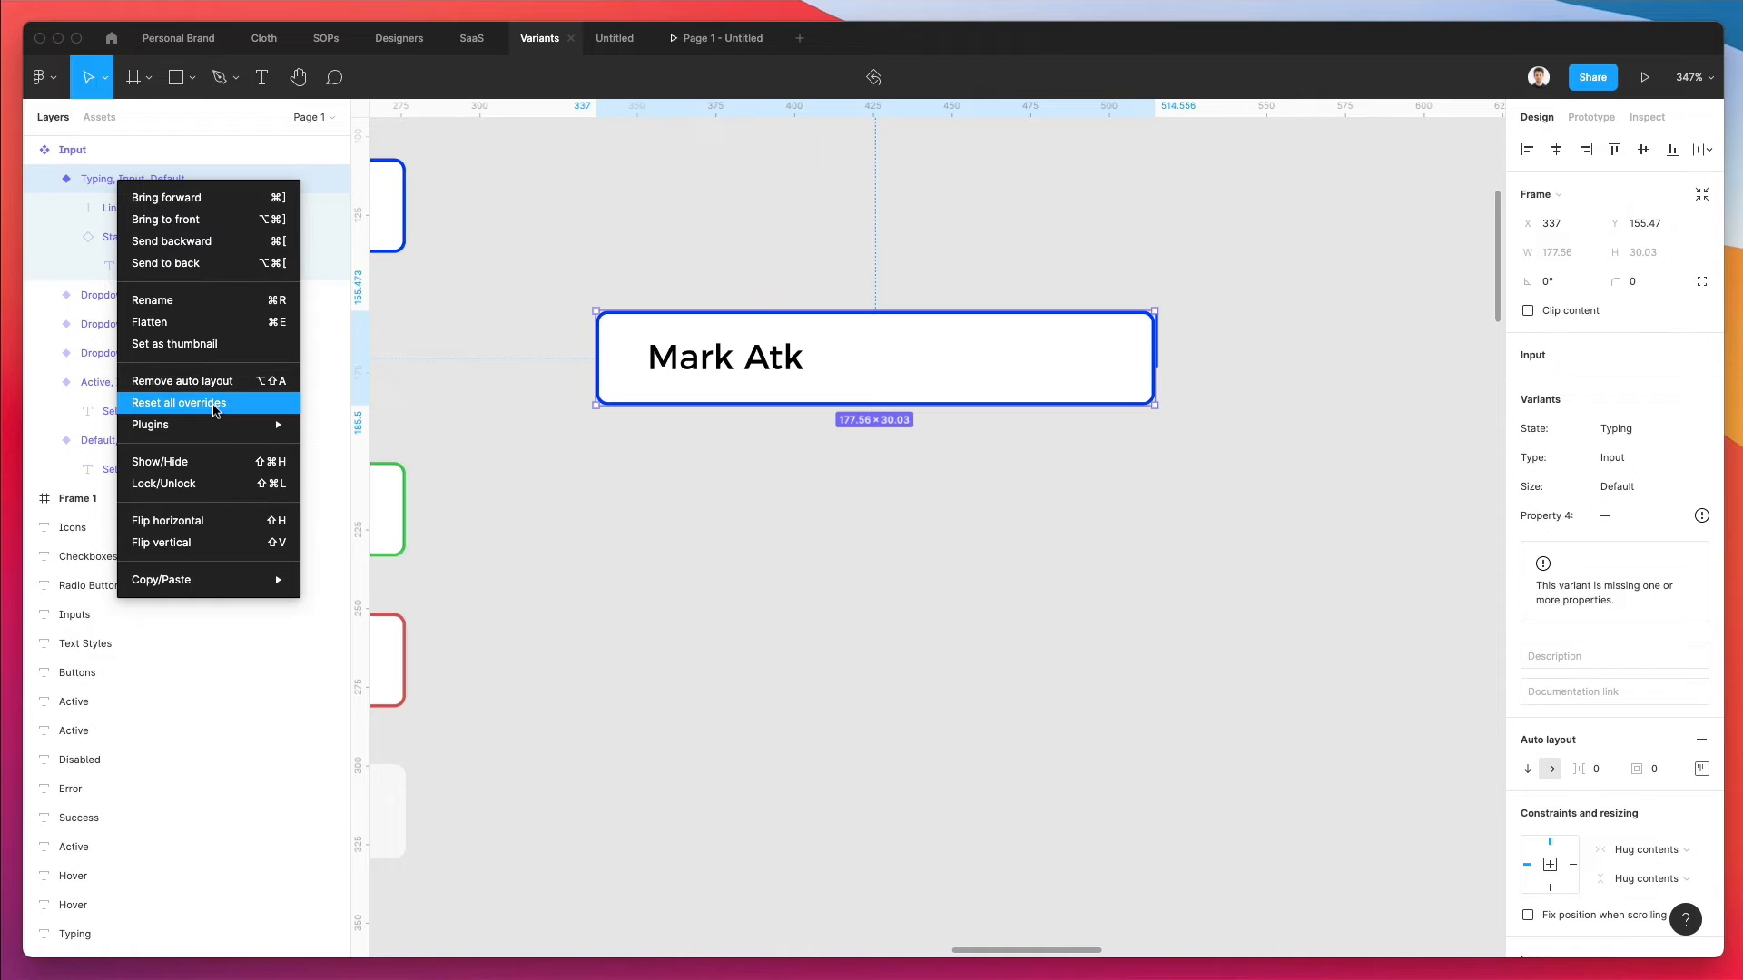
left_click(223, 381)
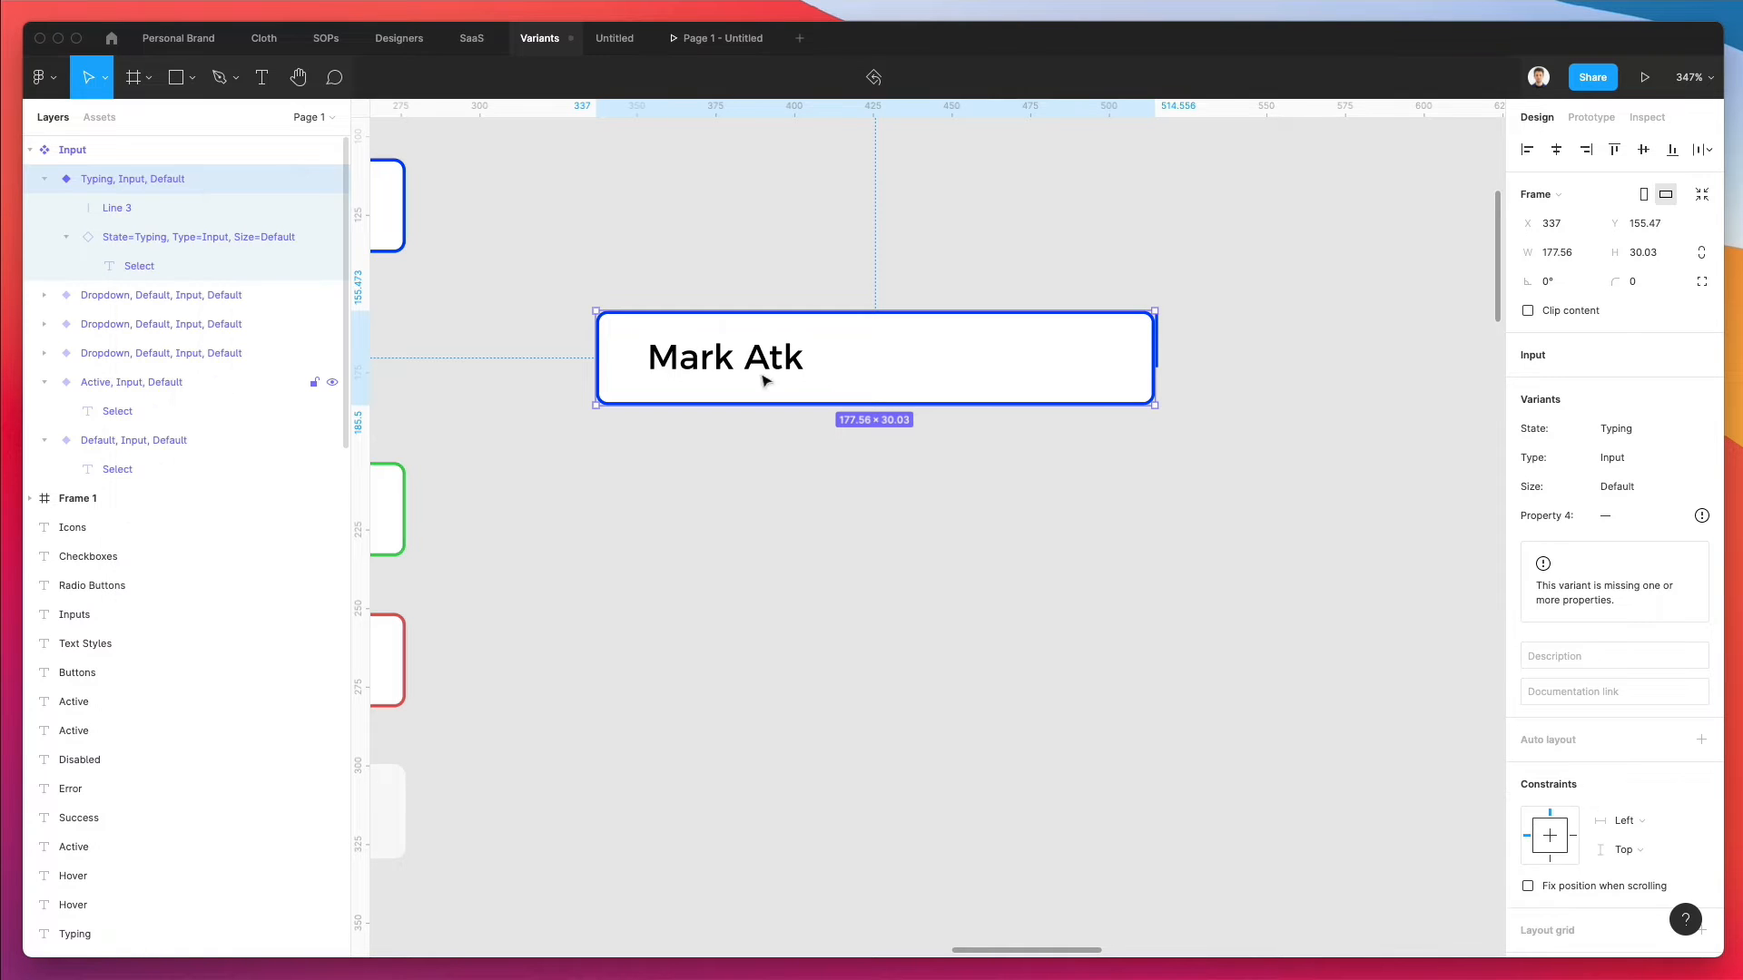
- Place the cursor line directly after the typed sample text in the Typing variant, at about X 66.28, Y 6.04
left_click(1183, 350)
left_click(1159, 349)
left_click_drag(1164, 349, 813, 367)
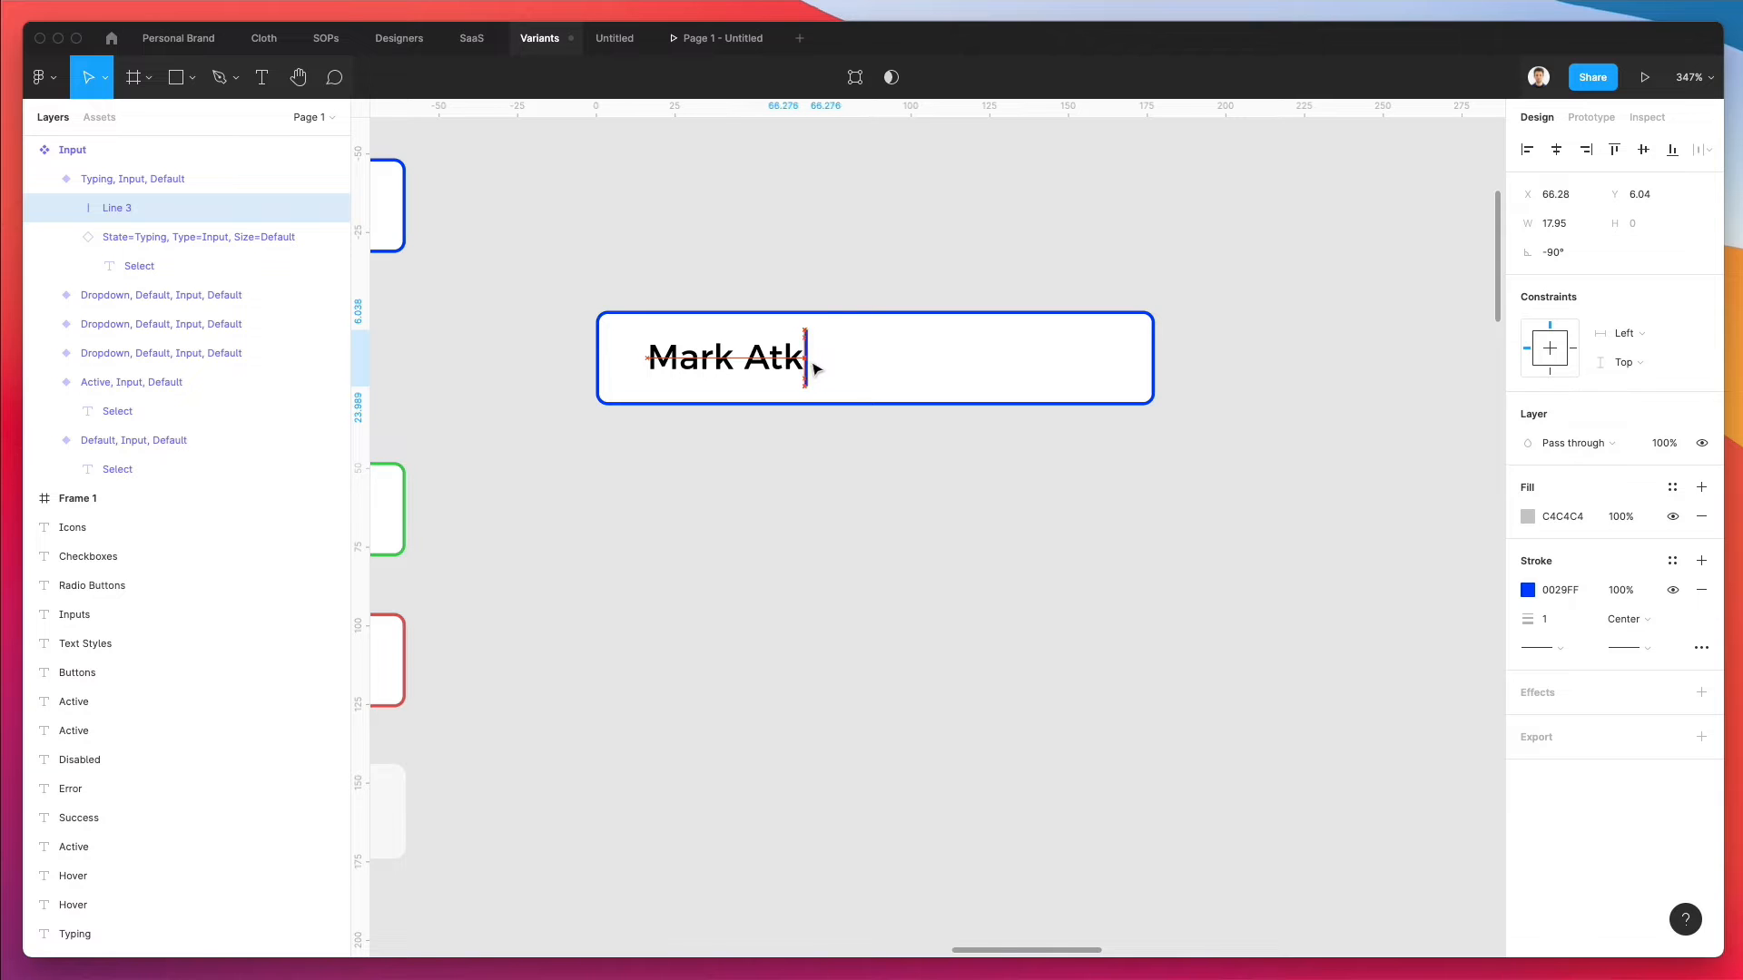
left_click(855, 276)
- Move the Typing variant into the gap between Active and Success, aligned with the other variants at X 99
scroll(855, 276, "down", 2)
scroll(855, 276, "left", 2)
scroll(855, 276, "up", 3)
scroll(856, 276, "left", 3)
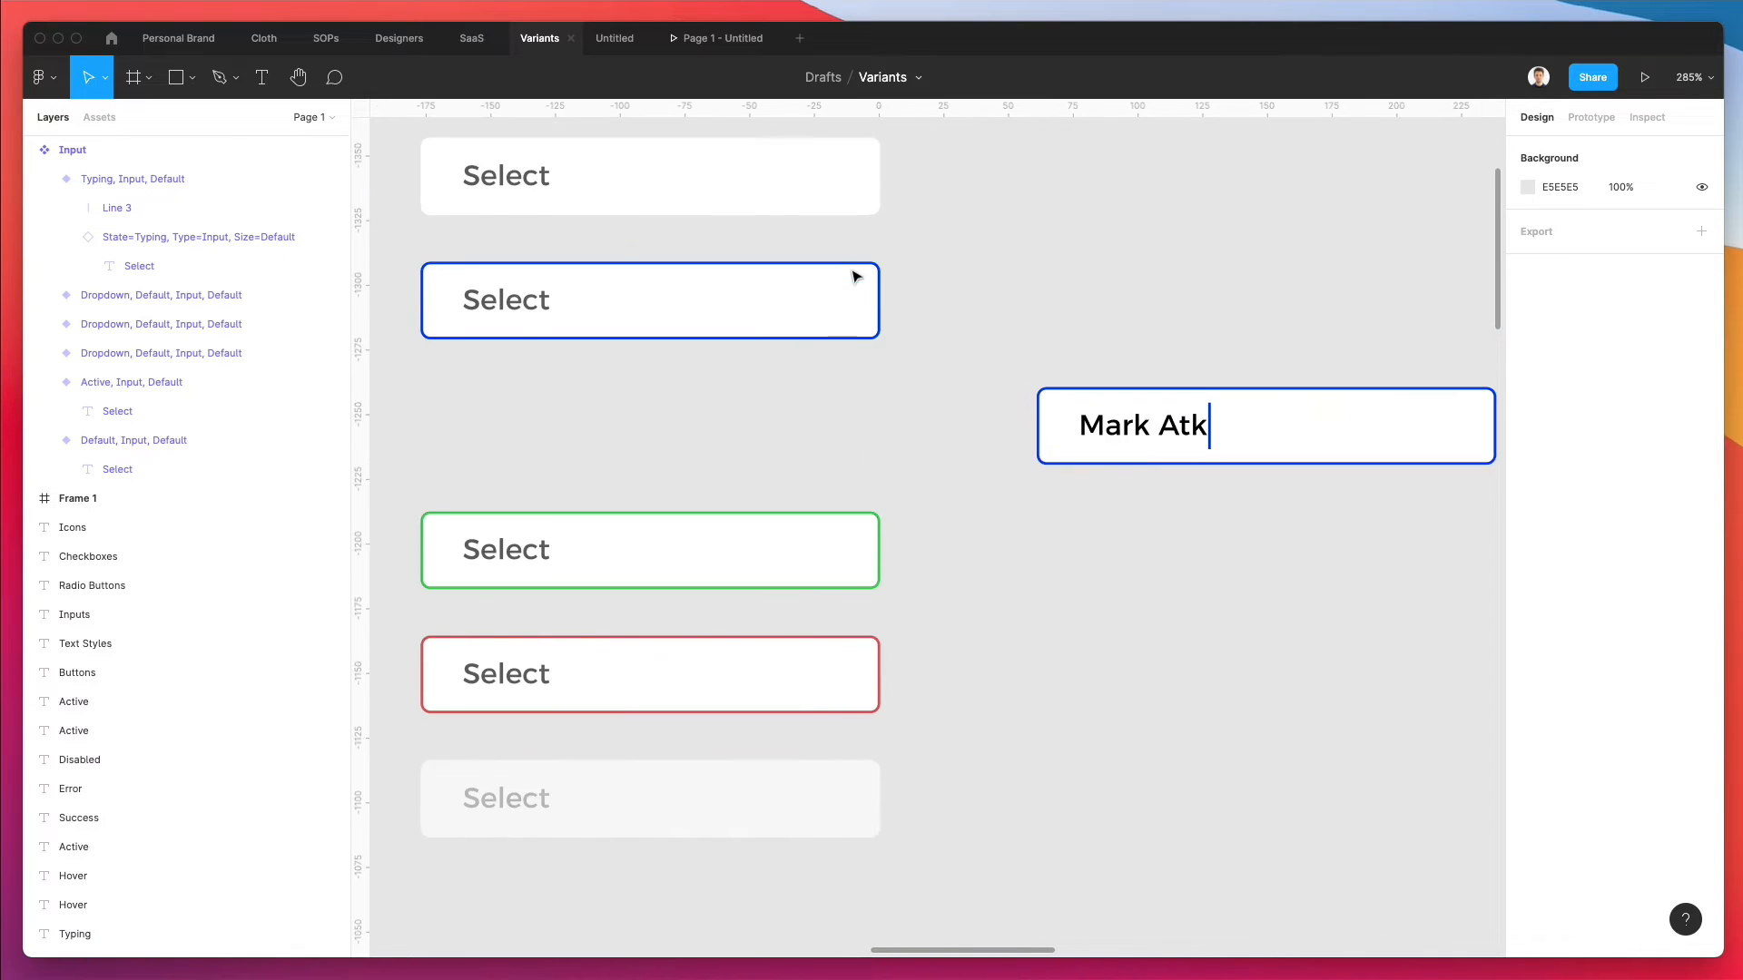
left_click_drag(1108, 457, 532, 451)
left_click(969, 385)
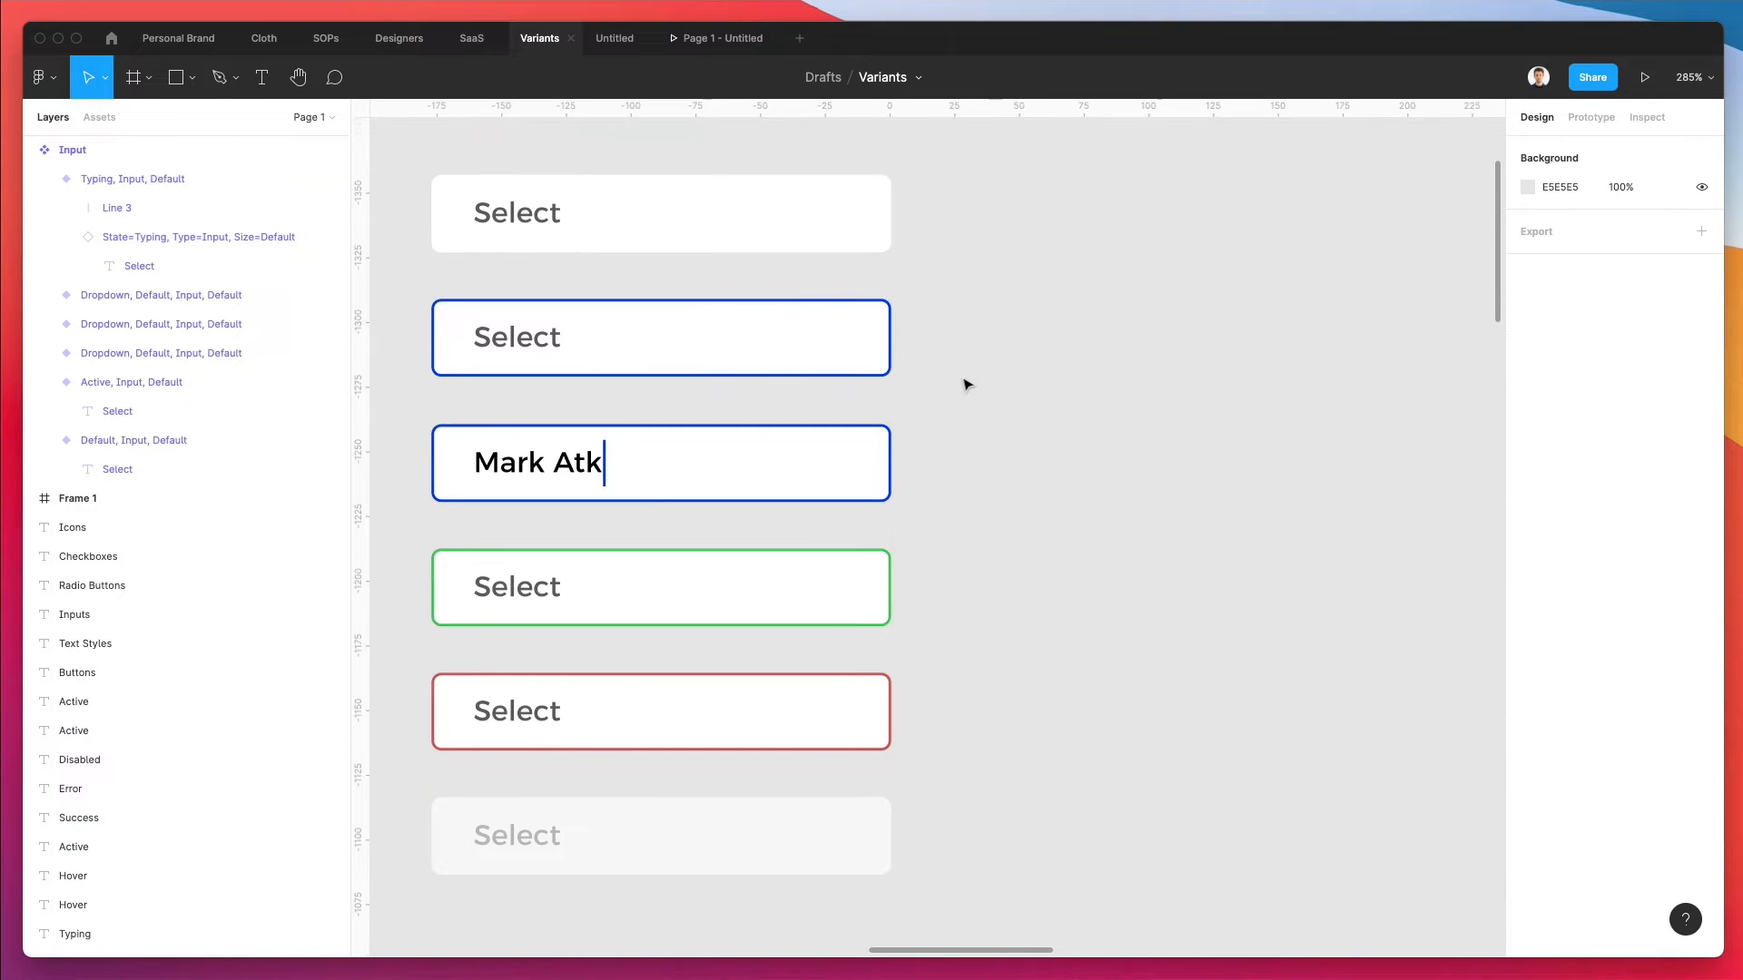
- Review the aligned Input variants and examine the variant properties of Active and Typing
scroll(967, 385, "down", 2)
scroll(965, 383, "left", 3)
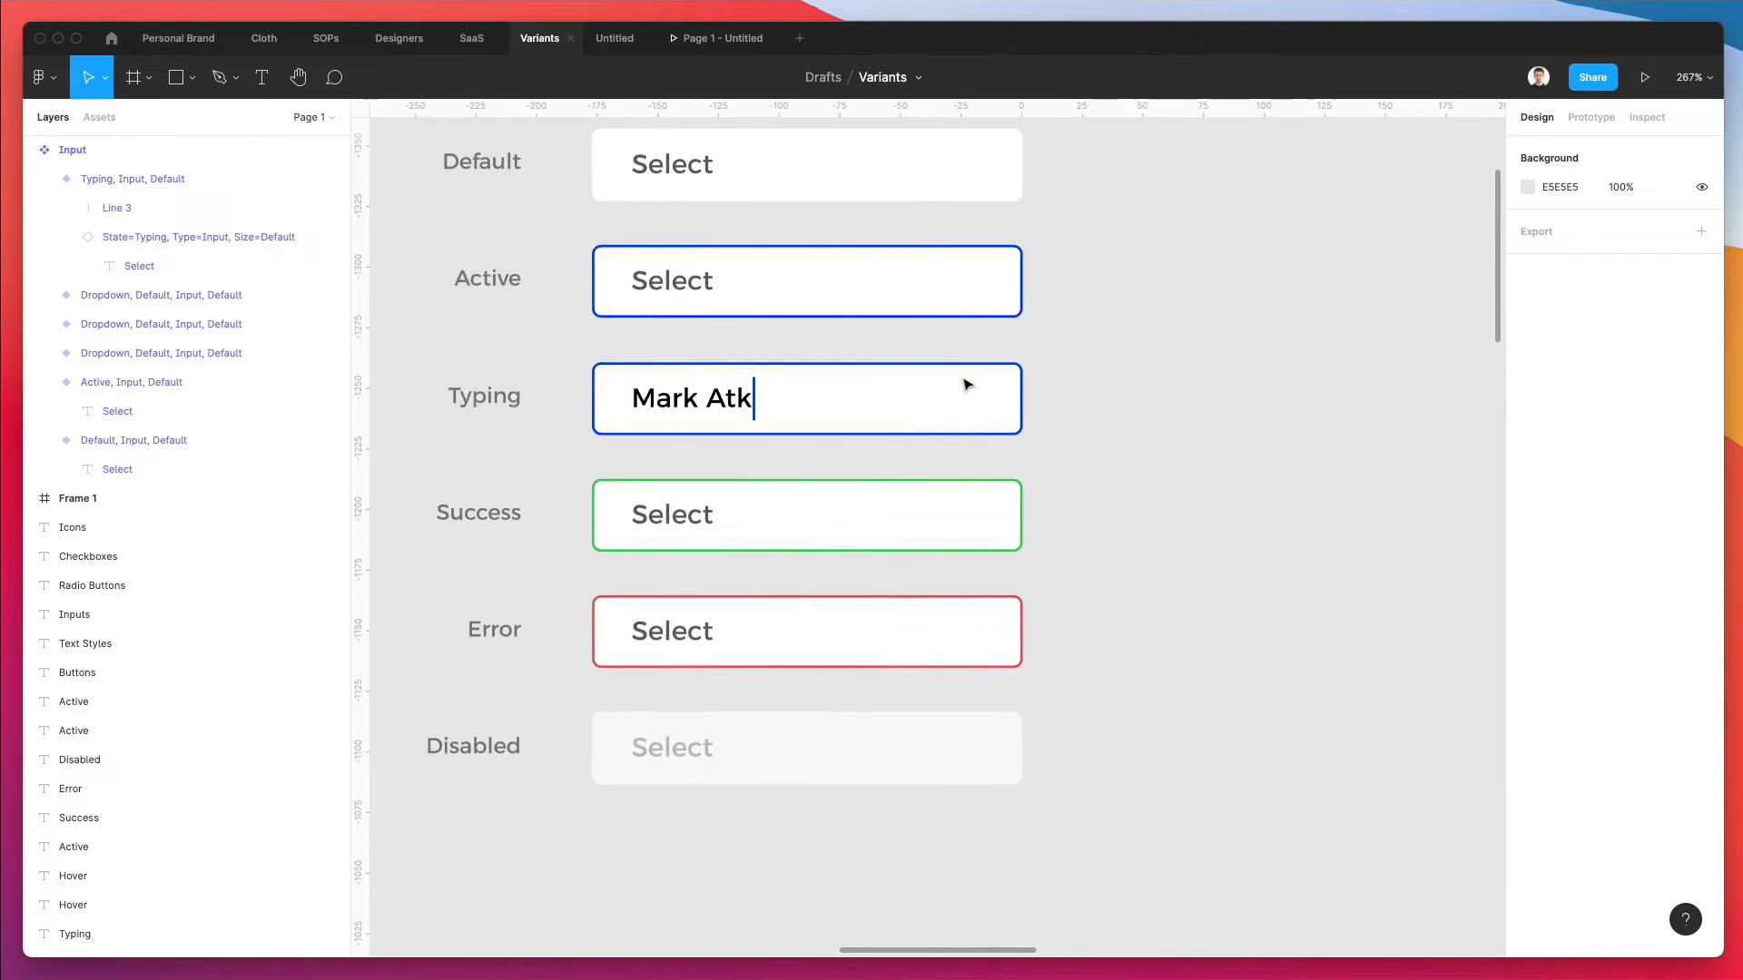
scroll(965, 381, "down", 2)
scroll(1002, 360, "up", 4)
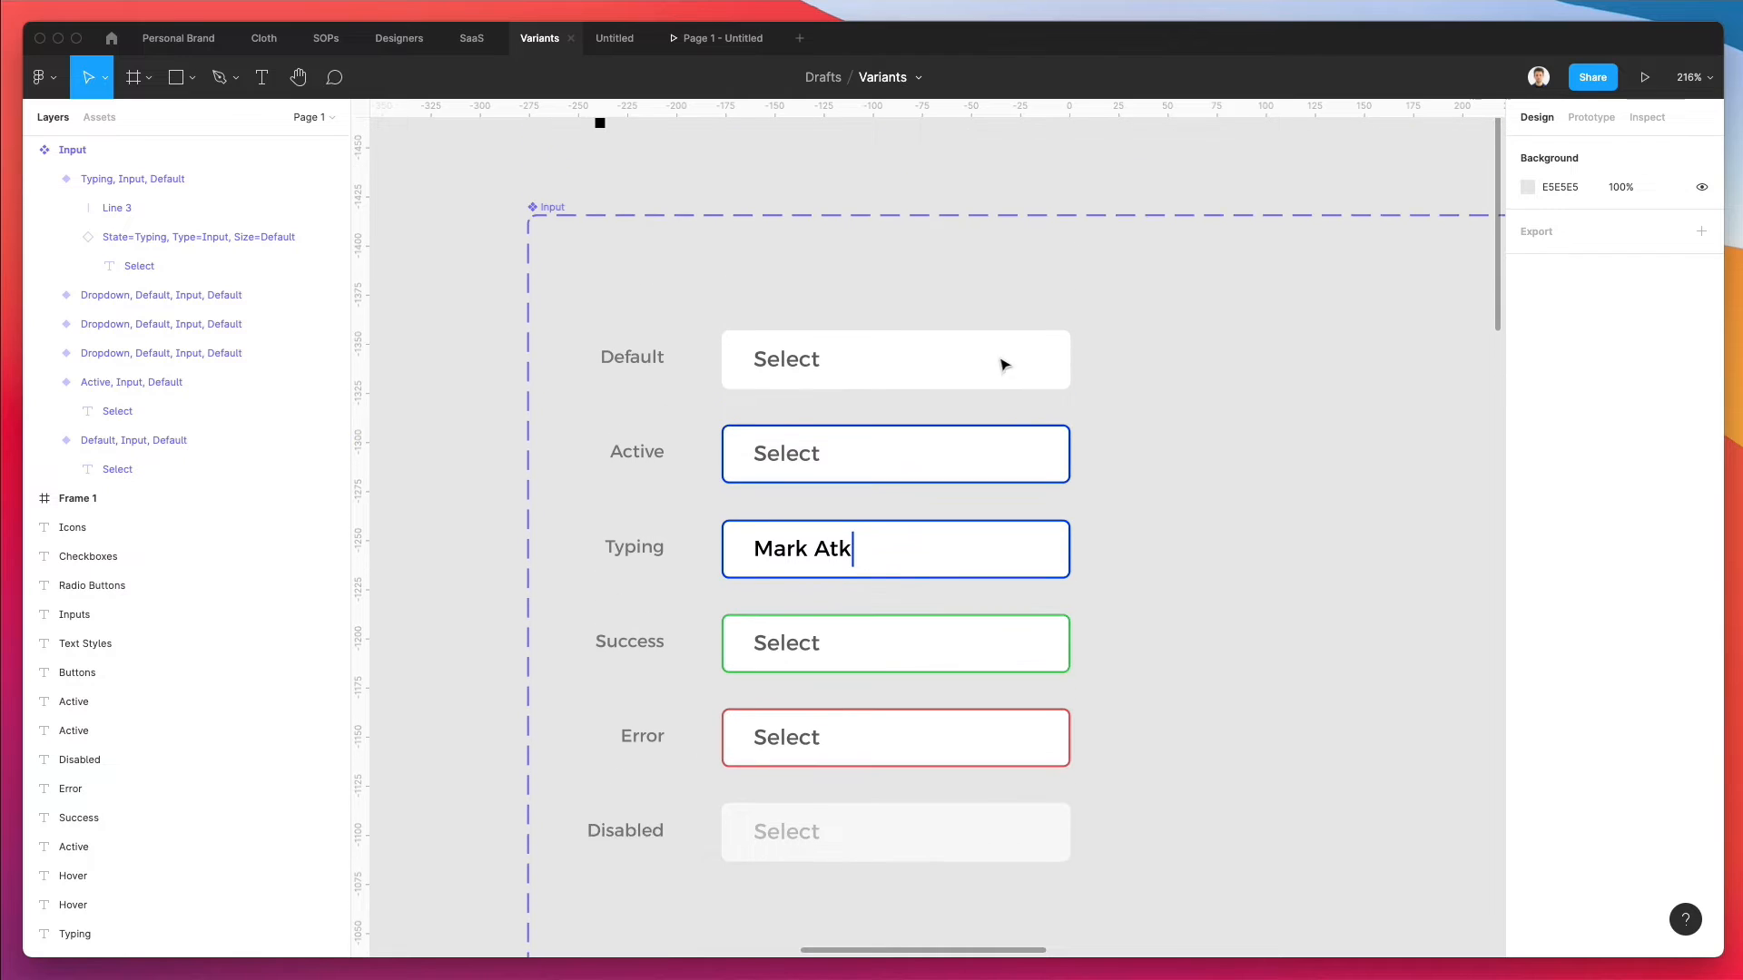
scroll(1146, 553, "down", 2)
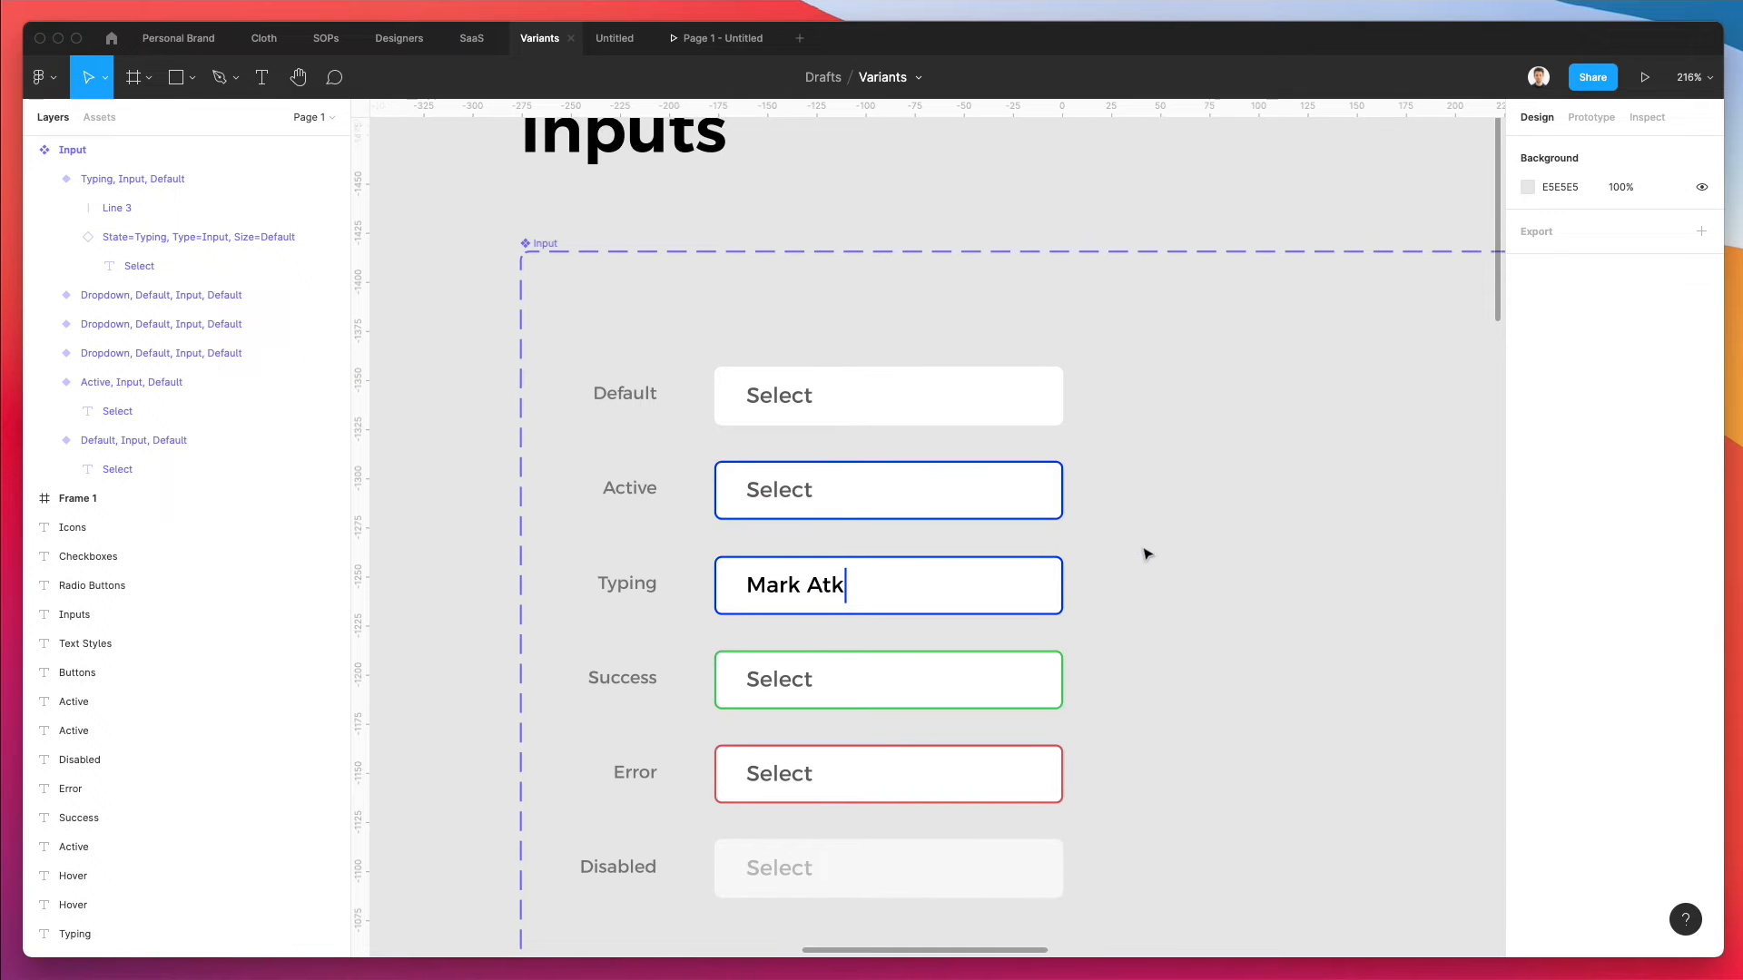
scroll(1144, 551, "down", 2)
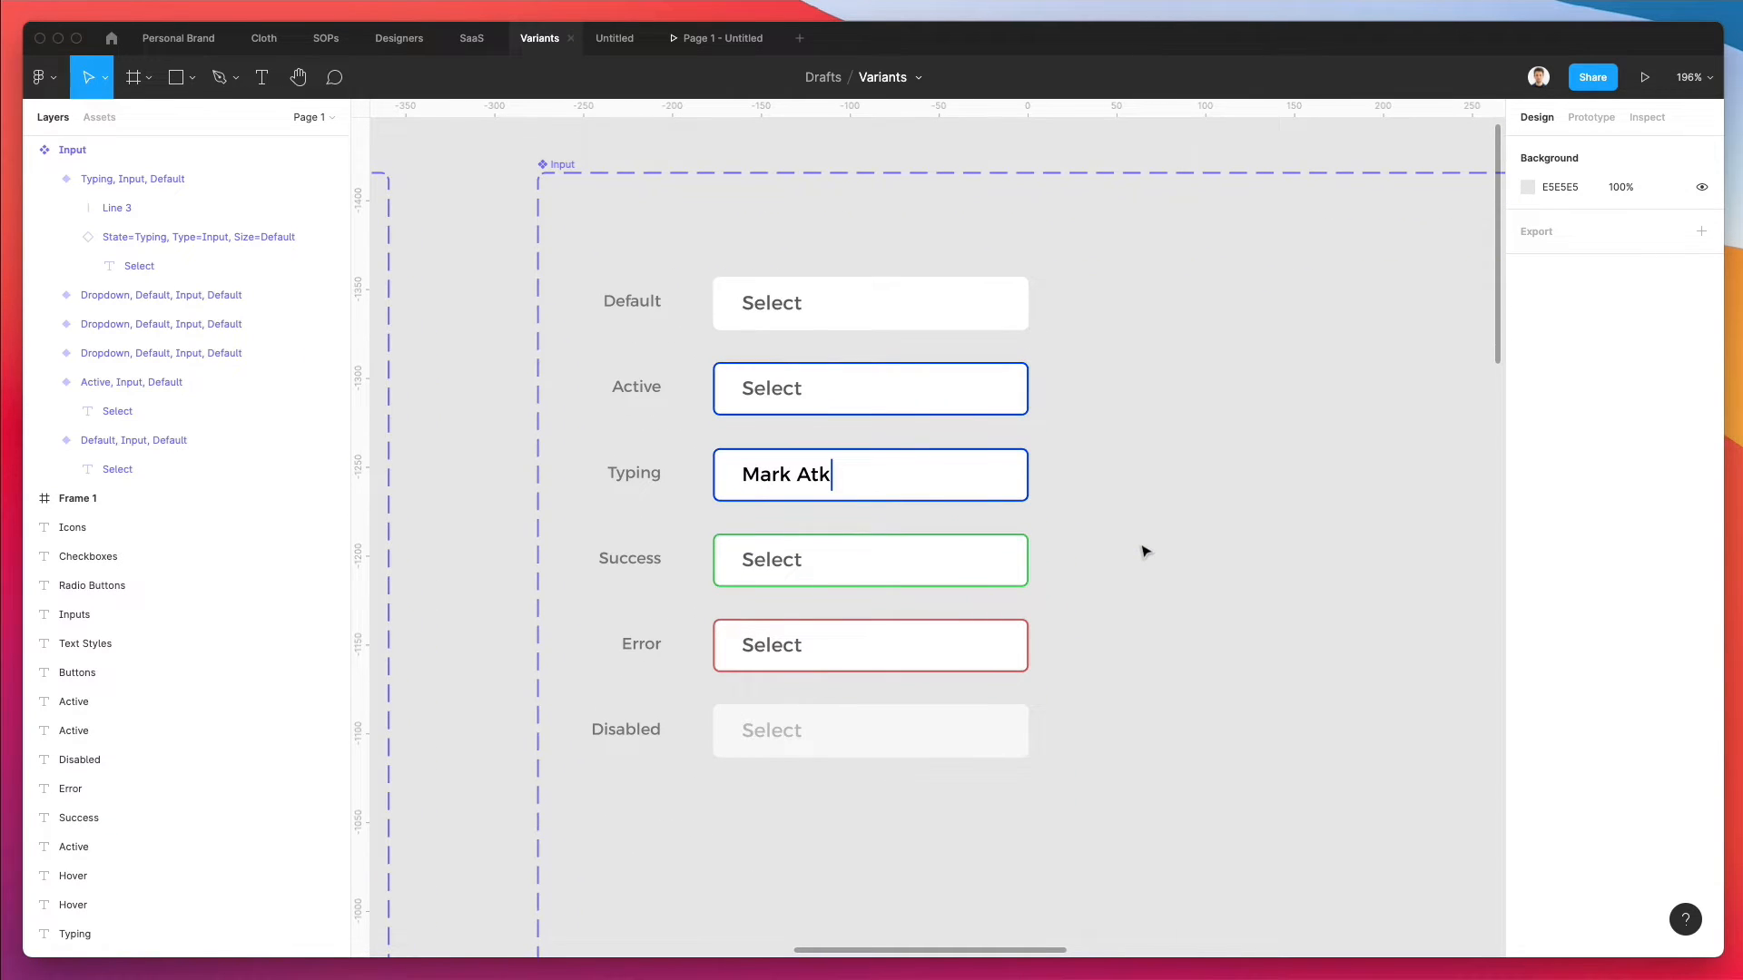
scroll(971, 472, "down", 1)
left_click(810, 383)
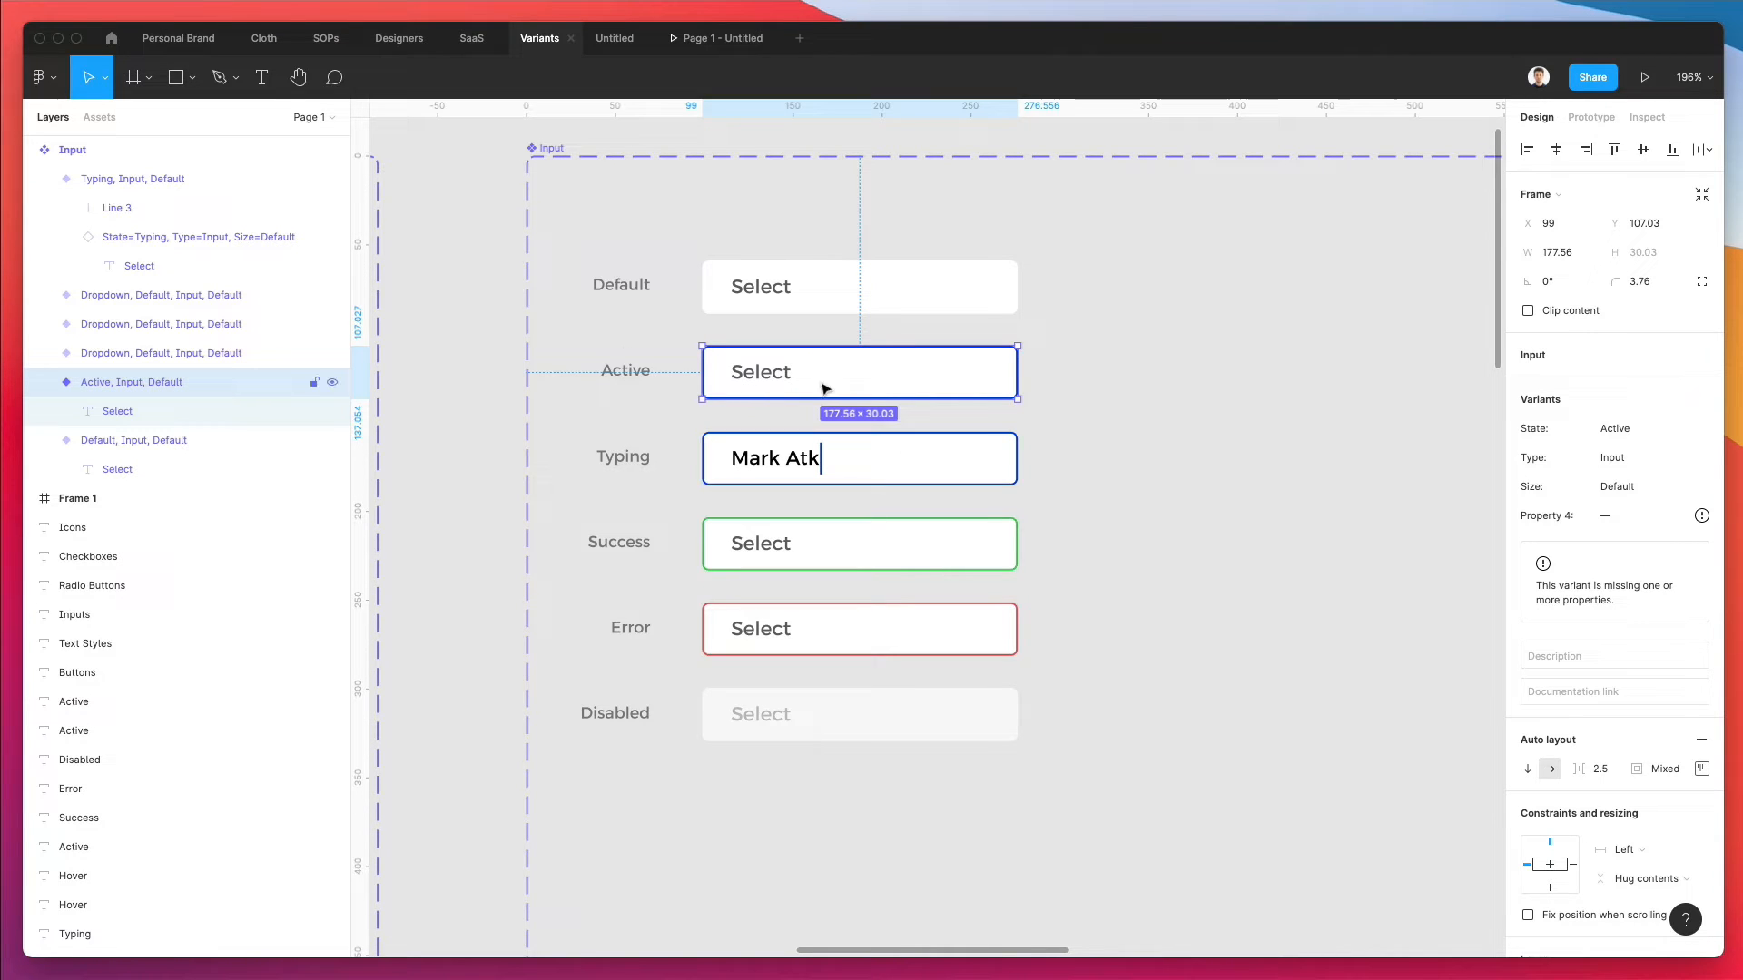
scroll(826, 387, "down", 1)
scroll(826, 386, "up", 1)
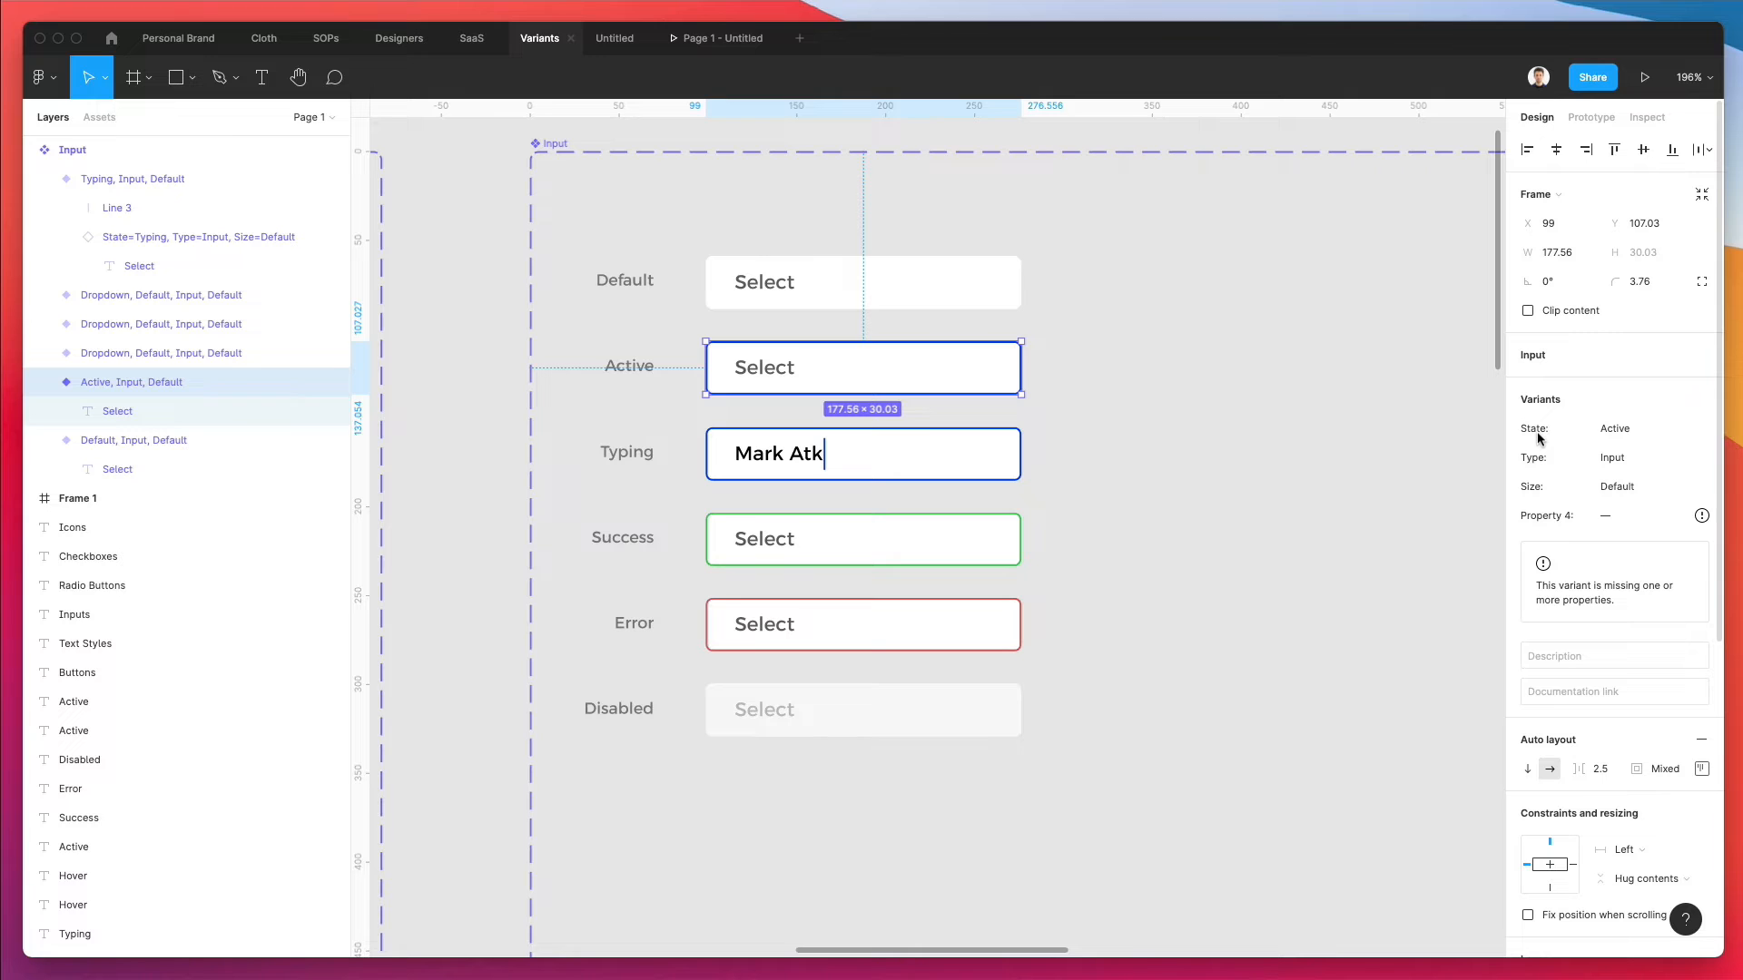
left_click(856, 451)
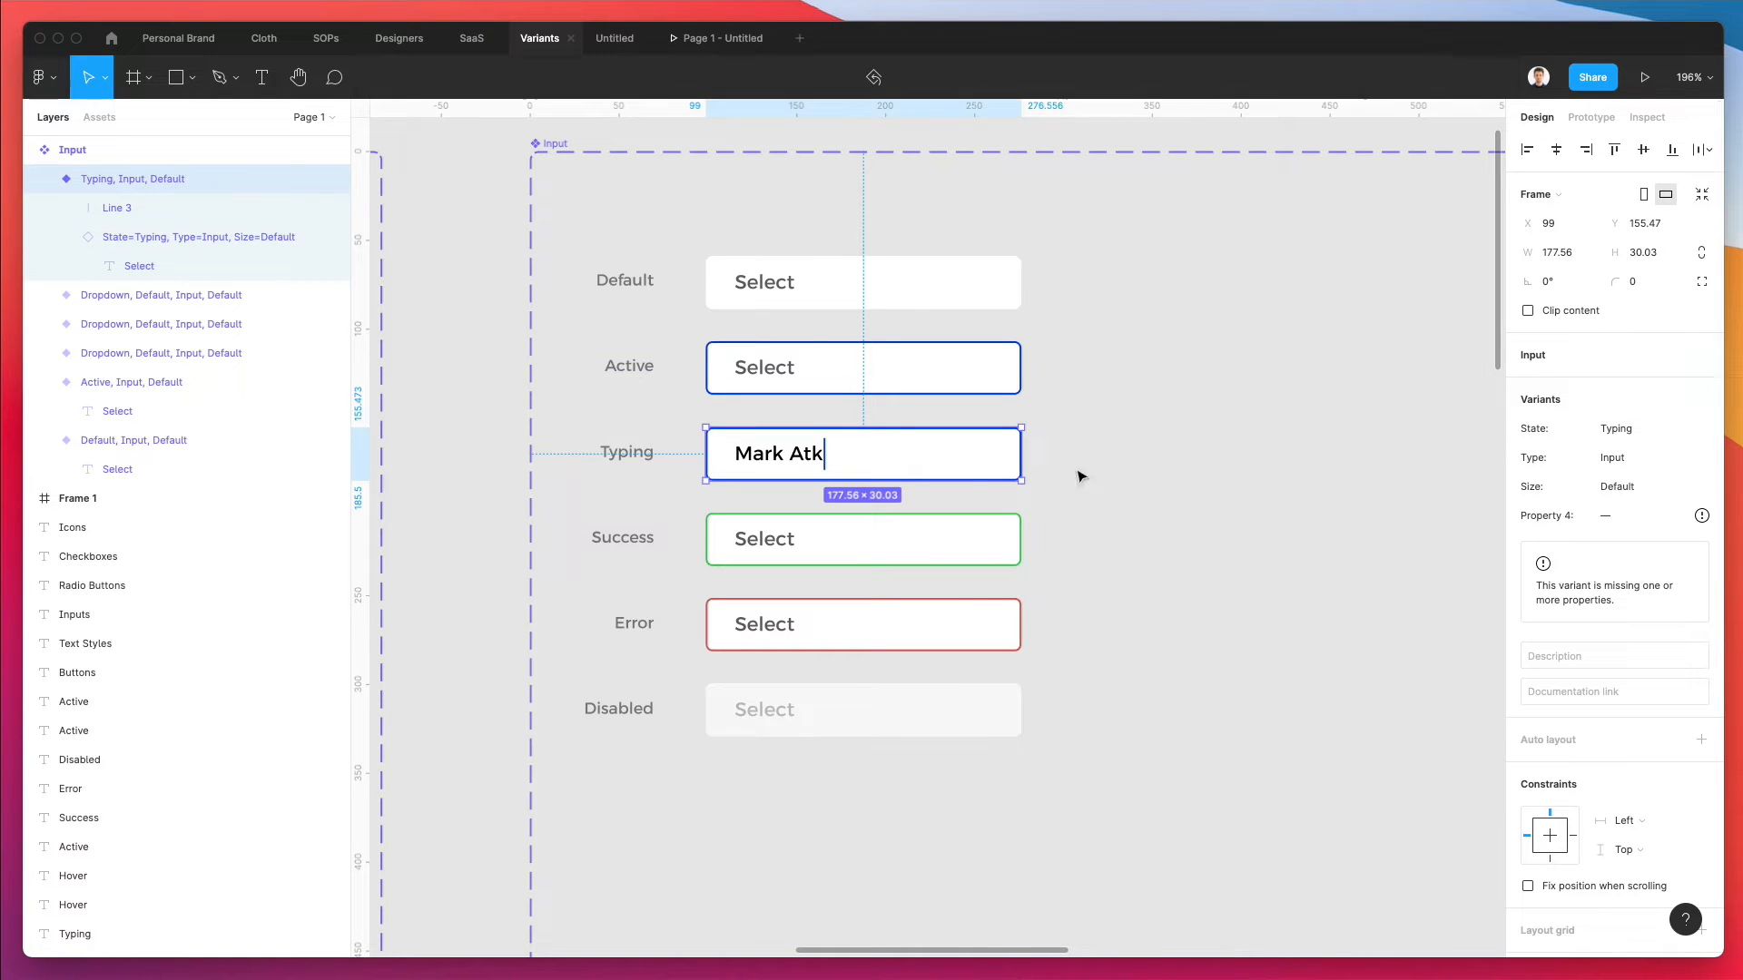
- Rename the green-outlined variant's layer so that its State value is Success
left_click(841, 515)
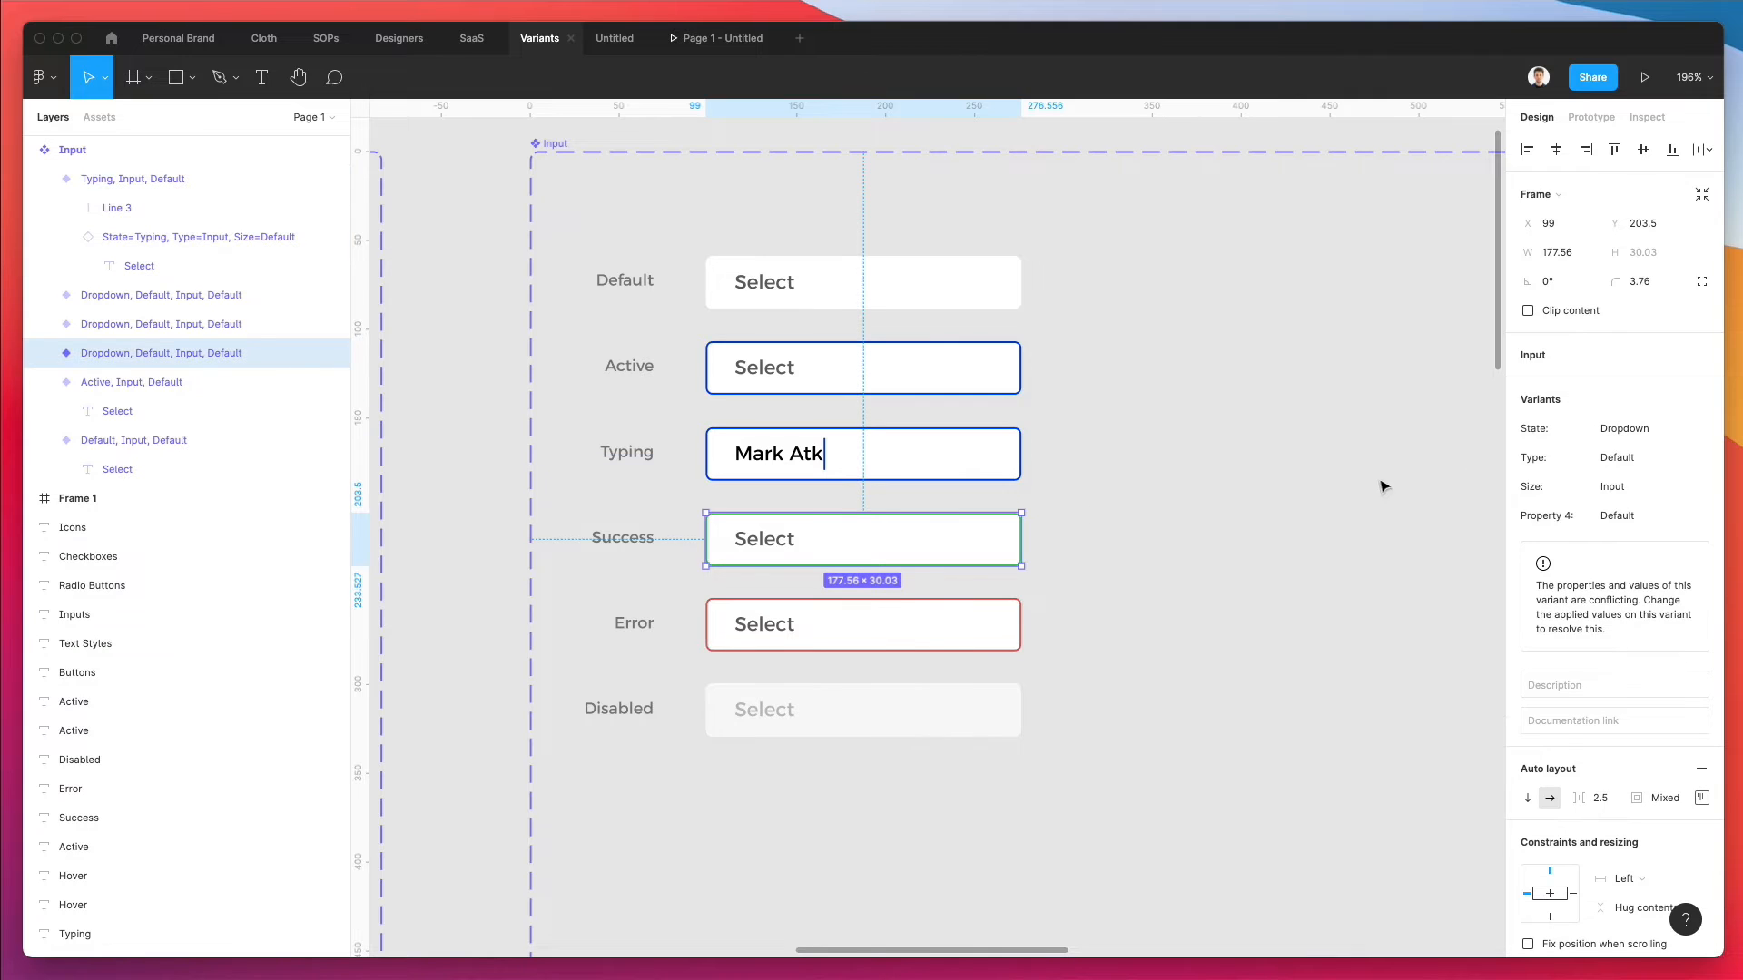
double_click(124, 354)
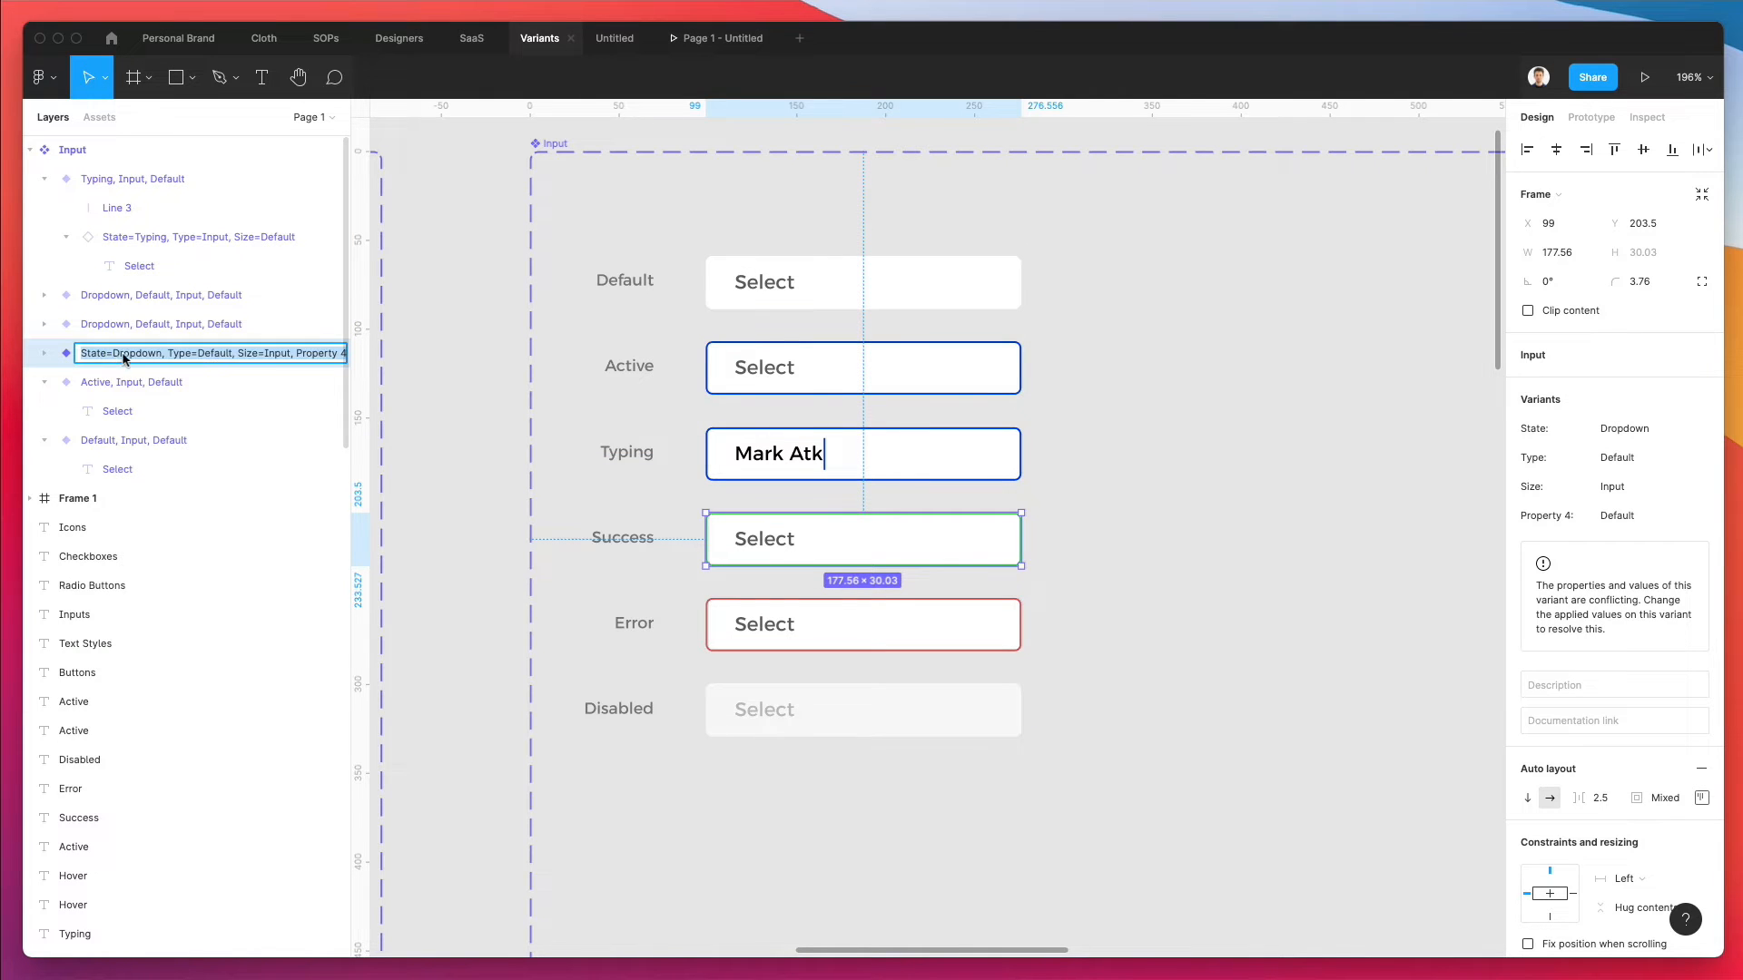
double_click(134, 355)
type("Success")
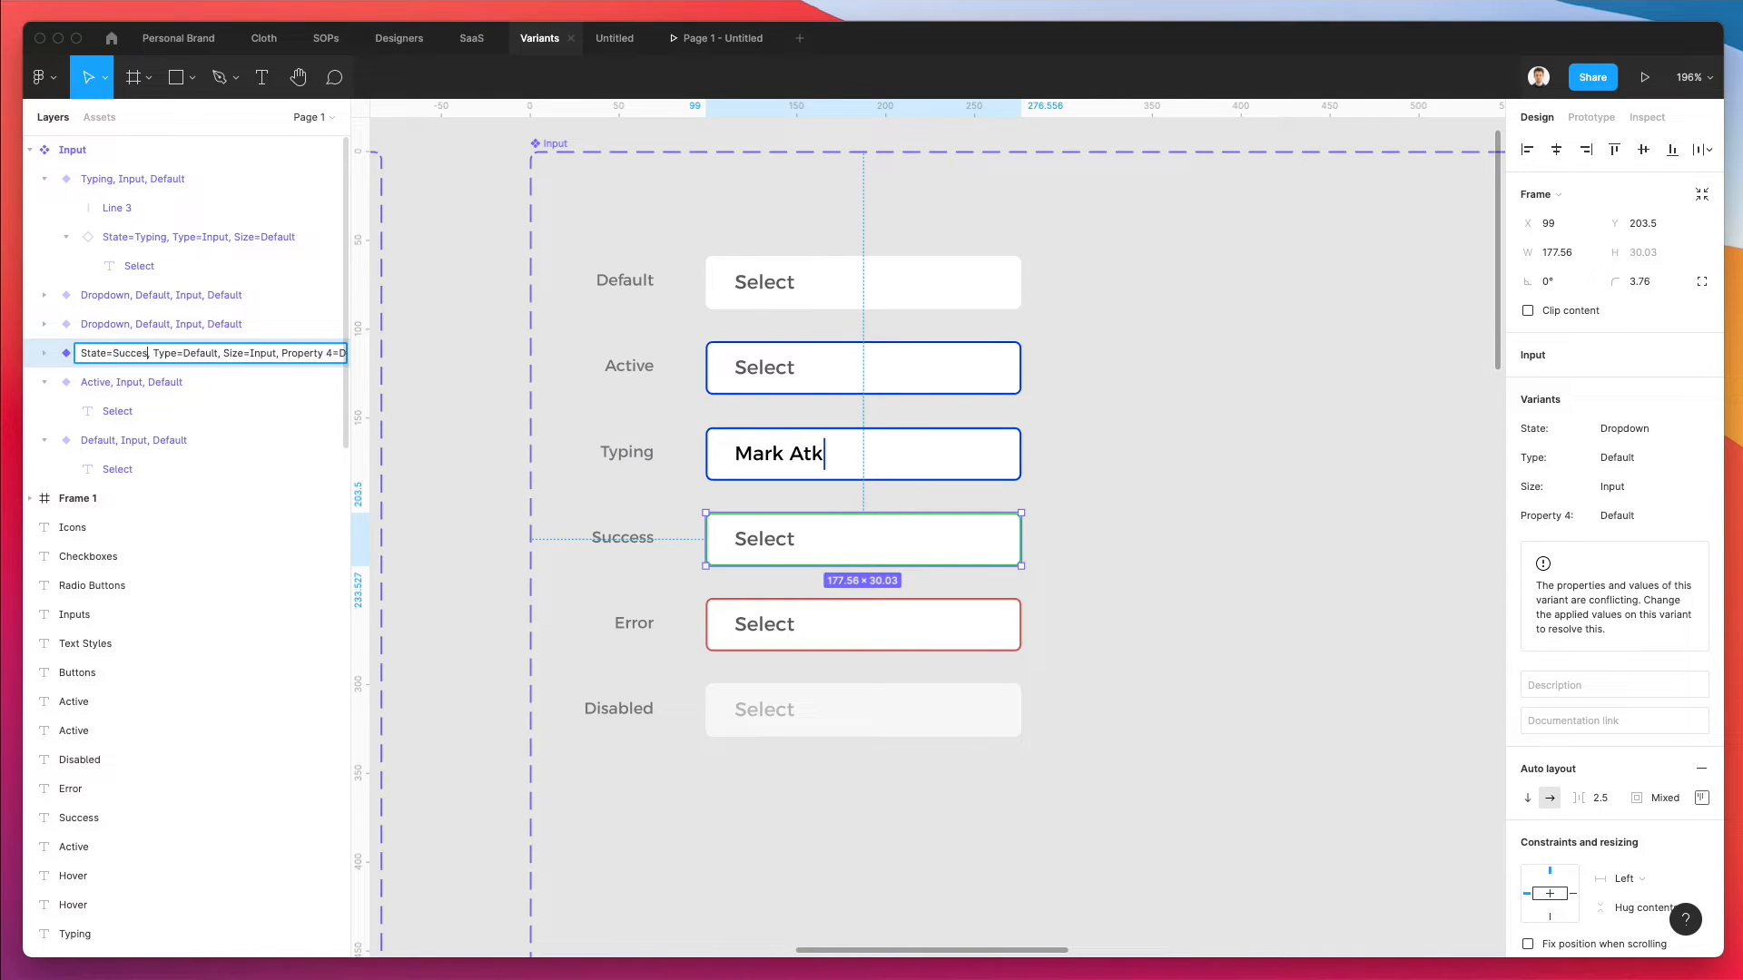
key("Return")
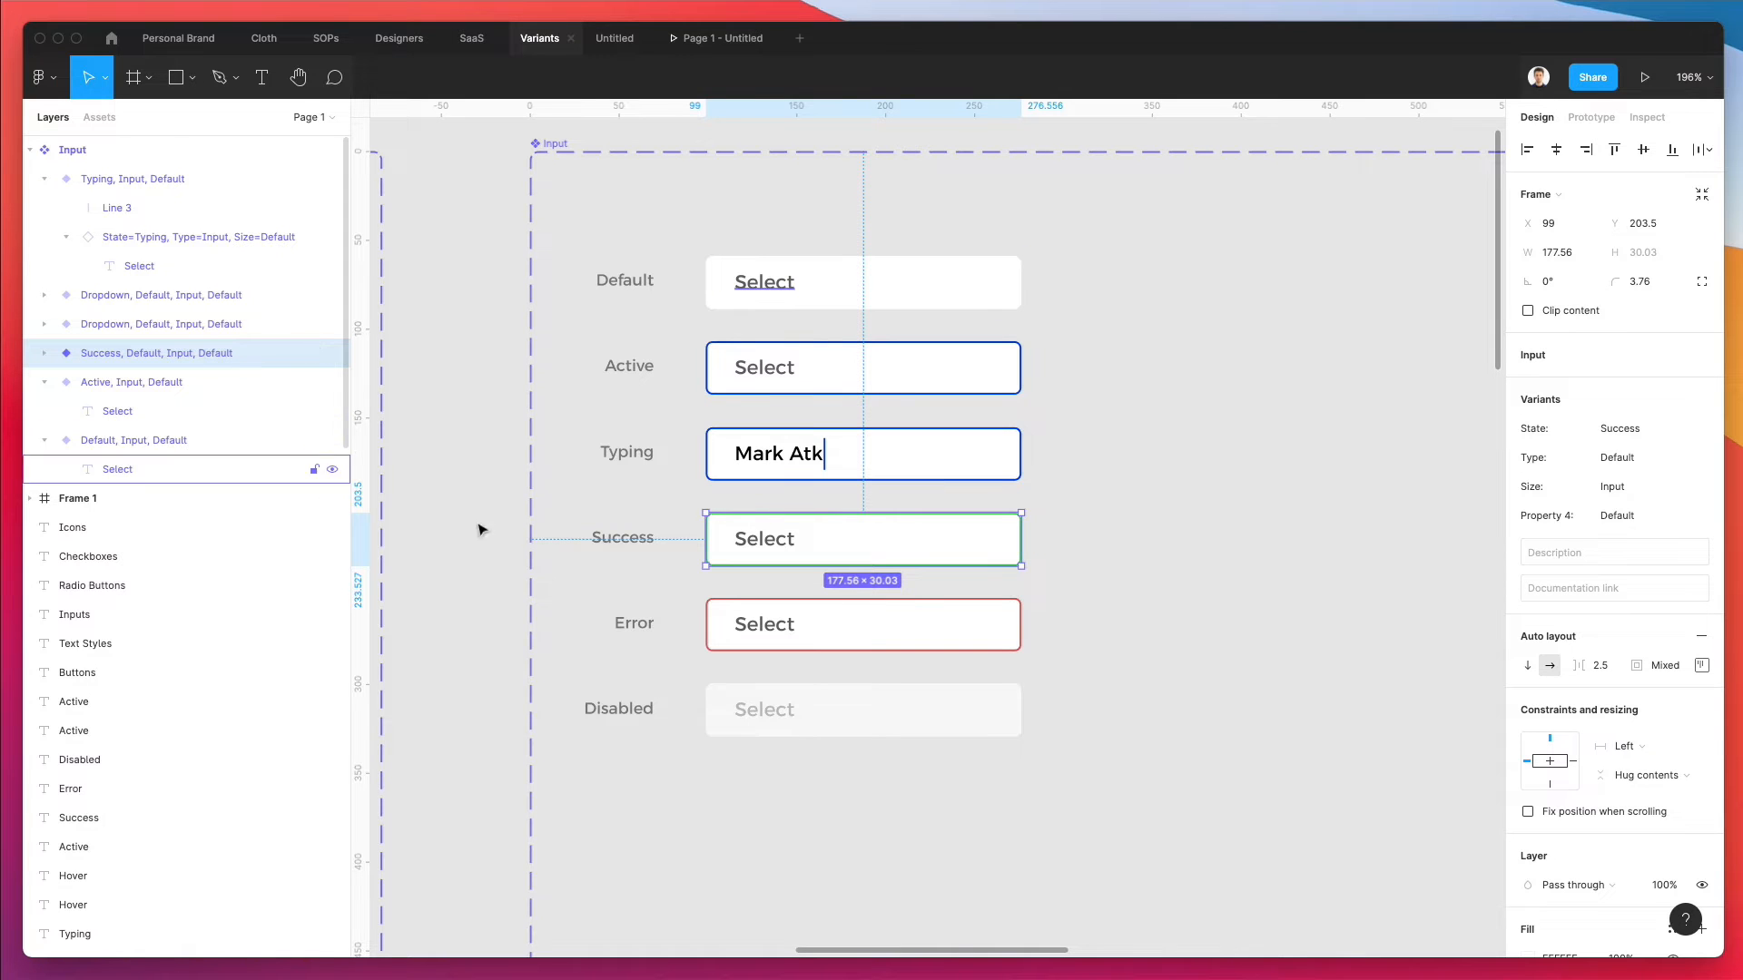
- Rename the red-outlined variant's layer so that its State value is Error
left_click(728, 606)
key("super+r")
key("Left")
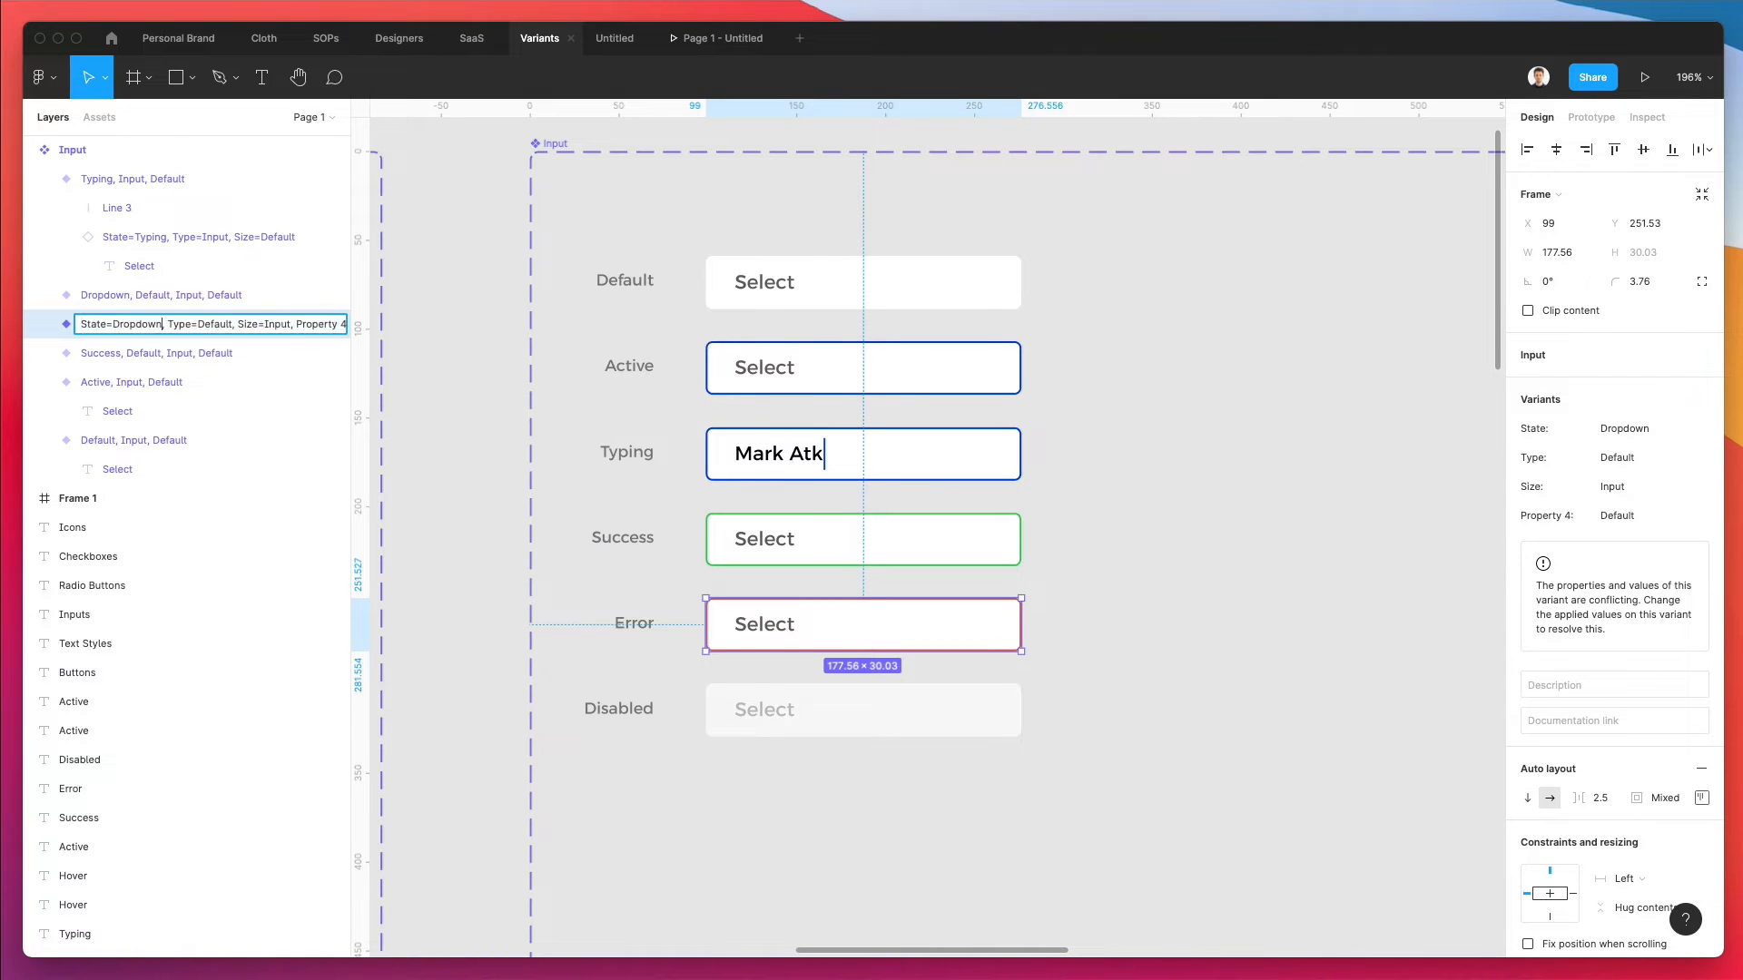
key("alt+shift+Left")
type("Error")
key("Return")
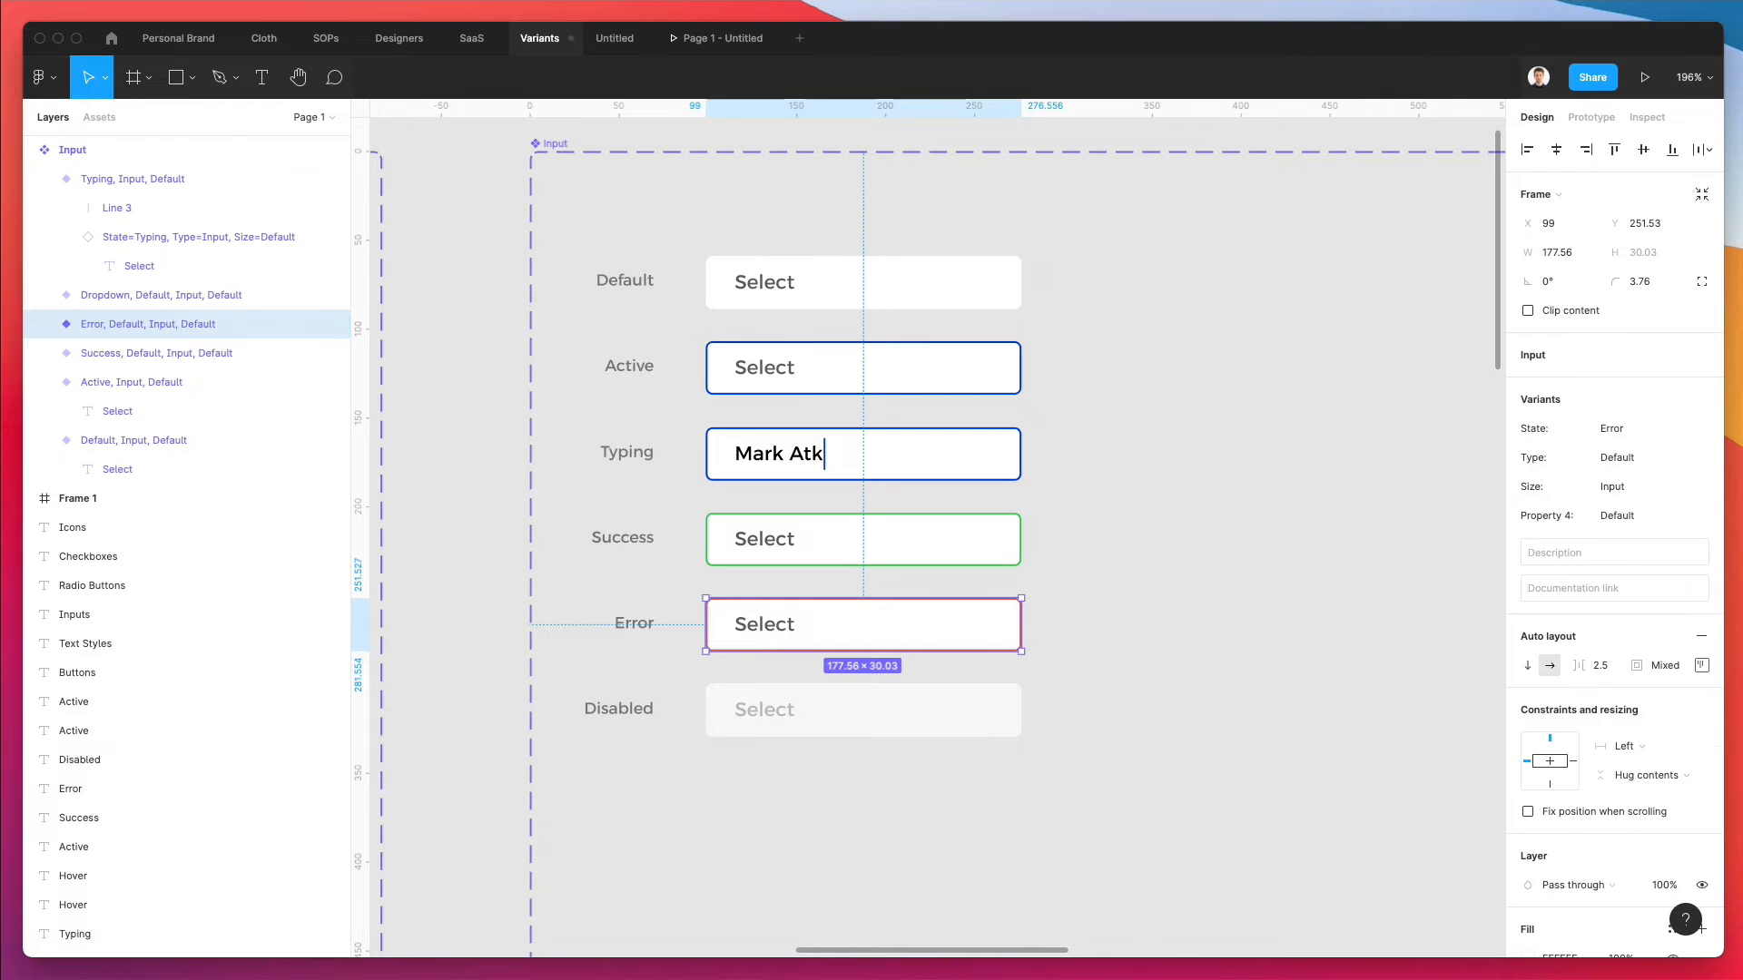
- Rename the greyed-out variant's layer so that its State value is Disabled
left_click(832, 706)
key("super+r")
key("Left")
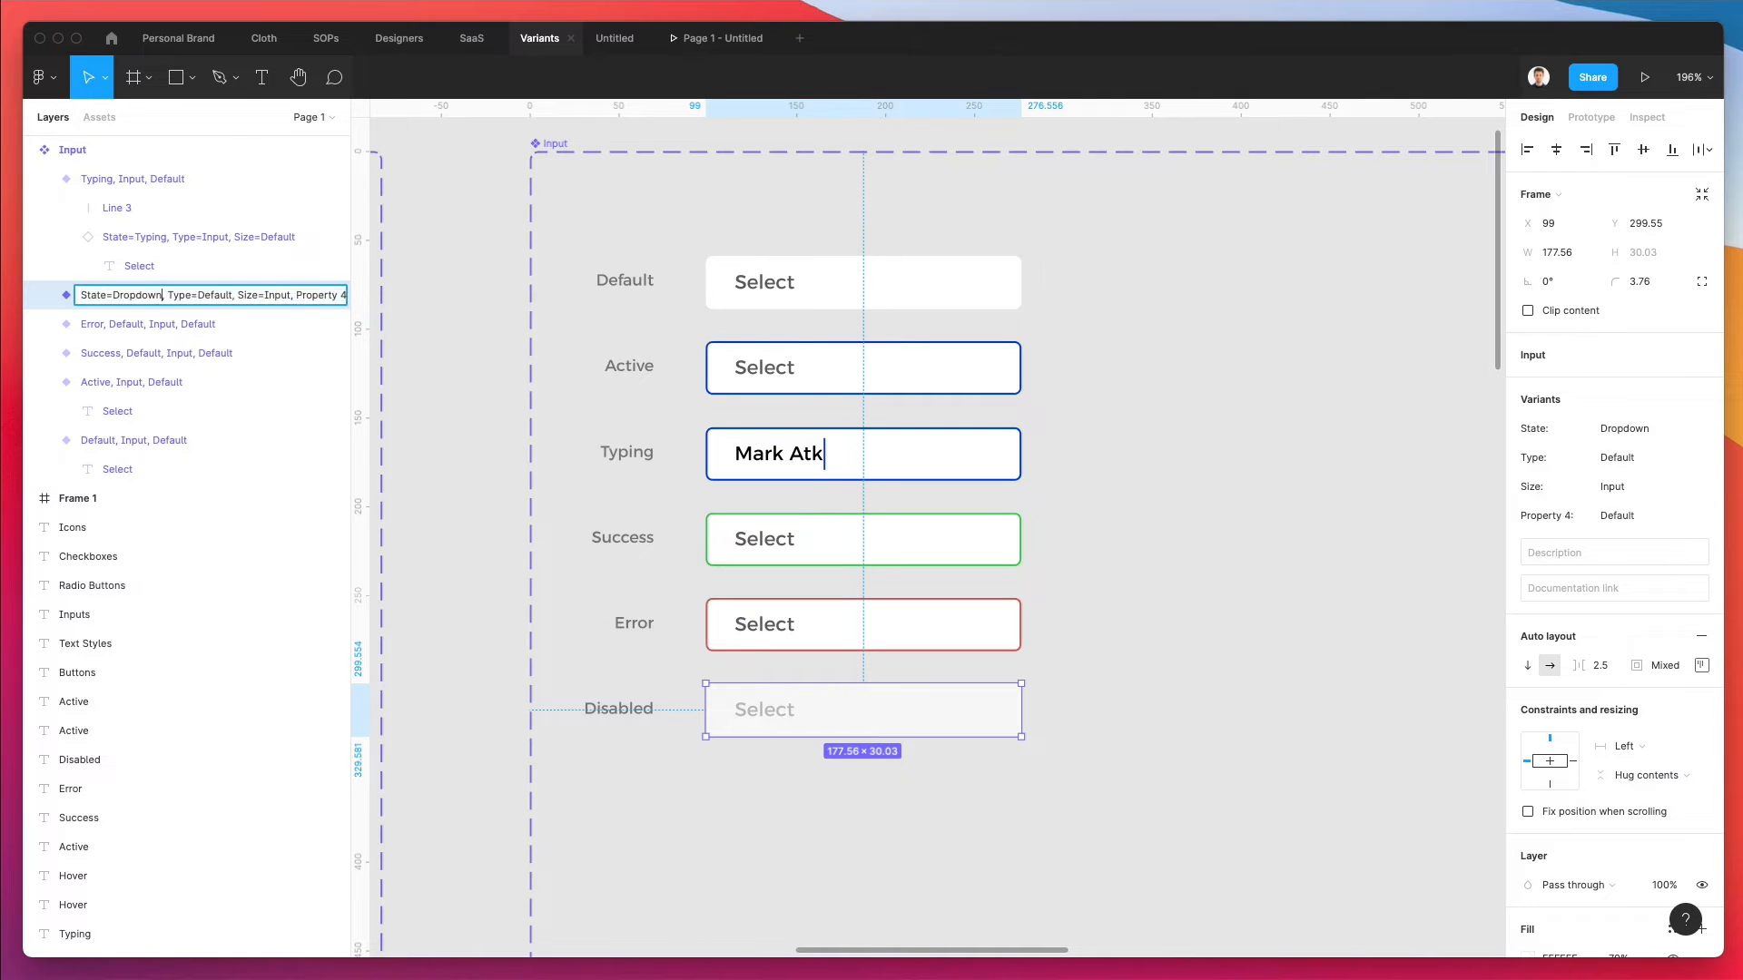
key("alt+shift+Left")
type("Disabled")
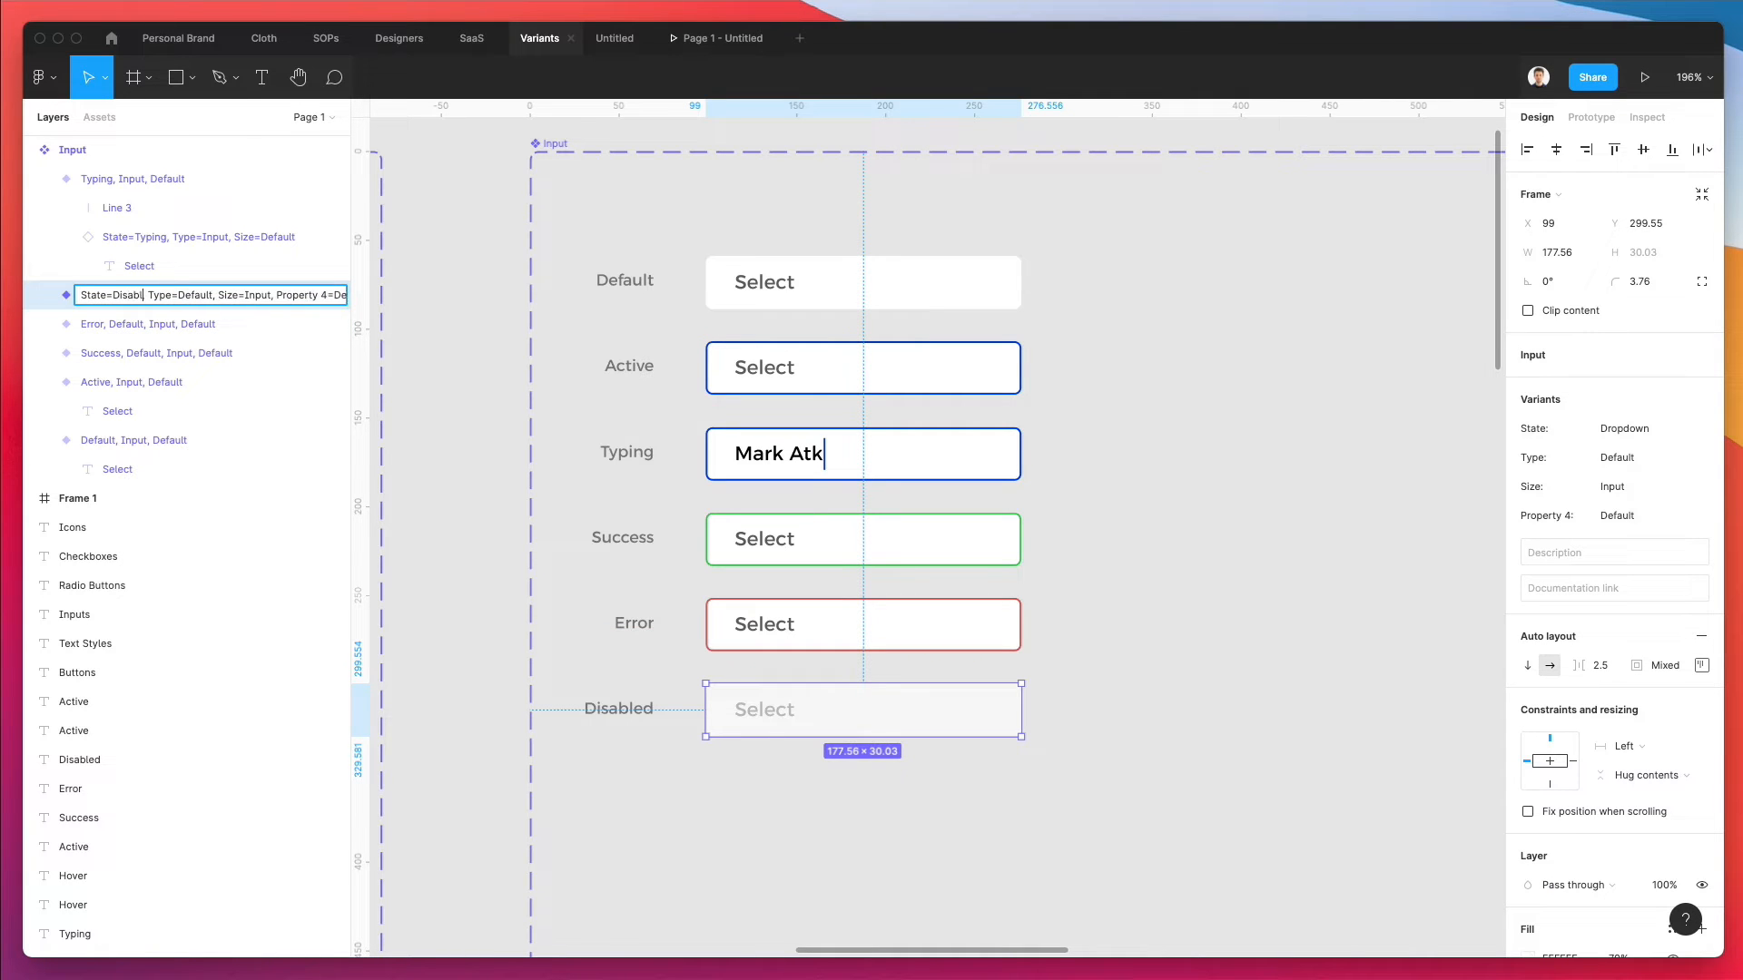
key("Return")
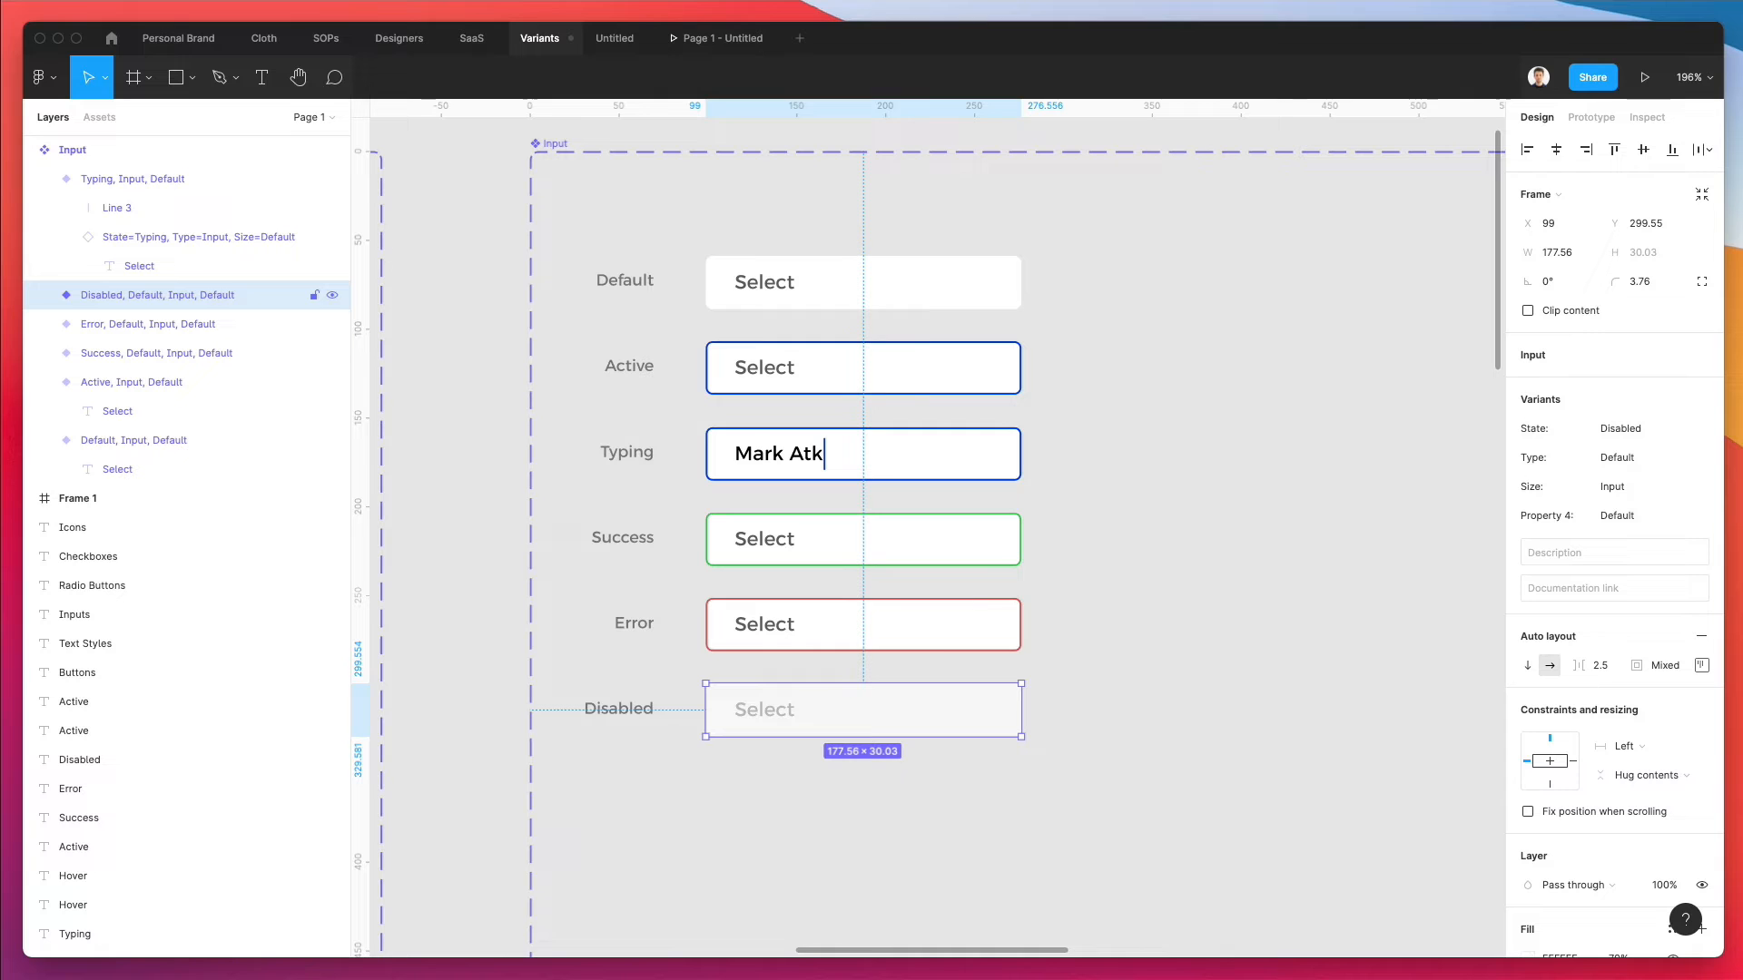
- Try to shift all the Input variants and their labels upward within the component set freehand, and undo the moves
left_click(1126, 543)
scroll(1125, 543, "down", 5)
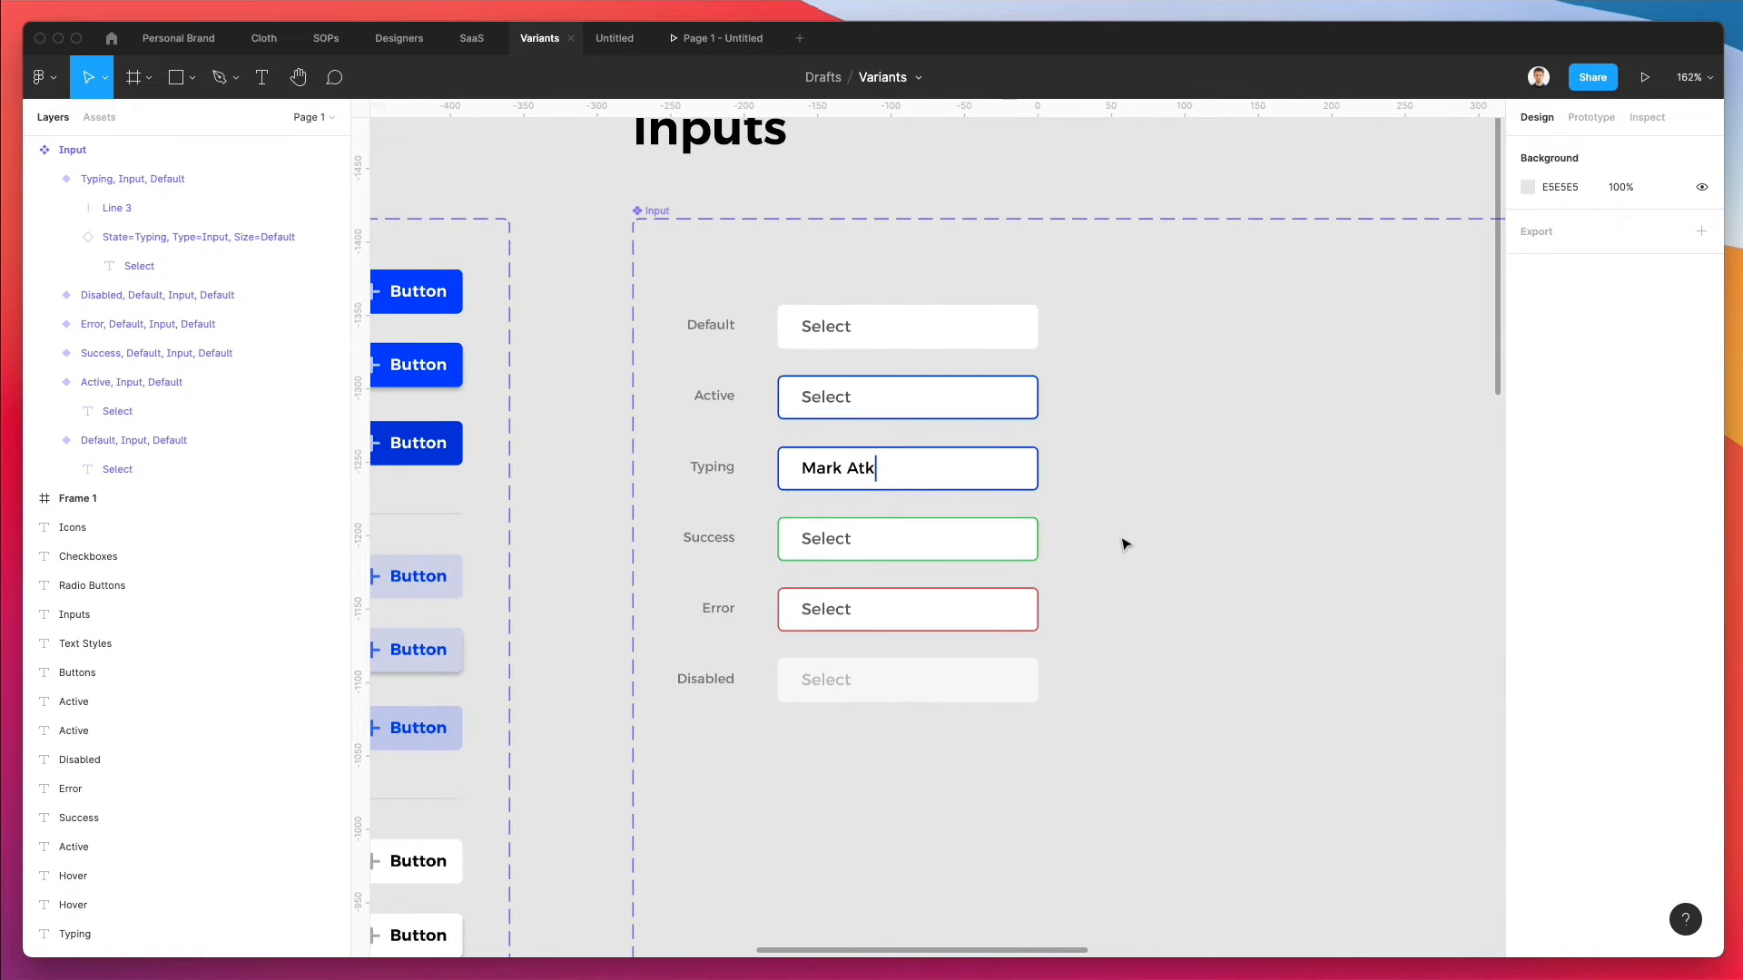
scroll(1125, 543, "right", 2)
scroll(1125, 543, "down", 3)
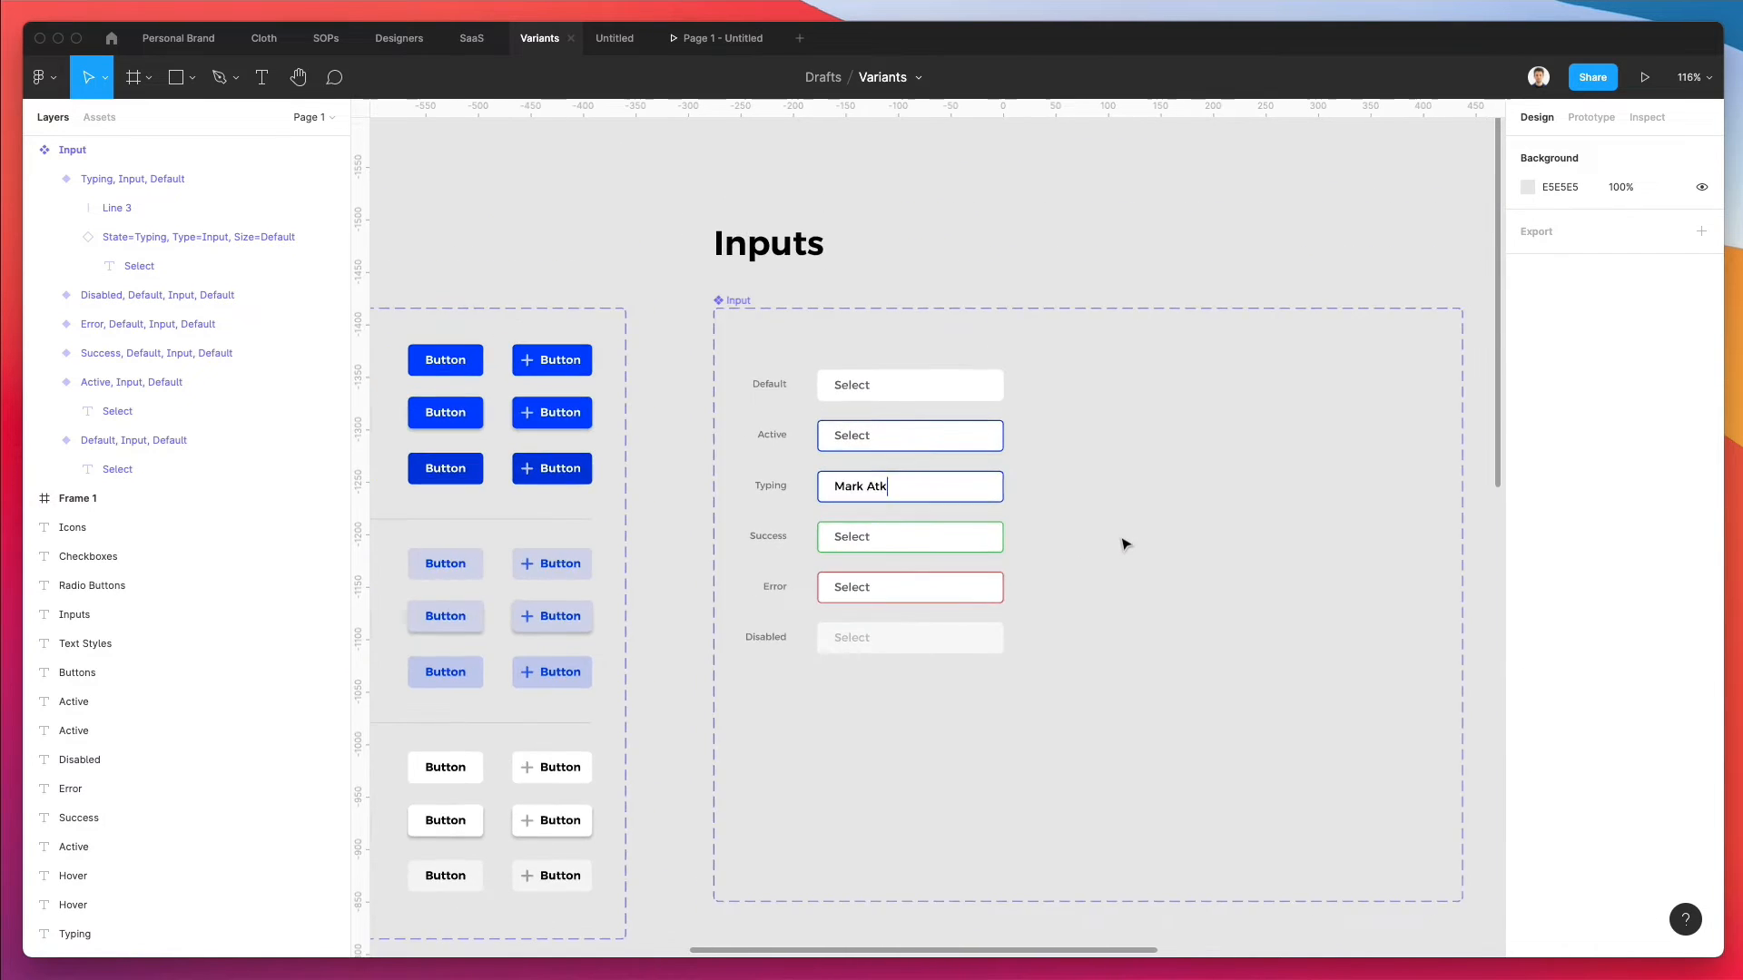
scroll(1124, 541, "down", 2)
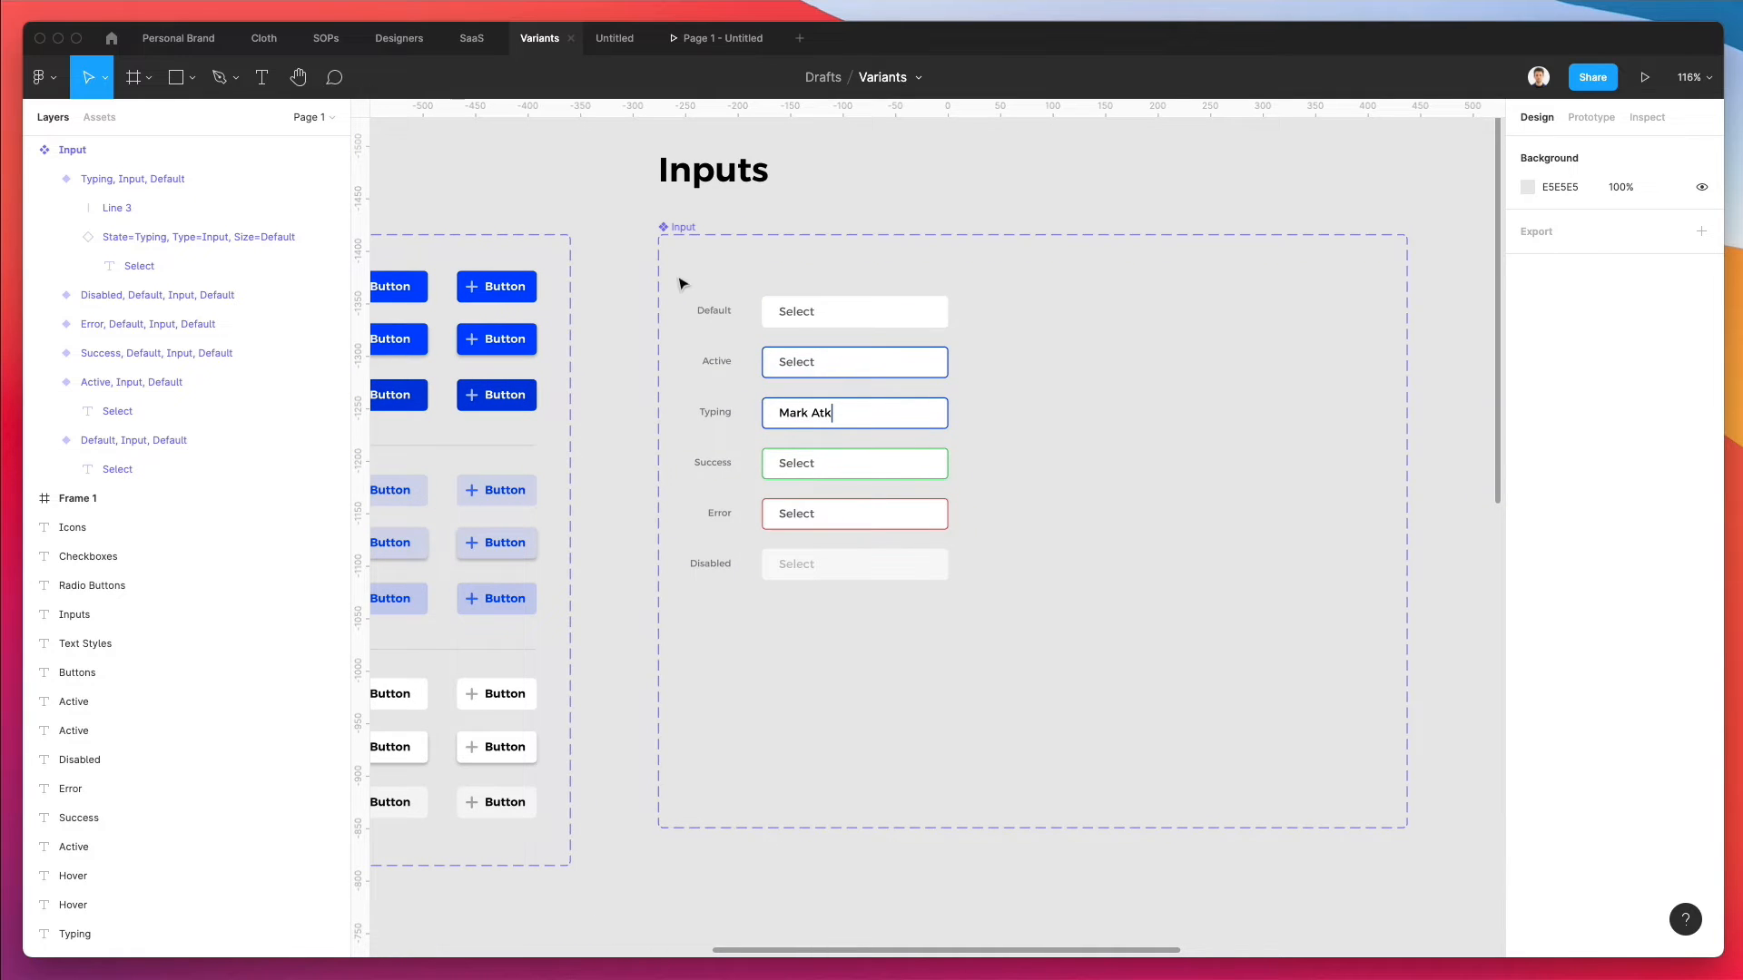
left_click_drag(676, 274, 998, 665)
left_click_drag(859, 476, 857, 451)
left_click(1071, 424)
key("super+z")
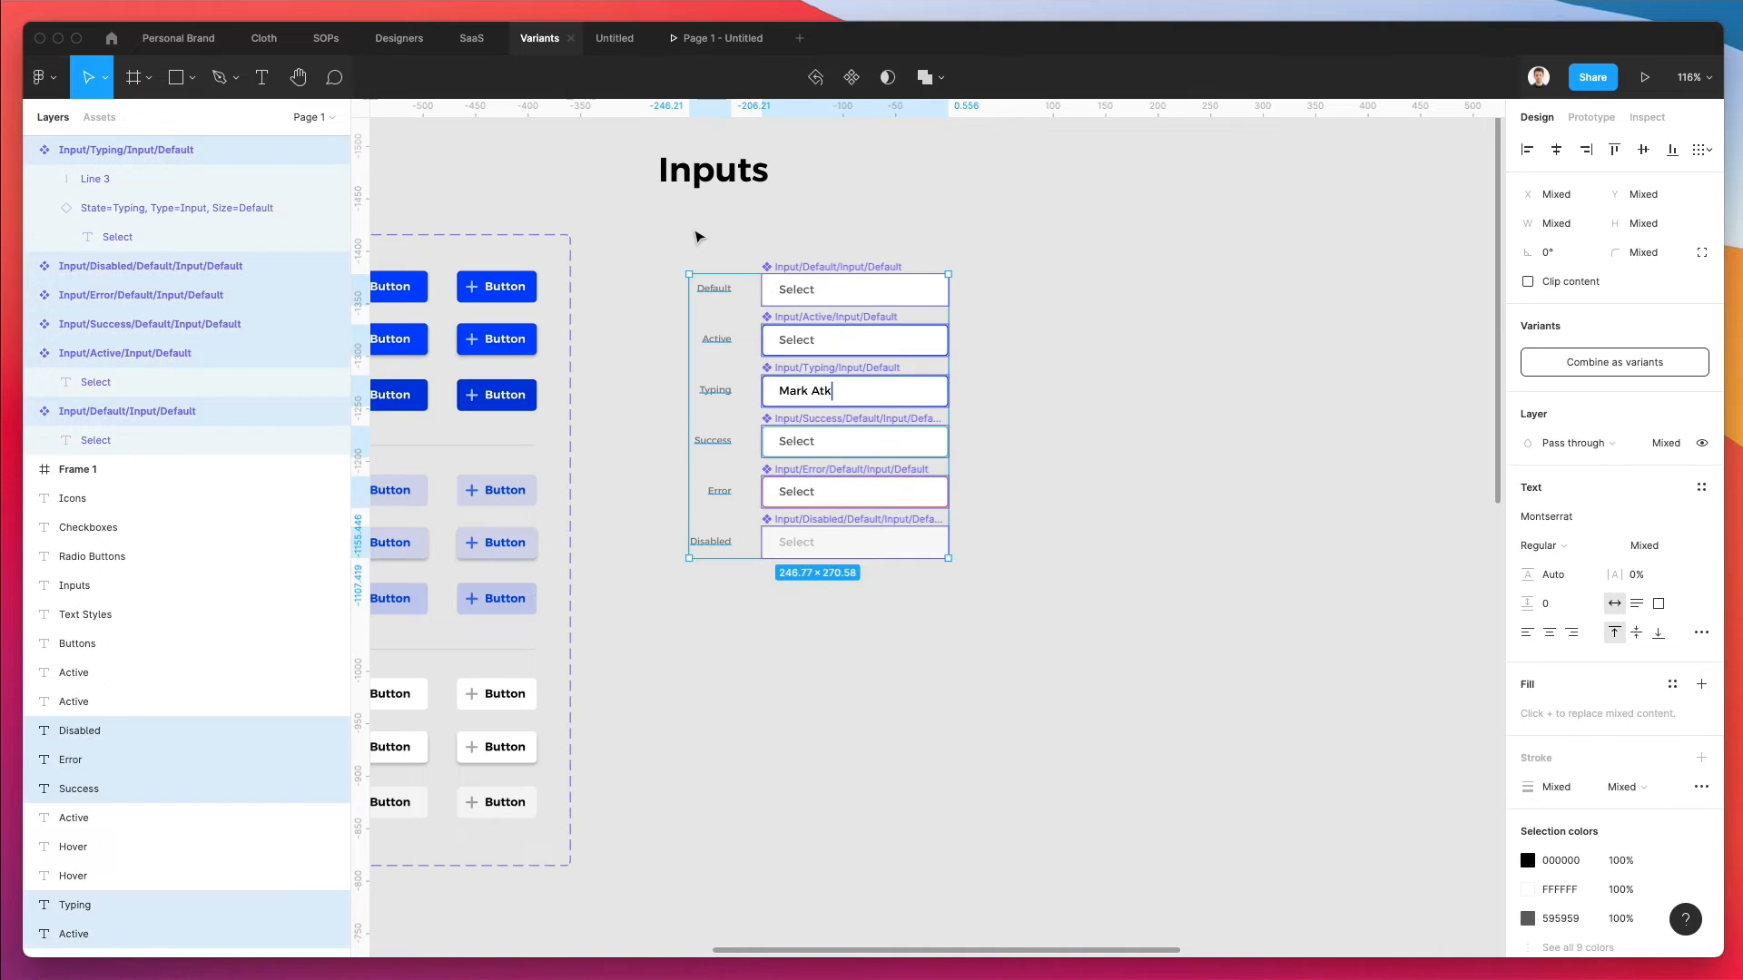
key("super+z")
left_click_drag(836, 390, 836, 367)
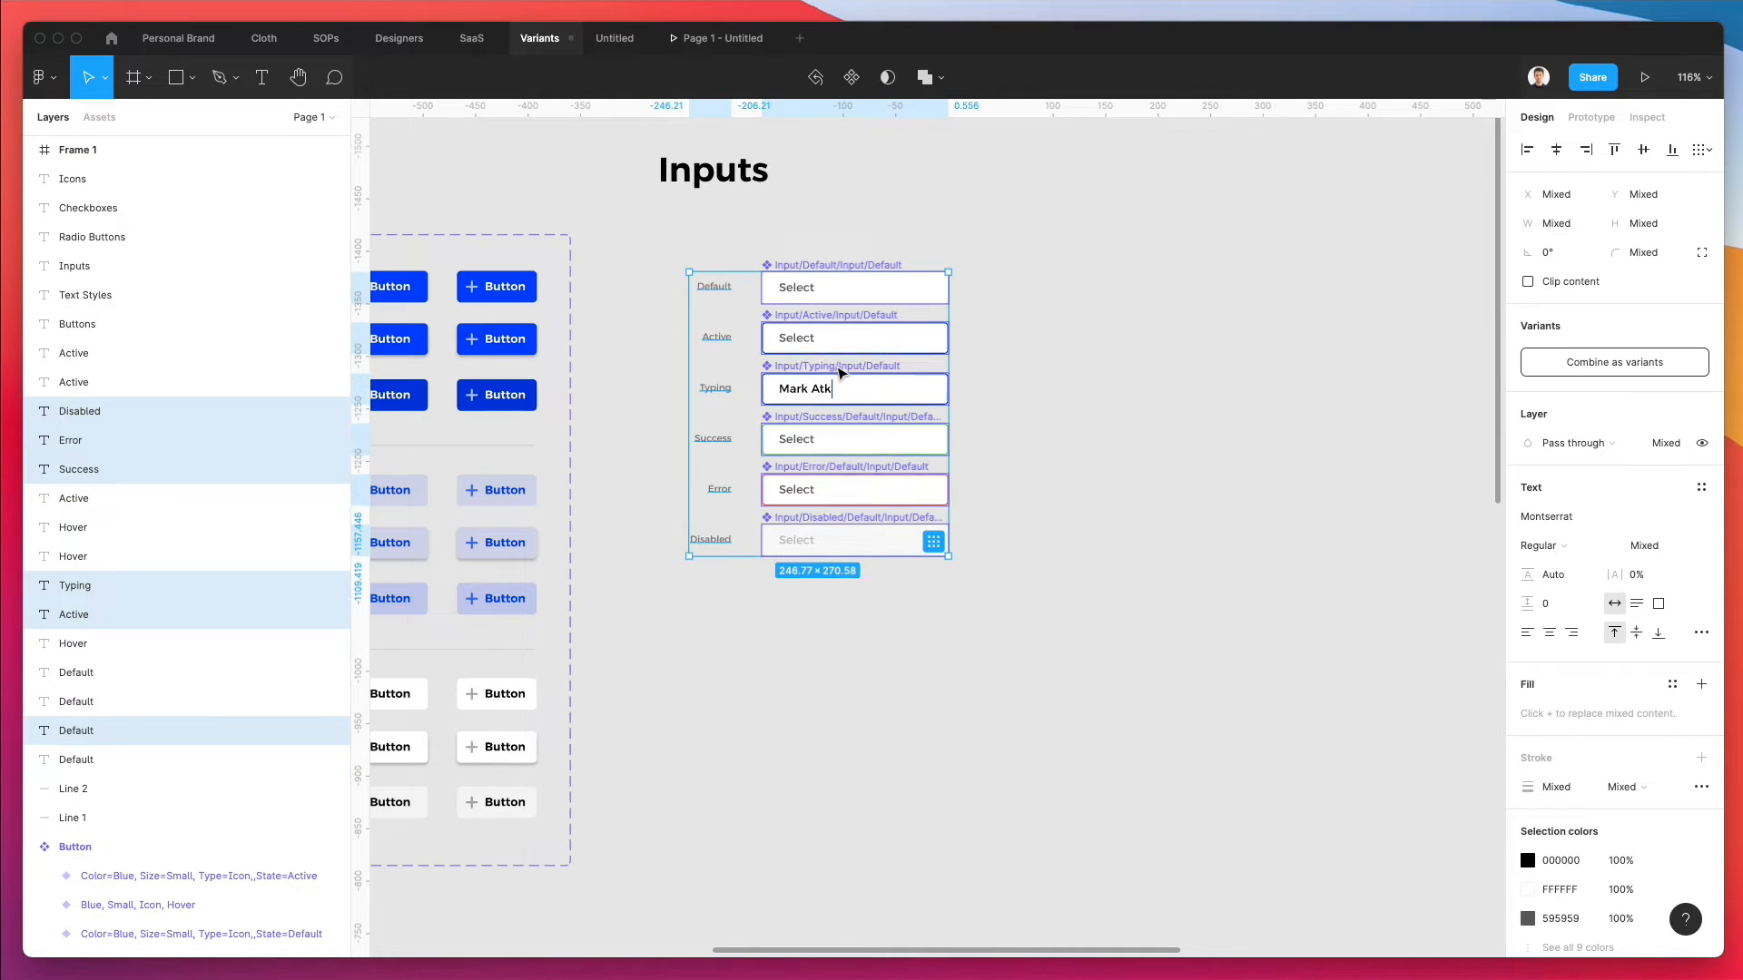
key("super+z")
left_click(1058, 296)
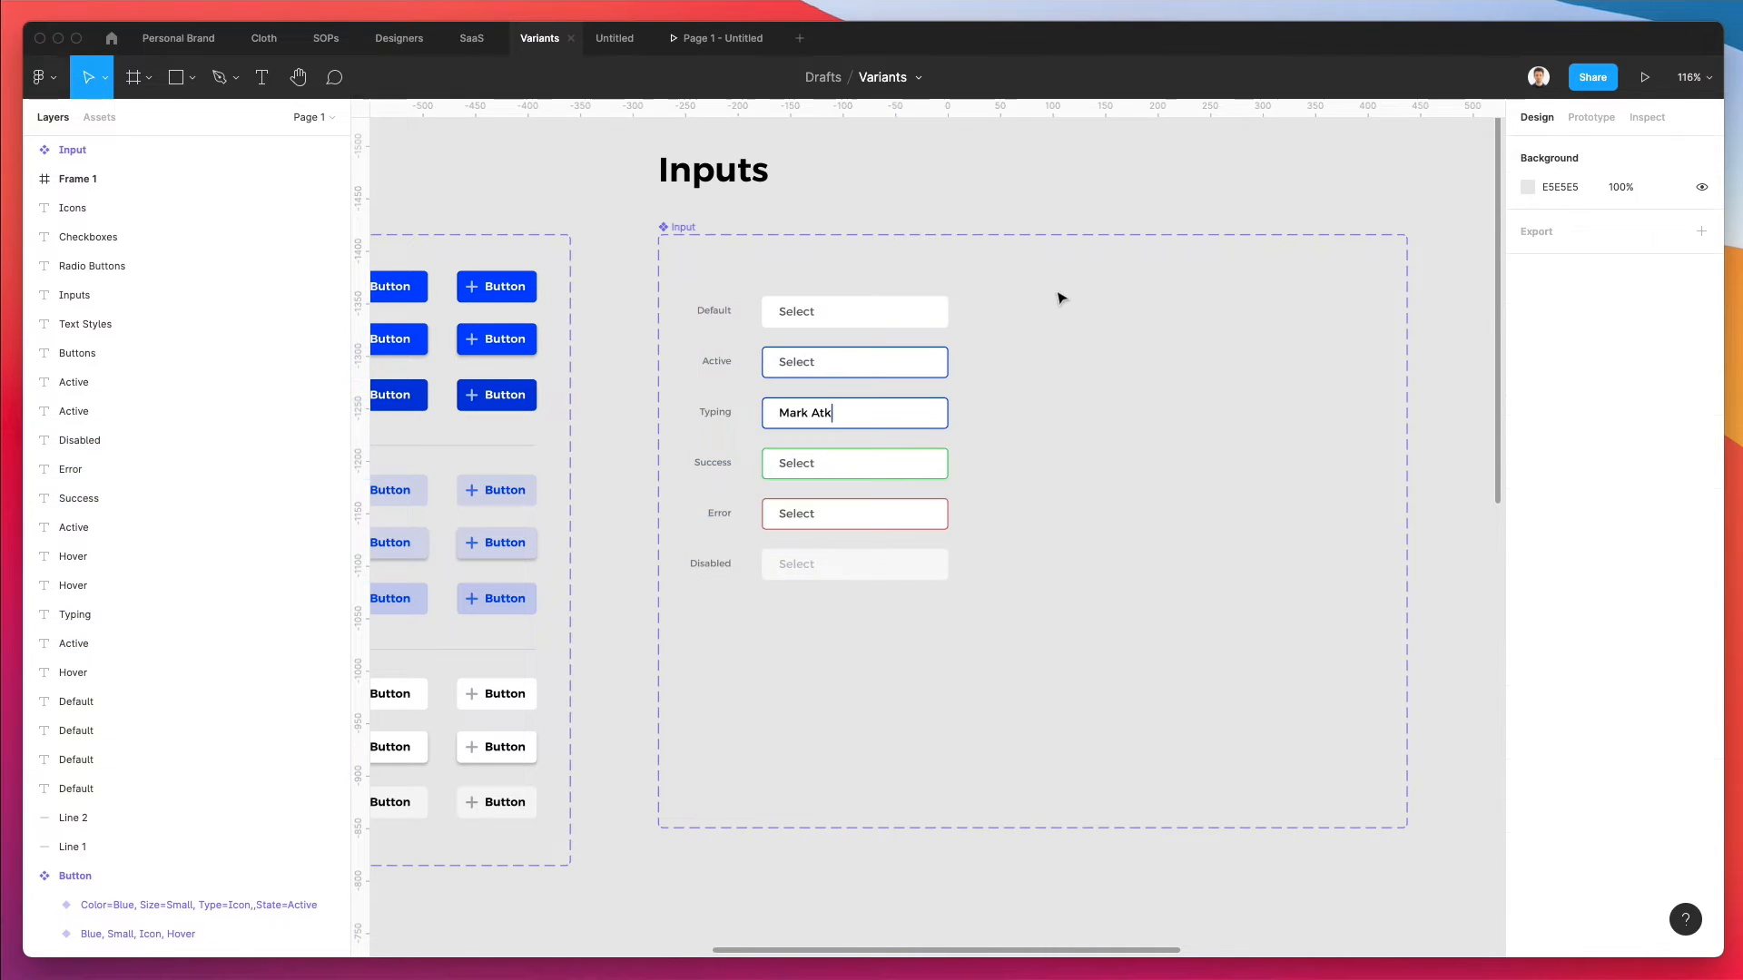
- Move all six Input variants and their labels up by 20 px within the component set
left_click_drag(1042, 274, 661, 669)
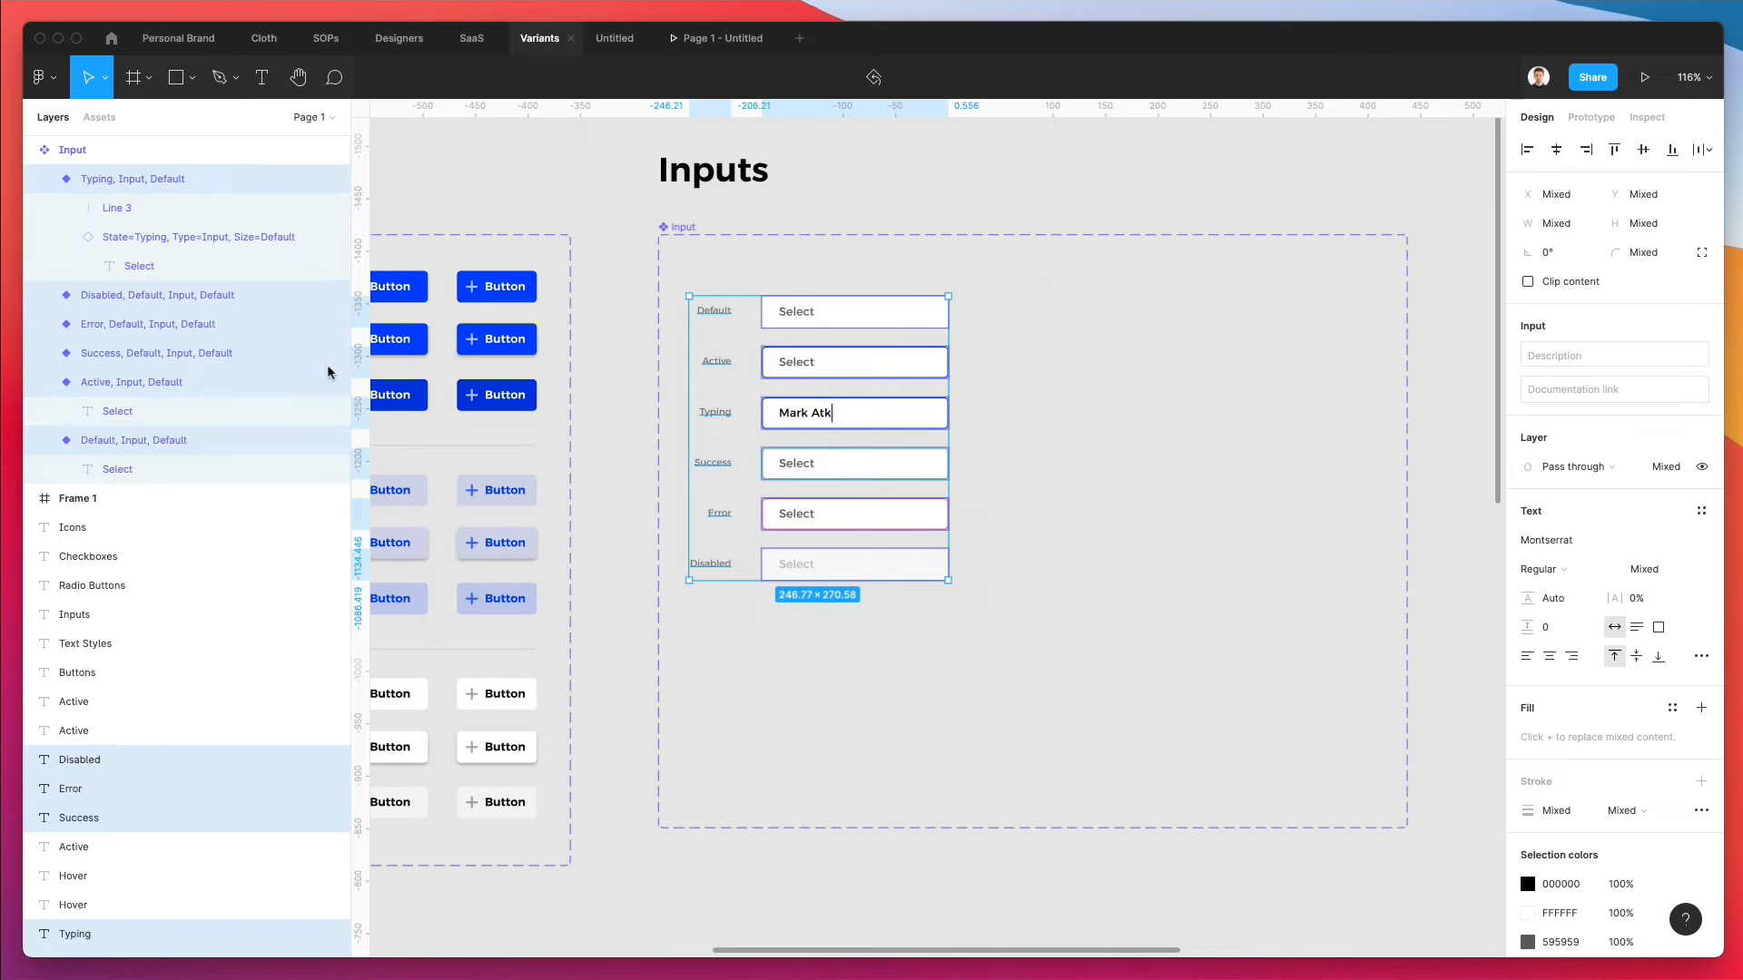
key("shift+Up")
key("shift+Up")
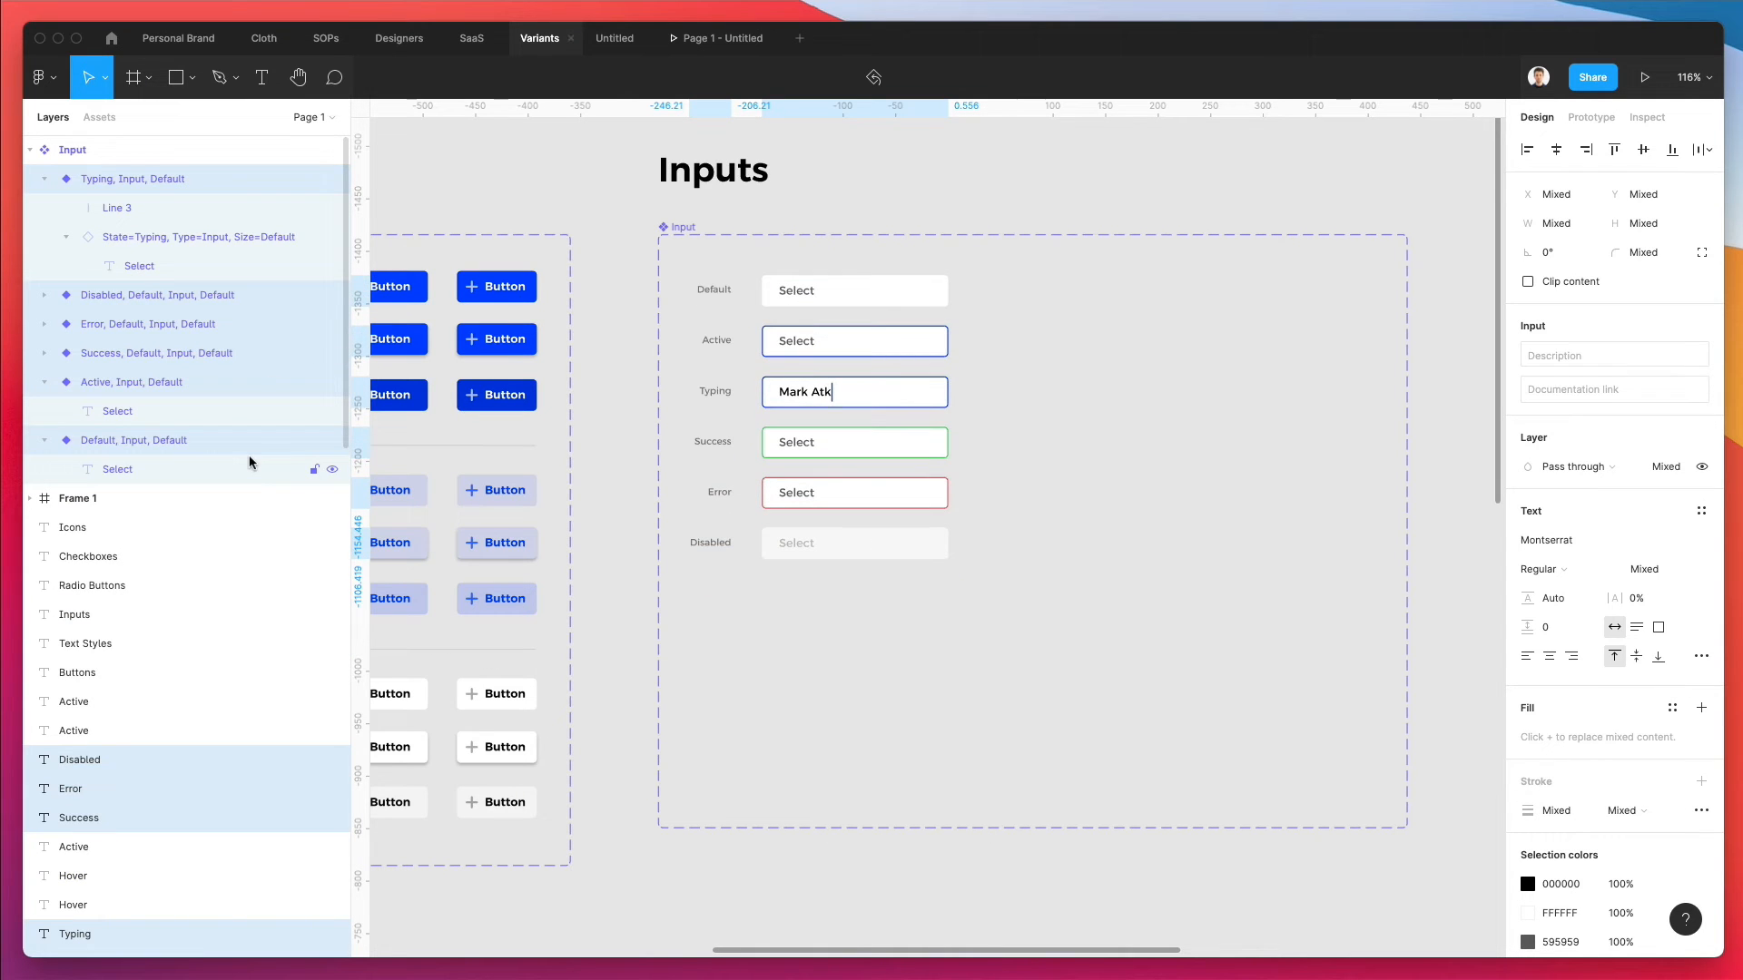
left_click(1021, 314)
- Examine the Type and State options offered for the Default variant of the Input component set
scroll(1022, 314, "left", 5)
scroll(1021, 314, "down", 2)
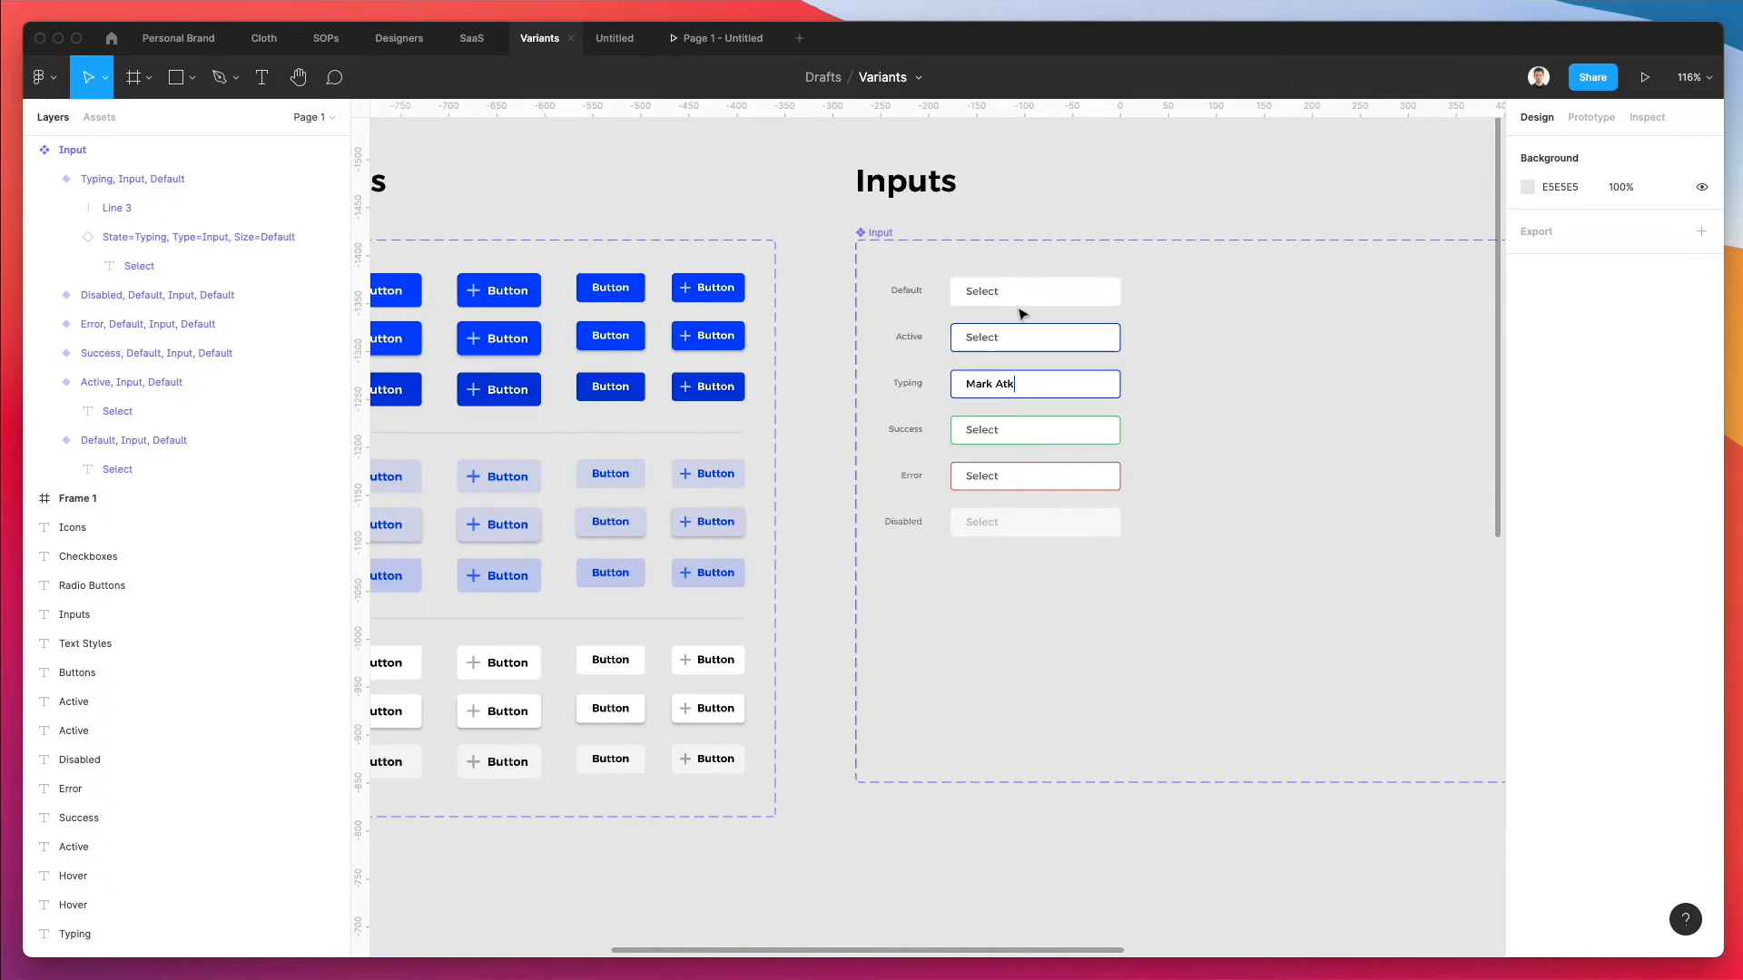
scroll(1221, 317, "right", 3)
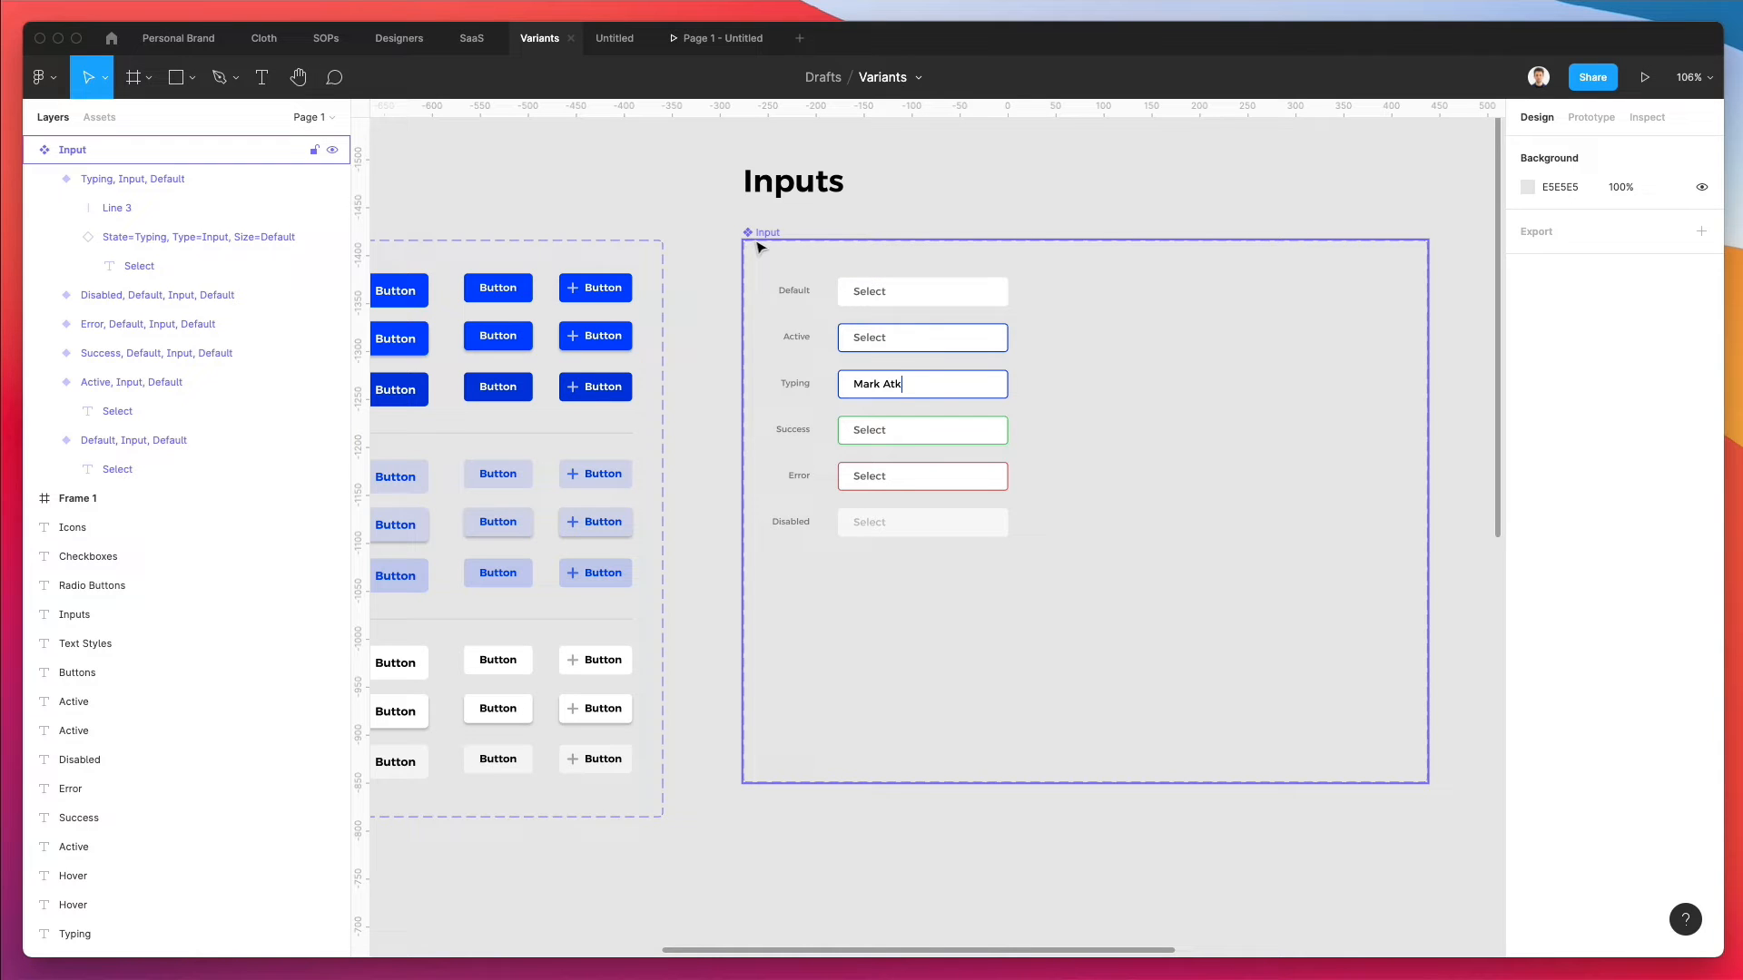
left_click(910, 300)
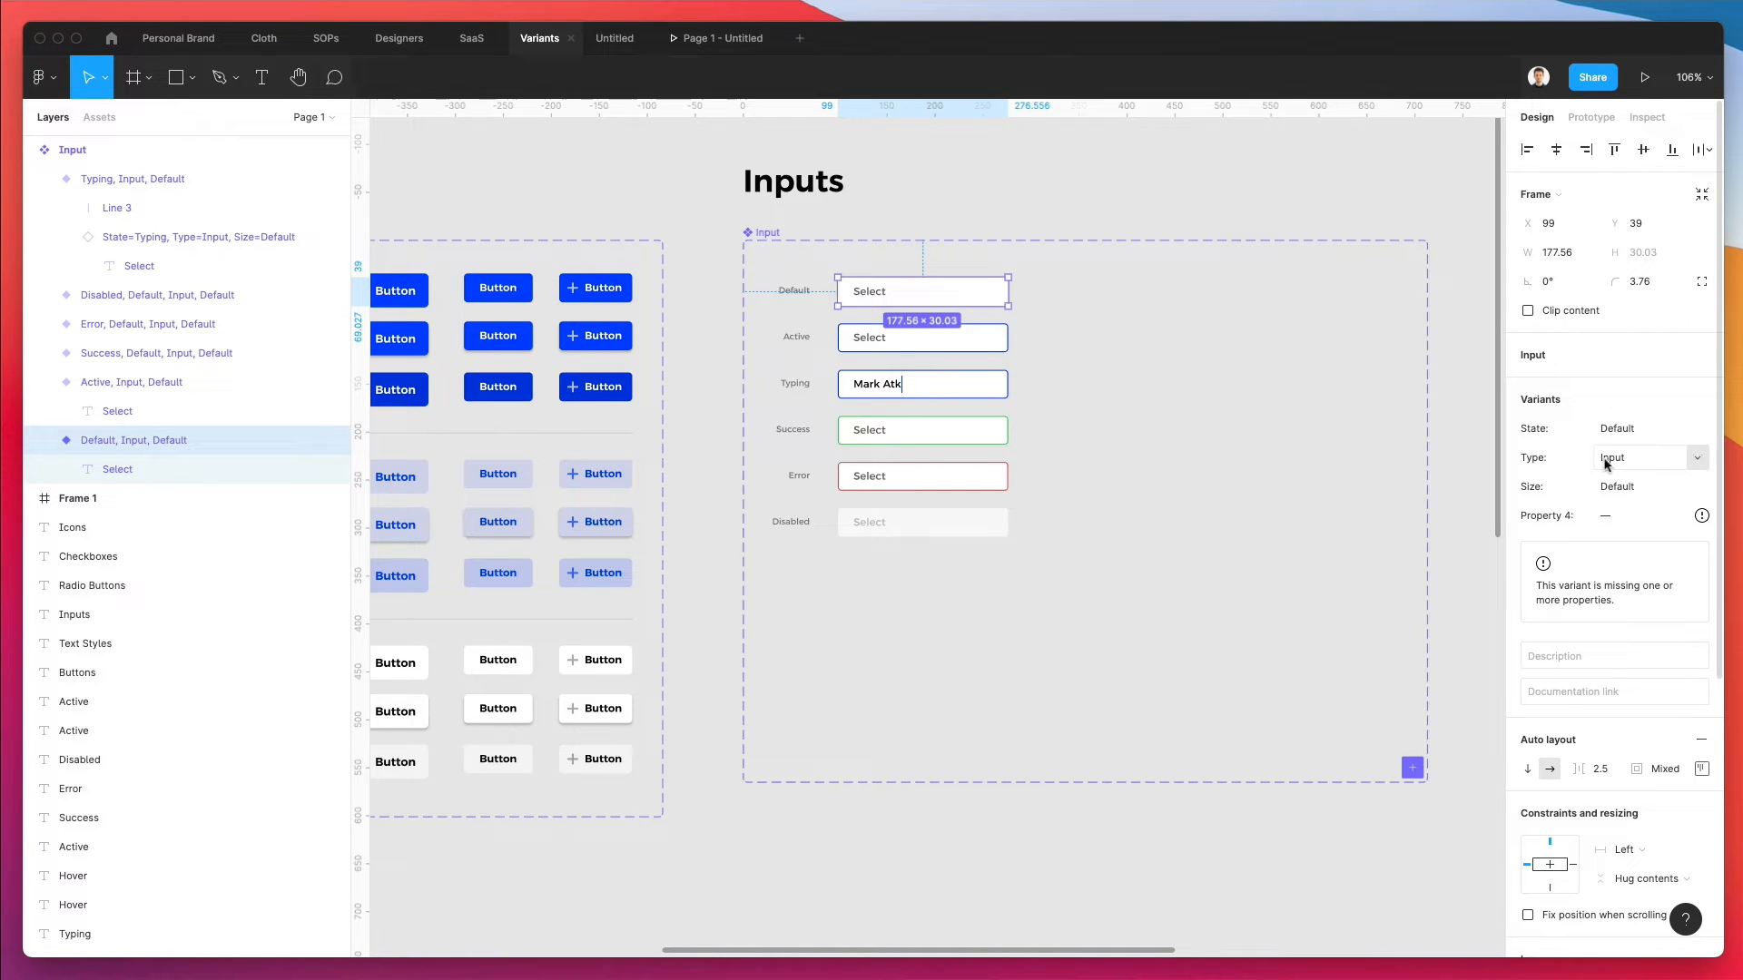
left_click(1637, 467)
left_click(1696, 459)
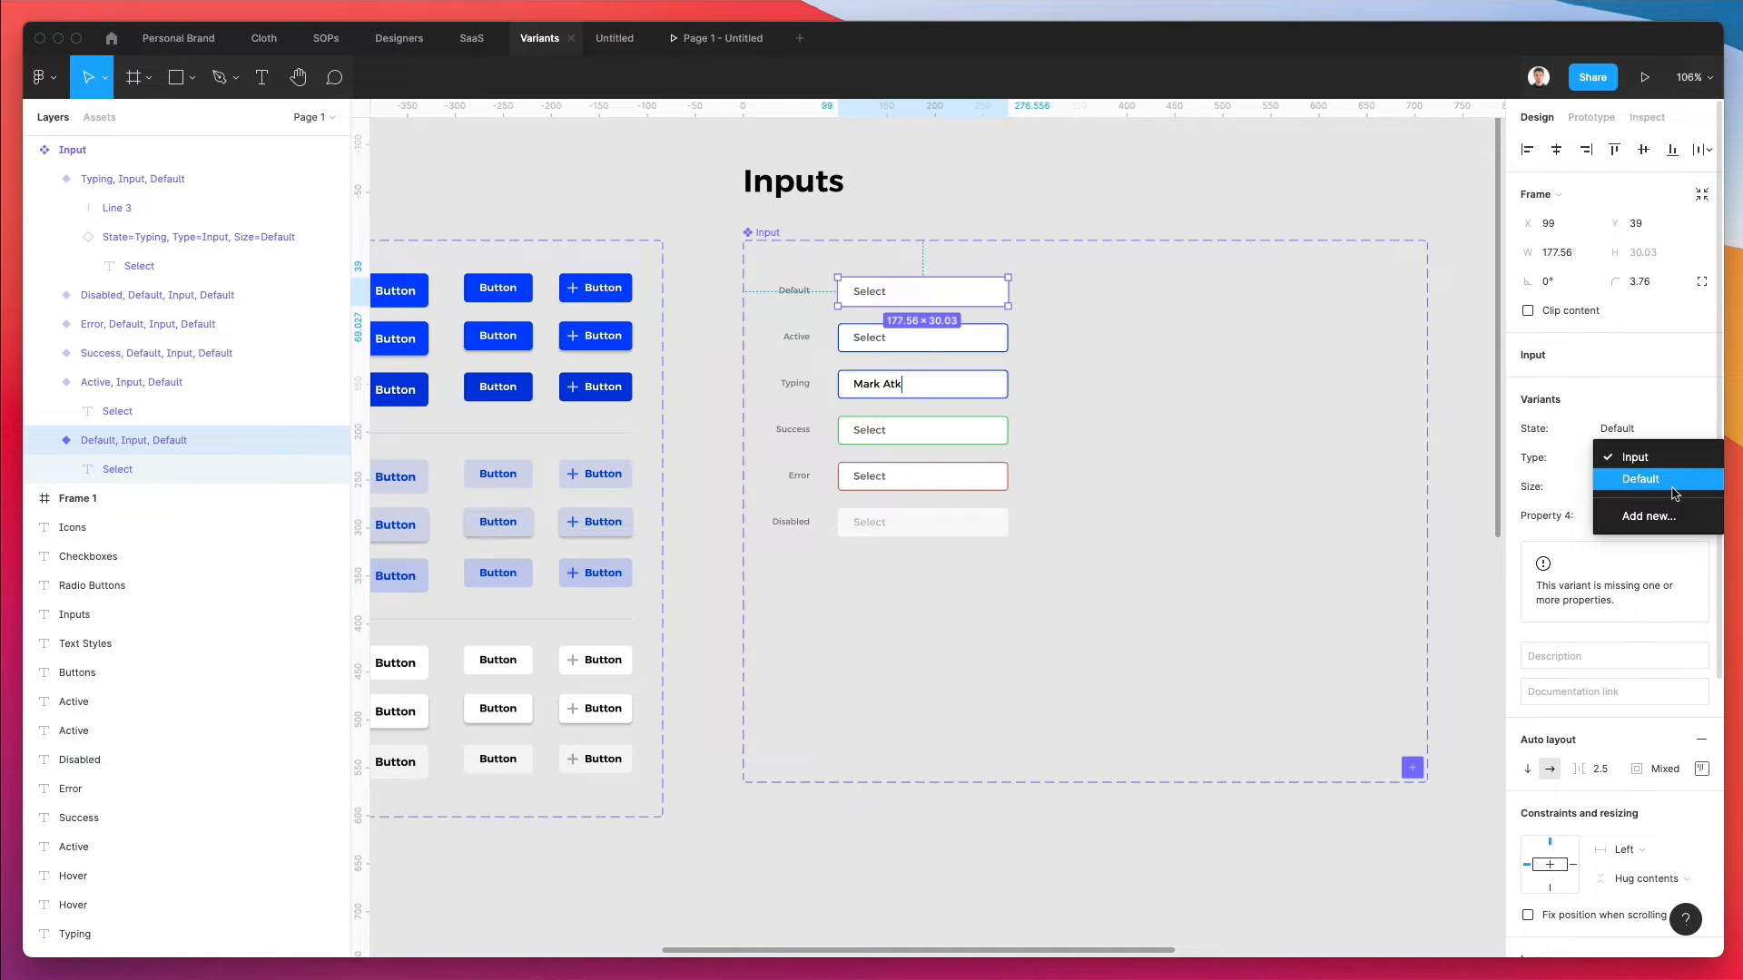
left_click(1625, 479)
left_click(1700, 429)
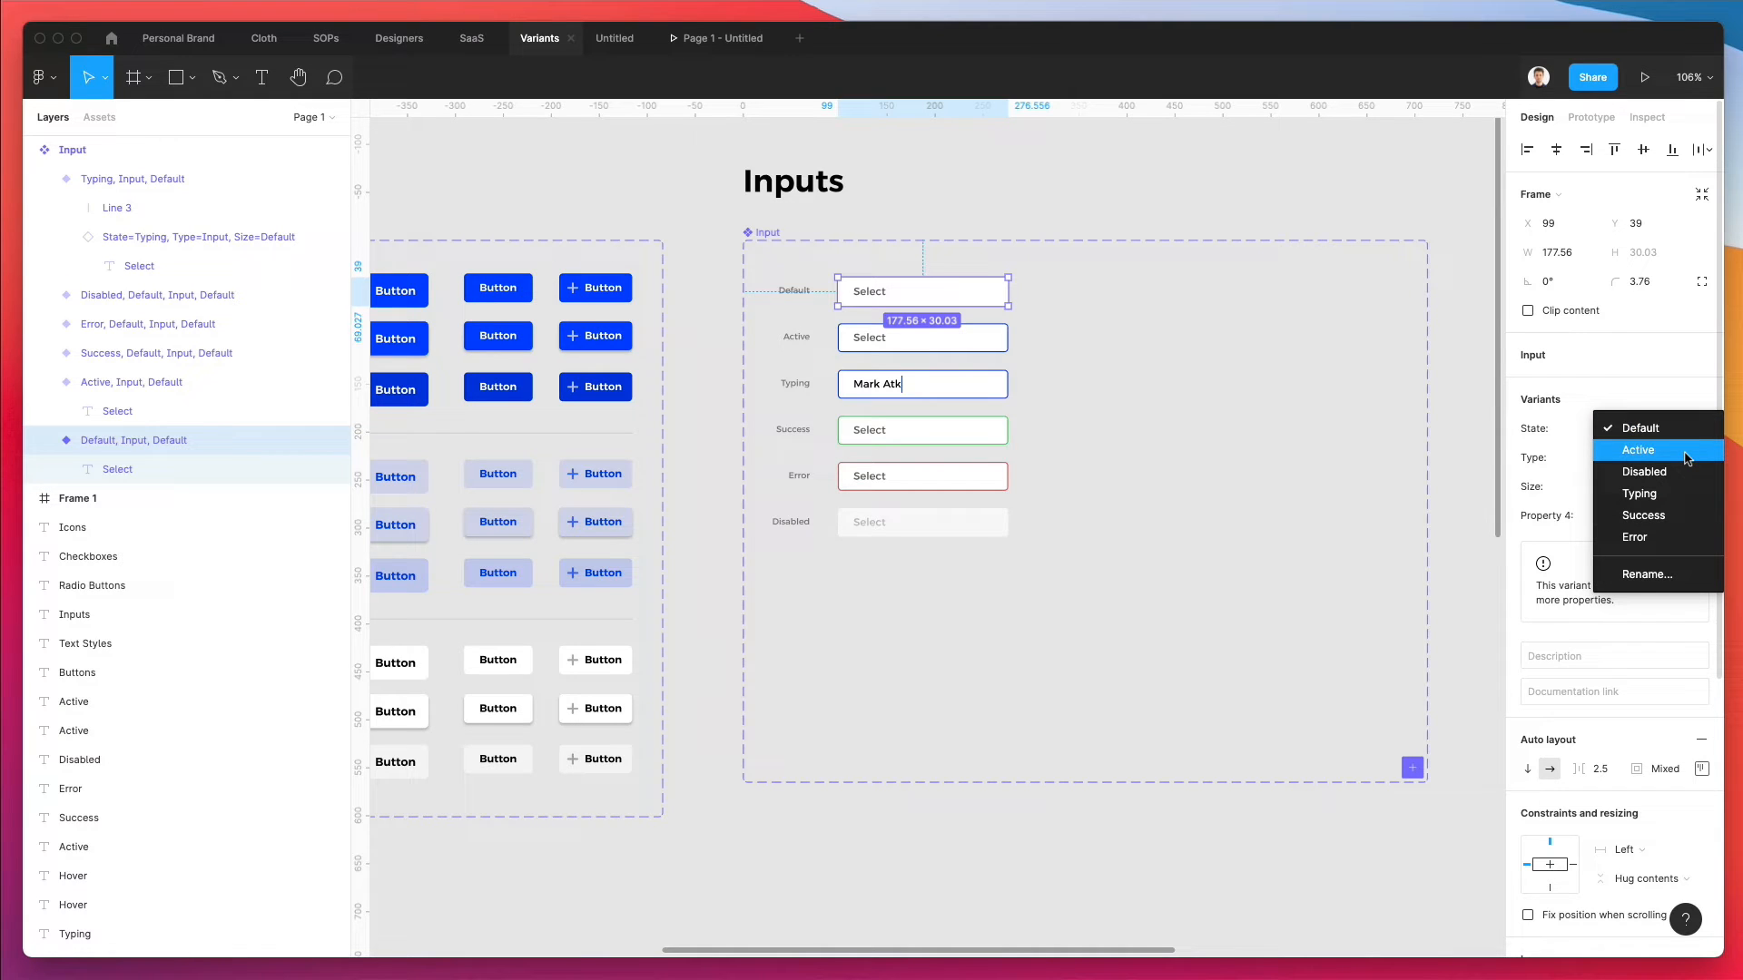
left_click(1096, 522)
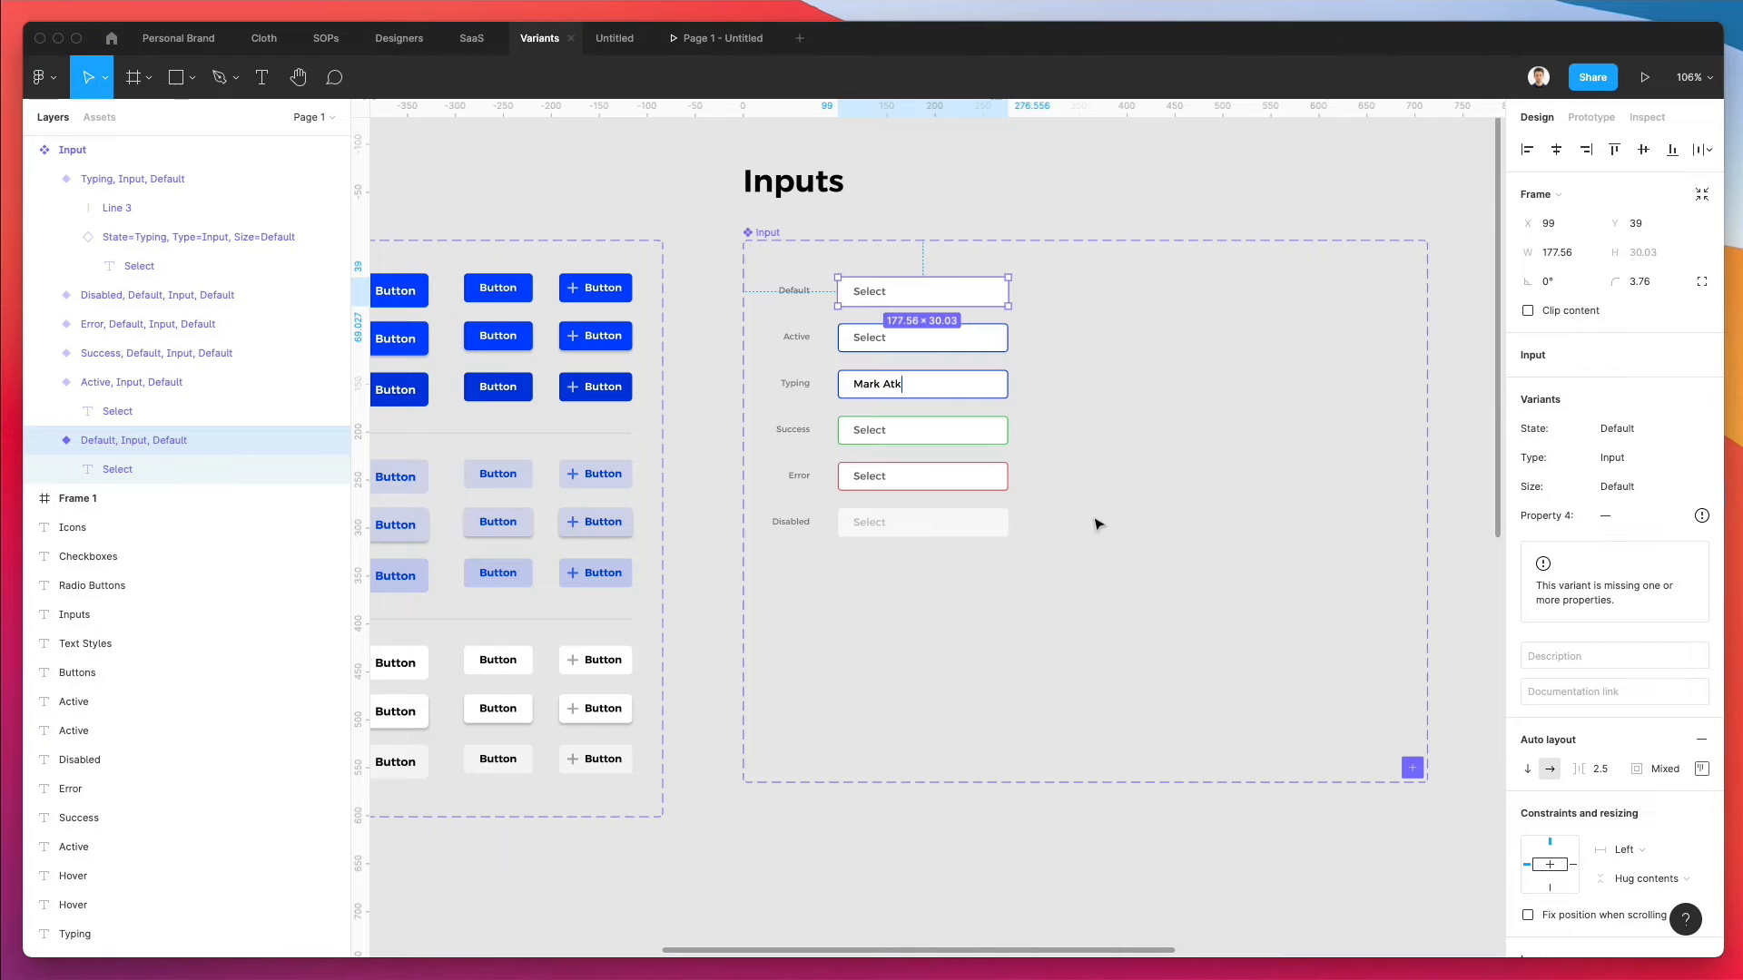
- Move the white frame named 1 closer to the Input component set
scroll(1096, 521, "down", 2)
scroll(1095, 521, "right", 3)
scroll(1130, 516, "right", 3)
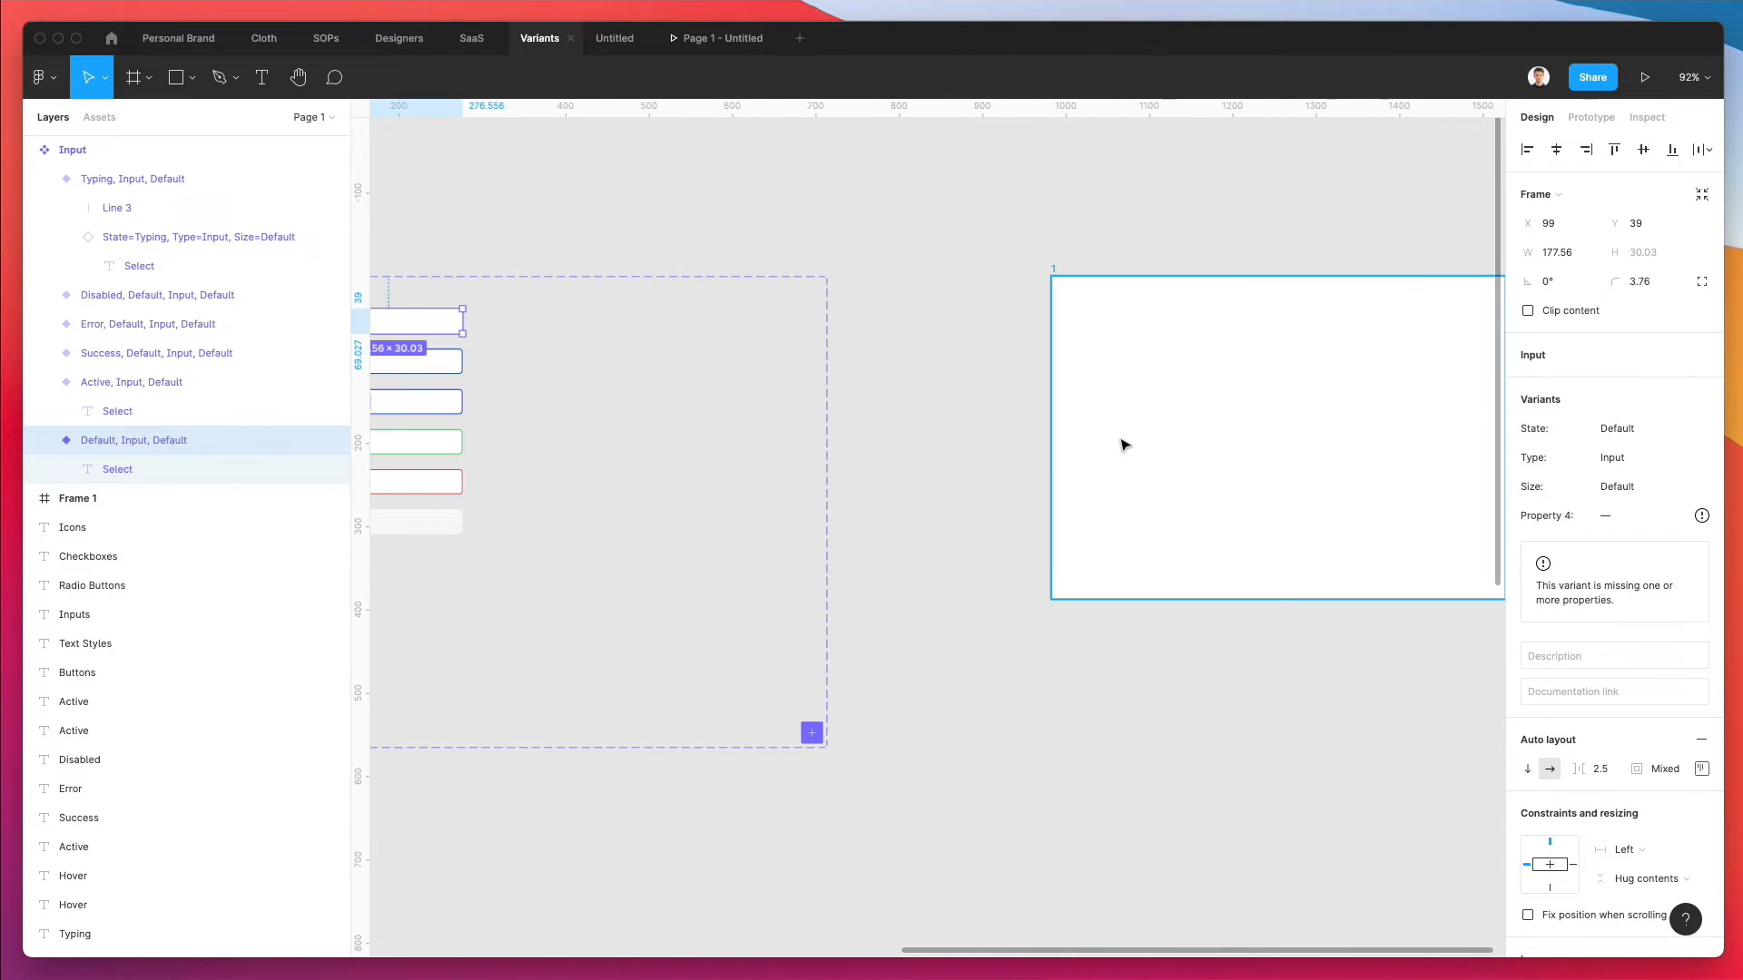
left_click_drag(1148, 336, 998, 341)
left_click(1072, 244)
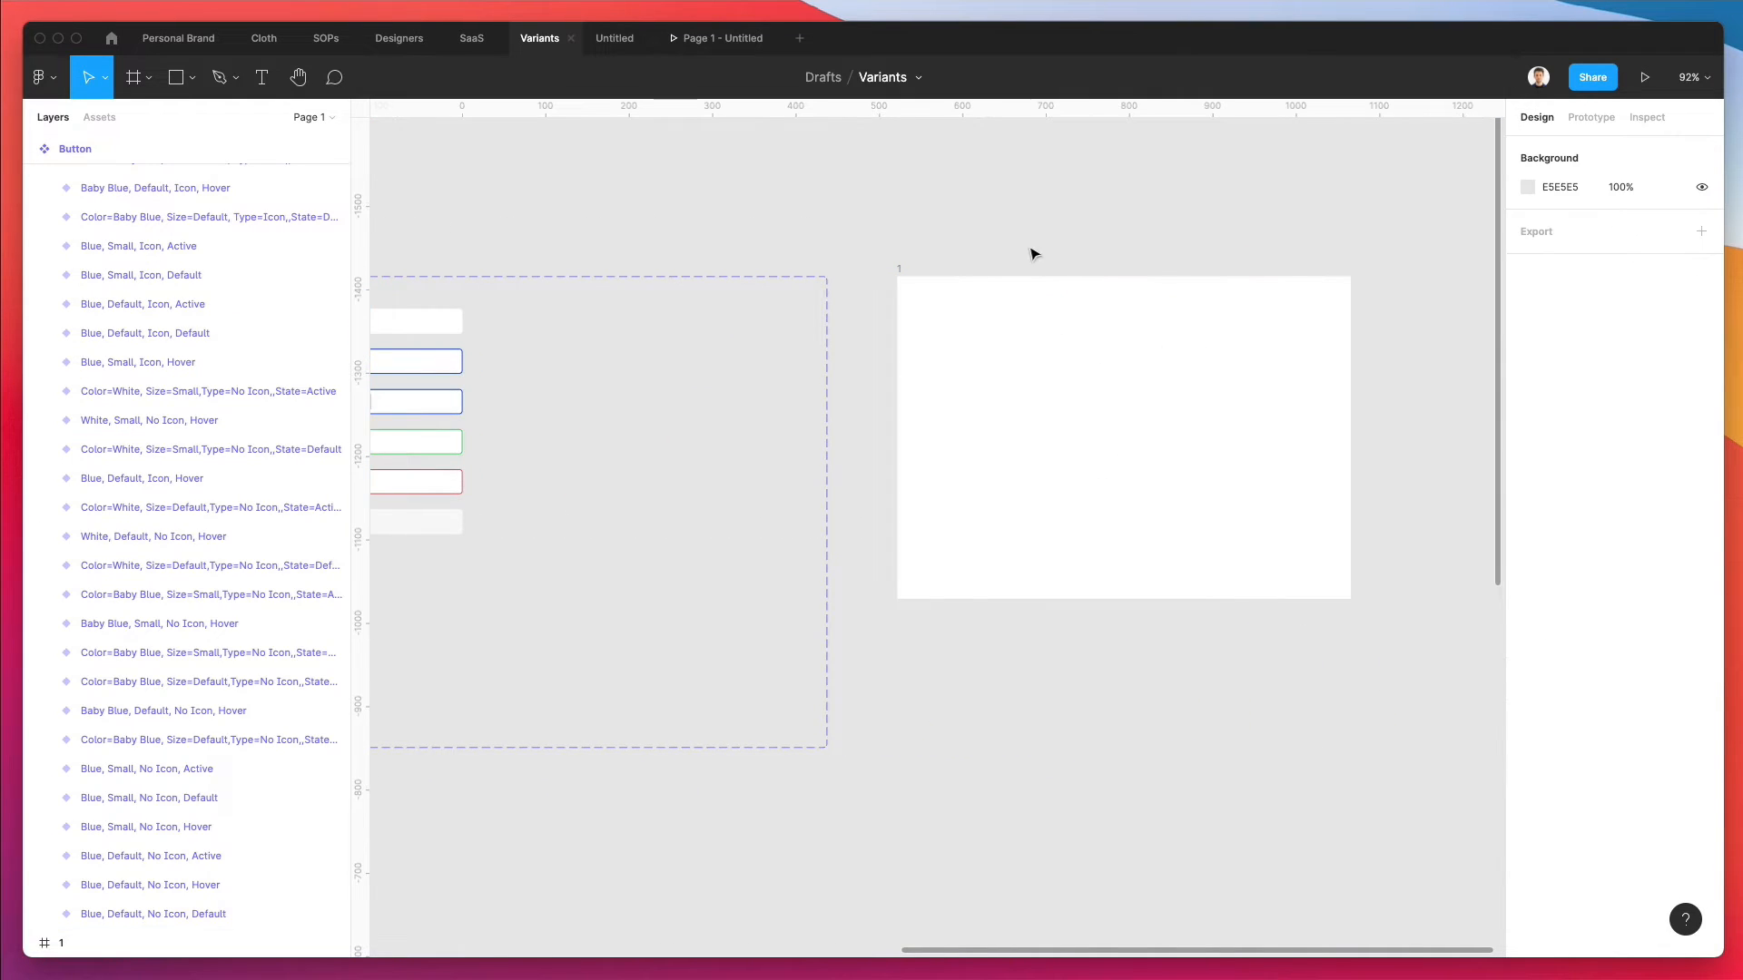
- Place an instance of the local Input component in the upper-left part of frame 1, at about X 44, Y 90
left_click(107, 118)
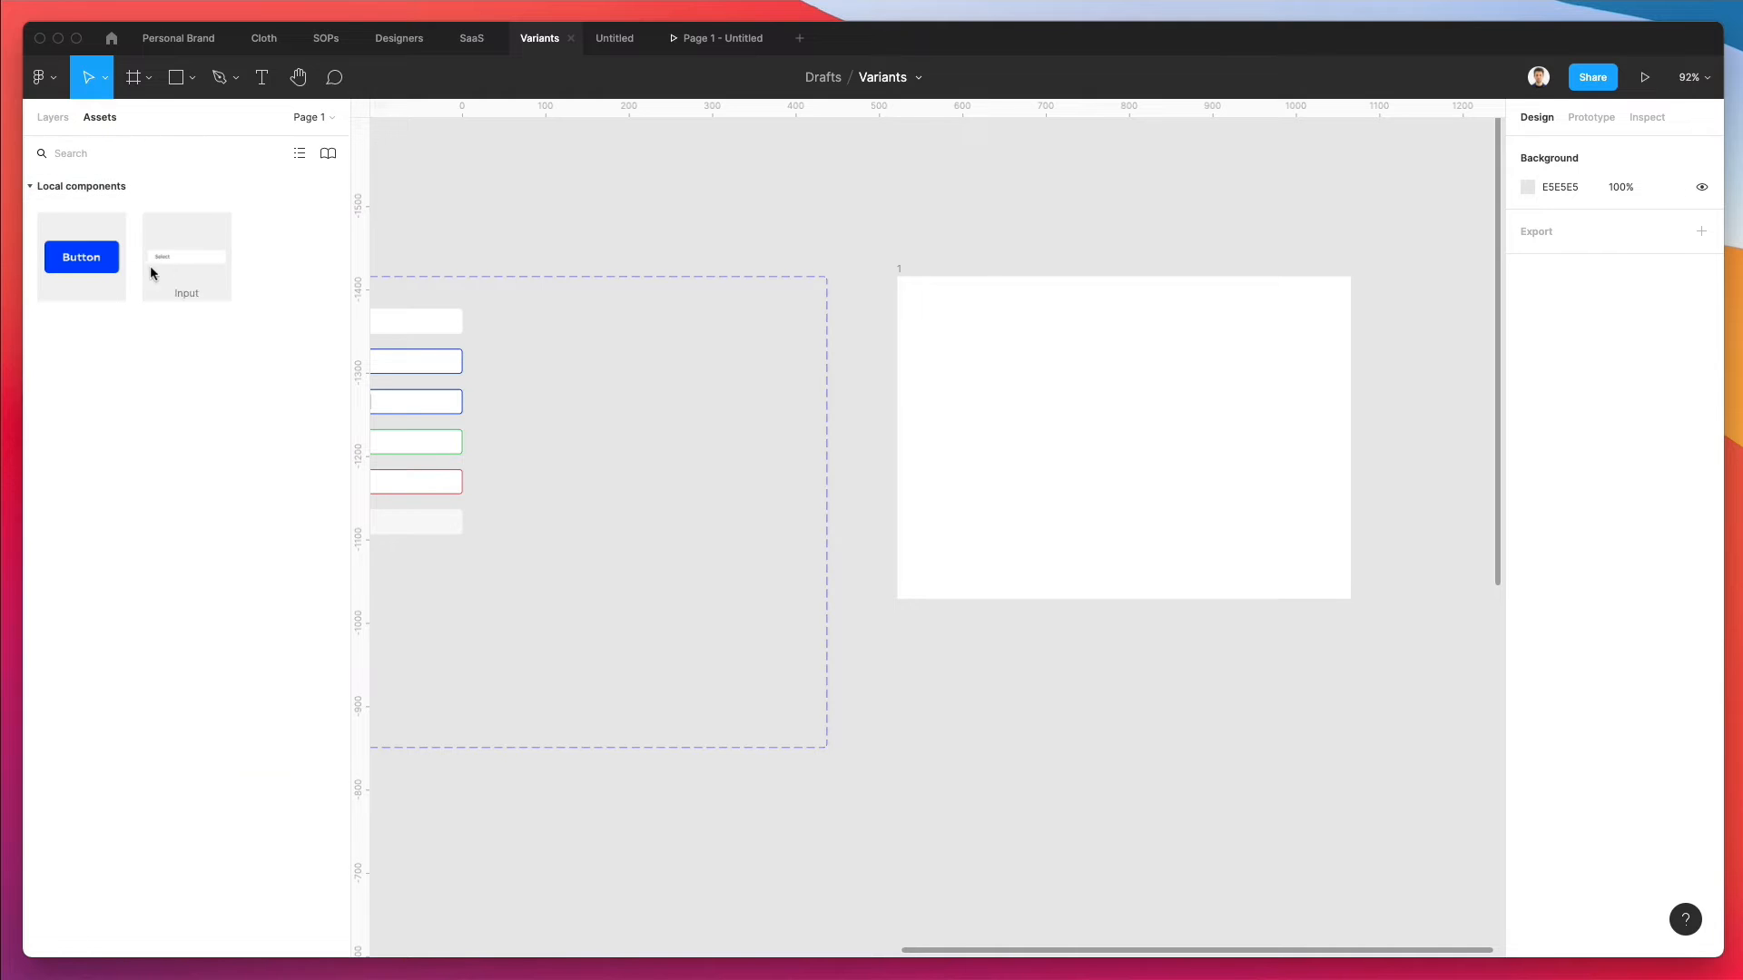
left_click_drag(163, 264, 972, 380)
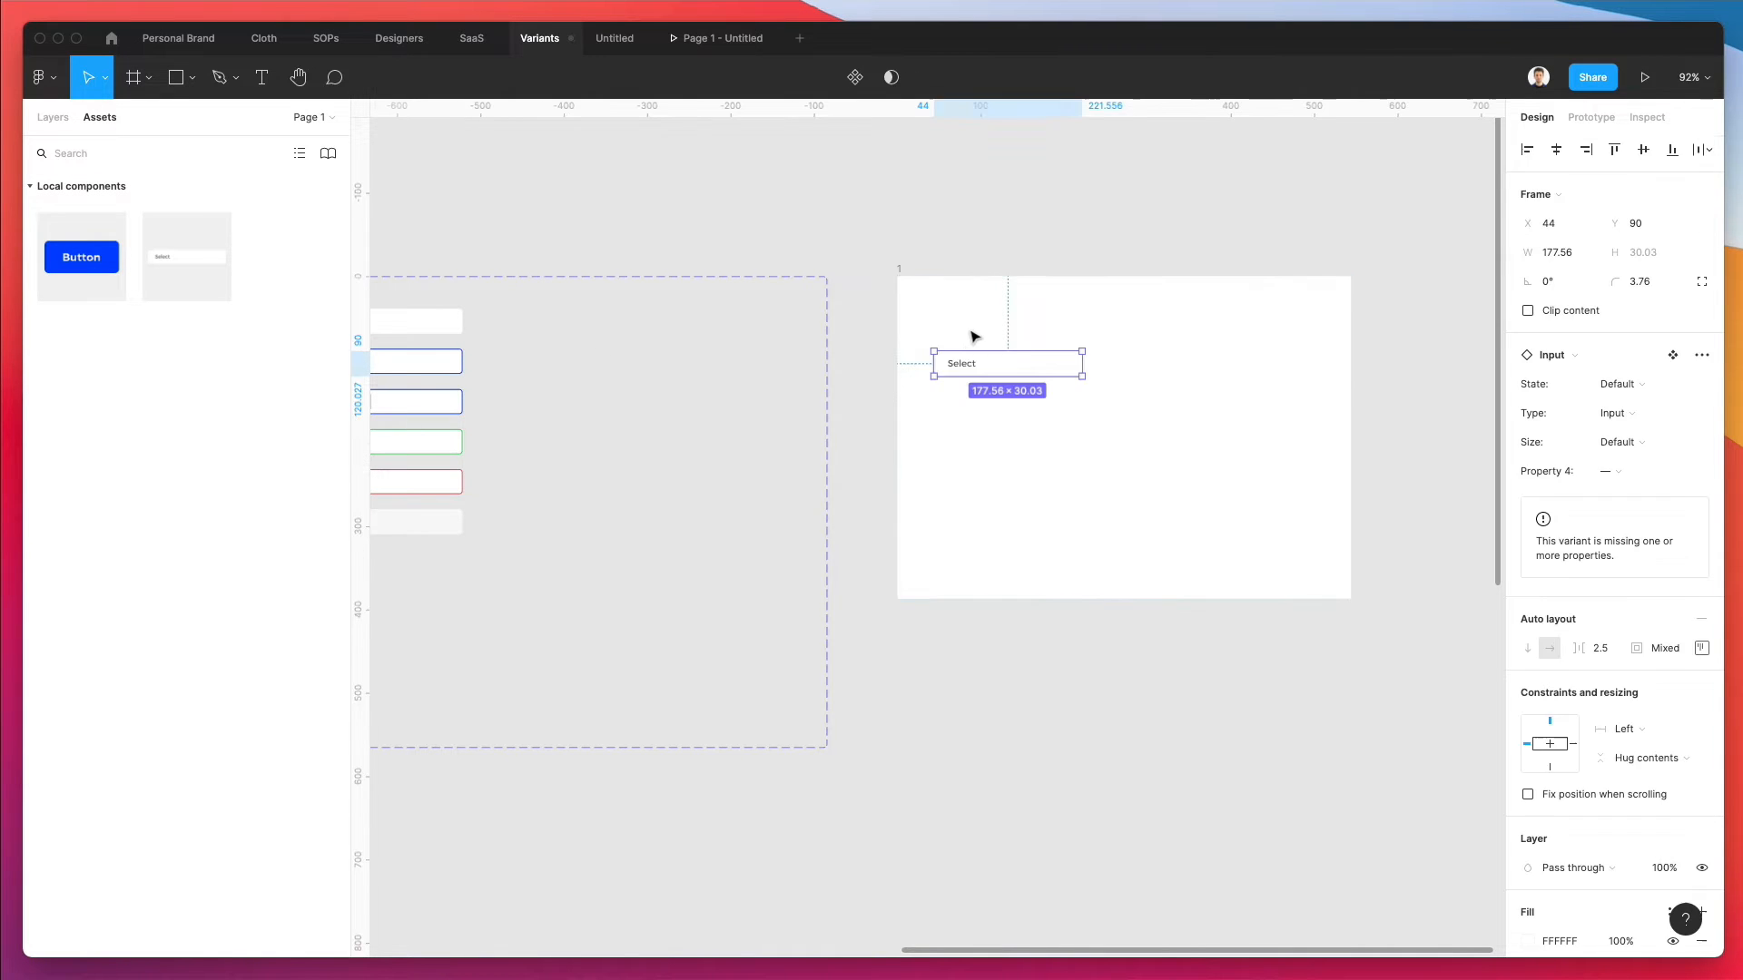
scroll(987, 349, "left", 1)
left_click(988, 349)
- Change the fill of frame 1 to a medium grey so that the white Input instance stands out
scroll(1023, 397, "up", 5)
scroll(999, 611, "up", 5)
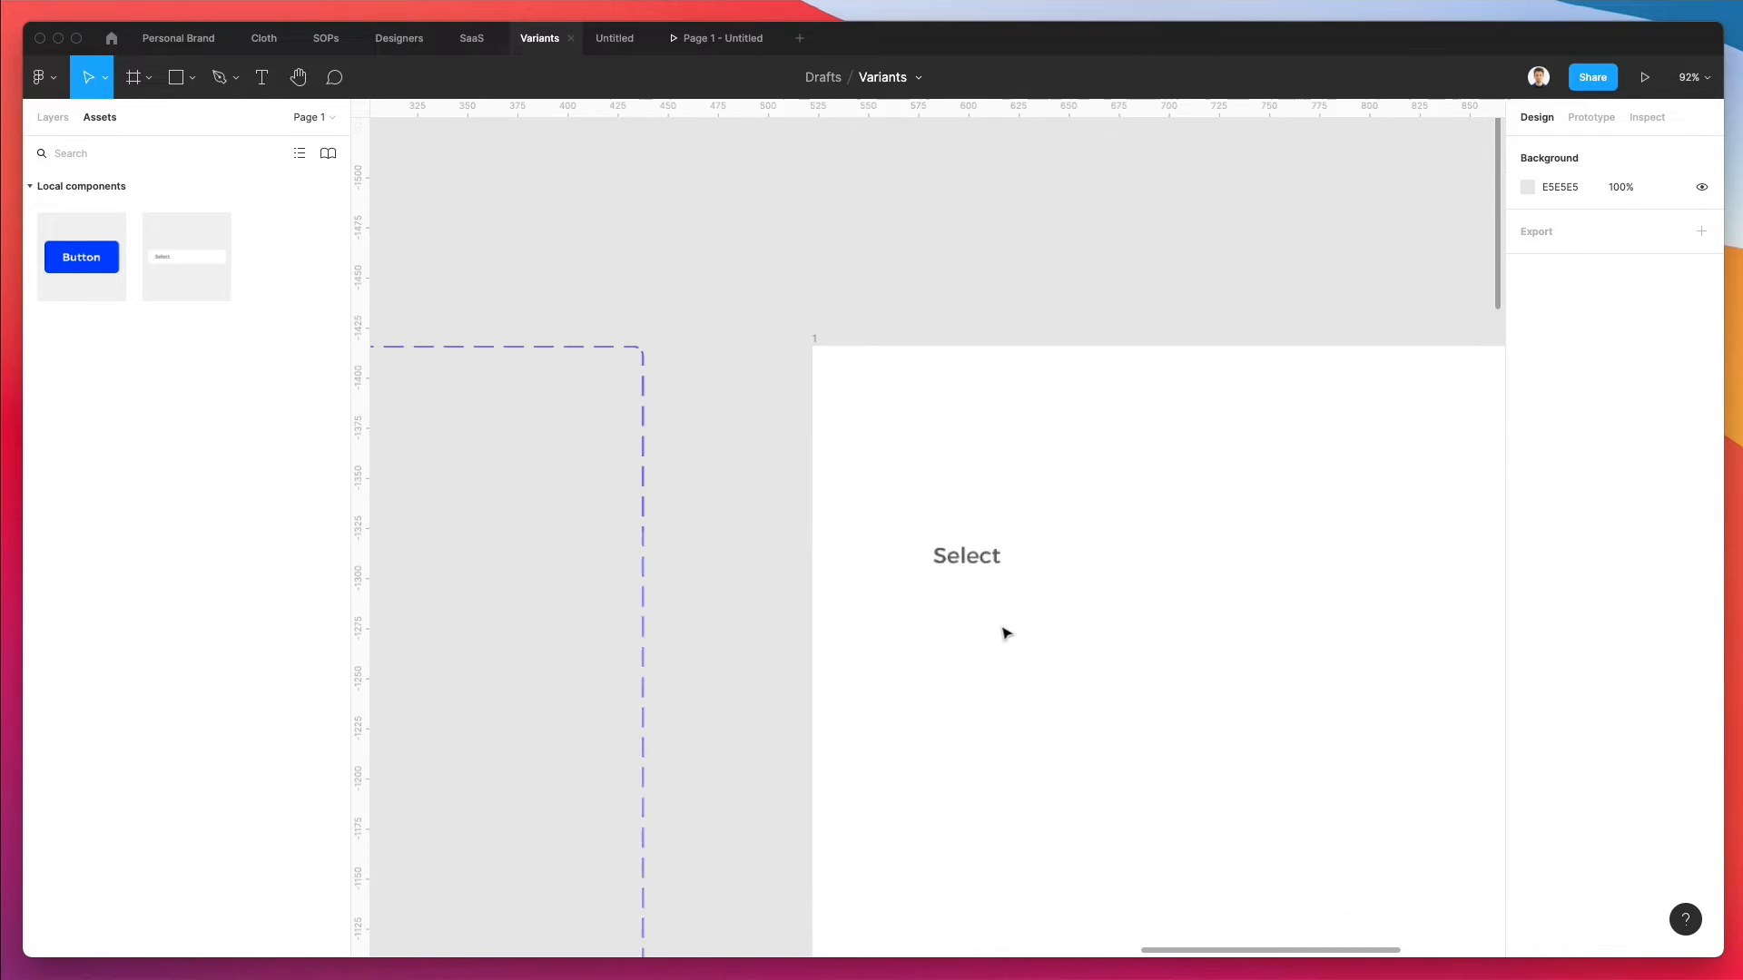
left_click(984, 551)
scroll(983, 551, "right", 3)
scroll(983, 551, "down", 2)
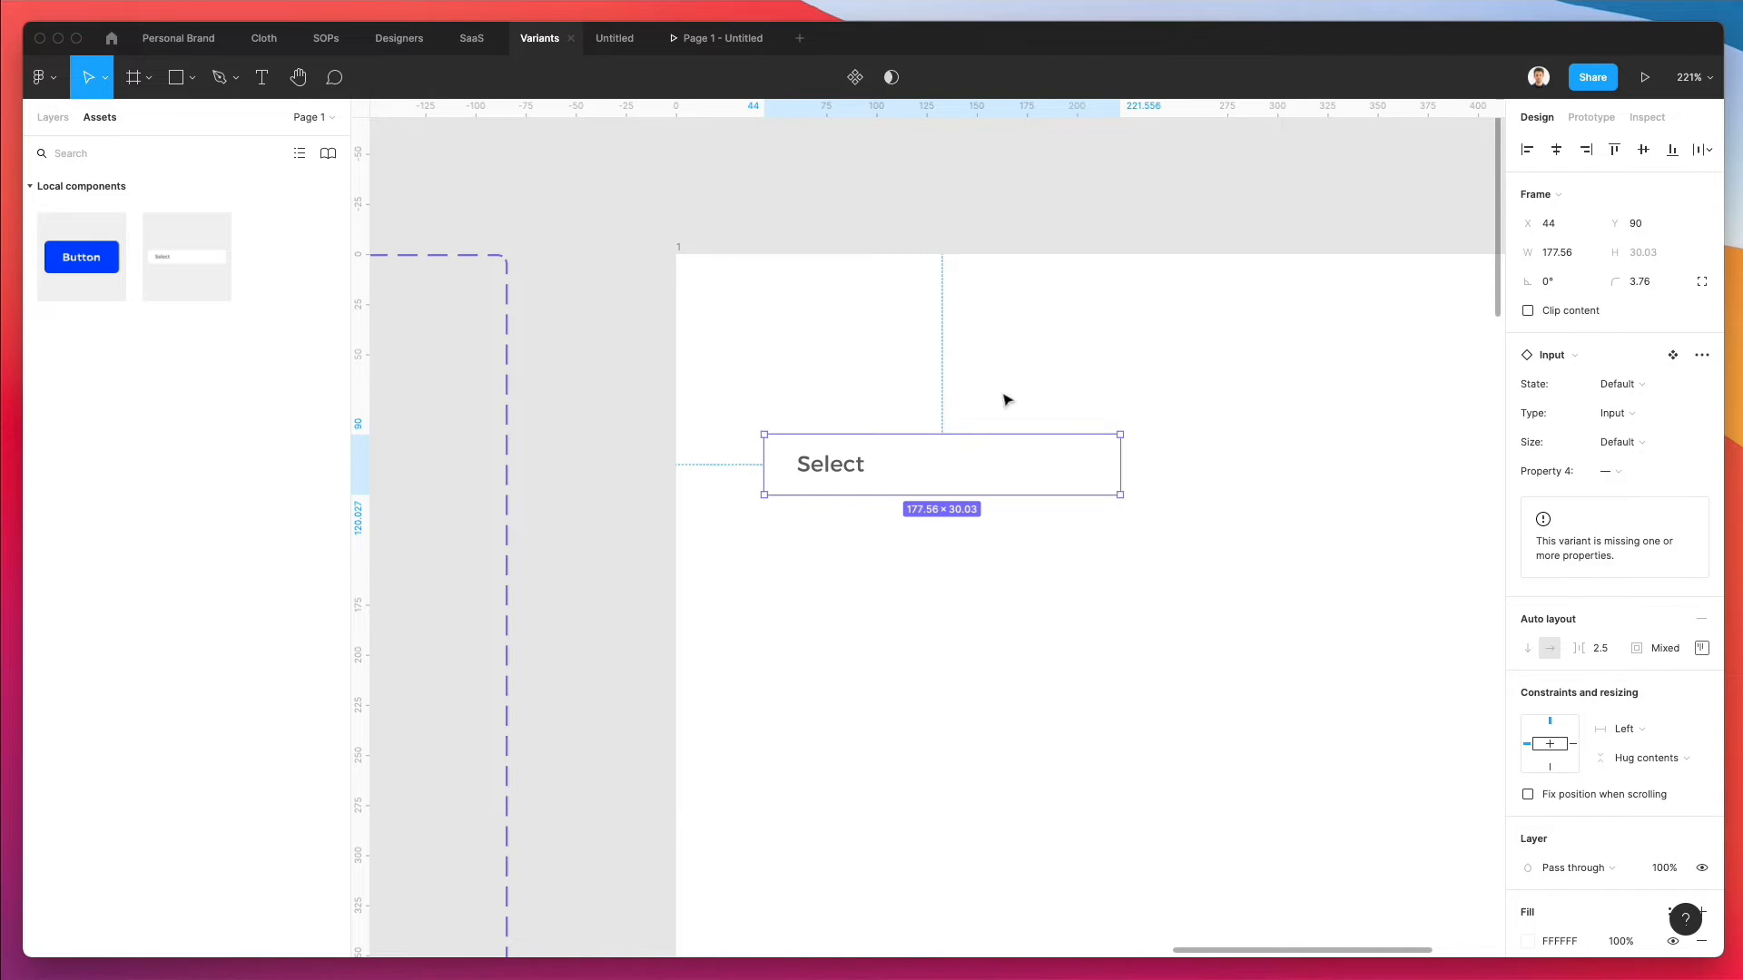
left_click(719, 261)
left_click(692, 254)
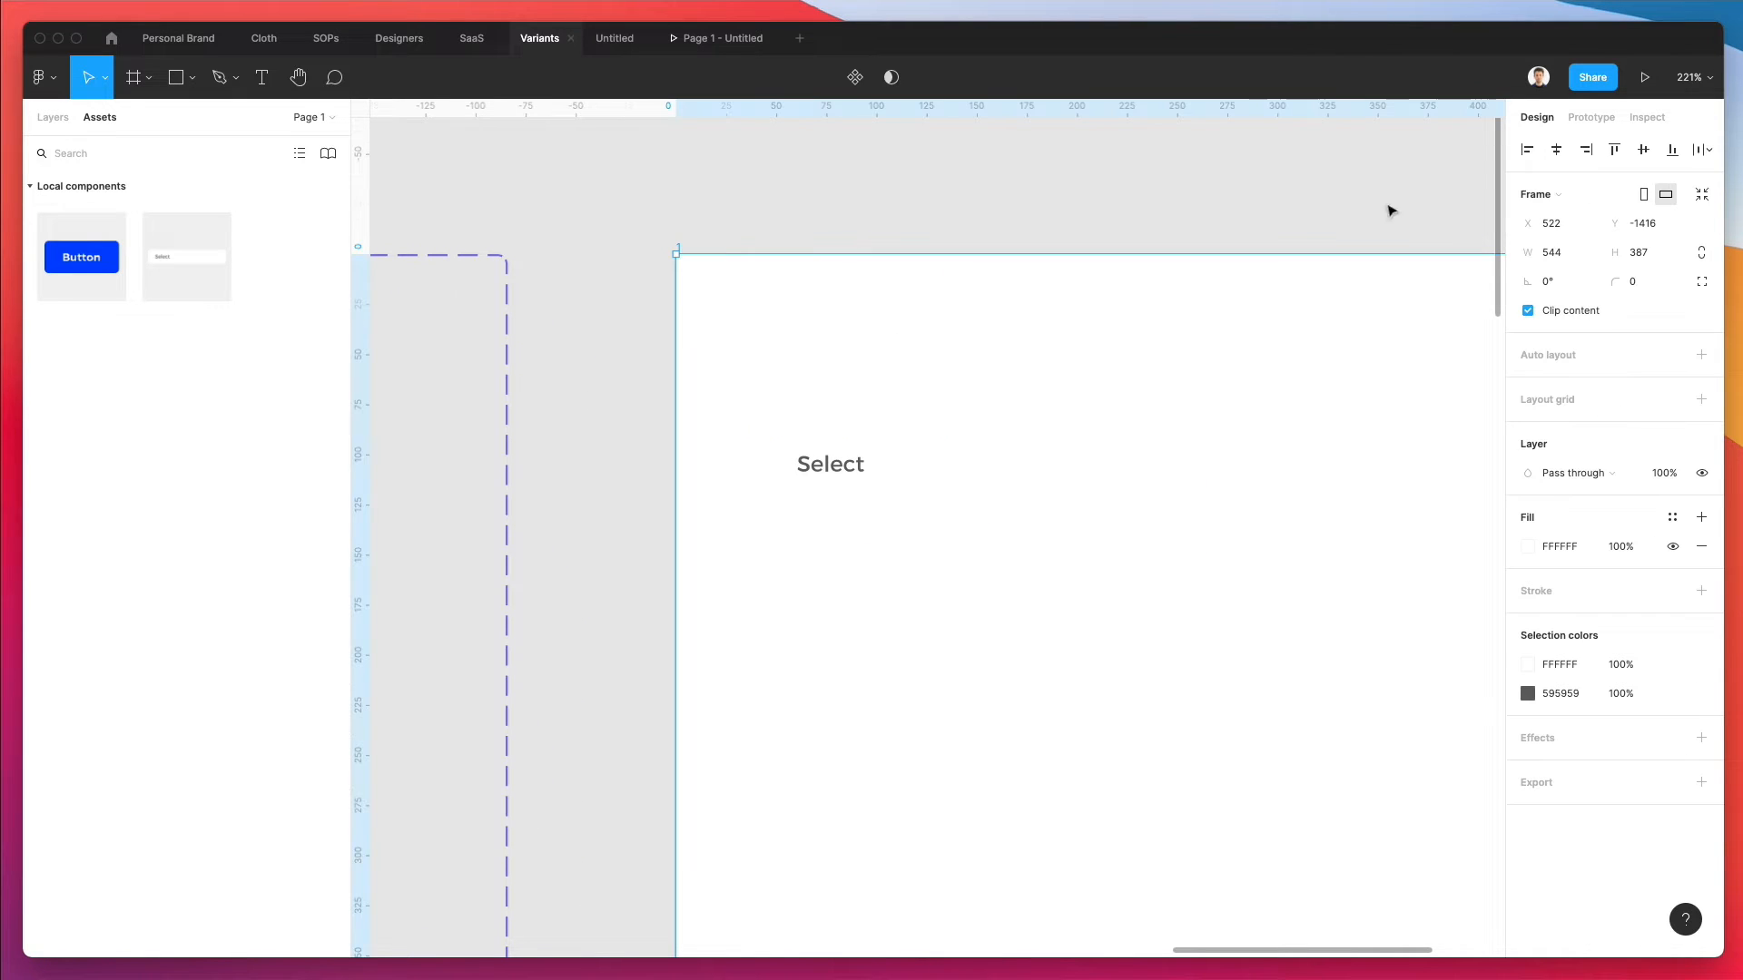
left_click(1528, 547)
left_click_drag(1503, 558, 1234, 604)
left_click(1043, 221)
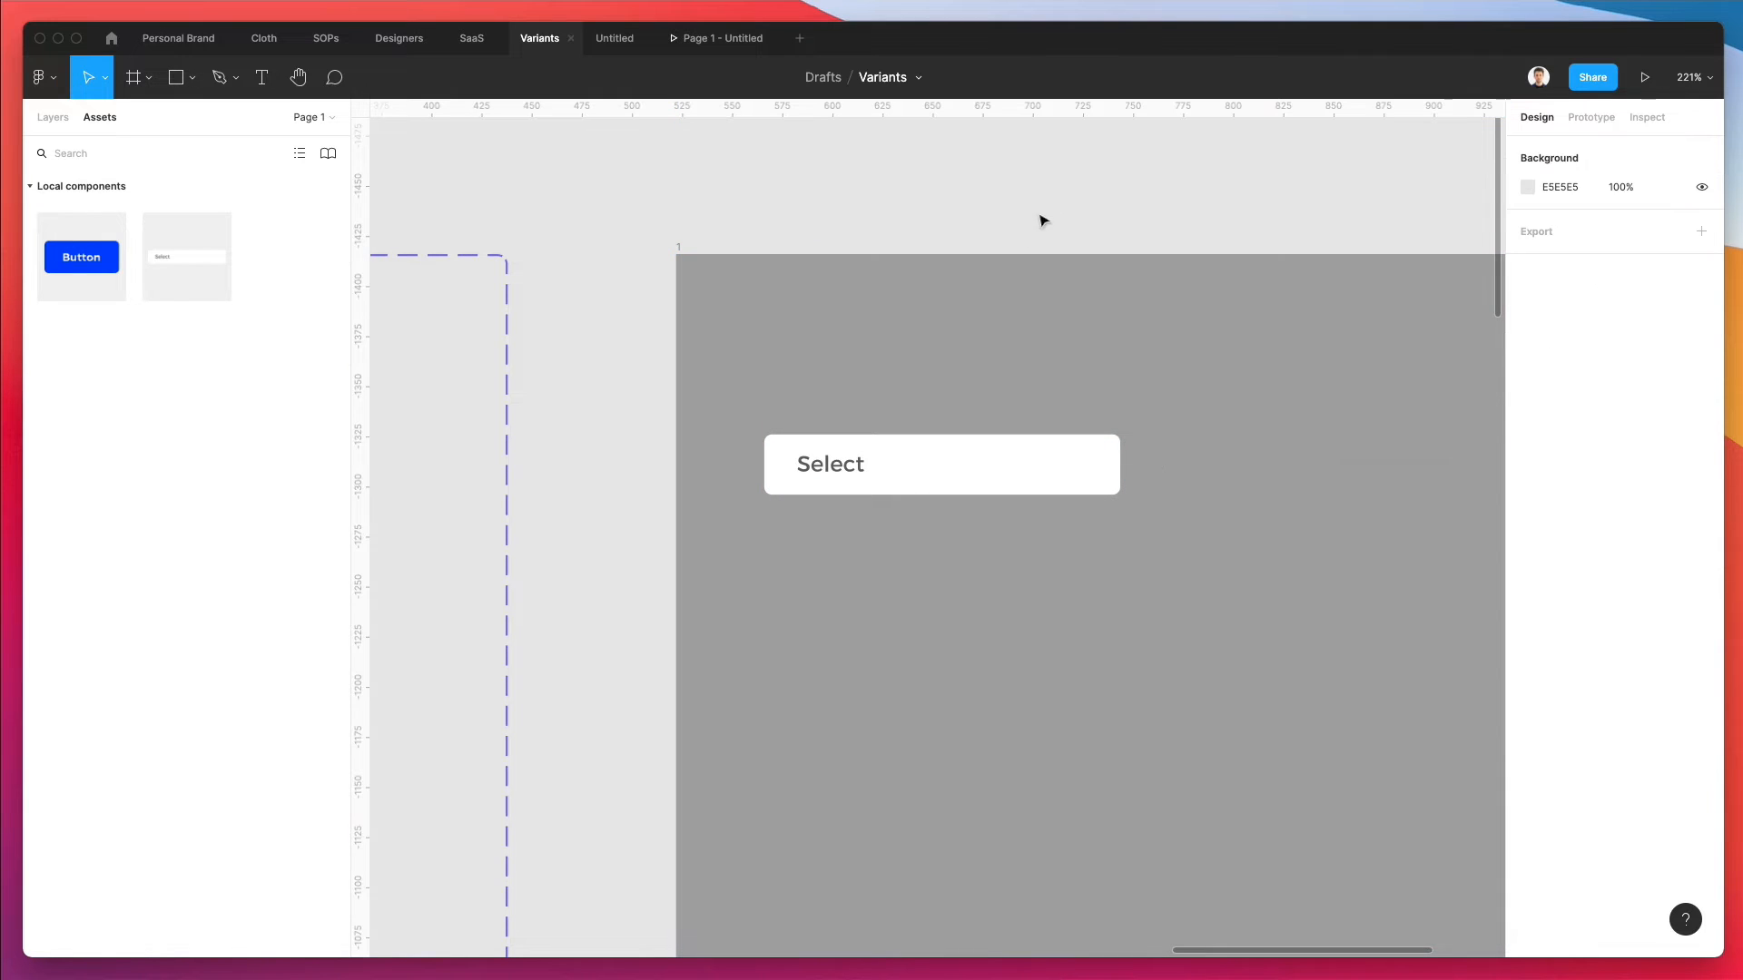
- Switch the placed Input instance's State in turn to Active, Disabled, Typing, Success and Error
left_click(989, 476)
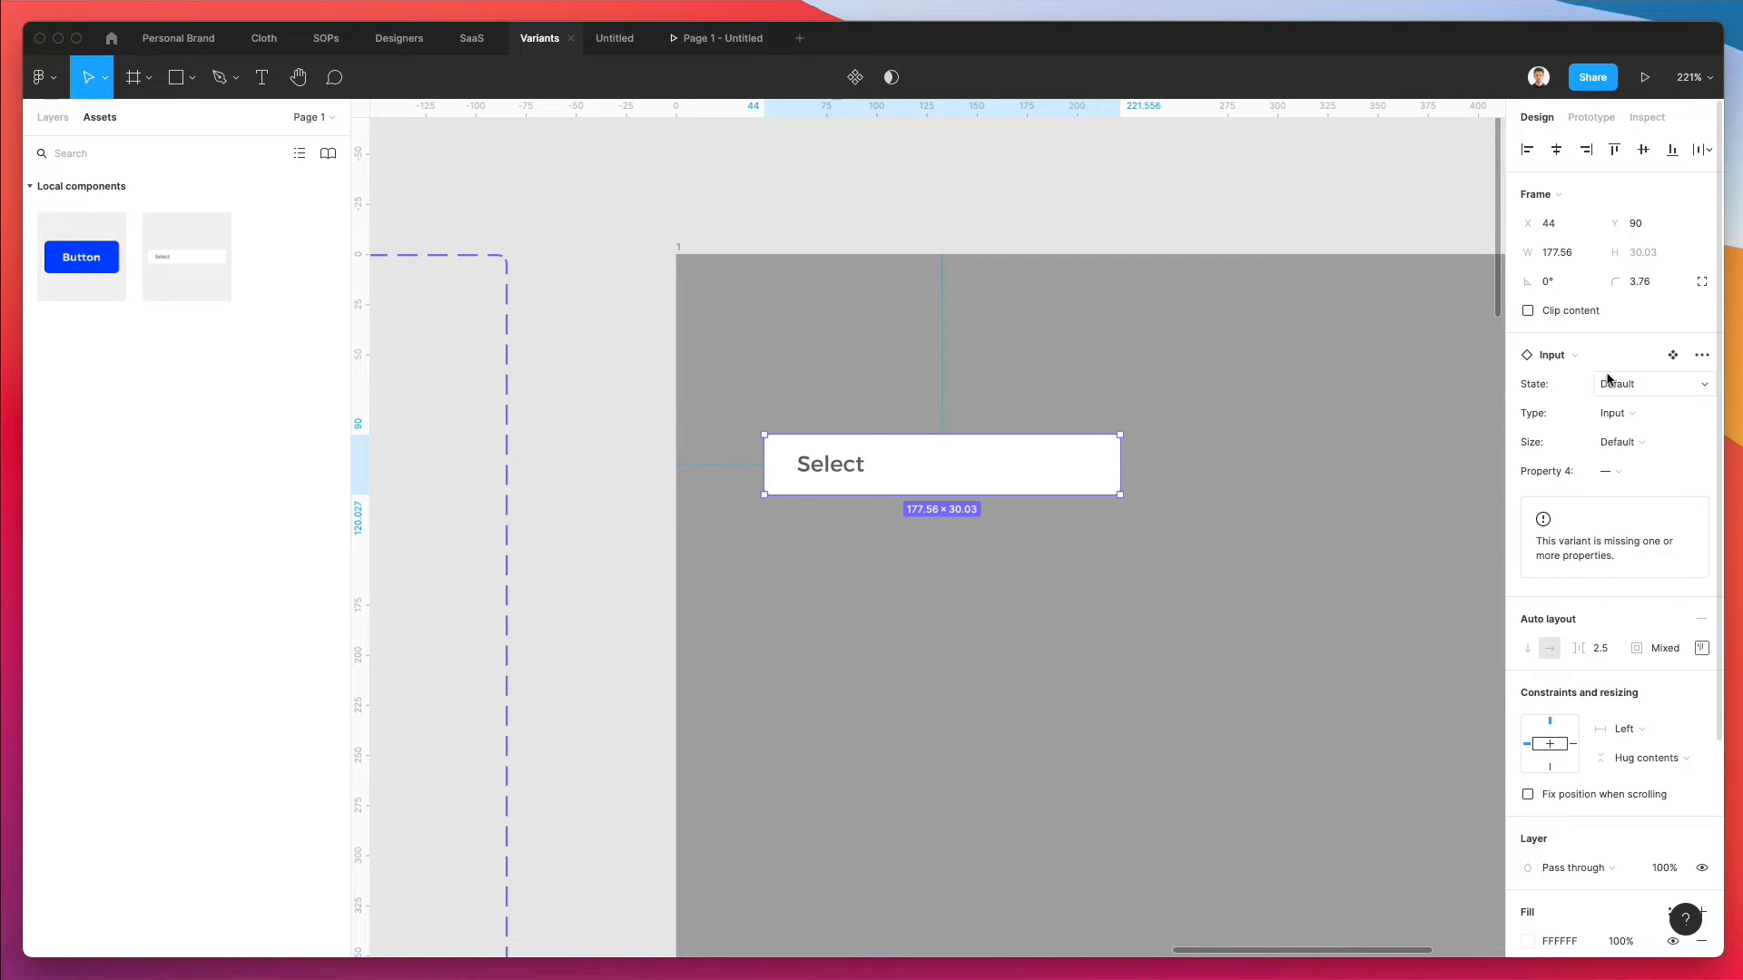
left_click(1634, 384)
left_click(1668, 406)
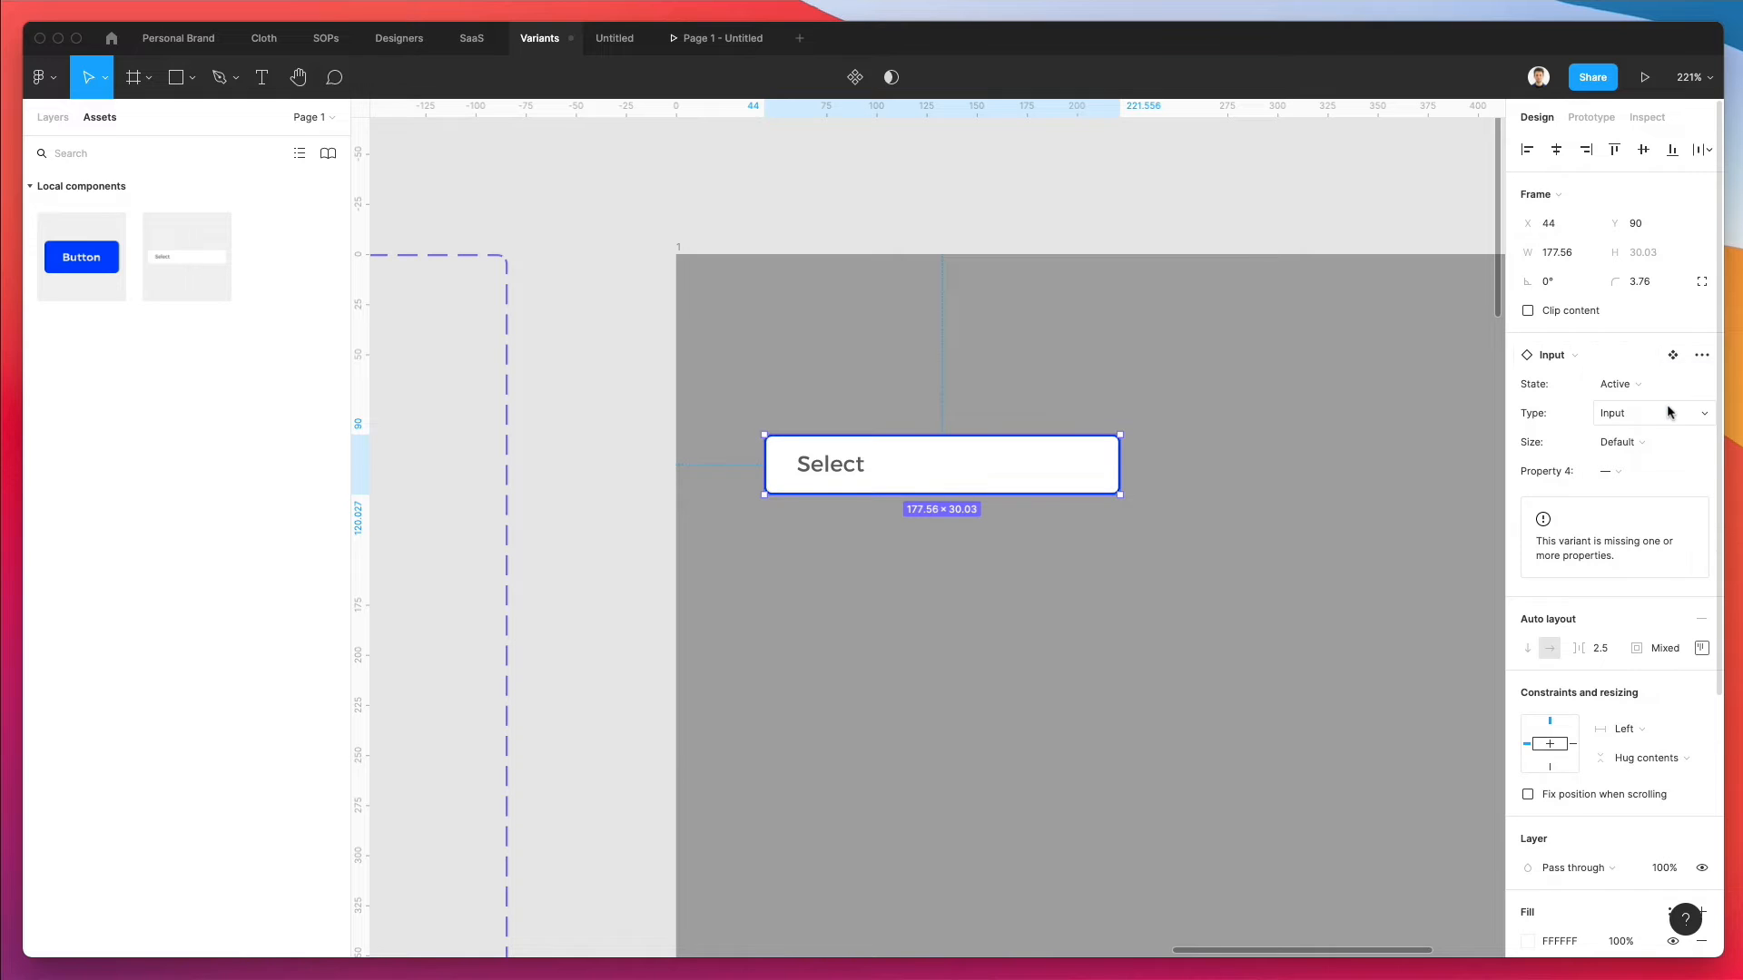
left_click(1634, 384)
left_click(1638, 405)
scroll(1126, 460, "up", 3)
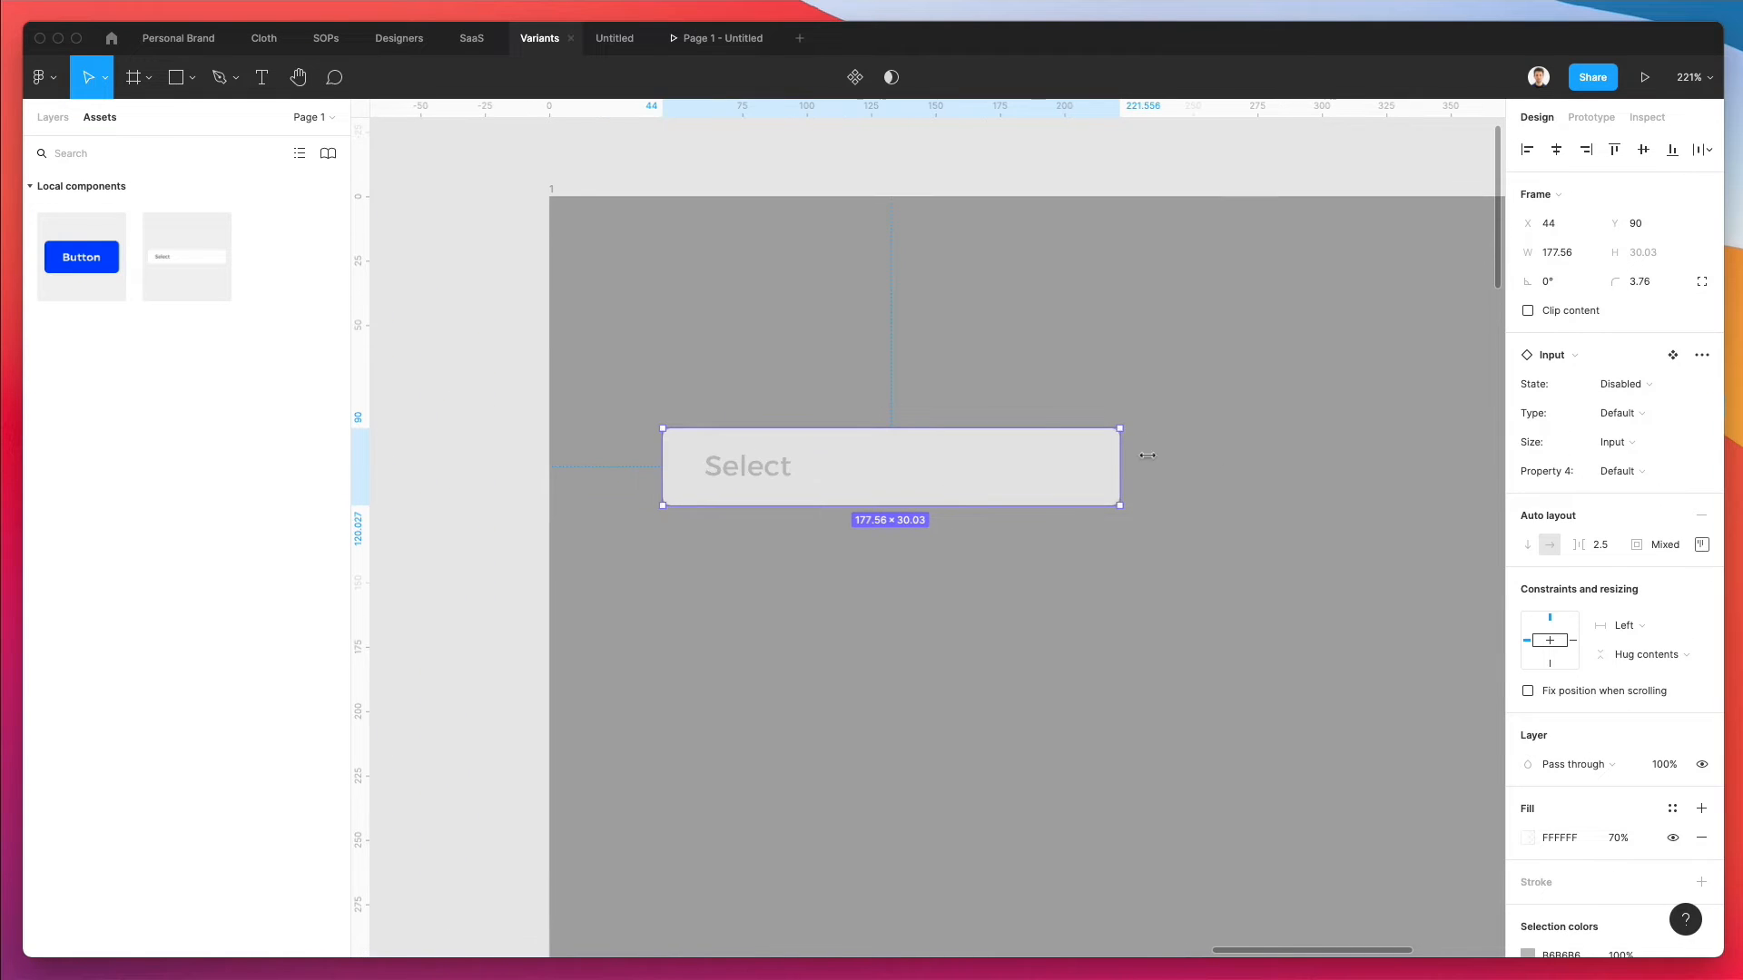
left_click(1641, 384)
left_click(1652, 398)
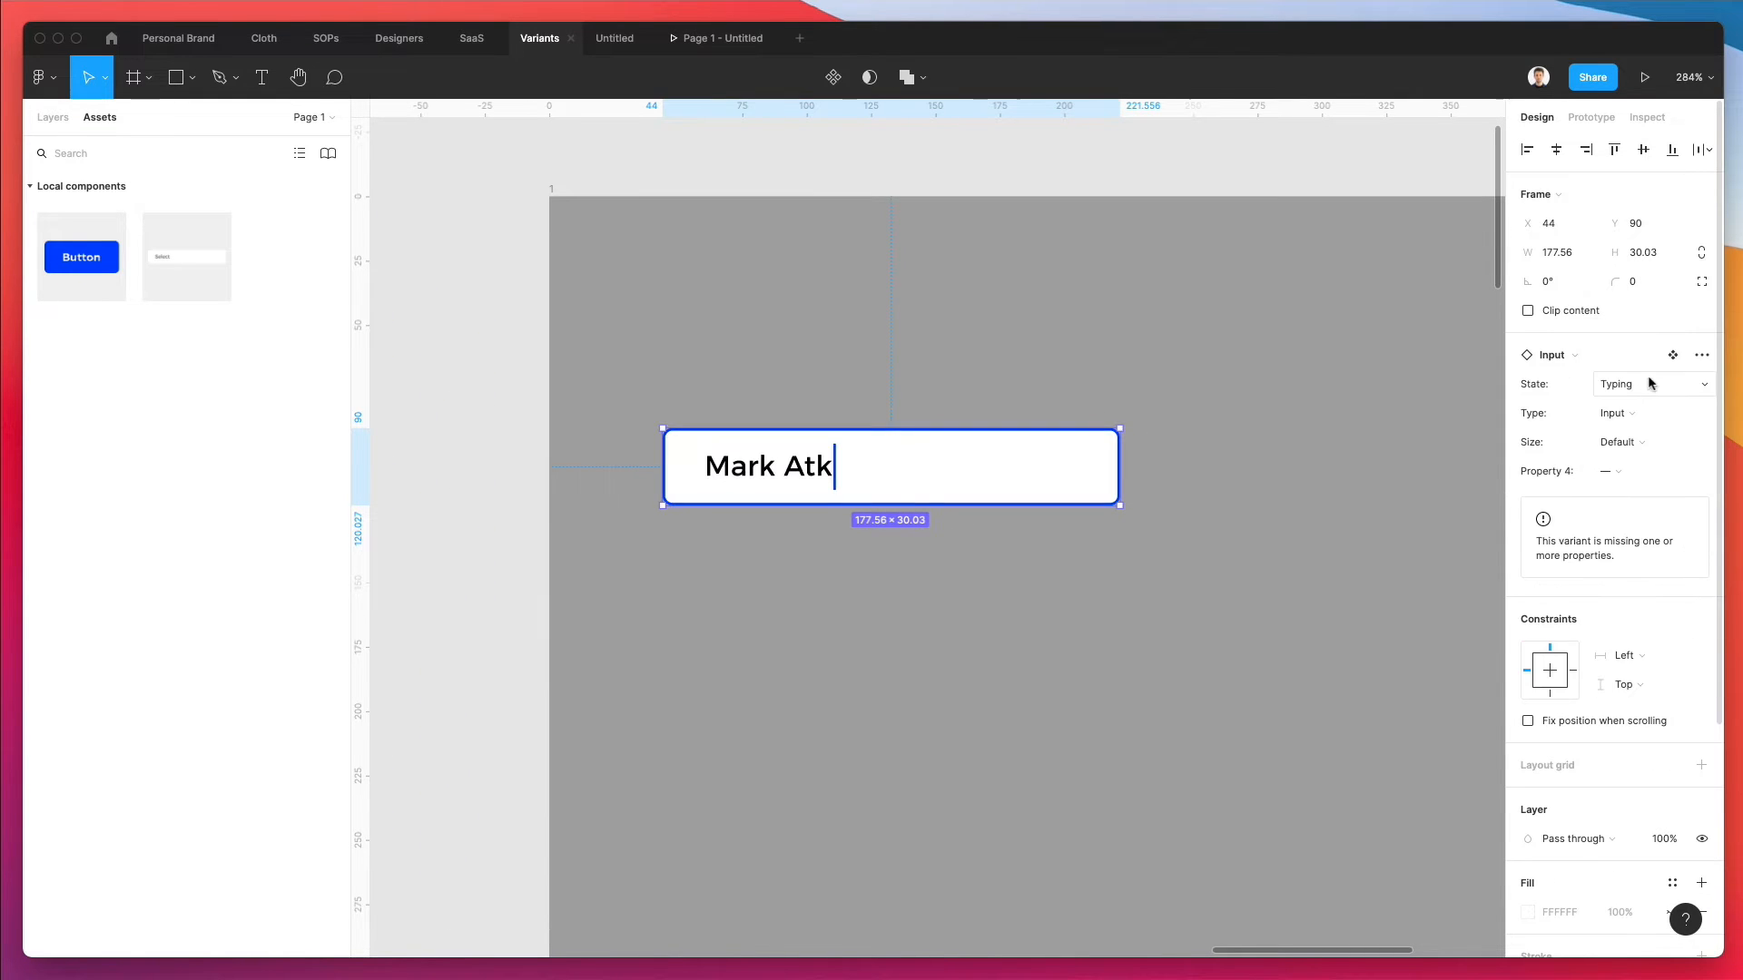
left_click(1650, 382)
left_click(1654, 405)
left_click(1650, 384)
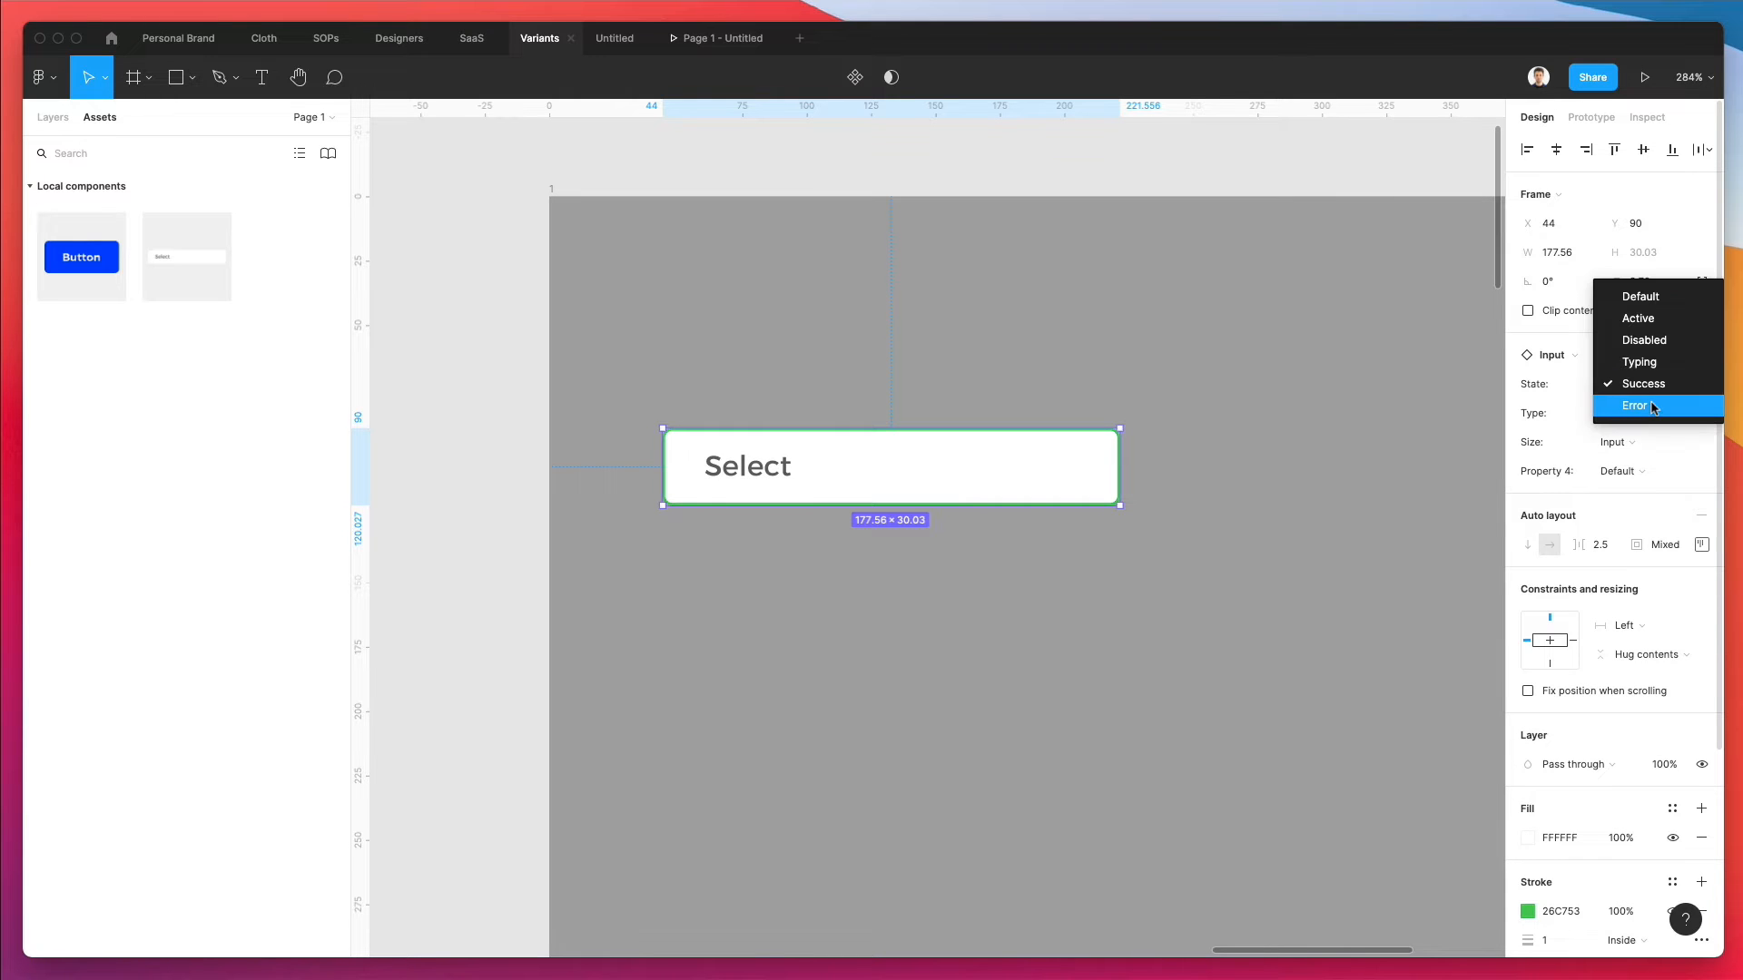
left_click(1645, 405)
left_click(1063, 285)
- Duplicate the six Input variants as a second column about 253 px to the right, inside the component set
scroll(1063, 286, "down", 5)
scroll(1063, 286, "left", 12)
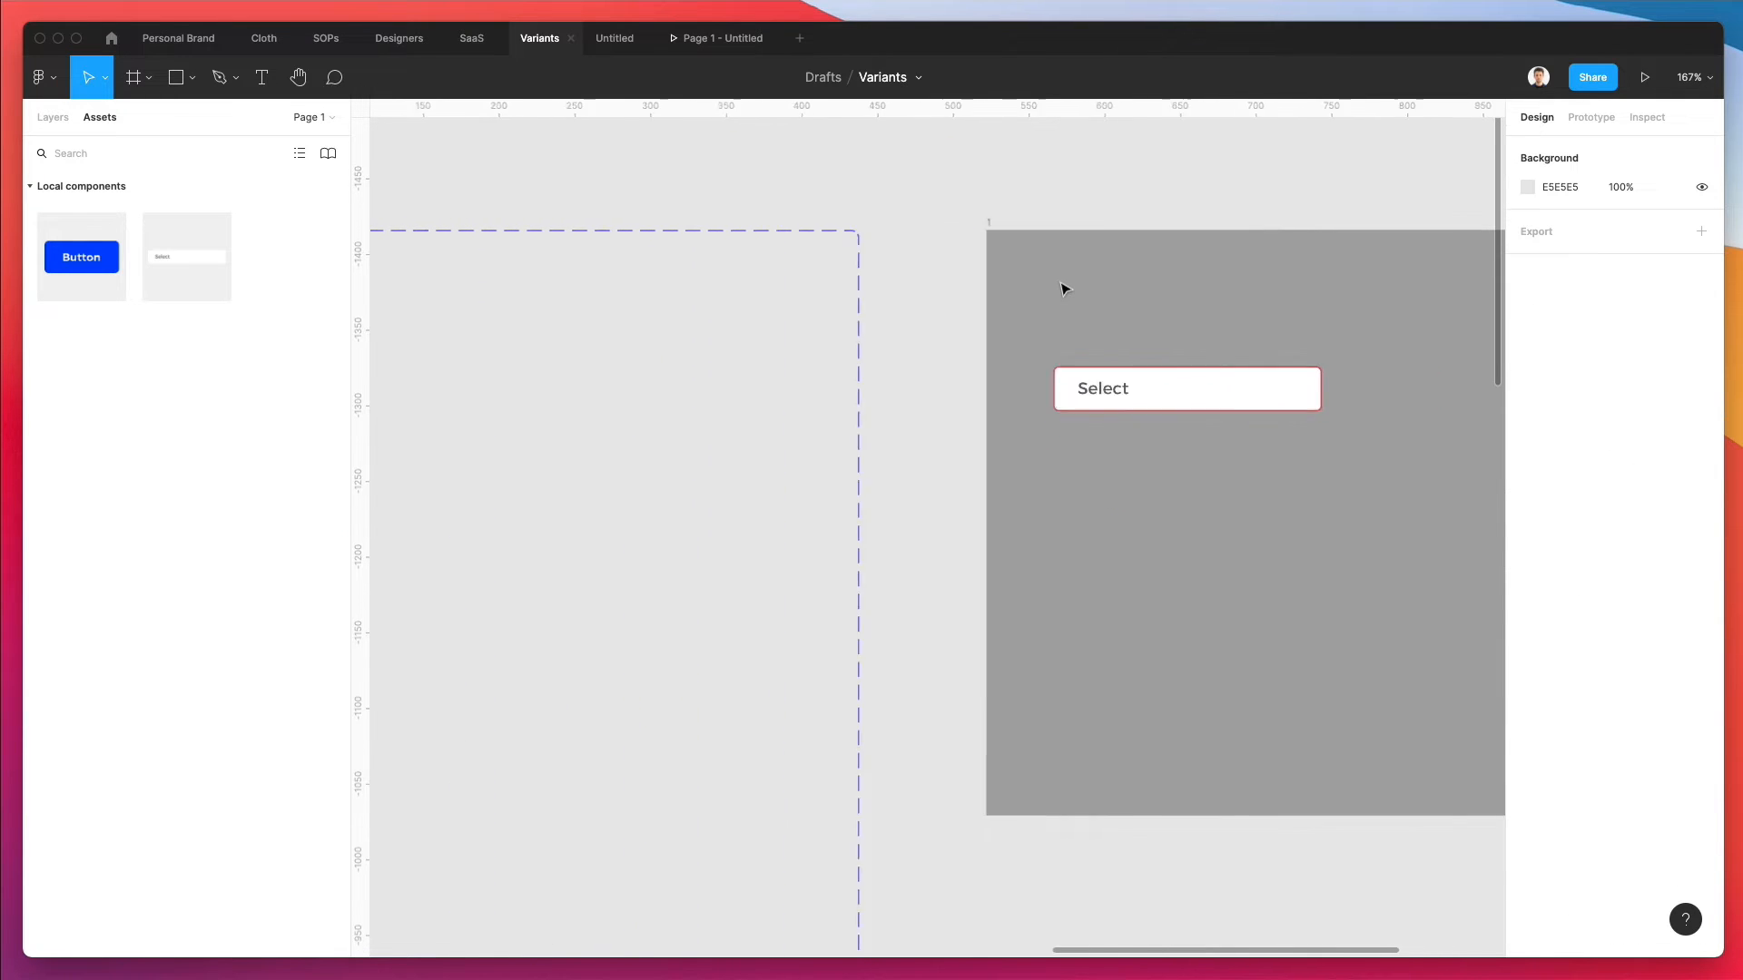
scroll(1064, 289, "left", 2)
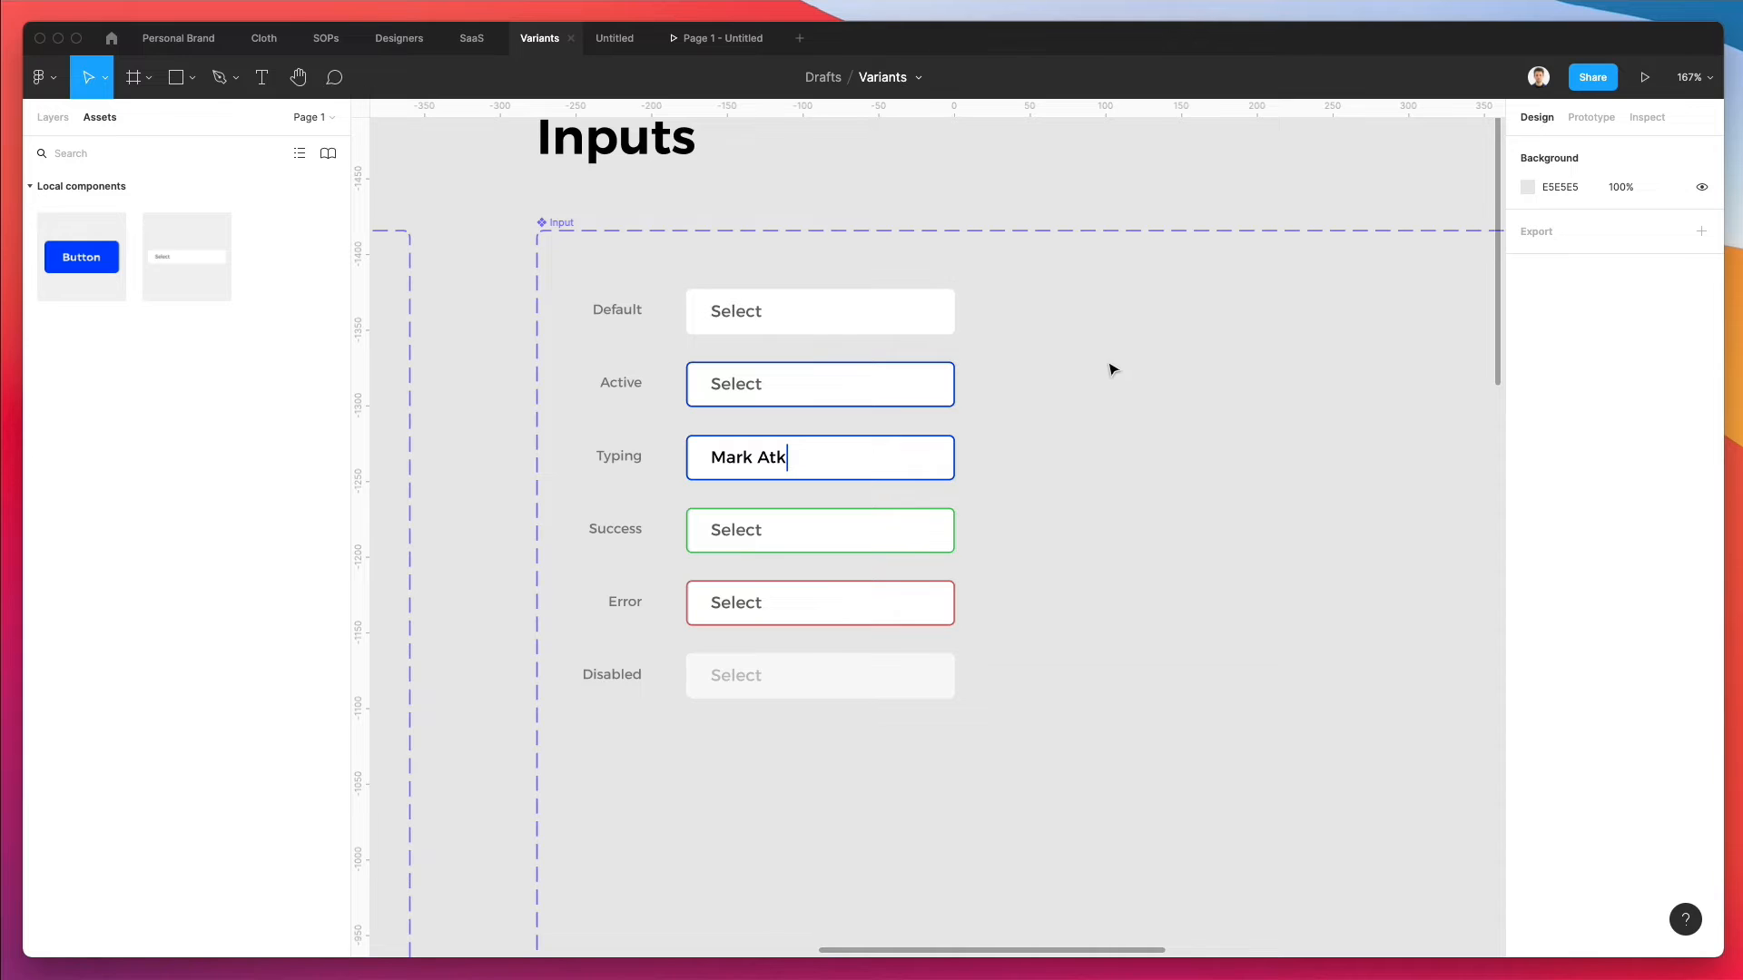
scroll(1118, 367, "down", 3)
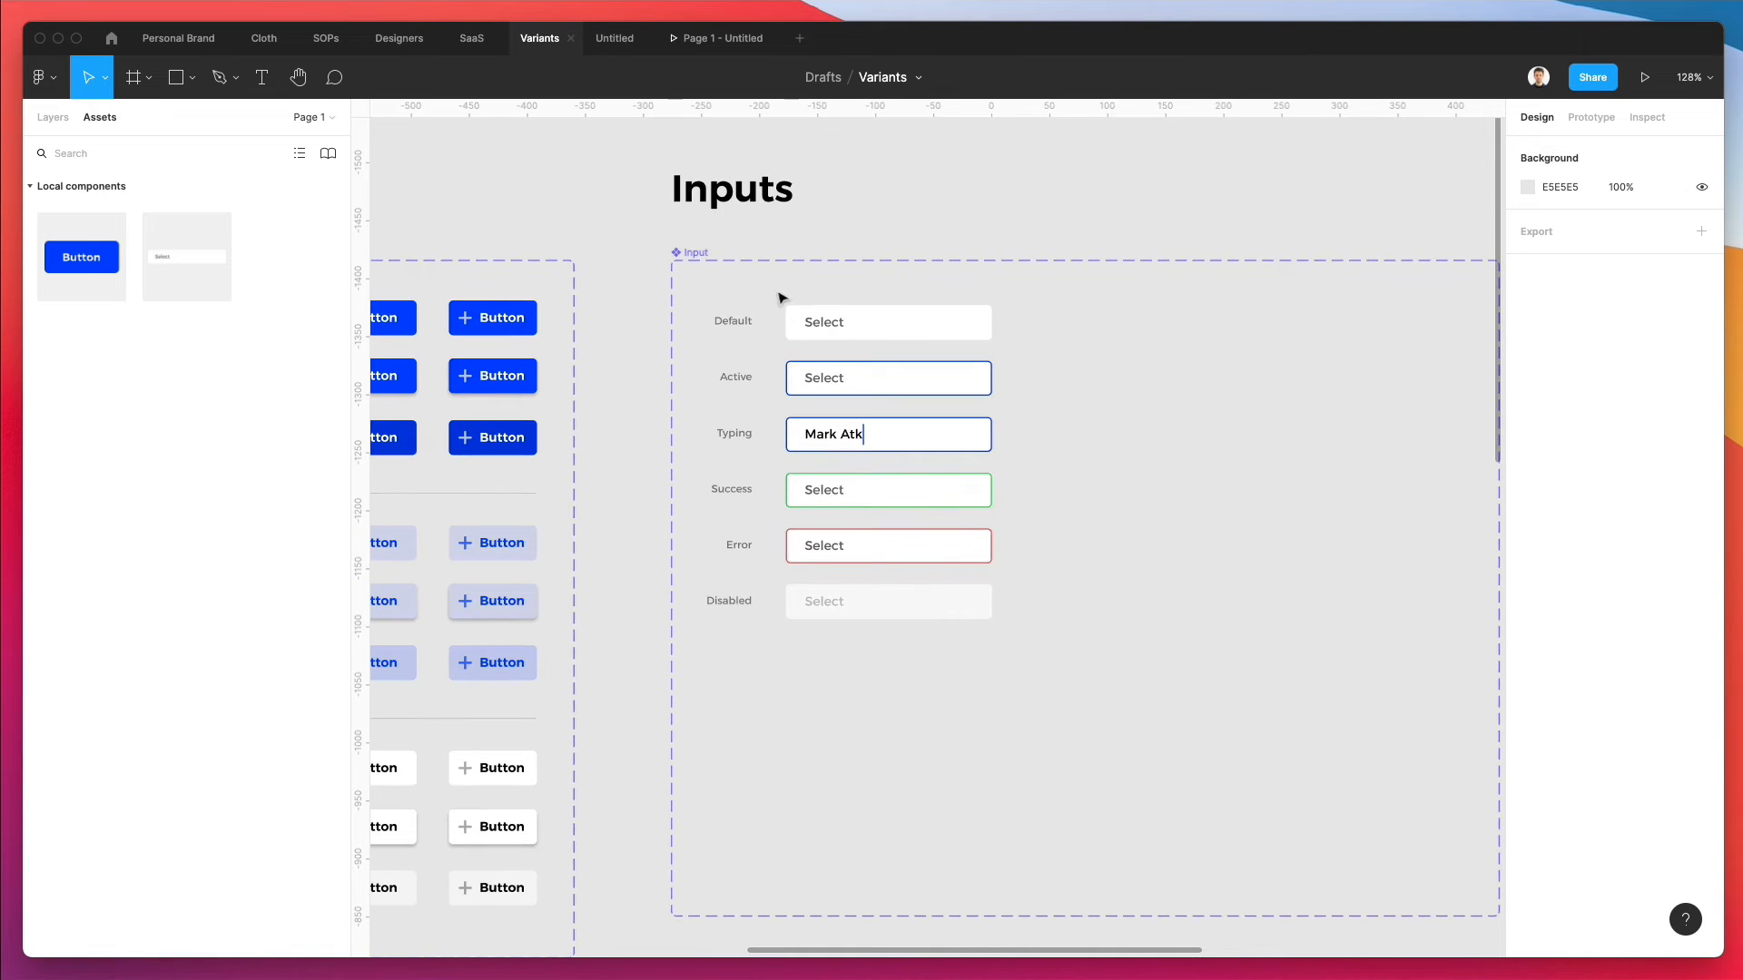
left_click_drag(781, 298, 1035, 704)
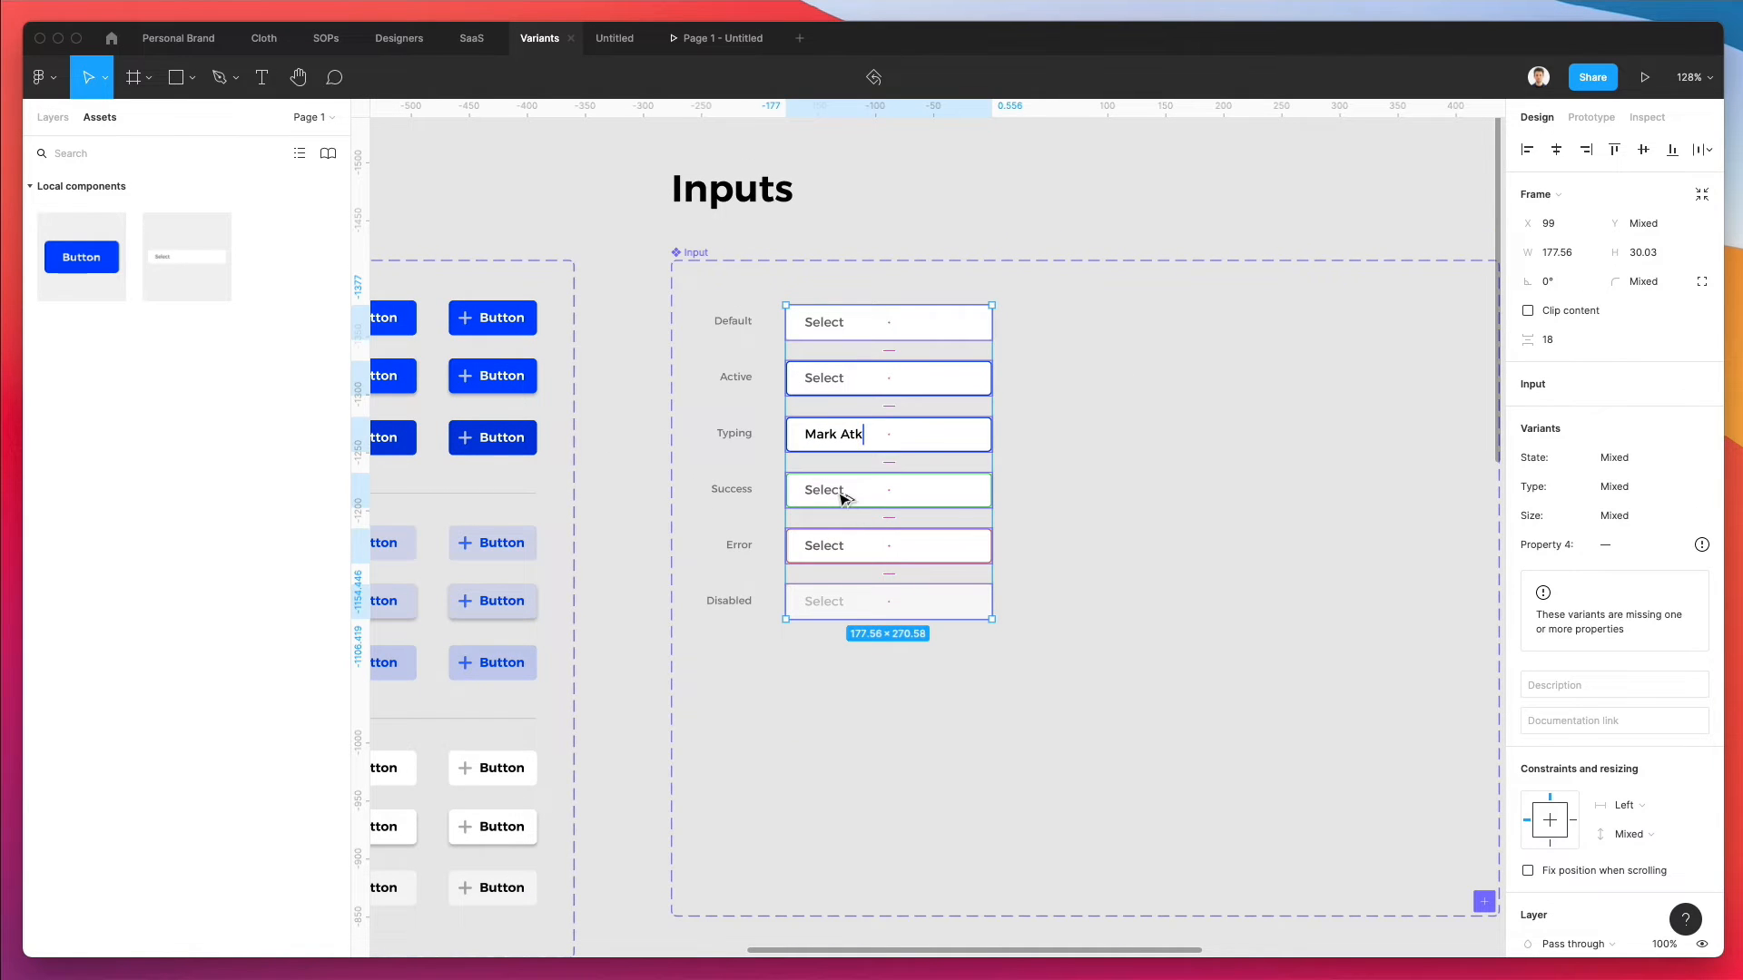
left_click_drag(844, 499, 1136, 508)
- Move both columns of Input variants and the state labels down by 30 px within the component set
left_click_drag(1345, 692, 666, 282)
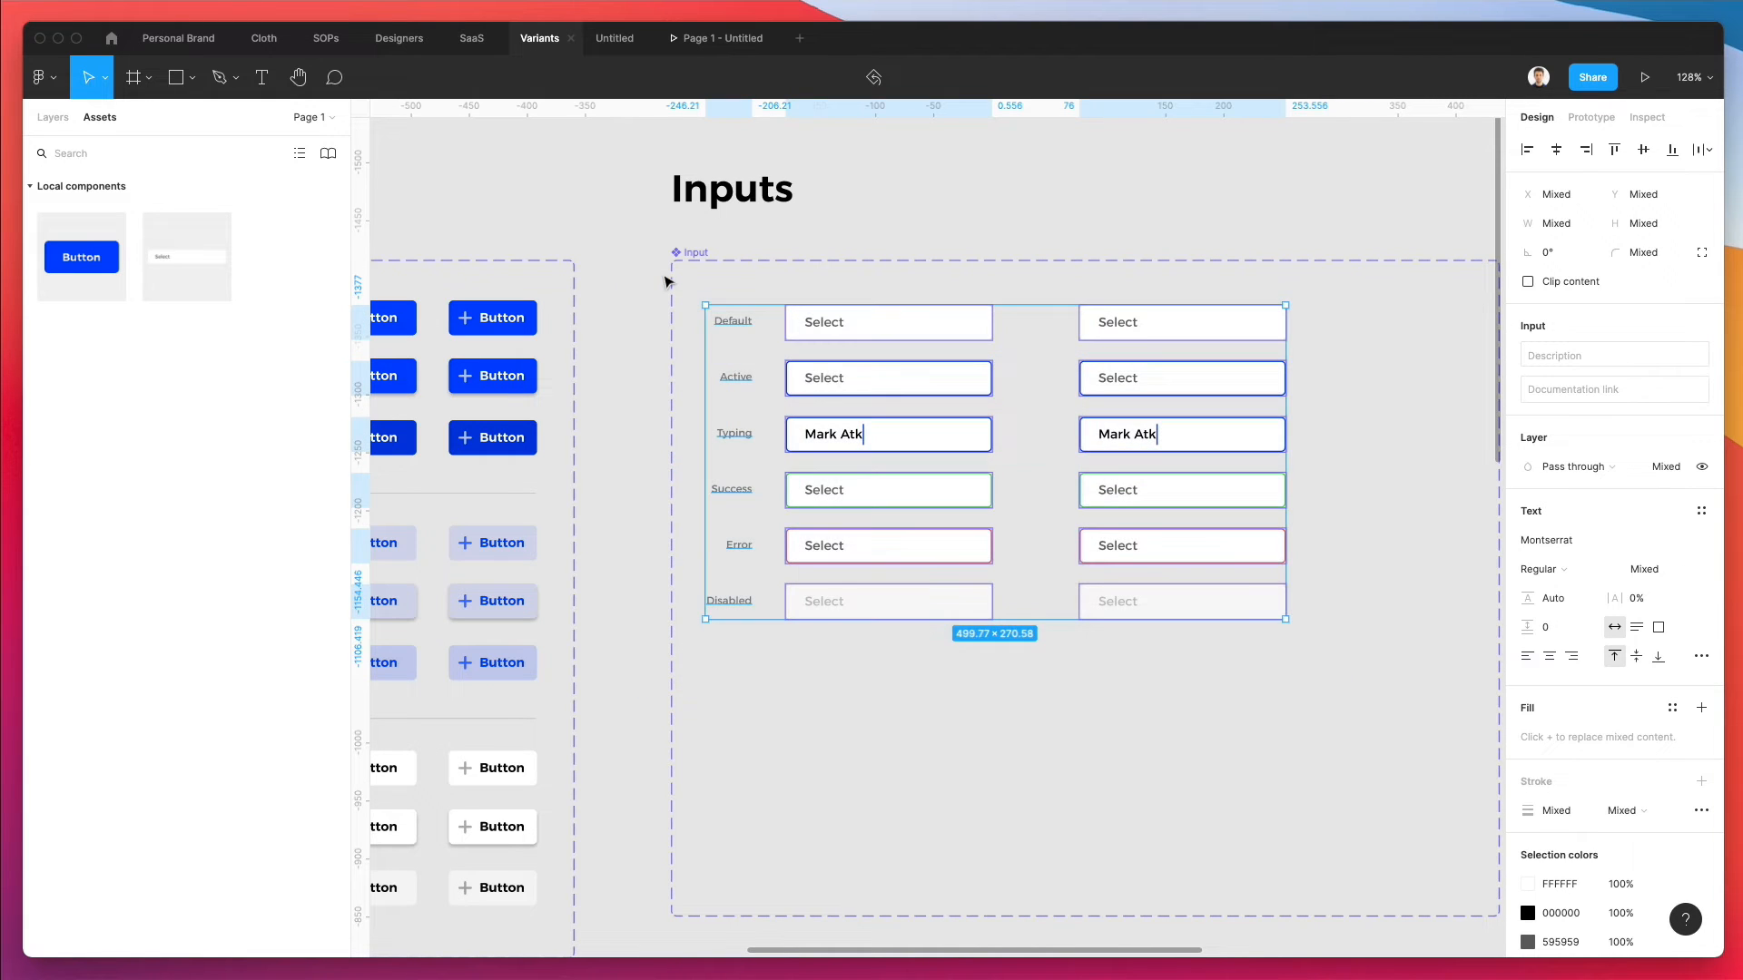
key("shift+Down")
key("shift+Down")
key("shift+Down")
left_click(884, 182)
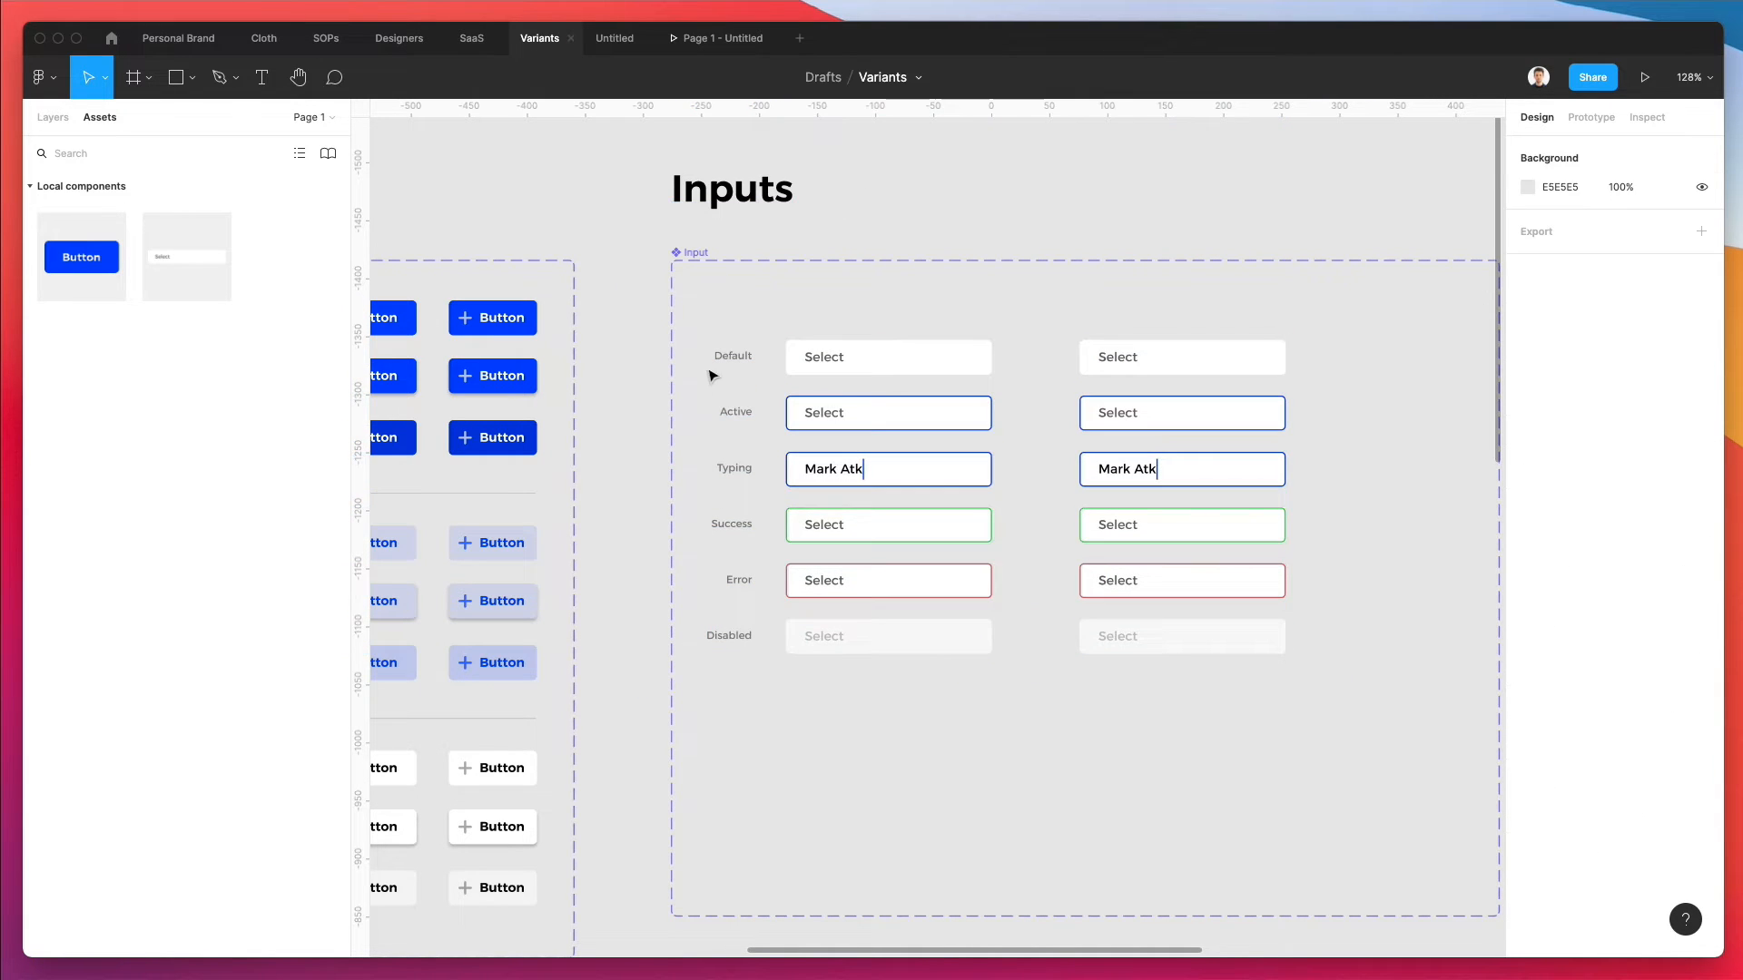
- Copy the Default label above the first variant column, change its text to INPUT, and make it left-aligned at font size 13
left_click_drag(719, 357, 791, 305)
double_click(787, 300)
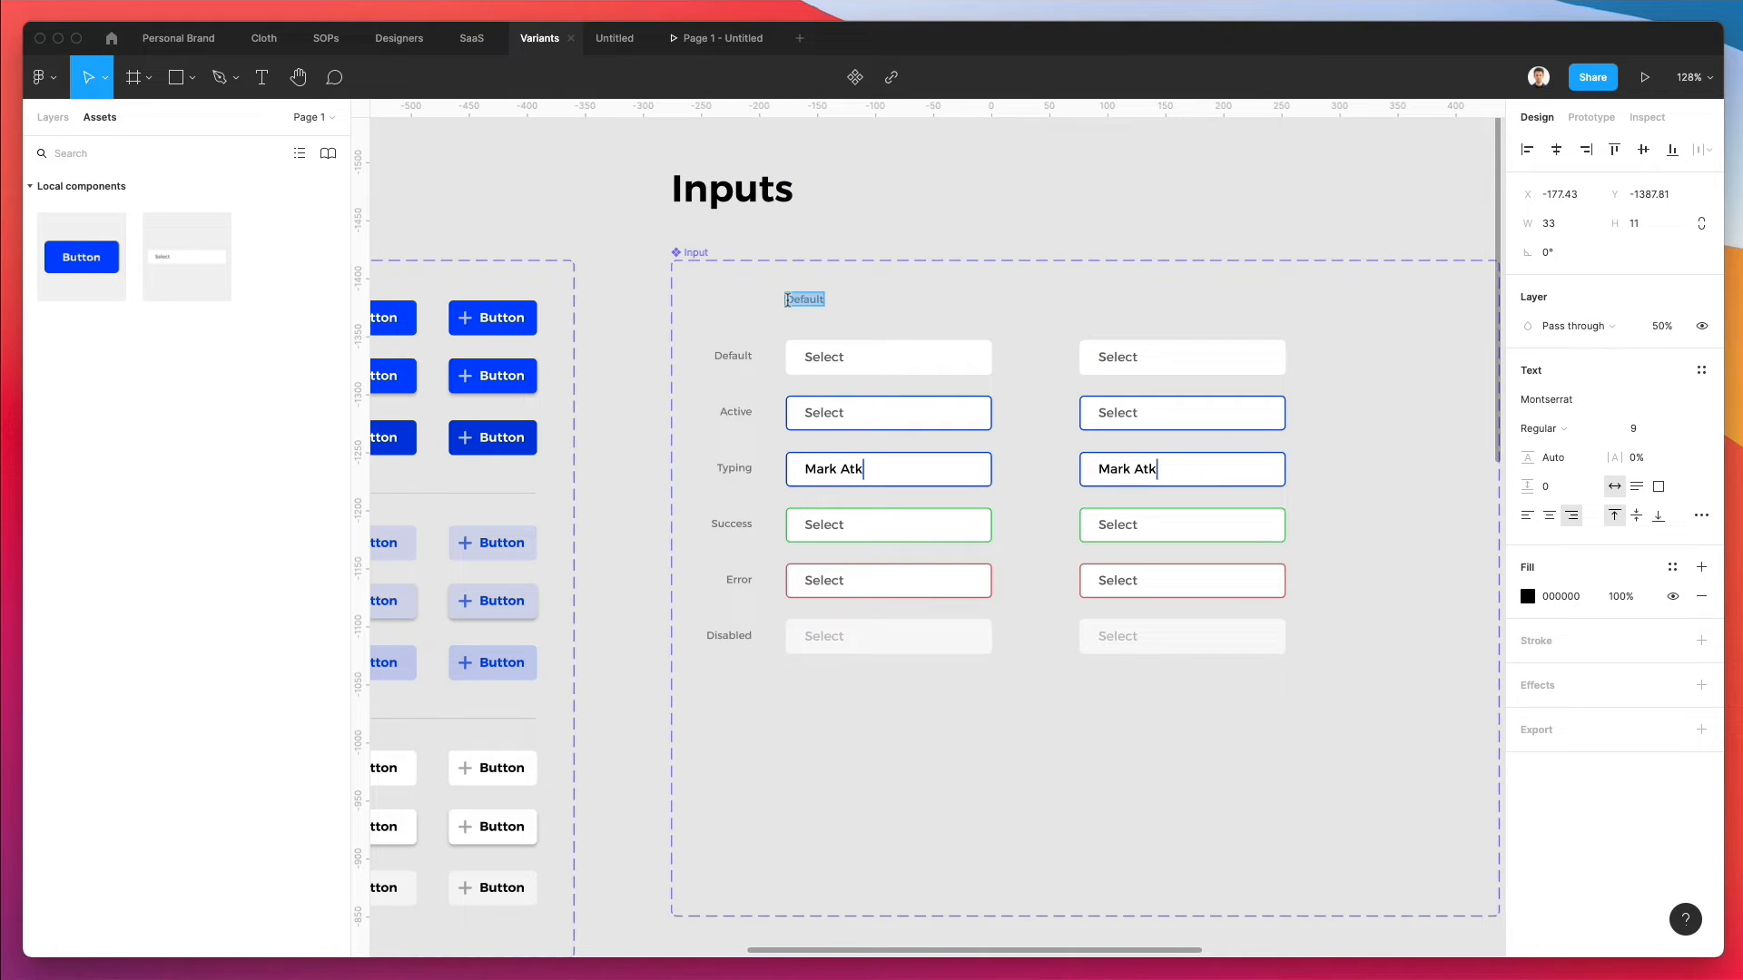
type("INPUT")
left_click(1645, 432)
type("13")
key("Return")
key("Escape")
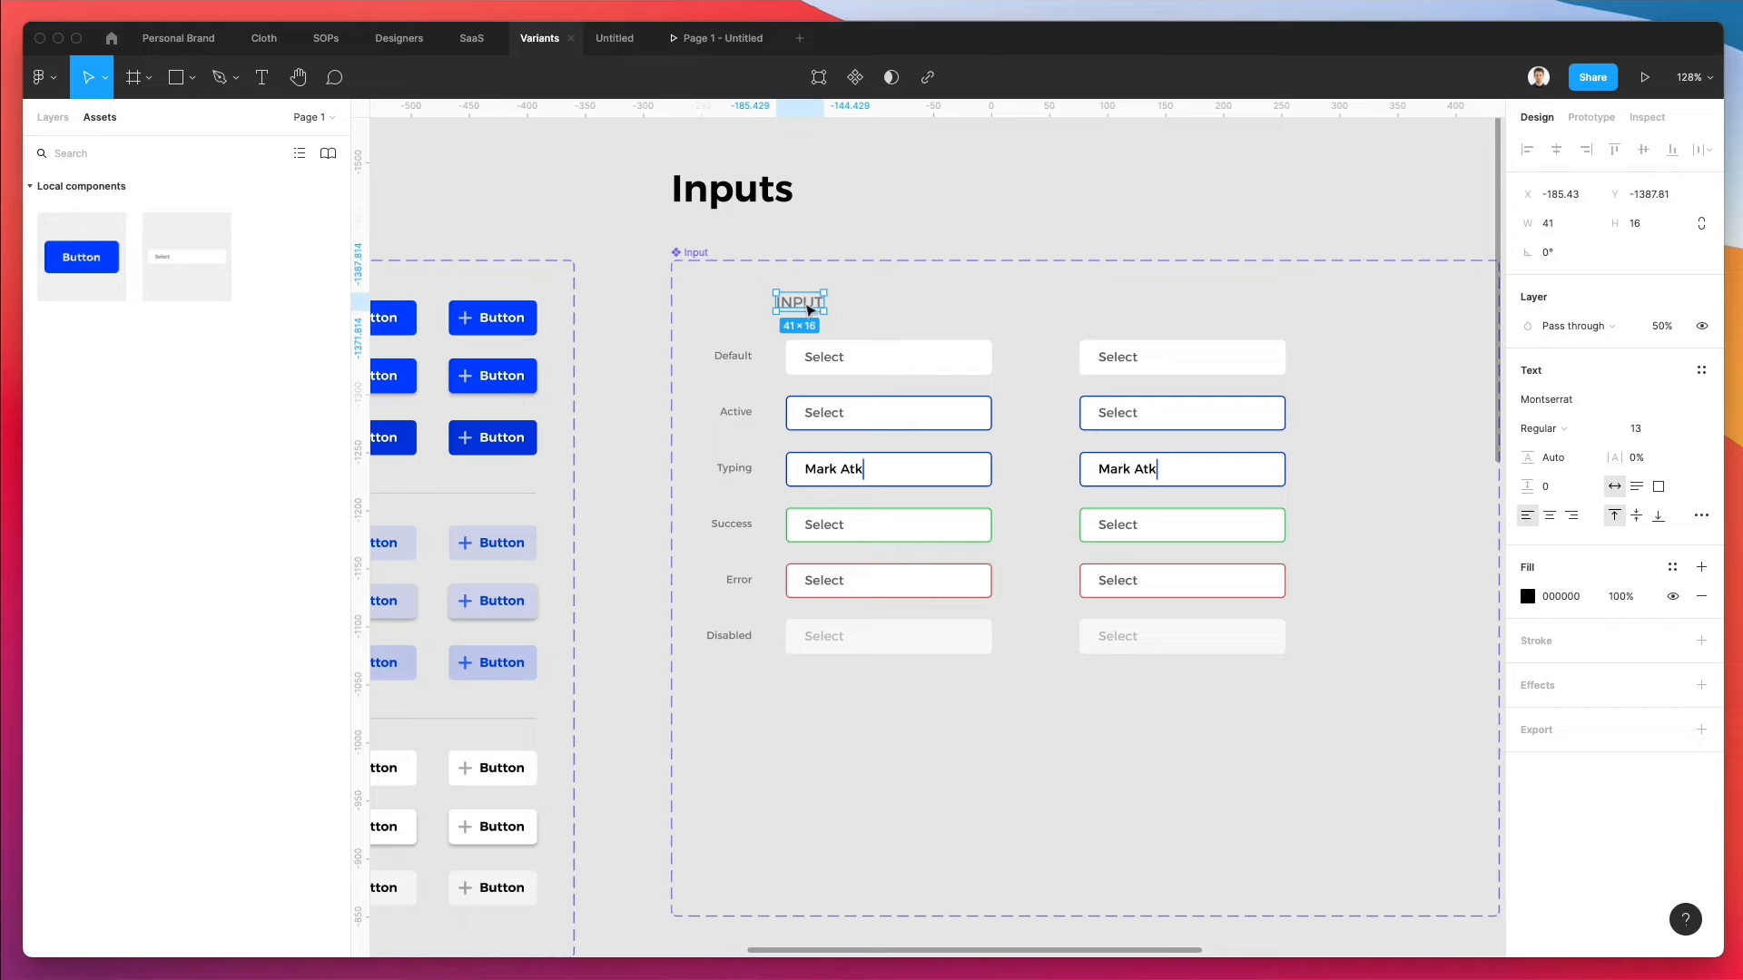
- Align the INPUT heading with the left edge of the first variant column and set its opacity to 100%
left_click_drag(805, 310, 814, 313)
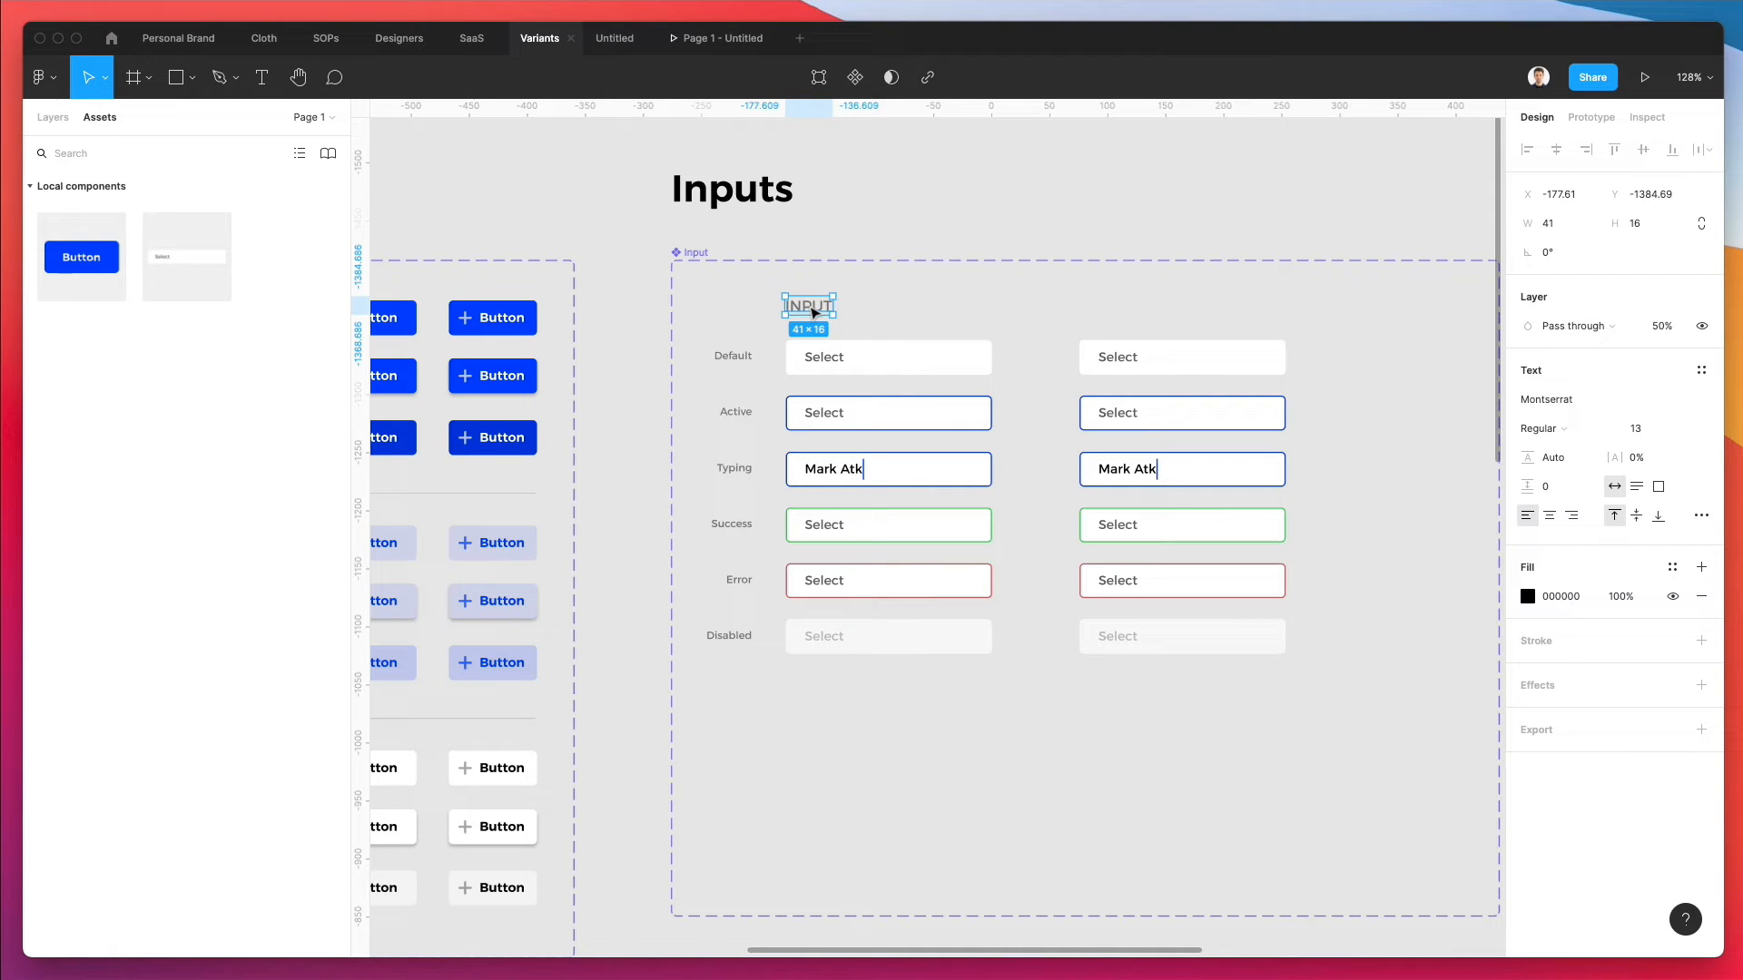
key("0")
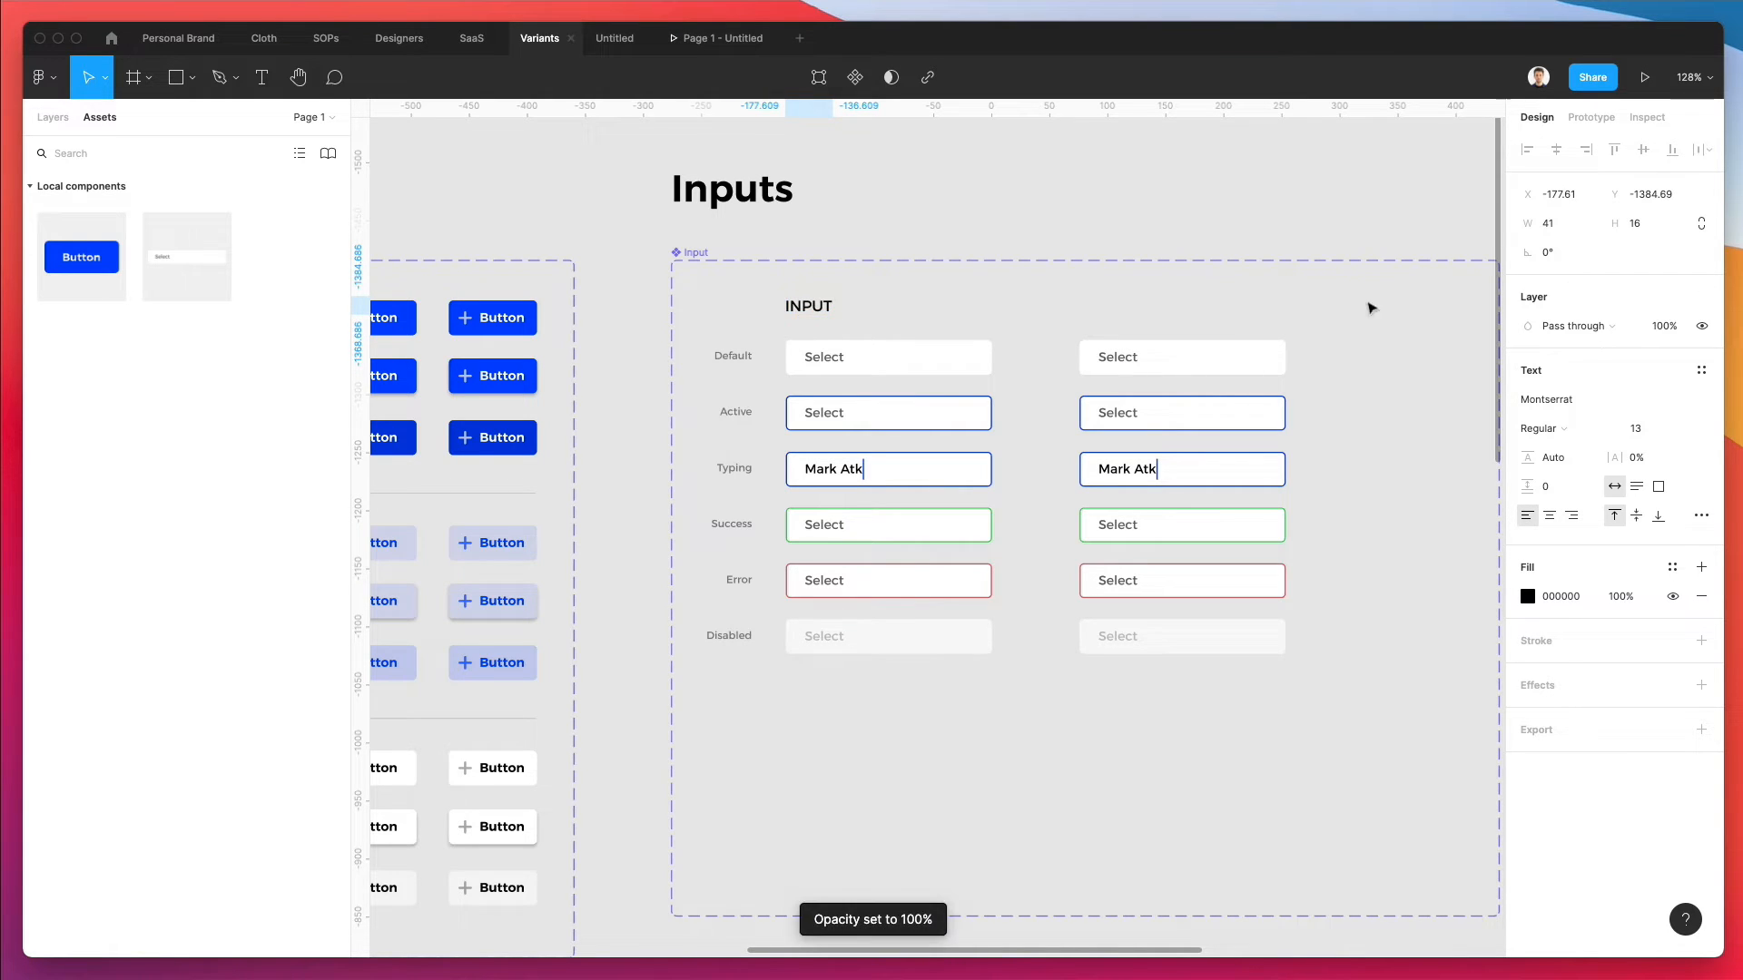
key("Escape")
- Duplicate the INPUT heading above the second variant column, change the copy's text to Dropdown and make it bold
left_click_drag(823, 318, 1113, 321)
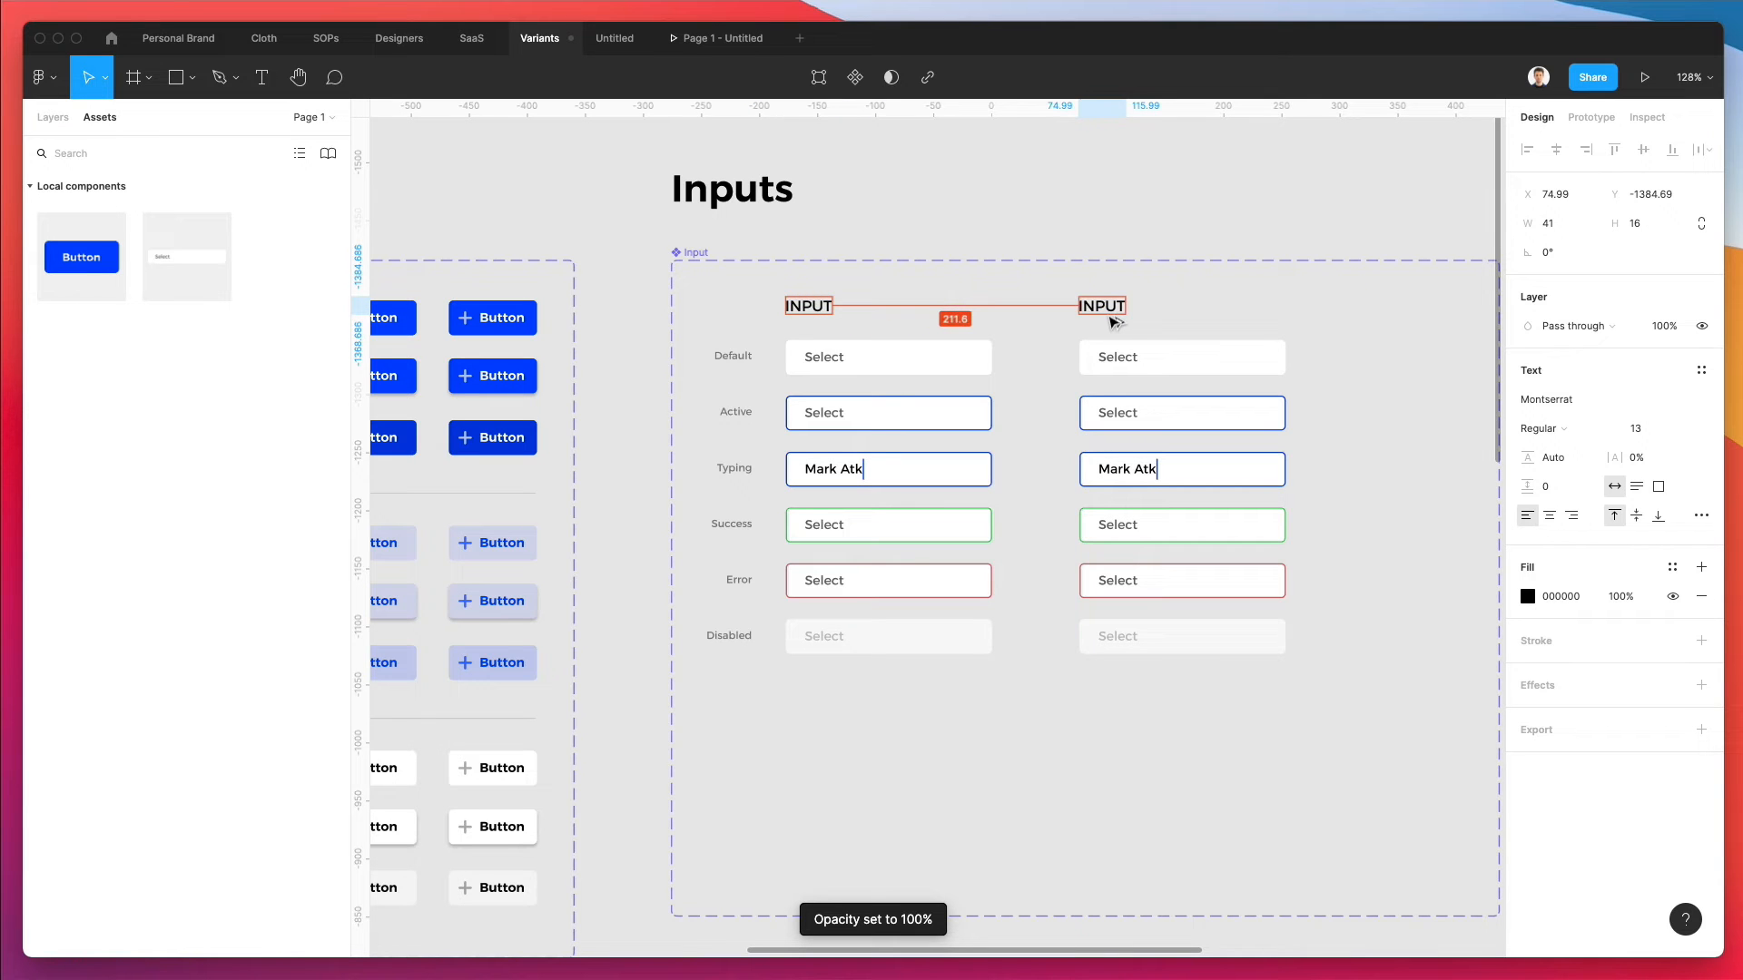
key("Return")
type("D")
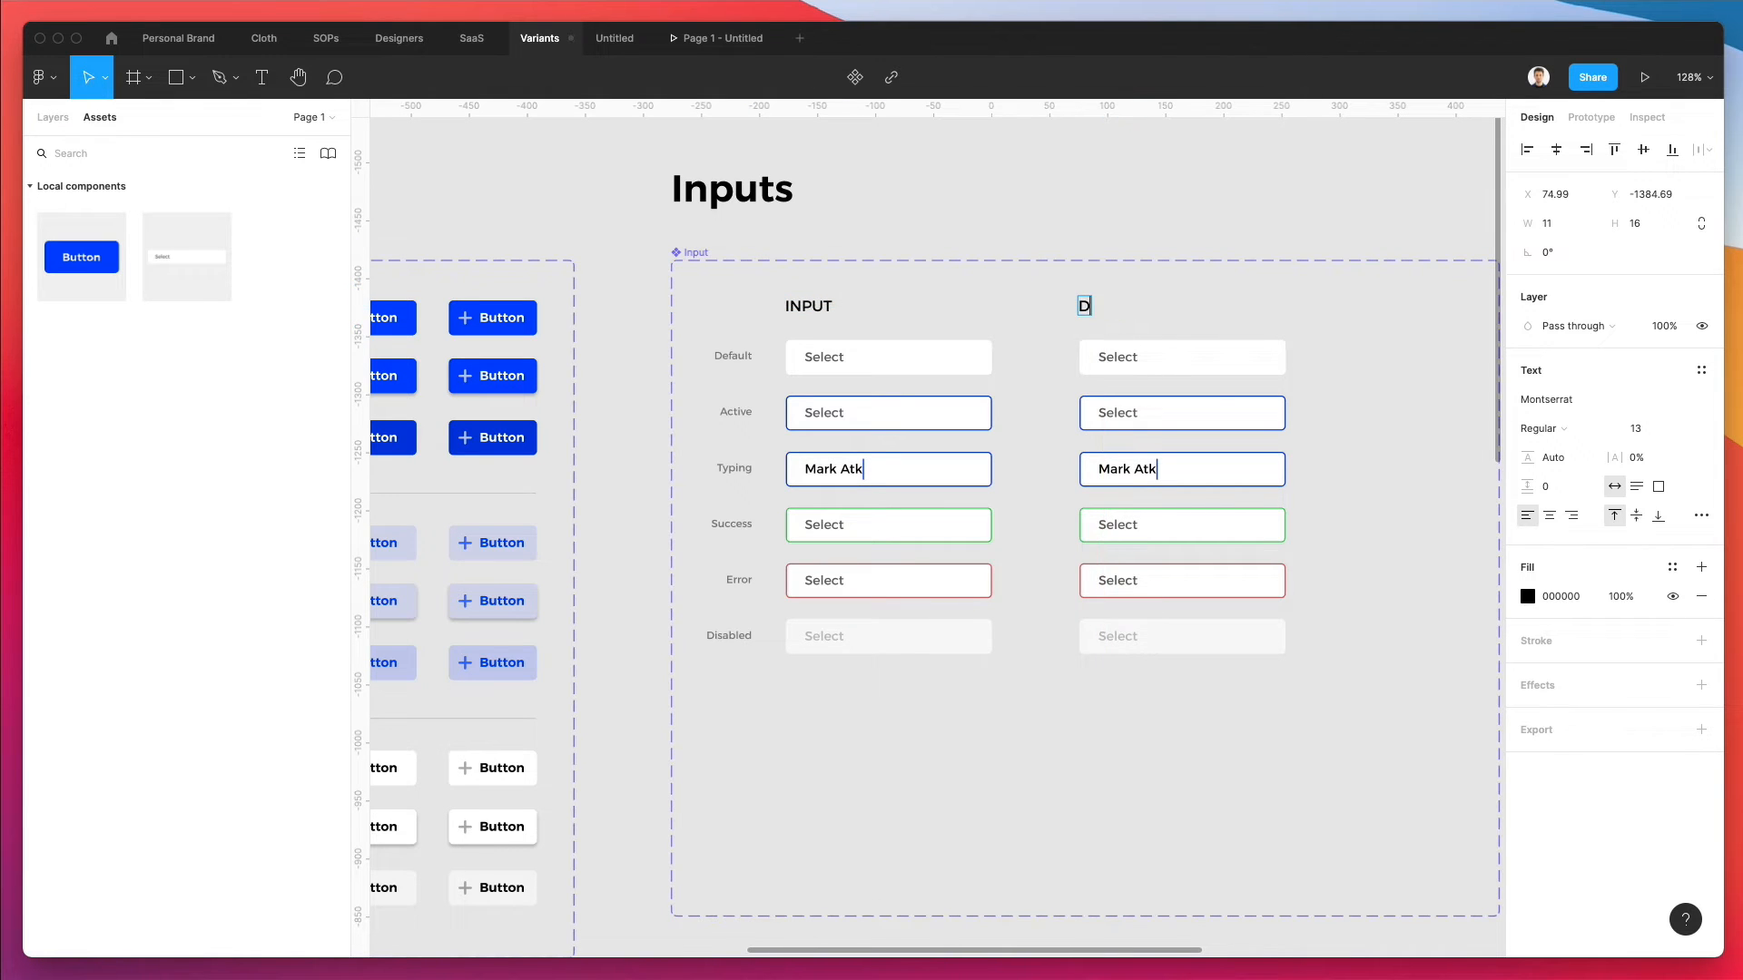
type("ropdown")
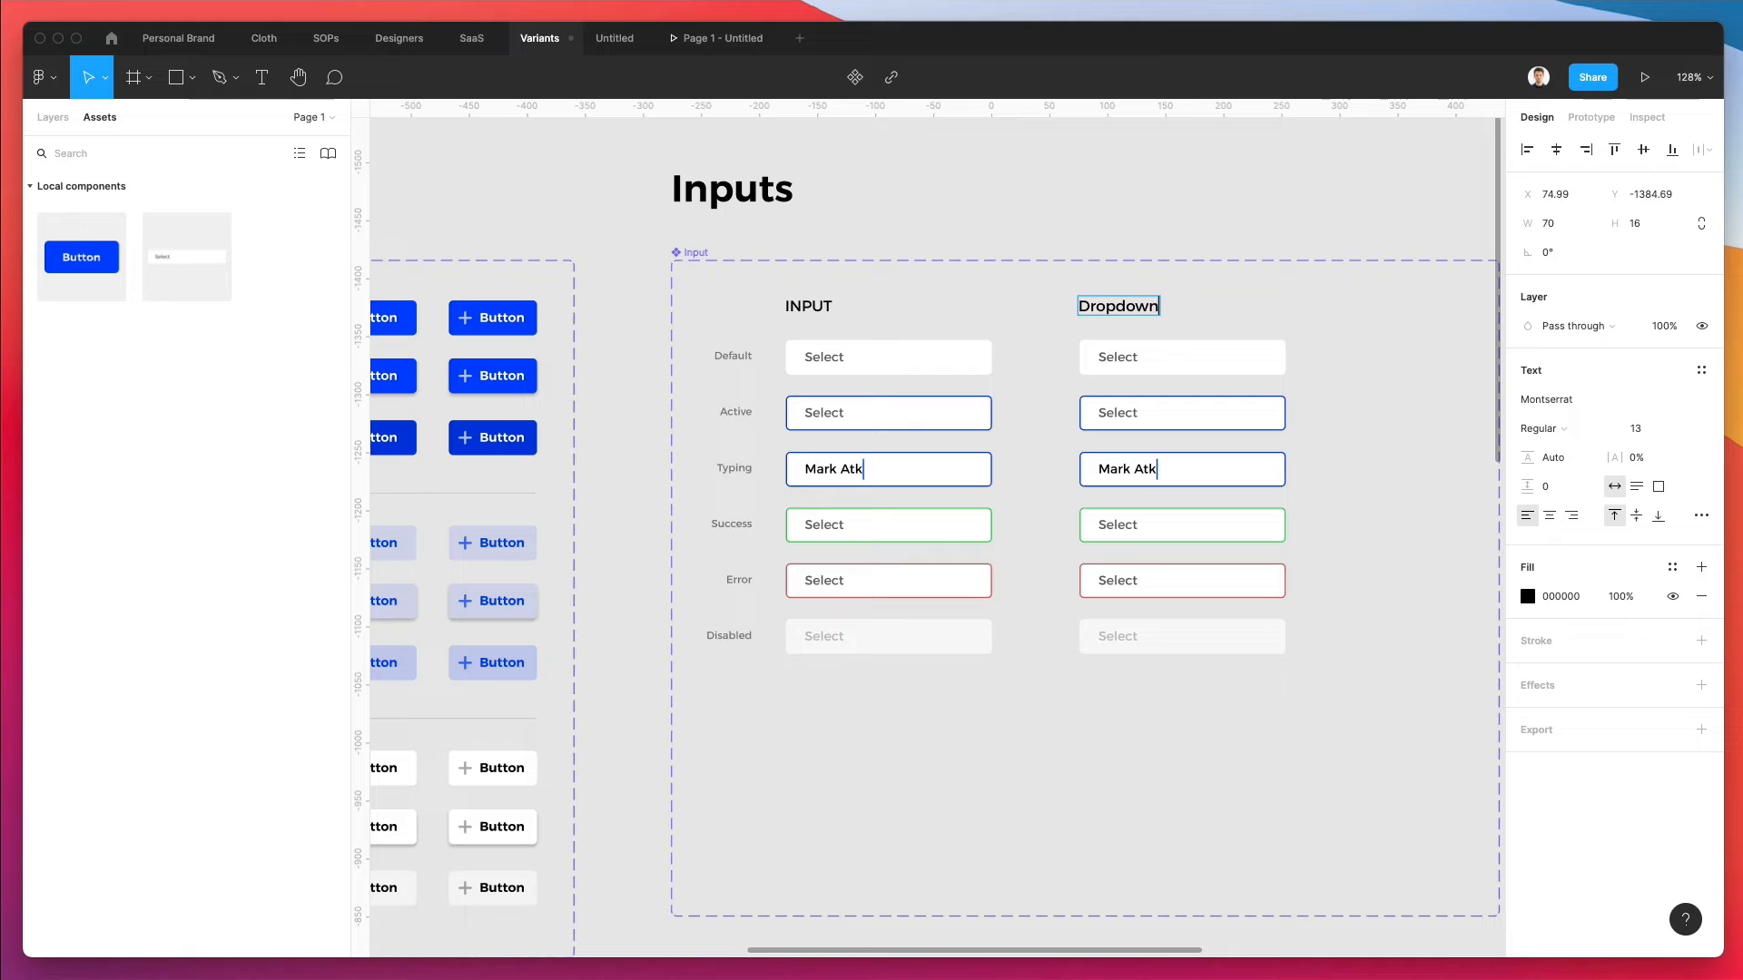
key("super+a")
key("super+b")
key("Escape")
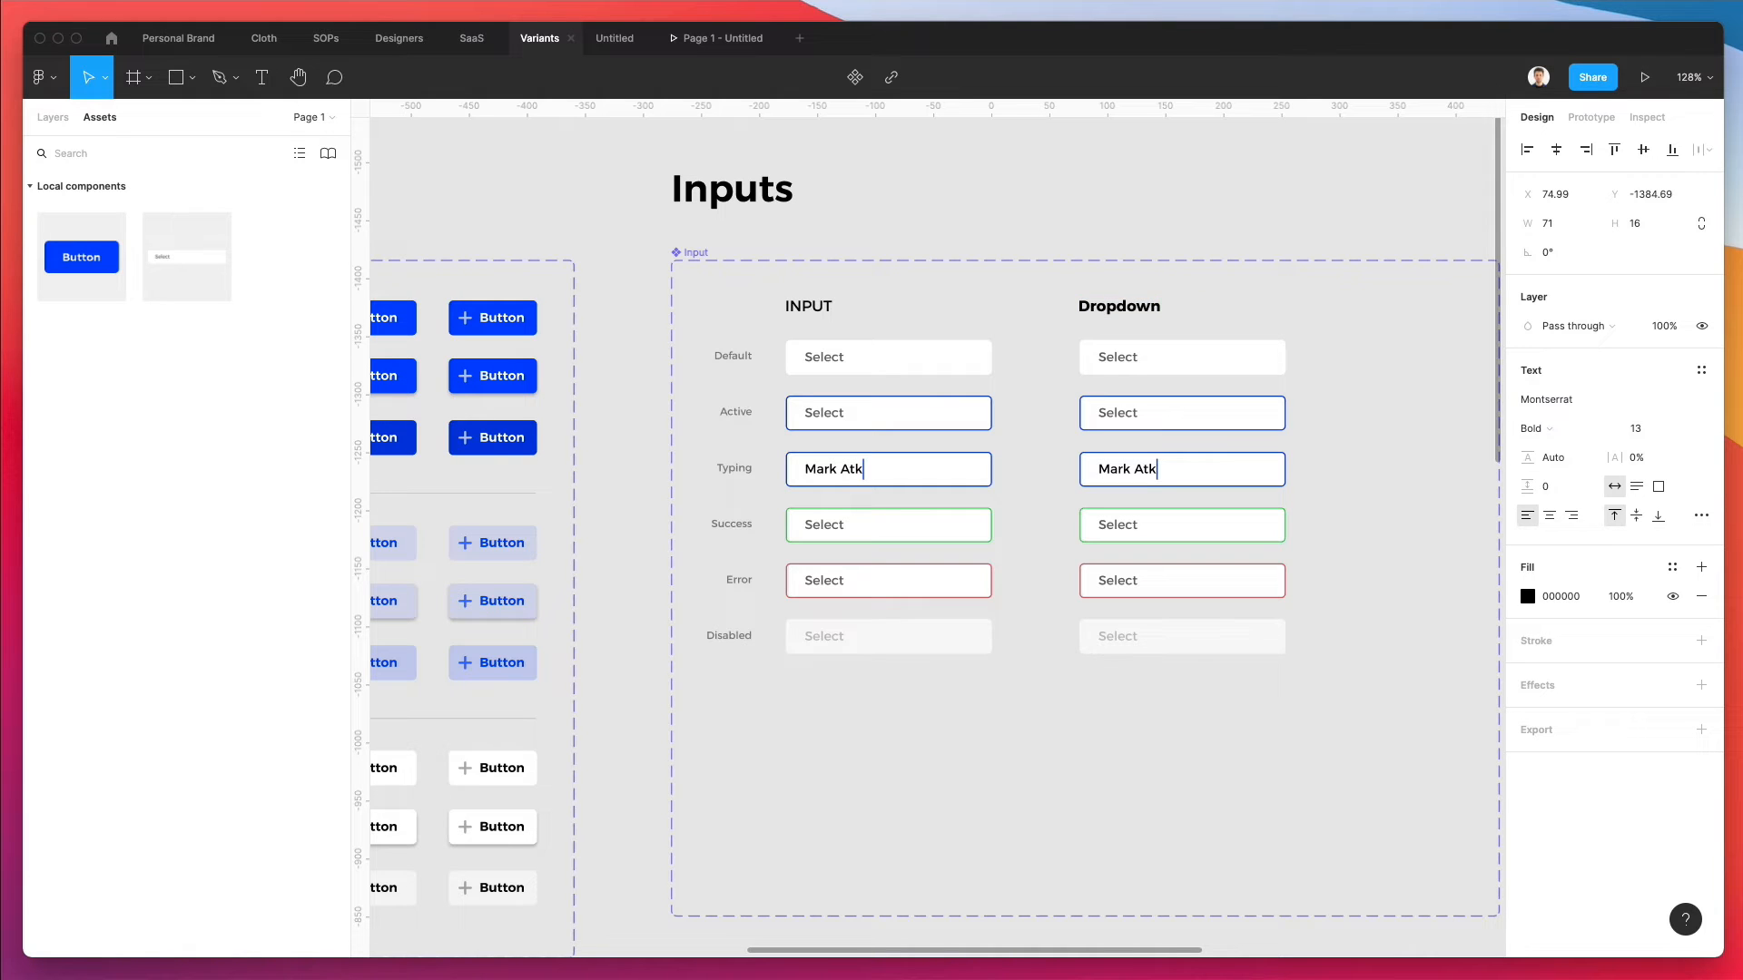
- Make the first column's INPUT heading bold and change its text to Input
left_click(1086, 299)
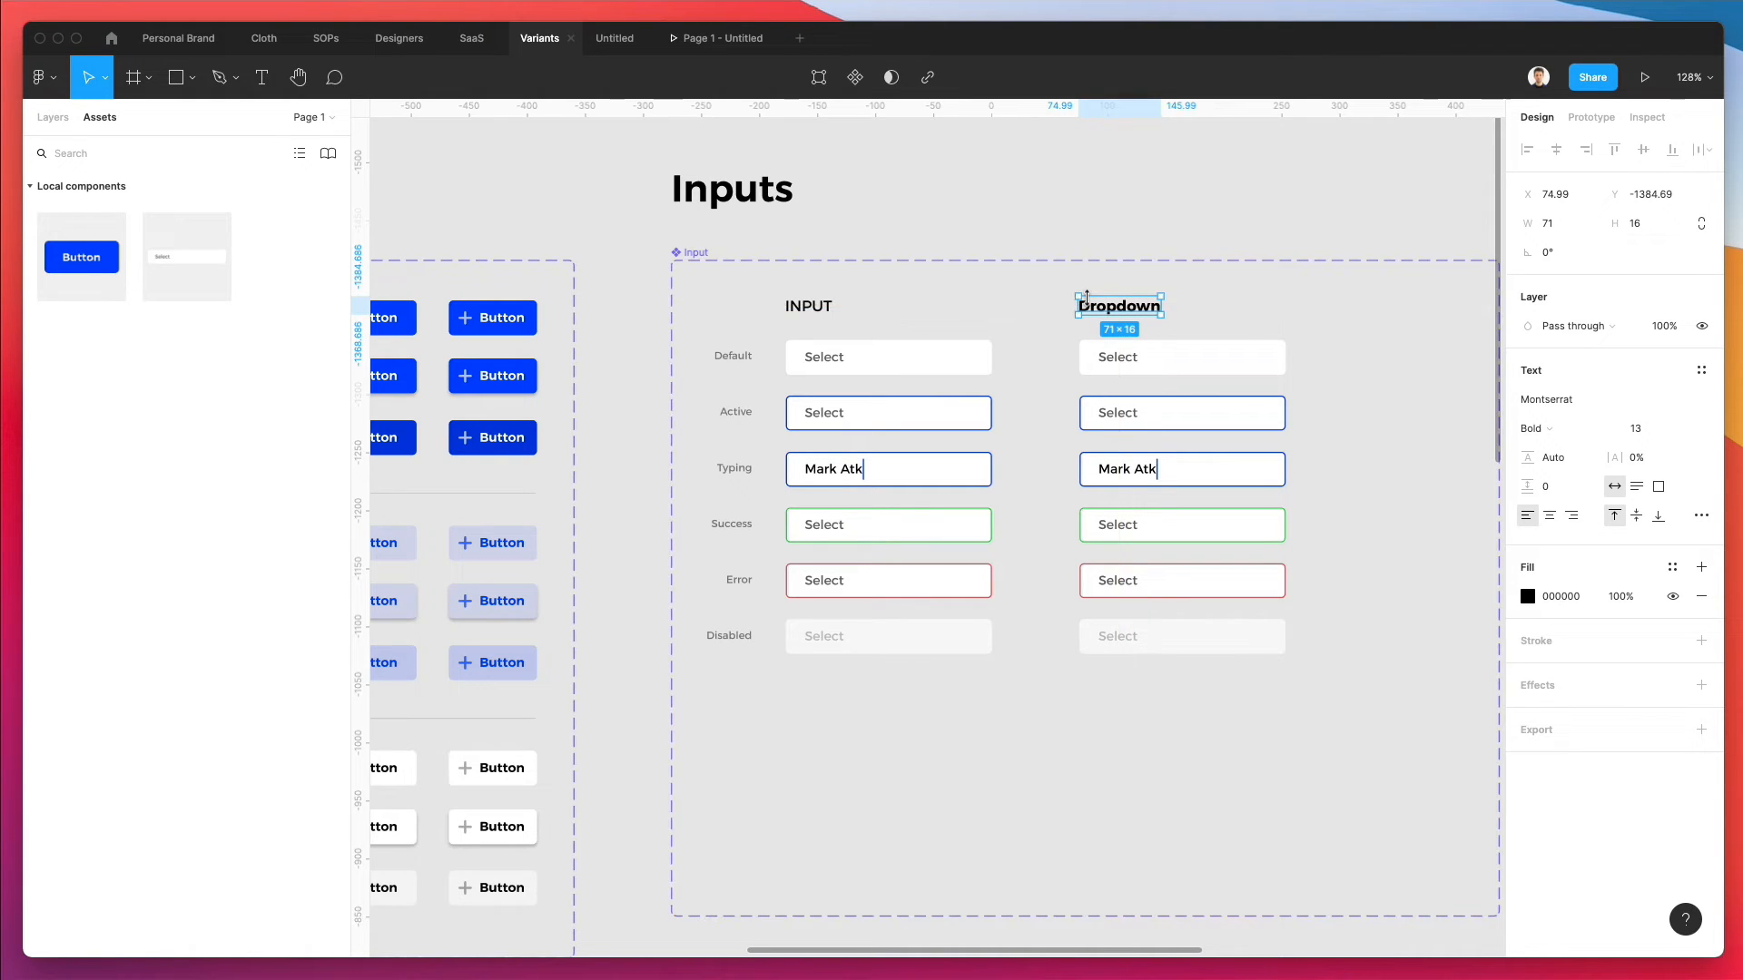
left_click(799, 312)
double_click(799, 308)
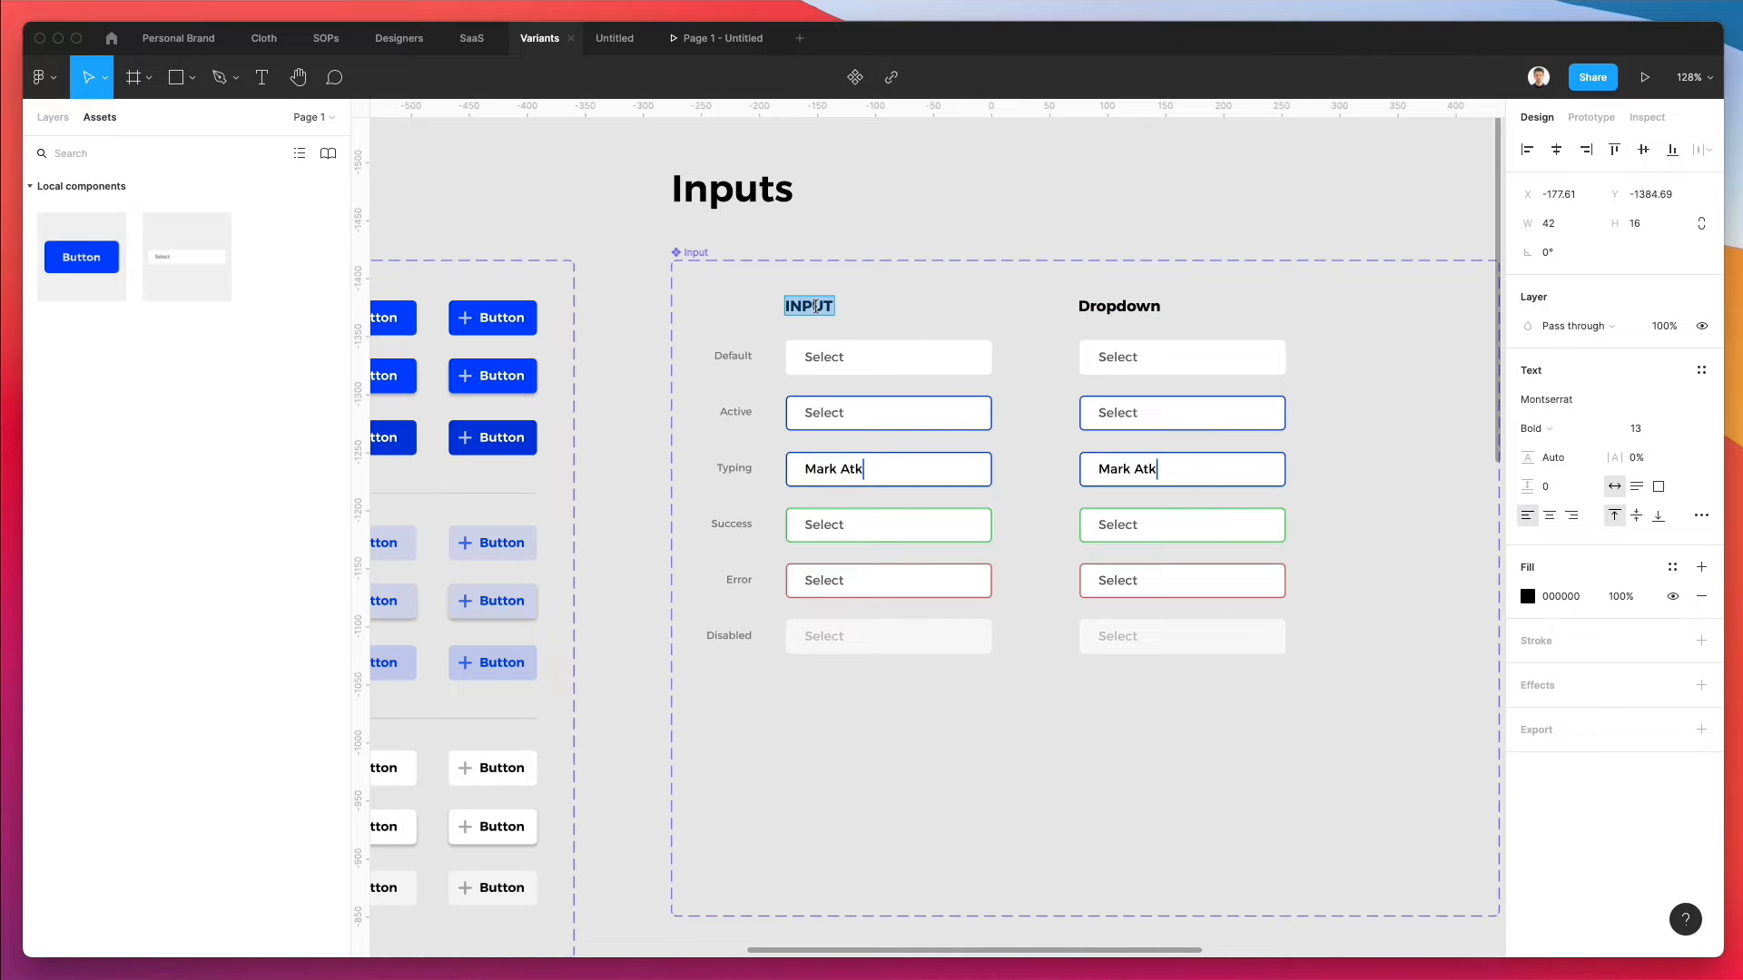
type("Input")
left_click(951, 311)
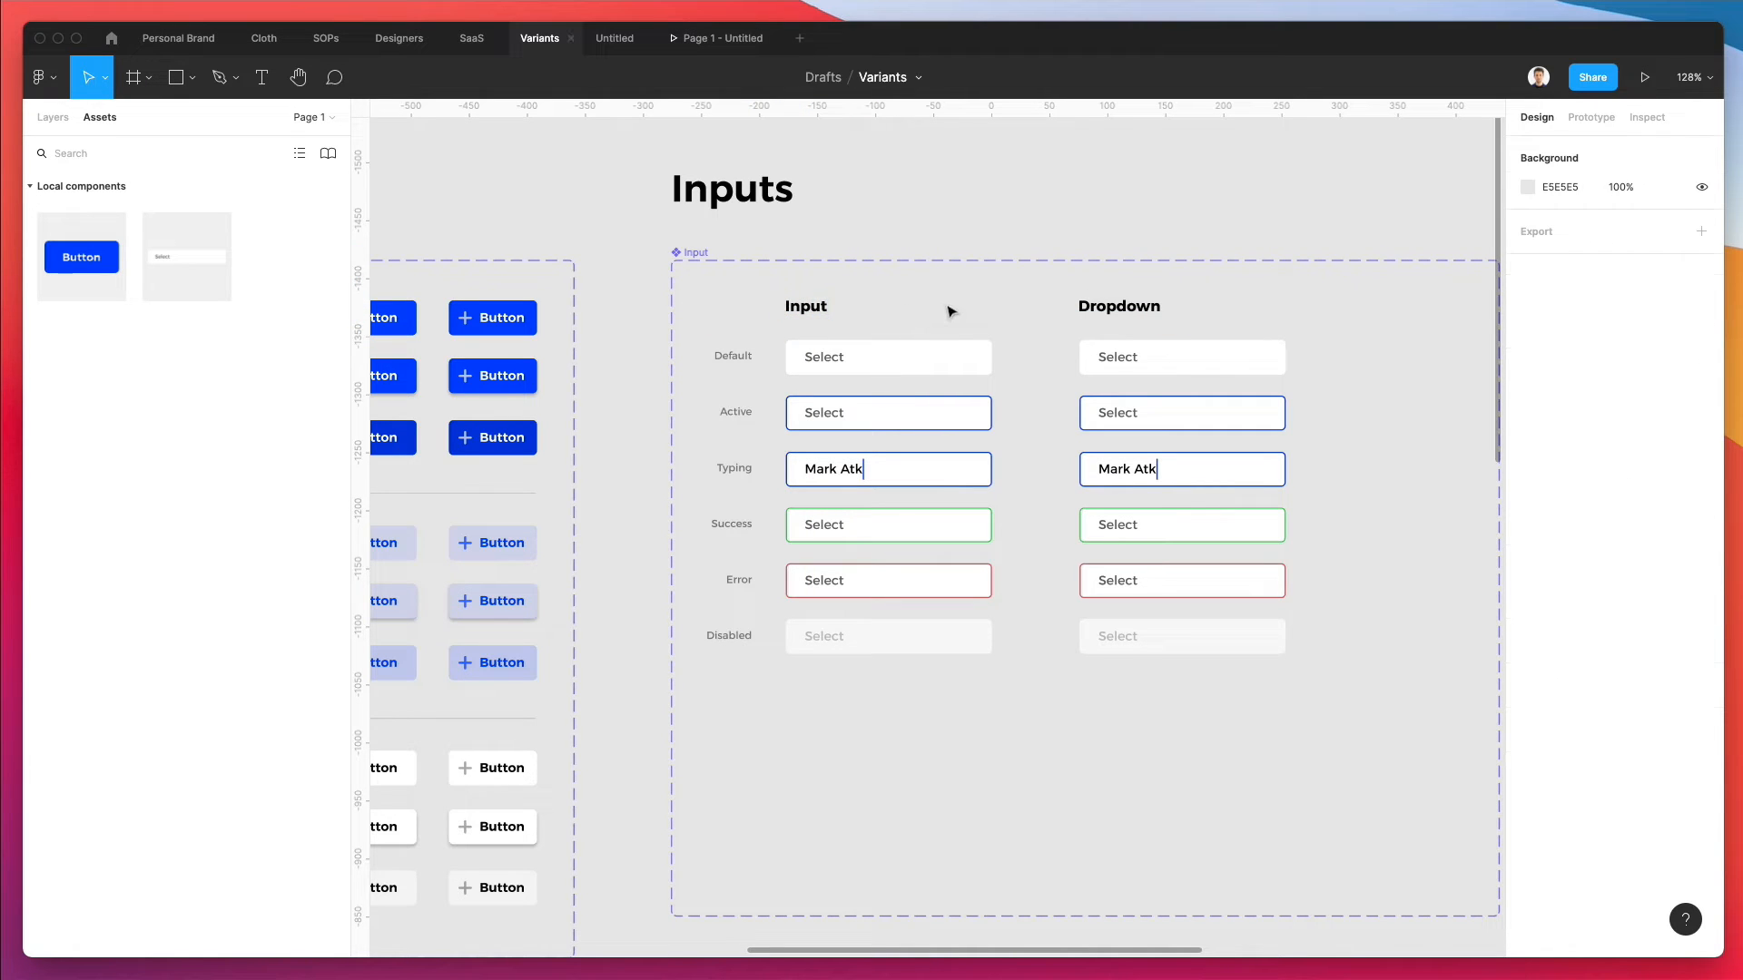
- Switch to Nucleo and bring the 12px downward chevron icon onto the Figma canvas beside the Dropdown column
scroll(984, 341, "right", 3)
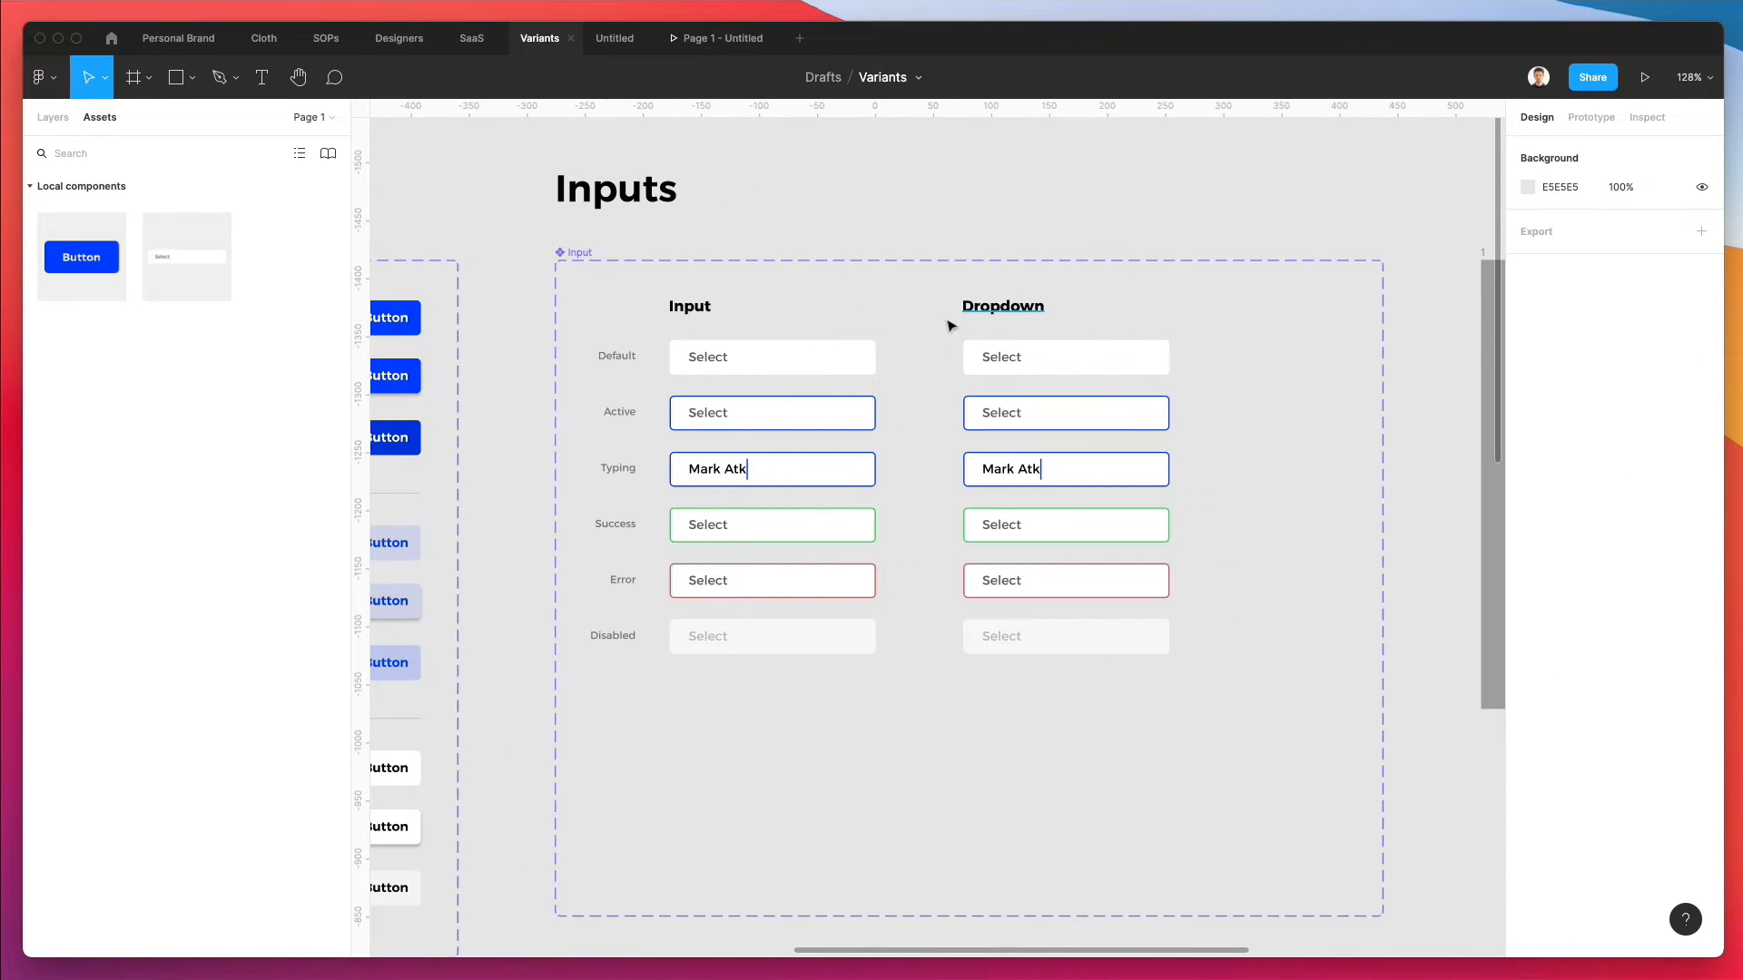
scroll(1131, 359, "up", 5)
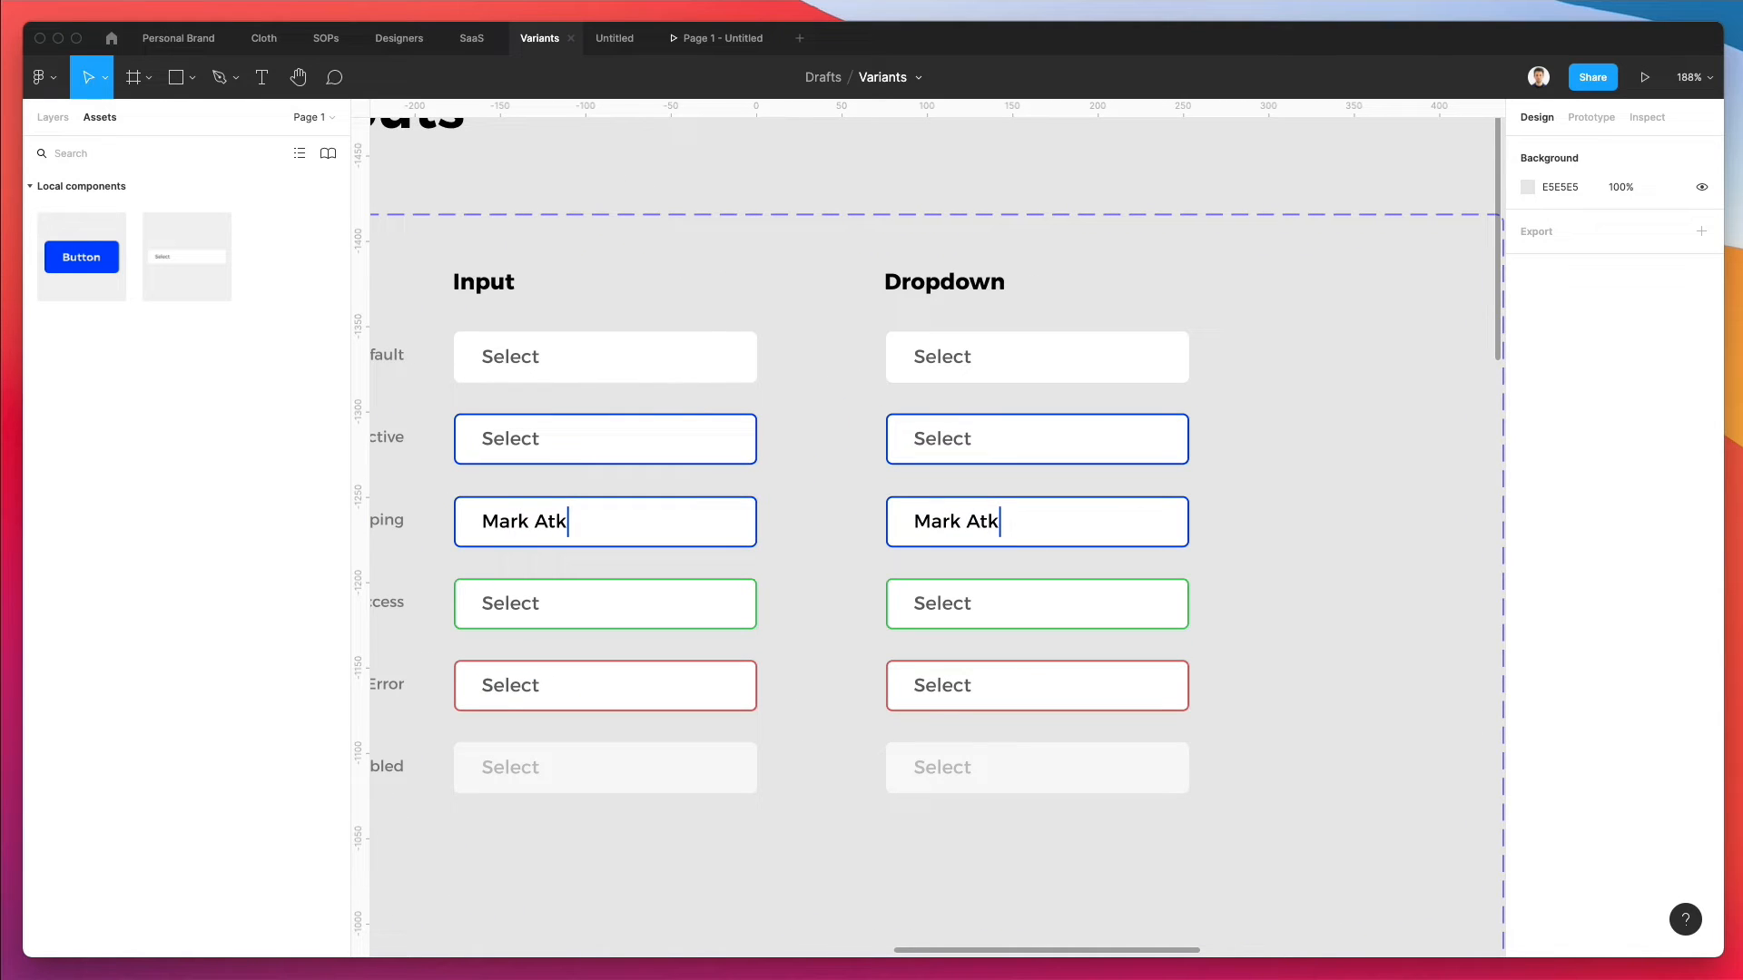
key("super+Tab")
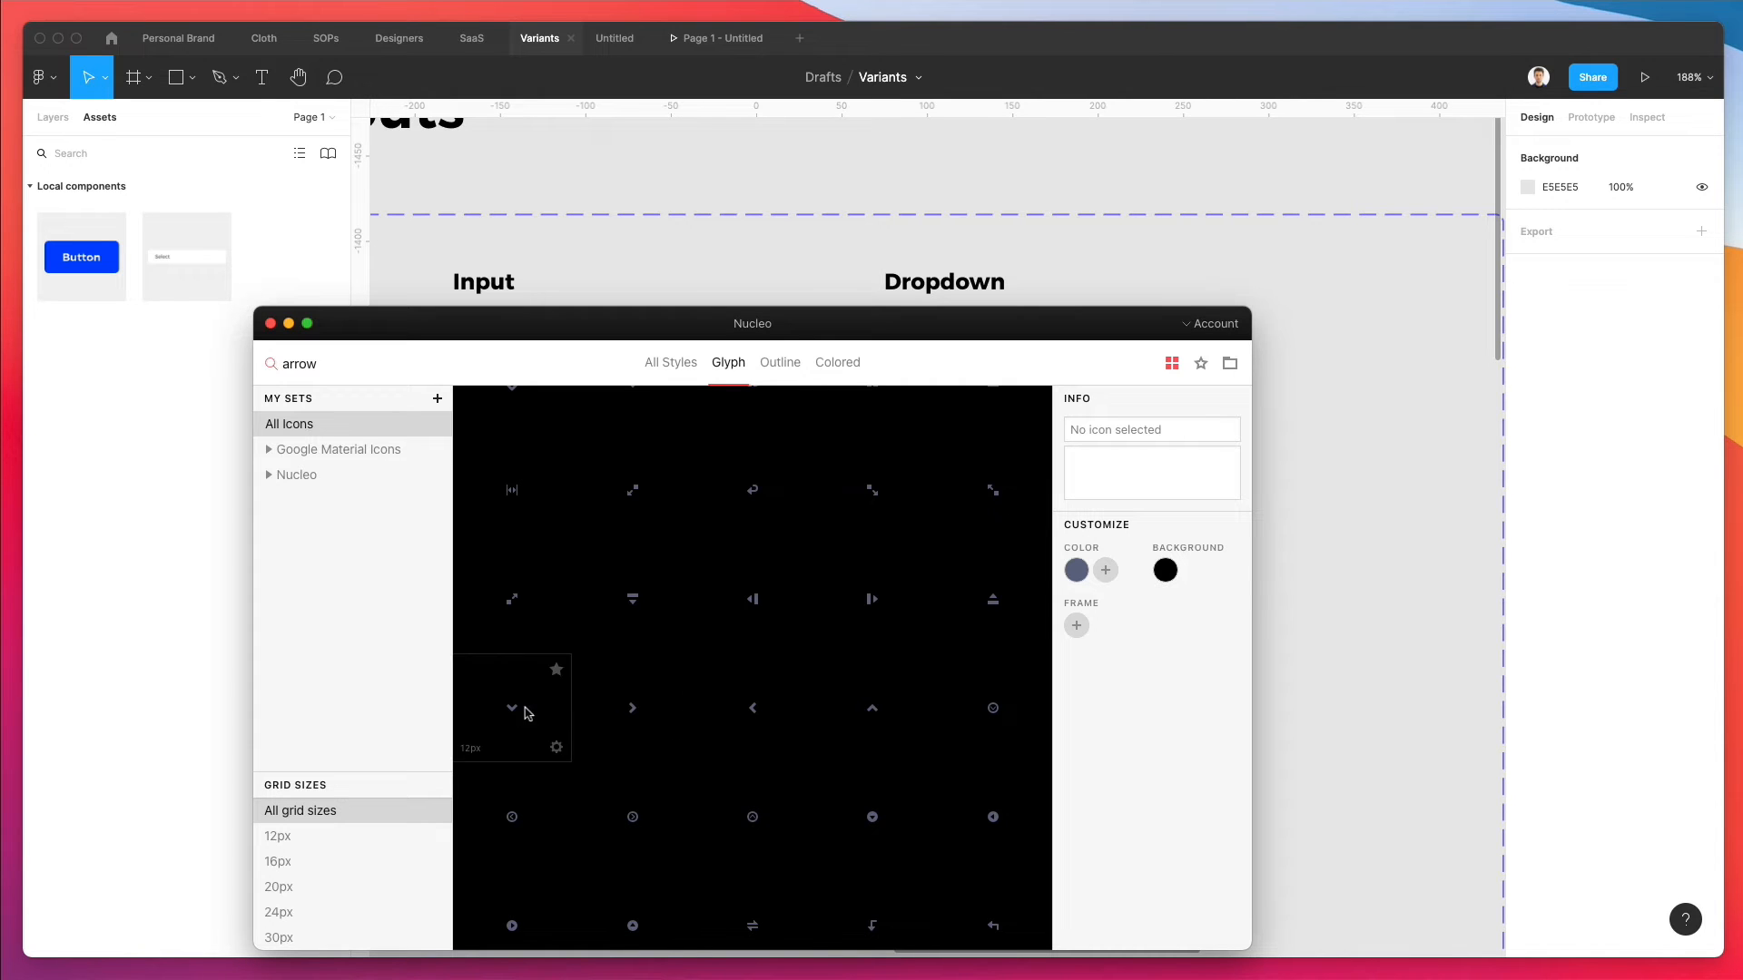
left_click_drag(524, 713, 1303, 496)
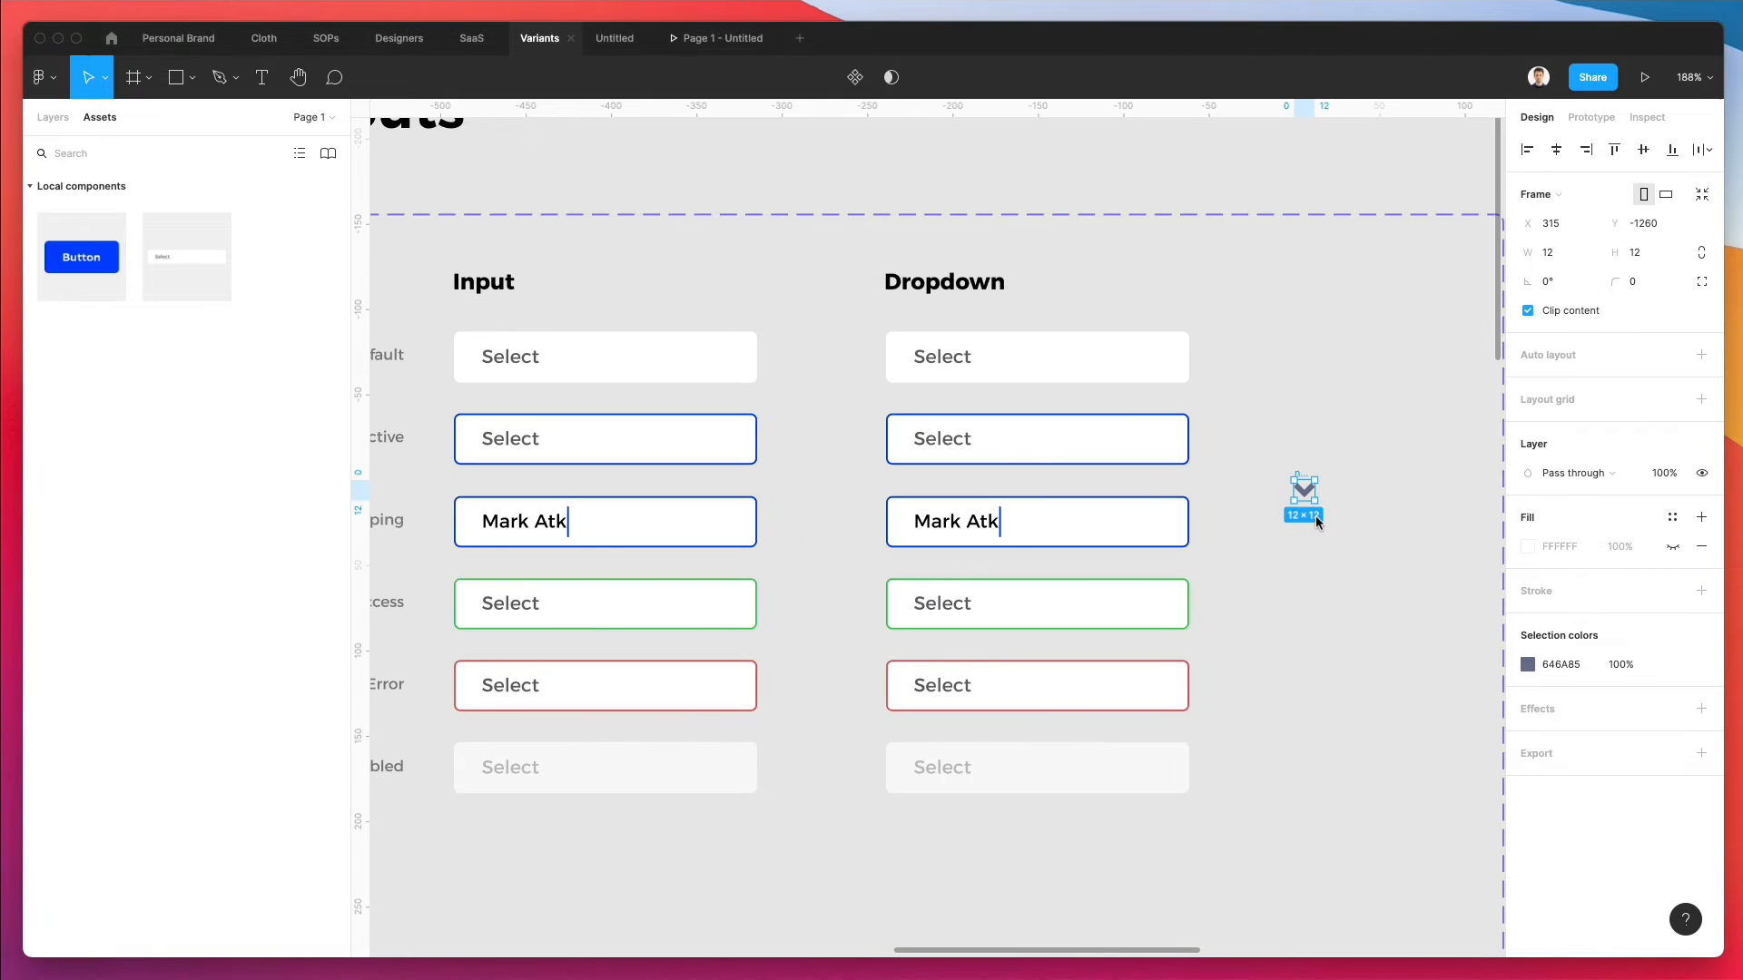
- Move the chevron vector outside the bounds of its icon frame, level with the Active dropdown variant
scroll(1345, 472, "up", 4)
left_click(1302, 452)
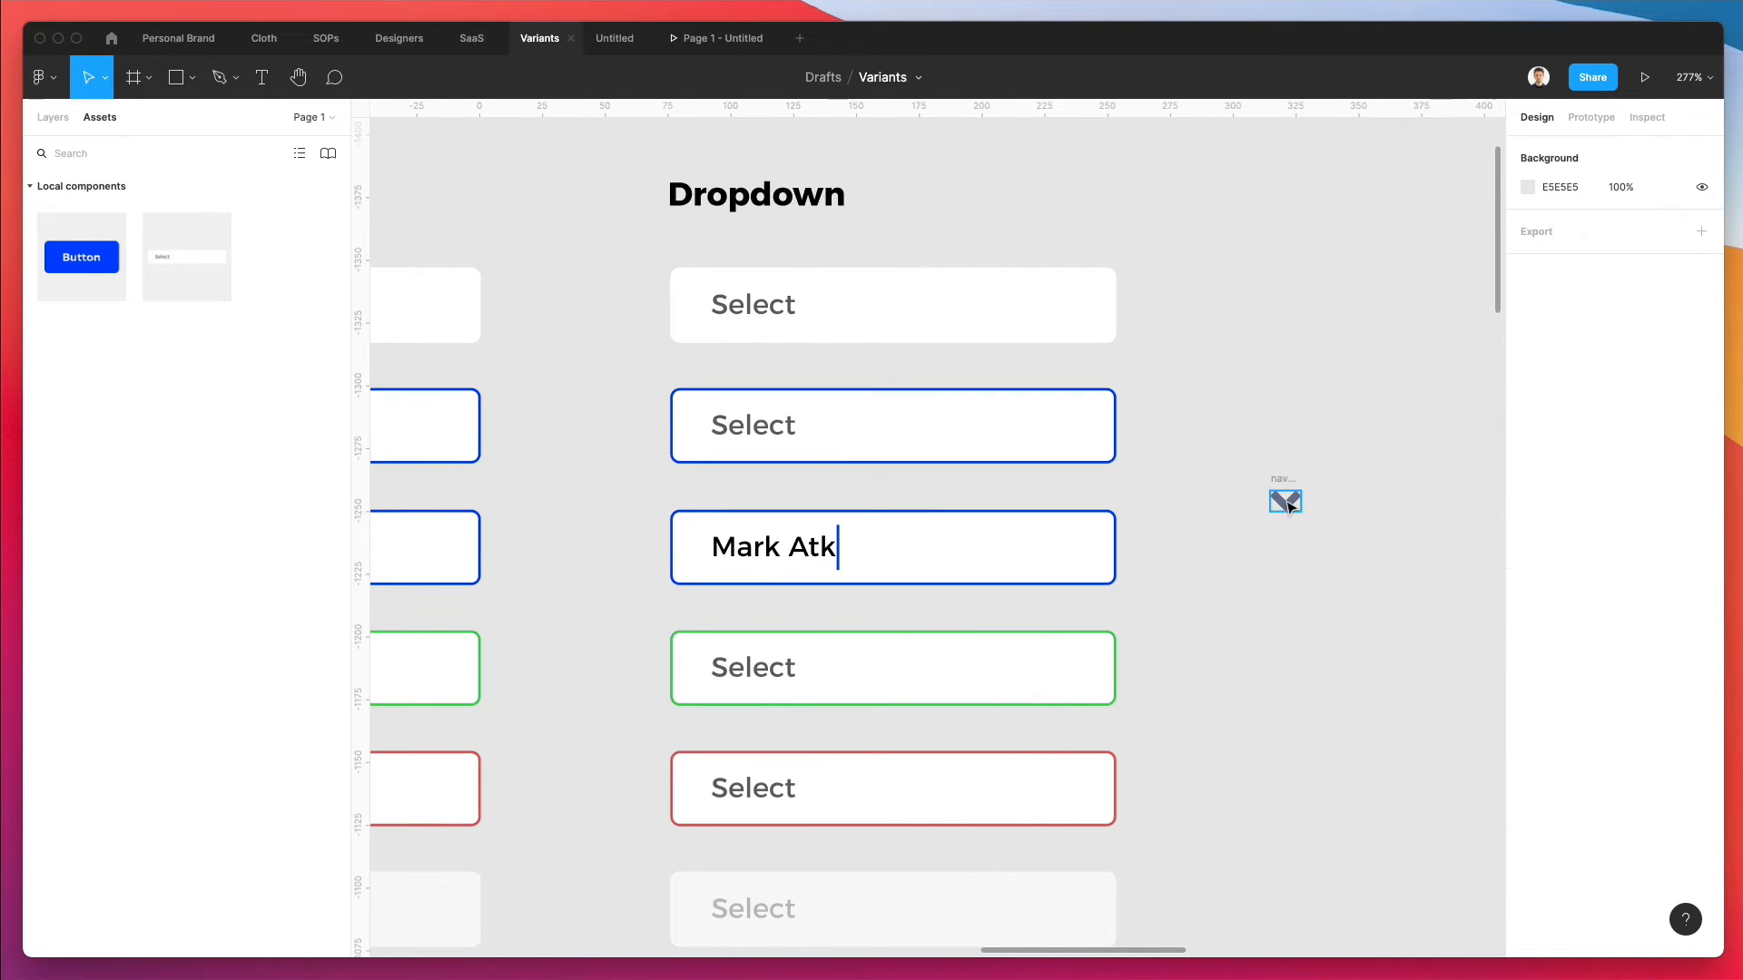
left_click(1290, 505)
left_click_drag(1285, 502, 1226, 400)
scroll(1226, 400, "up", 1)
- Ungroup the nav-down 1 frame so that only the chevron's Vector layer remains on the canvas
left_click_drag(1324, 457, 1213, 573)
key("Delete")
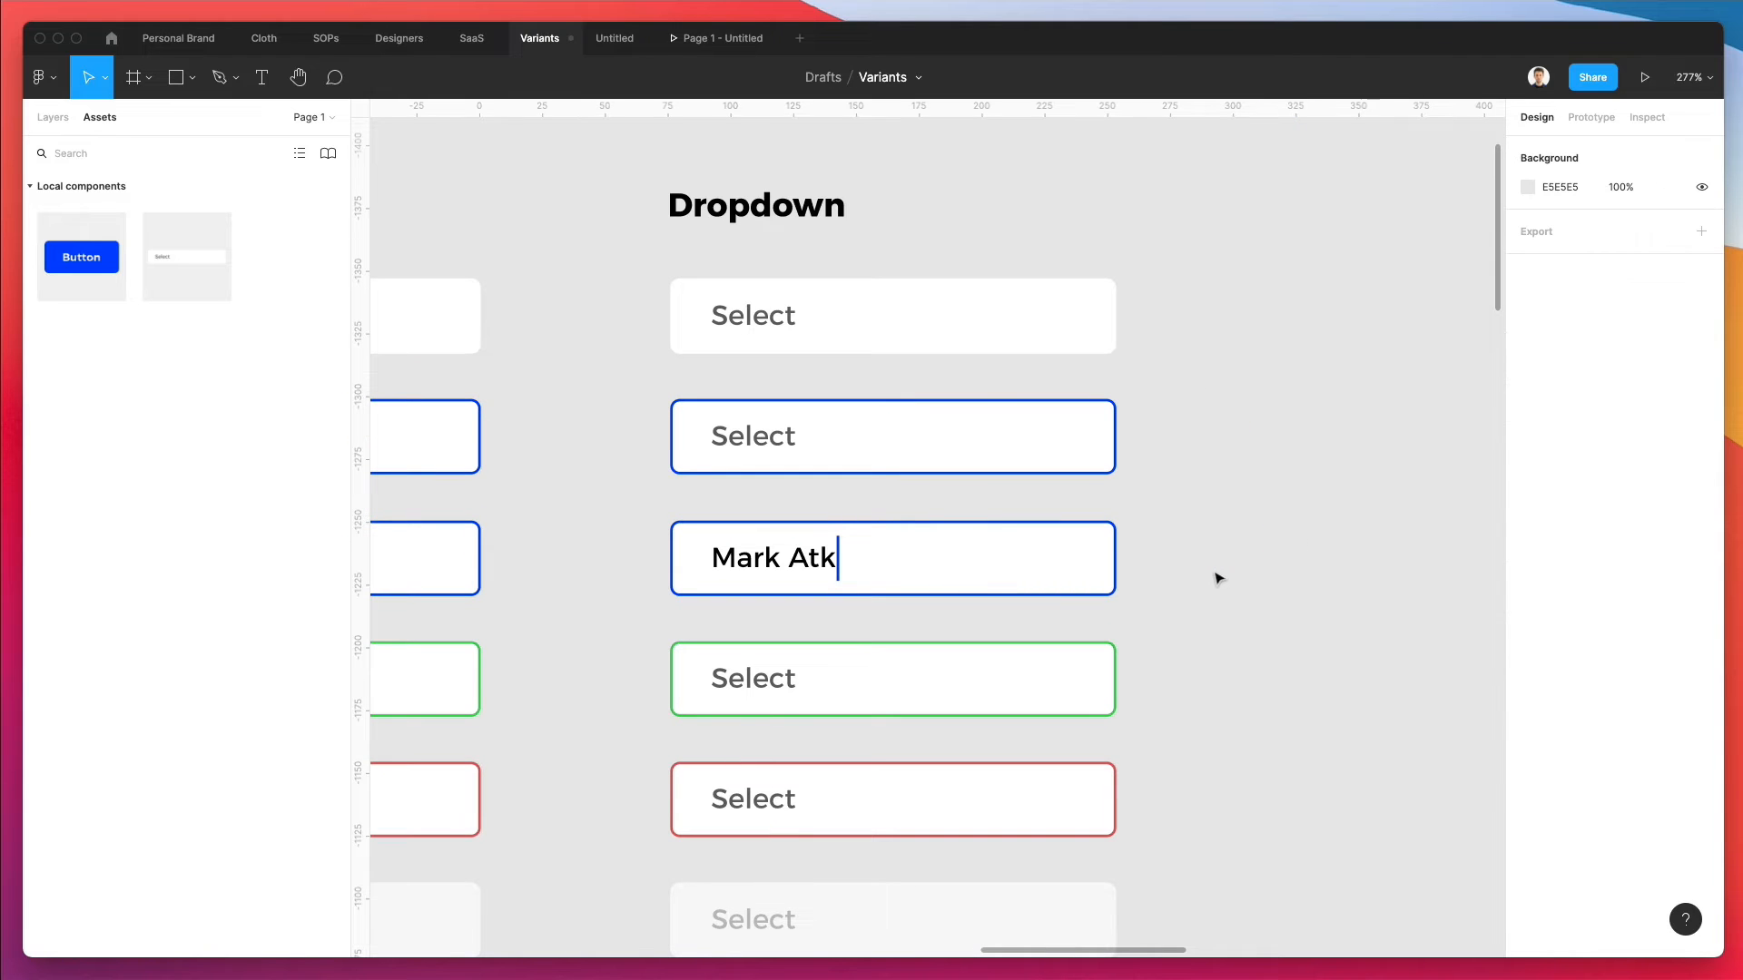
left_click_drag(1351, 512, 1147, 342)
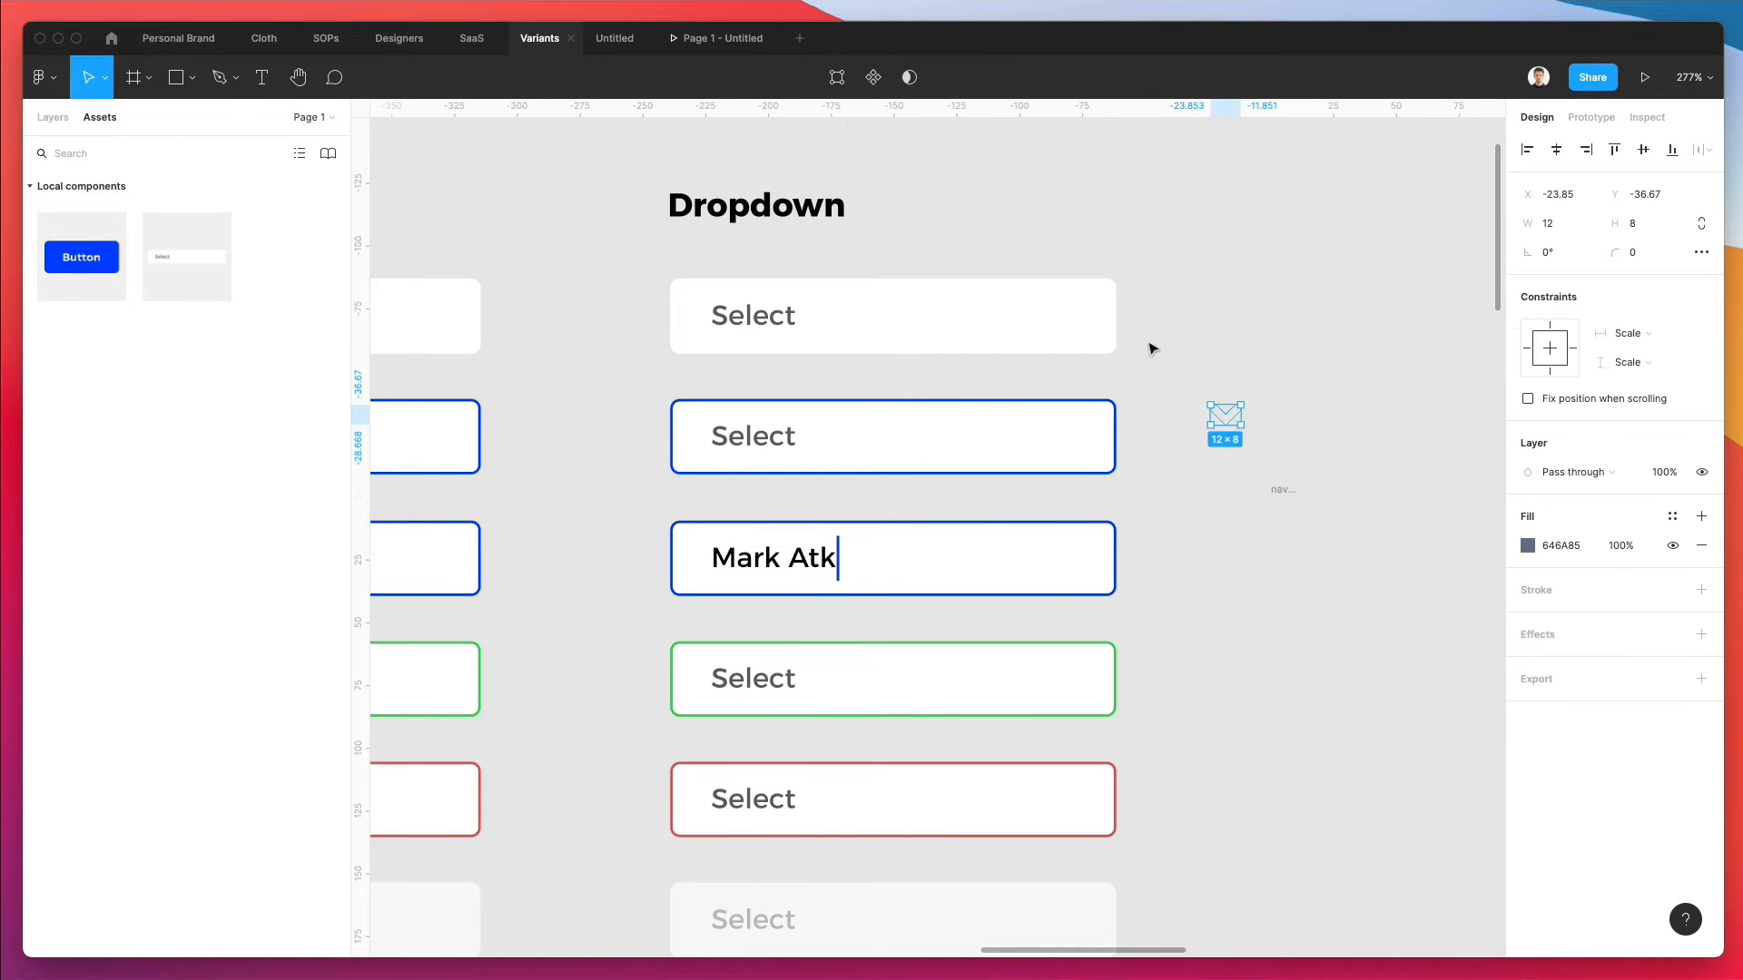
left_click(55, 117)
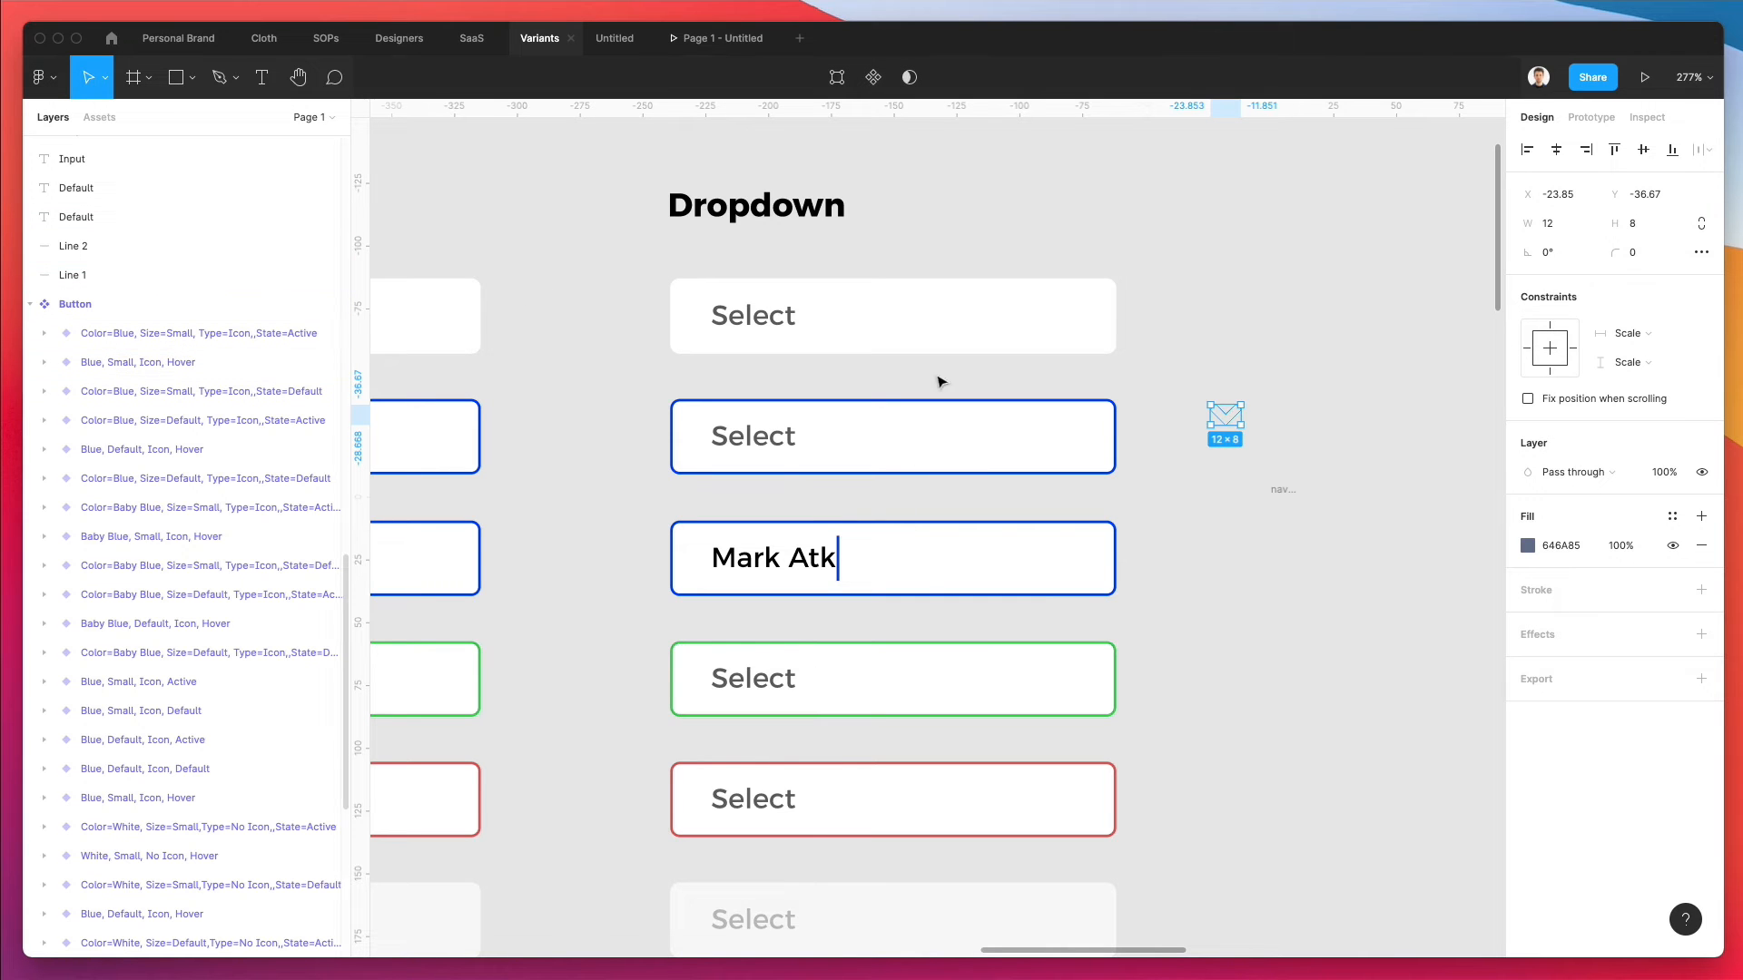
left_click_drag(1281, 338, 1183, 582)
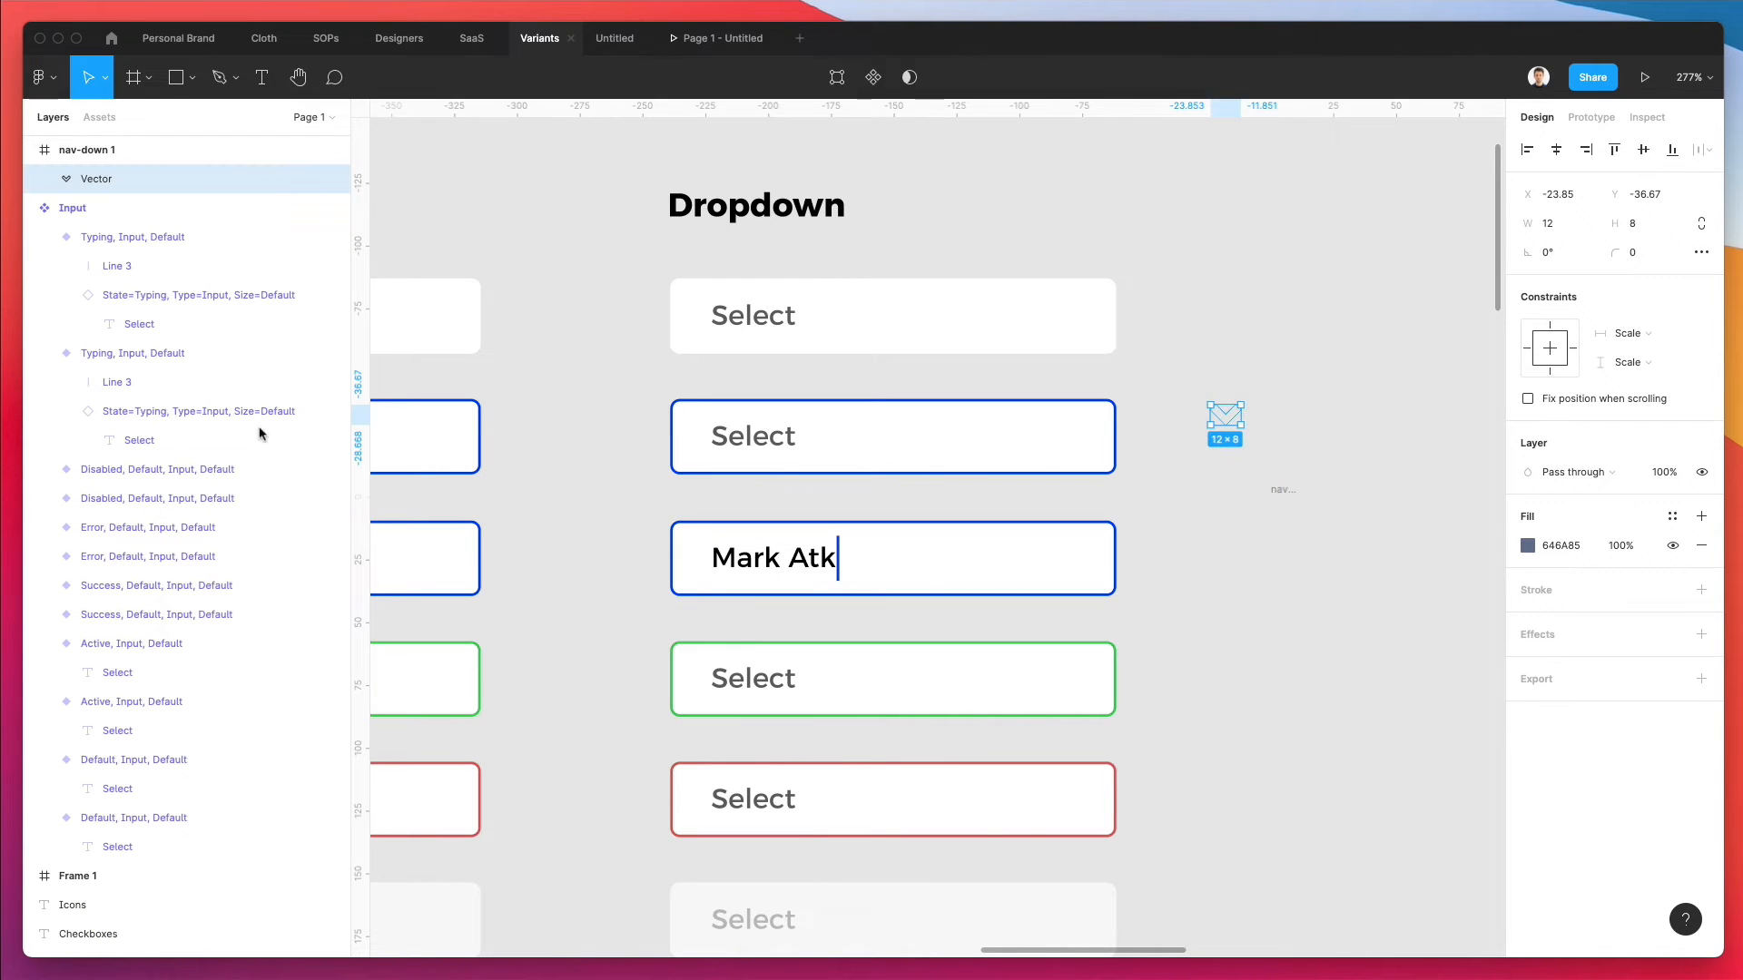
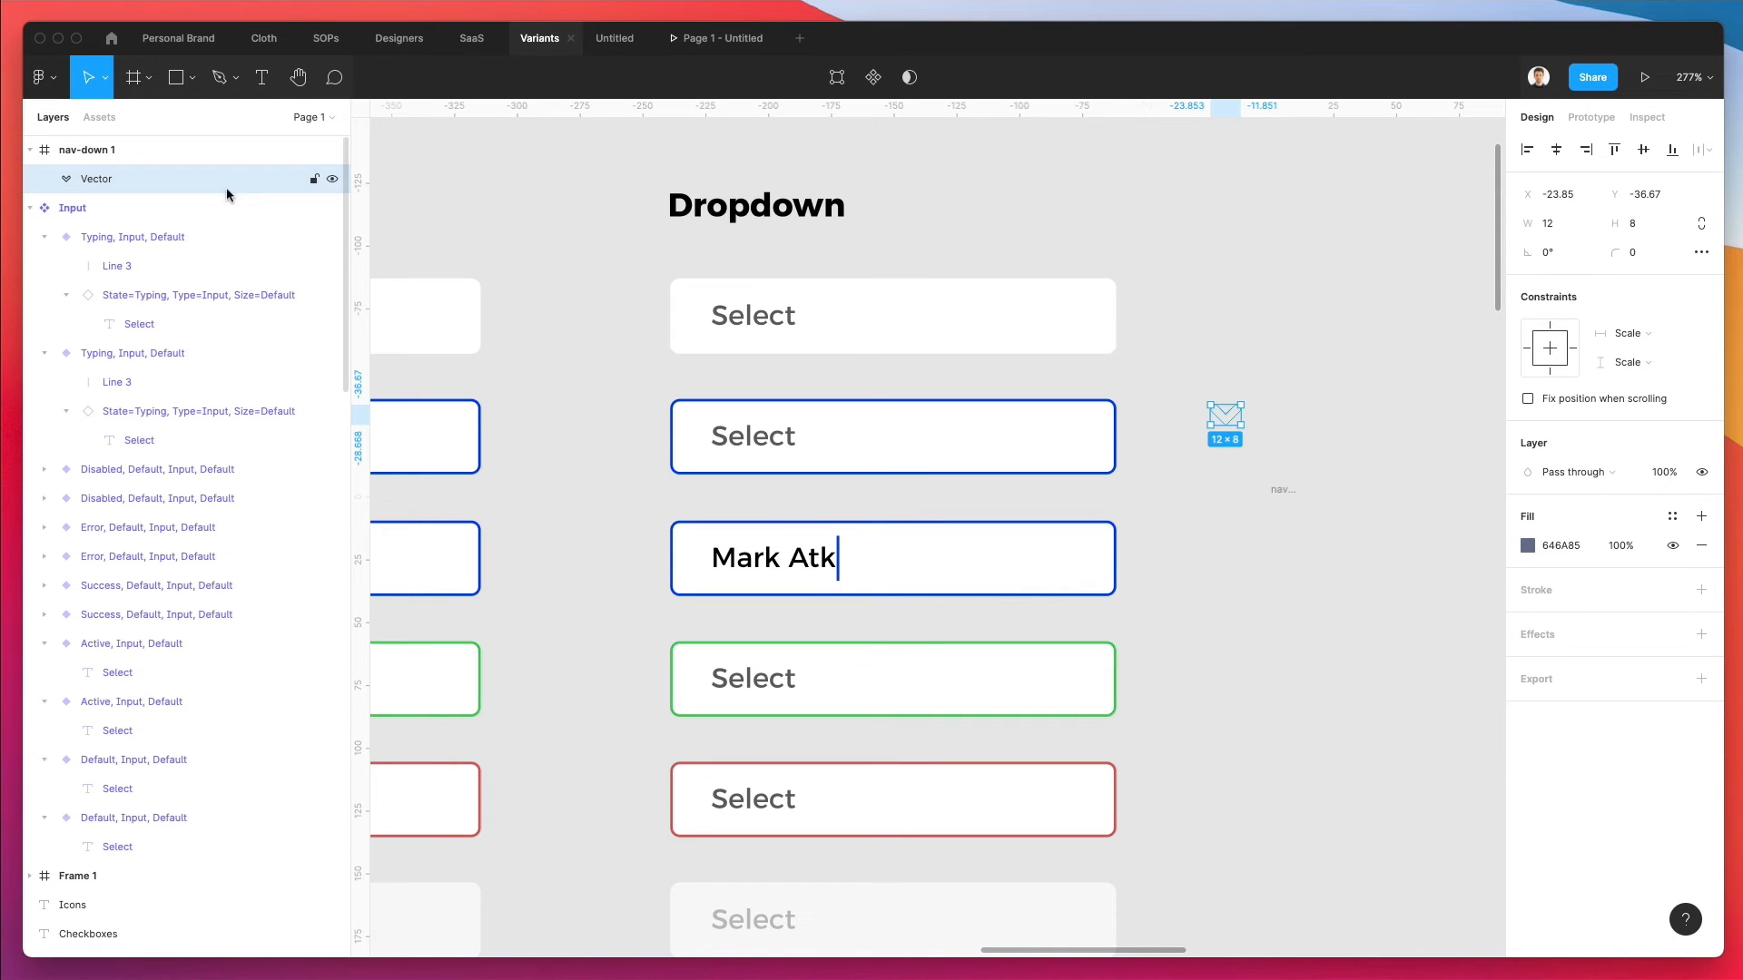
left_click(128, 153)
key("super+shift+g")
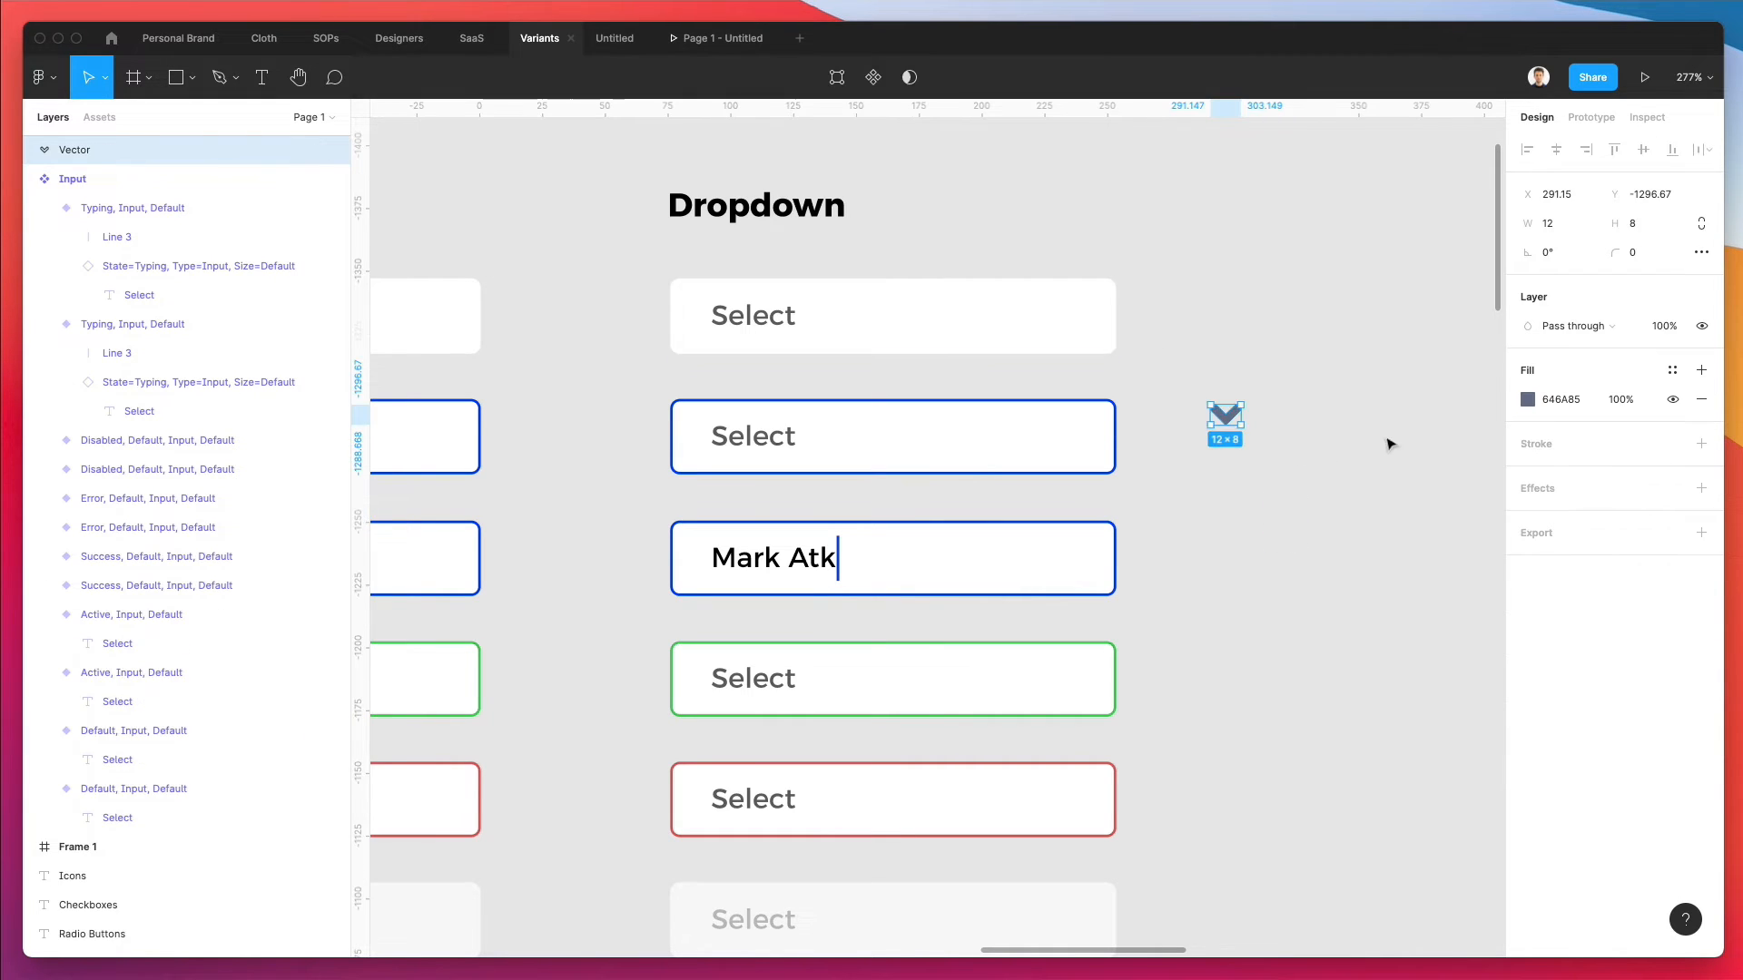
- Scale the chevron down proportionally to about 7.69 × 5.13 and open its fill colour for editing
left_click(1318, 419)
left_click(1238, 413)
left_click_drag(1239, 417, 1231, 413)
left_click(1531, 402)
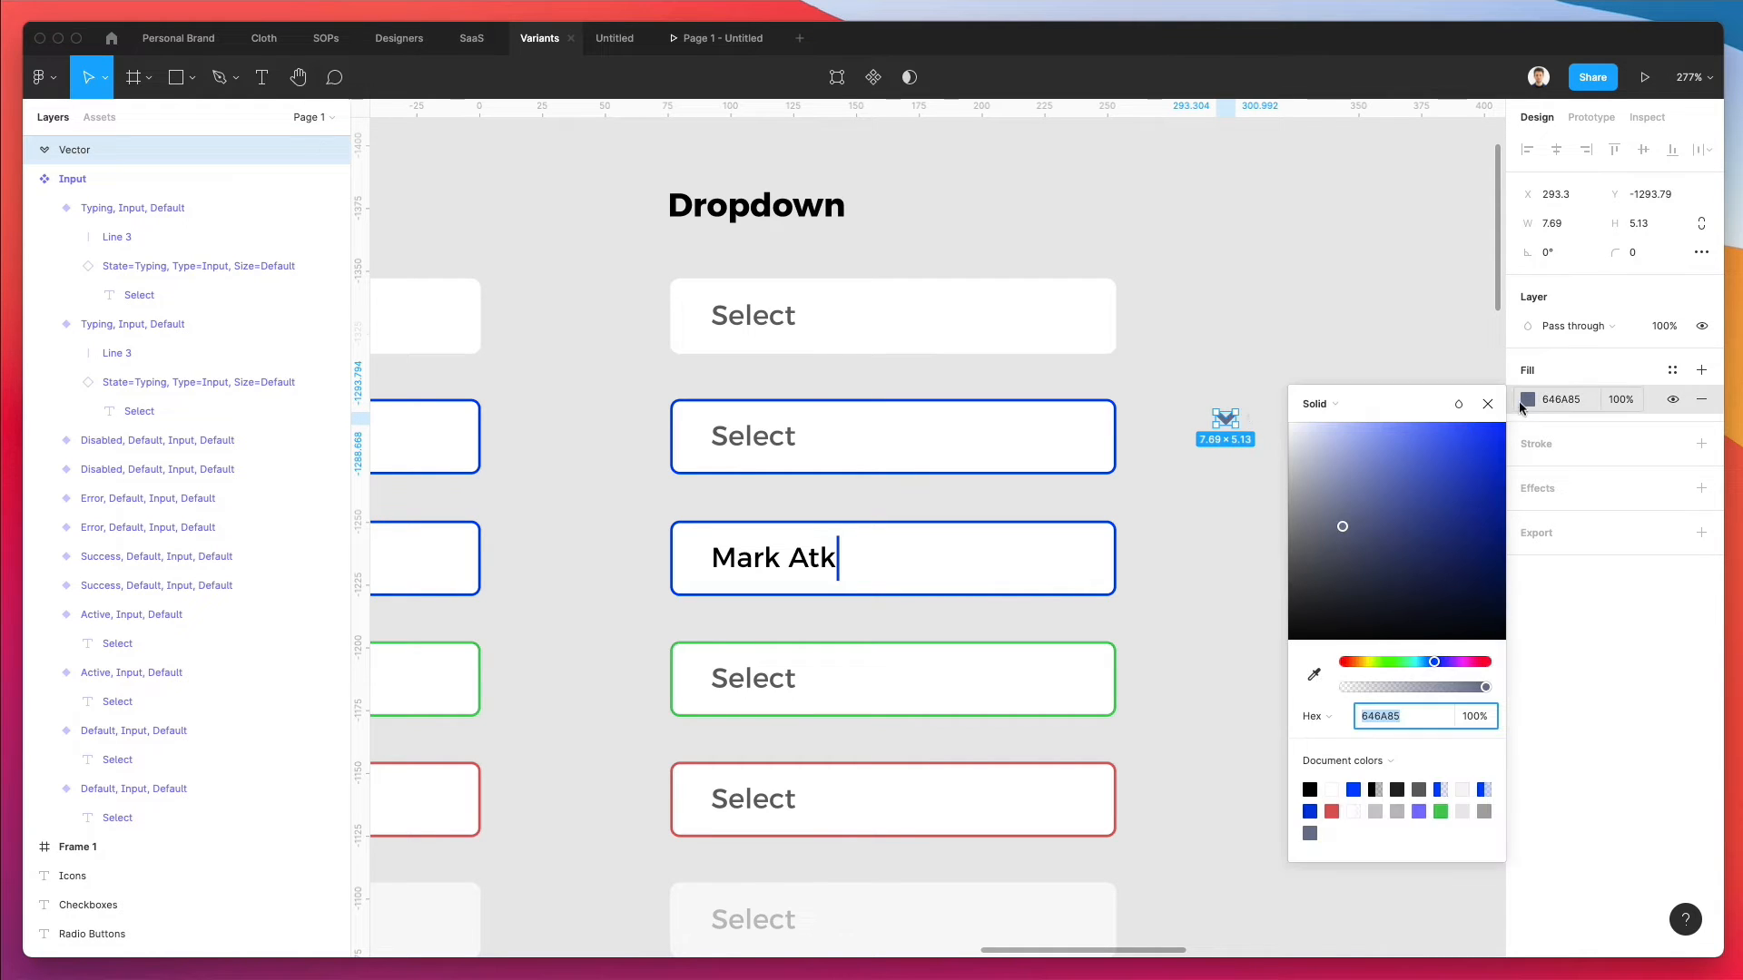
- Sample the Select text's grey for the chevron's fill, lighten it to 989898, and place the chevron in the active dropdown field
key("i")
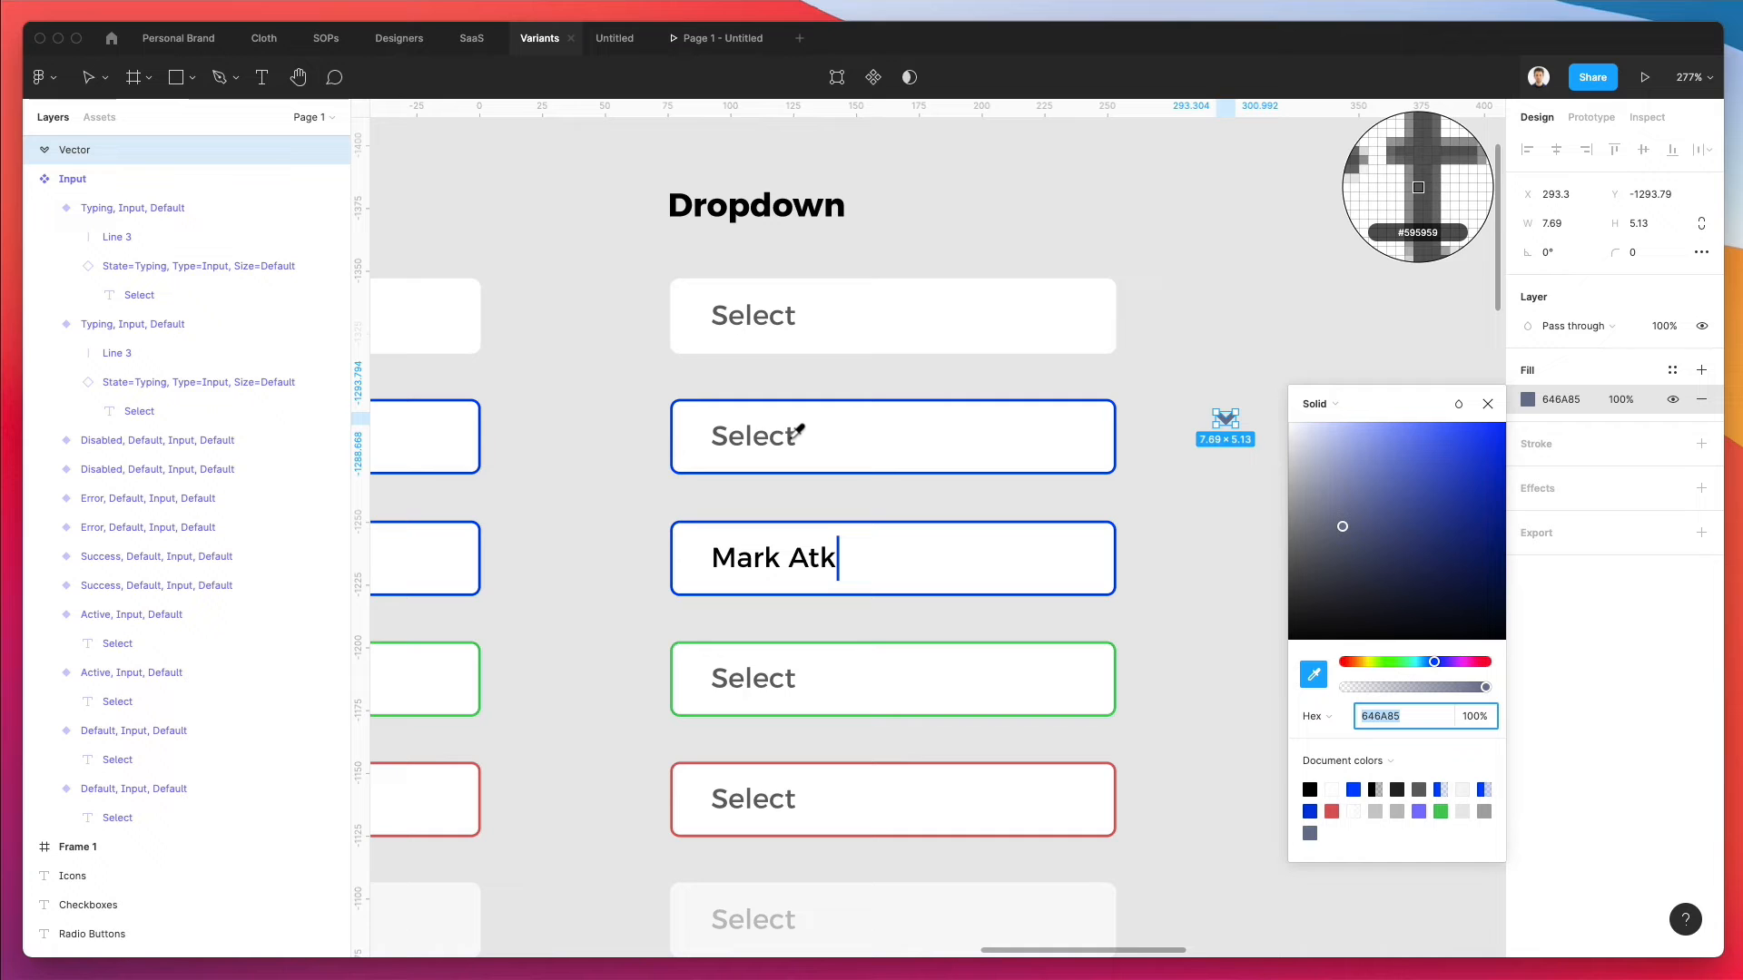
left_click(795, 431)
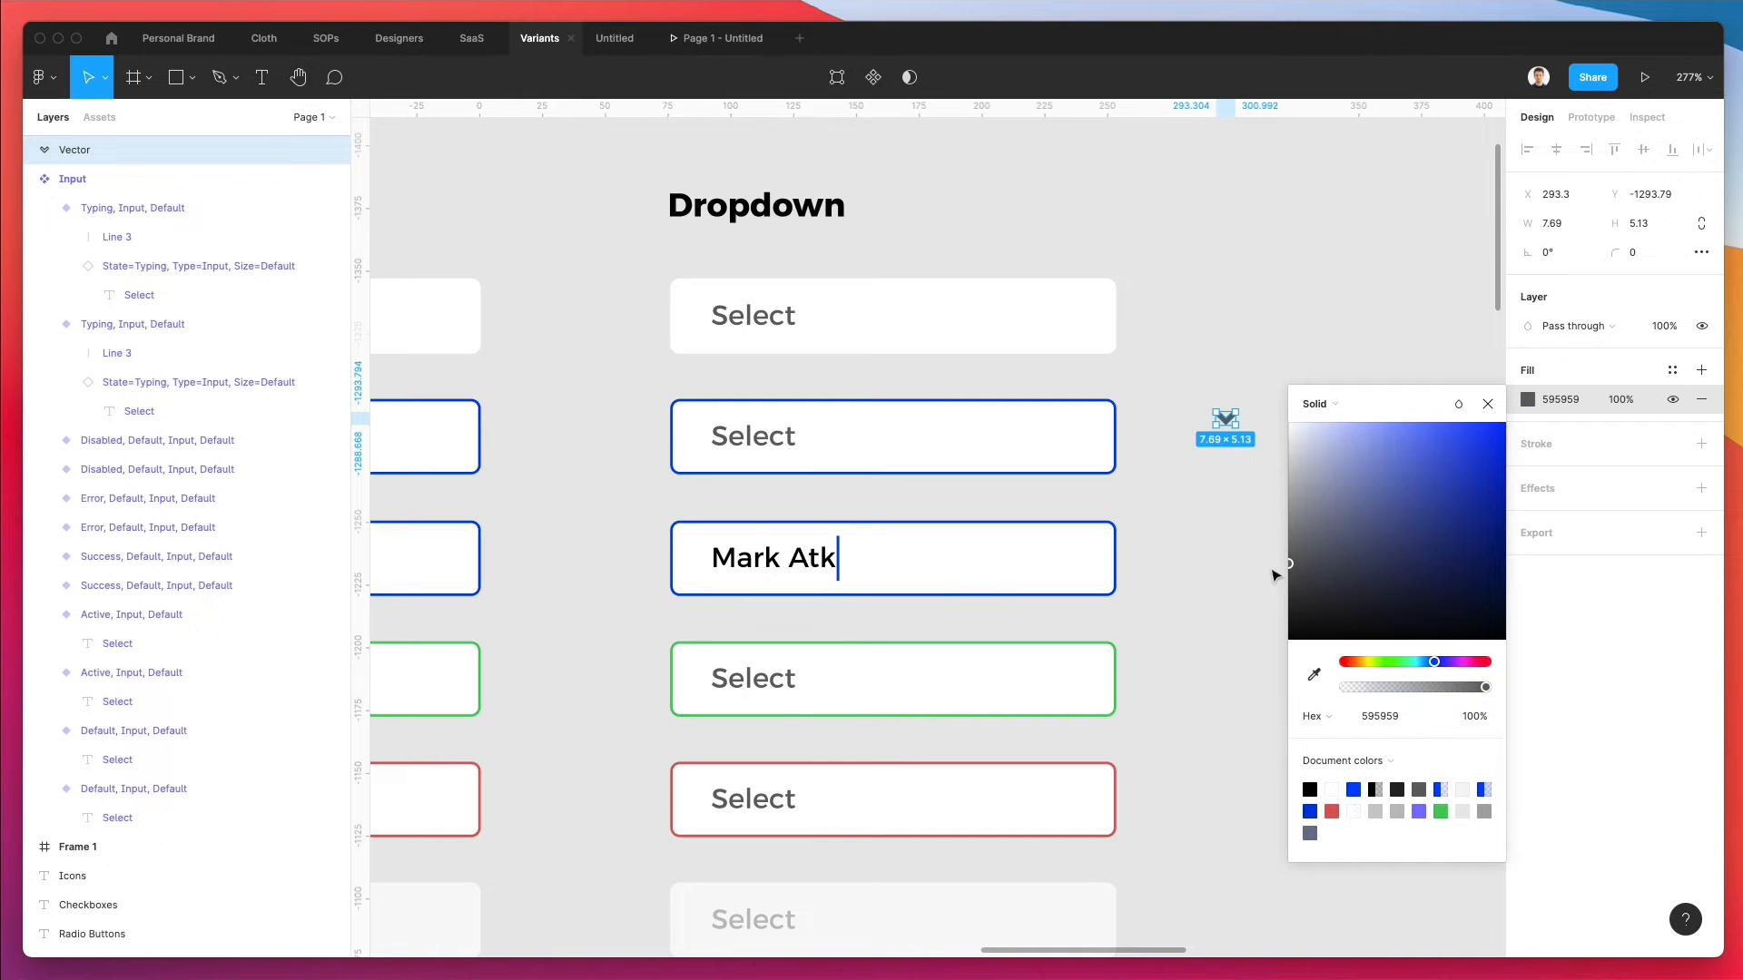
left_click_drag(1313, 557, 1265, 518)
left_click(1252, 518)
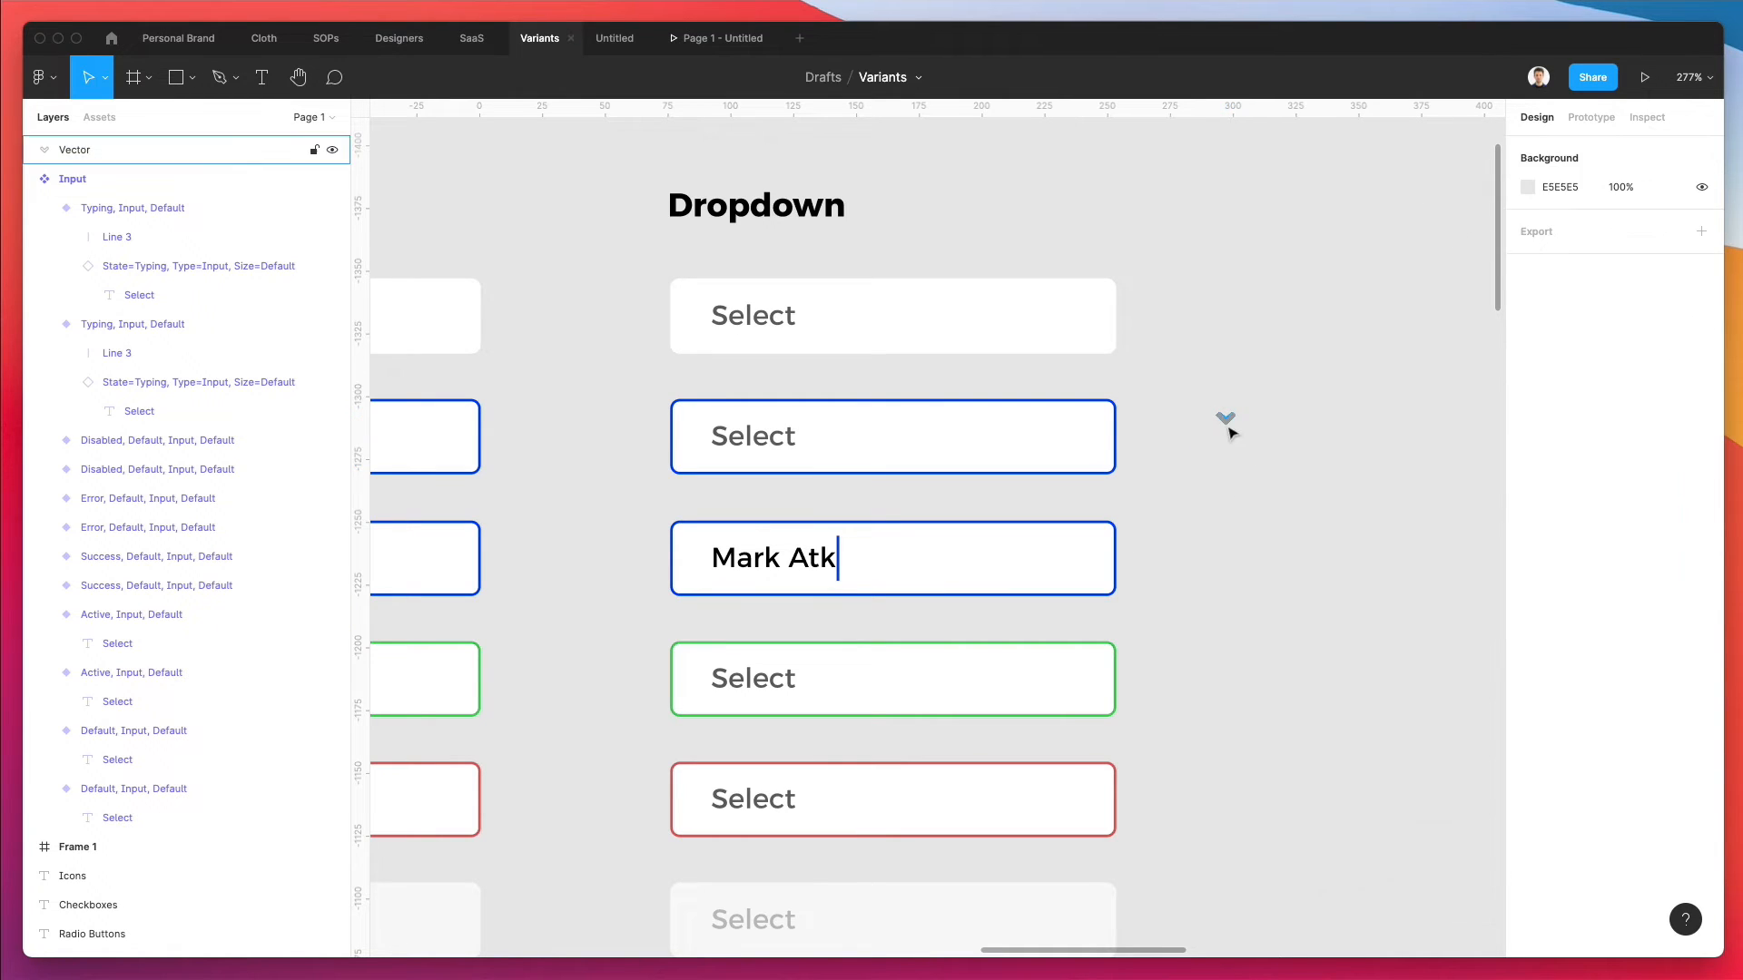
left_click_drag(1227, 425, 1089, 447)
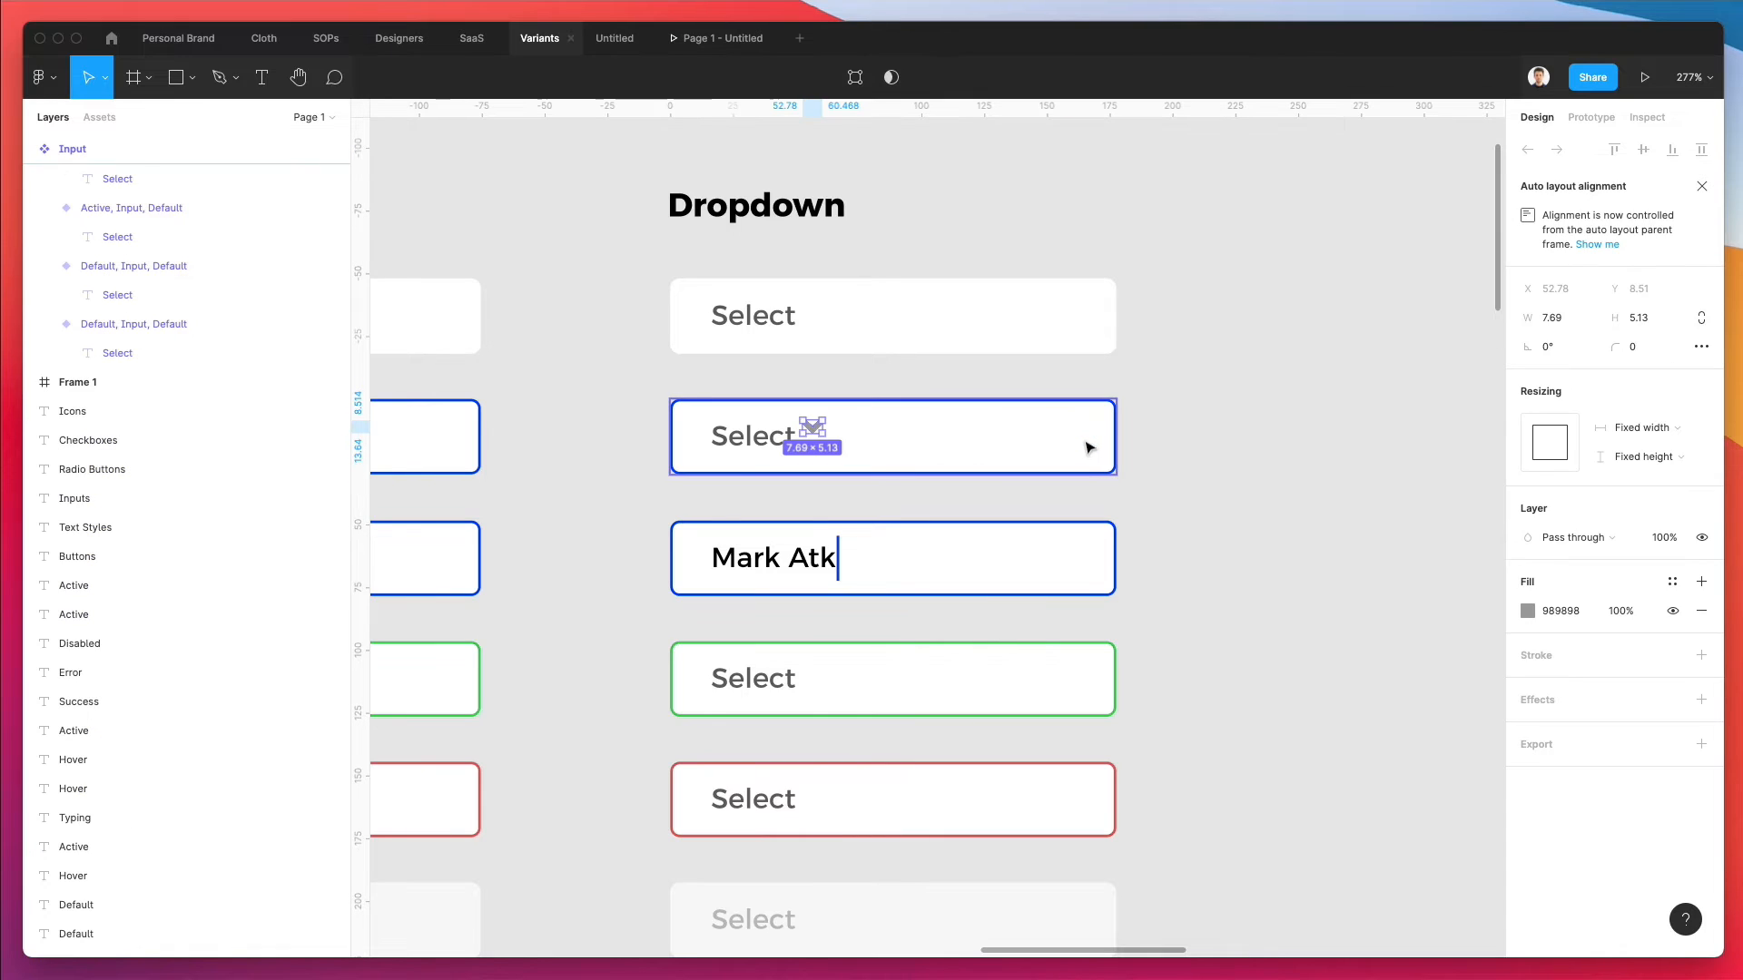
left_click(1008, 459)
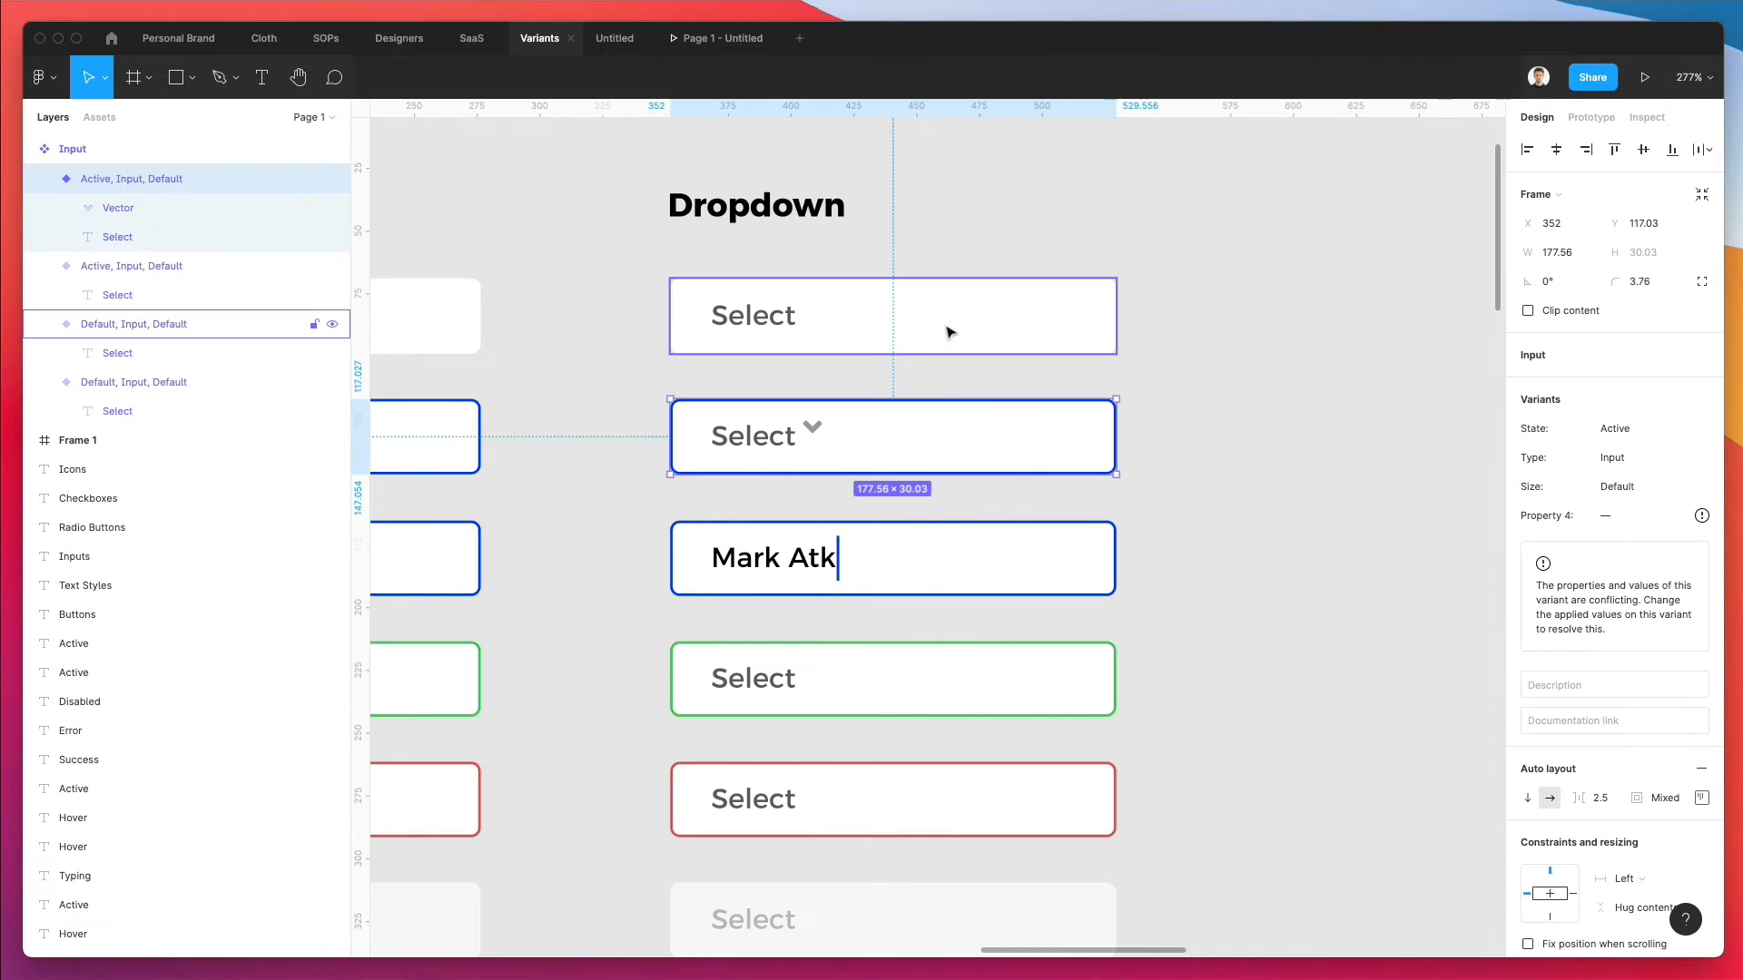
left_click(946, 330, "shift")
scroll(1038, 454, "down", 2)
left_click(1023, 527, "shift")
left_click(997, 617, "shift")
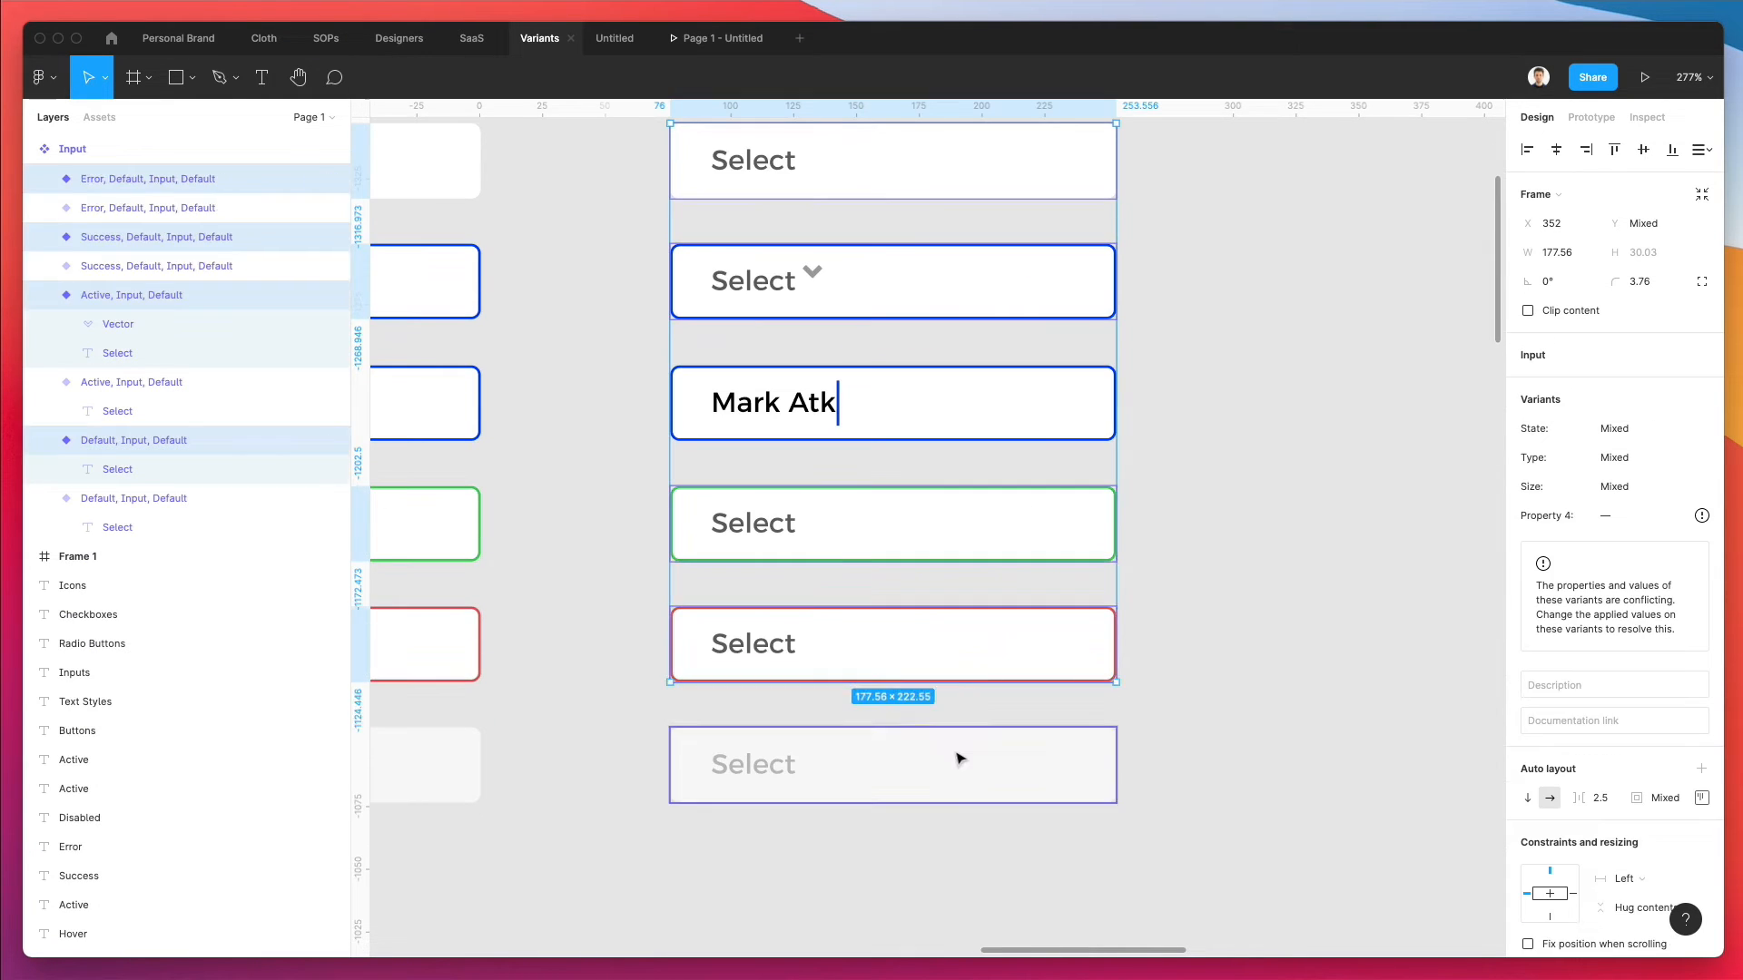
left_click(1206, 591)
scroll(998, 526, "up", 2)
- Set the active dropdown field's auto layout to left alignment, vertically centred, with an item spacing of 109
left_click(809, 467)
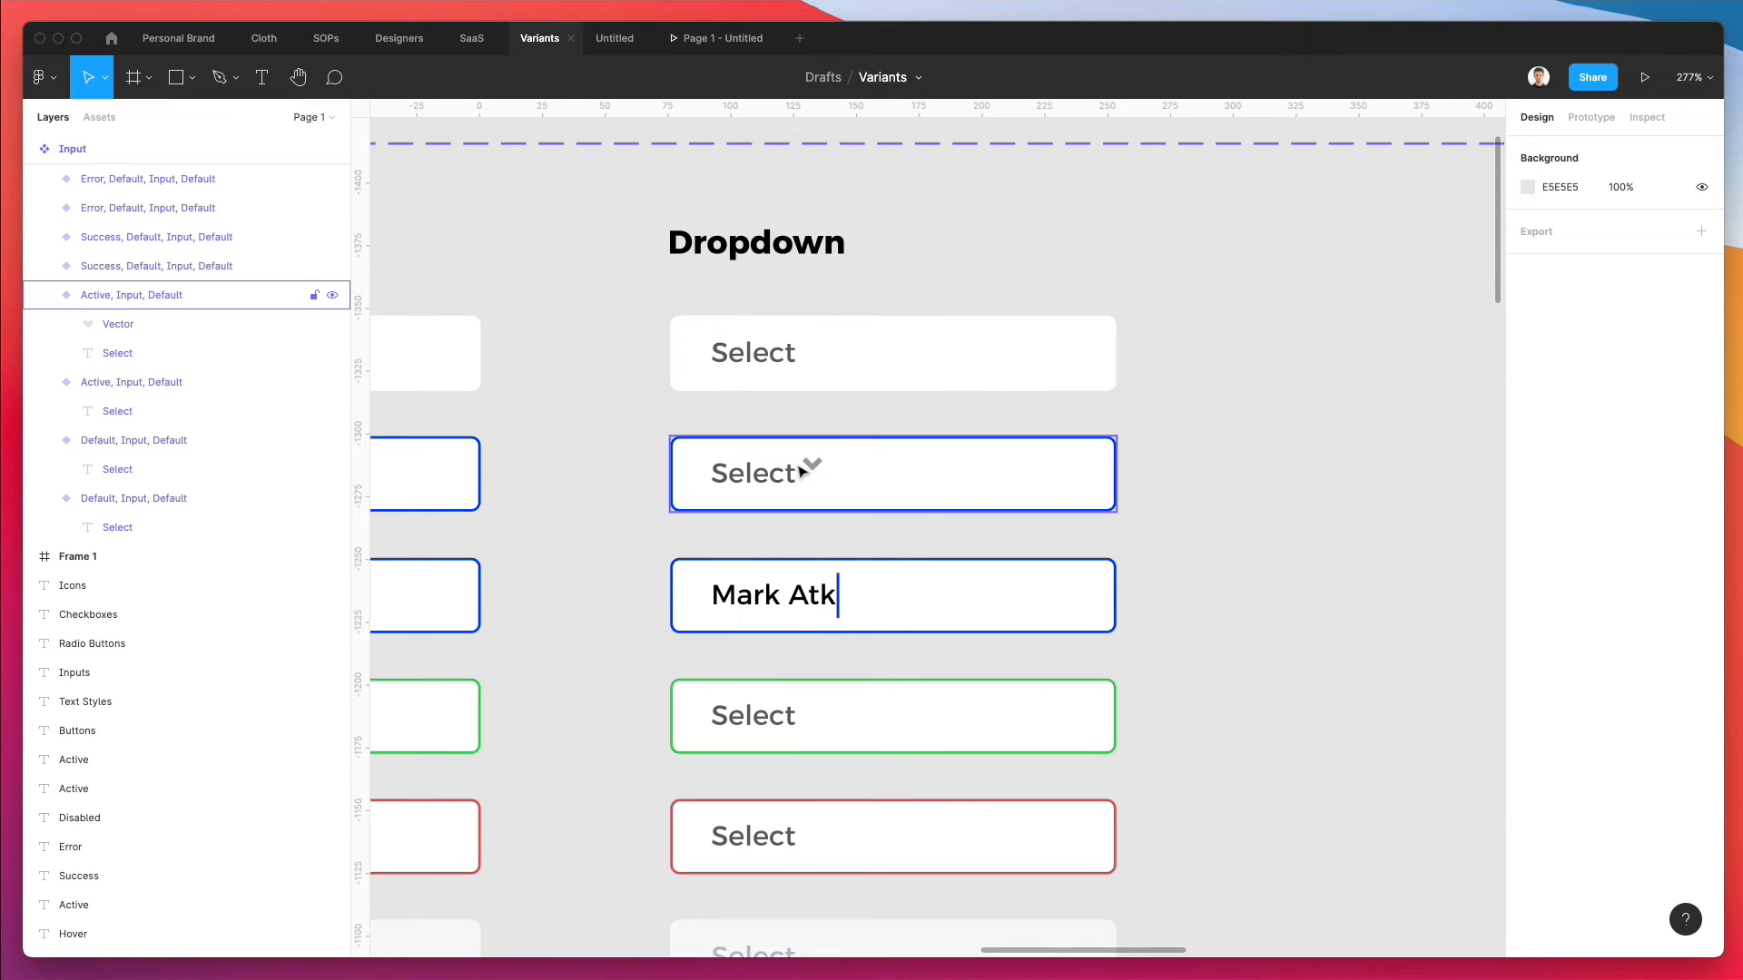
left_click(813, 468)
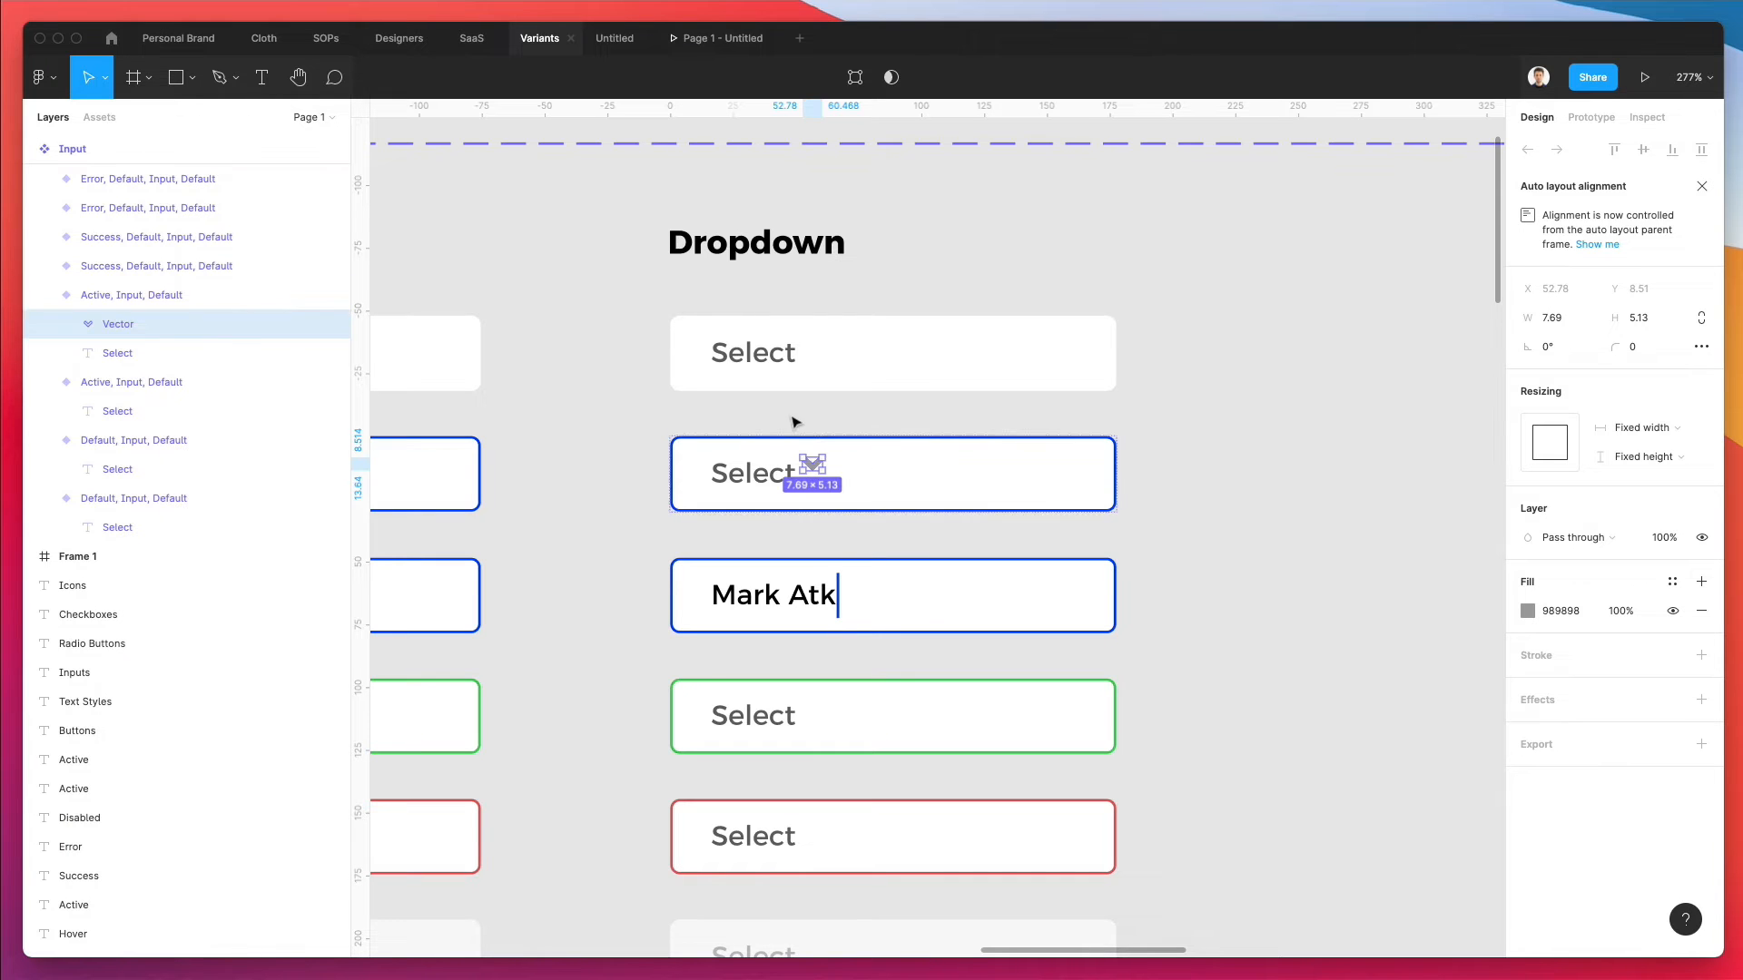
key("Escape")
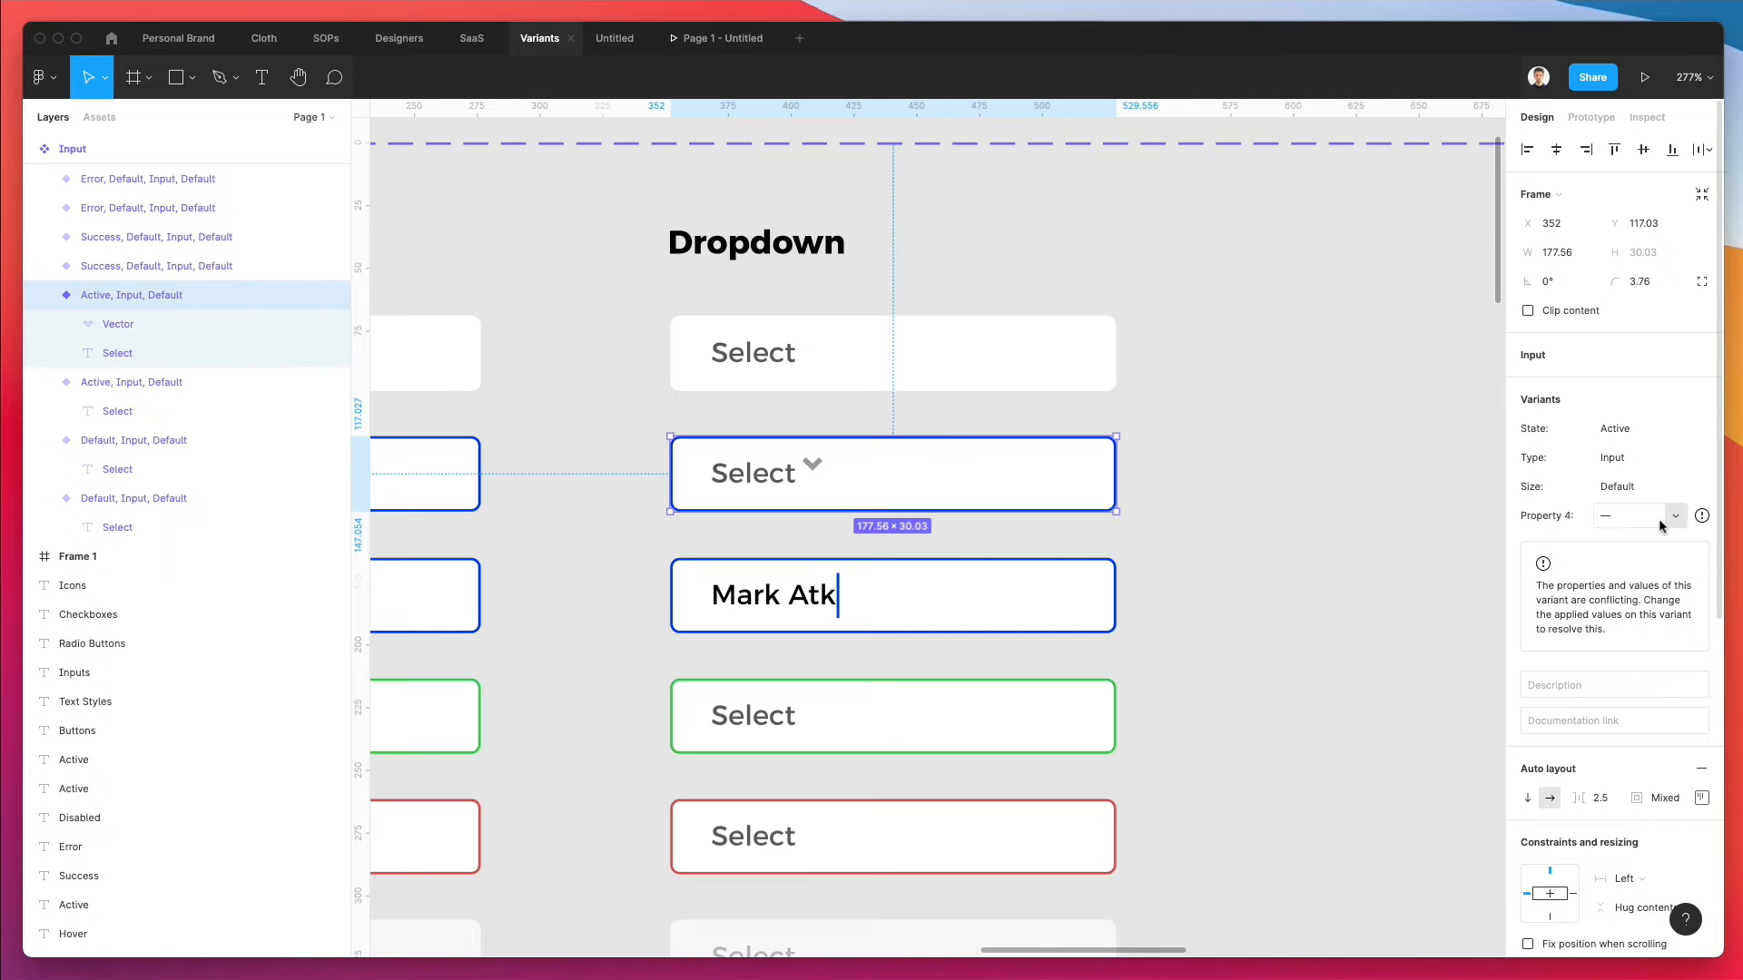
scroll(1661, 513, "down", 1)
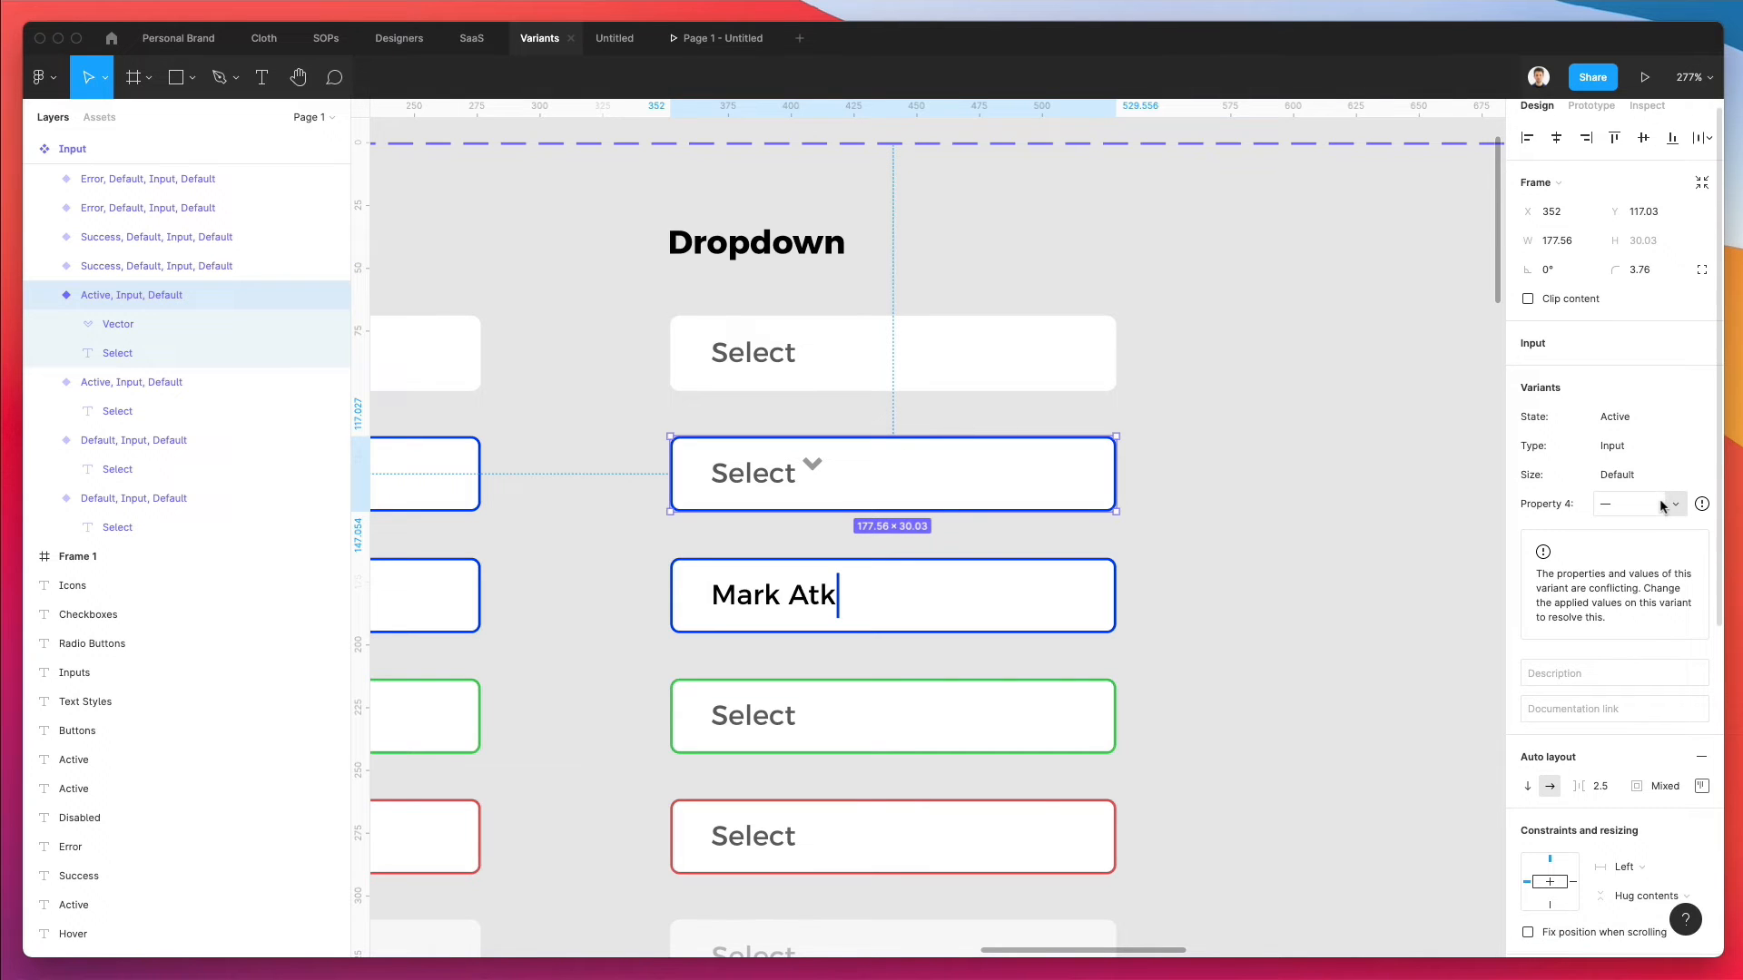
left_click(1702, 786)
left_click(1639, 846)
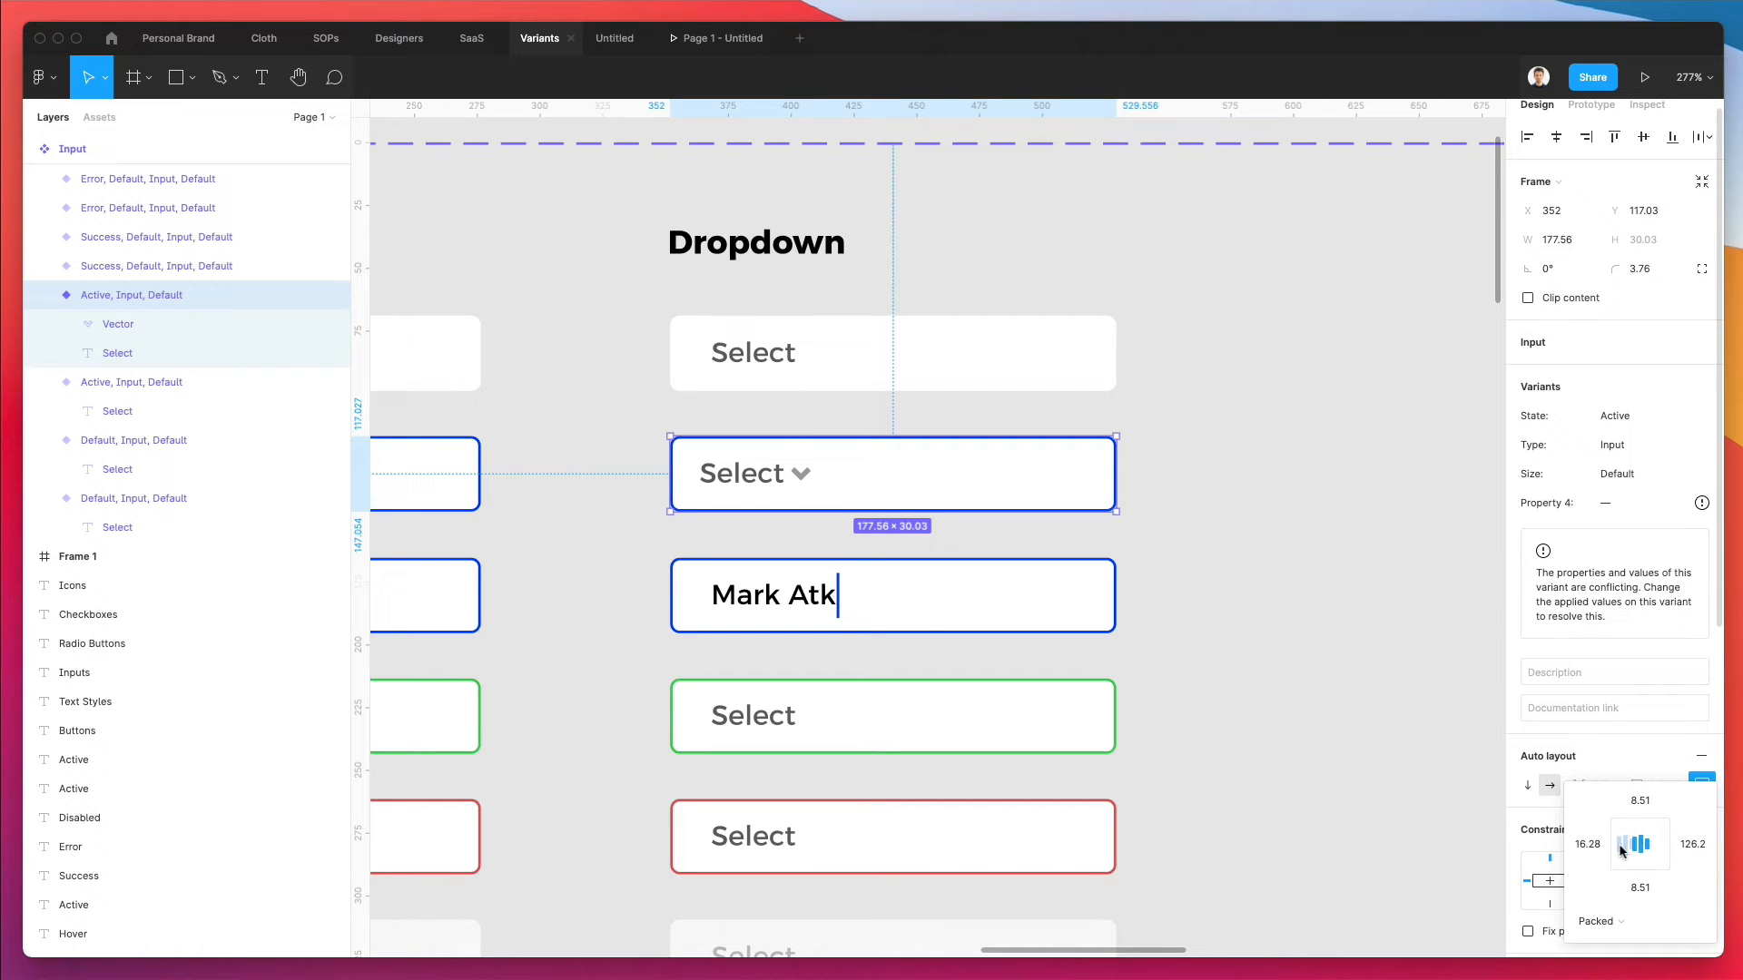
left_click(1623, 850)
left_click(1638, 848)
left_click(1616, 849)
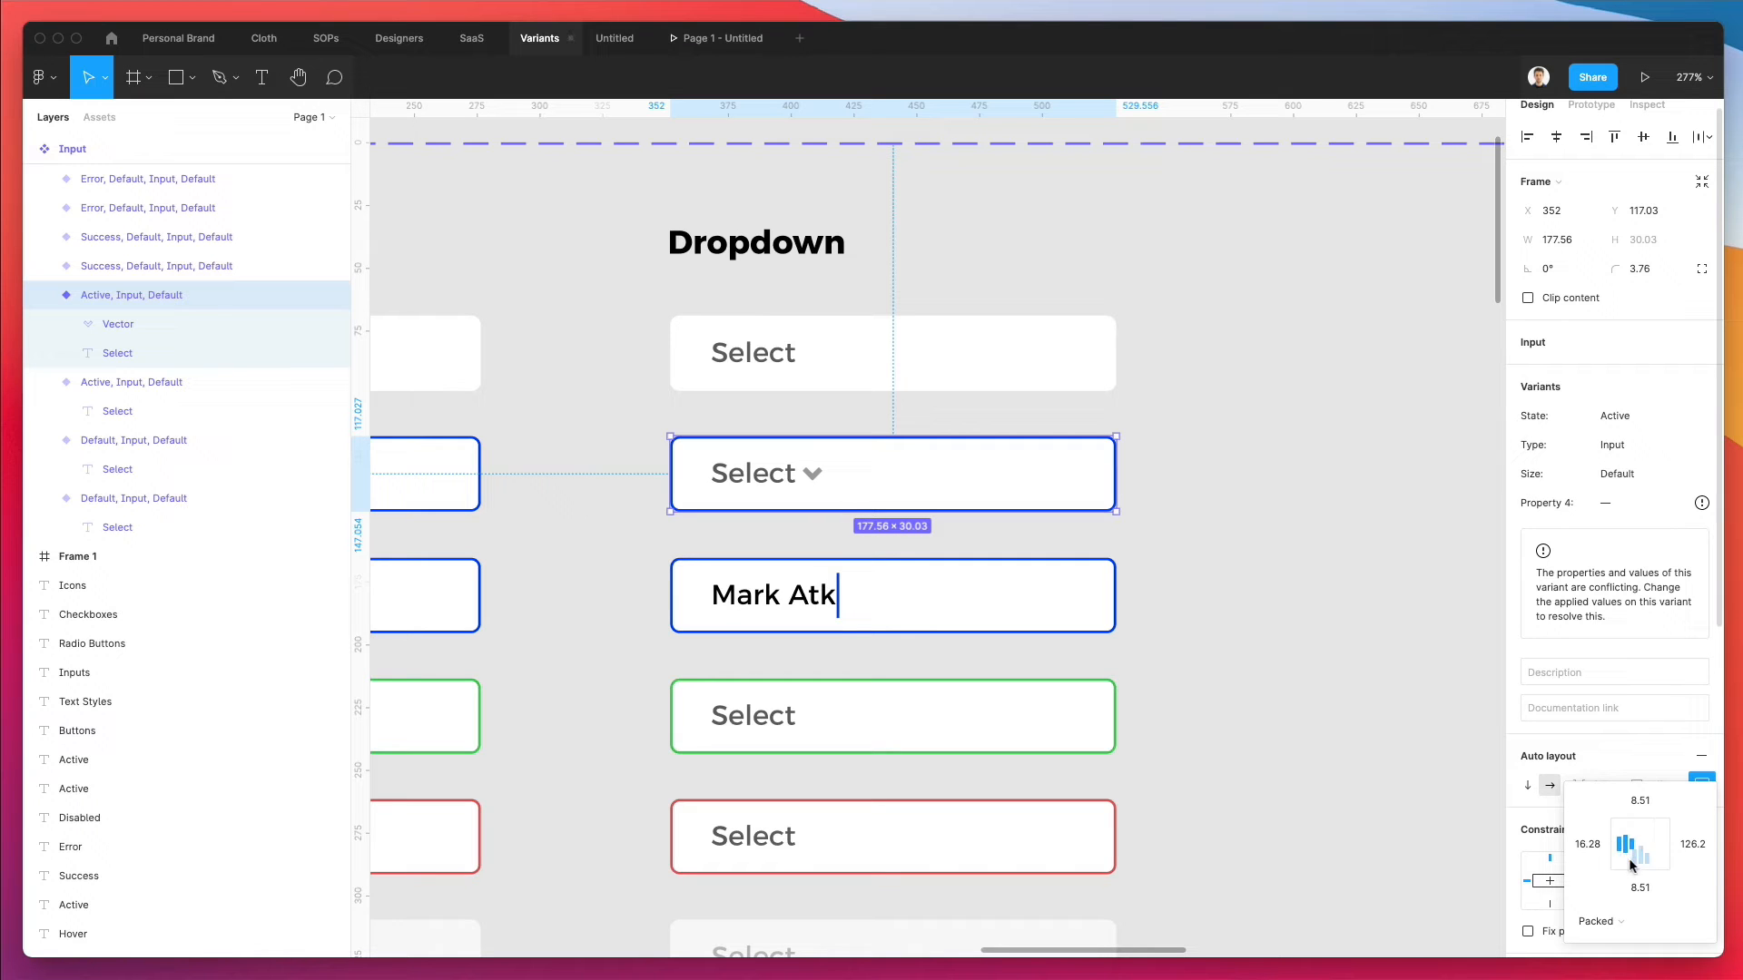
left_click(1588, 643)
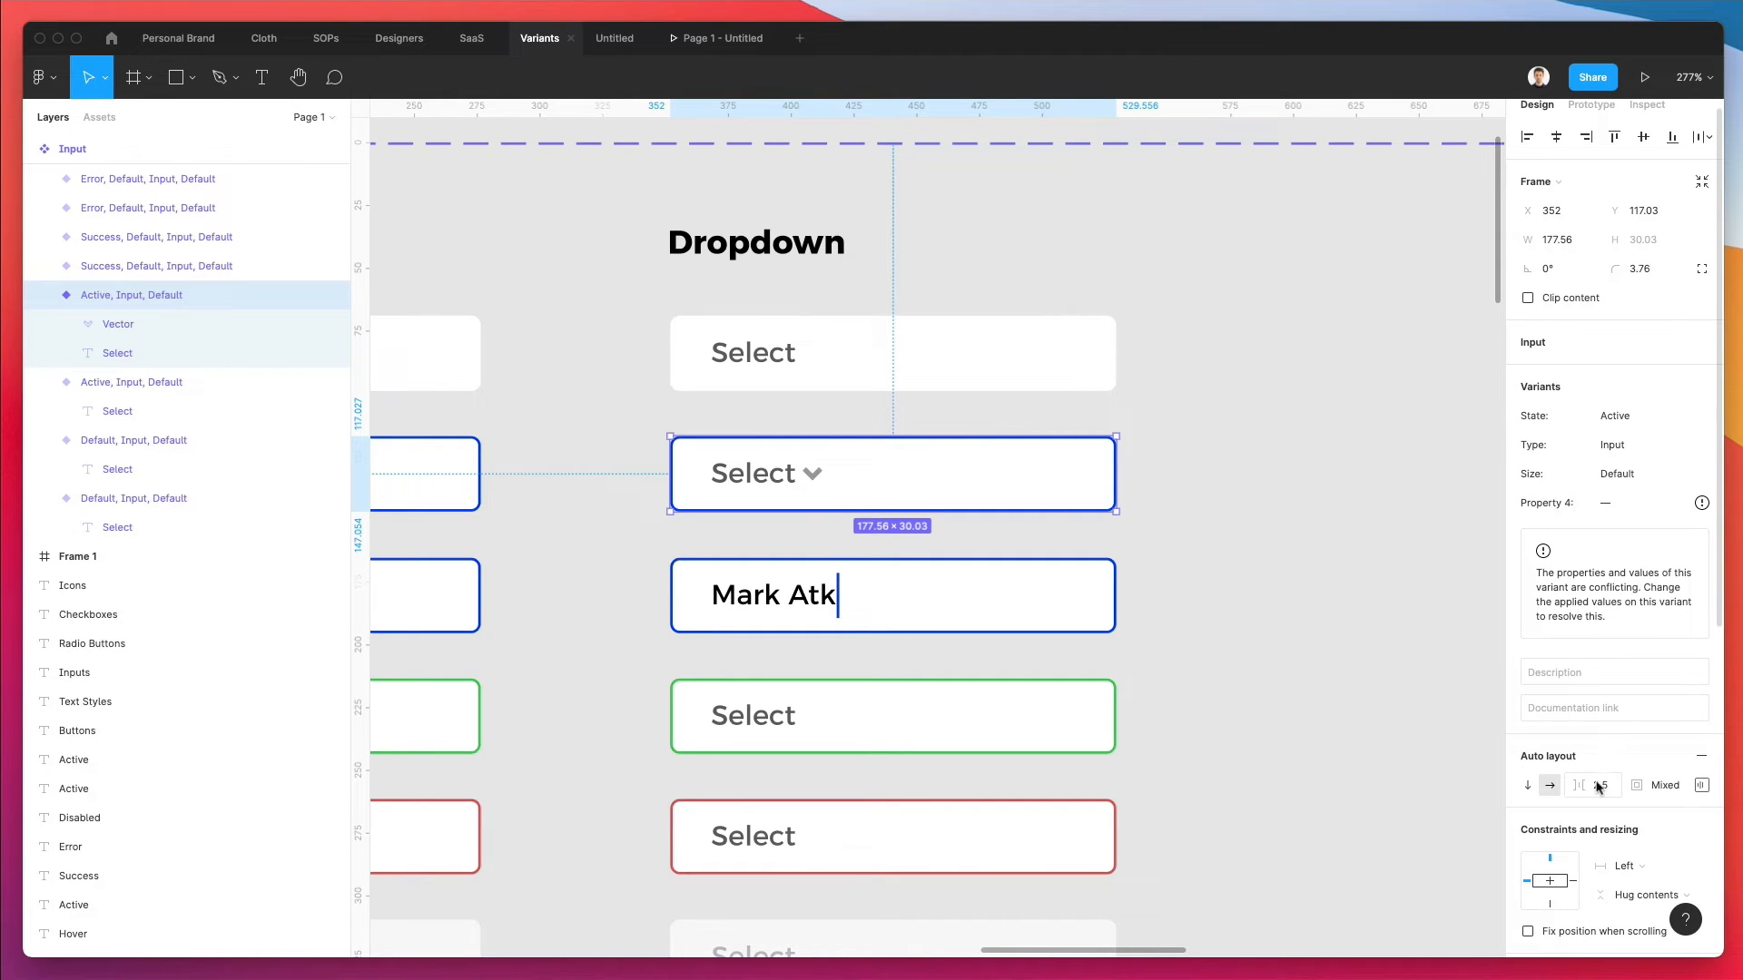
left_click_drag(1580, 786, 71, 778)
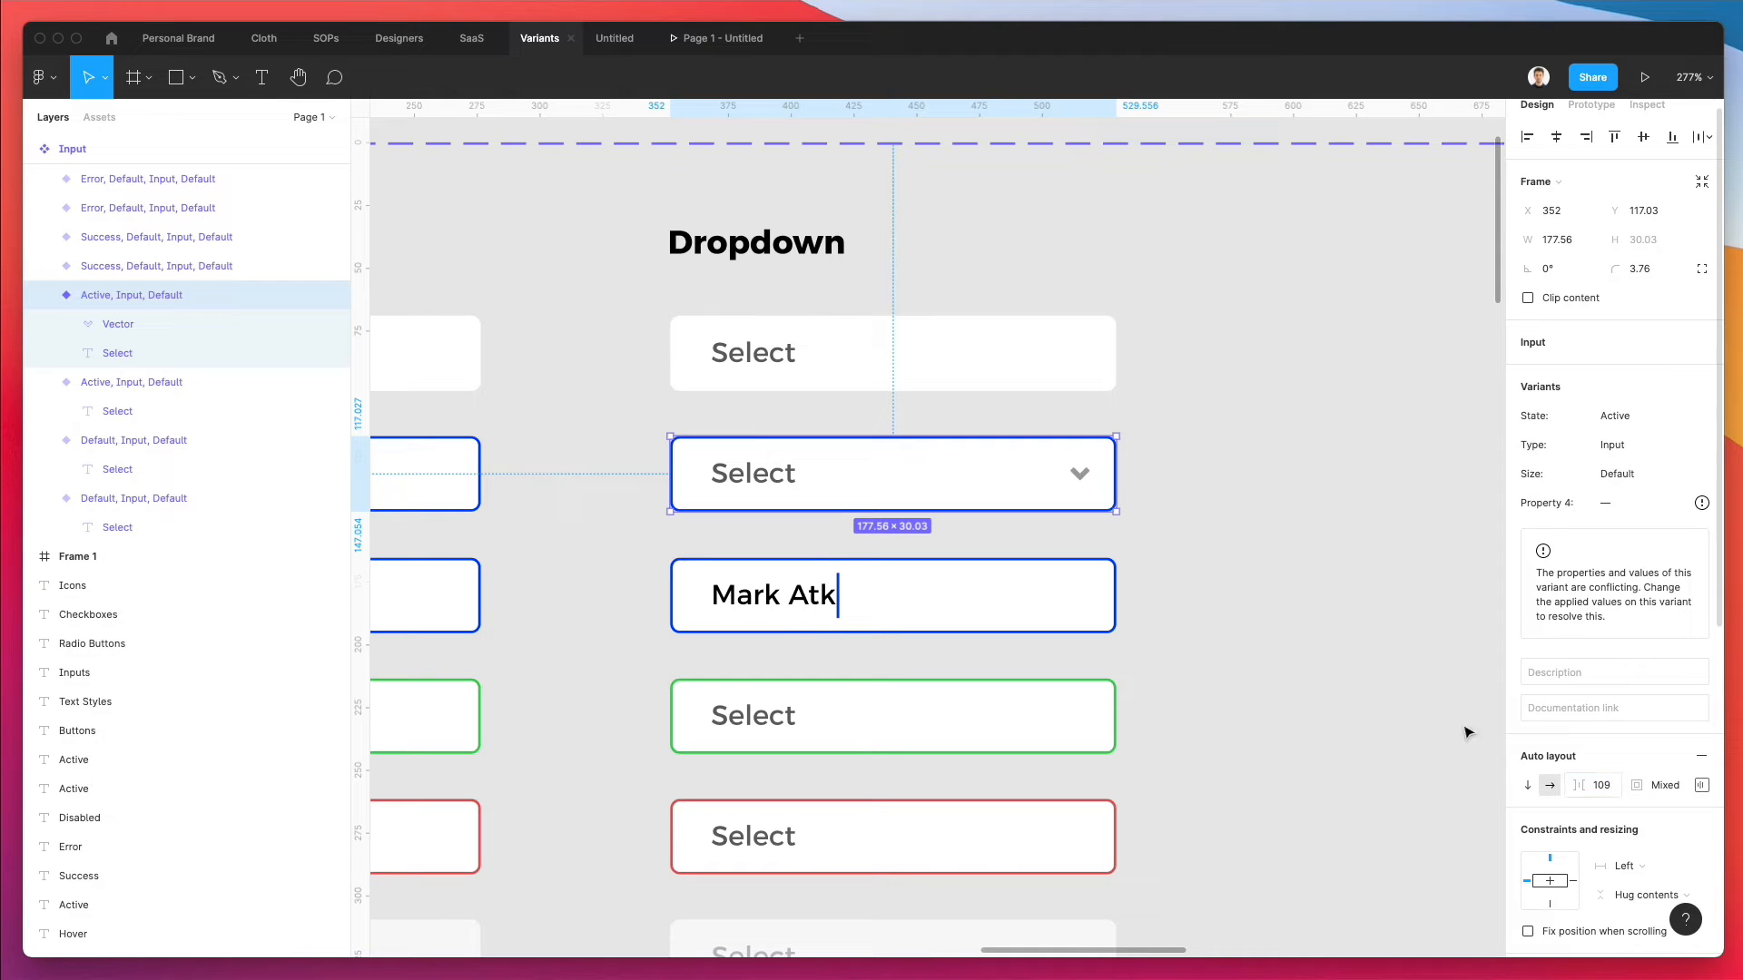
left_click(1217, 479)
- Copy the active field's chevron into the default dropdown field
left_click(1079, 472)
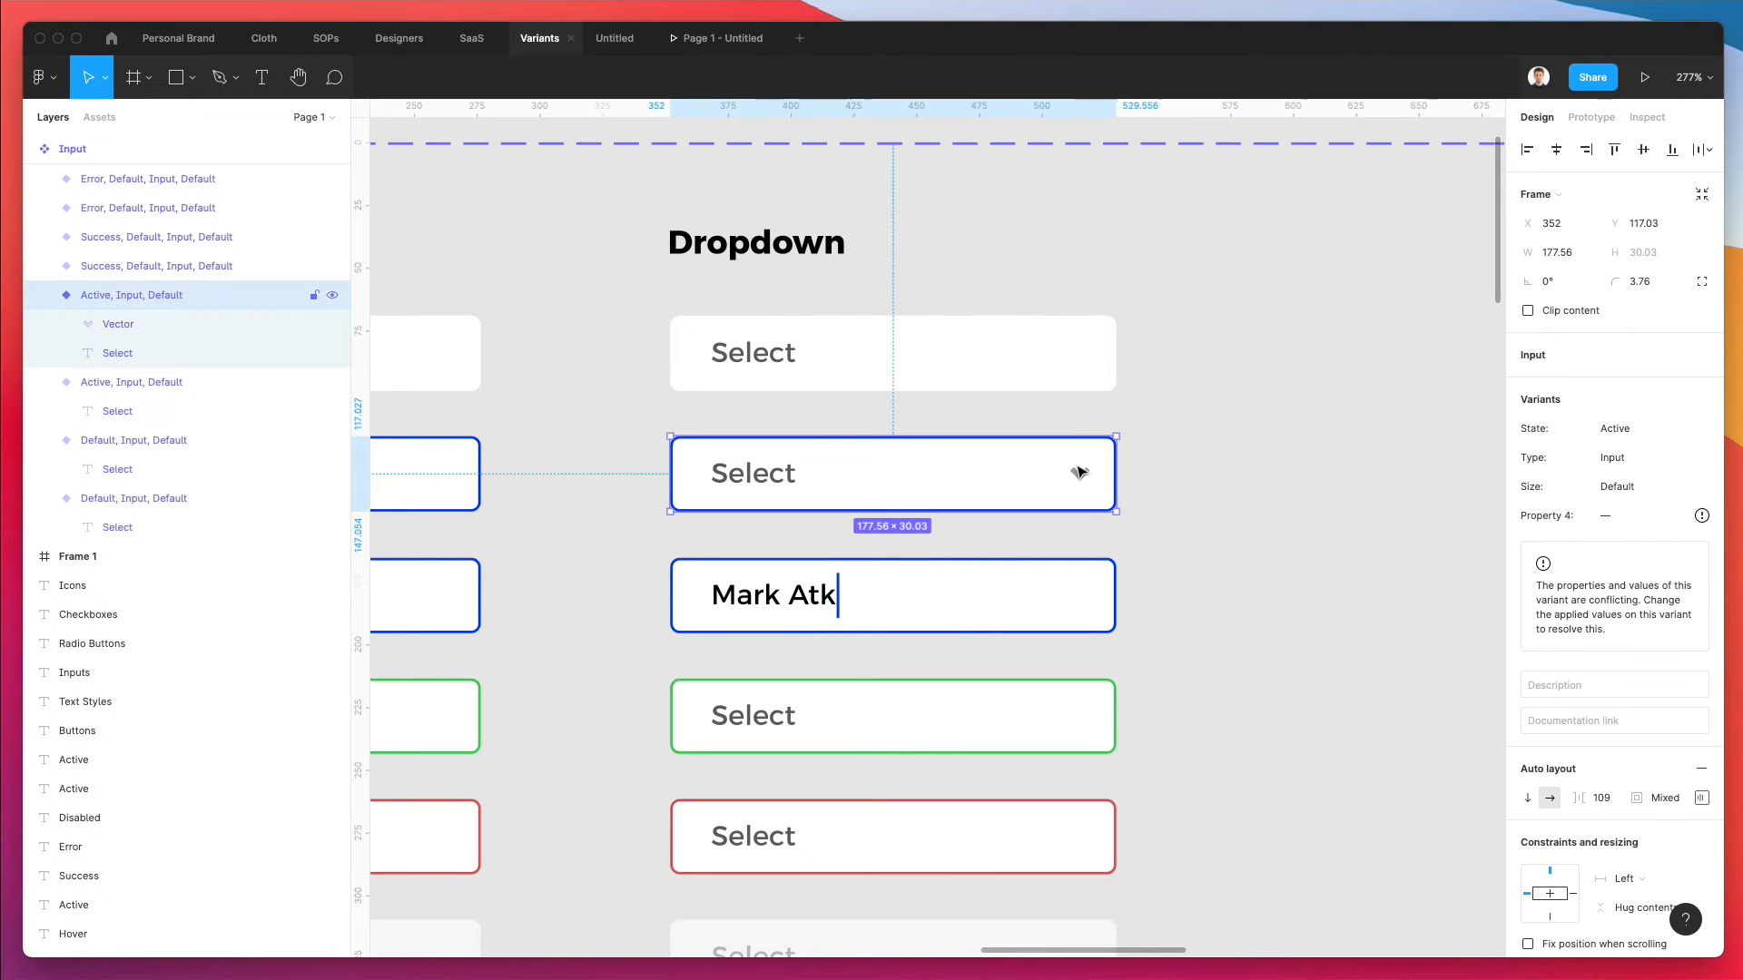
left_click(1081, 475)
key("ctrl+c")
left_click(1023, 357)
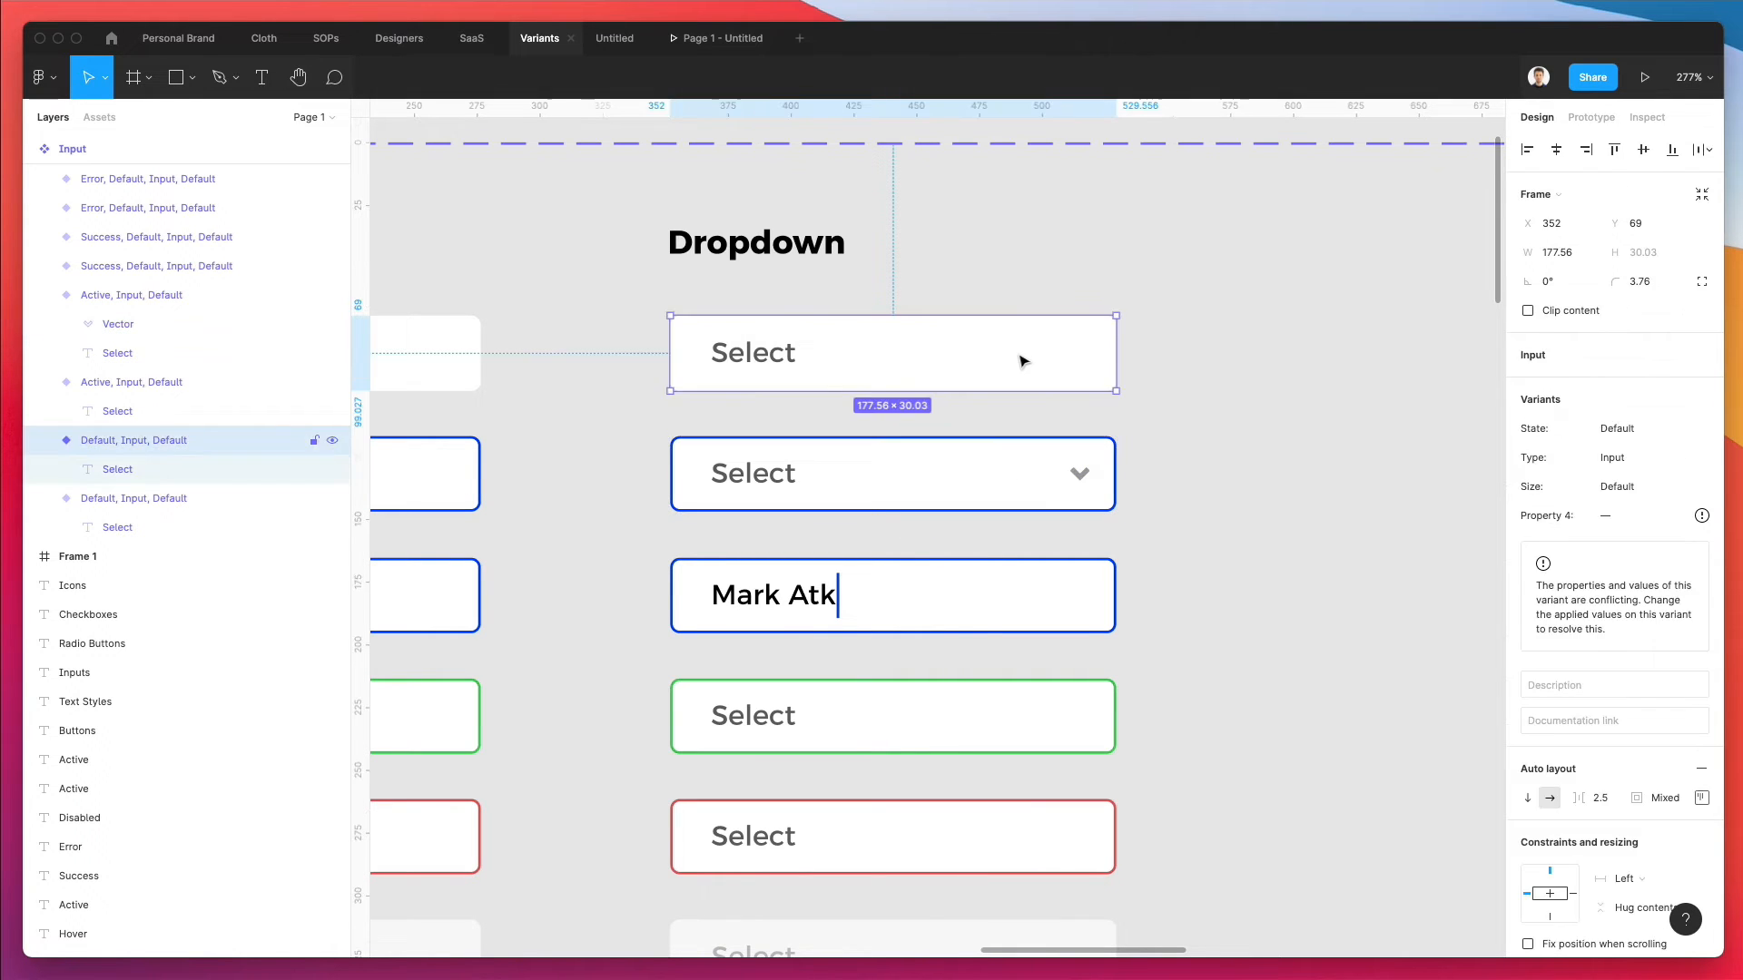
key("ctrl+v")
key("Escape")
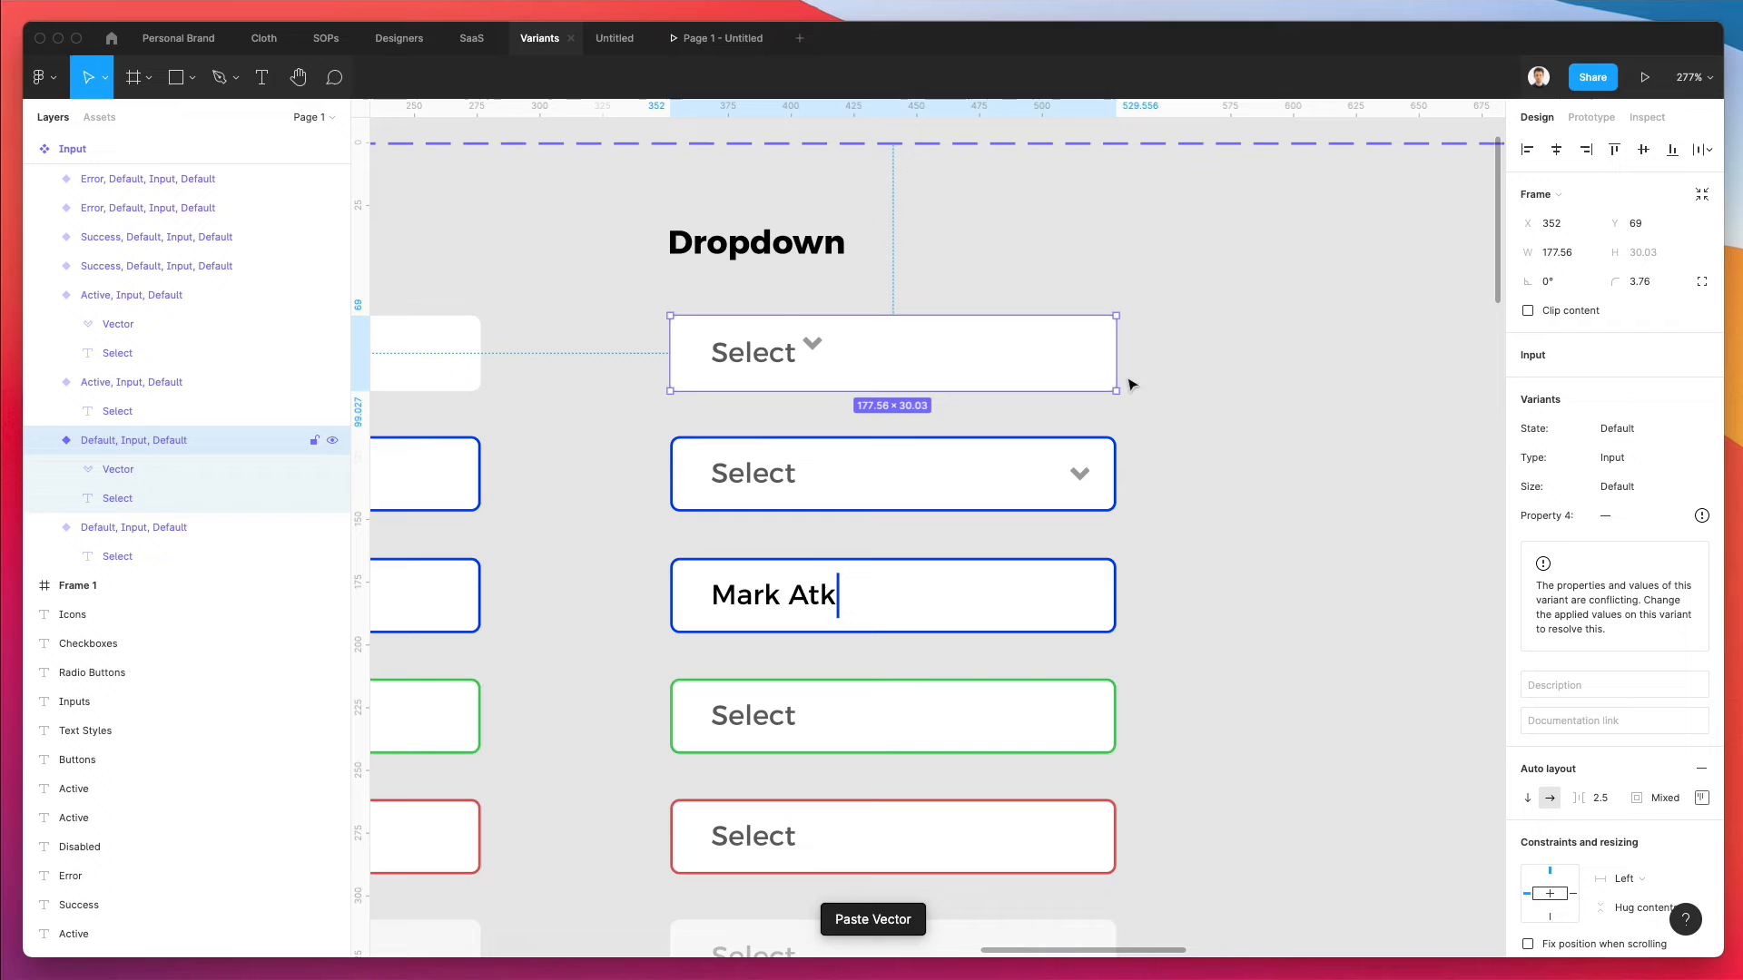
- Vertically centre the default dropdown field's contents at the left and set their spacing to 109
left_click(1696, 801)
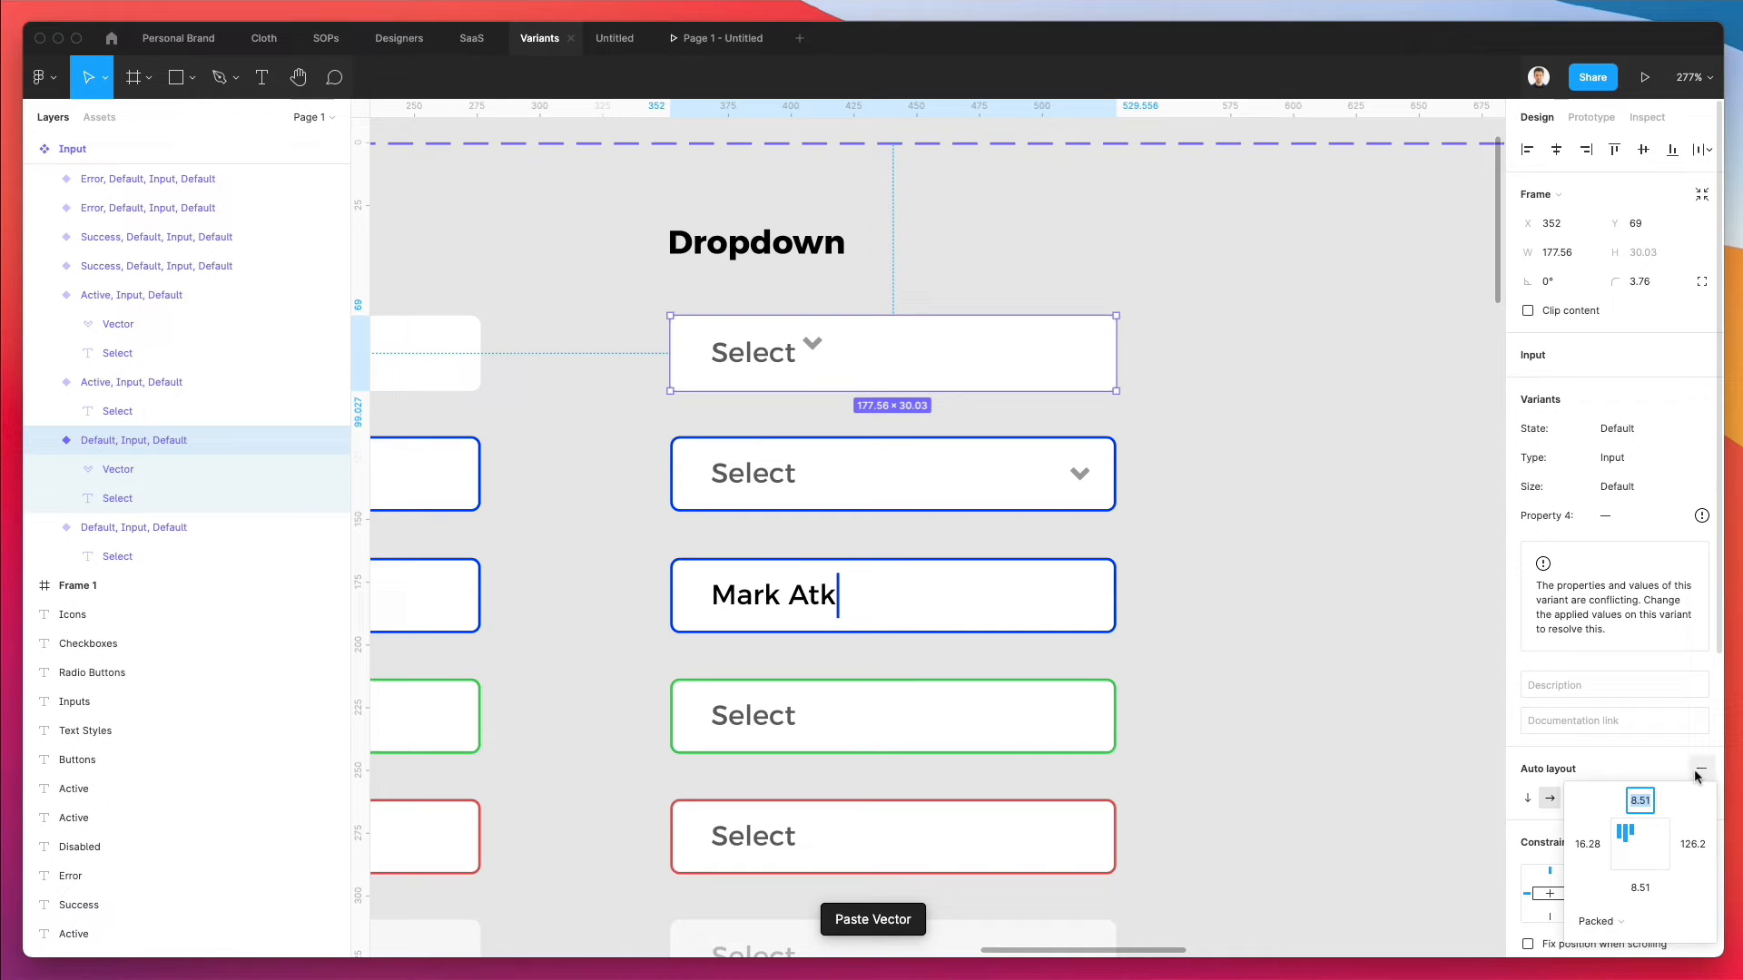
left_click(1624, 844)
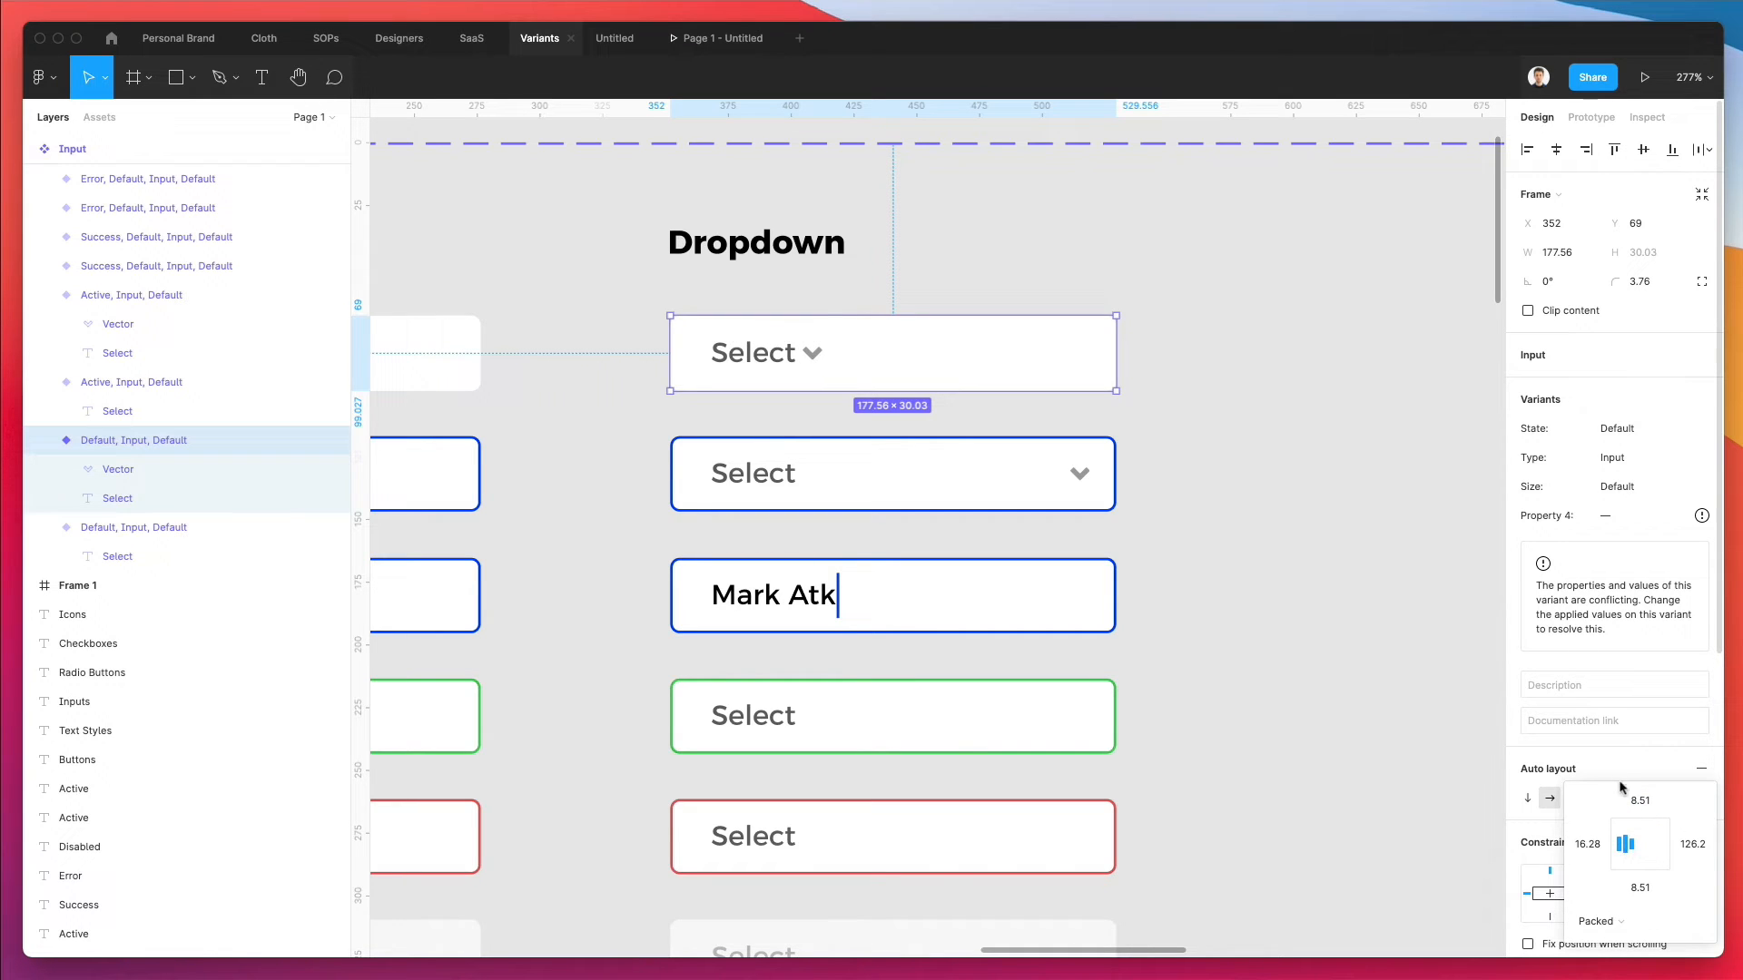
left_click(1089, 530)
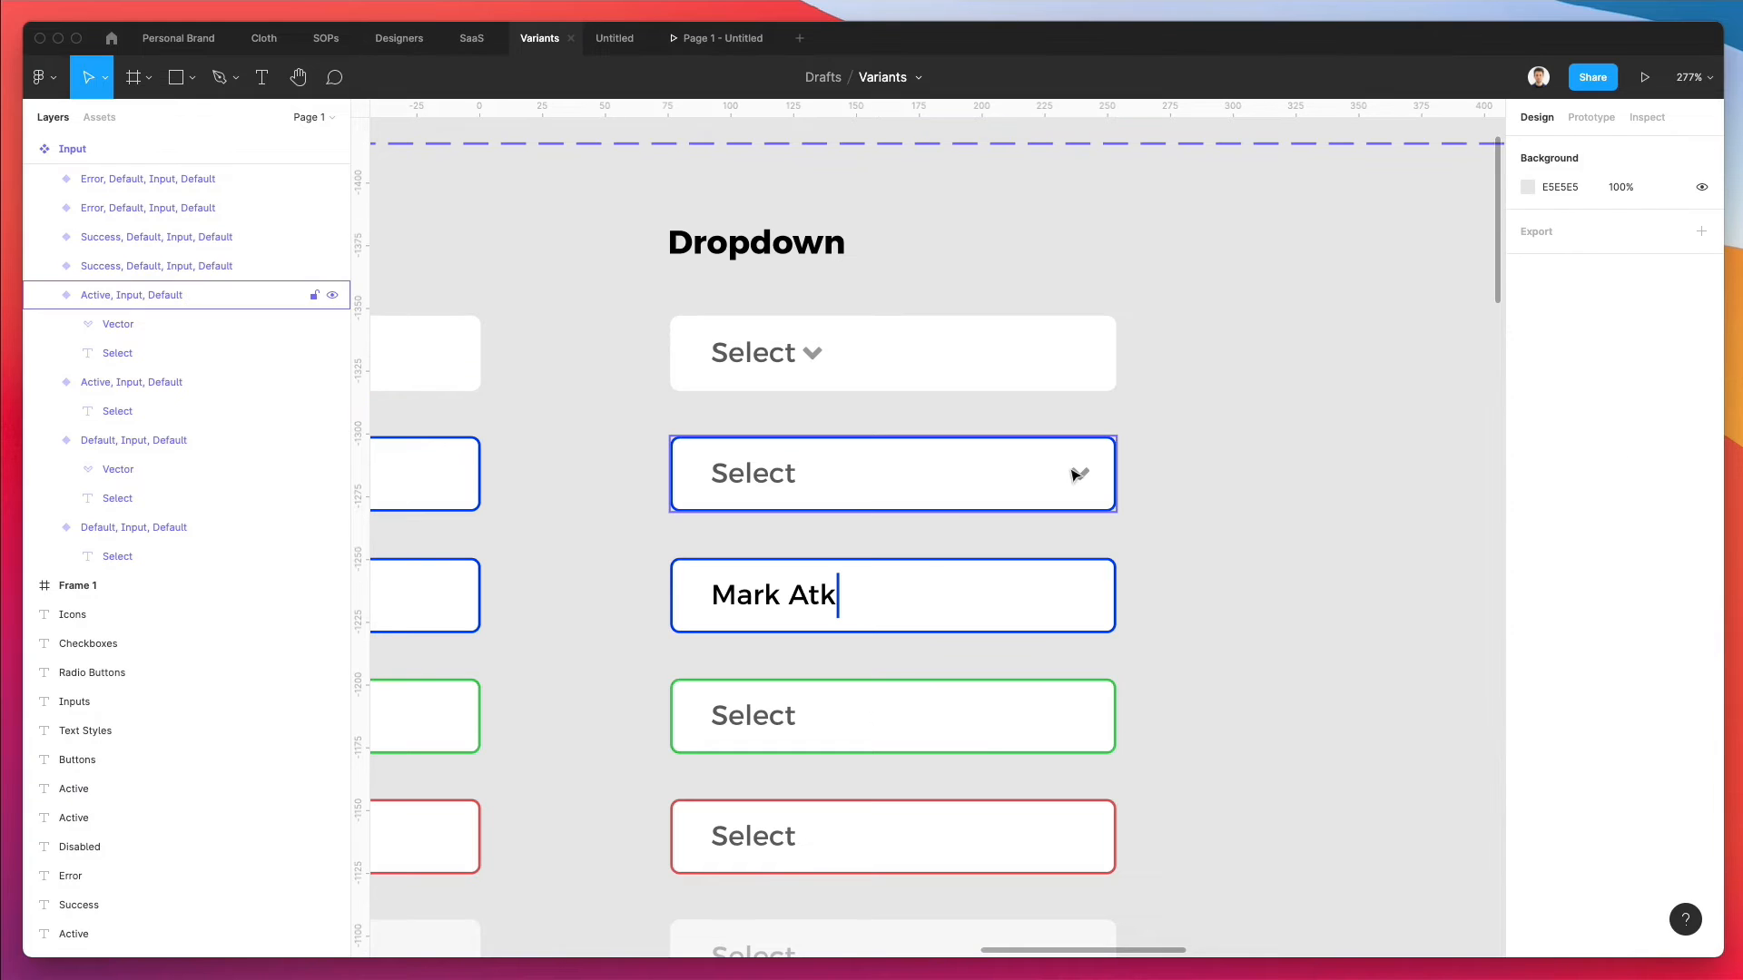
double_click(1077, 473)
left_click(957, 470)
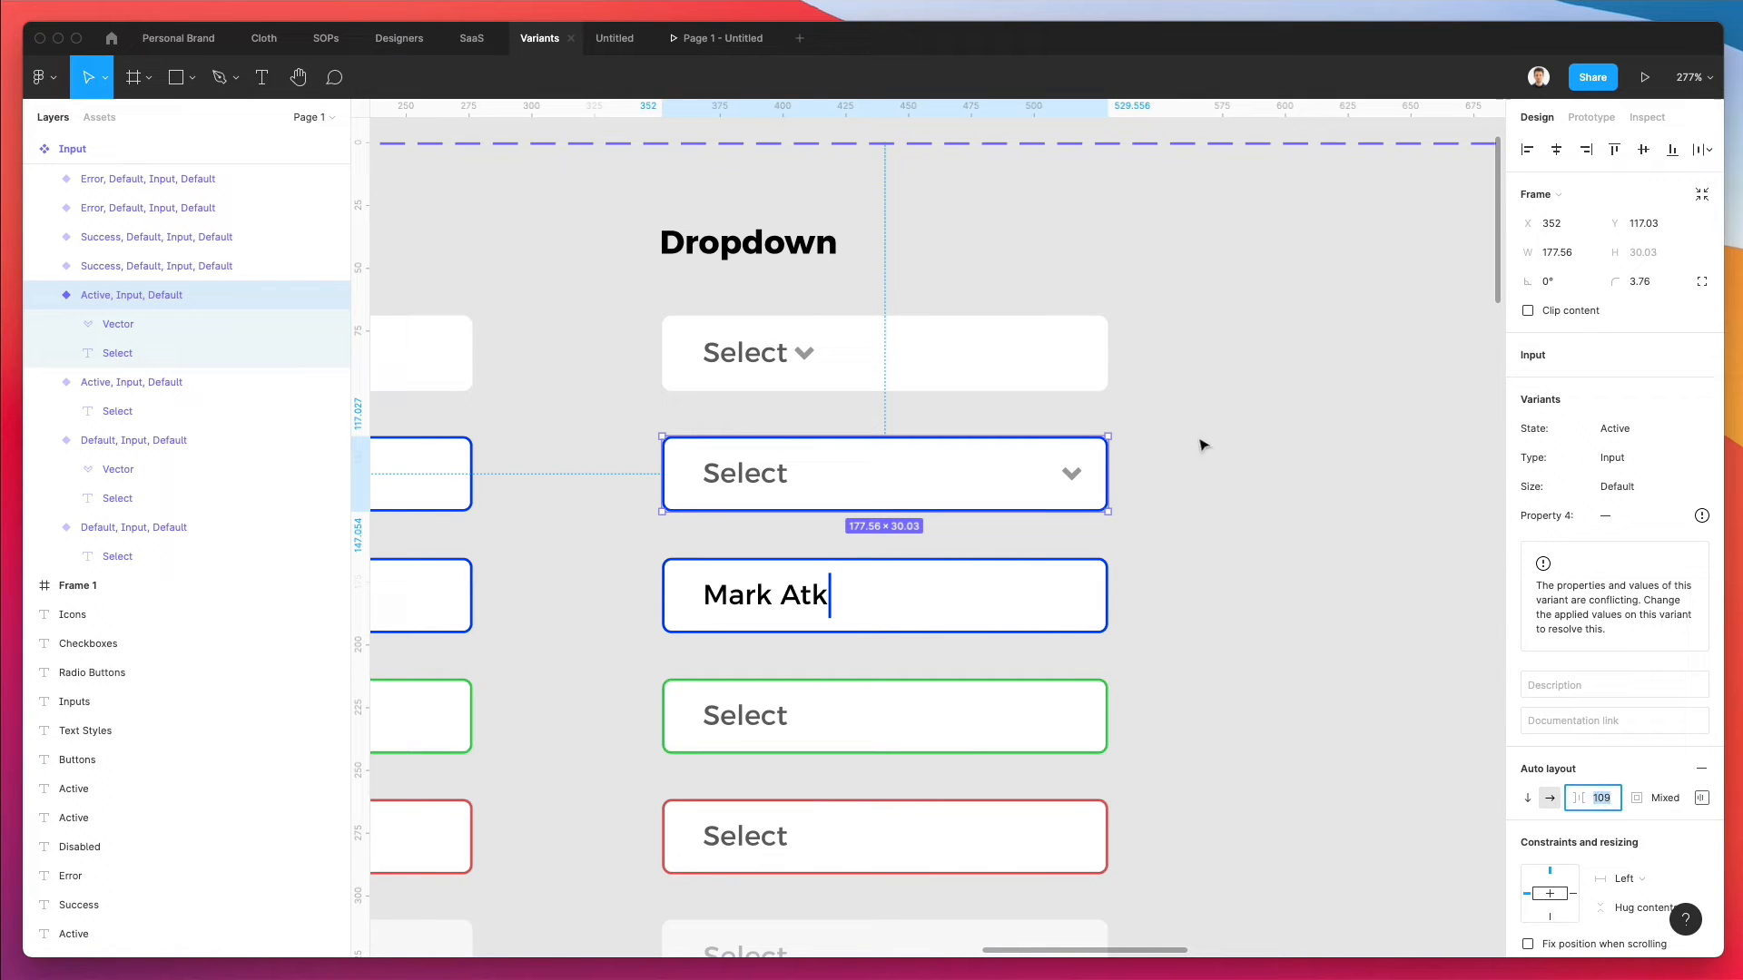
left_click(1180, 417)
left_click(887, 363)
left_click(1613, 799)
type("109")
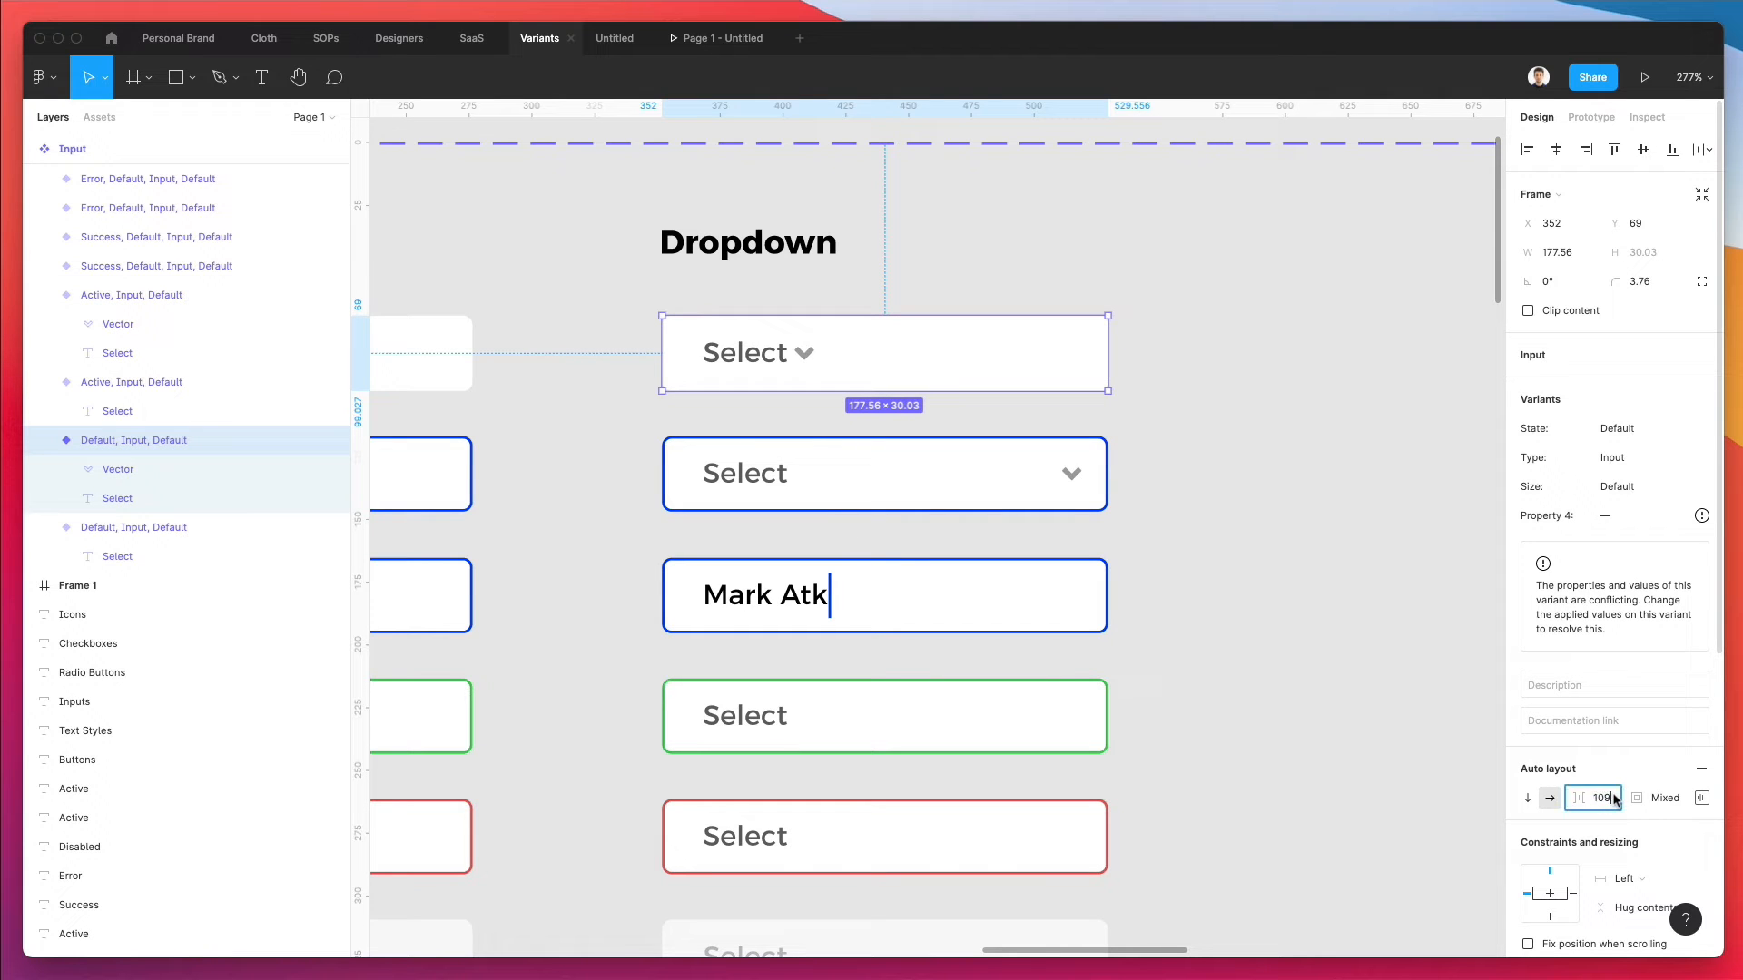
key("Return")
- Duplicate the active field's chevron into the typing-state dropdown field, aligned beneath the chevrons above
scroll(1246, 459, "down", 2)
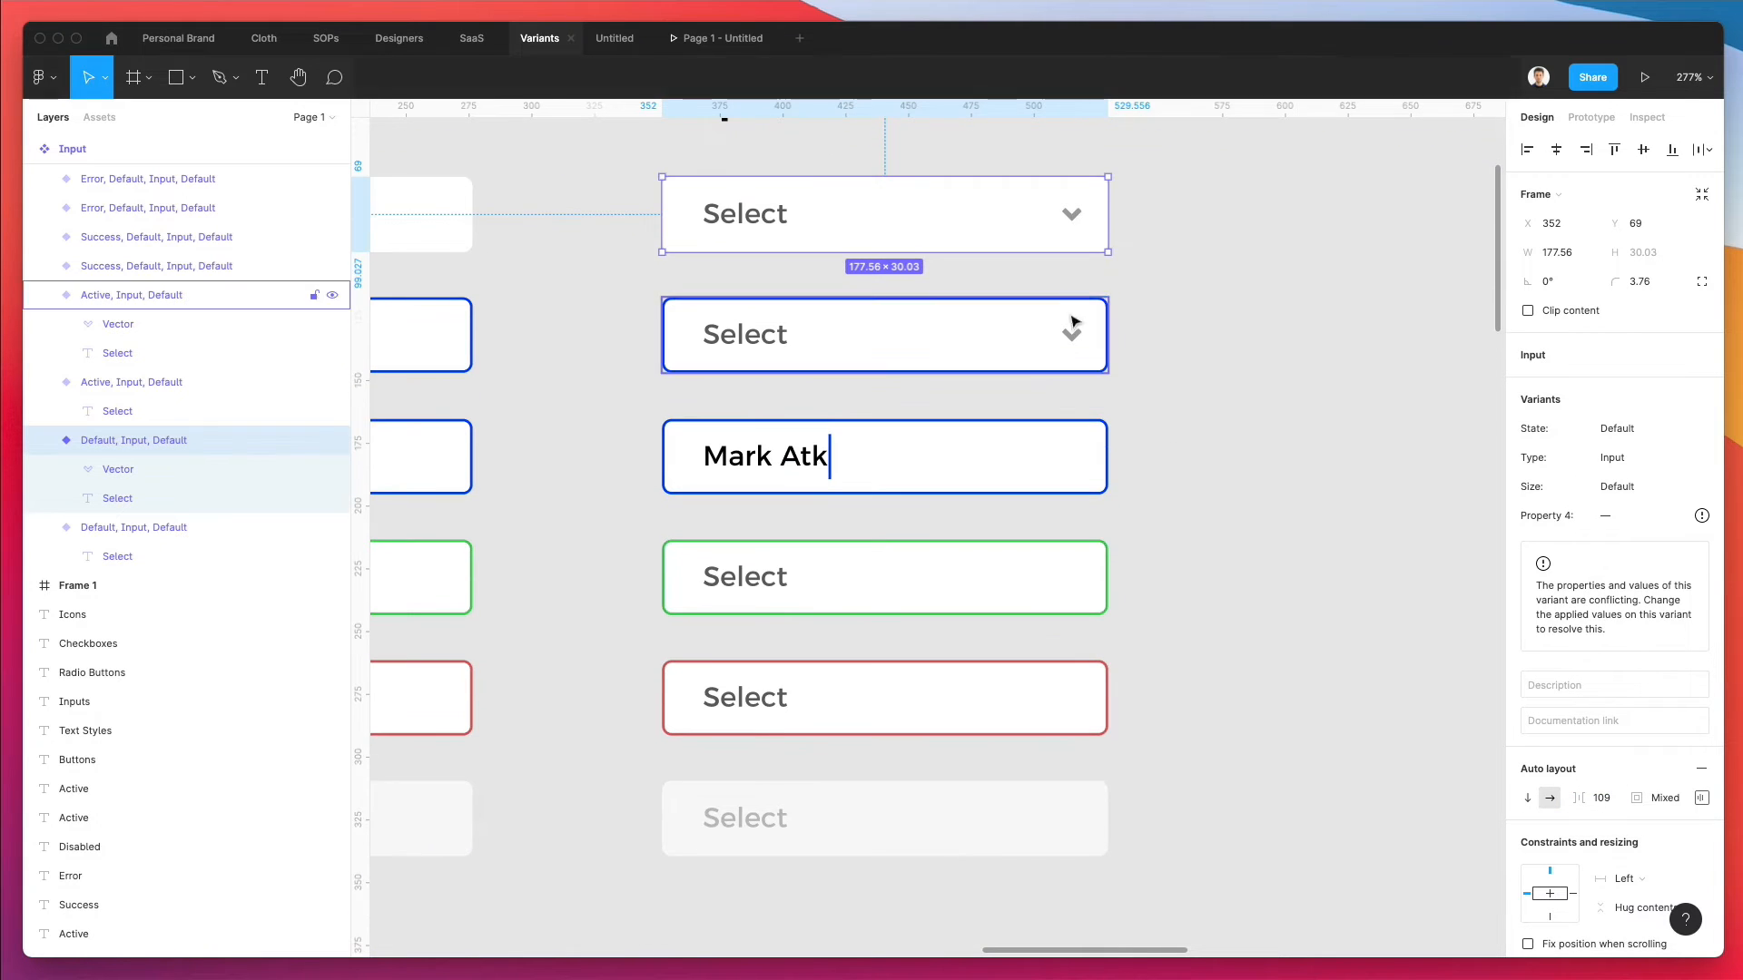
left_click(1073, 216)
left_click(1072, 334)
left_click_drag(1077, 390, 1087, 465)
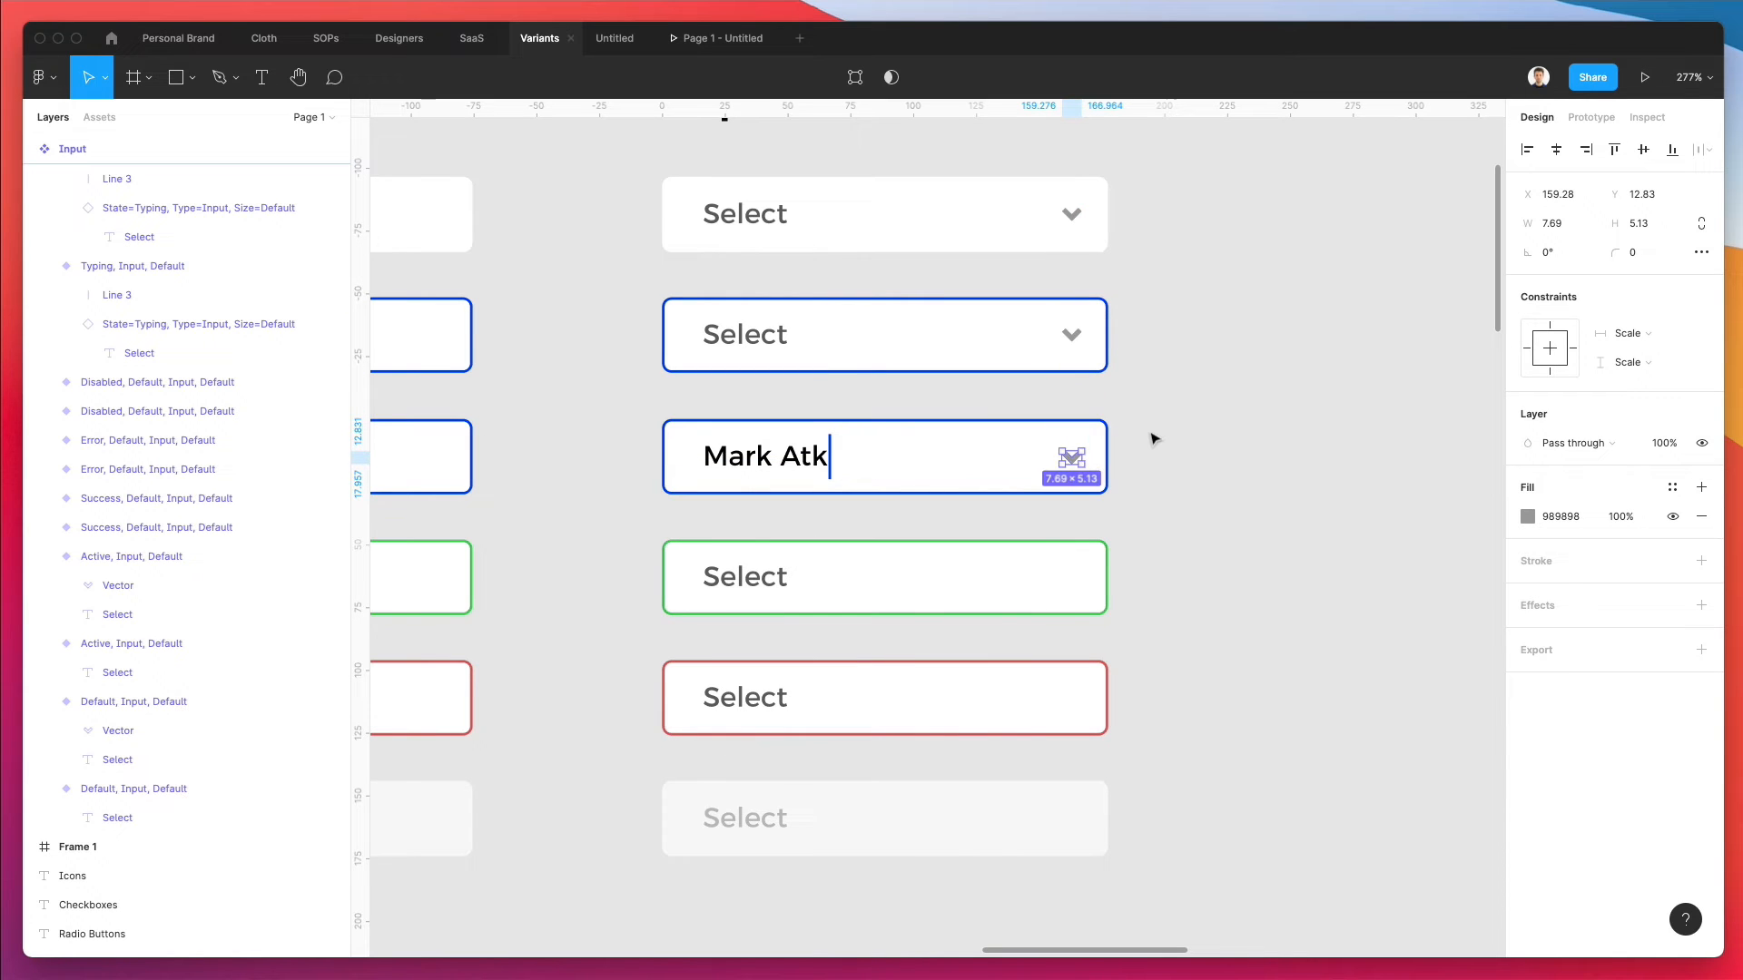
key("Up")
- Duplicate the typing field's chevron into the green success dropdown field
scroll(1074, 465, "down", 1)
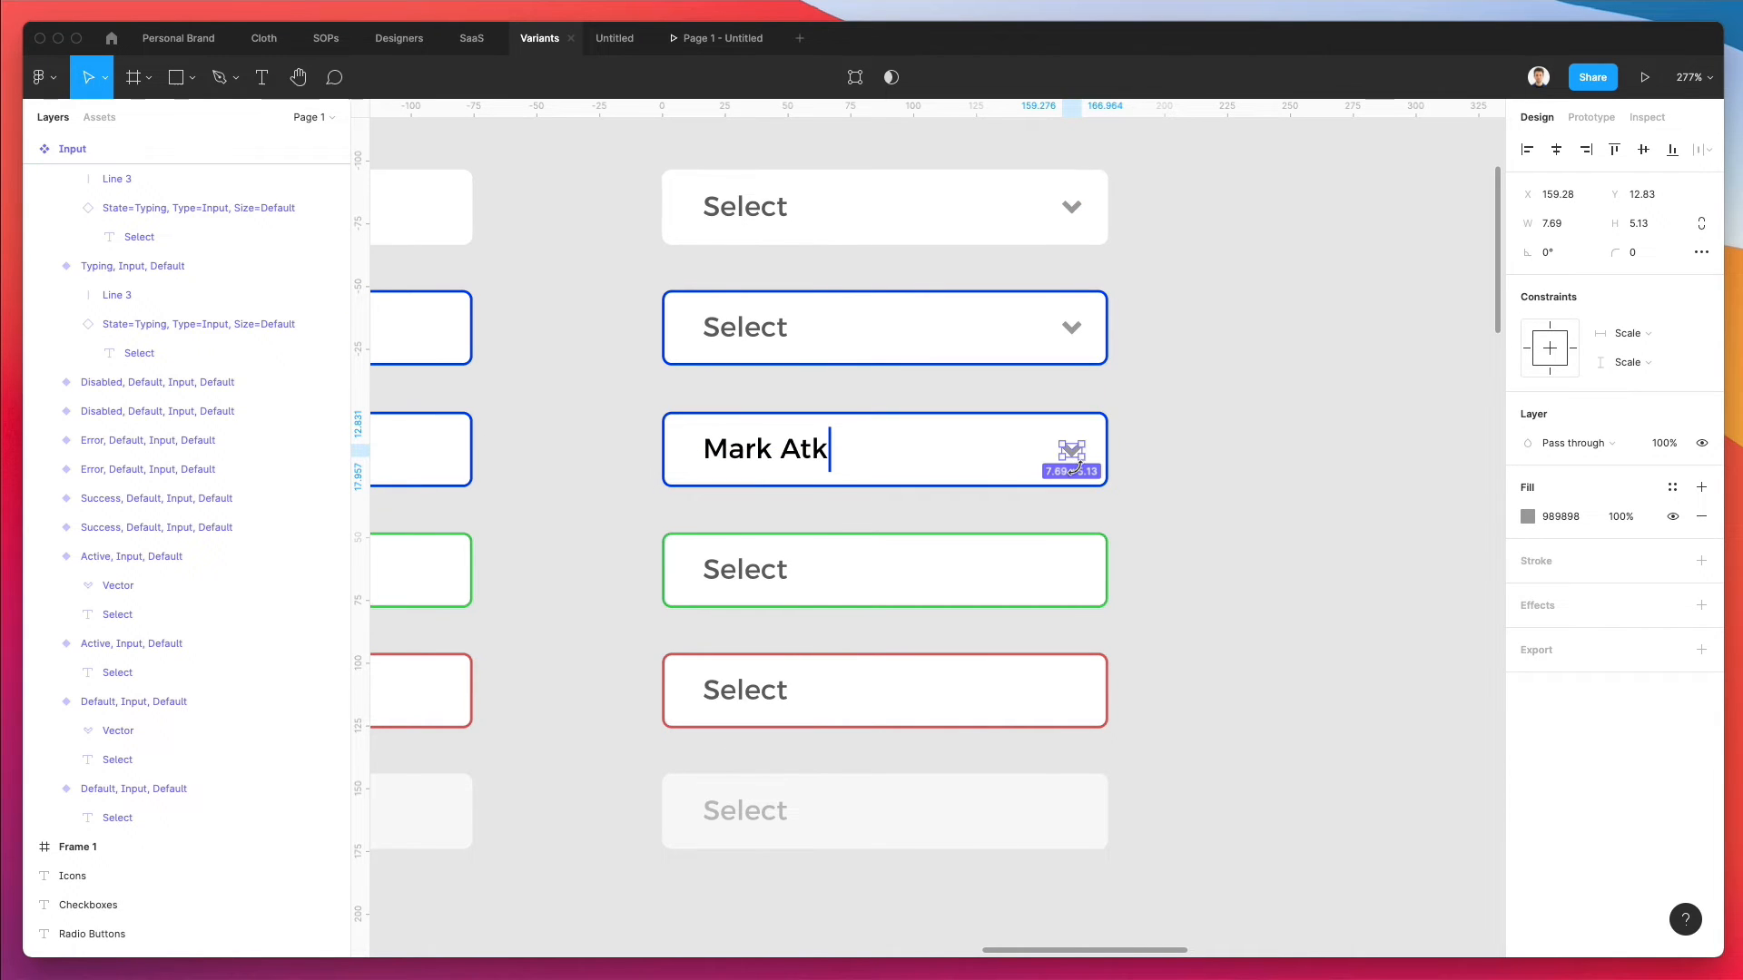
left_click_drag(1077, 460, 1069, 585)
scroll(1000, 591, "down", 1)
scroll(999, 591, "up", 1)
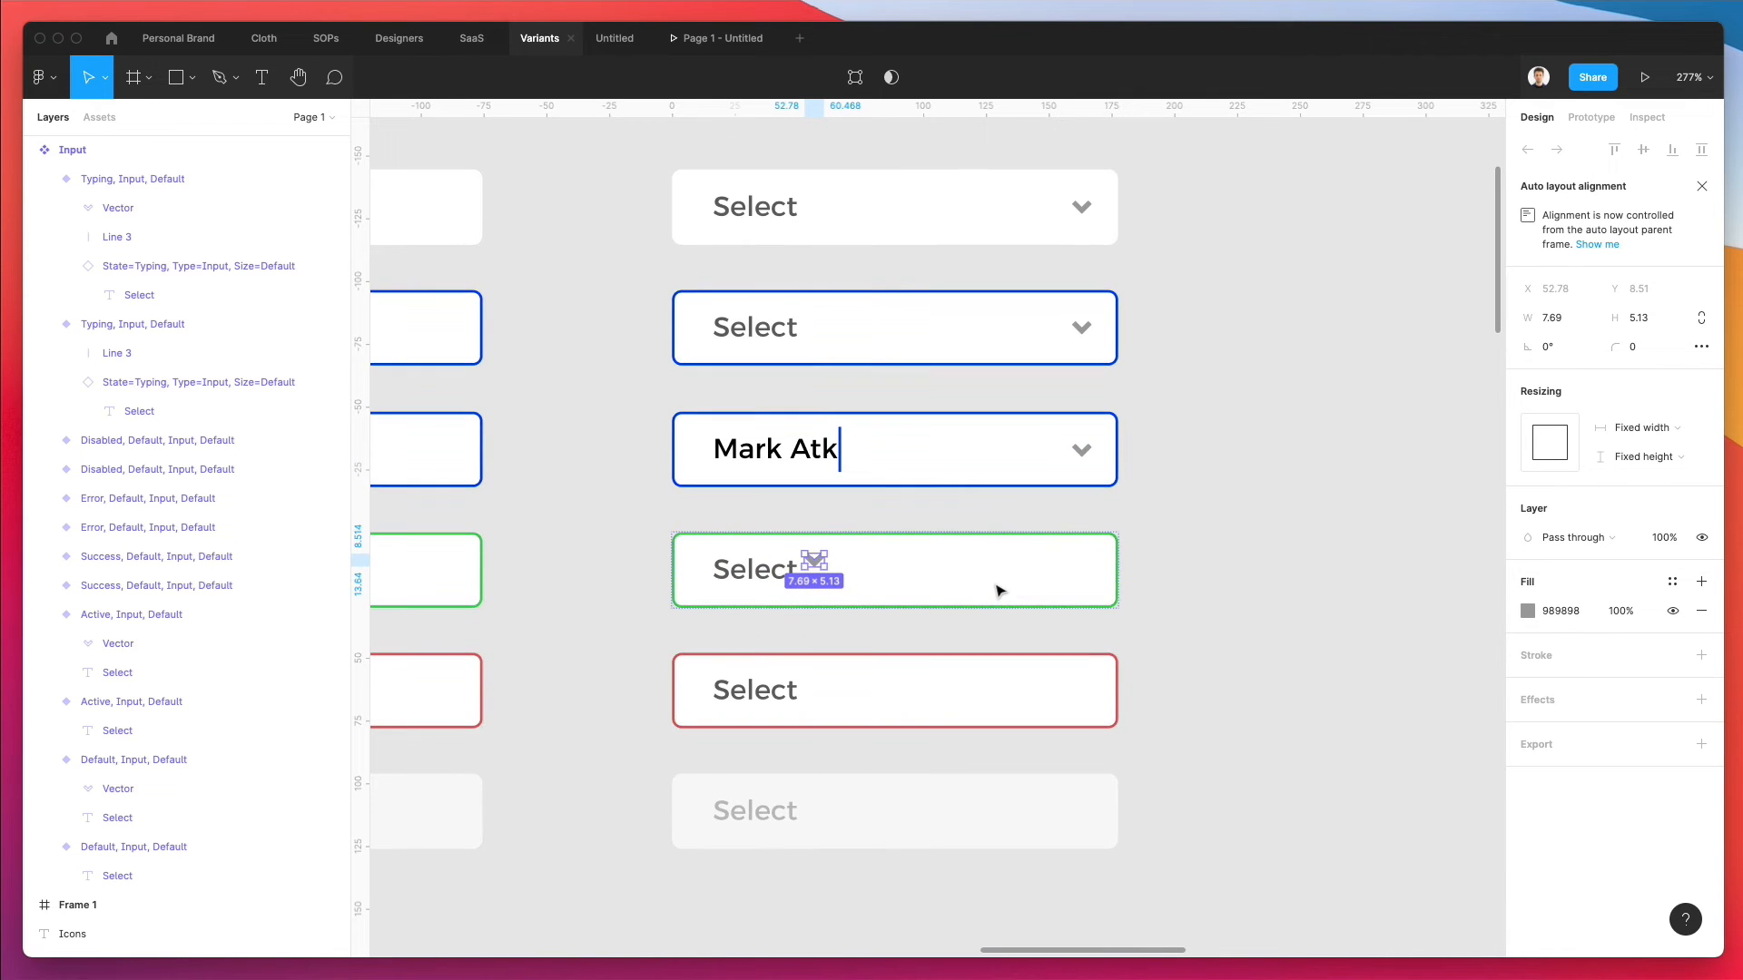
- Set the success dropdown field's item spacing to 109 and vertically centre its contents at the left
left_click(998, 591)
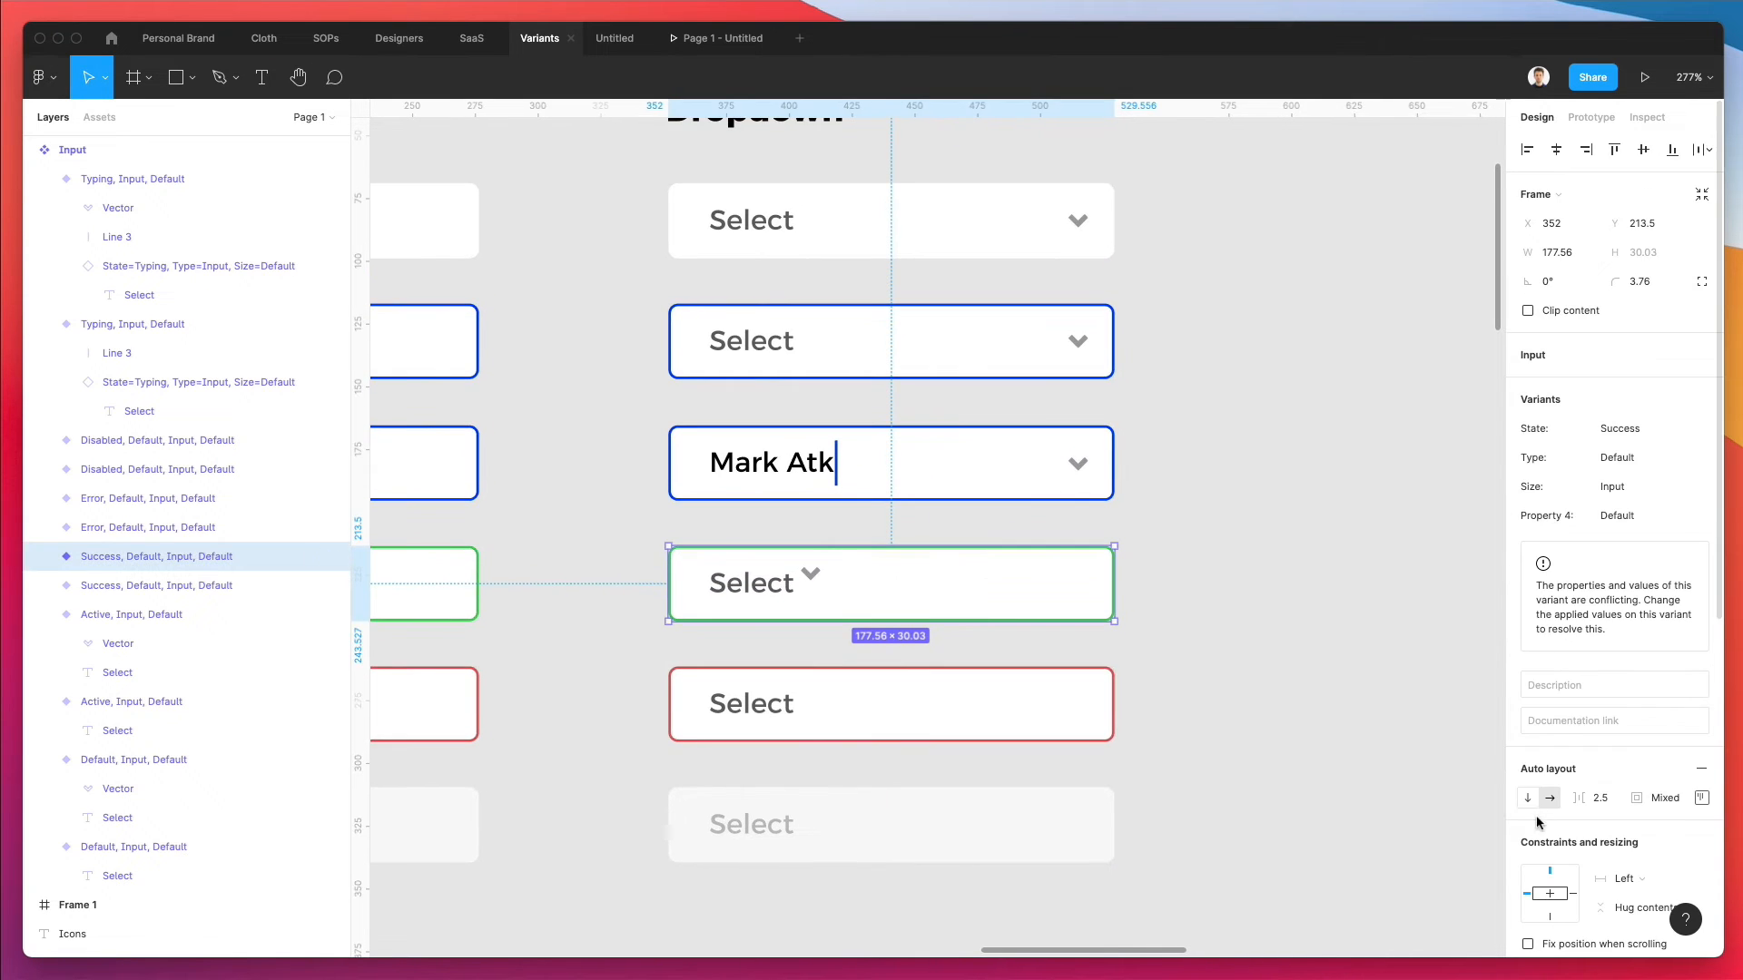
left_click(1602, 800)
type("109")
key("Return")
left_click(1698, 801)
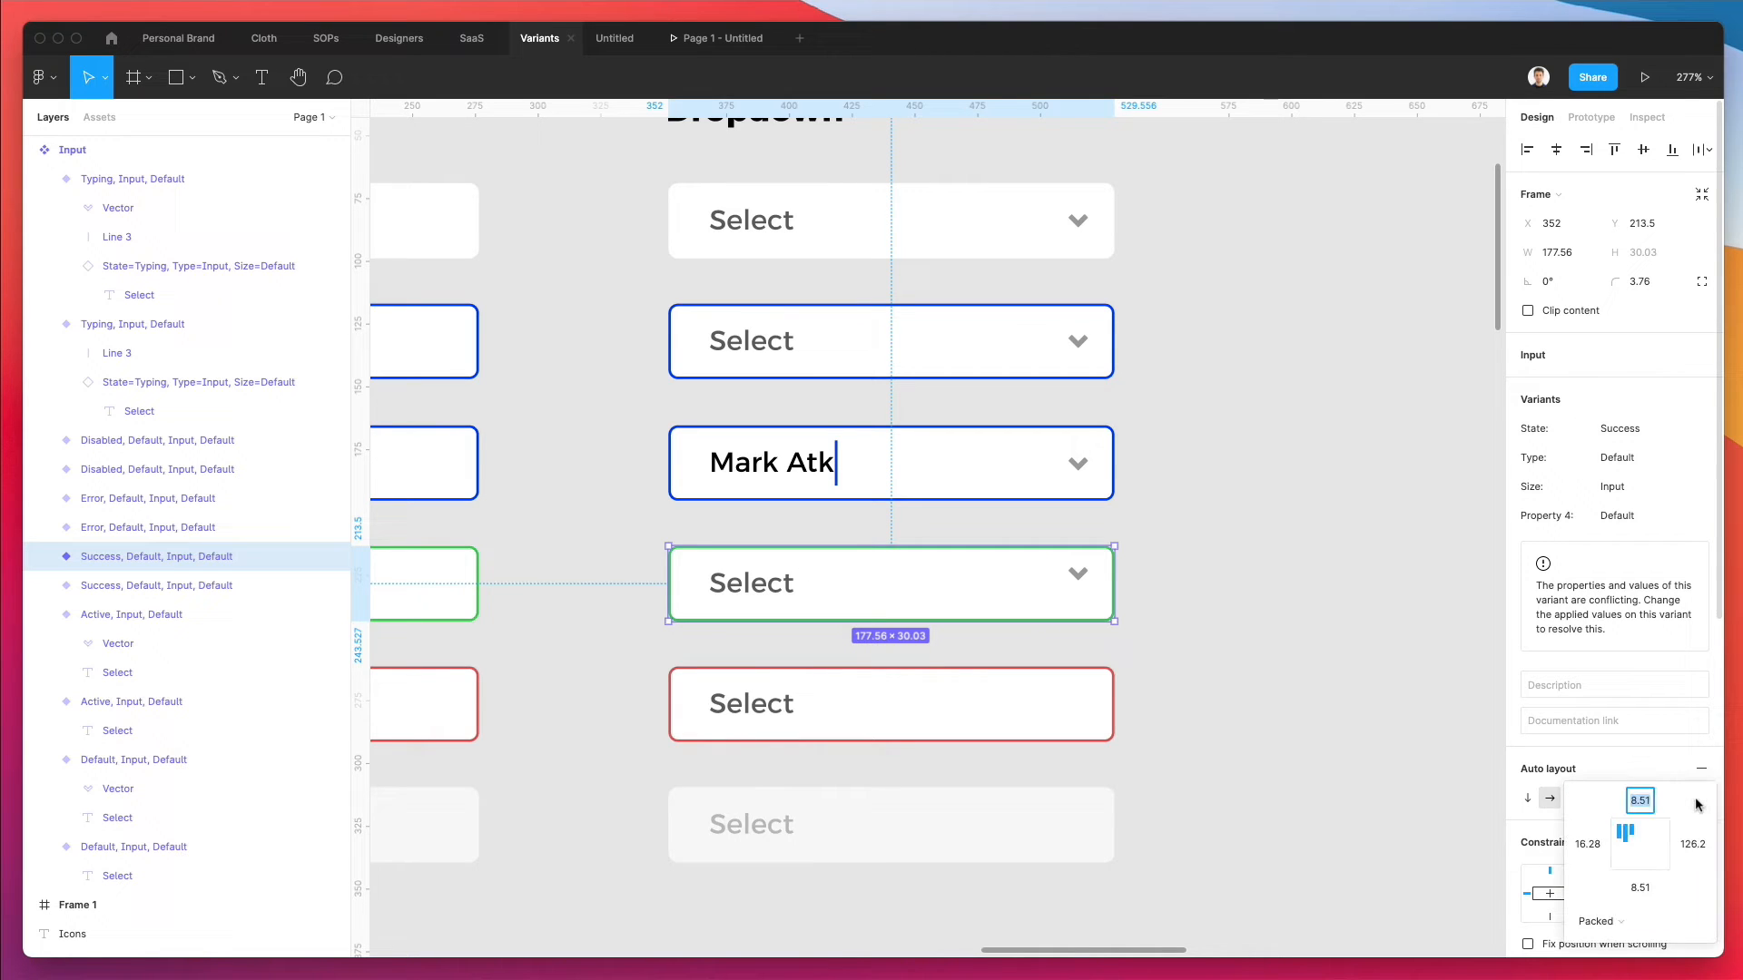
left_click(1625, 844)
left_click(1192, 512)
scroll(1180, 512, "down", 3)
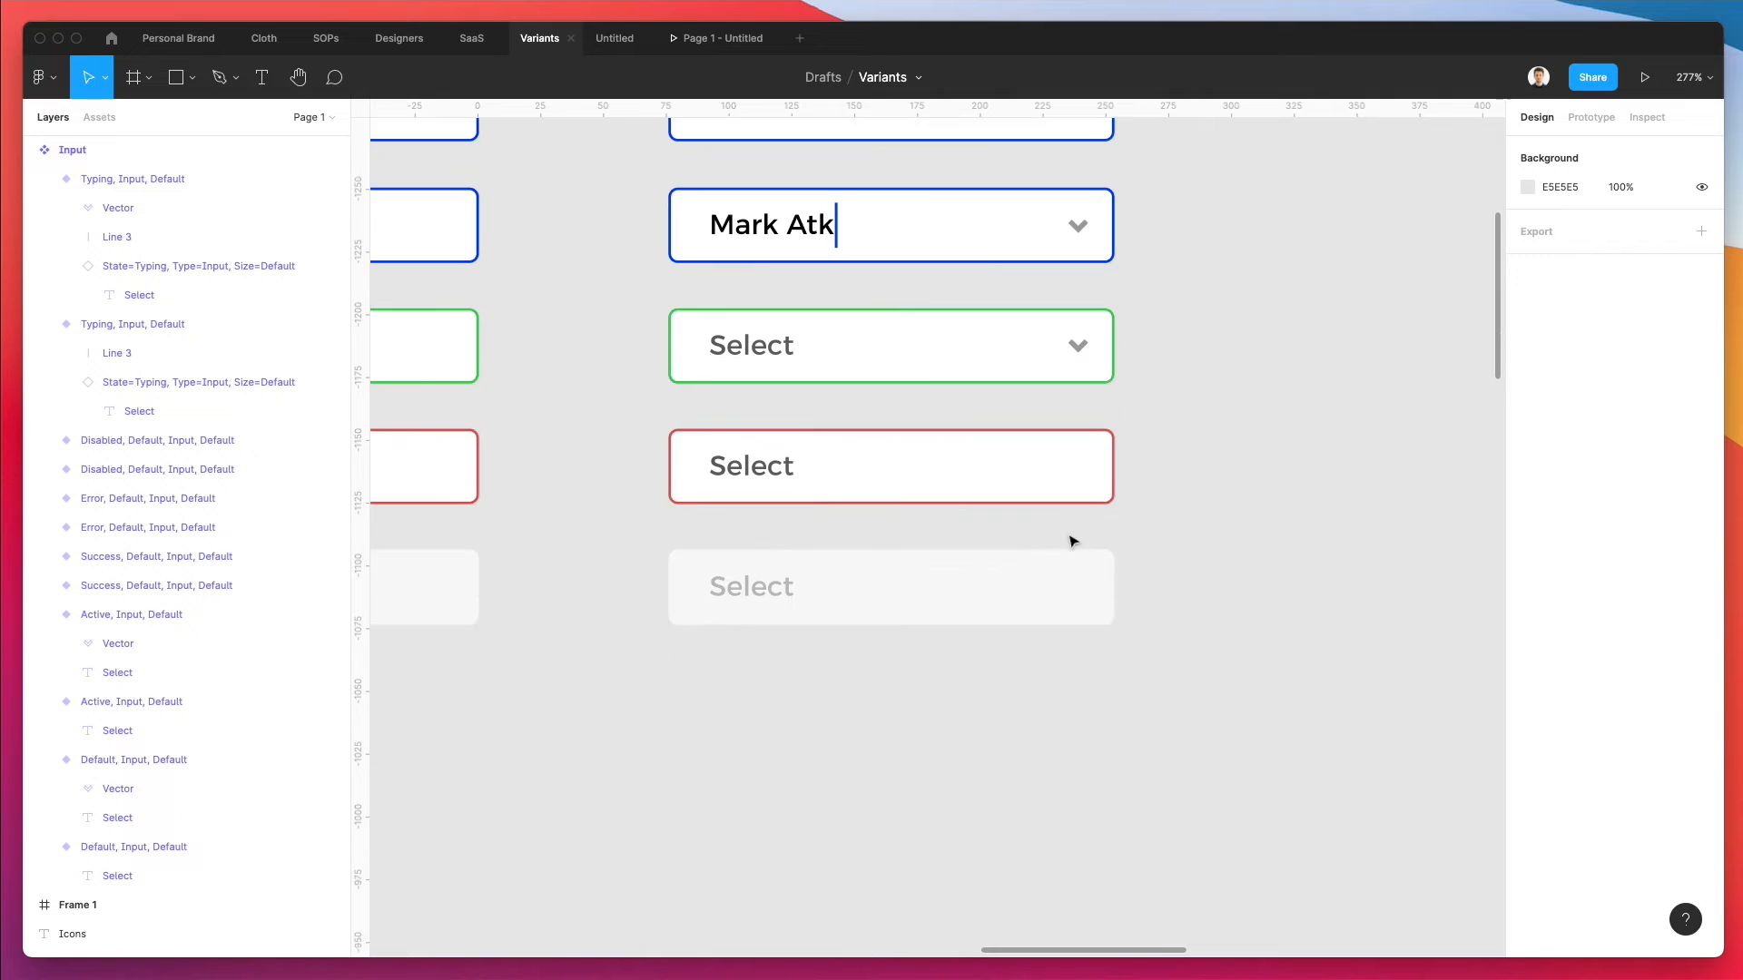
left_click(924, 445)
key("super+v")
key("super+z")
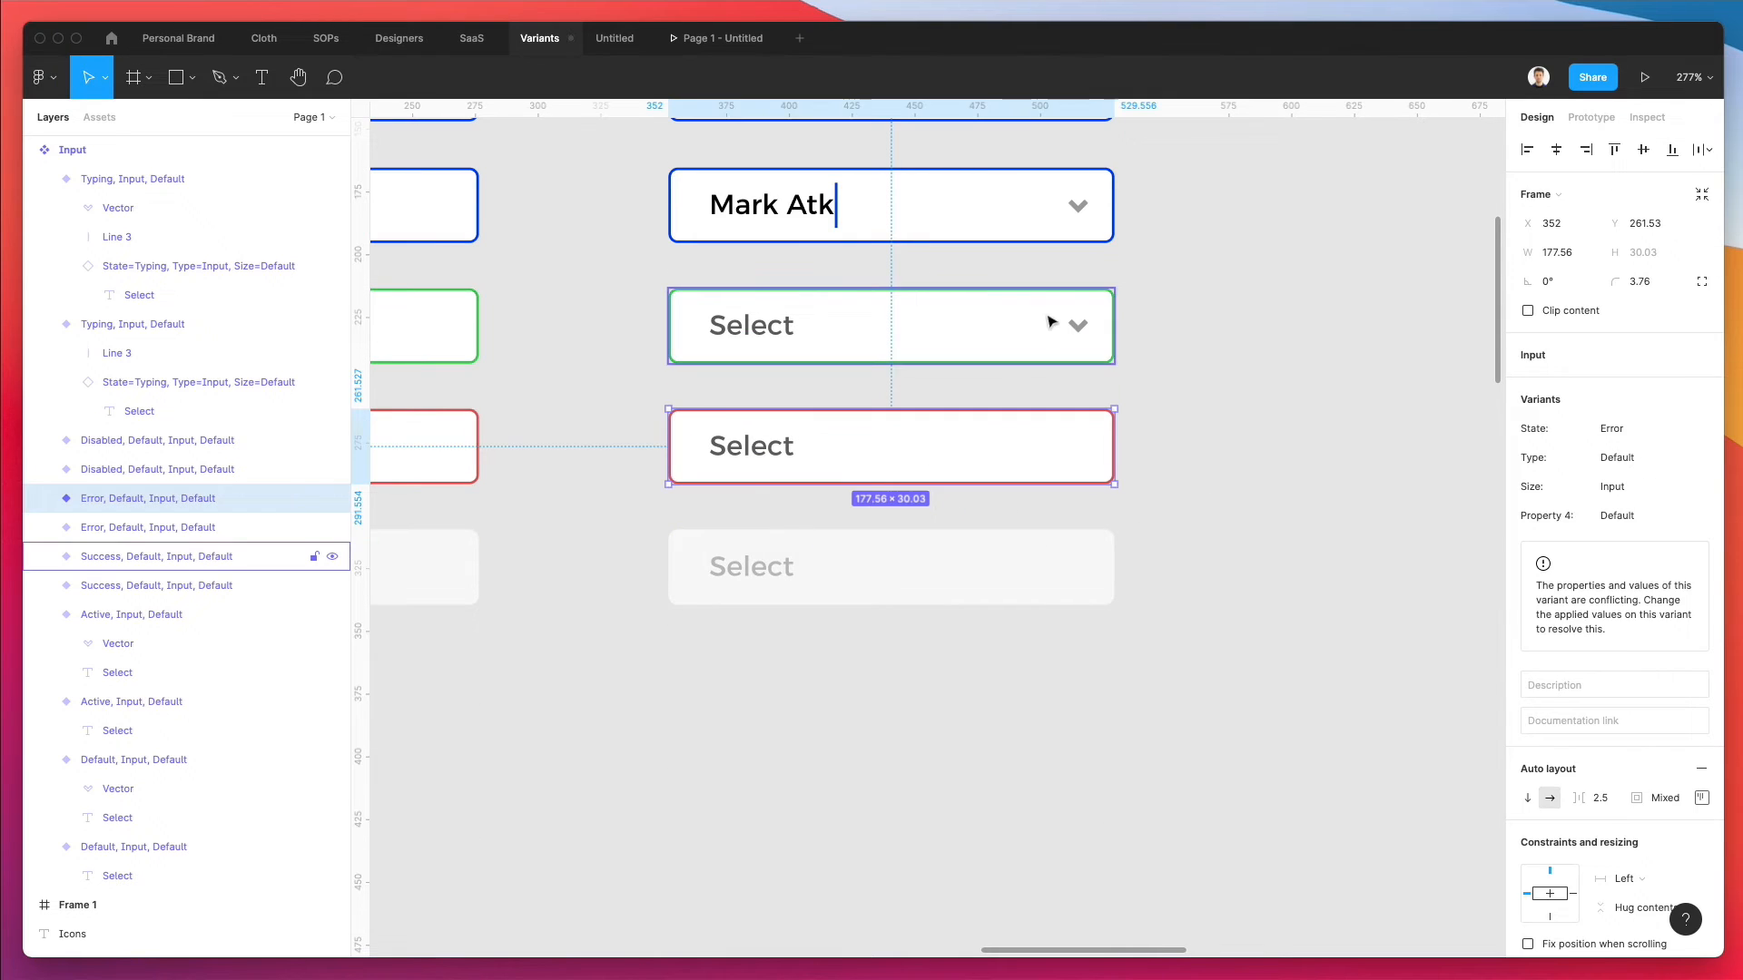
- Duplicate the success field's chevron into the red error dropdown field
double_click(1077, 329)
left_click_drag(1077, 331, 927, 451, "alt")
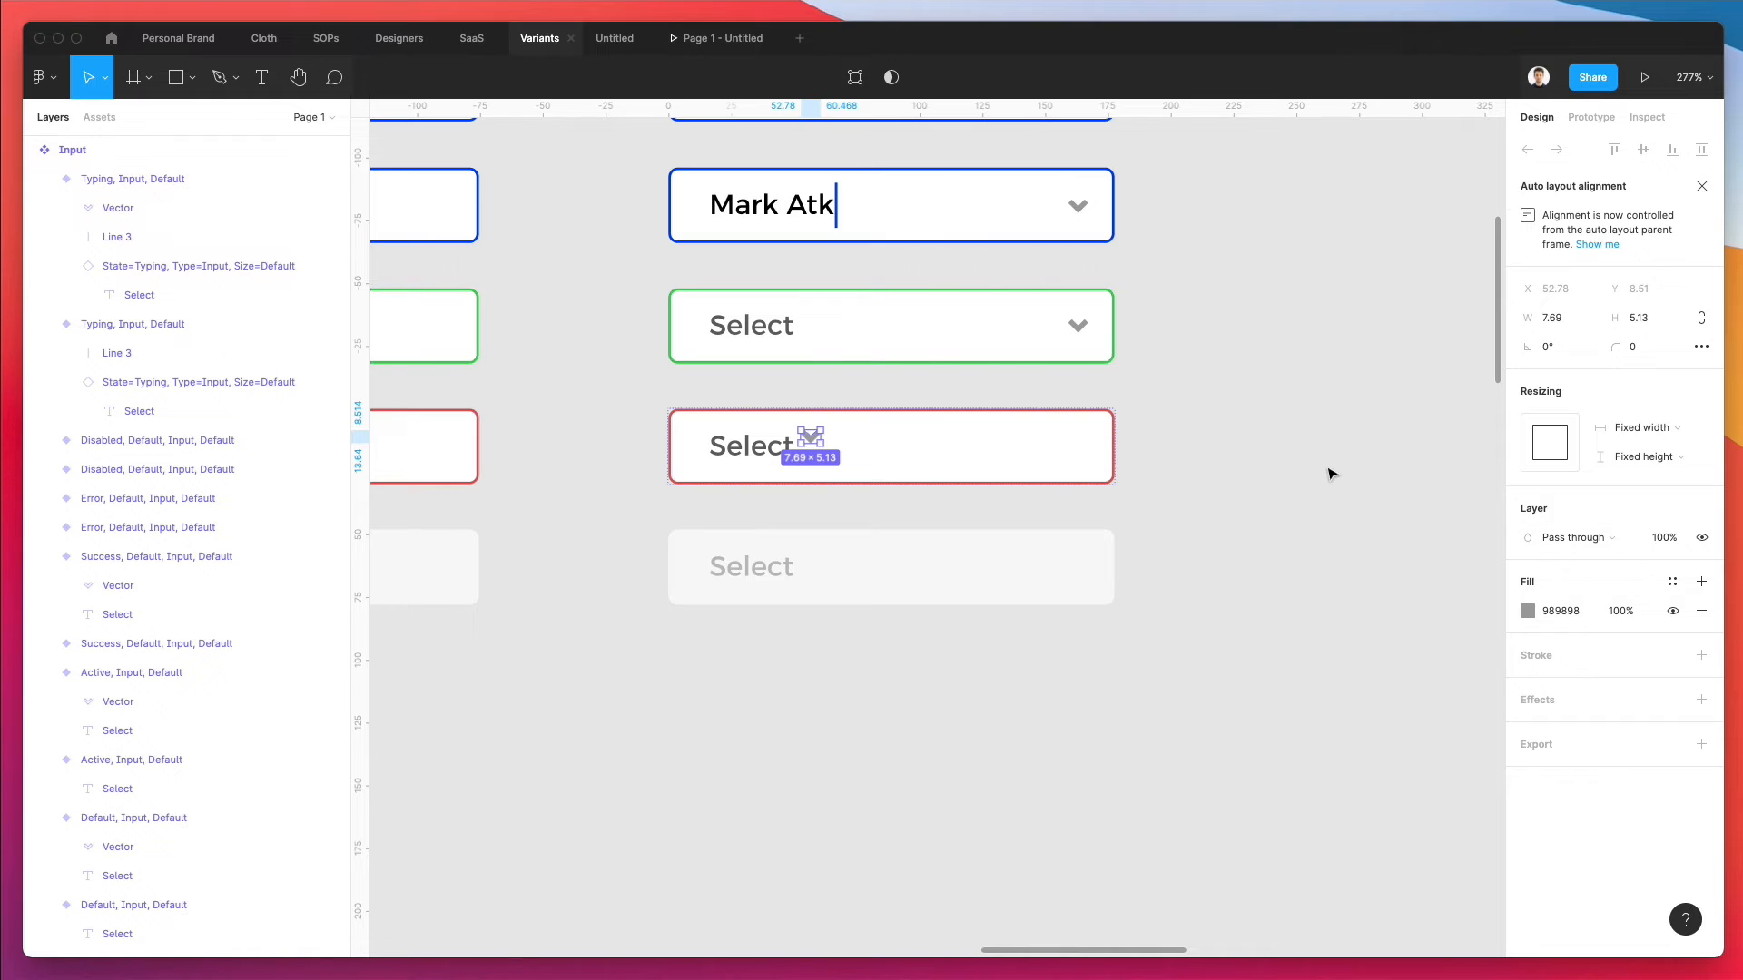
- Apply the same 109 item spacing to the error dropdown field and vertically centre its contents at the left
key("Escape")
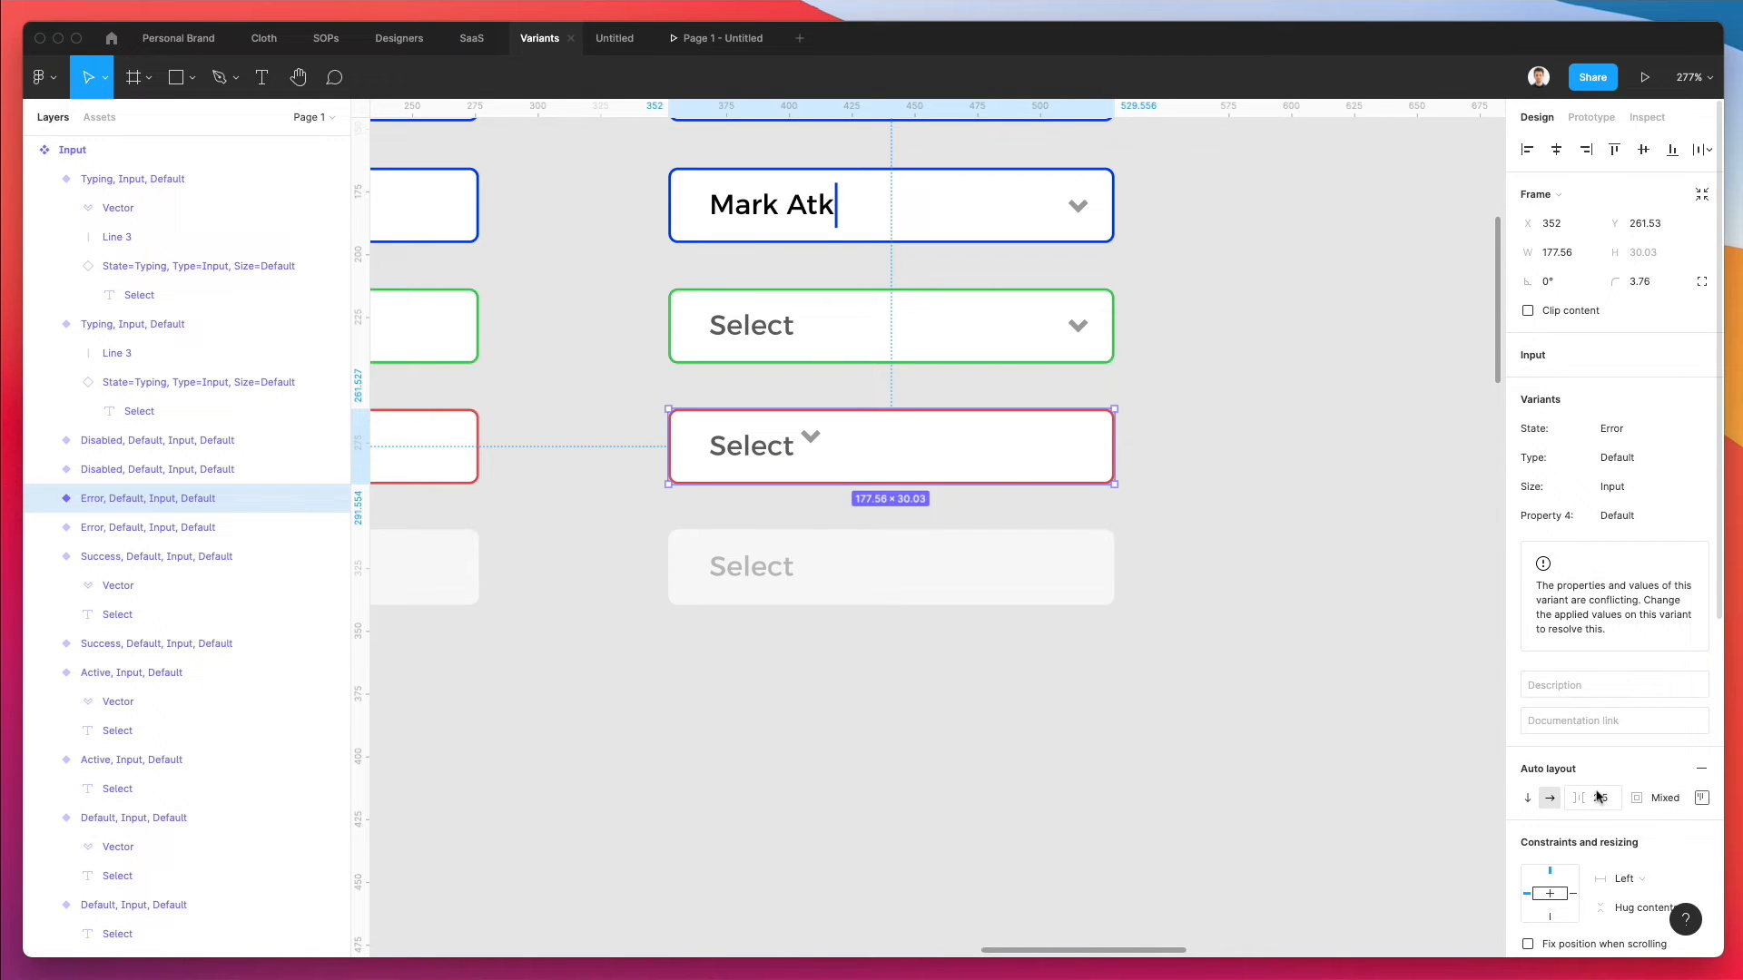
key("Return")
left_click(1701, 800)
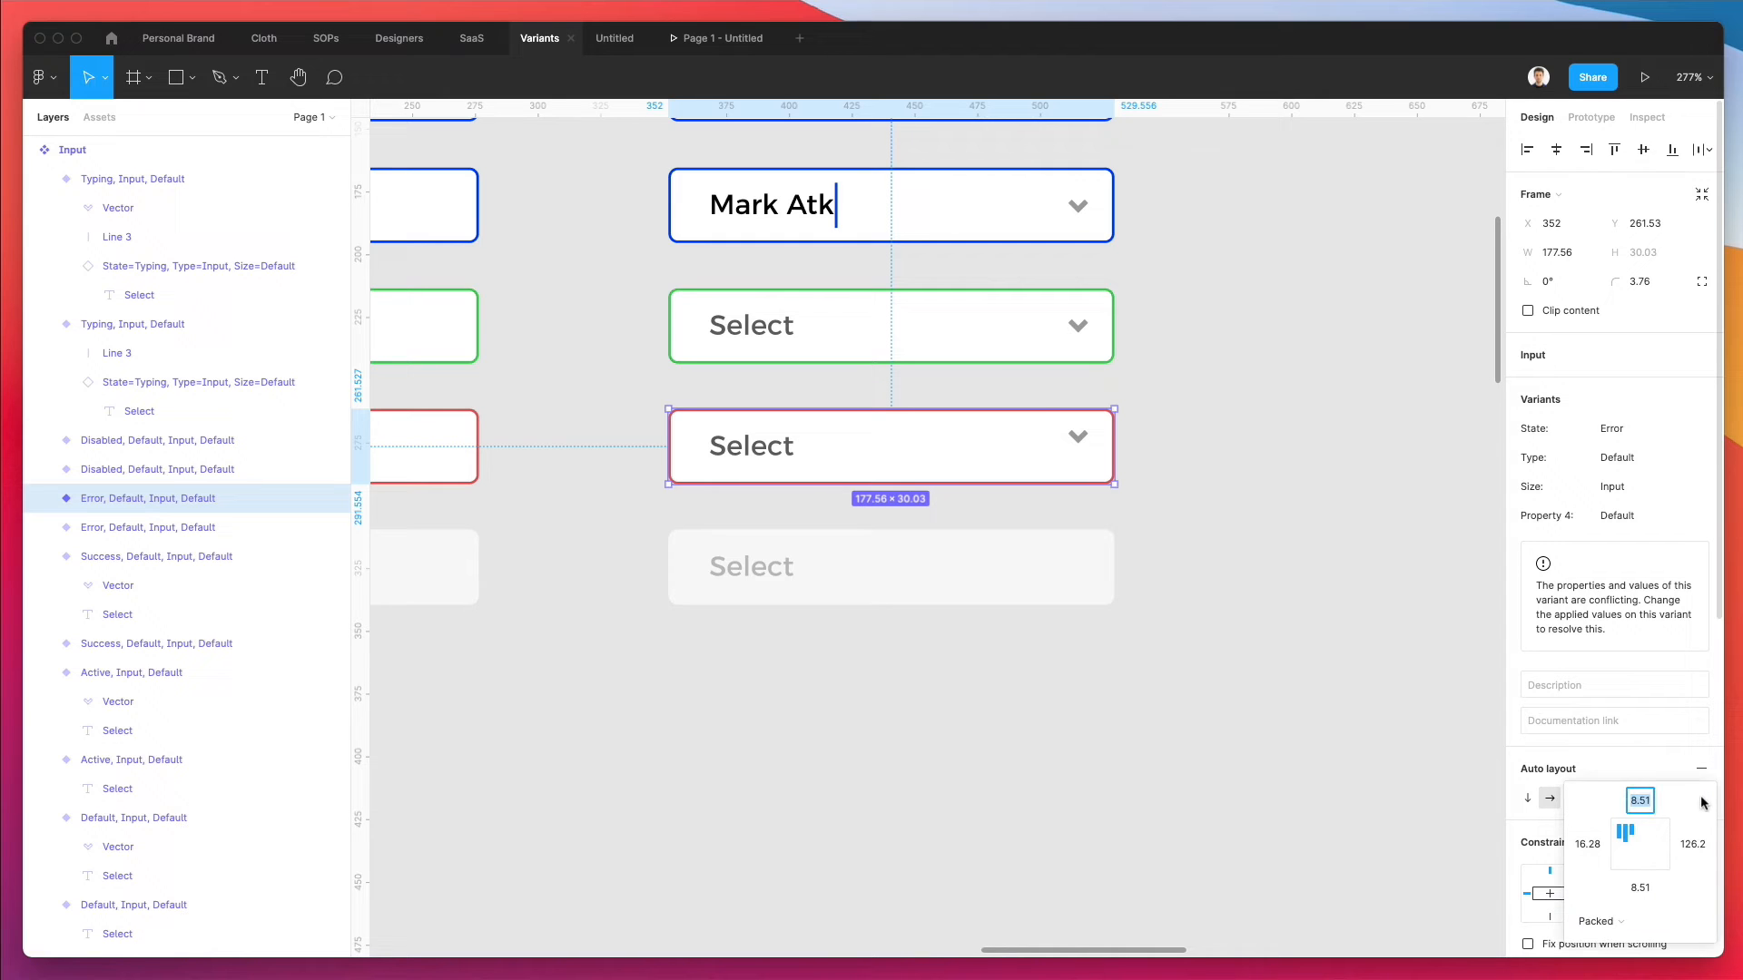
left_click(1626, 850)
left_click(1126, 300)
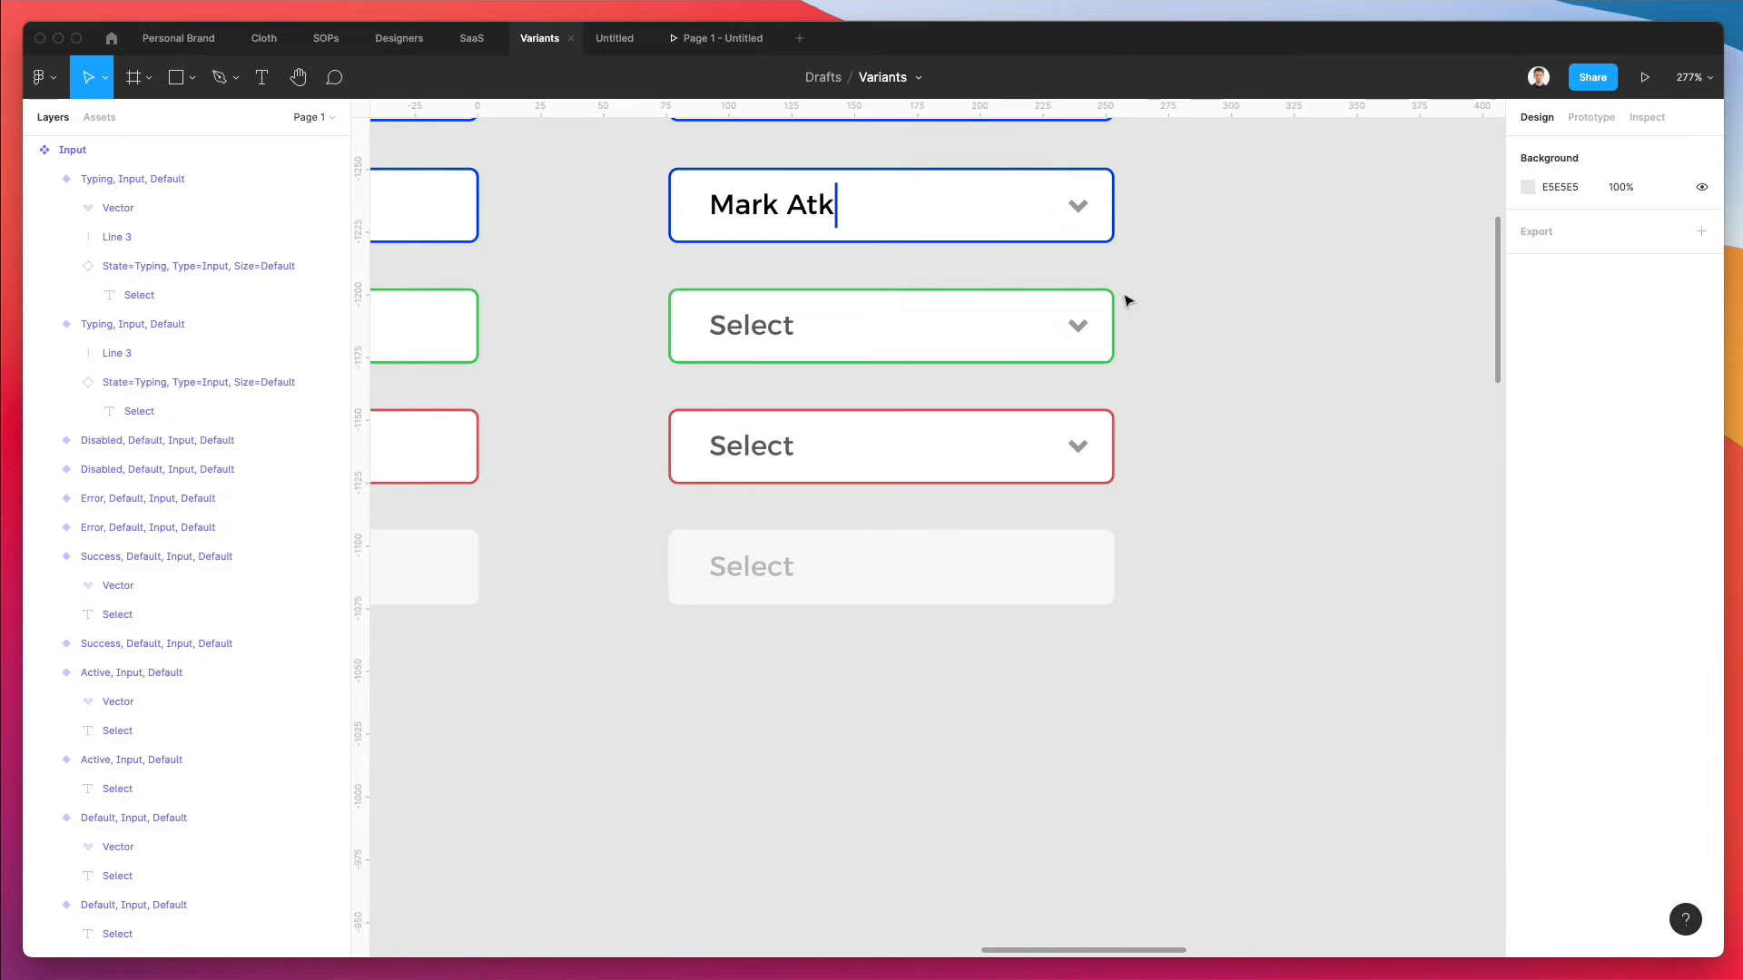
- Duplicate the red error dropdown field's chevron into the disabled dropdown field
left_click(1331, 0)
double_click(1071, 452)
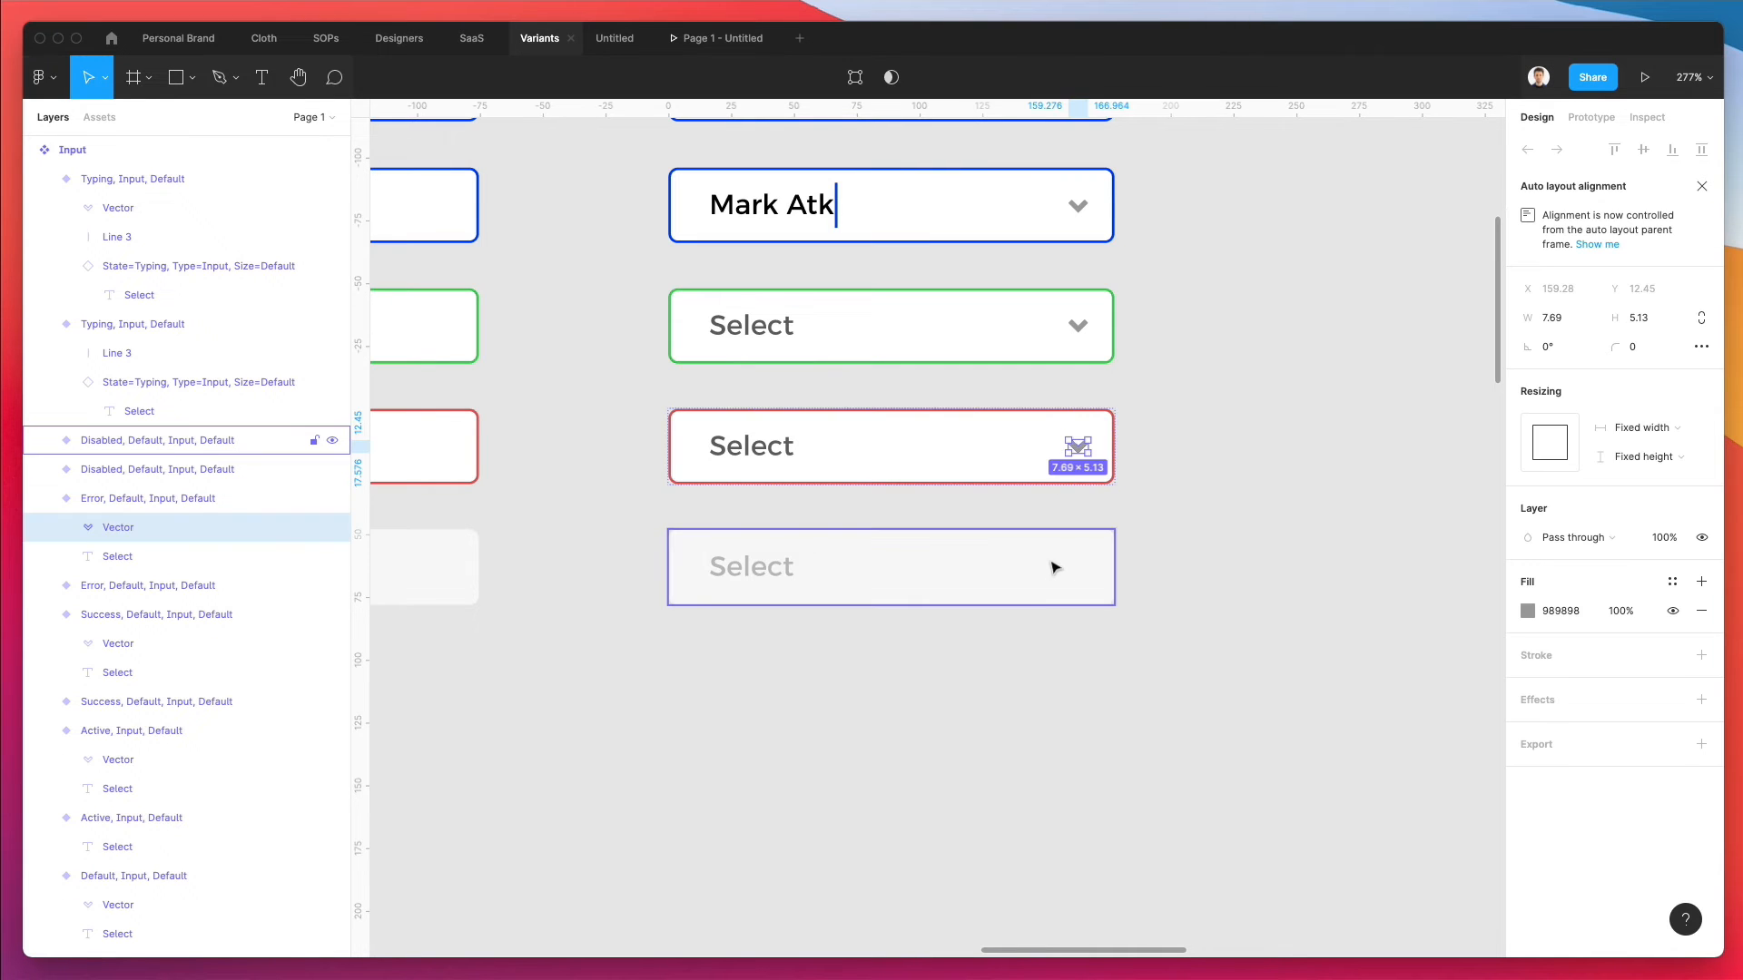
key("Escape")
key("super+v")
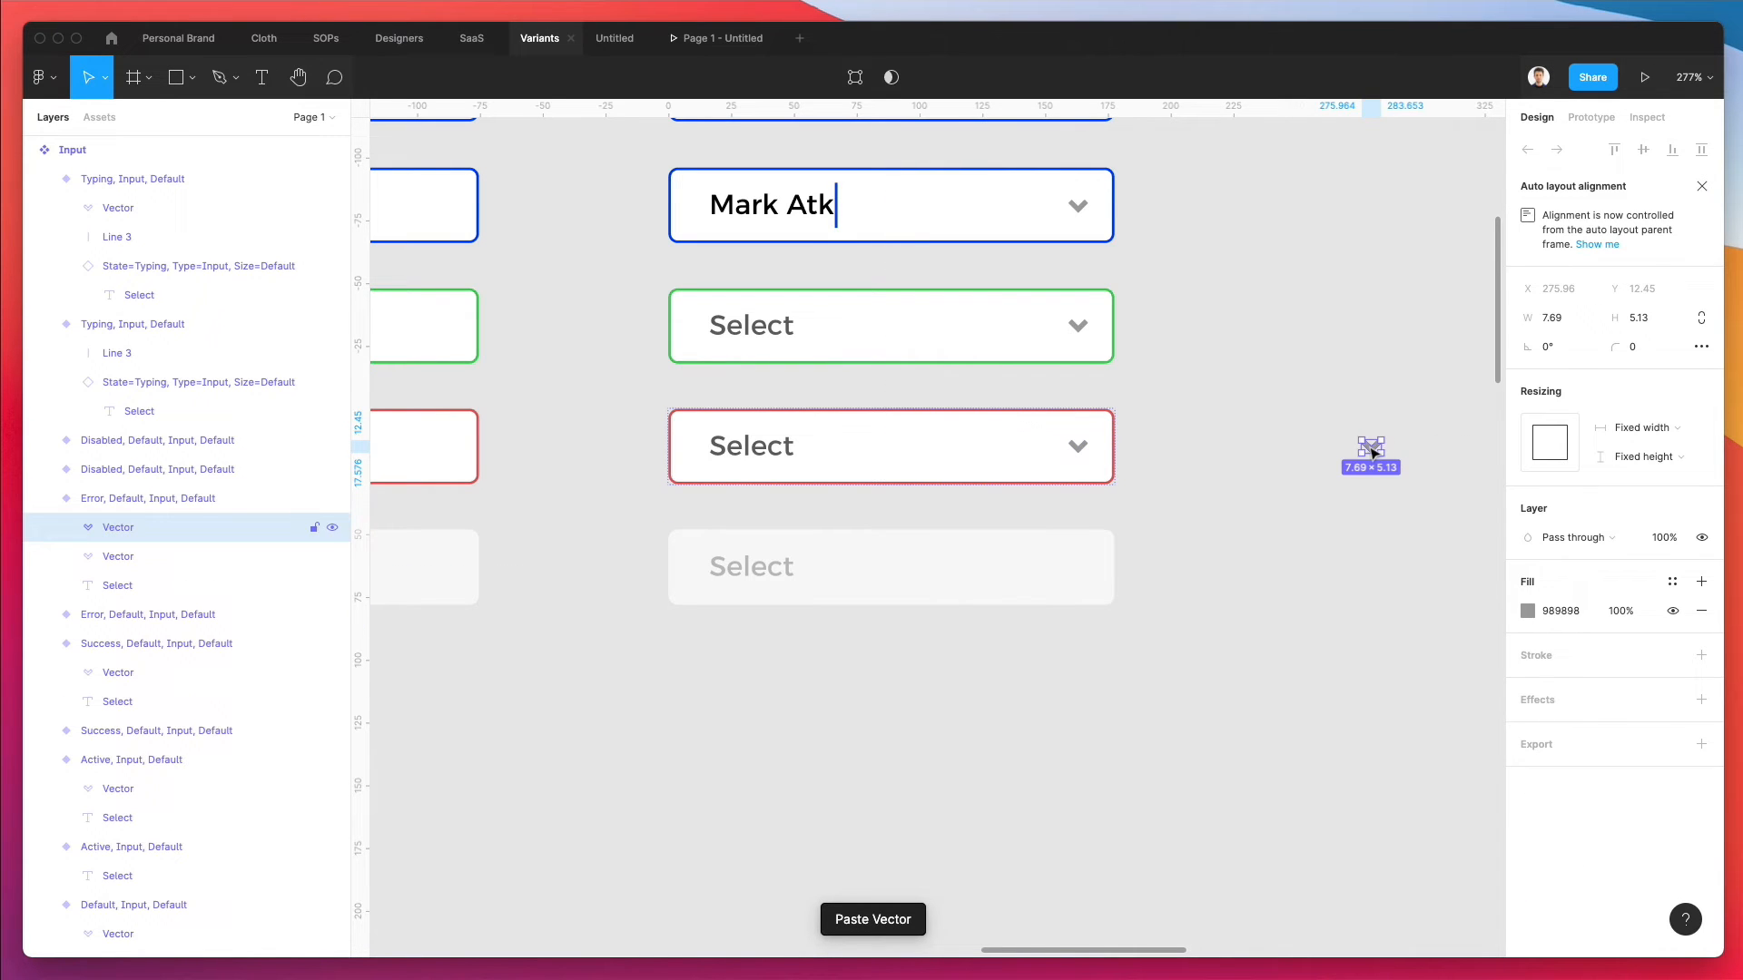
left_click_drag(1371, 450, 1053, 578)
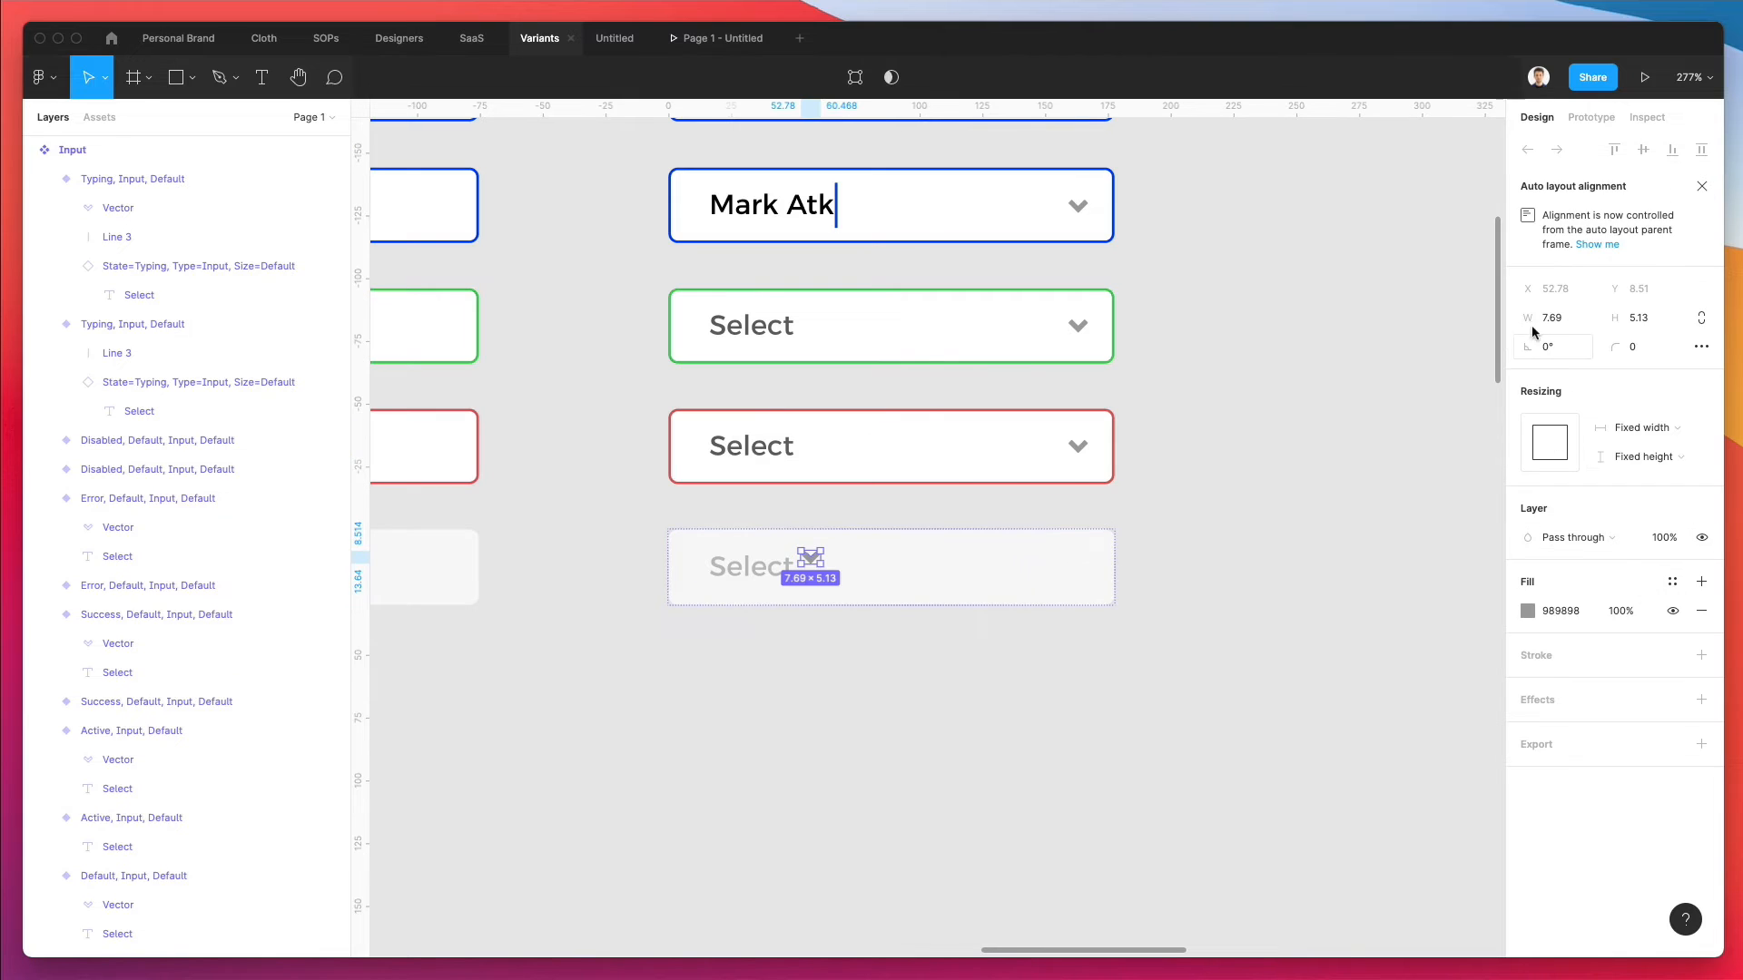
- Vertically centre the disabled dropdown field's contents at the left and set its item spacing to 109
key("Escape")
left_click(1042, 588)
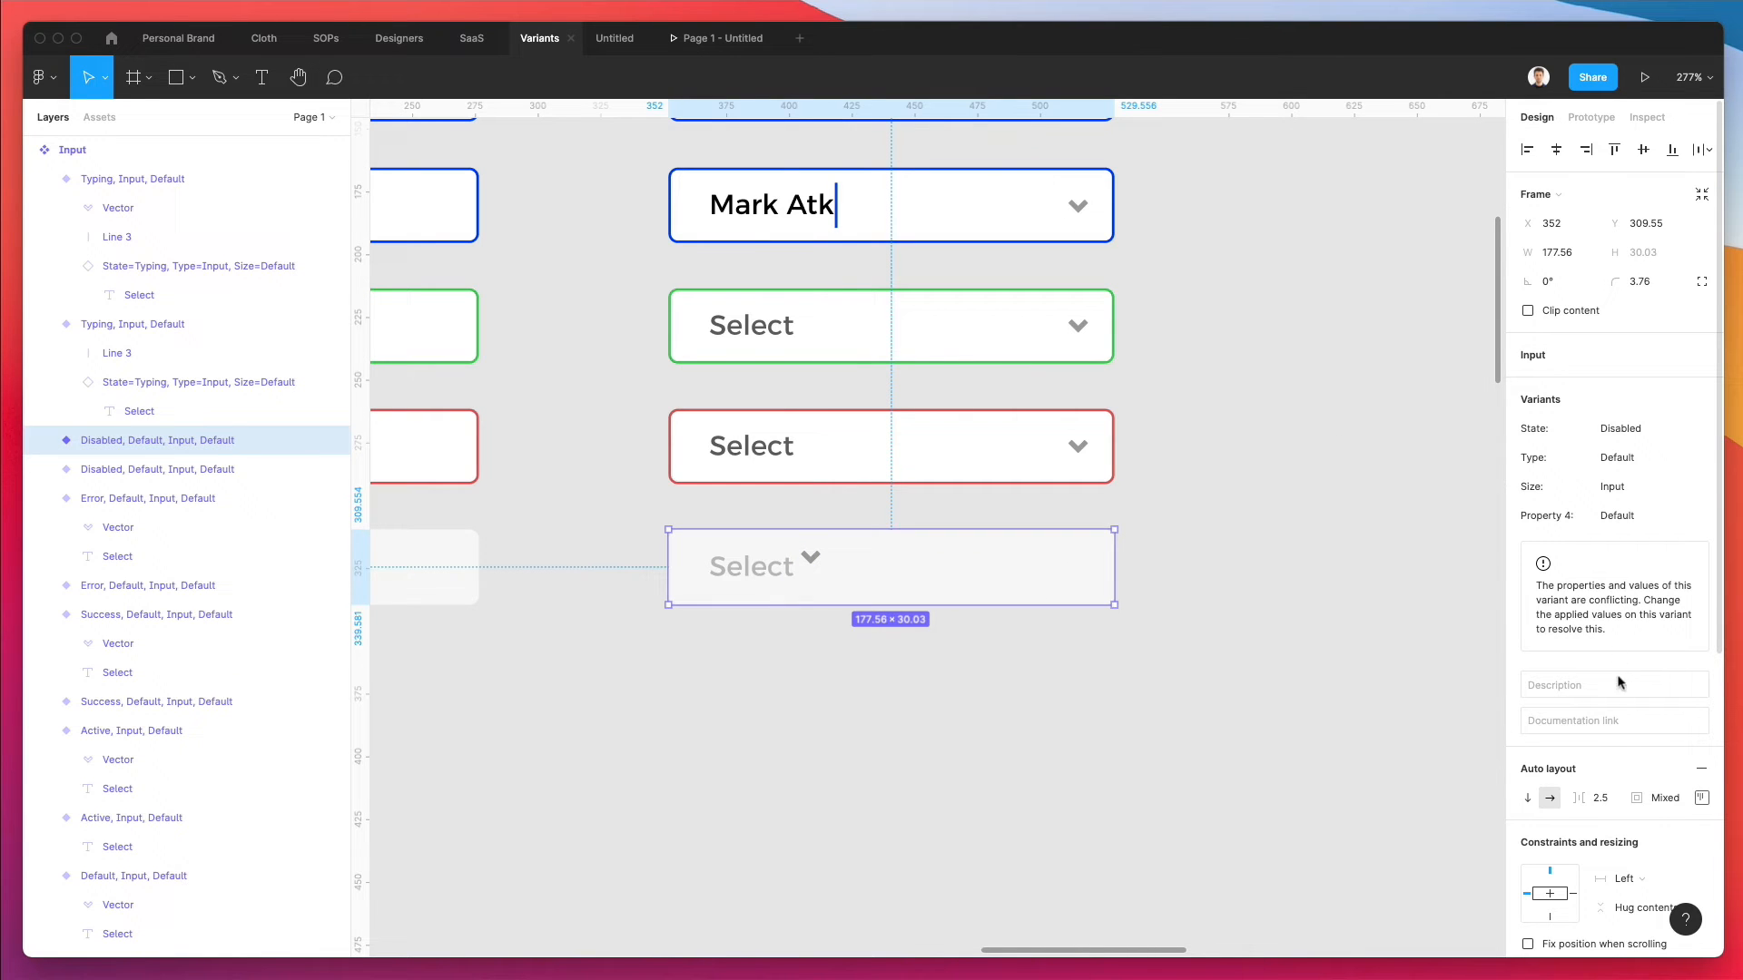
left_click(1702, 798)
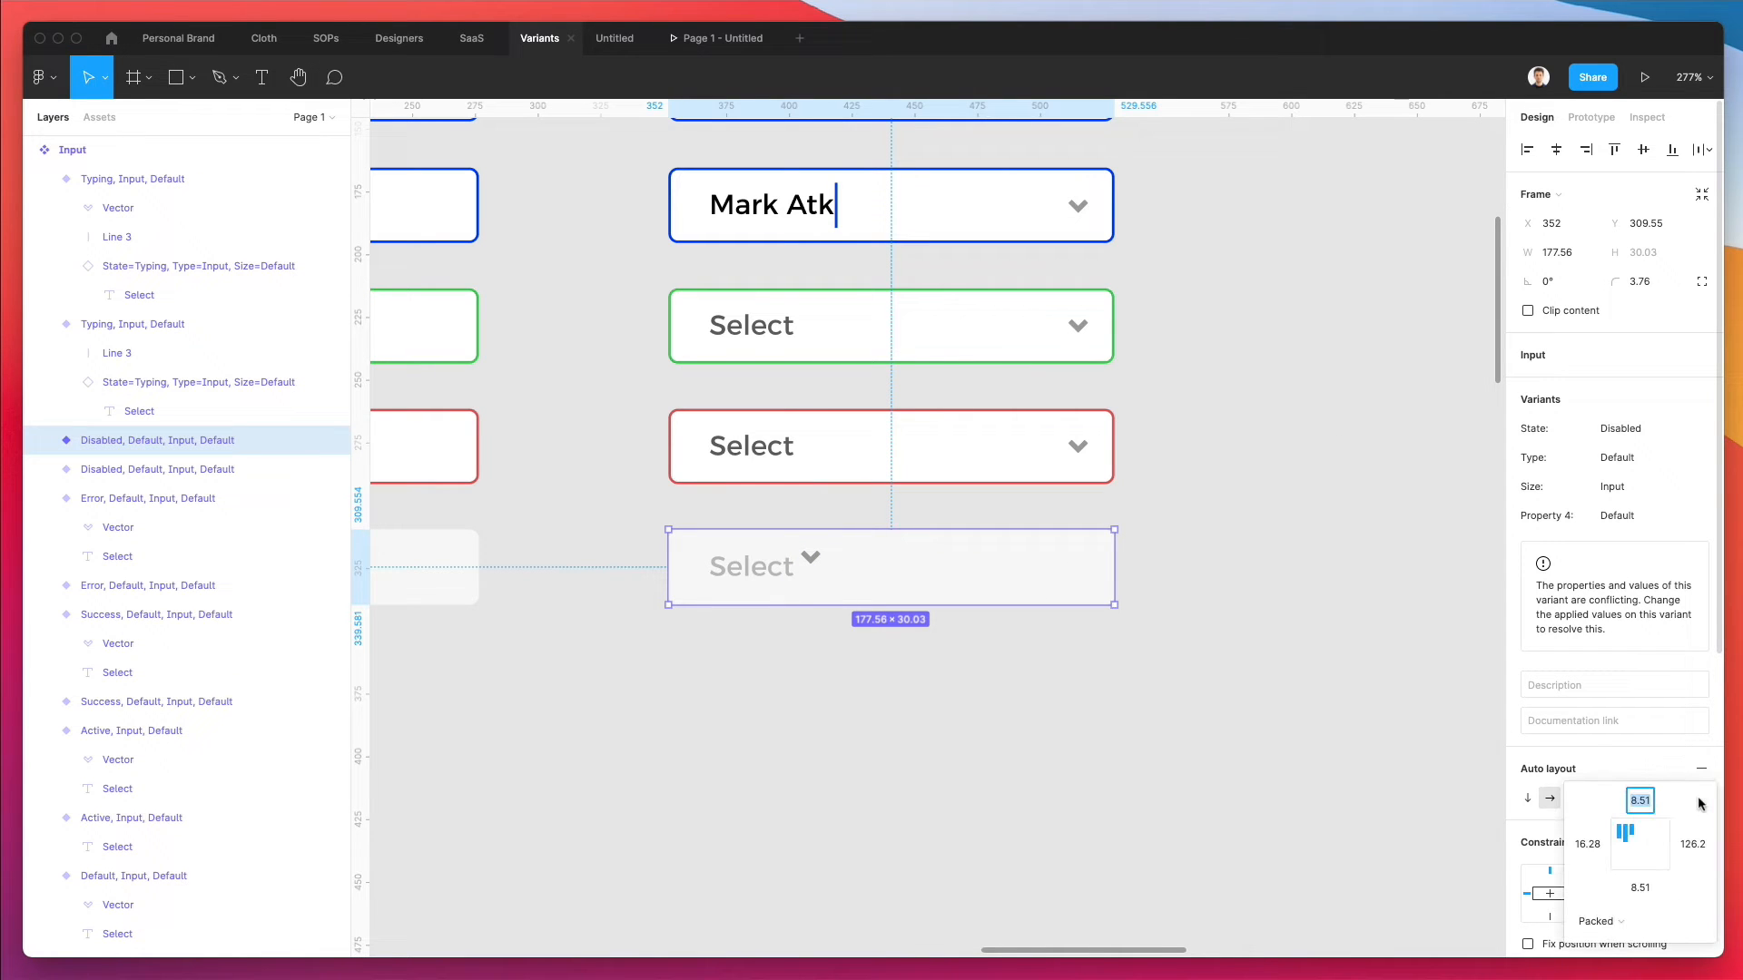
left_click(1617, 846)
key("Escape")
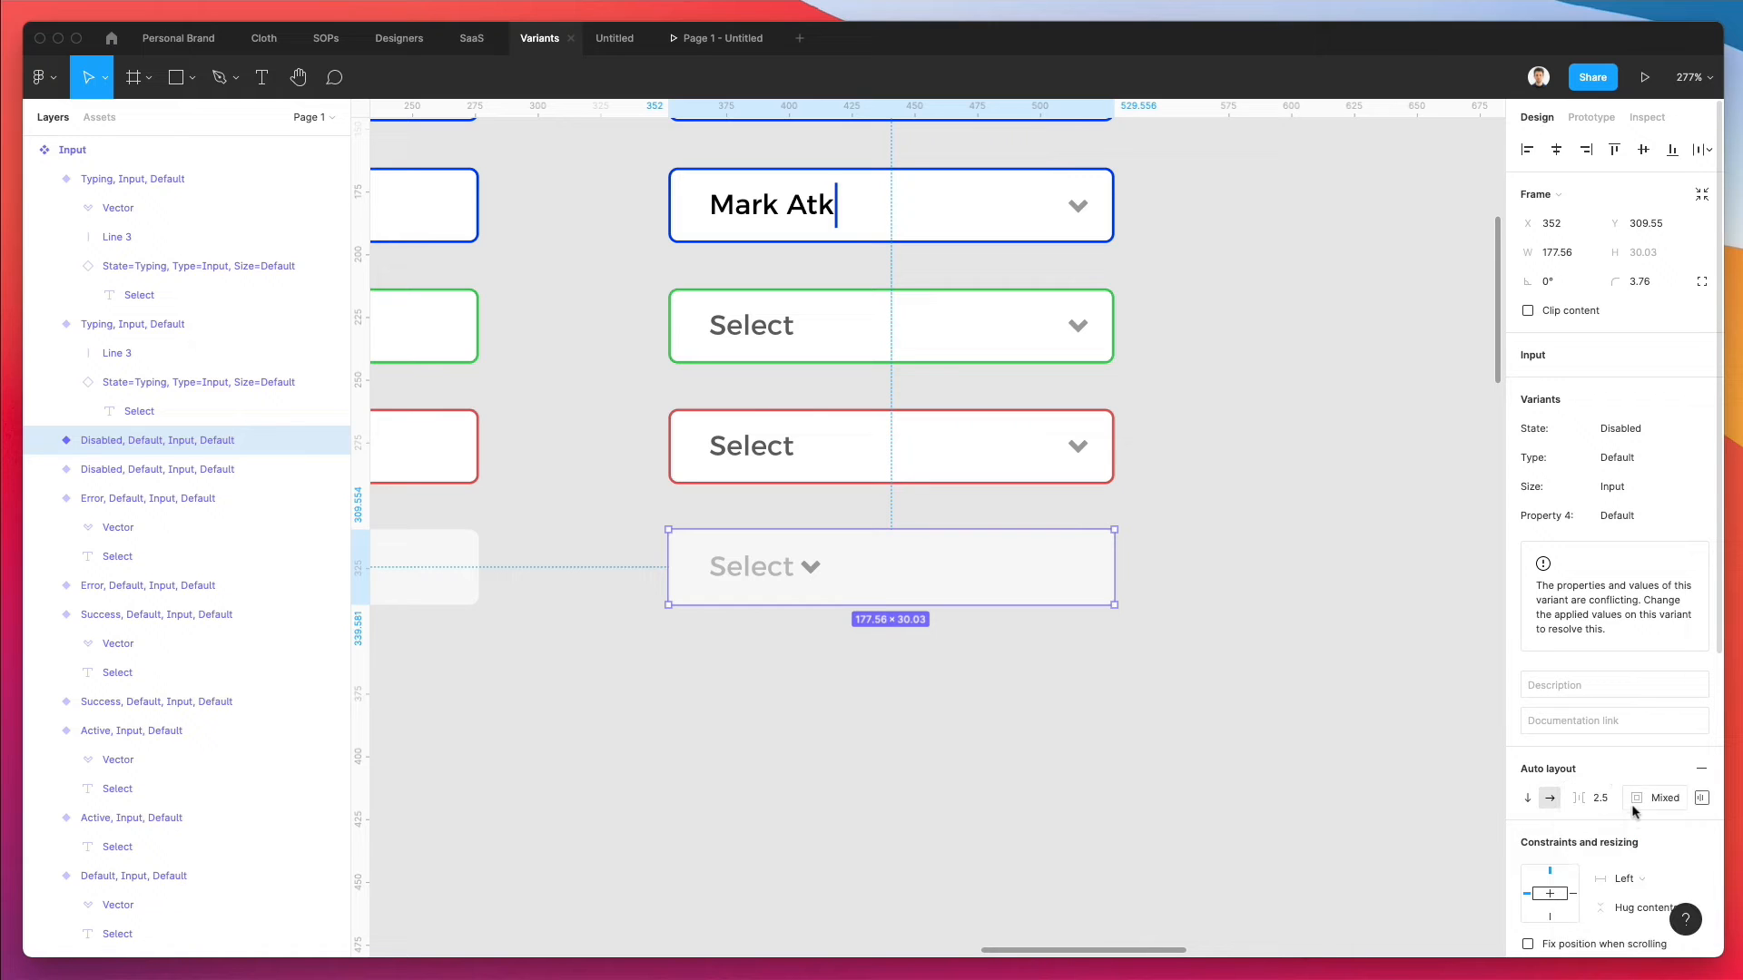
left_click(1599, 799)
type("109")
key("Return")
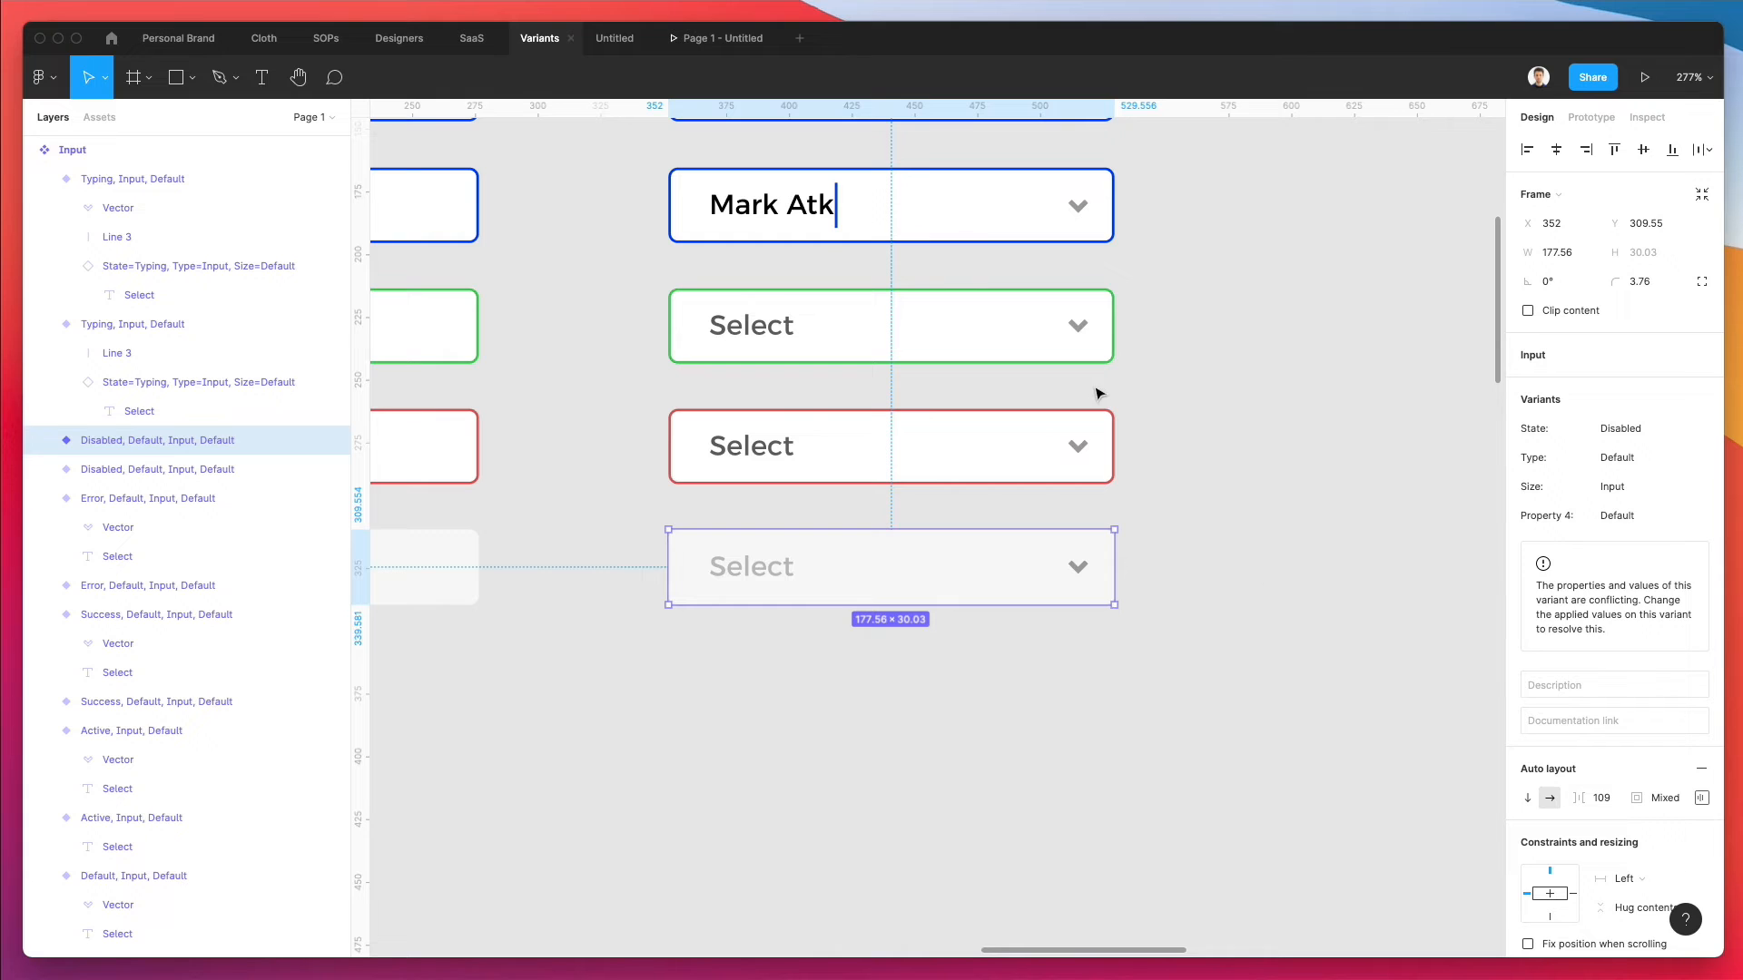
- Set the opacity of the disabled dropdown field's chevron to 50%
left_click(1253, 417)
scroll(1258, 485, "up", 3)
scroll(1258, 486, "down", 2)
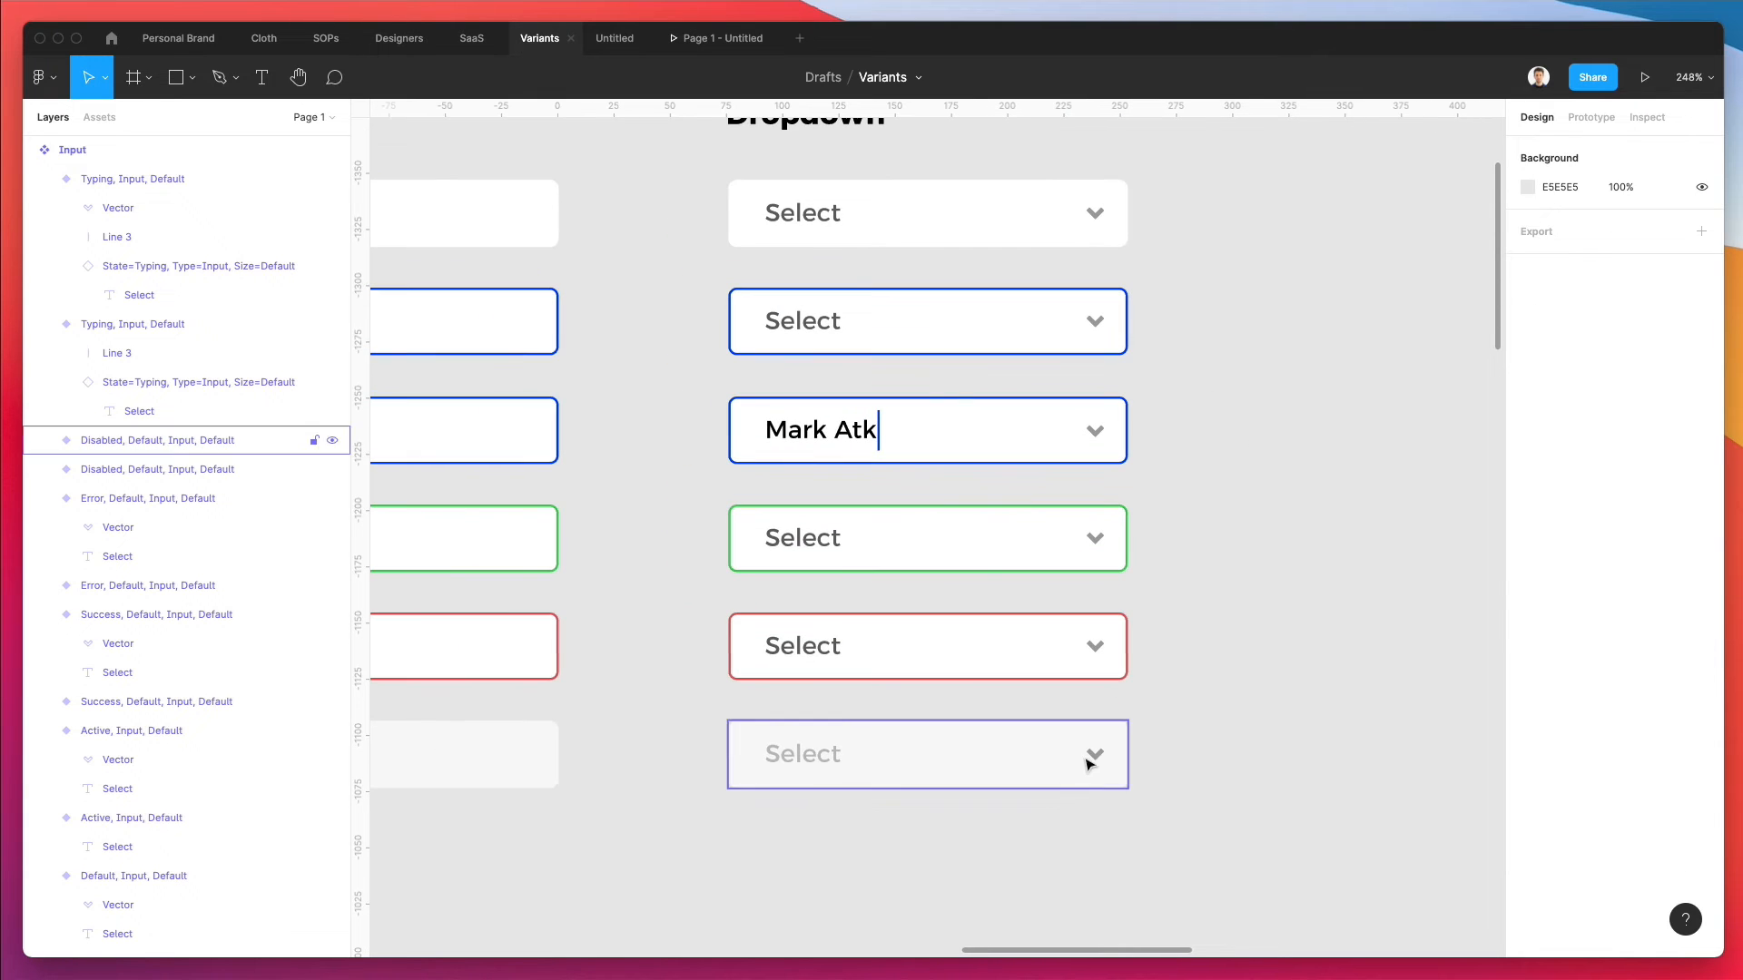
double_click(1092, 757)
key("5")
left_click(1182, 655)
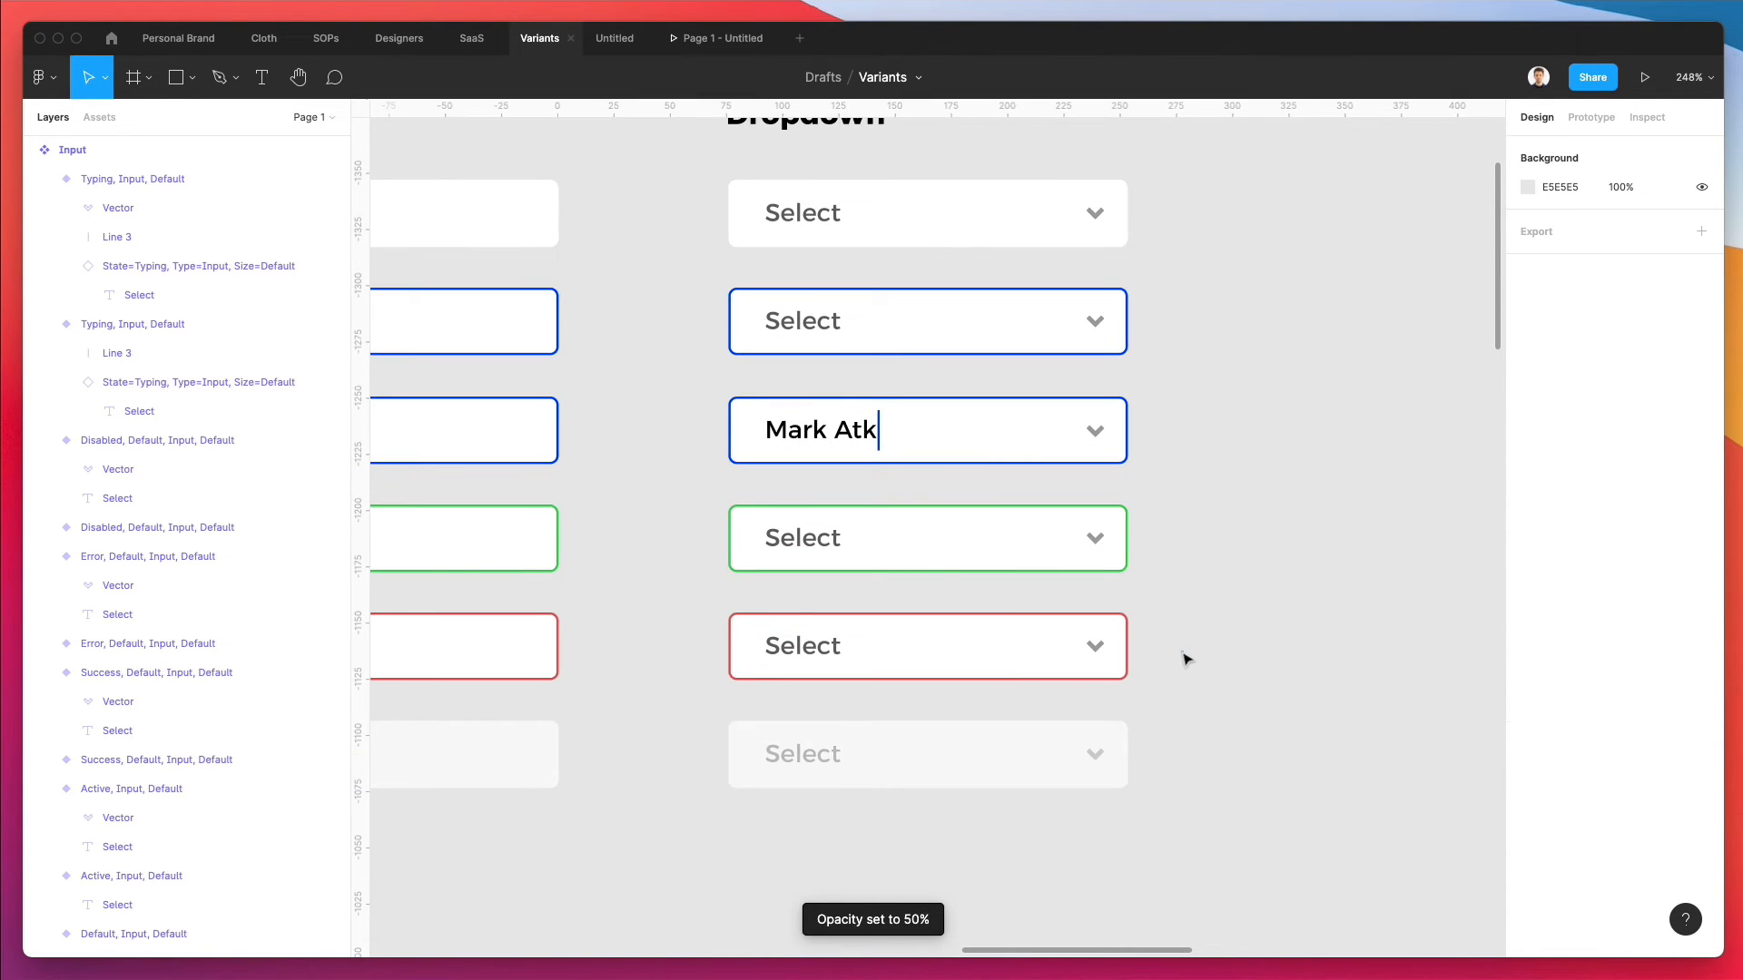
- Change the Type value in the default dropdown variant's layer name to Dropdown and copy that word
scroll(1183, 655, "down", 3)
scroll(1183, 655, "left", 2)
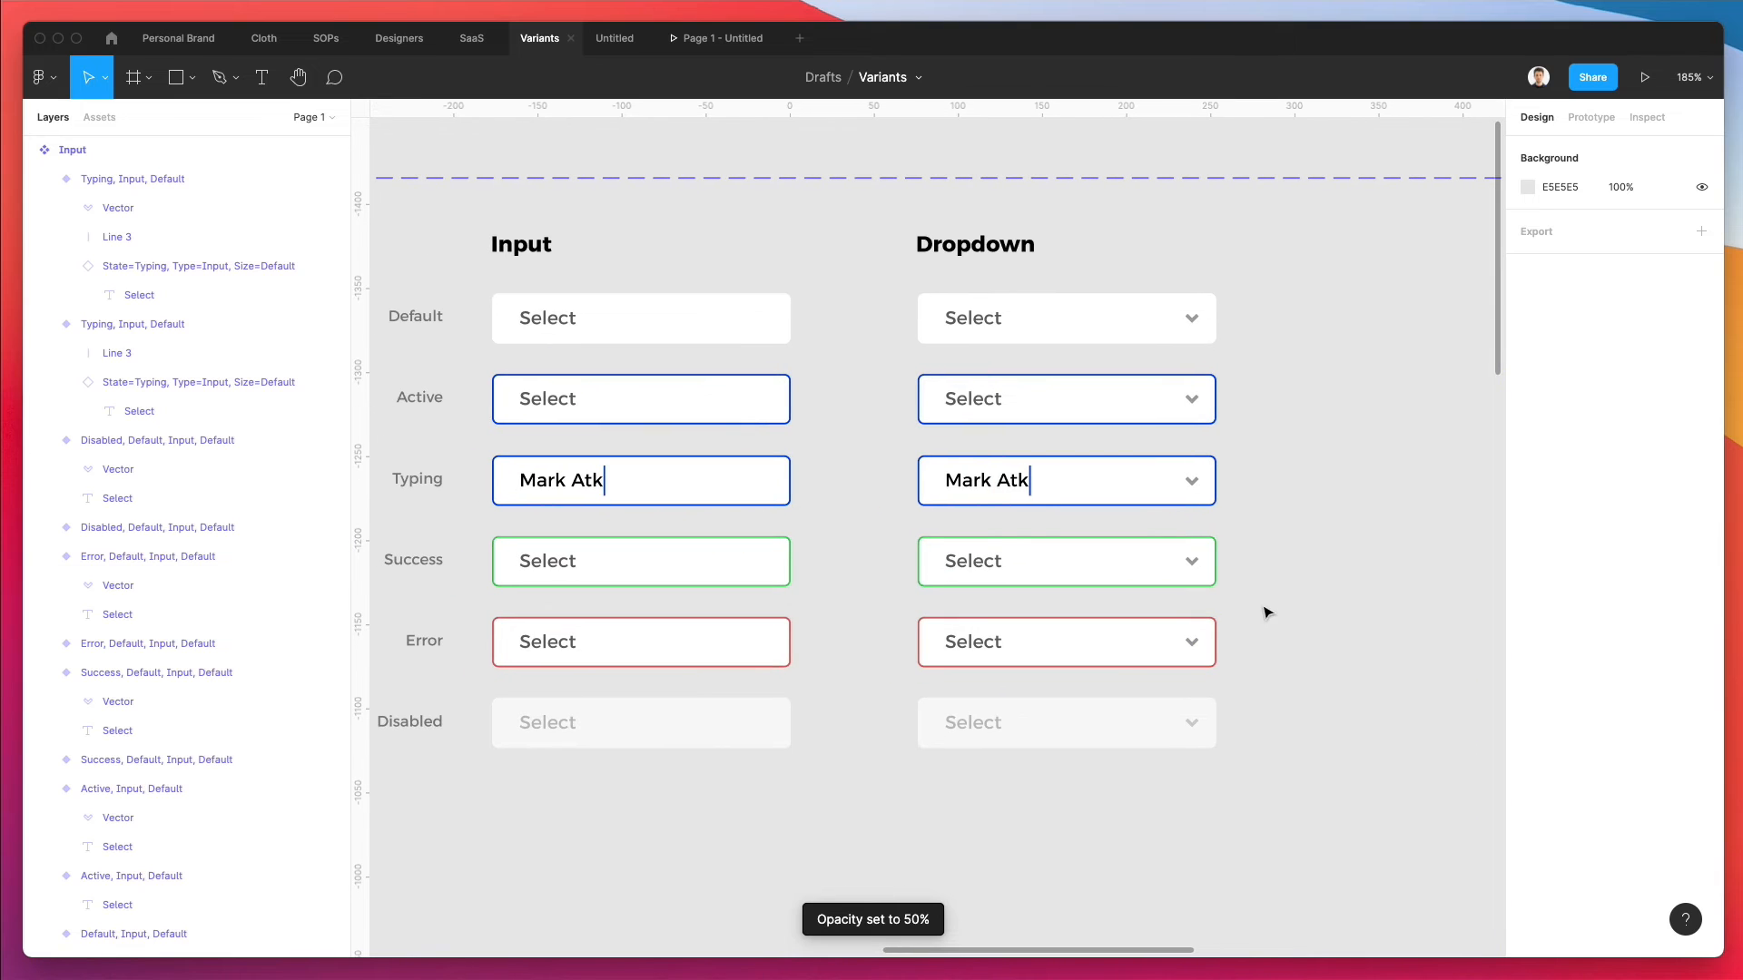
scroll(998, 315, "down", 2)
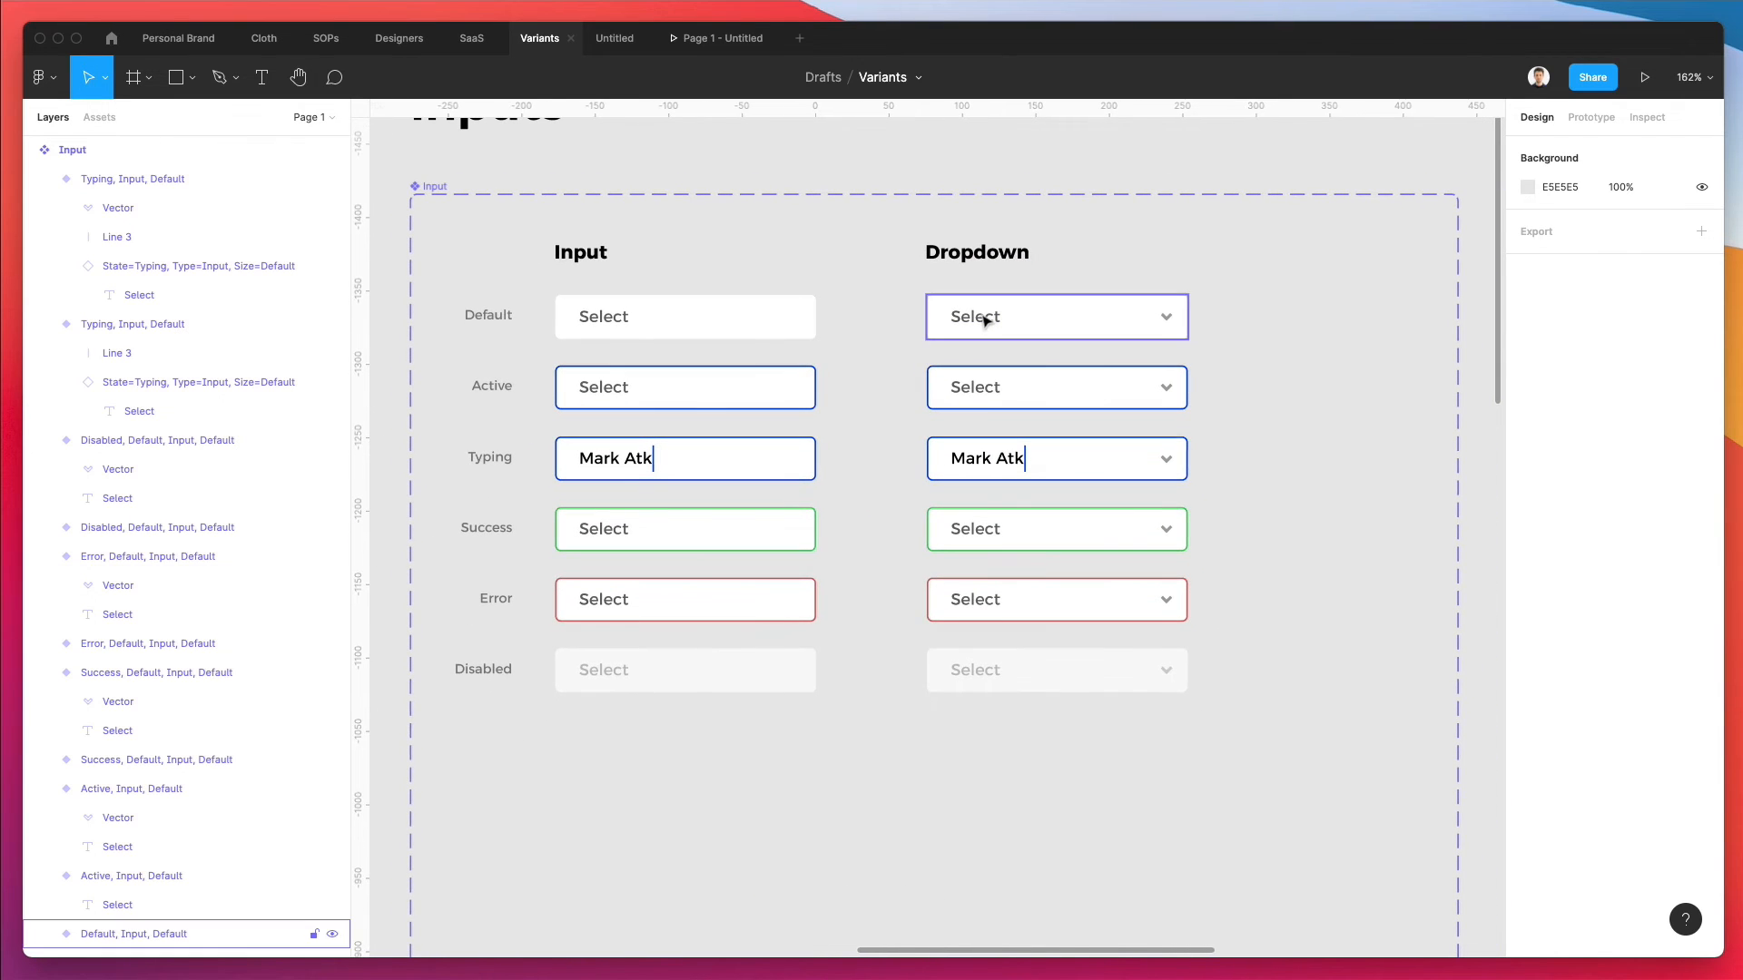
left_click(989, 317)
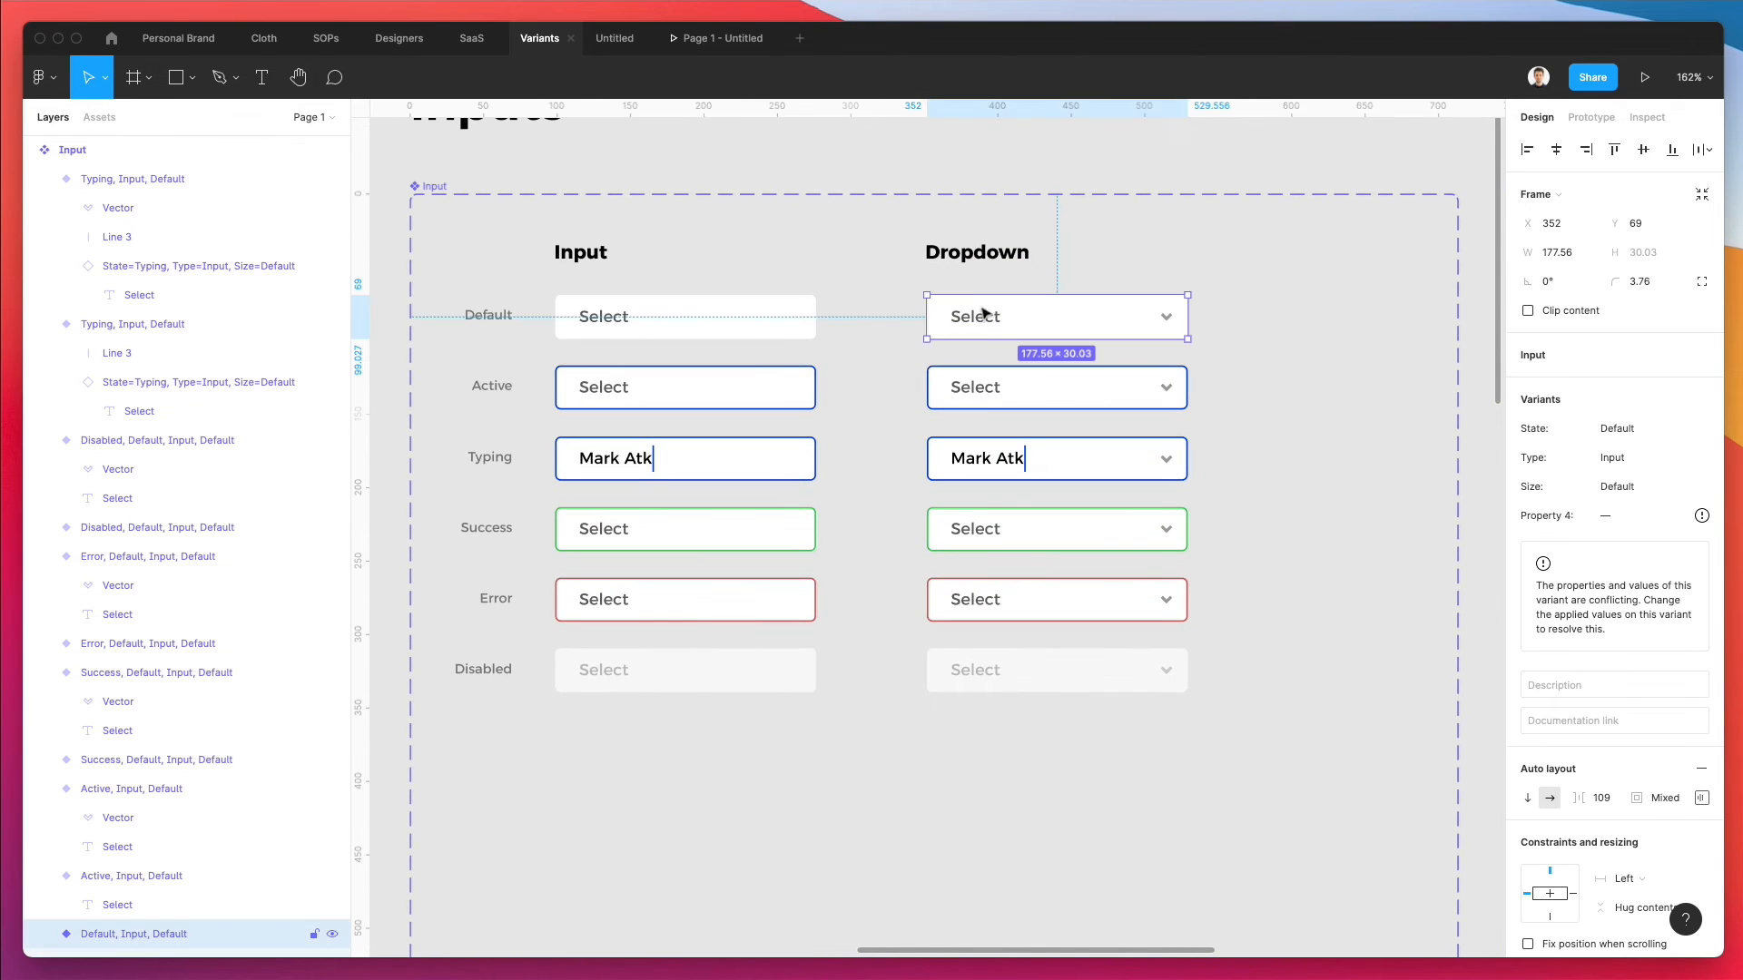
double_click(140, 927)
double_click(199, 934)
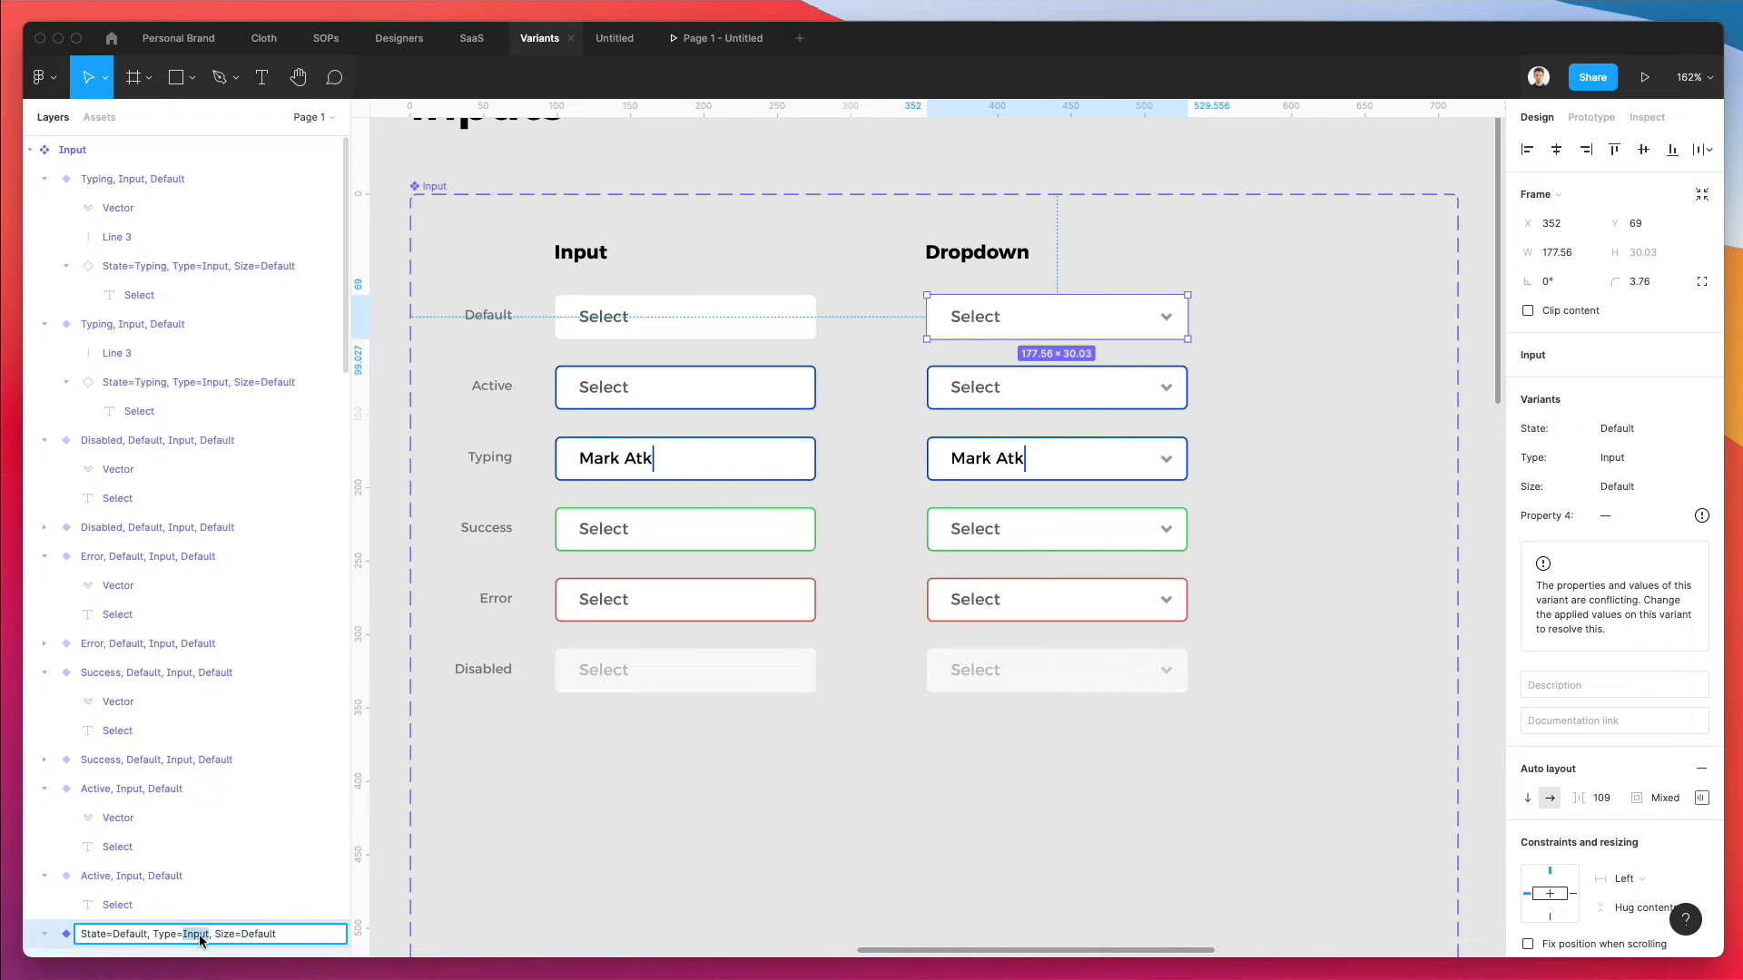
type("Dropdown")
double_click(207, 934)
key("super+c")
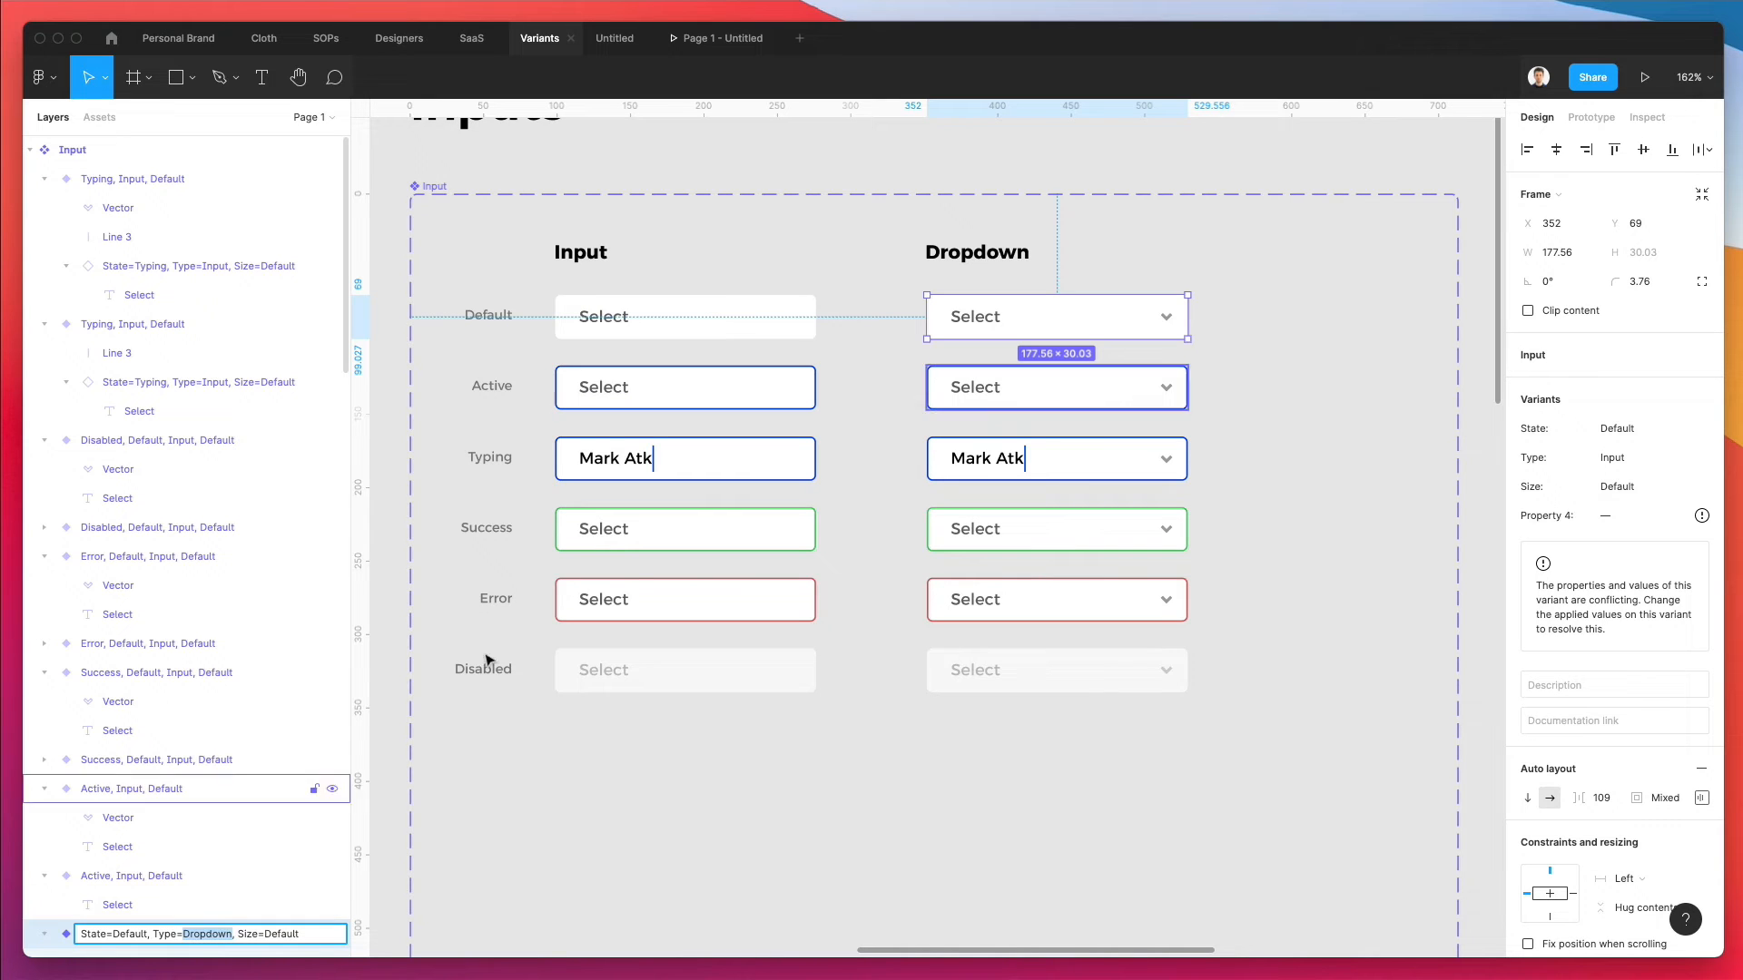
- Replace the Type value in the active dropdown variant's layer name with Dropdown
left_click(1027, 389)
double_click(149, 790)
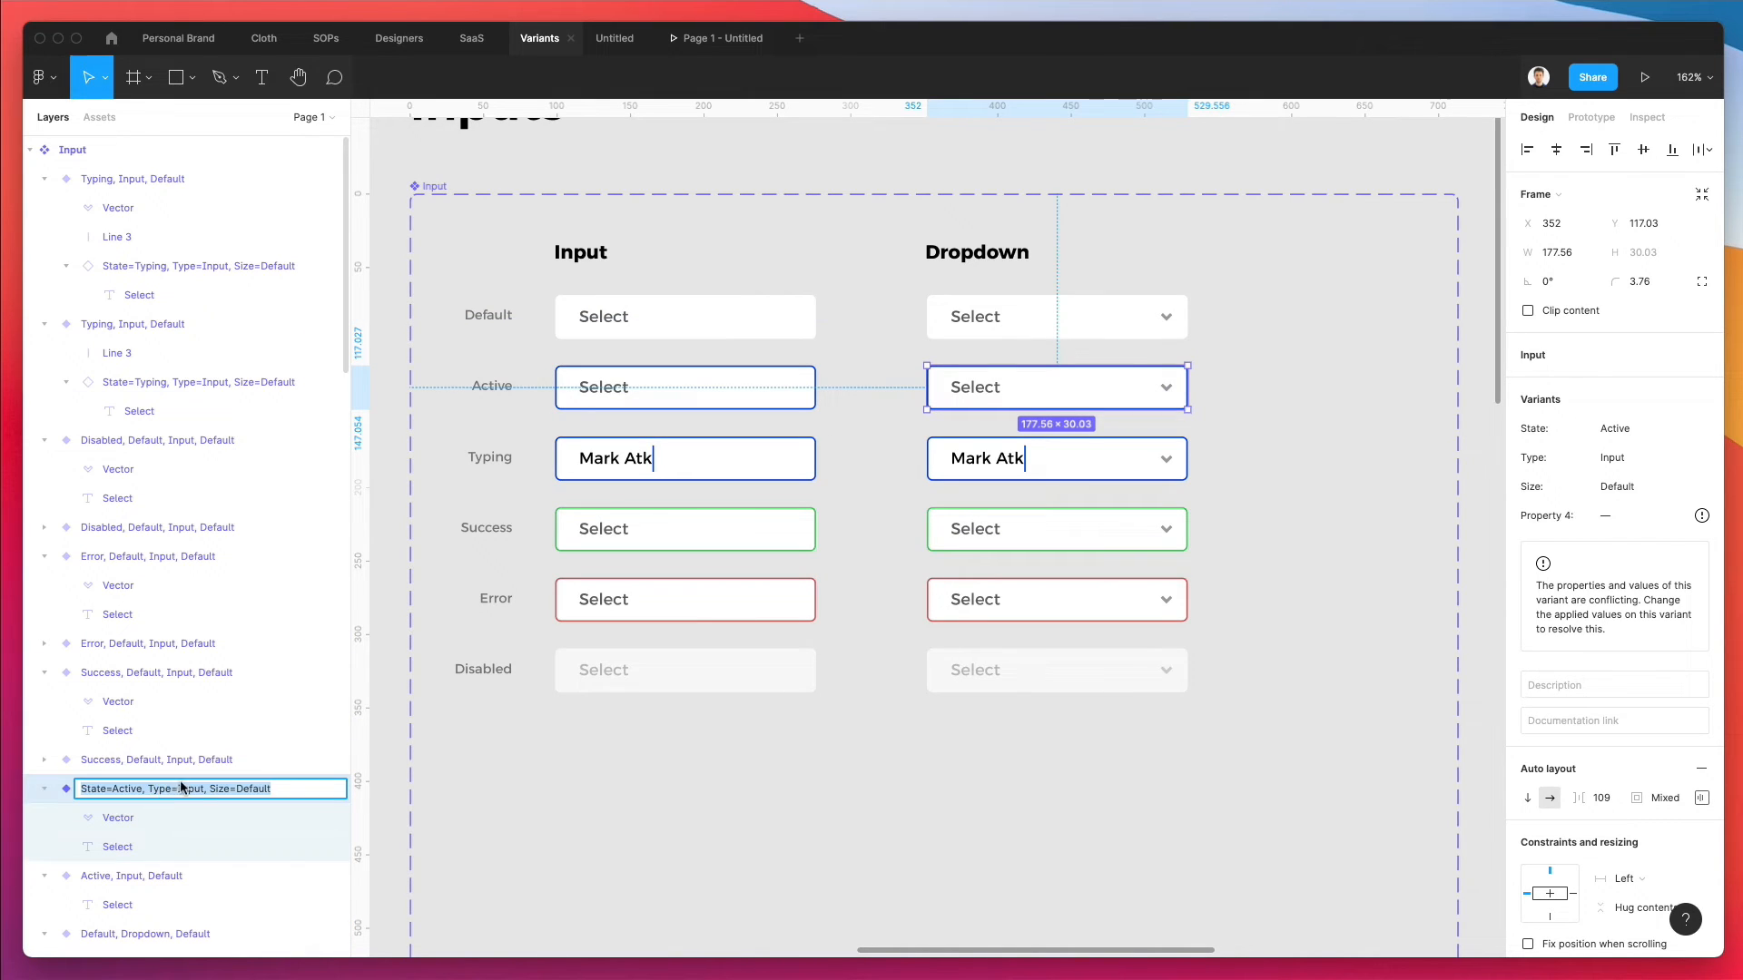
left_click(197, 788)
key("super+v")
key("Return")
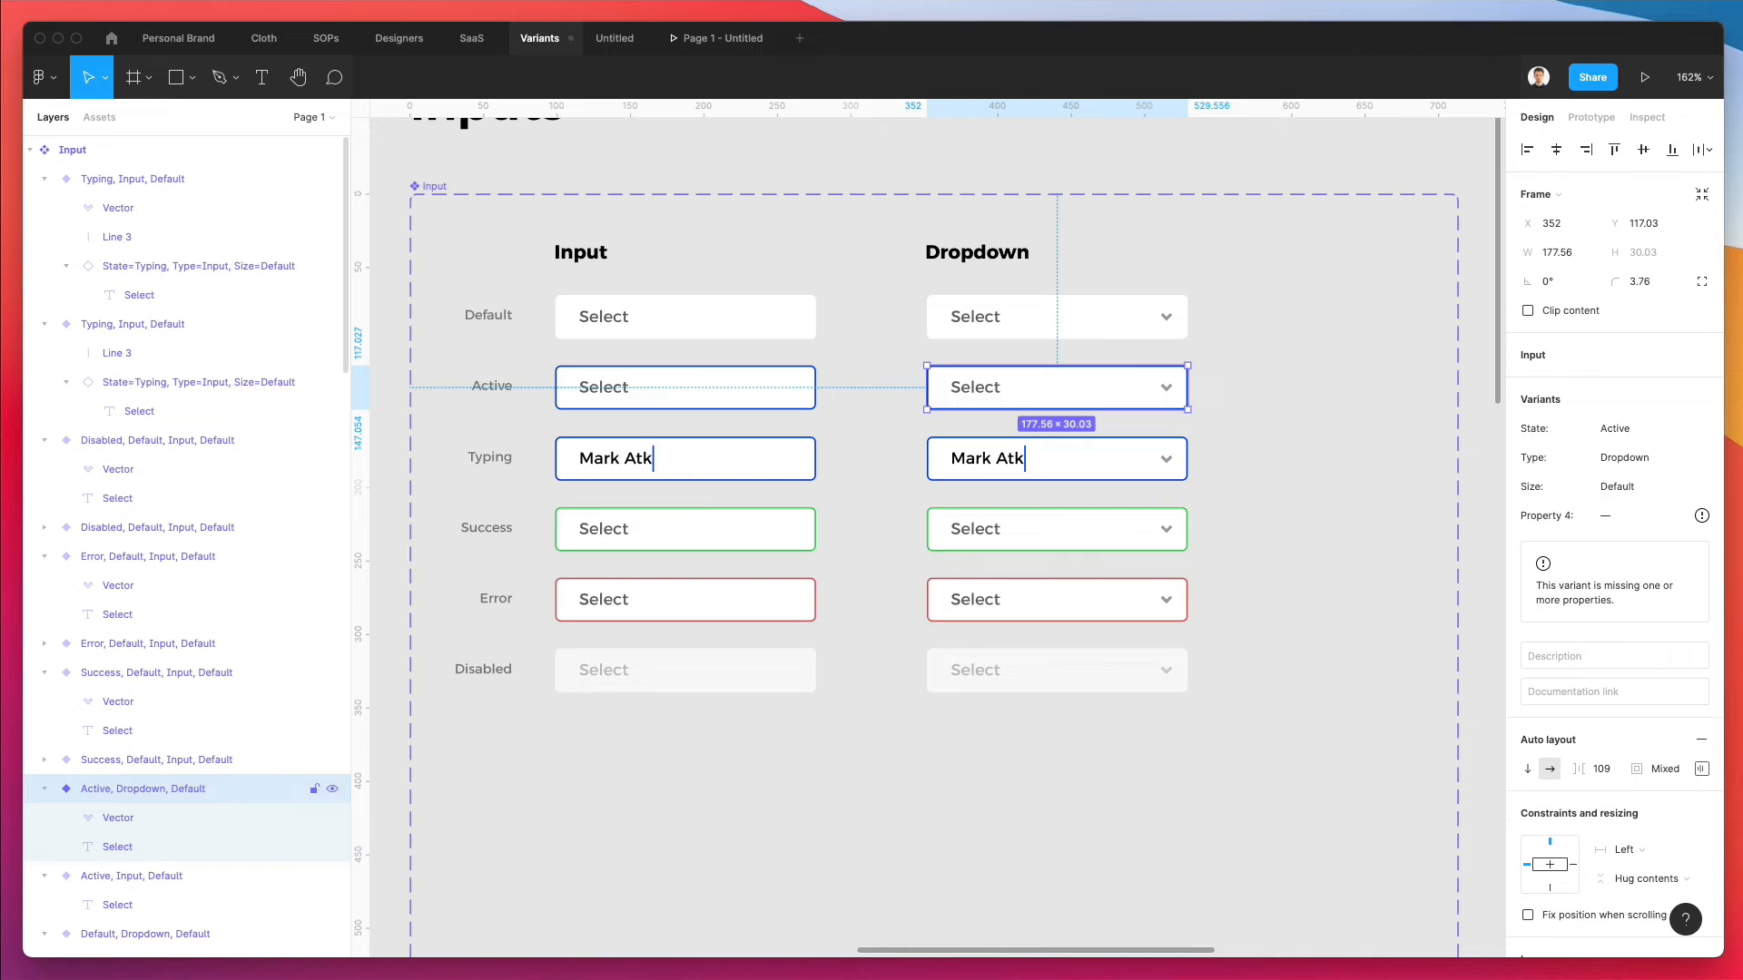
- Replace the Type value in the typing dropdown variant's layer name with Dropdown
left_click(953, 451)
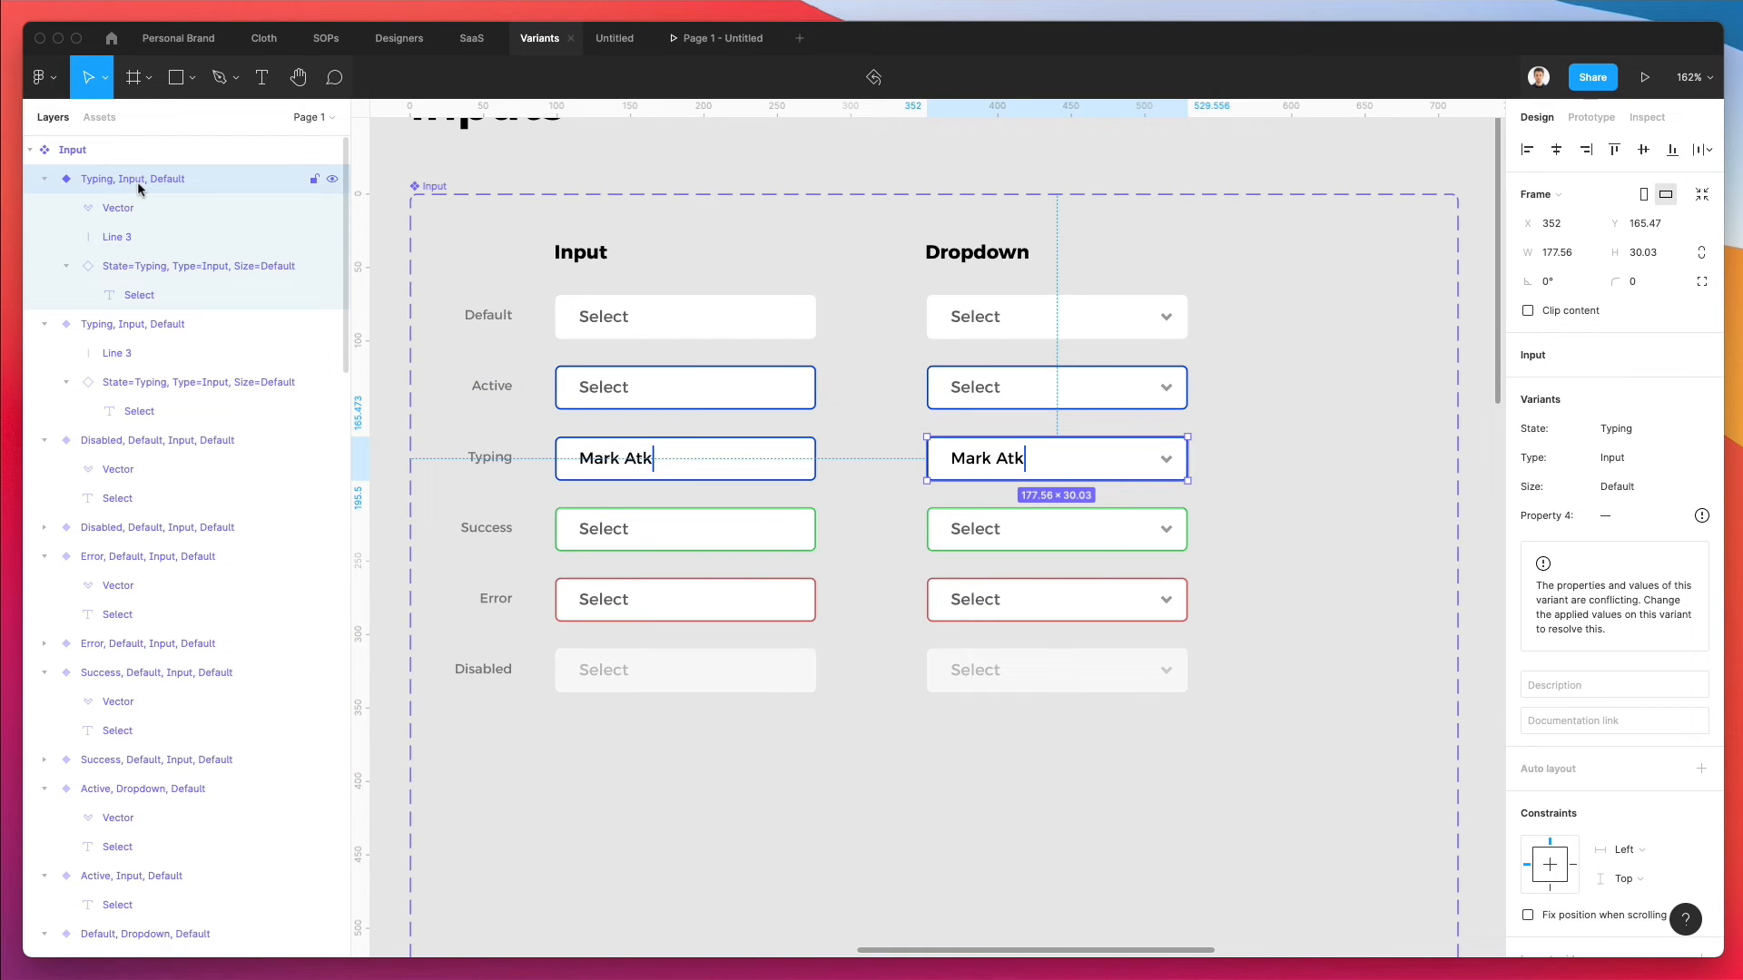
double_click(189, 179)
double_click(195, 180)
key("super+v")
key("Return")
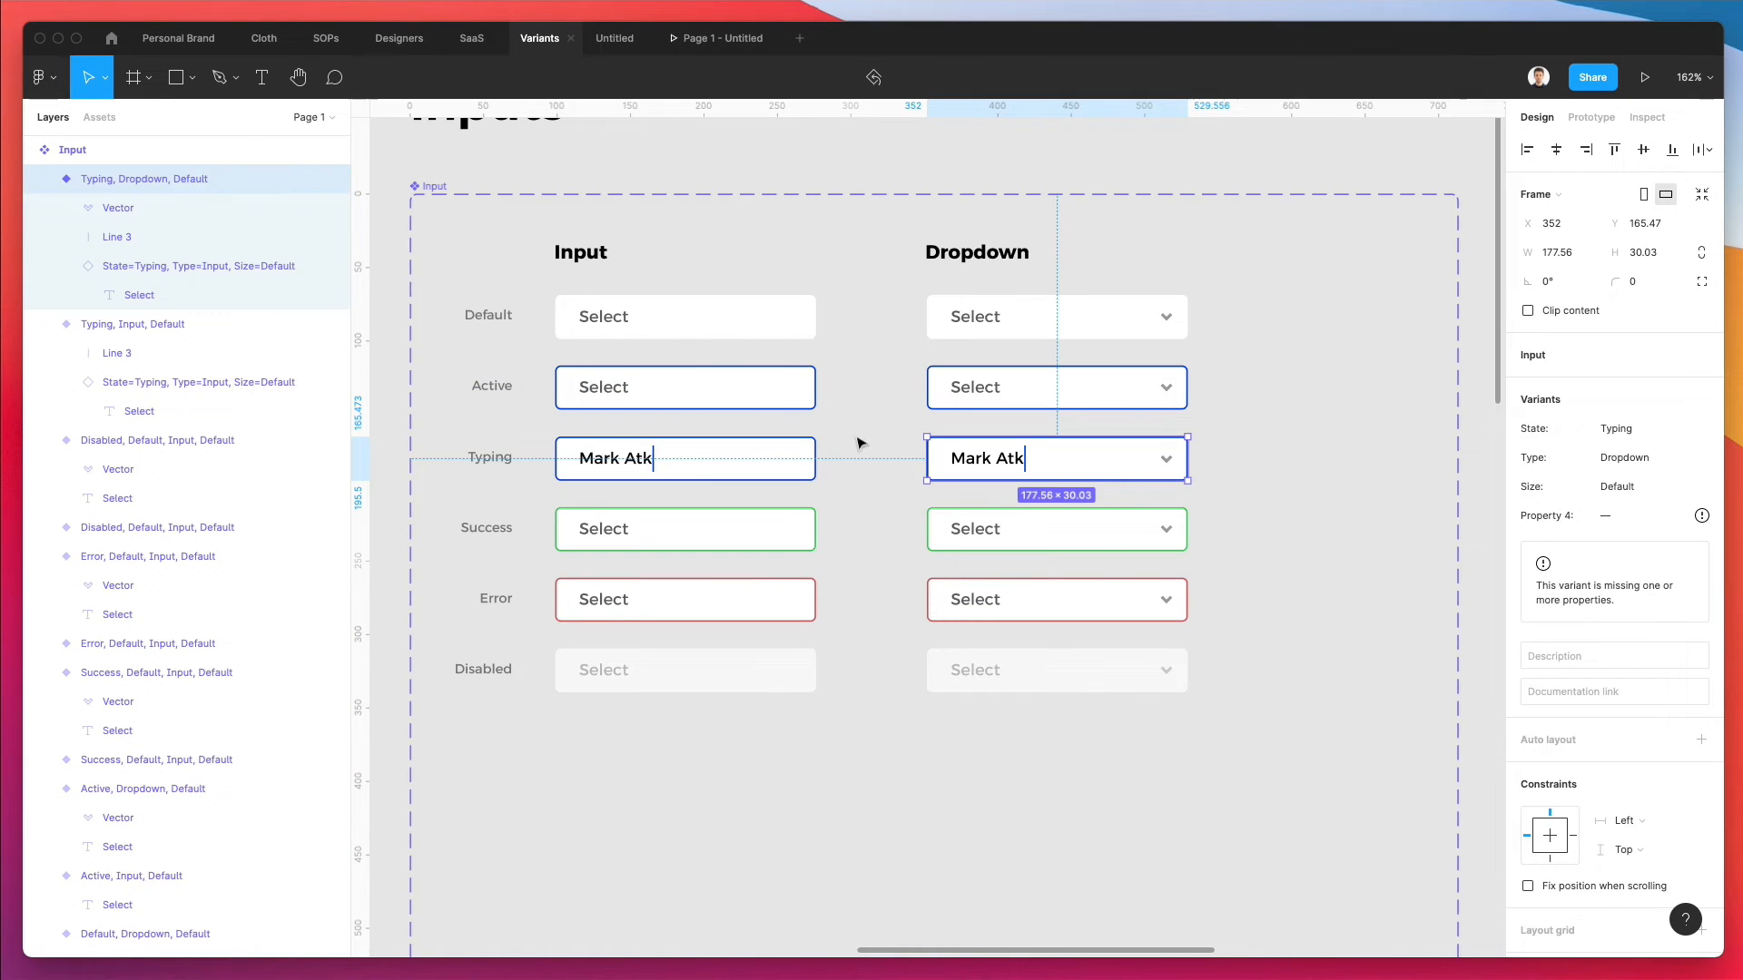
- Replace the Type value in the green success dropdown variant's layer name with Dropdown
left_click(983, 513)
double_click(192, 672)
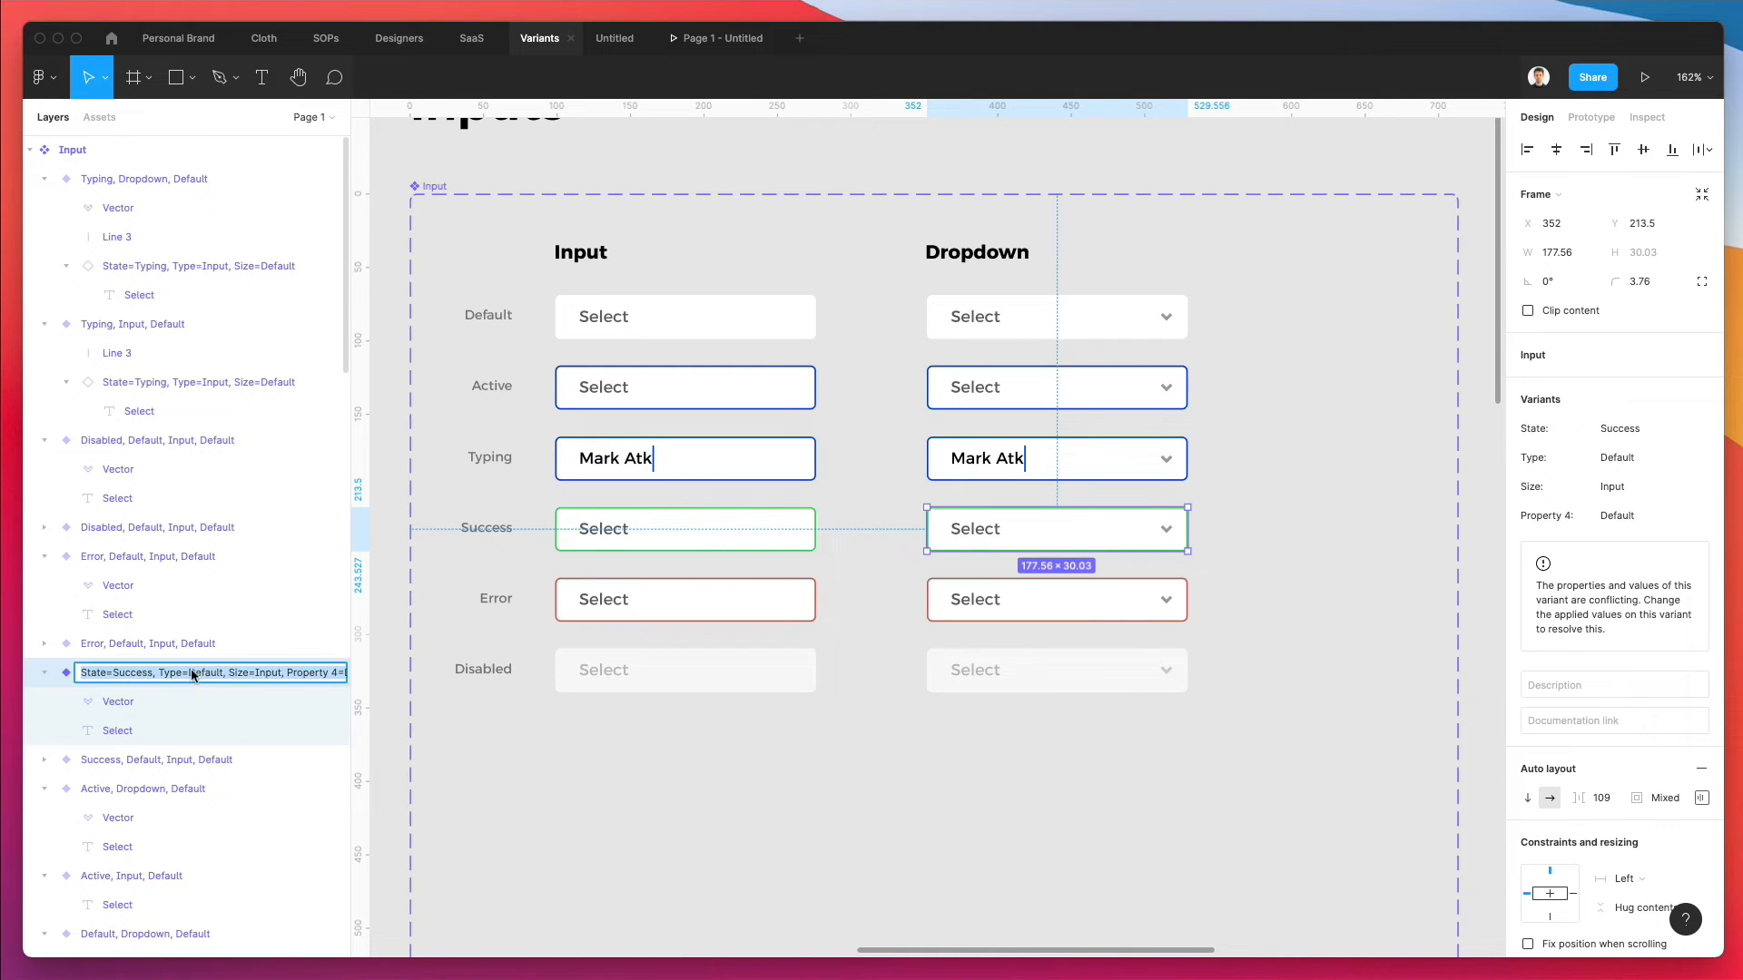
double_click(275, 673)
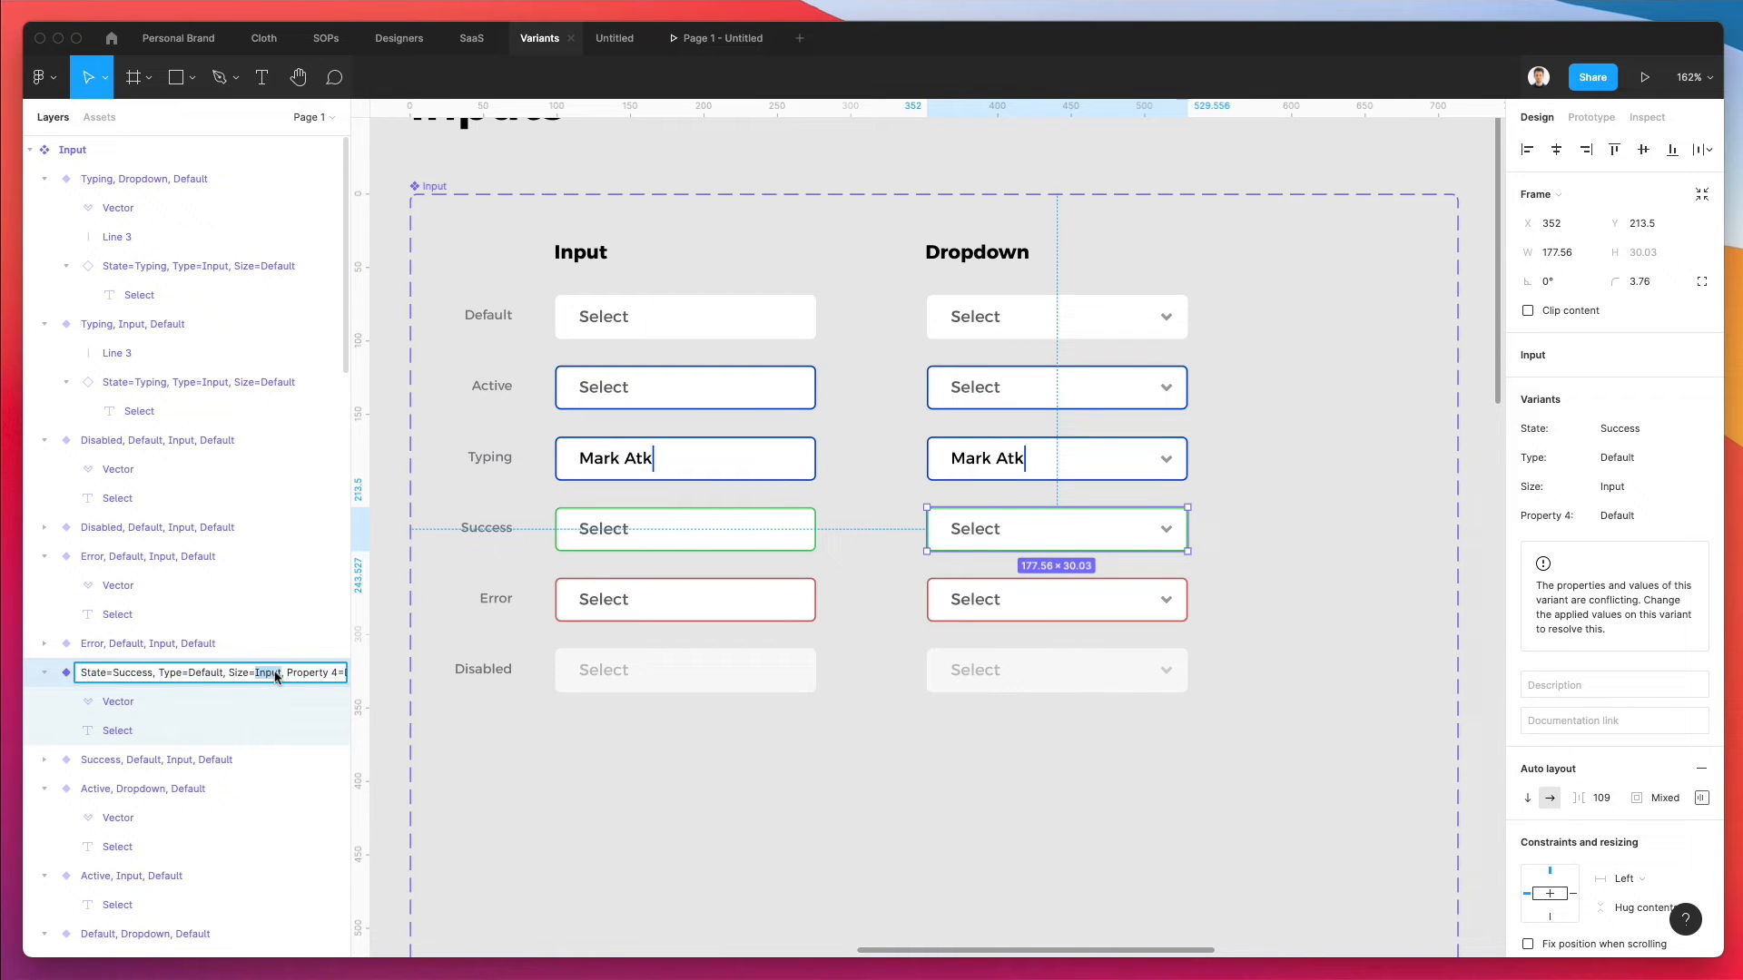
double_click(201, 673)
key("super+v")
key("Return")
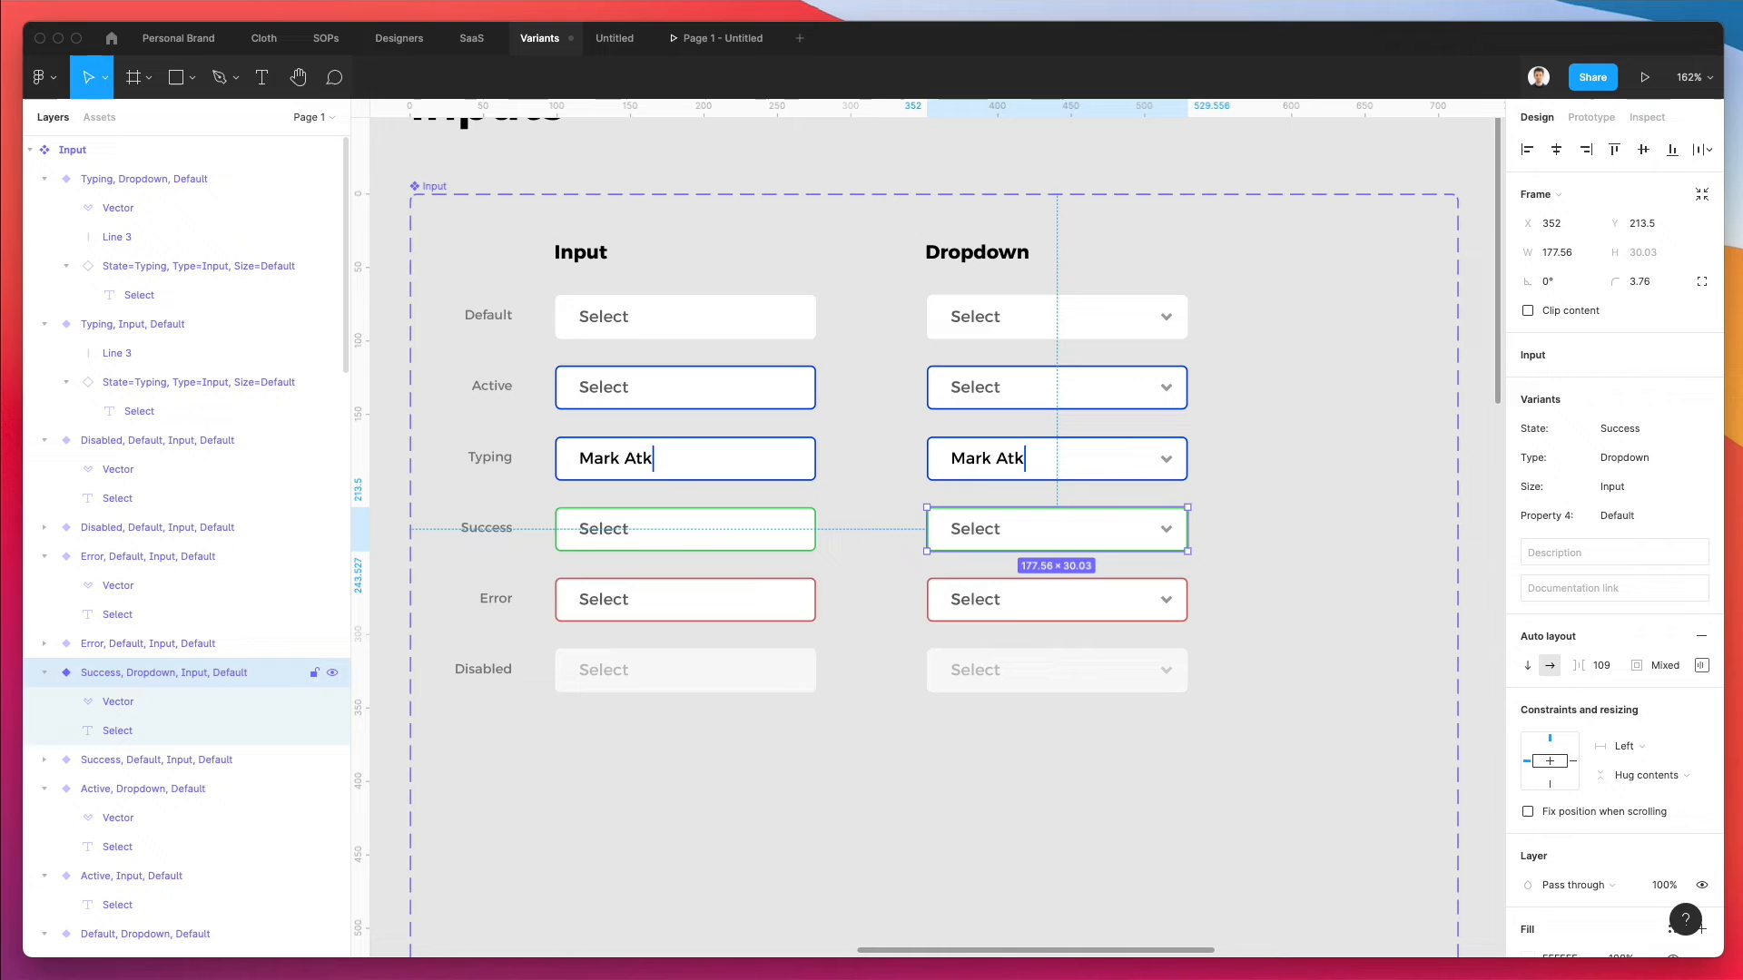
- Replace the Type value in the red error dropdown variant's layer name with Dropdown
left_click(1028, 588)
double_click(150, 553)
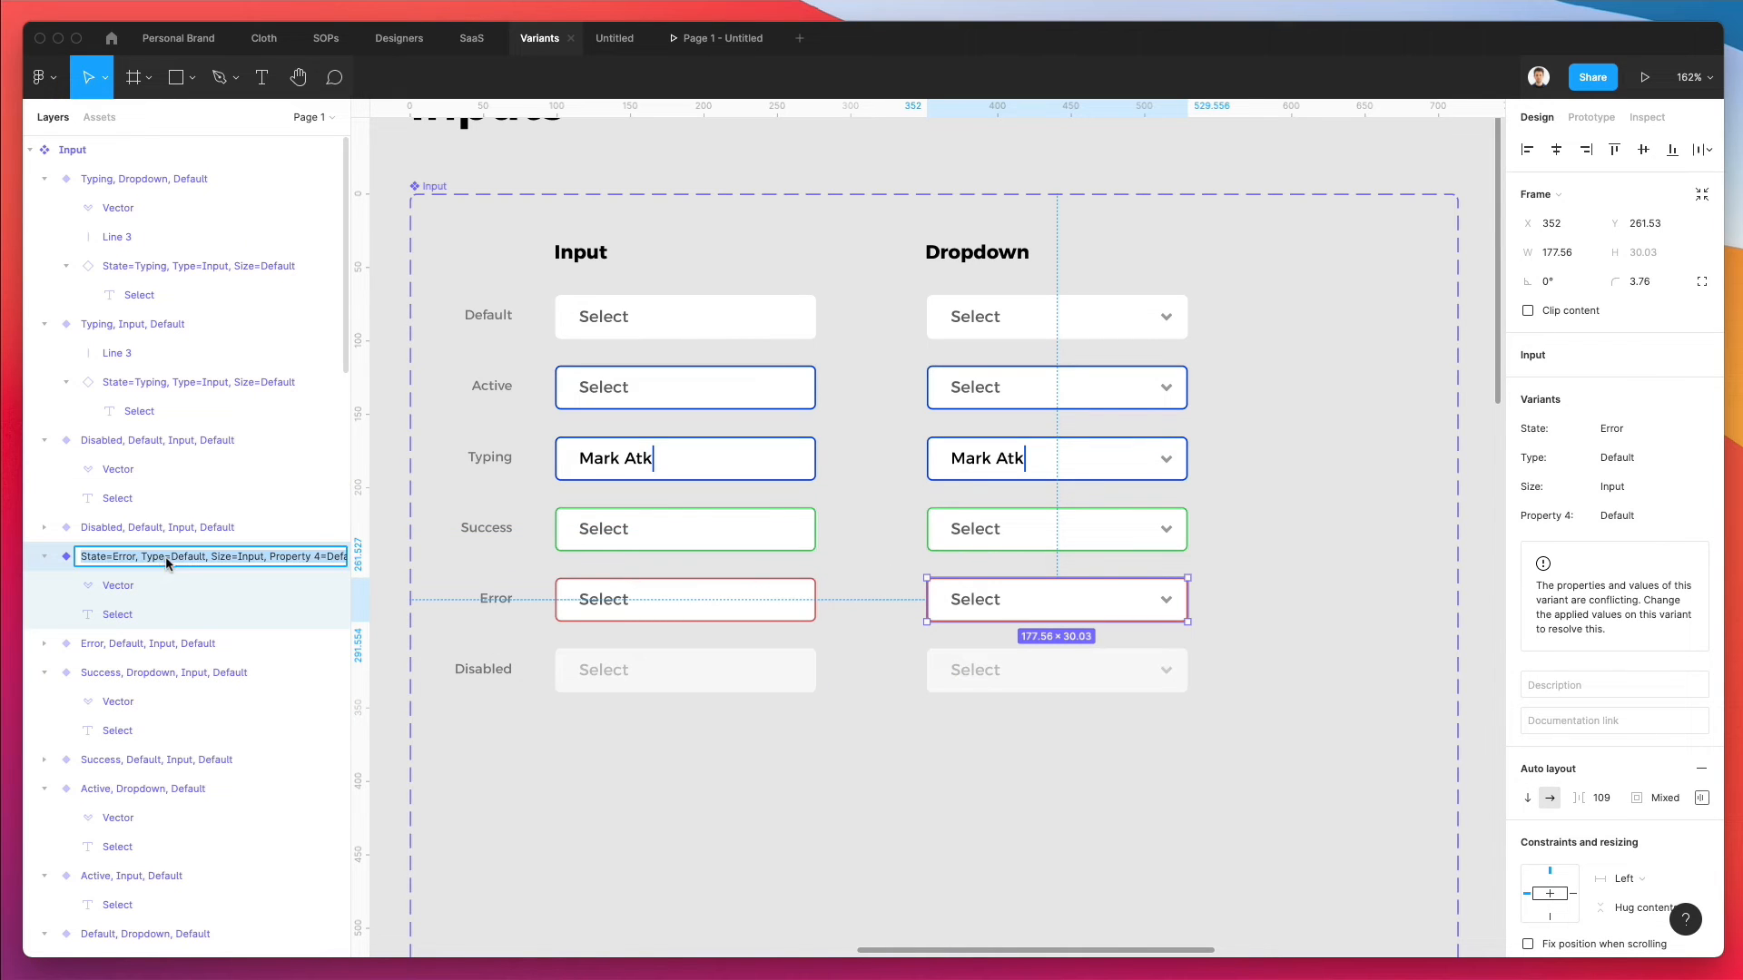
double_click(186, 556)
key("super+v")
key("Return")
- Replace the Type value in the disabled dropdown variant's layer name with Dropdown and clear the selection
left_click(1071, 672)
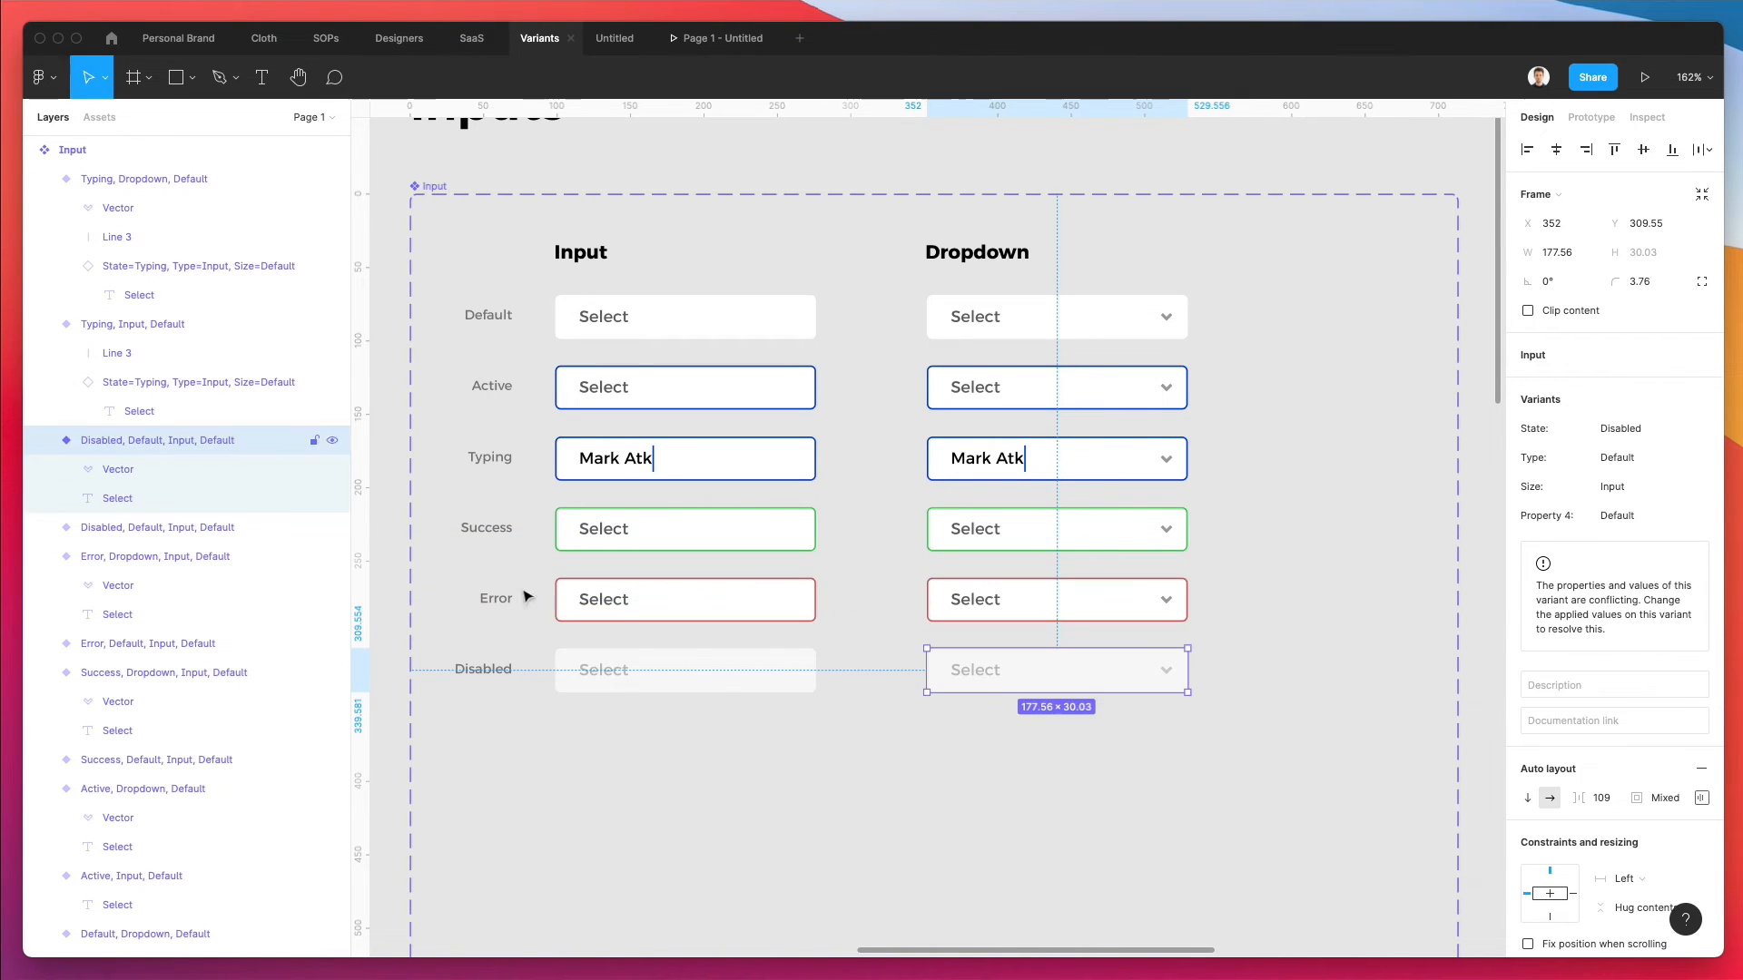
double_click(157, 442)
double_click(210, 442)
key("super+v")
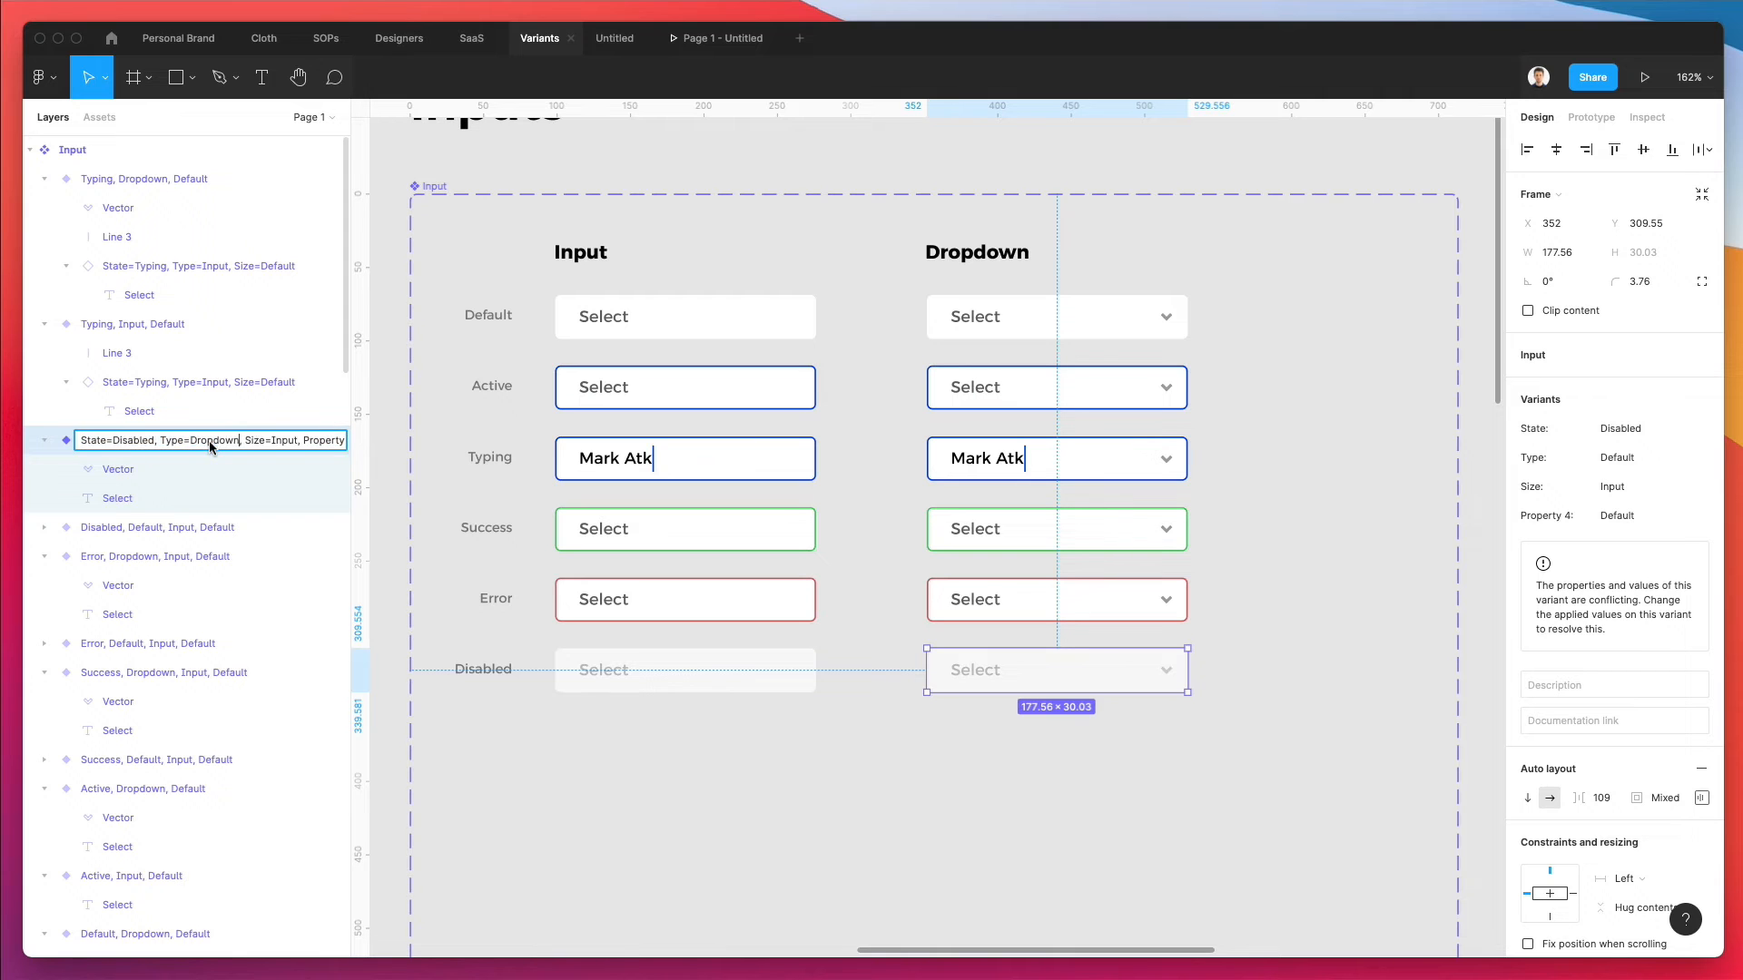
key("Return")
key("Escape")
key("Escape")
- Set the Type of the Input instance in the grey frame 1 to Dropdown
scroll(1321, 511, "down", 5)
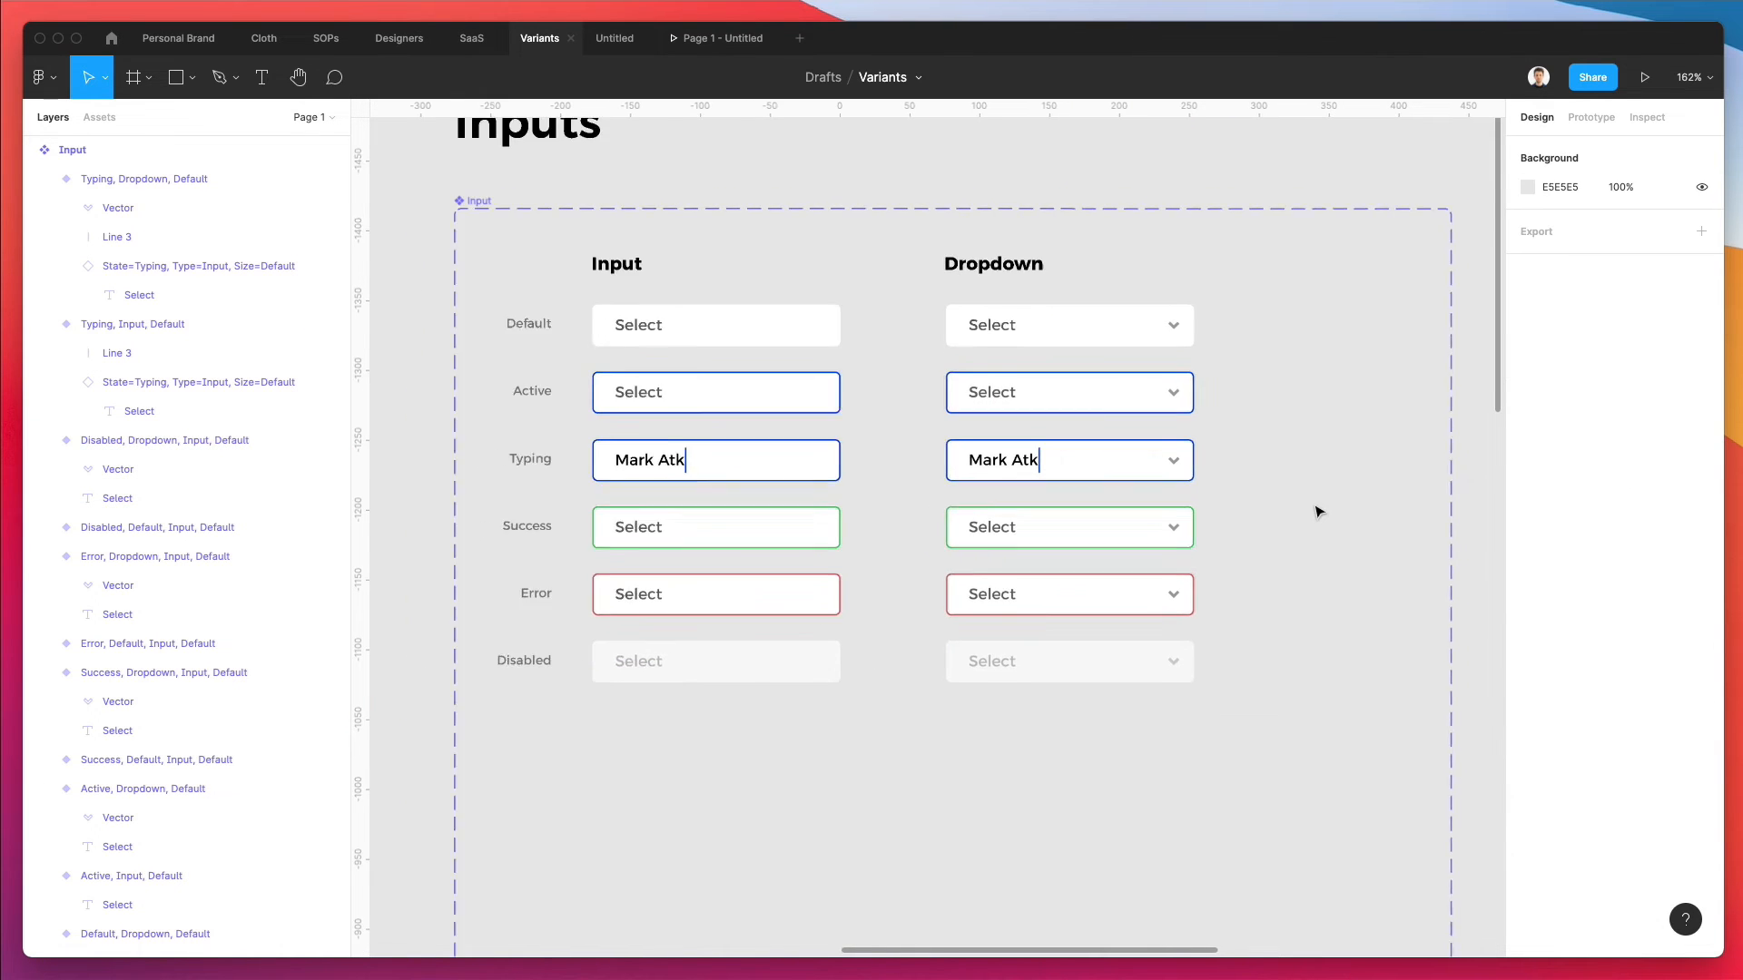
scroll(1319, 513, "right", 10)
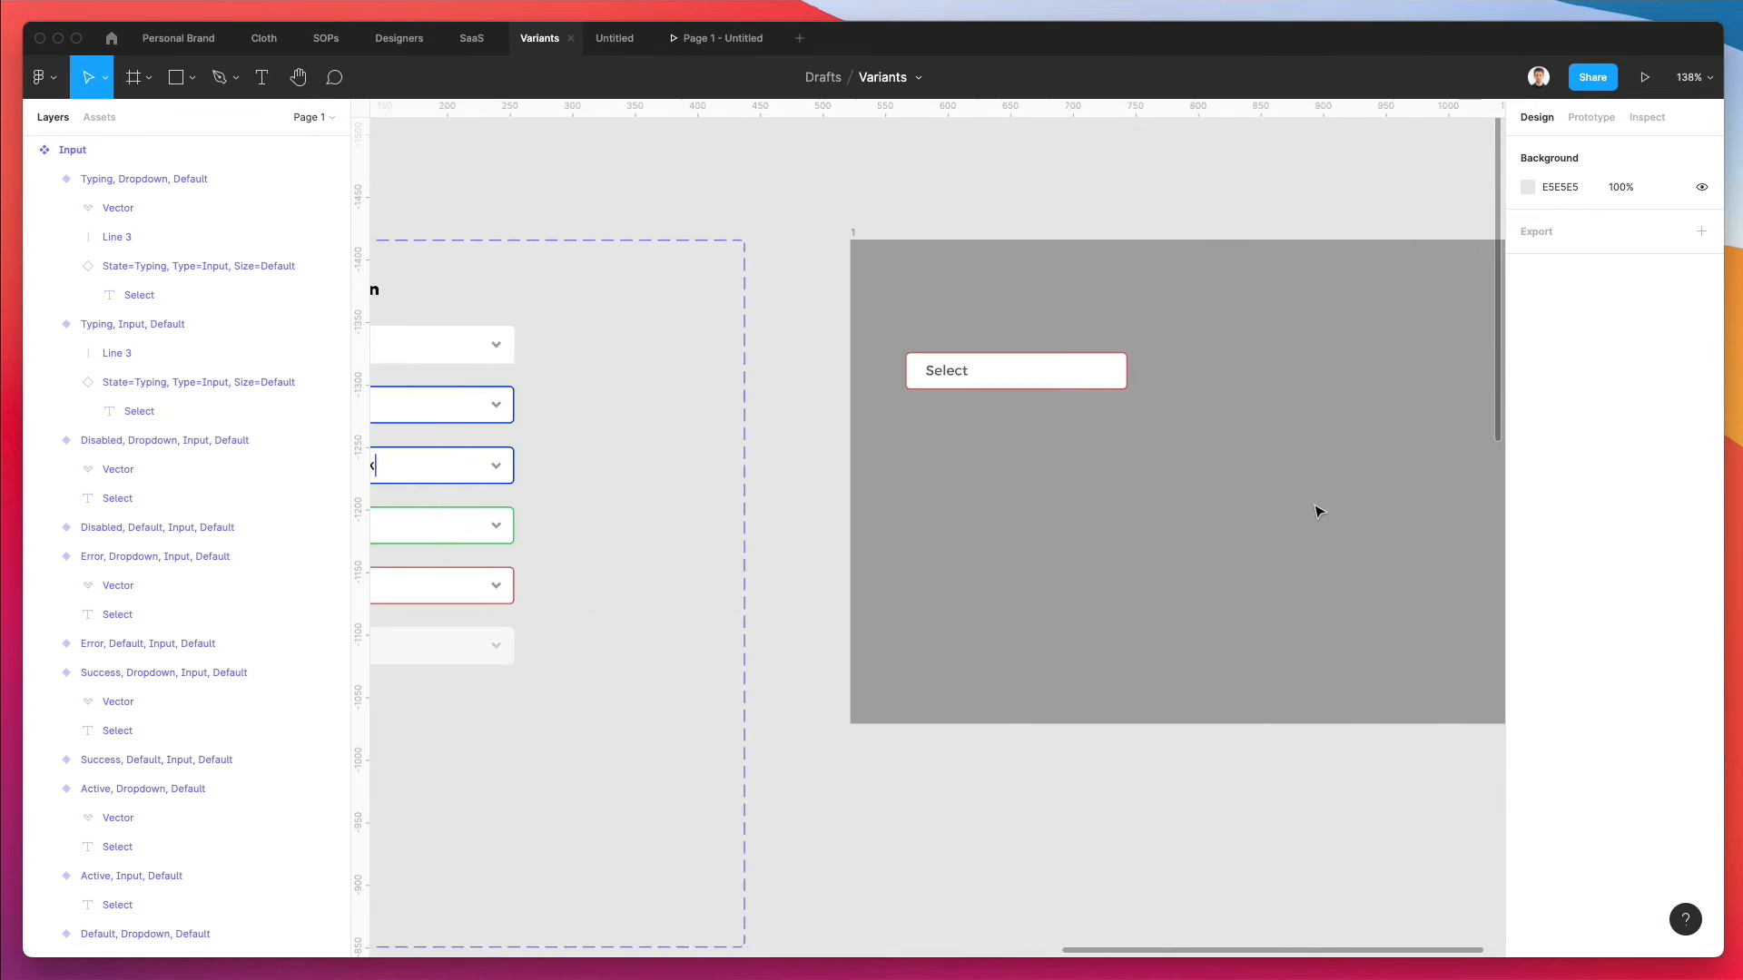
left_click(927, 359)
scroll(935, 324, "up", 5)
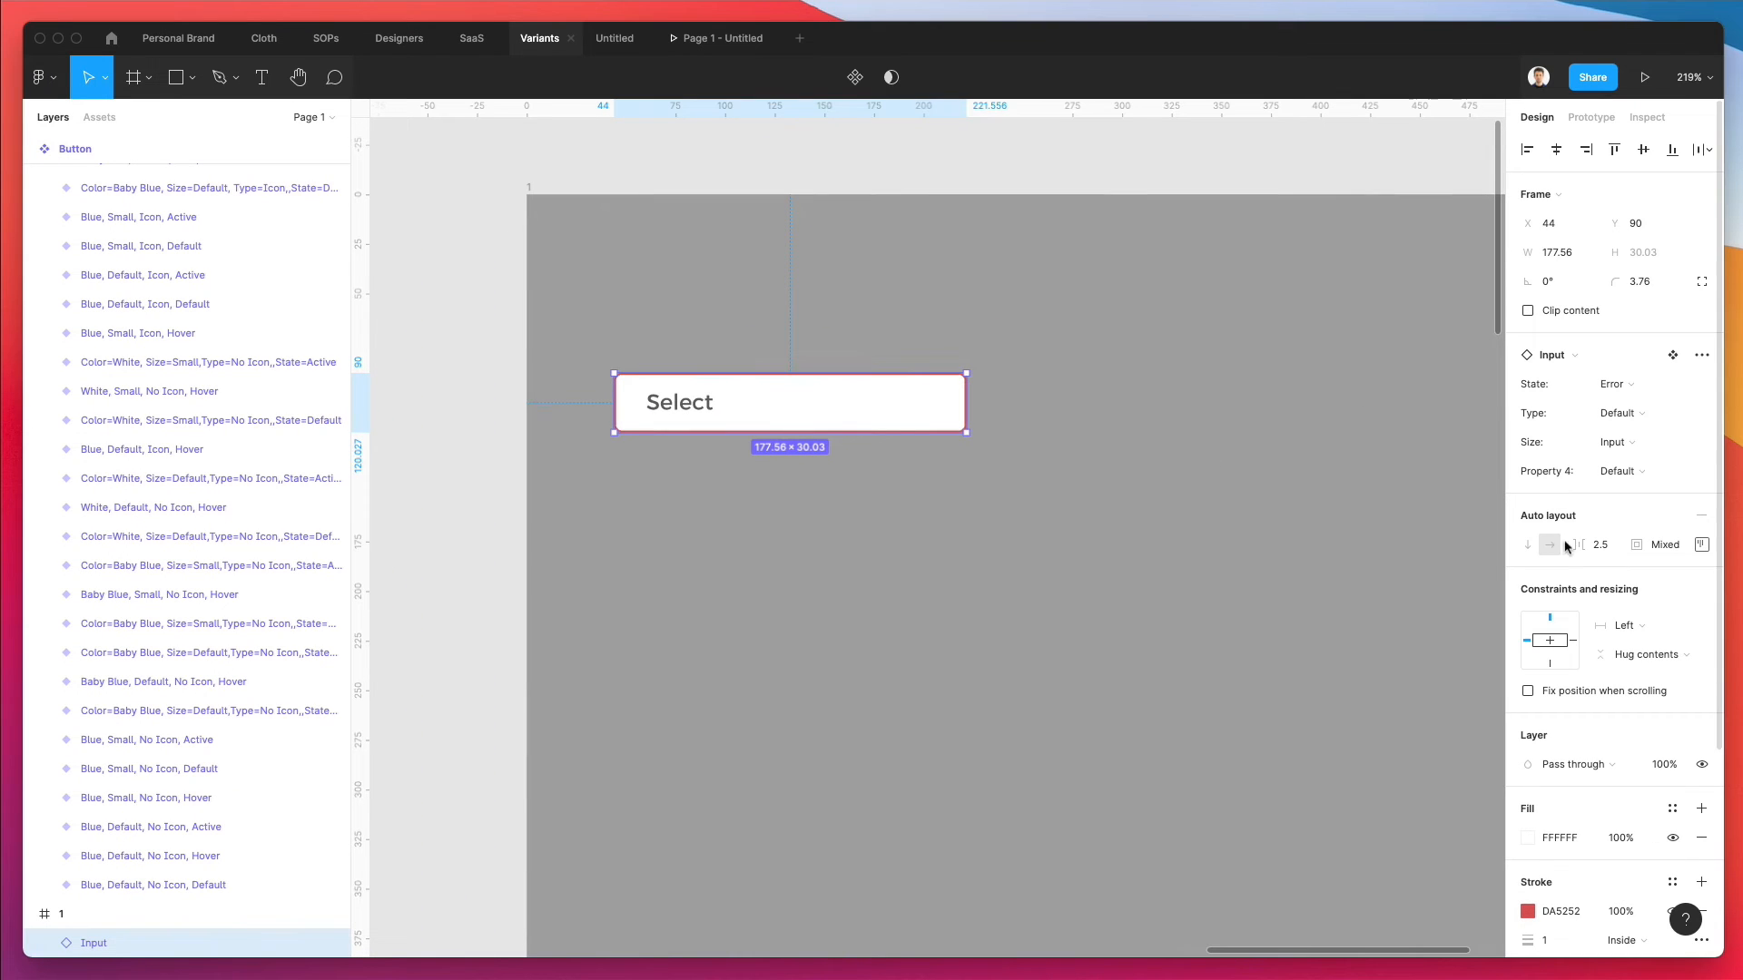
left_click(1644, 418)
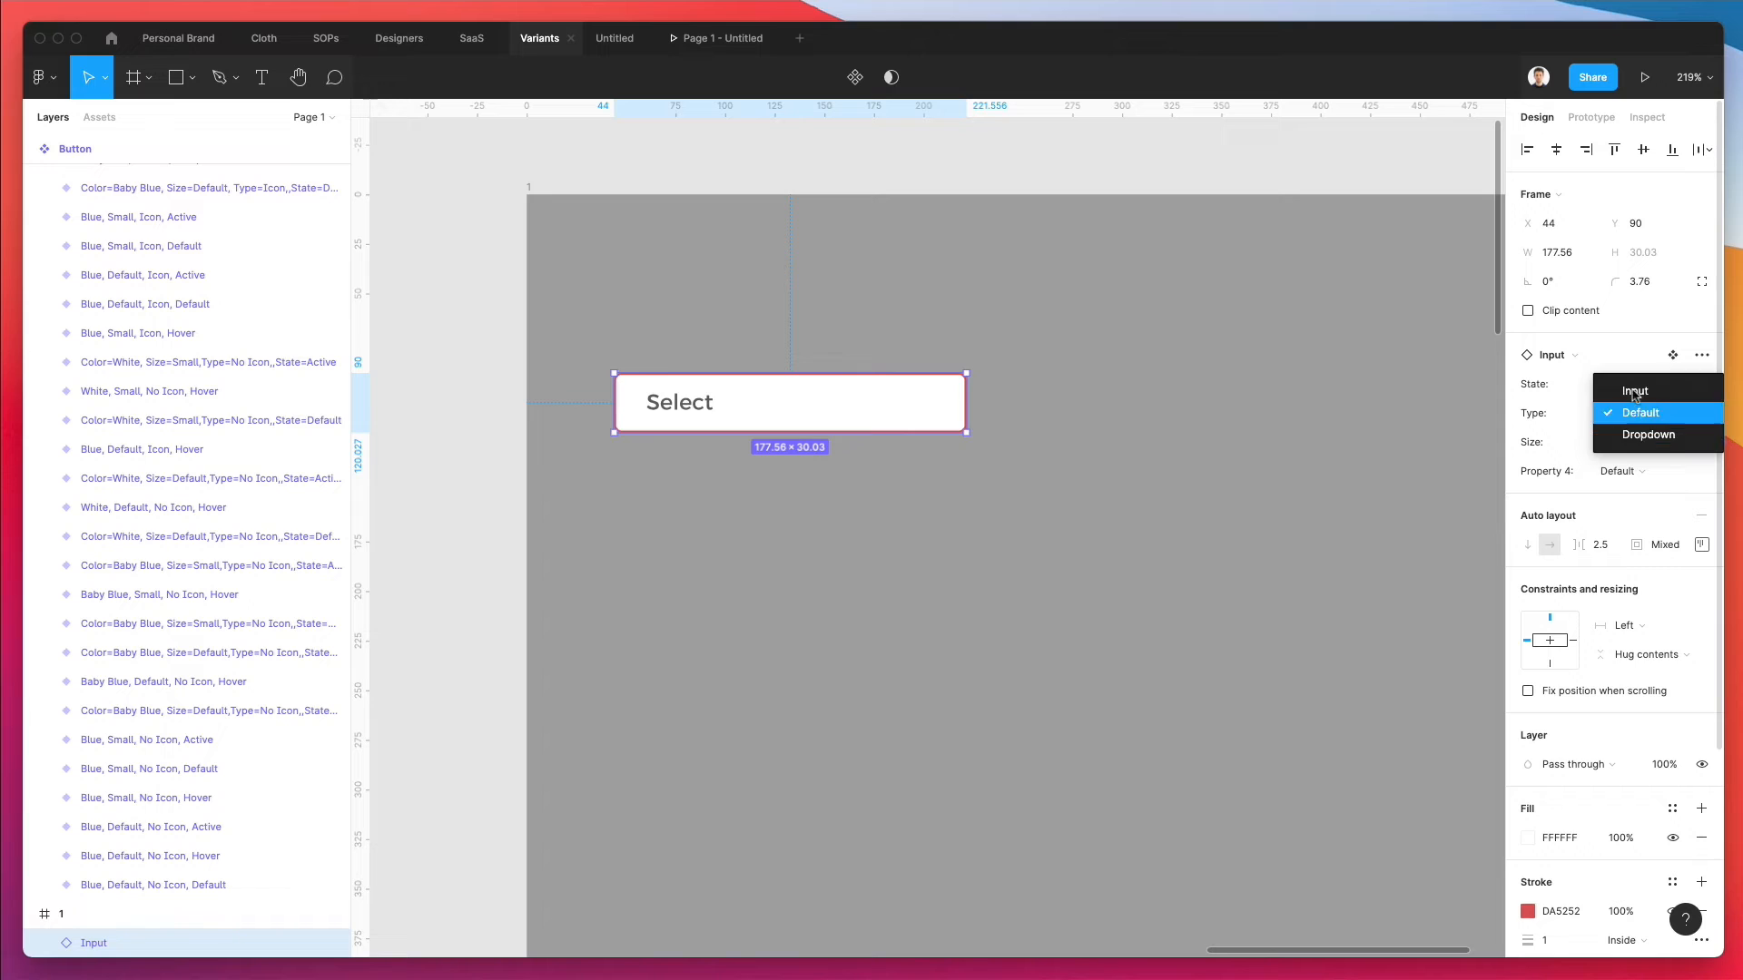
left_click(1647, 434)
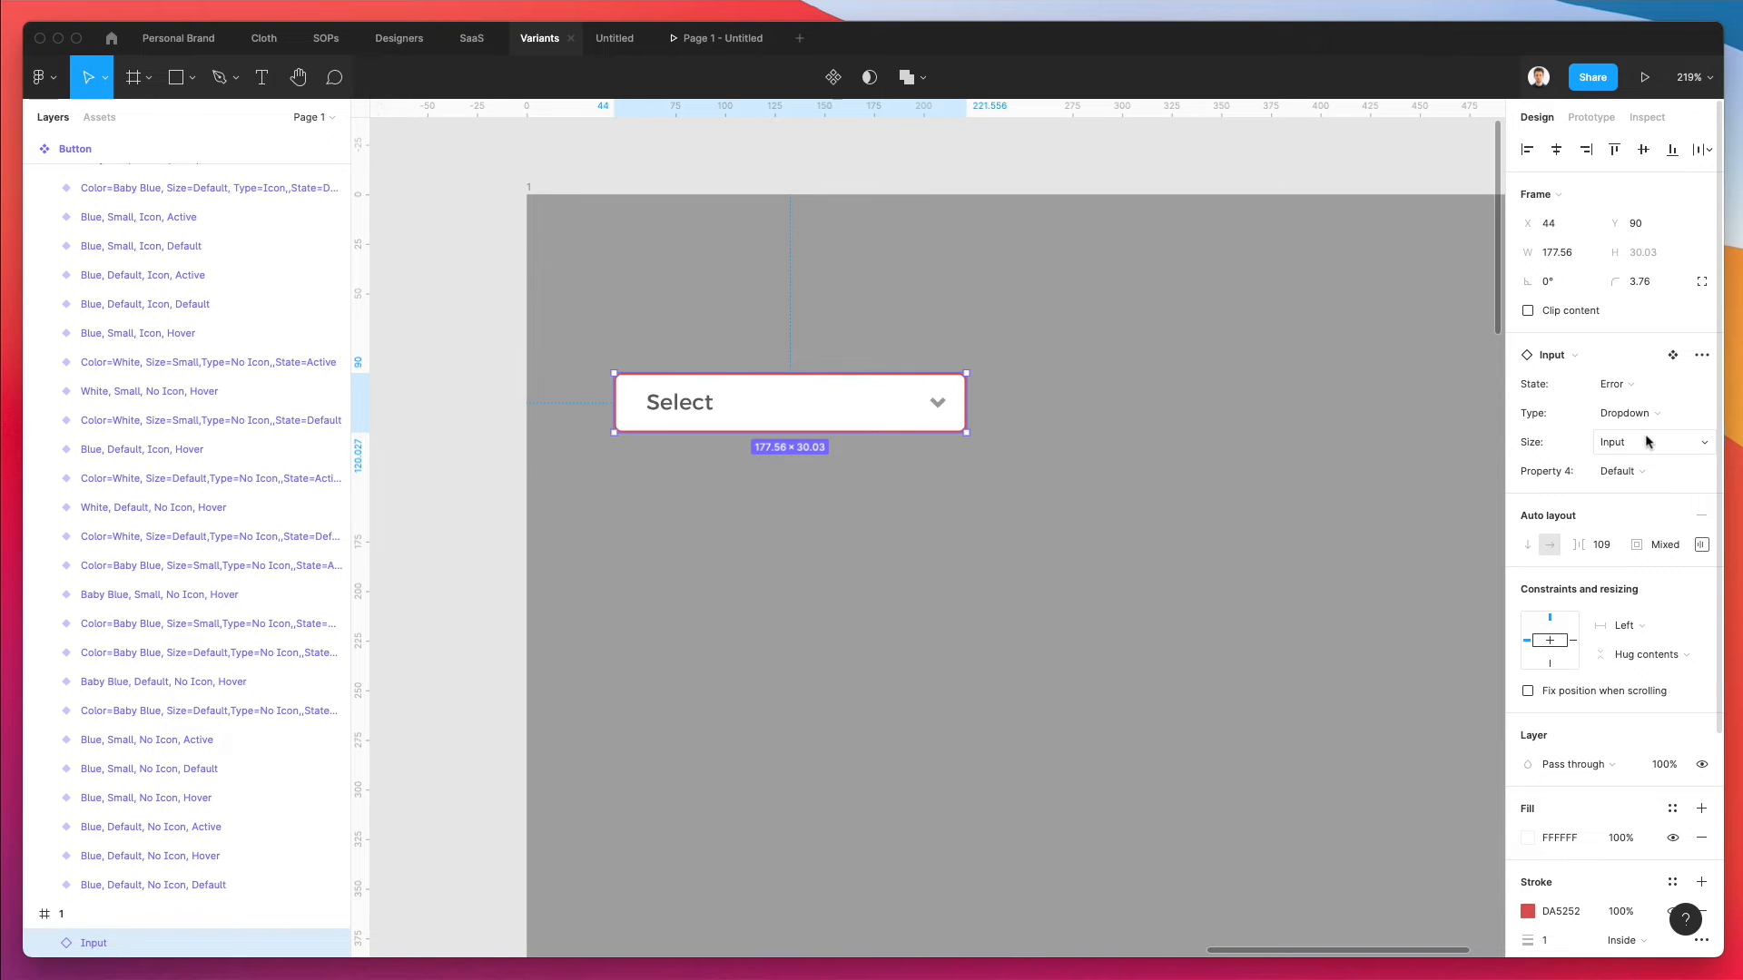
- Test the dropdown instance by switching its State to Success, Typing, Disabled and finally Active, and deselect it
left_click(1623, 384)
left_click(1641, 361)
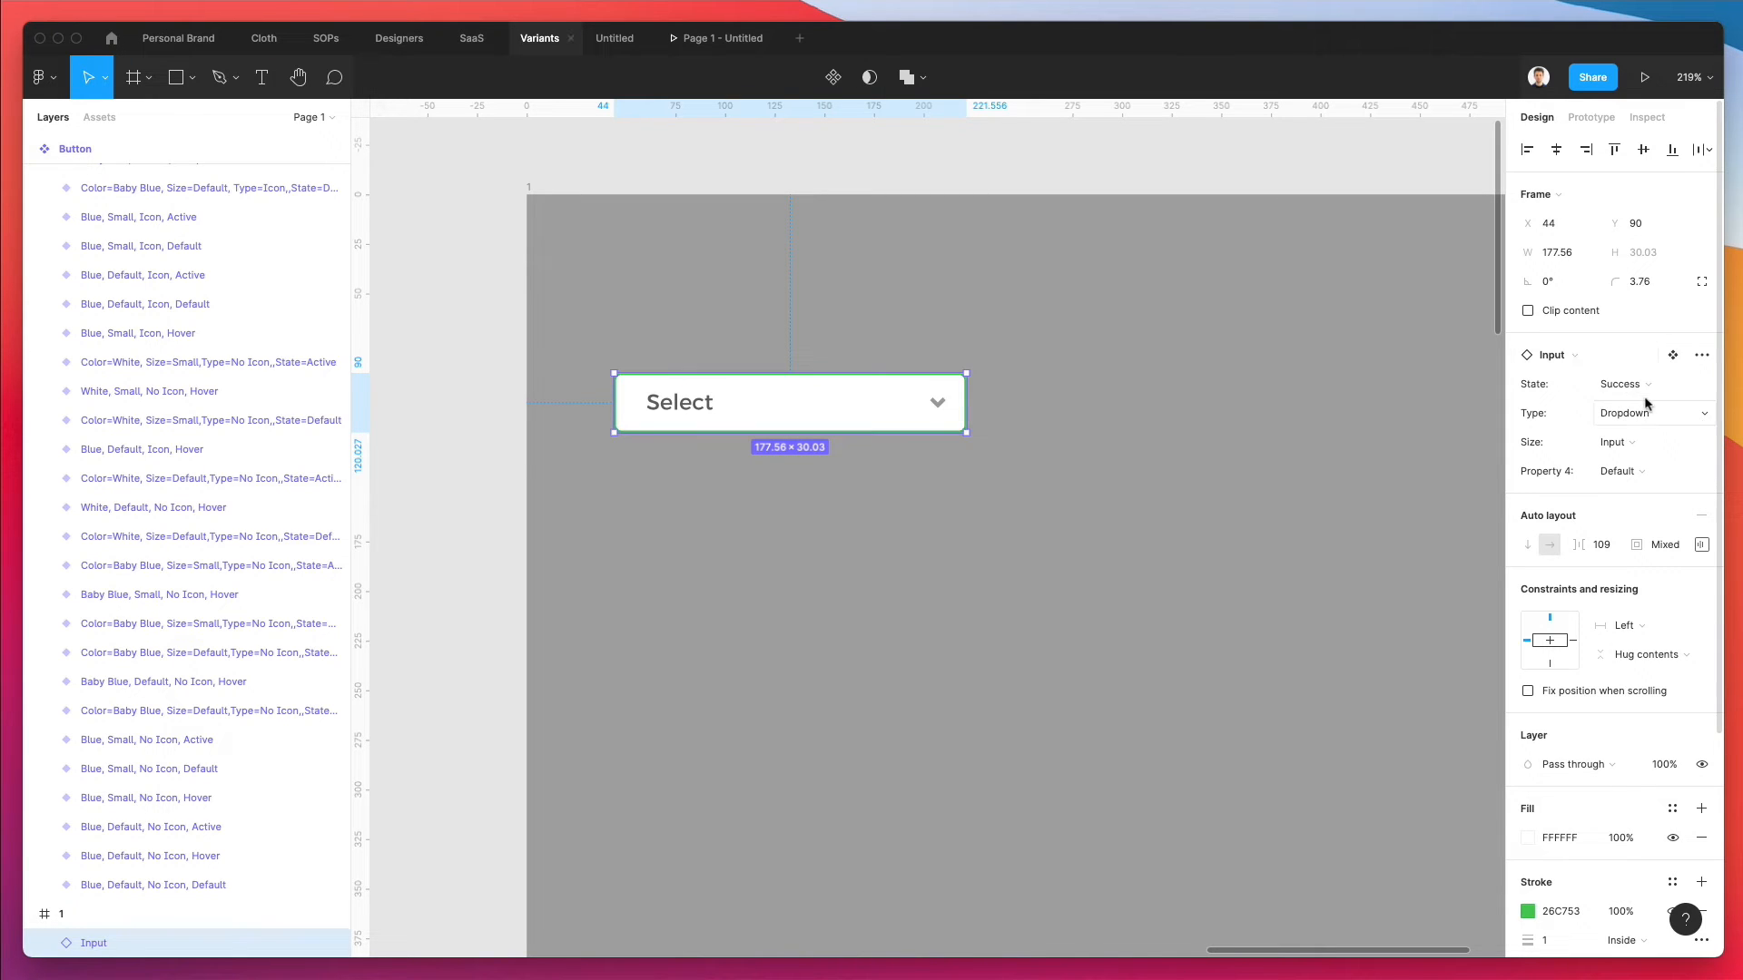
left_click(1646, 388)
left_click(1654, 368)
left_click(1644, 389)
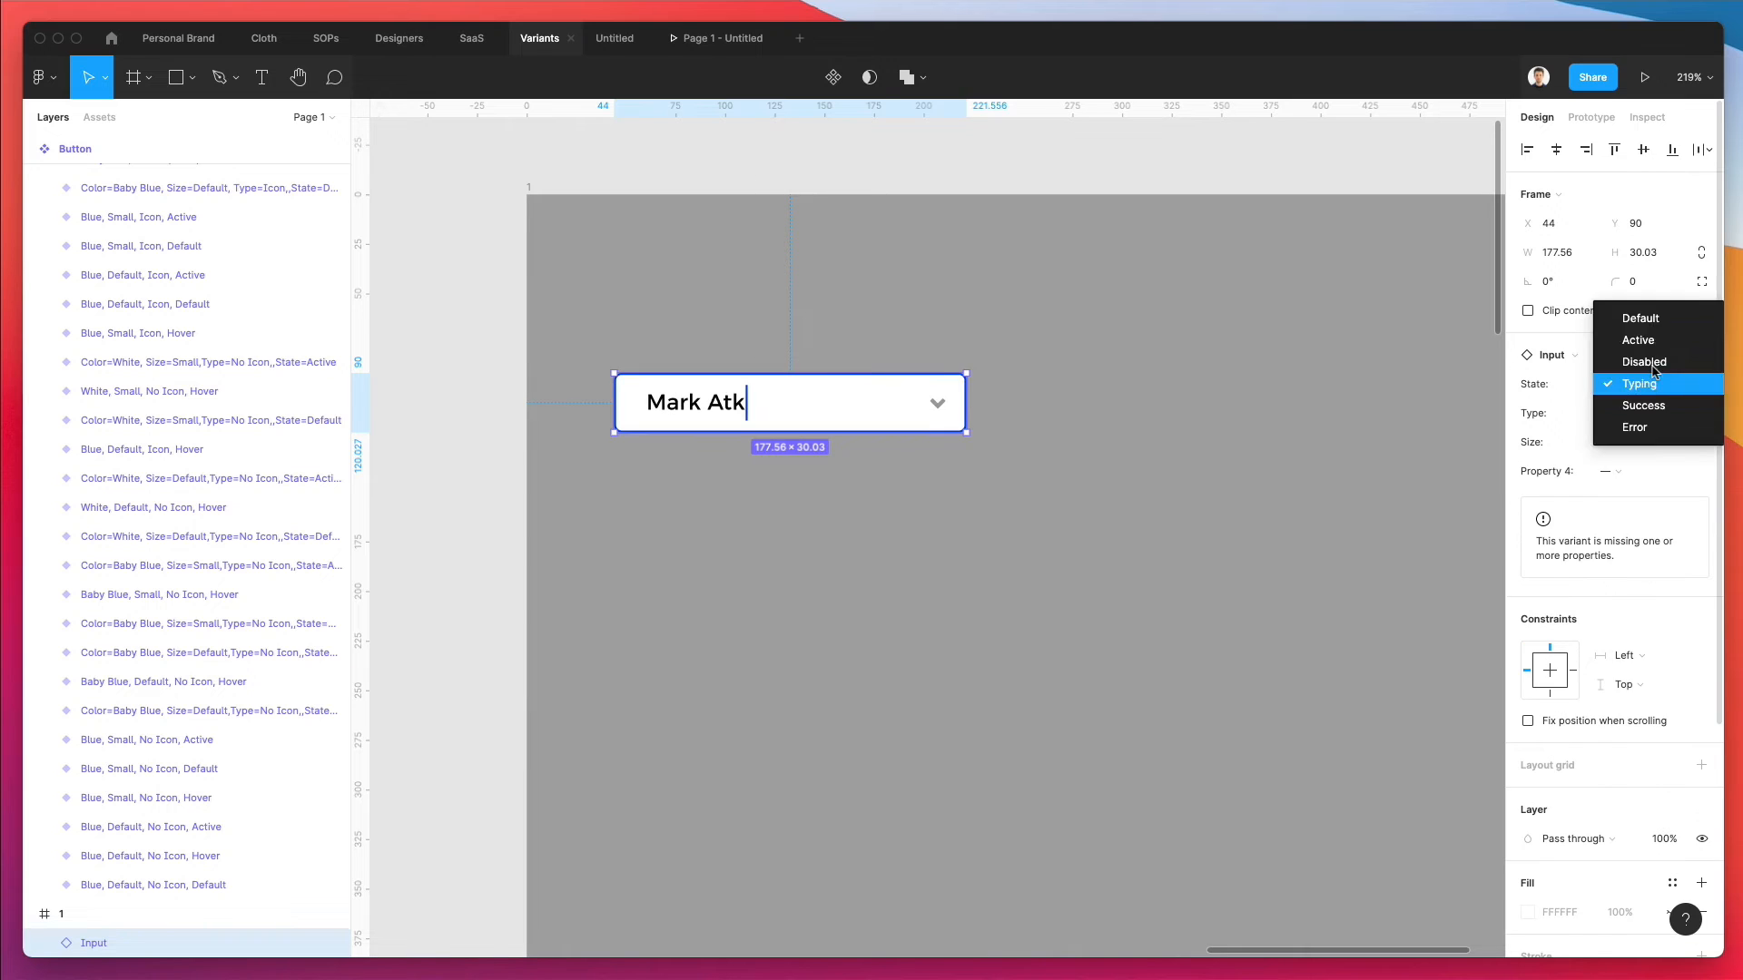
left_click(1650, 361)
left_click(1652, 381)
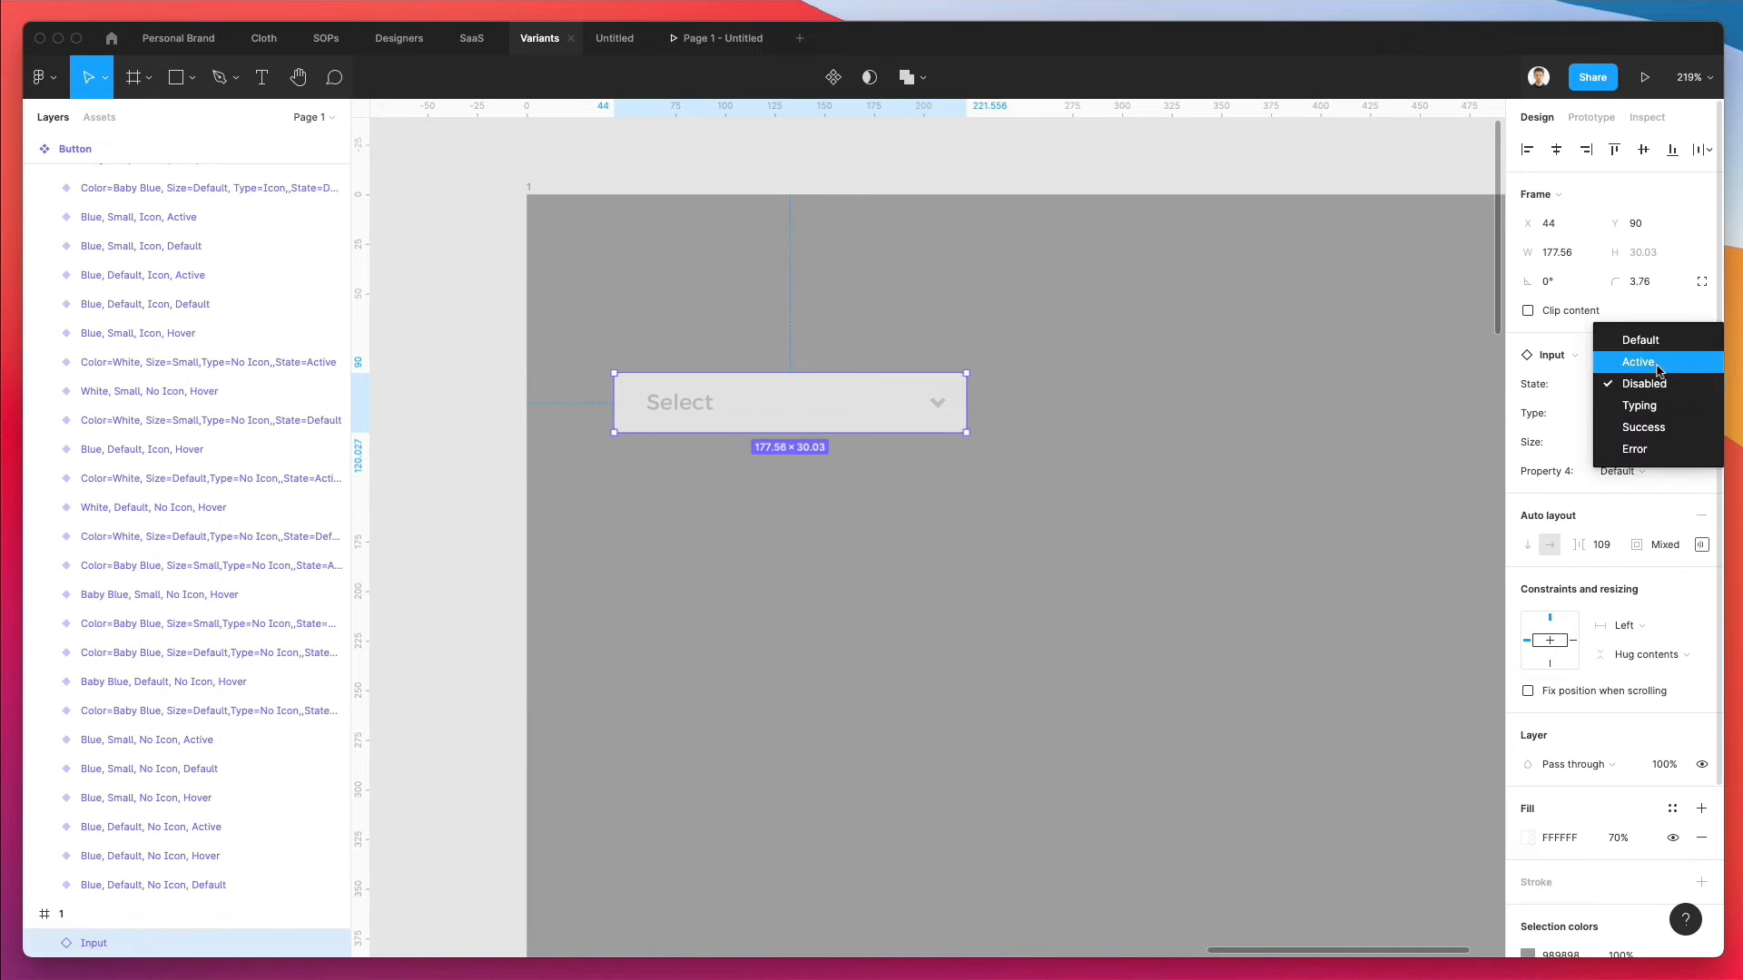
left_click(1658, 360)
left_click(987, 360)
- Check the State, Type and Size values in the layer name of the default Input variant
scroll(988, 360, "down", 2)
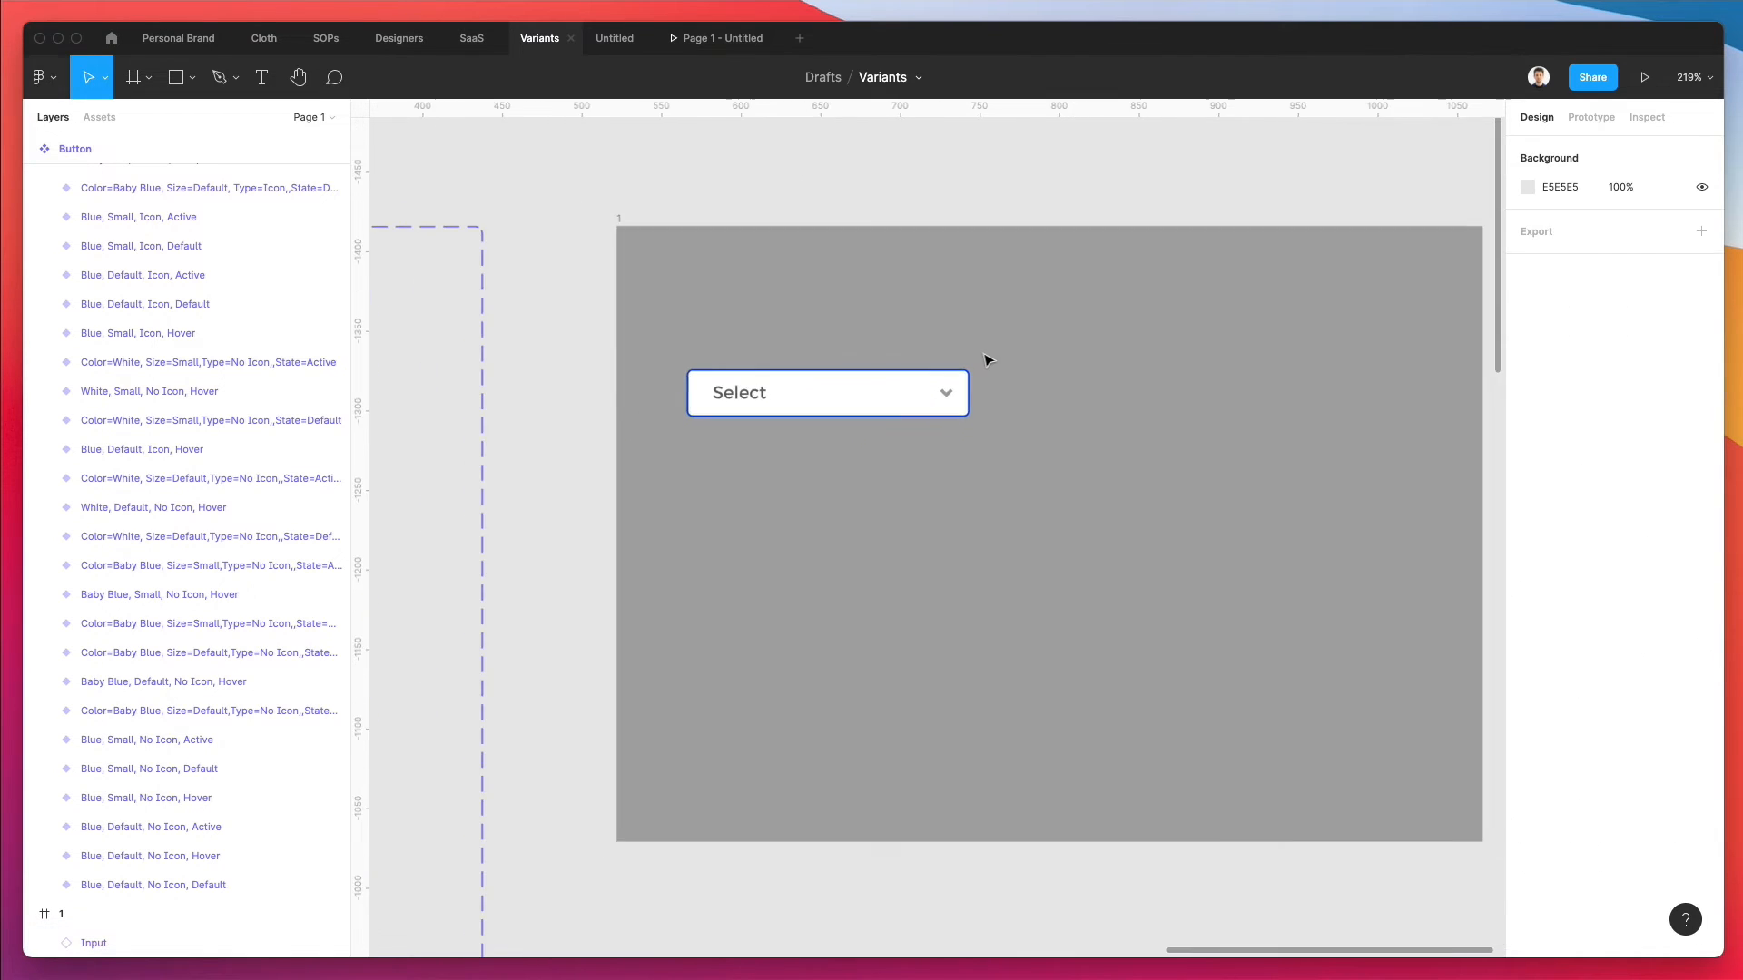
scroll(987, 360, "left", 14)
left_click(978, 363)
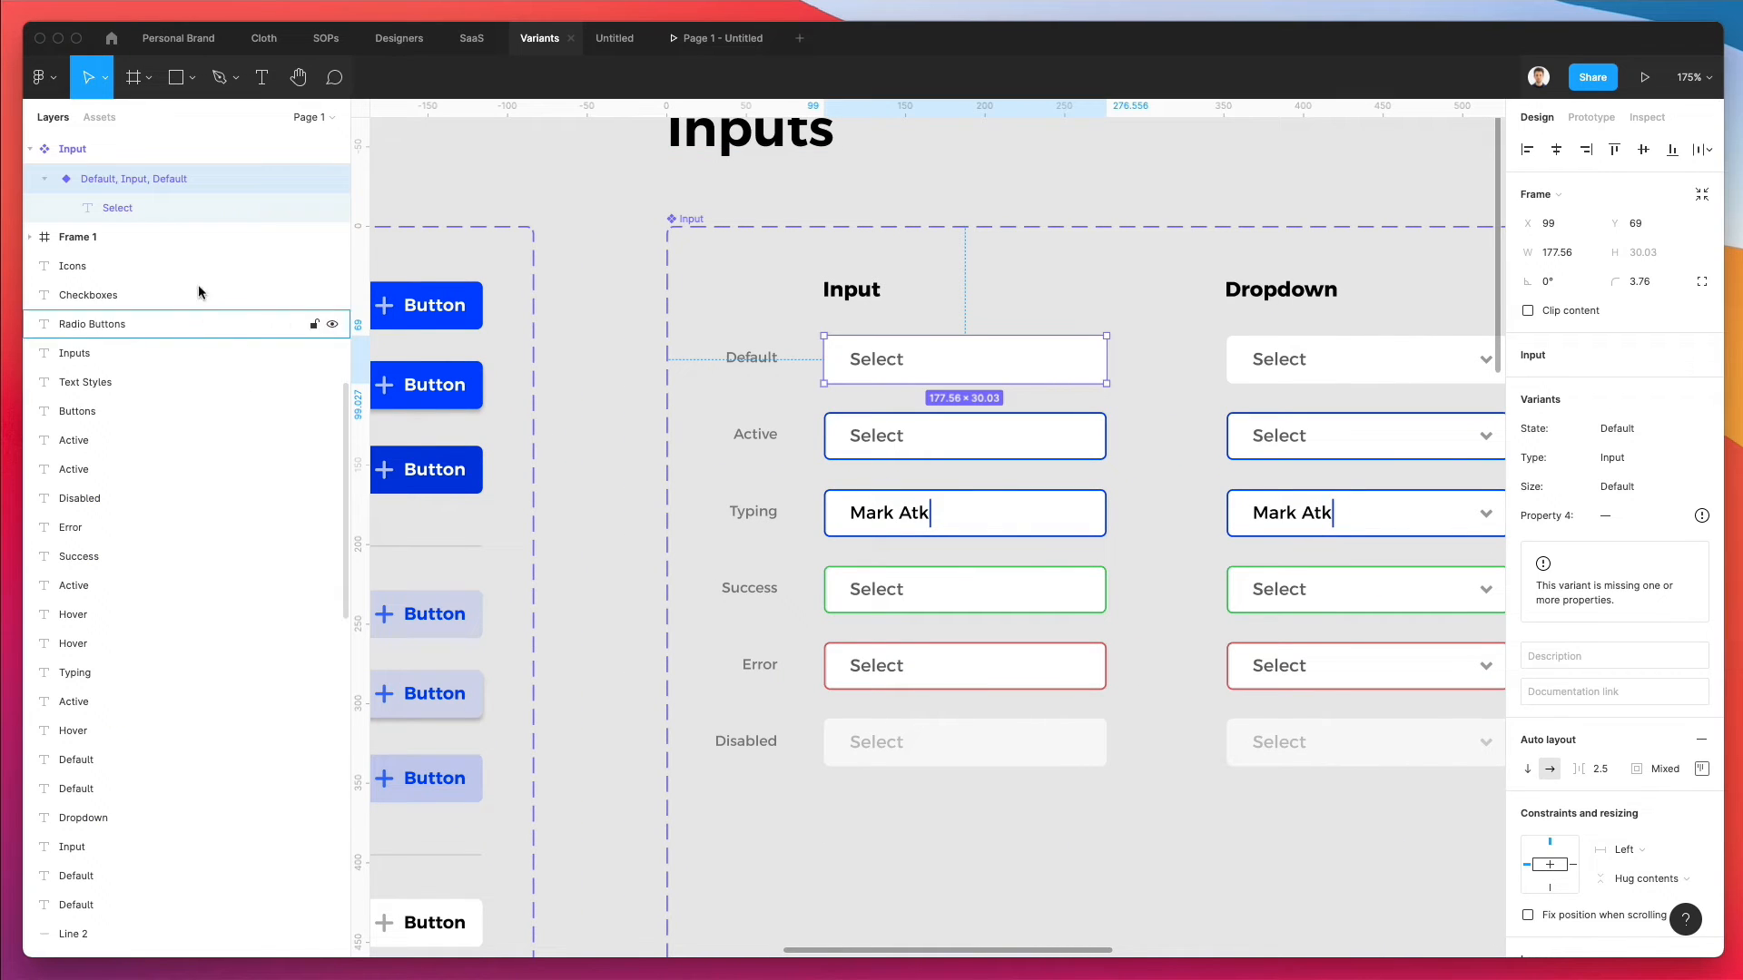
double_click(145, 178)
double_click(141, 180)
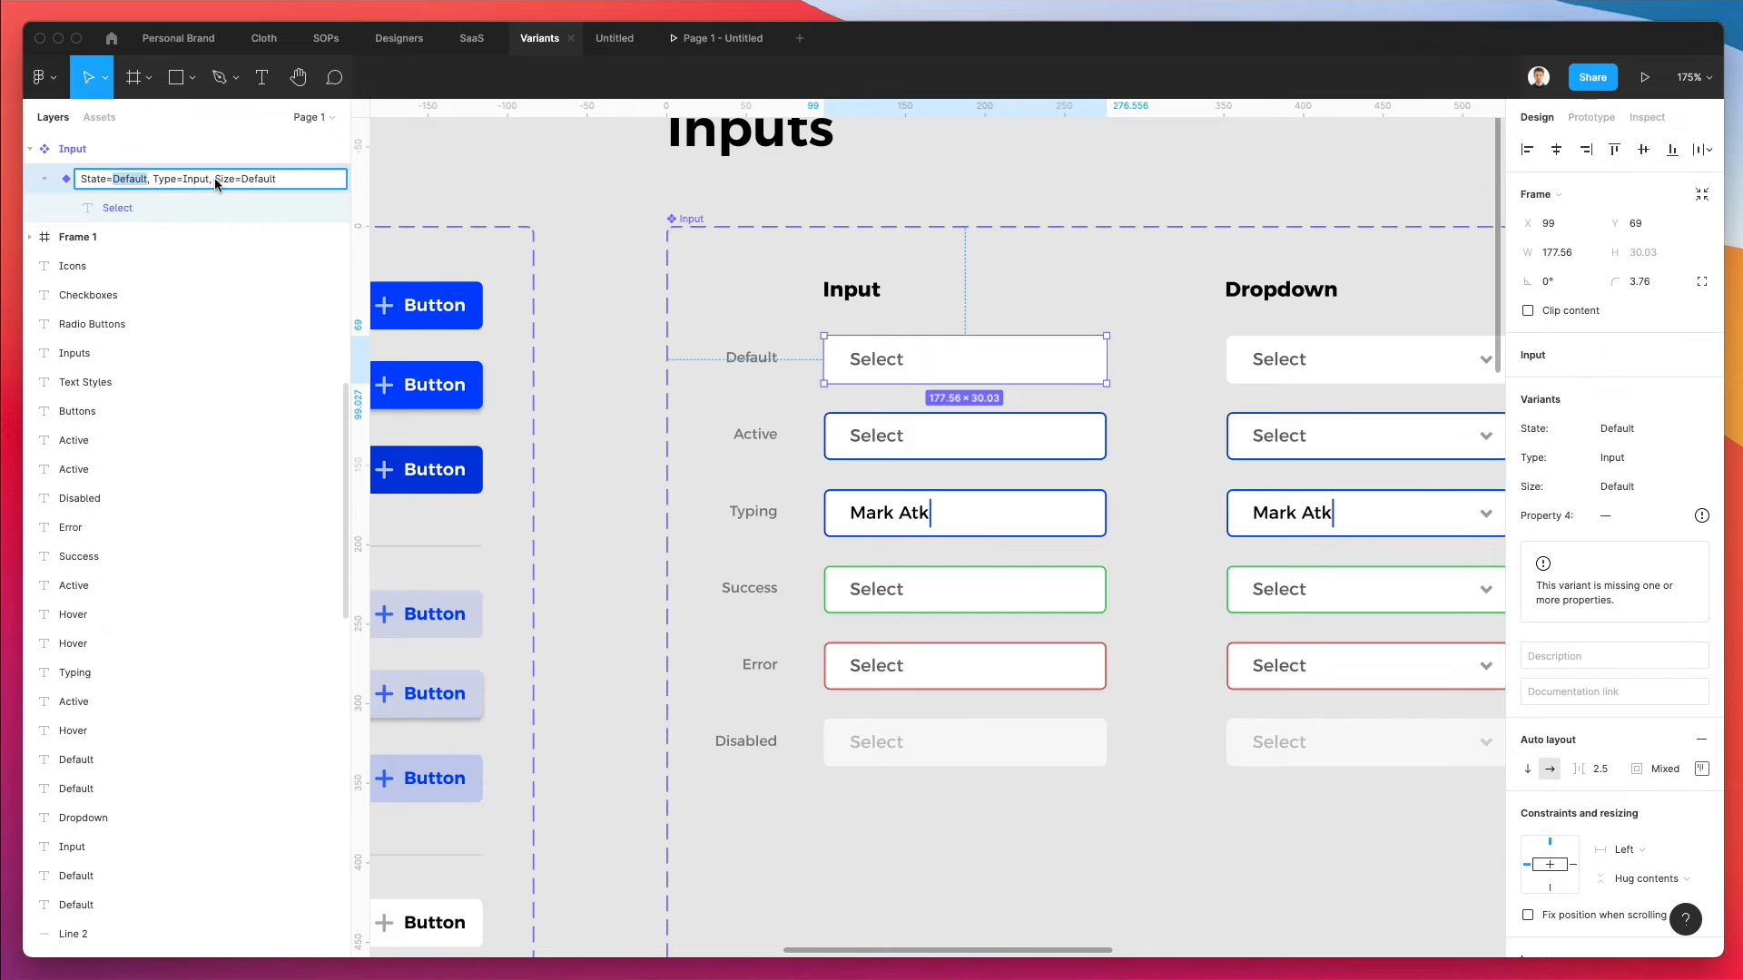
left_click(986, 301)
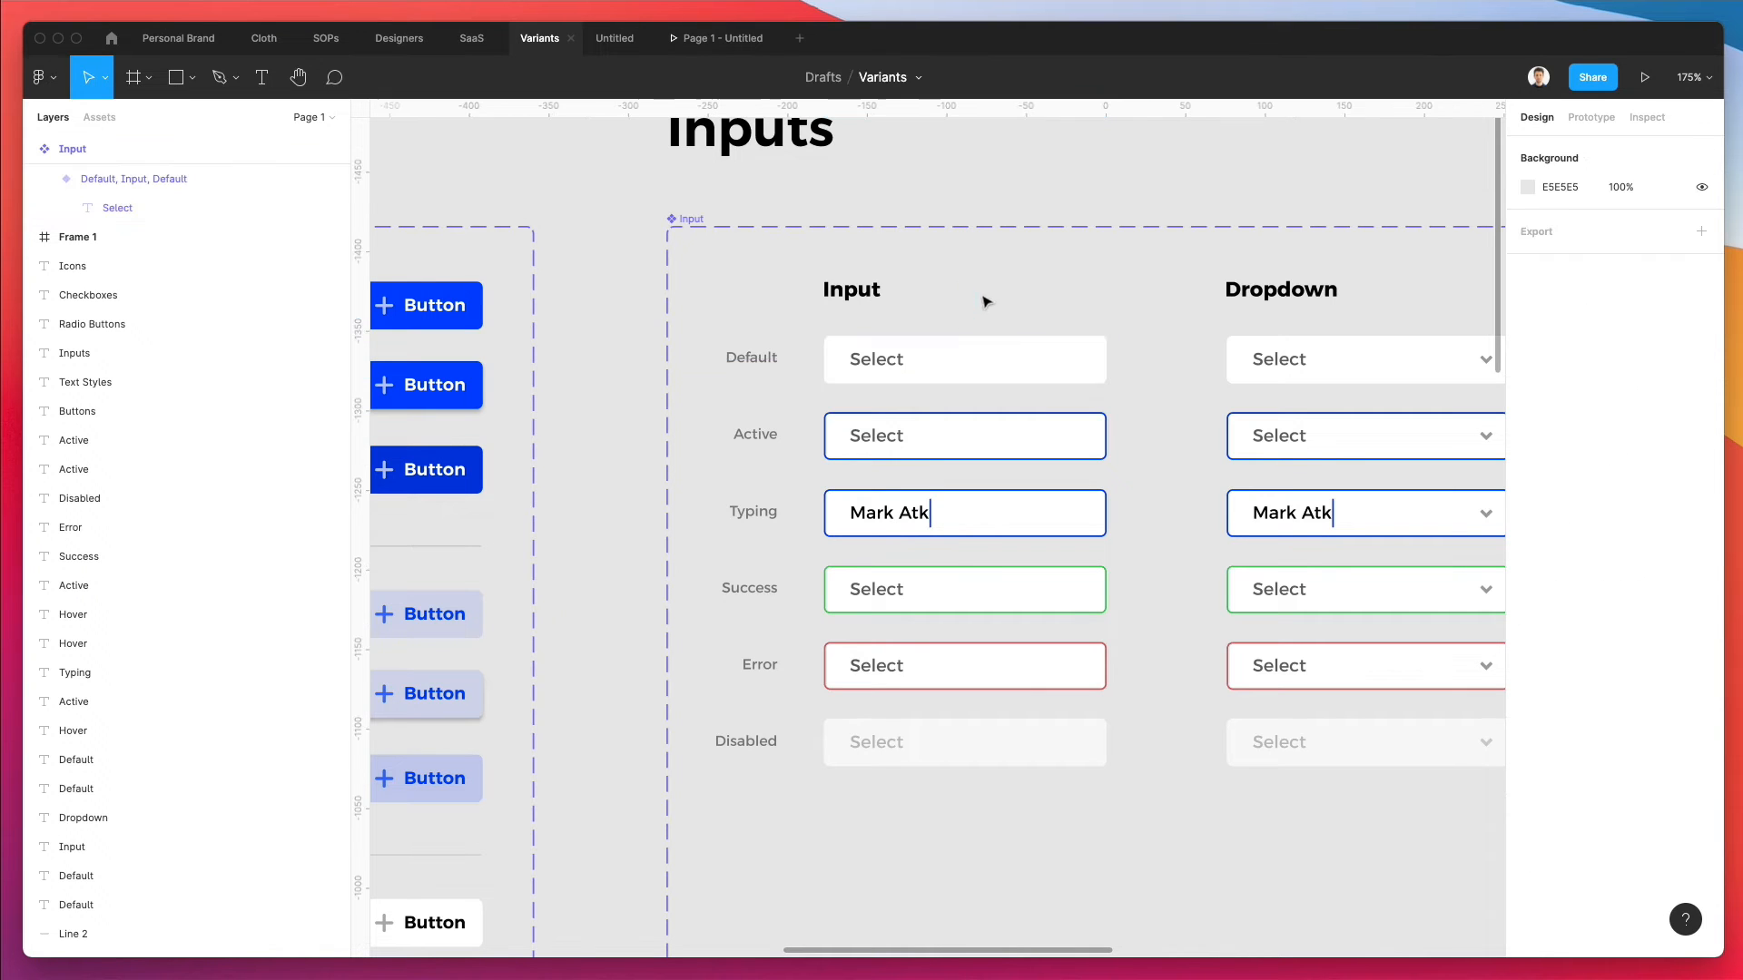
- Enlarge the Input component set to about 931 × 554, making room for a third column
left_click(1330, 0)
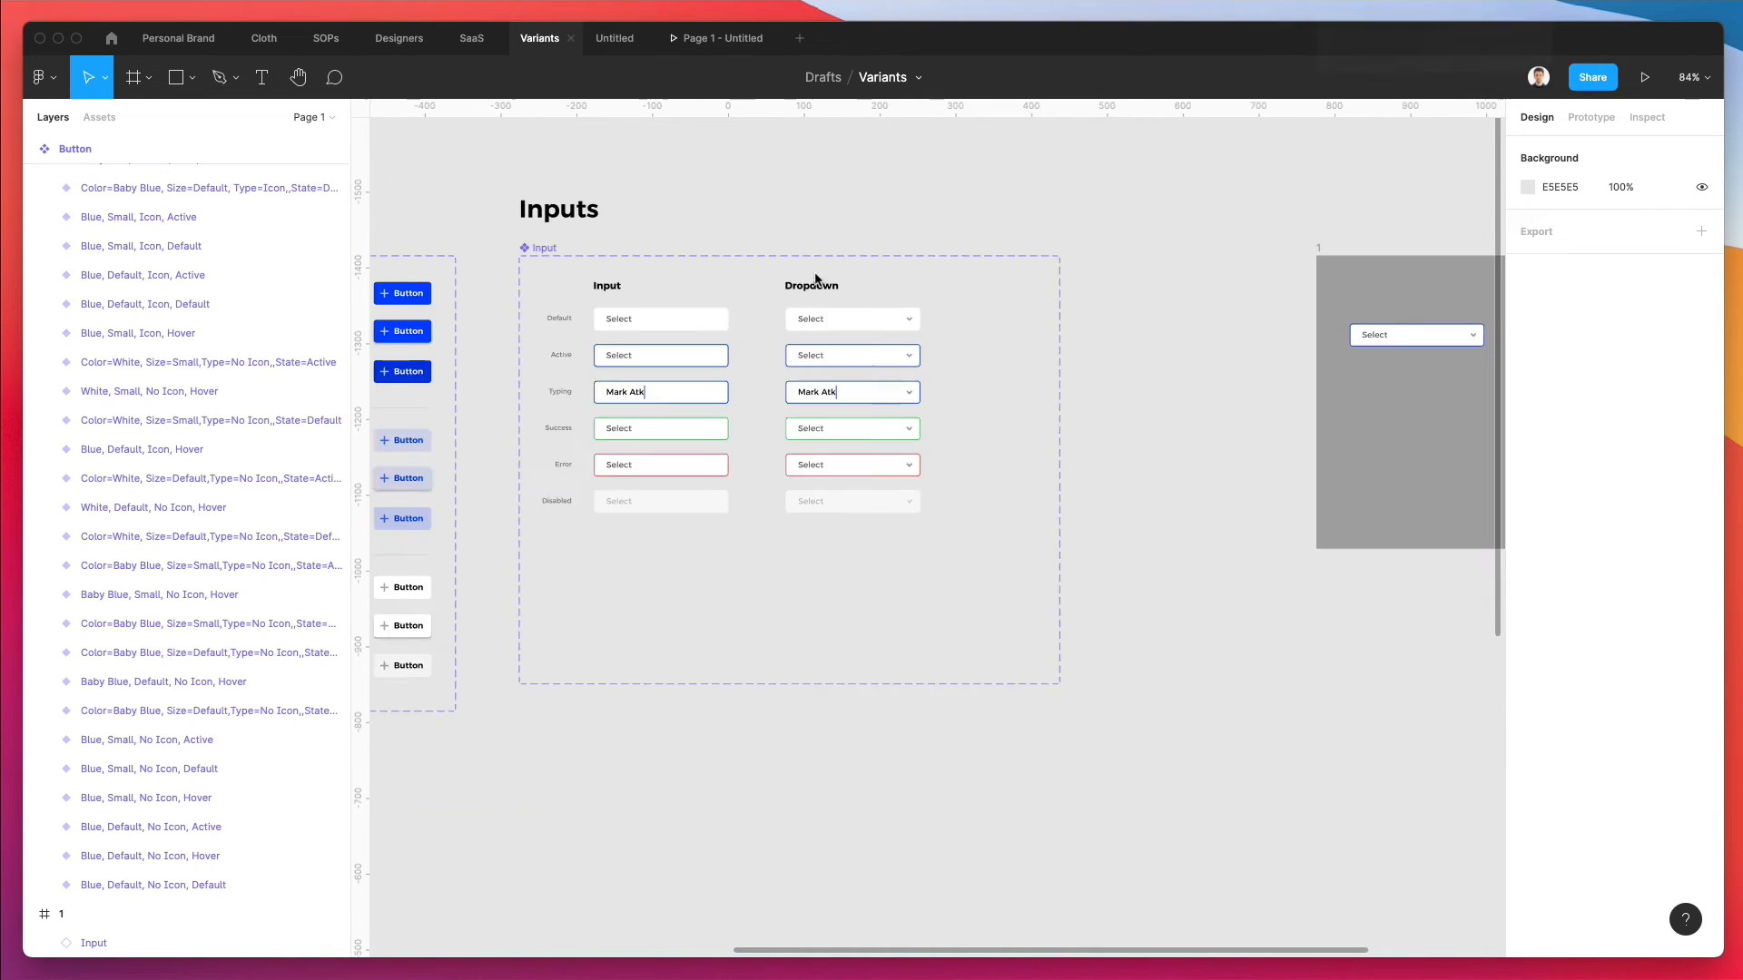
scroll(817, 279, "up", 5)
scroll(817, 280, "down", 2)
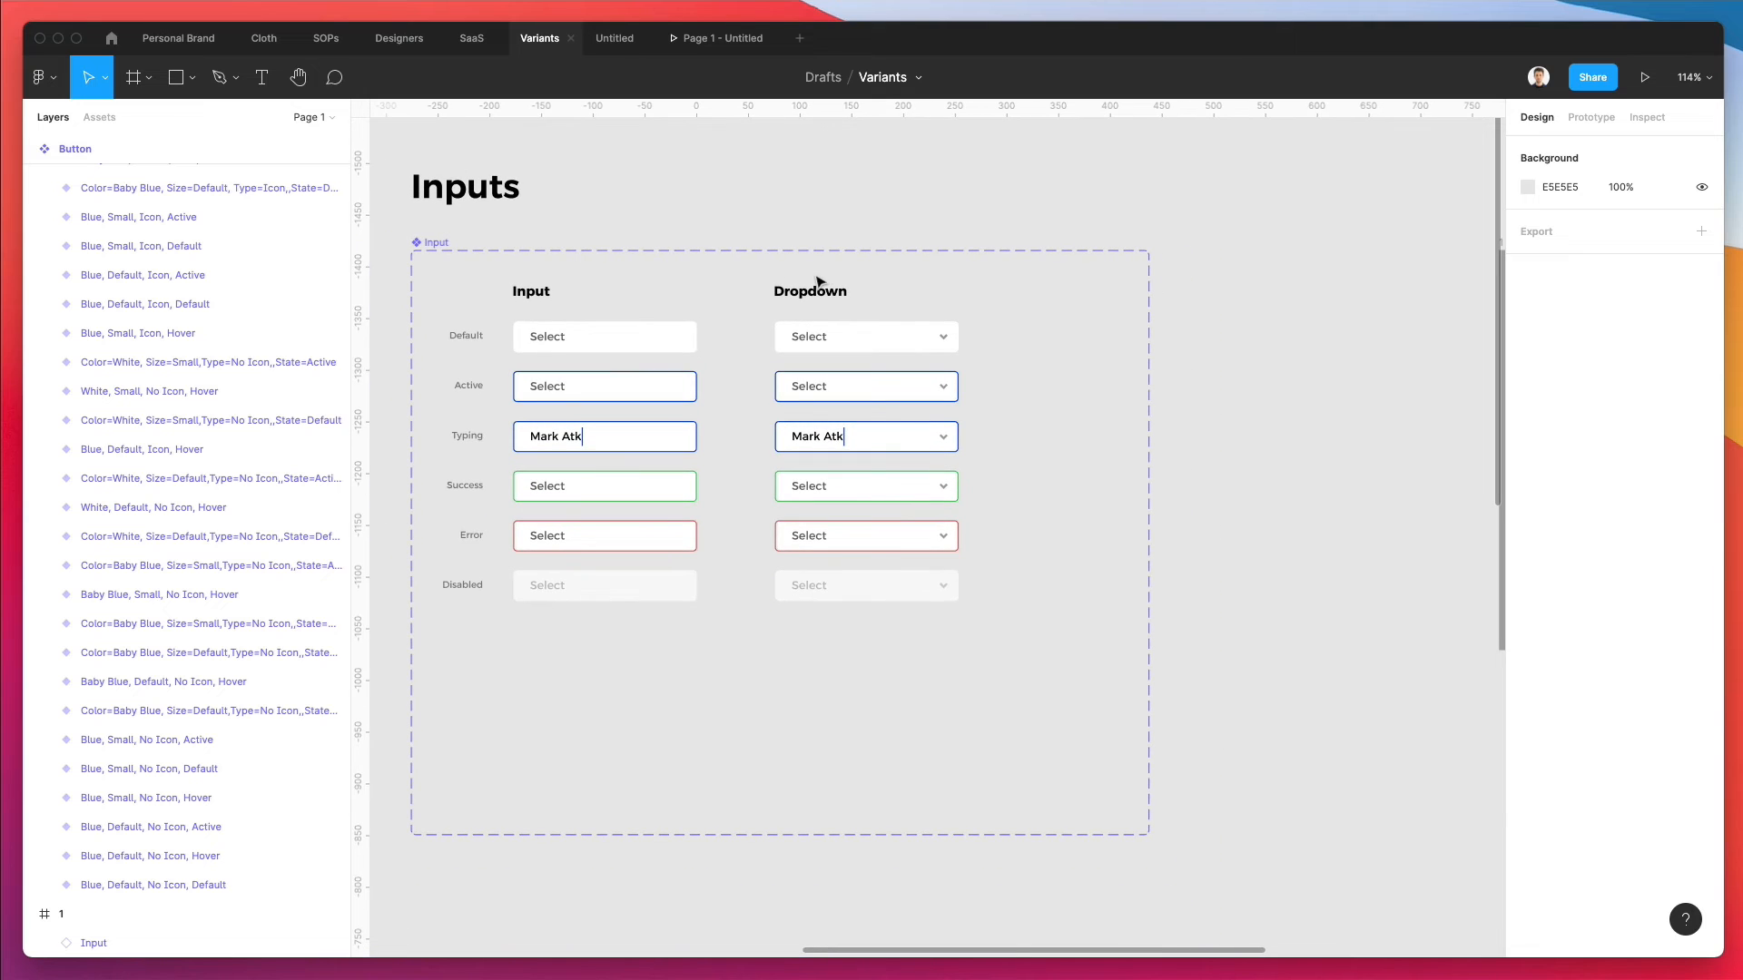
scroll(824, 282, "down", 1)
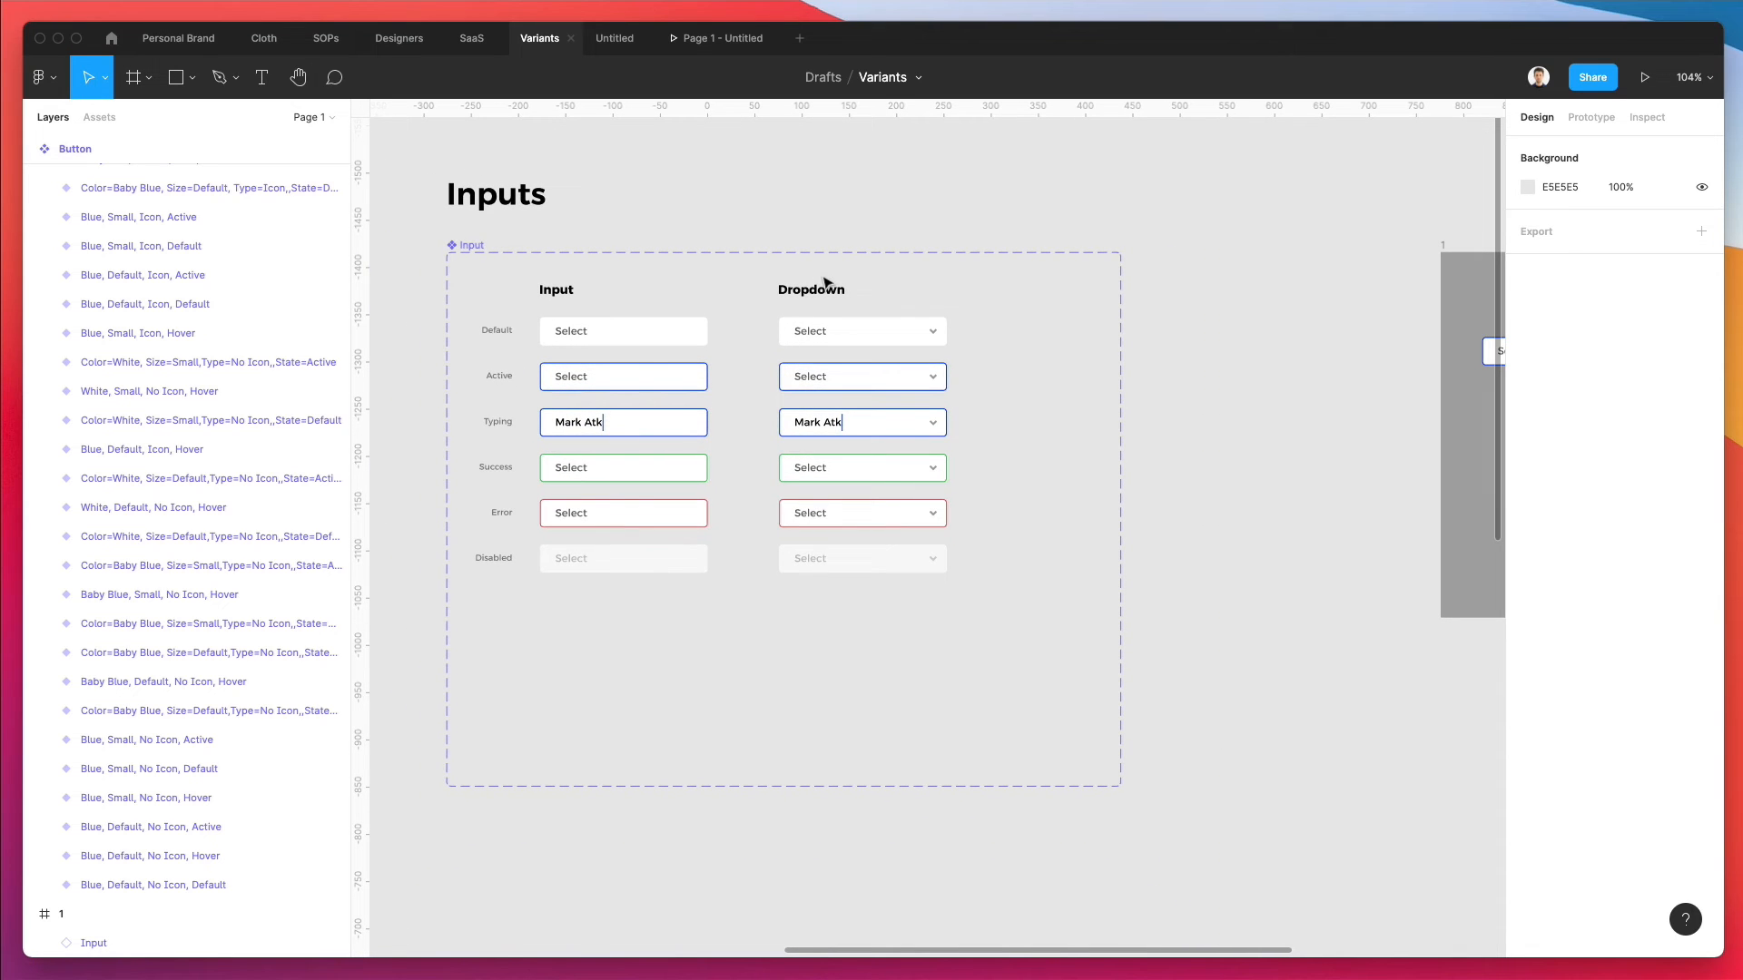
left_click(452, 248)
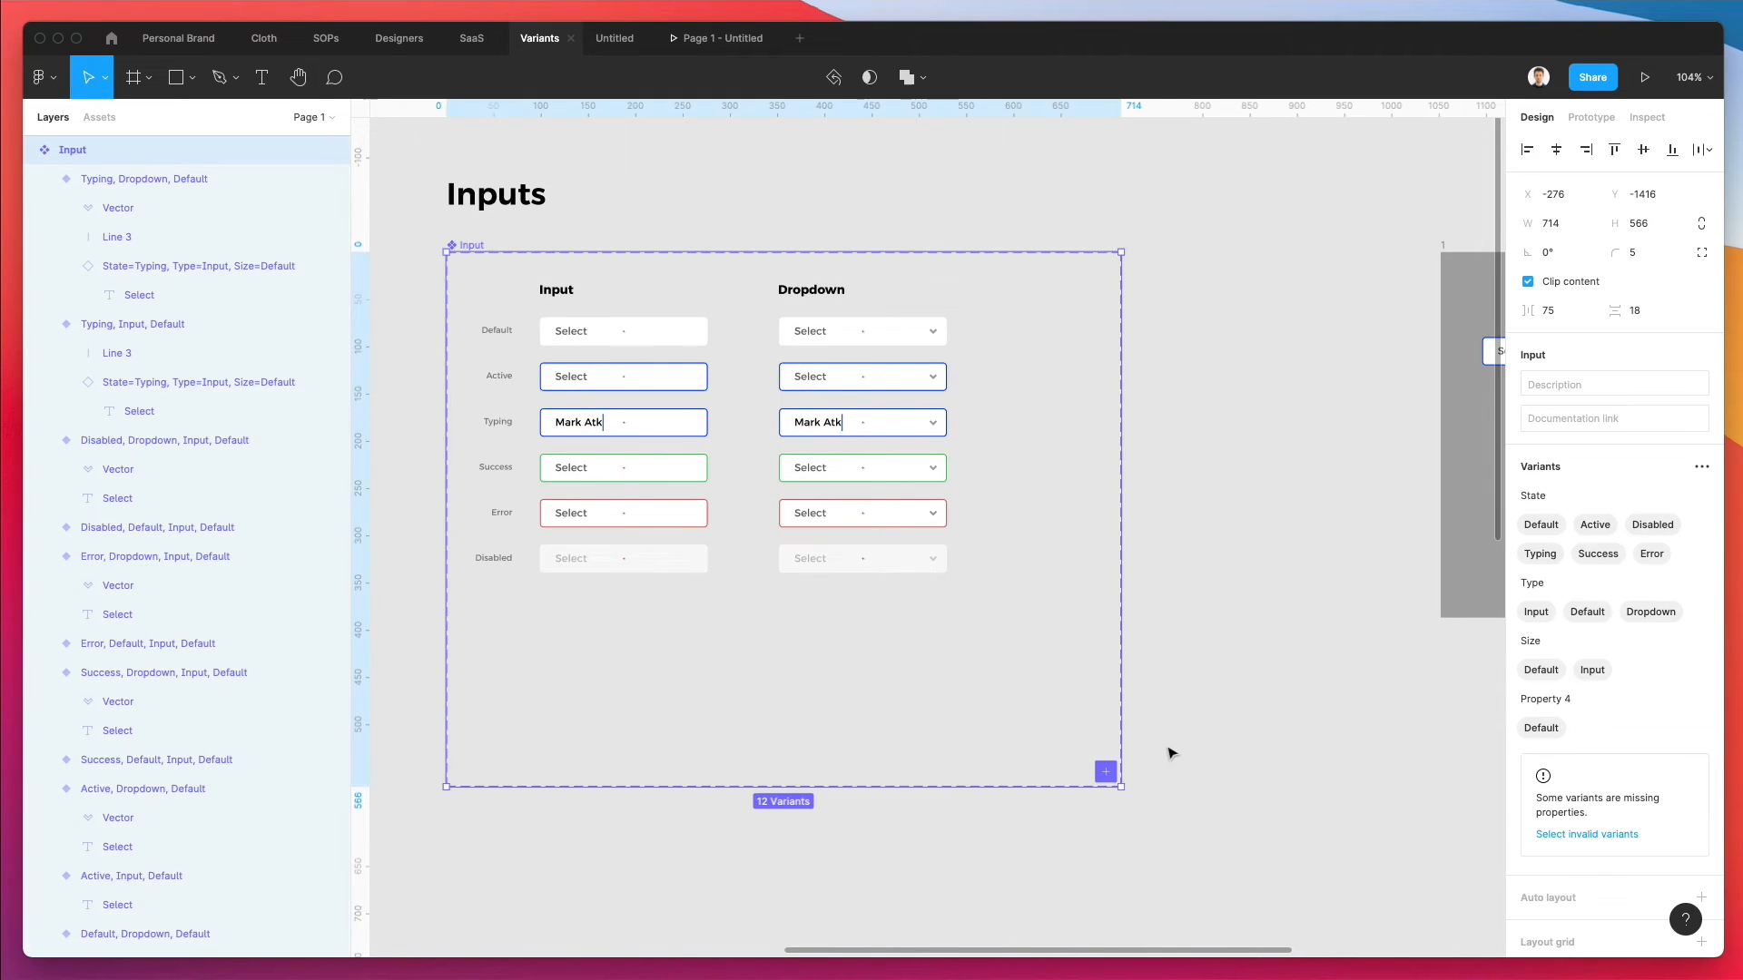
left_click_drag(1123, 786, 1326, 775)
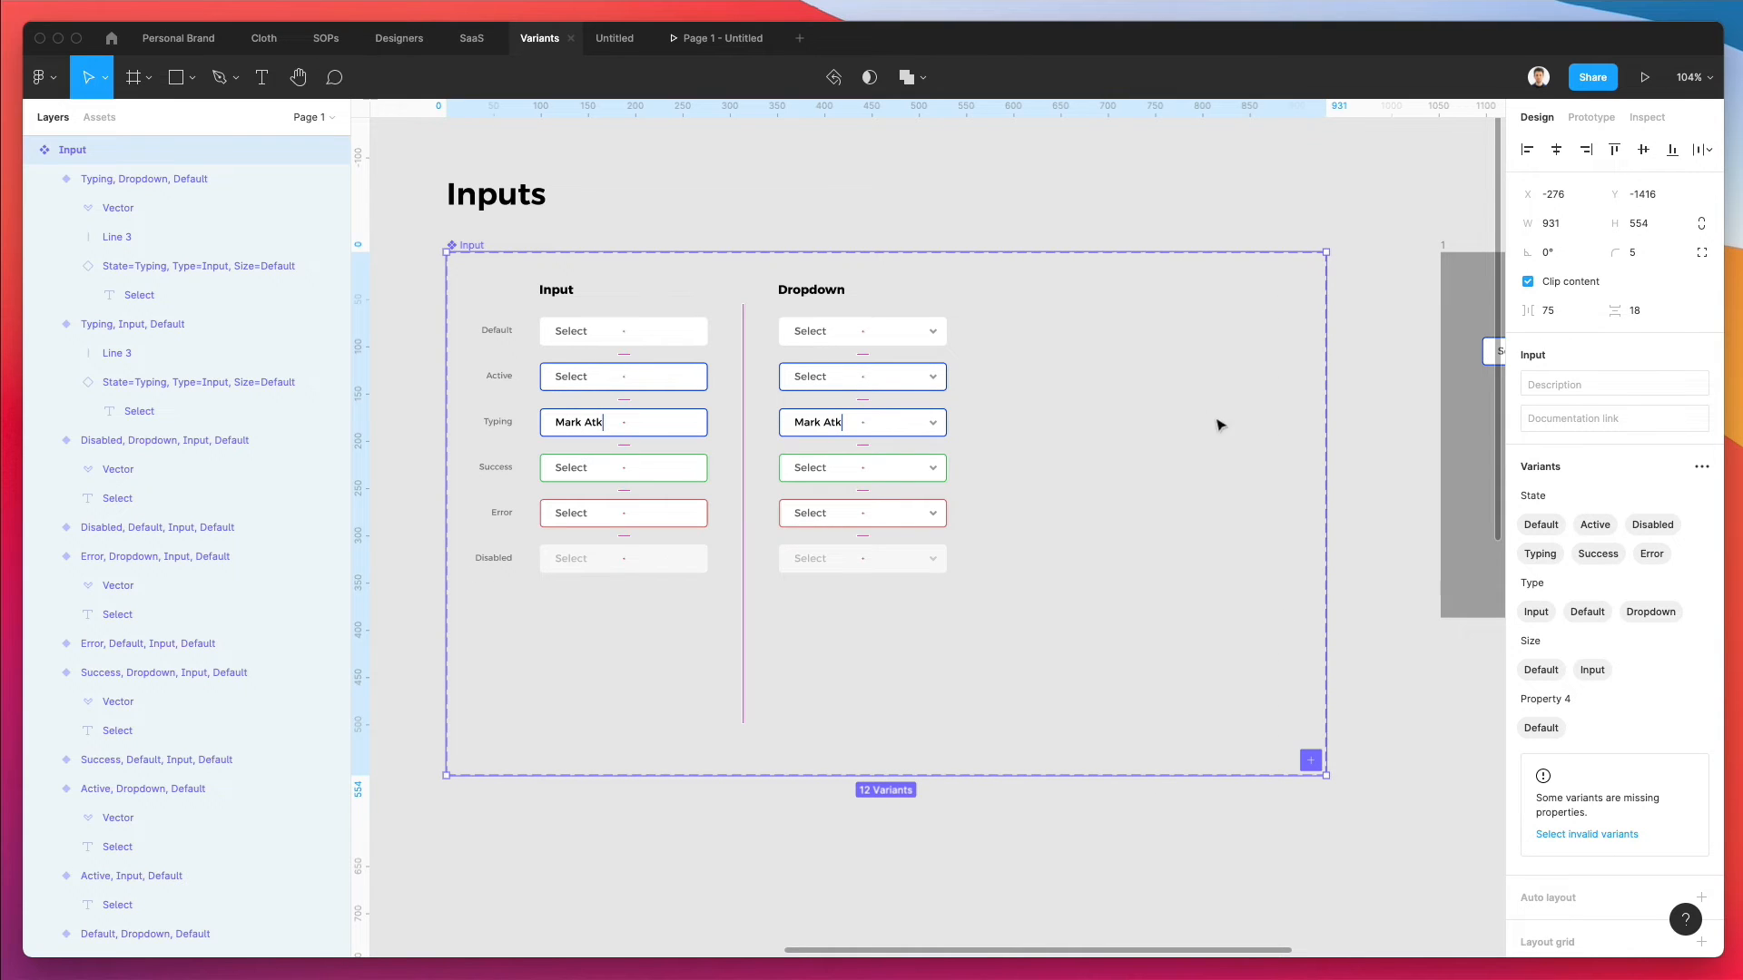
left_click(996, 237)
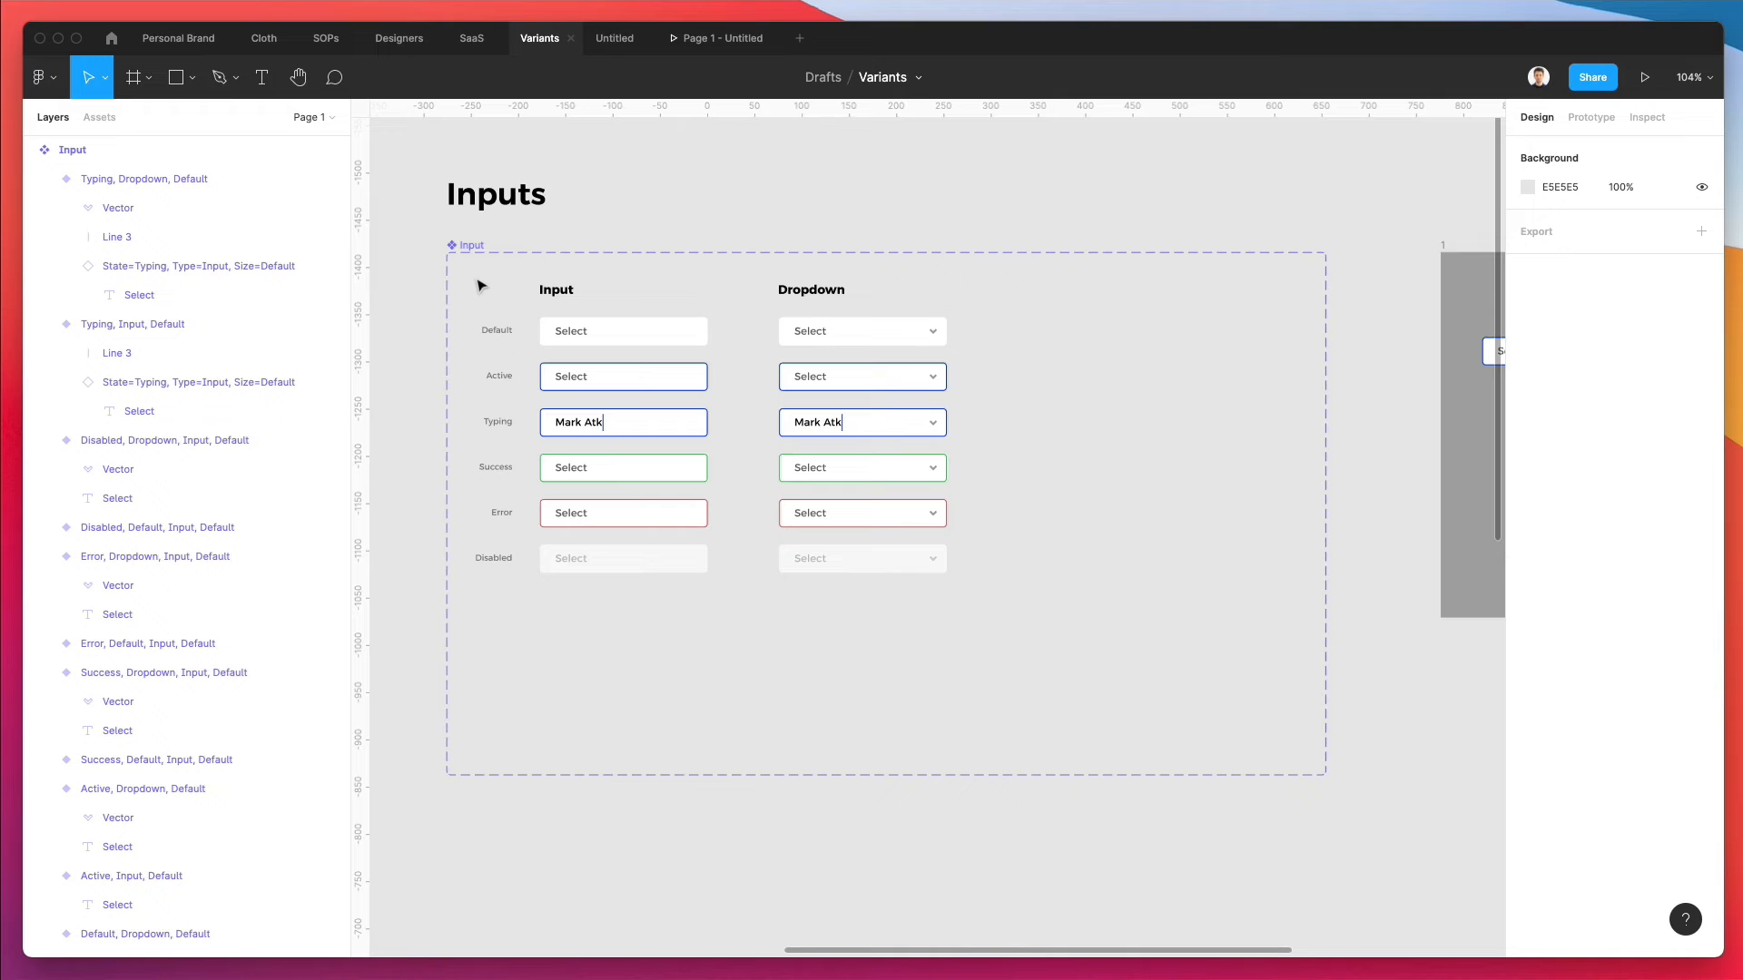
- Duplicate the Input column's heading and six fields, without the state labels, into the empty space beside the Dropdown column
left_click_drag(472, 274, 759, 644)
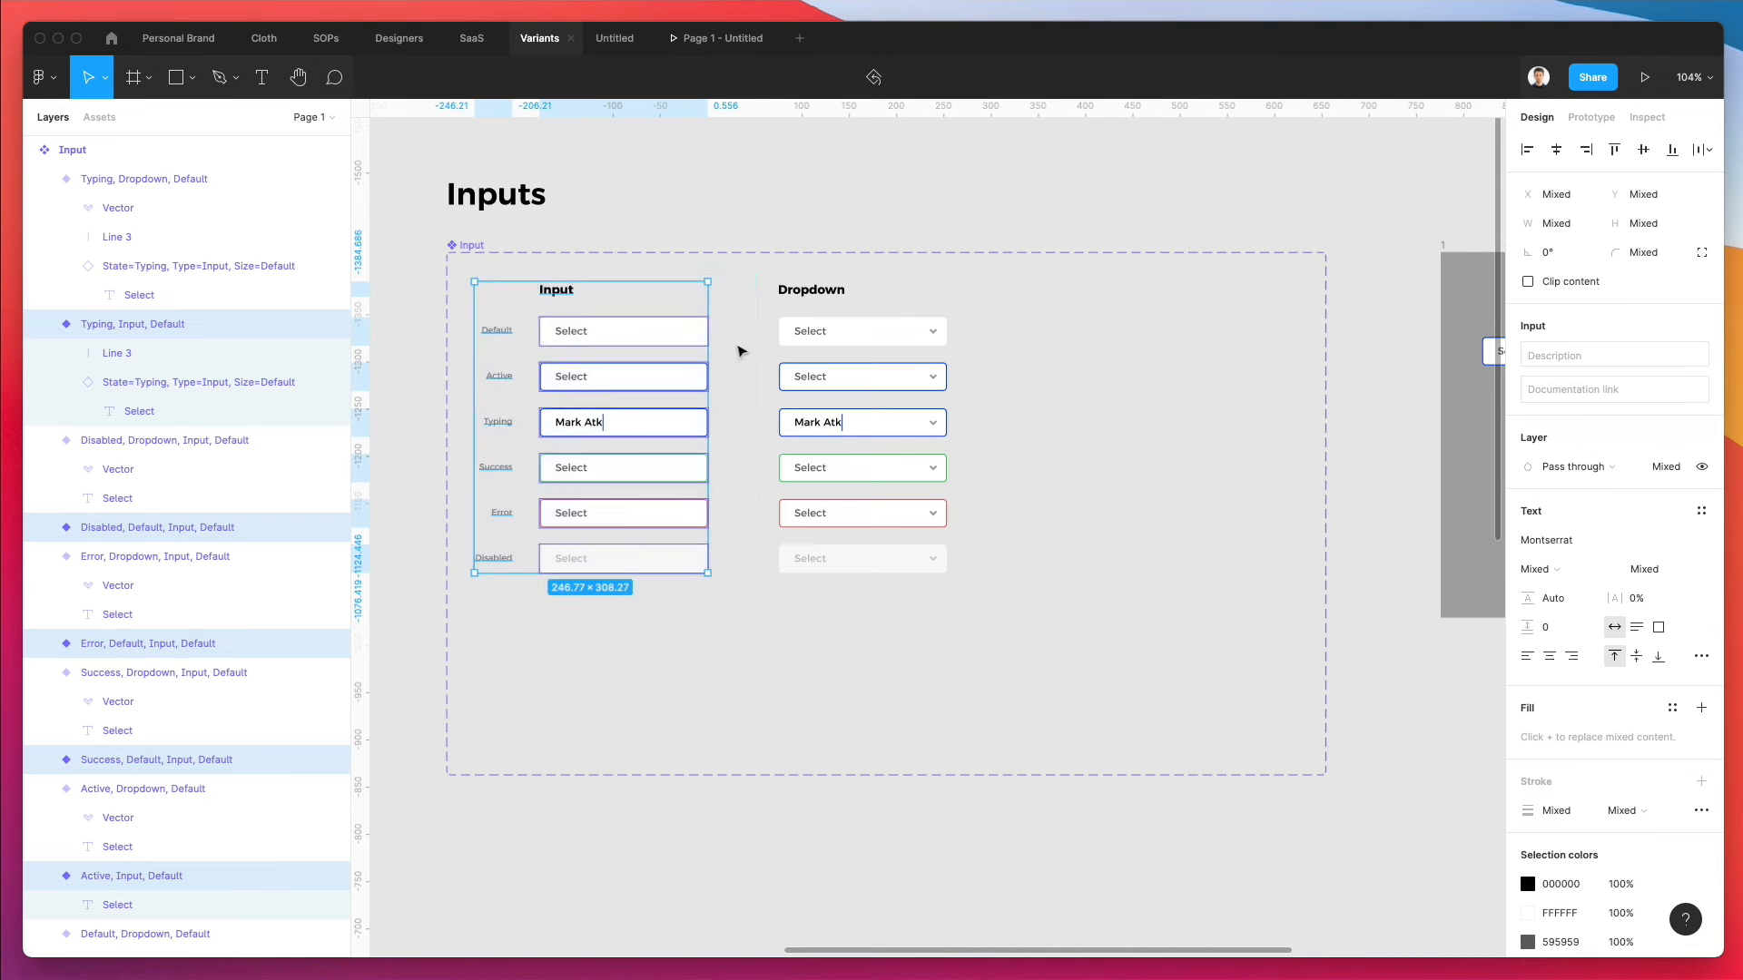
left_click_drag(743, 265, 536, 667)
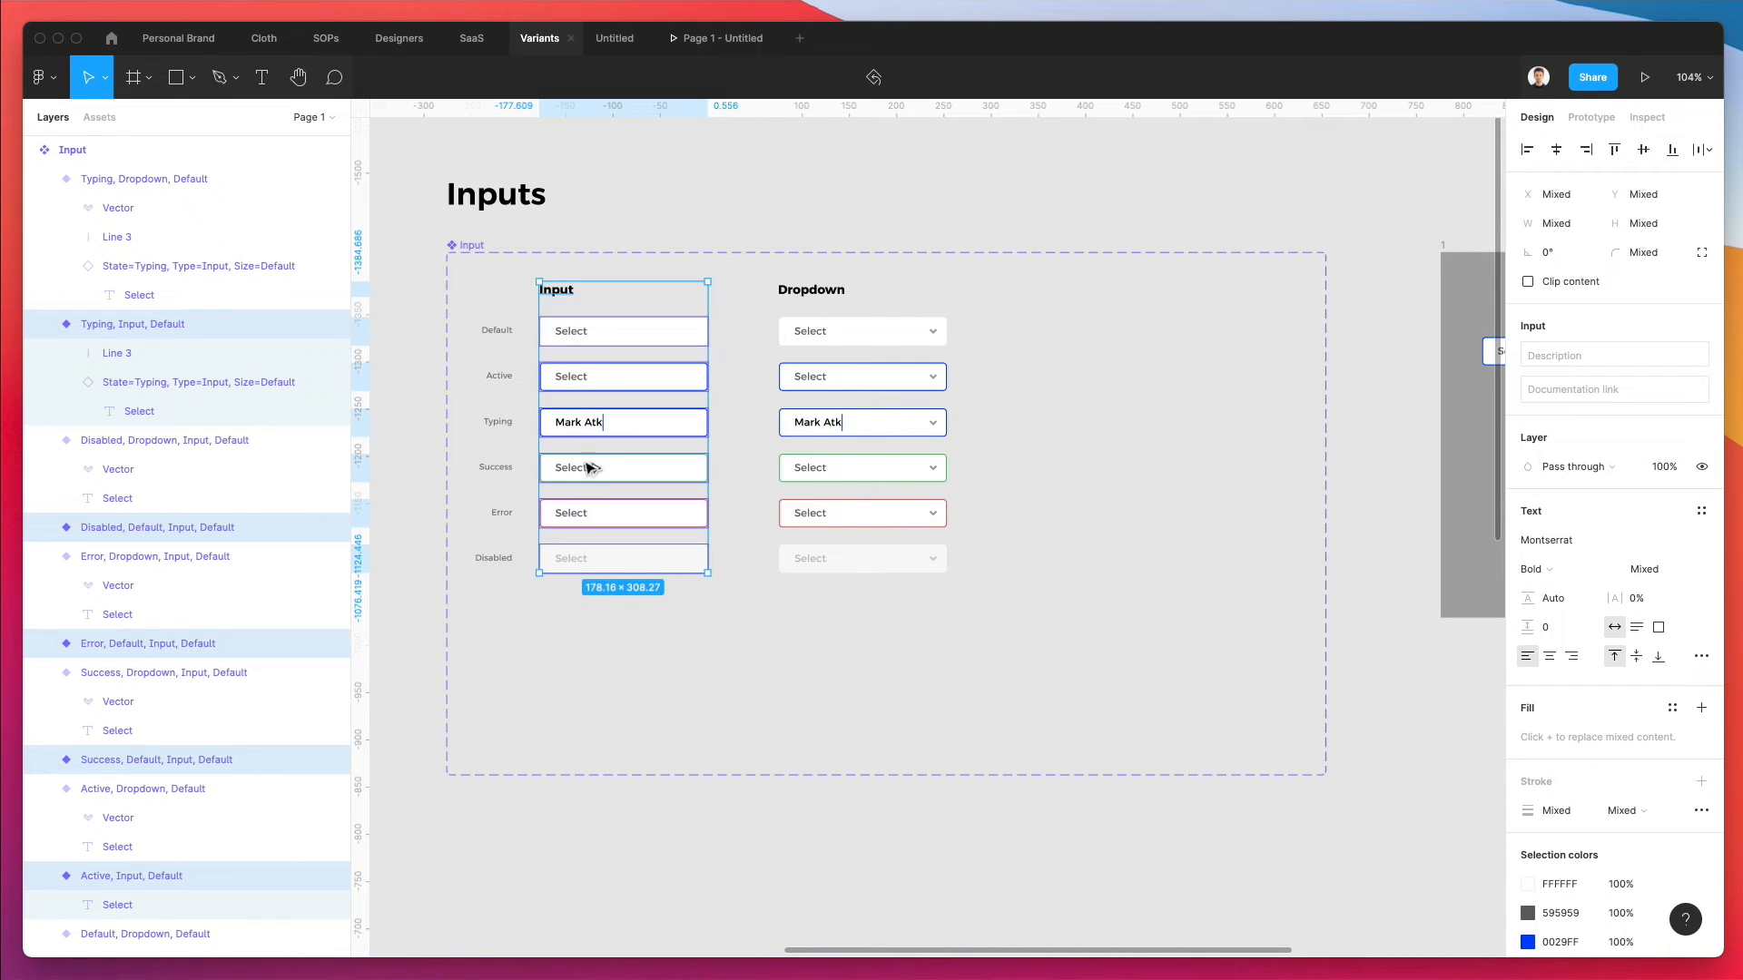
left_click_drag(580, 435, 1050, 454)
left_click(1226, 443)
- Replace the Select text in the copied default field with a row of seven dots
scroll(1103, 315, "up", 5)
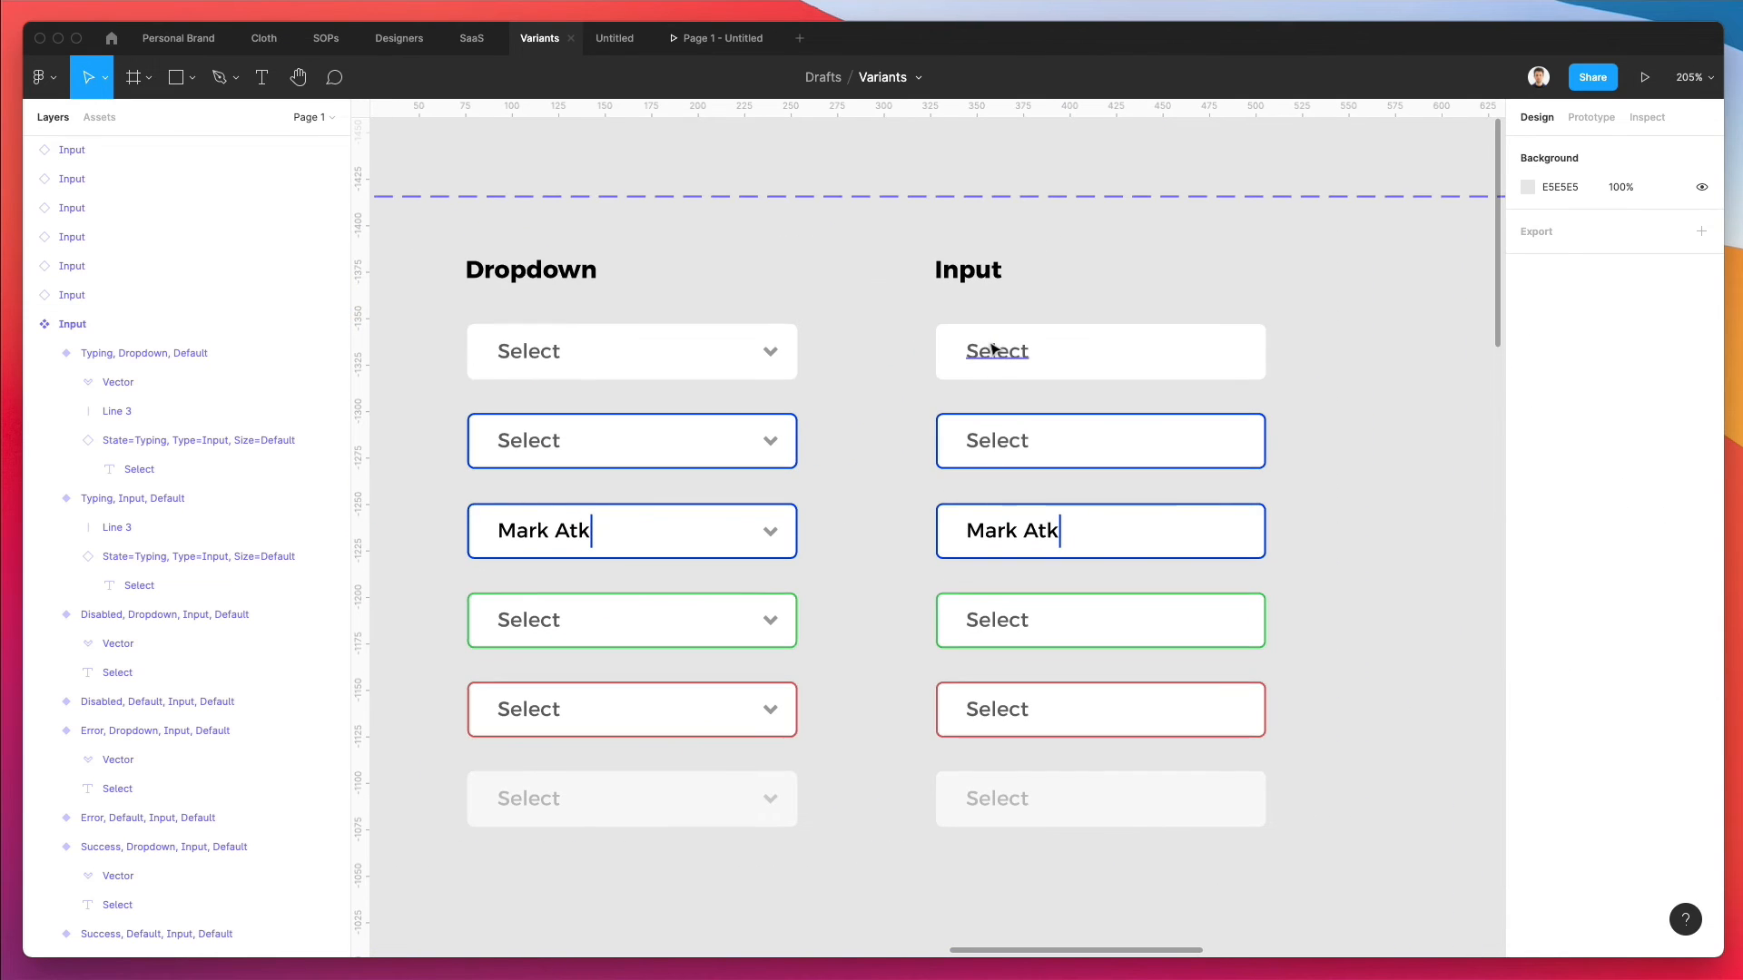
left_click(999, 353, "super")
double_click(996, 352)
key("BackSpace")
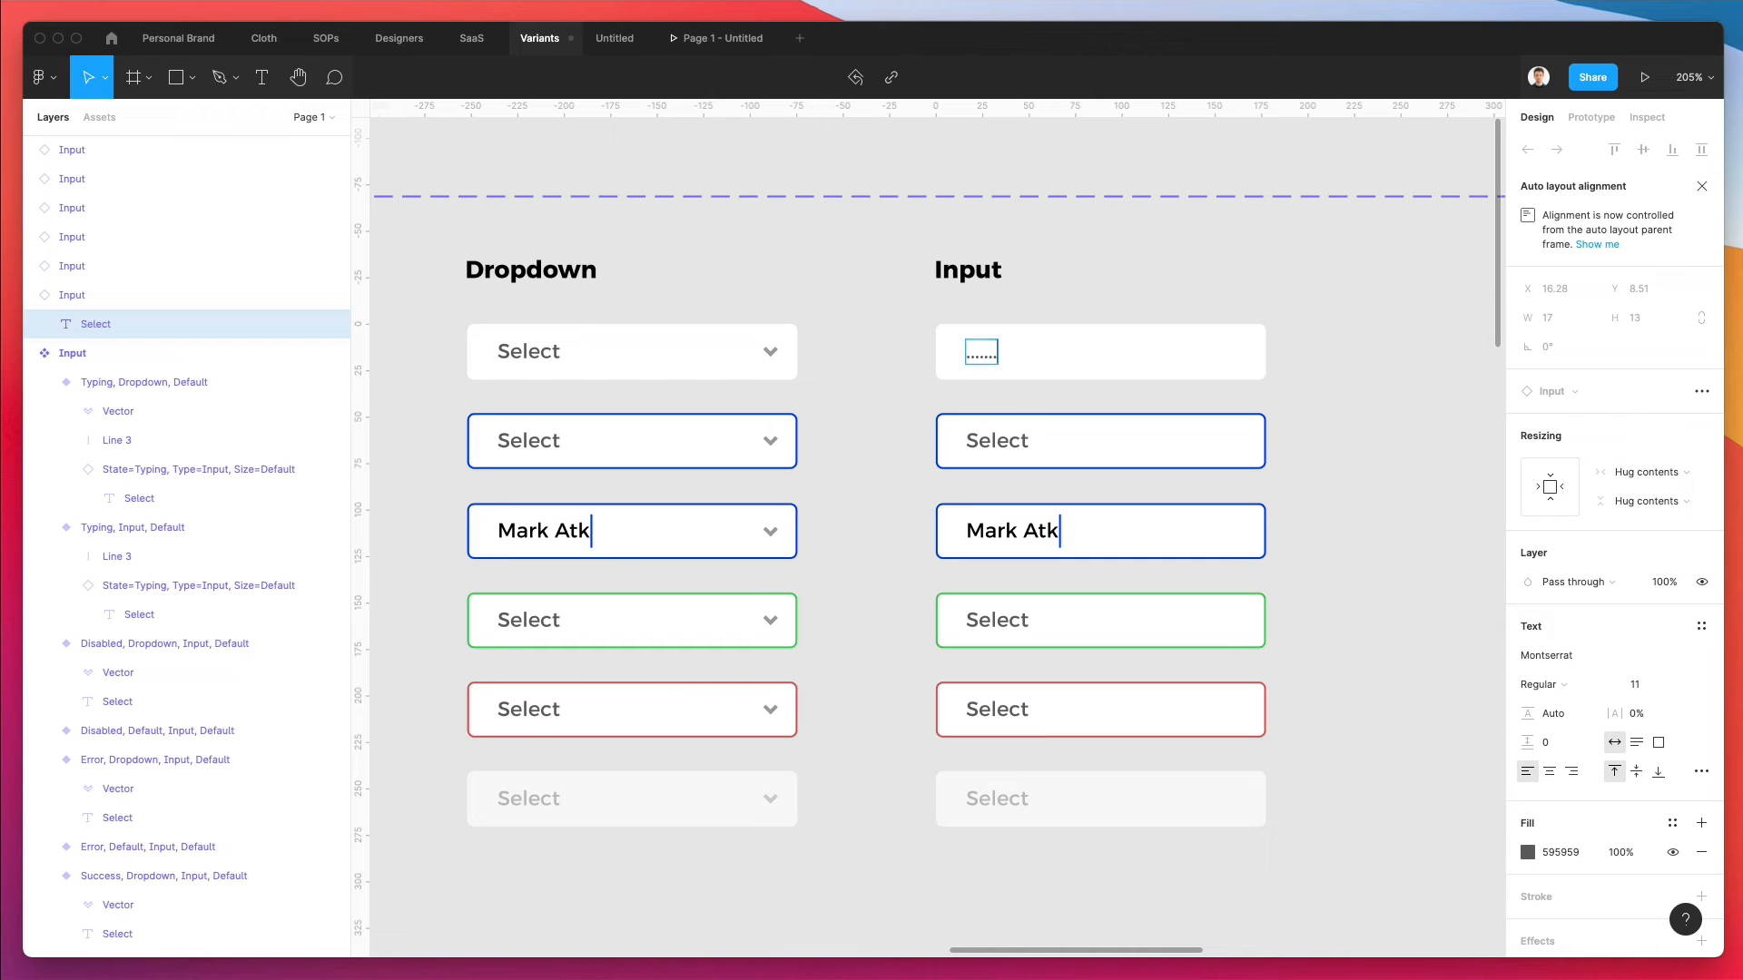
key("Escape")
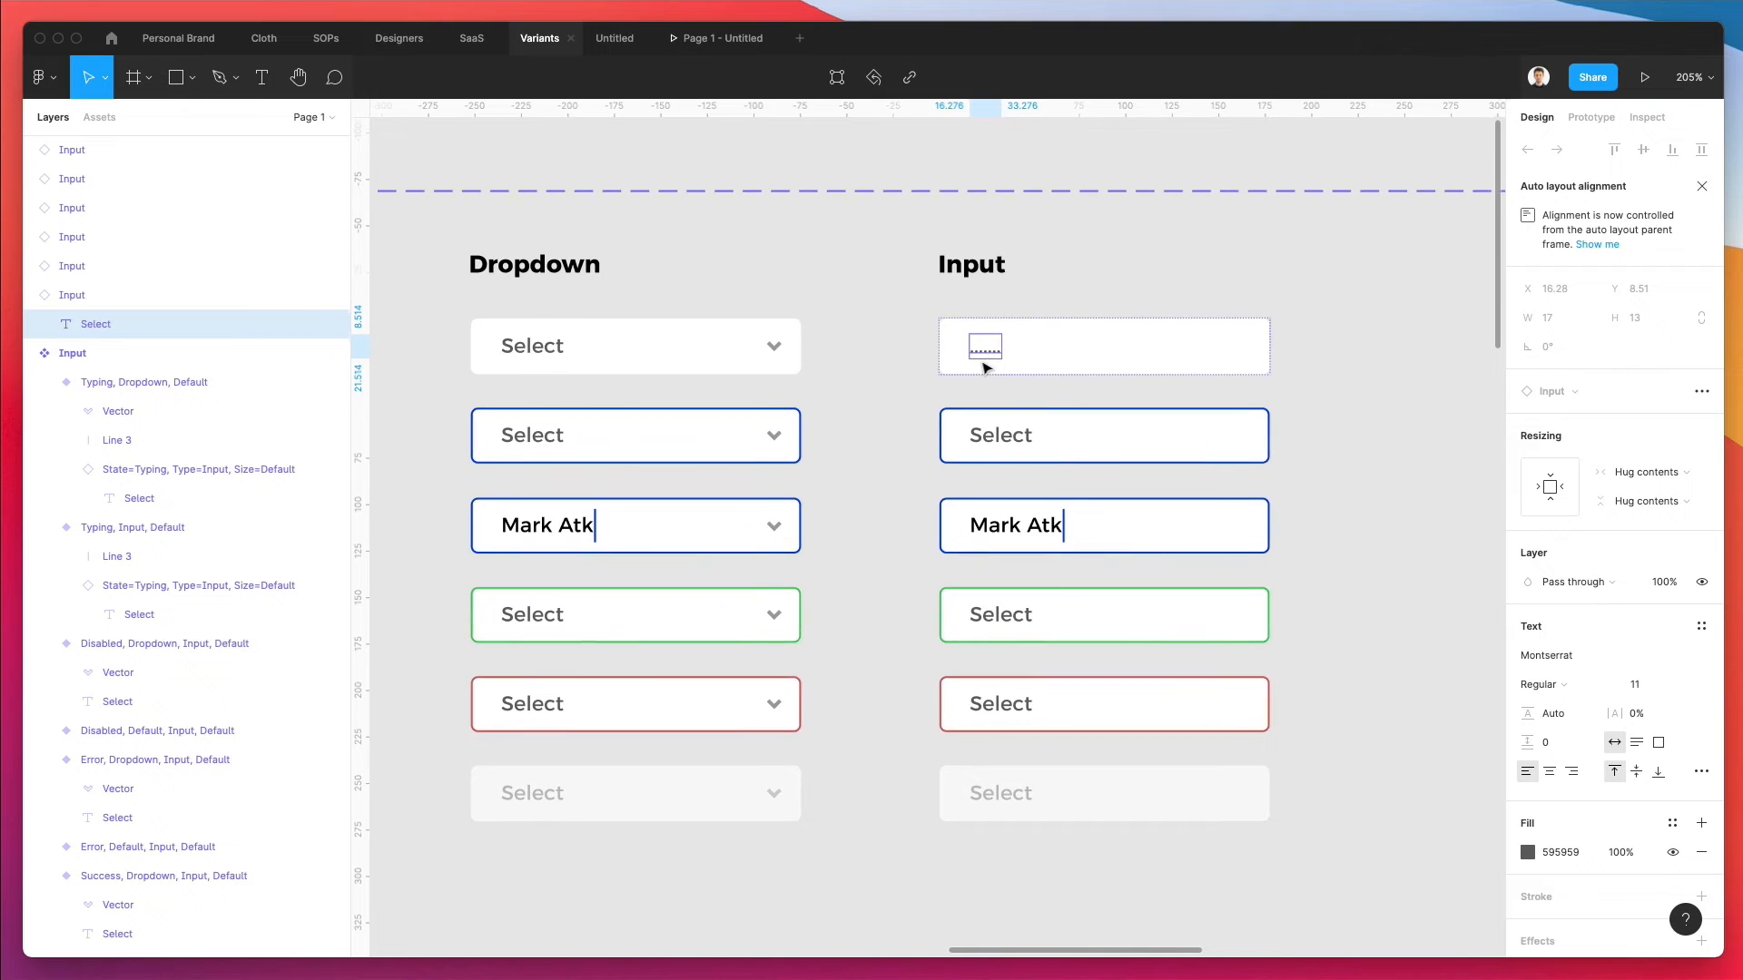
- Remove the dots text from view in the copied default field and paste a copy of it outside, beside the blue active field
scroll(985, 359, "down", 1)
right_click(988, 353)
left_click(1024, 299)
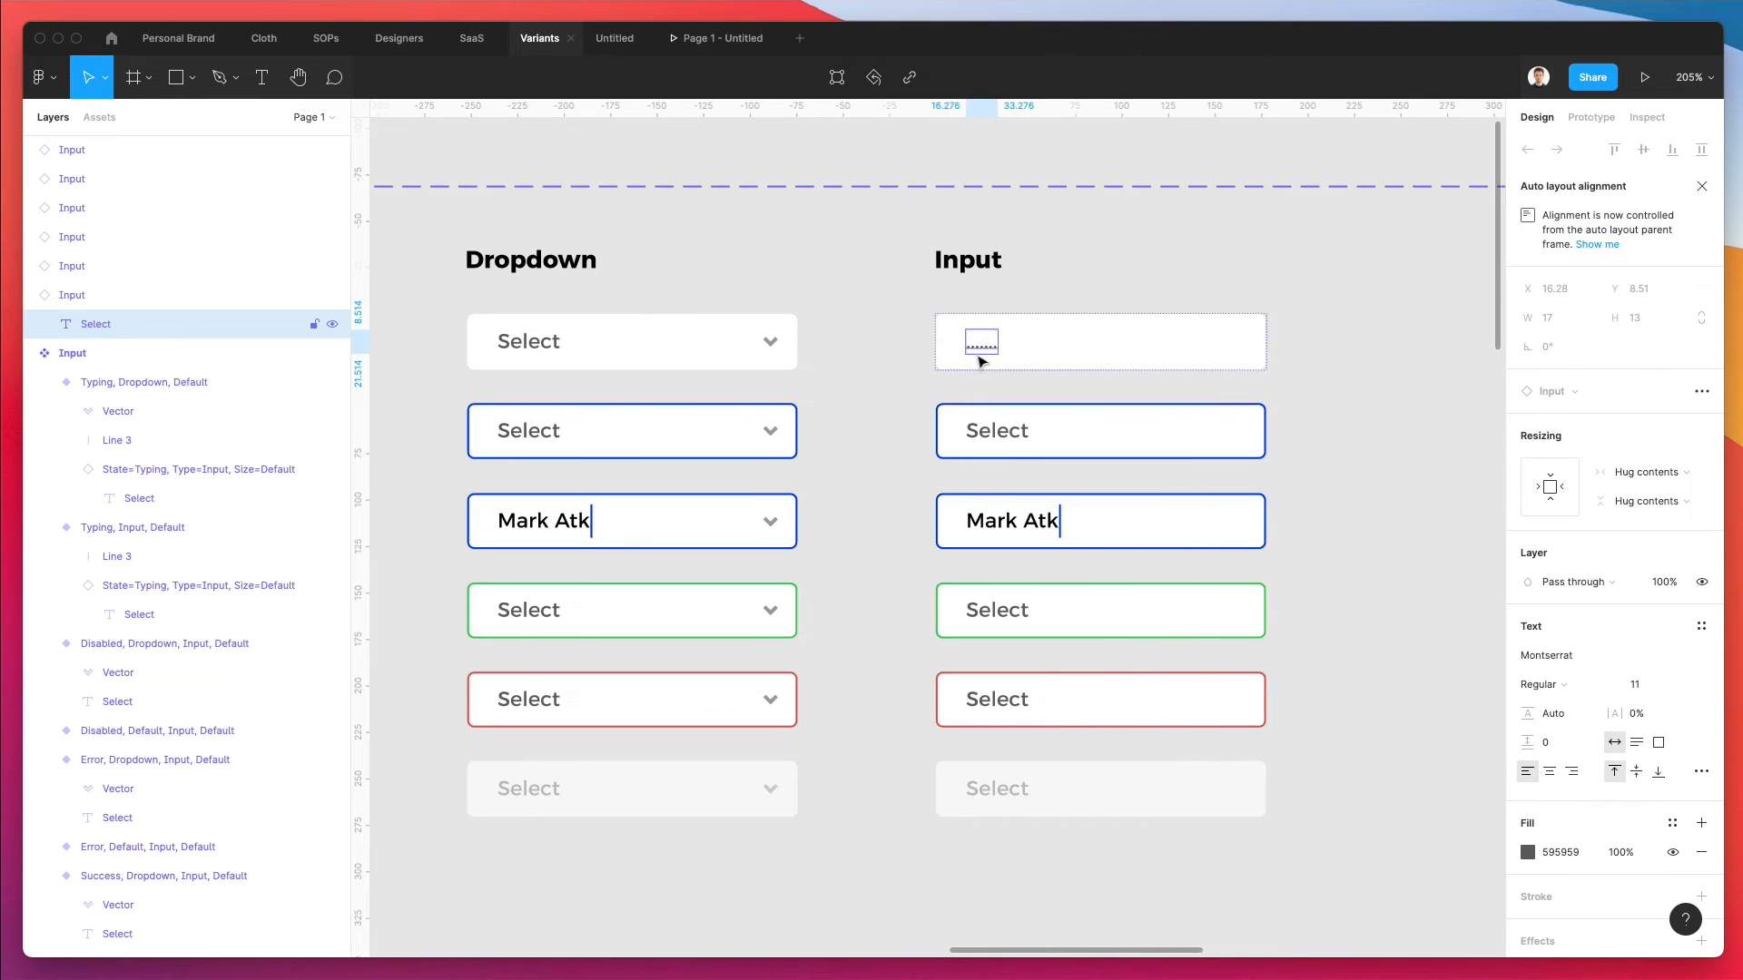
key("Delete")
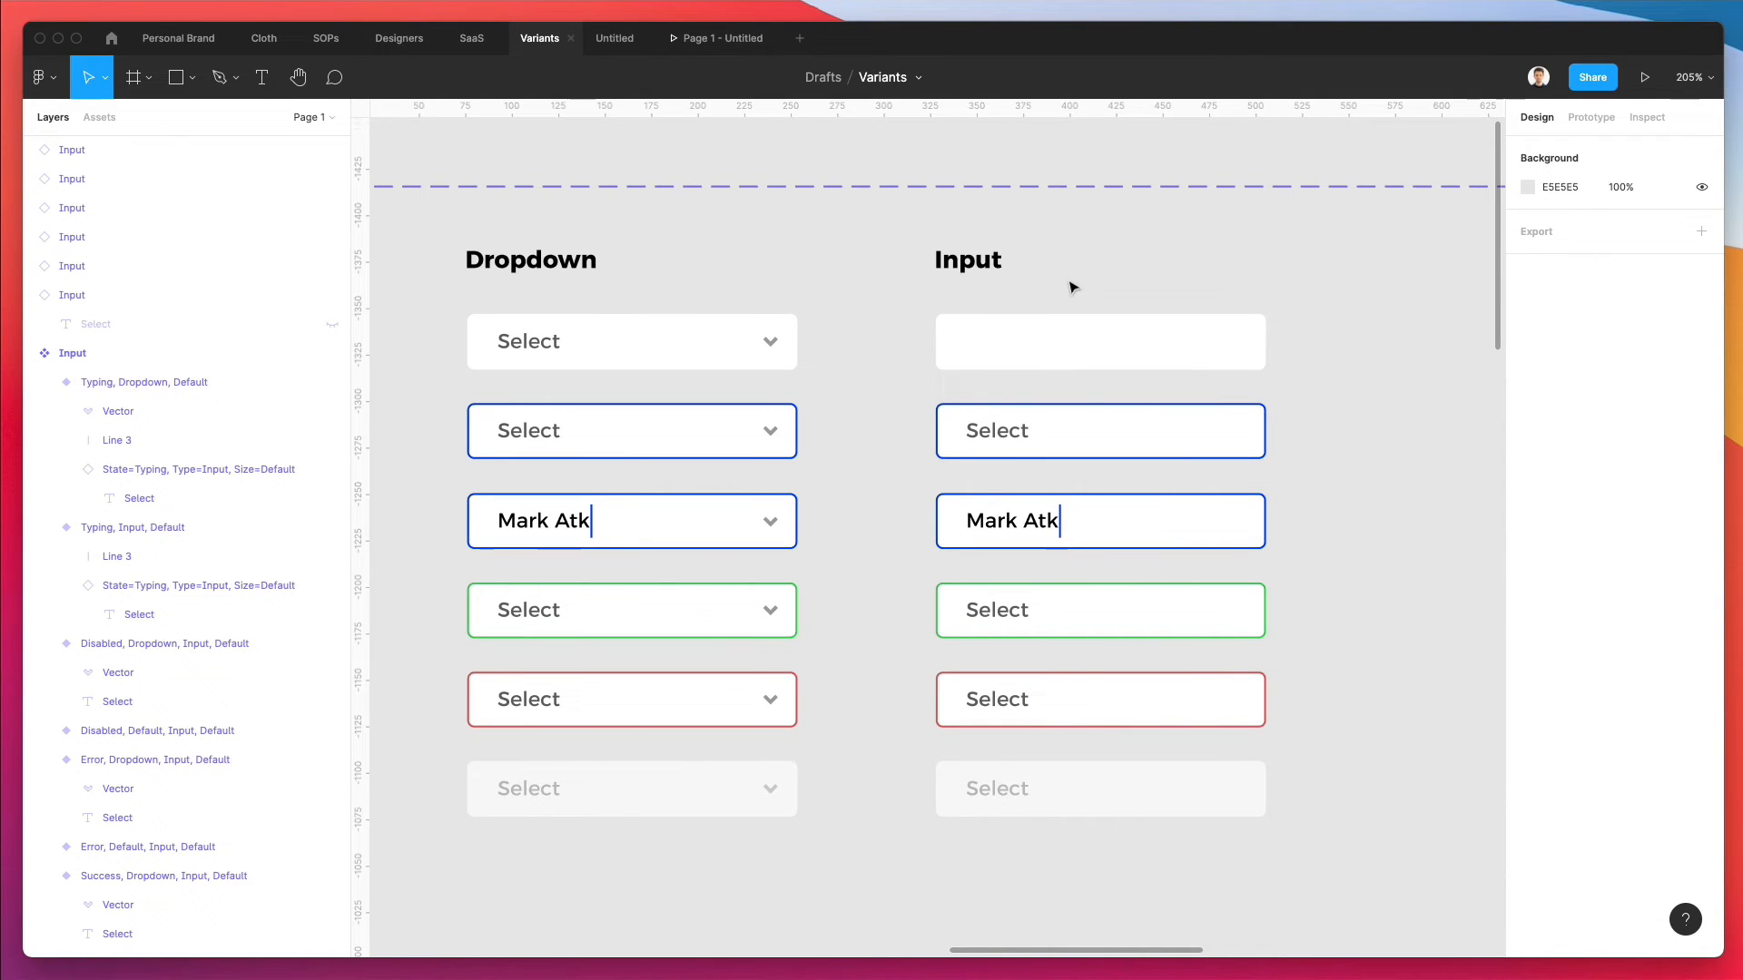
scroll(1071, 286, "right", 5)
key("super+v")
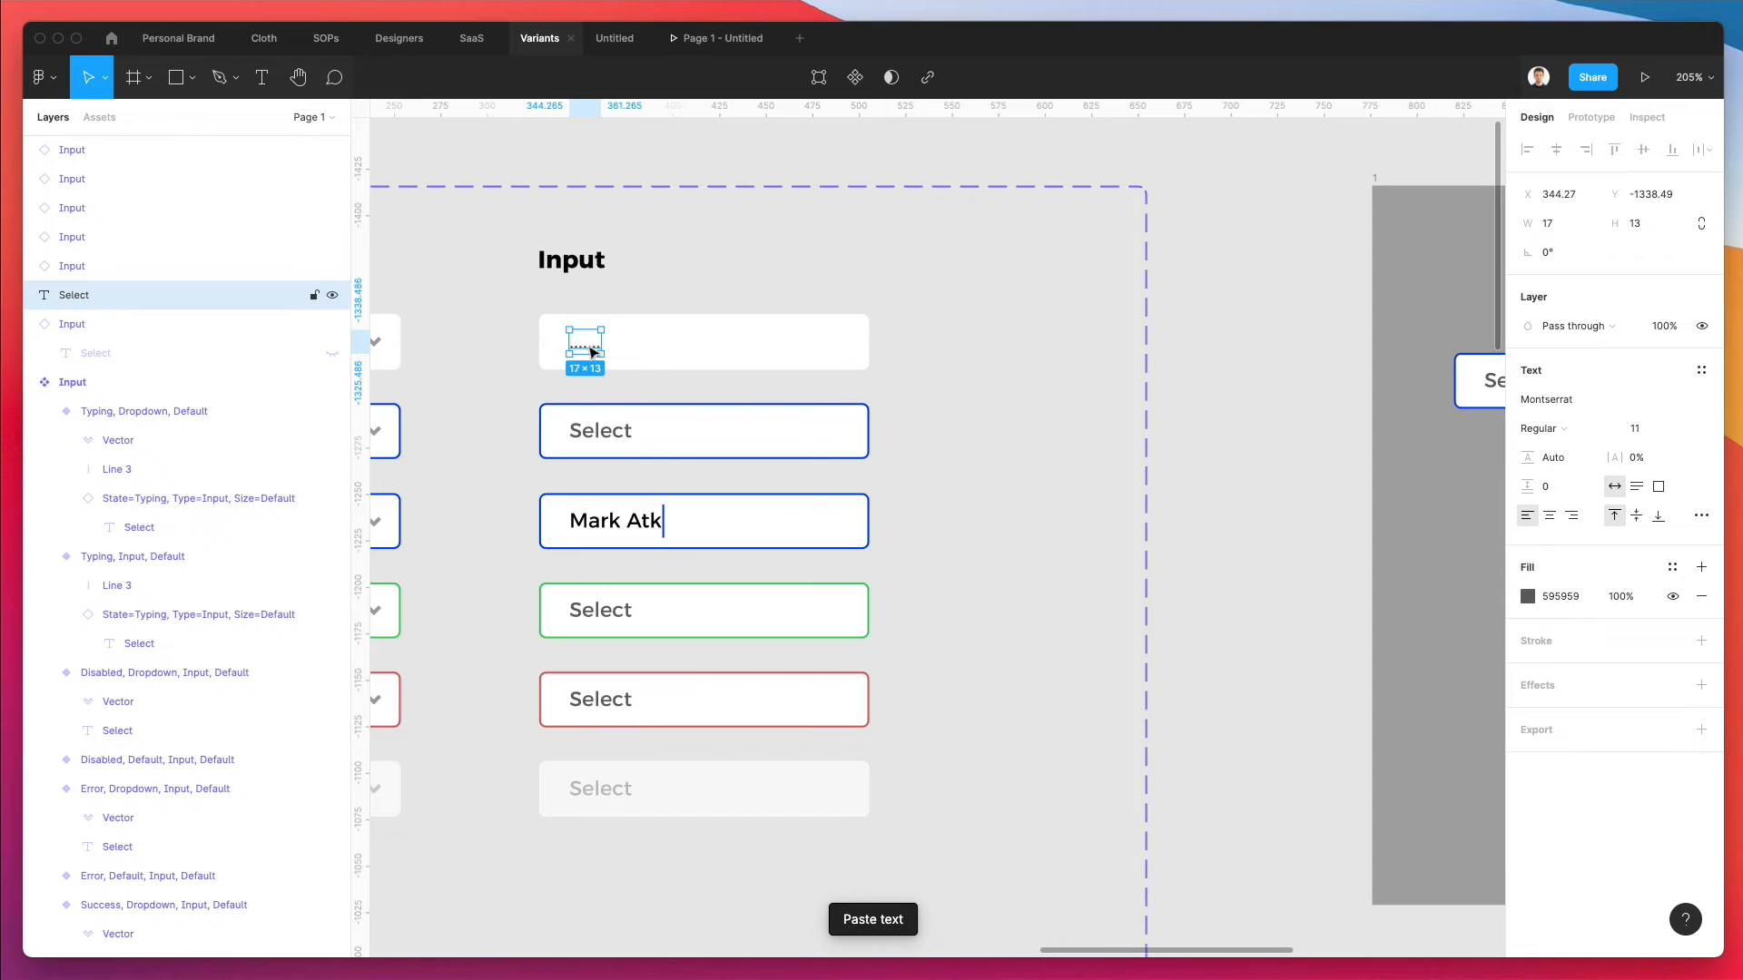
left_click_drag(592, 352, 999, 430)
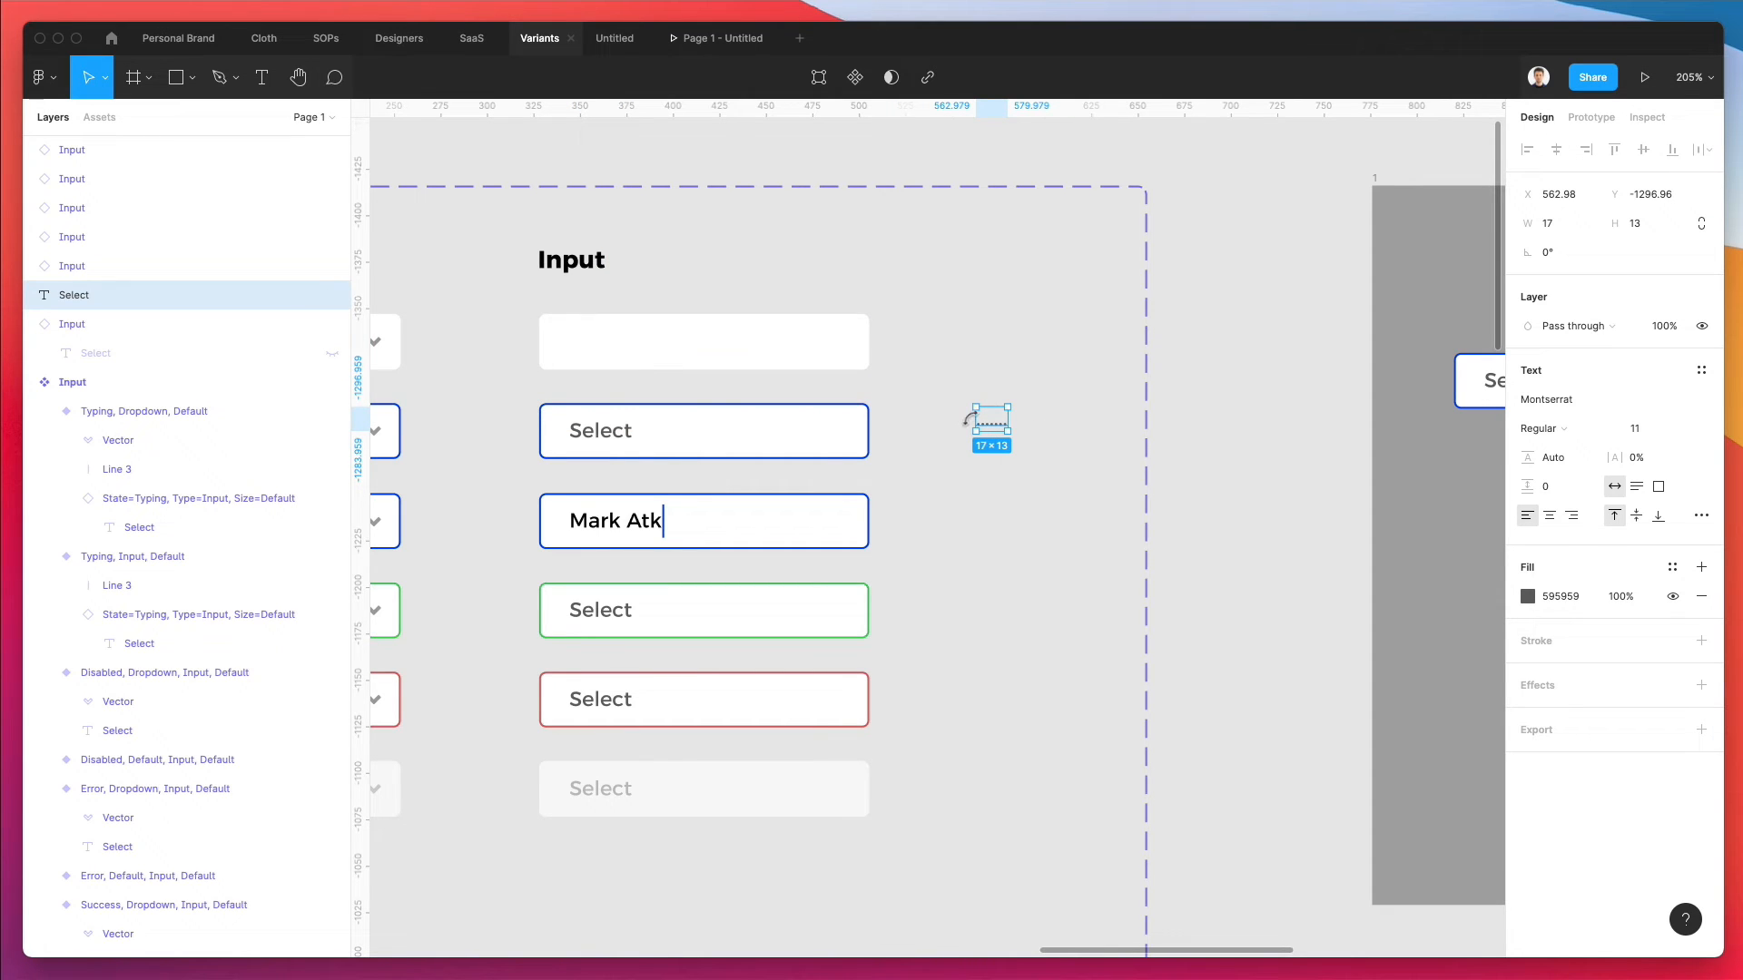
- Extend the pasted dots text to ten dots and convert it to an outlined shape
scroll(970, 419, "up", 10)
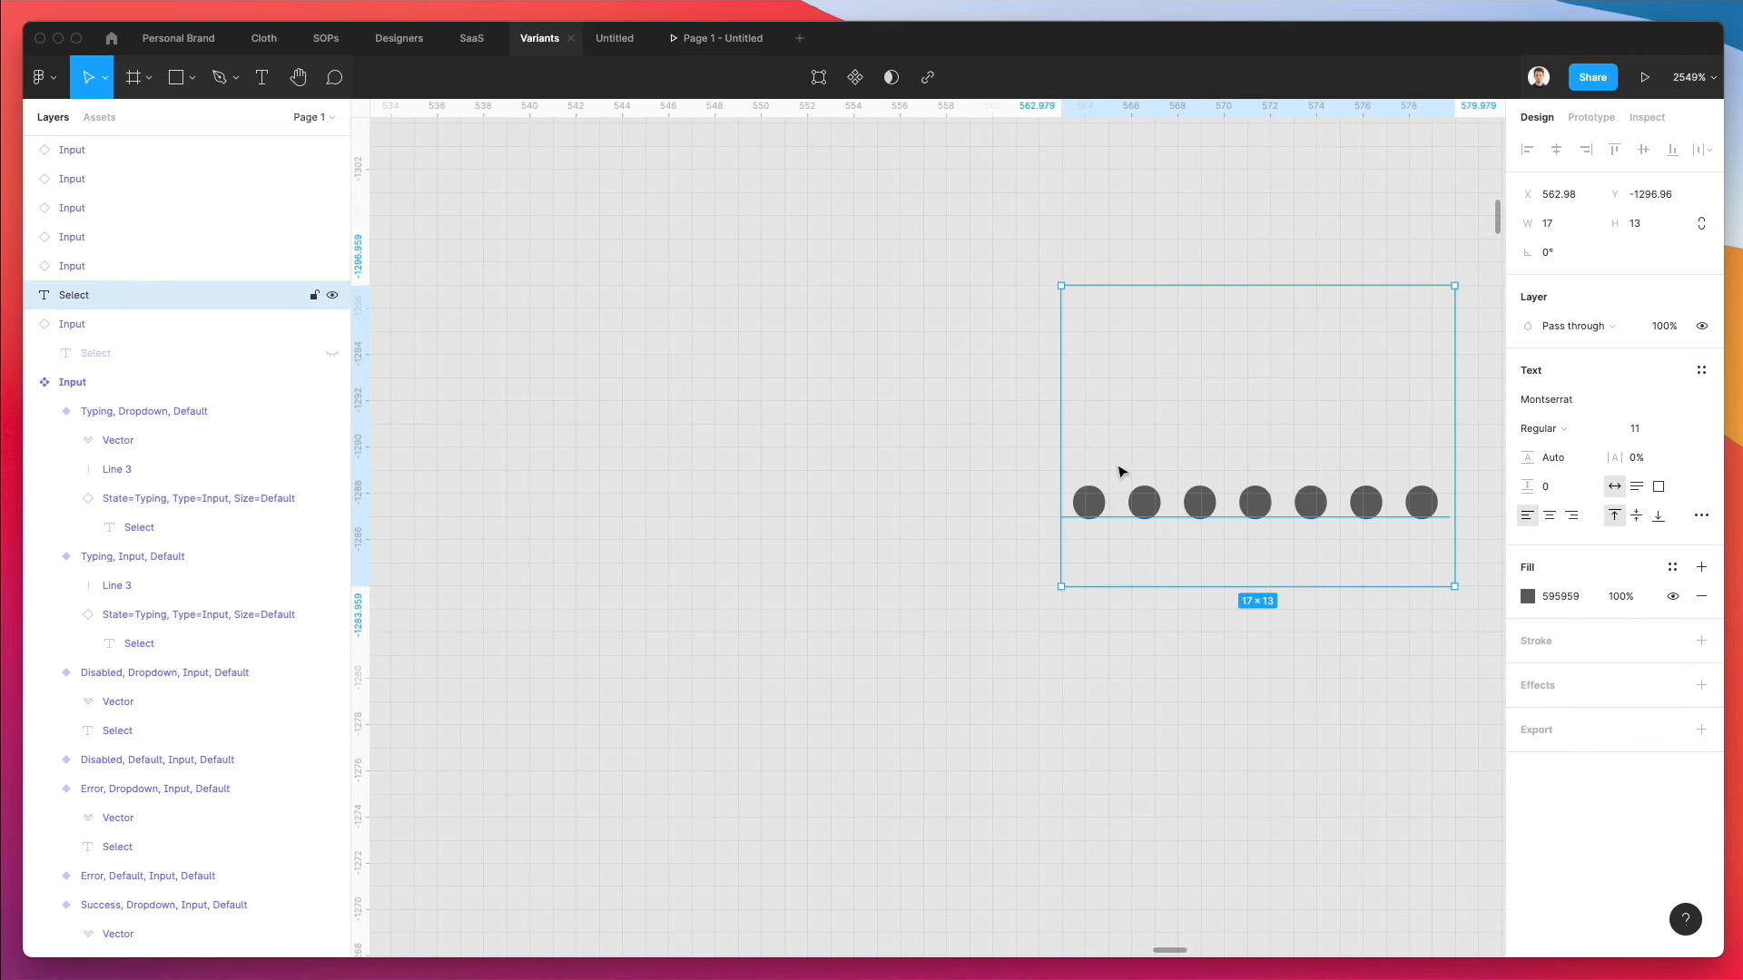
scroll(1214, 464, "down", 5)
right_click(1213, 454)
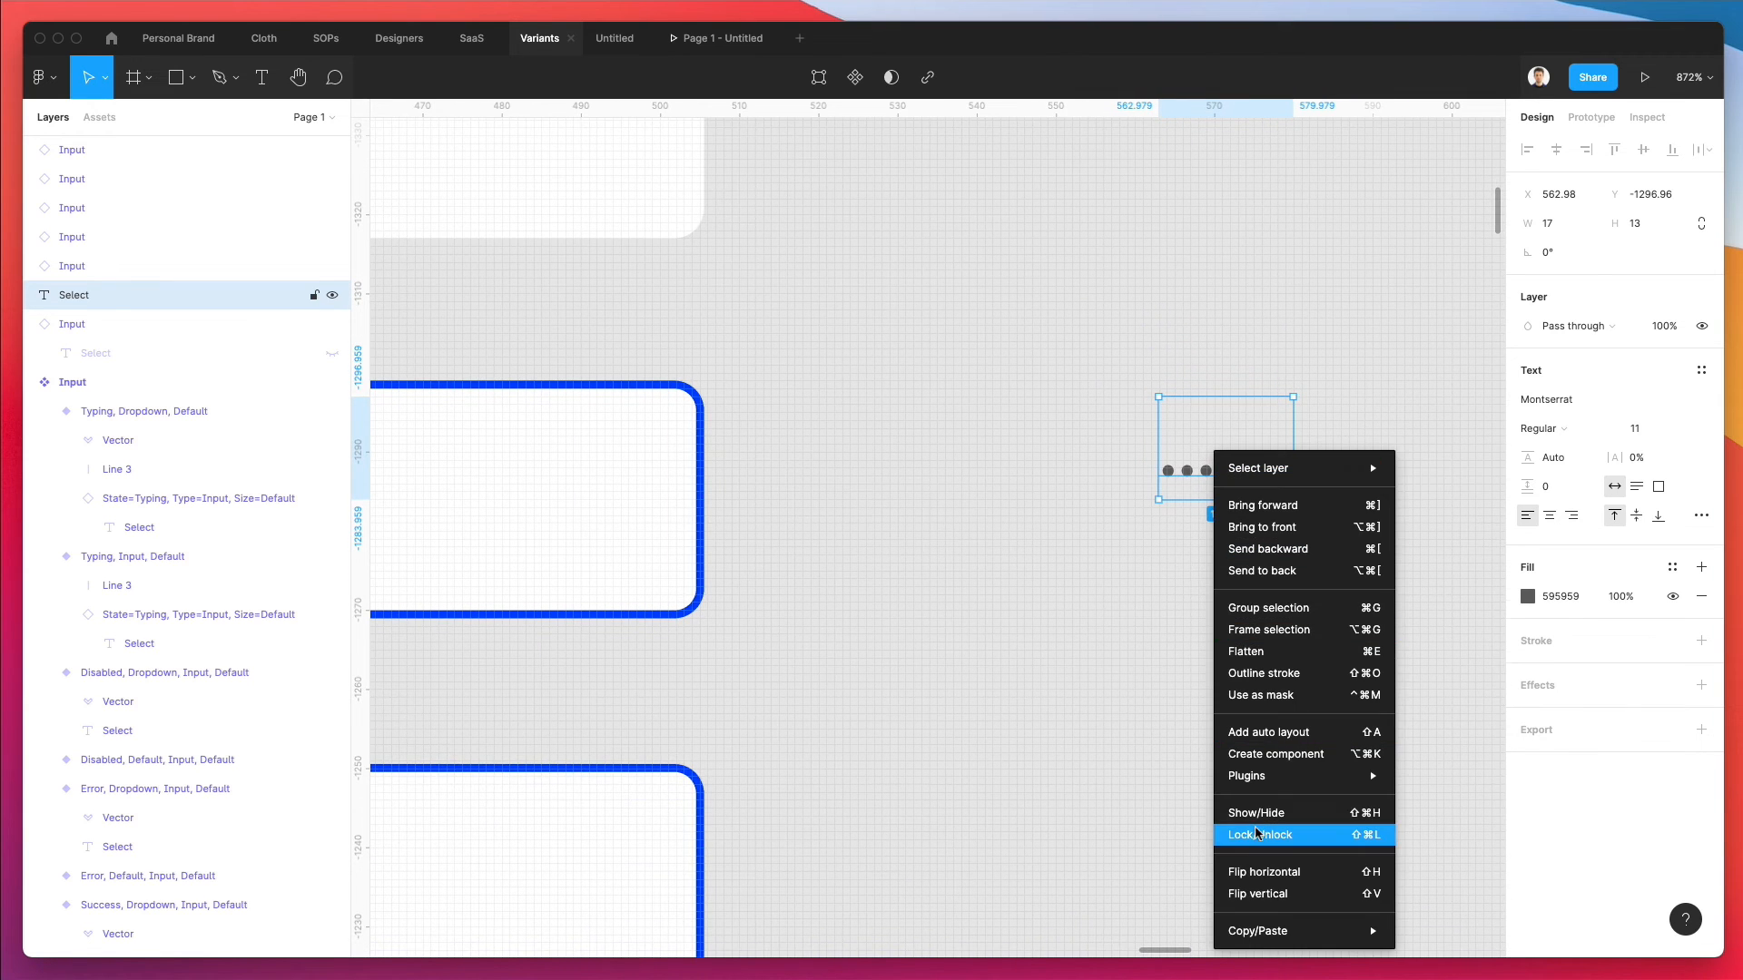
left_click(1166, 436)
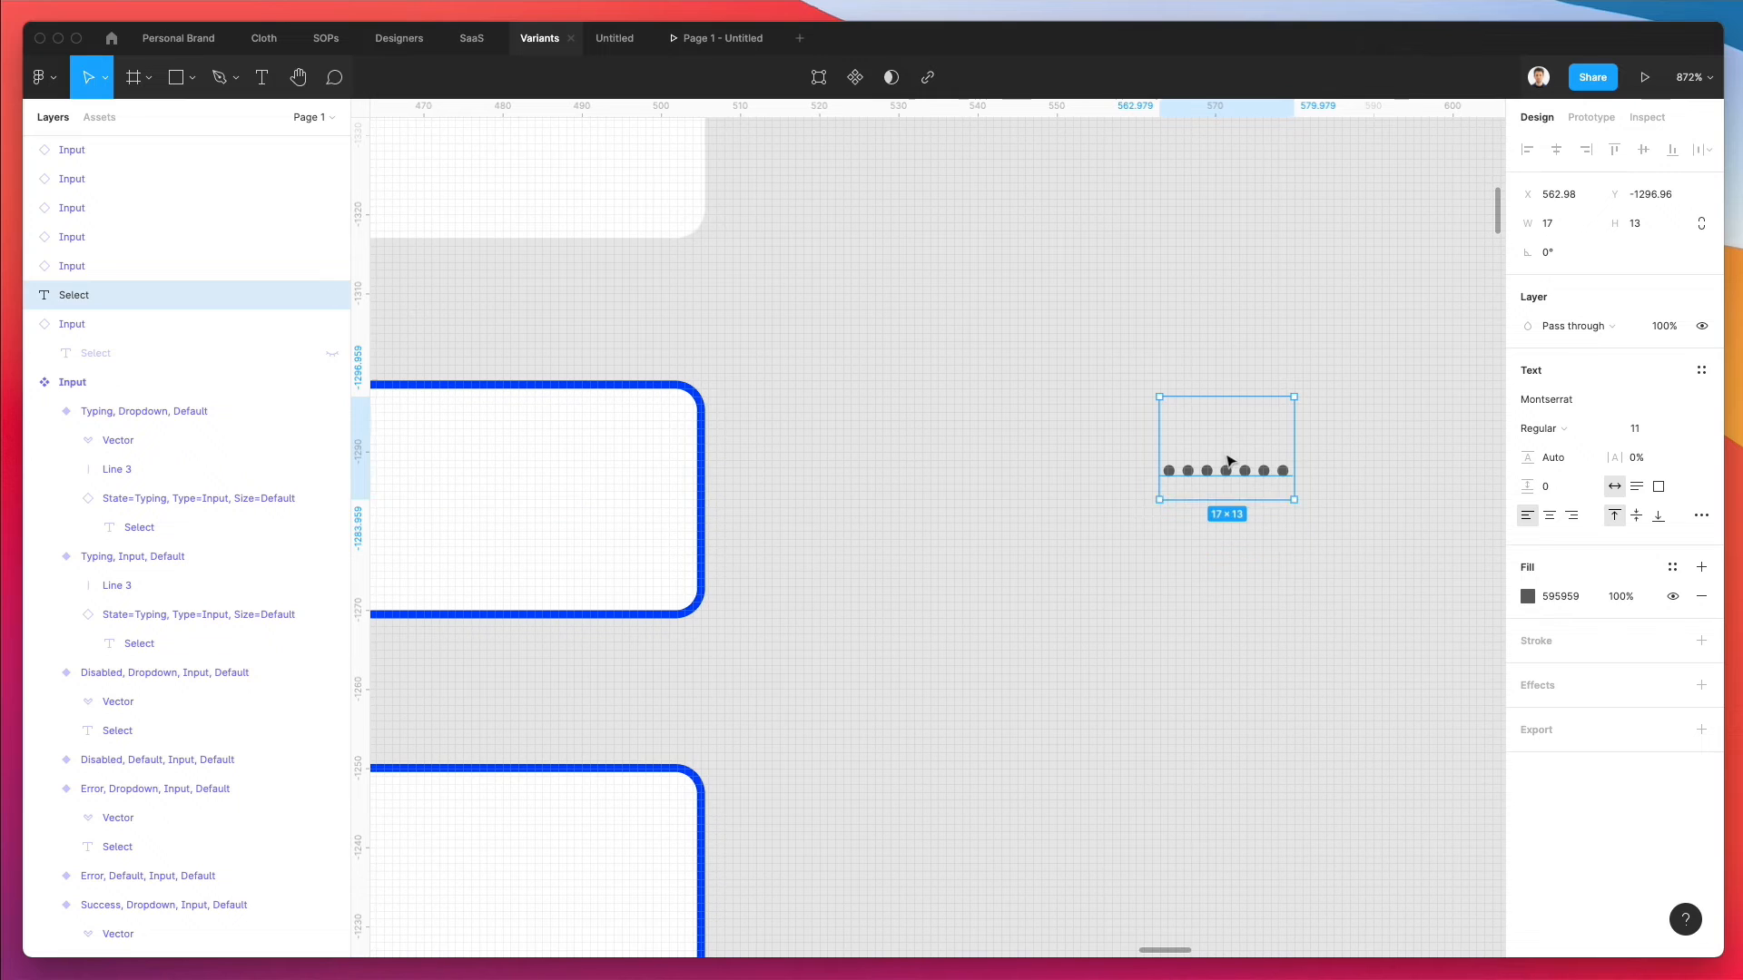
double_click(1229, 461)
type("...")
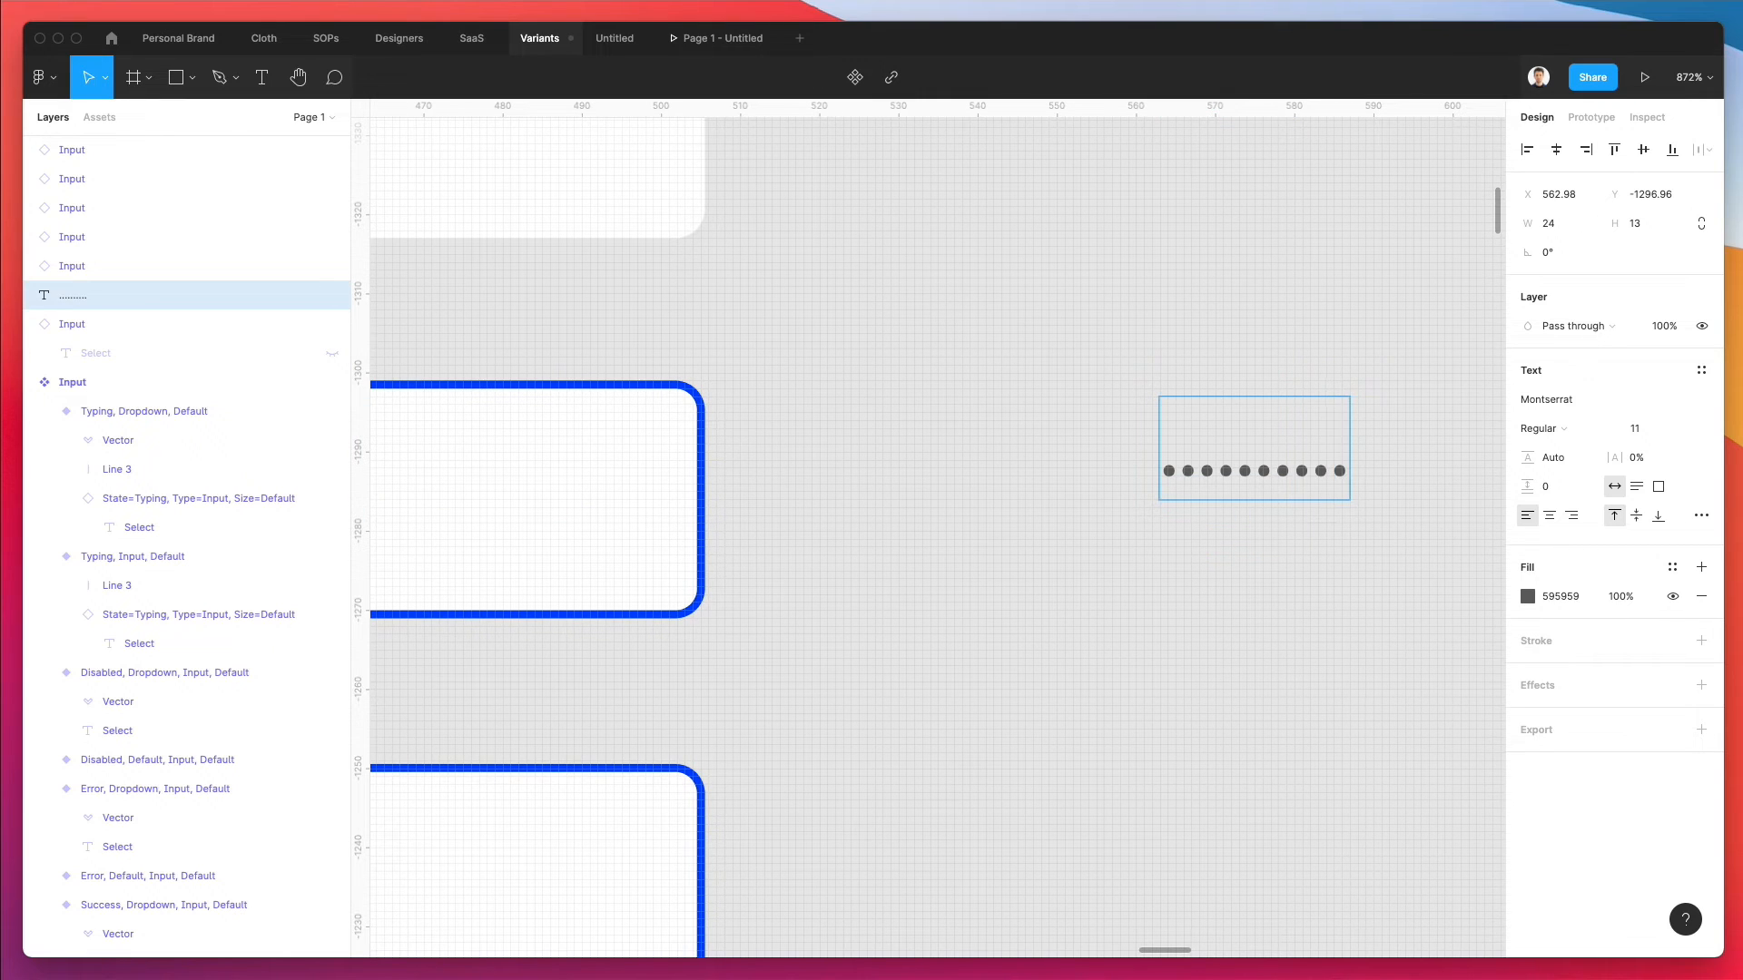
key("Escape")
right_click(1240, 451)
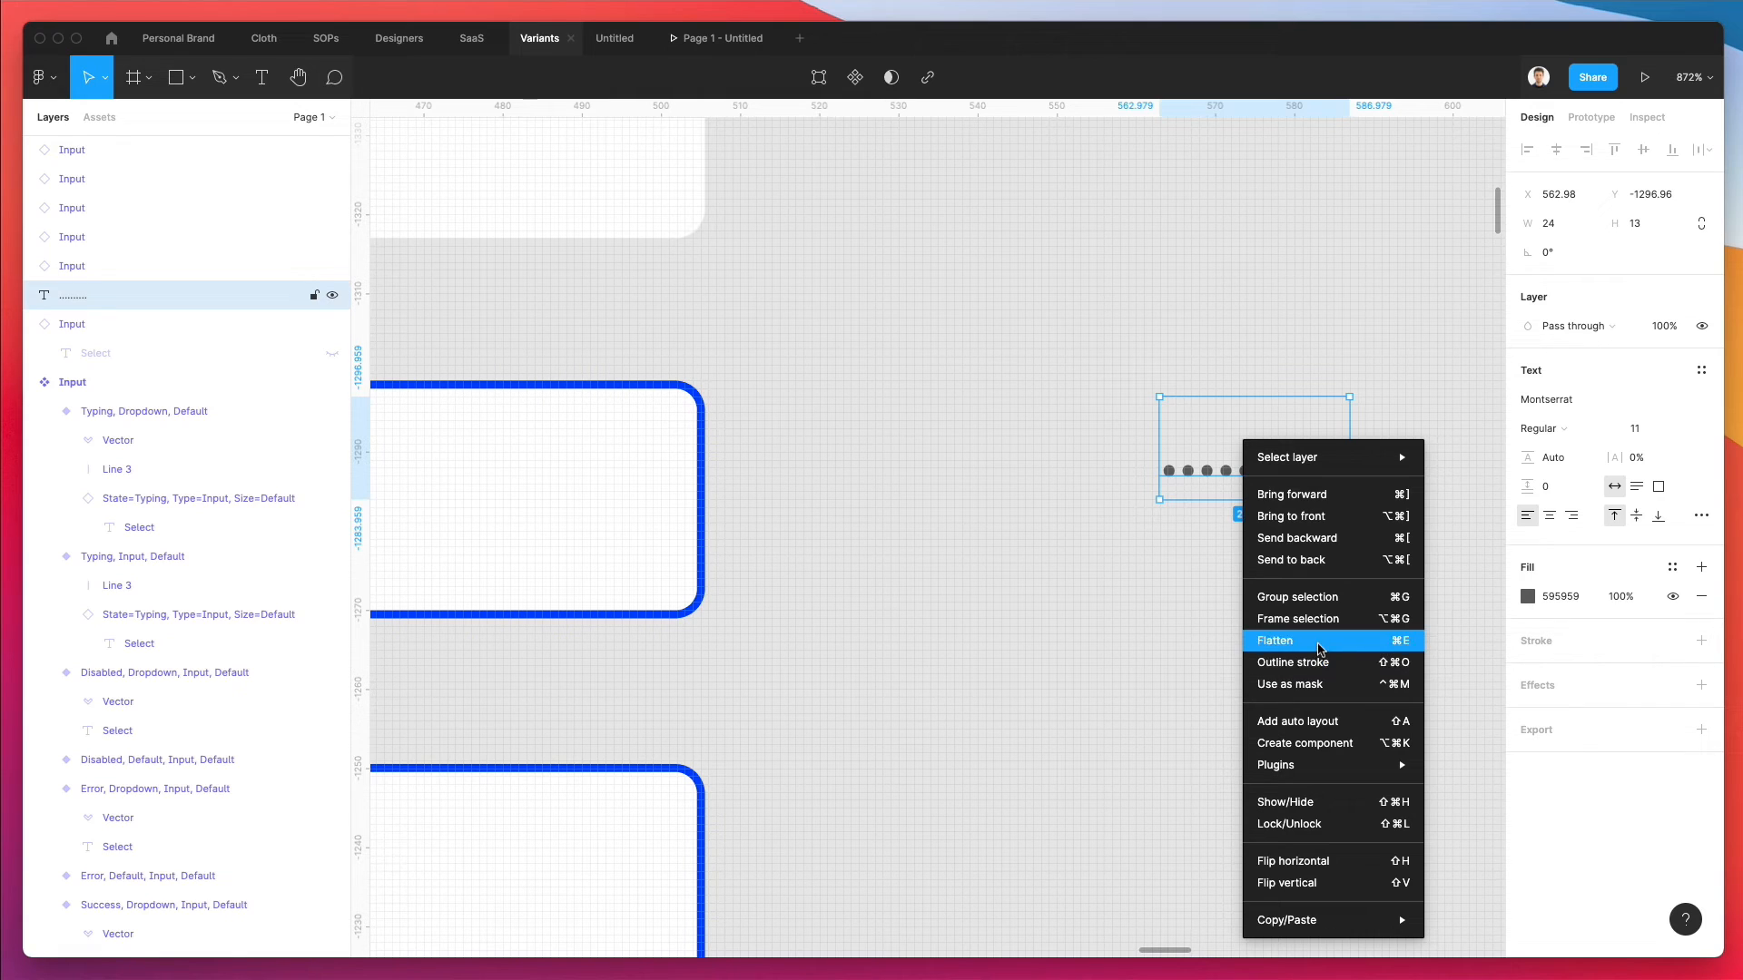
left_click(1315, 661)
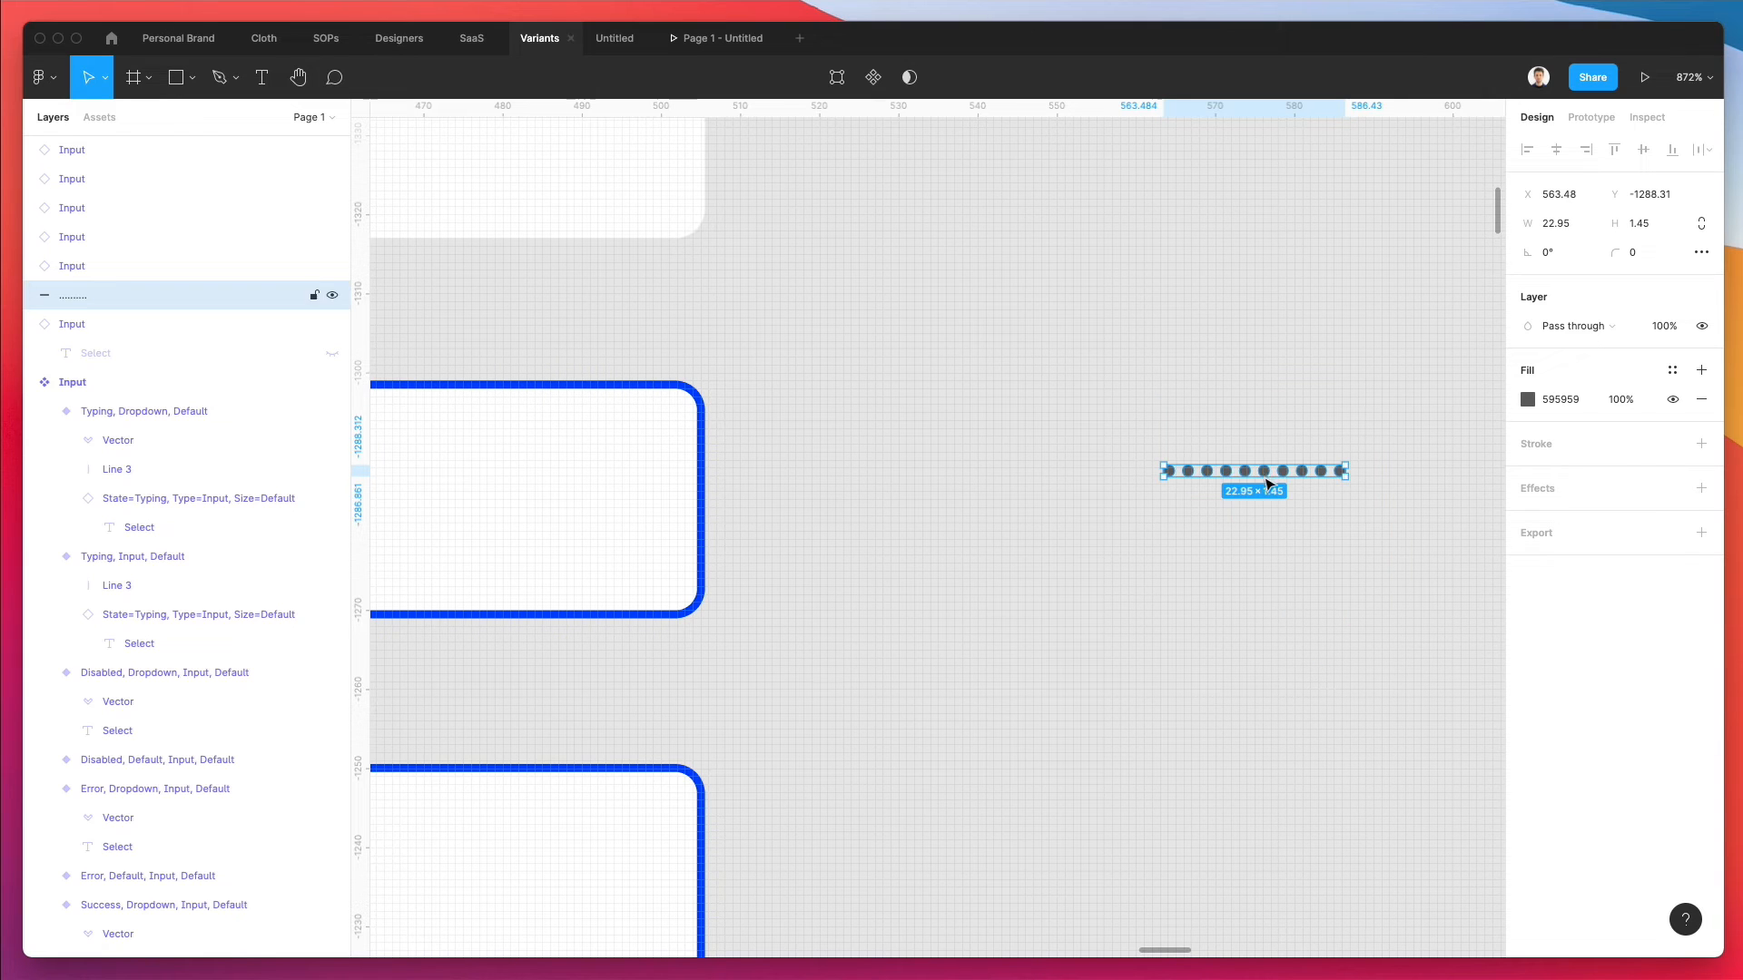
- Enlarge the outlined dots to about 64 × 4 and place them beside the empty default field
mouse_move(1264, 464)
left_mouse_down()
mouse_move(1264, 408)
mouse_move(1253, 442)
left_mouse_up()
scroll(1262, 426, "down", 8)
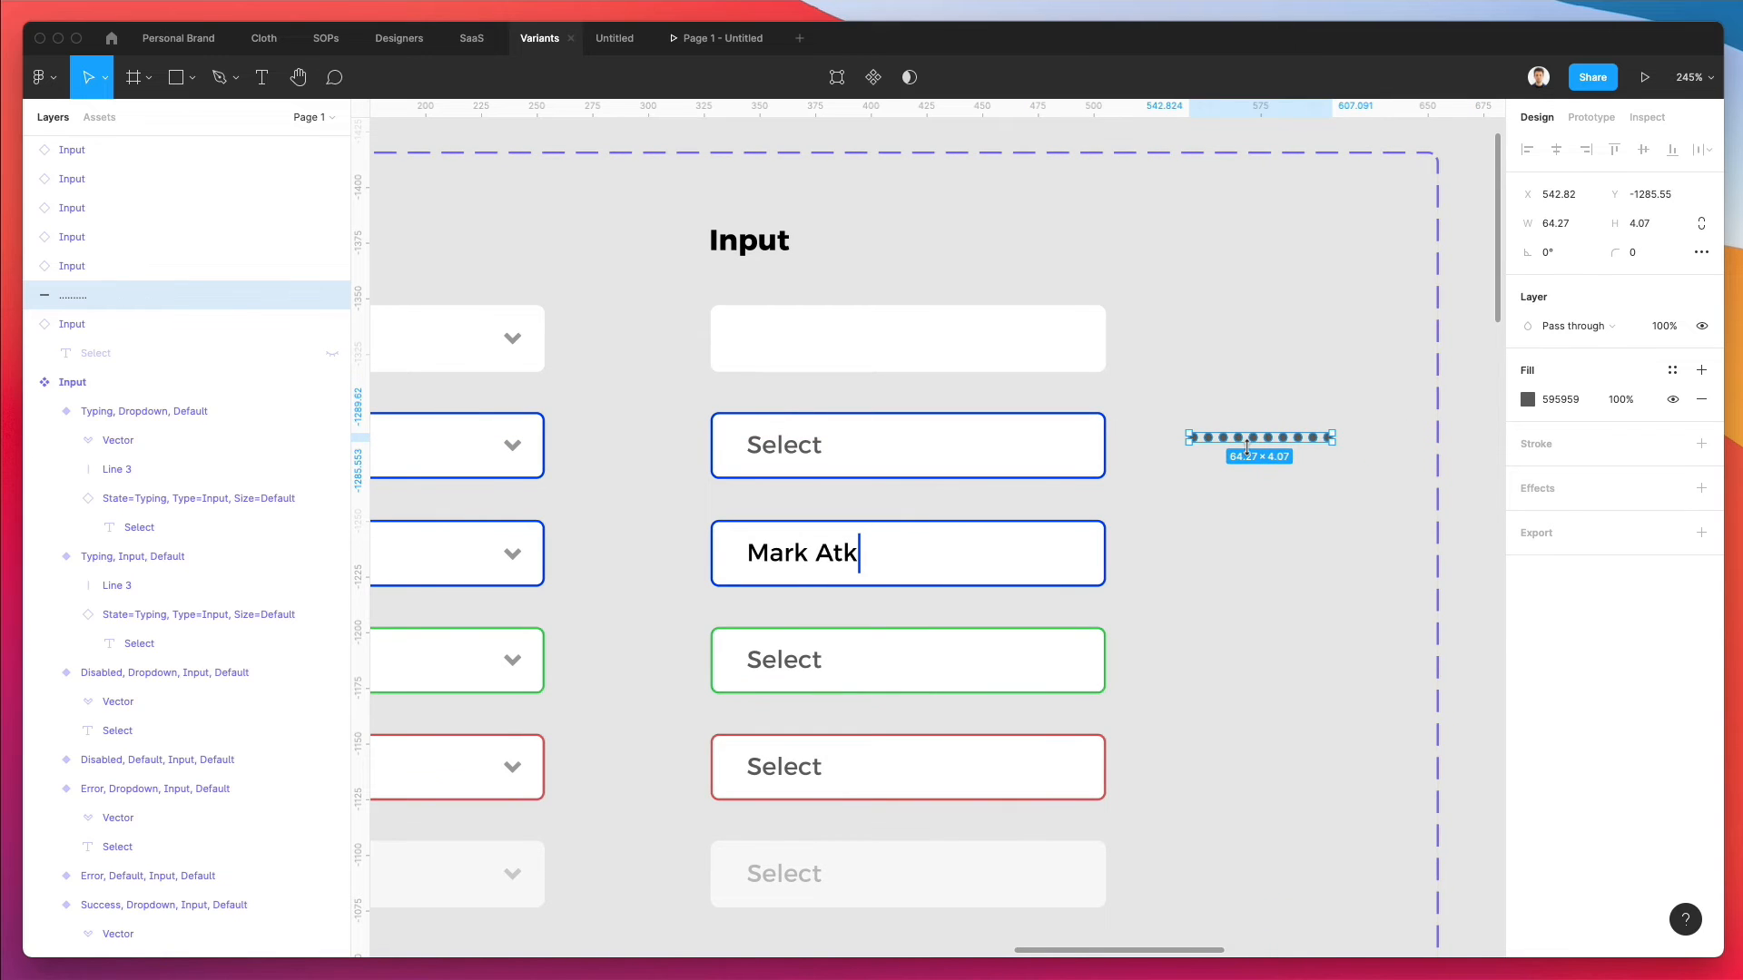
left_click_drag(1250, 430, 1223, 351)
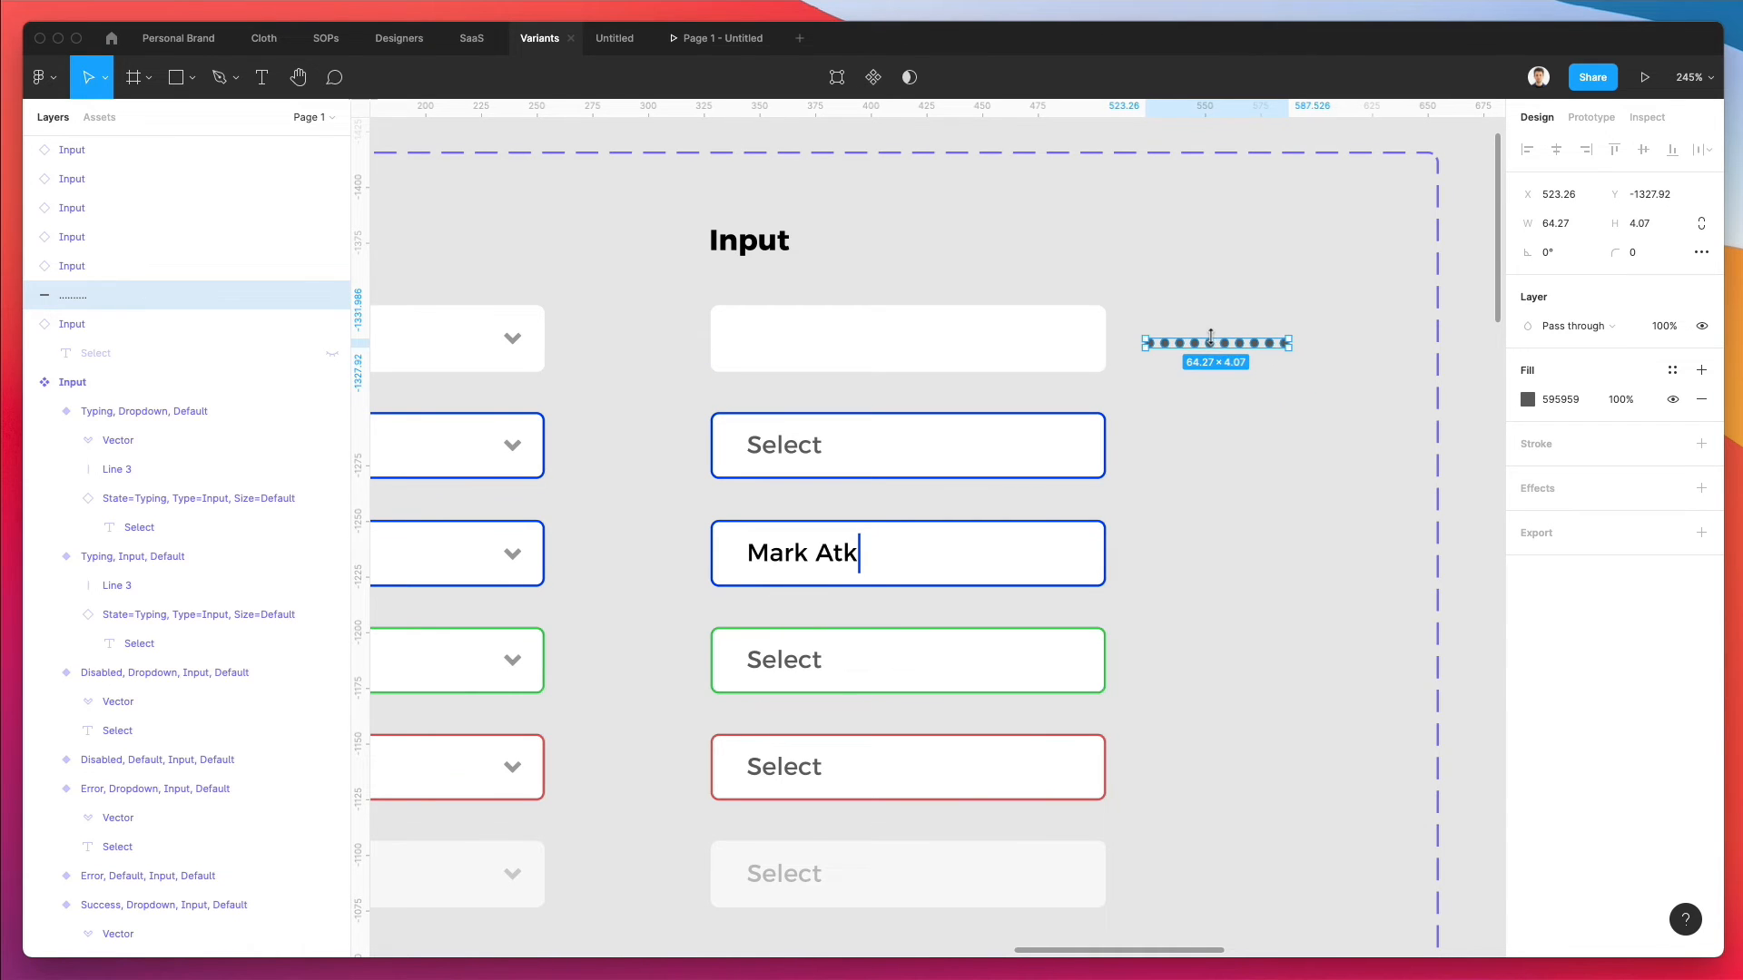
- Change the fill colour of the outlined dots to black (000000)
scroll(1210, 338, "up", 1)
left_click(1525, 401)
left_click_drag(1420, 504, 1155, 712)
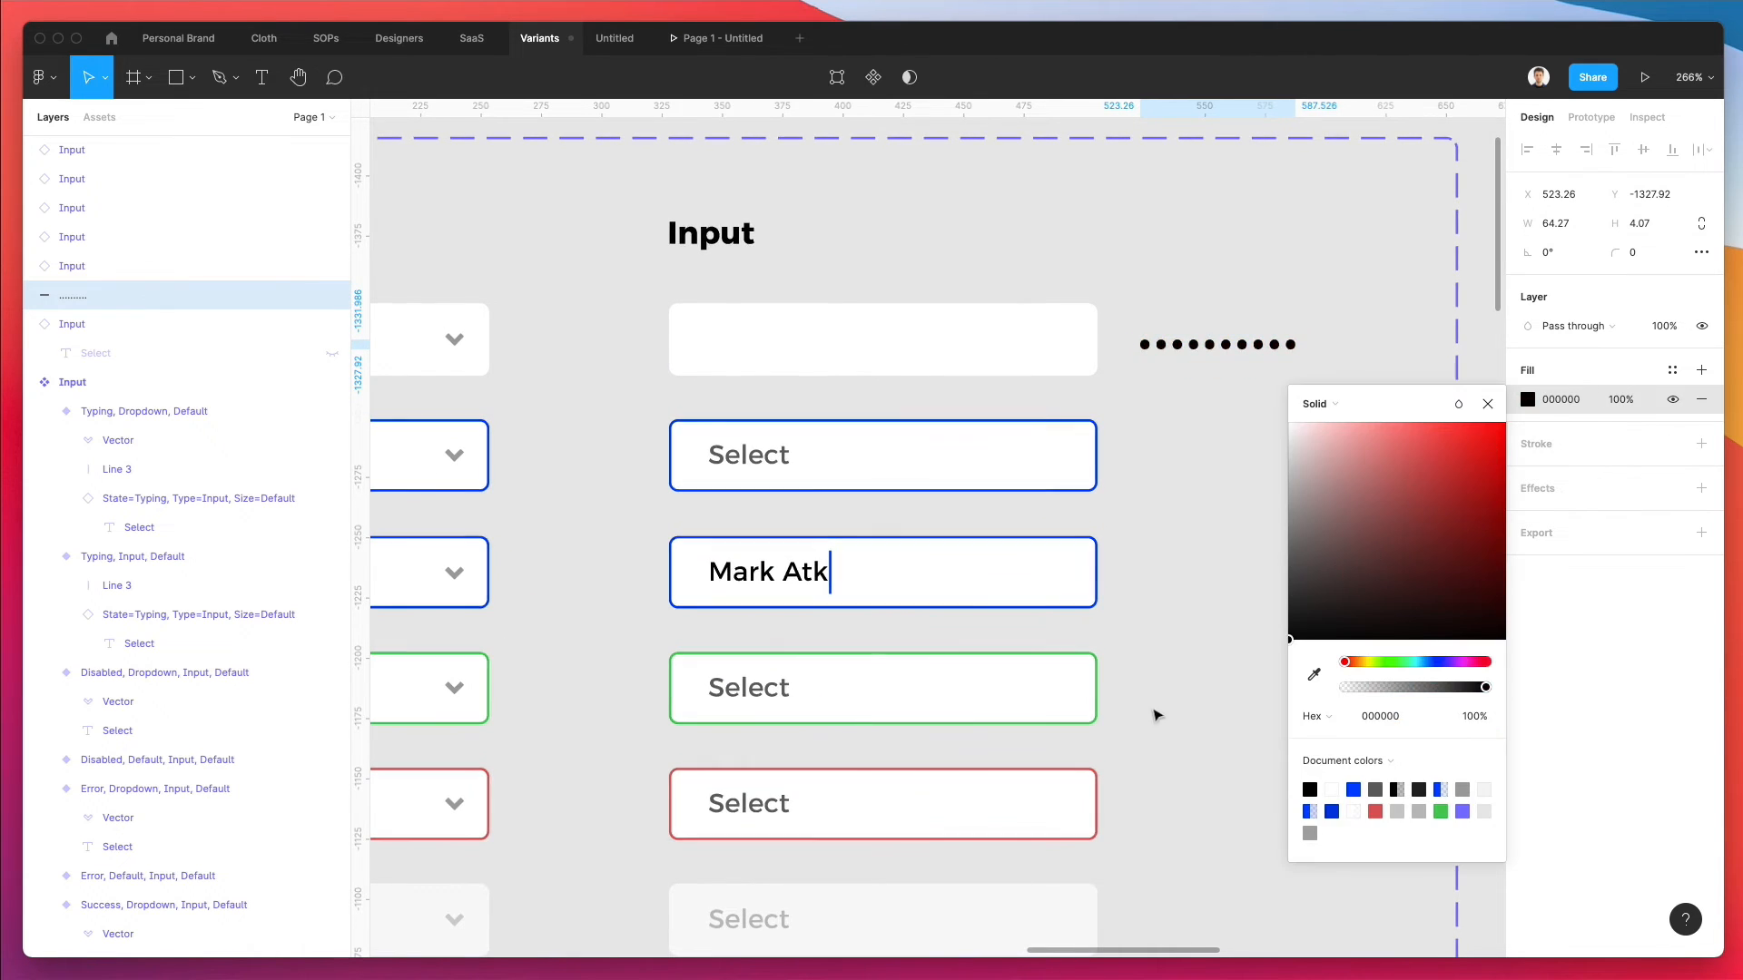
left_click(1156, 715)
- Try the black dots inside the empty default field and check how the copied fields are listed among the layers
left_click_drag(1210, 342, 833, 355)
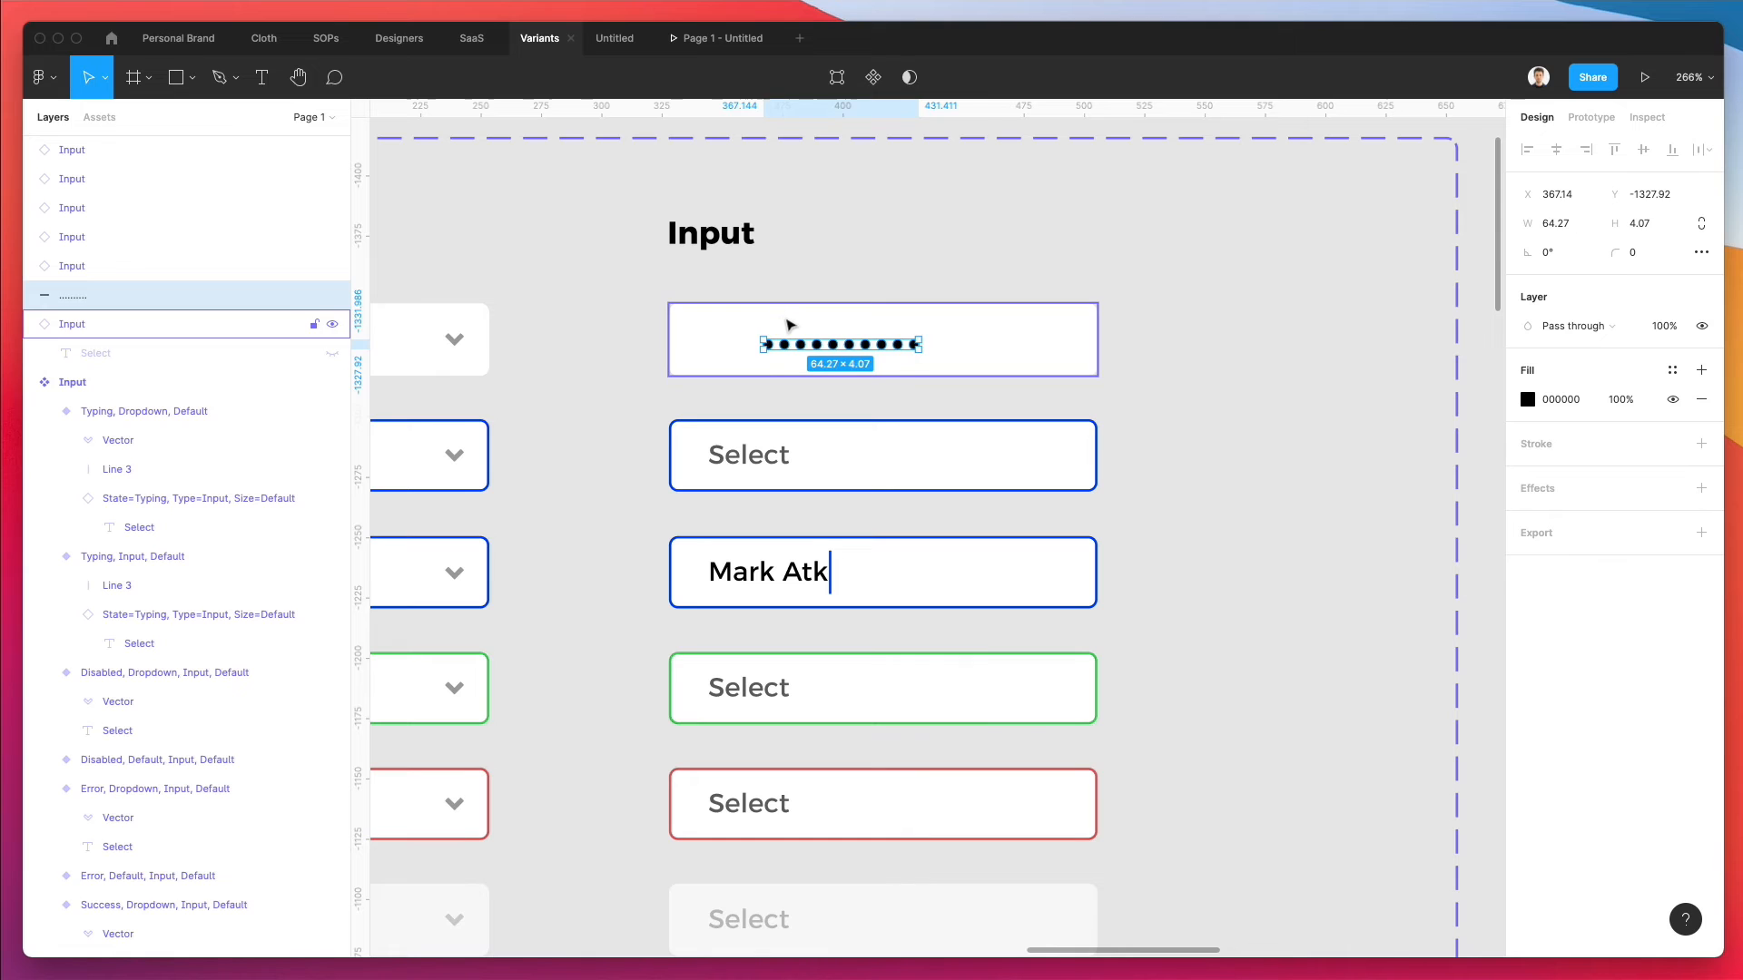
left_click(790, 327)
scroll(788, 325, "left", 3)
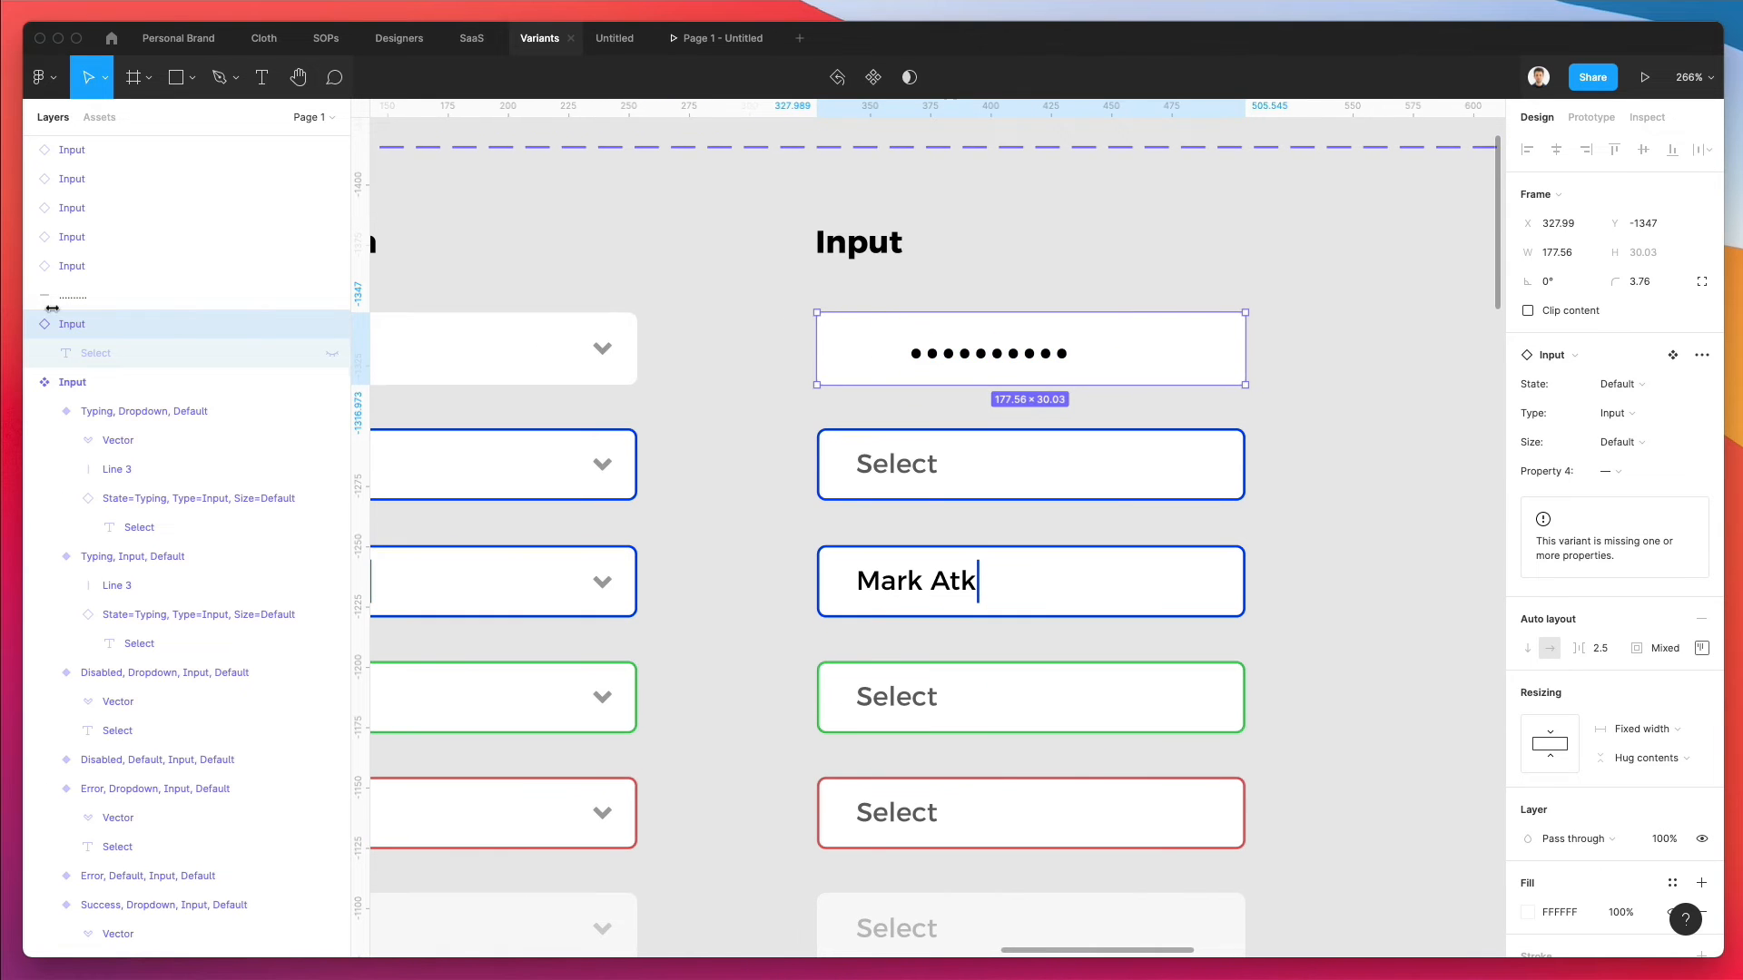
scroll(94, 318, "down", 3)
scroll(92, 309, "down", 2)
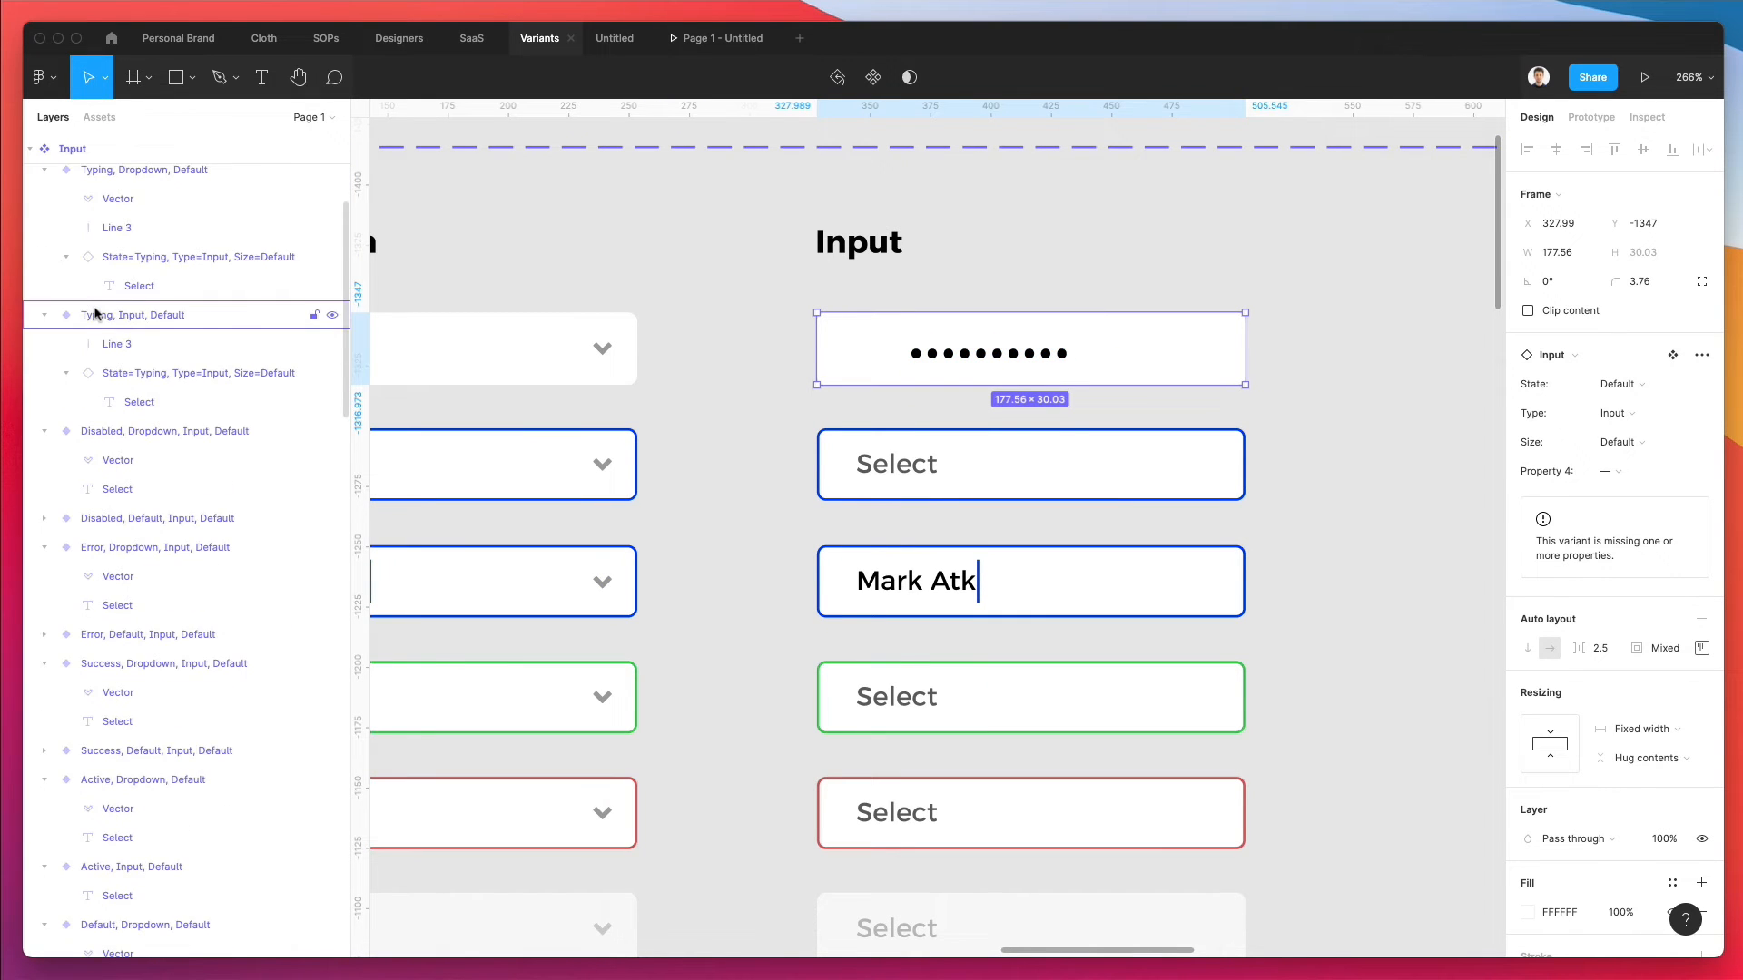
scroll(90, 326, "up", 5)
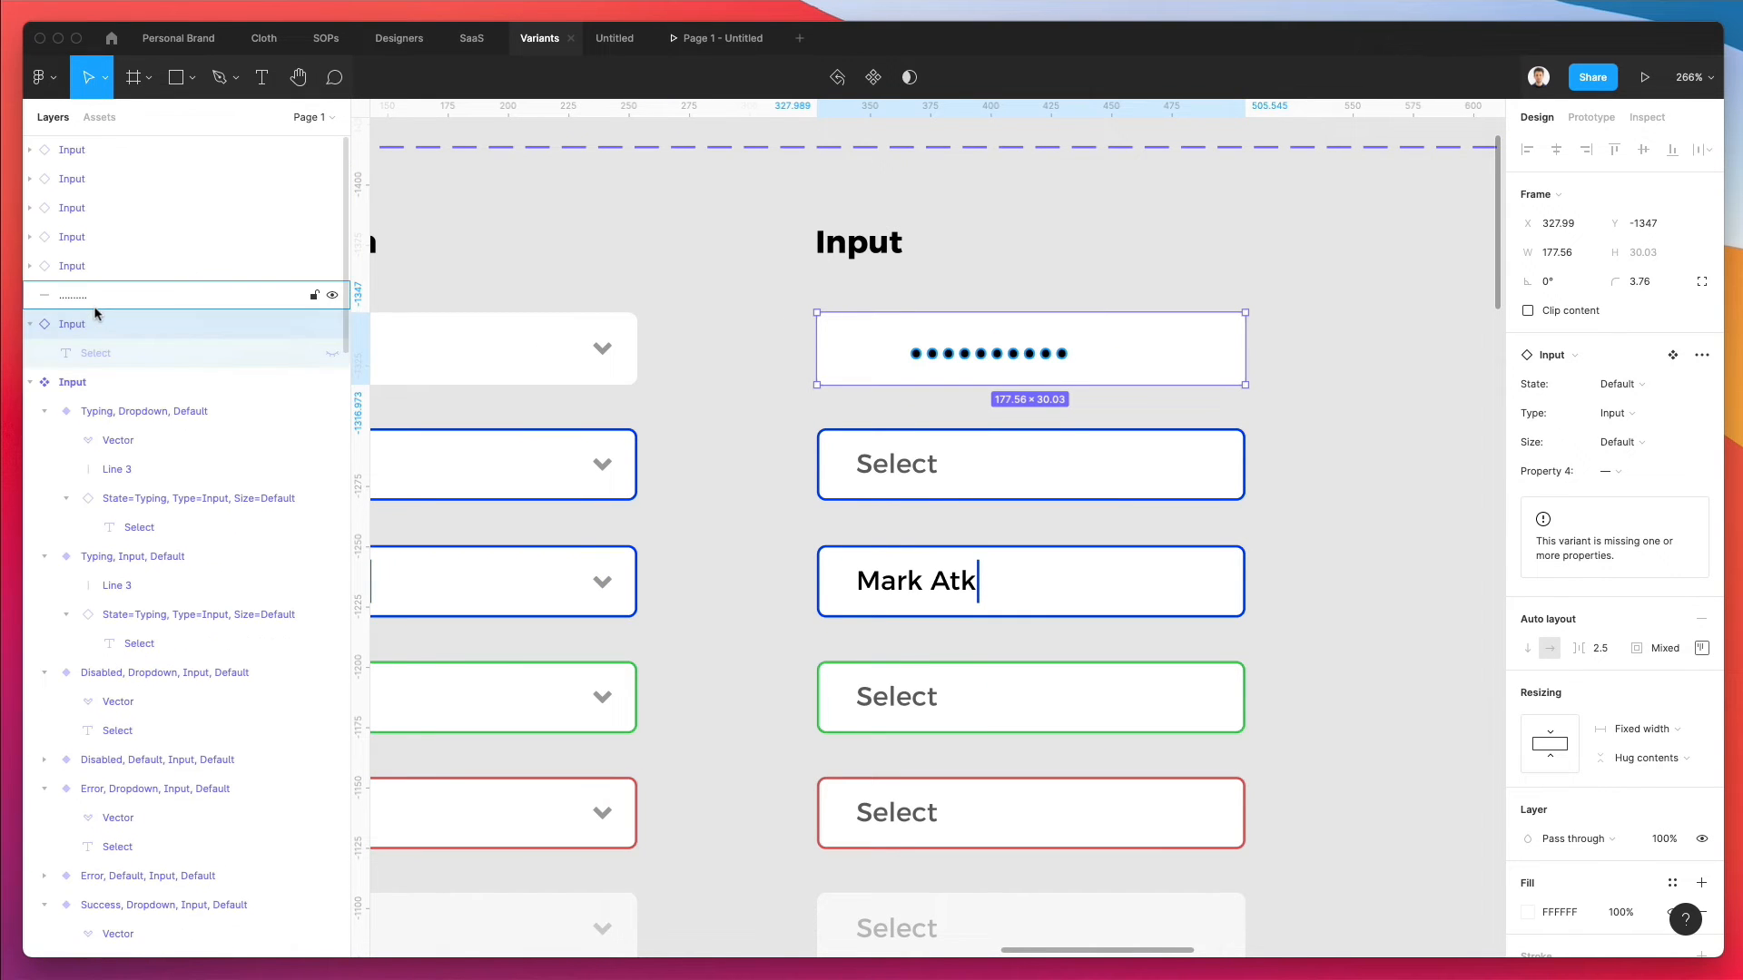
left_click(1073, 463)
left_click(95, 247)
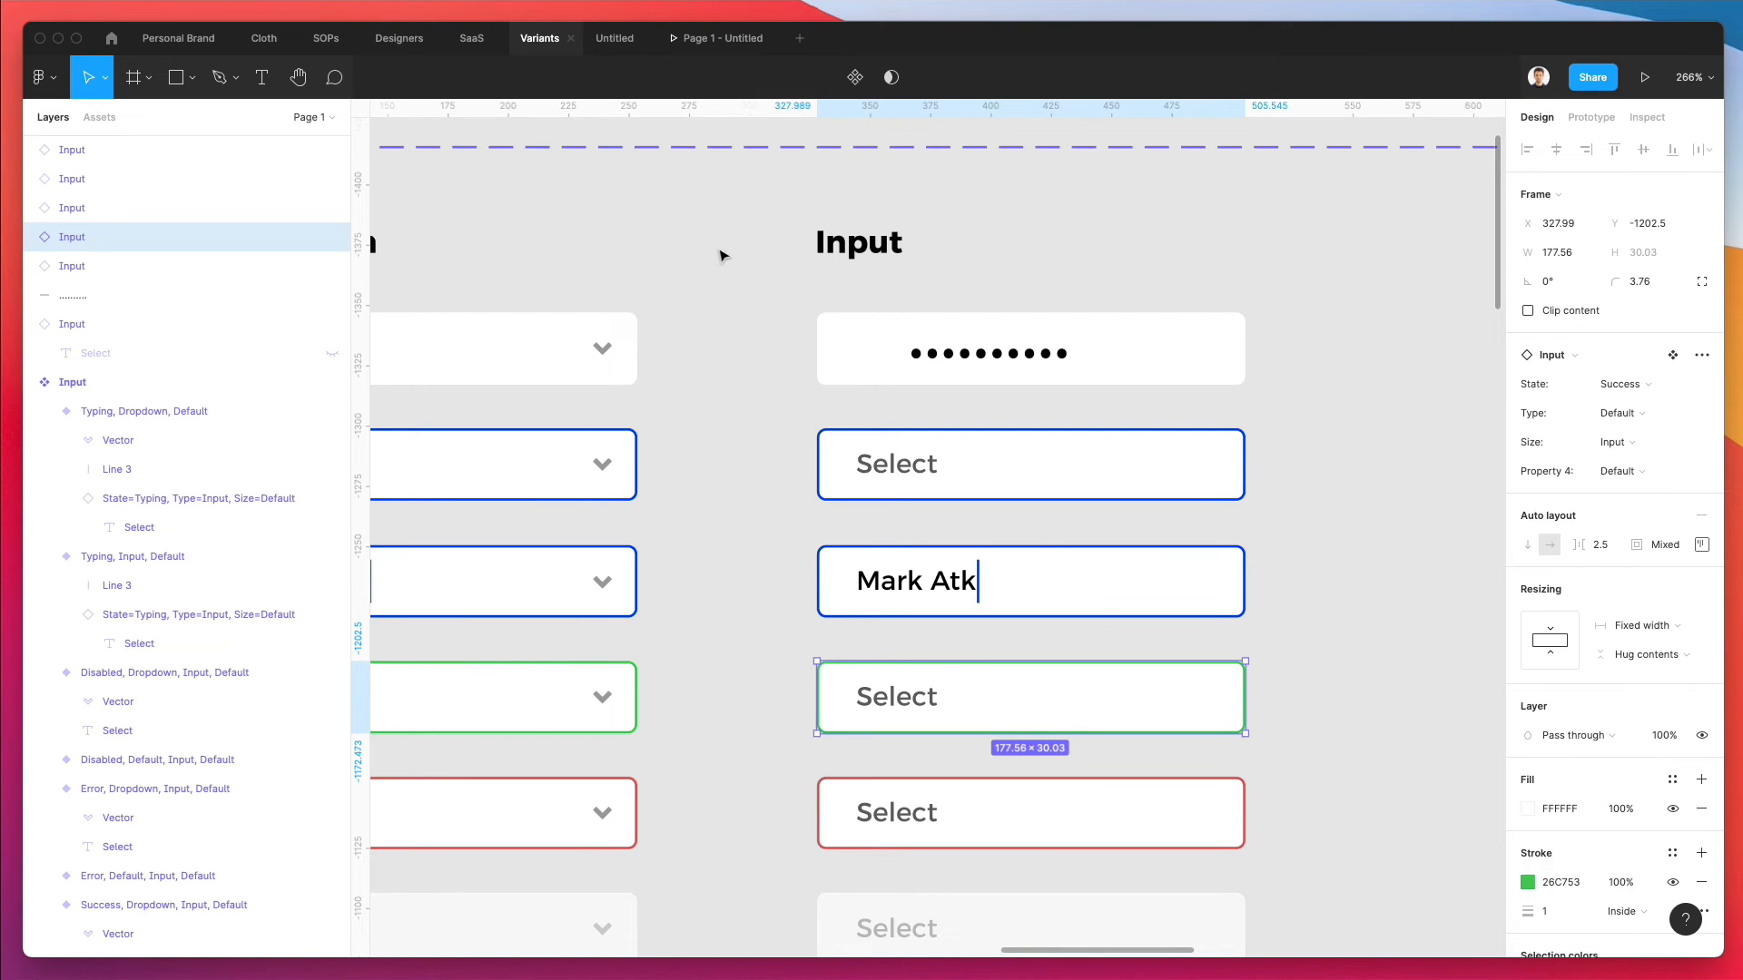
- Move the black dots out of the default field and delete the copied third column, including its Input heading
scroll(720, 253, "down", 3)
scroll(726, 257, "down", 1)
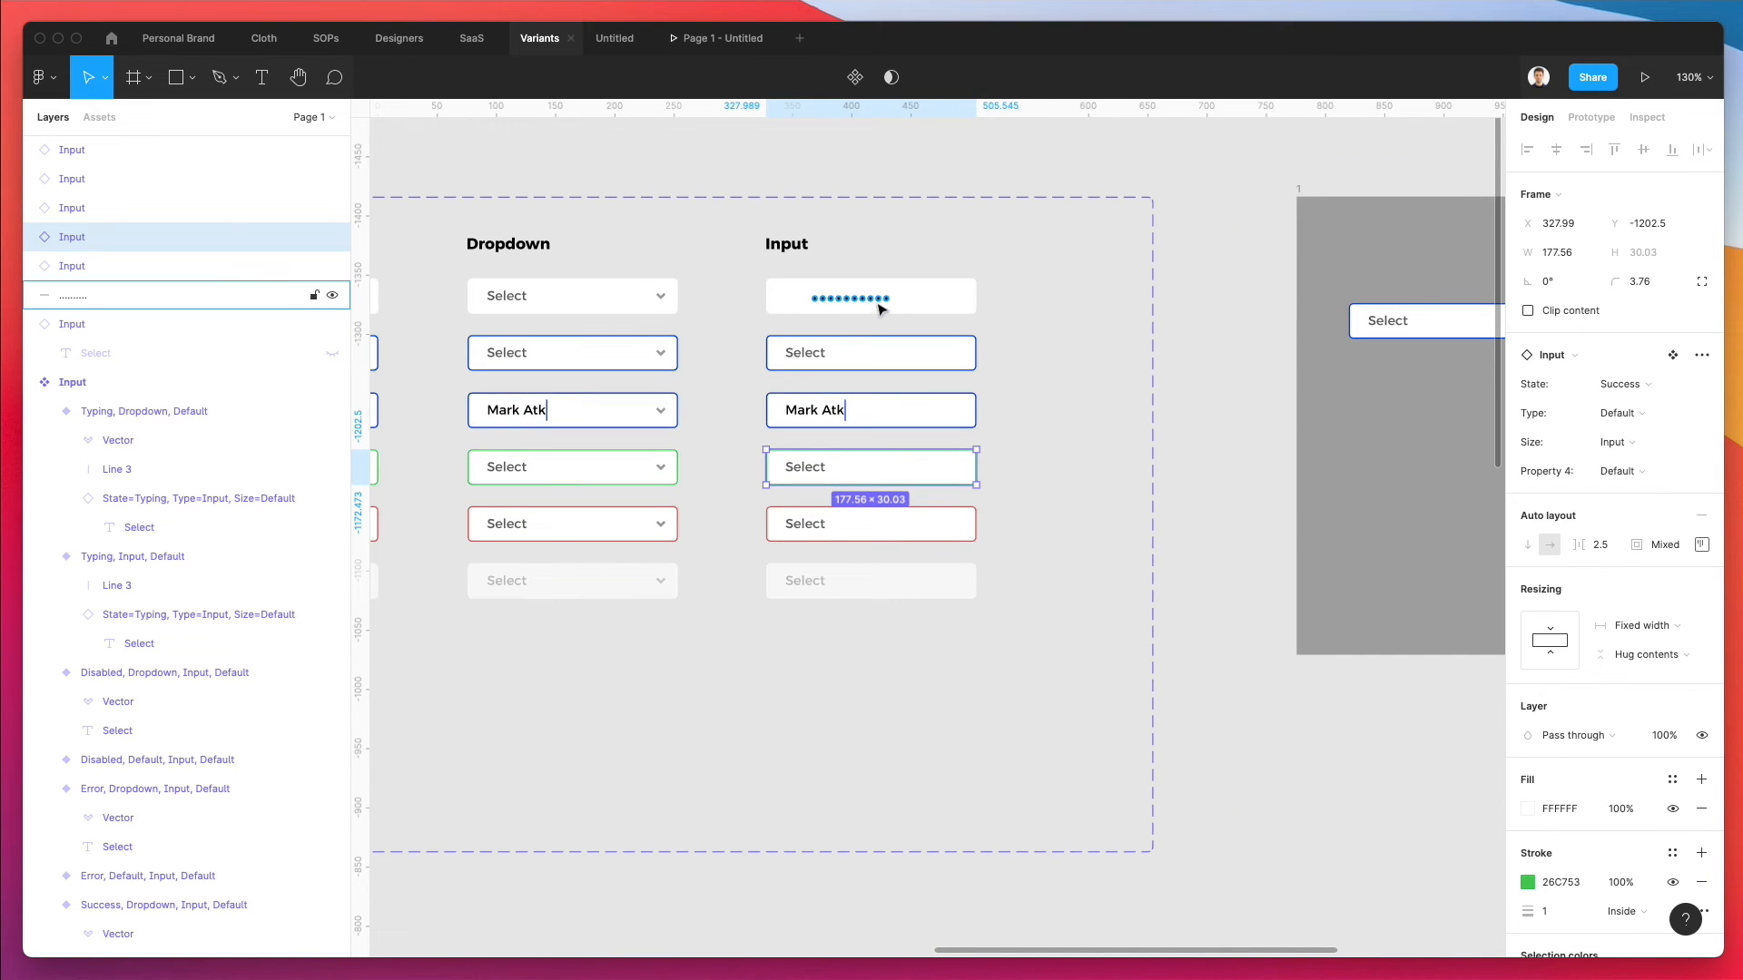
left_click_drag(875, 300, 1023, 256)
left_click_drag(860, 467, 874, 623)
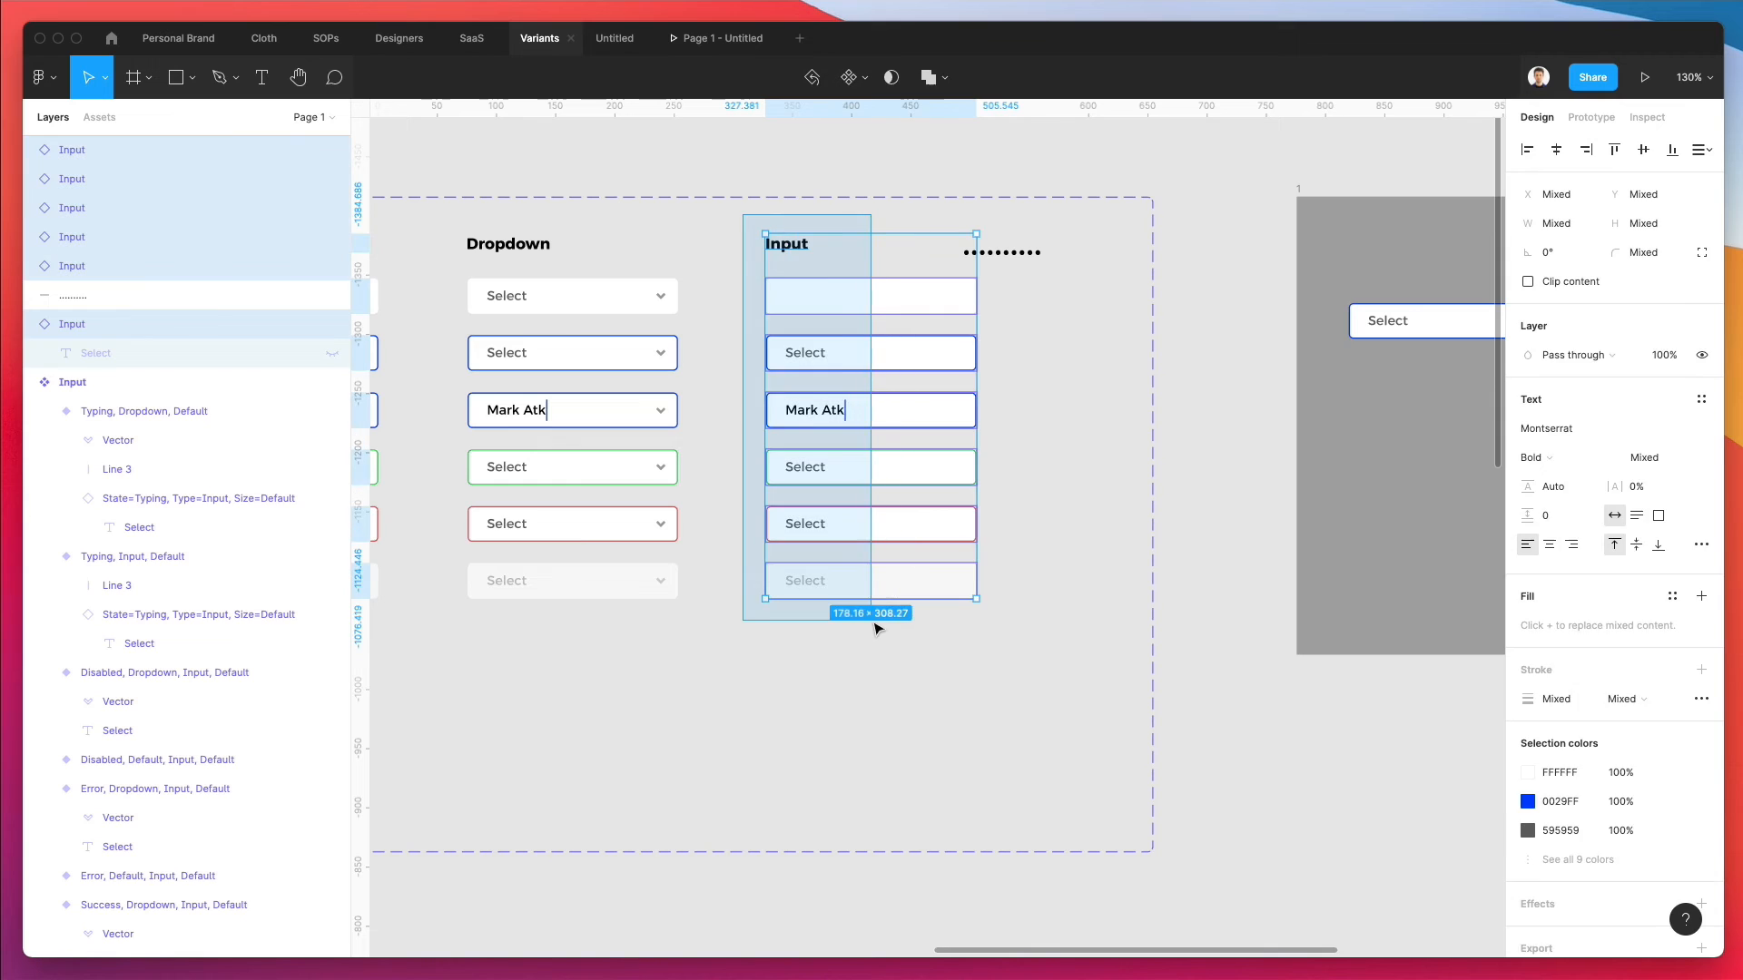
key("Delete")
scroll(874, 624, "left", 4)
left_click_drag(556, 211, 798, 634)
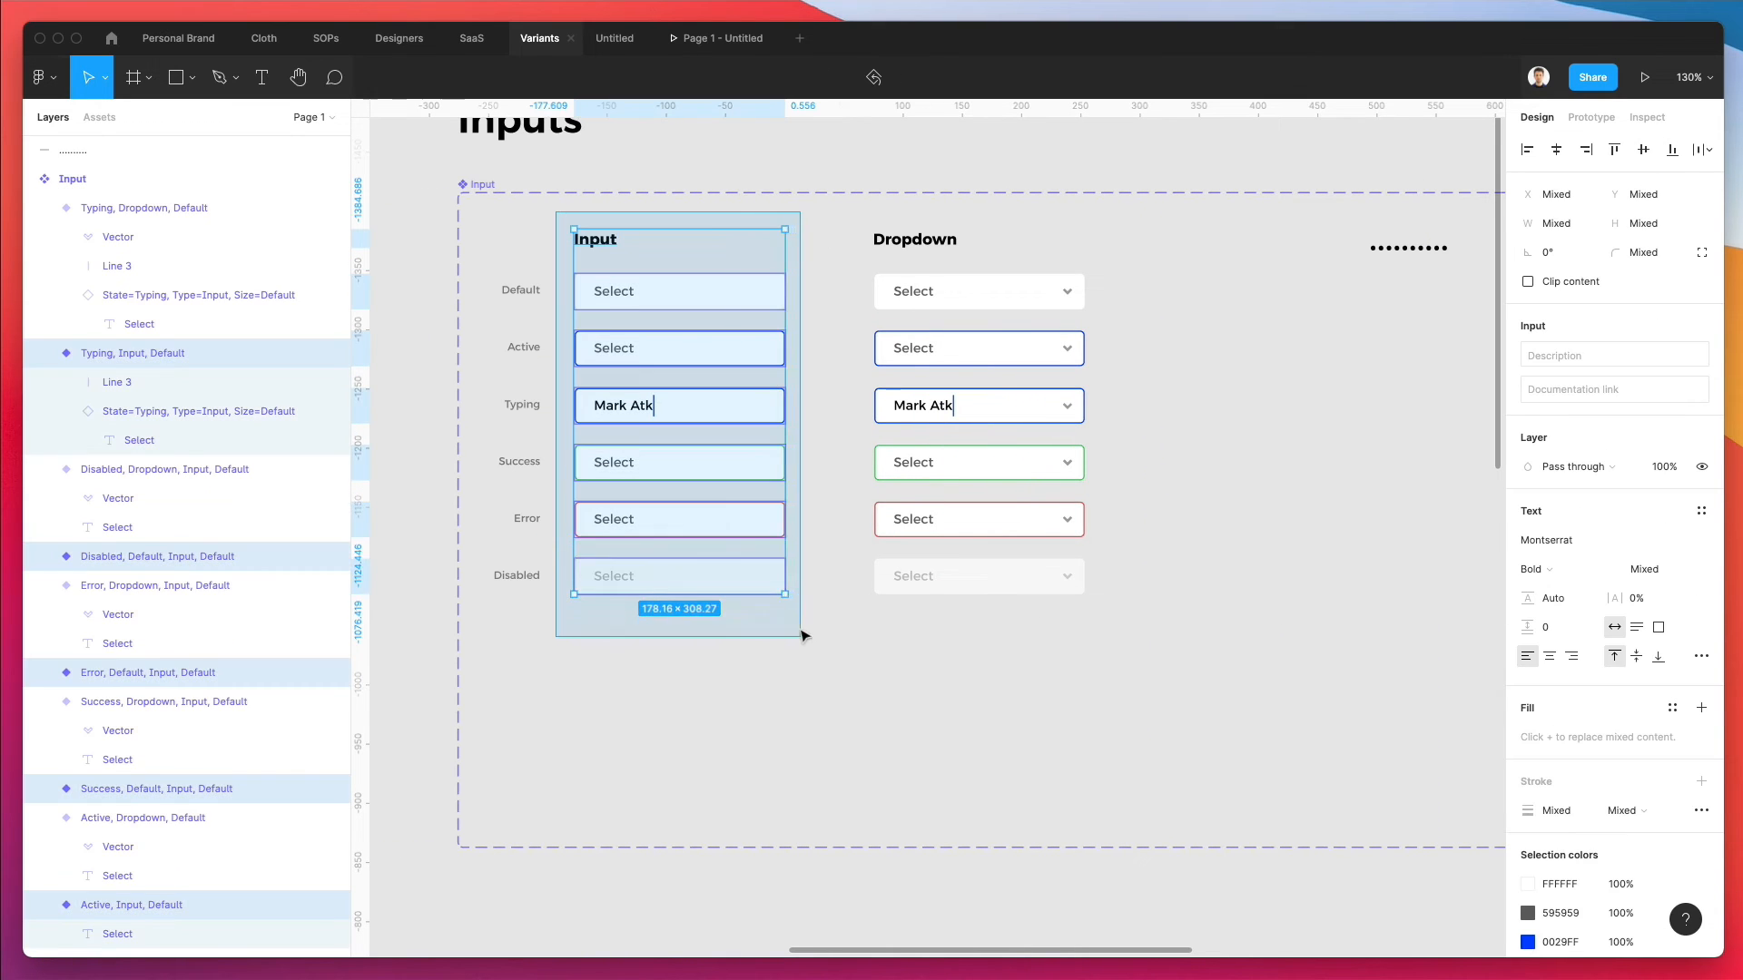
key("super+v")
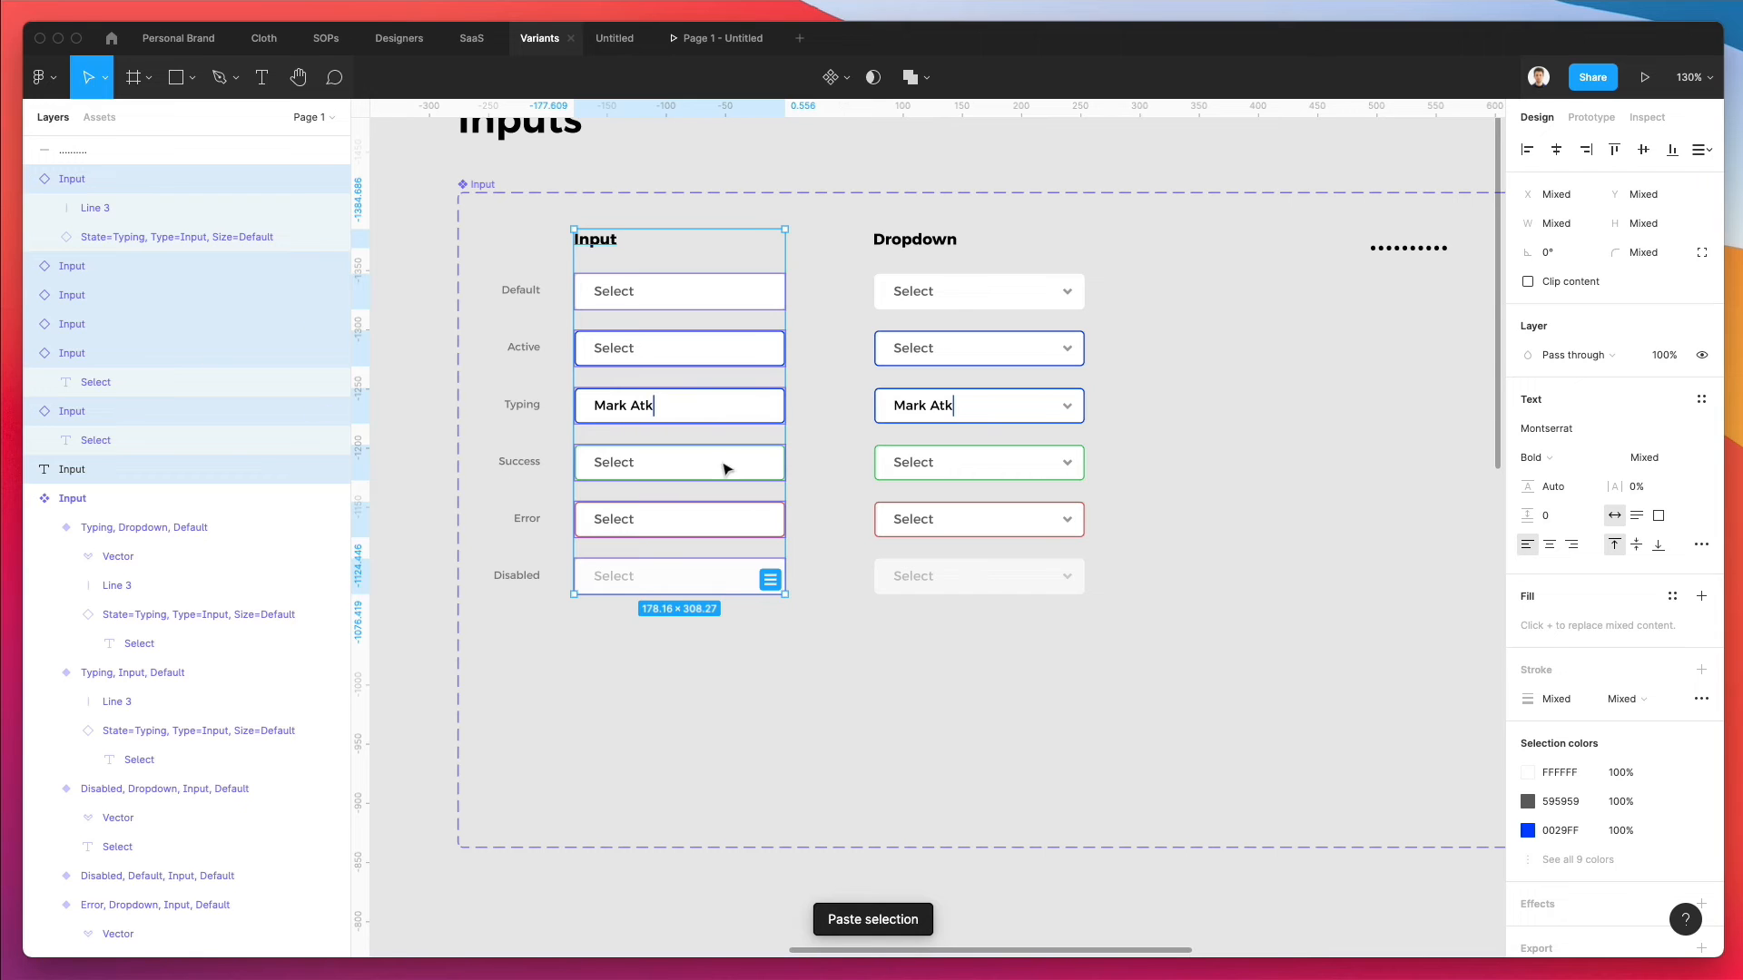
key("super+z")
key("Escape")
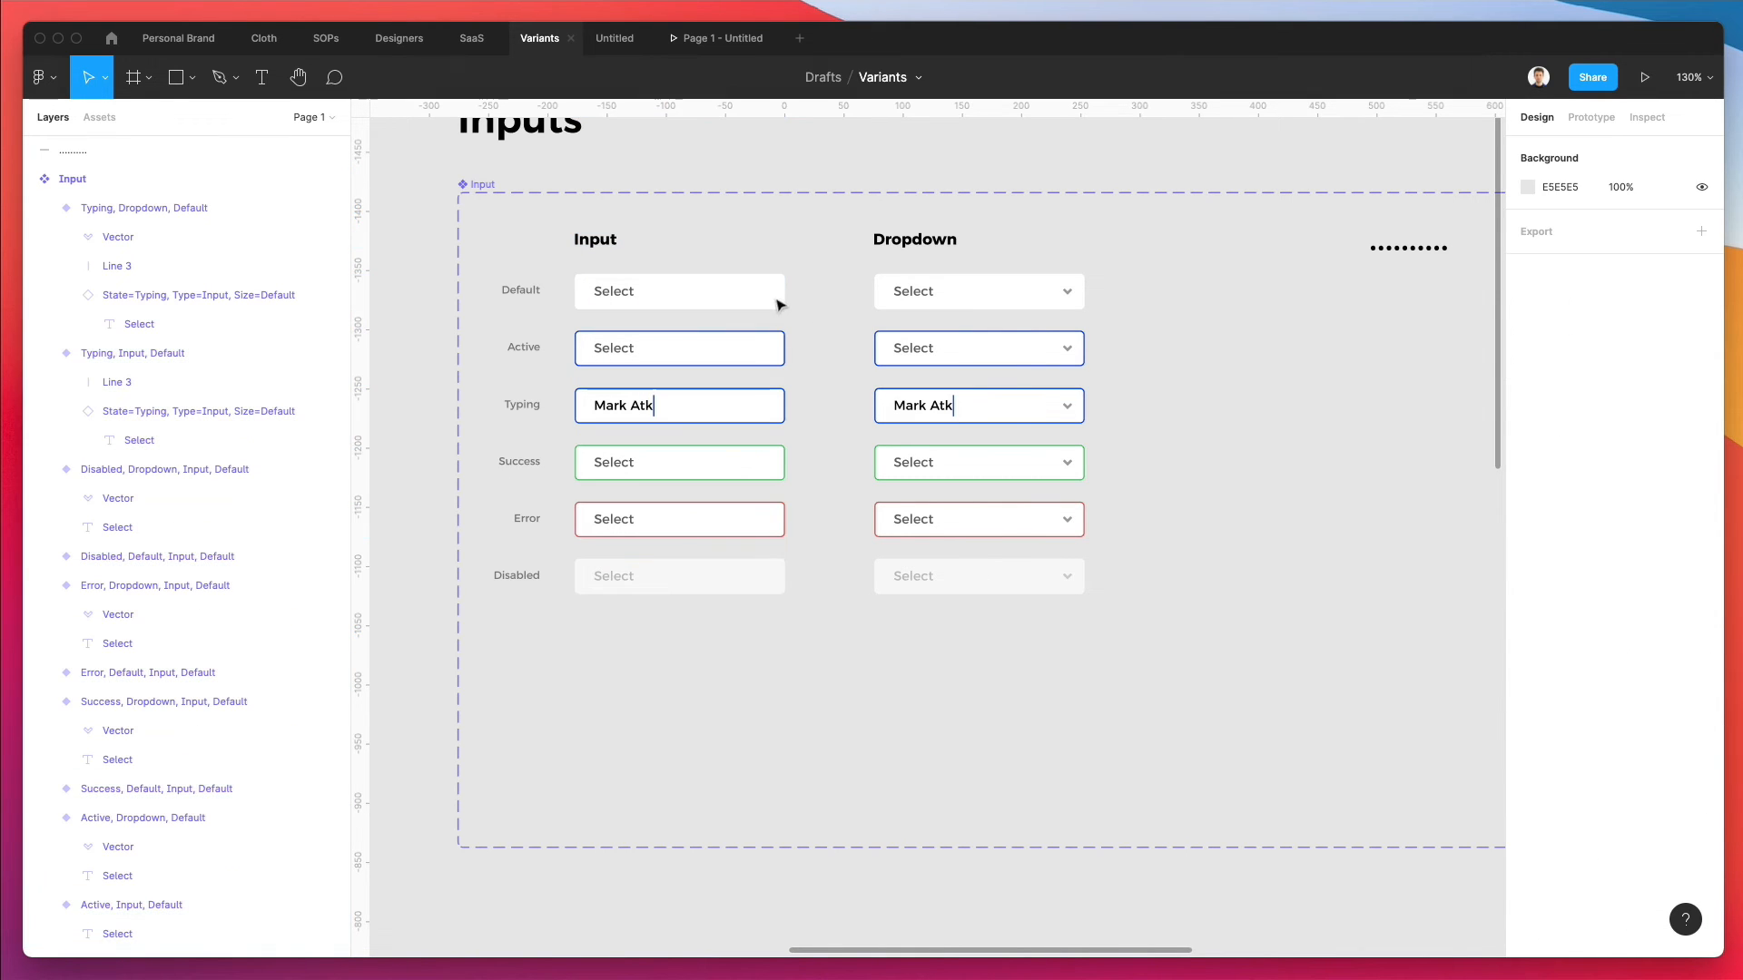
left_click_drag(776, 304, 964, 669)
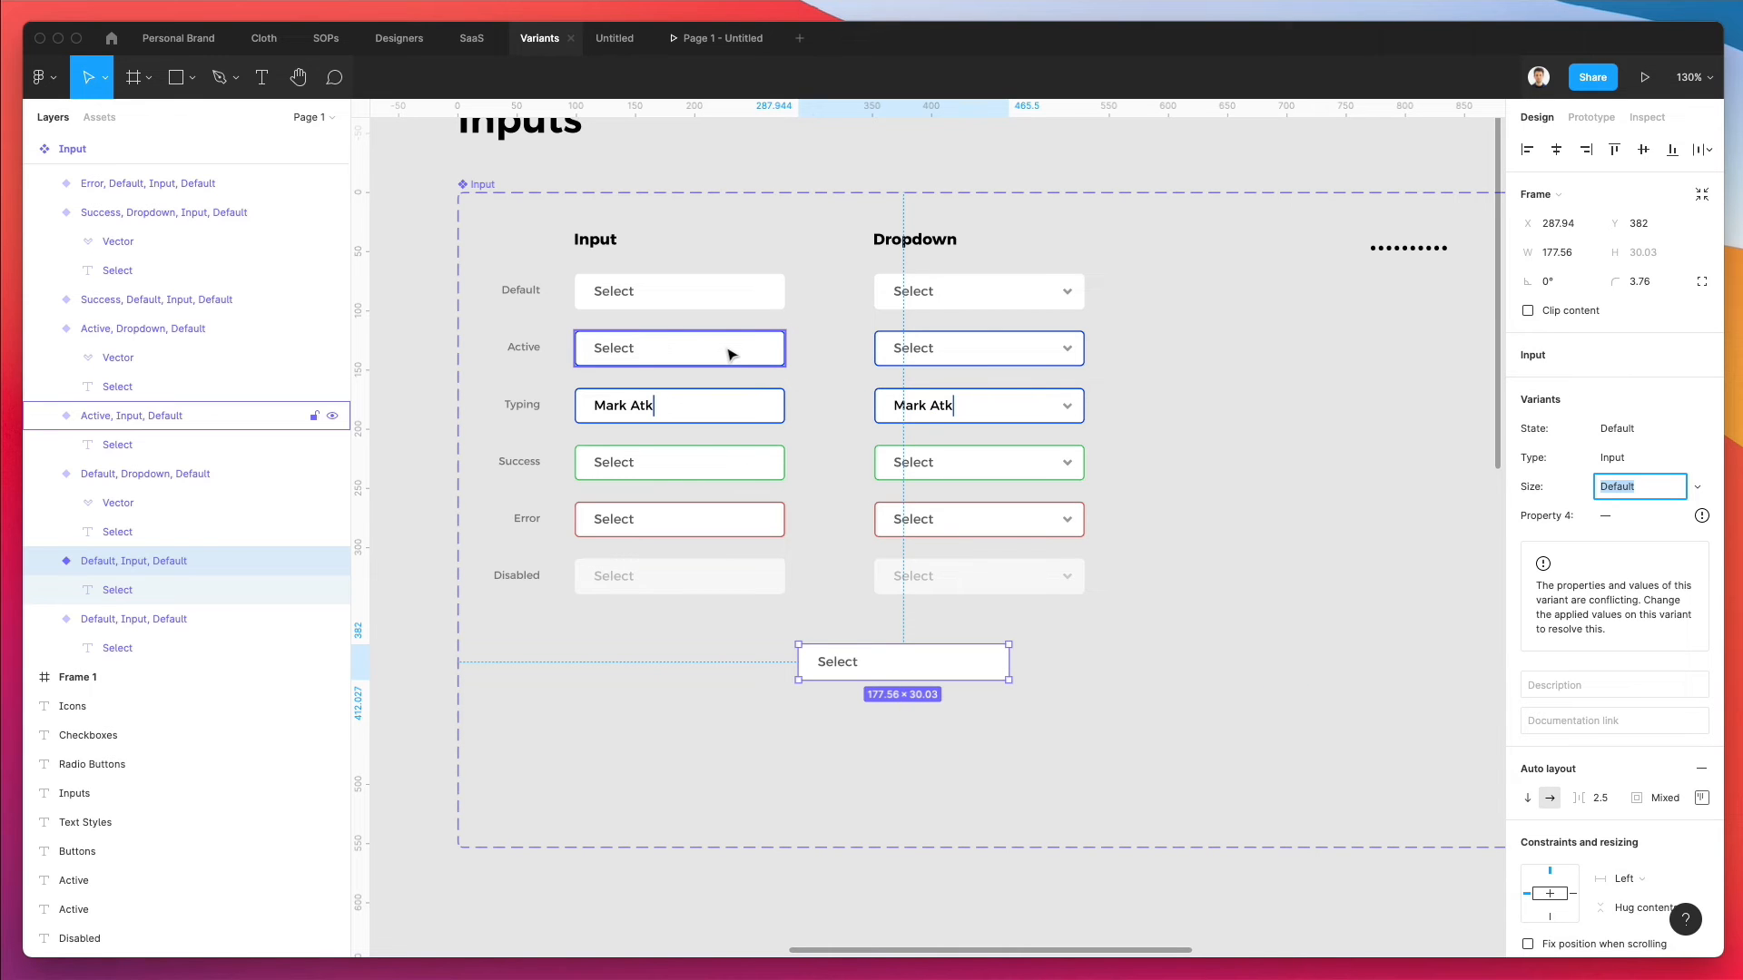
key("super+z")
- Duplicate the six Input variants, from Default to Disabled, into a third column beside the Dropdown column within the component set
left_click_drag(689, 303, 1265, 323)
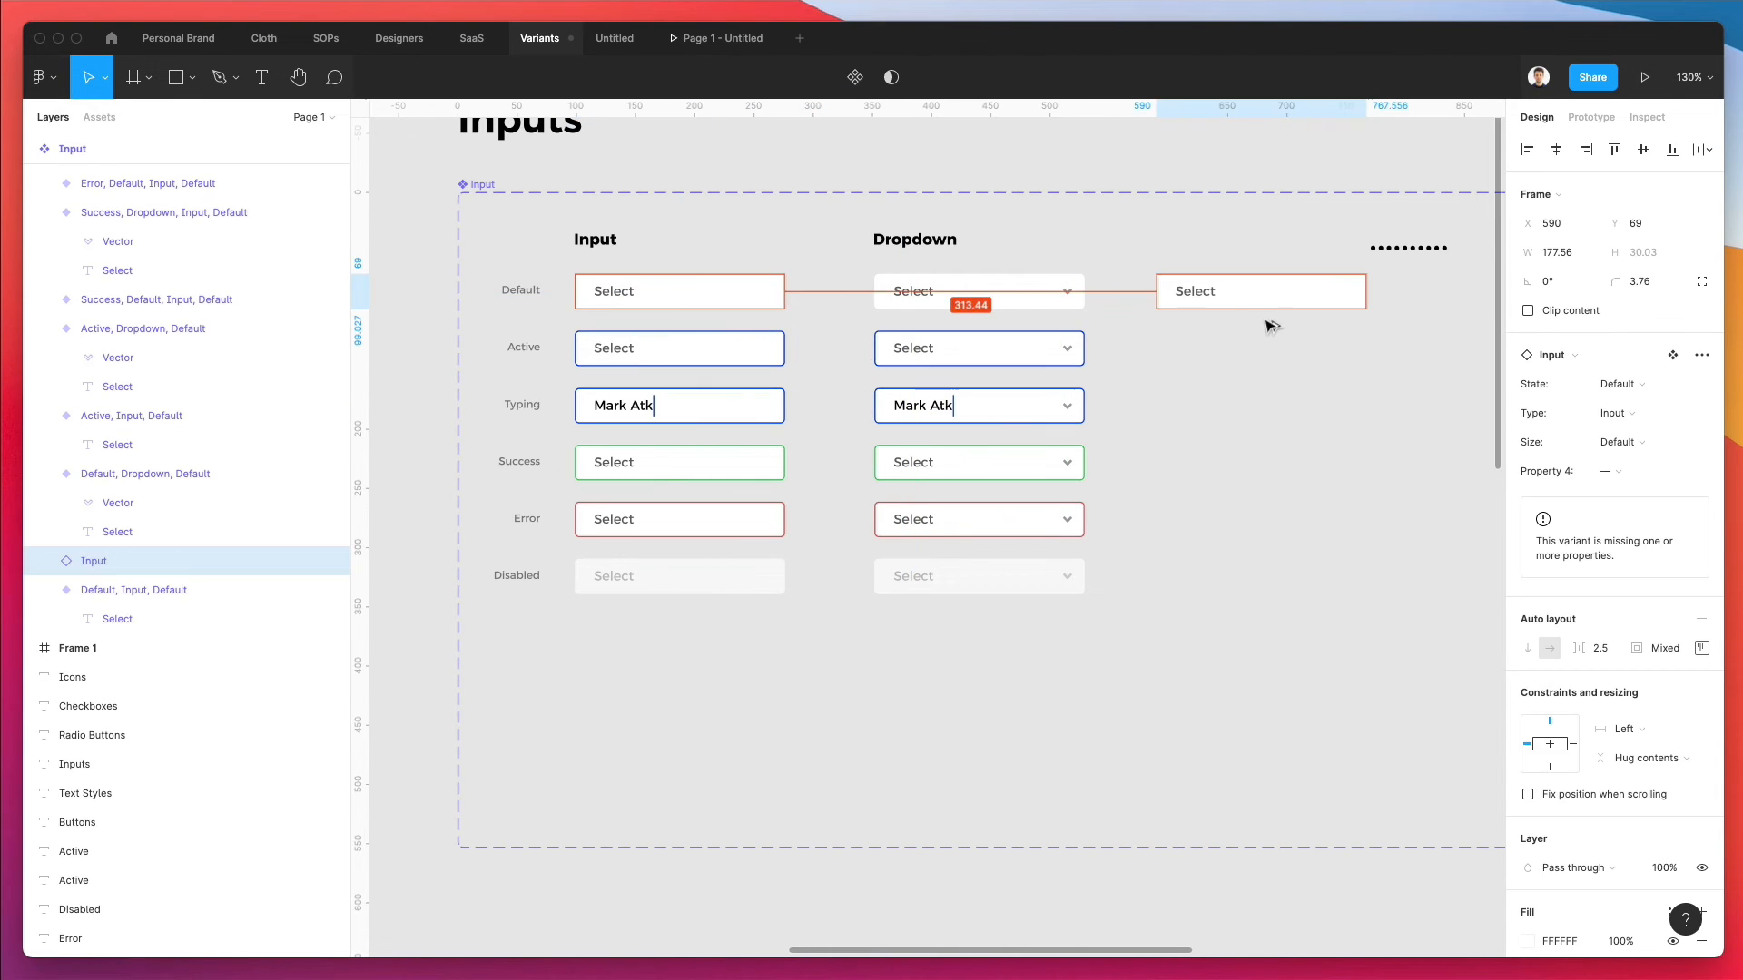
left_click_drag(652, 349, 1230, 370)
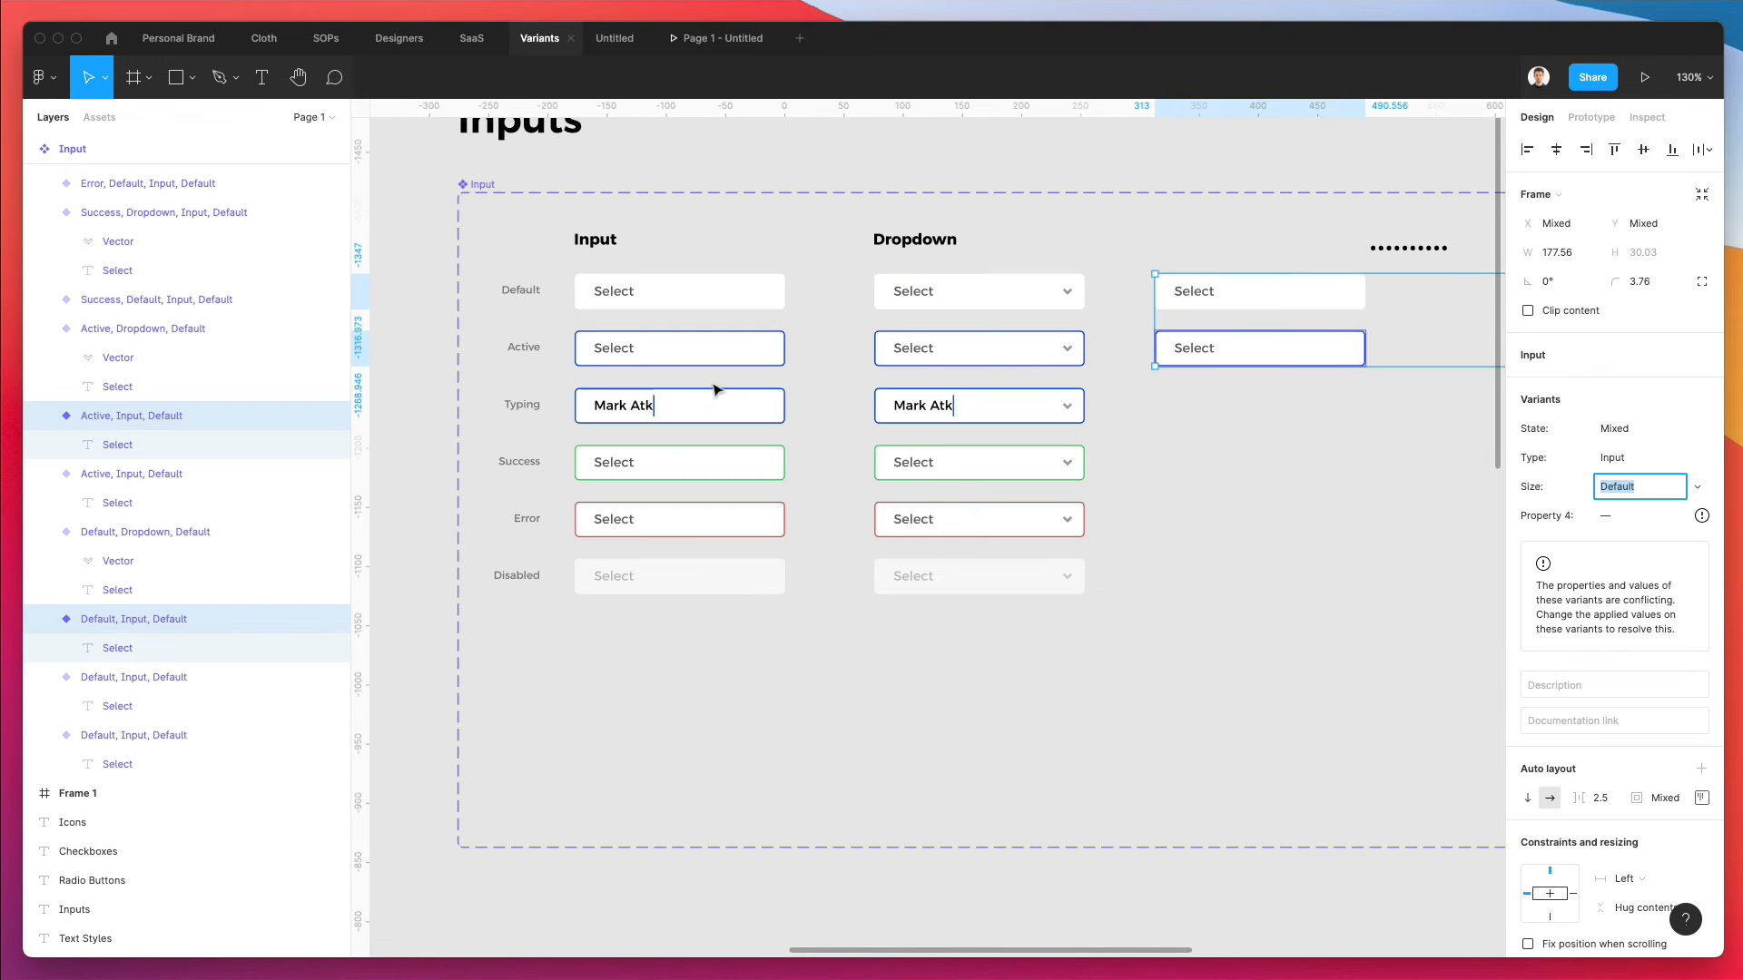
left_click_drag(712, 396, 1271, 413)
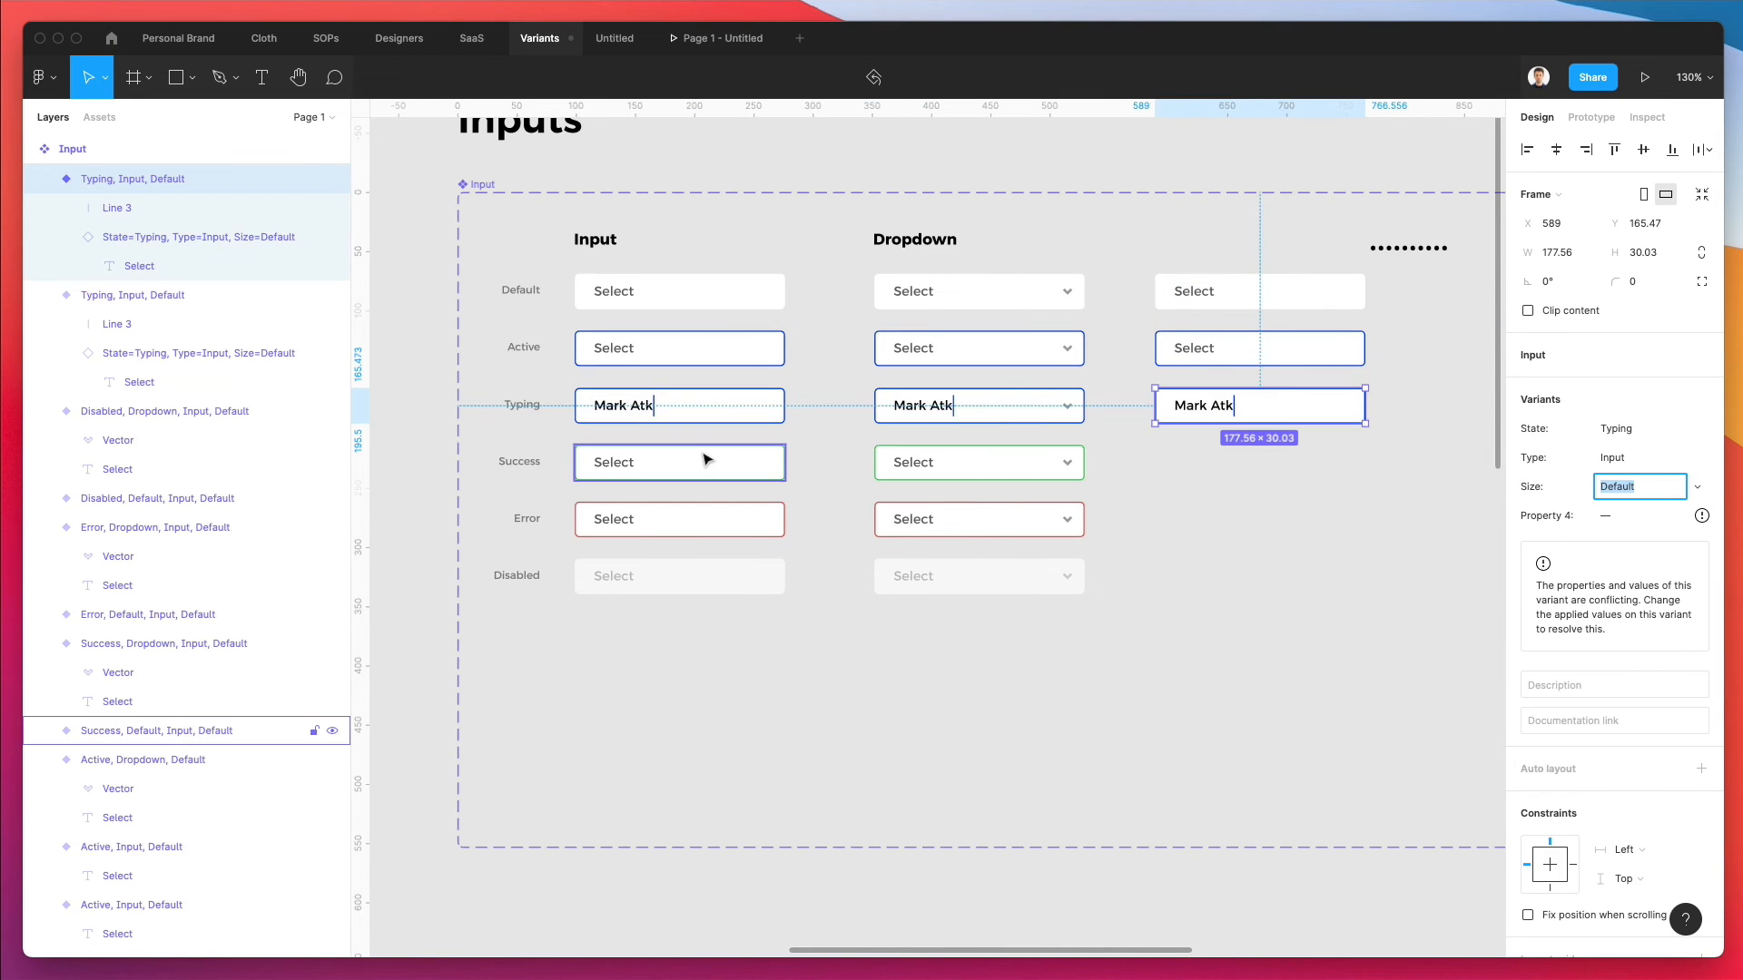
left_click_drag(704, 456, 1284, 466)
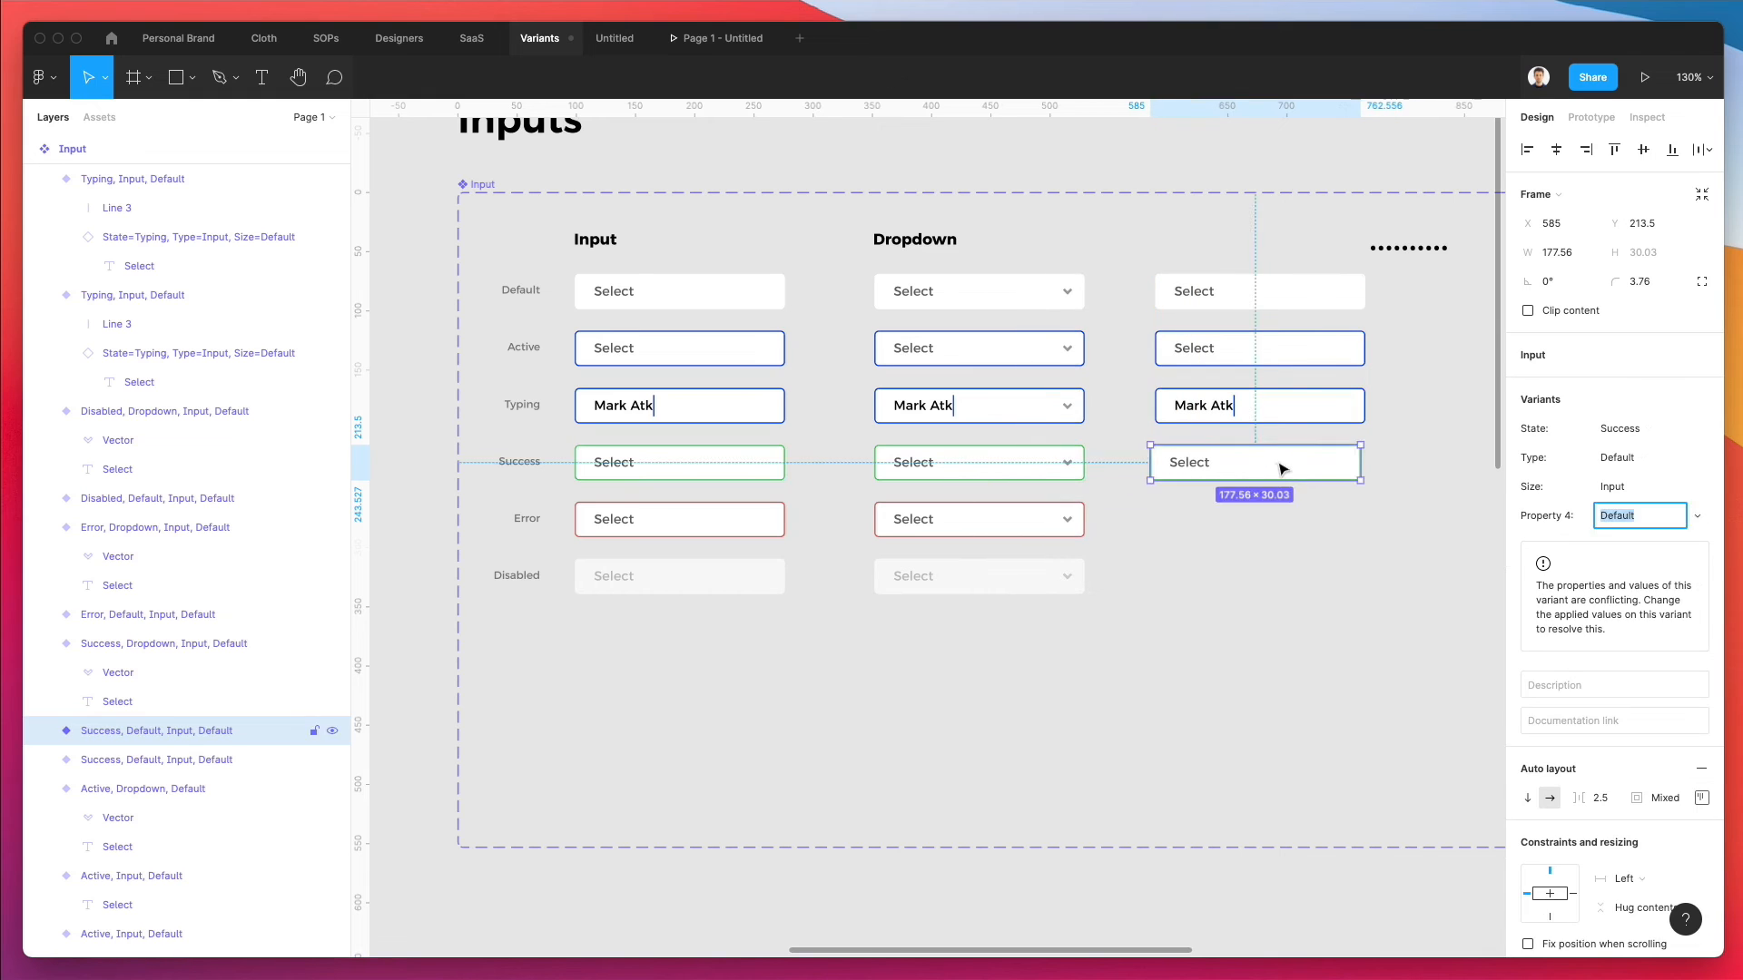
left_click_drag(606, 520, 1186, 533)
left_click_drag(692, 592, 1222, 601)
key("super+z")
left_click_drag(754, 592, 1286, 585)
left_click(1252, 645)
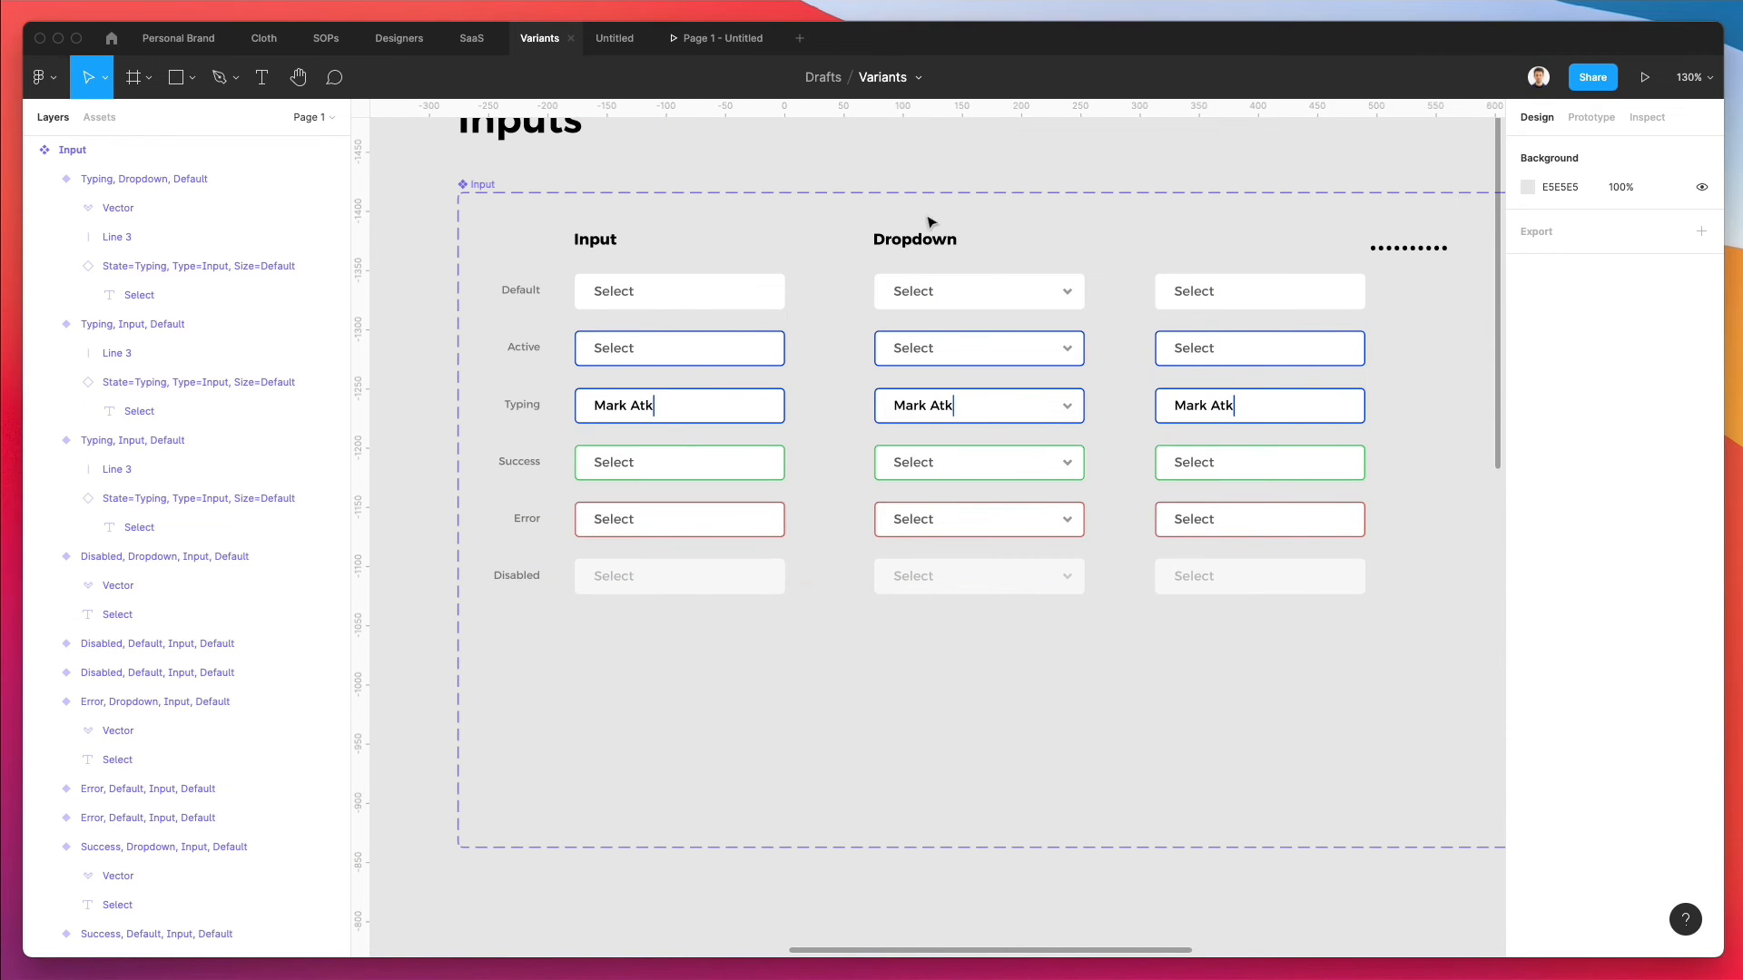
- Duplicate the Dropdown heading above the third column and change its text to "Passwords"
left_click_drag(908, 243, 1190, 244)
double_click(1188, 241)
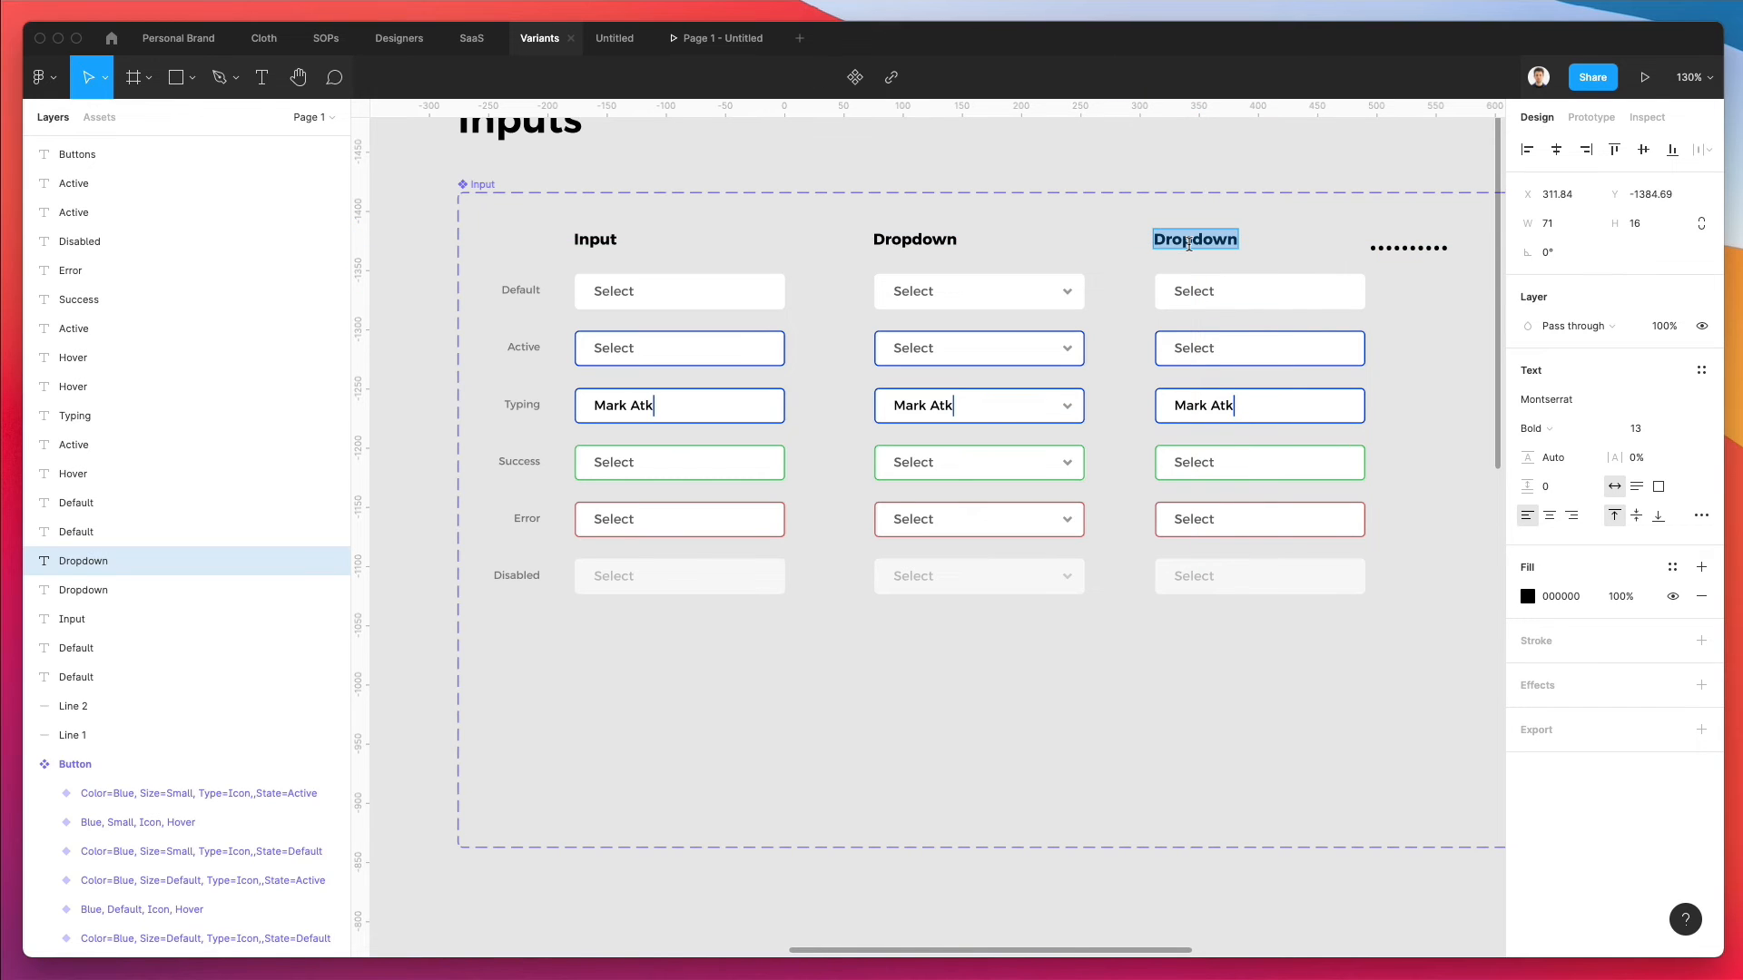
type("Pass")
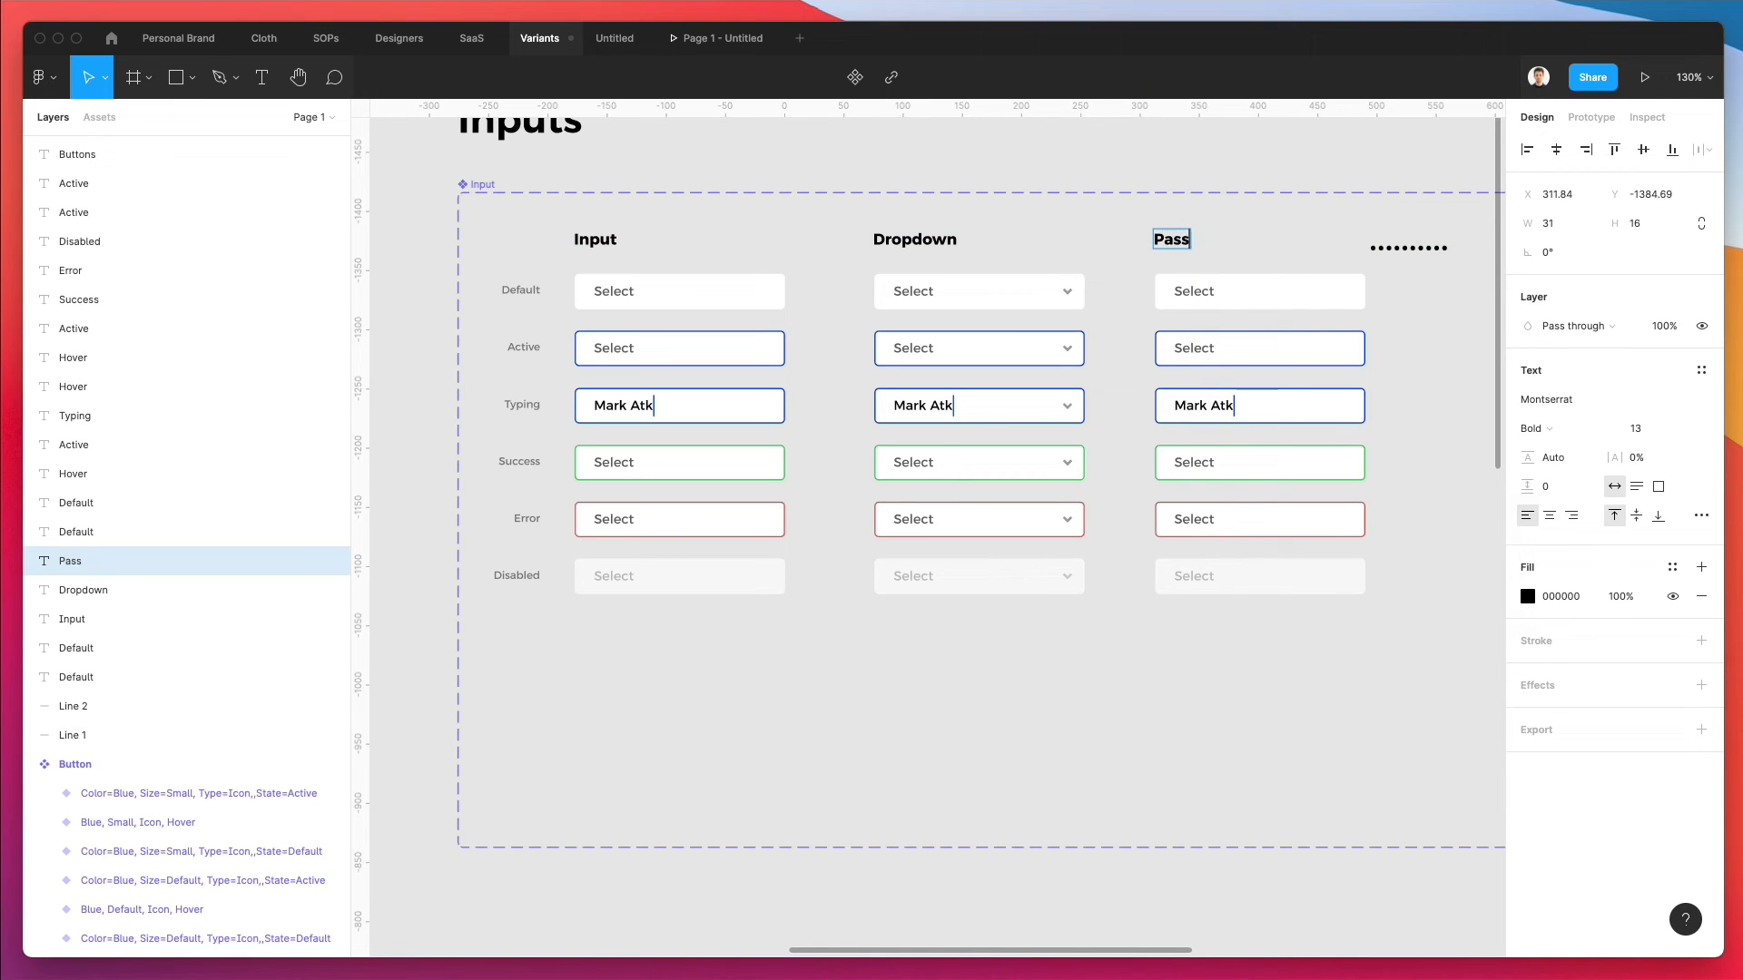
type("words")
key("Escape")
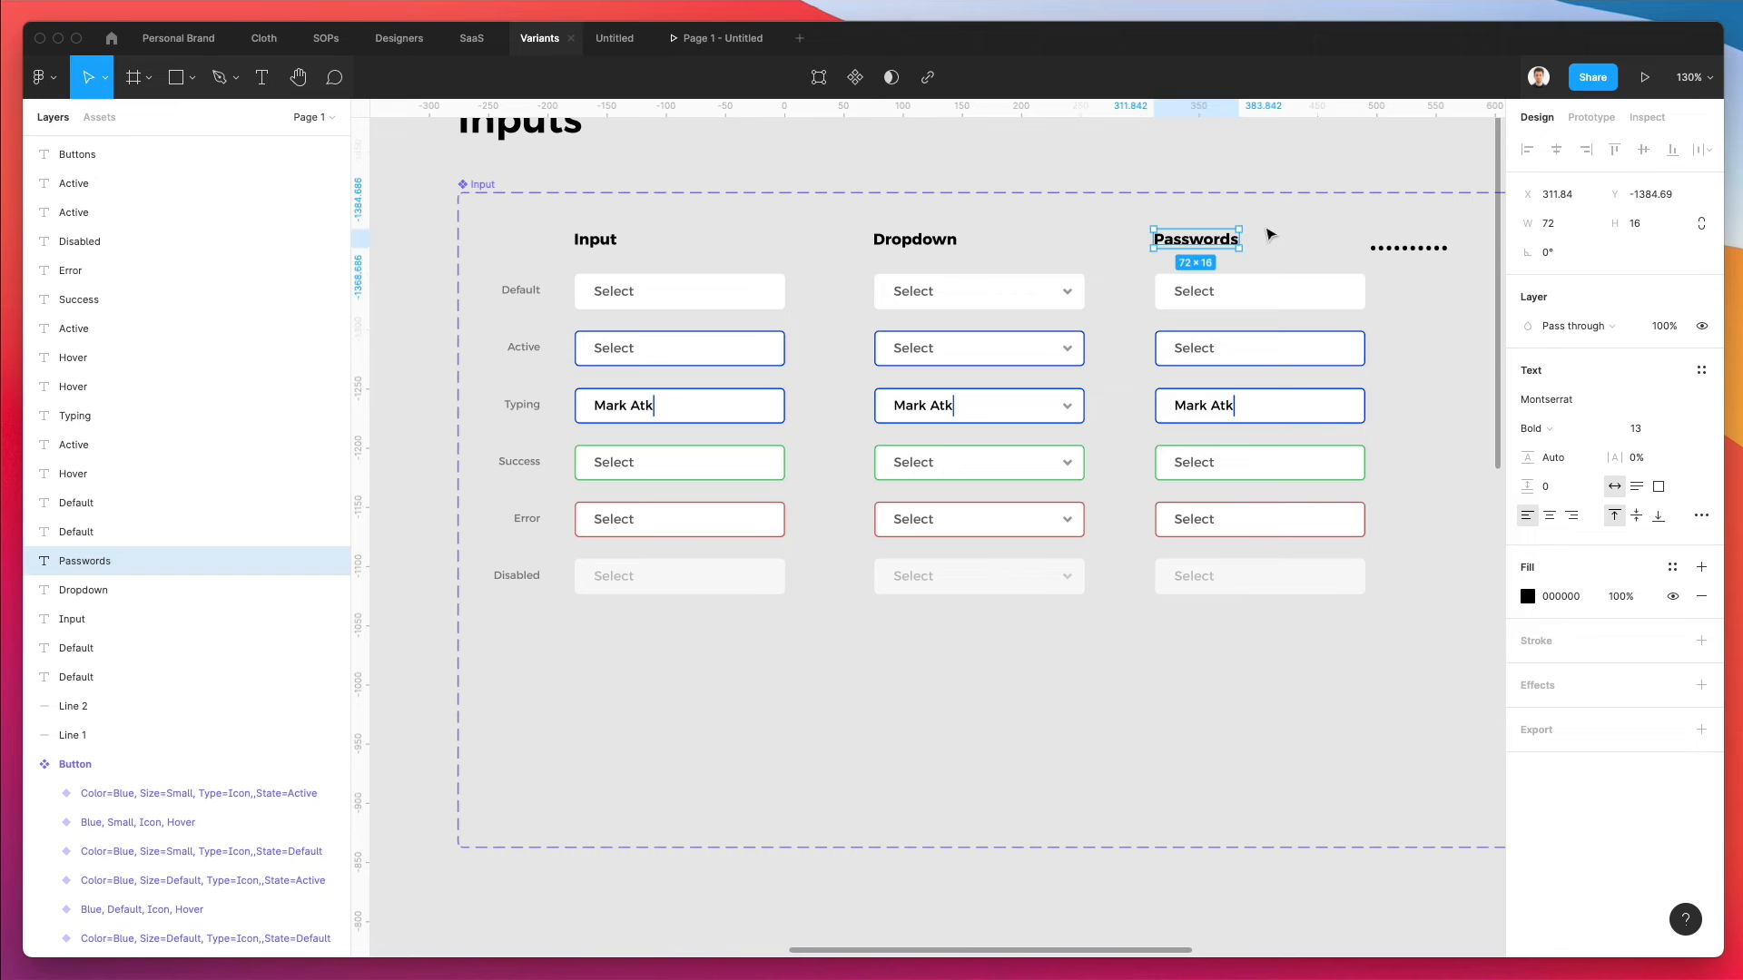
left_click(1266, 236)
- Delete the placeholder or typed text from all six fields of the Passwords column, leaving the fields empty
scroll(1269, 235, "right", 5)
scroll(1114, 243, "up", 3)
double_click(884, 317)
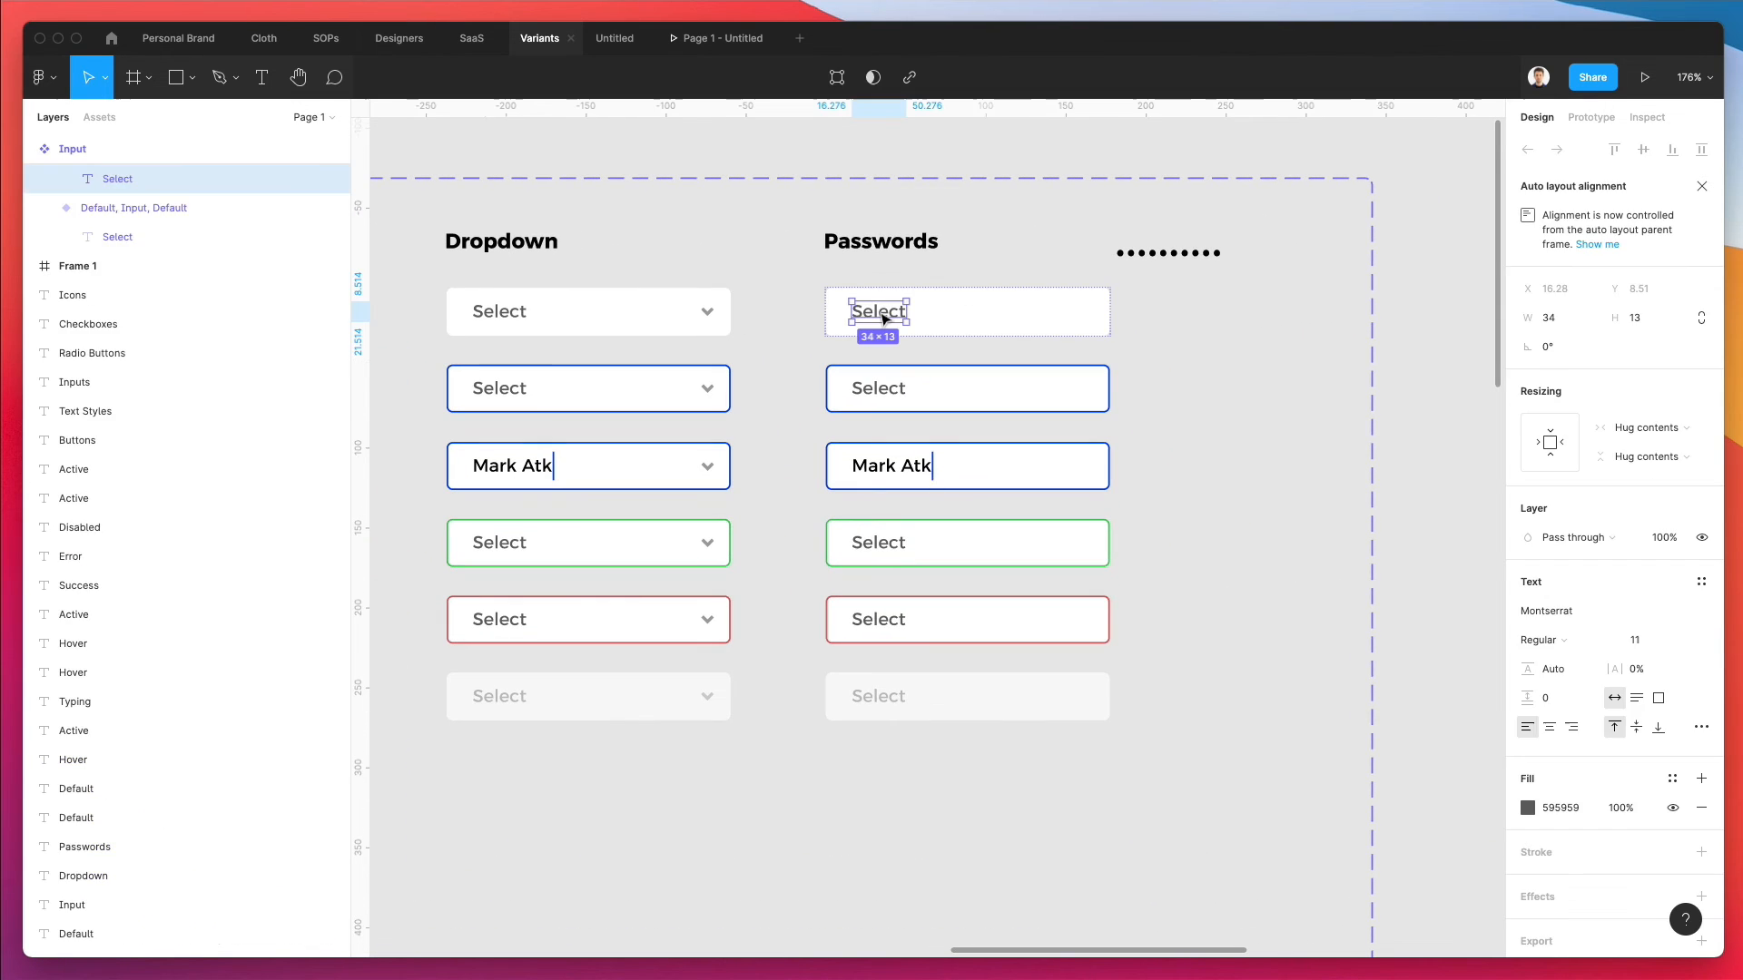
key("Delete")
double_click(858, 395)
key("Delete")
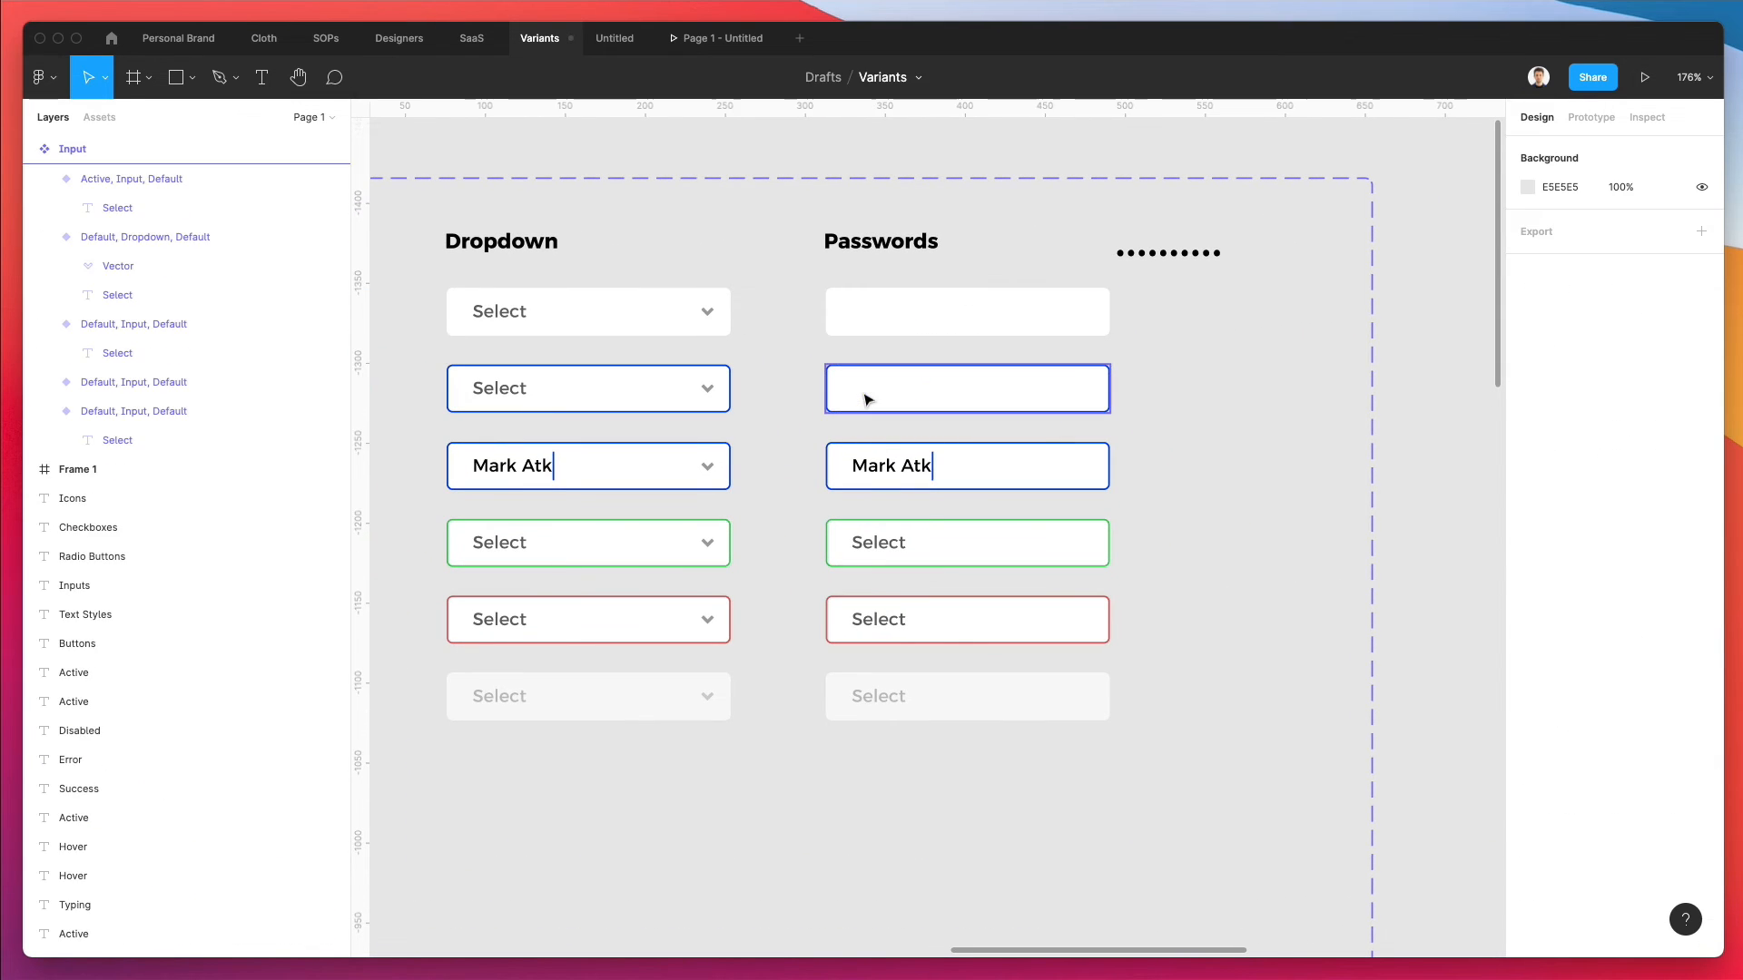
double_click(882, 470)
key("Delete")
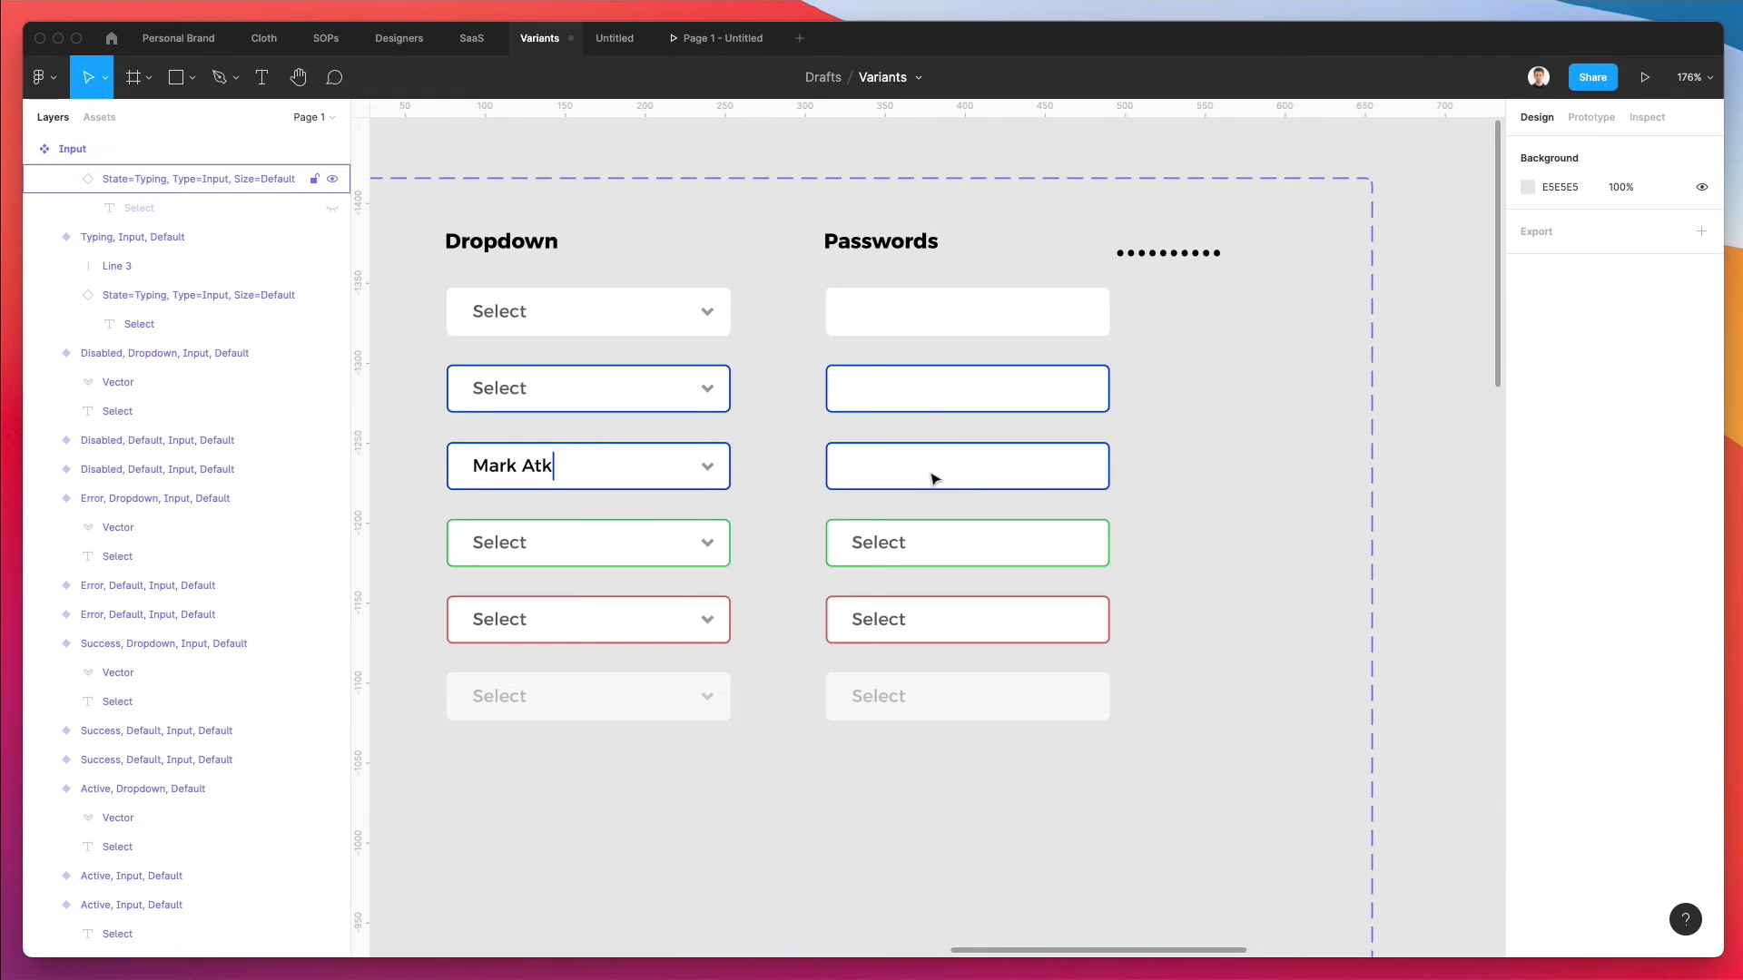
double_click(879, 541)
key("Delete")
double_click(898, 621)
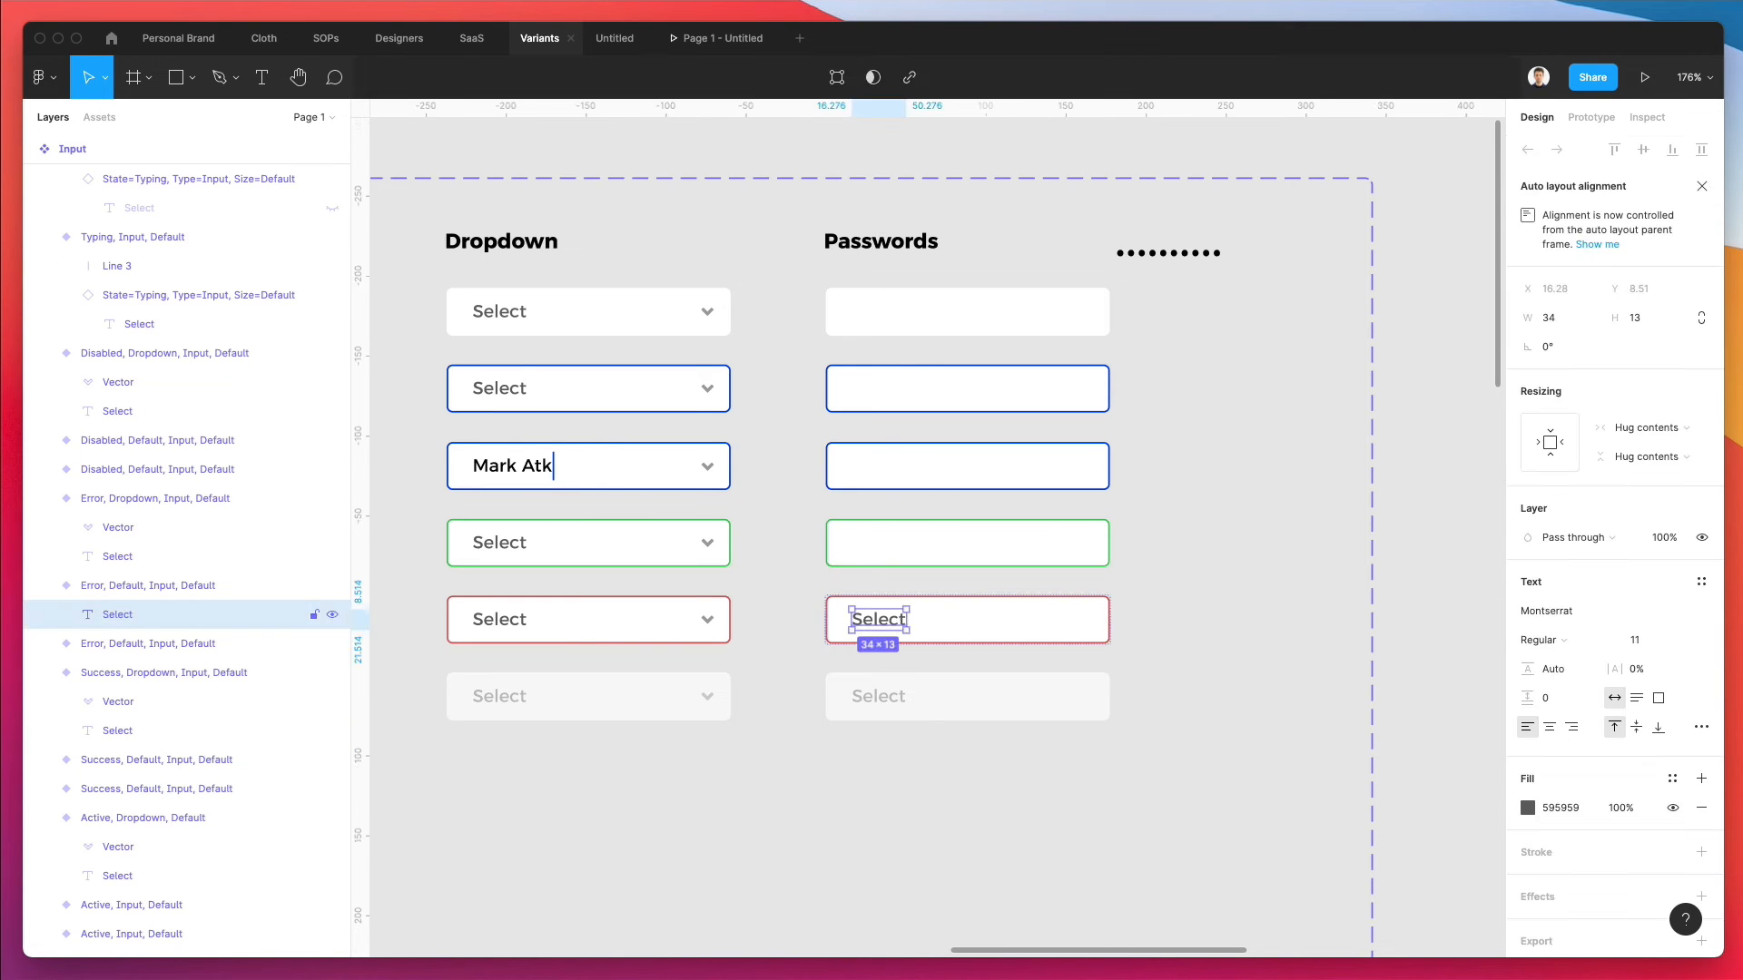
key("Delete")
double_click(891, 695)
key("Delete")
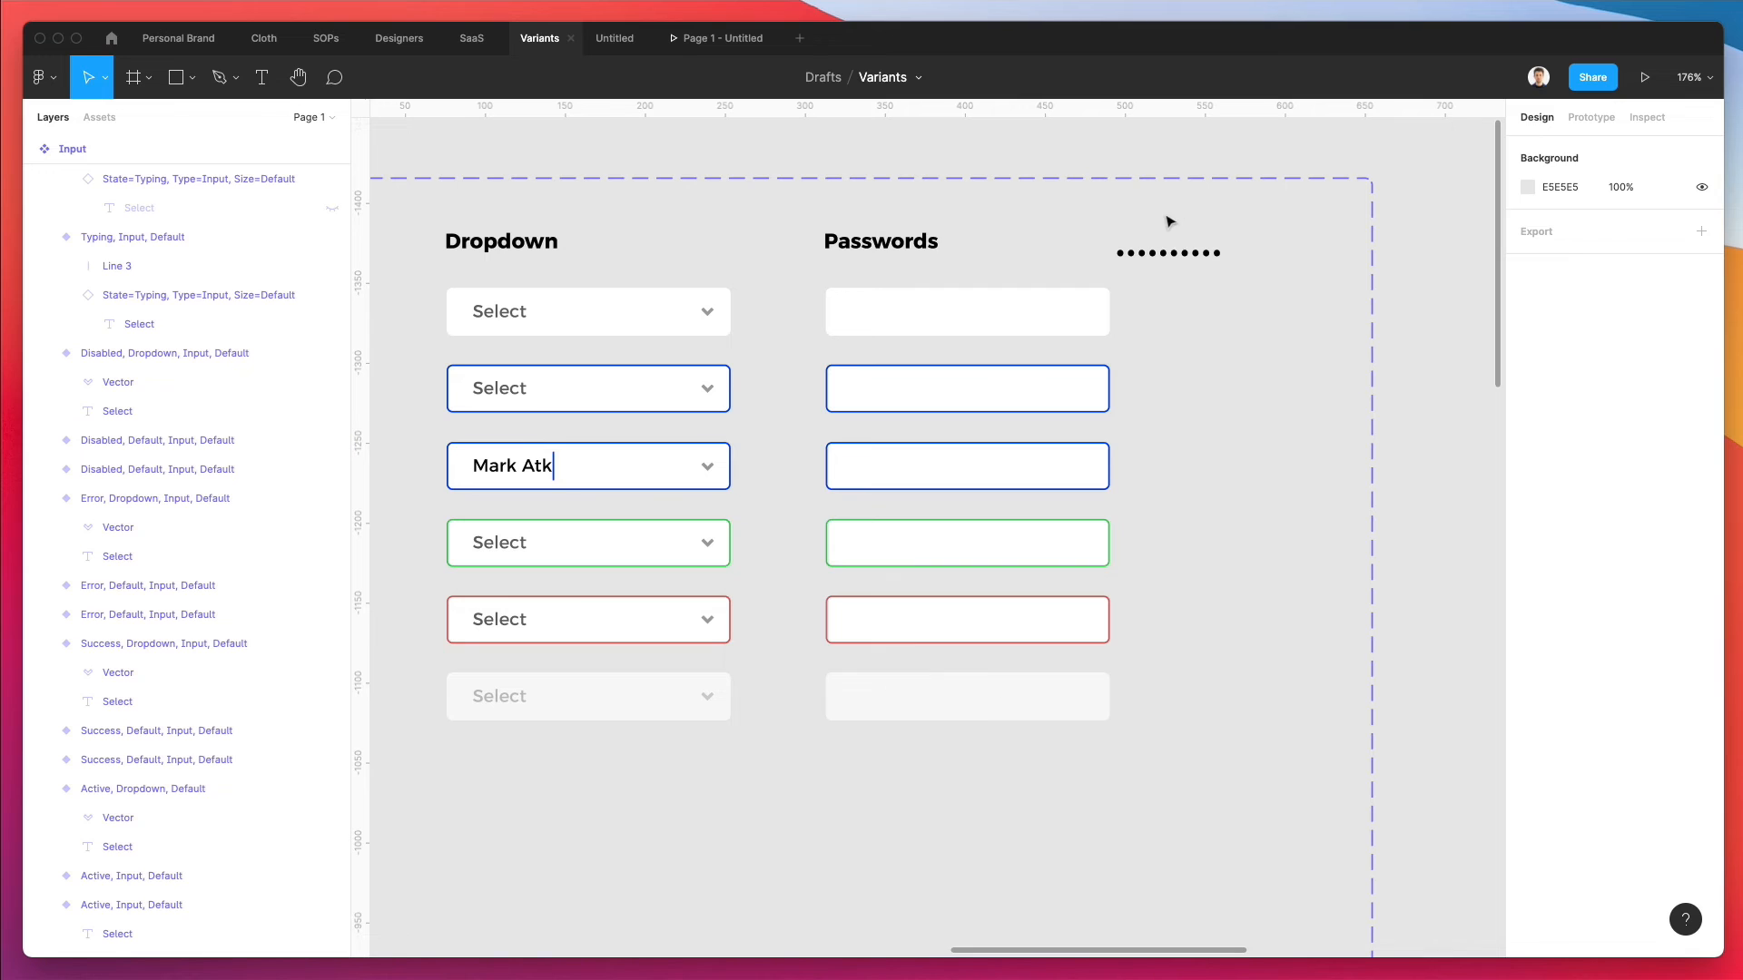
- Place the outlined black dots inside the empty default field of the Passwords column
left_click_drag(1173, 259, 924, 313)
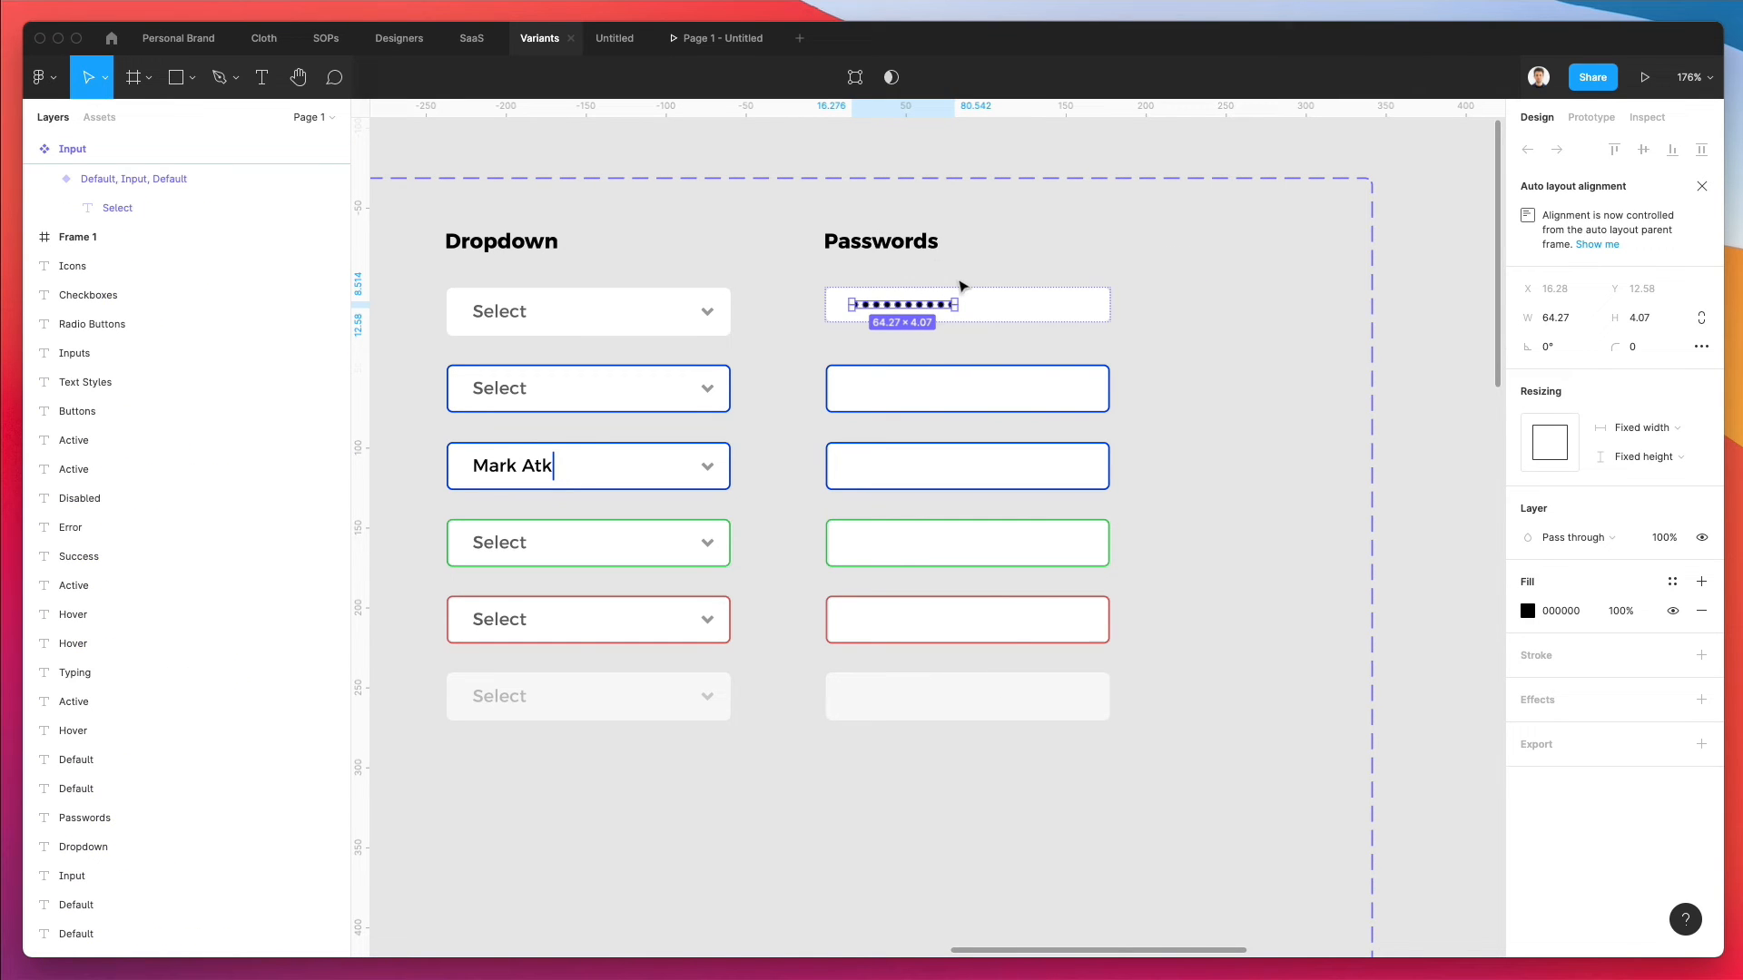
key("Escape")
scroll(883, 291, "up", 3)
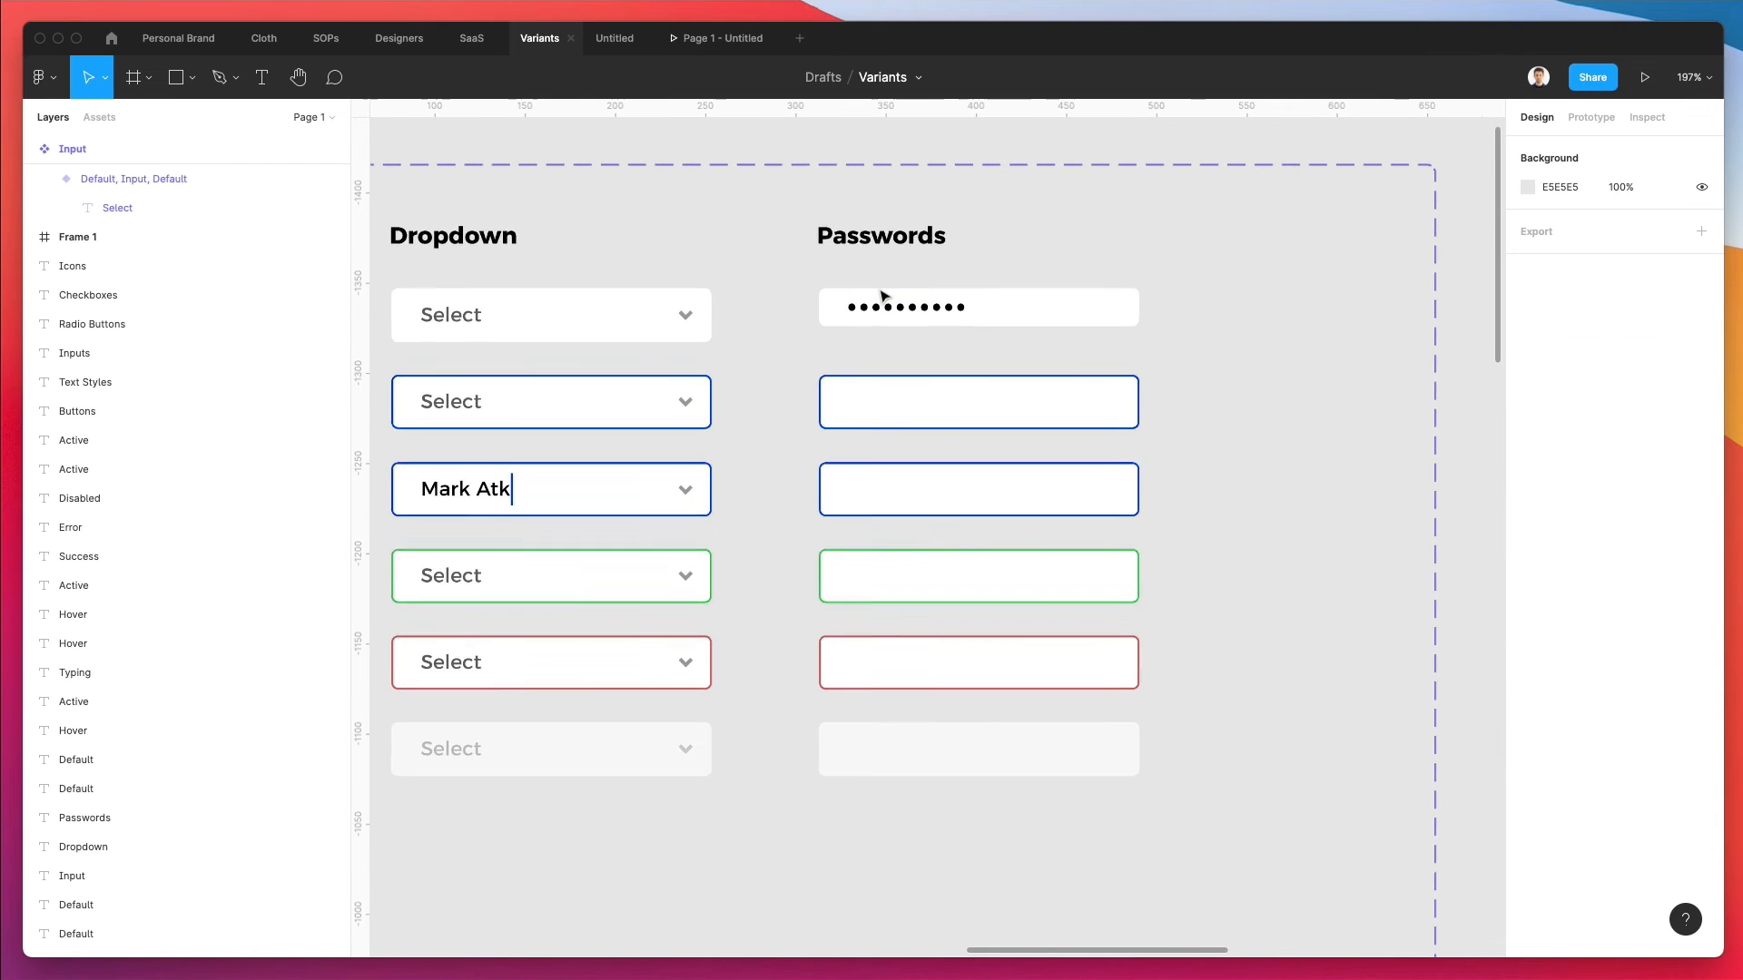
- Compare the default Dropdown field and its Select text with the default Passwords field and its dots for size differences
scroll(653, 284, "left", 3)
scroll(556, 292, "up", 2)
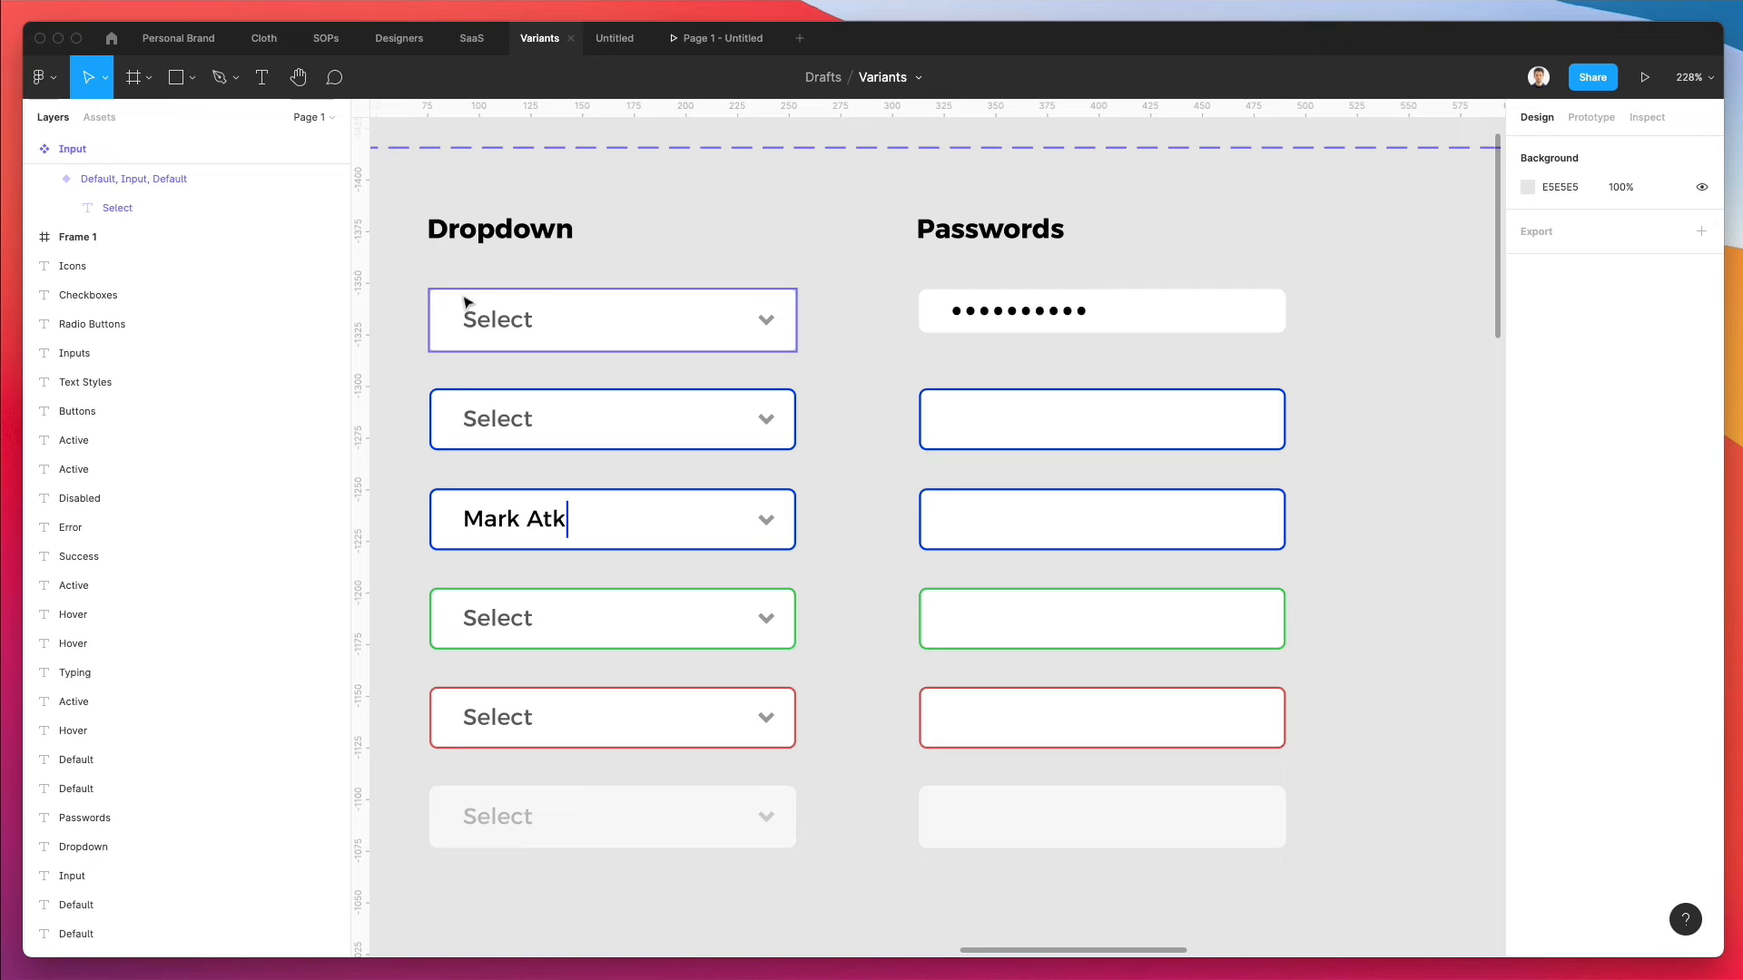
double_click(506, 327)
scroll(522, 295, "up", 3)
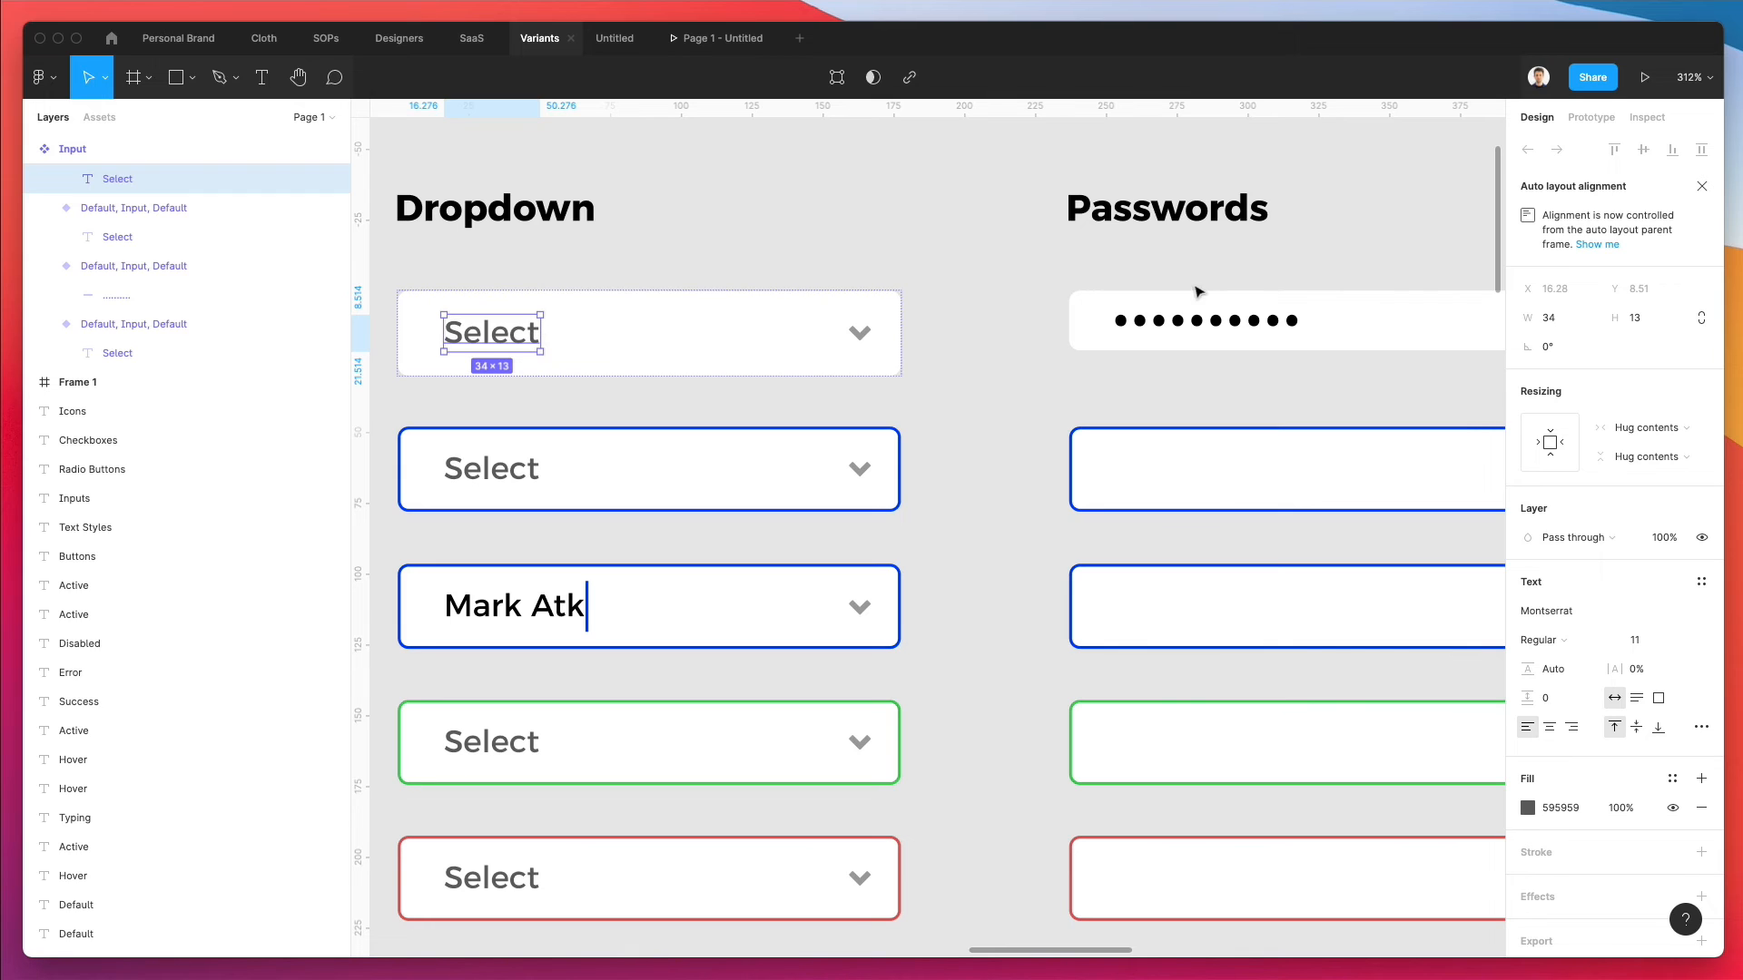
left_click(1181, 328)
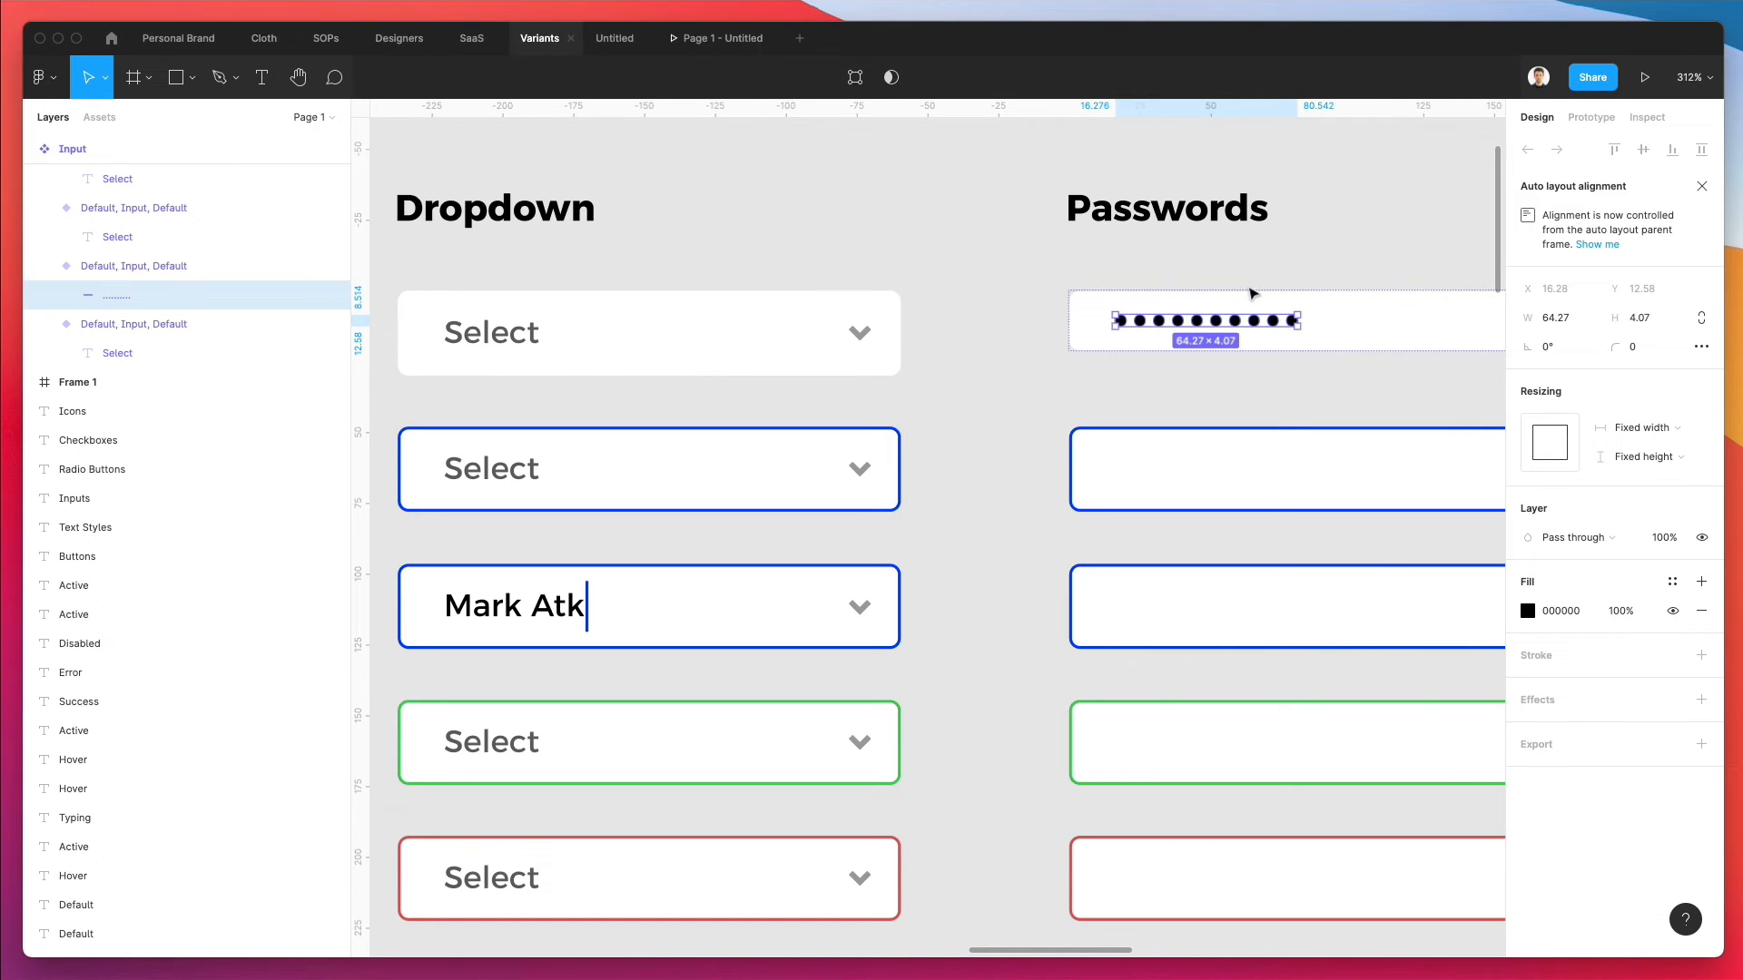
left_click(1331, 303)
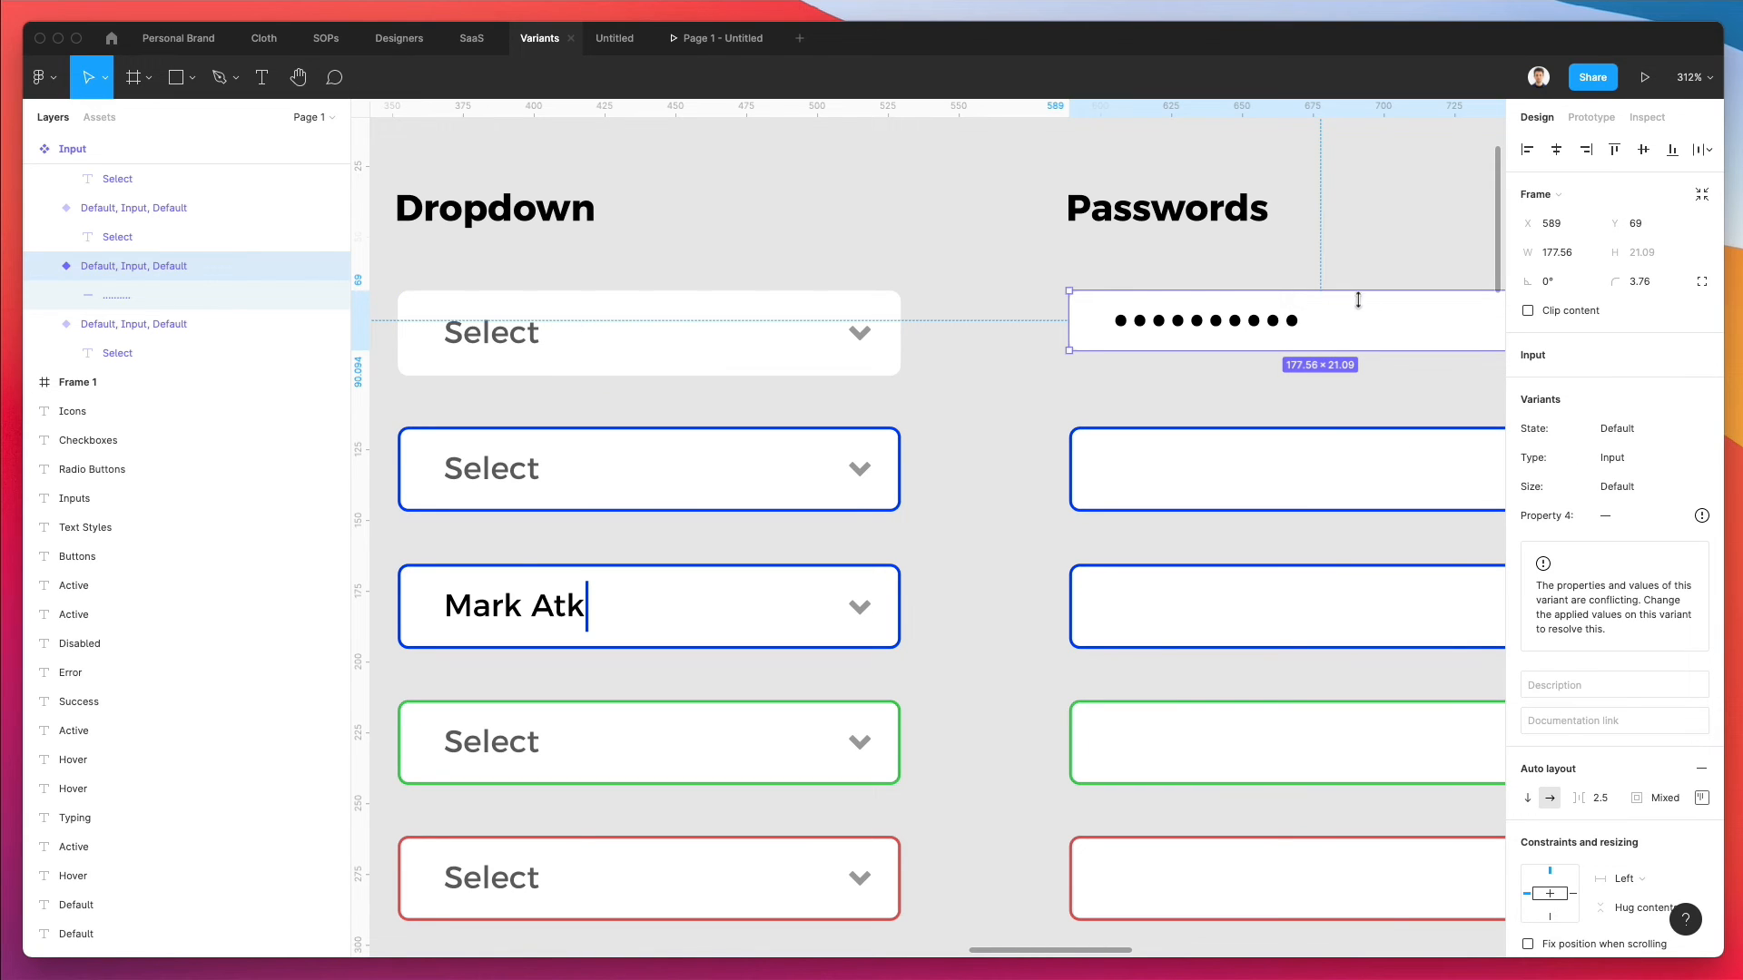
left_click(737, 331)
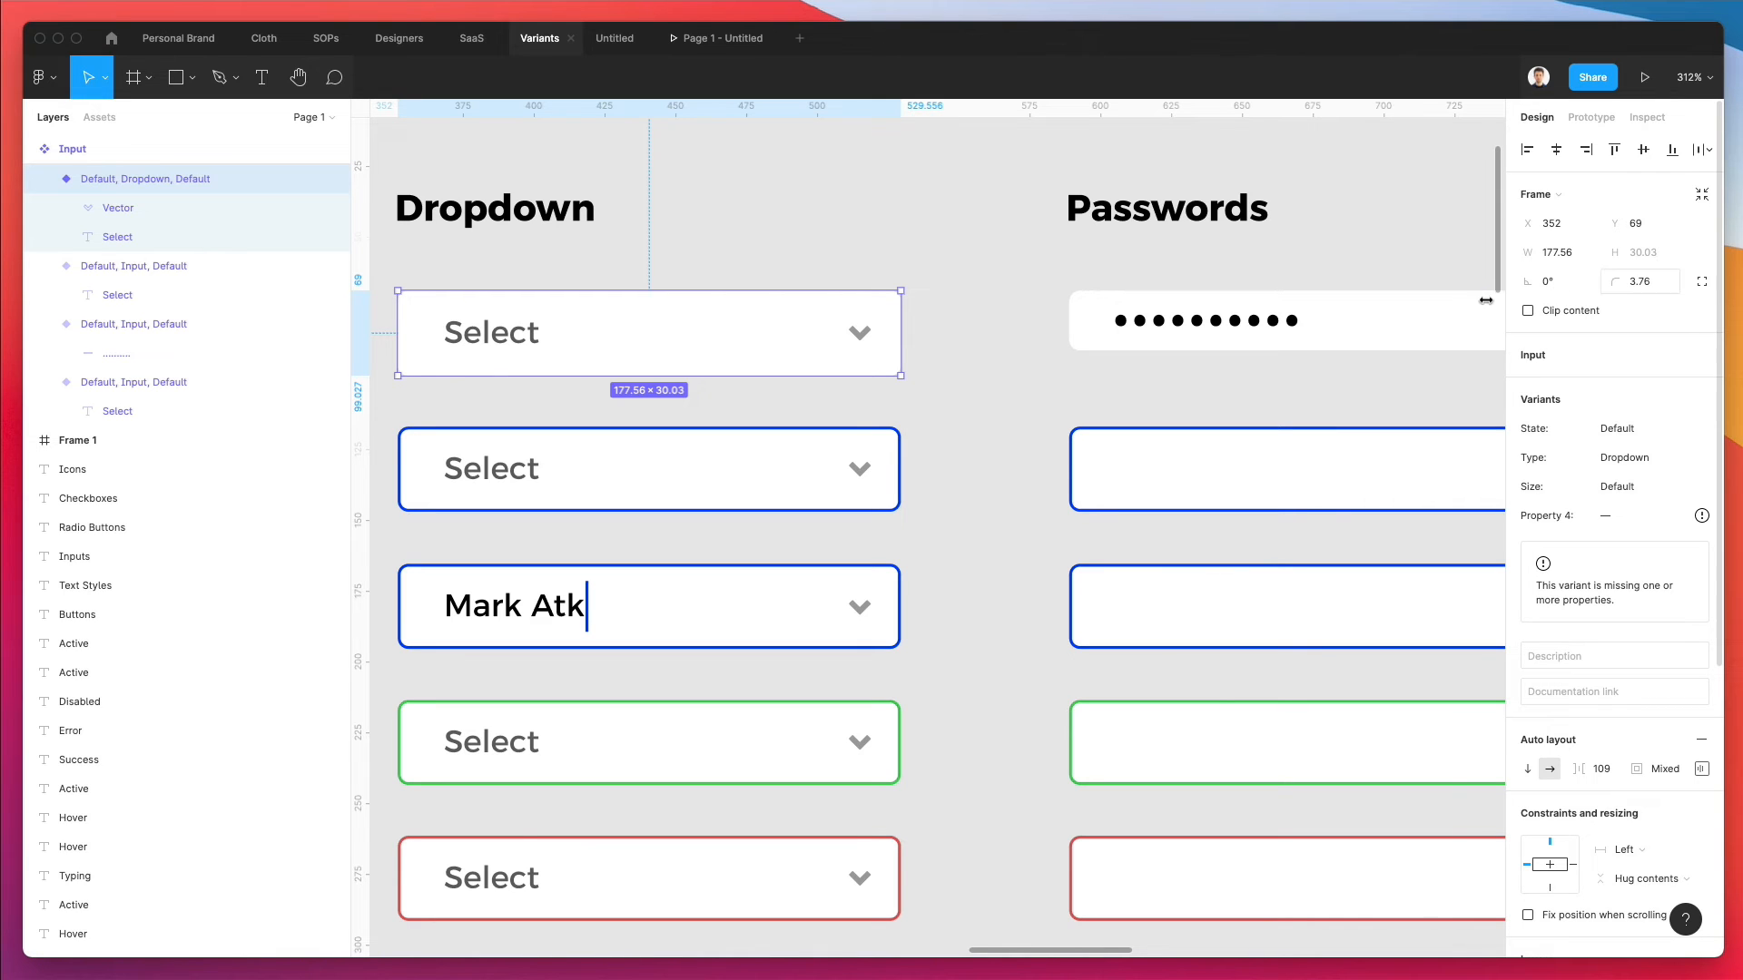
- Set the default Passwords field's top and bottom auto layout padding to 13, with the dots aligned left and vertically centred
left_click(1368, 313)
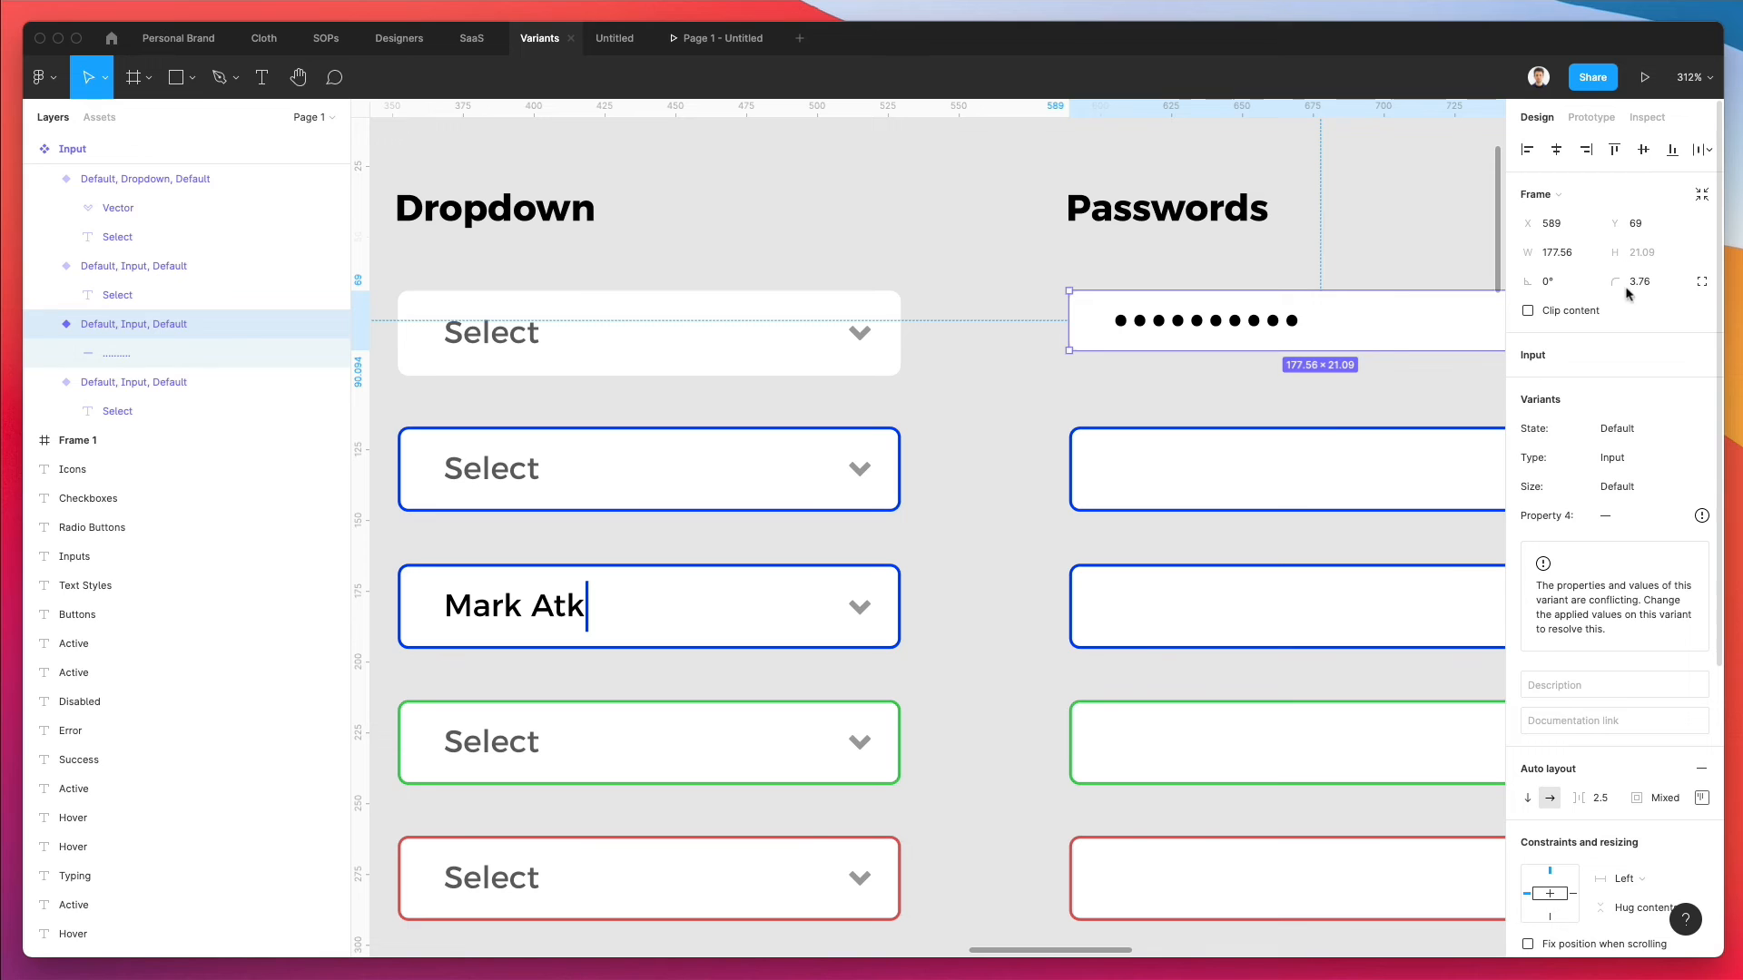
left_click(1700, 798)
key("Up")
key("Up")
key("Up")
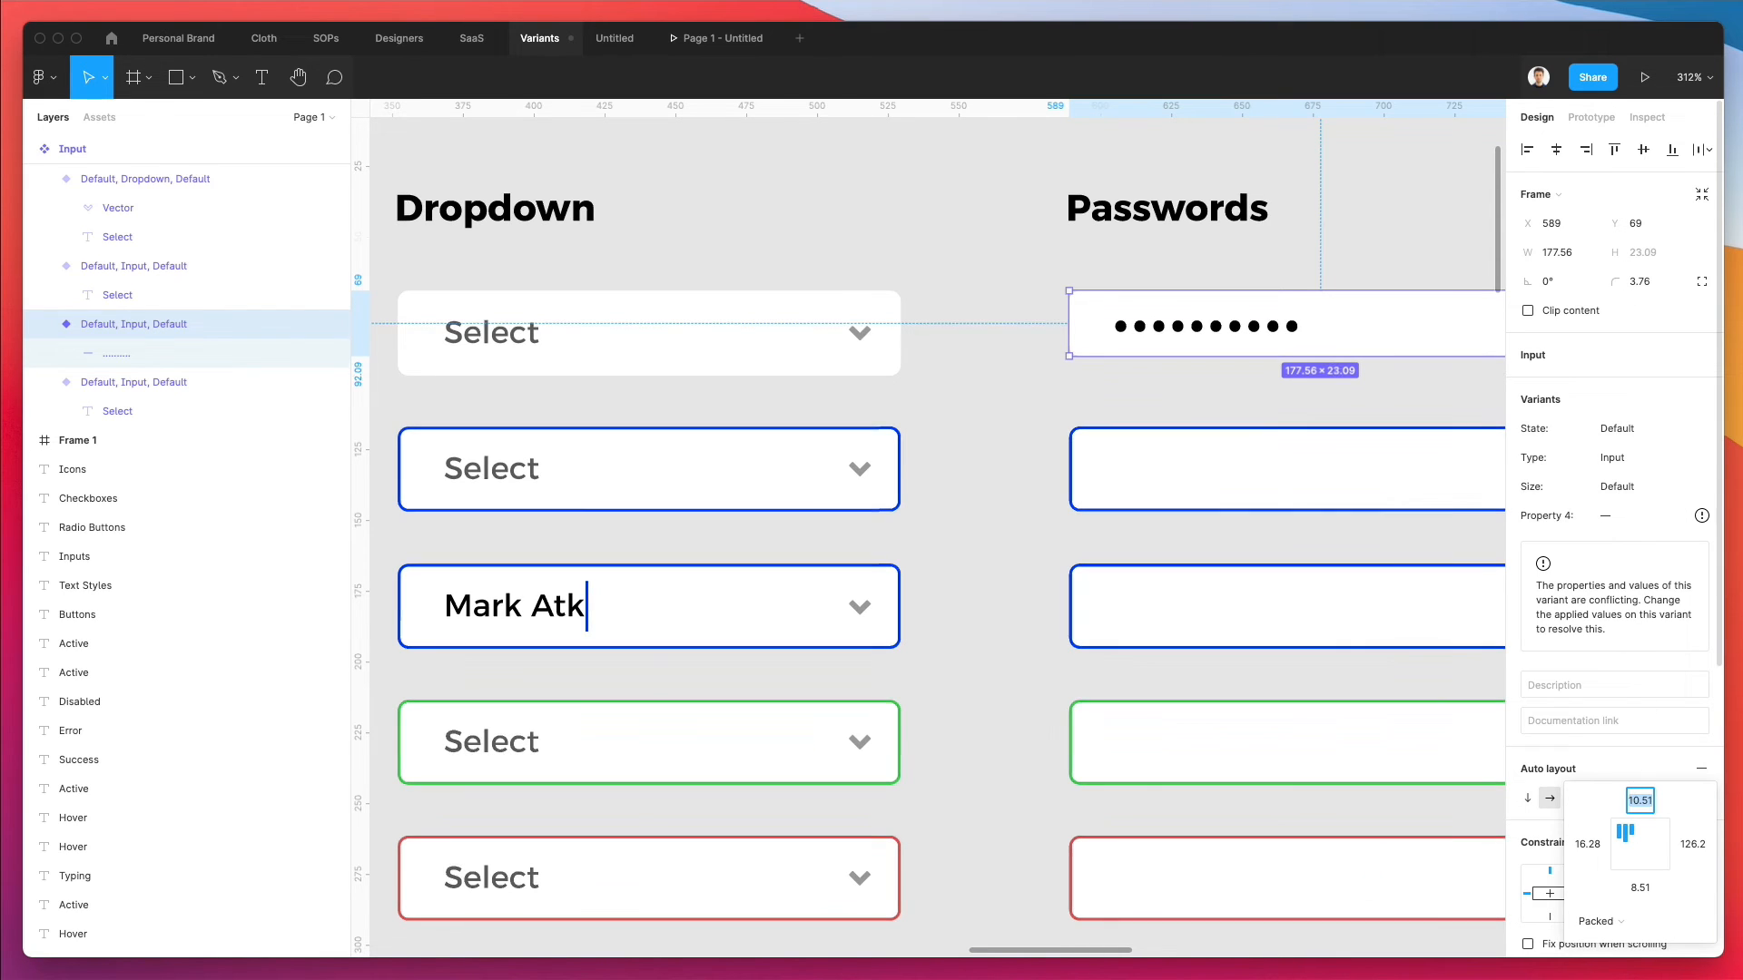
left_click(1652, 891)
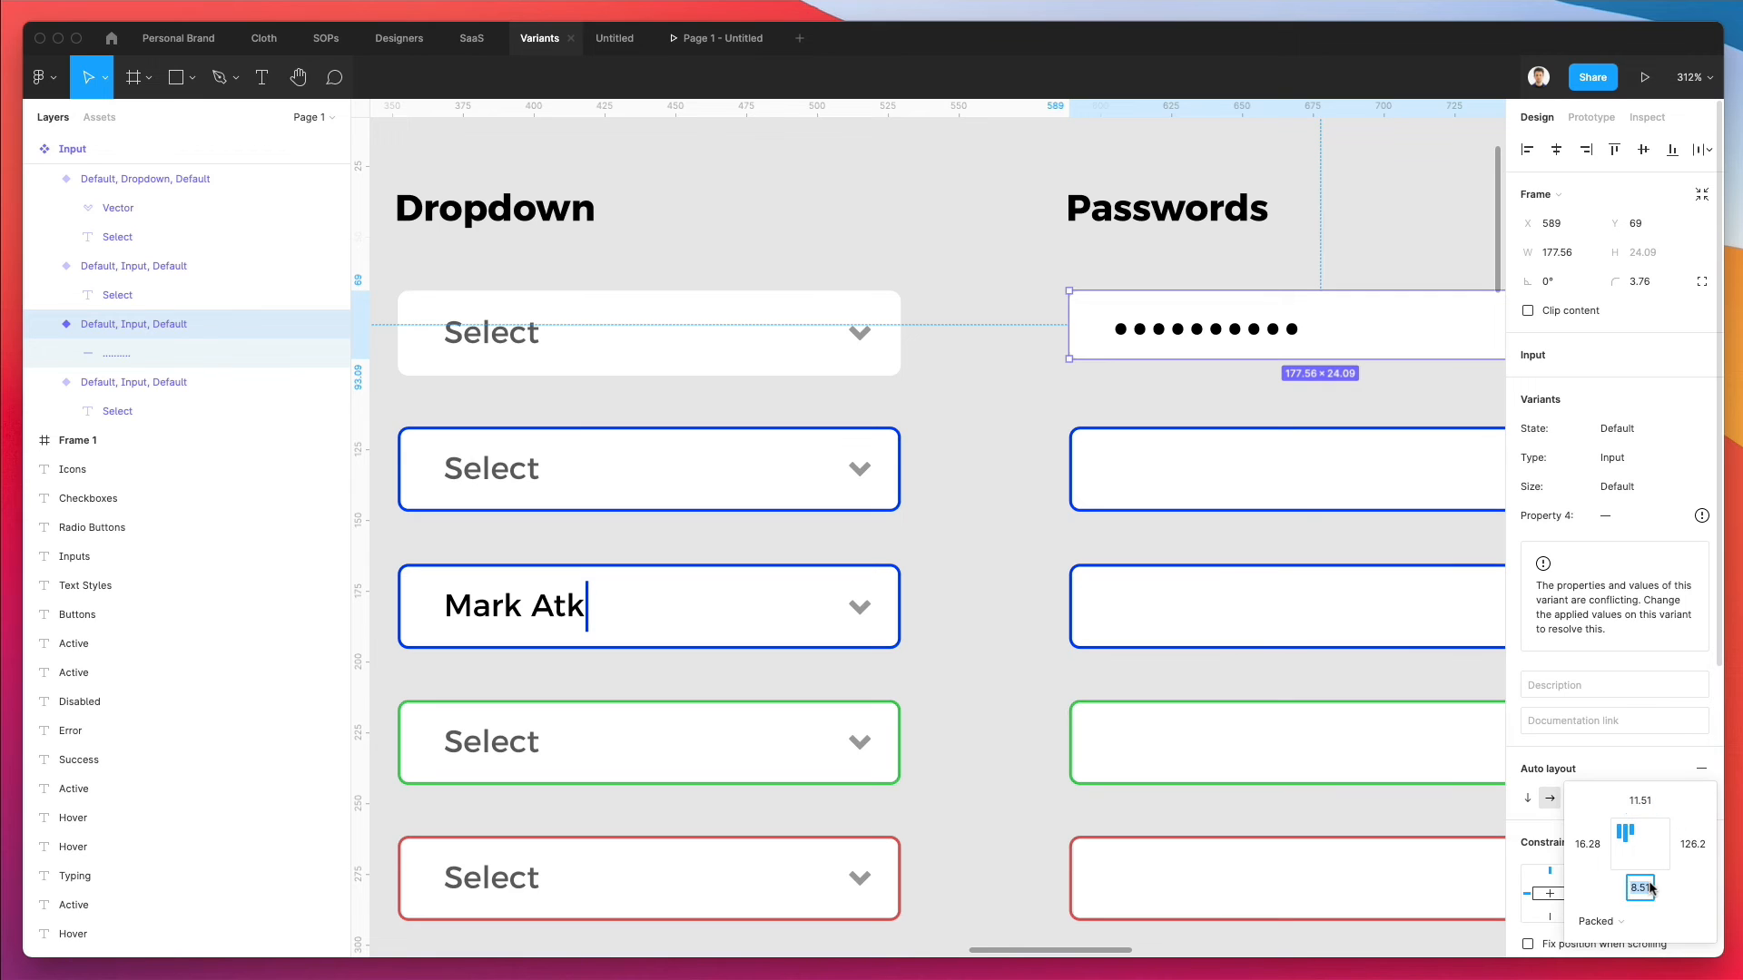
key("Up")
key("Up")
key("Up")
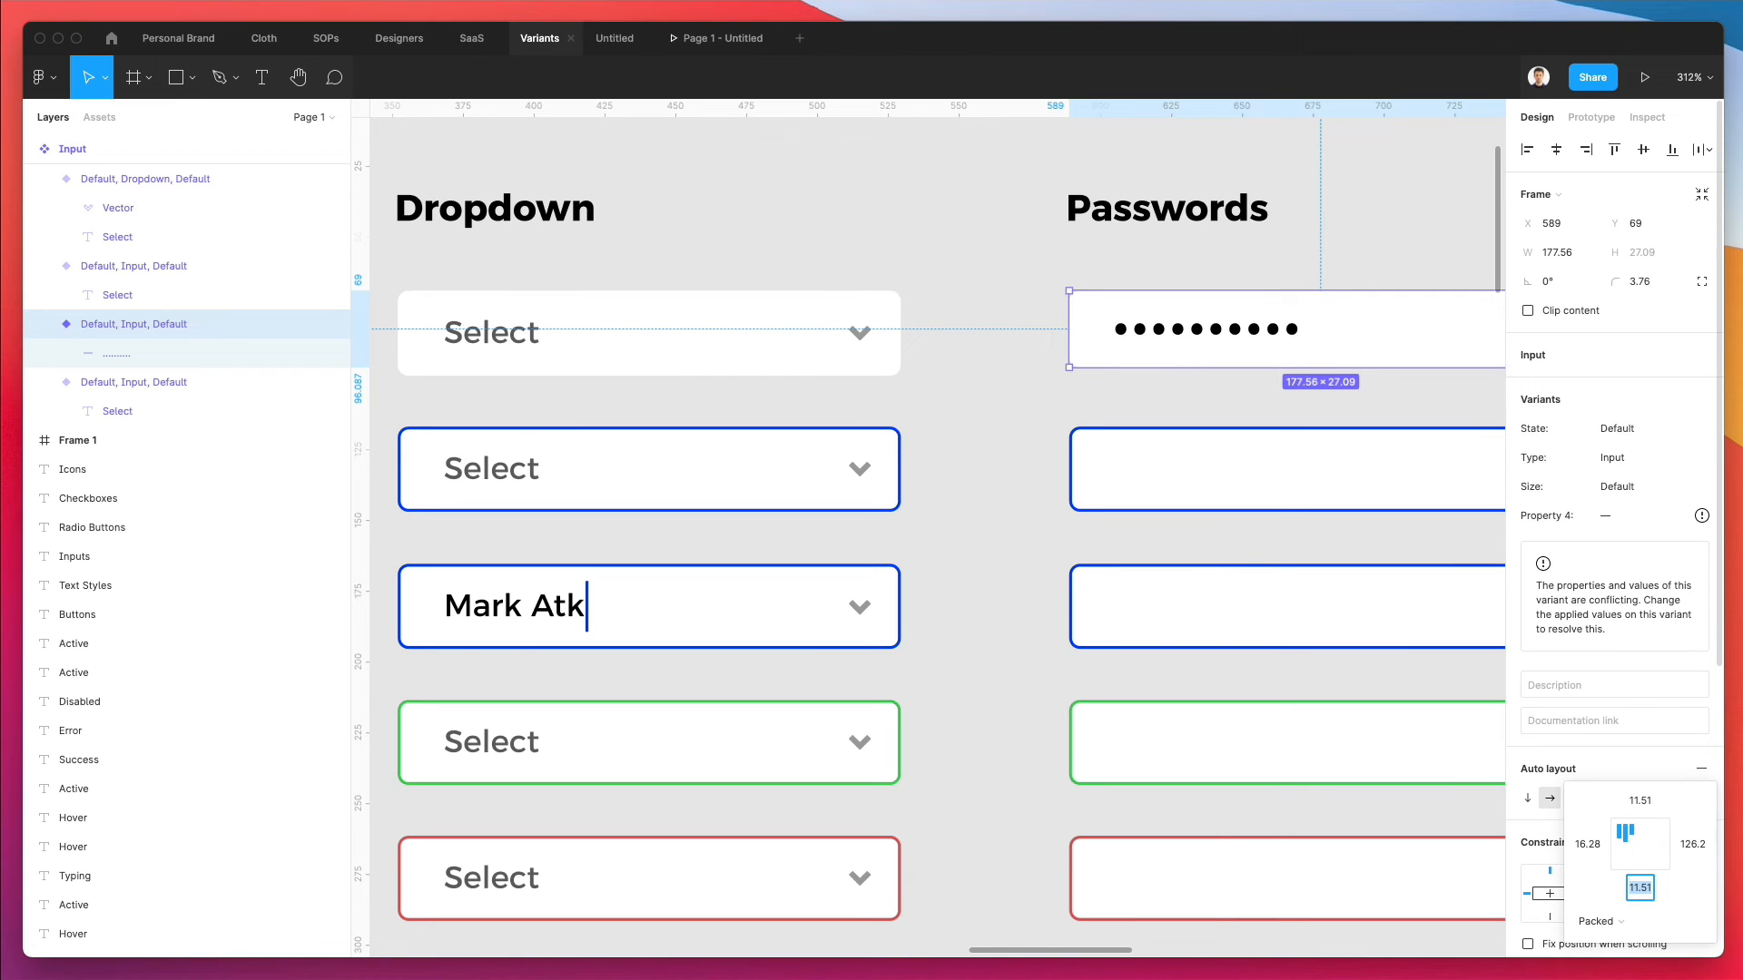
key("Up")
left_click(1640, 800)
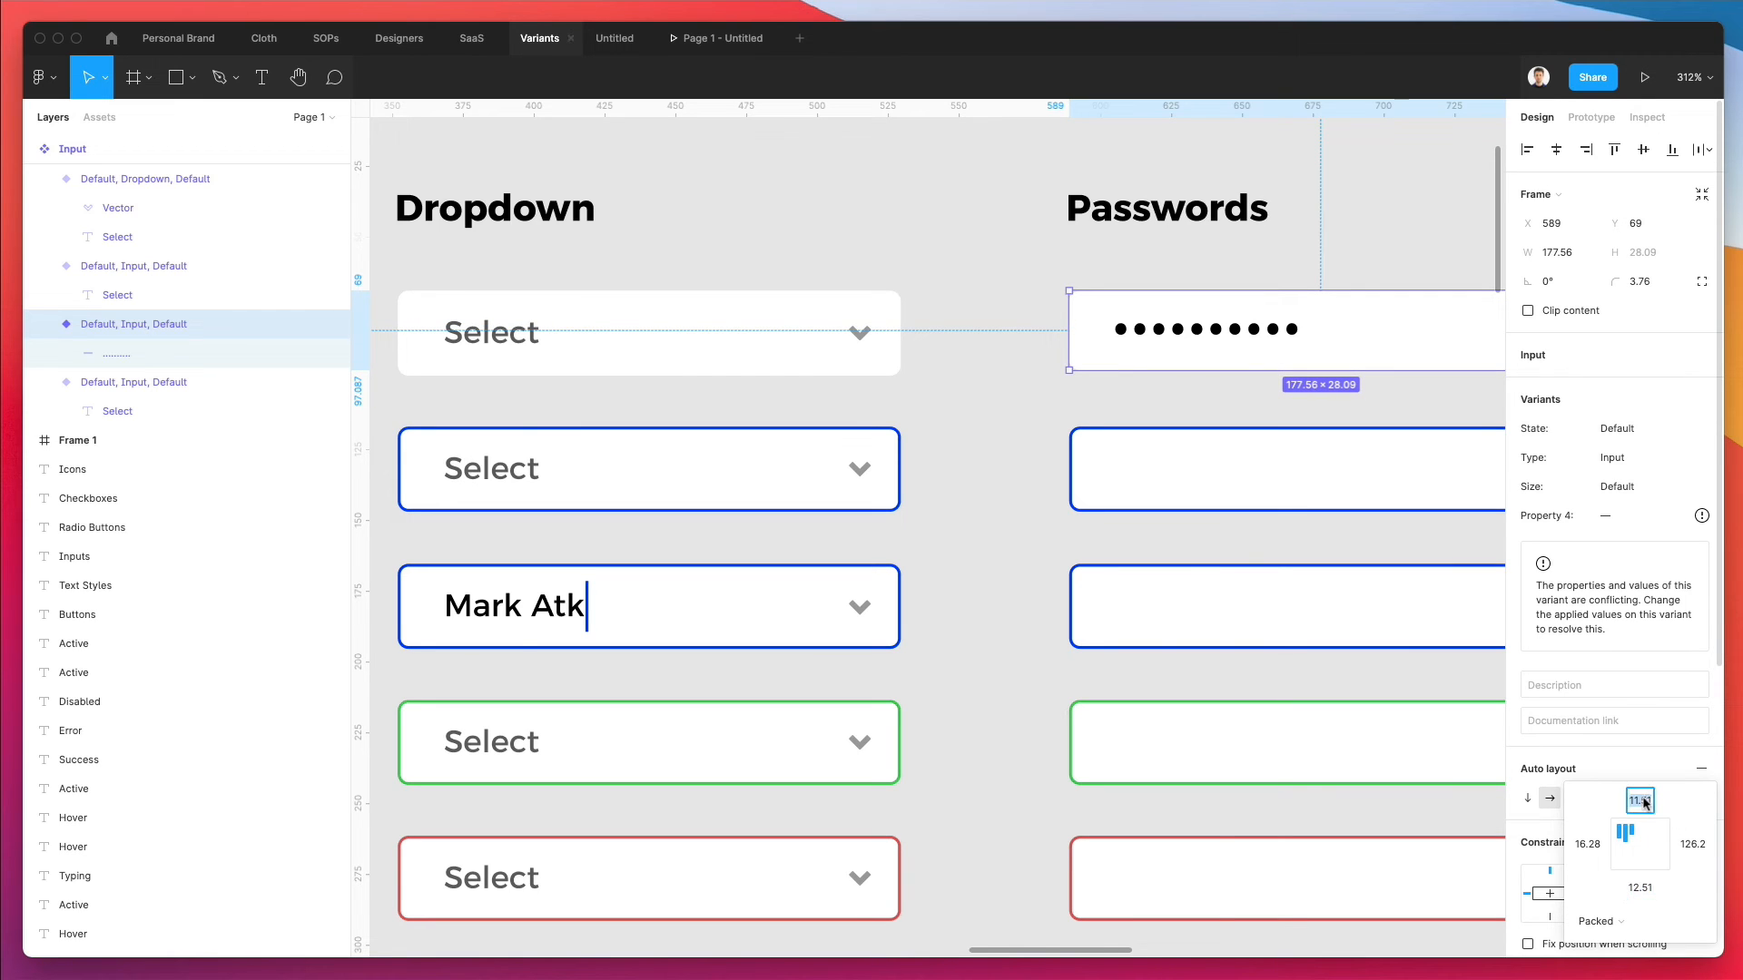
key("Up")
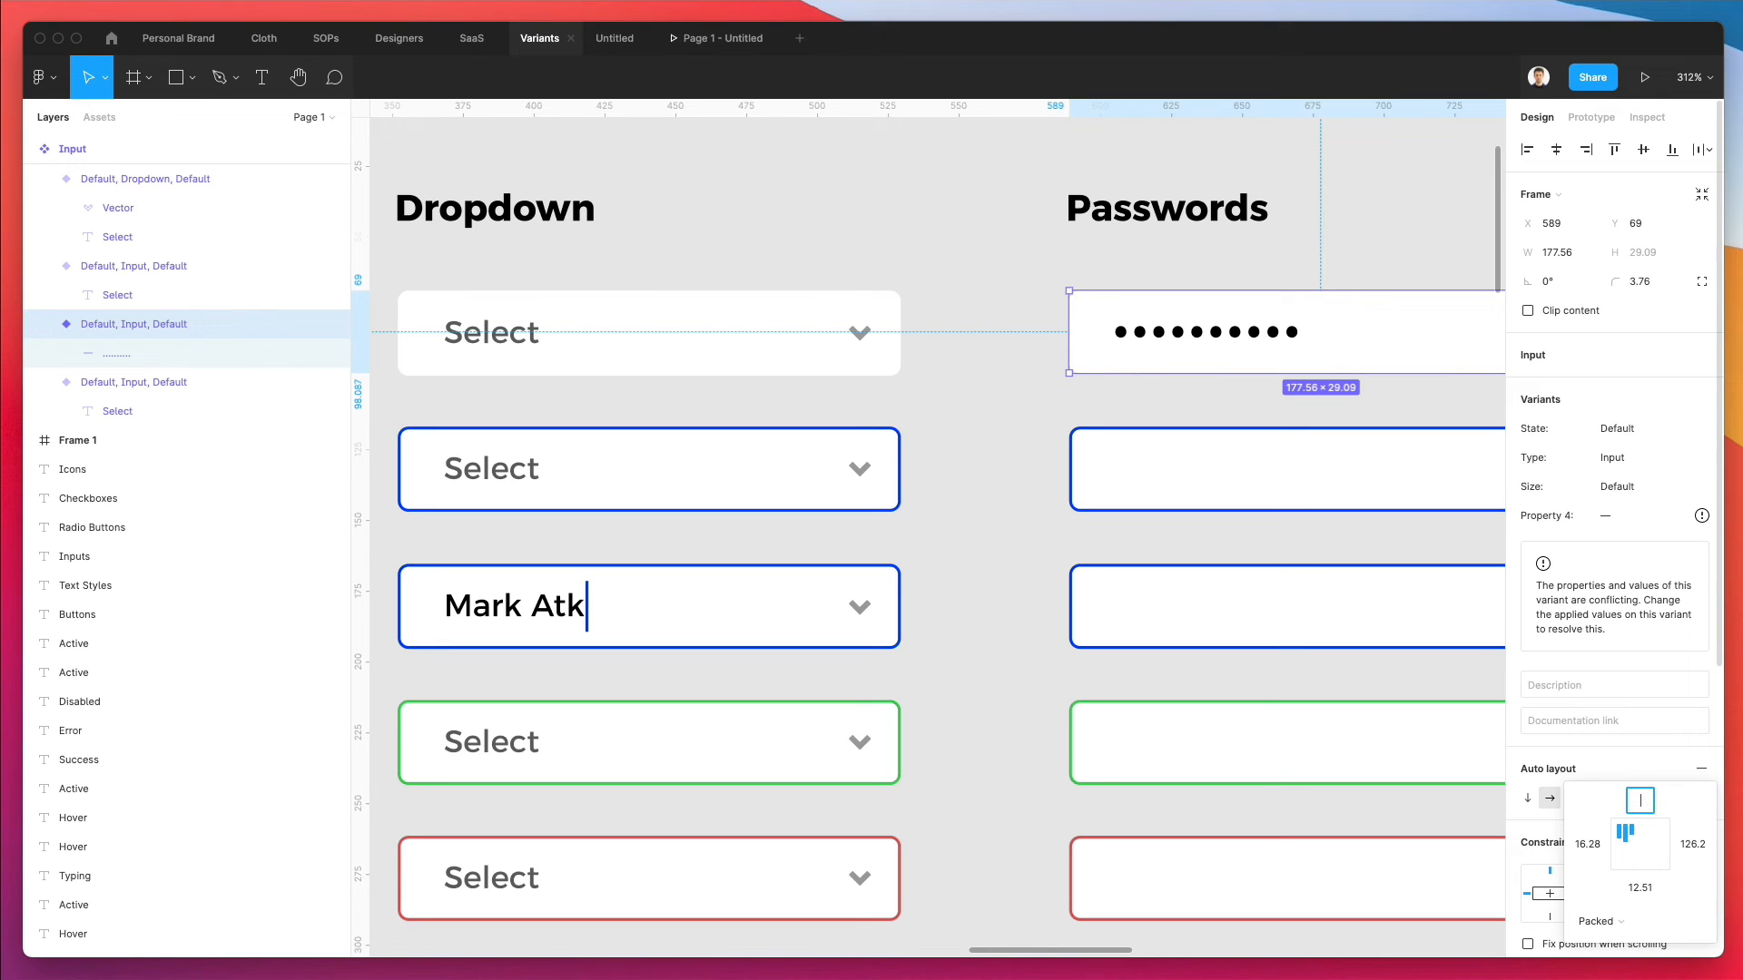
left_click(1641, 887)
type("13")
key("Return")
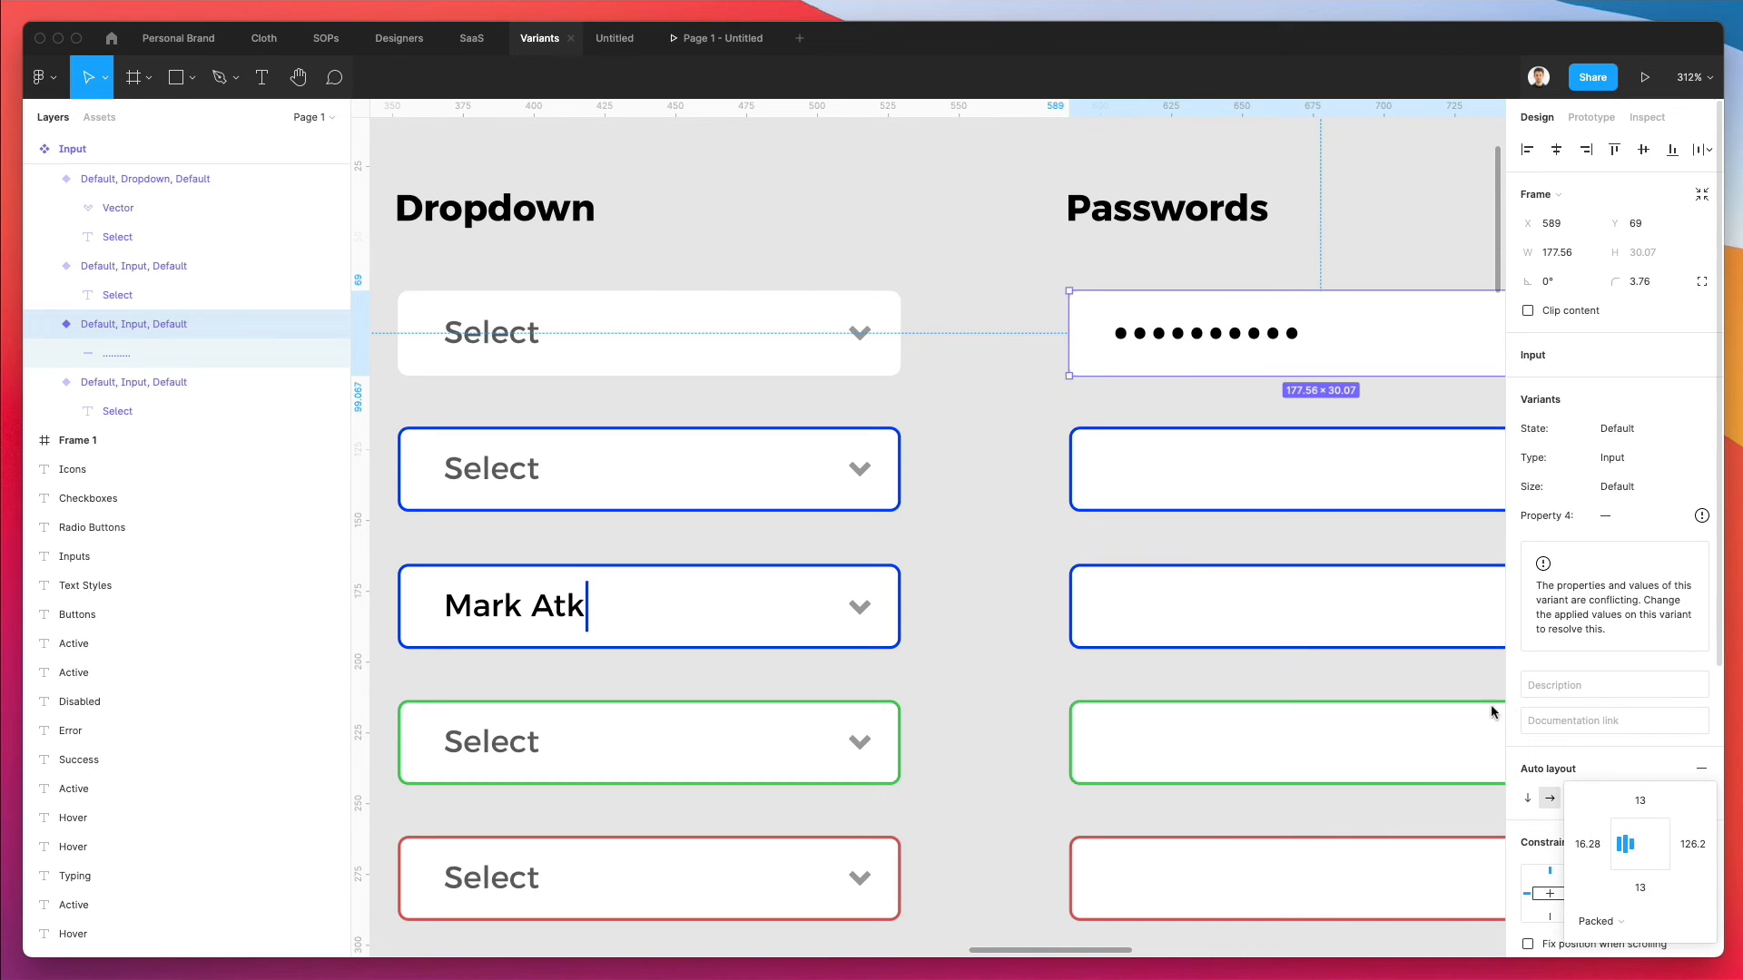
left_click(1036, 483)
- Check the height of the adjusted default Passwords field against the default Dropdown field
scroll(1037, 483, "down", 3)
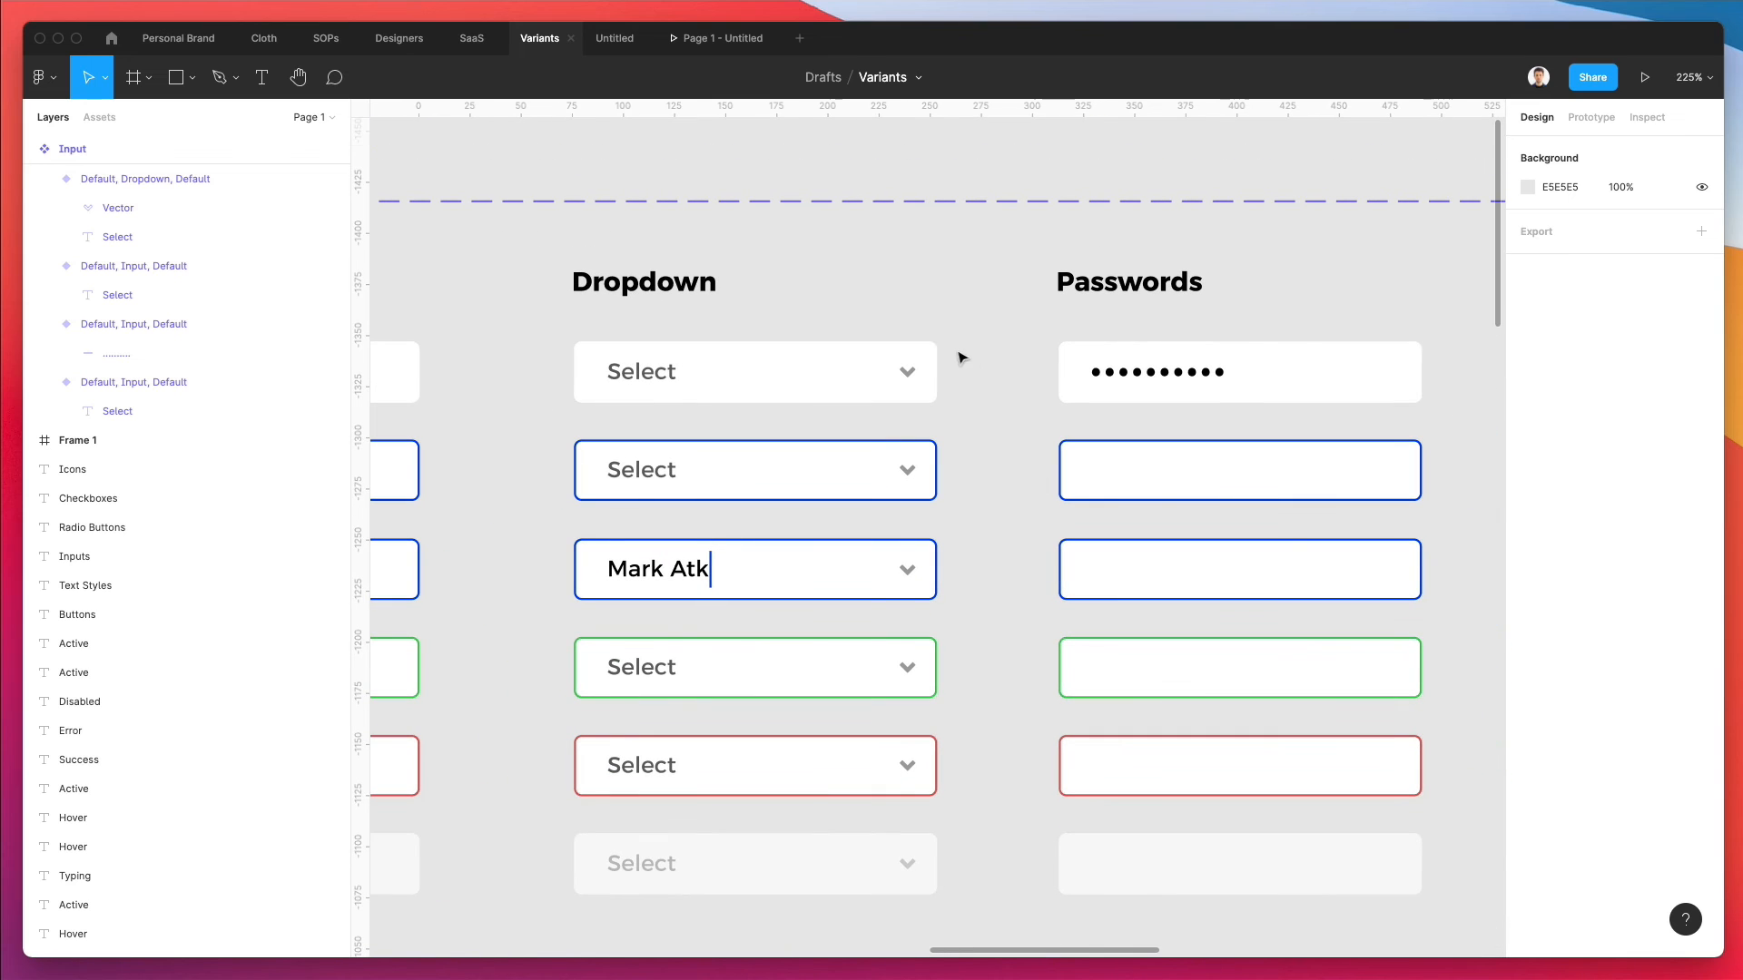
left_click(925, 367)
left_click(1124, 364)
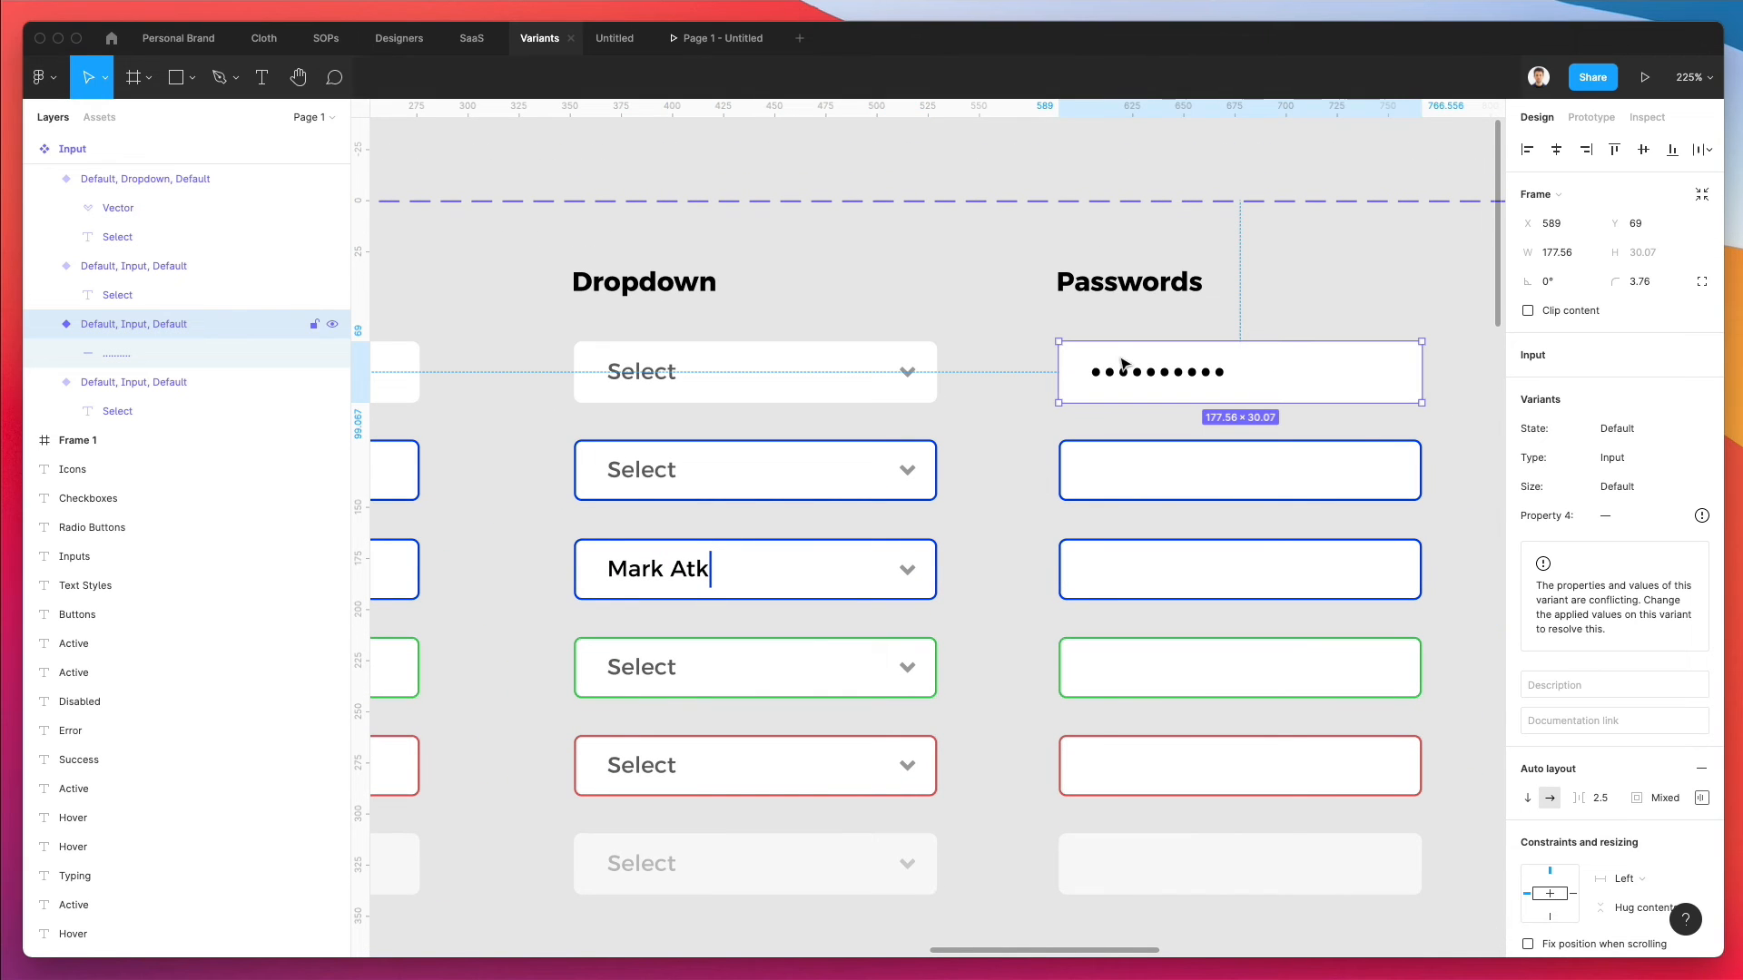
- Copy the dots from the default Passwords field into the Active and Typing Passwords fields
double_click(1185, 374)
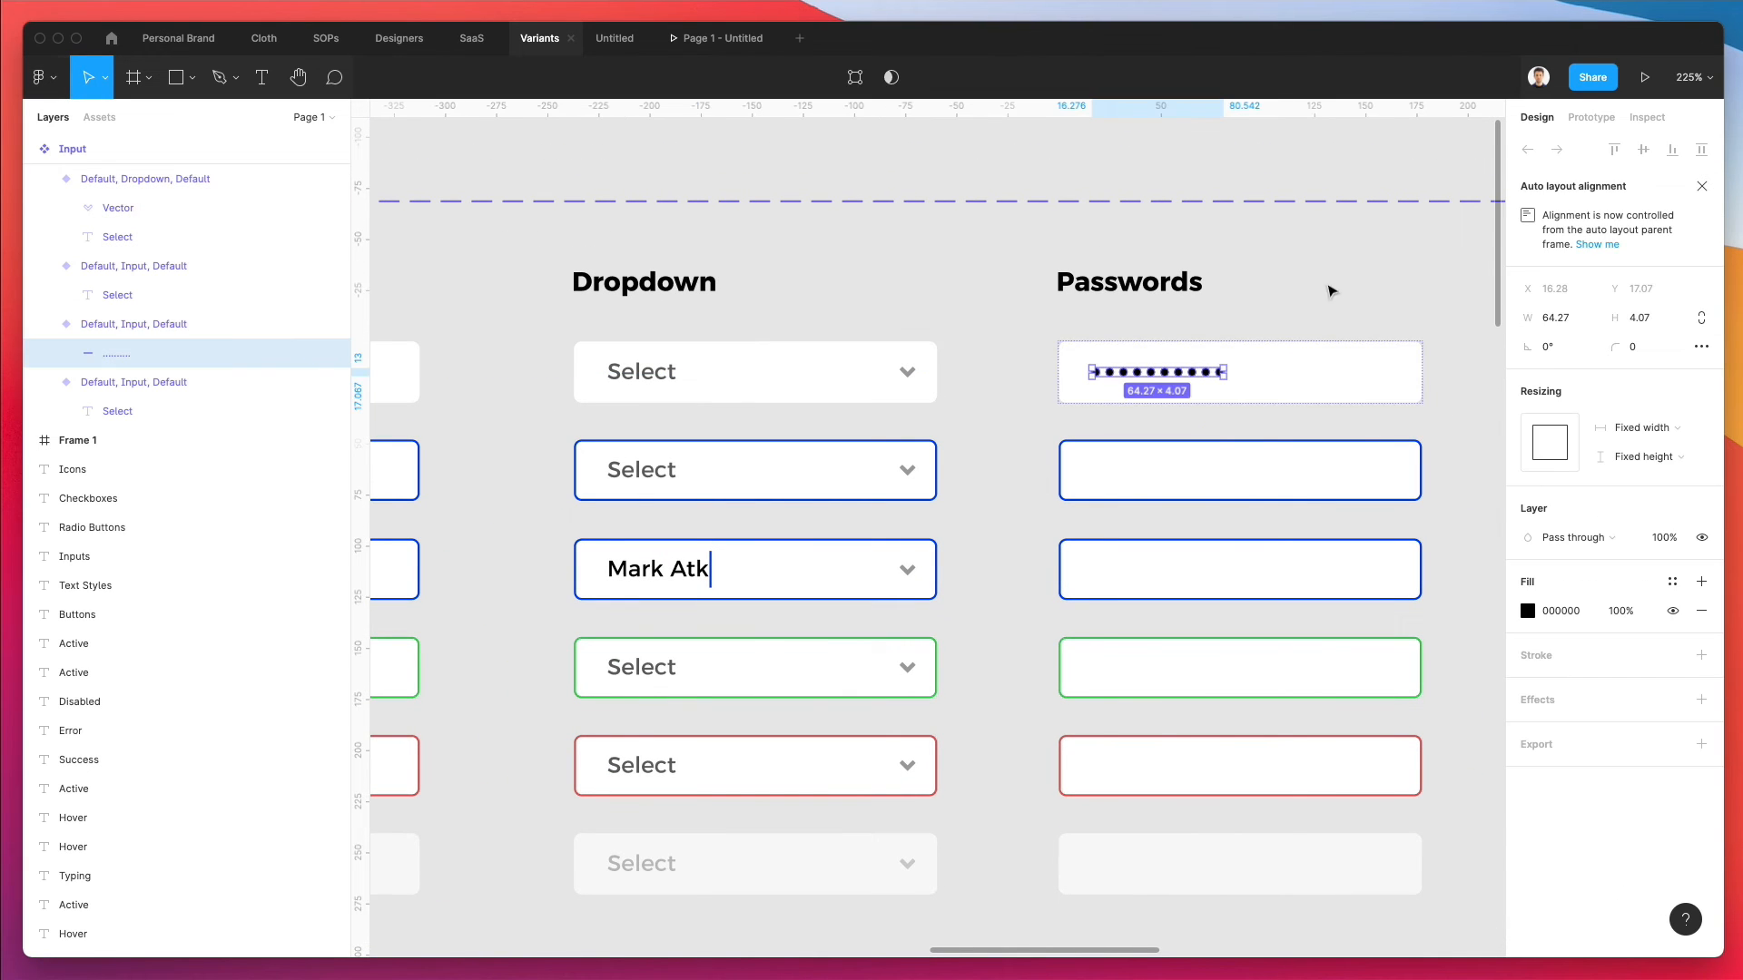
left_click(1214, 482)
key("ctrl+v")
scroll(1214, 434, "up", 3)
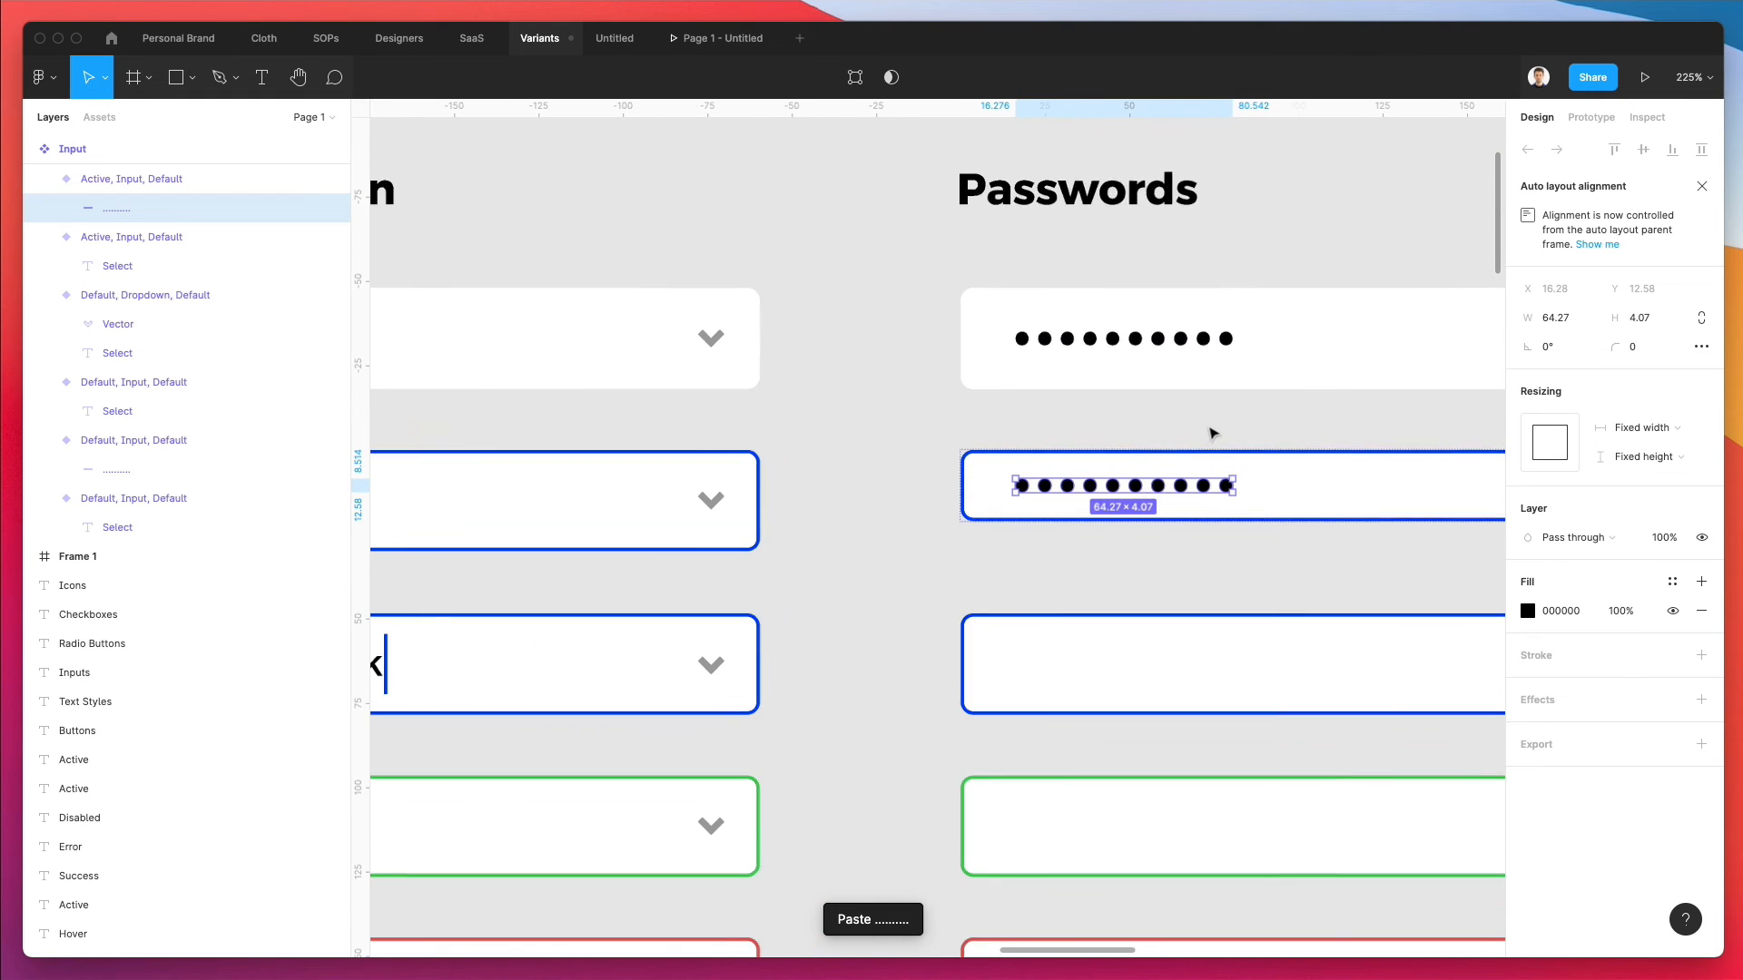
scroll(1050, 421, "down", 3)
left_click(1105, 572)
key("ctrl+v")
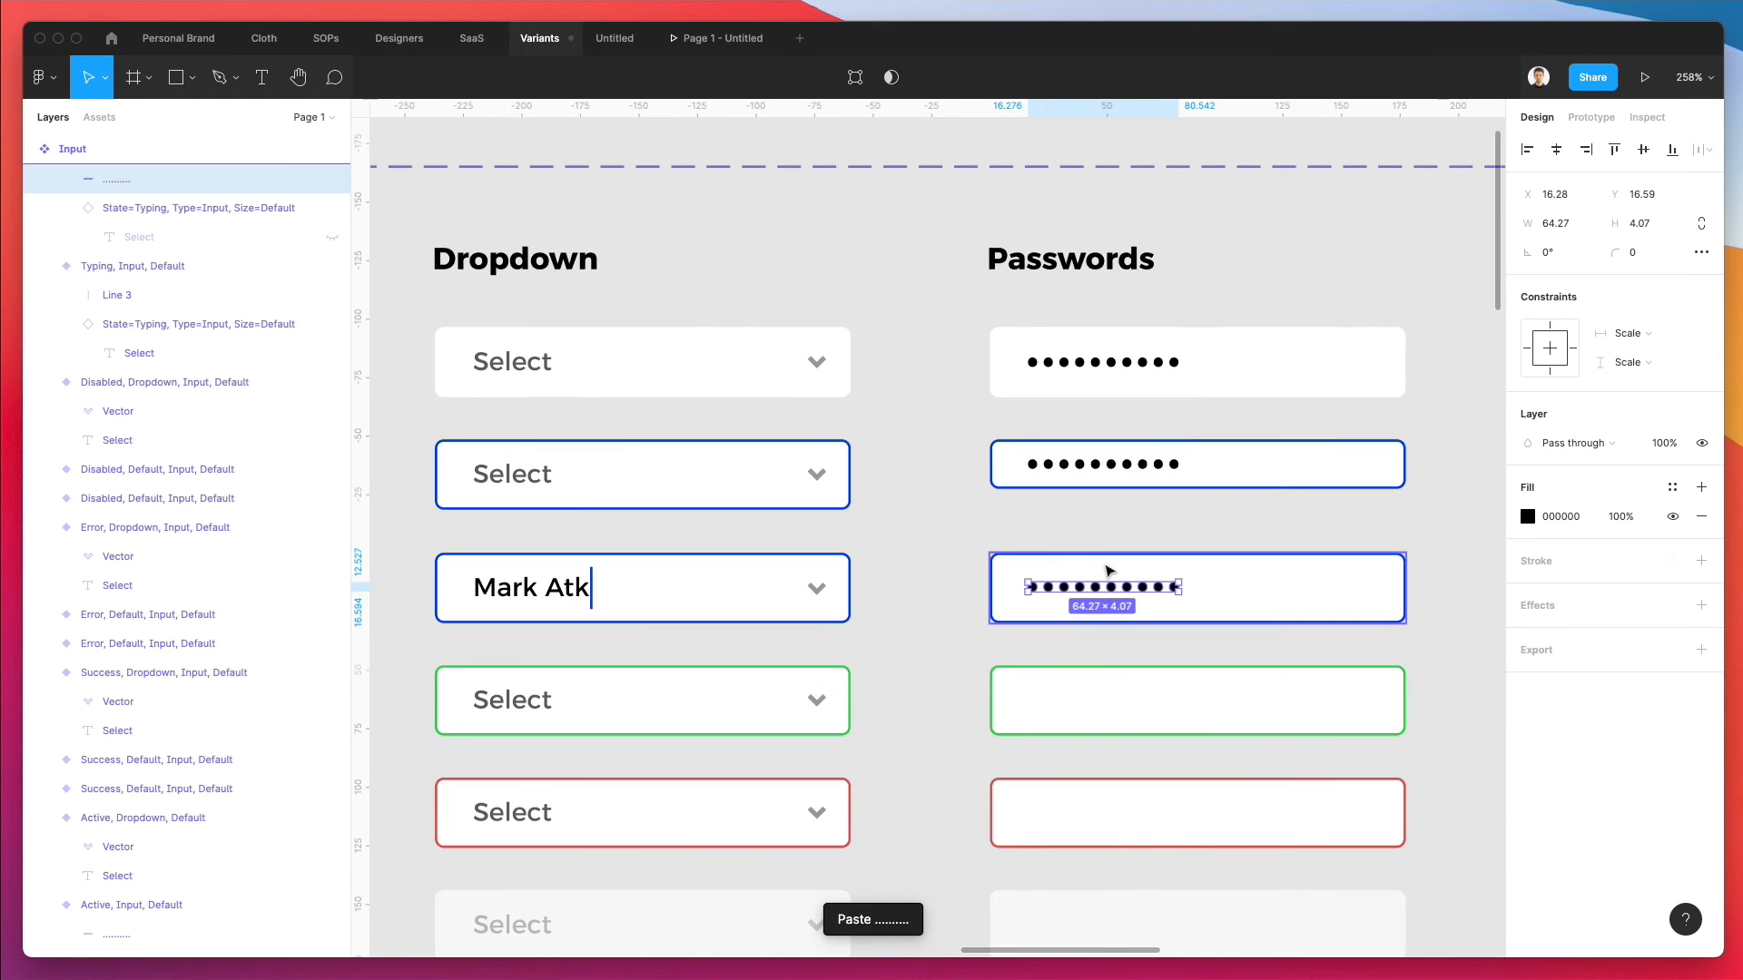
- Paste the copied dots into the Success, Error and Disabled fields of the Passwords column
scroll(1195, 517, "down", 1)
left_click(1140, 696)
key("ctrl+v")
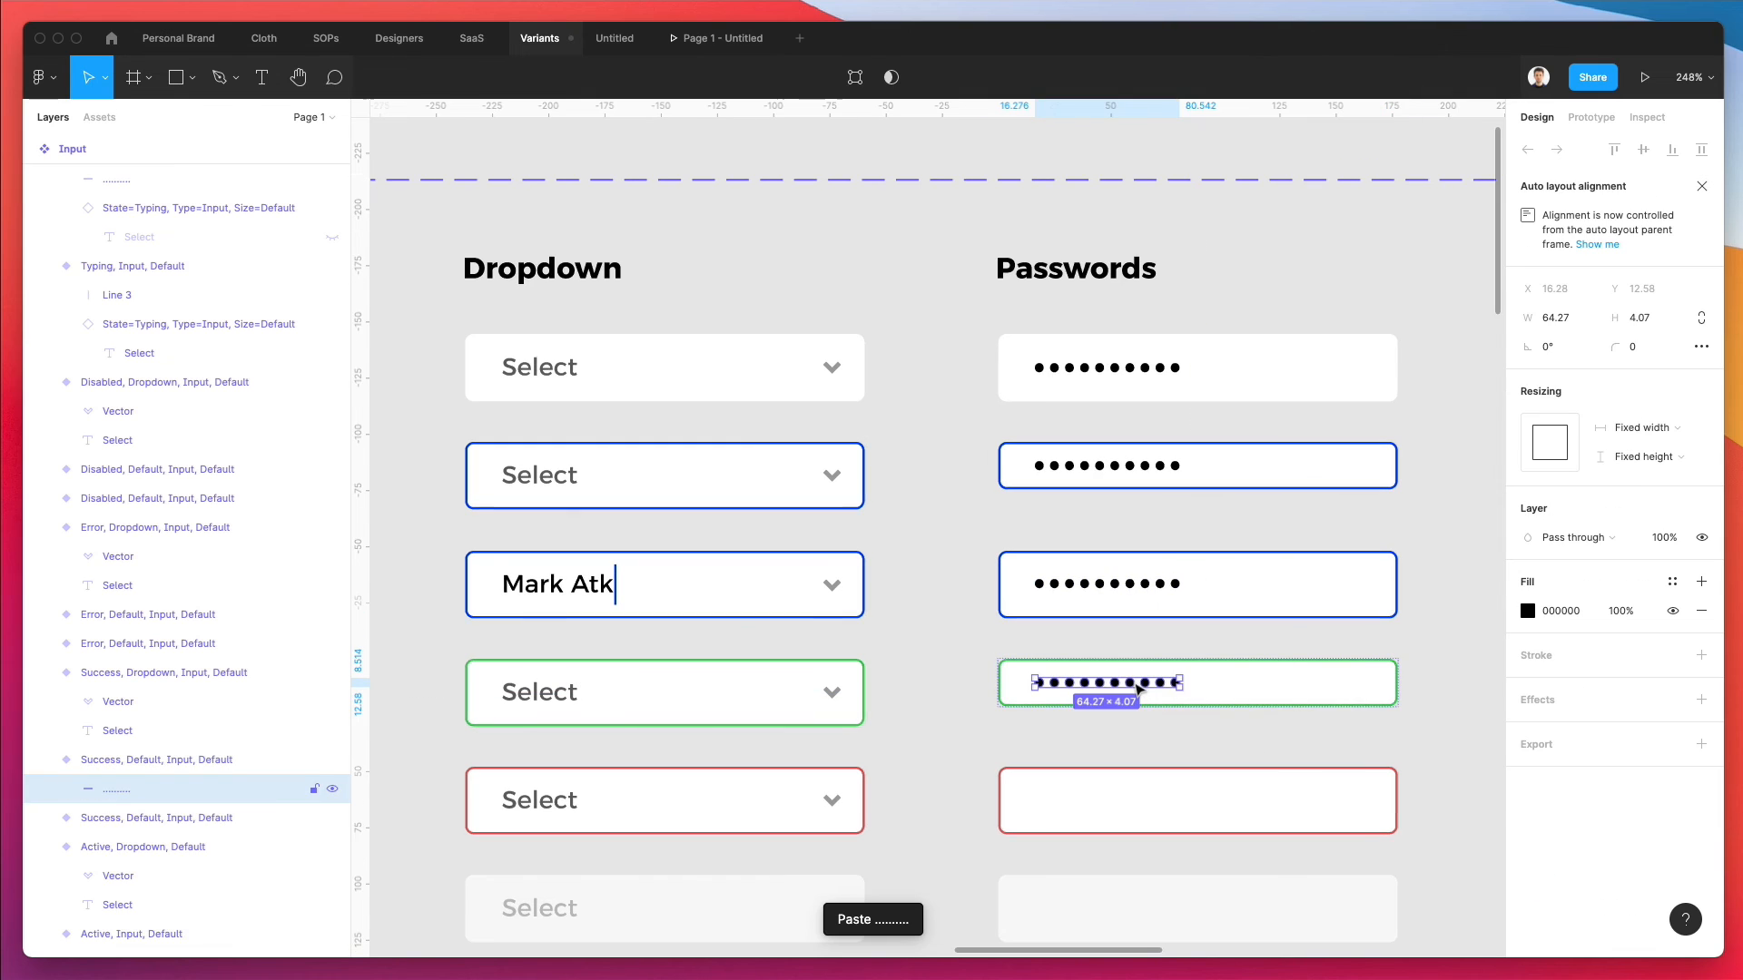
scroll(1137, 692, "down", 2)
left_click(1106, 677)
key("super+v")
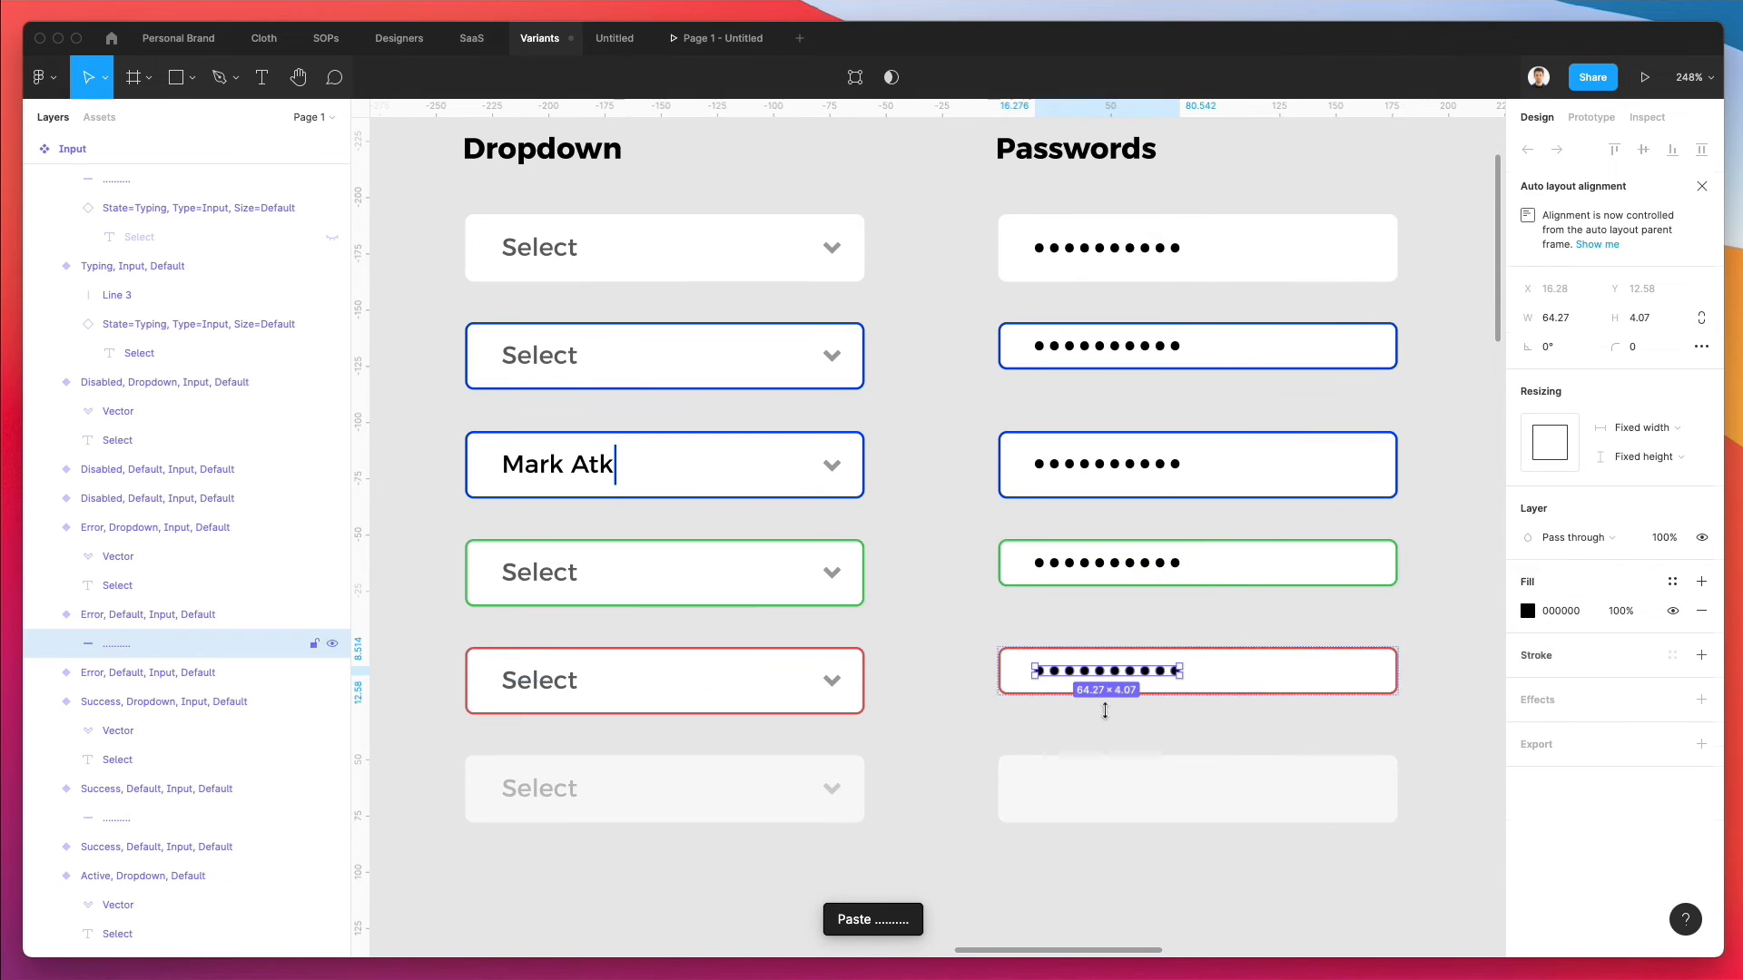
left_click(1117, 782)
key("super+v")
left_click(1108, 788)
key("super+v")
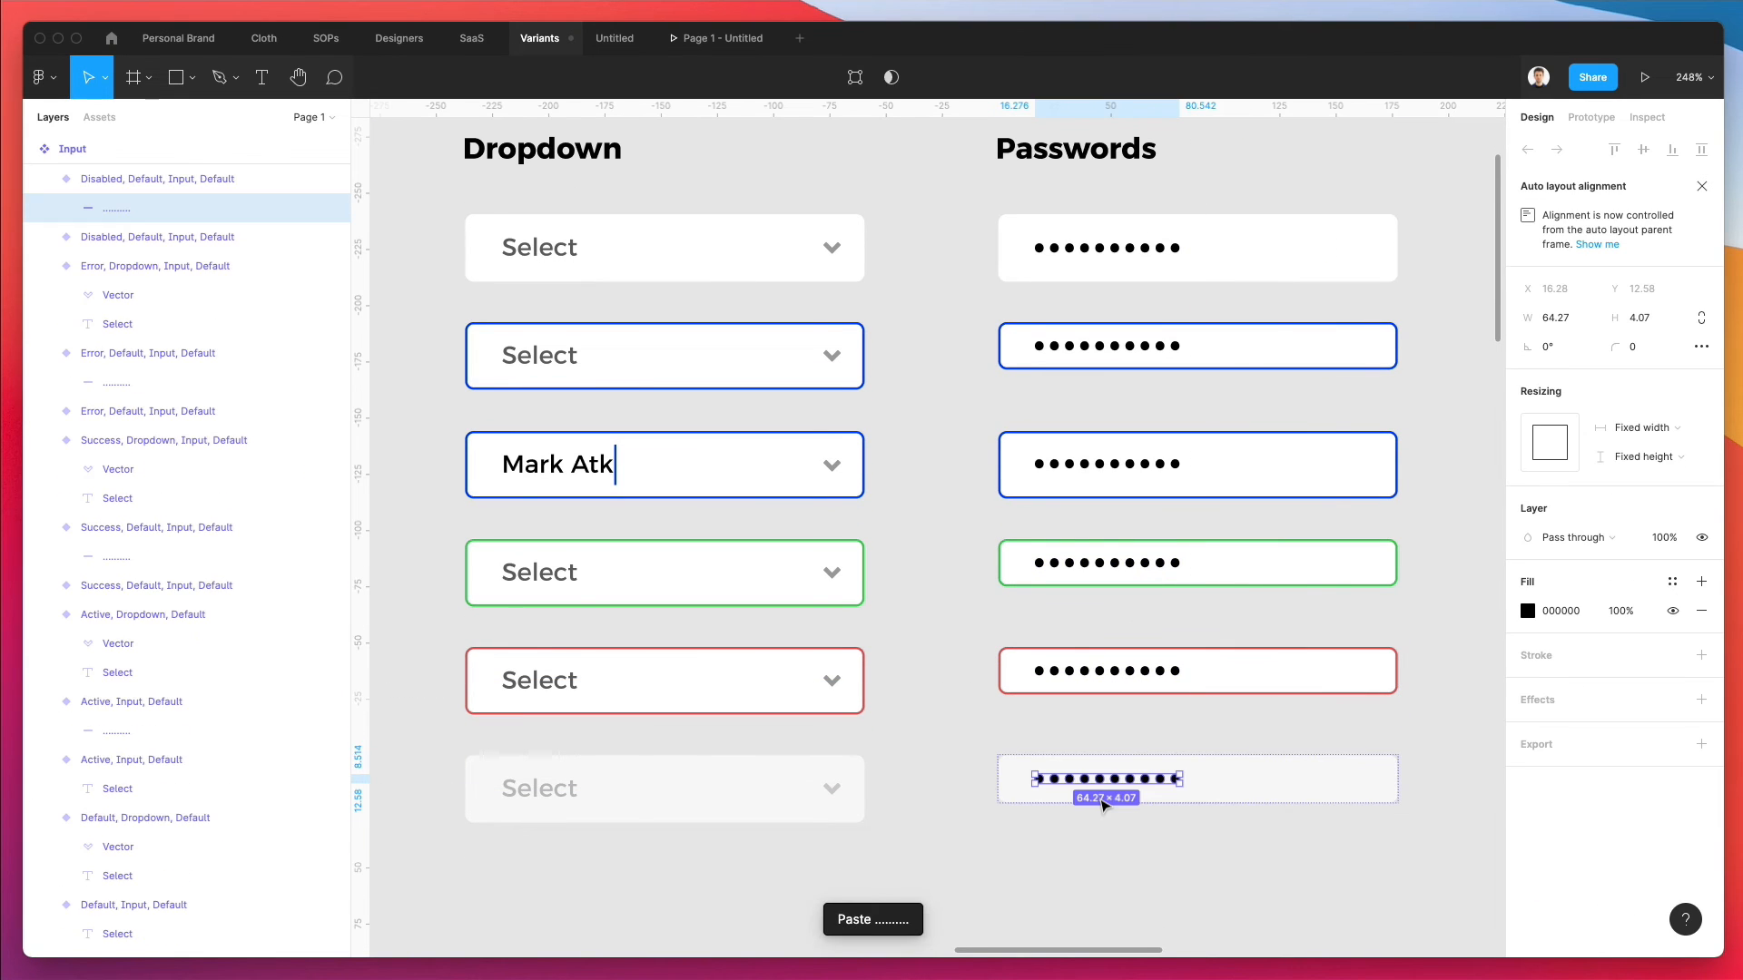
left_click(1195, 687, "shift")
left_click(1230, 558, "shift")
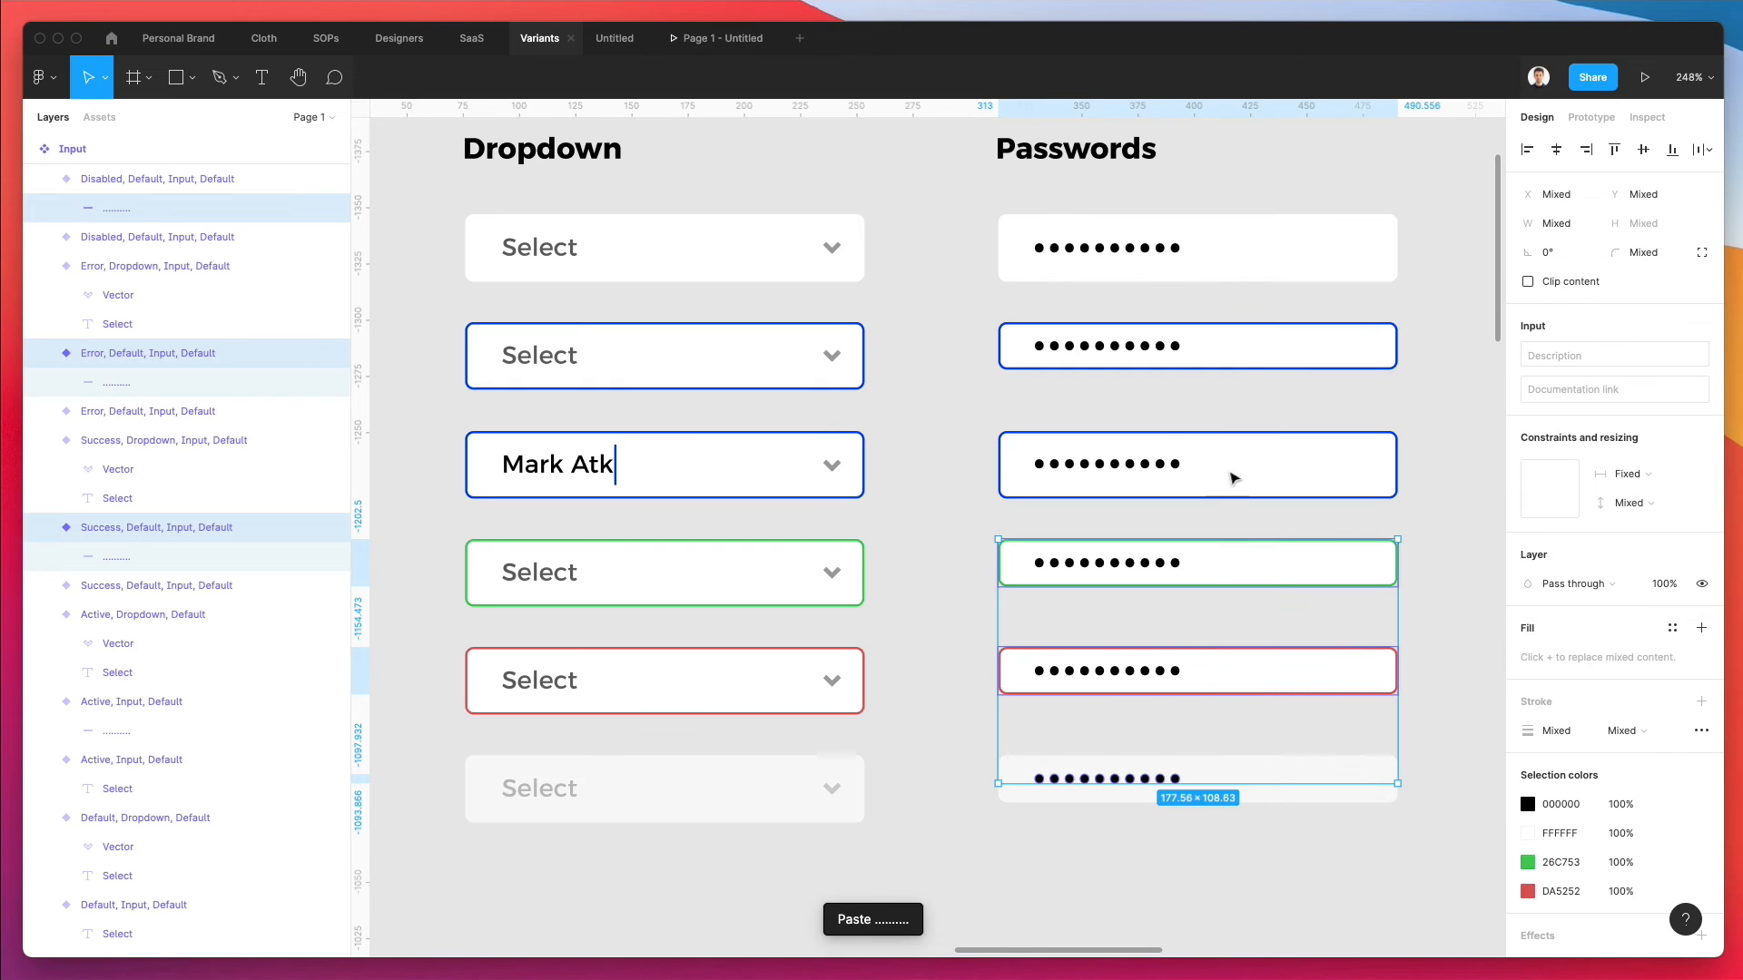
left_click(1239, 366, "shift")
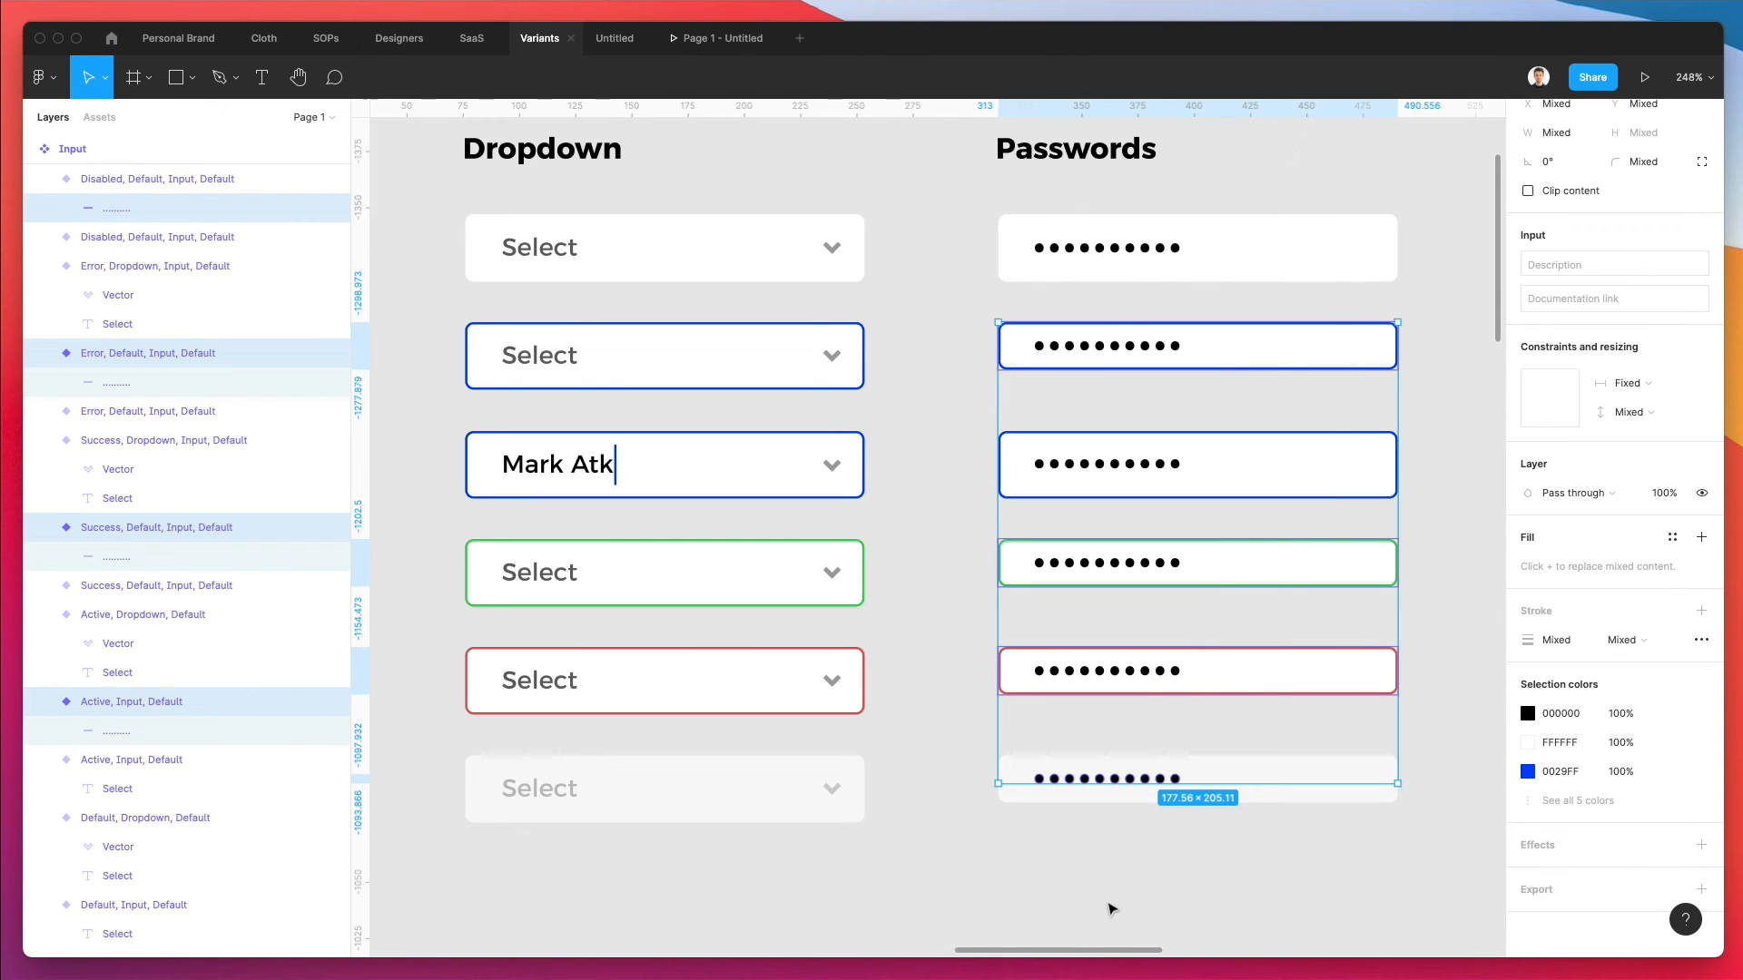
- Set the Active Passwords field's top and bottom auto layout padding to 13
left_click(1099, 364)
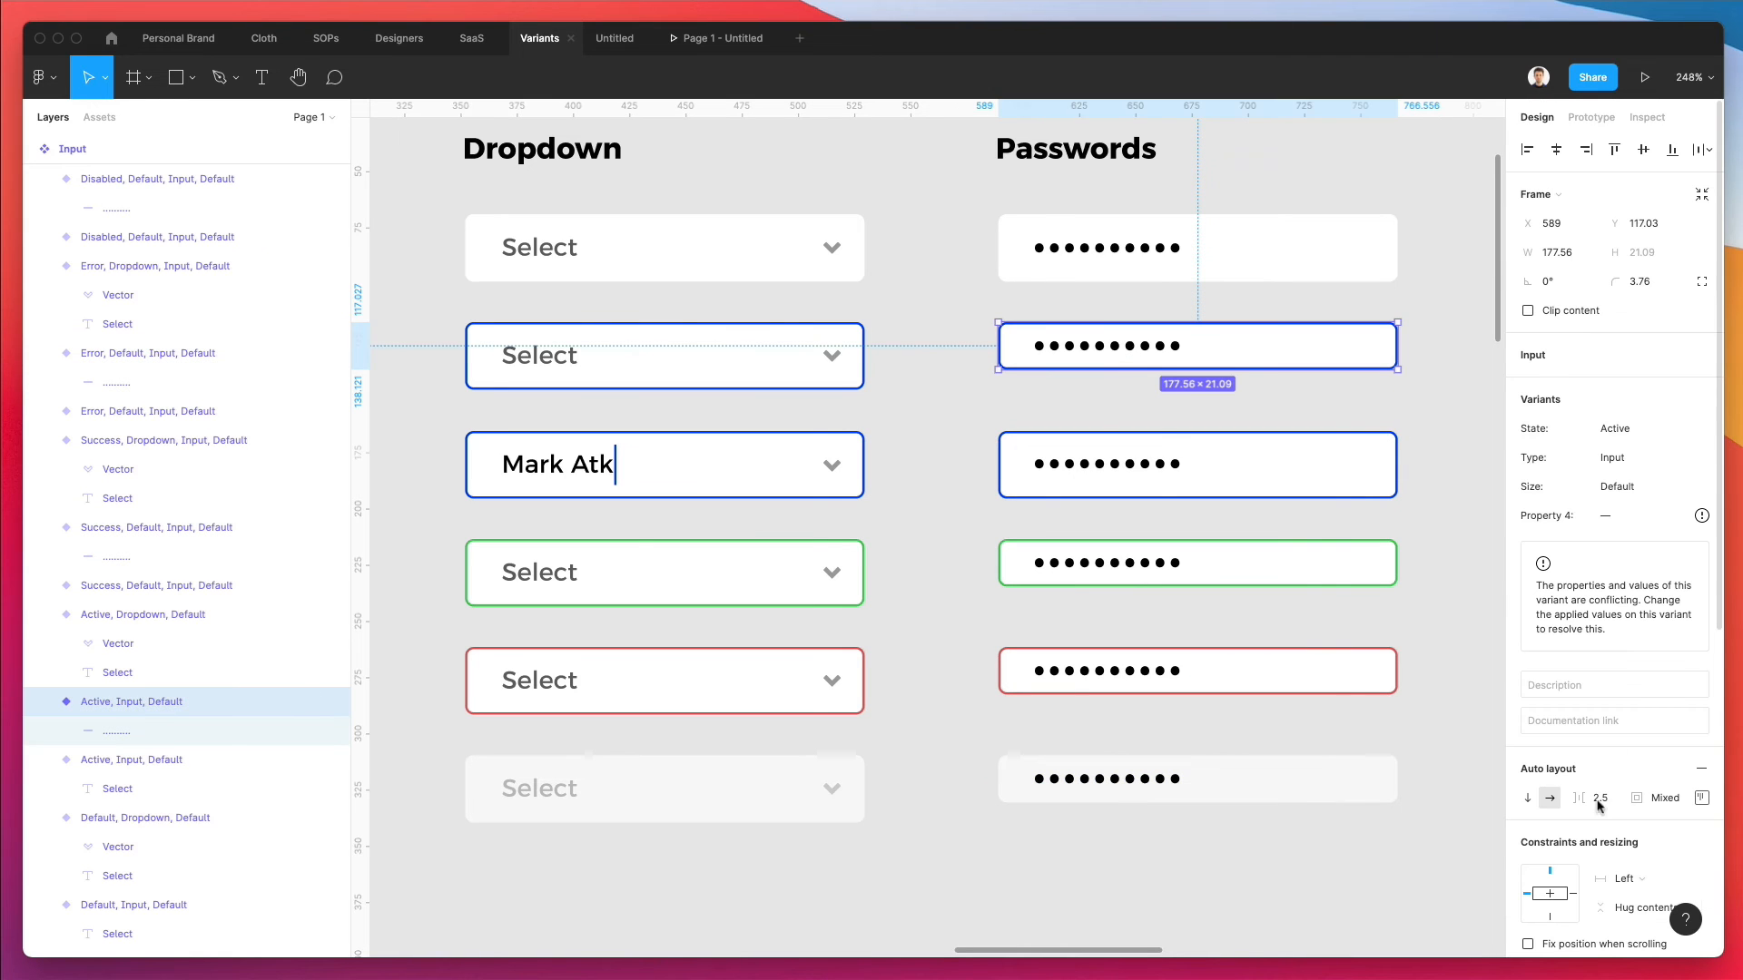
left_click(1699, 800)
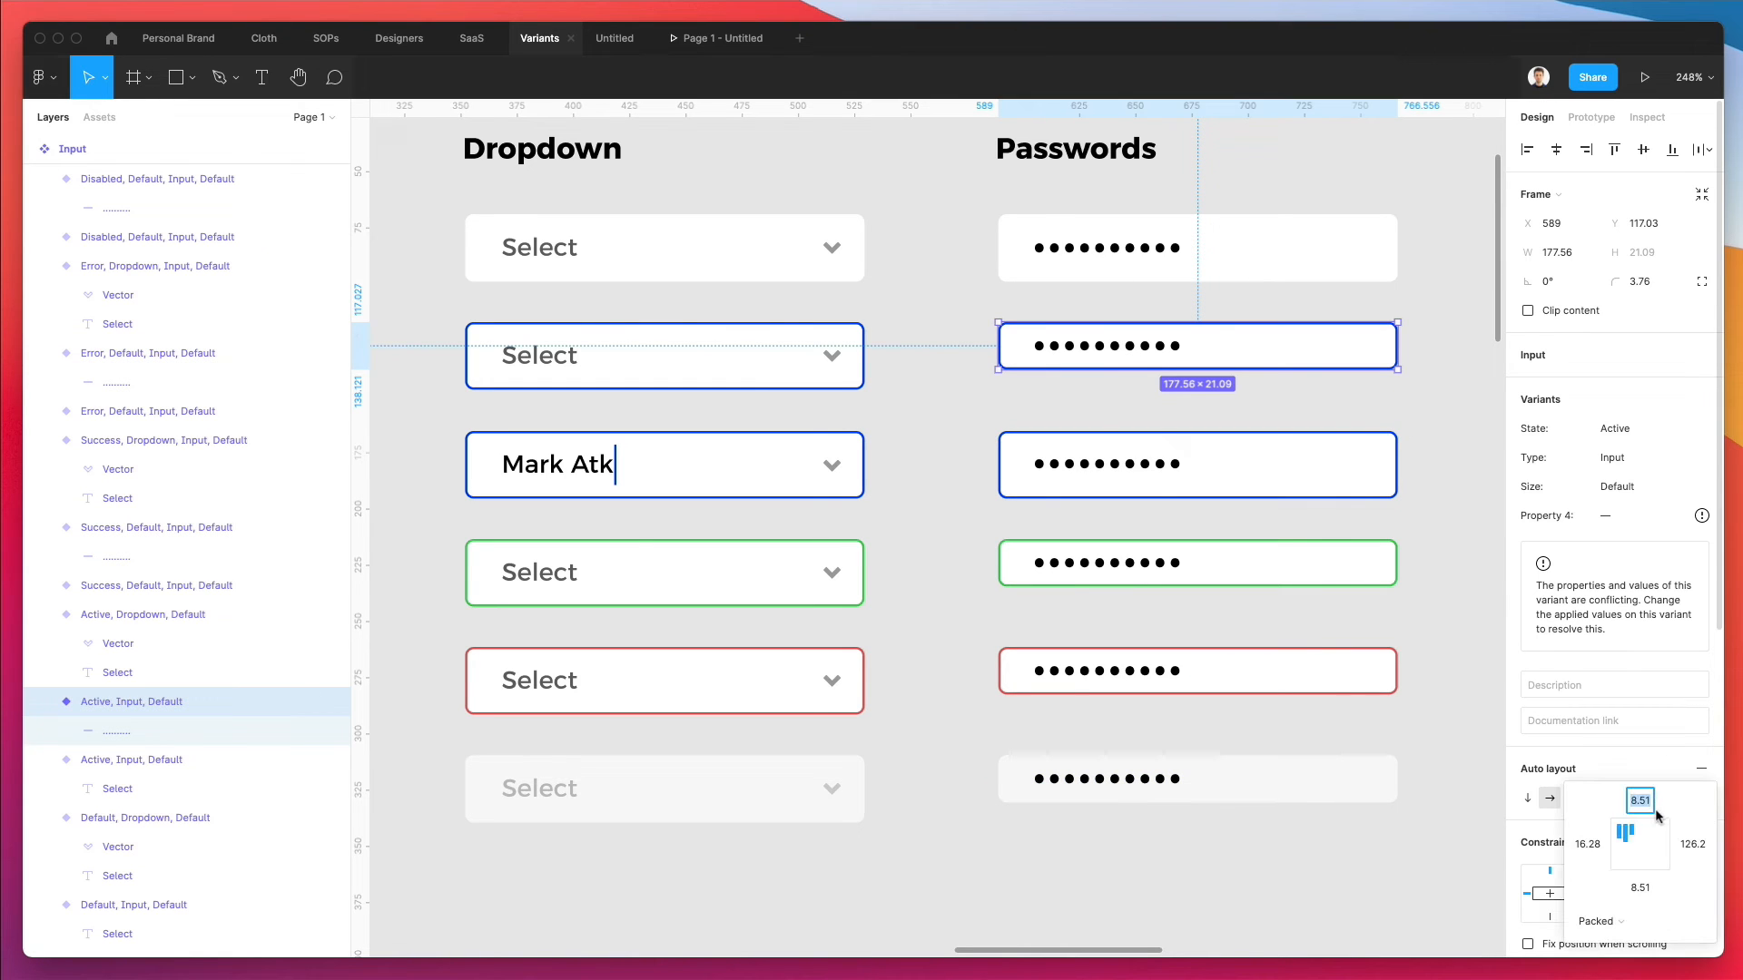
left_click(1640, 887)
type("13")
key("Return")
- Set the green Success Passwords field's top and bottom auto layout padding to 13
left_click(1189, 570)
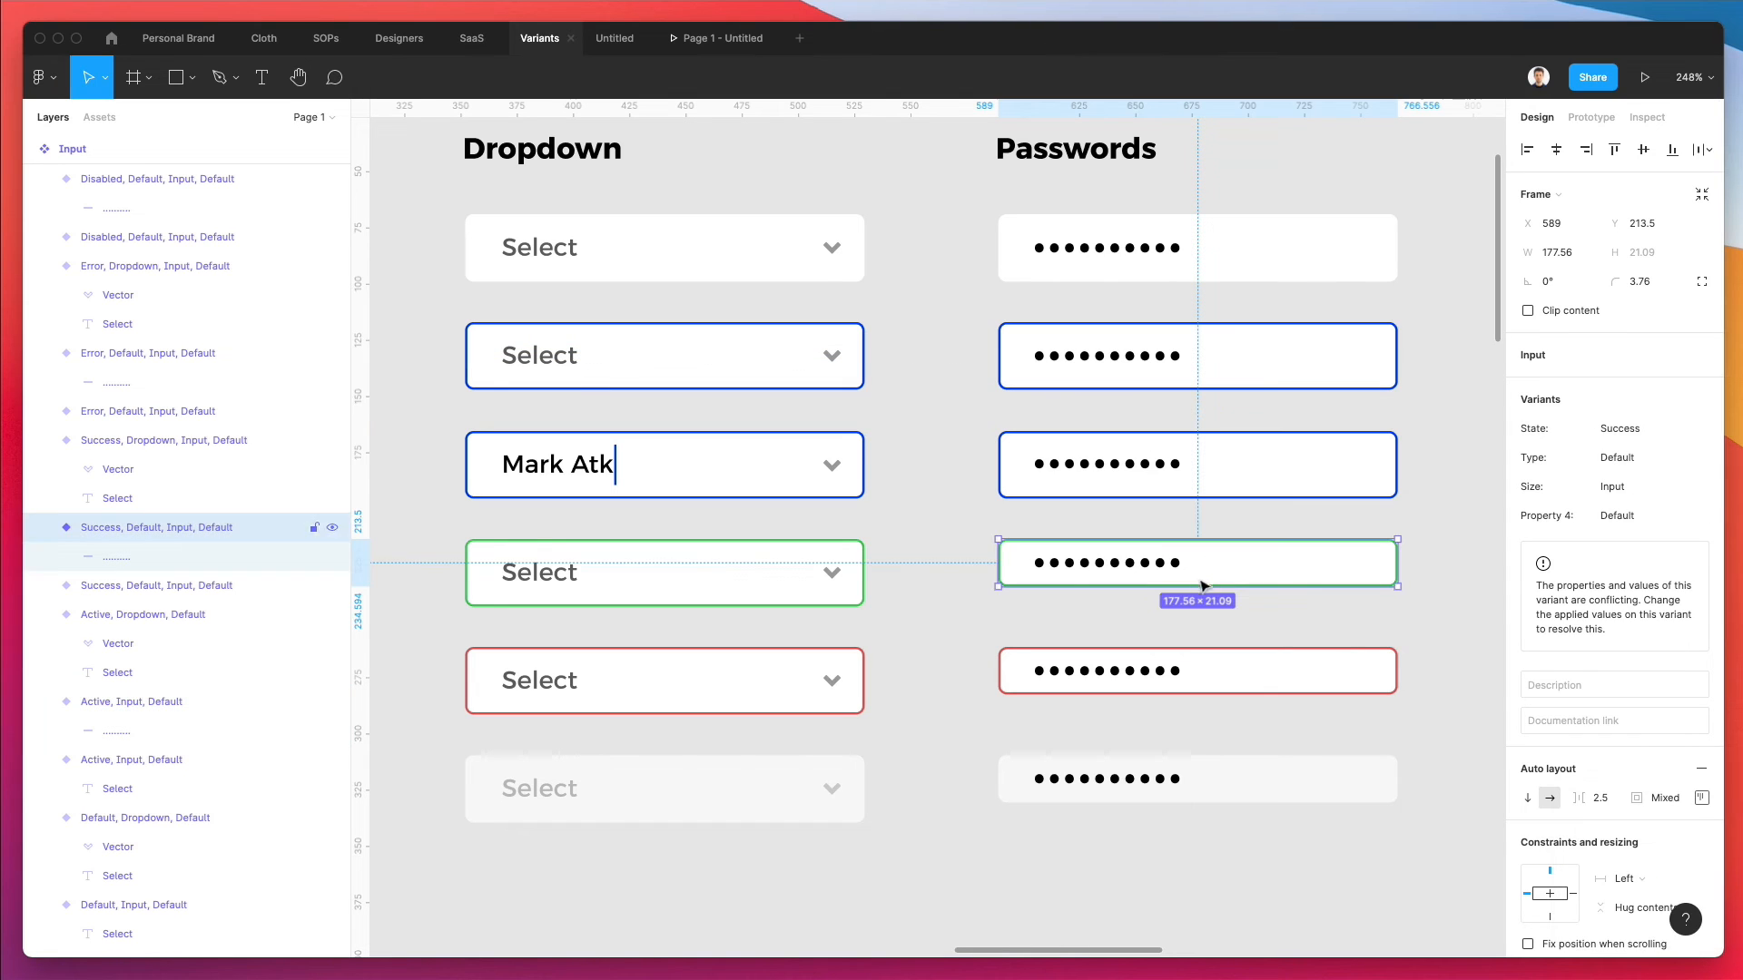
left_click(1699, 801)
type("13")
key("Return")
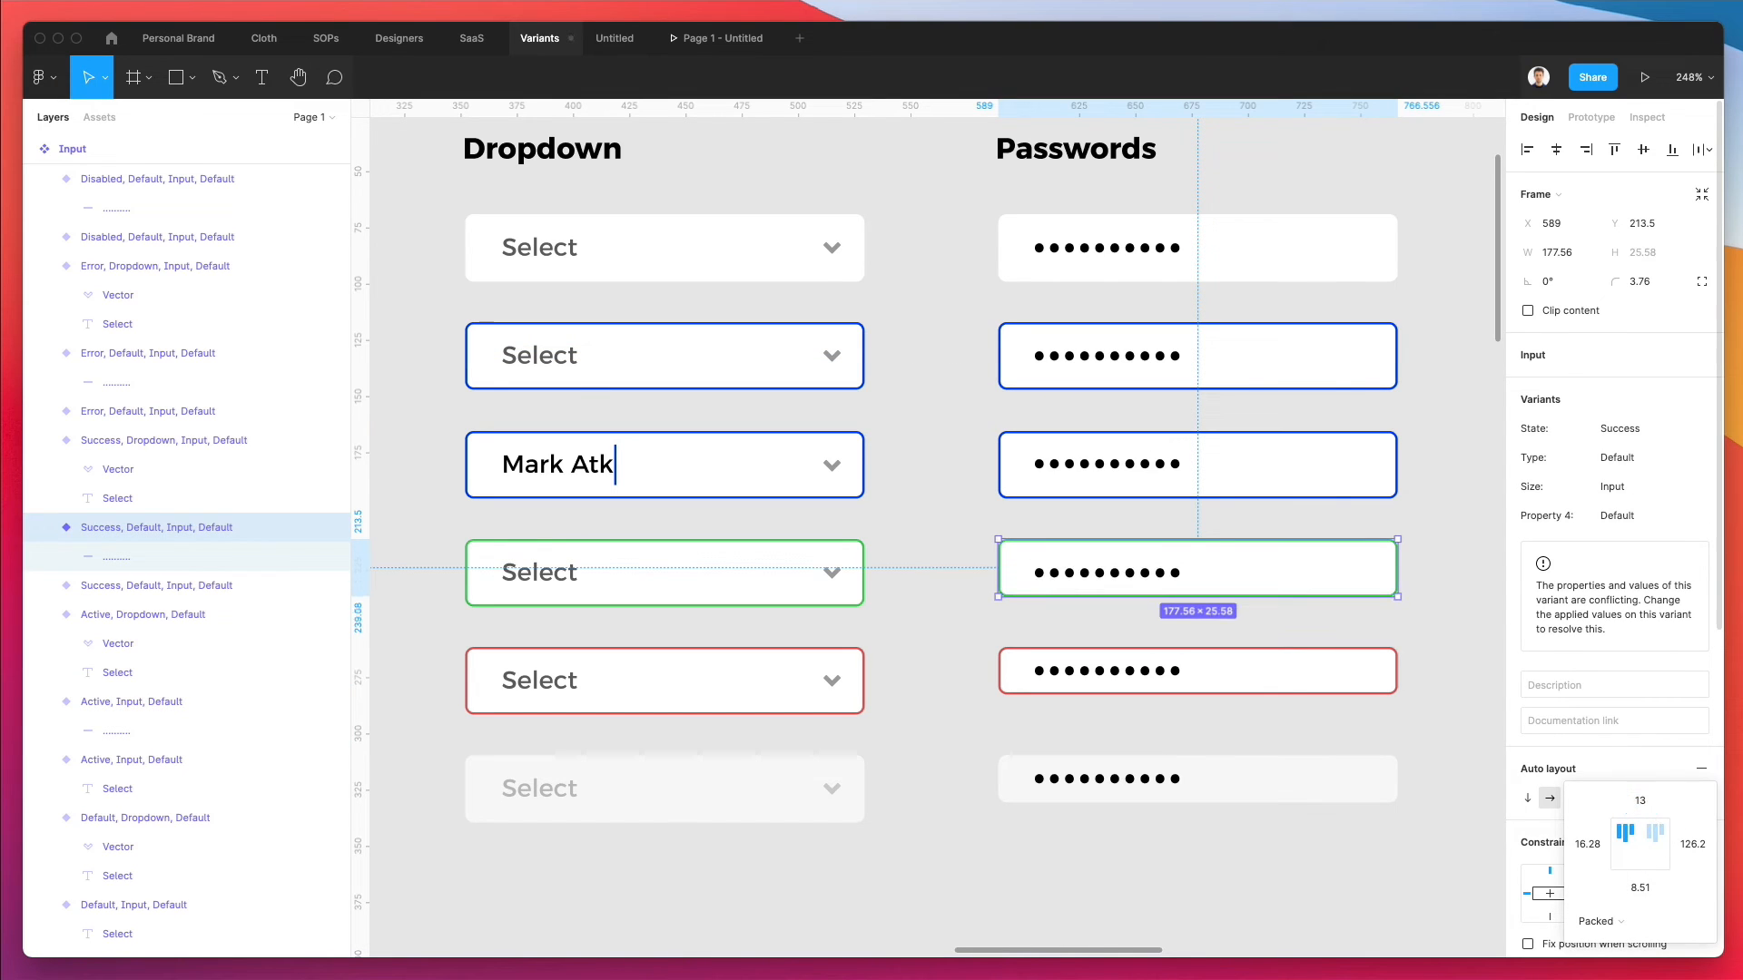
- Set the red Error Passwords field's top and bottom auto layout padding to 13
left_click(1153, 676)
left_click(1699, 798)
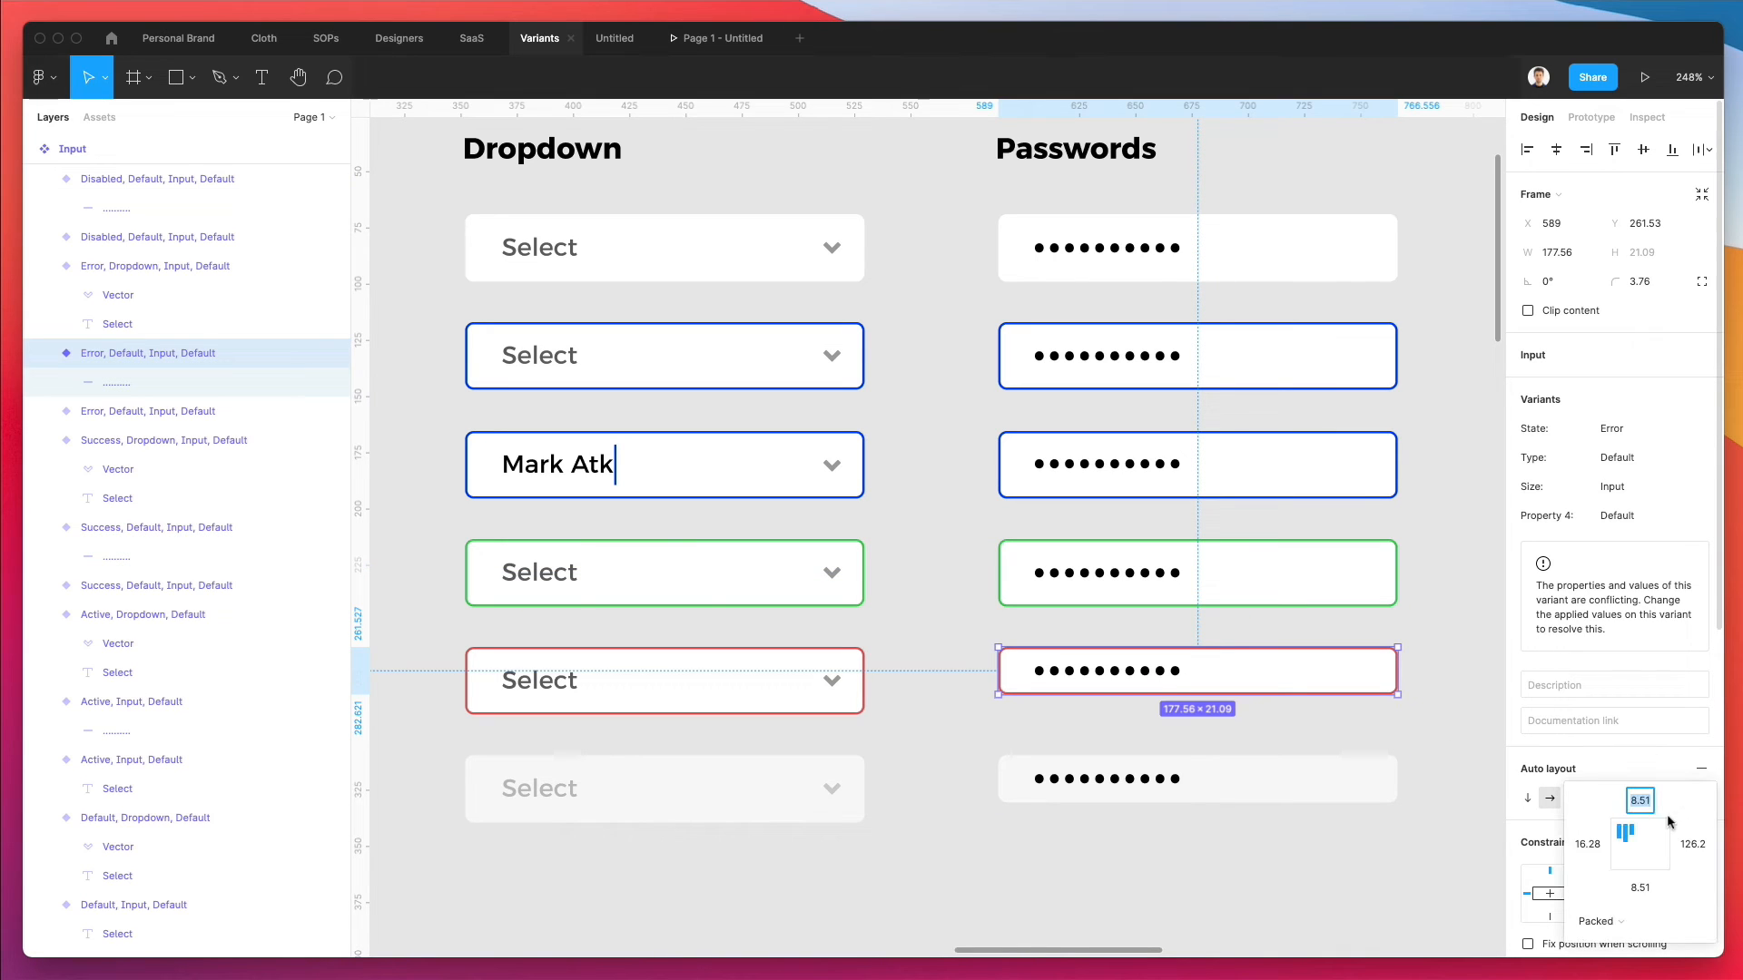
type("13")
key("Return")
left_click(1639, 888)
type("13")
key("Return")
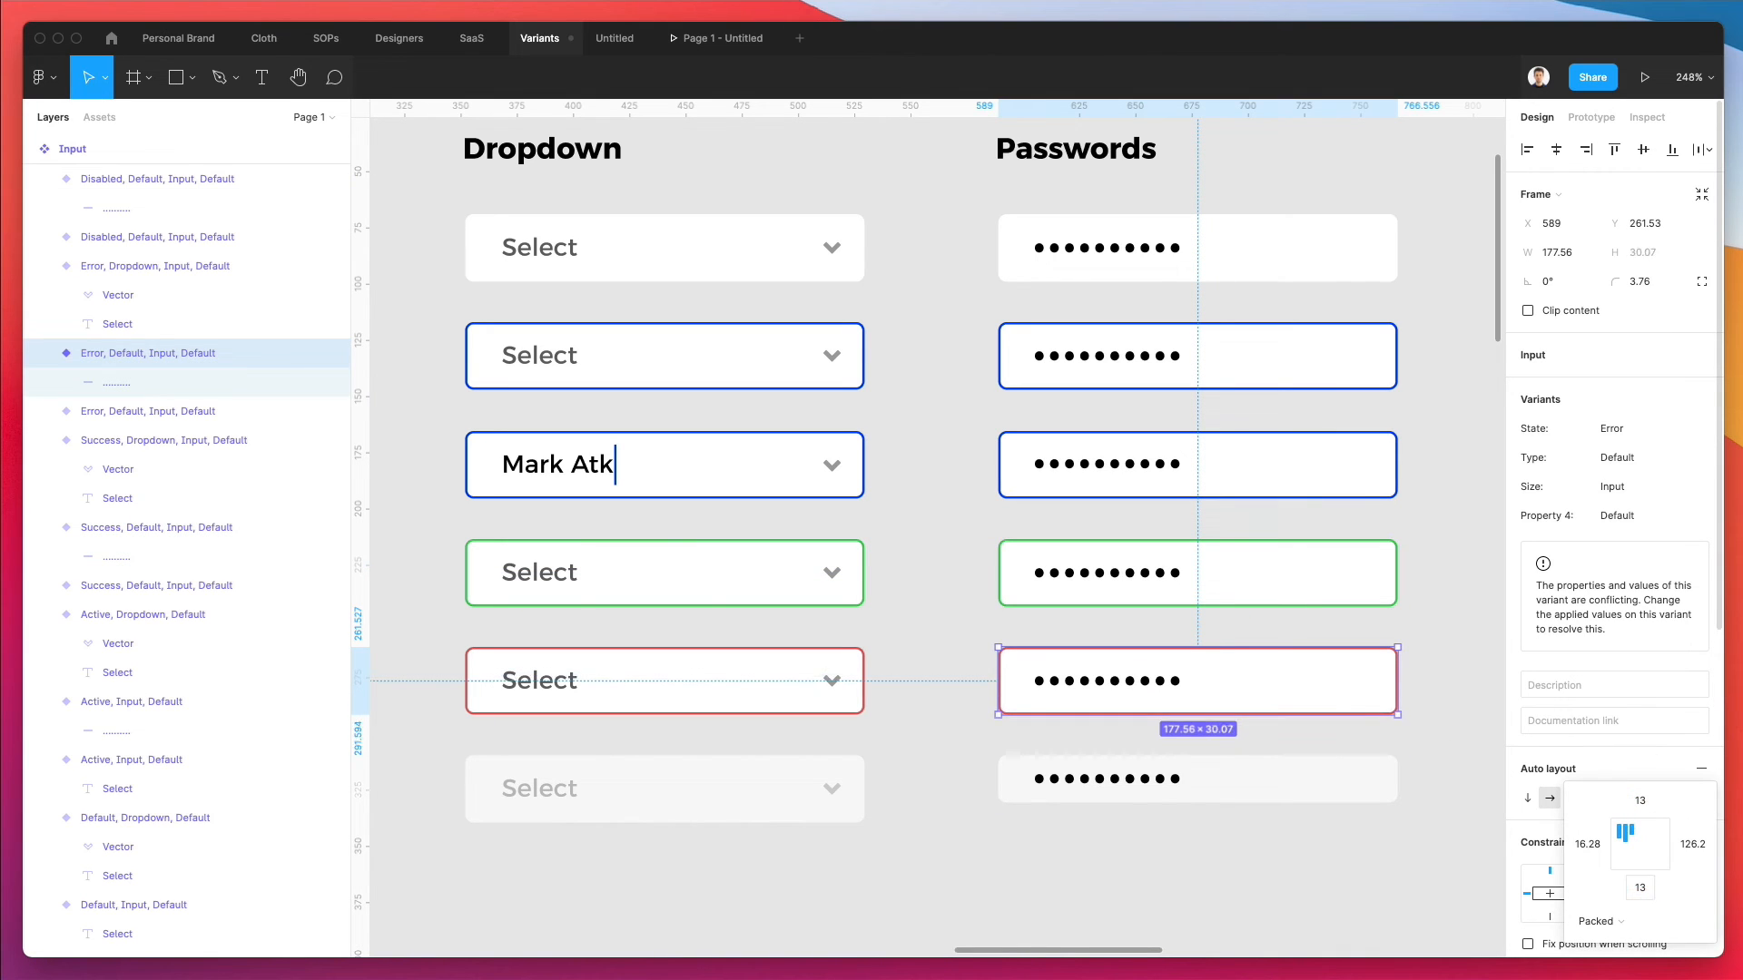
- Set the Disabled Passwords field's top and bottom auto layout padding to 13 and clear the selection
left_click(1196, 774)
left_click(1699, 799)
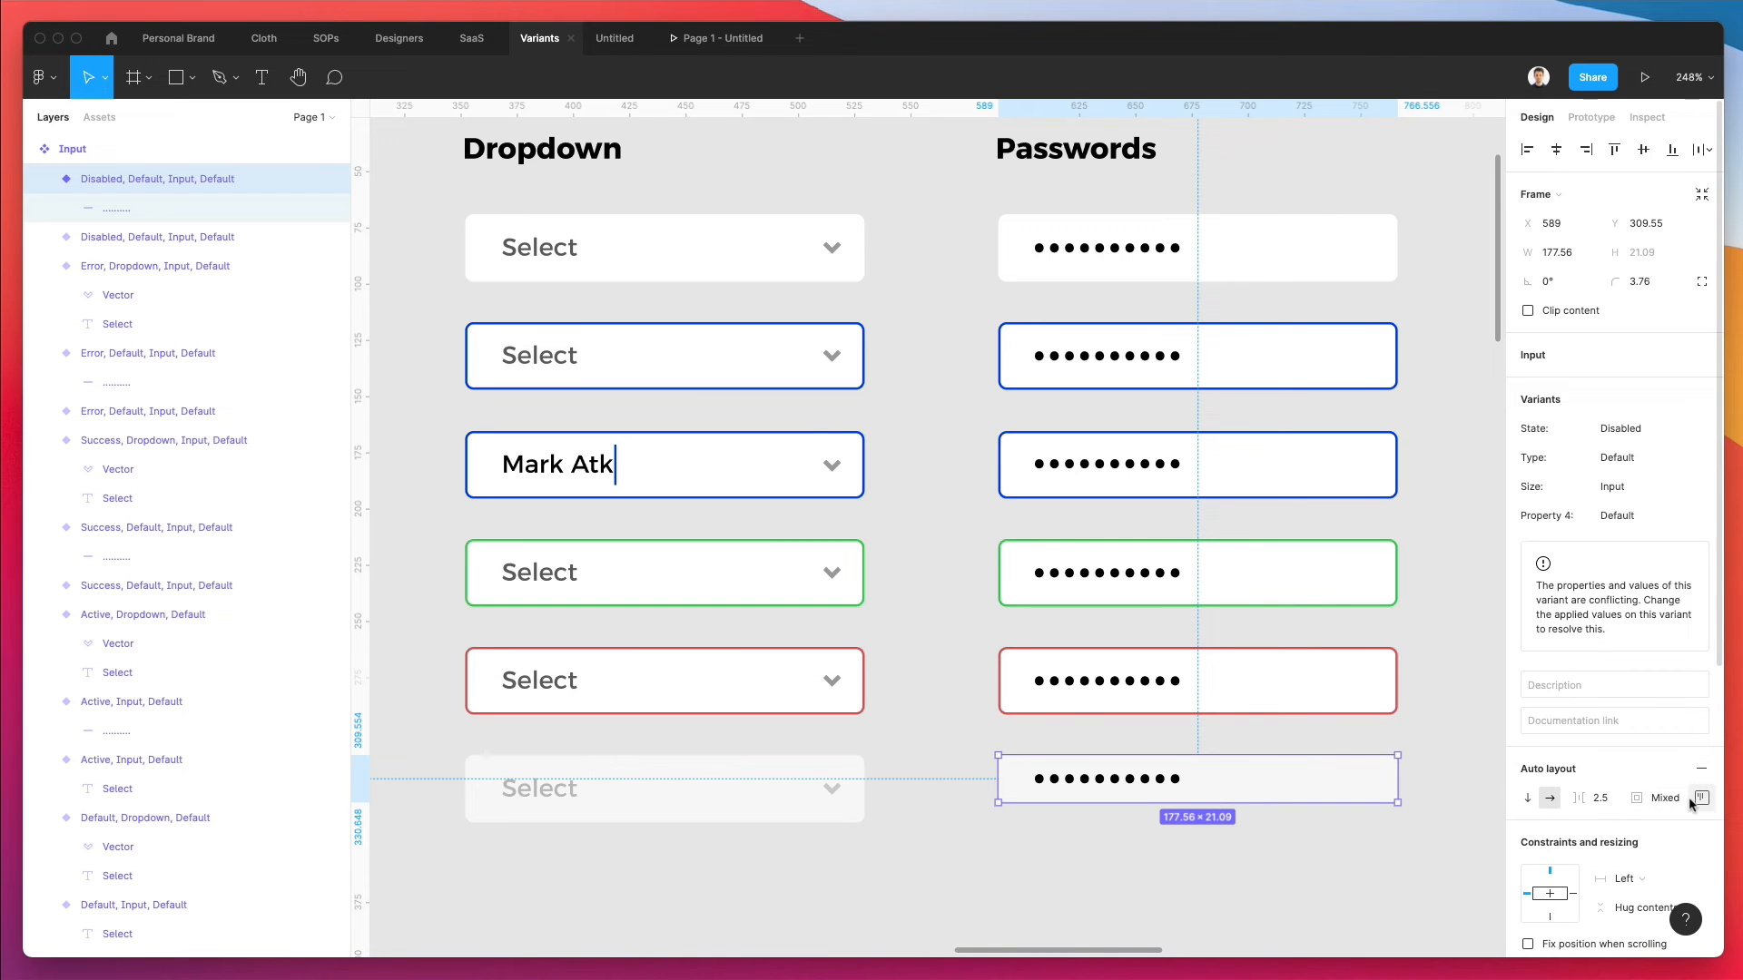
key("Return")
left_click(1639, 887)
type("13")
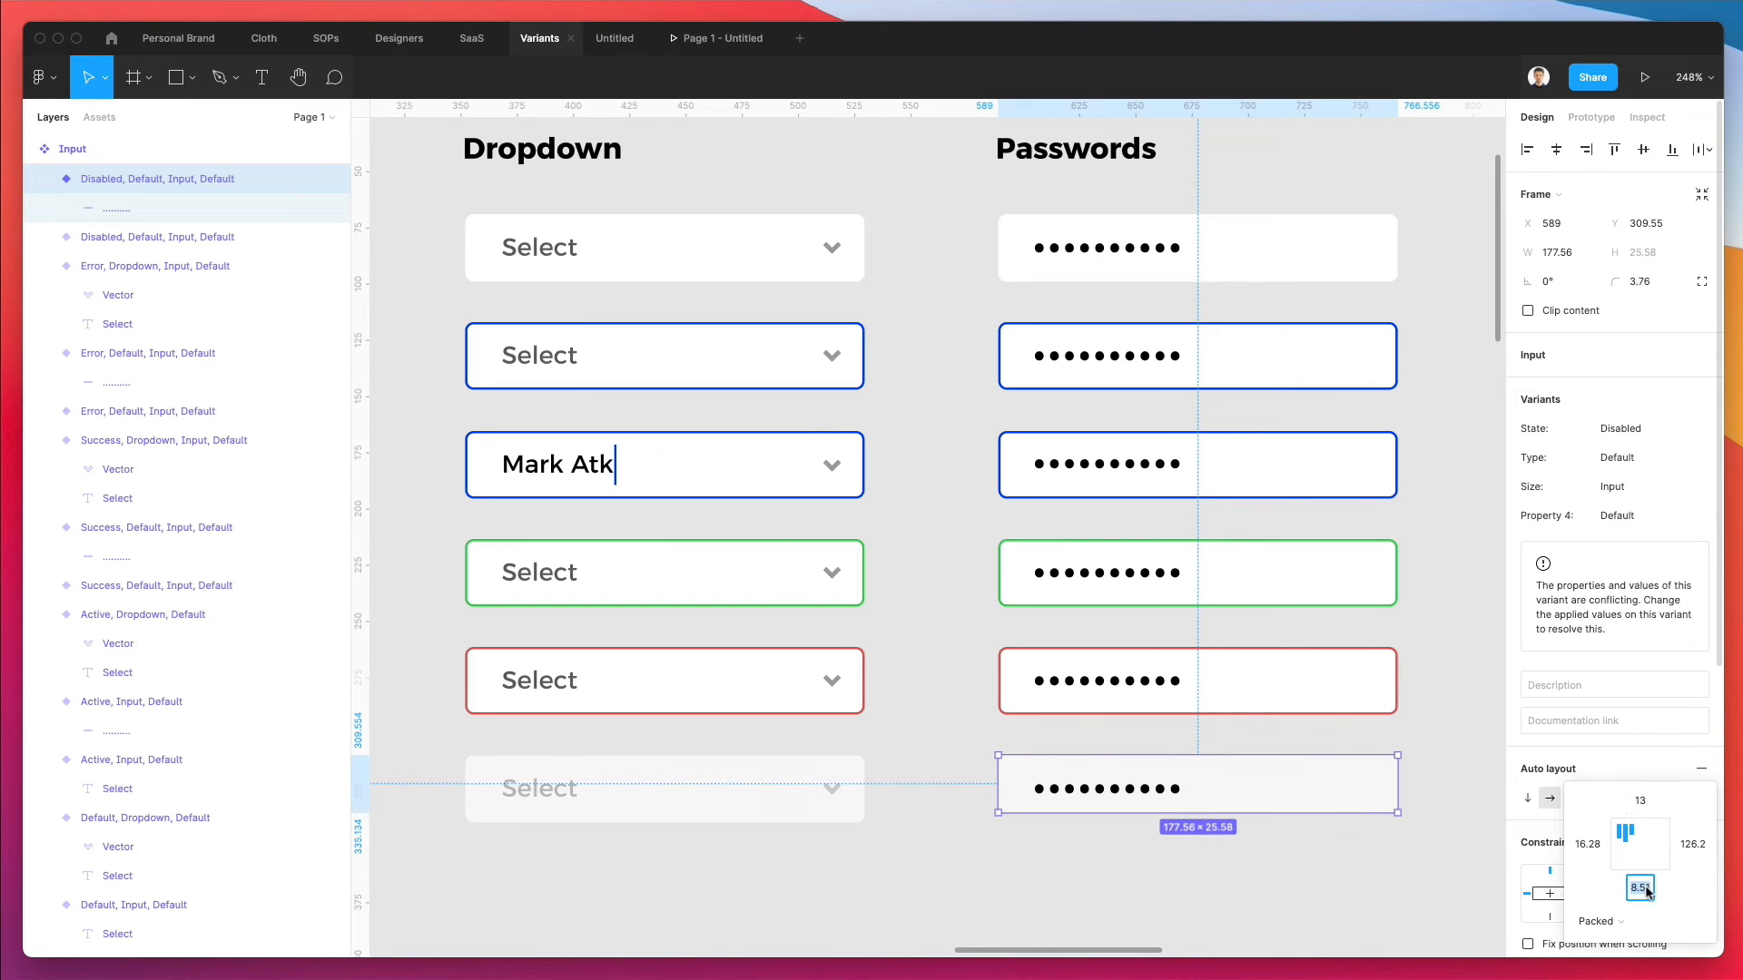
key("Return")
left_click(1458, 647)
- Rename the default Passwords variant so its Type is Password, and copy the word Password for reuse
scroll(1424, 444, "down", 3)
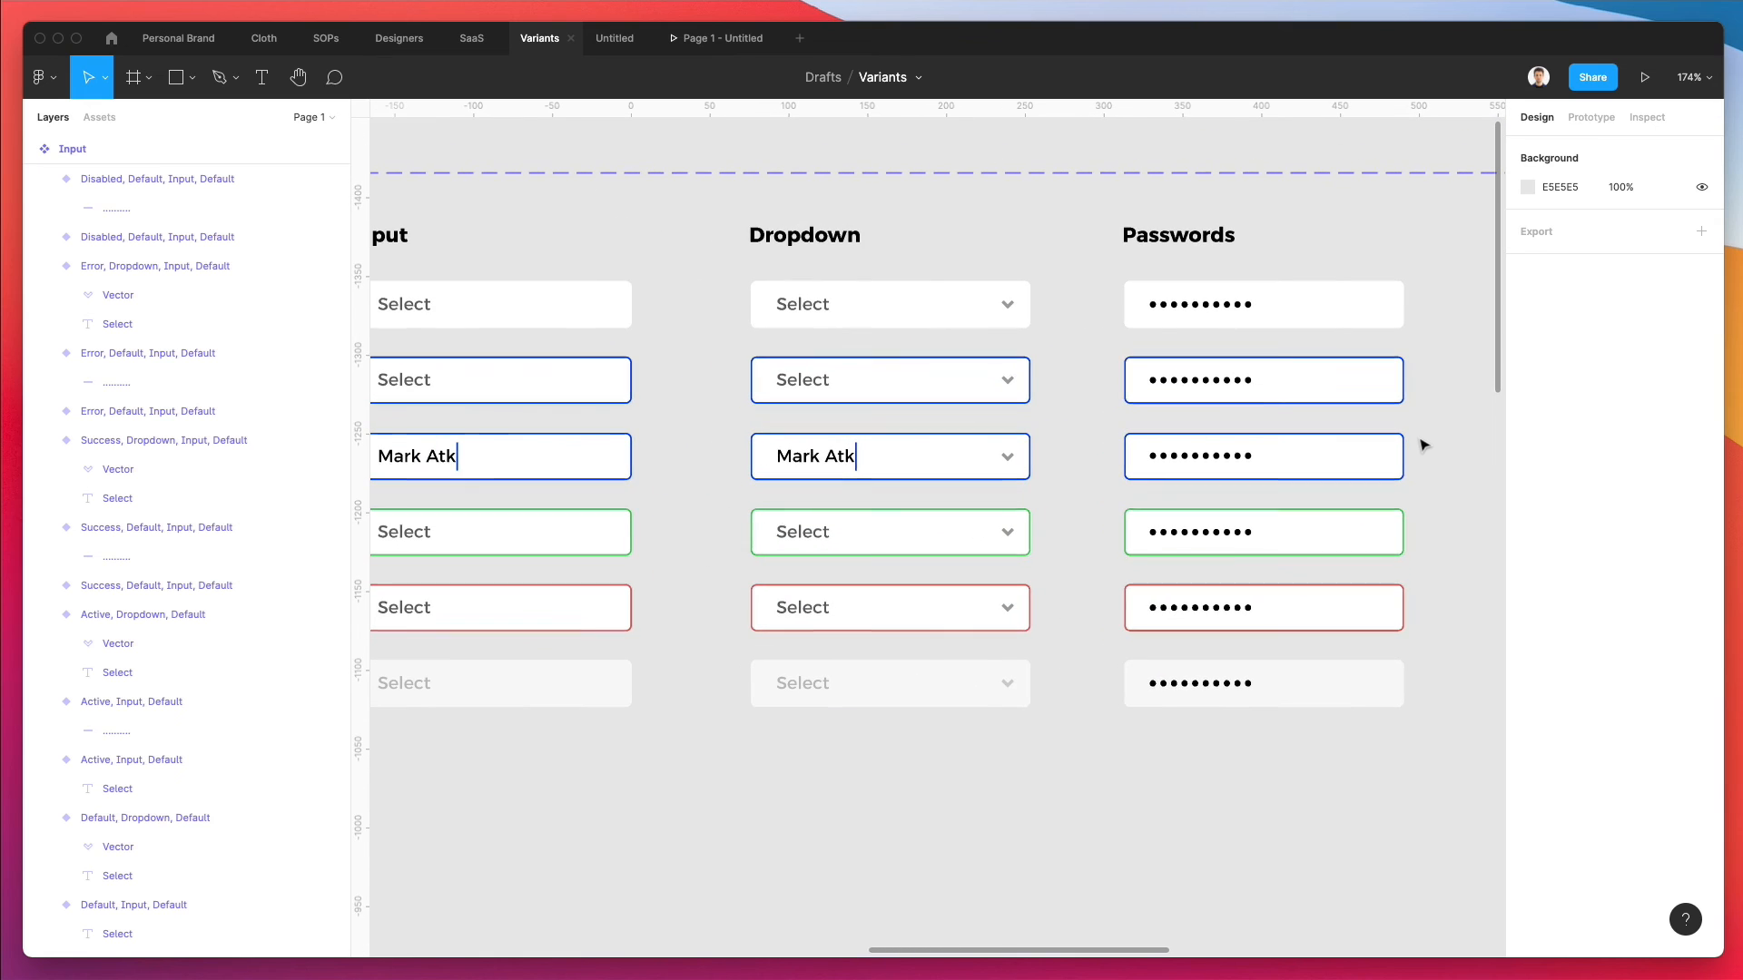
scroll(1426, 430, "down", 3)
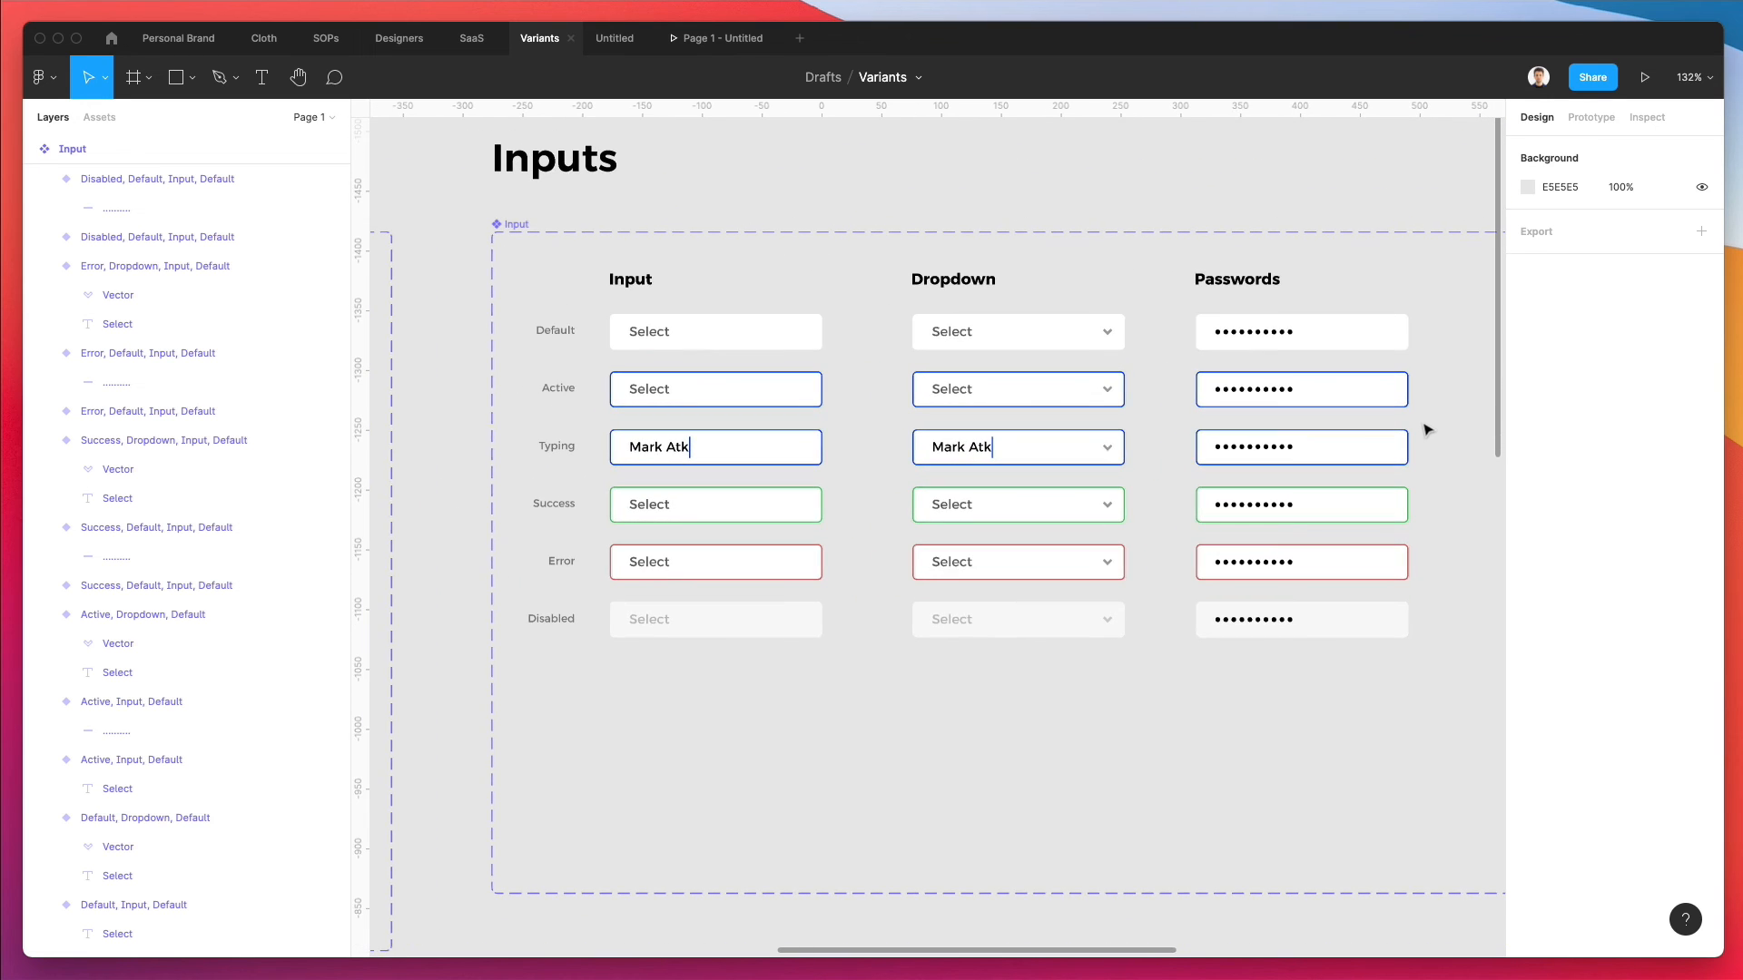
scroll(1426, 429, "down", 1)
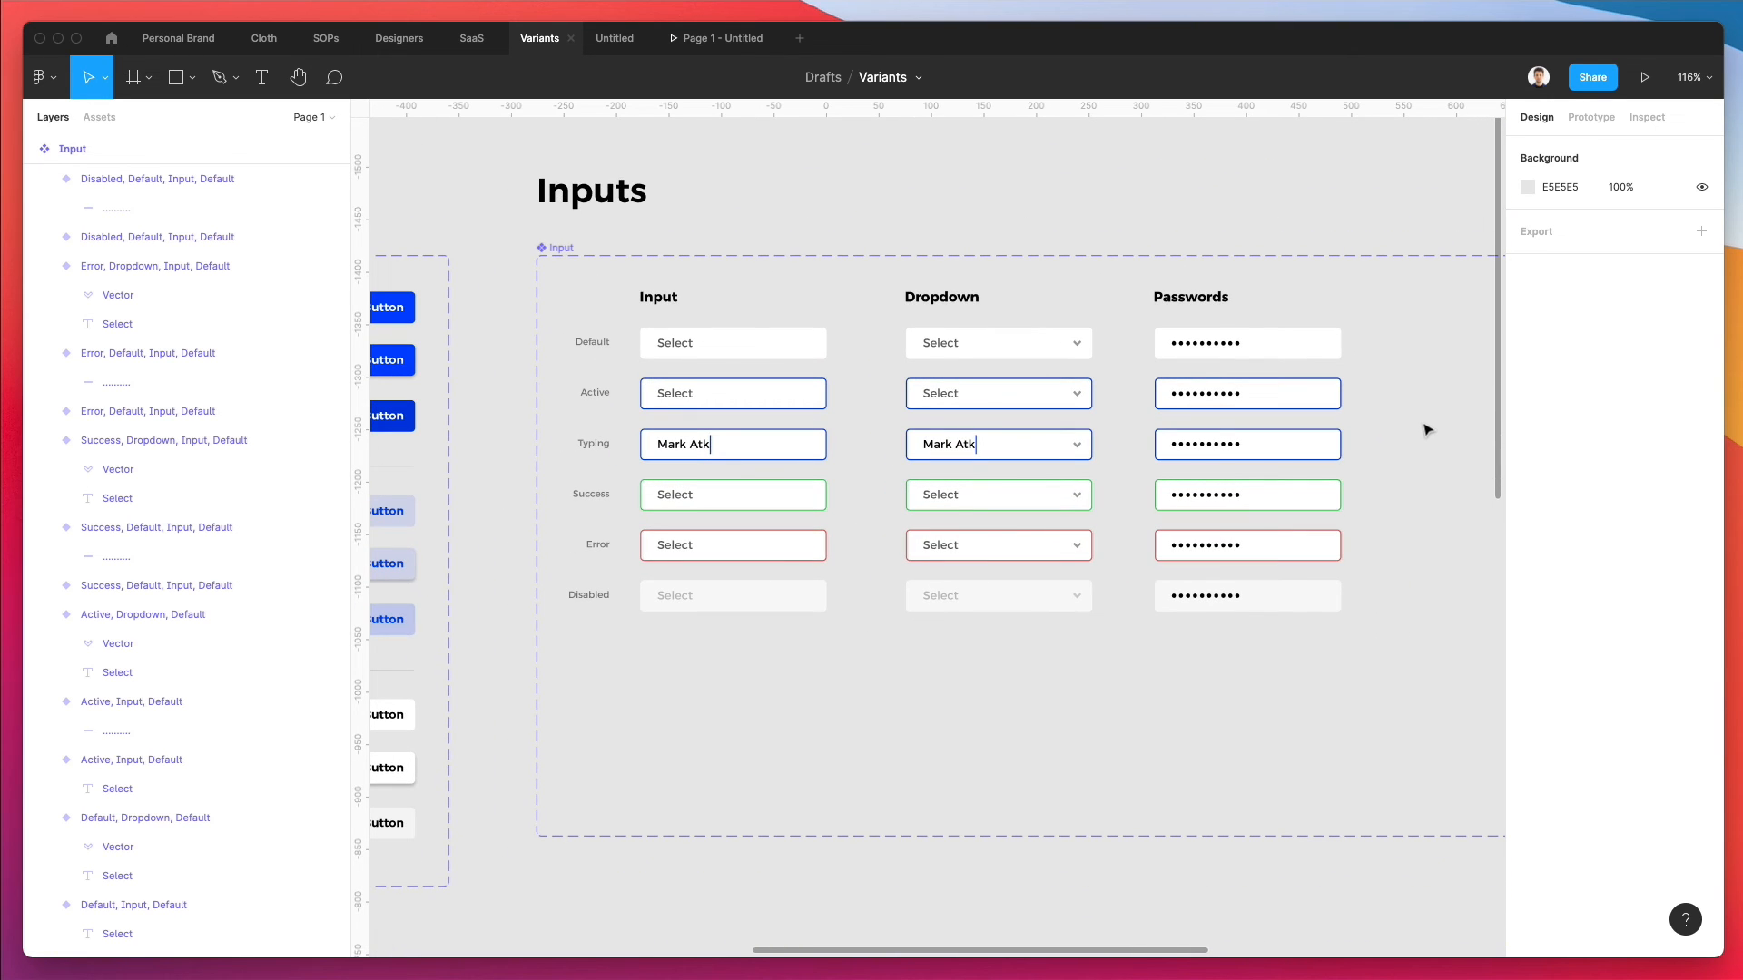
left_click(1202, 355)
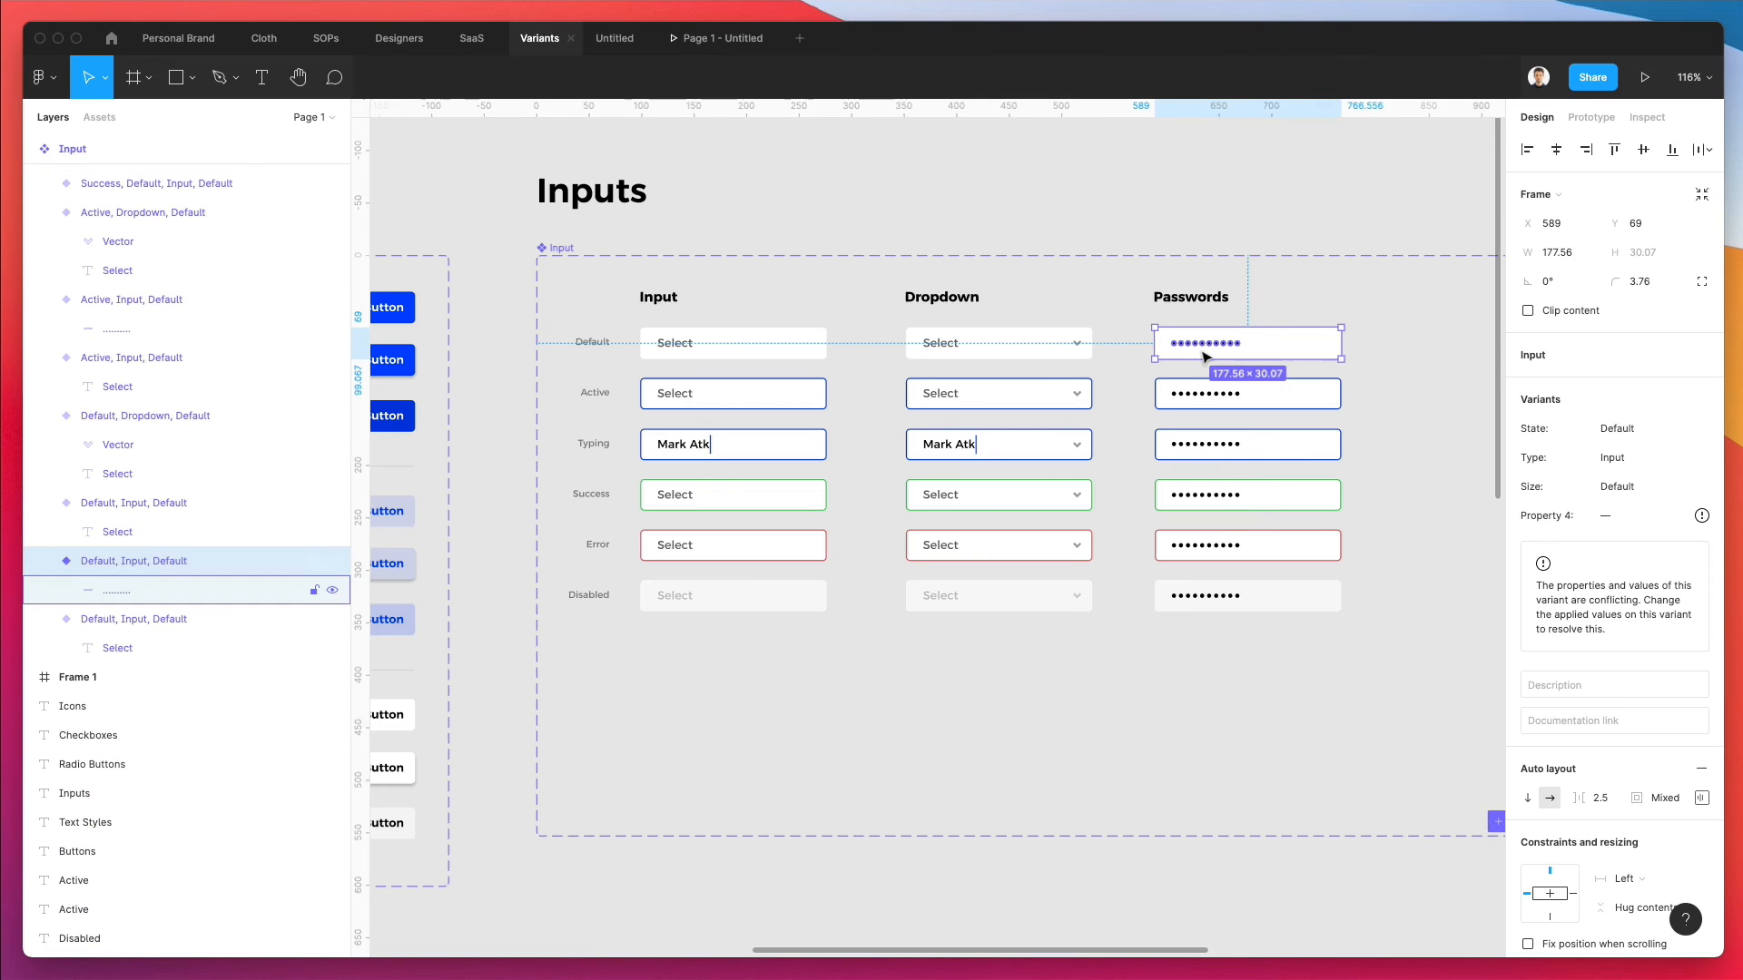
scroll(1202, 355, "up", 2)
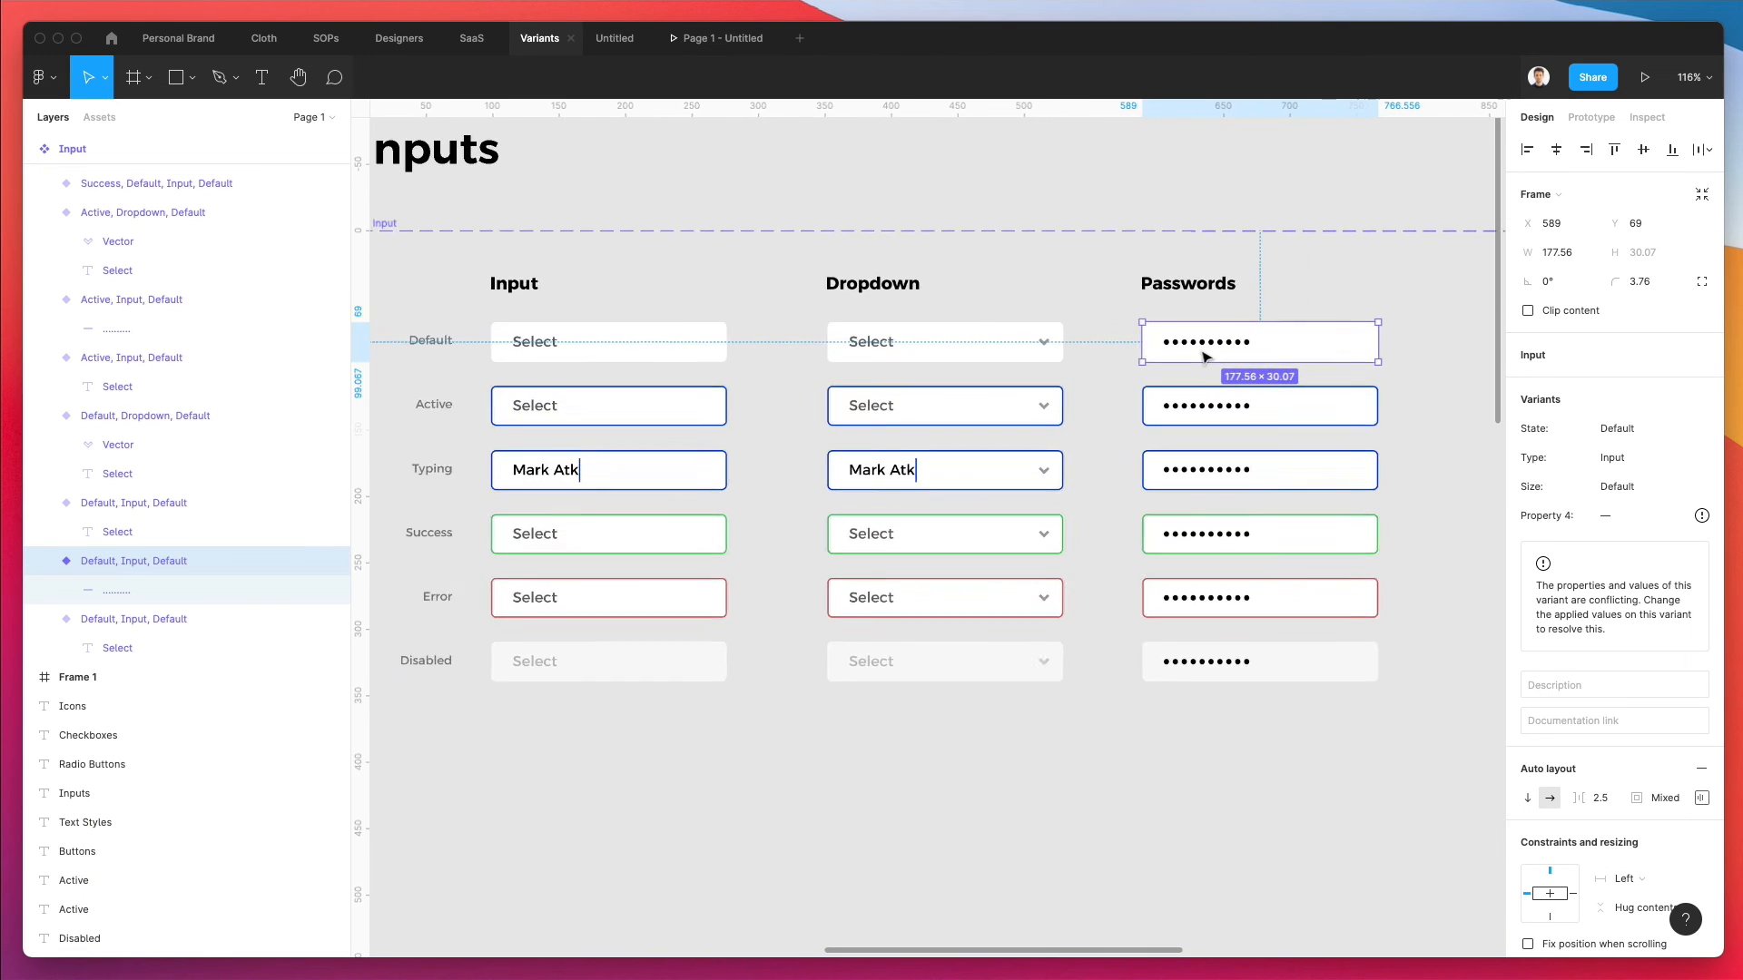
double_click(136, 560)
double_click(199, 562)
type("Passw")
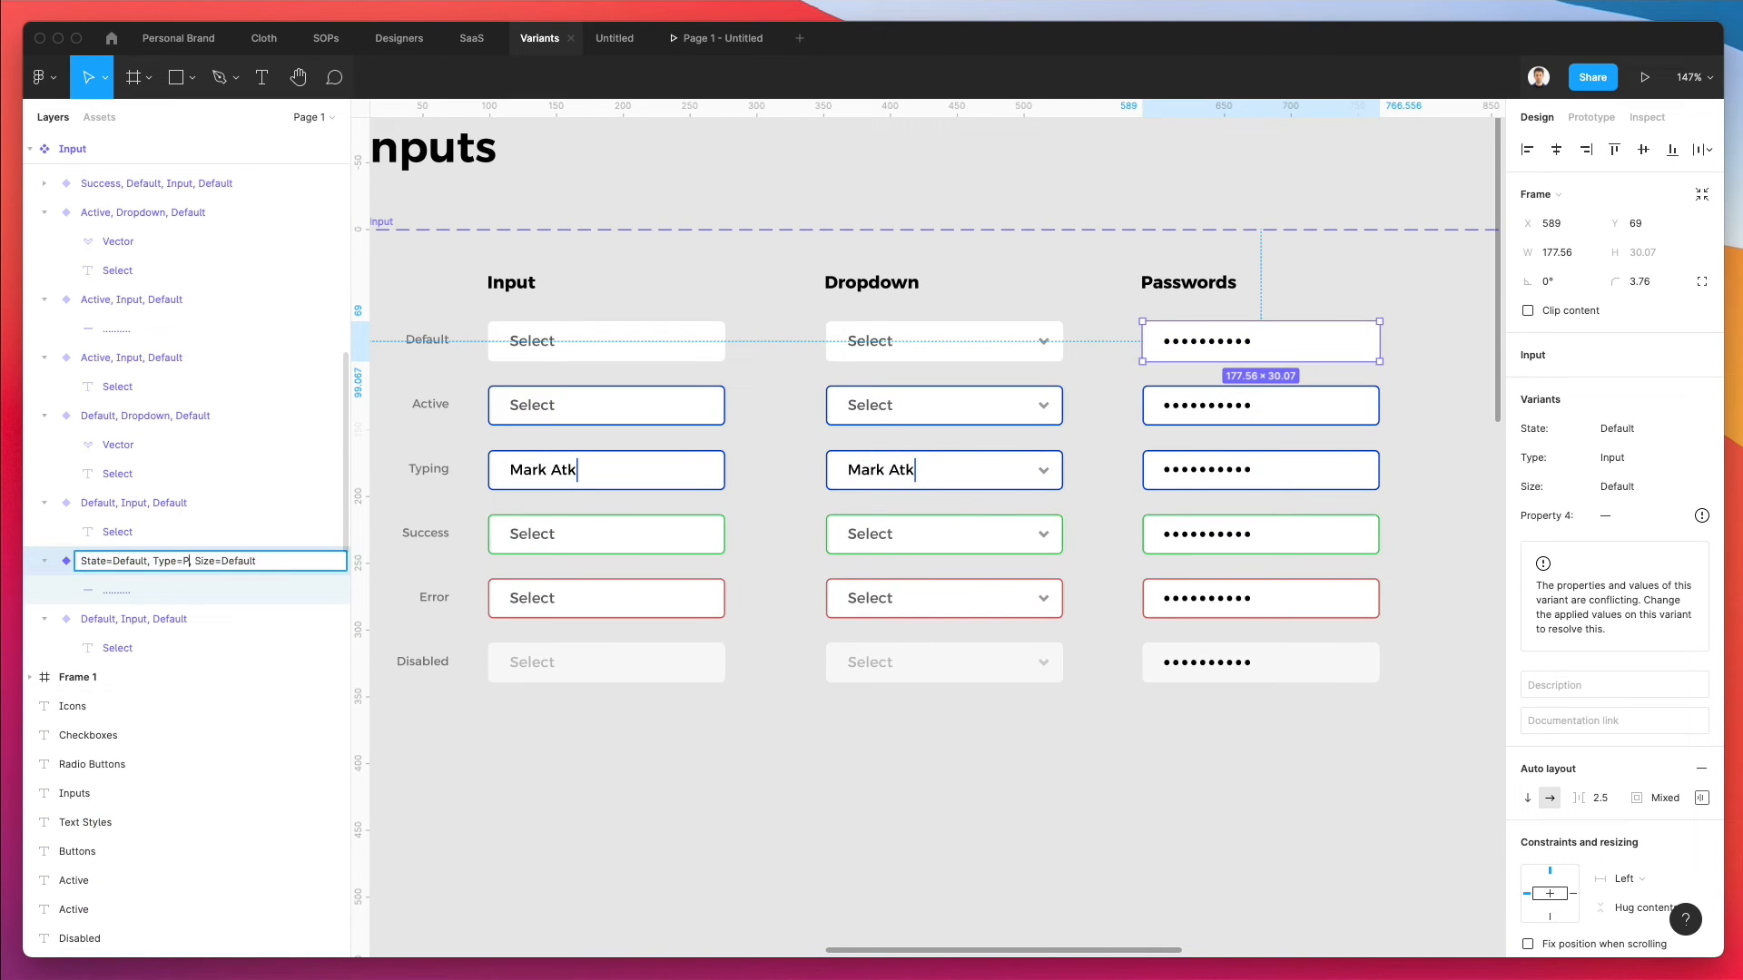
type("ords")
key("BackSpace")
key("alt+shift+Left")
key("super+c")
key("Return")
- Change the Type in the Active Passwords variant's layer name from Input to Password
left_click(1252, 408)
key("super+r")
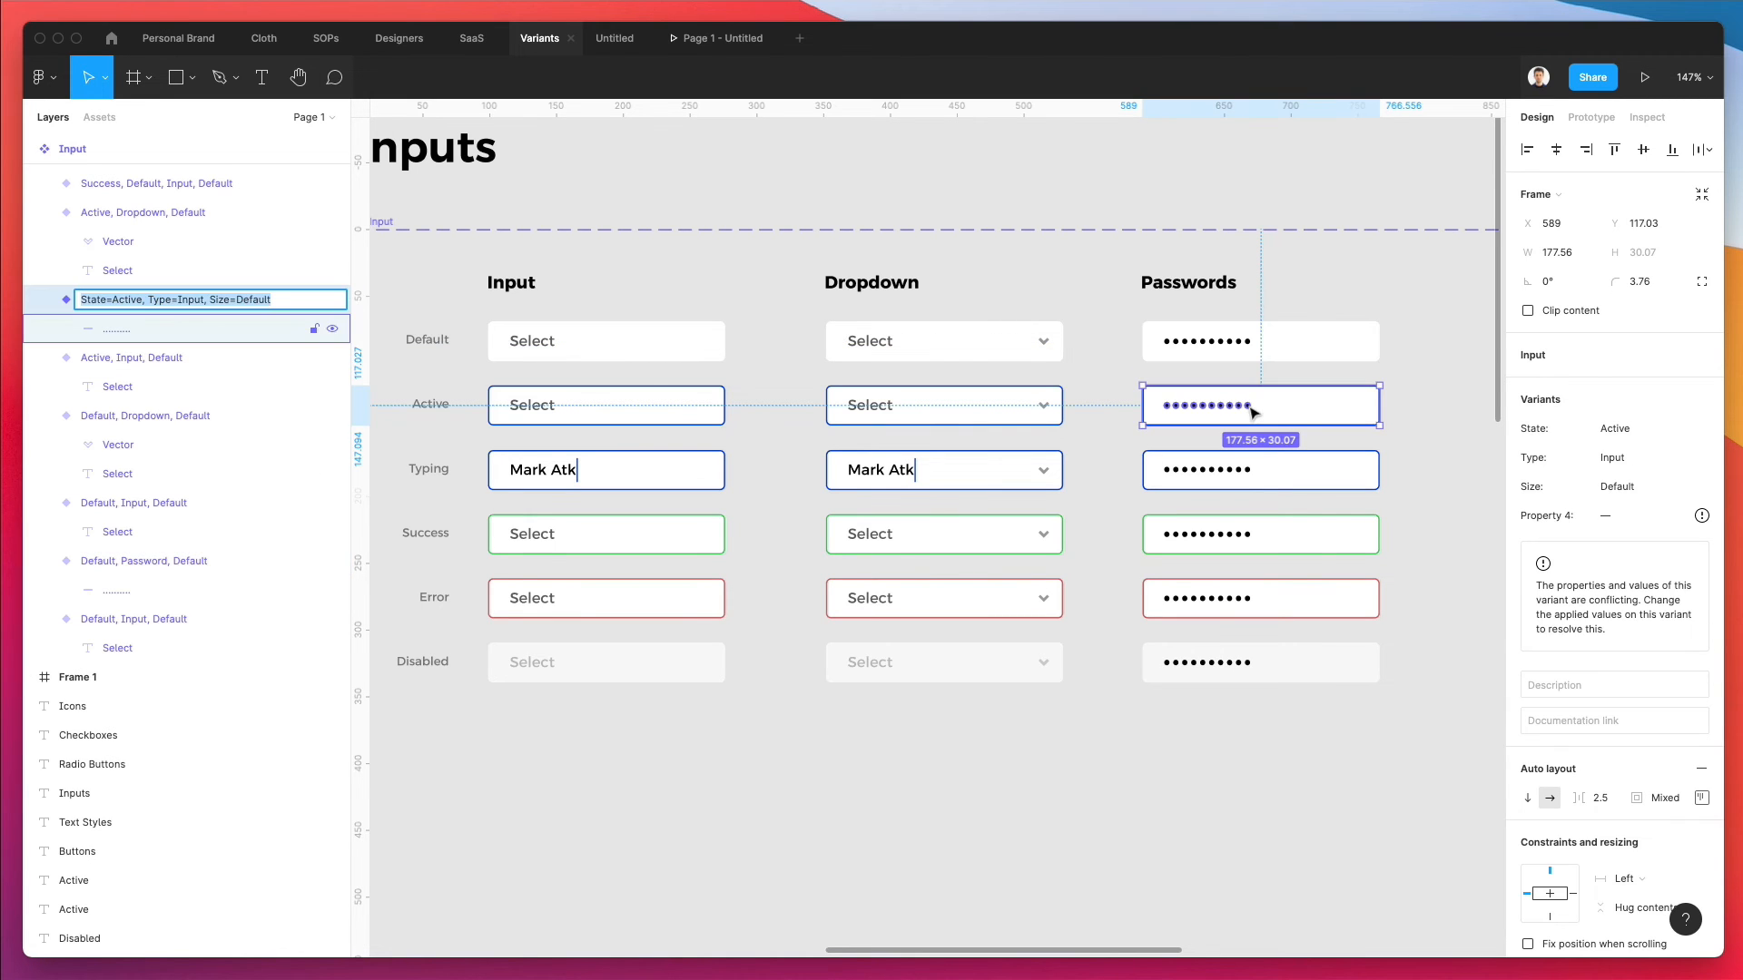
key("Right")
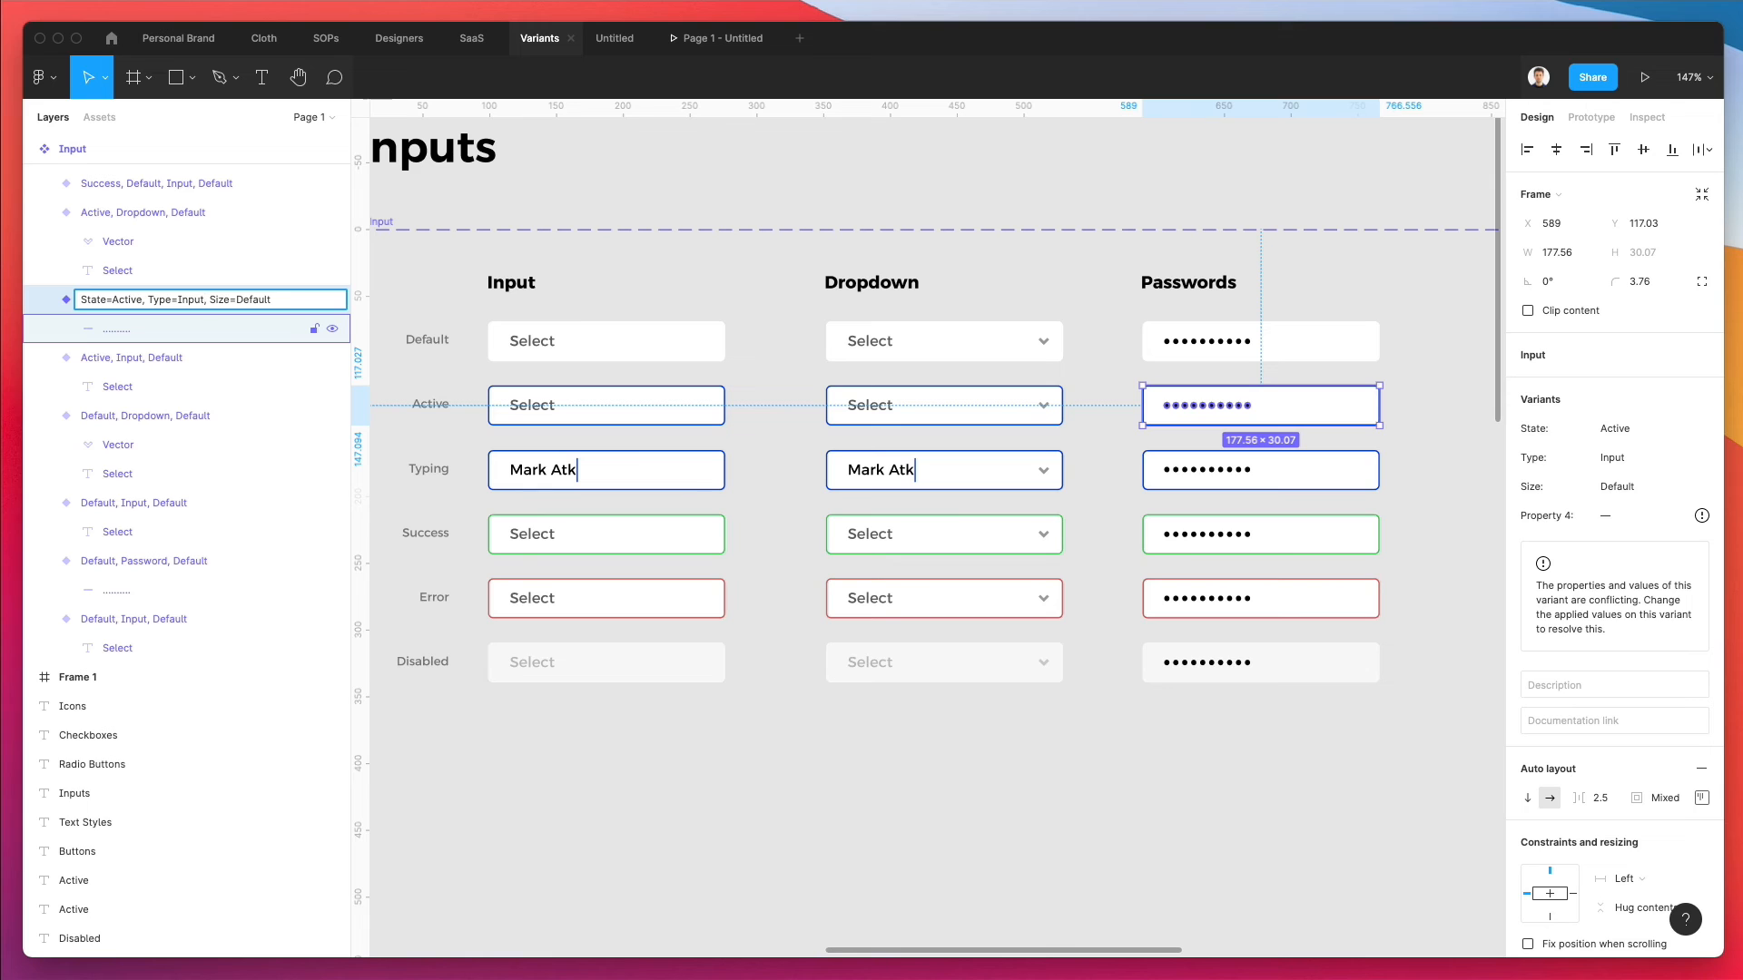
key("super+v")
key("Return")
- Change the Type in the Typing Passwords variant's layer name to Password
scroll(1303, 427, "down", 1)
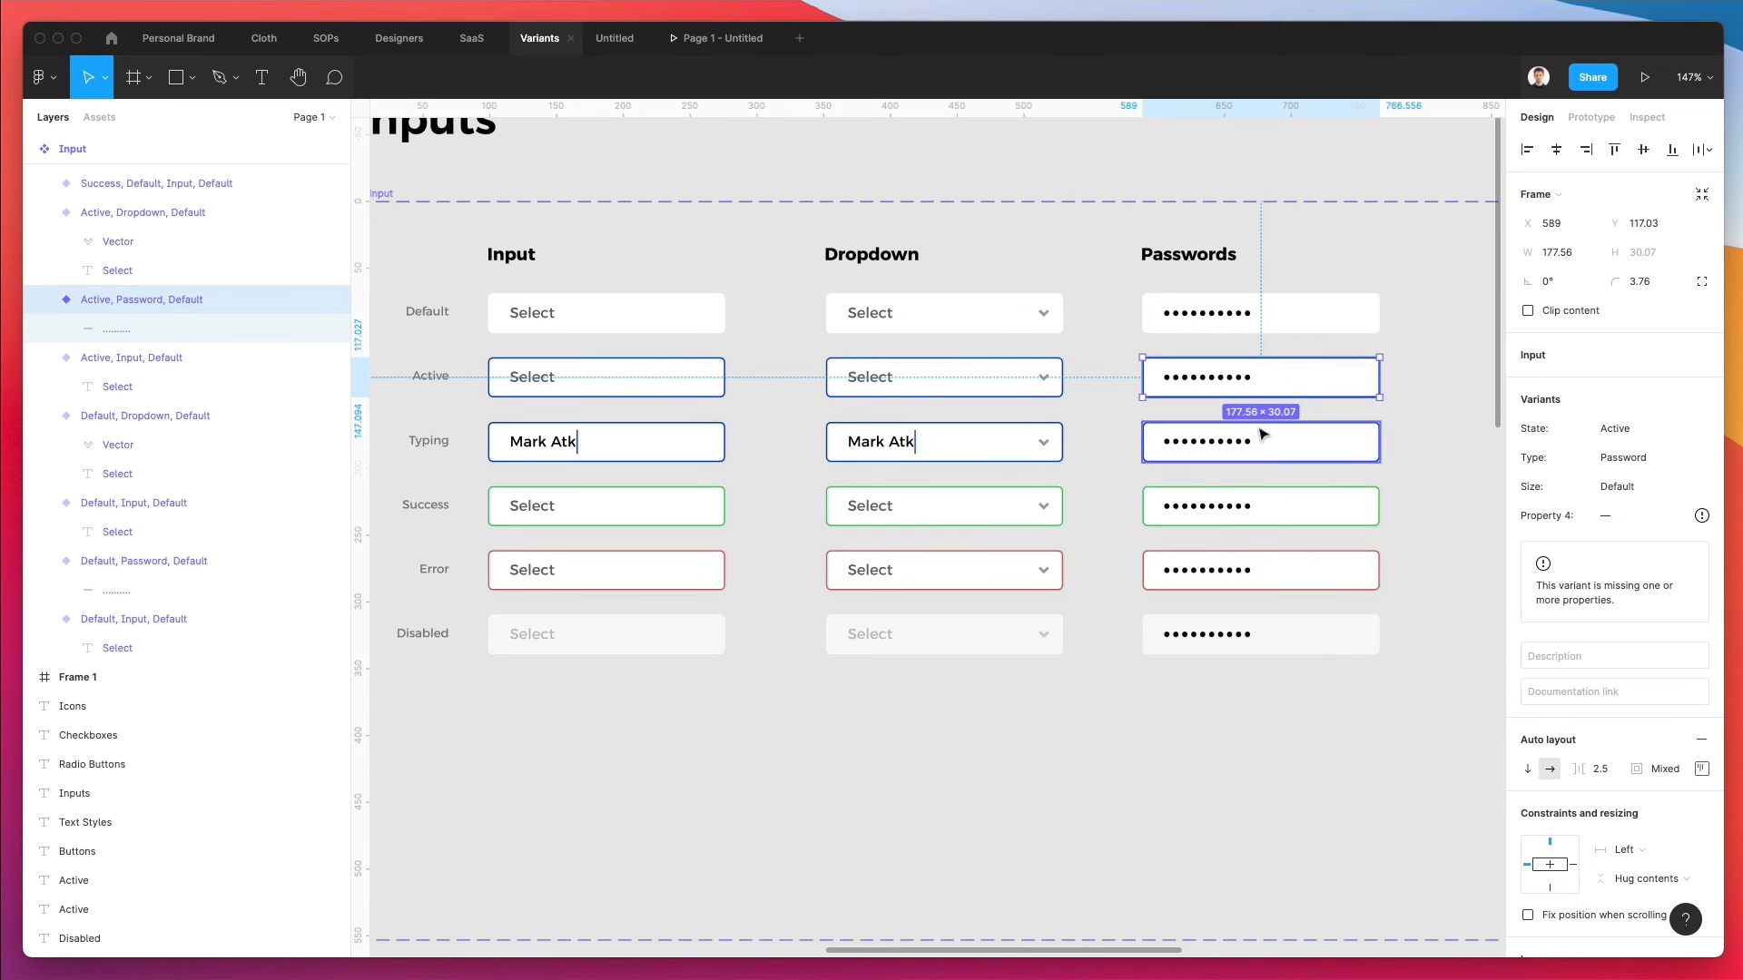
left_click(1261, 436)
key("super+r")
double_click(195, 179)
key("super+v")
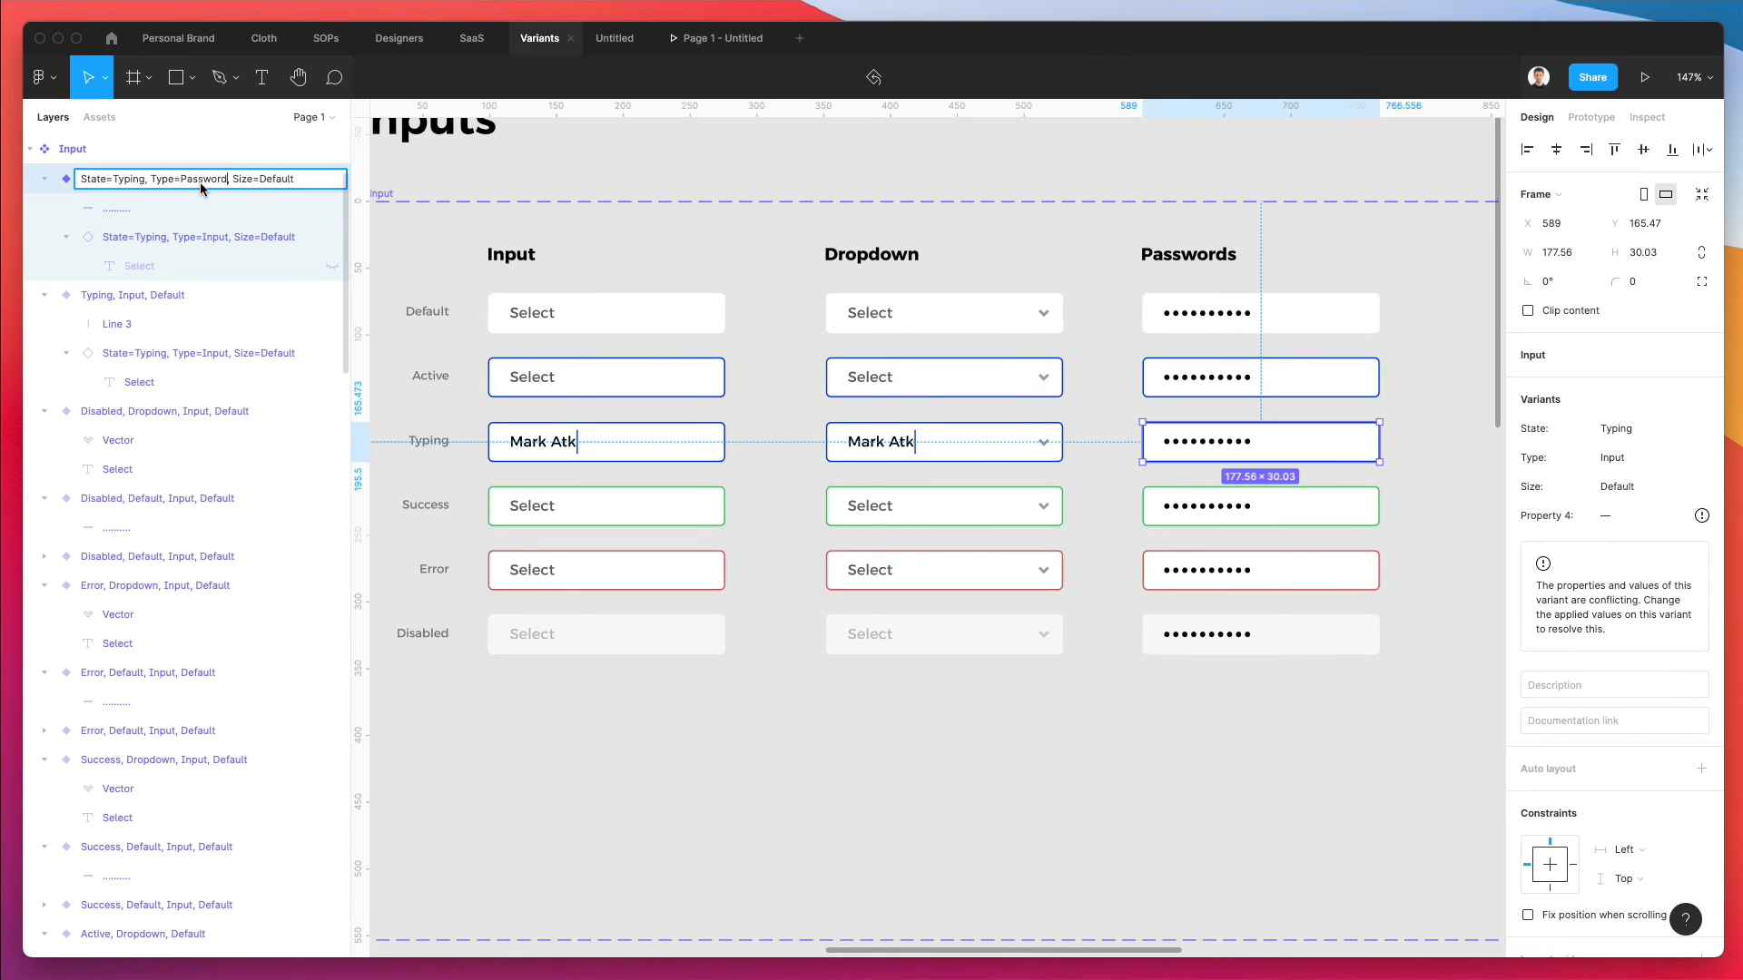
key("Return")
- Replace the Type value Default with Password in the Success Passwords variant's layer name
double_click(215, 847)
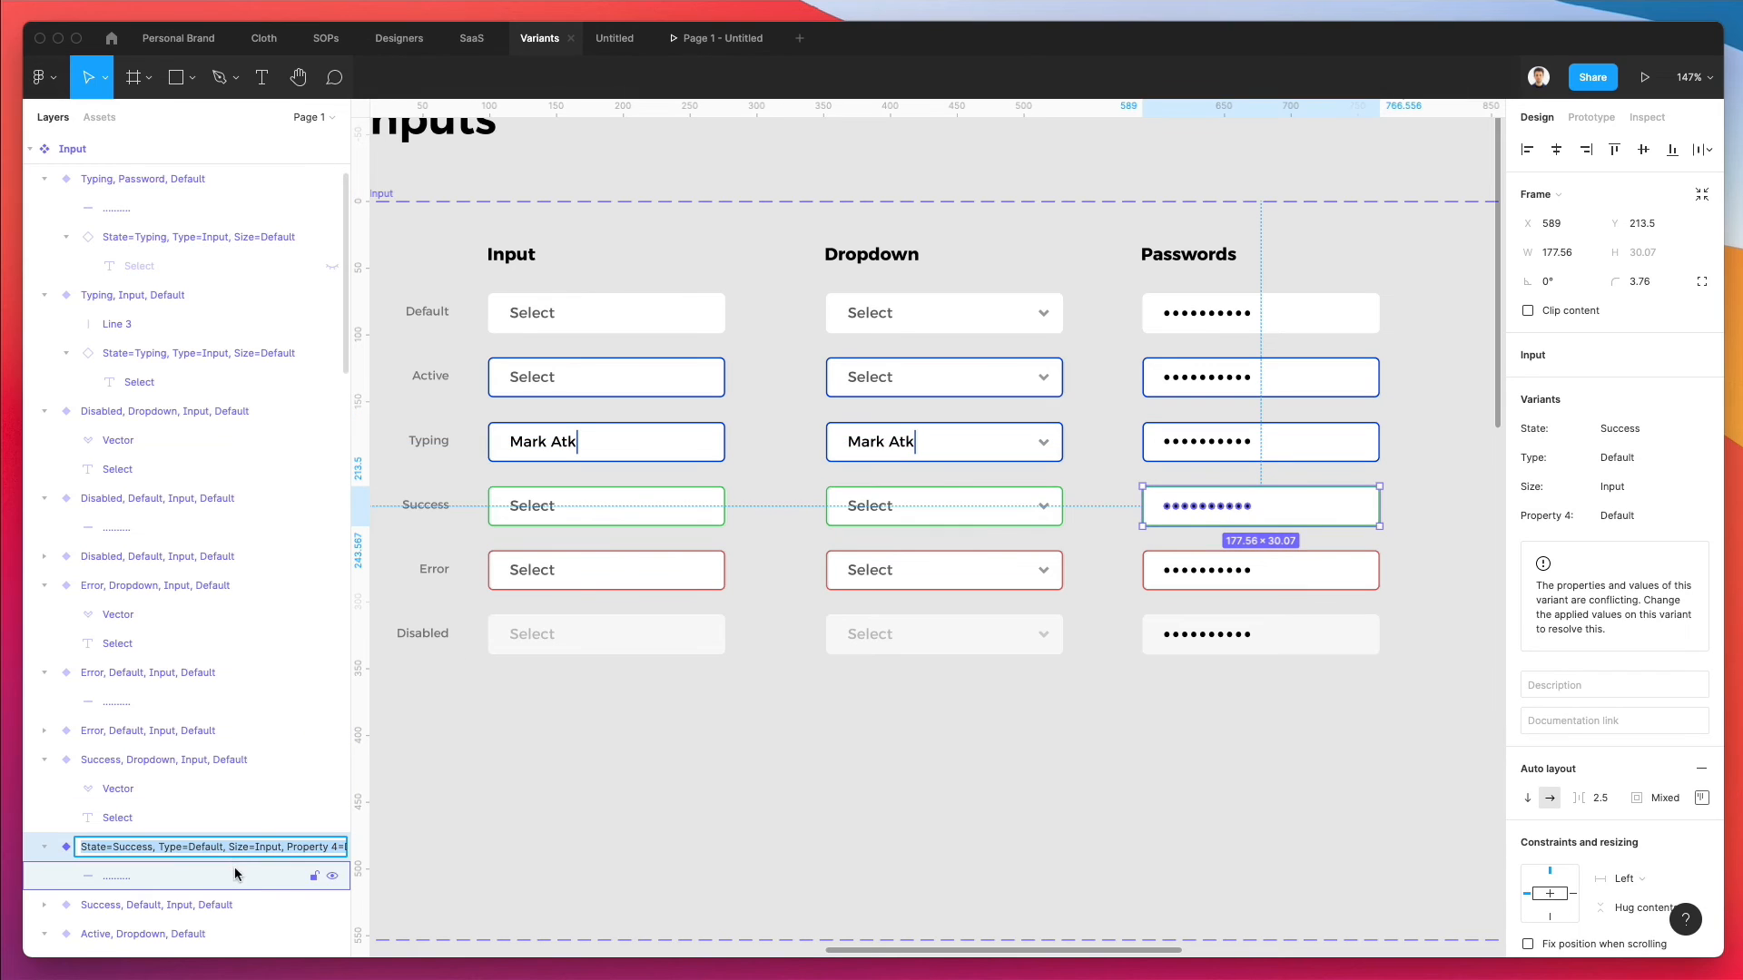
left_click(214, 847)
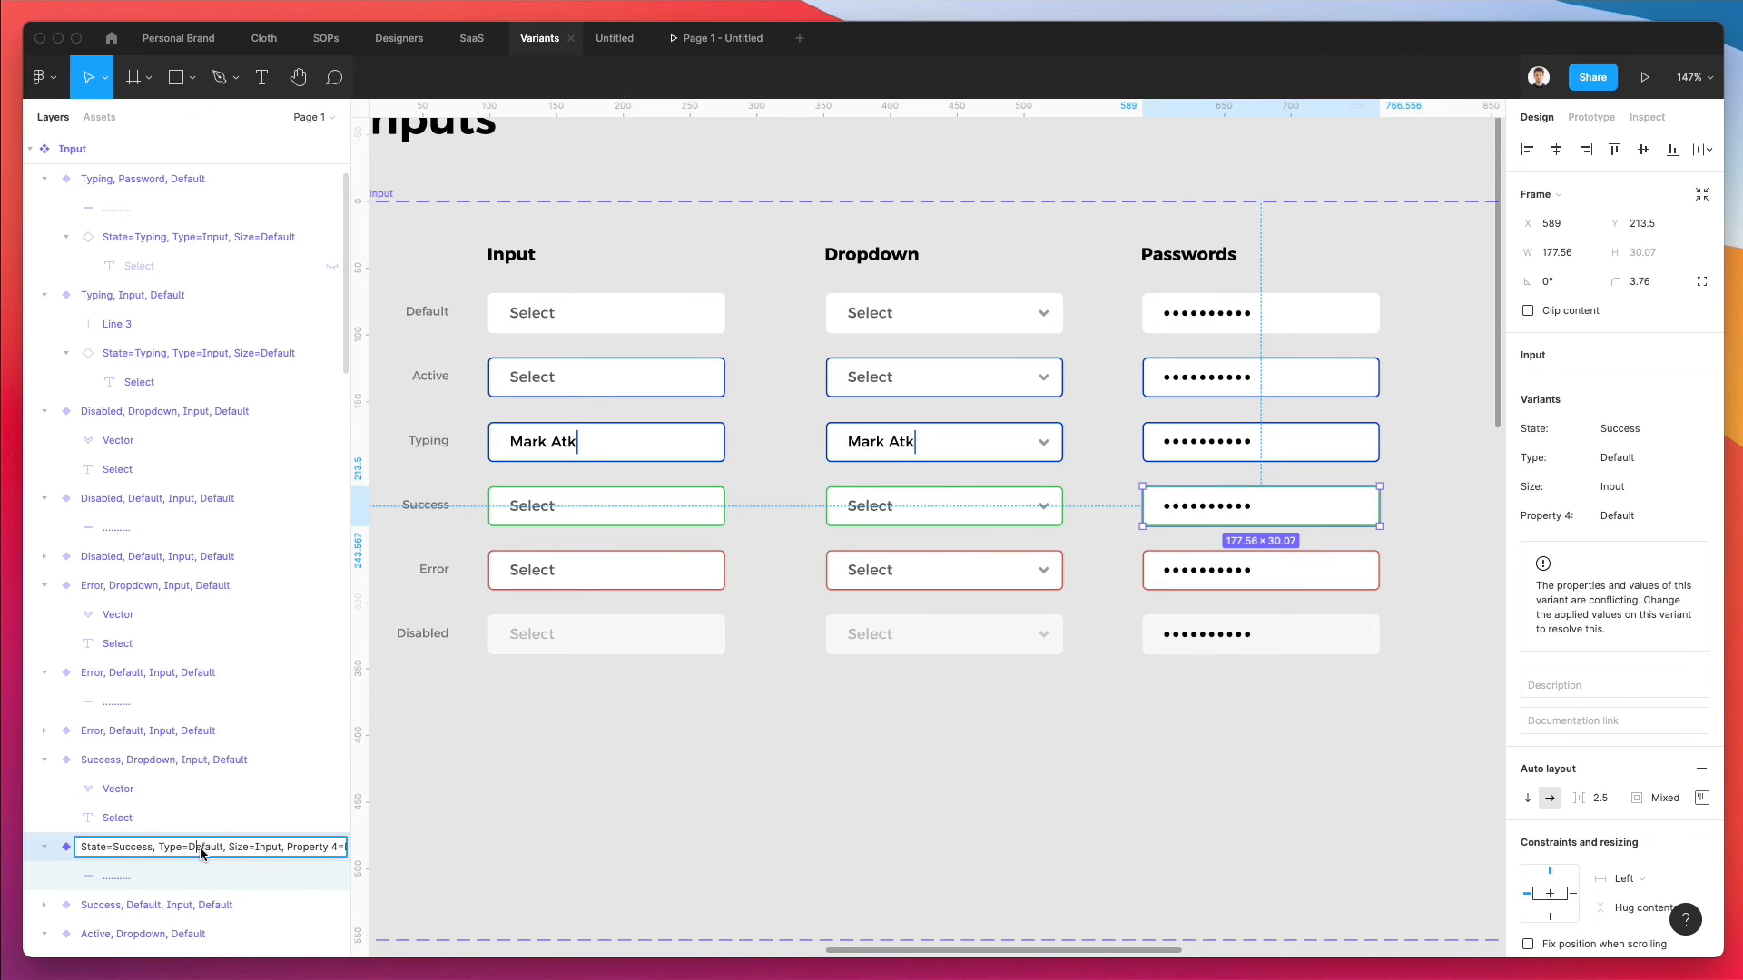
double_click(201, 847)
key("super+v")
key("Return")
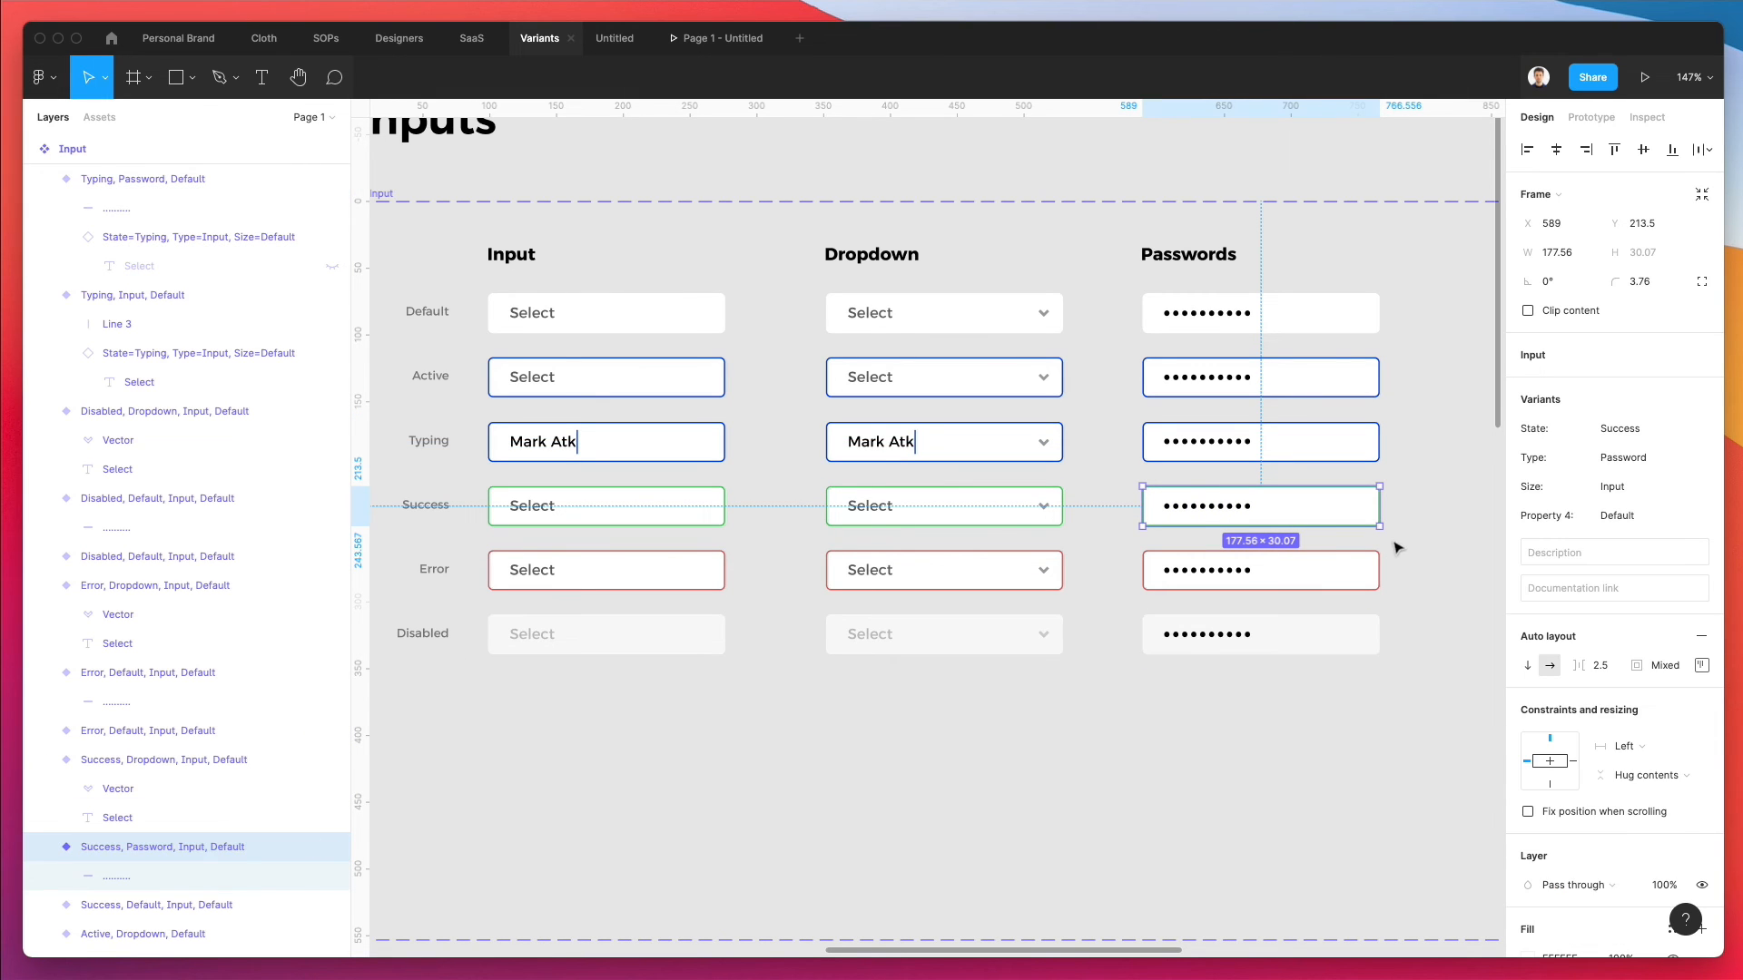
- Replace the Type value Default with Password in the Error Passwords variant's layer name
left_click(1222, 579)
double_click(191, 673)
double_click(189, 673)
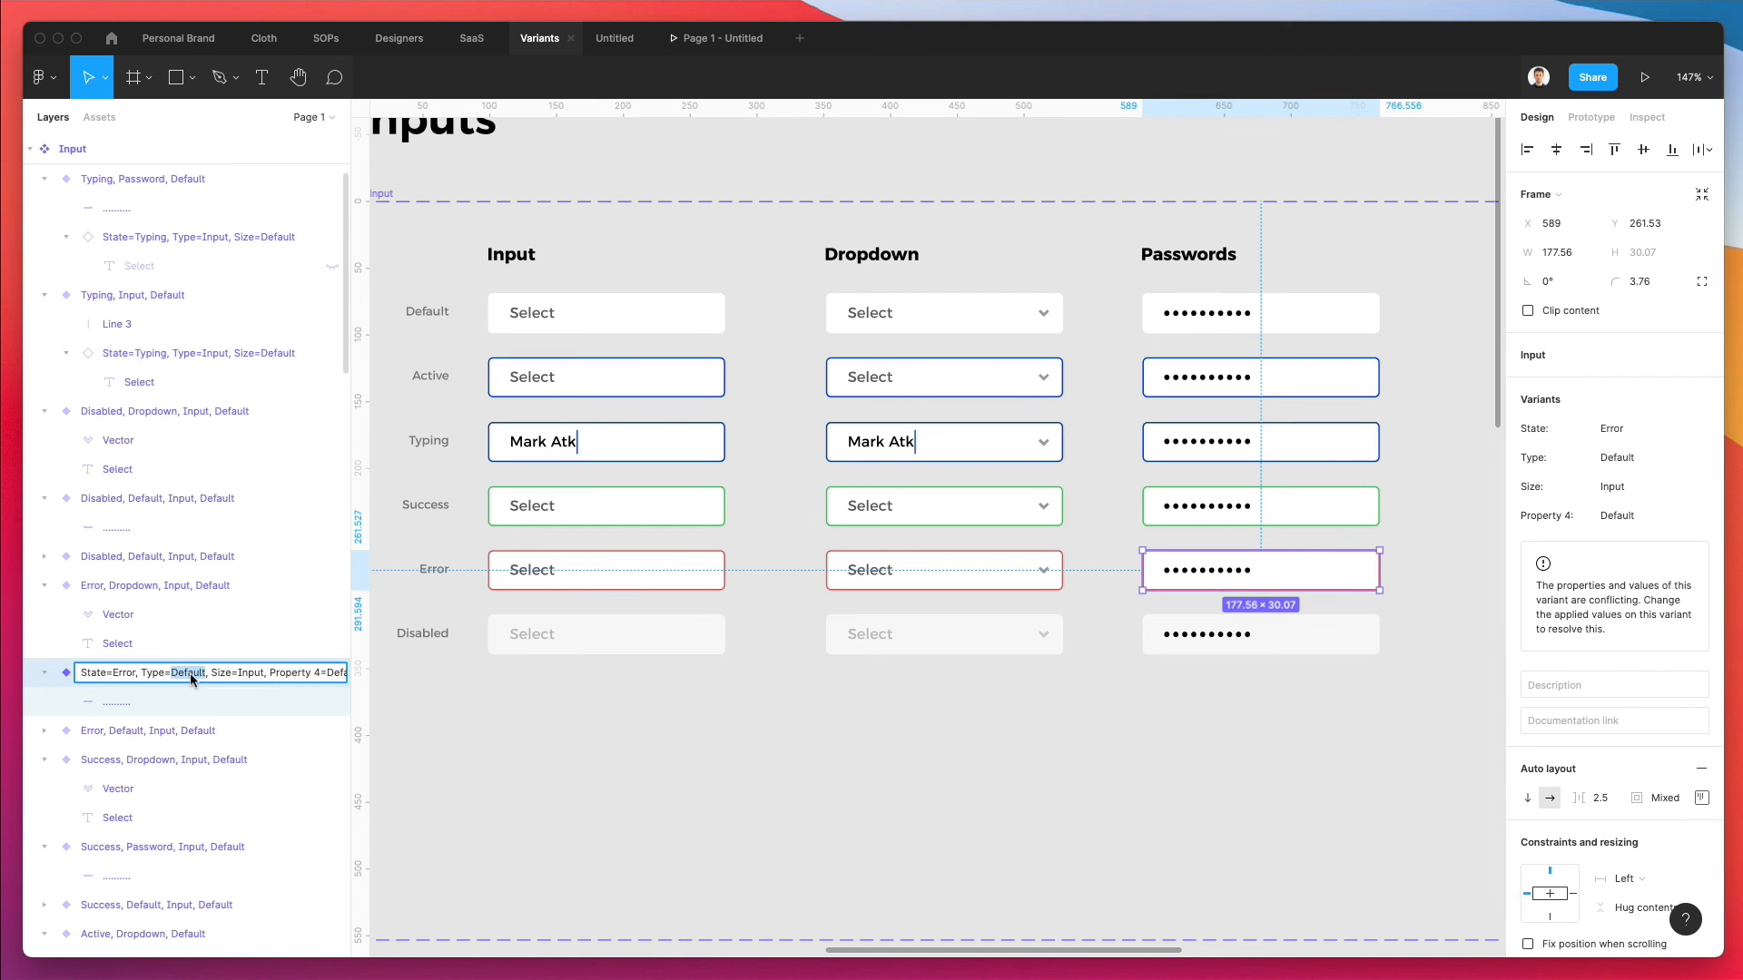
key("super+v")
key("Return")
- Replace the Type value with Password in the Disabled Passwords variant's layer name and clear the selection
left_click(1285, 635)
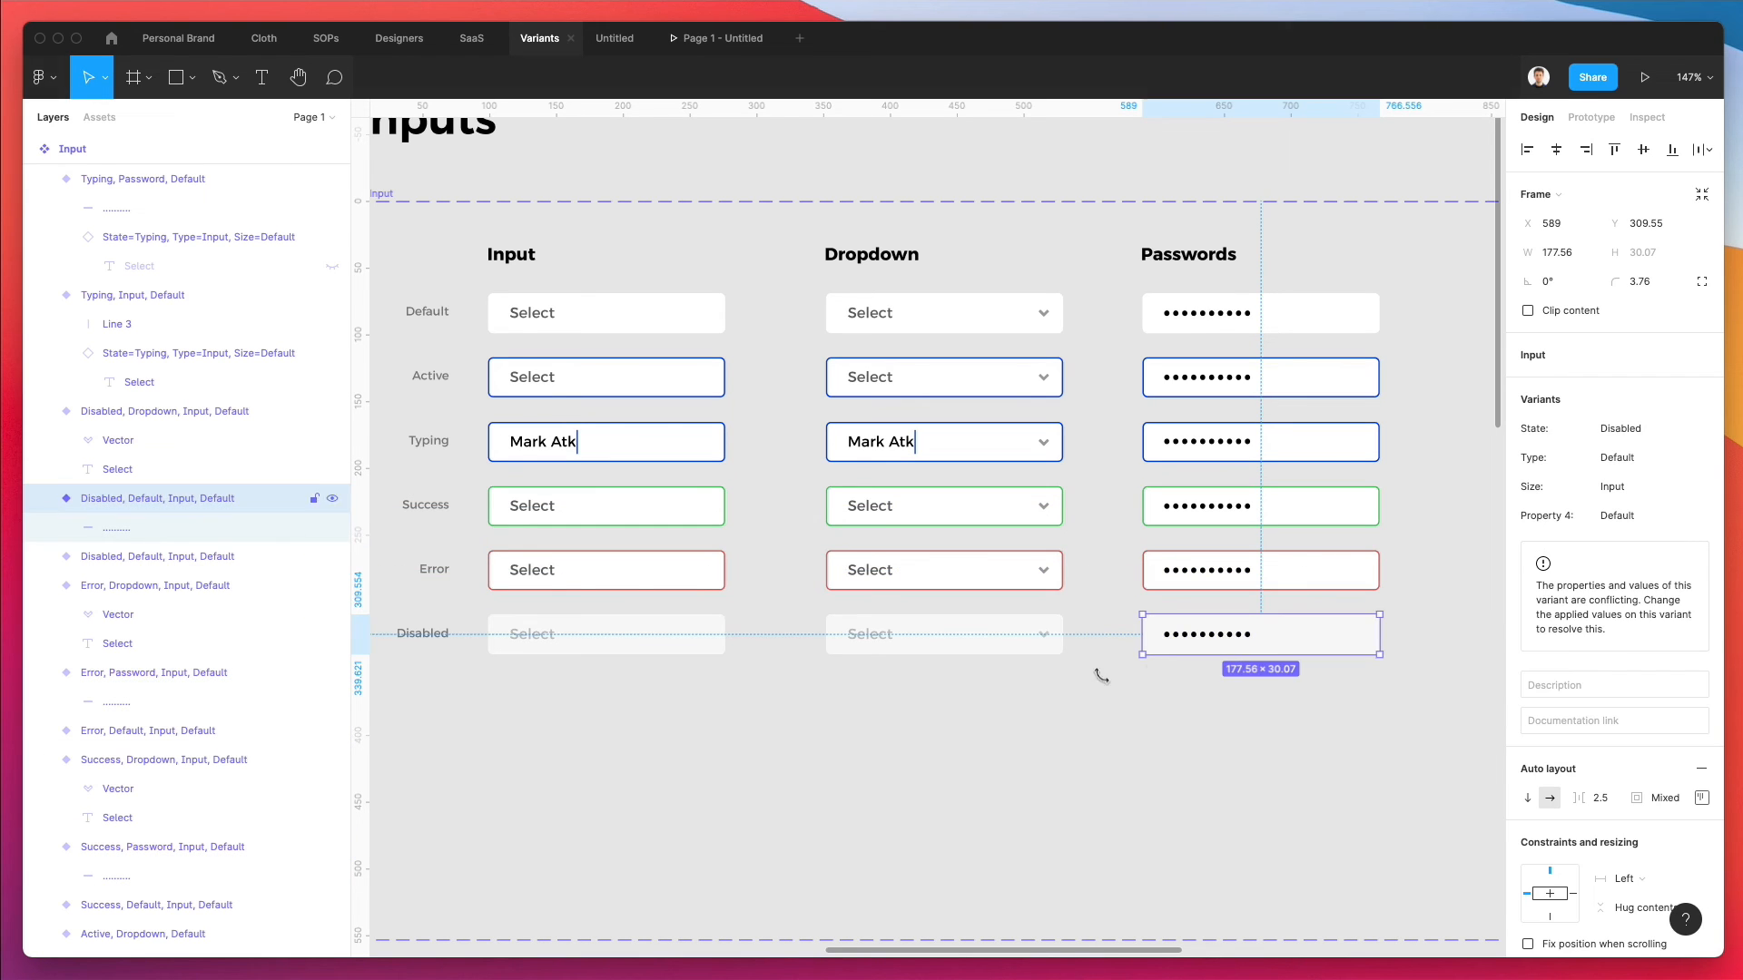
key("super+r")
key("super+v")
key("Return")
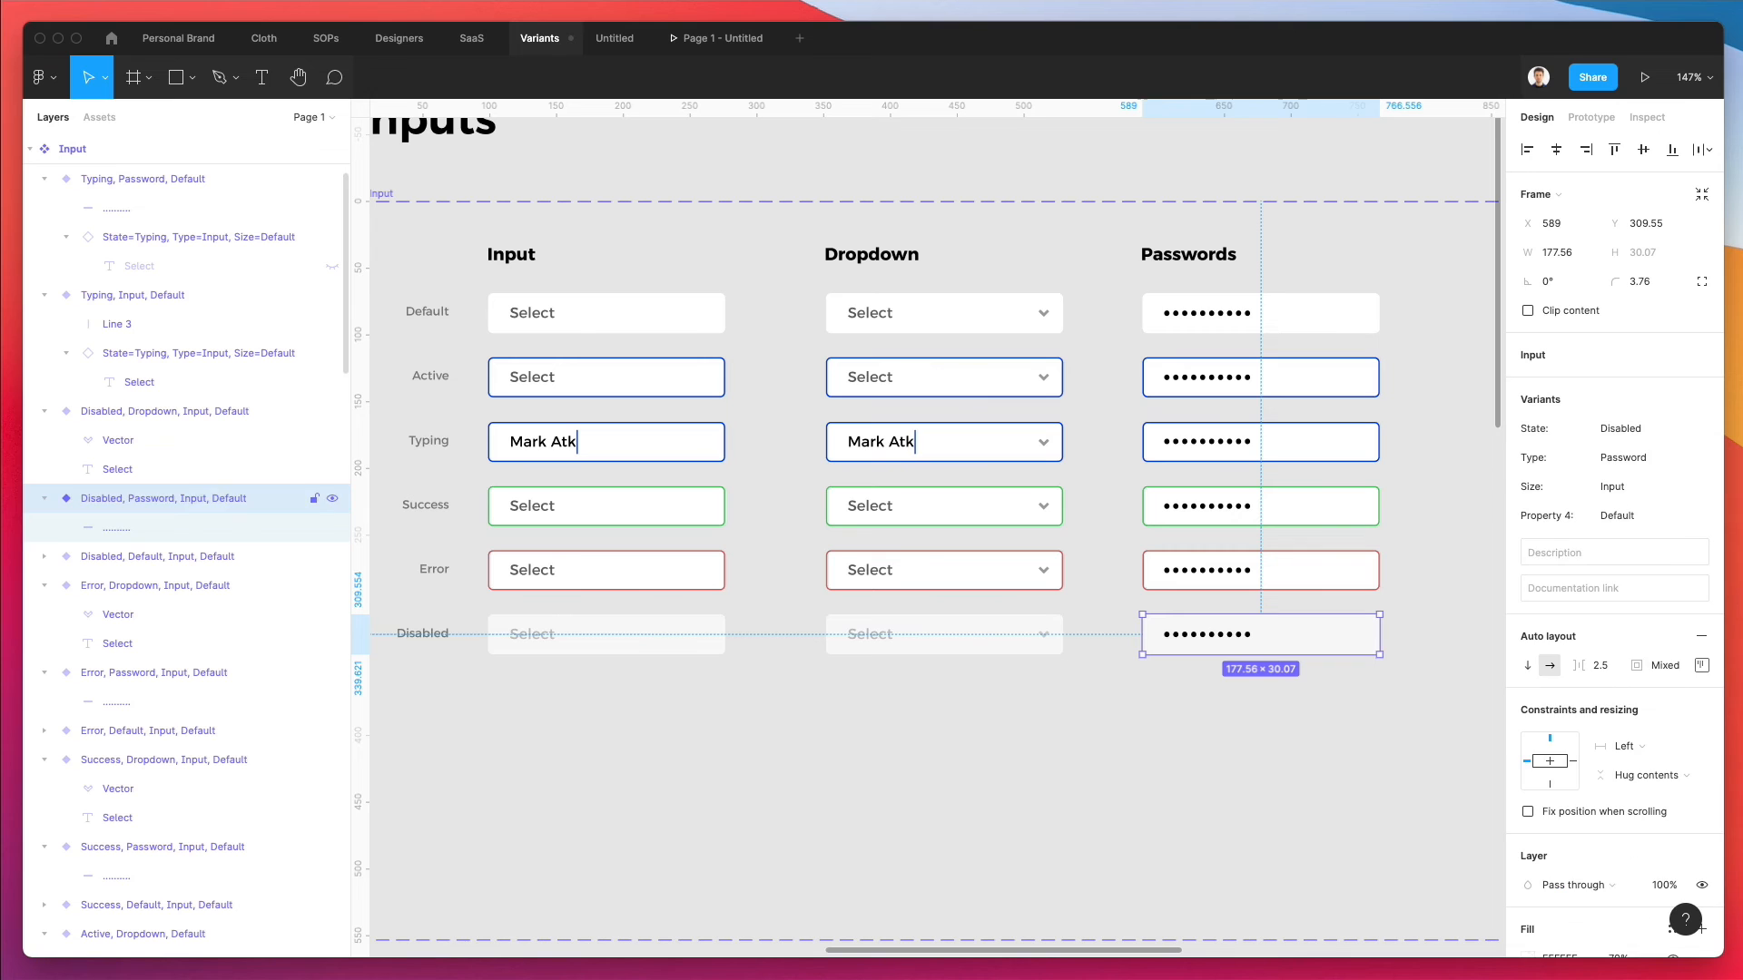
left_click(1141, 719)
- Centre the Input test instance horizontally and vertically within frame 1
scroll(1141, 719, "down", 5)
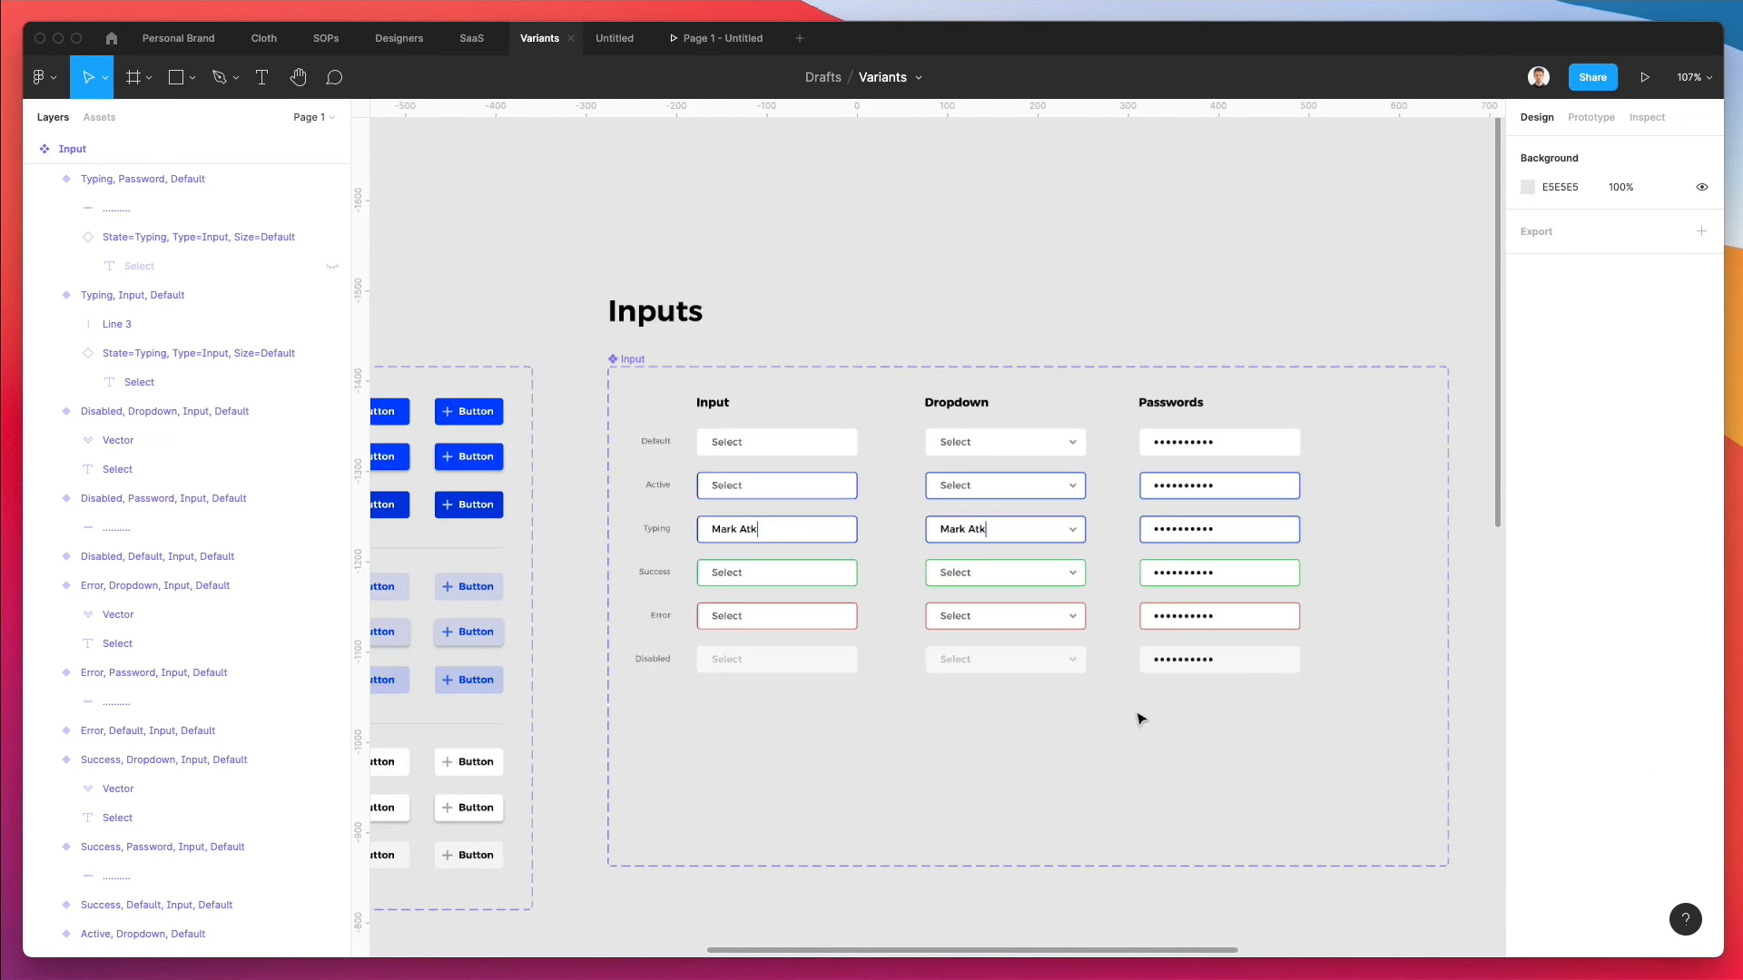
scroll(1264, 412, "right", 5)
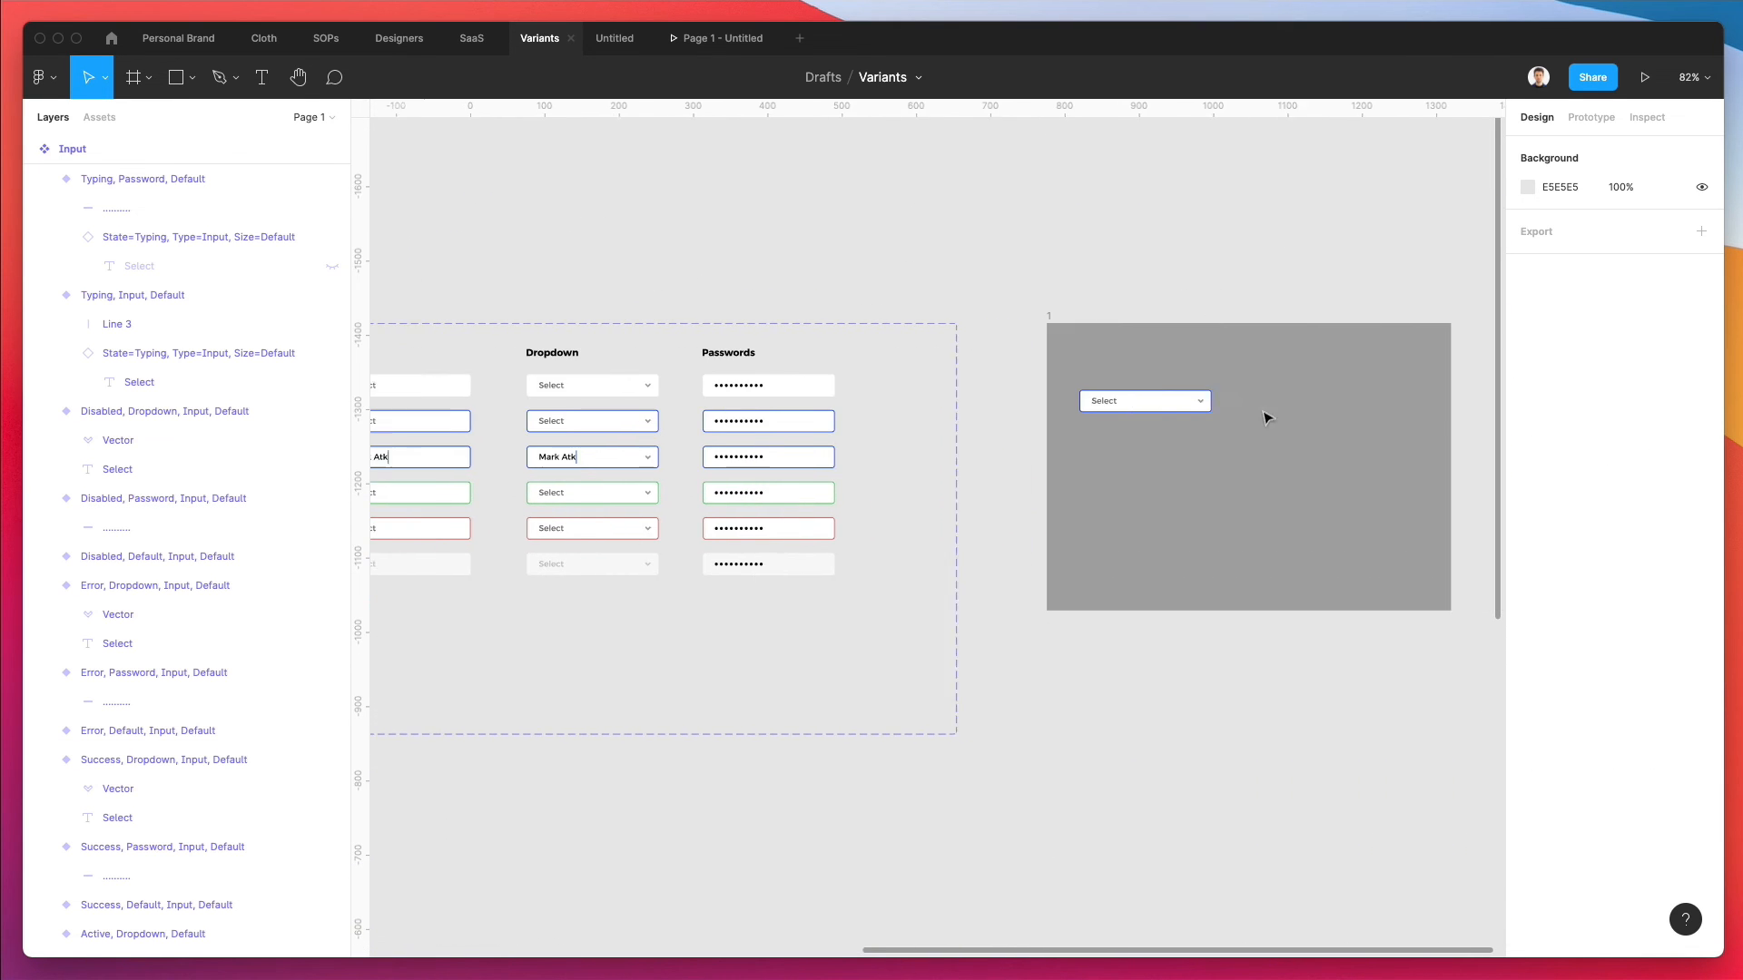
left_click(1178, 398)
scroll(1258, 393, "up", 5)
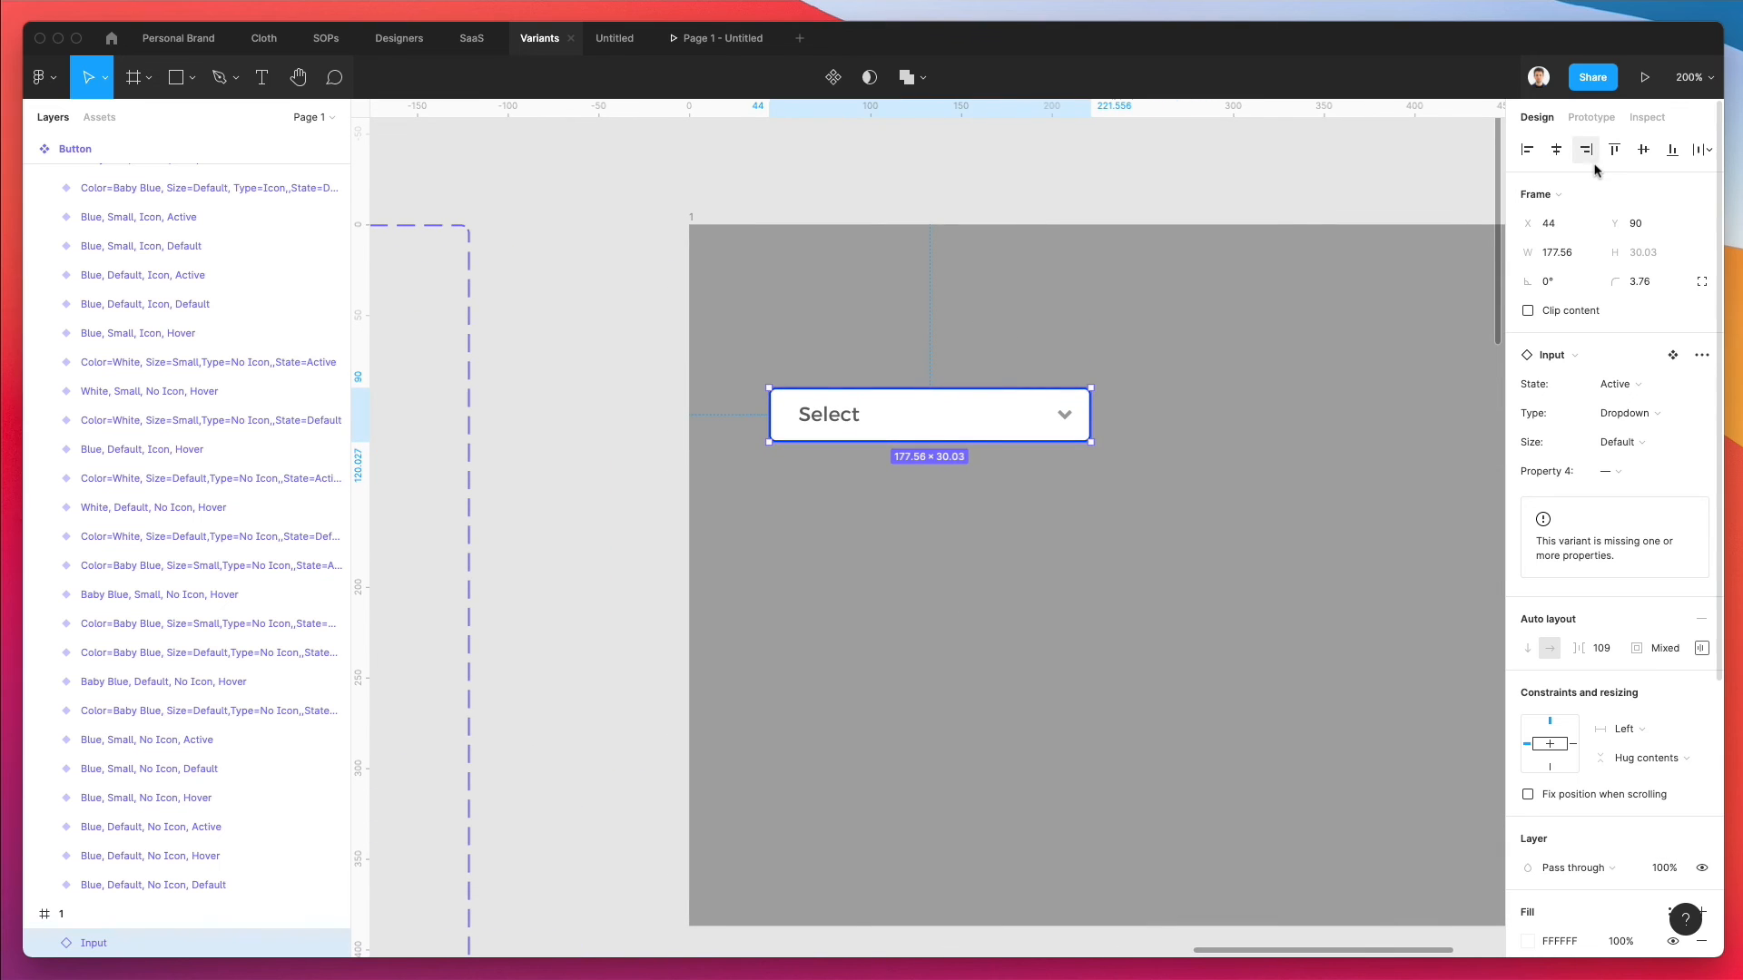
left_click(1556, 148)
left_click(1643, 149)
scroll(1171, 425, "down", 2)
scroll(1171, 425, "right", 3)
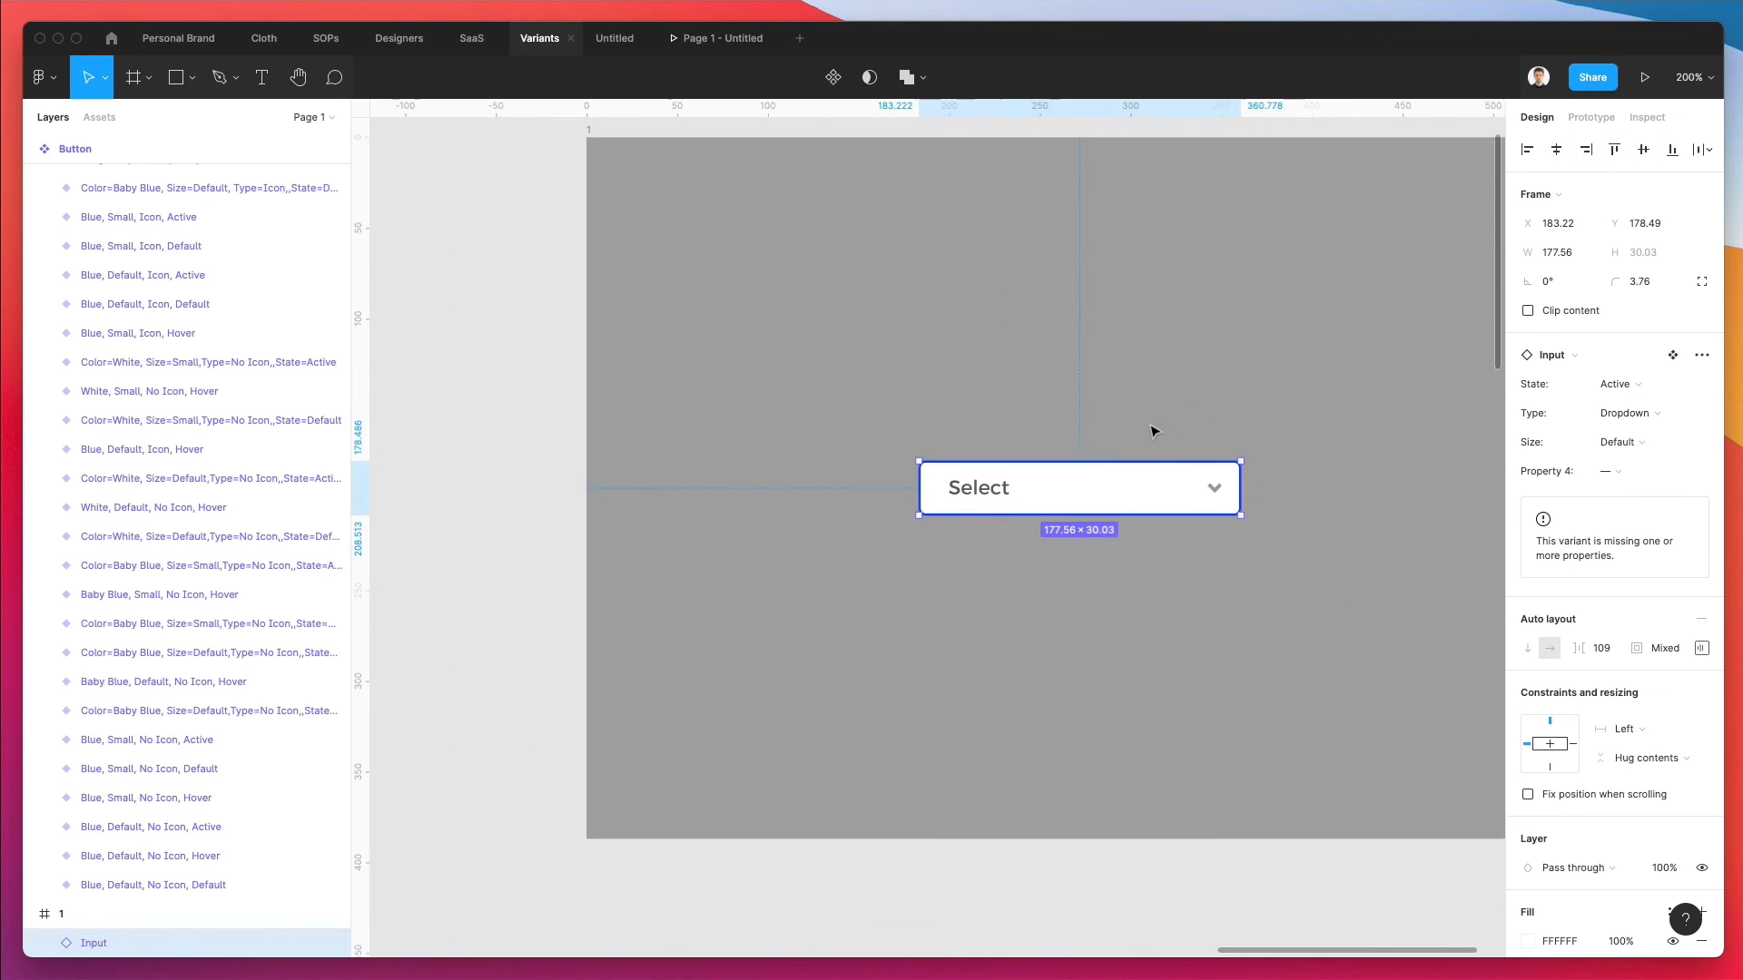
- Switch the test instance's Type to Password and try its Disabled, Typing and Active states
left_click(1633, 417)
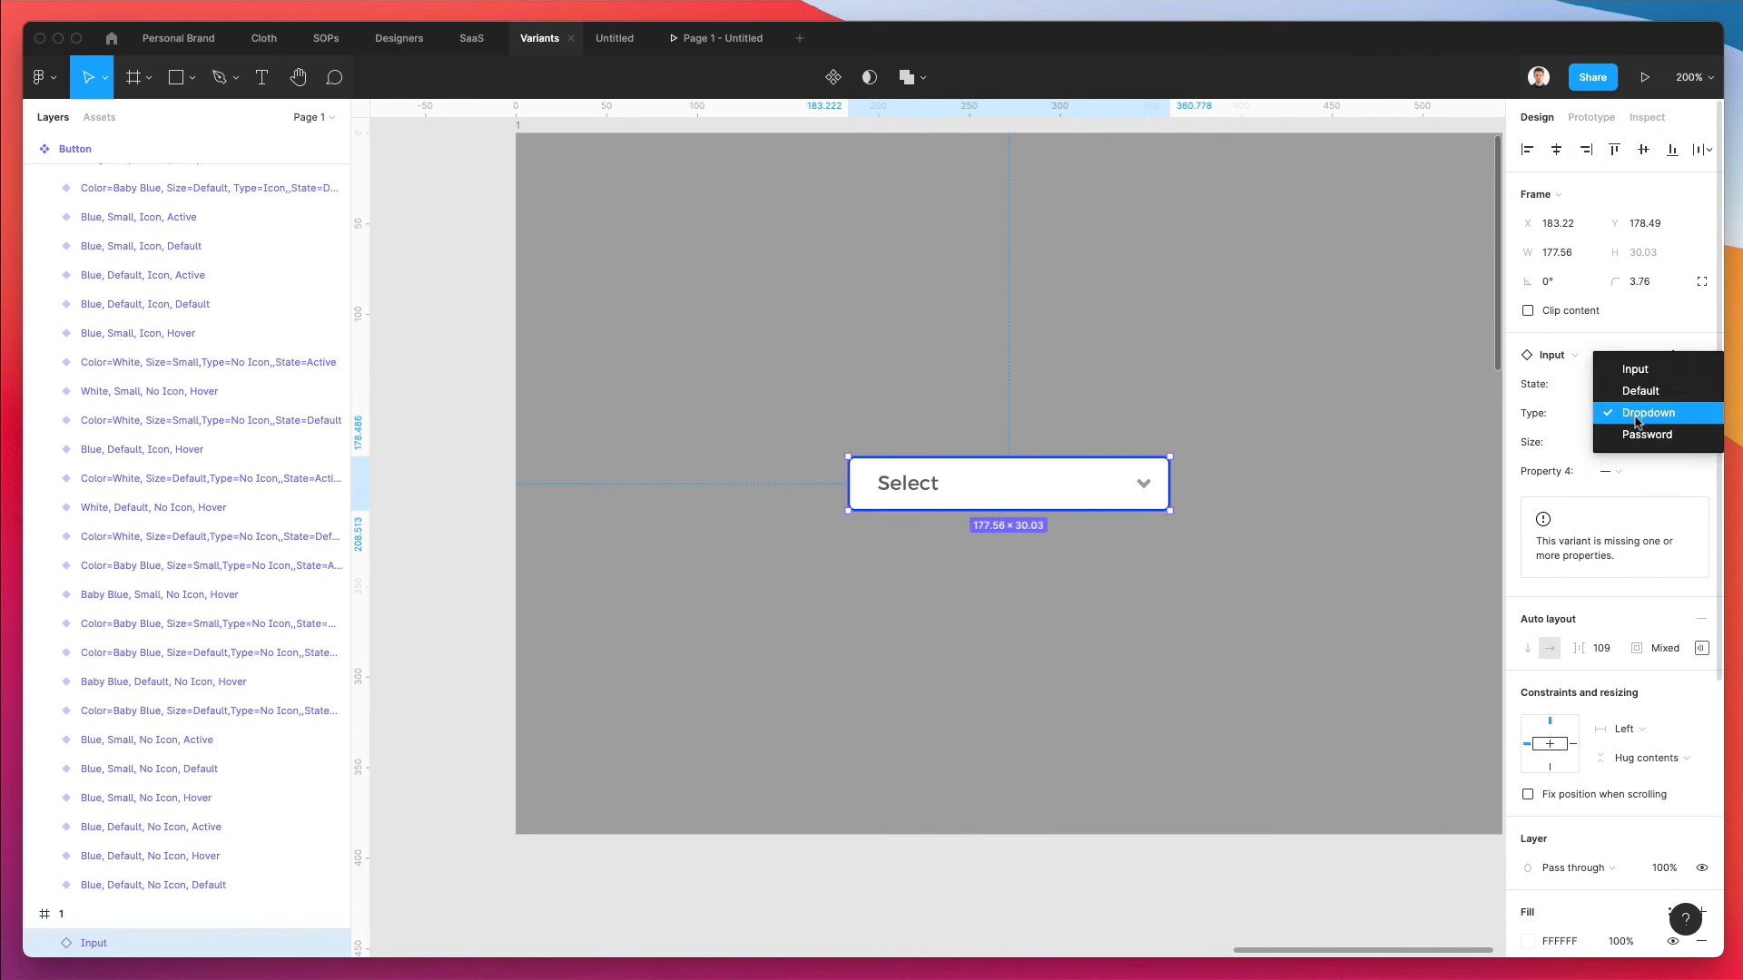
left_click(1654, 433)
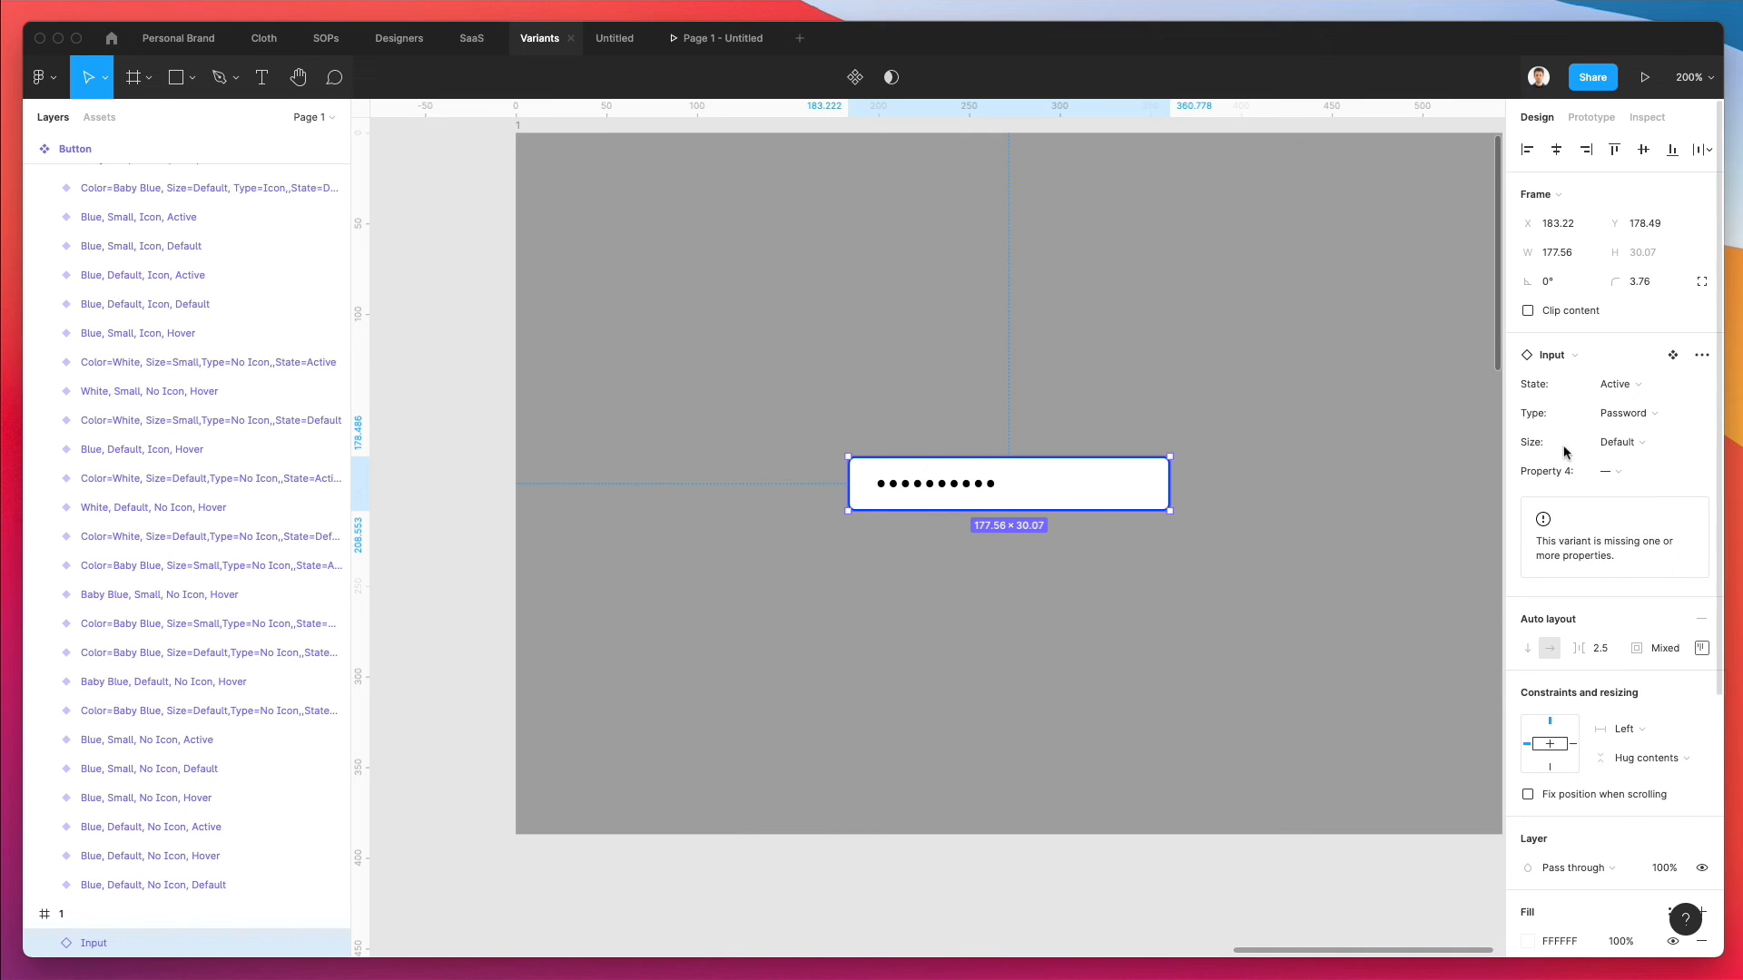
left_click(1619, 384)
left_click(1638, 425)
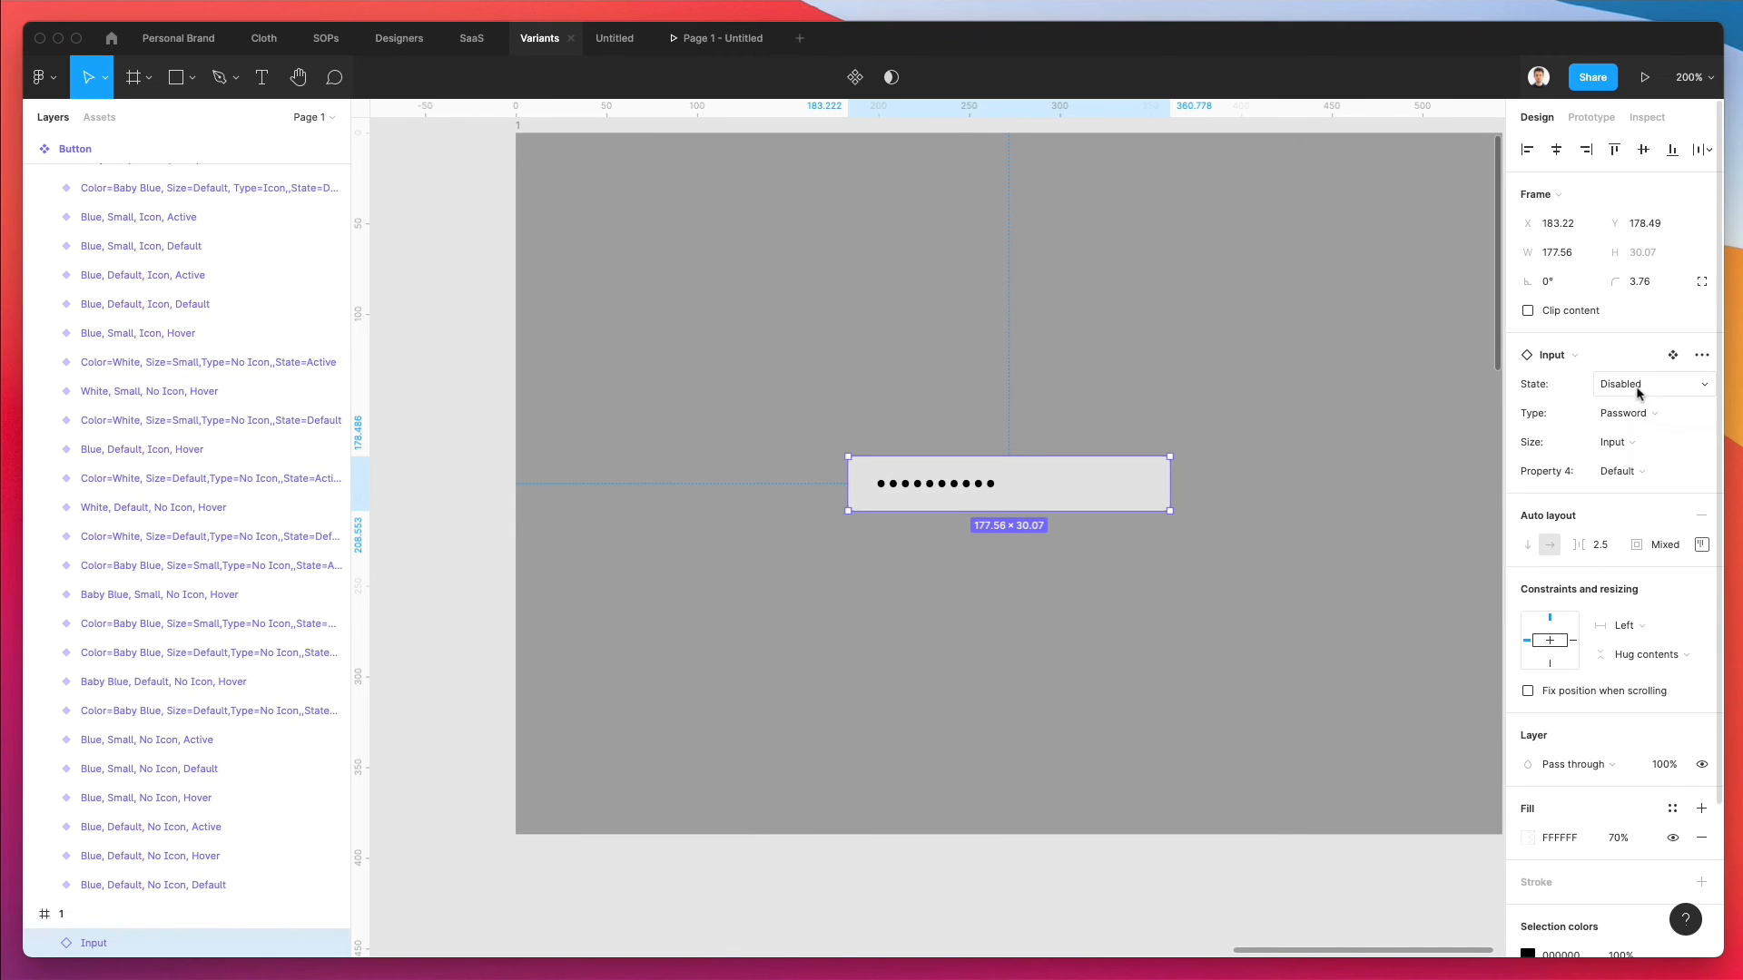
left_click(1634, 386)
left_click(1645, 411)
left_click(1628, 390)
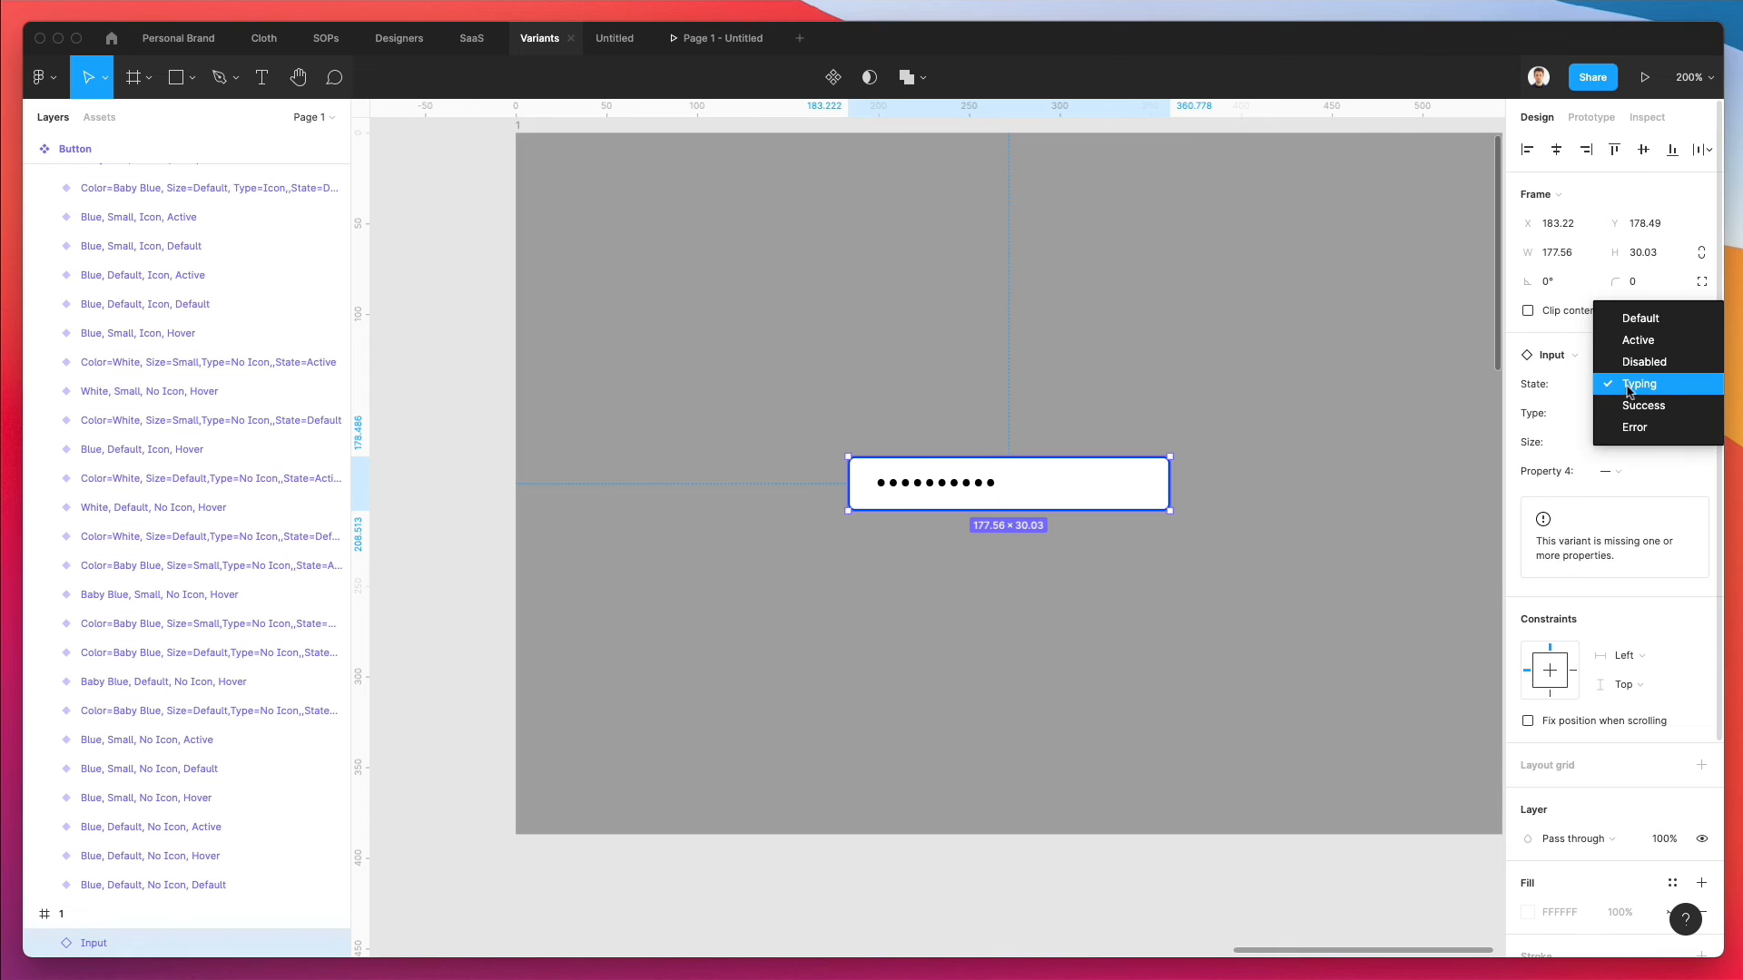
left_click(1639, 338)
- Cycle the test instance's Type through Default, Input and Dropdown back to Password, and set its State to Typing
left_click(1624, 444)
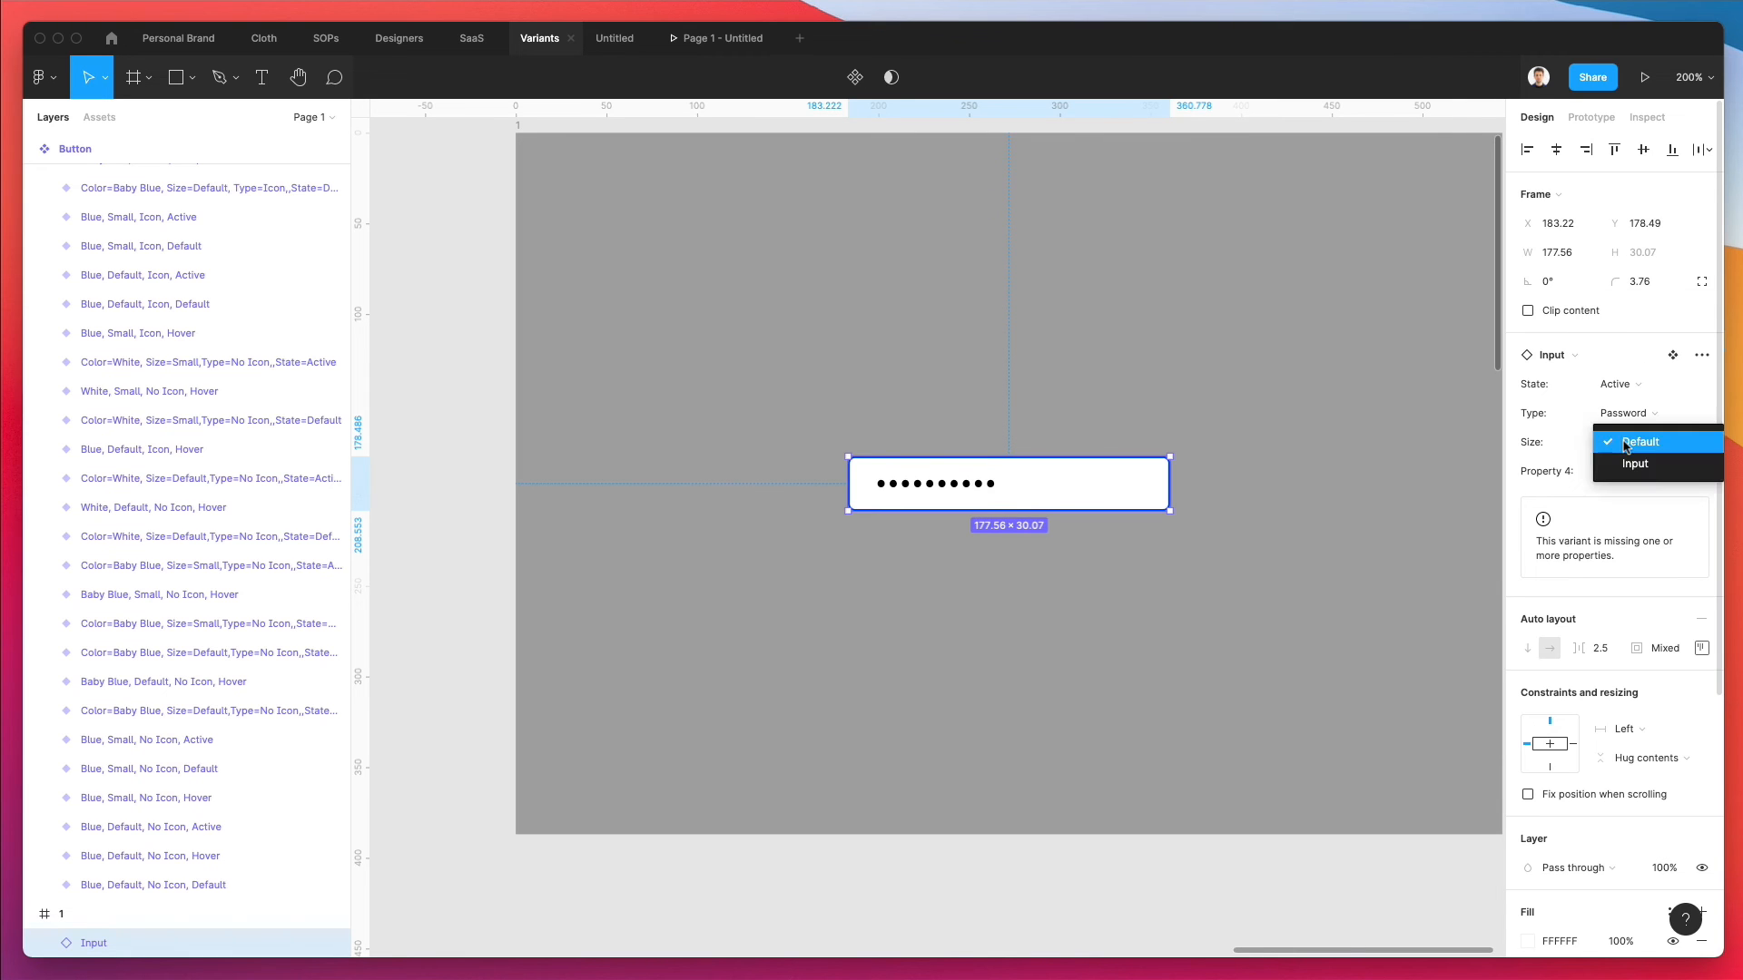
left_click(1634, 412)
left_click(1634, 413)
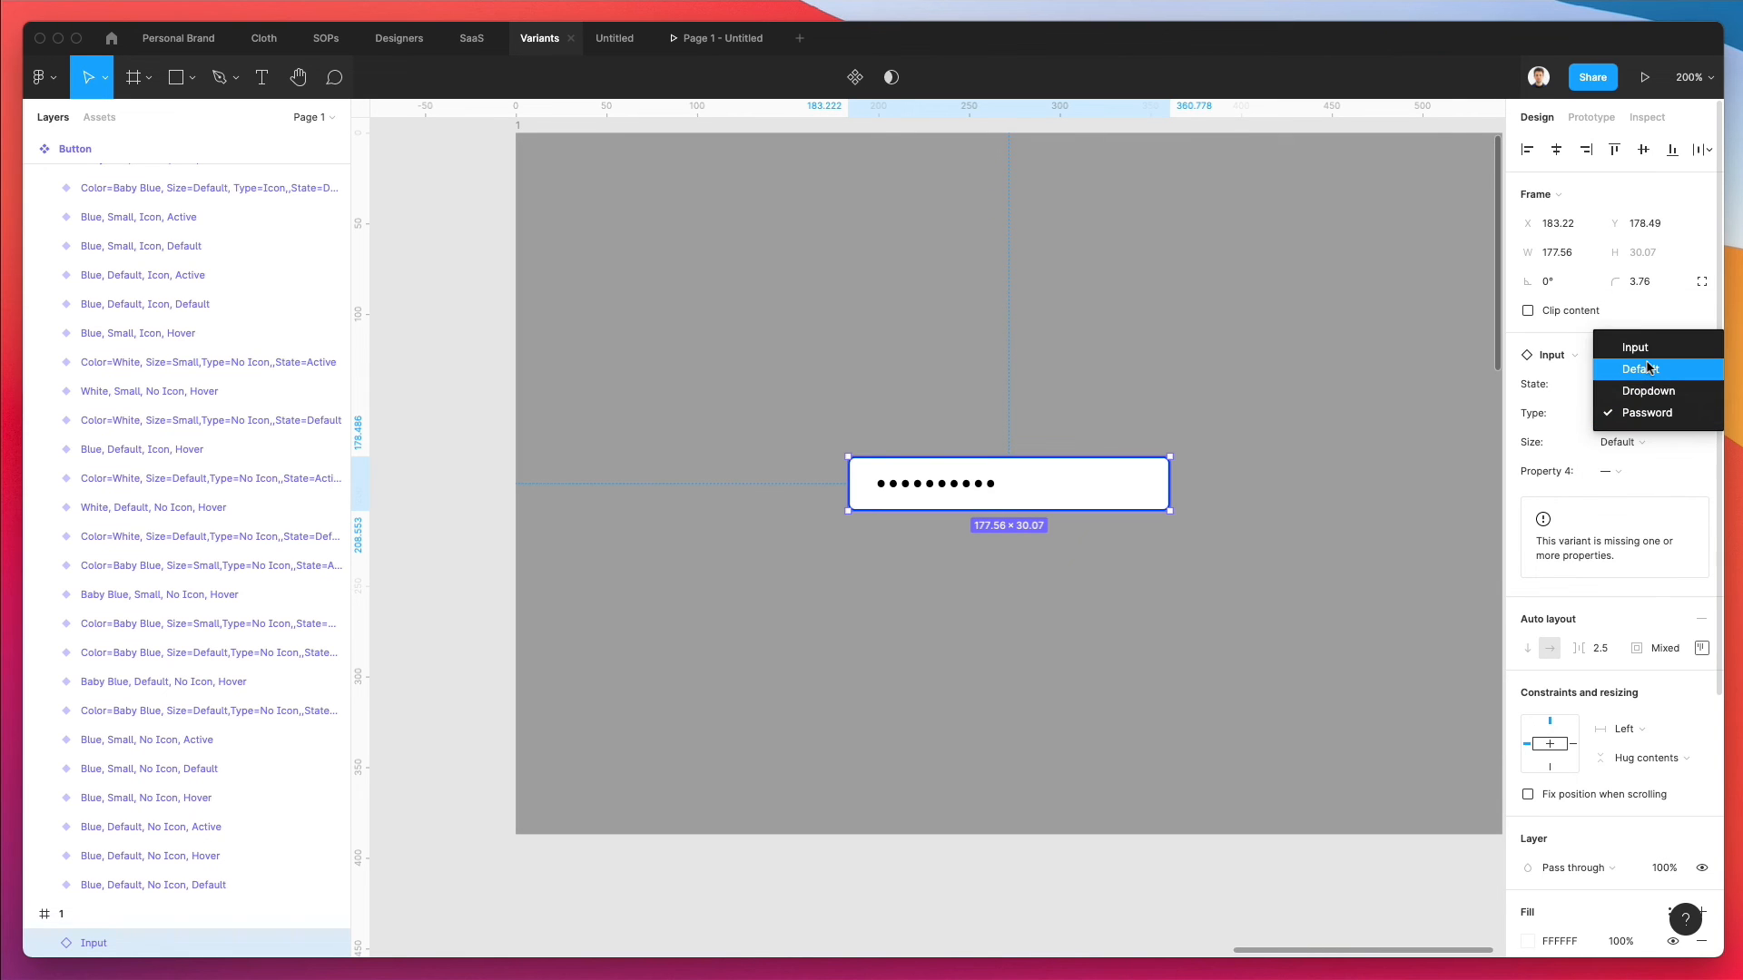
left_click(1648, 368)
left_click(1634, 416)
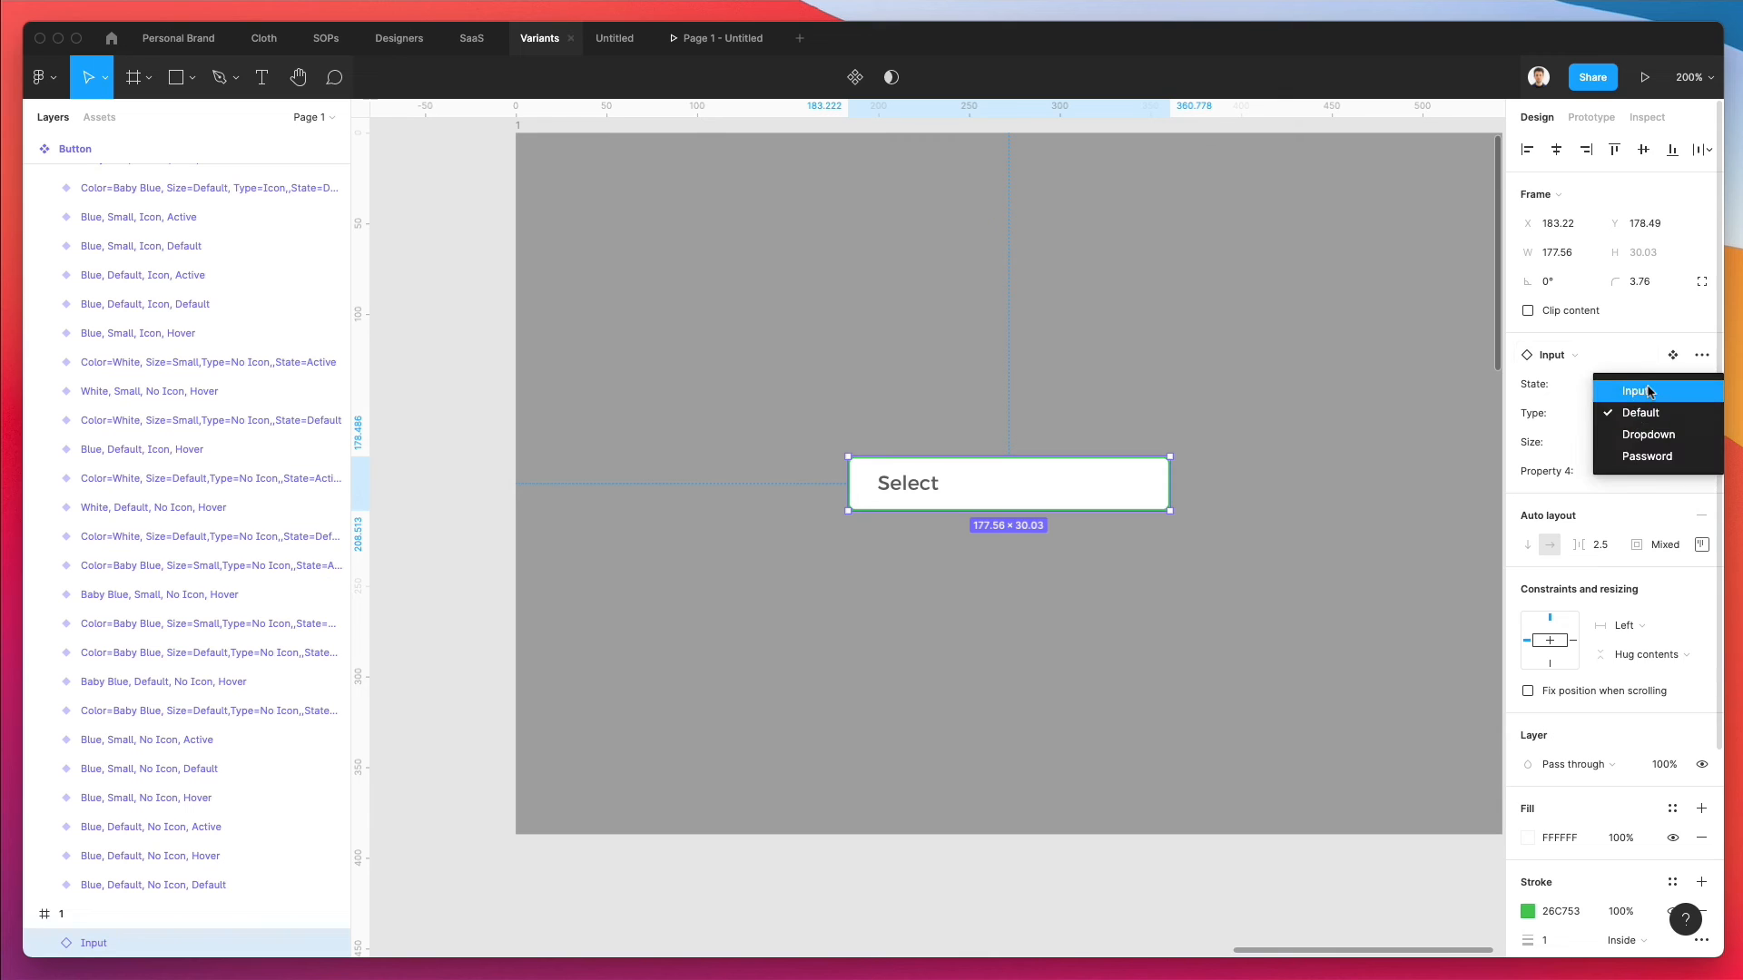
left_click(1647, 390)
left_click(1652, 414)
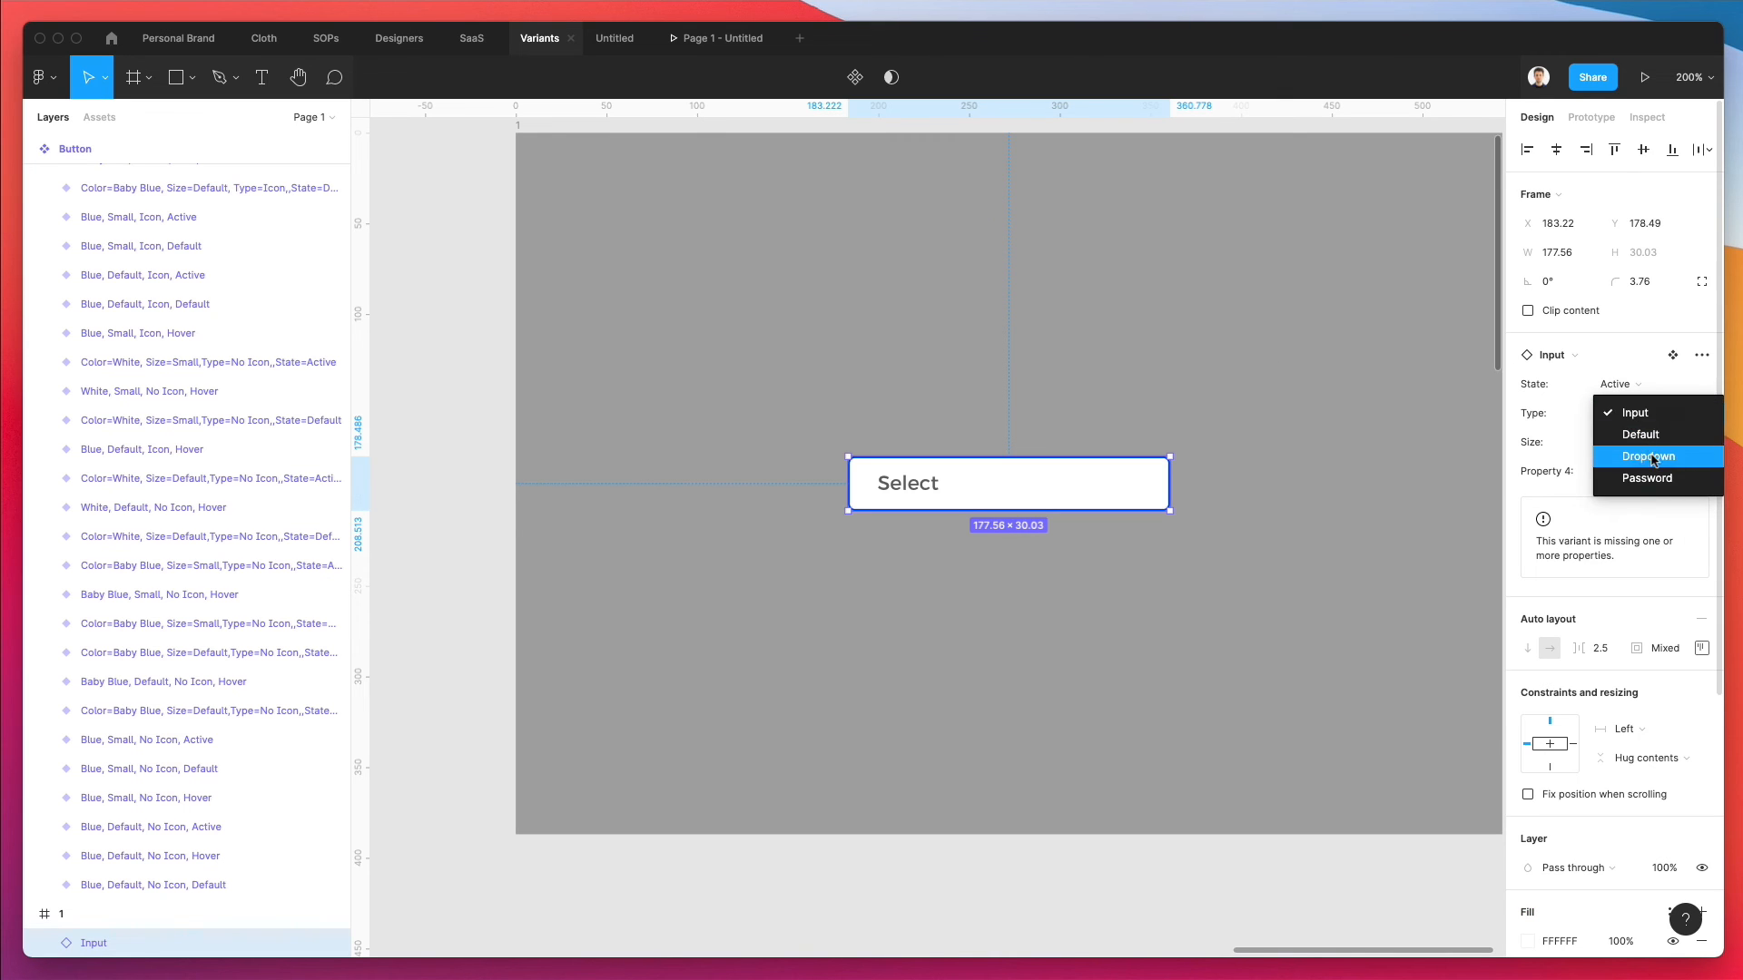
left_click(1652, 456)
left_click(1629, 414)
left_click(1639, 435)
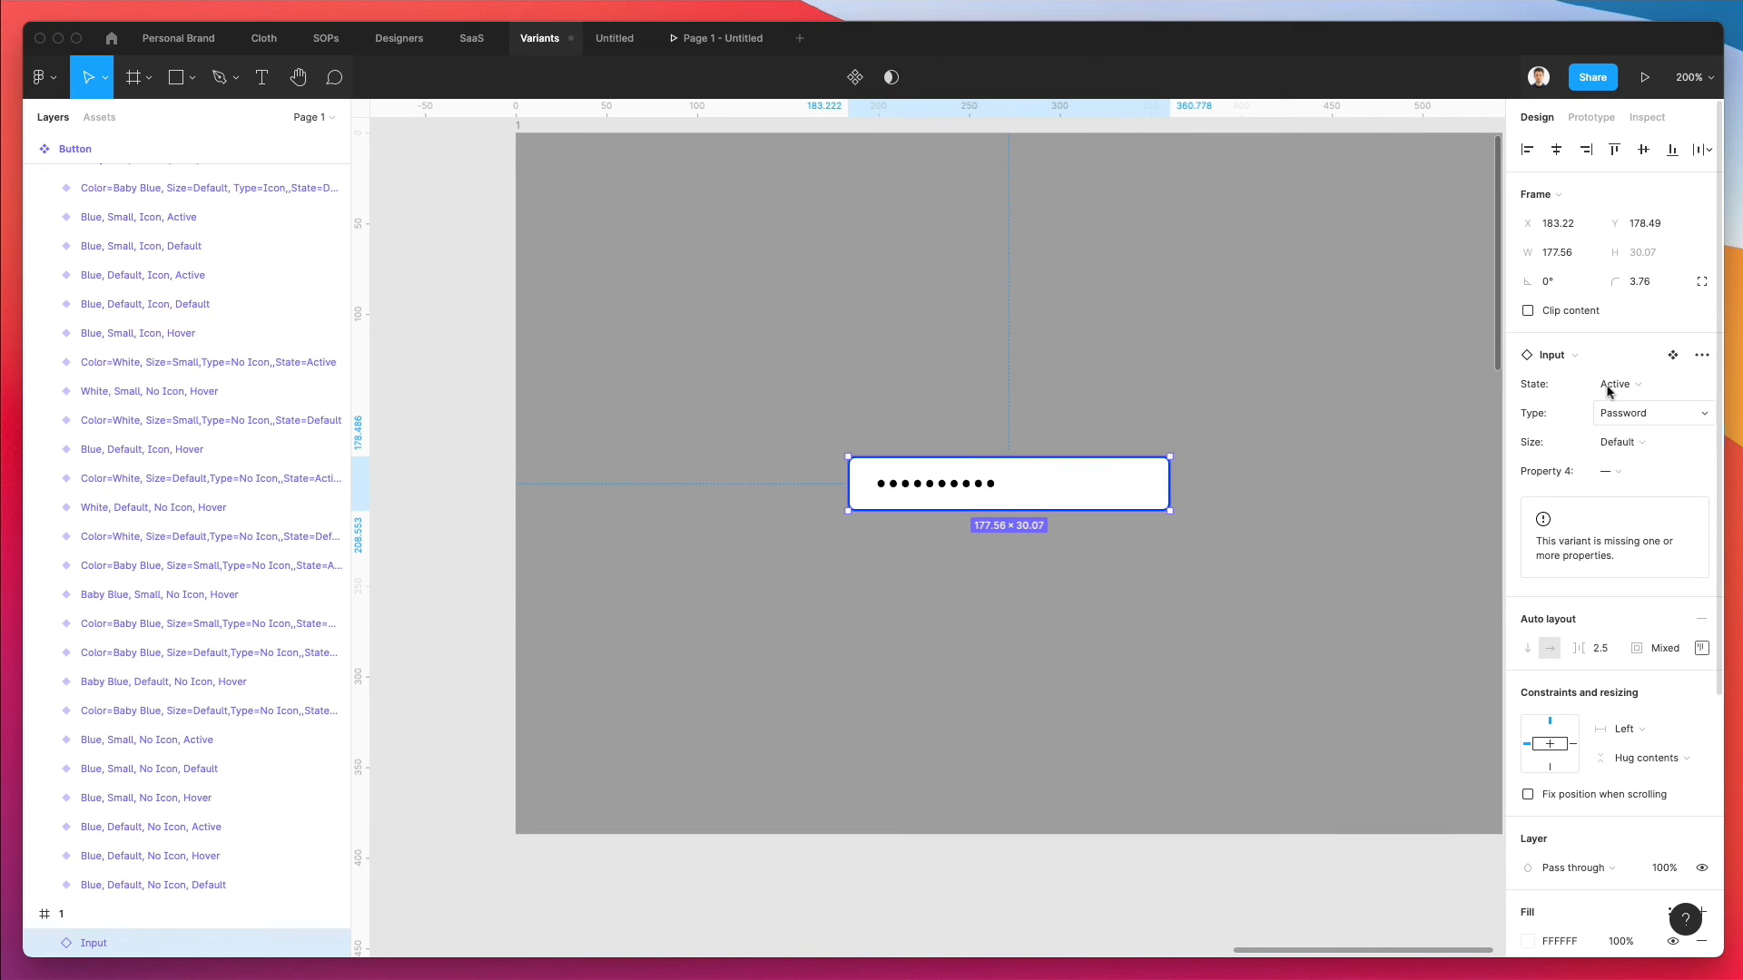
left_click(1614, 384)
left_click(1634, 428)
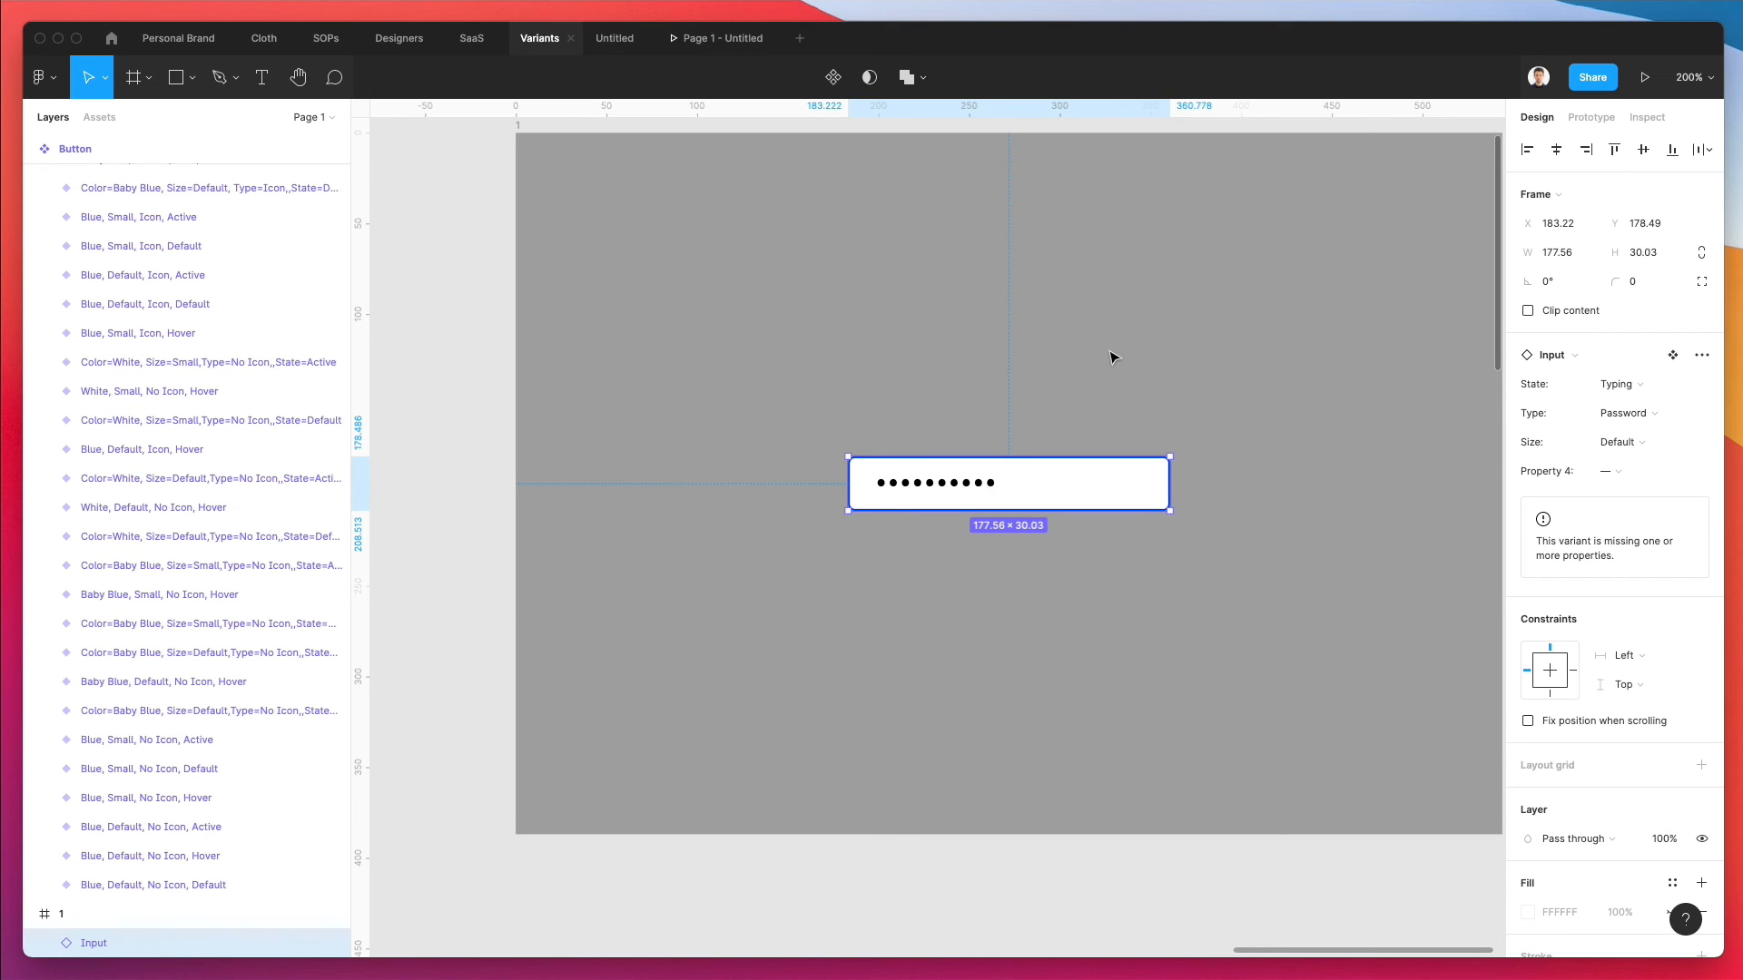
- Copy the text cursor line from the Typing Dropdown variant into the Typing Passwords variant, placing it just after the last dot at X about 80.5
scroll(1112, 358, "down", 2)
scroll(1113, 359, "left", 10)
scroll(1113, 358, "left", 4)
scroll(1112, 358, "right", 2)
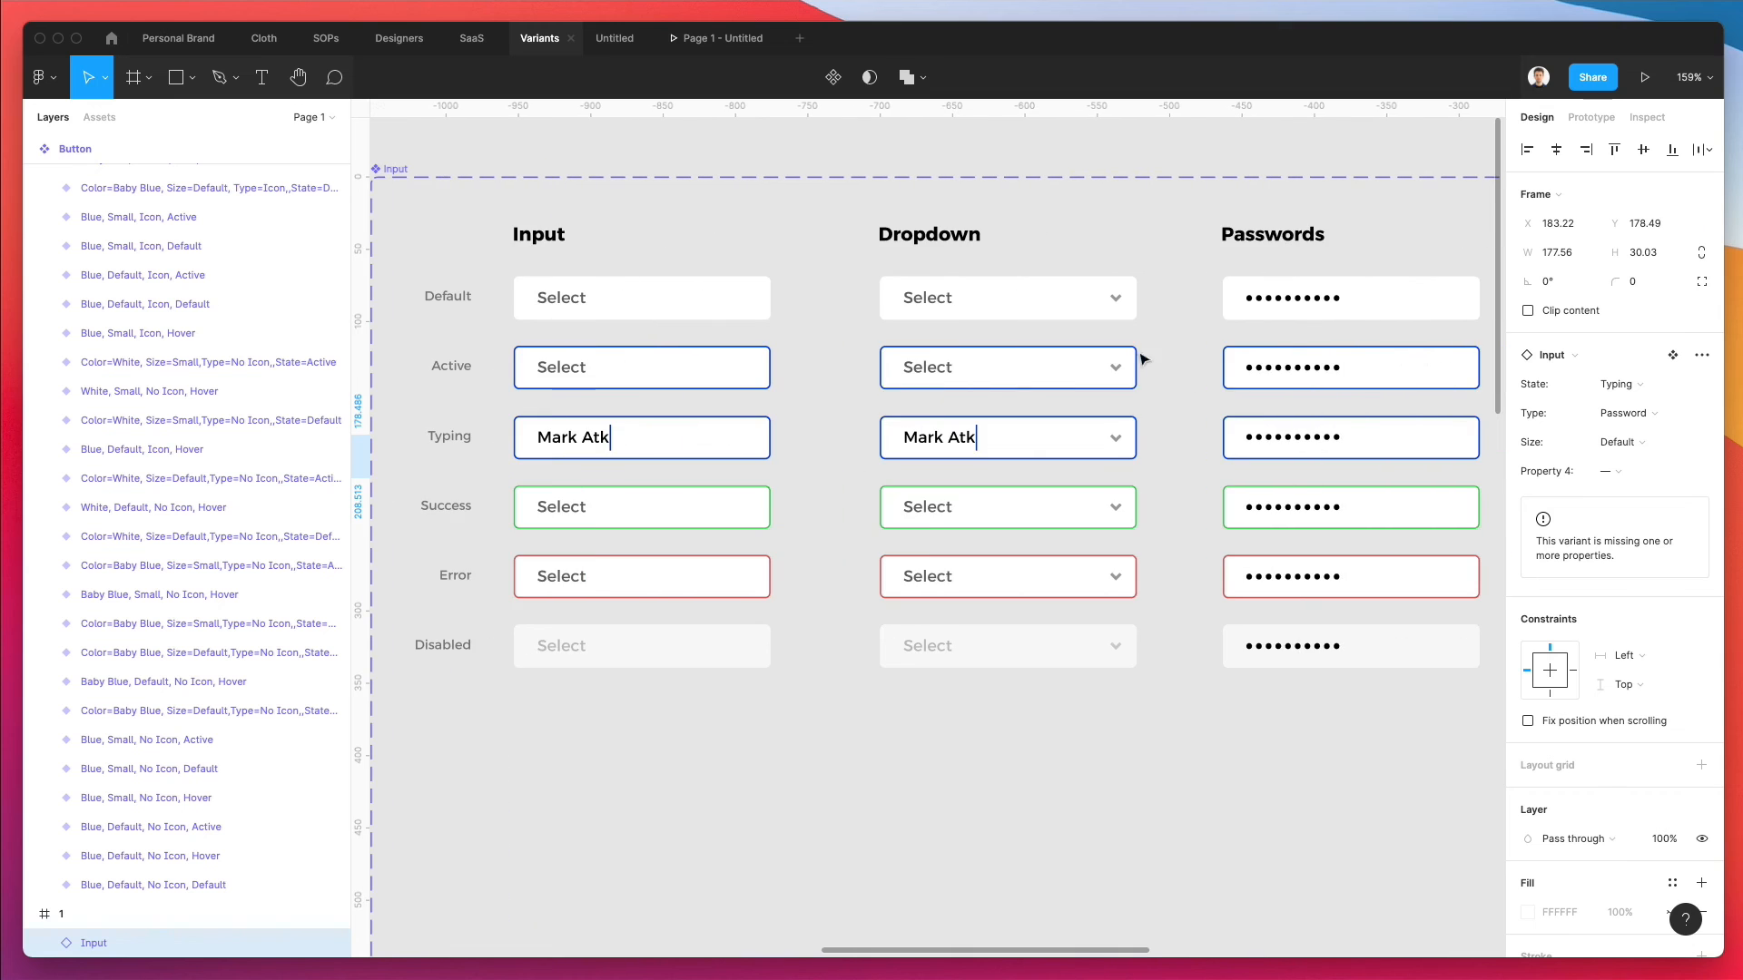
scroll(1404, 409, "up", 3)
left_click(814, 448)
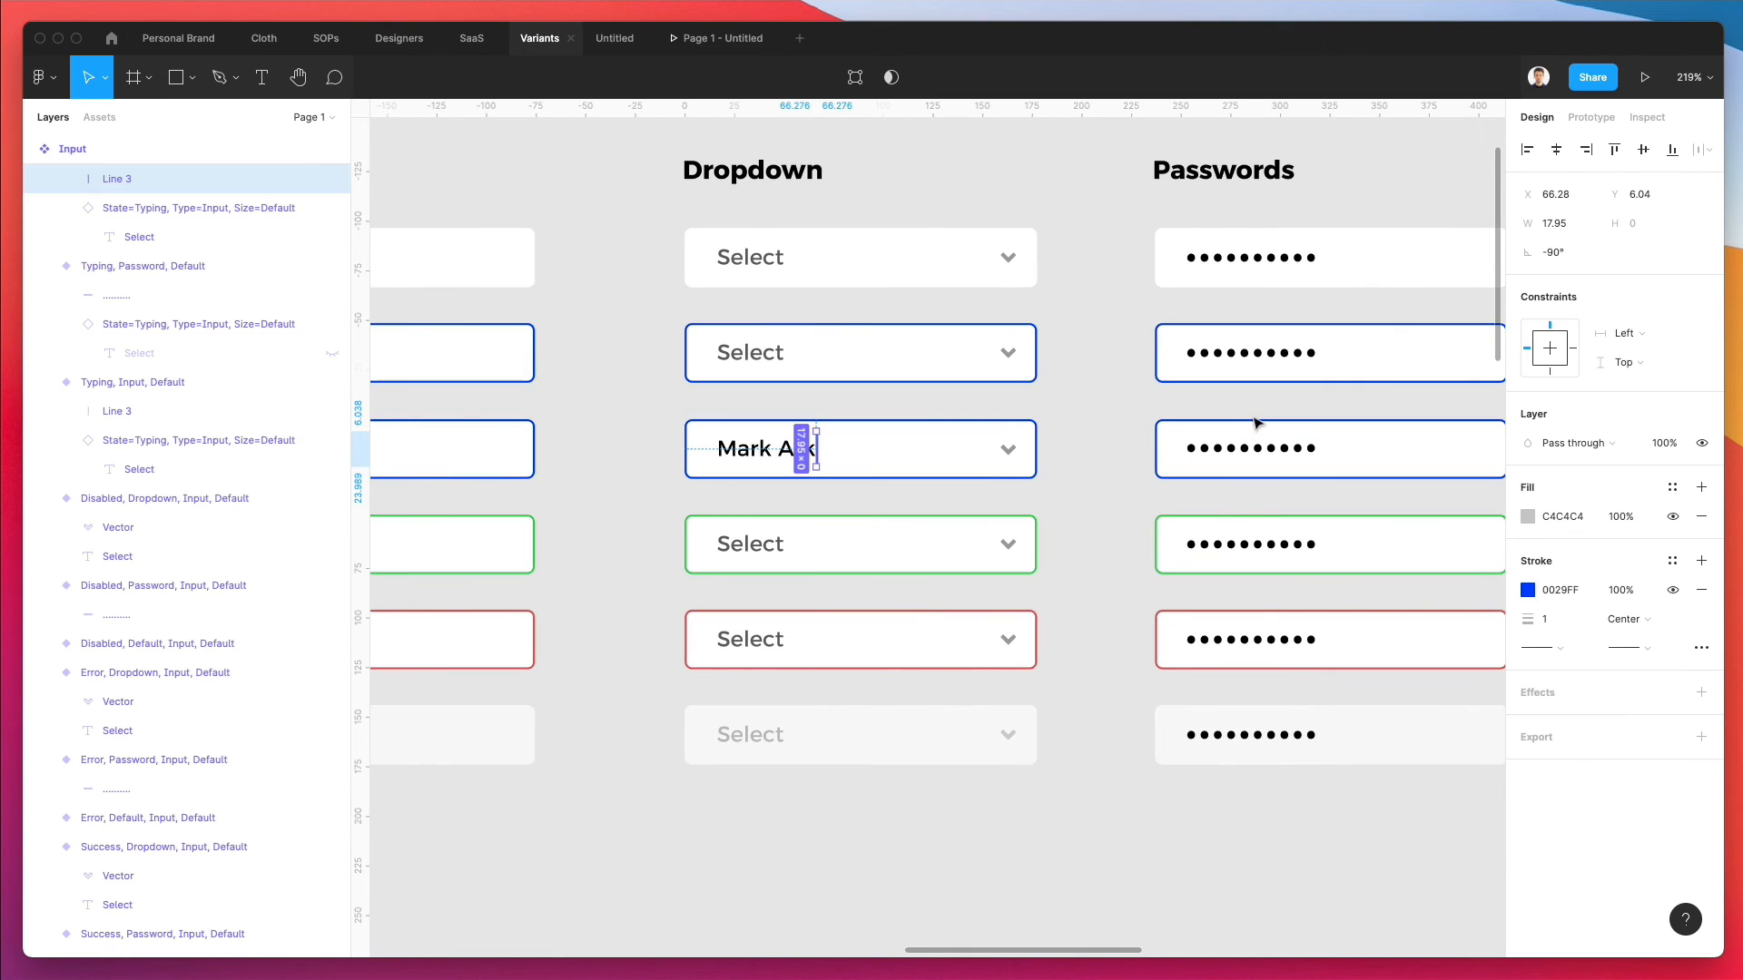
left_click(1427, 473)
scroll(1421, 459, "up", 2)
scroll(1414, 451, "up", 4)
key("ctrl+v")
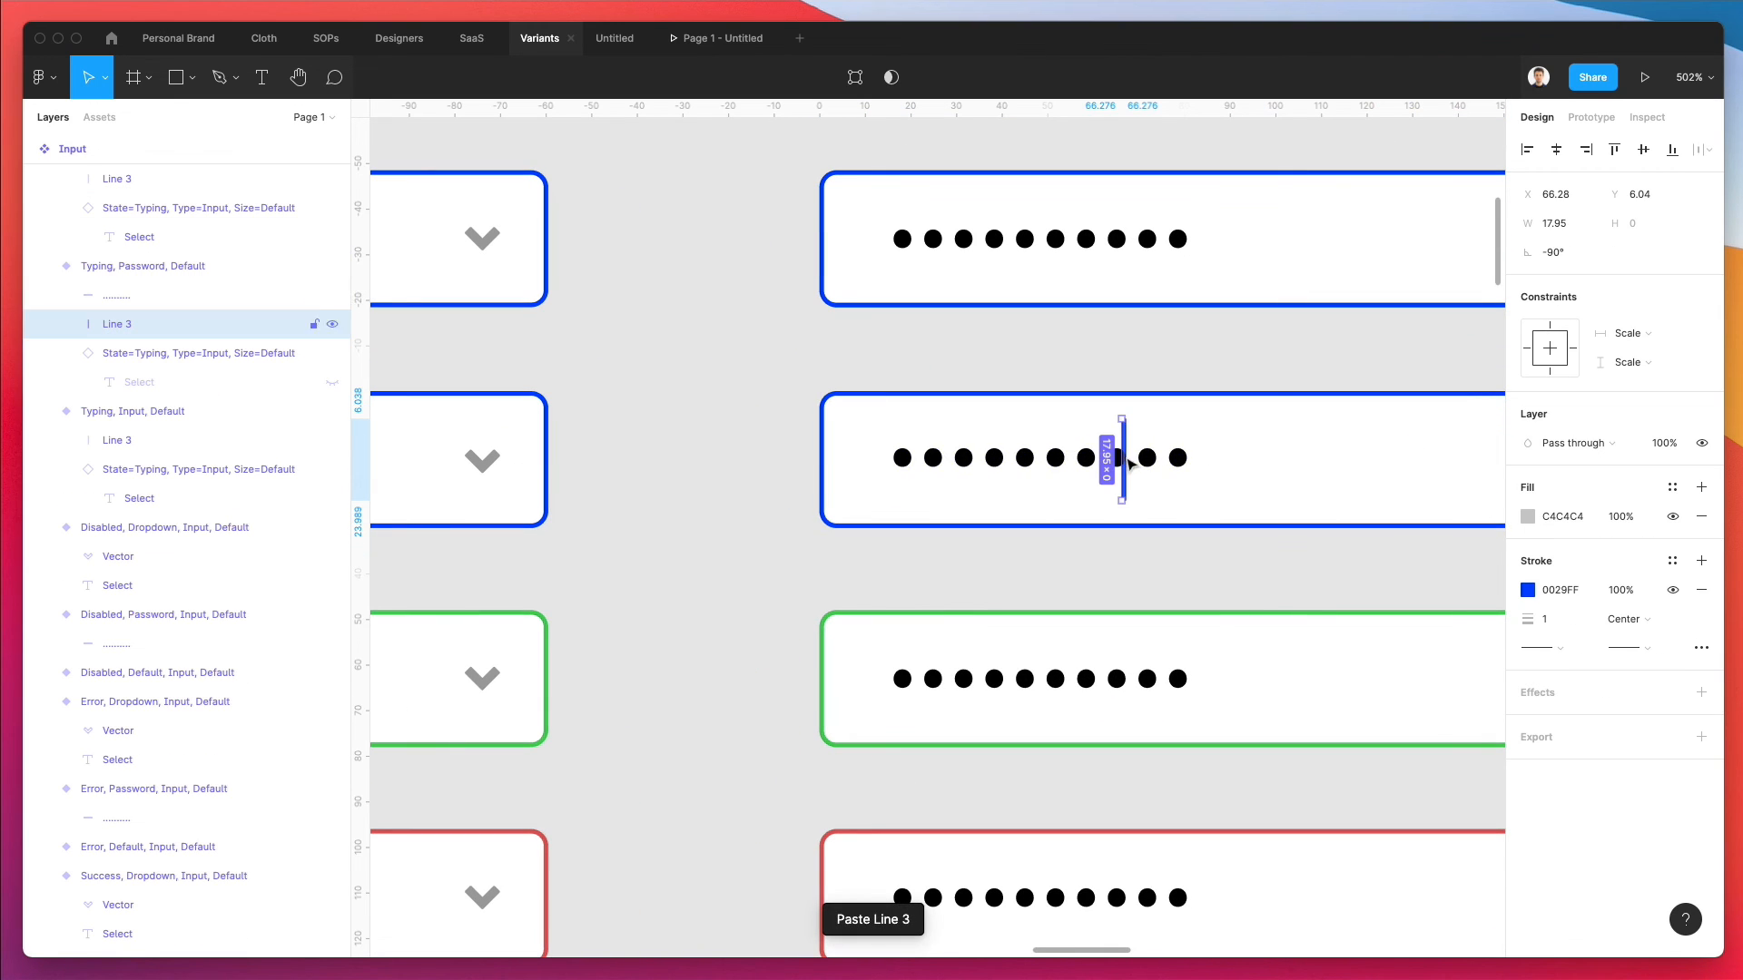
left_click_drag(1122, 458, 1192, 467)
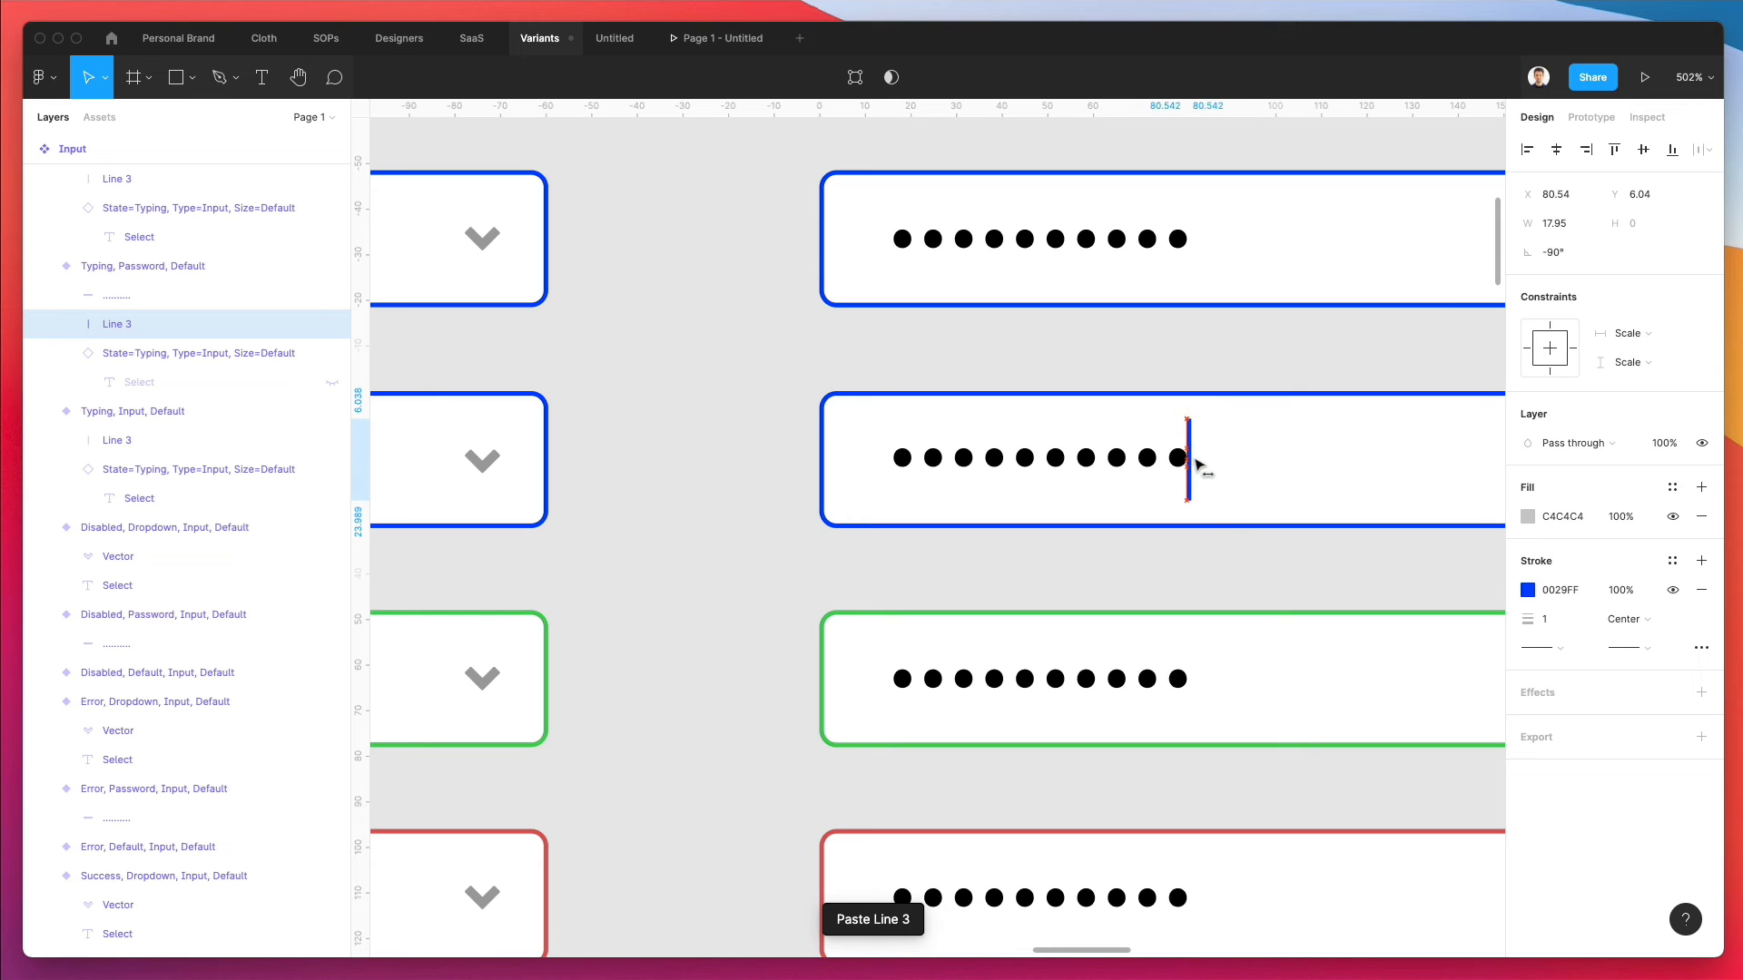
left_click(1162, 375)
scroll(1161, 375, "down", 5)
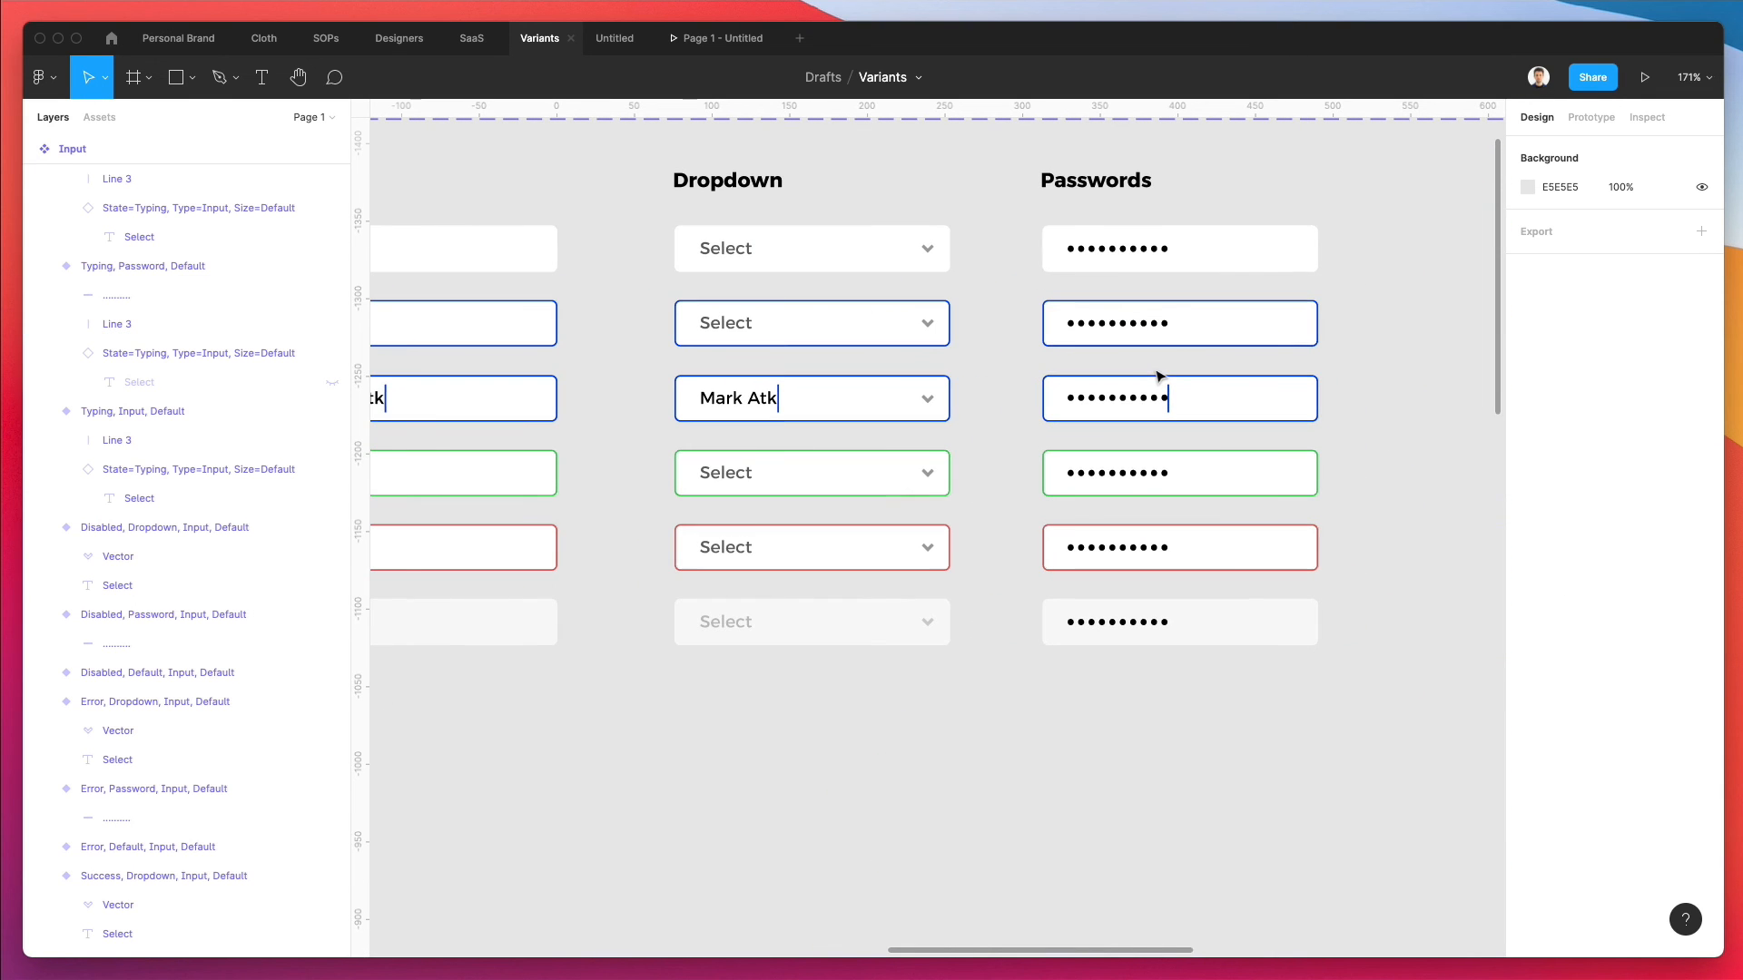
- Inspect the variant properties of the Default, Active, Typing, Success and Error variants in the Input column
scroll(1162, 375, "left", 5)
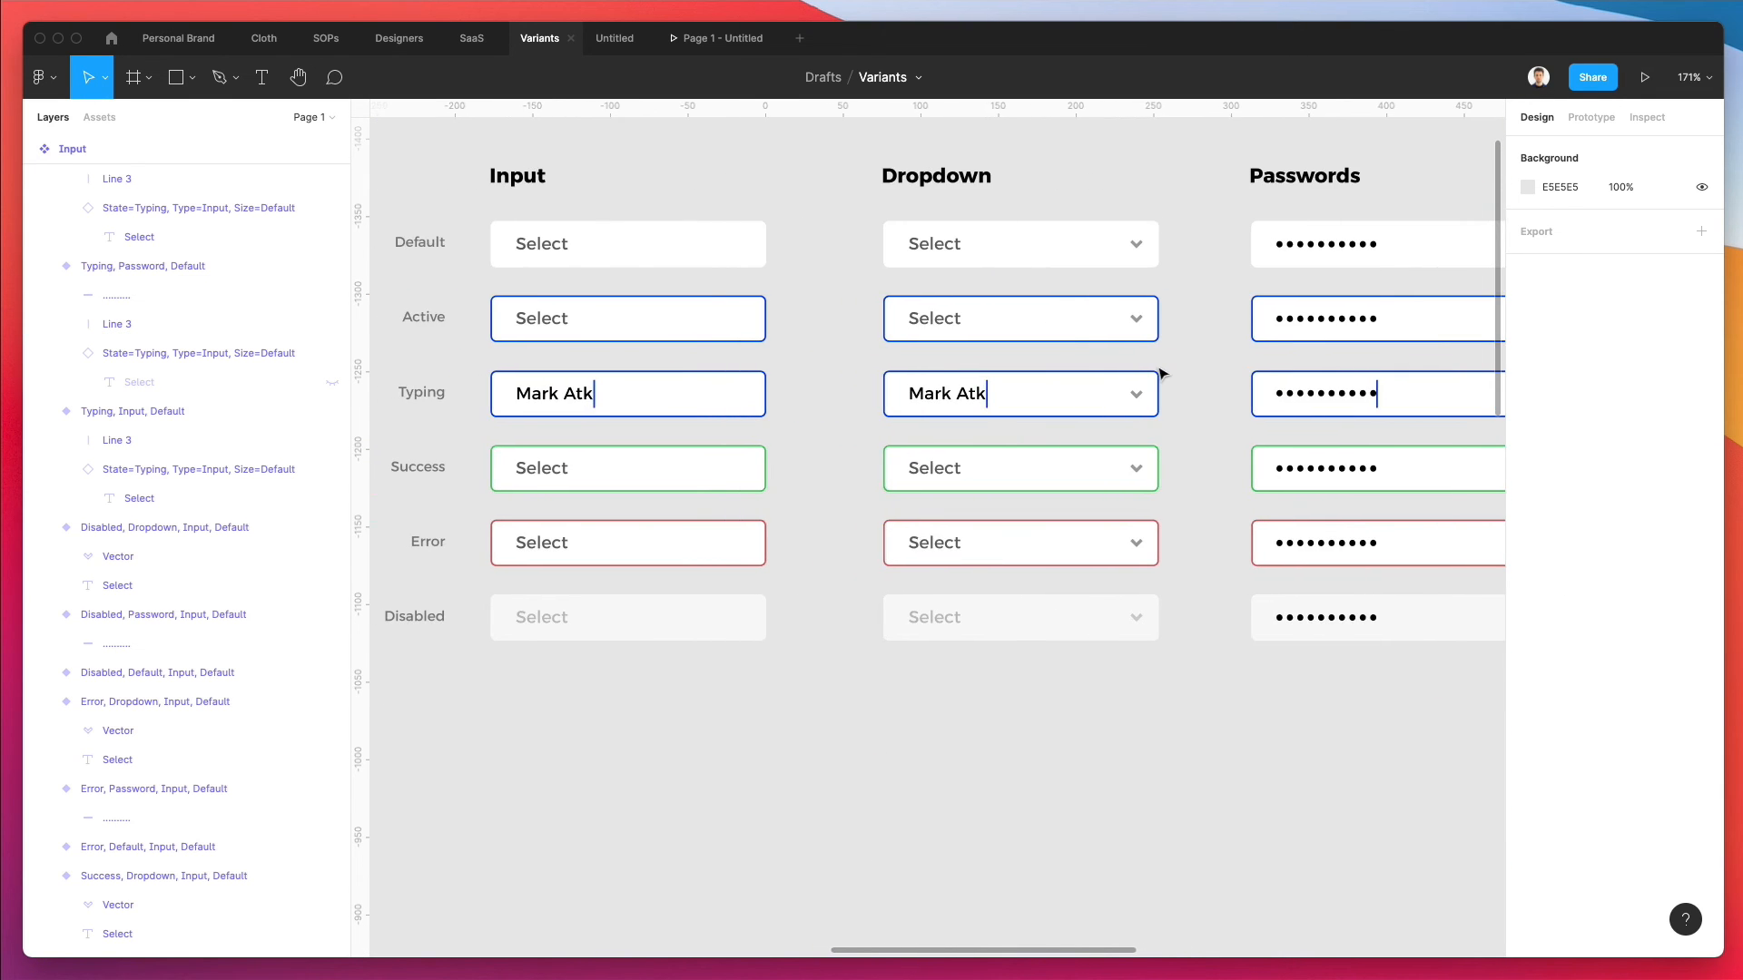
scroll(1162, 375, "up", 1)
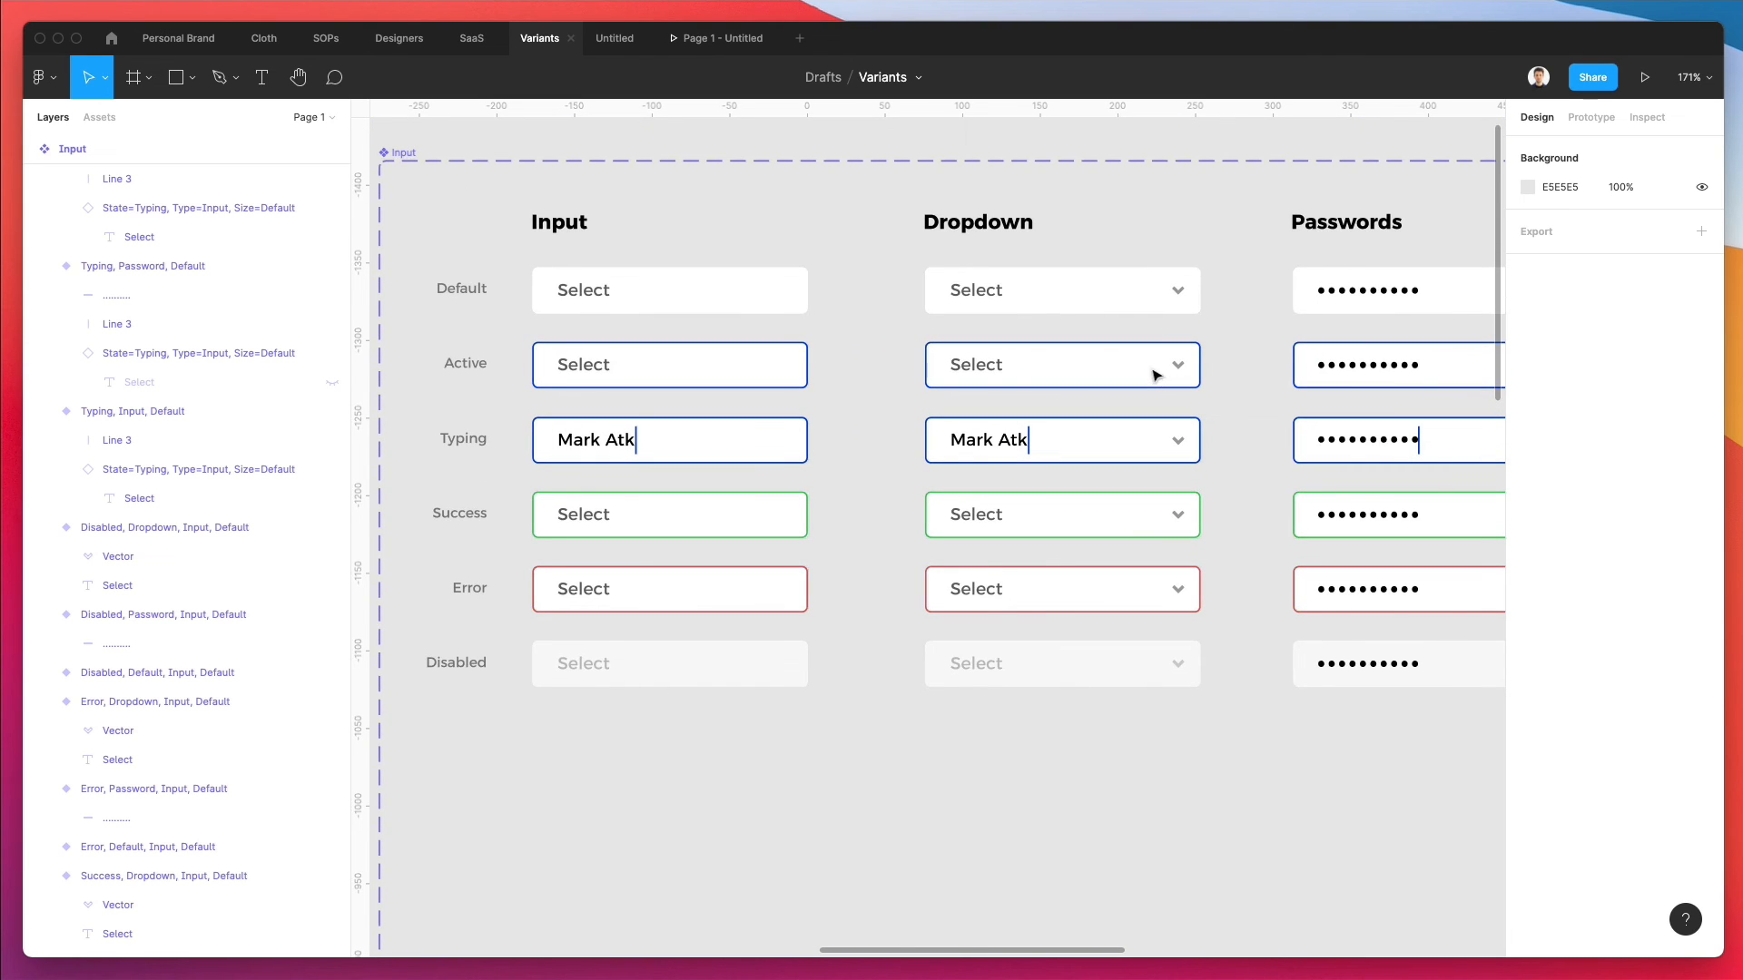
left_click(642, 309)
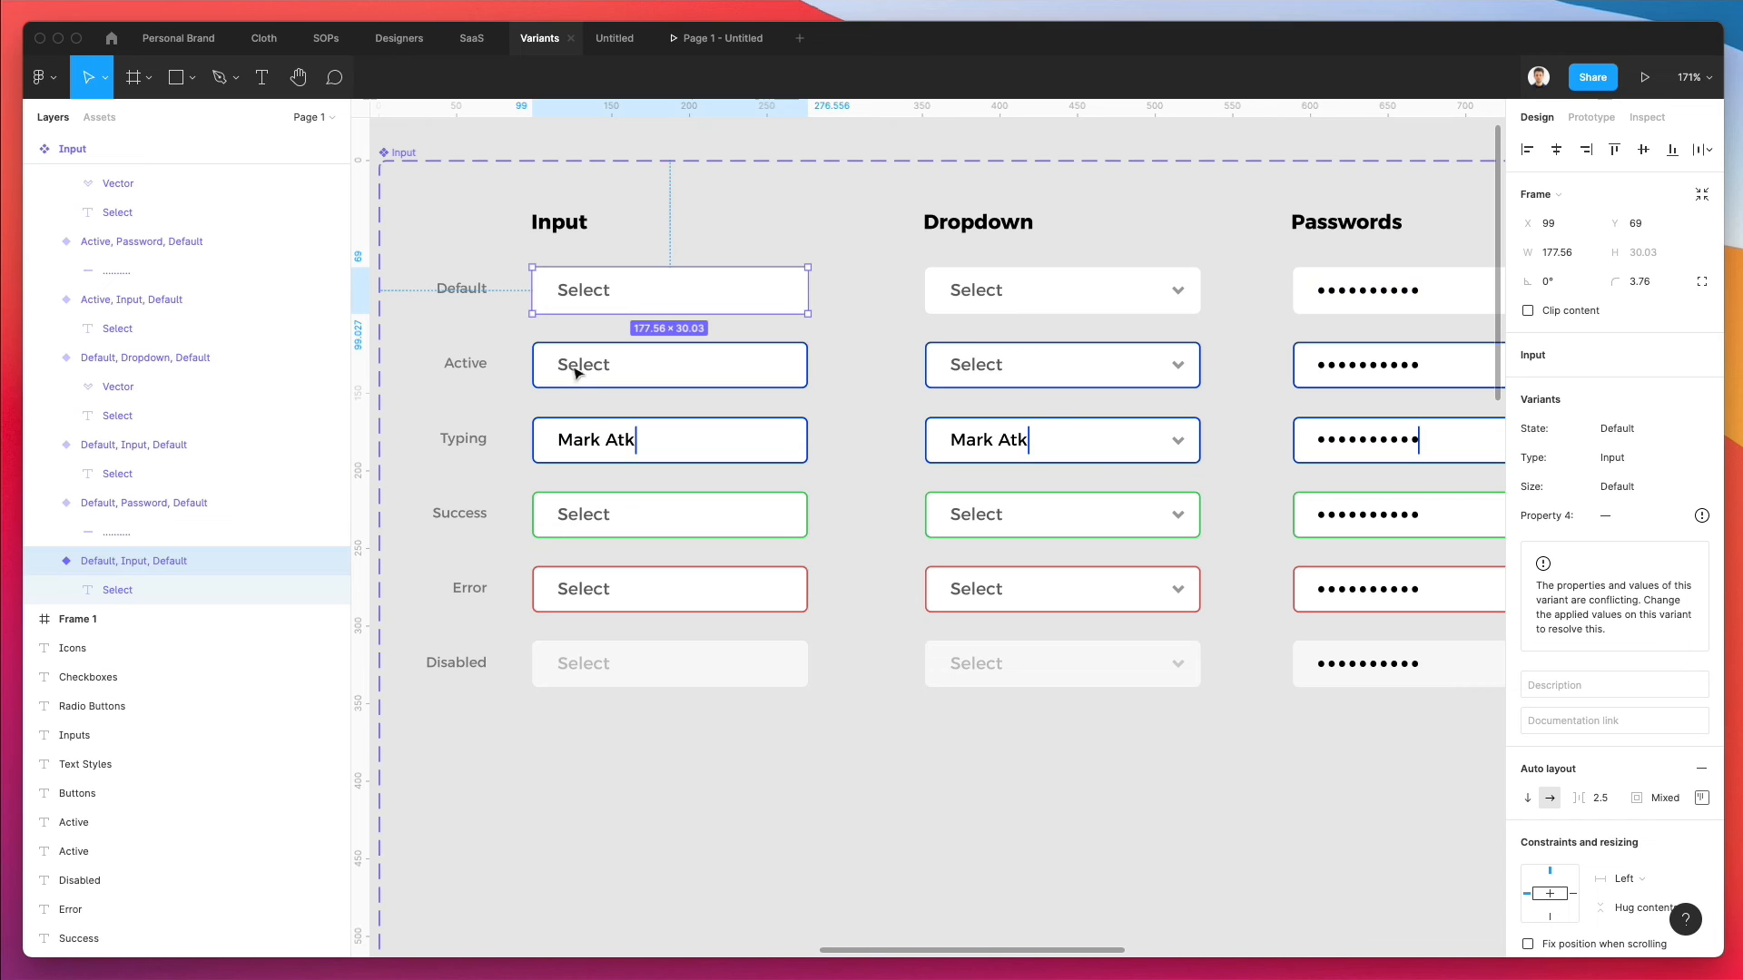
left_click(621, 374)
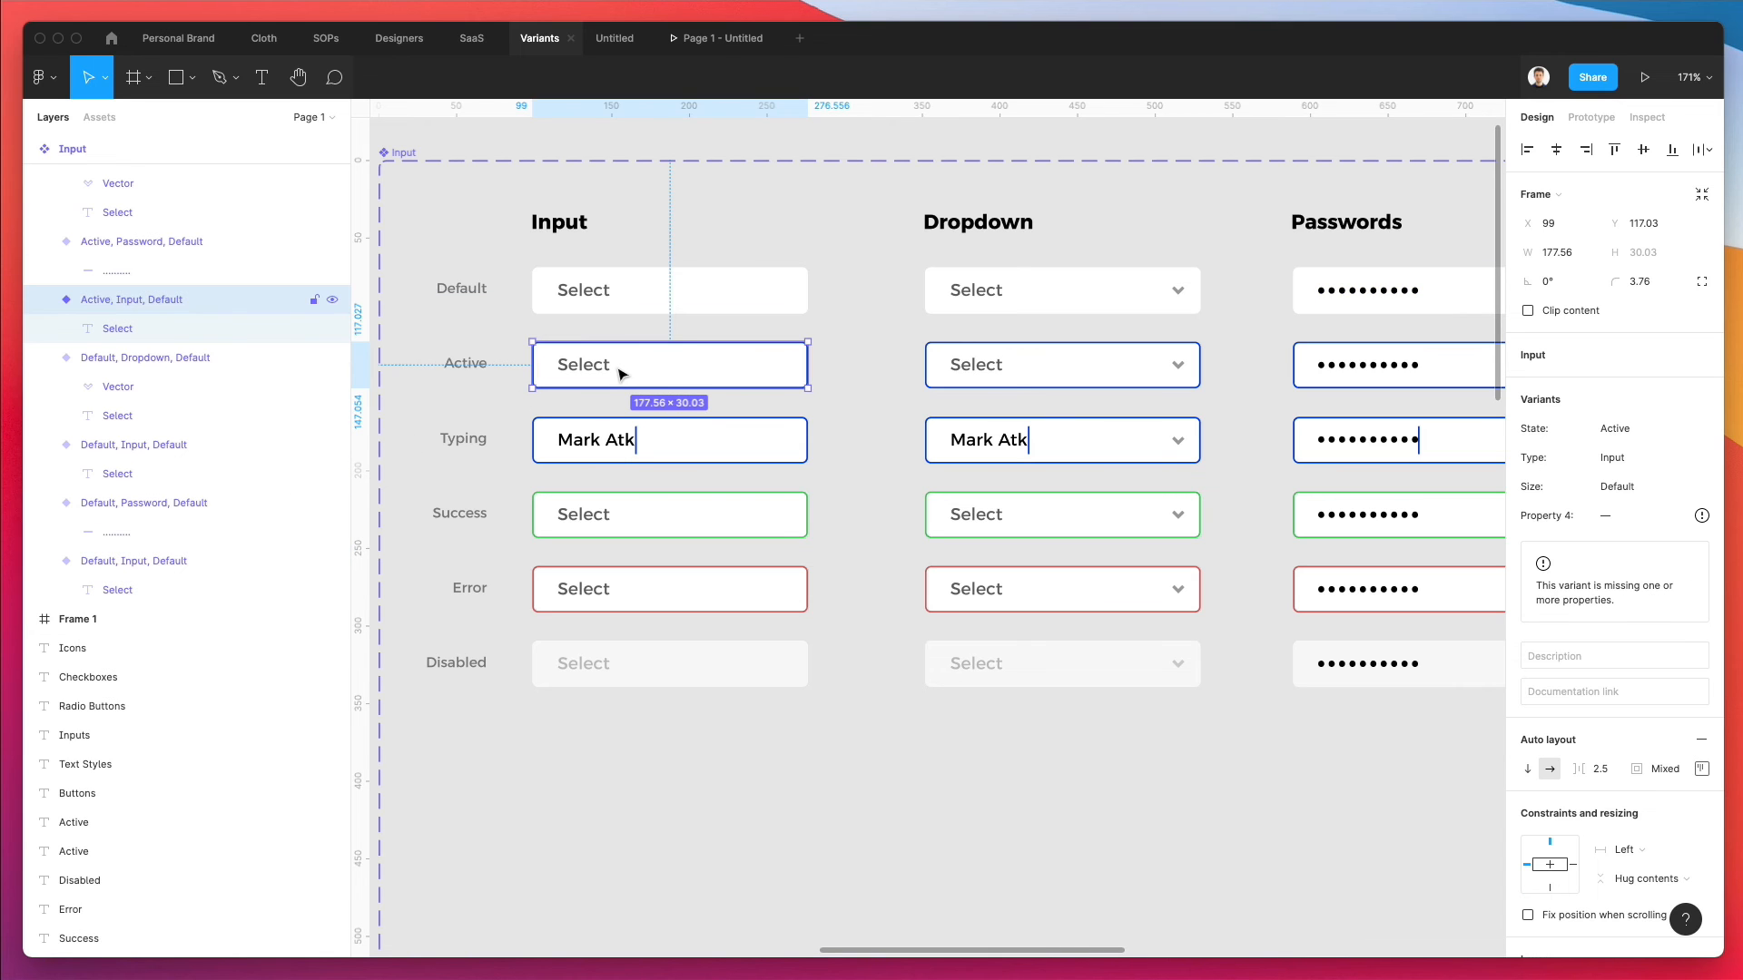
left_click(671, 458)
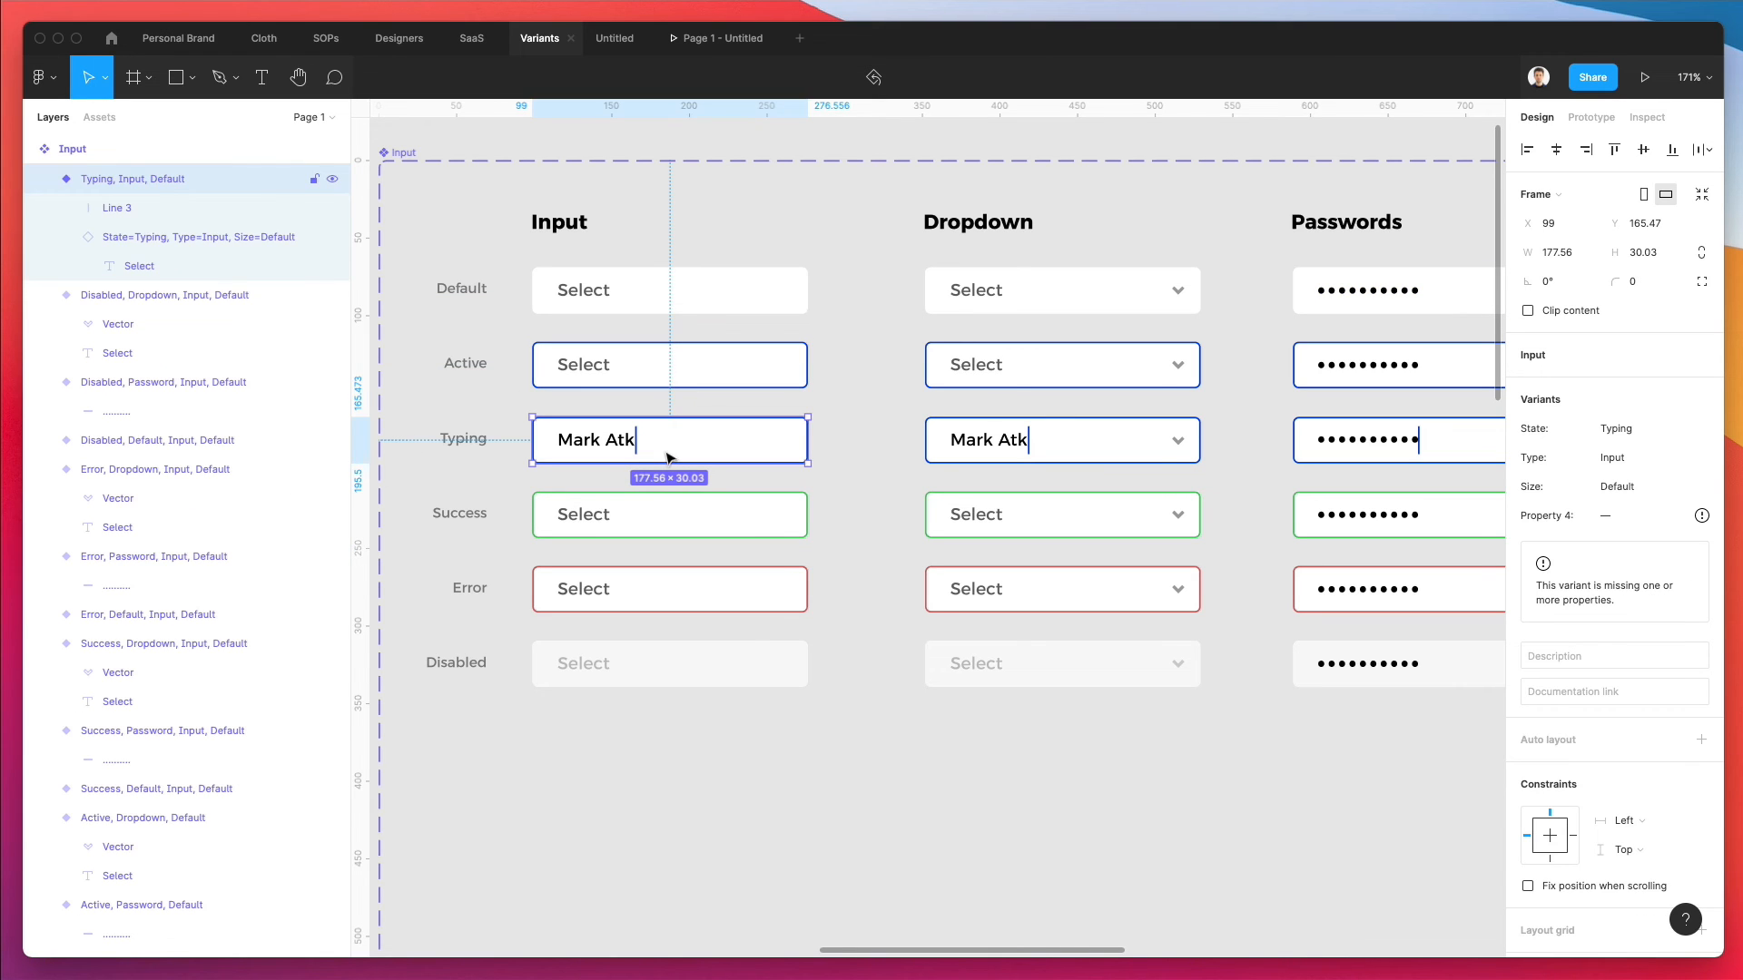
left_click(692, 527)
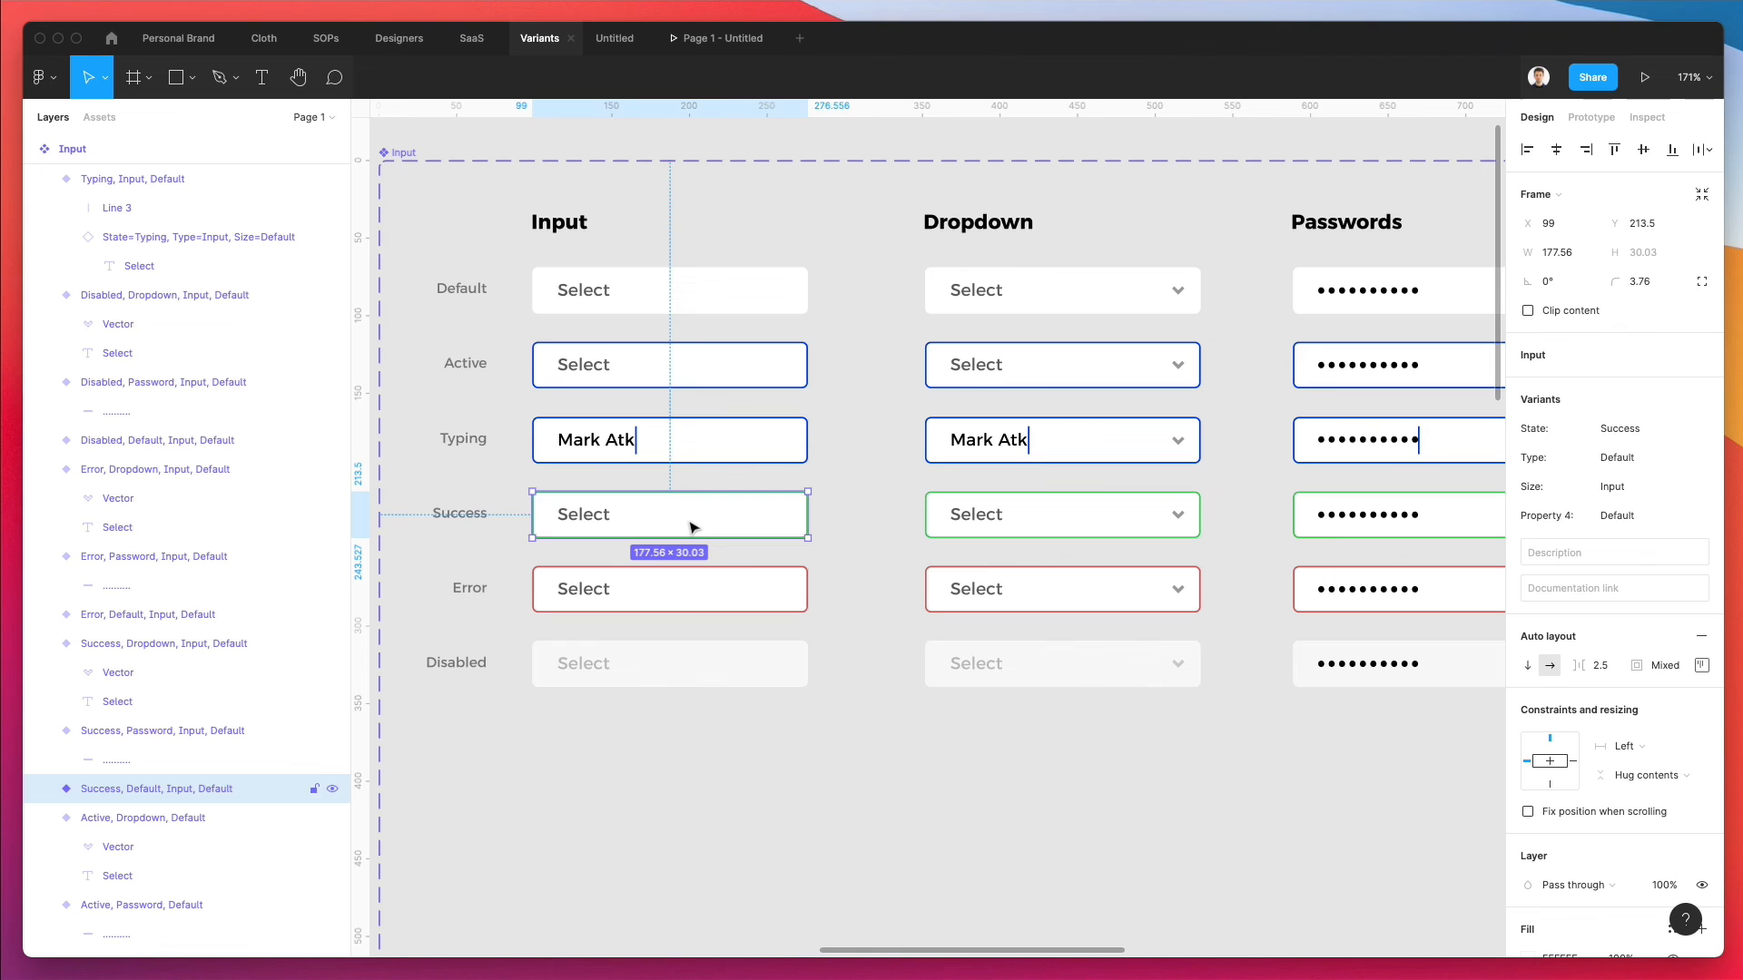
left_click(714, 588)
- Rename the Input column's Disabled variant with Type=Input and Size=Default, removing Property 4, and clear the selection
left_click(709, 660)
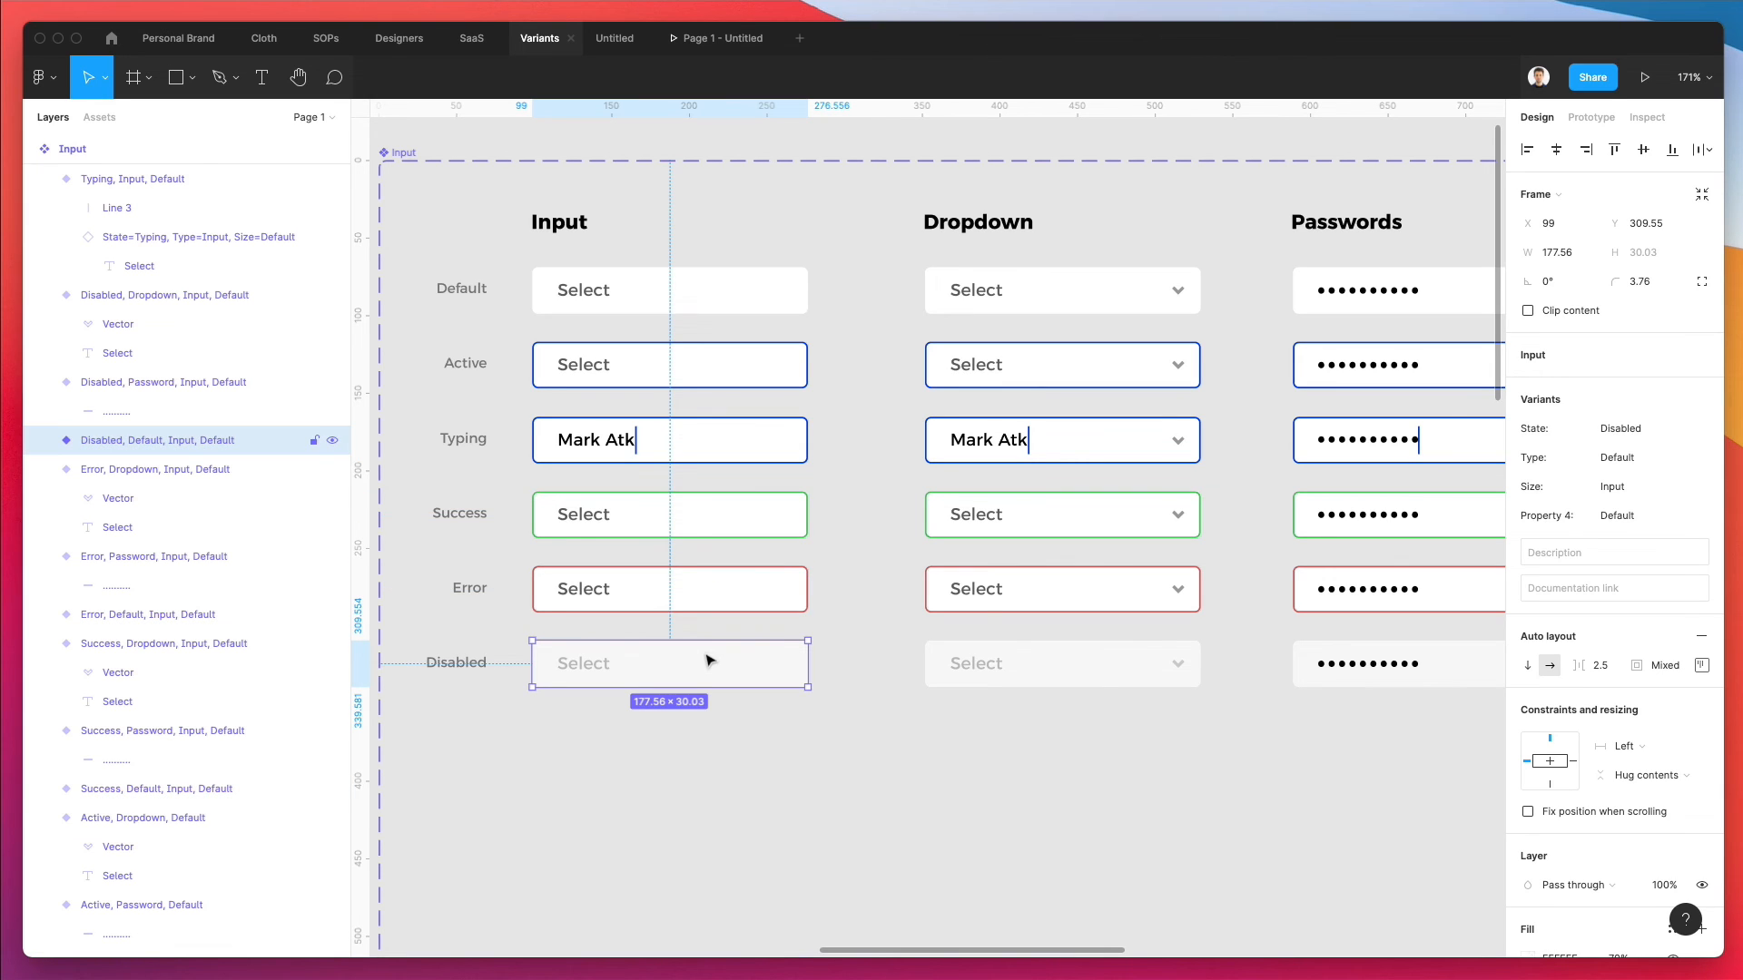
double_click(152, 445)
left_click(175, 443)
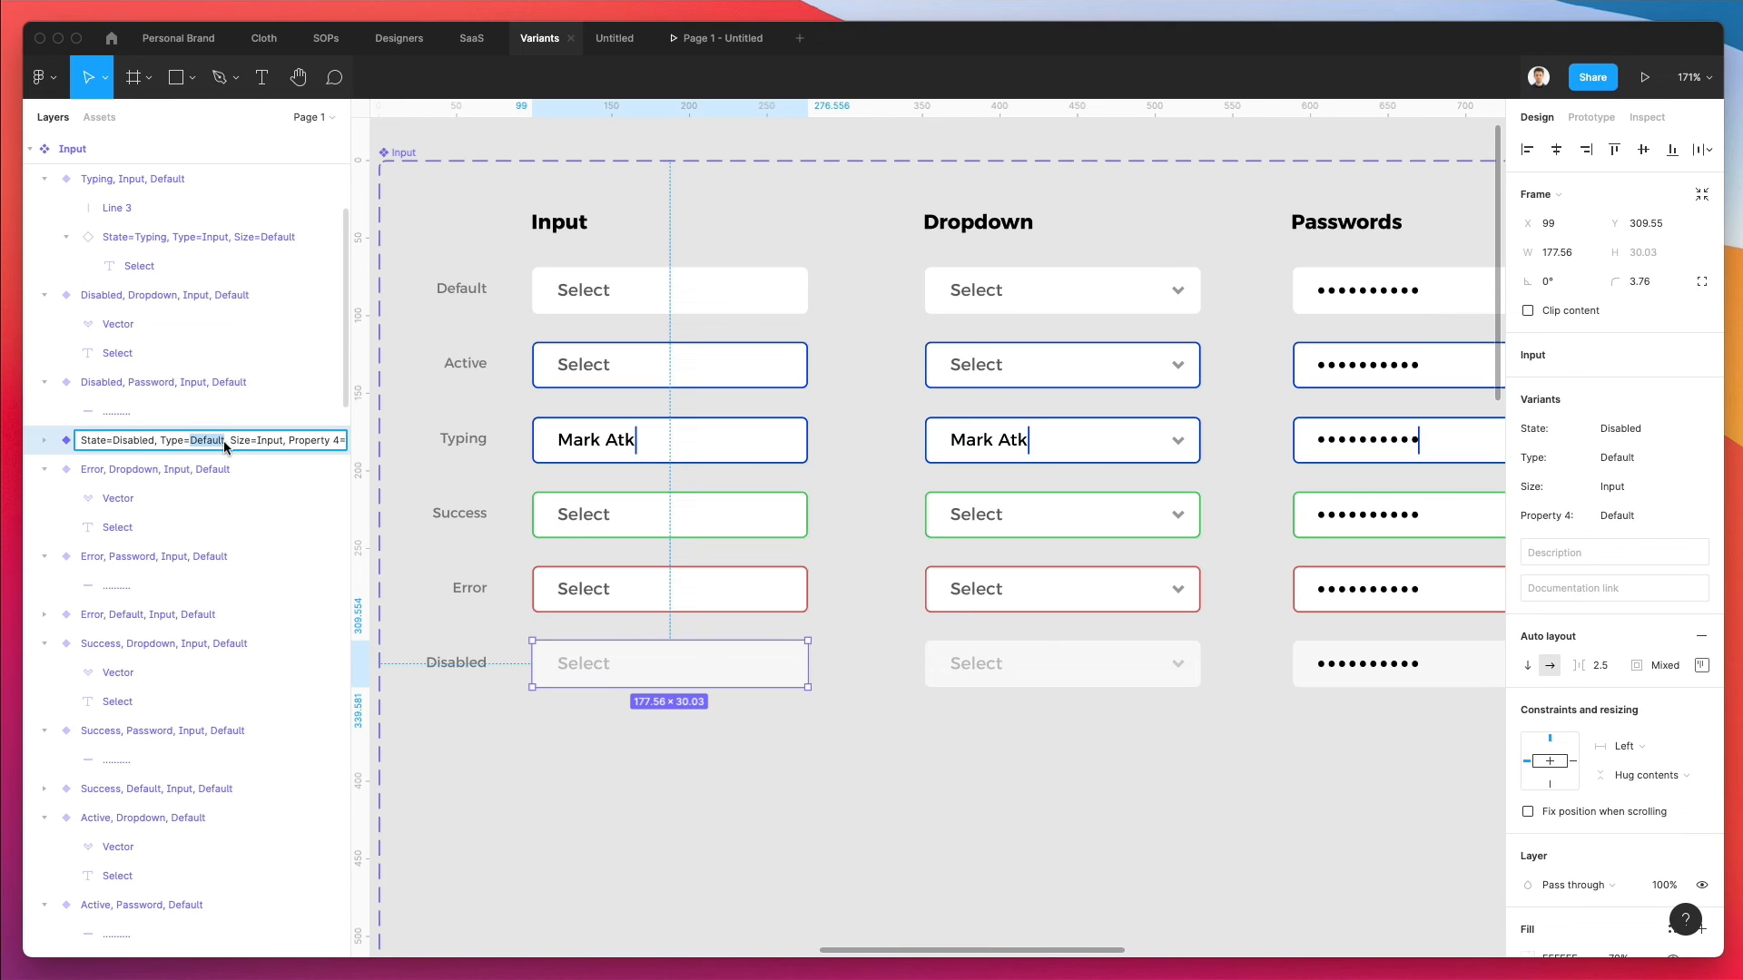
type("Input")
type("D")
key("BackSpace")
key("BackSpace")
key("Return")
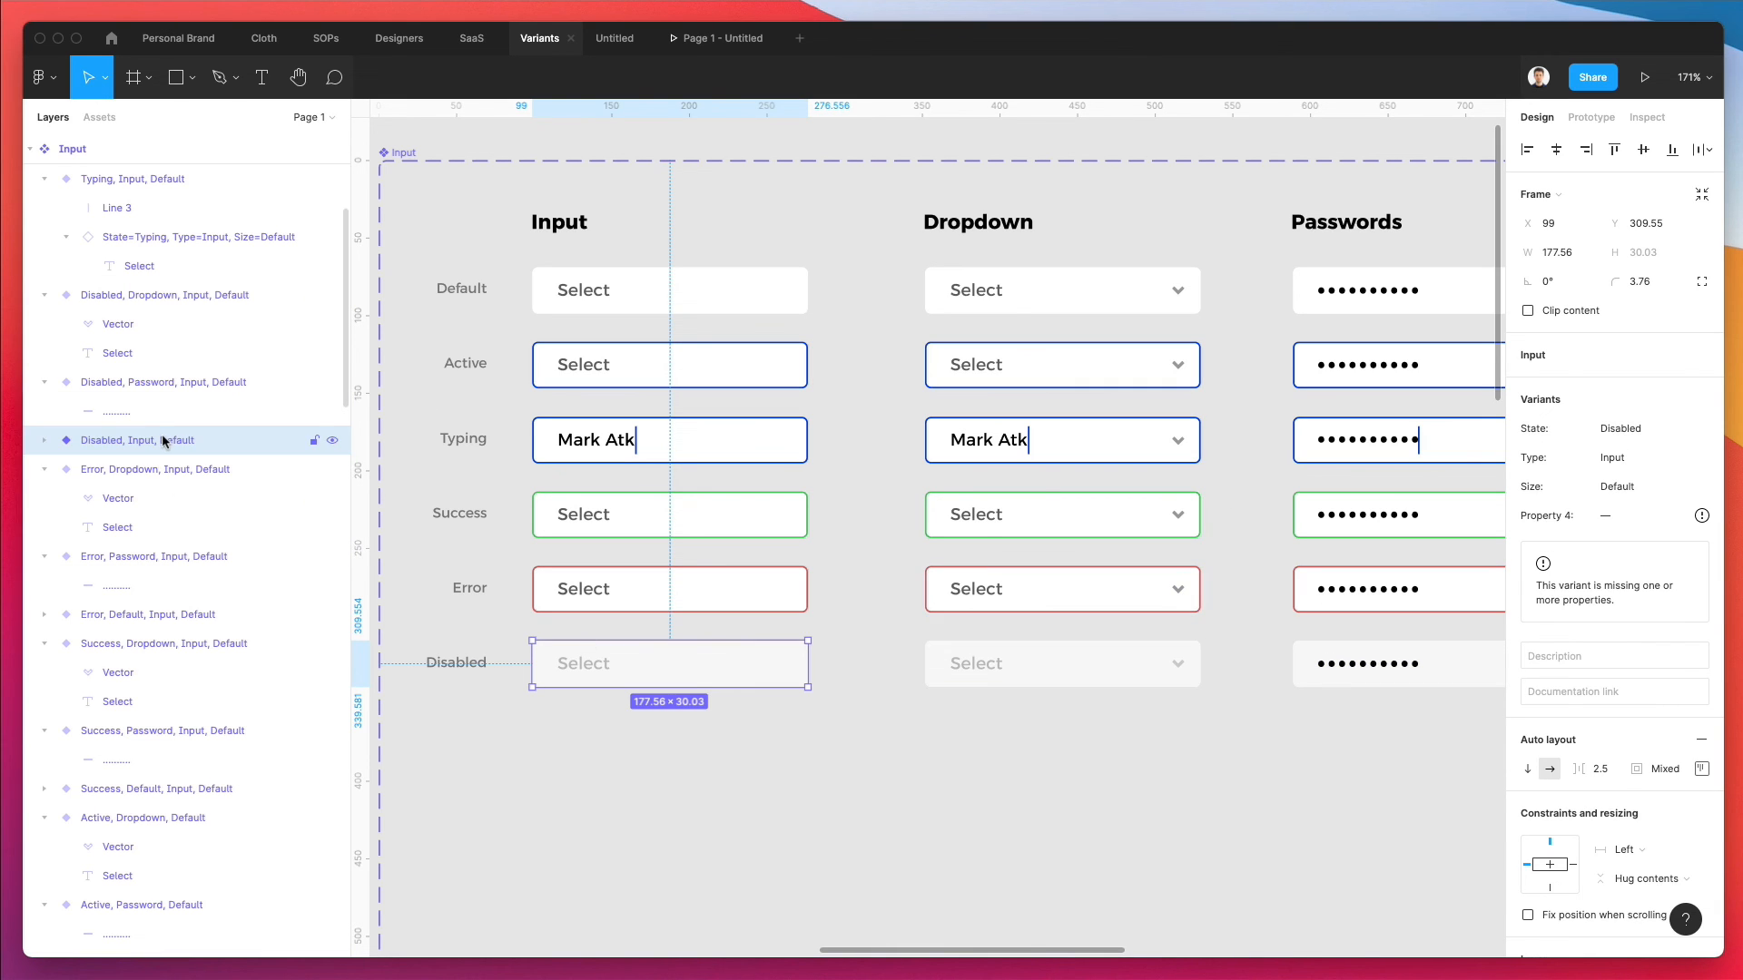
left_click(1124, 840)
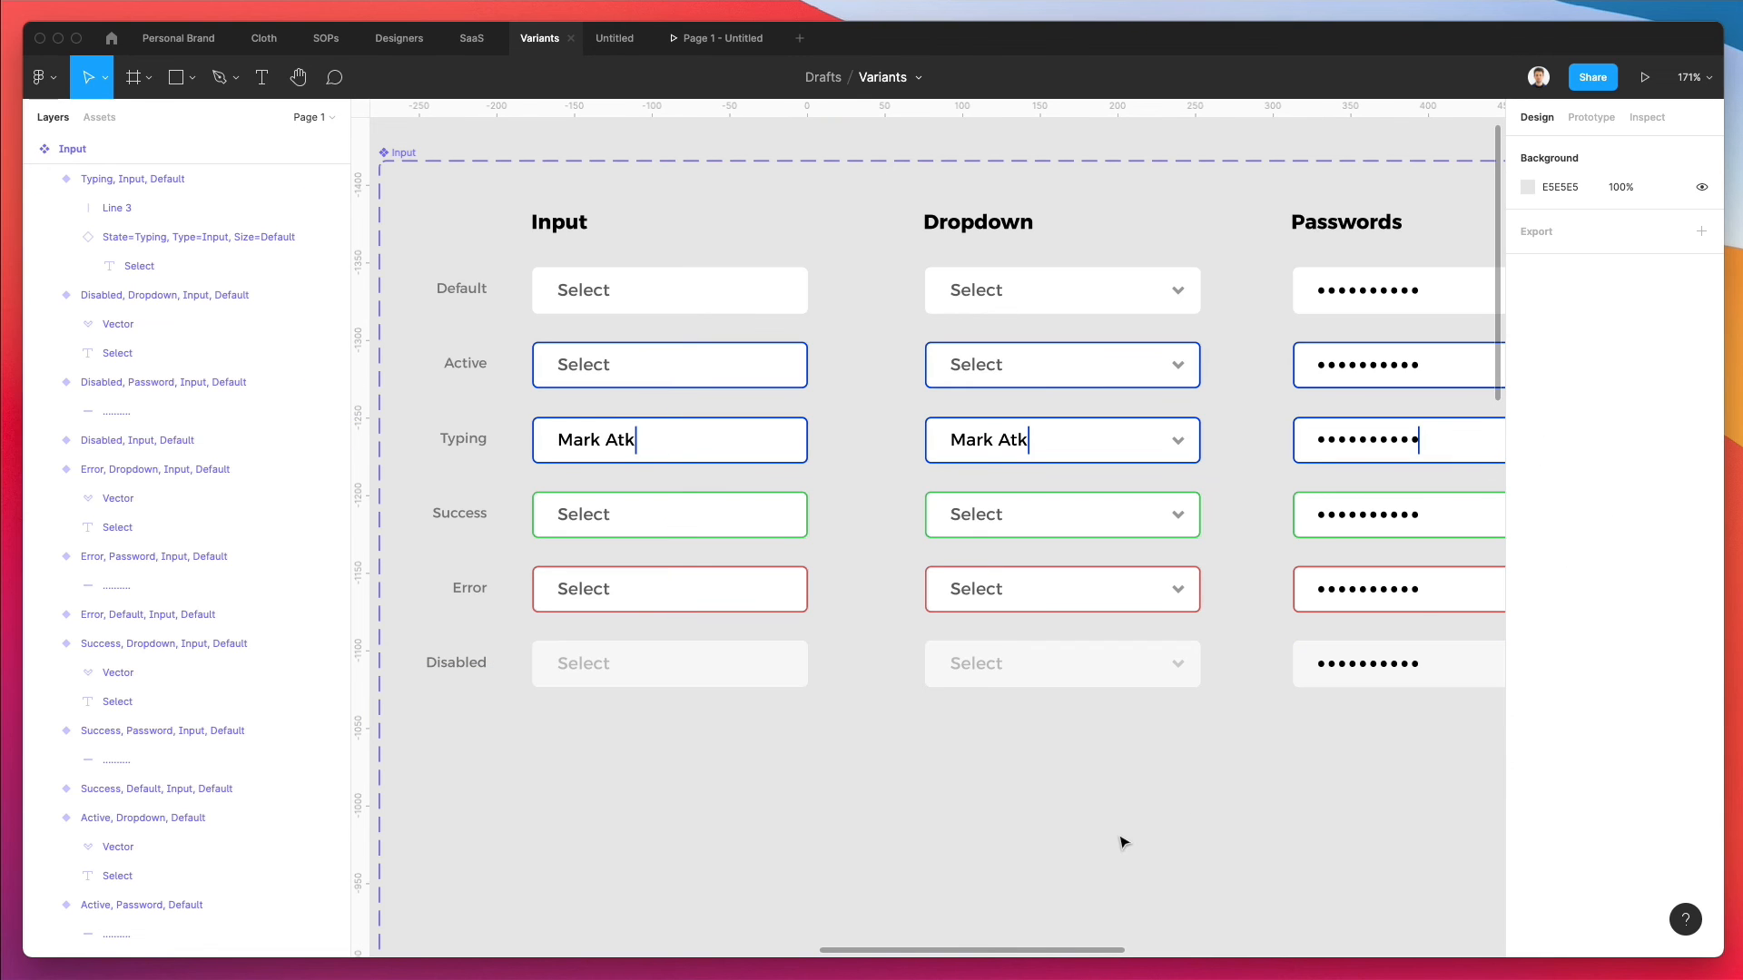
- Remove the Property 4 entry from the layer name of the Input column's Success variant
left_click(643, 523)
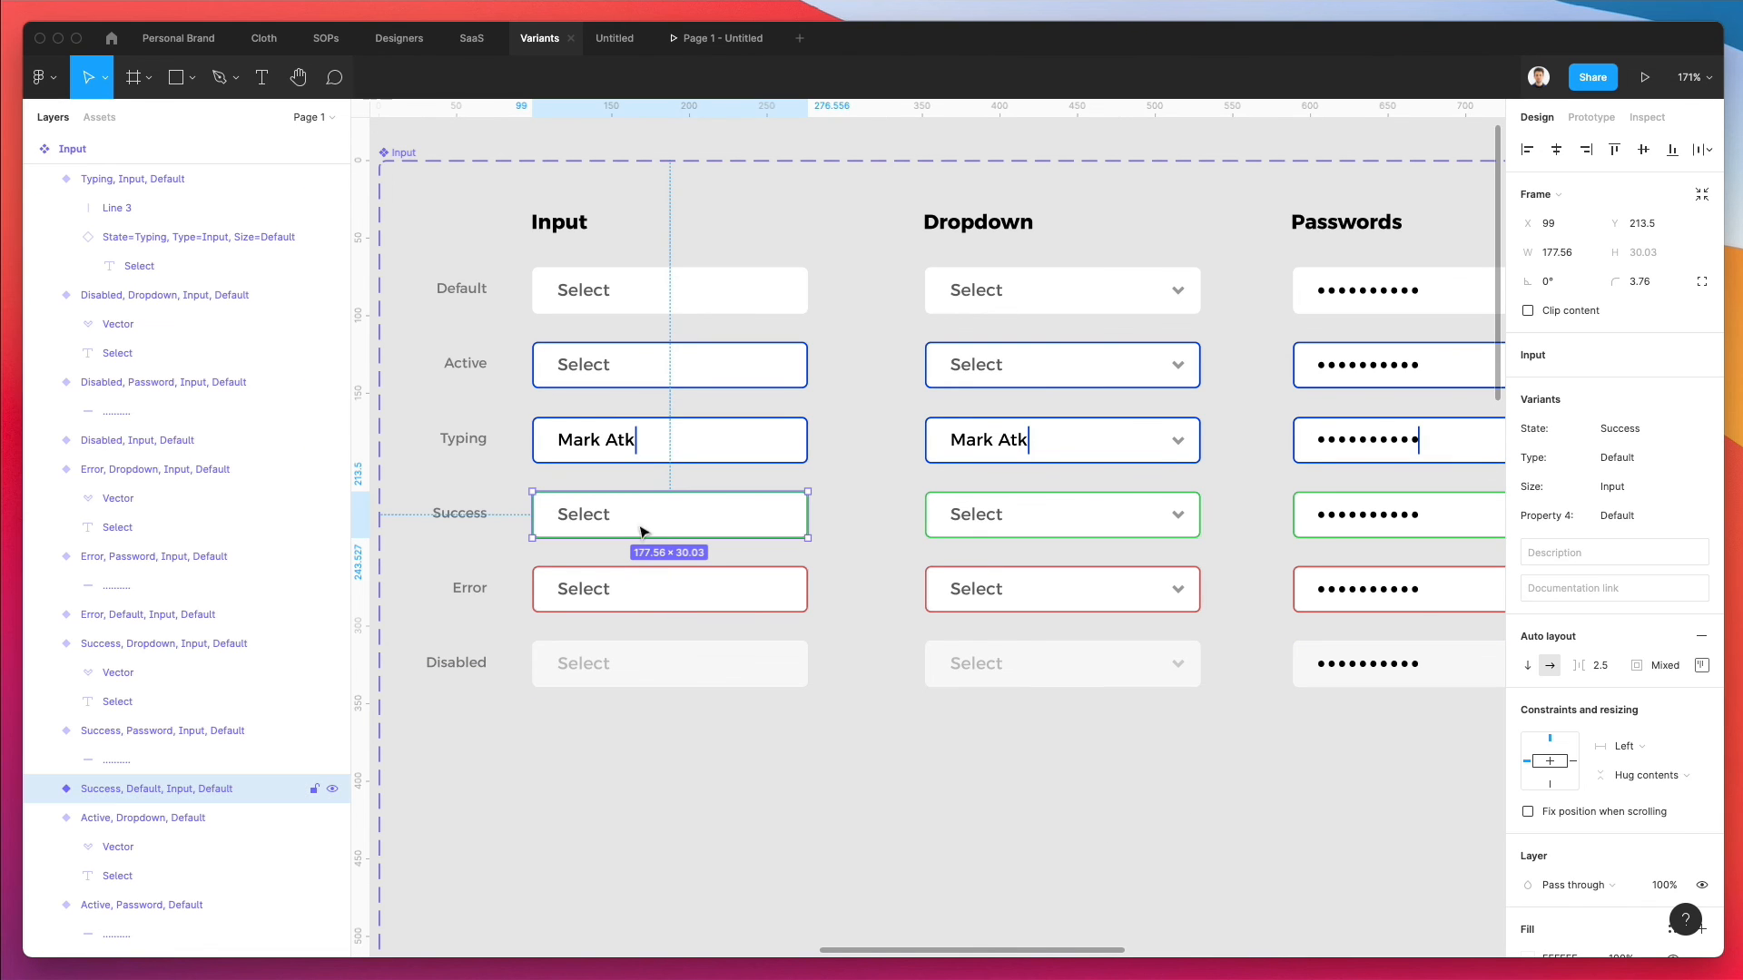
double_click(268, 796)
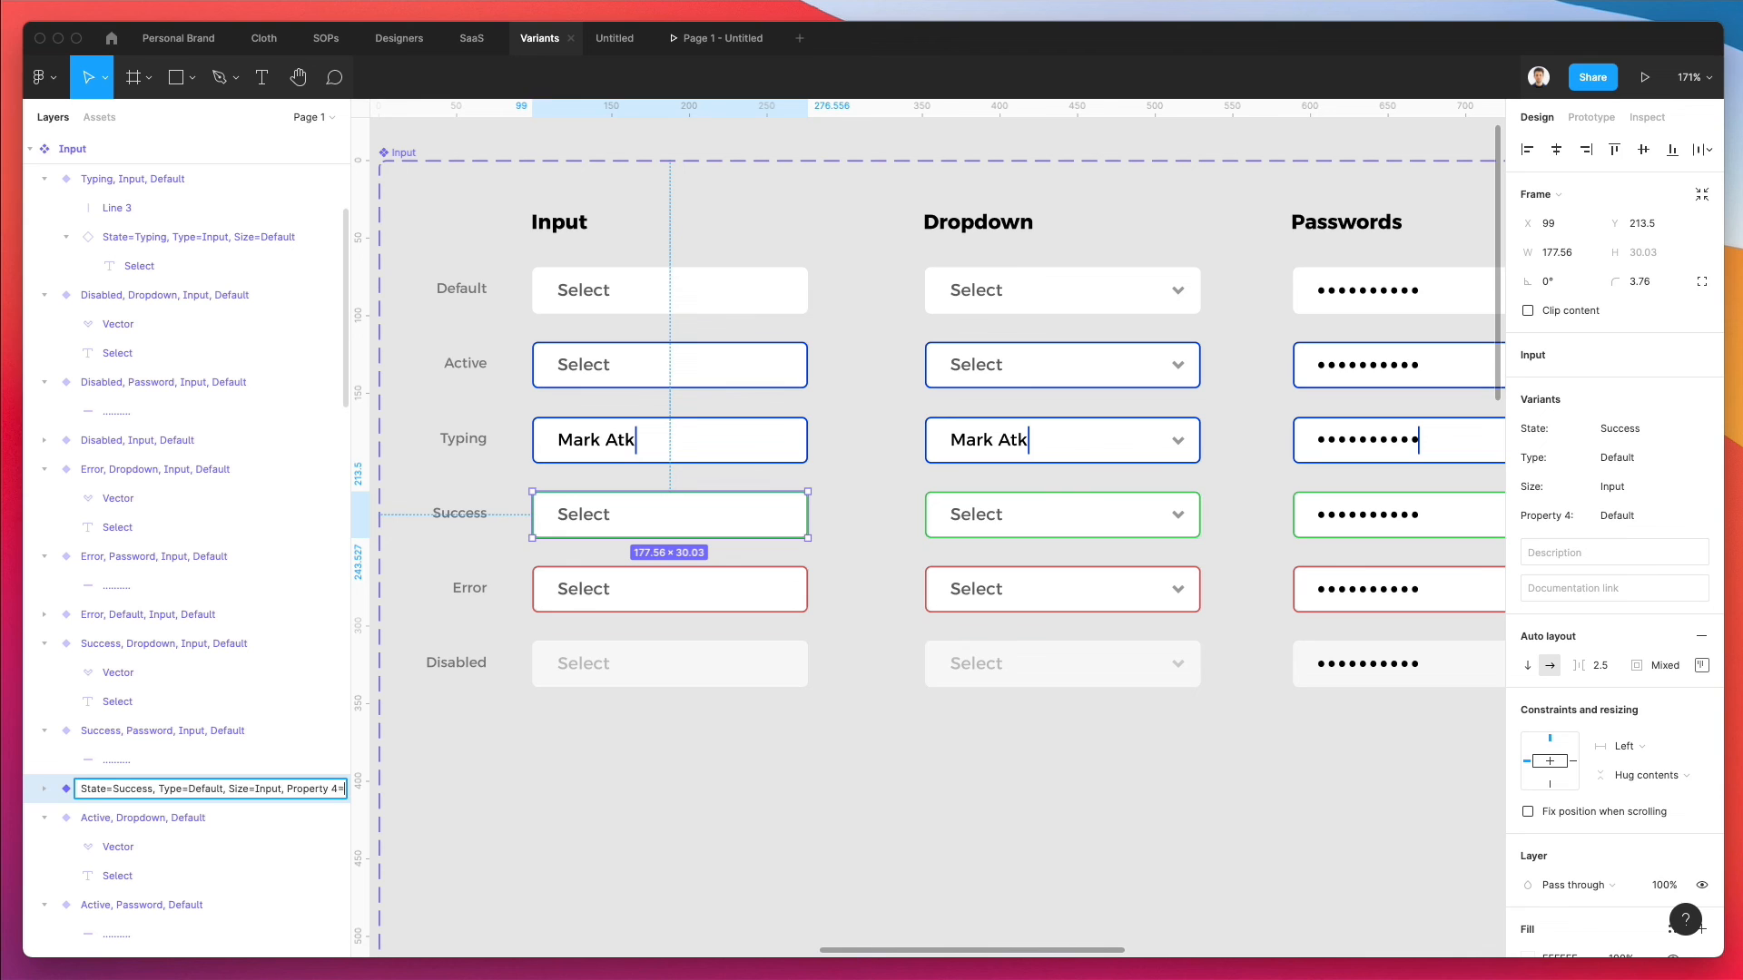
key("Return")
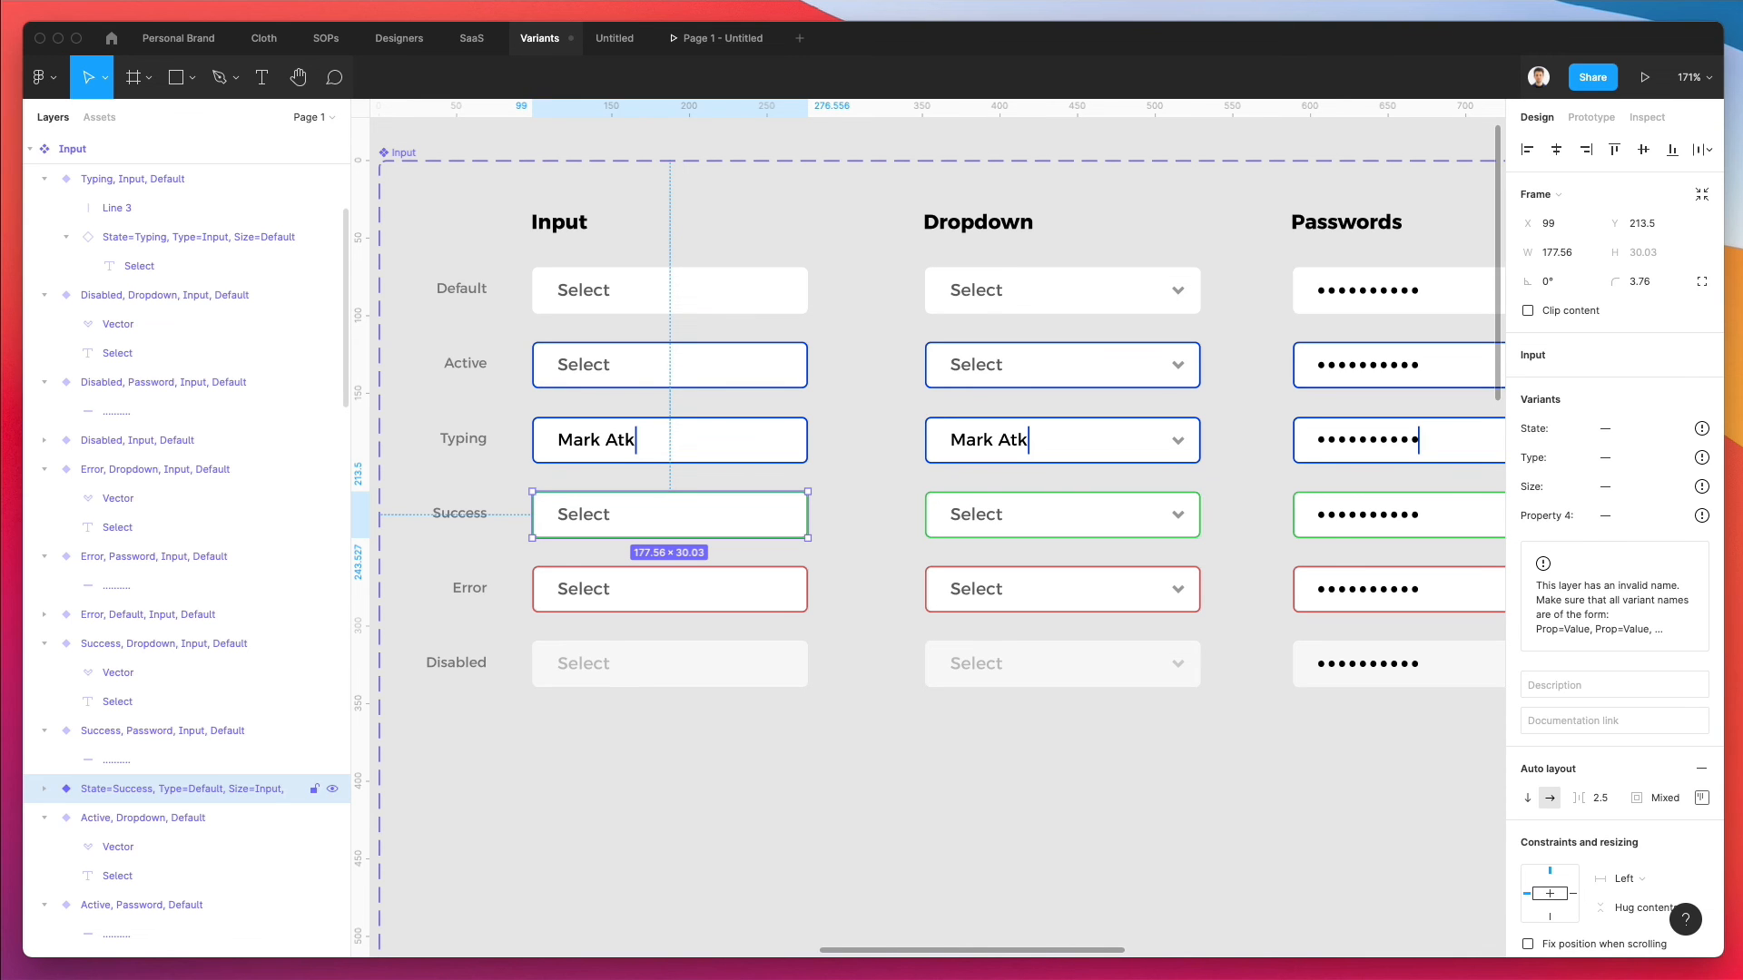
- Examine the layer names and variant properties of the Default, Active and Typing variants in the Input column
scroll(299, 662, "down", 5)
scroll(293, 660, "down", 4)
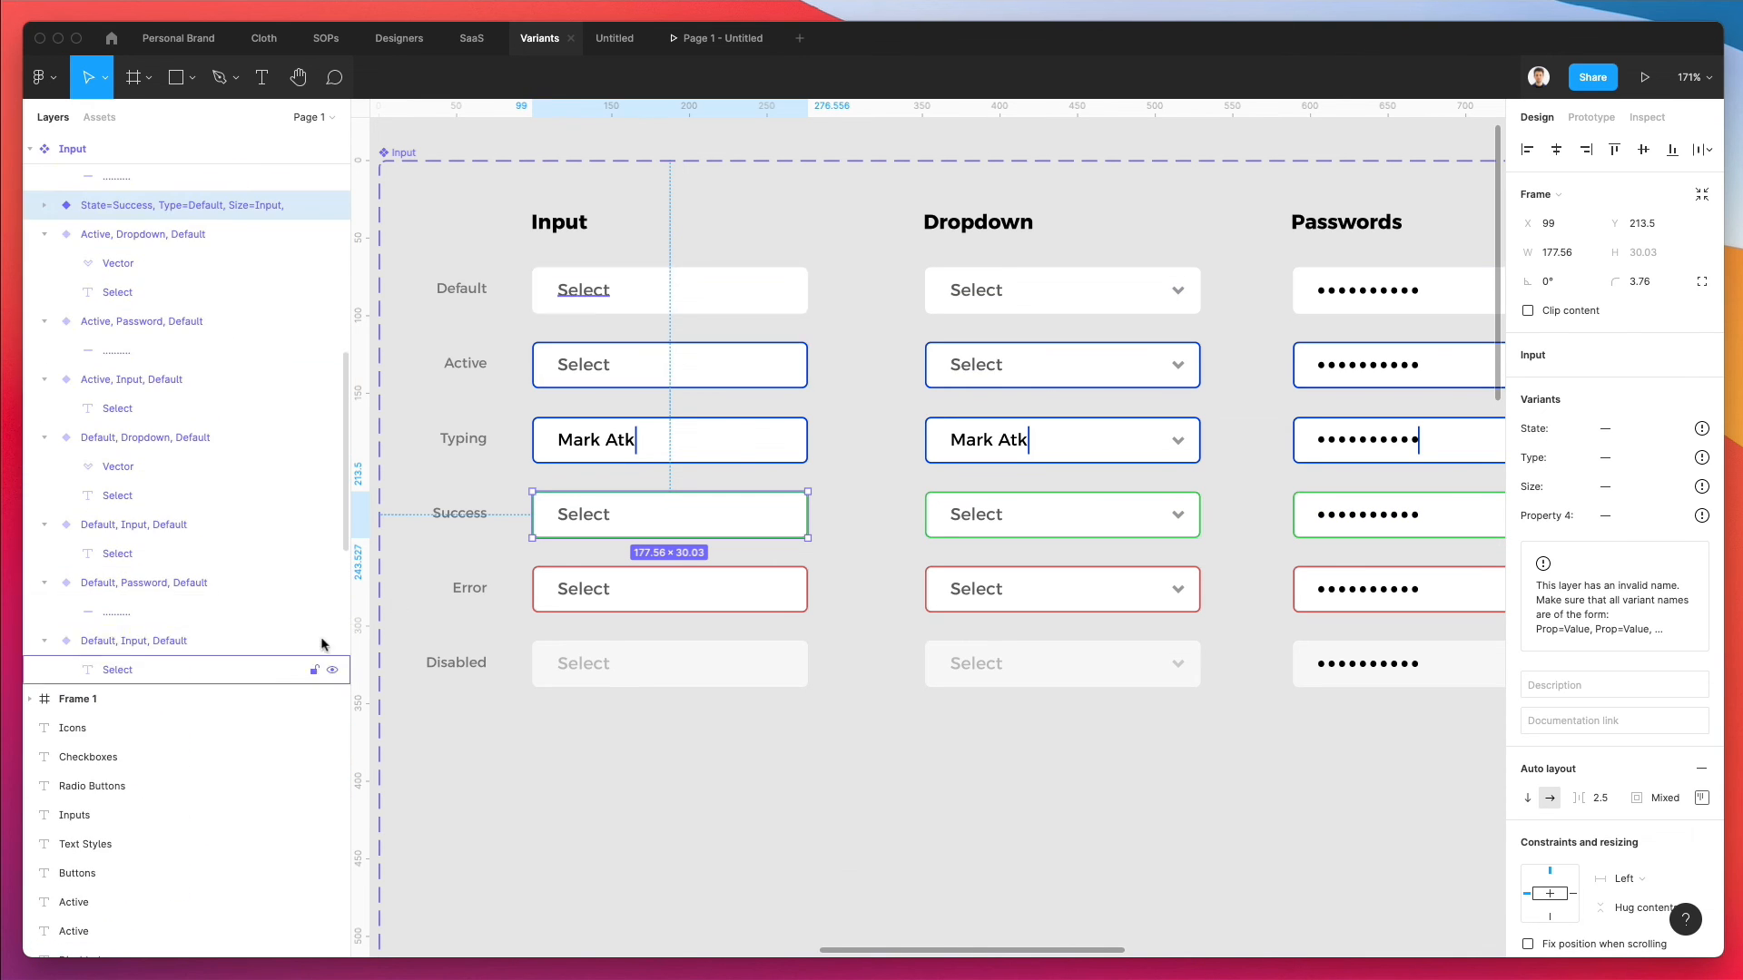
left_click(729, 307)
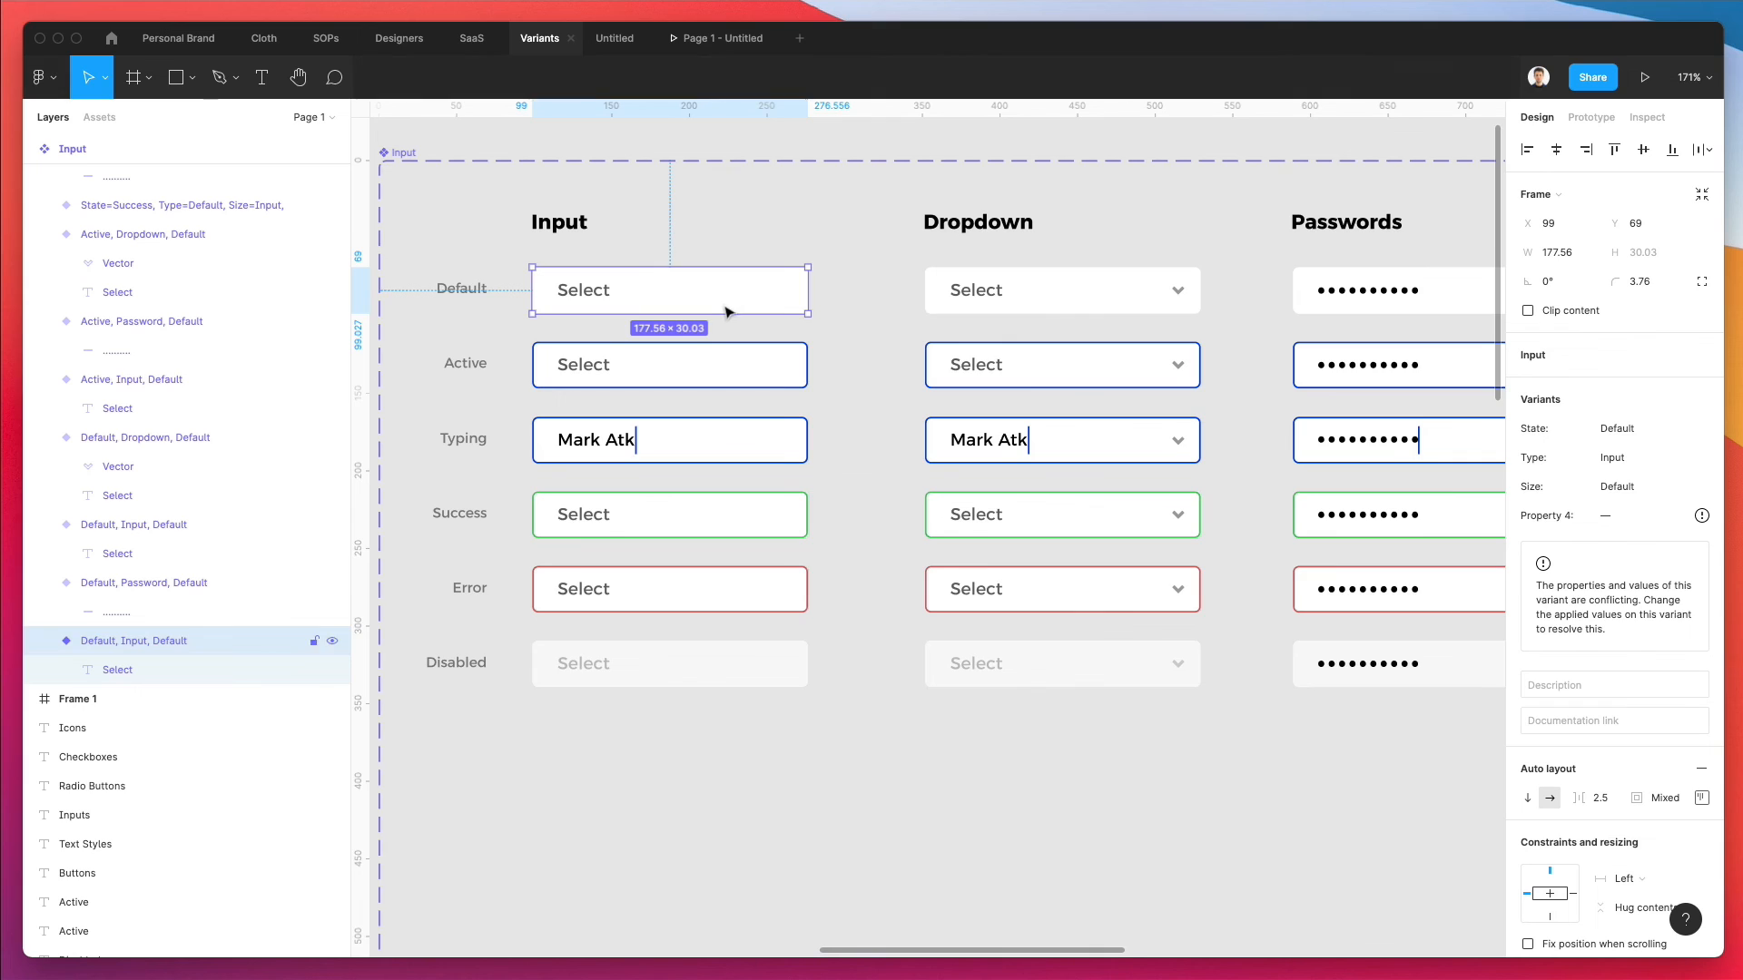
double_click(178, 636)
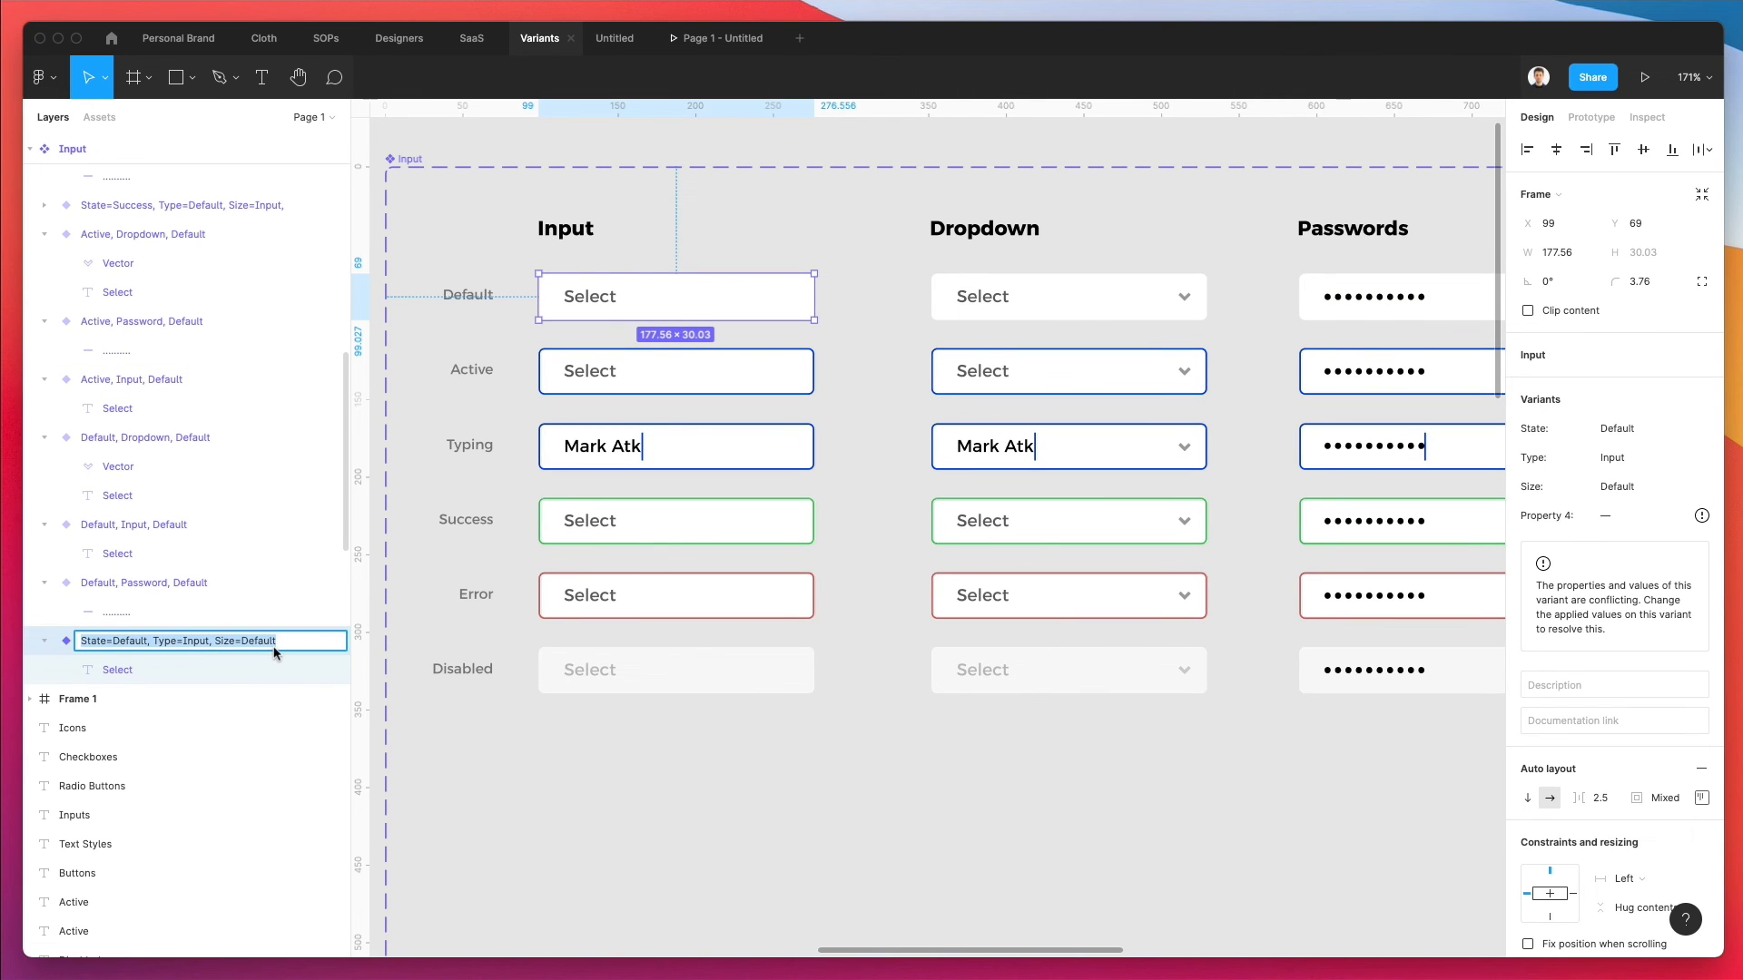
left_click(581, 383)
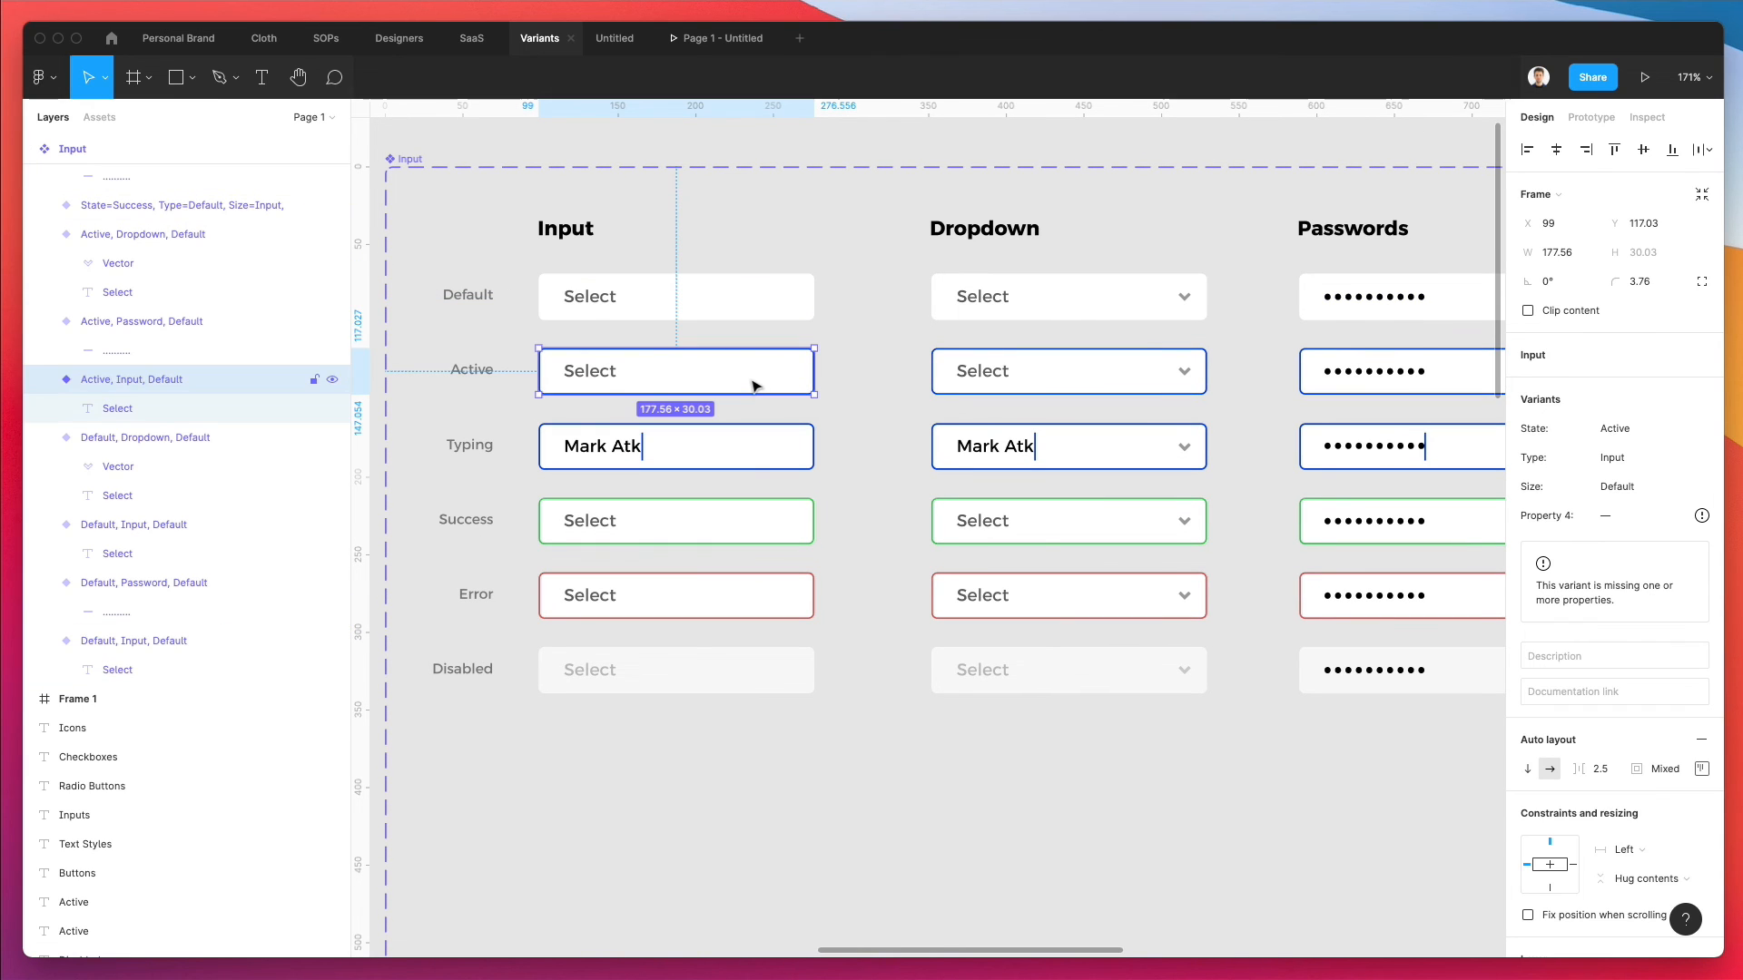
left_click(560, 434)
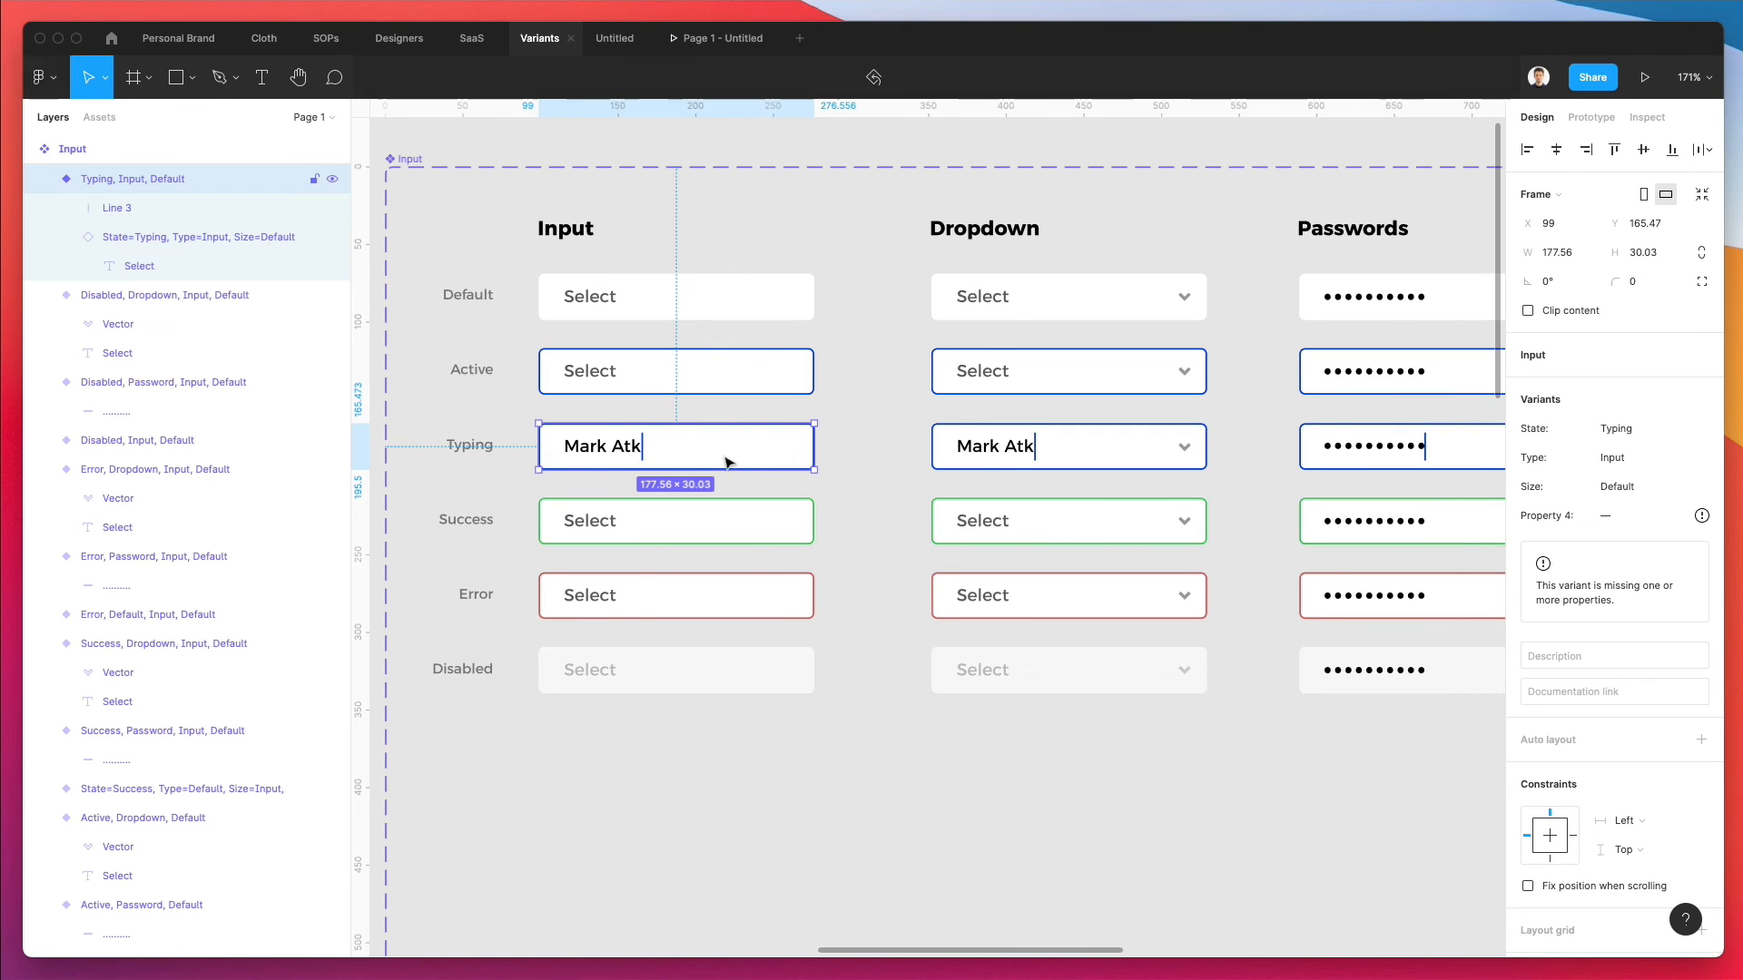
- Correct the Input column's Success variant name to State=Success, Type=Default, Size=Input, without the trailing comma
left_click(636, 526)
key("super+r")
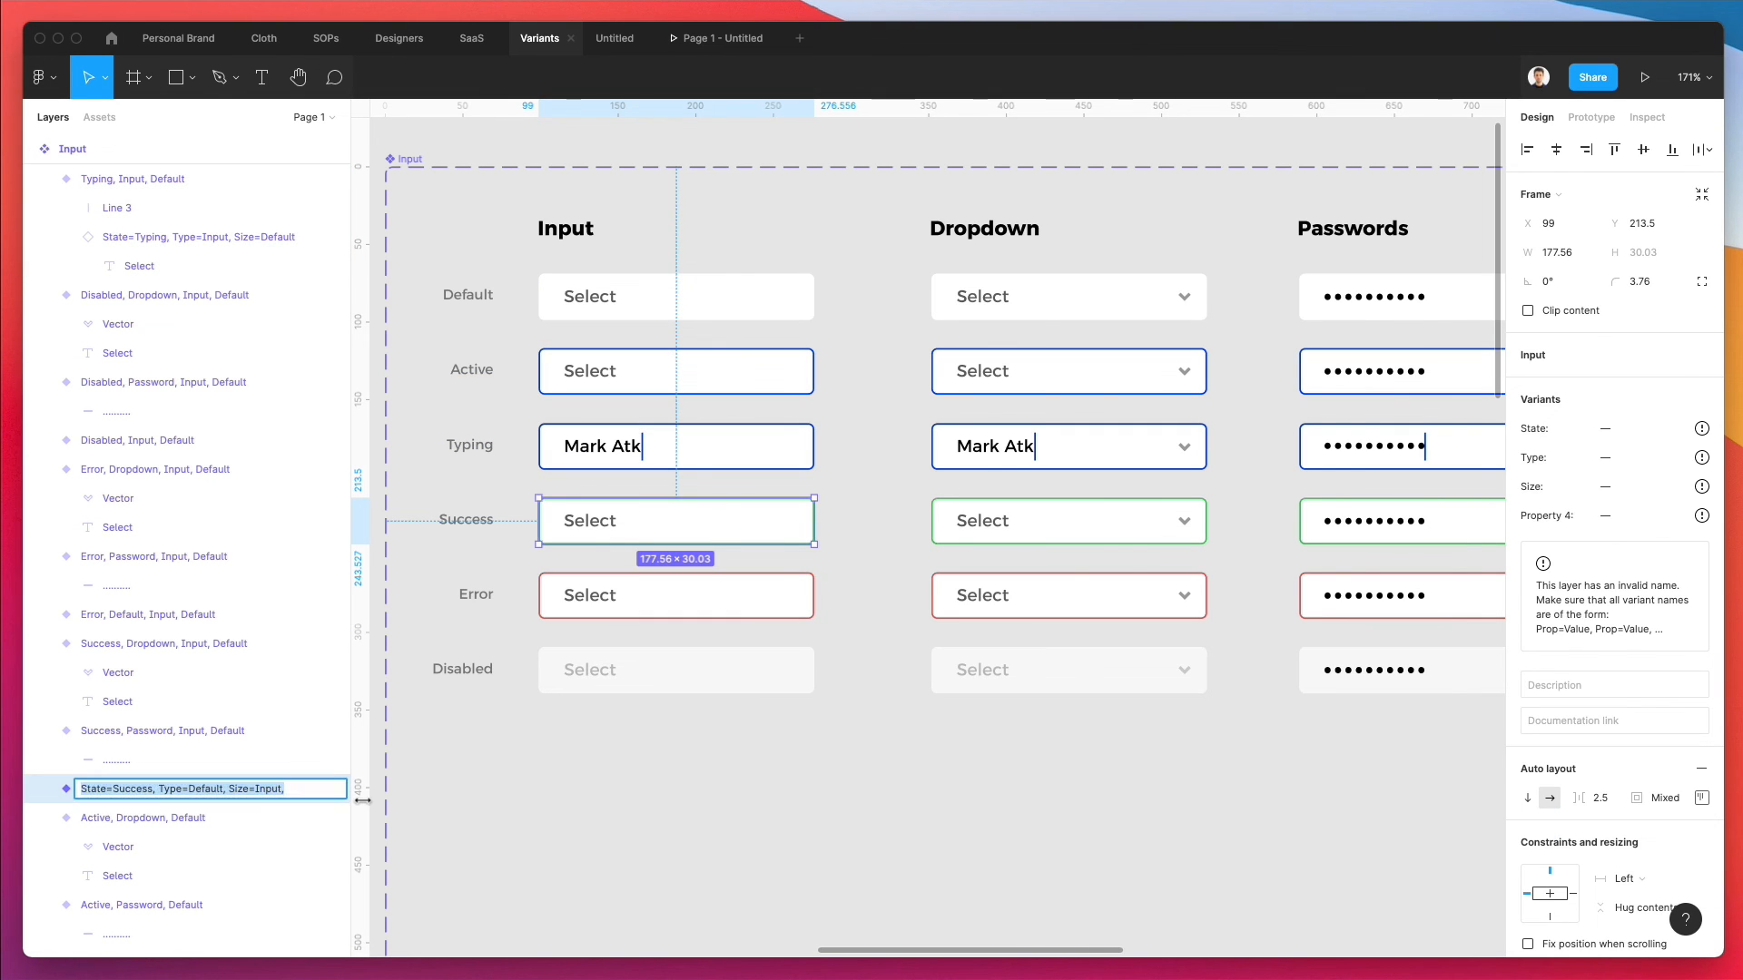
type("Success, Default, Input")
key("Return")
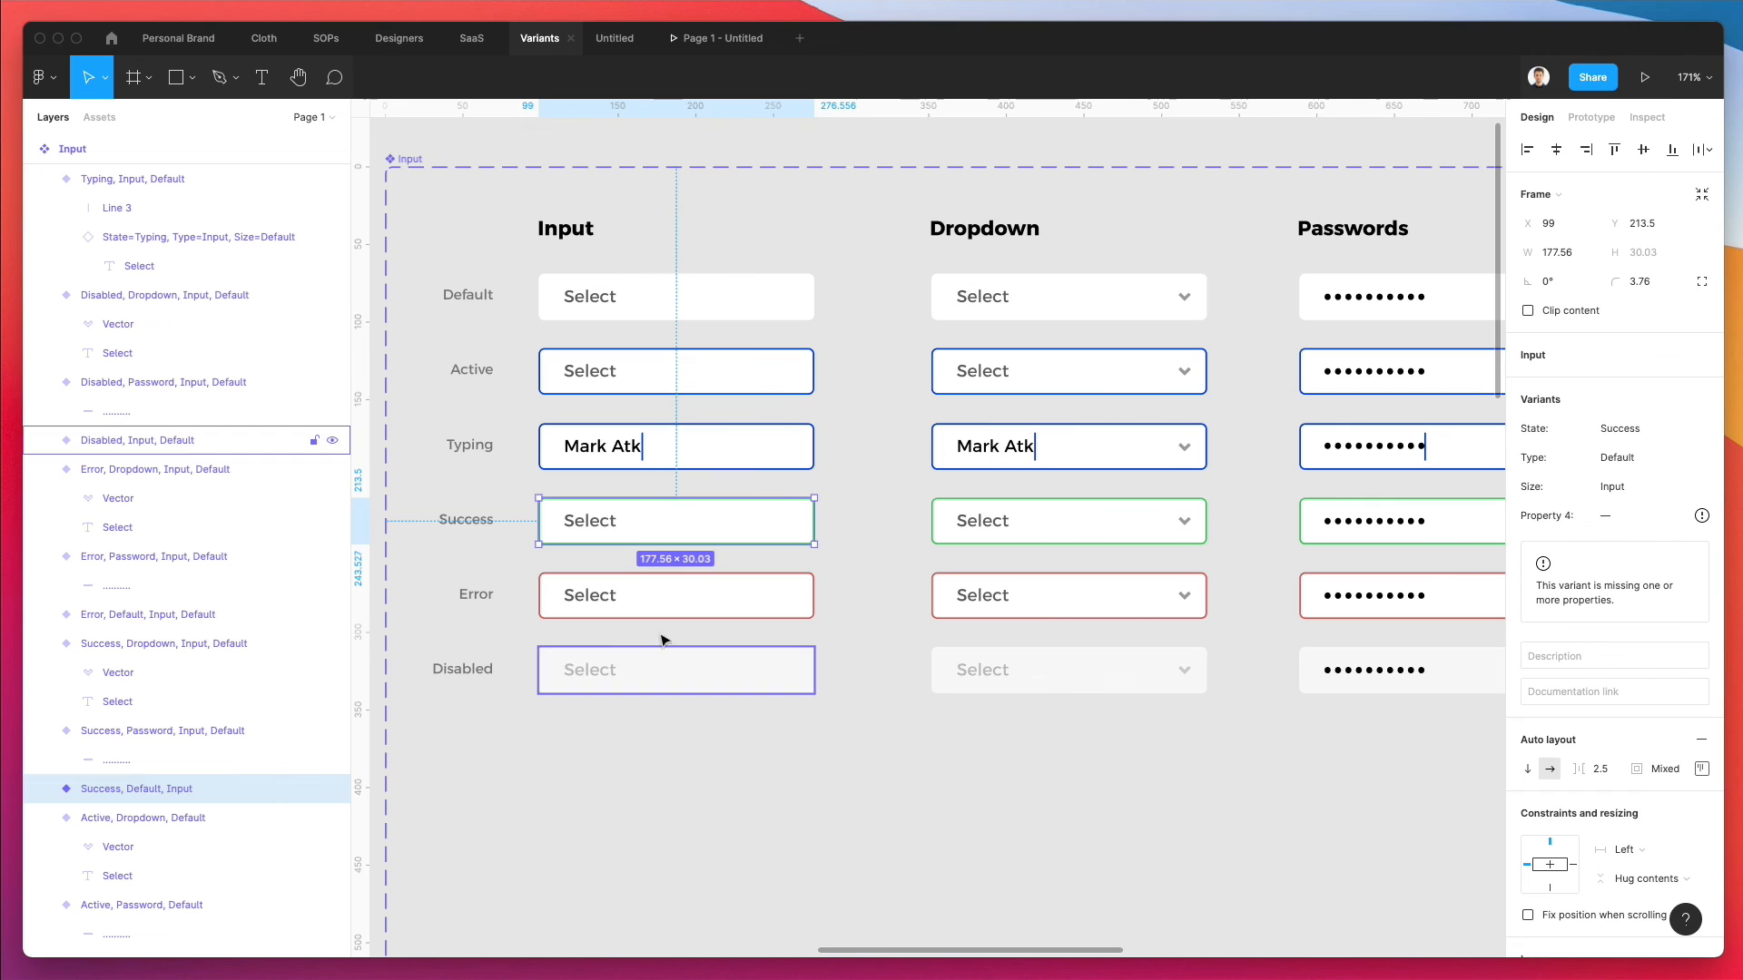
- Remove the Property 4 entry from the Input column's Error variant name, leaving State=Error, Type=Default, Size=Input
left_click(679, 606)
key("super+r")
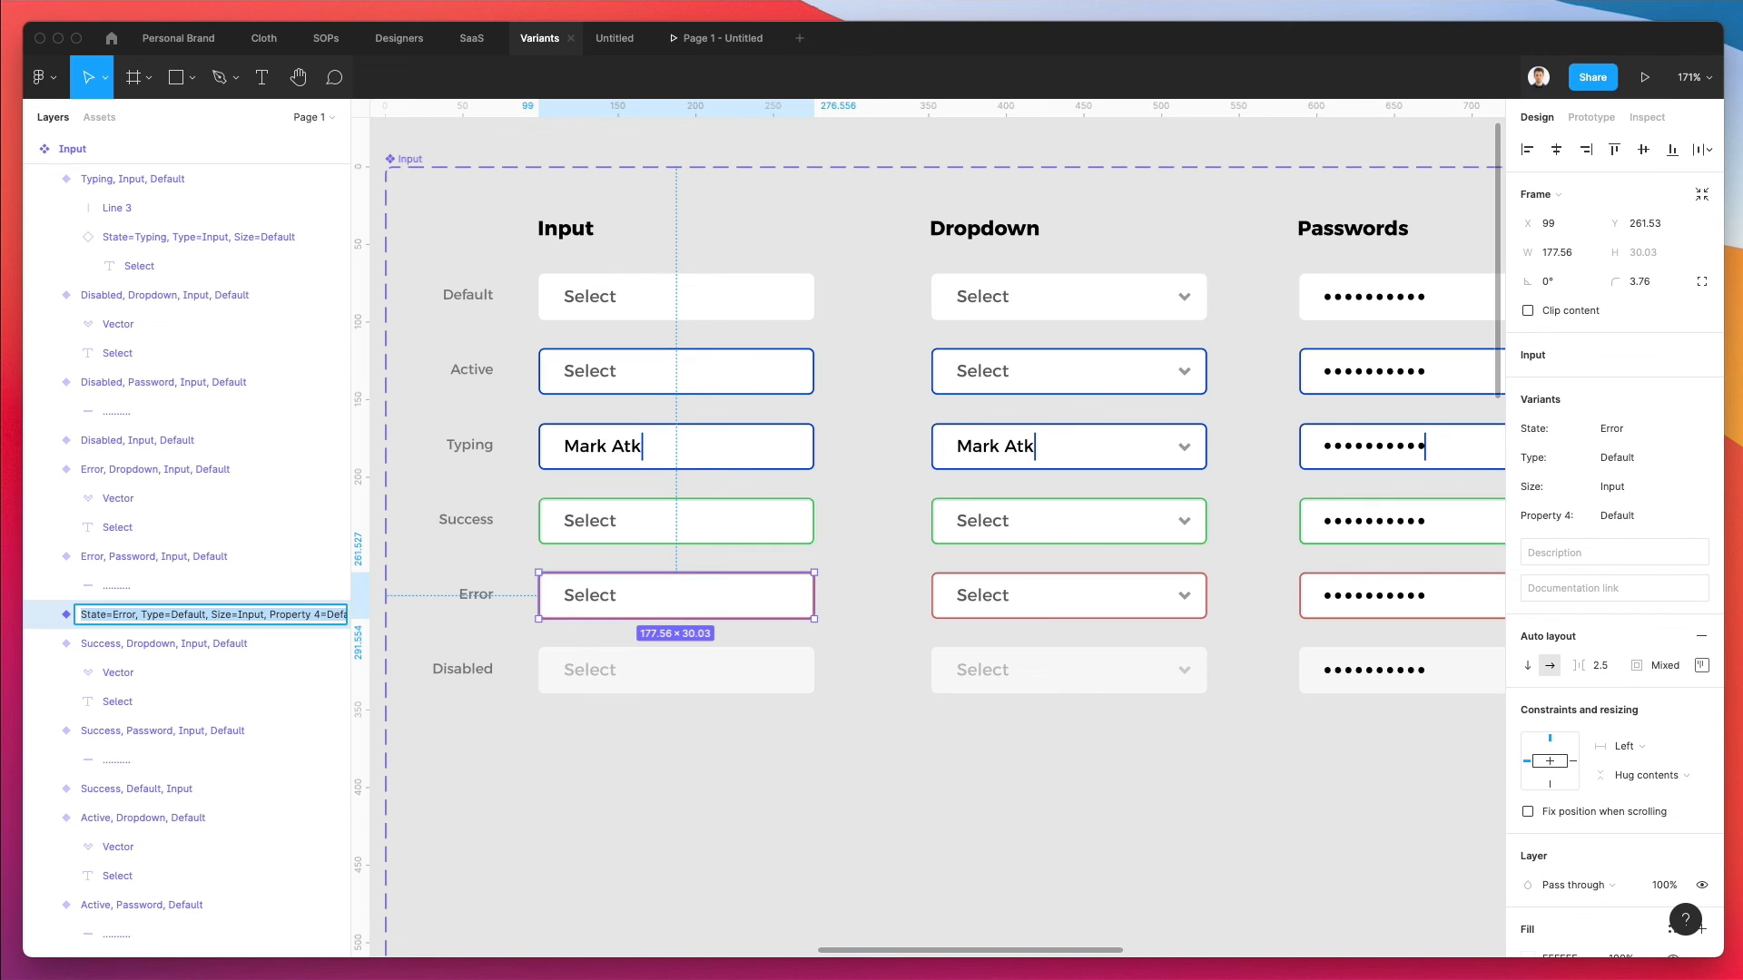
key("Escape")
key("super+r")
key("Right")
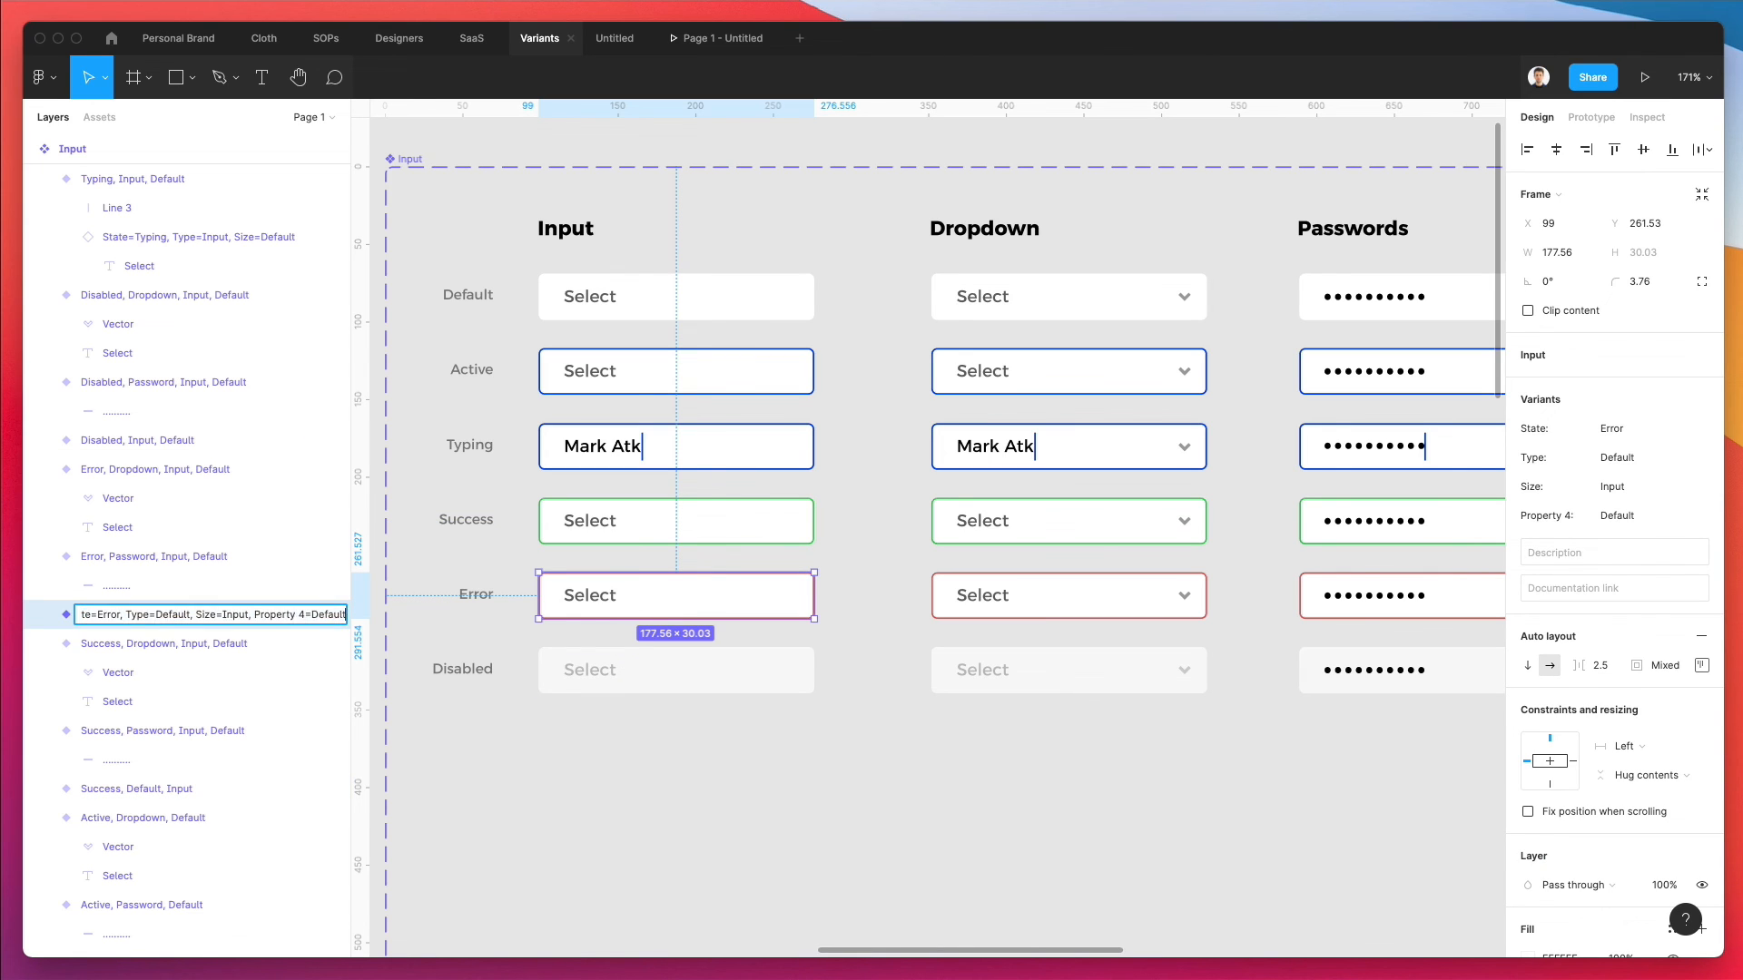
key("alt+BackSpace")
key("alt+BackSpace")
key("alt+BackSpace")
key("BackSpace")
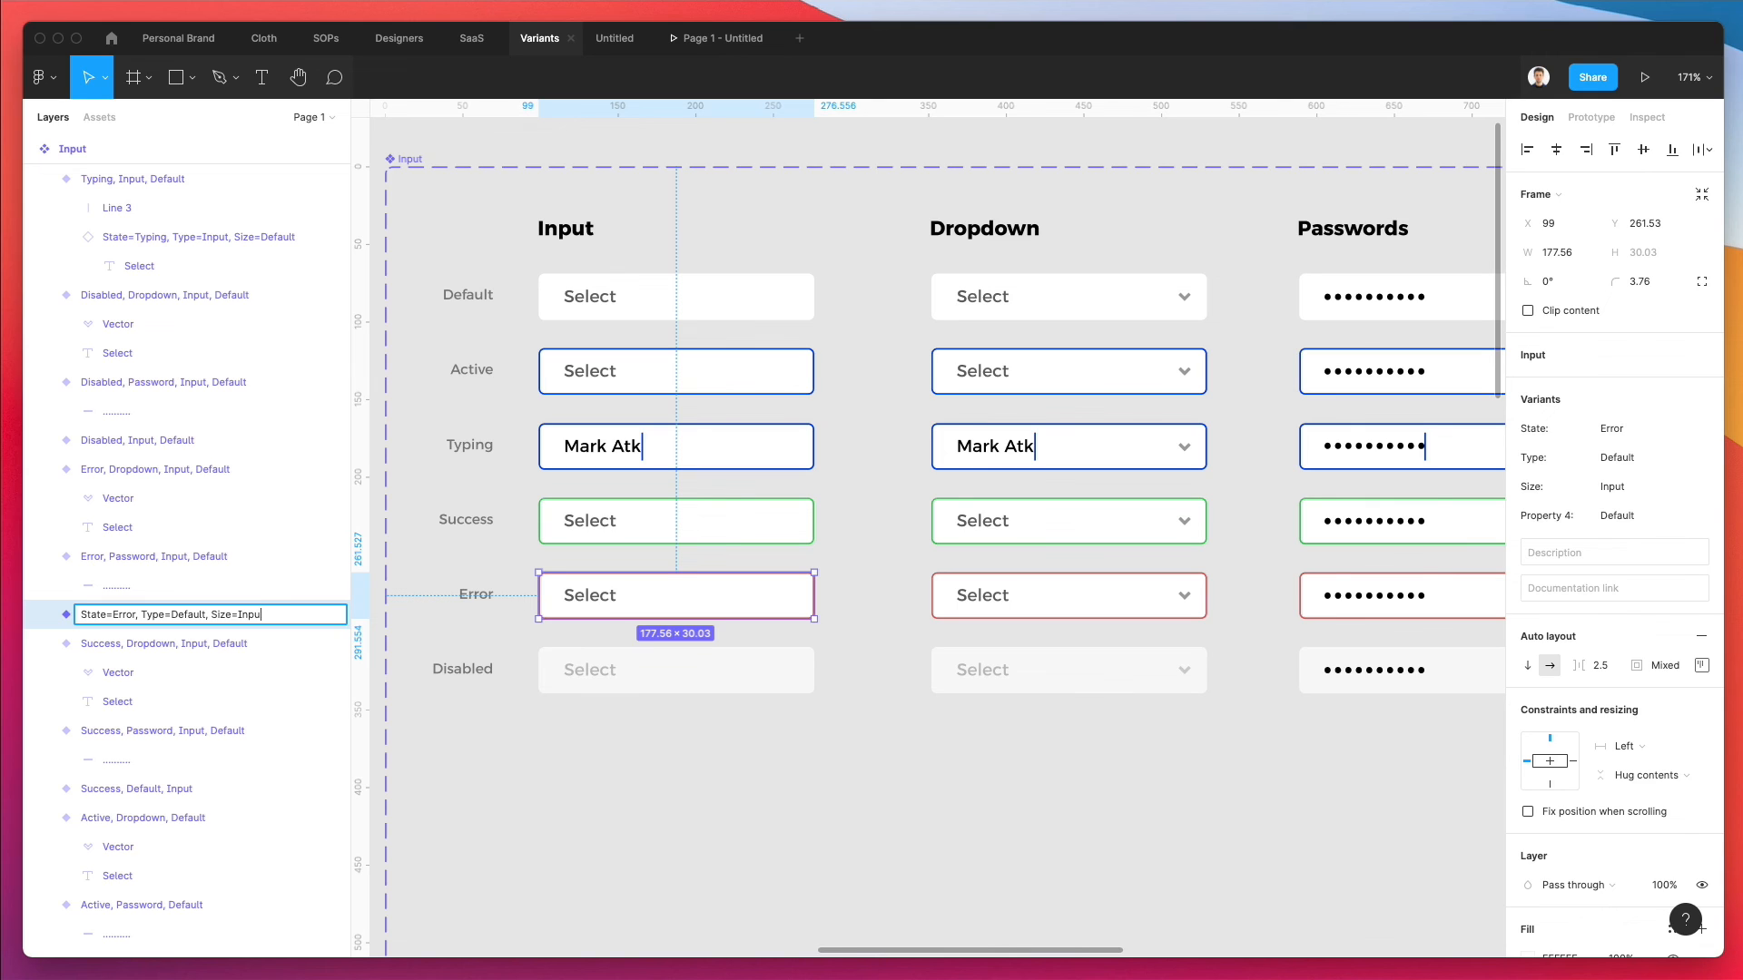
key("Return")
- Check the full layer name of the Input column's Disabled variant and clear the selection
left_click(681, 661)
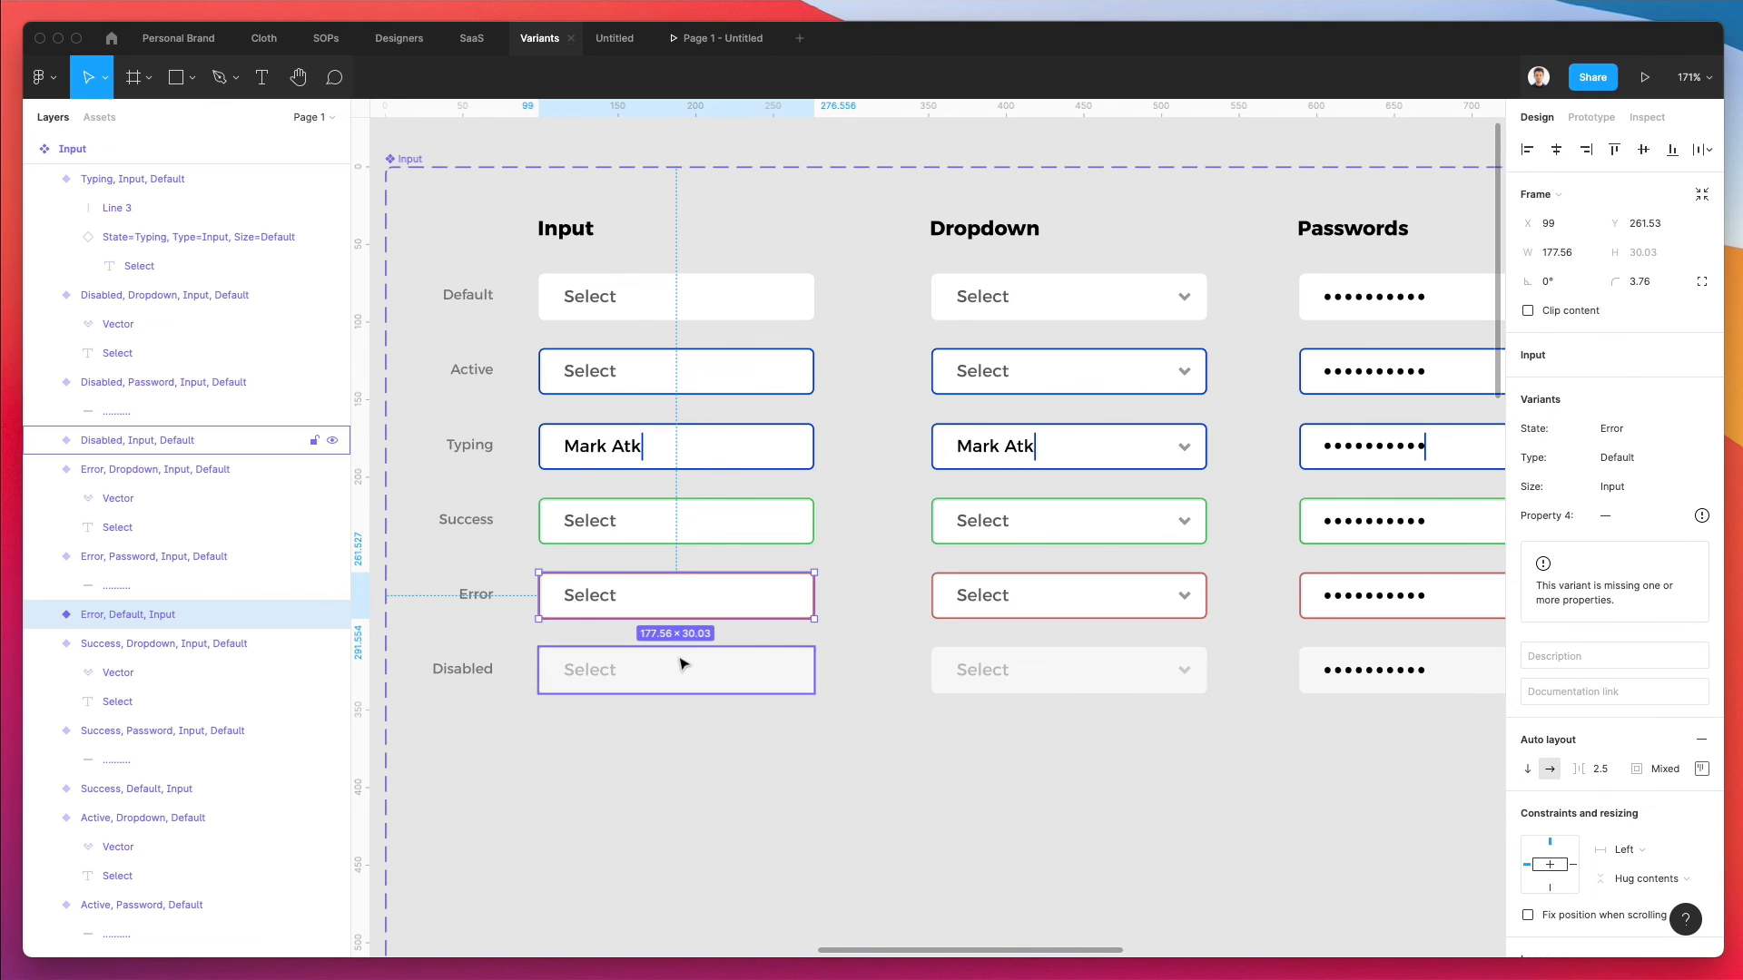
key("super+r")
key("Right")
left_click(846, 805)
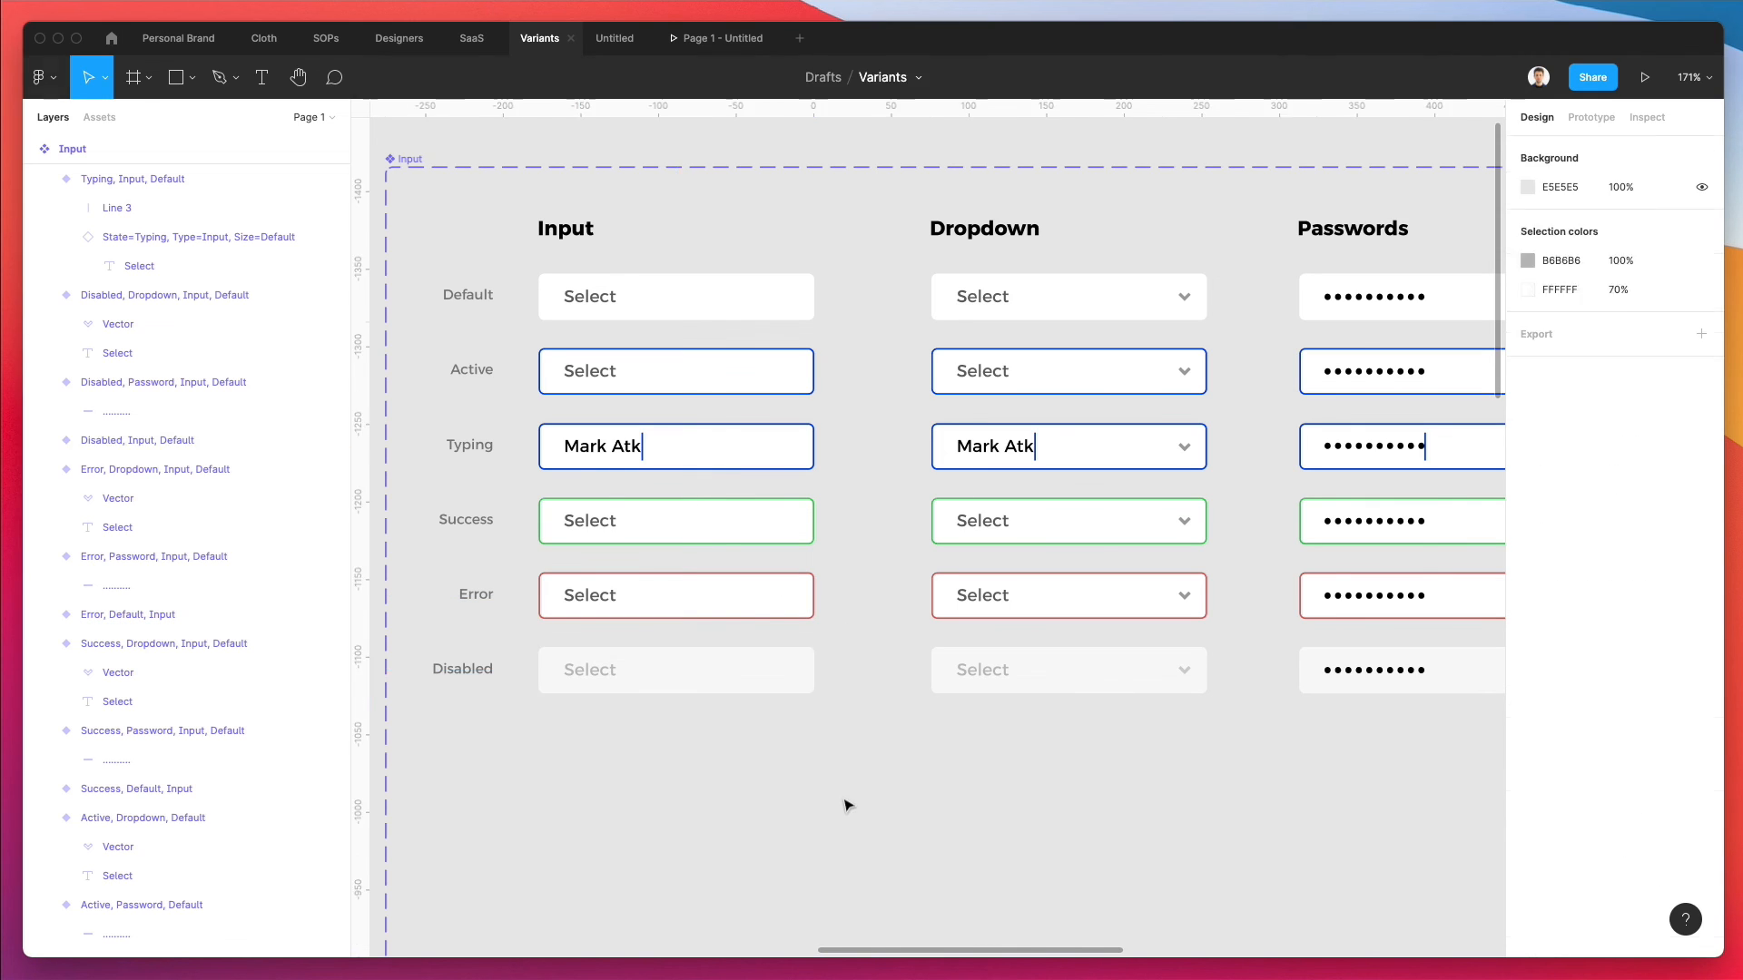
- Check the full layer name of the Dropdown column's Default variant and the properties of its Active variant
scroll(846, 726, "up", 2)
scroll(846, 726, "right", 2)
left_click(889, 398)
key("super+r")
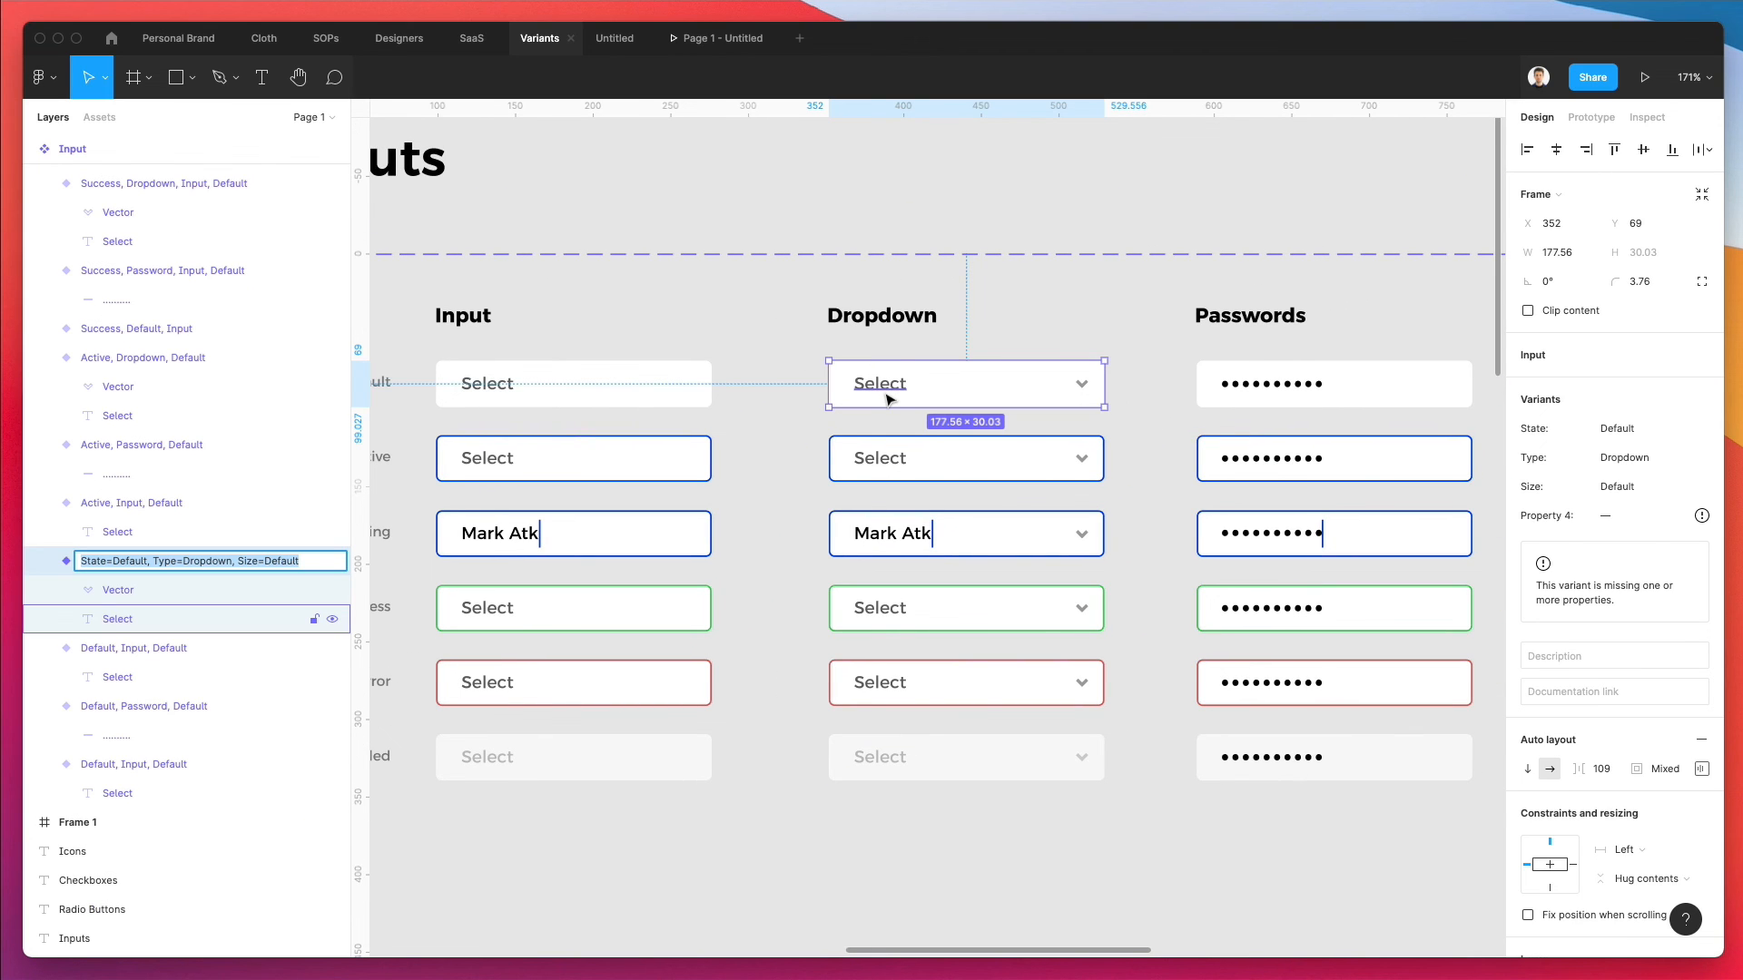
left_click(947, 463)
key("super+t")
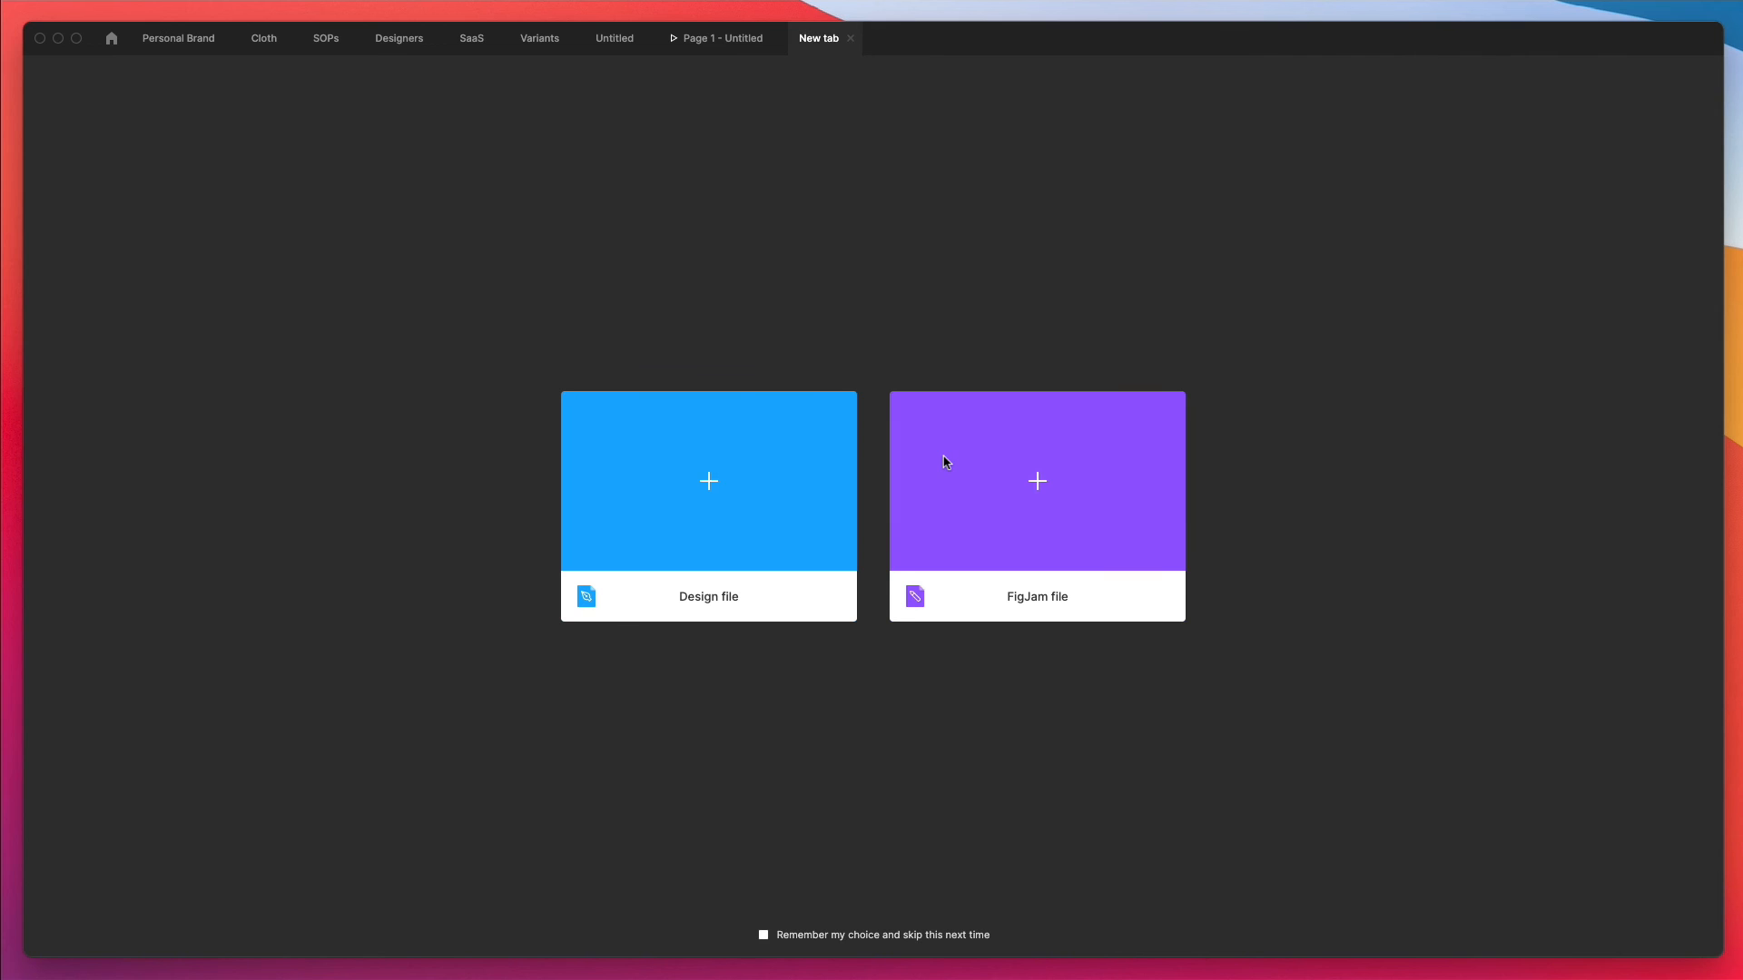
left_click(610, 40)
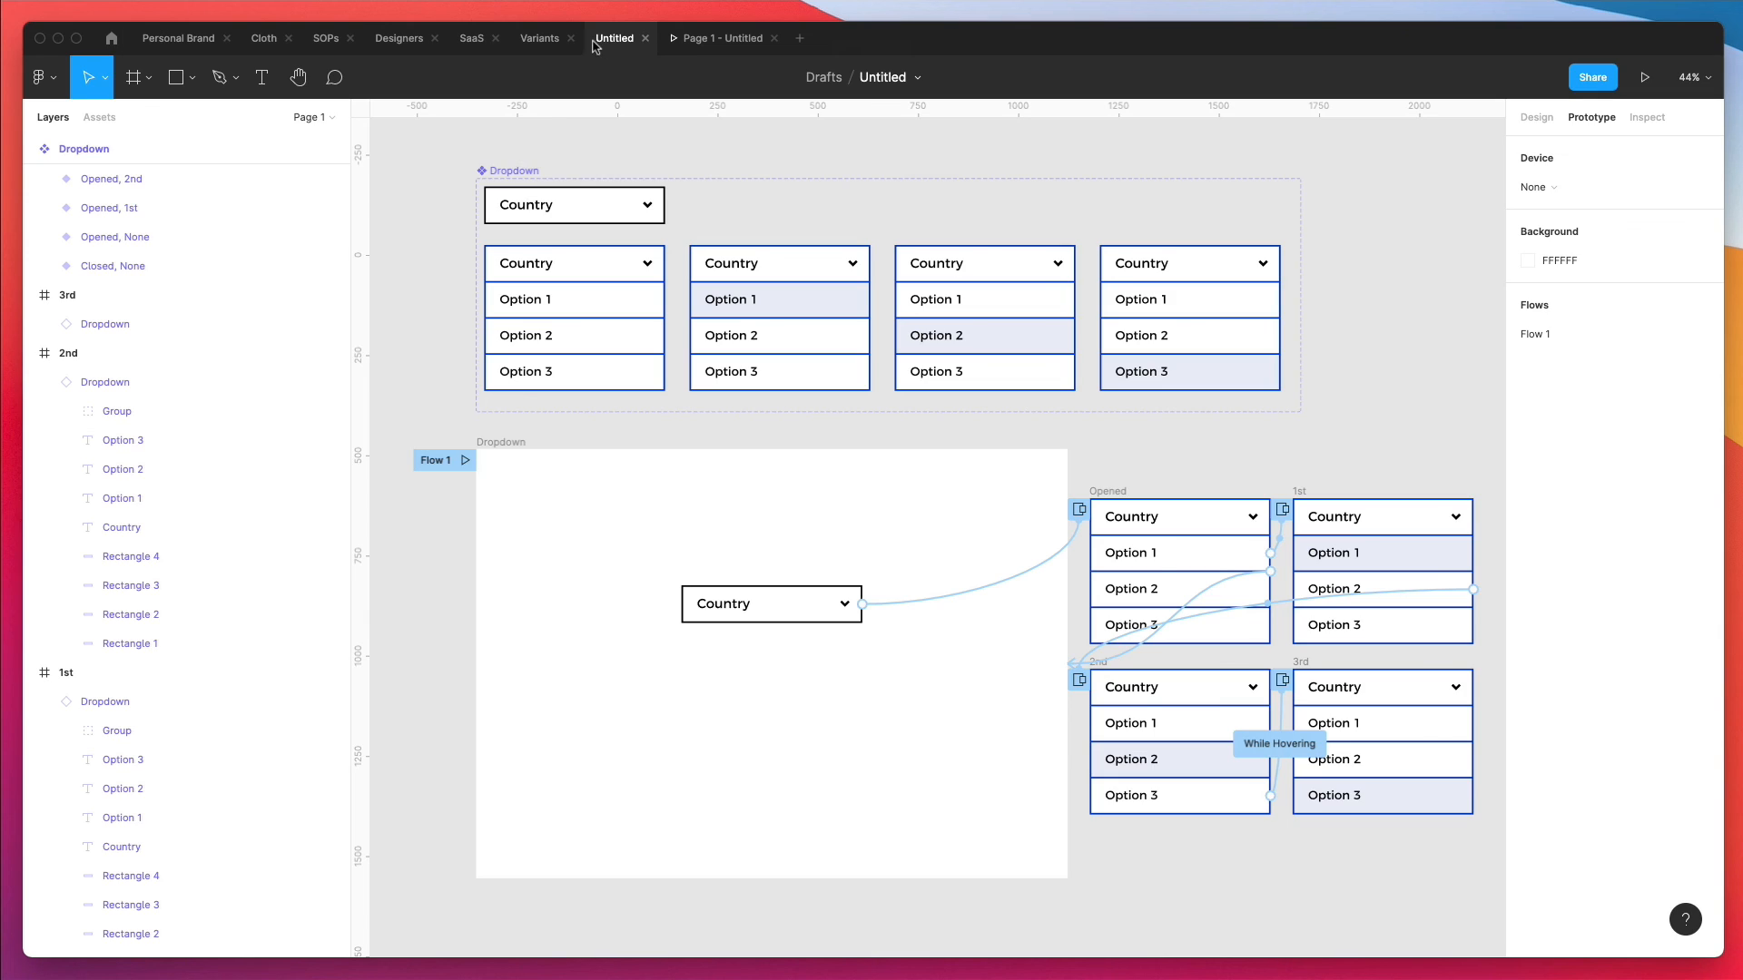
left_click(540, 40)
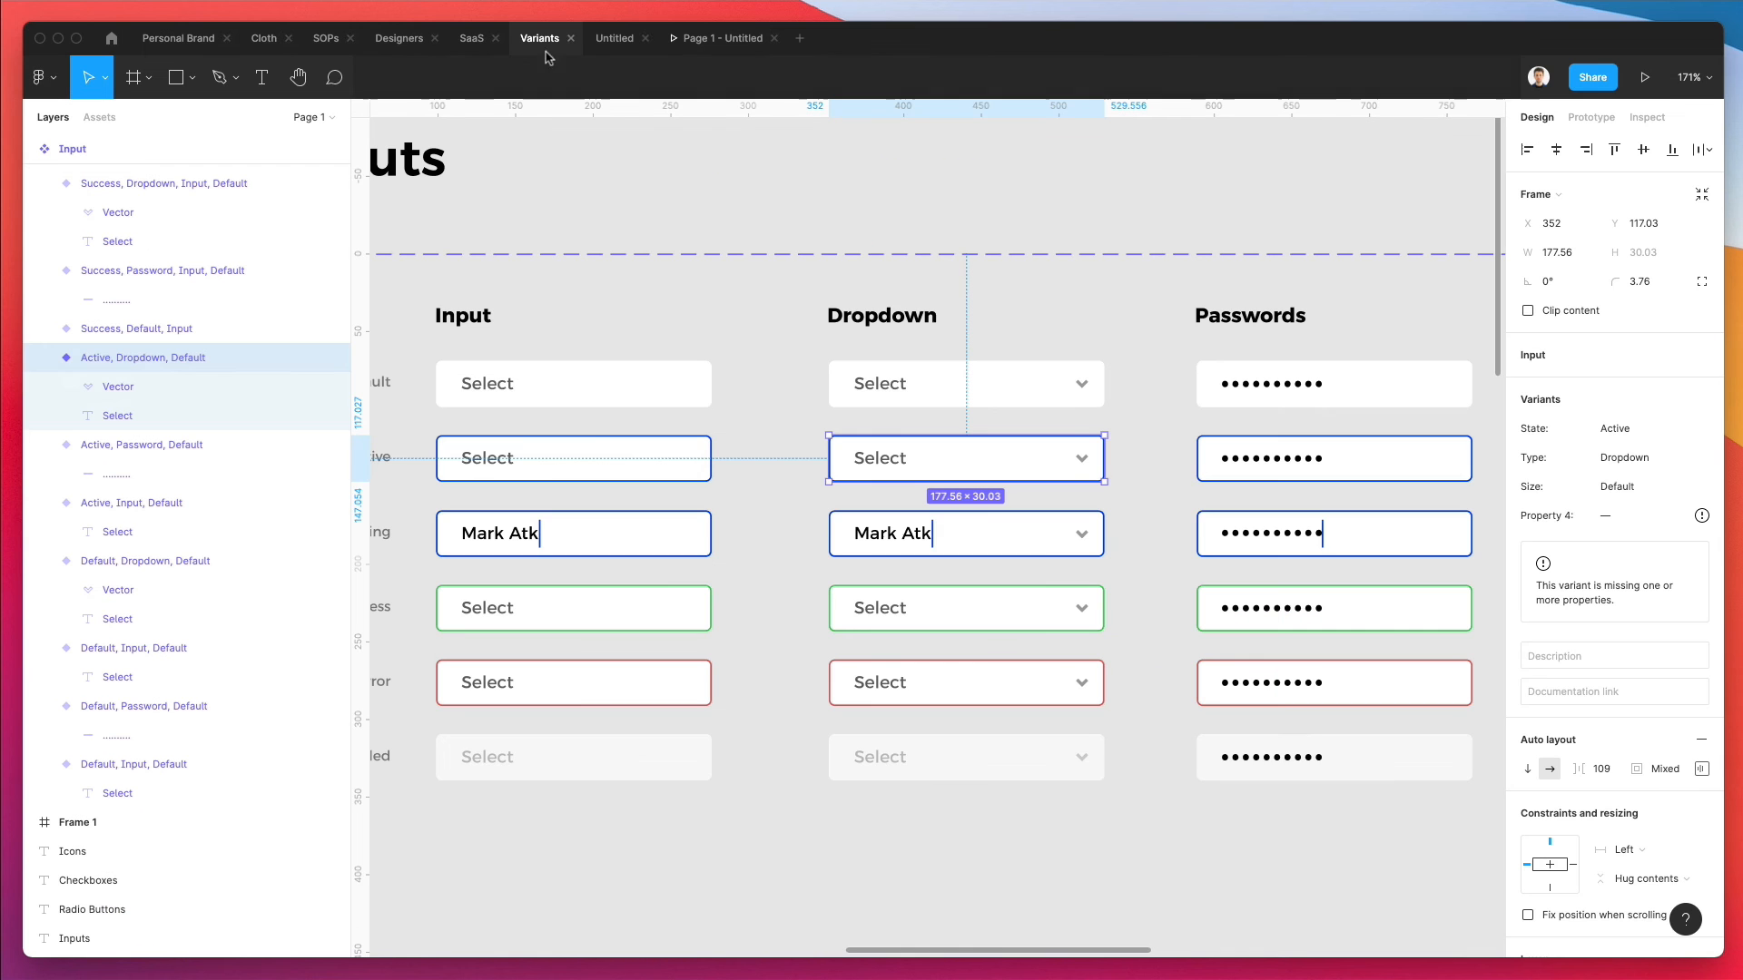
- Check the Dropdown column's Typing variant name and remove the Property 4 entry from its Success variant name
left_click(921, 544)
key("super+r")
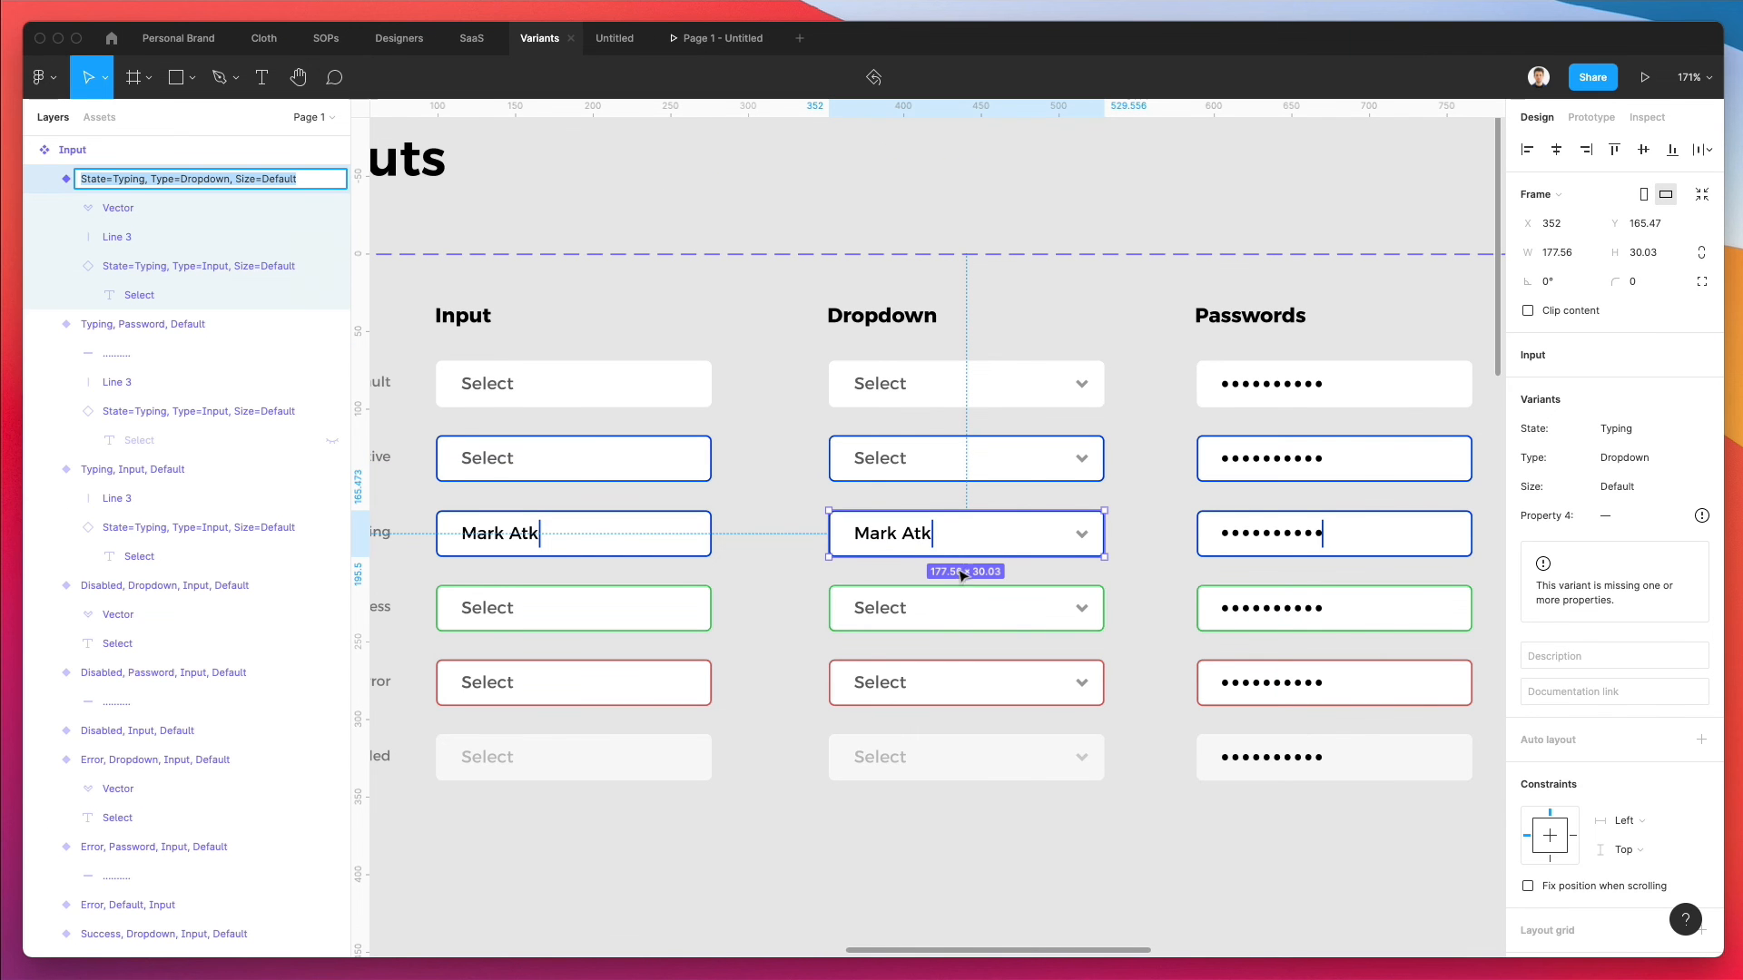
left_click(960, 603)
key("super+r")
key("Right")
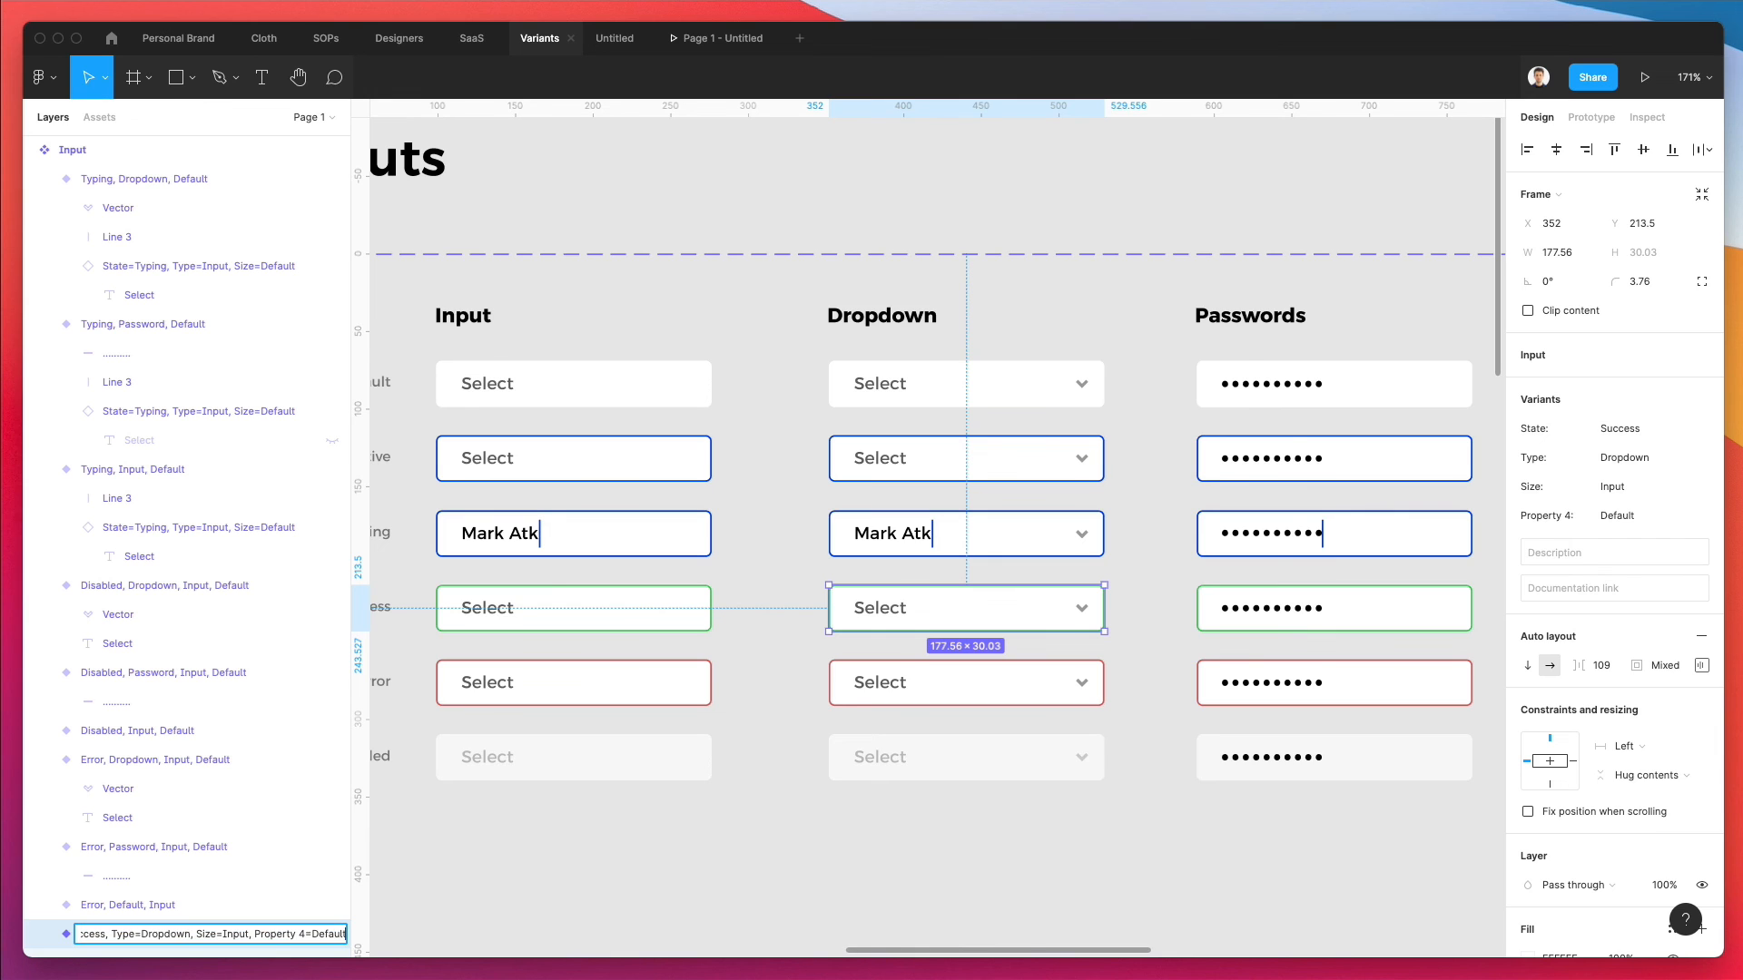
key("super+Left")
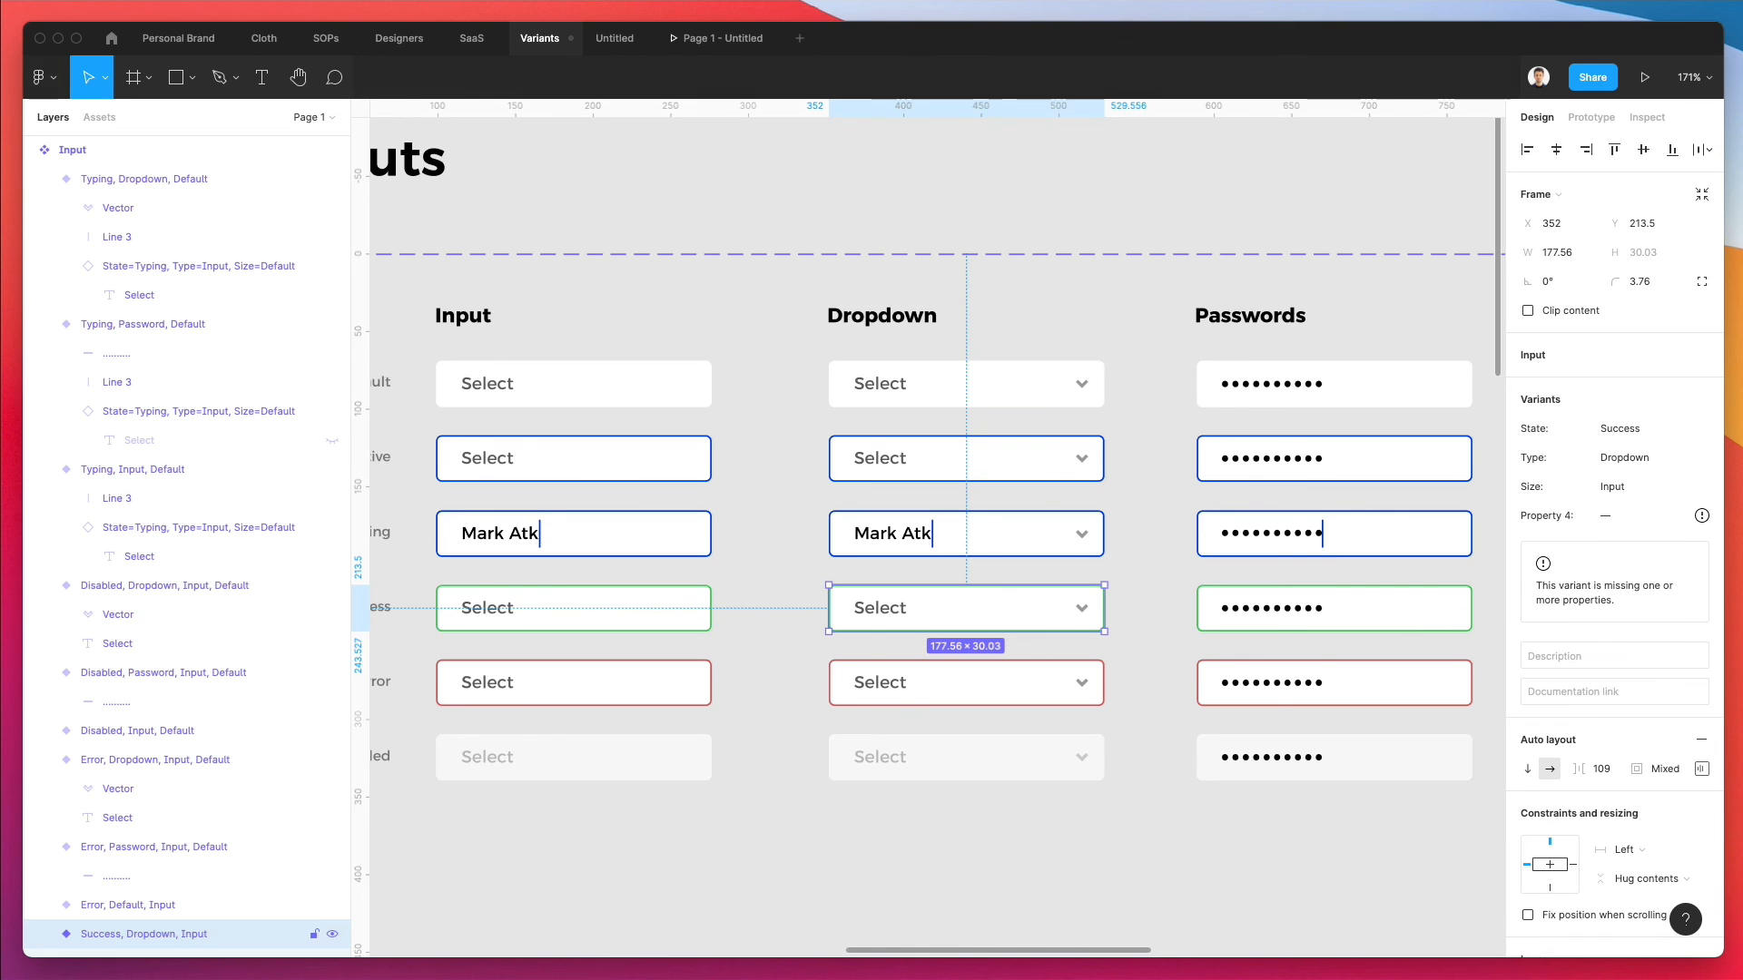
- Remove the Property 4 entry from the Dropdown column's Error variant name, leaving State=Error, Type=Dropdown, Size=Input
left_click(1002, 661)
key("super+r")
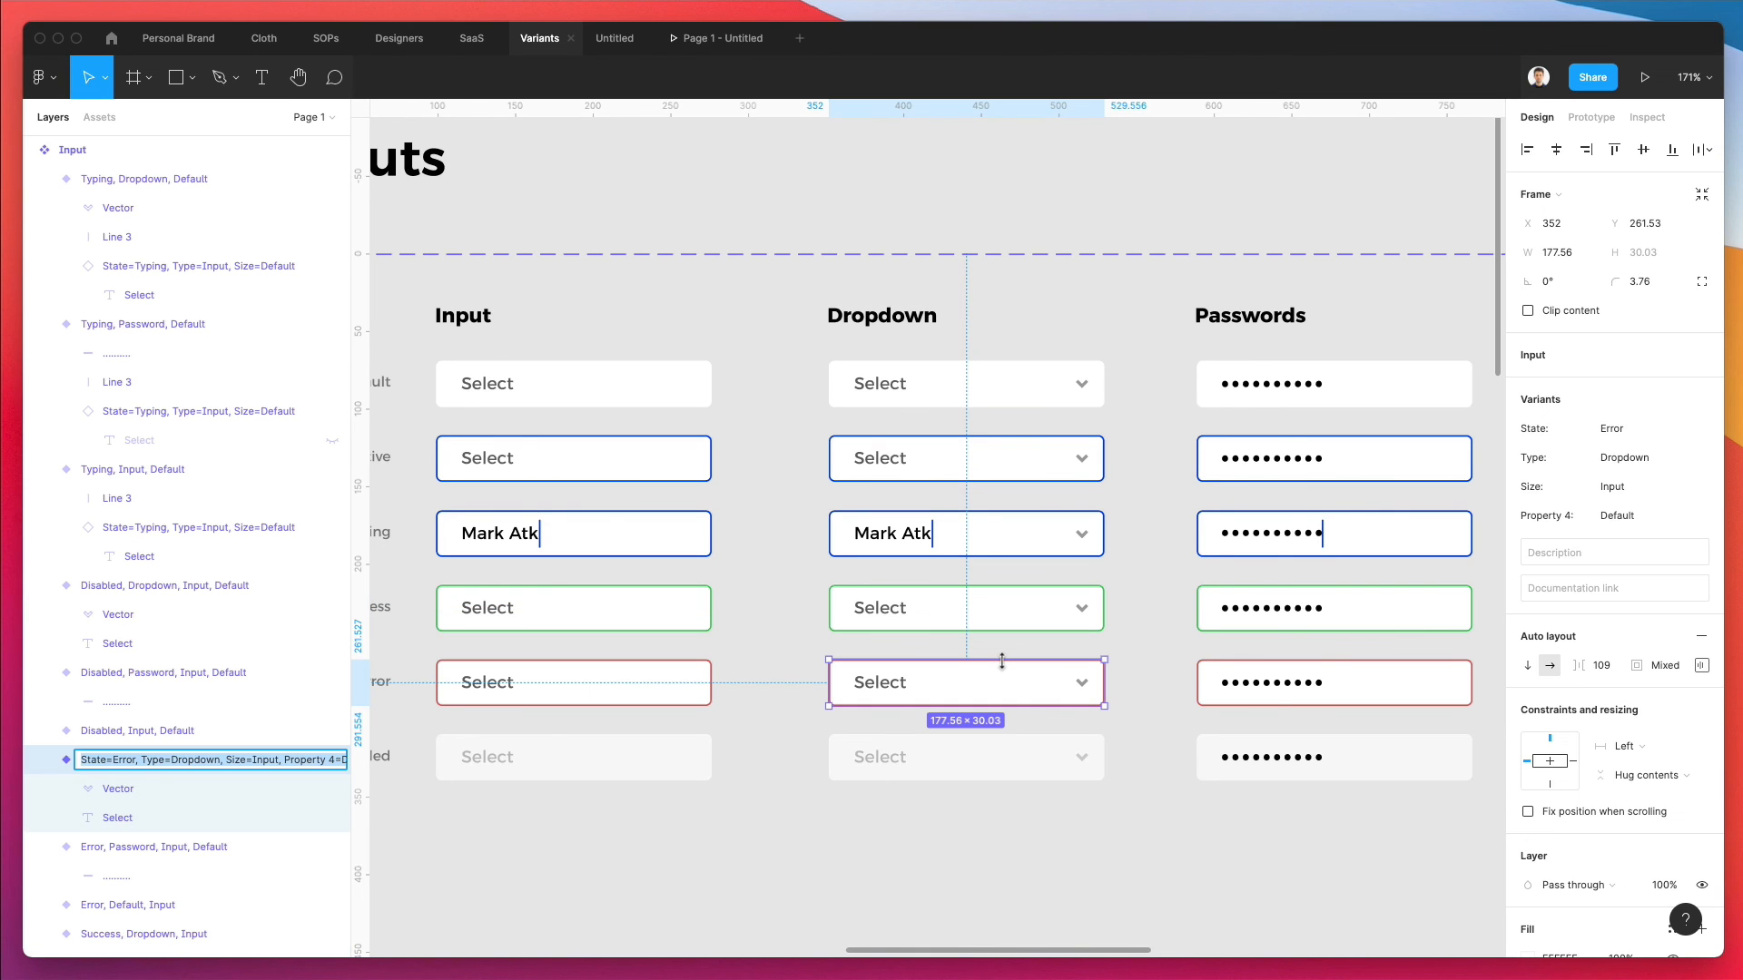
key("Right")
key("alt+BackSpace")
key("alt+BackSpace")
key("alt+BackSpace")
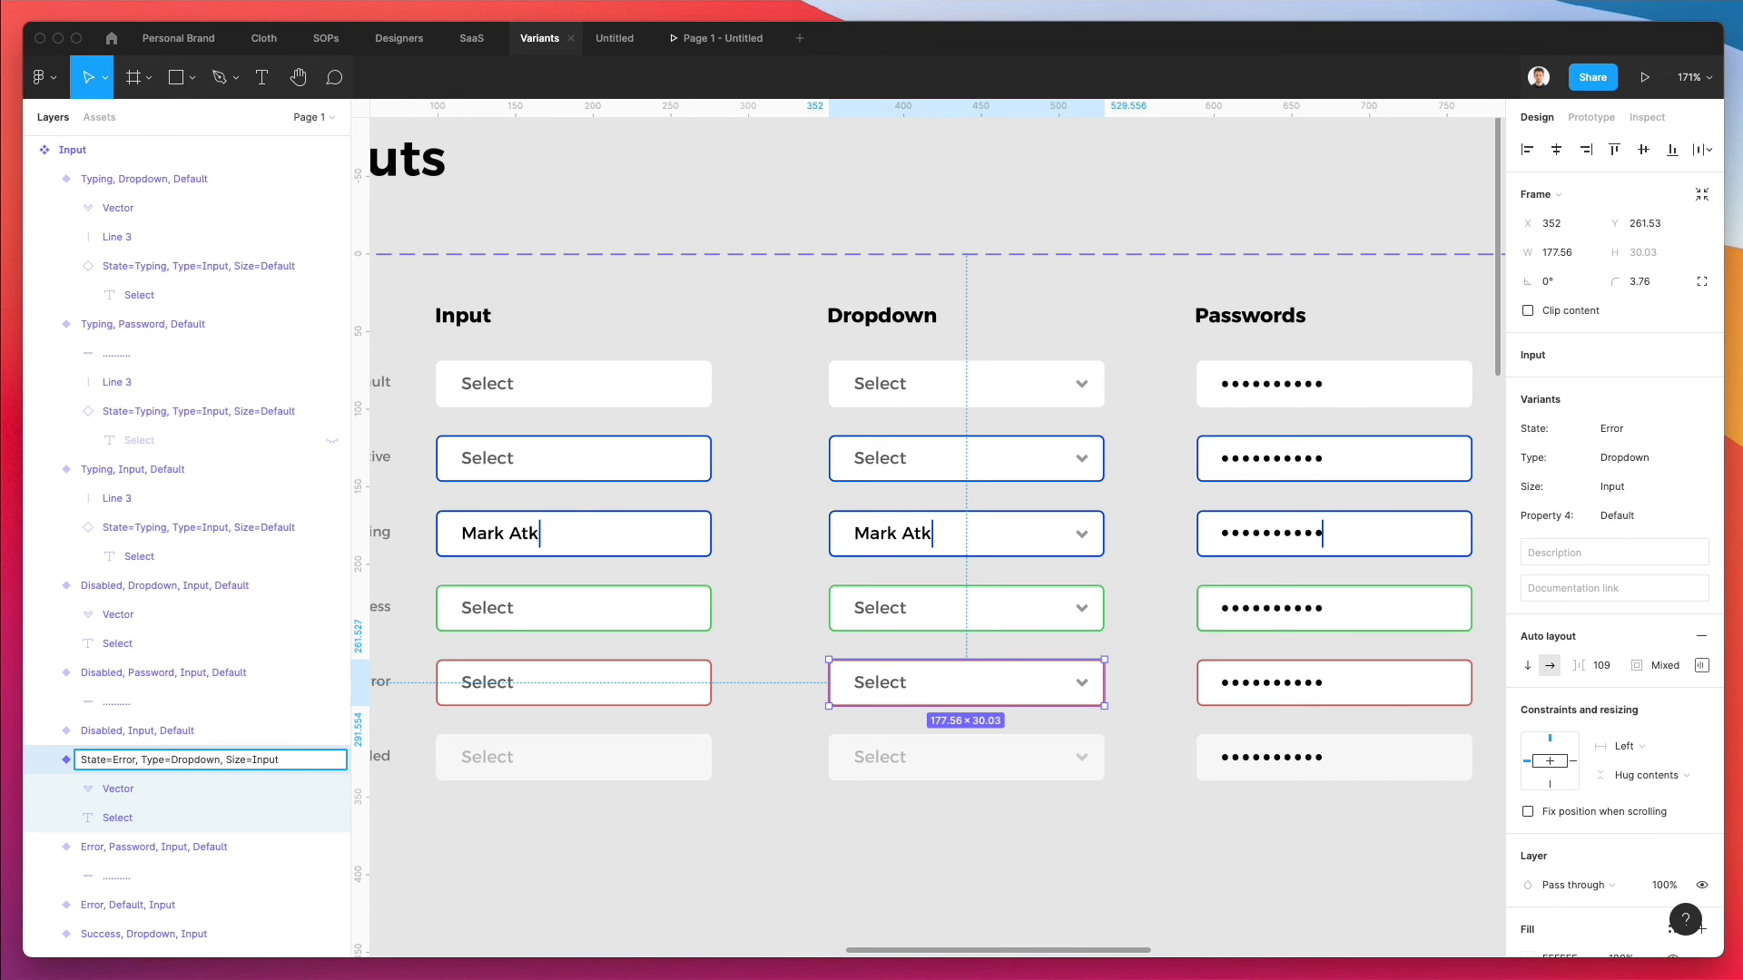
key("Return")
- Remove the Property 4 entry from the Dropdown column's Disabled variant name, leaving State=Disabled, Type=Dropdown, Size=Input
left_click(996, 753)
key("super+r")
key("Right")
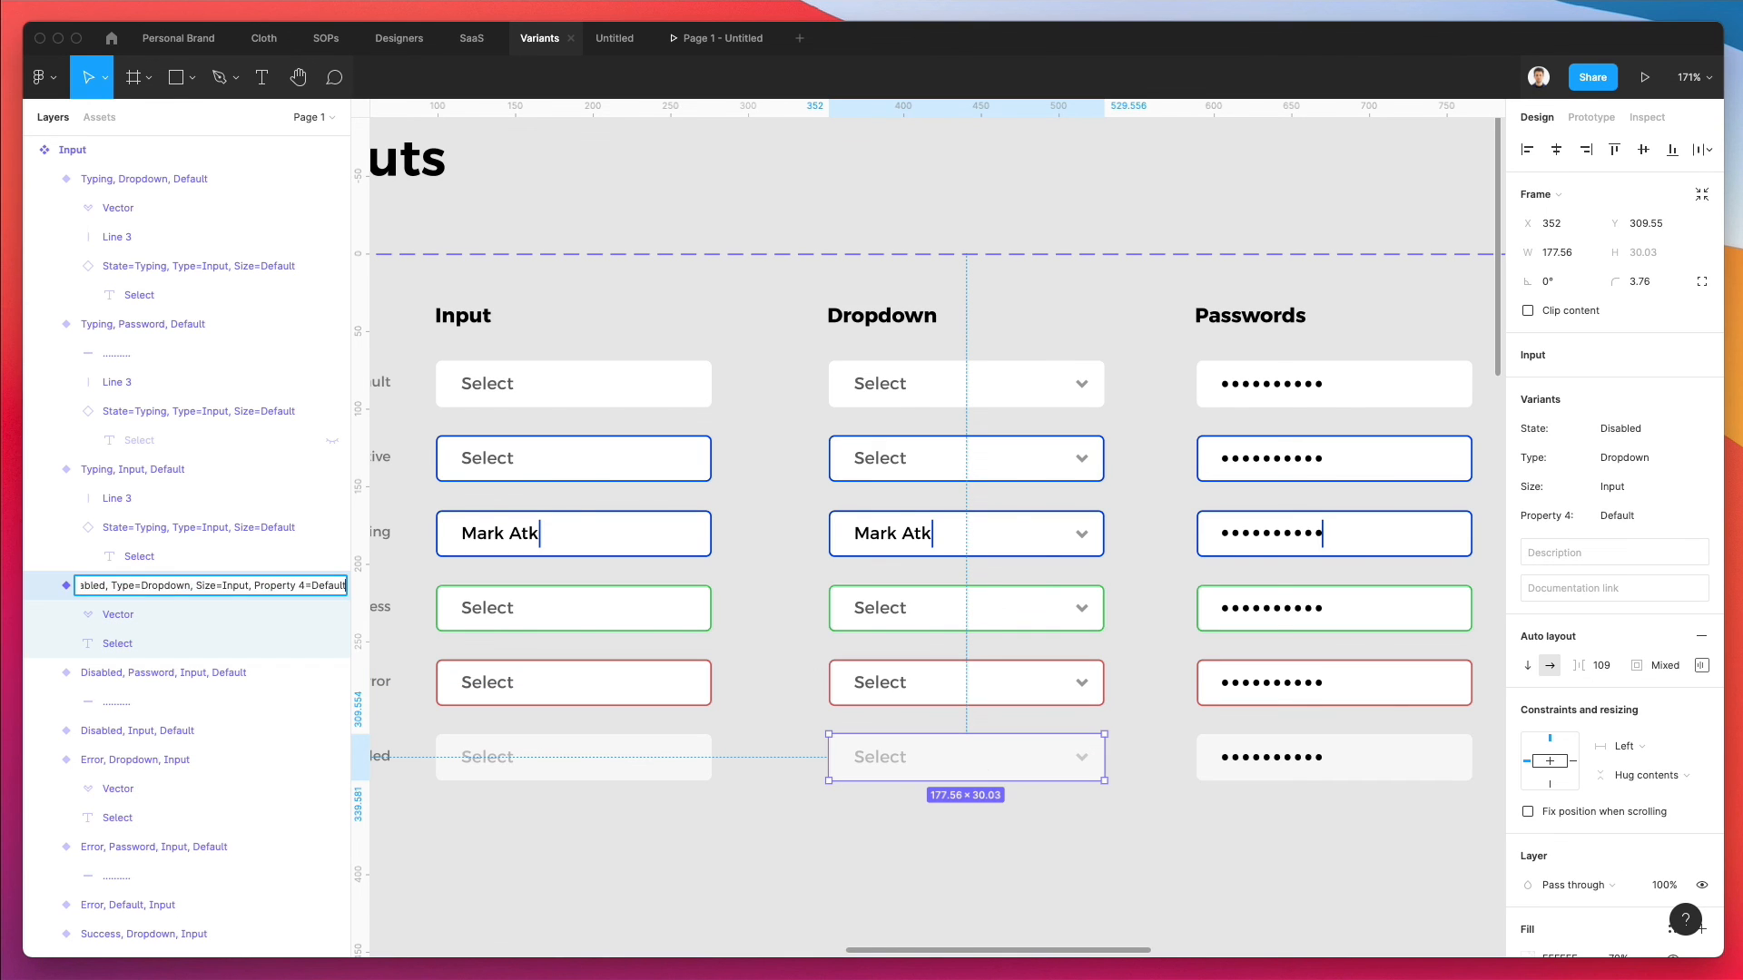
key("alt+BackSpace")
key("alt+BackSpace")
key("alt+BackSpace")
key("Return")
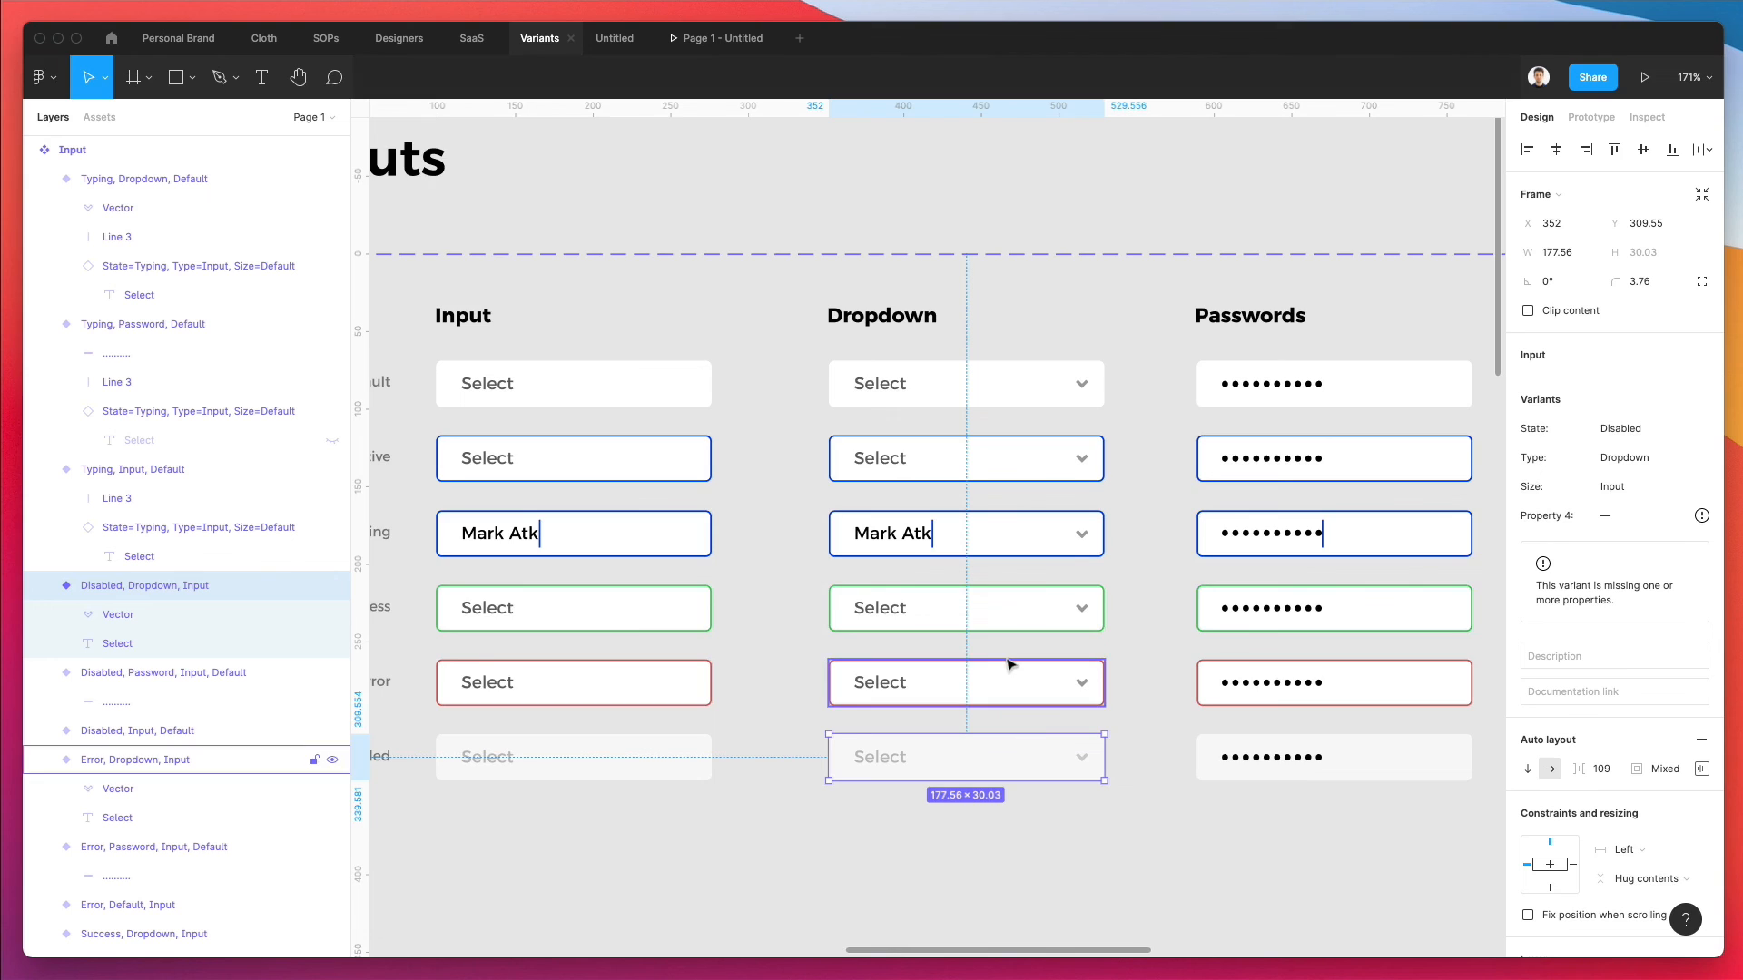
- Examine the names and properties of the Default, Active, Typing, Success and Error variants in the Passwords column
scroll(1011, 661, "right", 5)
left_click(1074, 404)
key("super+r")
key("Right")
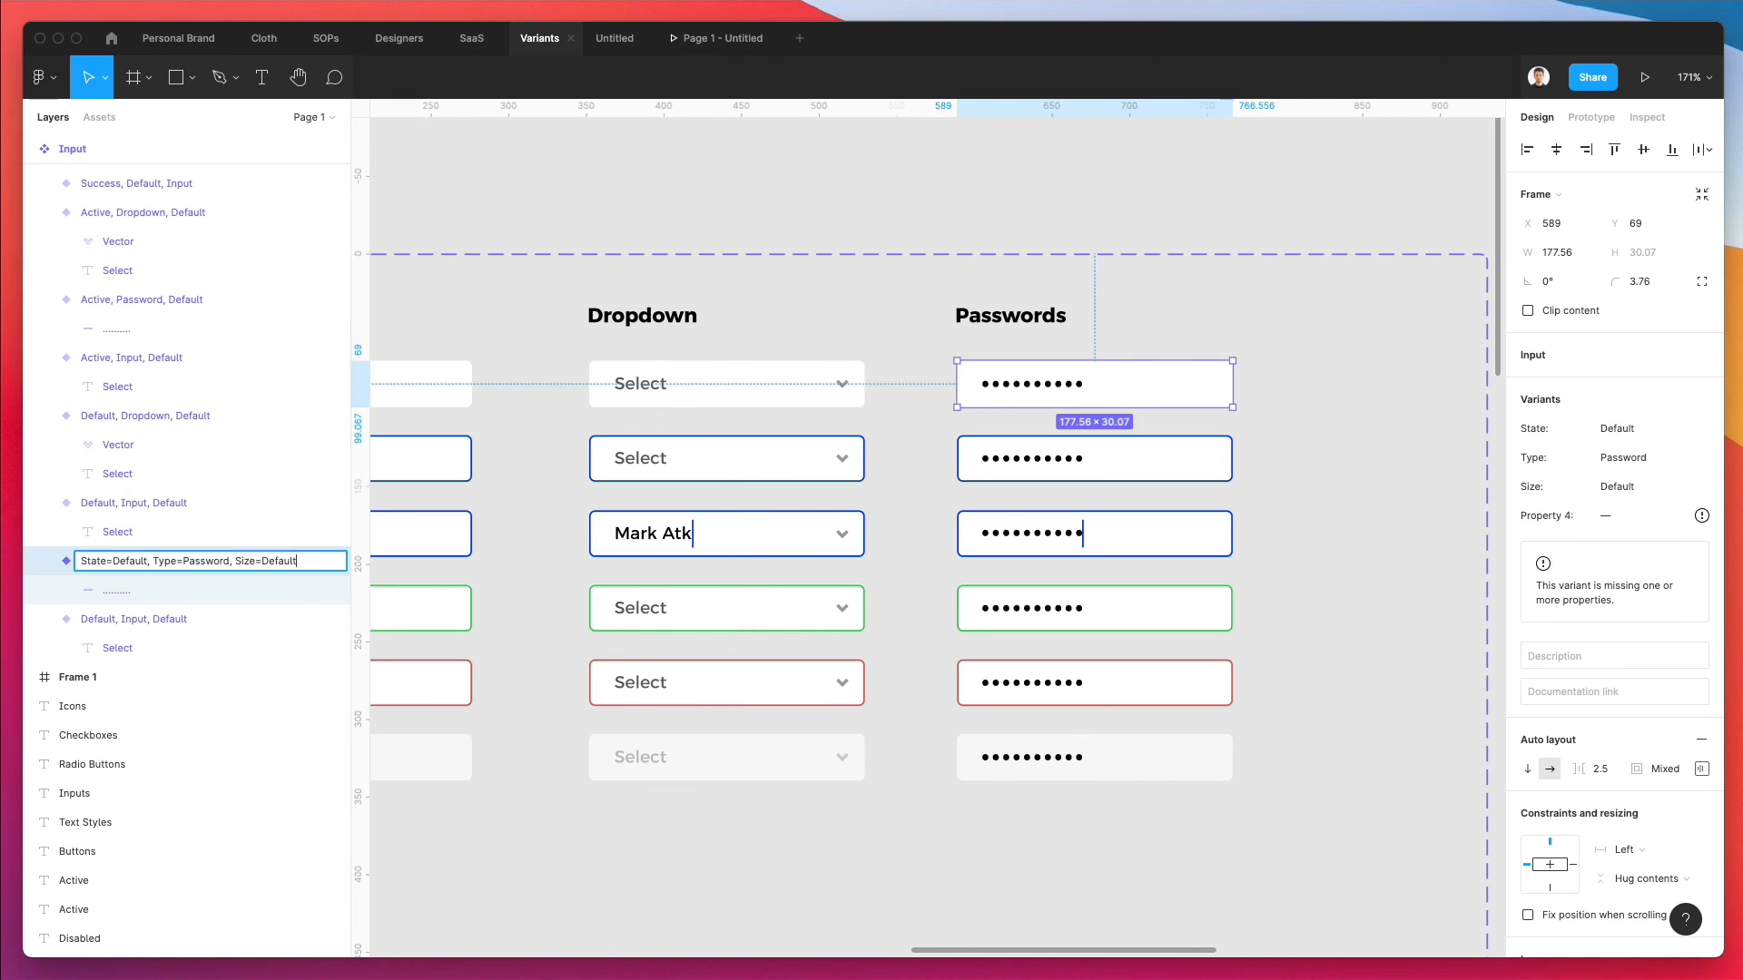
left_click(1087, 461)
key("super+r")
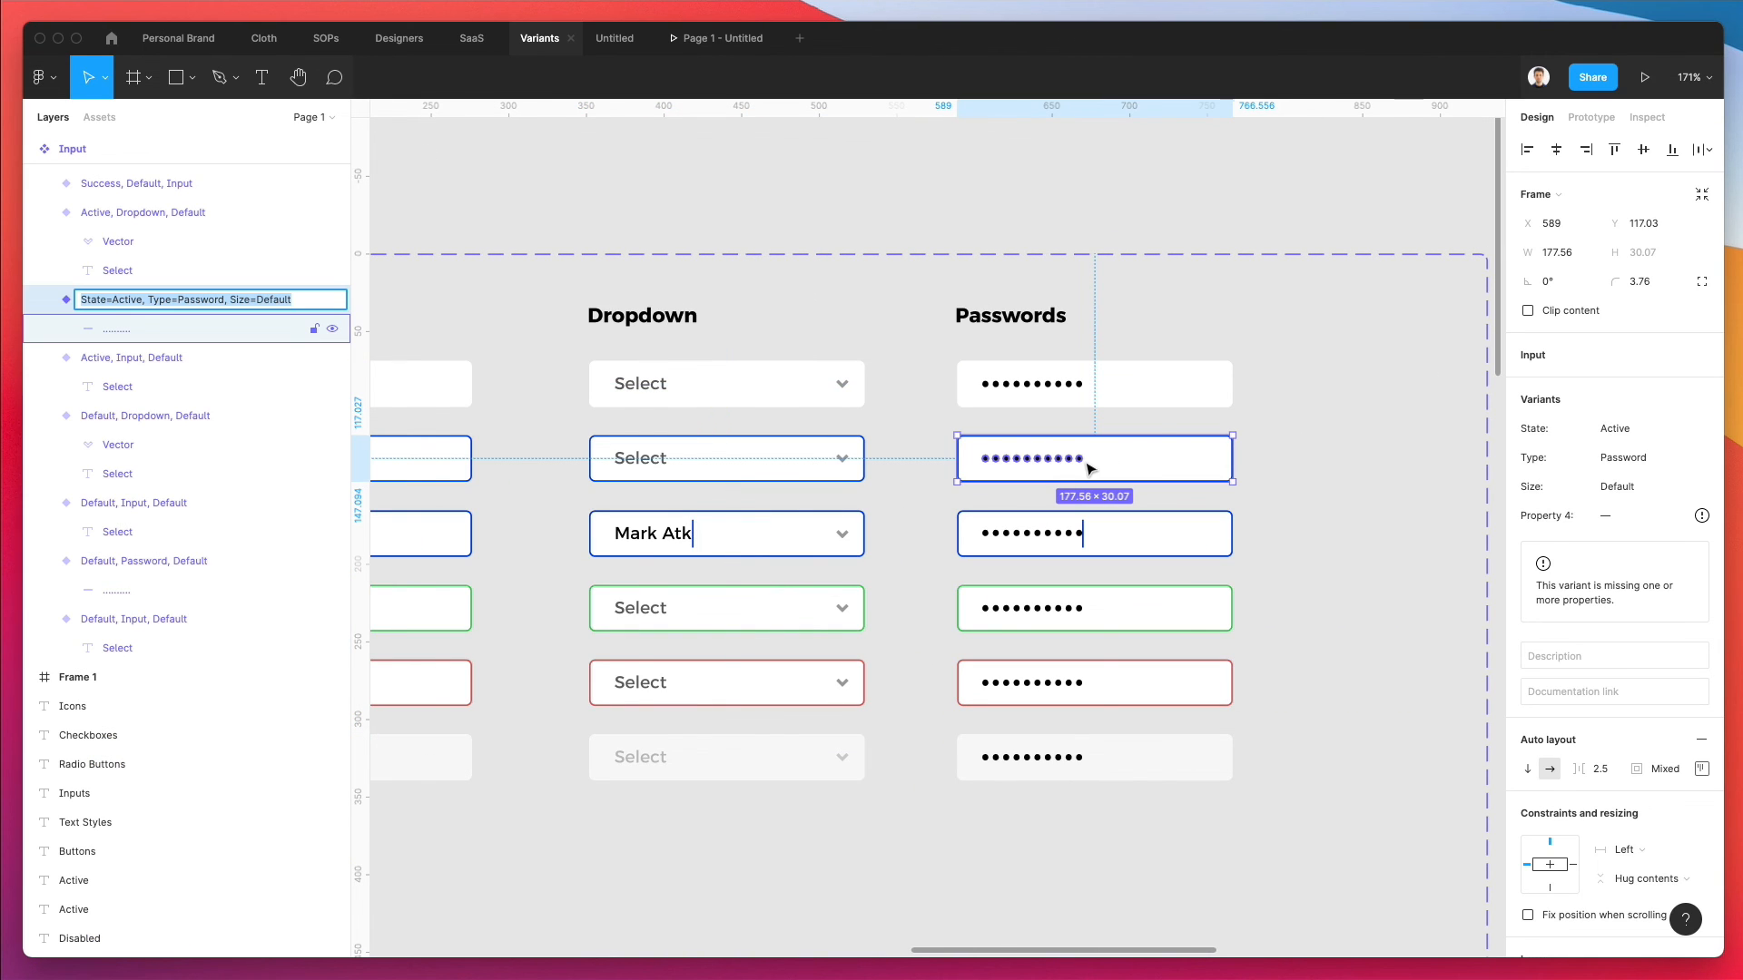
left_click(1081, 532)
left_click(1097, 602)
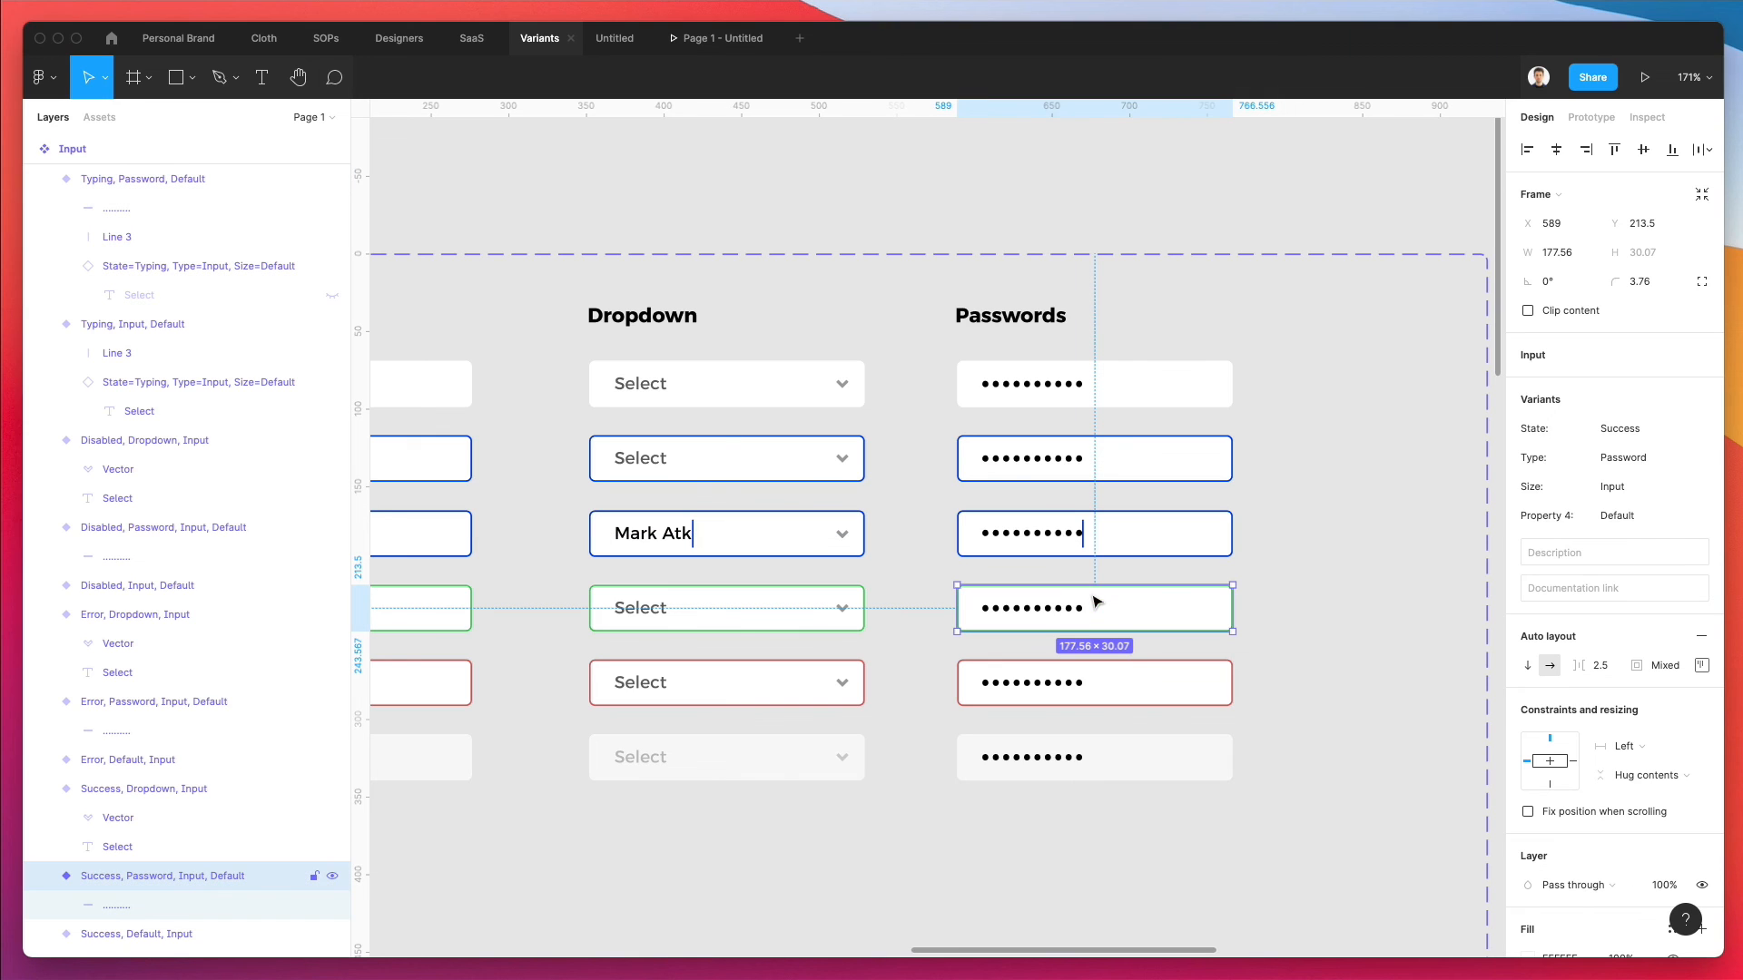
left_click(1139, 676)
- Remove the Property 4 entry from the Passwords column's Disabled variant name, leaving State=Disabled, Type=Password, Size=Input
left_click(1081, 774)
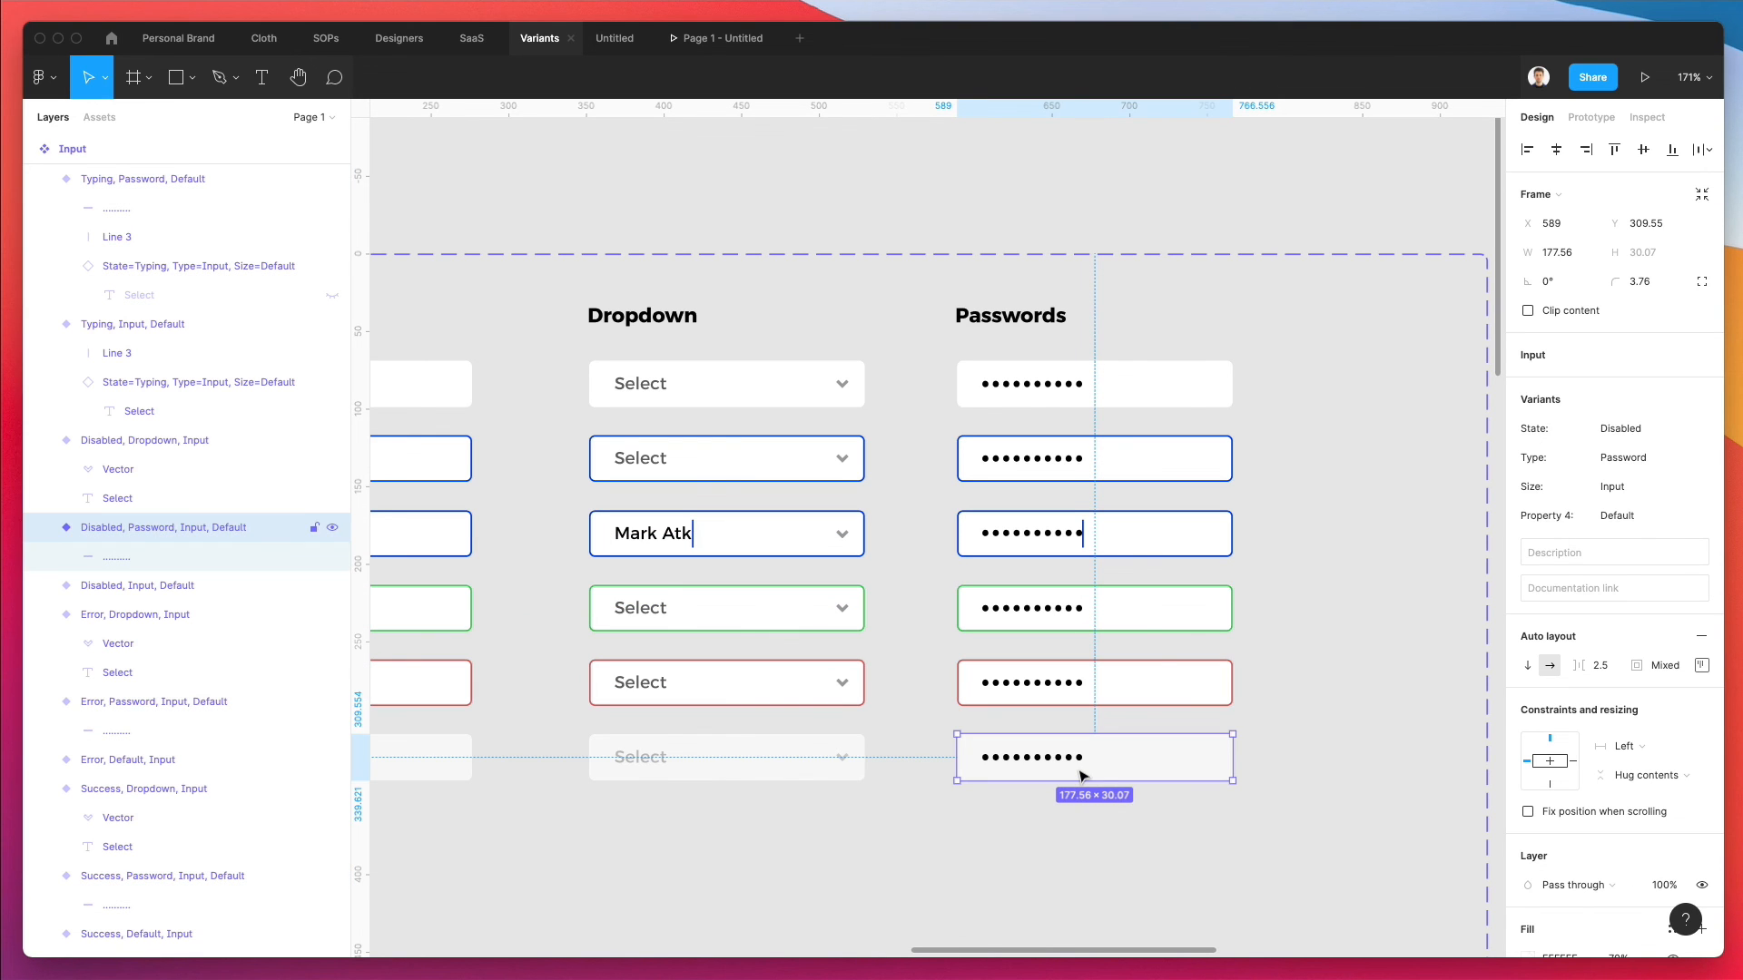
key("super+r")
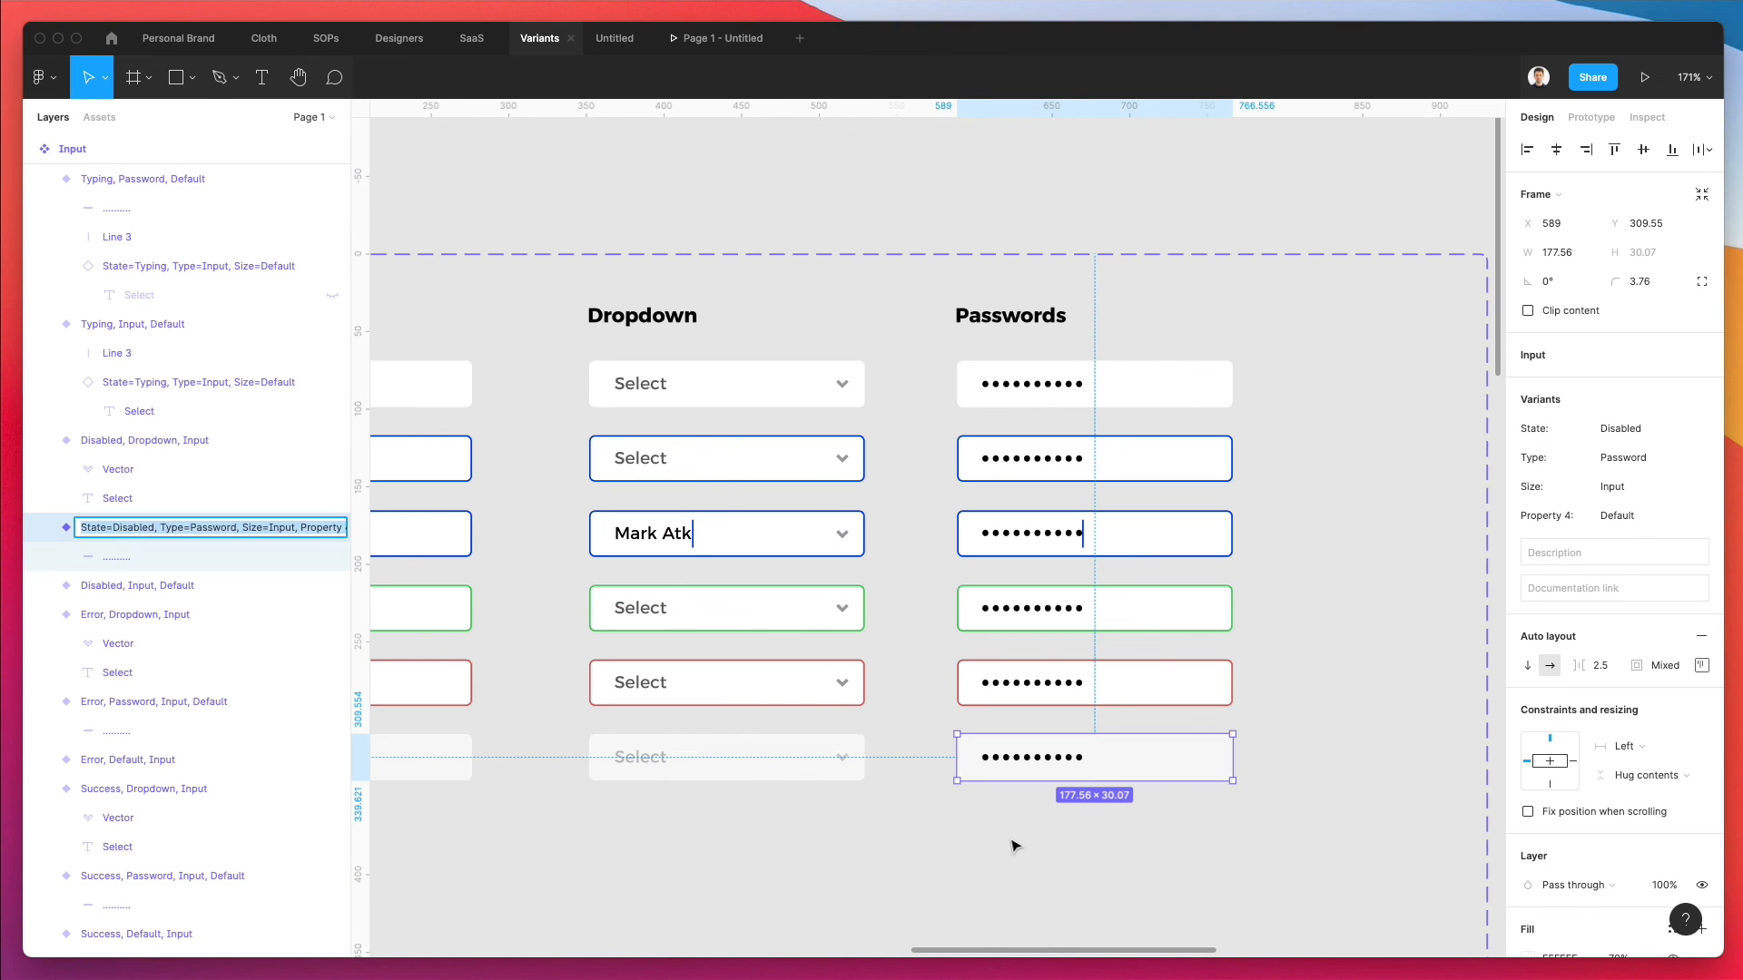
key("Right")
key("BackSpace")
key("BackSpace")
key("BackSpace")
key("BackSpace")
key("BackSpace")
key("BackSpace")
key("BackSpace")
key("BackSpace")
key("BackSpace")
key("BackSpace")
key("BackSpace")
key("BackSpace")
key("BackSpace")
key("BackSpace")
key("BackSpace")
key("BackSpace")
key("BackSpace")
key("BackSpace")
key("BackSpace")
key("BackSpace")
key("Return")
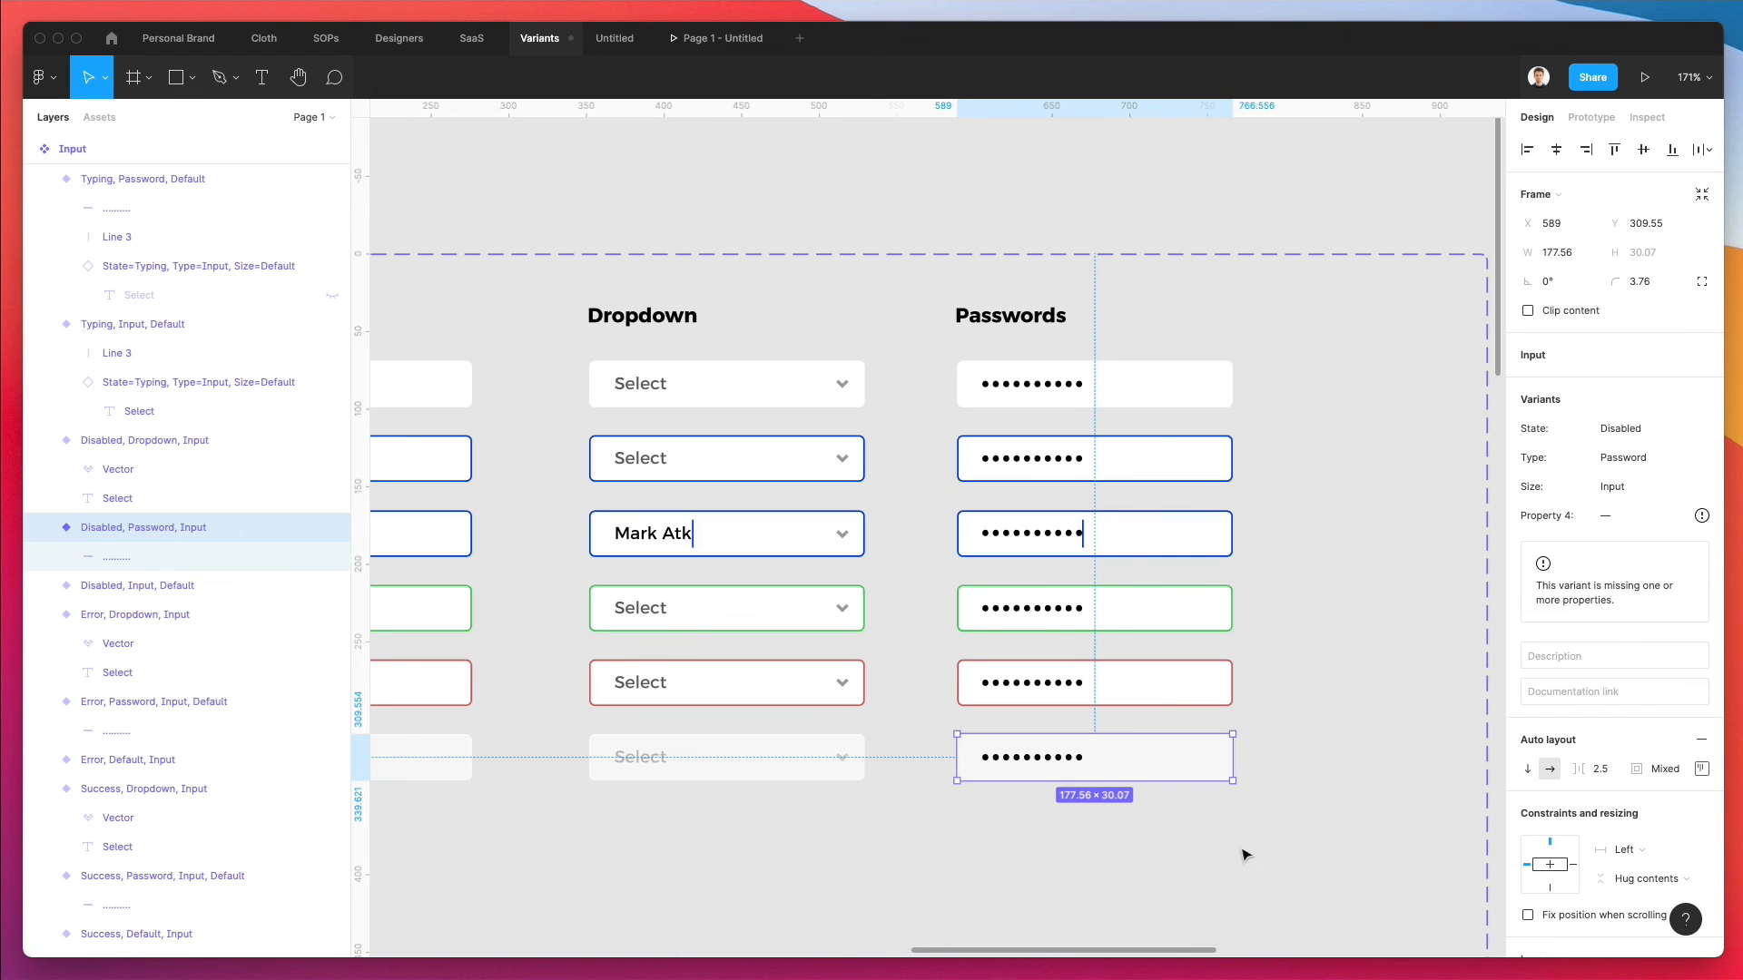
- Remove the Property 4 entry from the Passwords column's Error variant name, keeping State=Error, Type=Password, Size=Input
left_click(1131, 677)
key("super+r")
key("Right")
key("BackSpace")
key("BackSpace")
key("BackSpace")
key("BackSpace")
key("BackSpace")
key("BackSpace")
key("BackSpace")
key("BackSpace")
key("BackSpace")
key("BackSpace")
key("BackSpace")
key("BackSpace")
key("BackSpace")
key("BackSpace")
key("BackSpace")
key("BackSpace")
key("BackSpace")
key("BackSpace")
key("BackSpace")
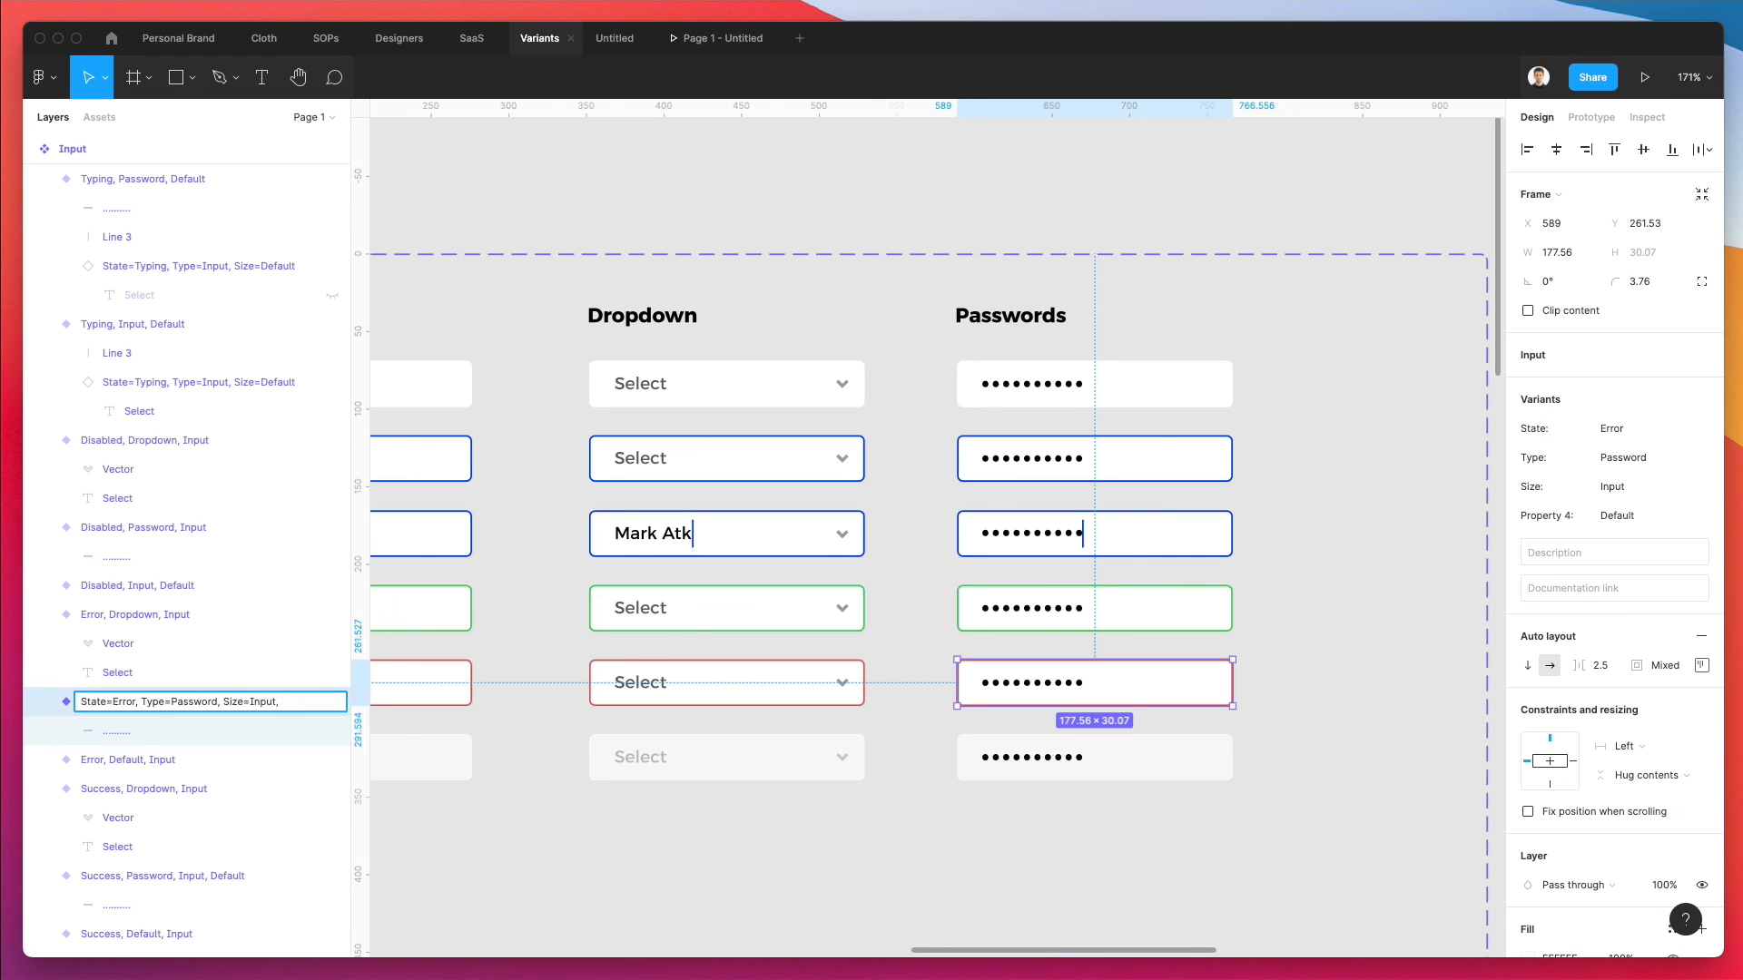
key("Return")
- Shorten the Passwords column's Success variant name to State=Success, Type=Password, Size=Input, dropping the Property 4 entry
left_click(1160, 608)
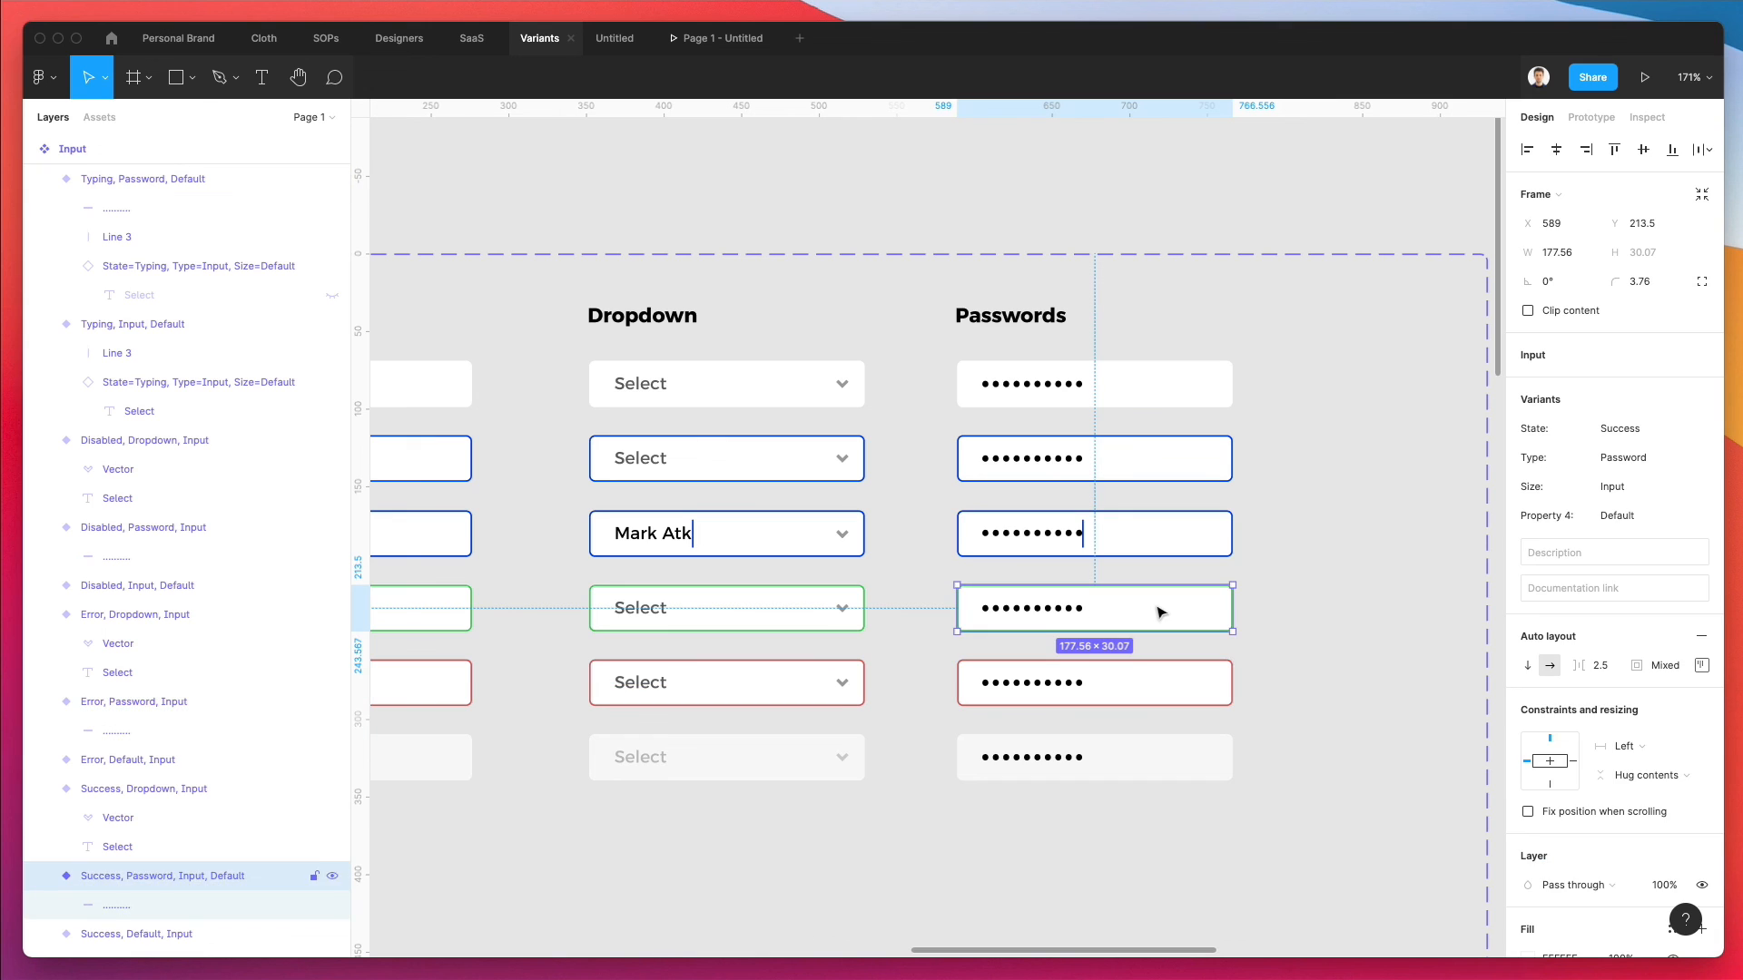
key("super+r")
key("Right")
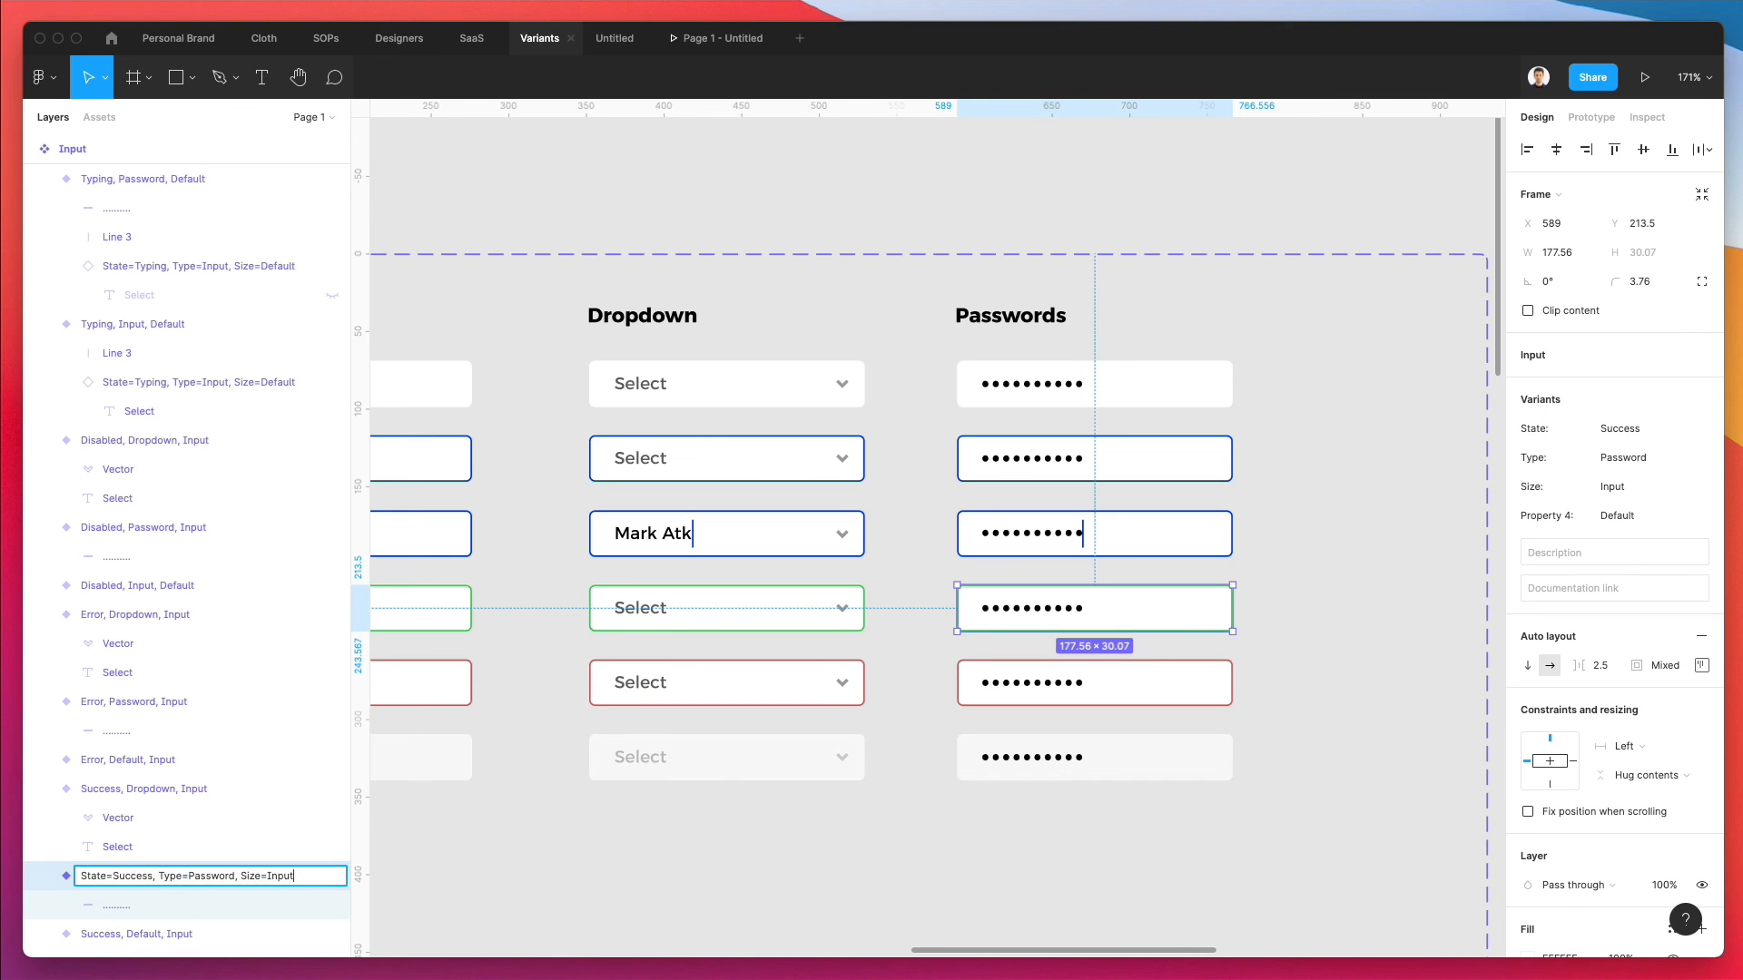
key("Return")
- Delete the Size entry from the Passwords column's Typing variant name and restore it as Size=Default
left_click(1180, 534)
key("super+r")
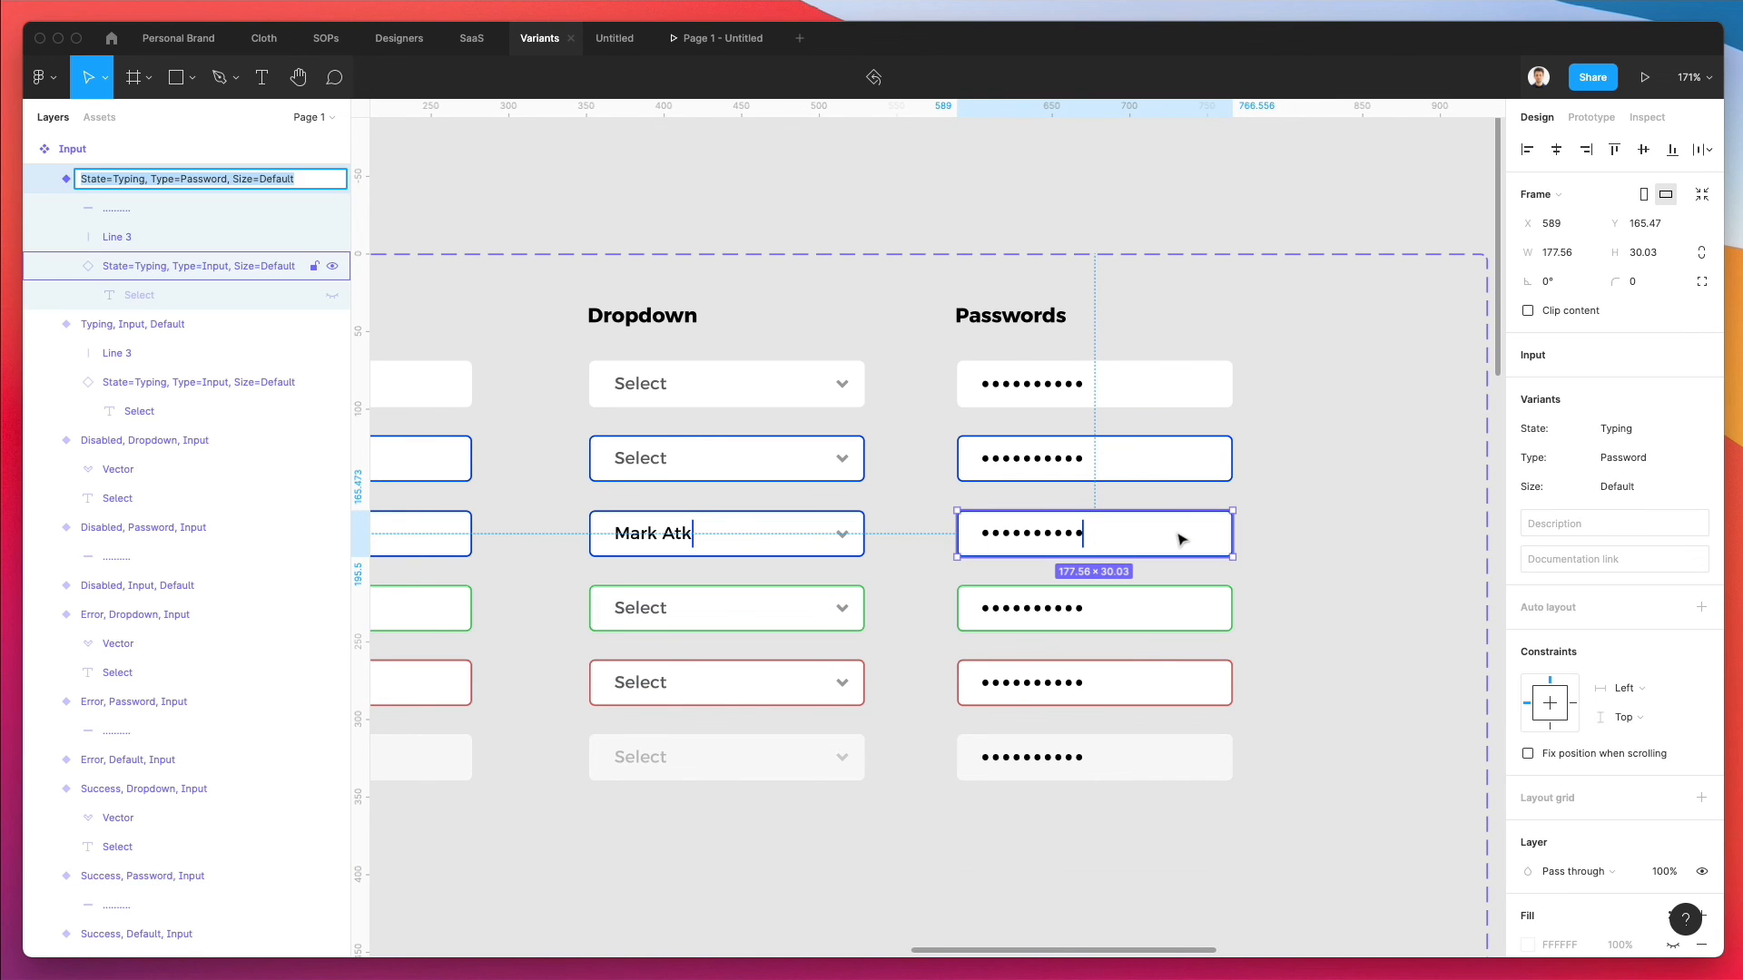
key("Right")
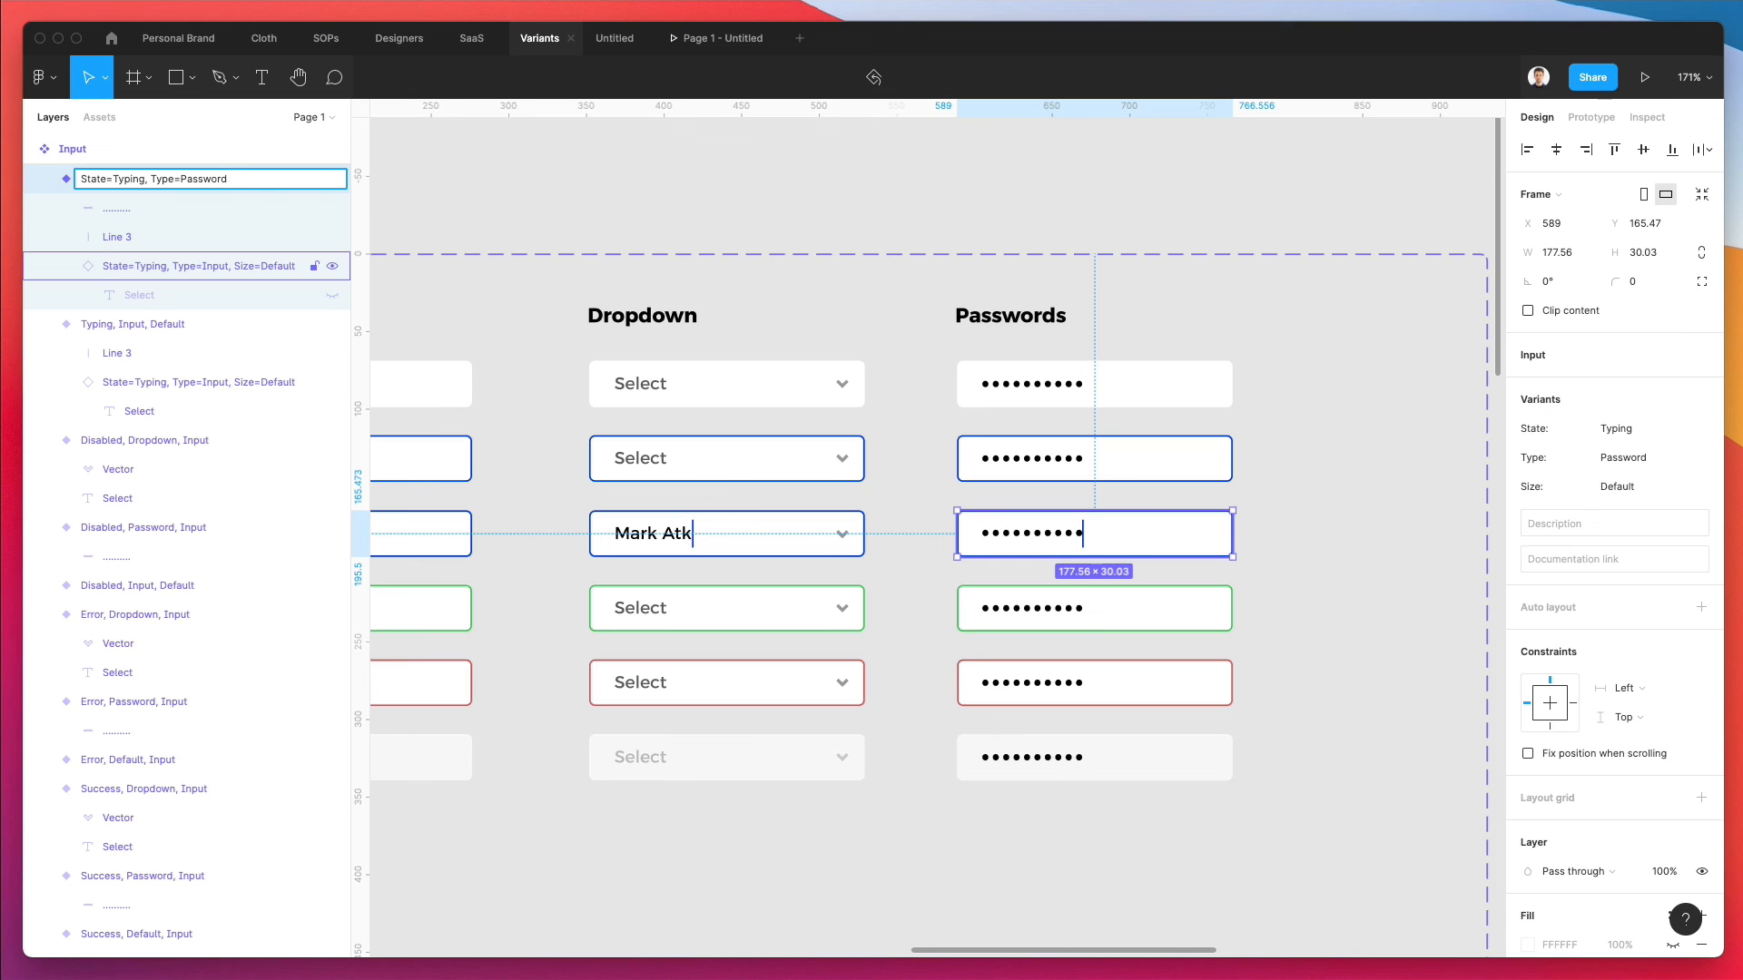
type("Size=Default")
left_click(1118, 454)
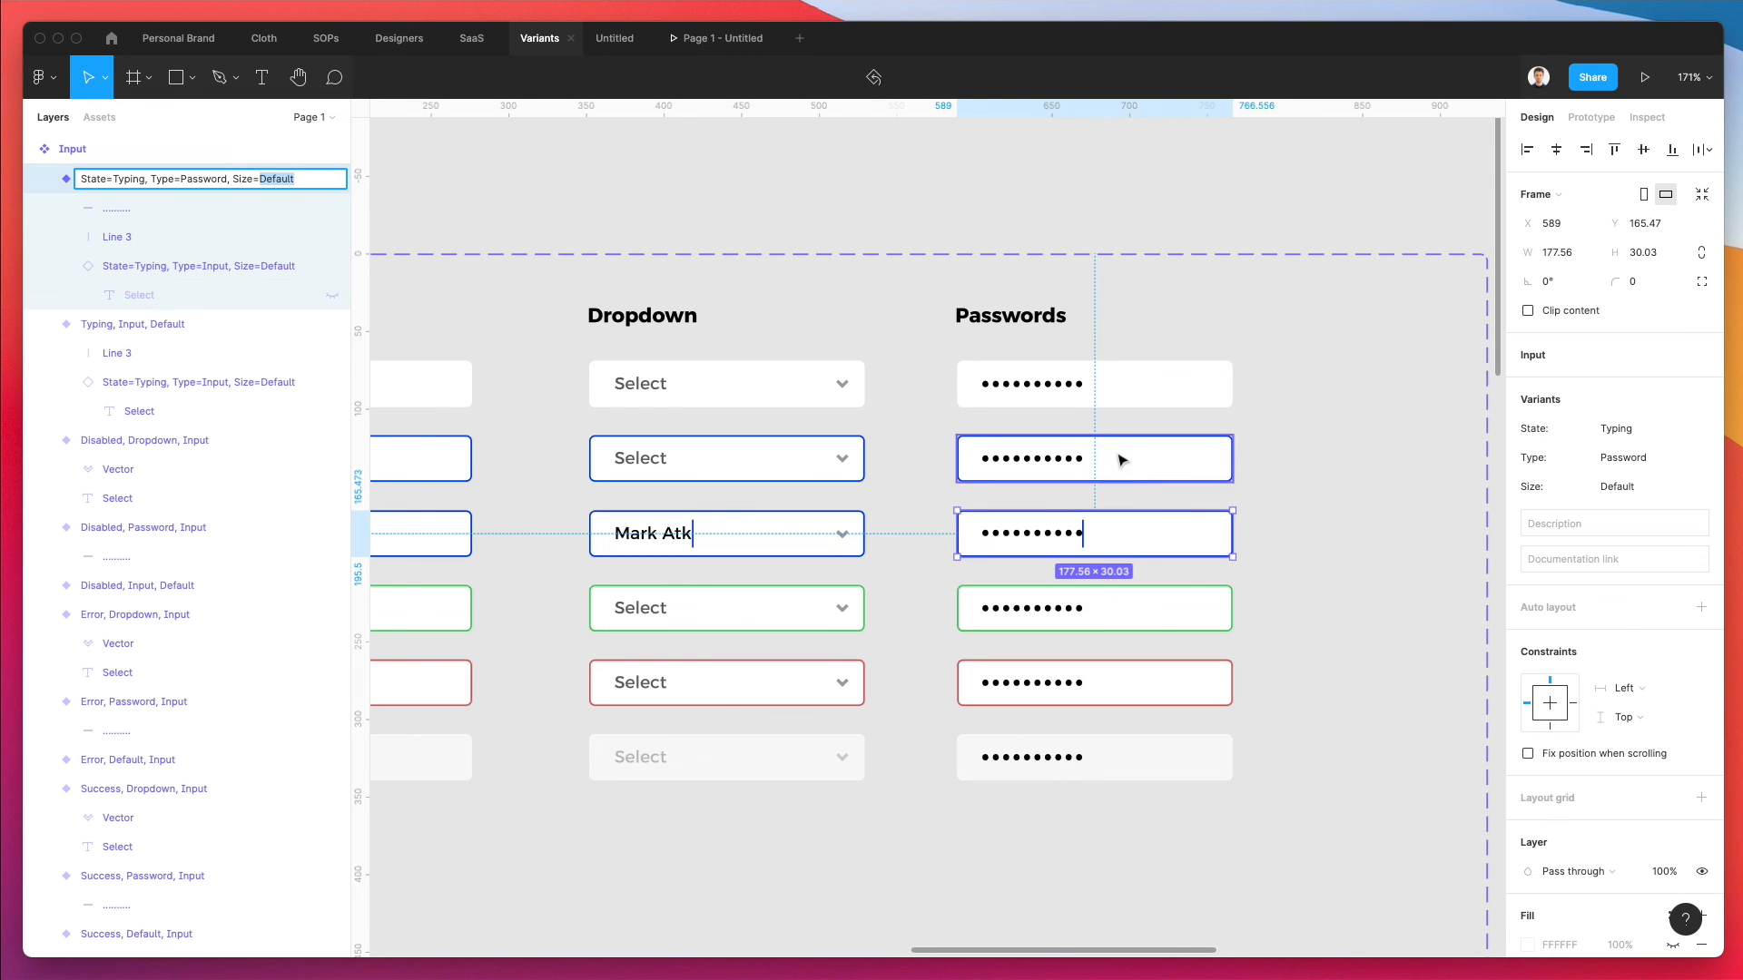
- Check the Type options of the Passwords column's Default variant and the properties of the Input column's Default, Active and Typing variants
left_click(1092, 385)
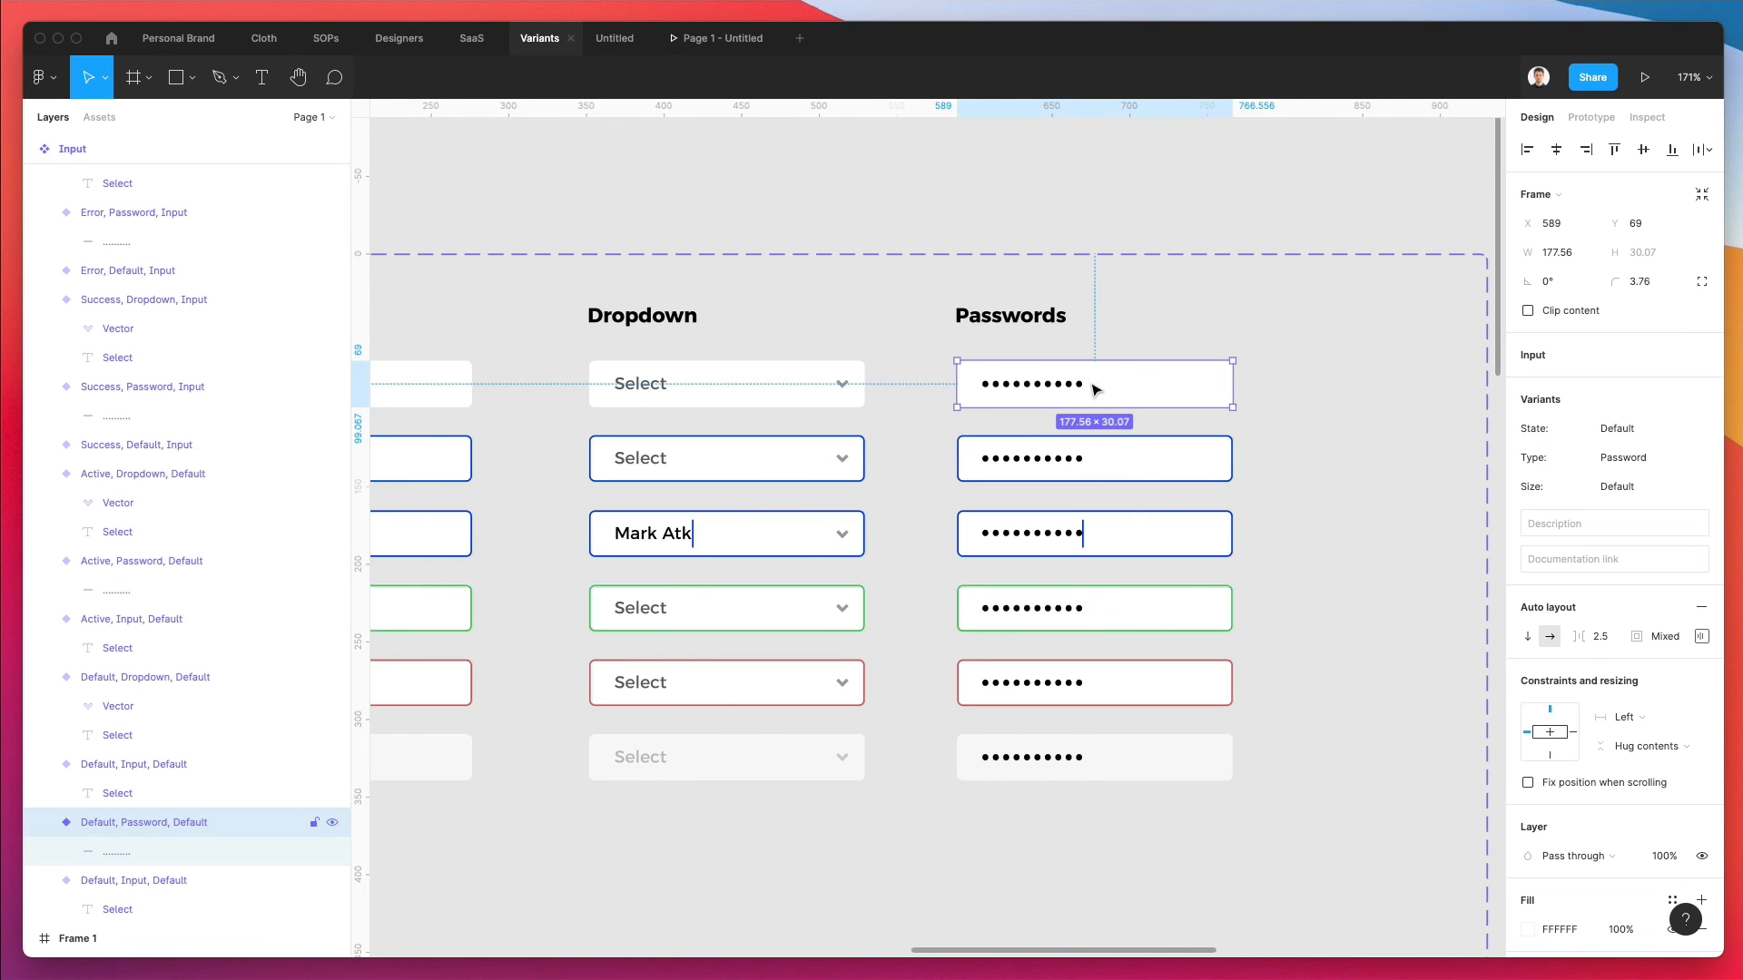
left_click(1350, 392)
scroll(1239, 410, "down", 3)
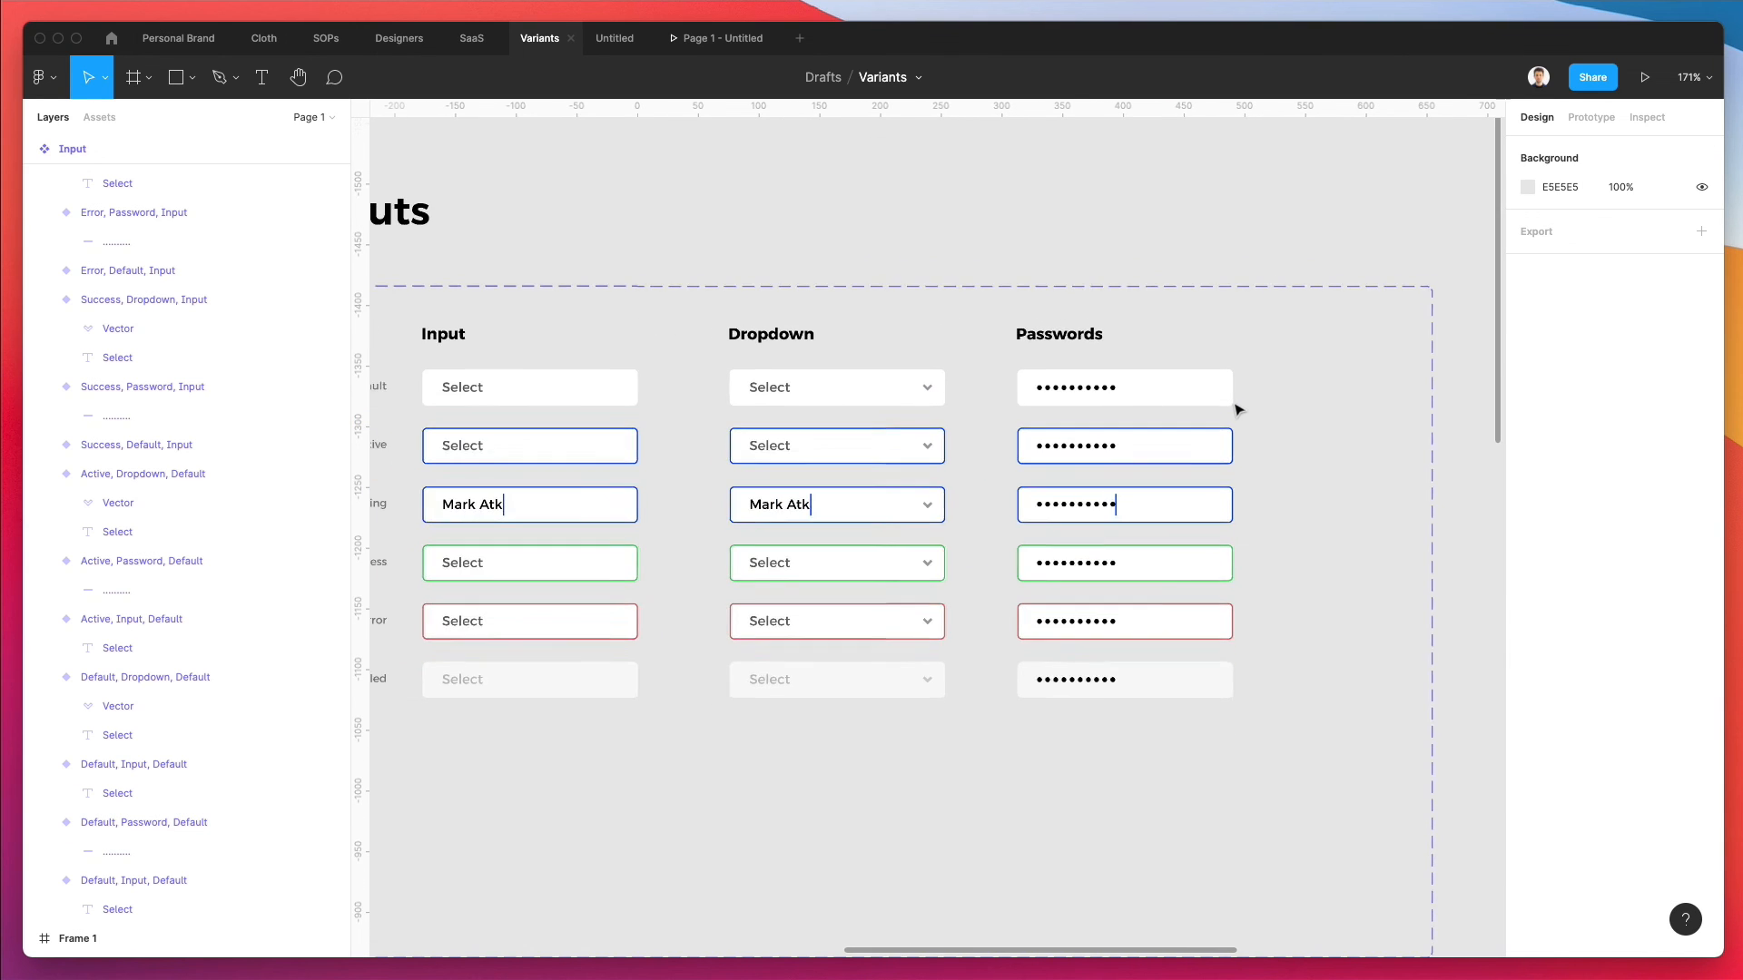
left_click(1137, 399)
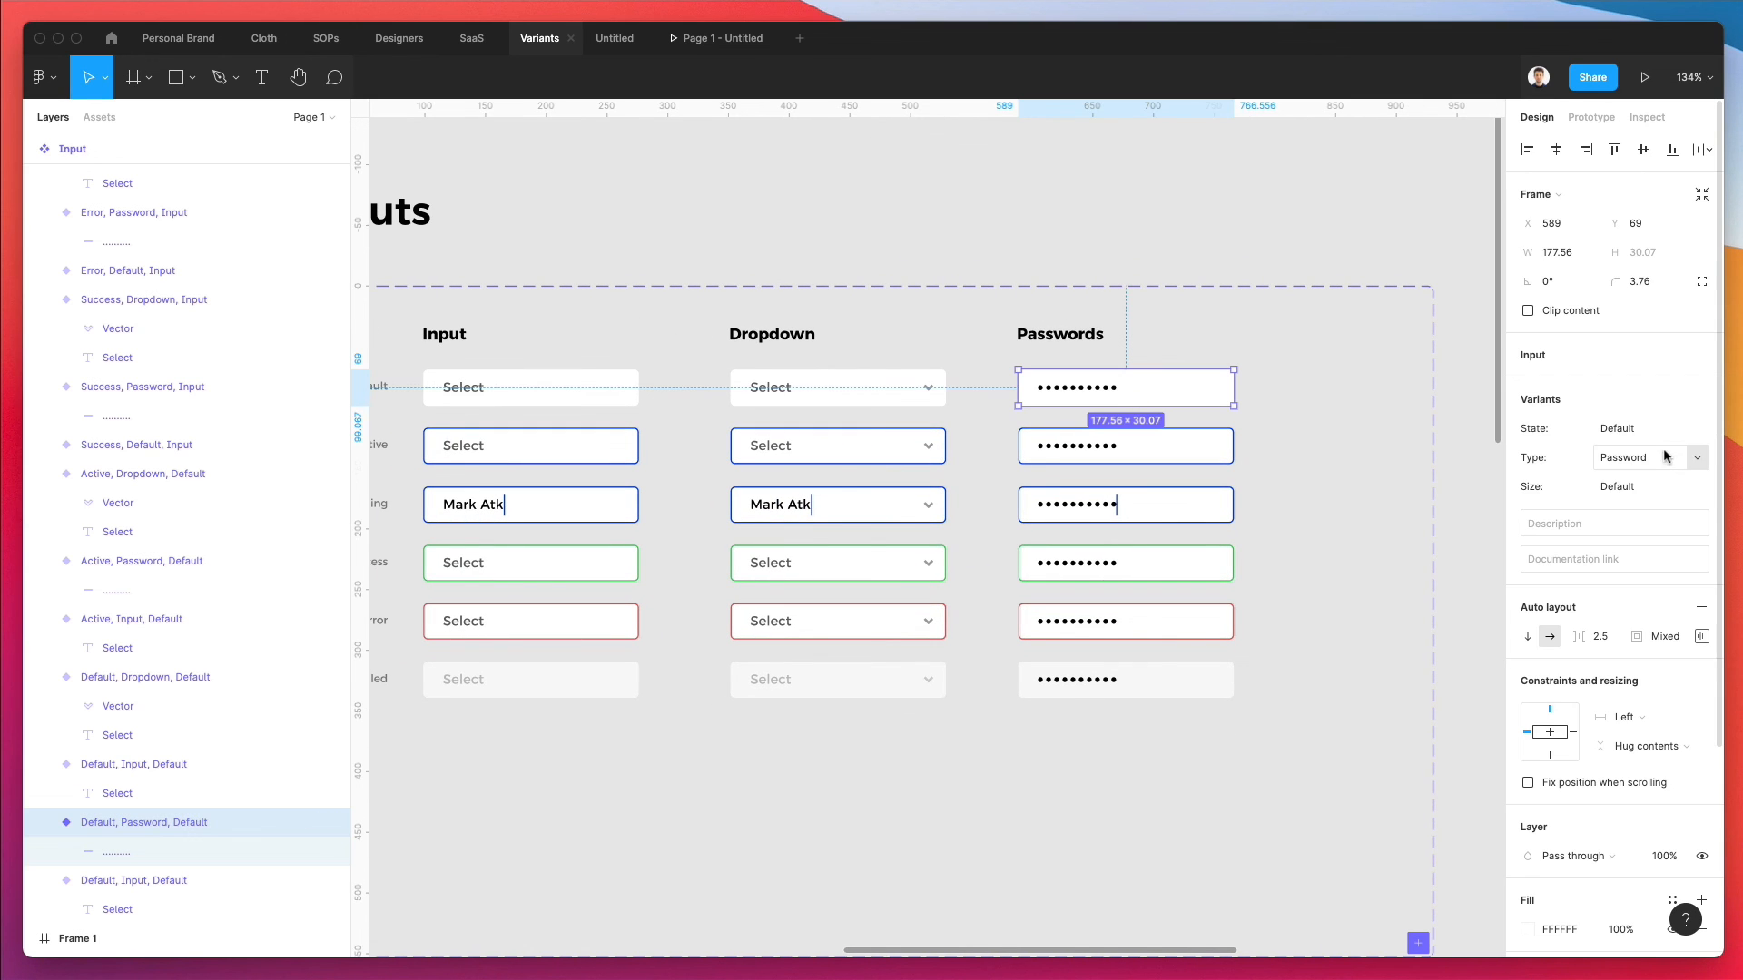
left_click(1698, 458)
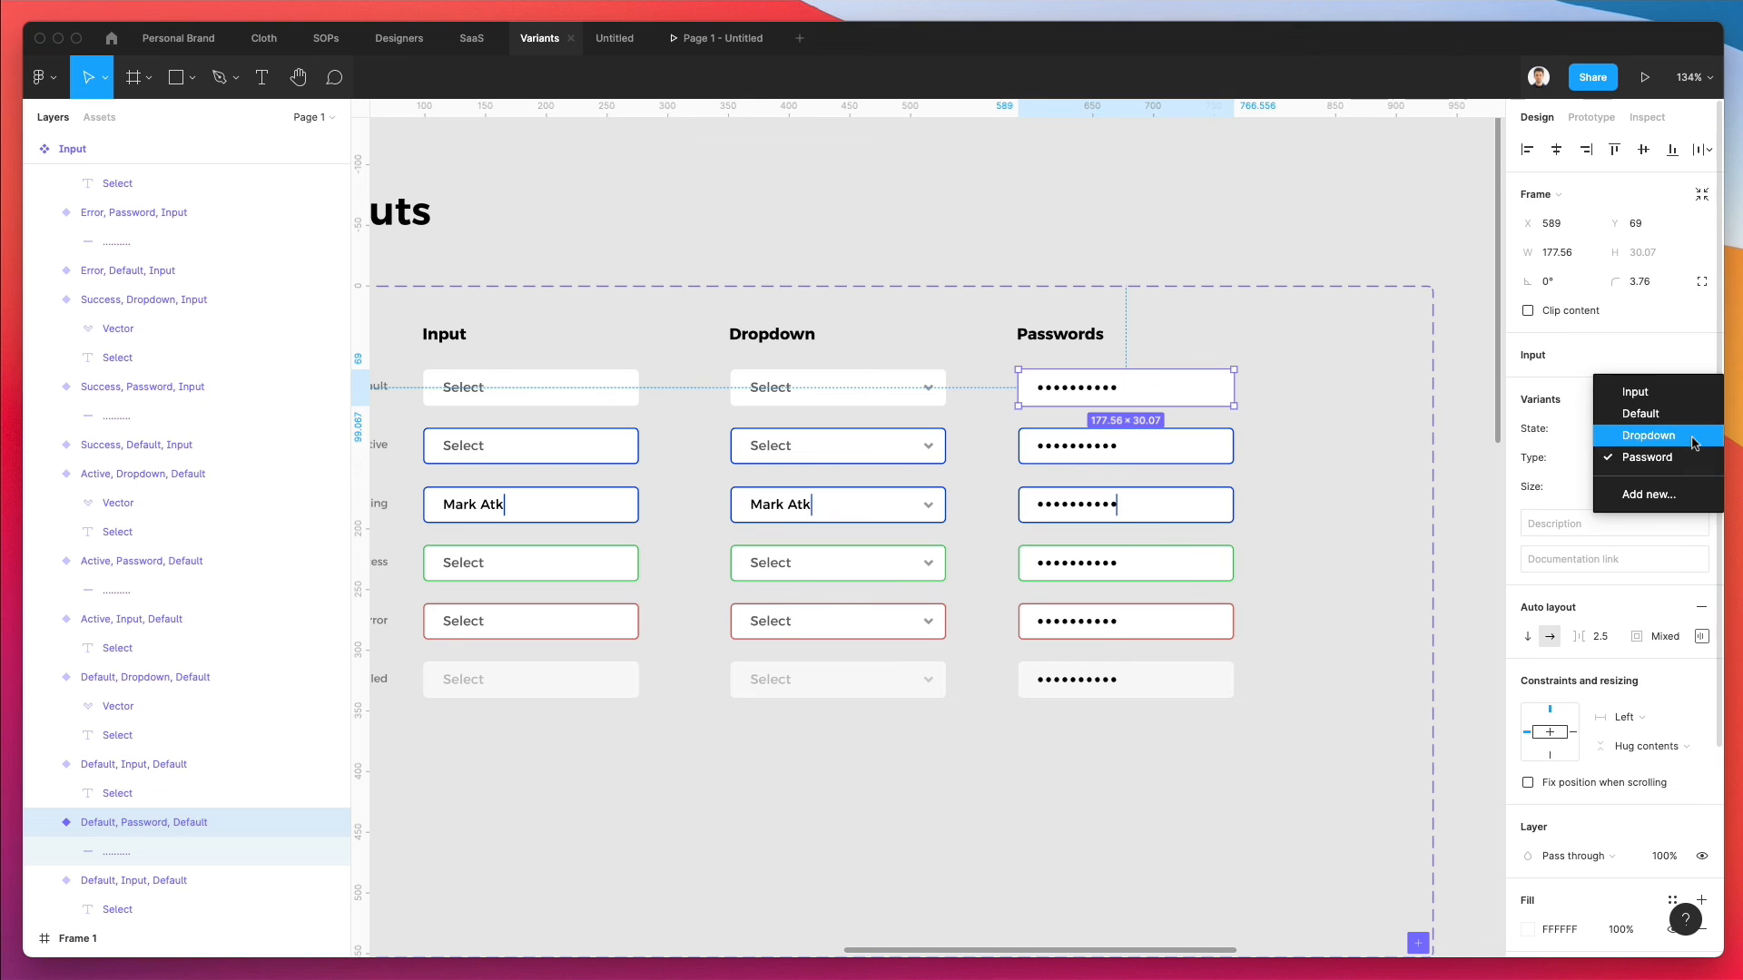
left_click(1666, 456)
left_click(513, 384)
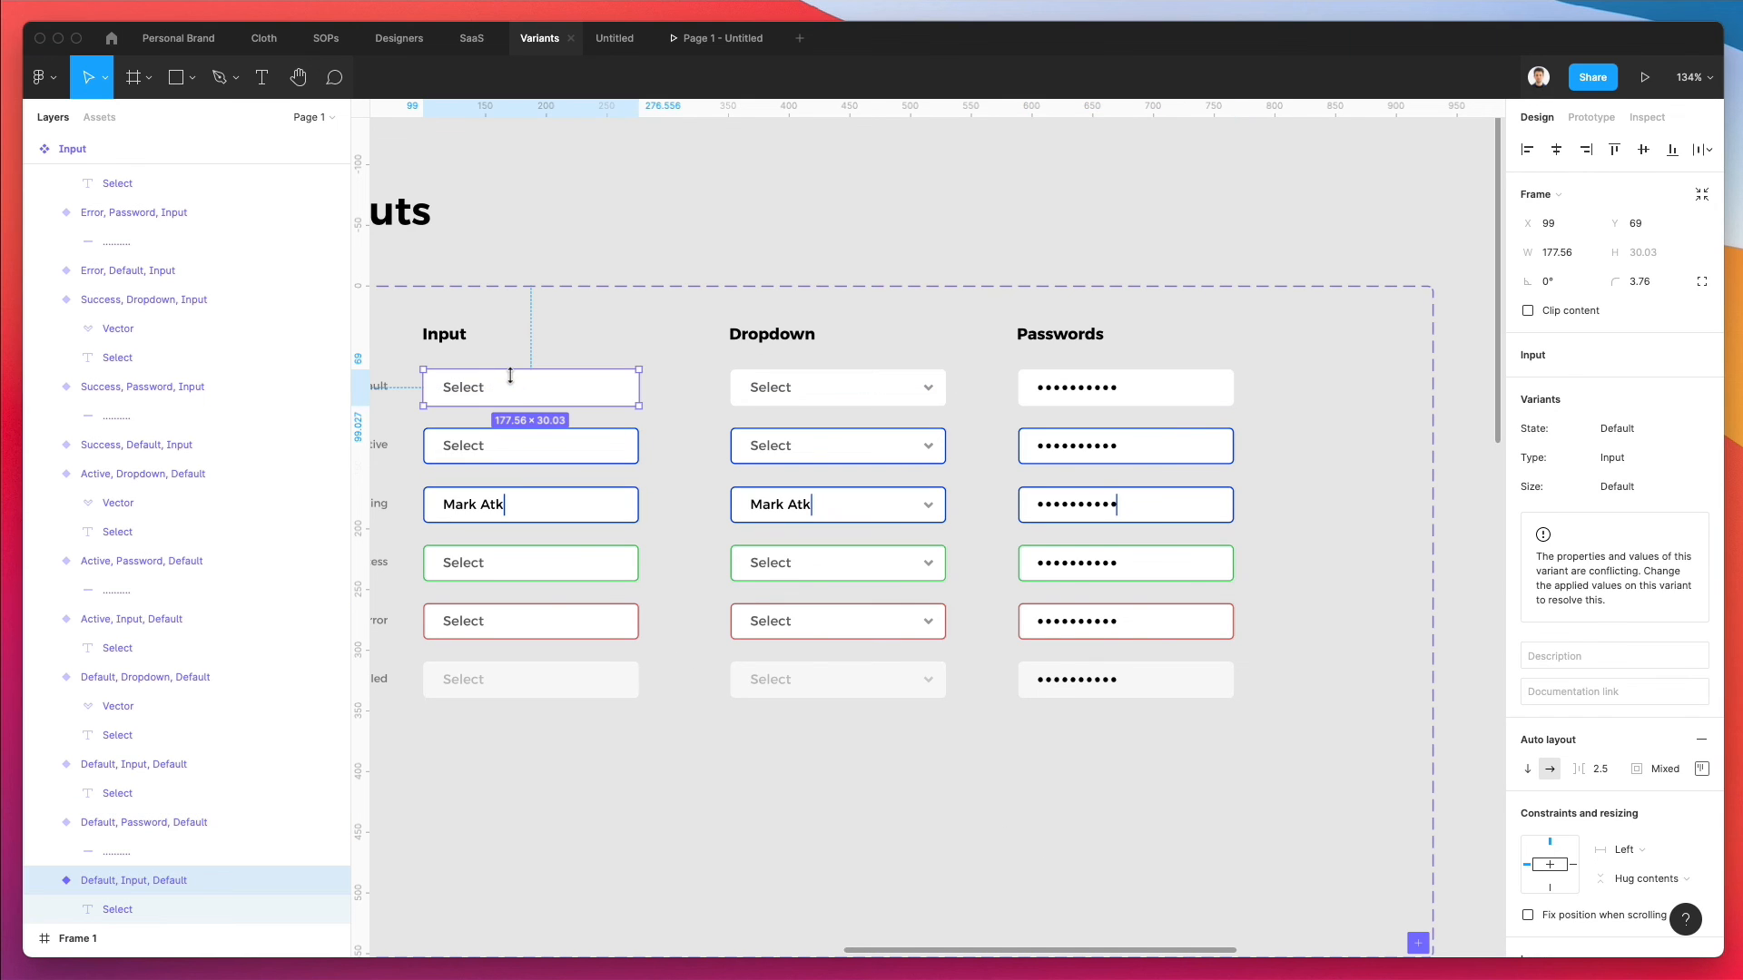
left_click(514, 458)
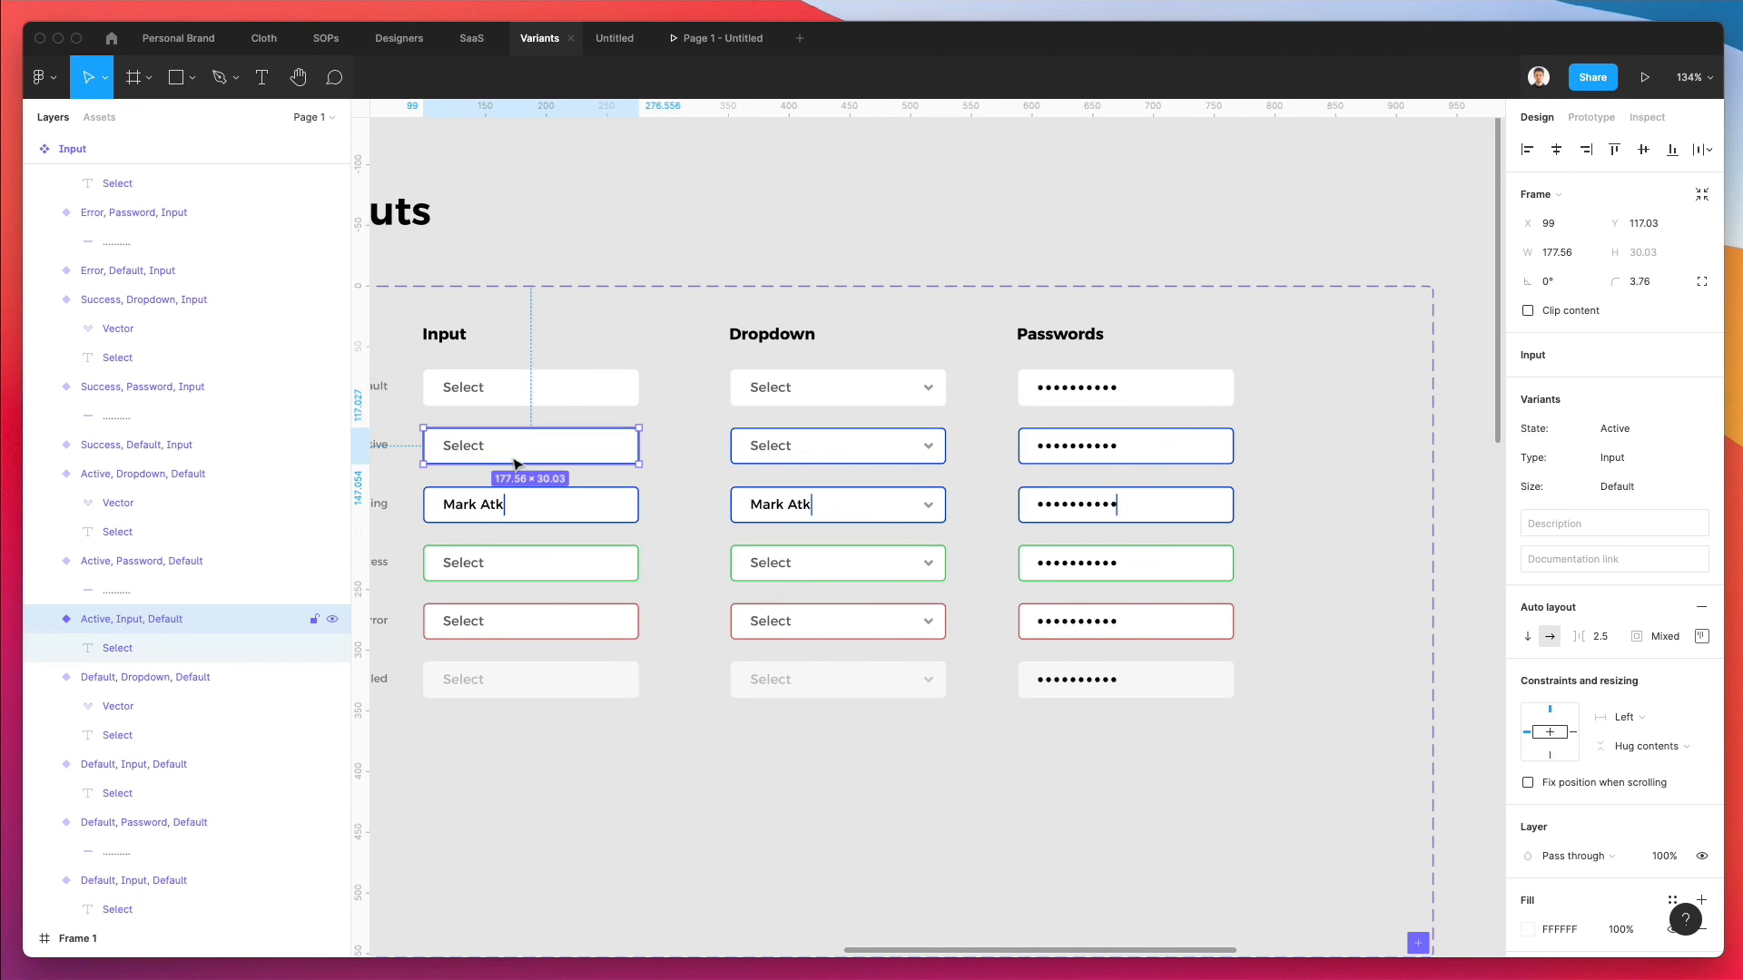
left_click(527, 511)
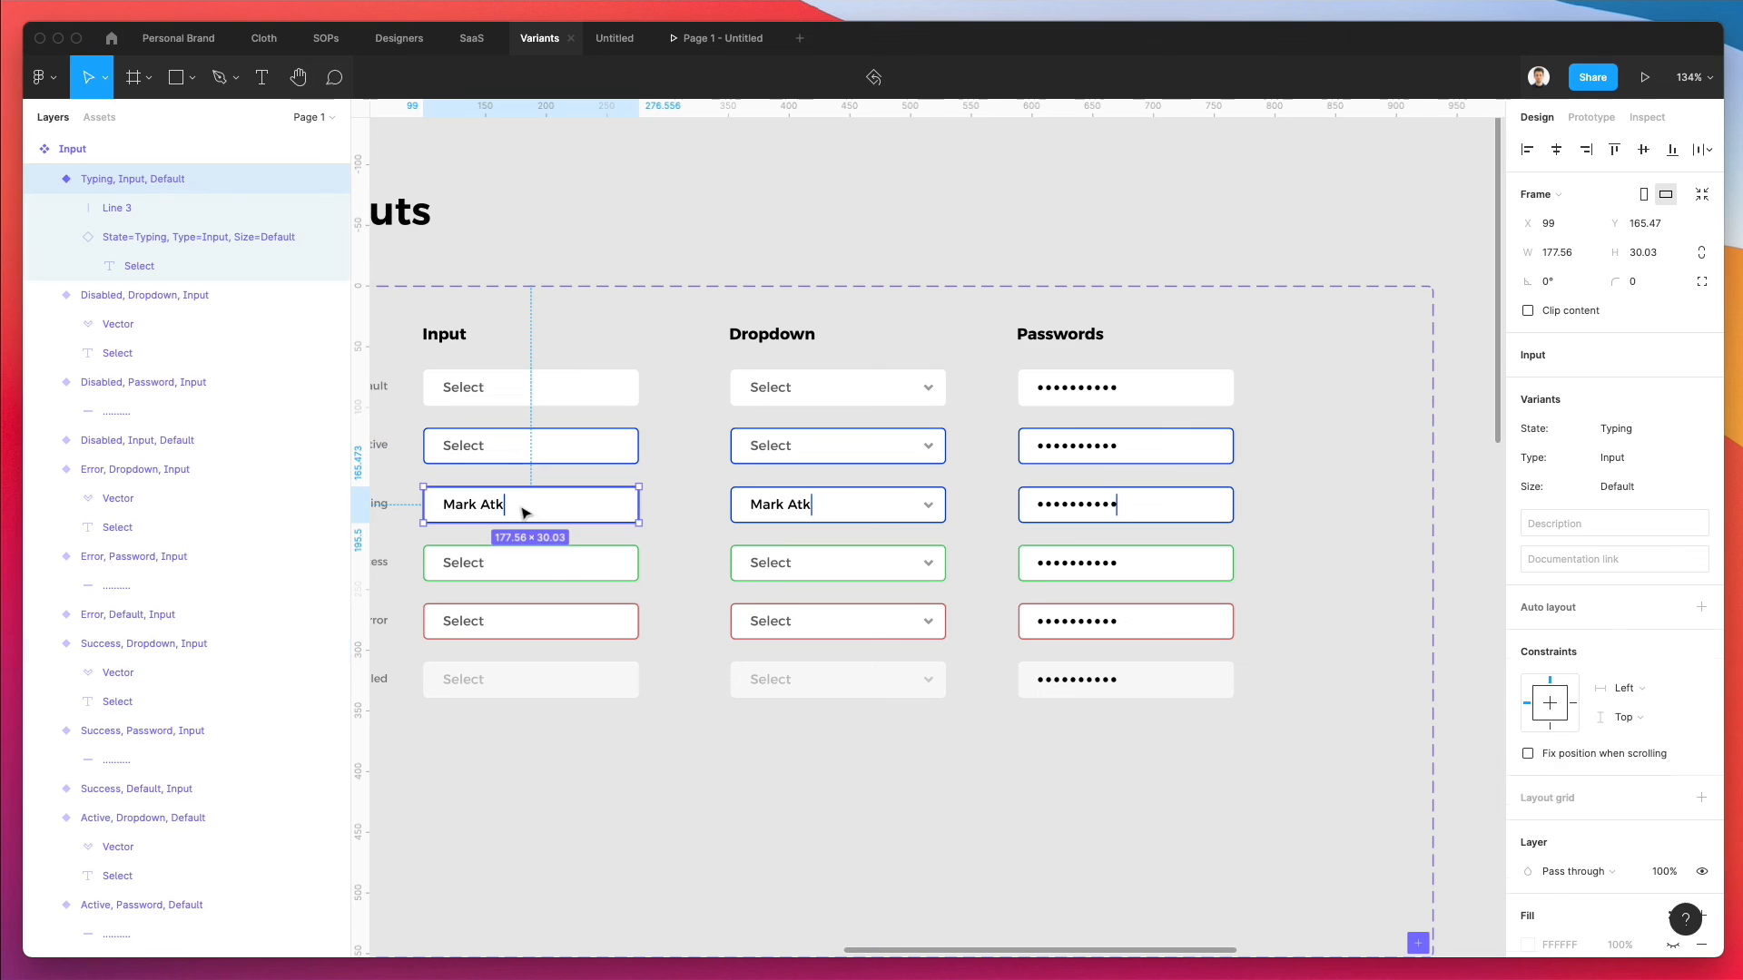
- Change the Type entry in the Input column's Success variant name to Input and check the available Type options
left_click(560, 577)
key("super+r")
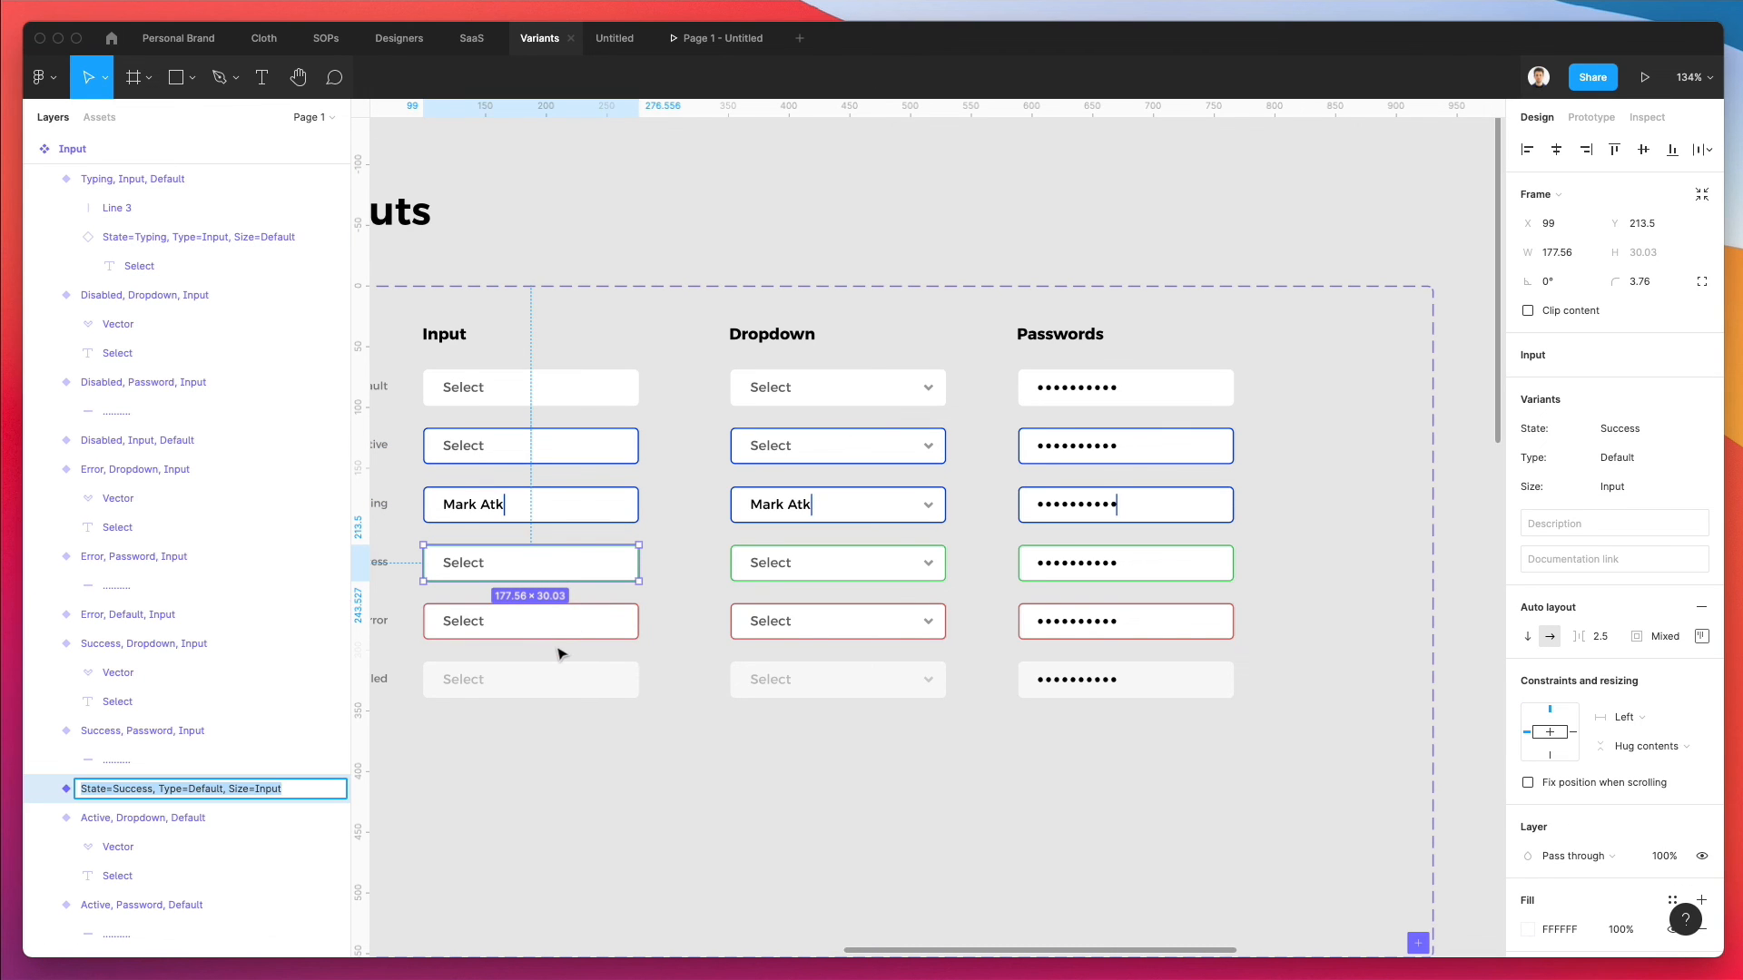
double_click(207, 789)
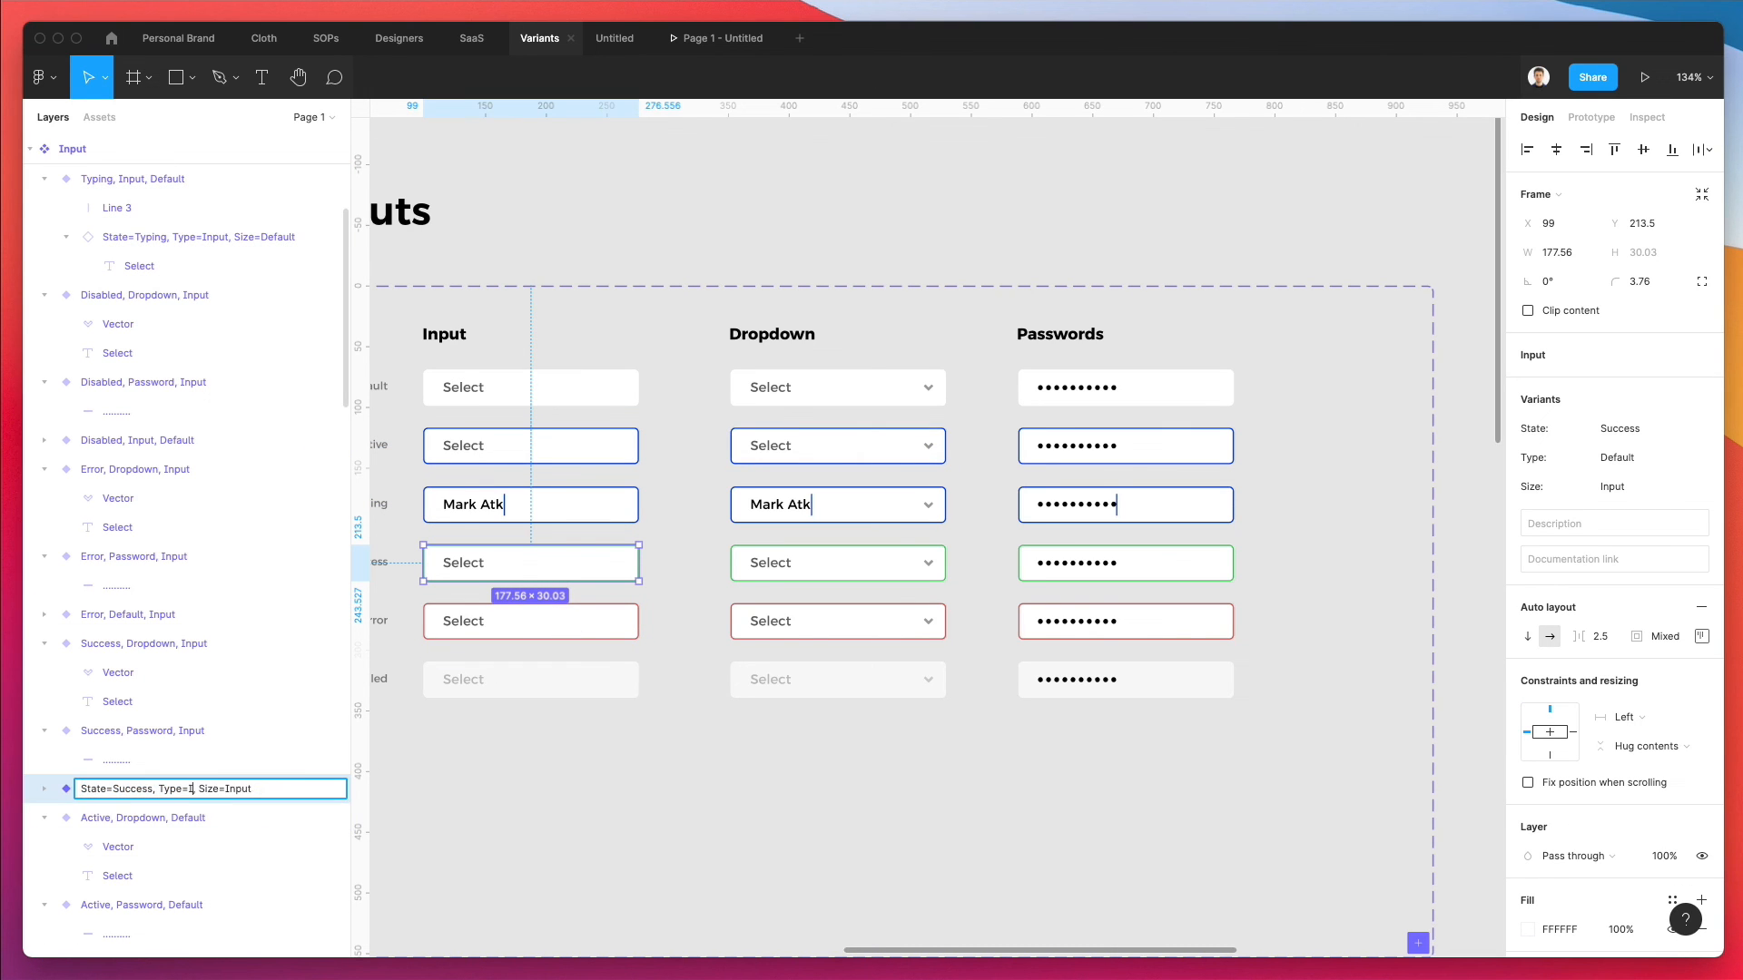
type("Input")
key("Return")
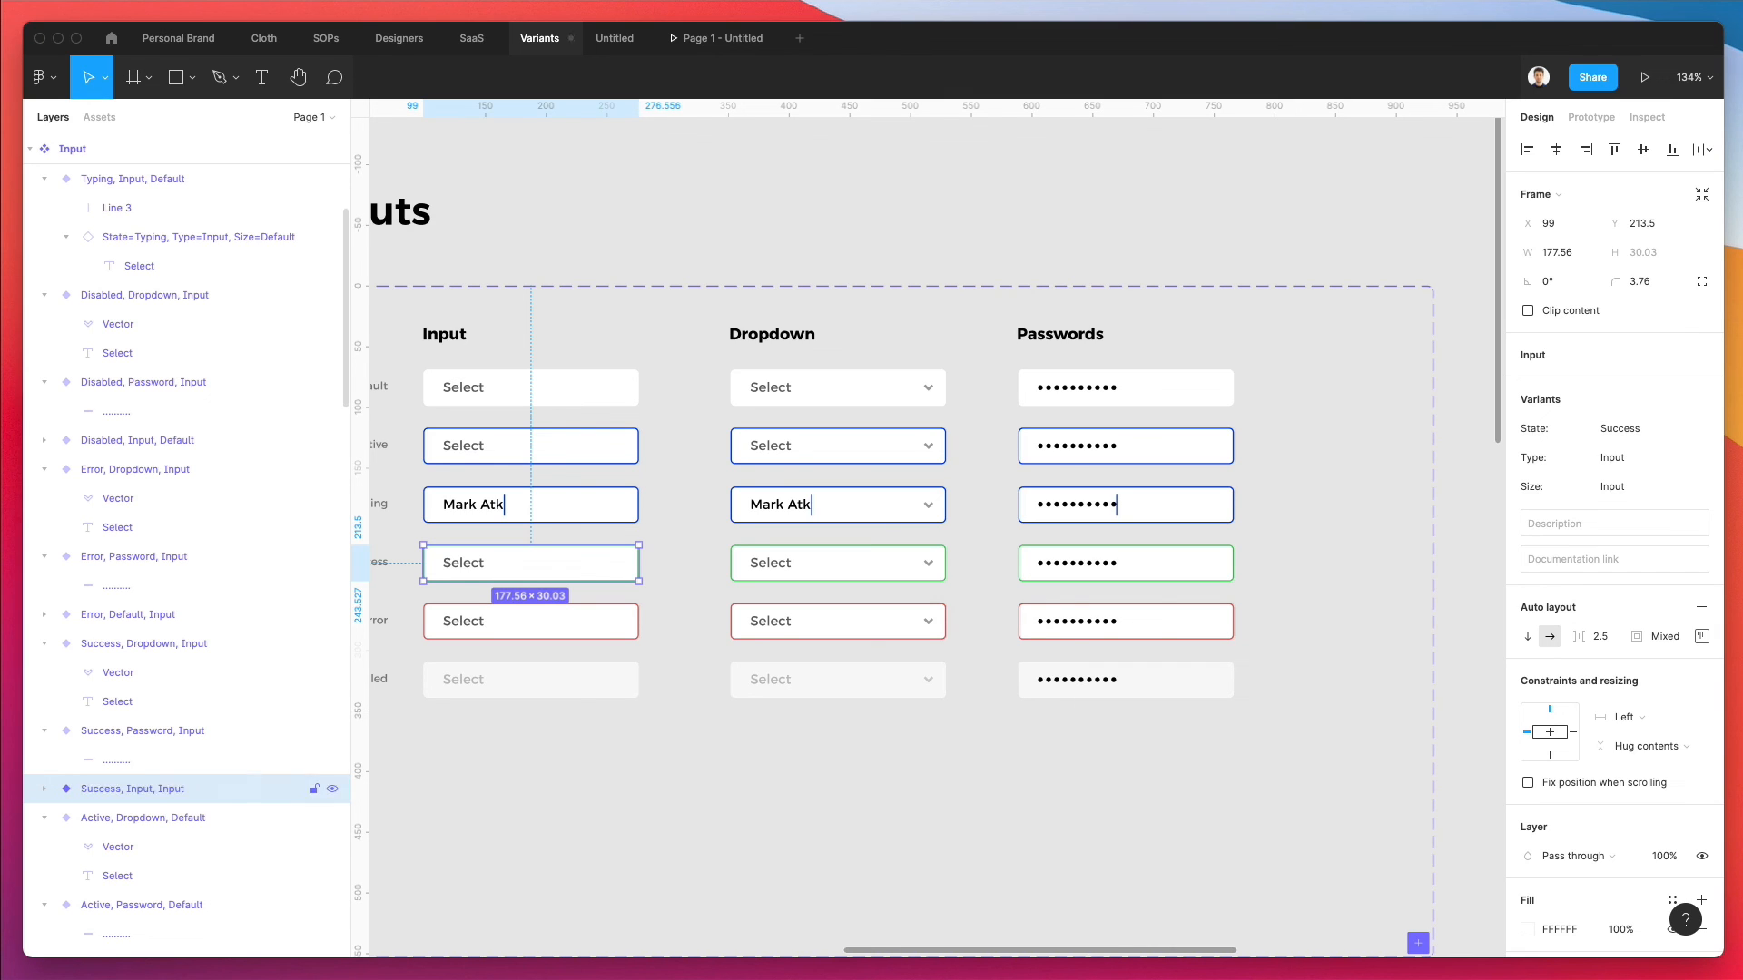
left_click(1689, 457)
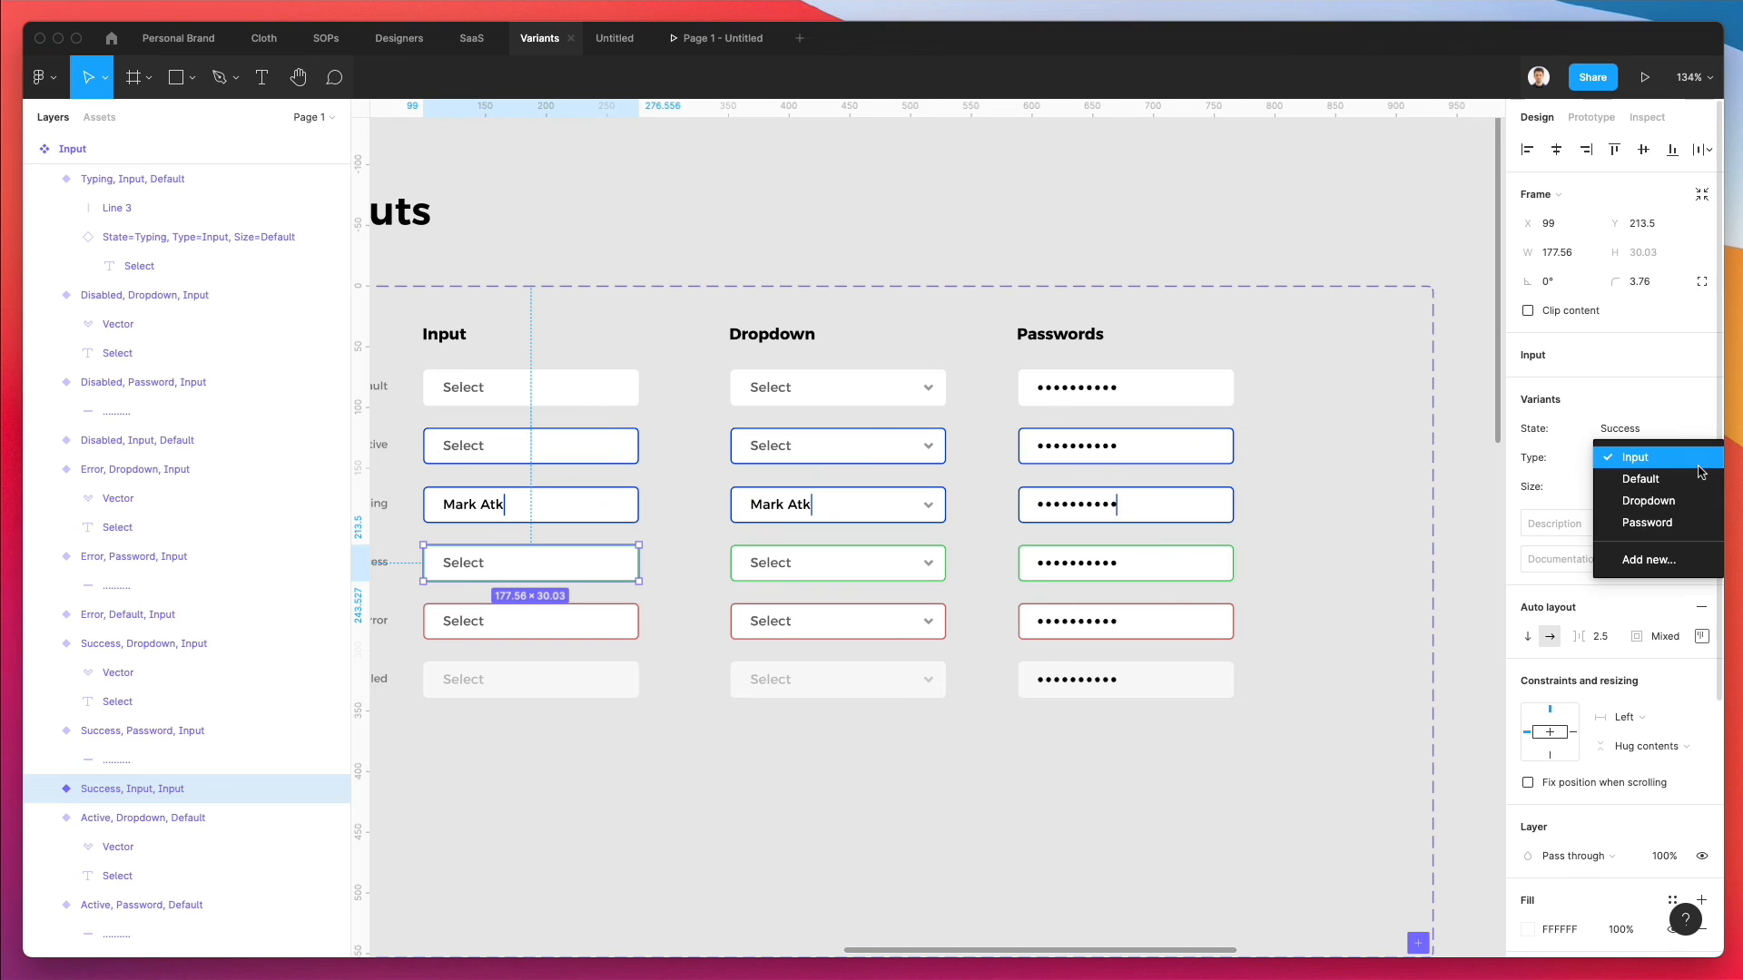
left_click(712, 677)
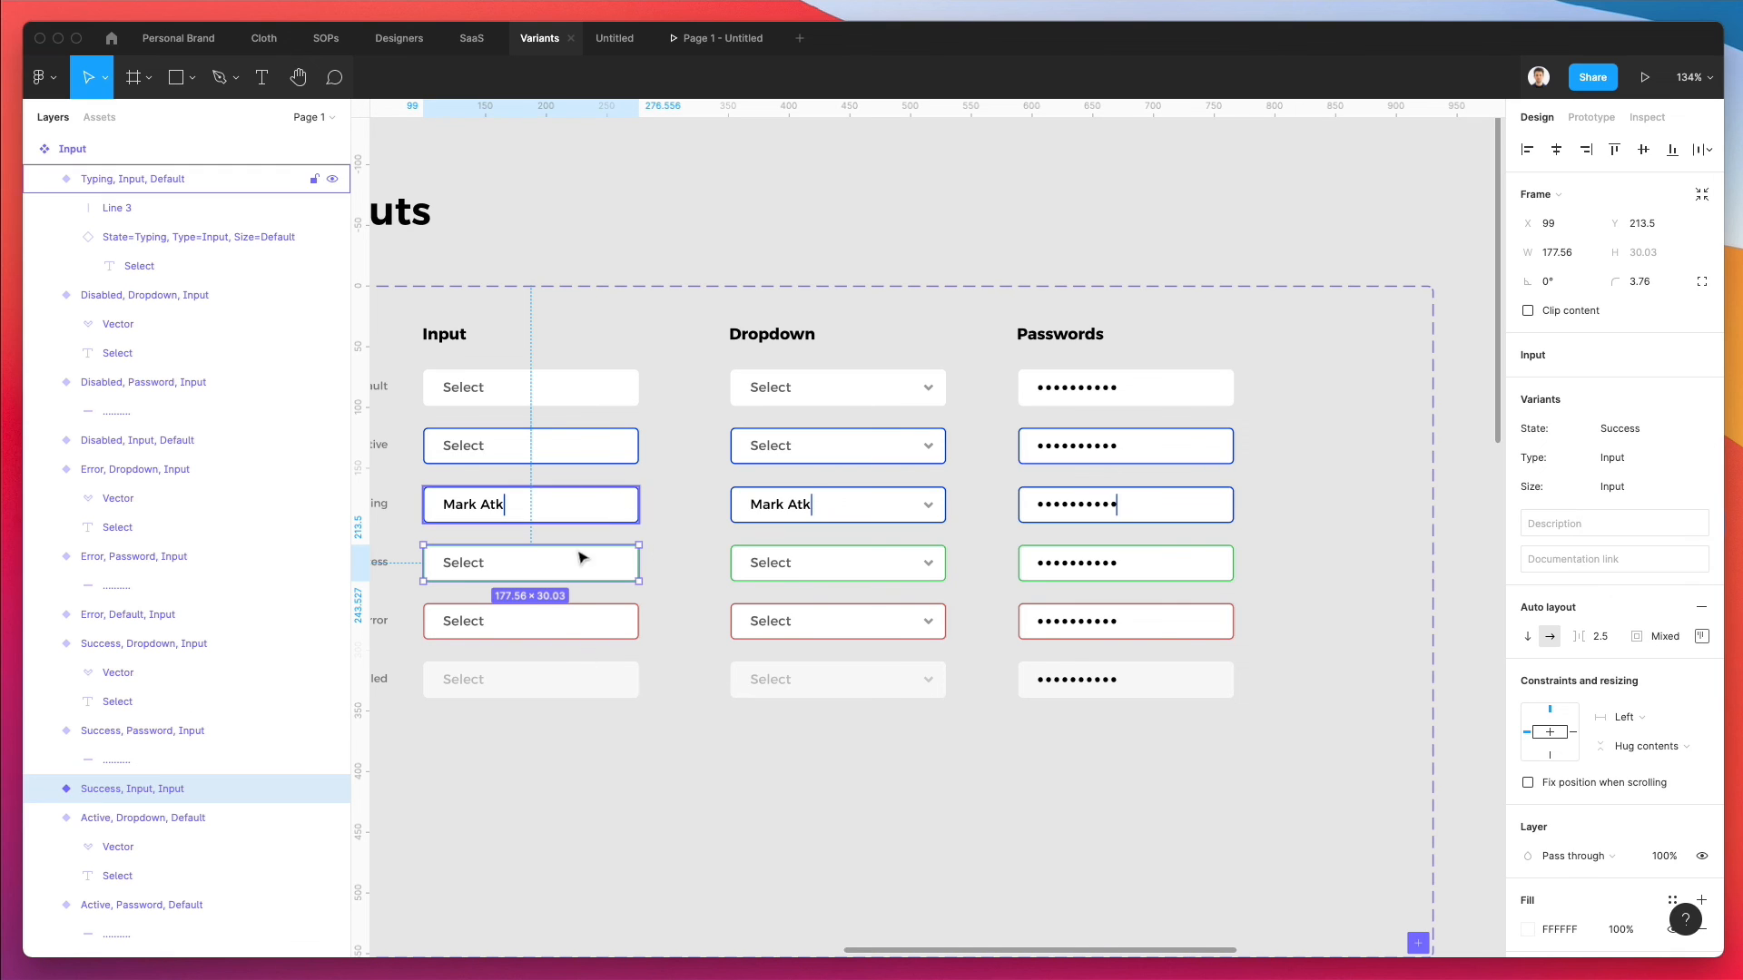
- Change the Type entry in the Input column's Error variant name to Input, keeping State=Error and Size=Input
left_click(555, 627)
double_click(185, 615)
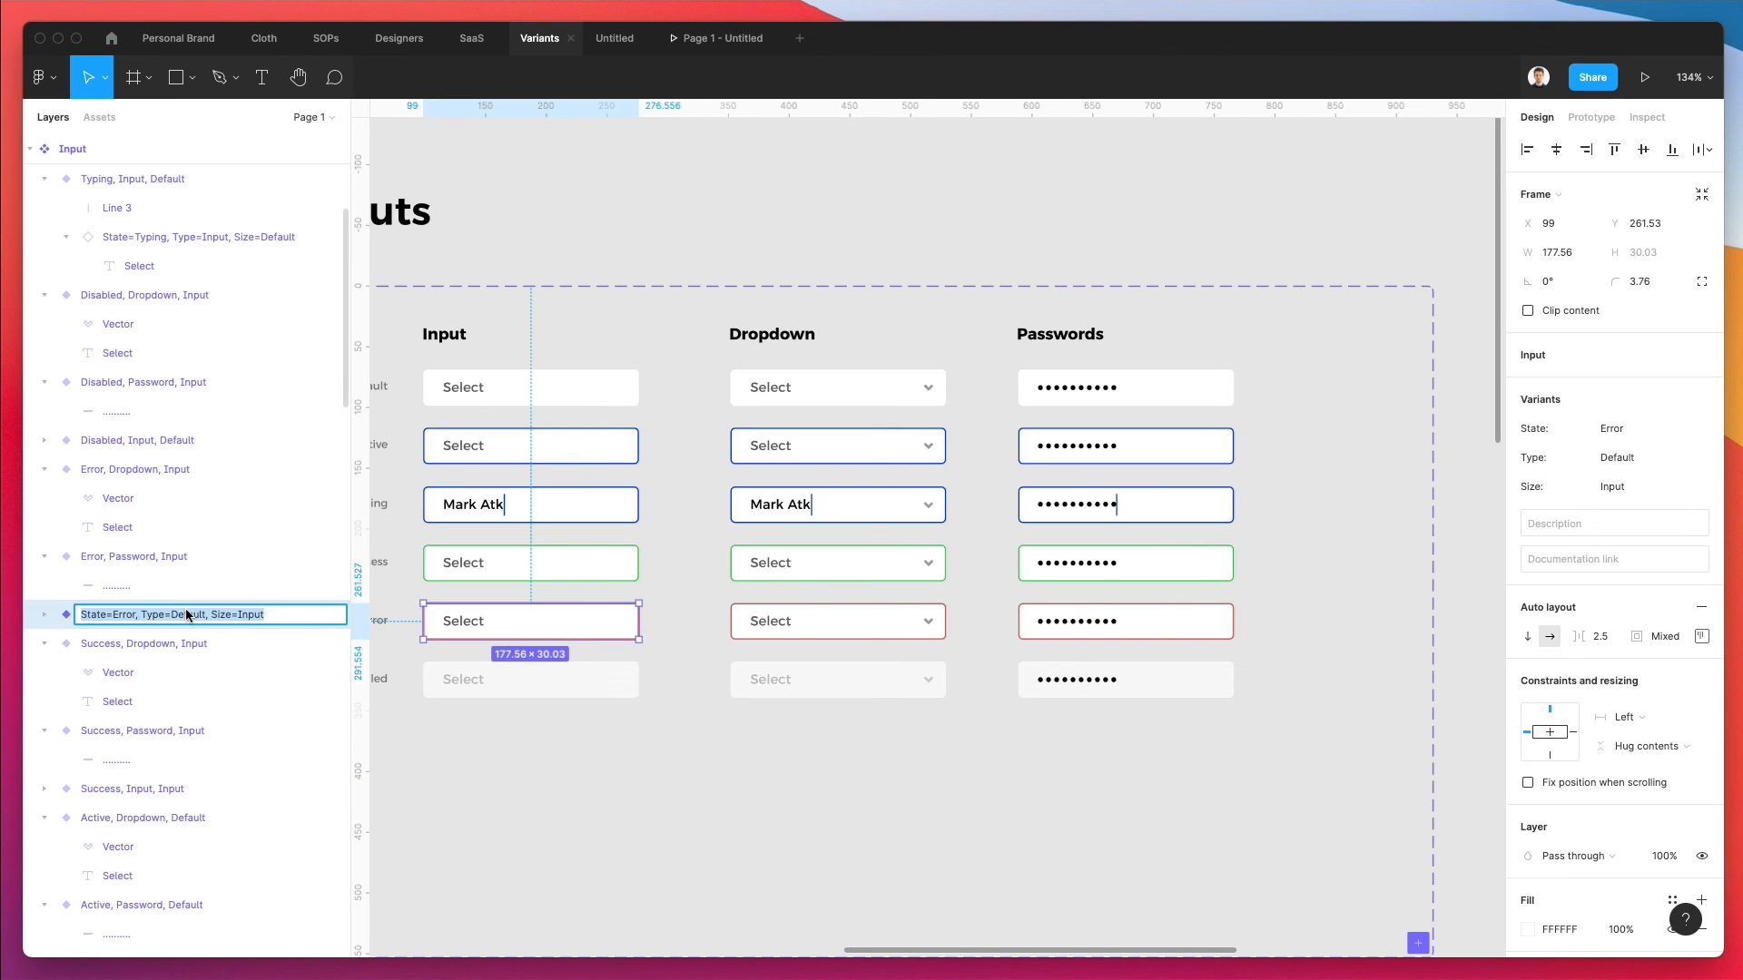
key("Right")
double_click(202, 615)
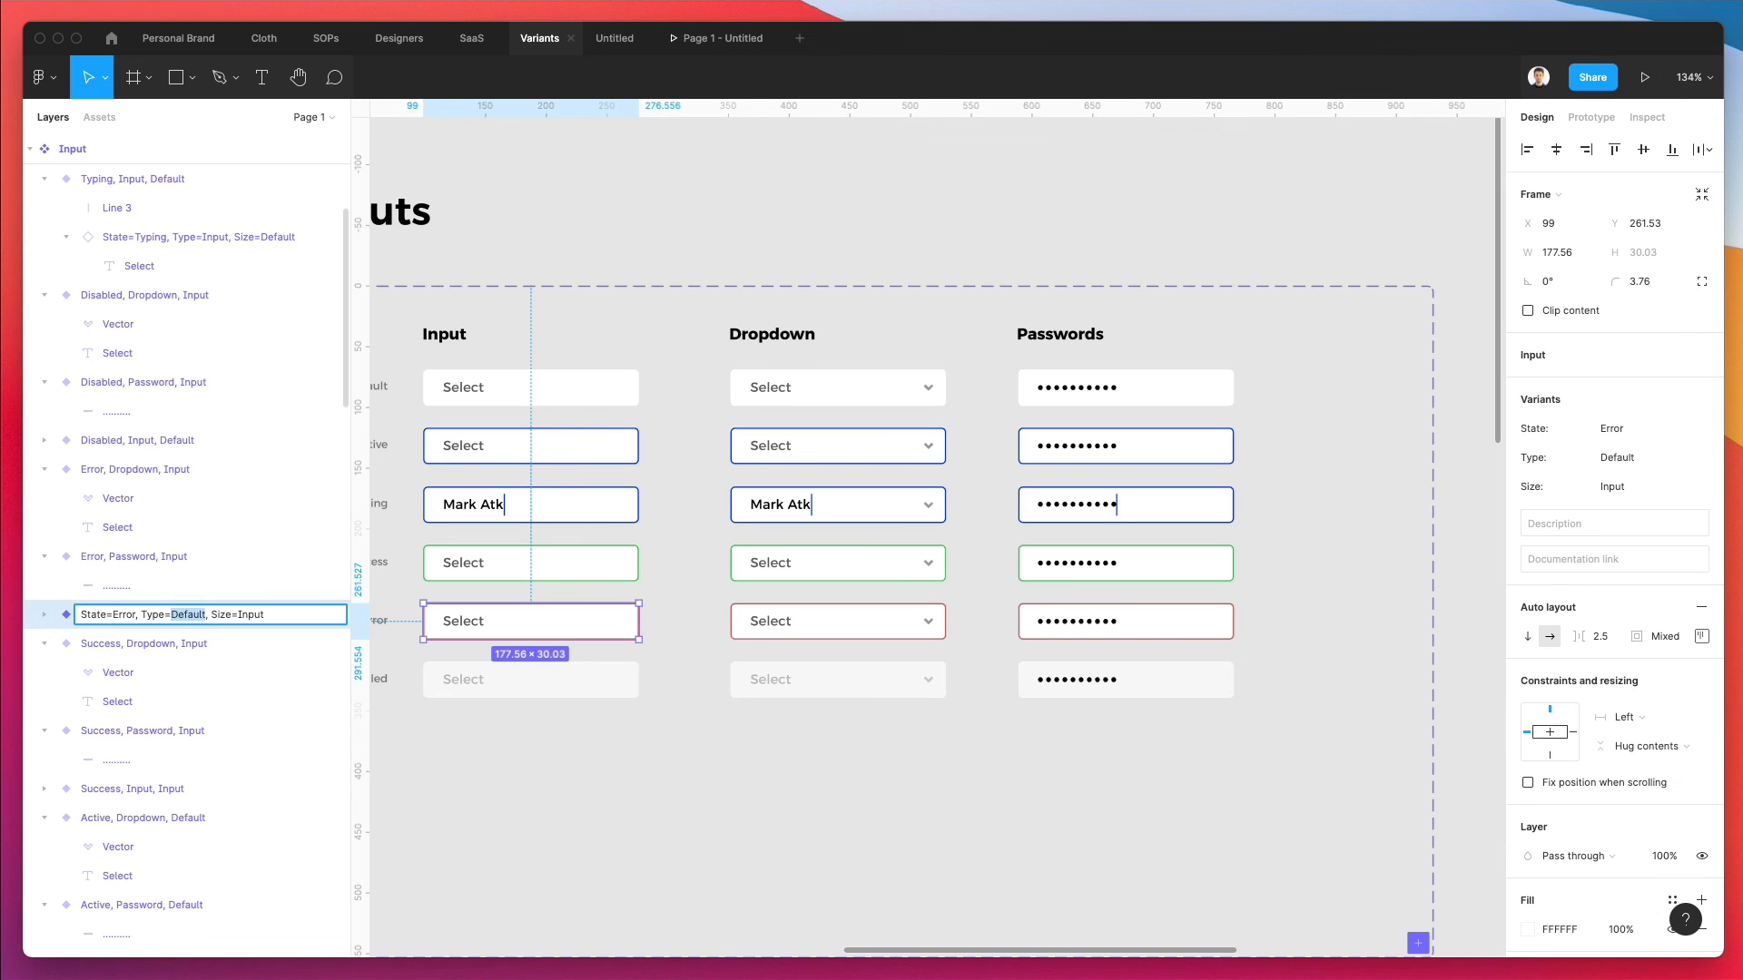
type("Input")
key("Return")
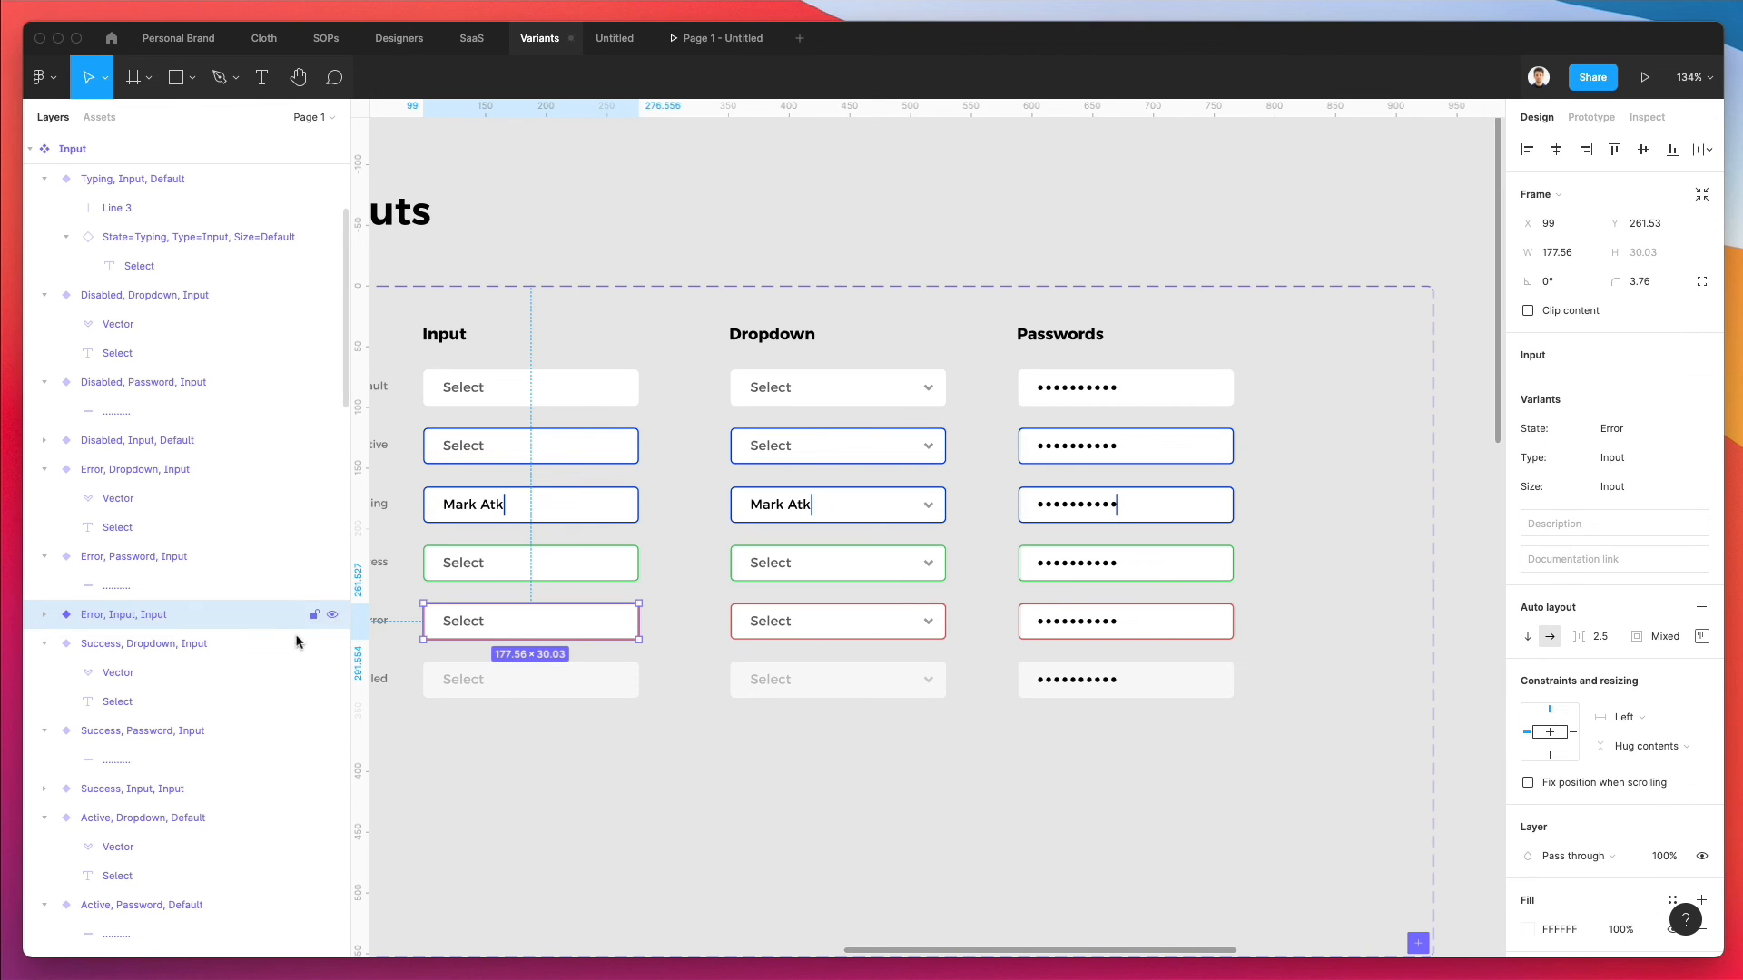
- Check which Type options are offered for the Input column's Disabled variant
left_click(518, 693)
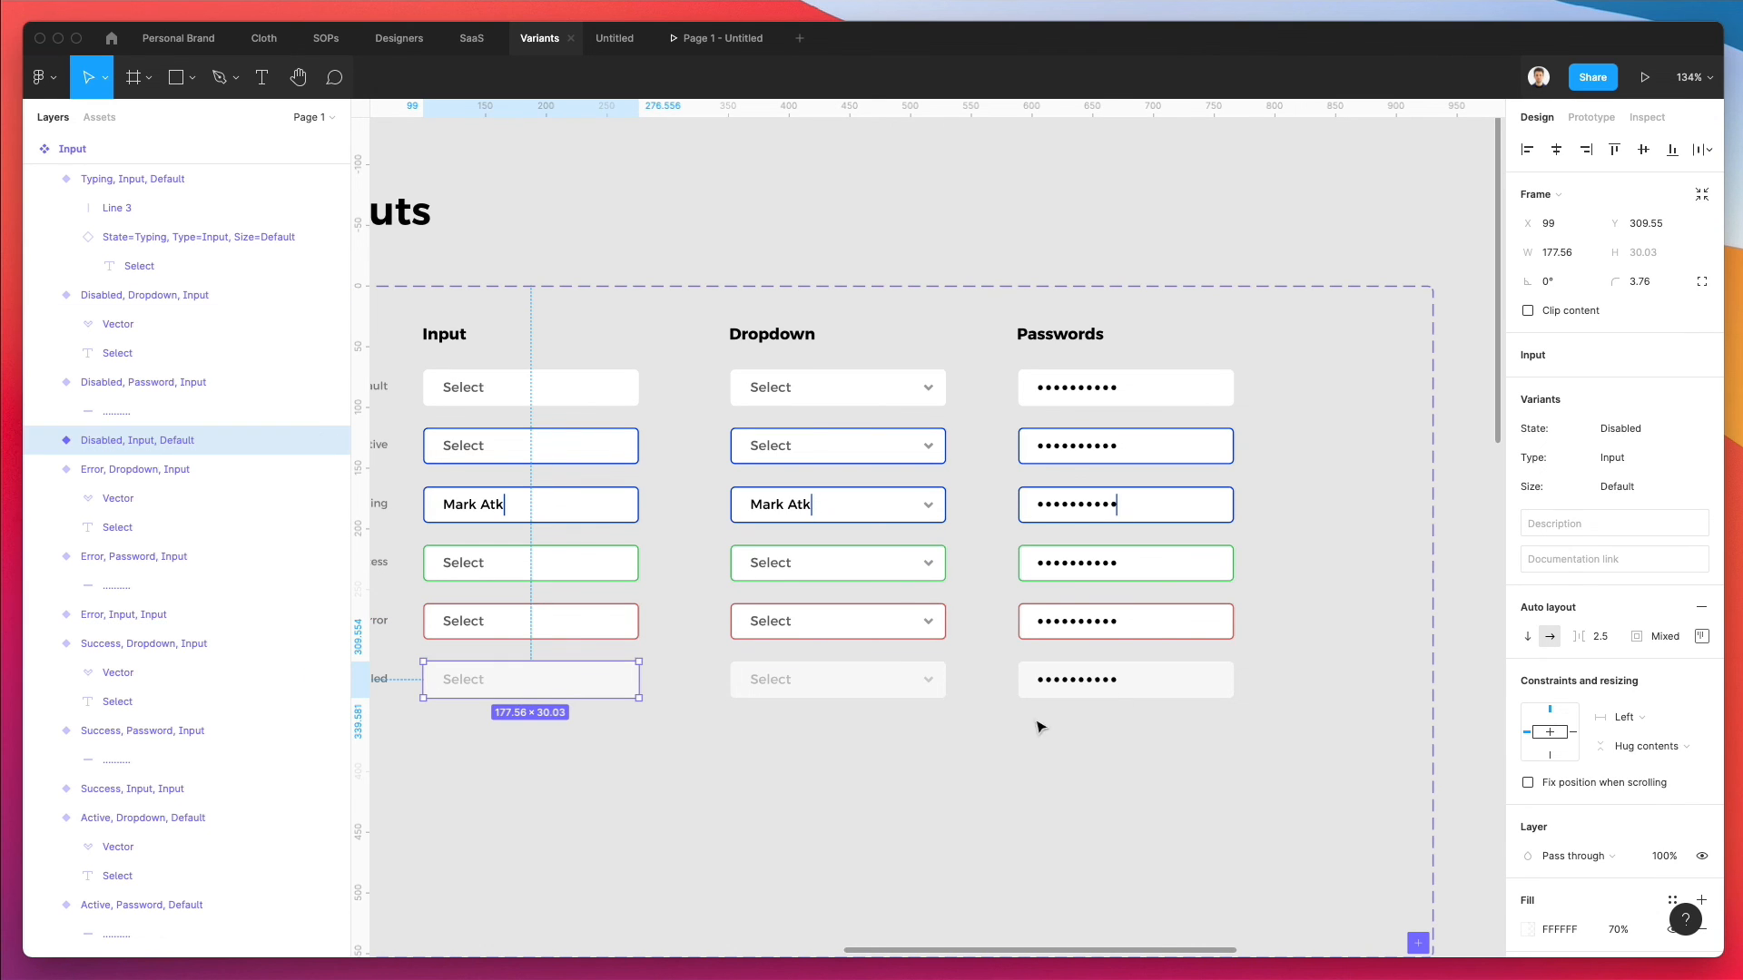
left_click(1694, 459)
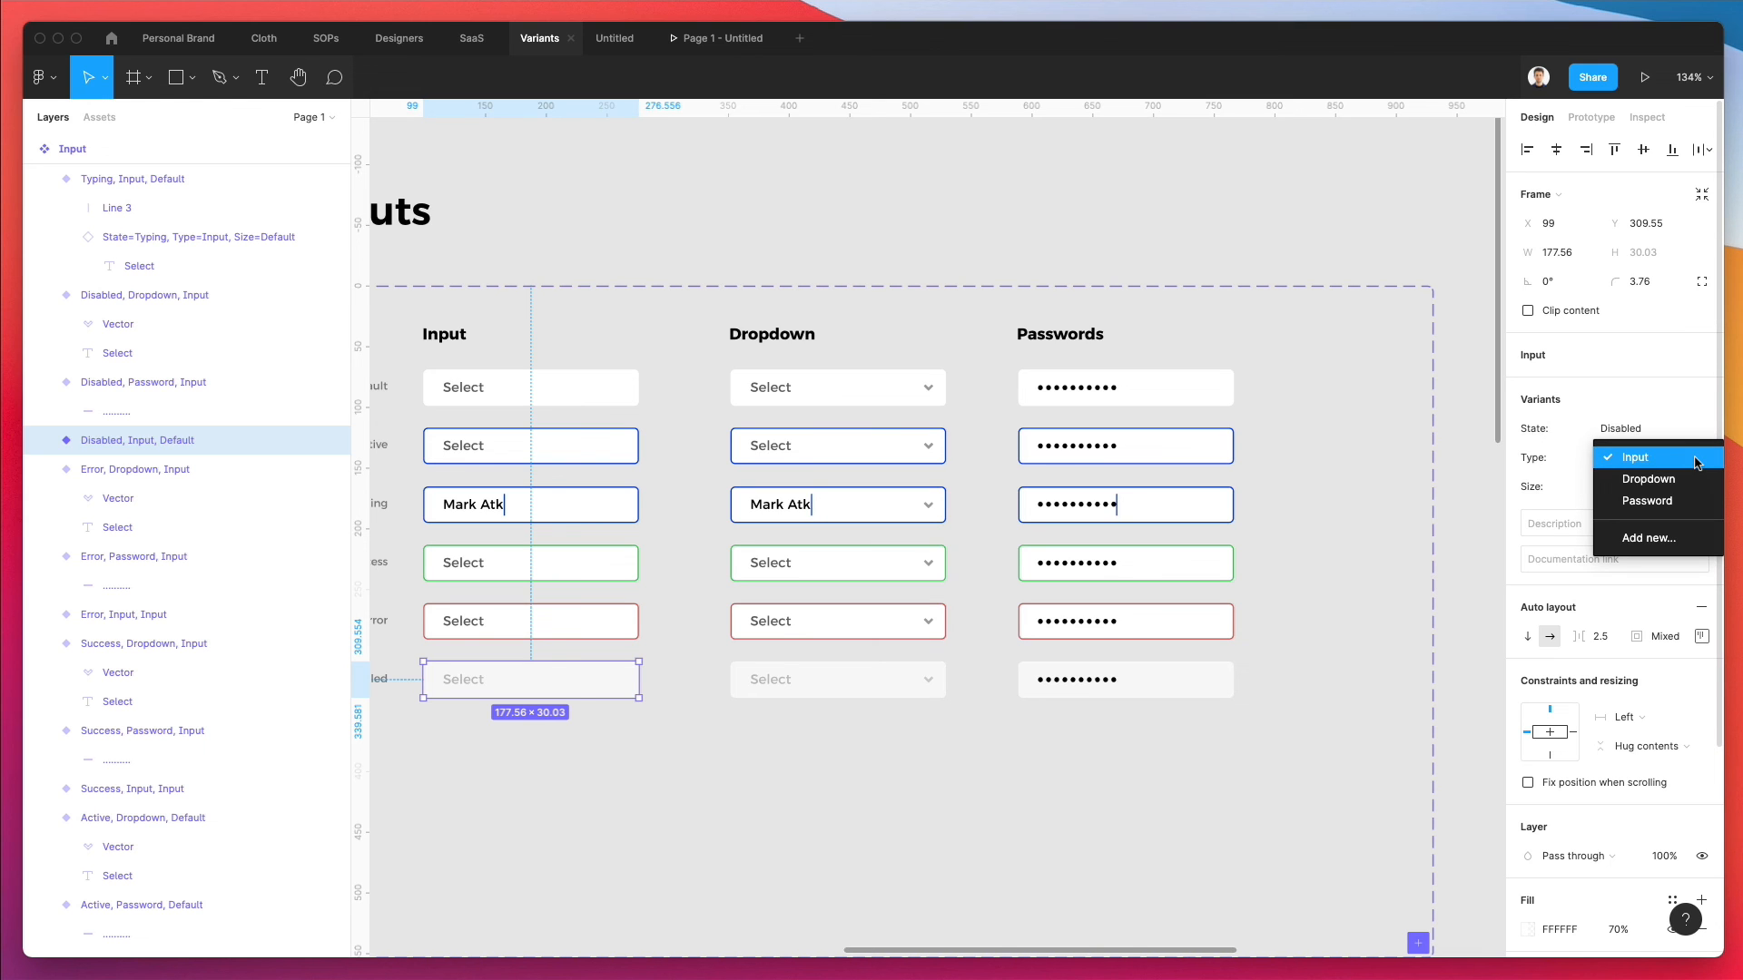
left_click(889, 781)
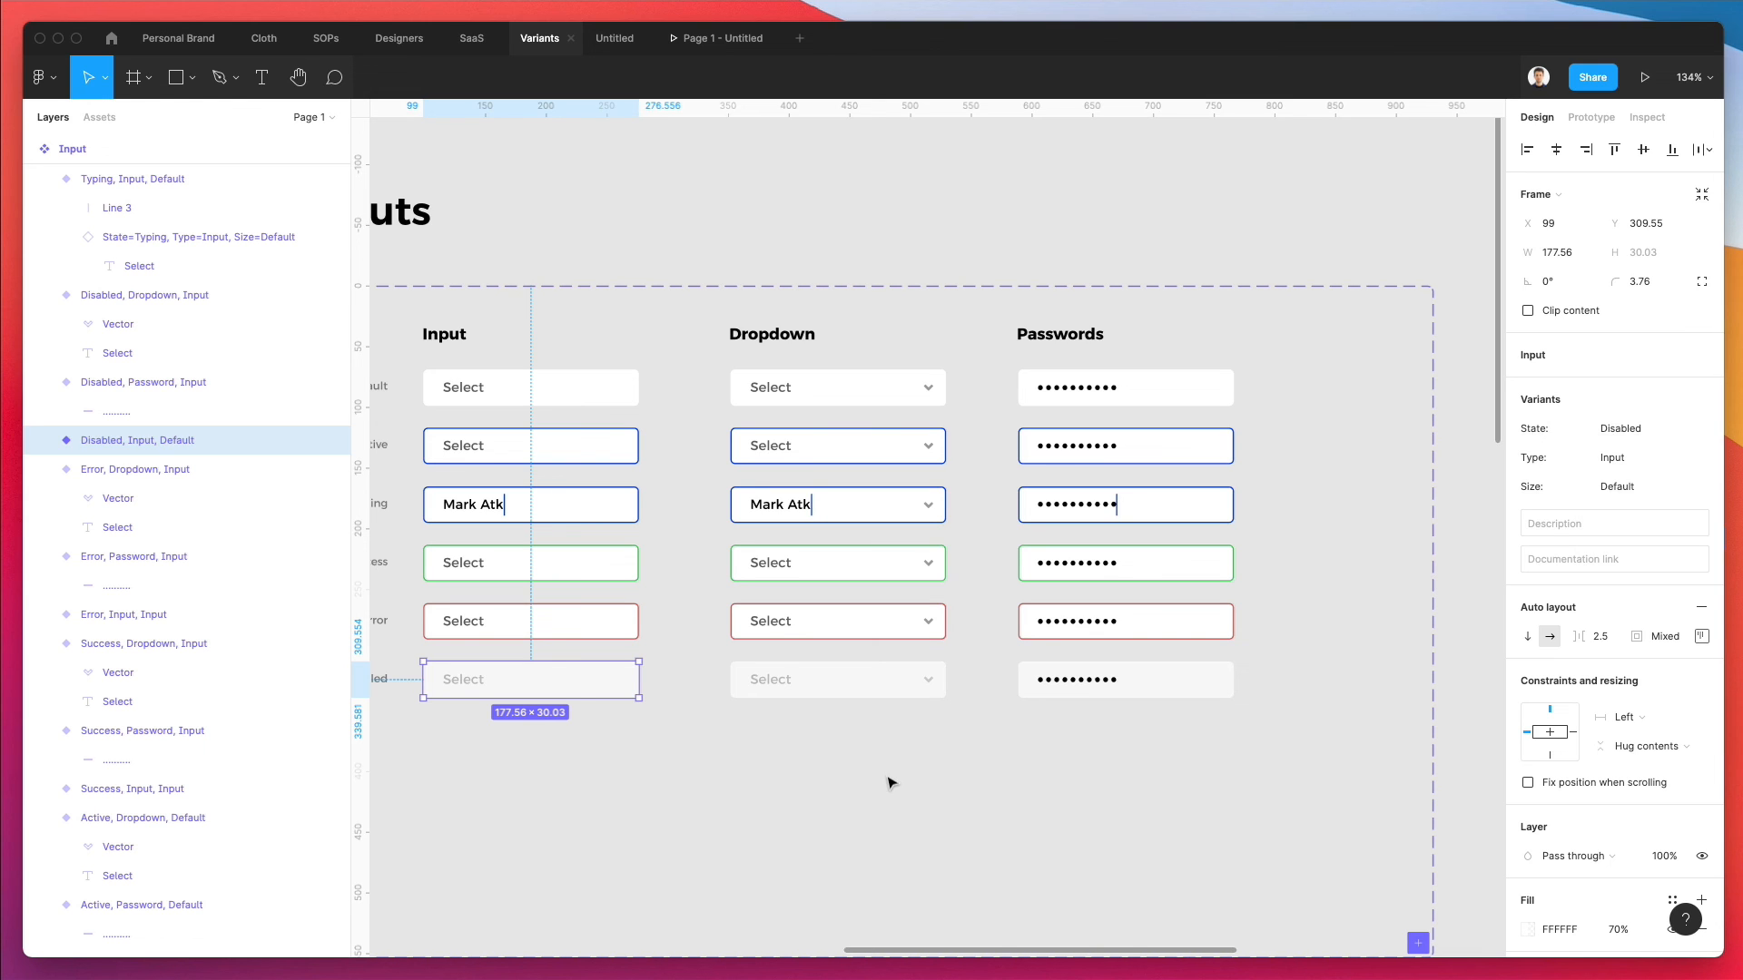
- Deselect the variant and look over the complete Buttons and Inputs component sets side by side on the canvas
left_click(889, 780)
scroll(889, 781, "left", 1)
scroll(889, 780, "down", 2)
scroll(889, 778, "down", 2)
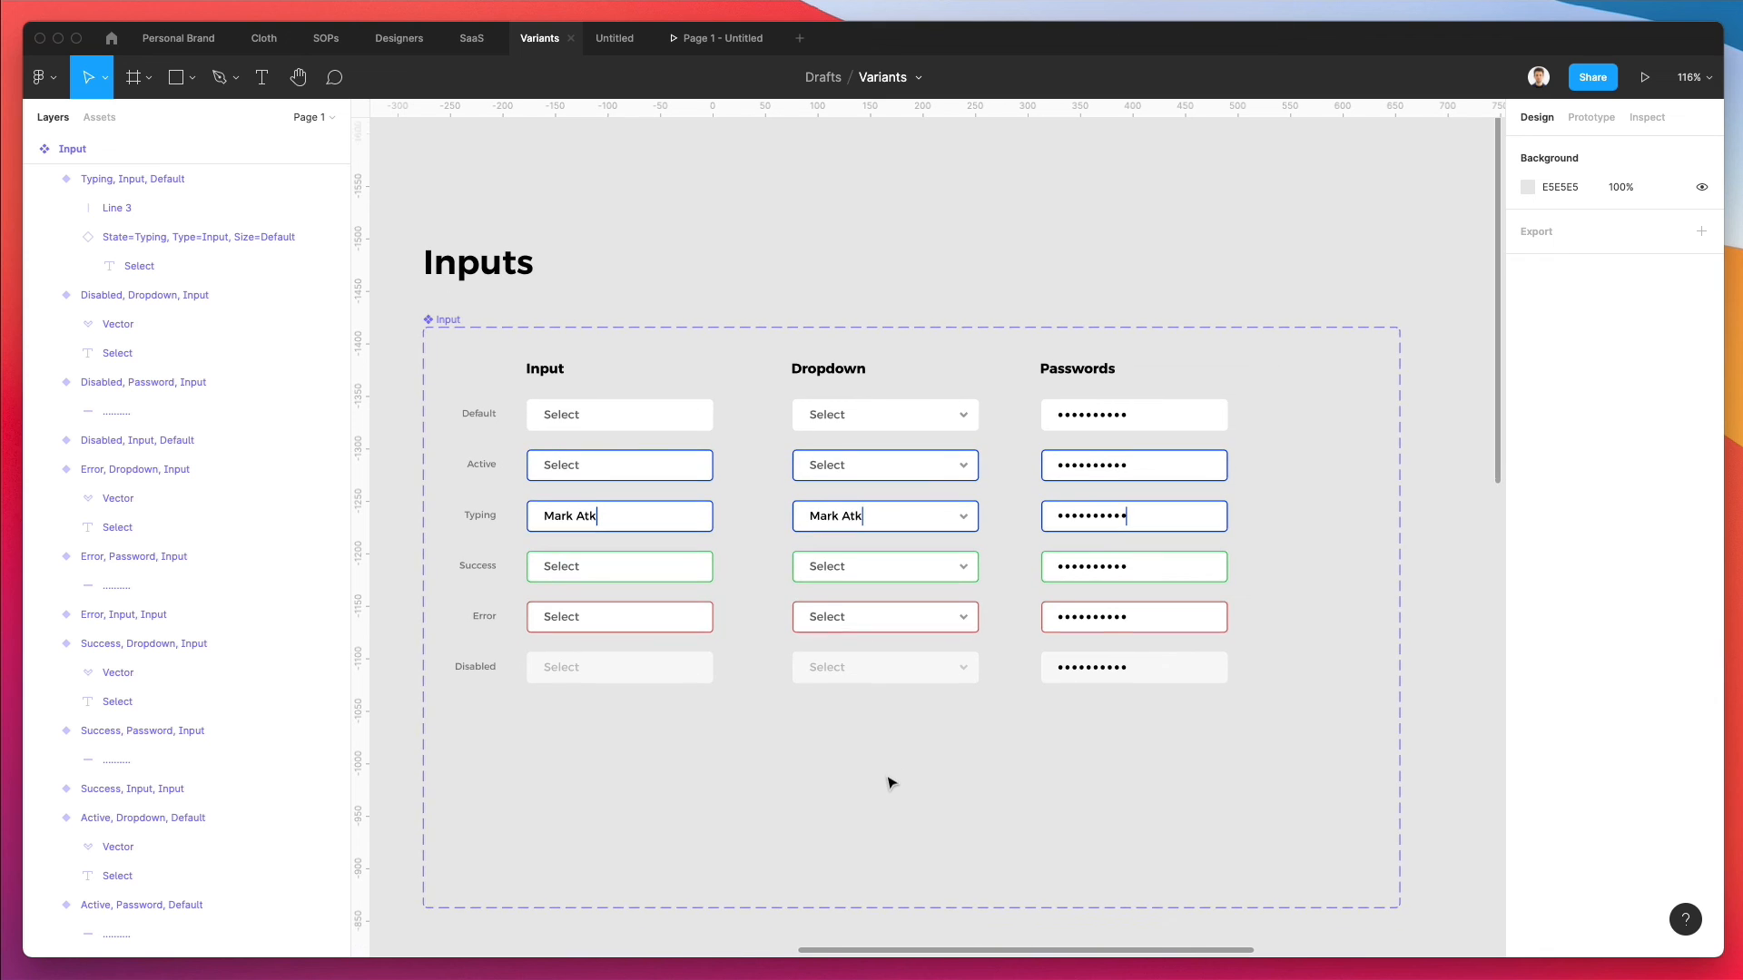
scroll(895, 755, "down", 2)
scroll(894, 755, "down", 4)
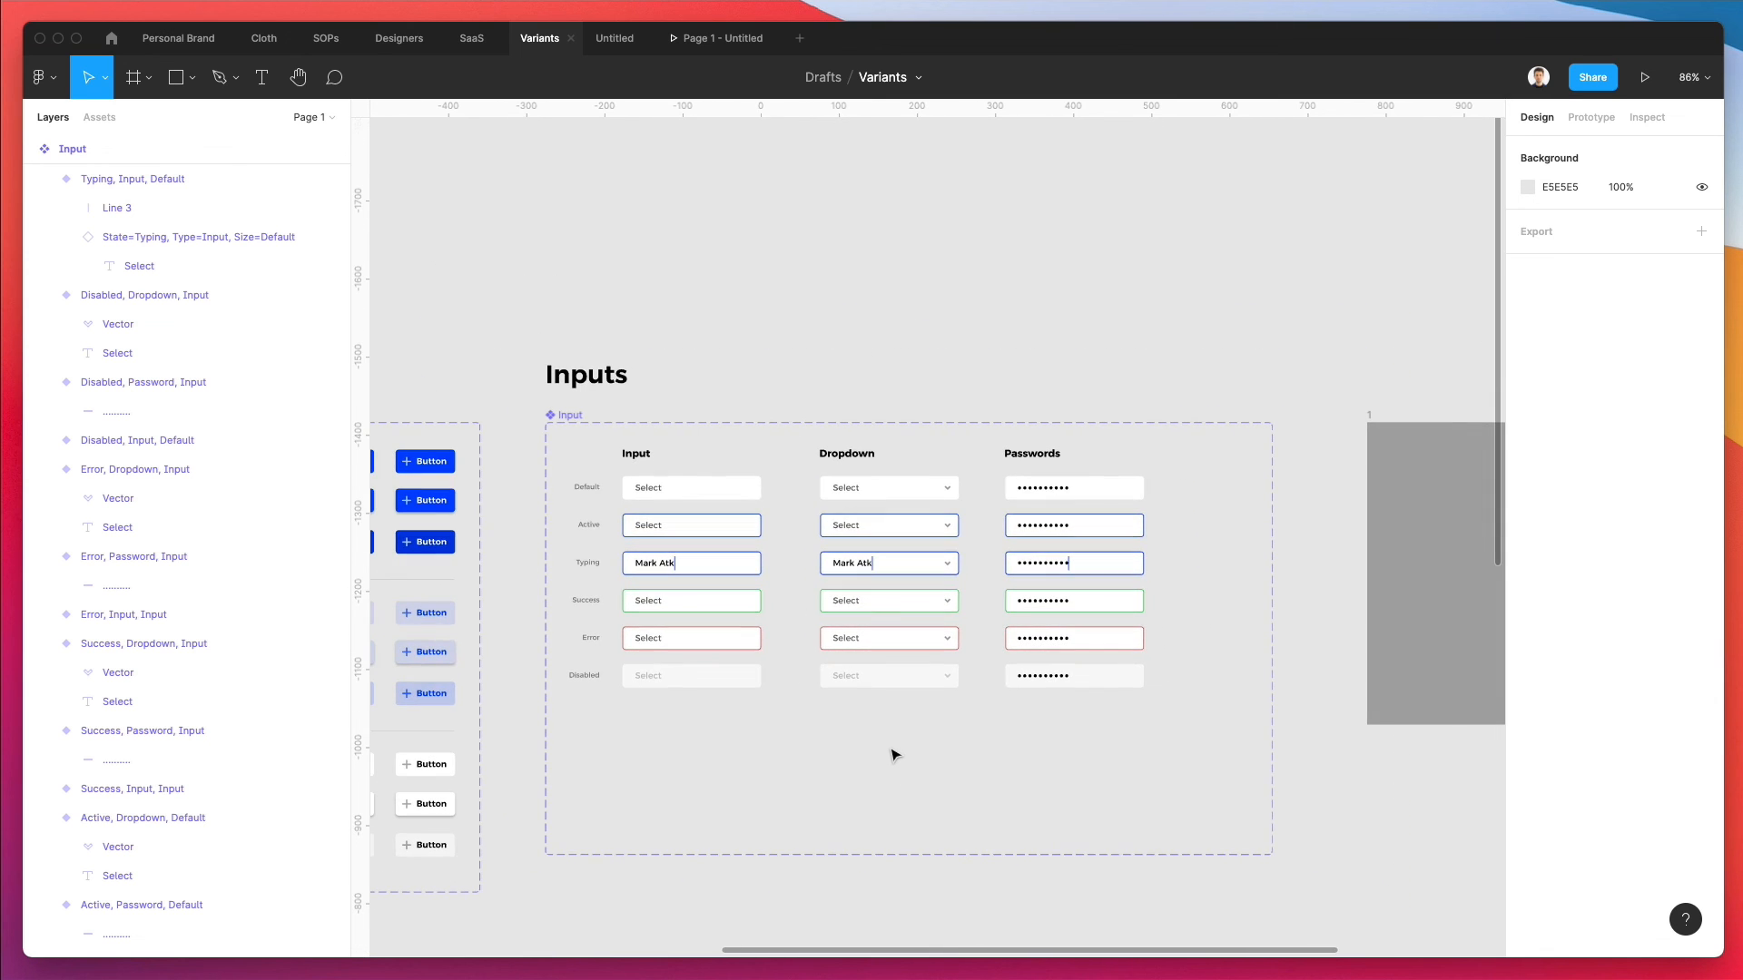
scroll(894, 756, "down", 2)
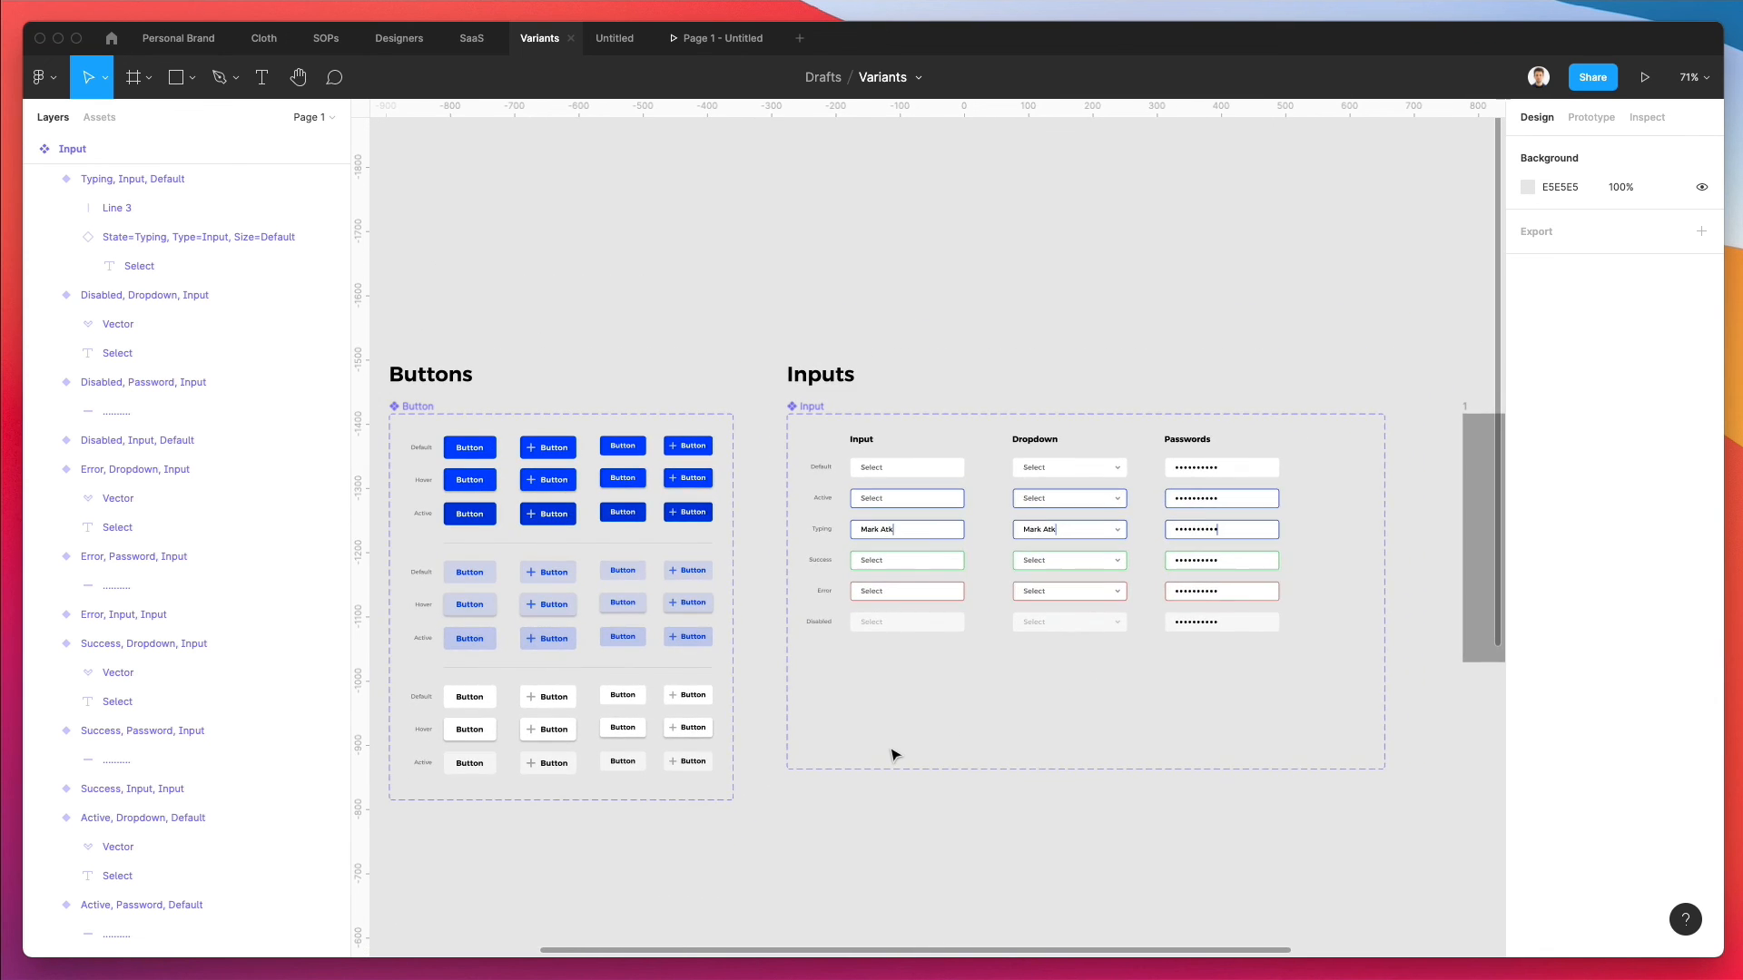
scroll(894, 755, "left", 1)
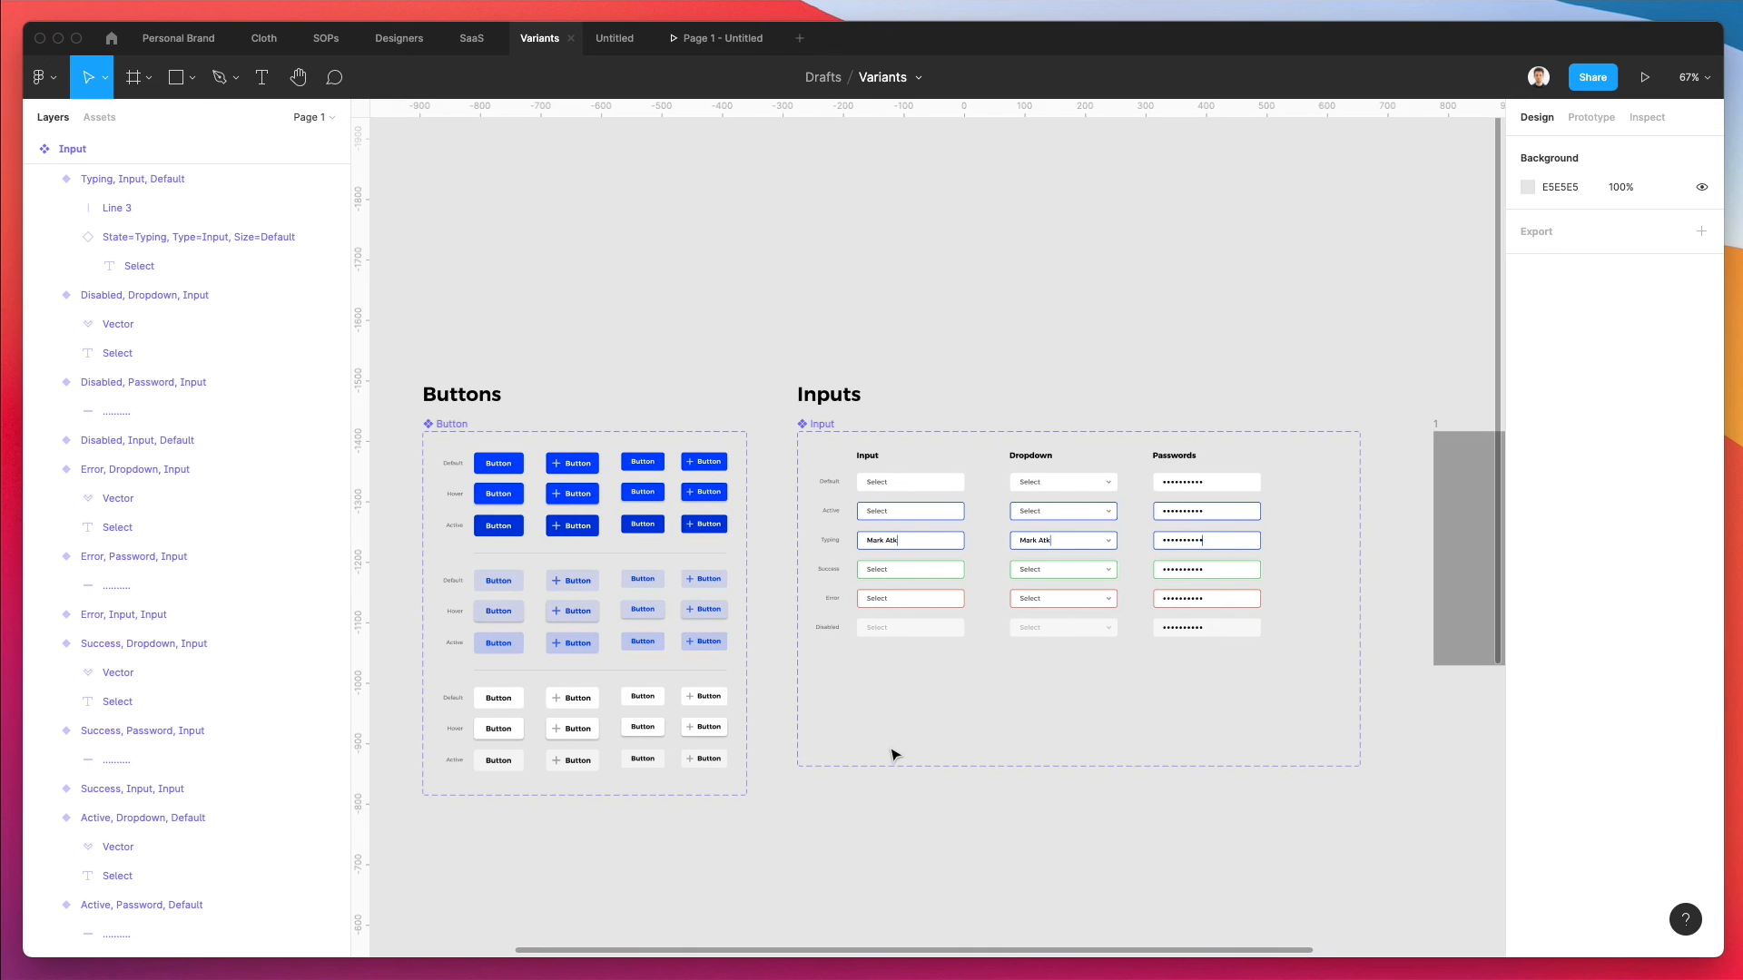
scroll(894, 756, "left", 2)
scroll(895, 756, "down", 1)
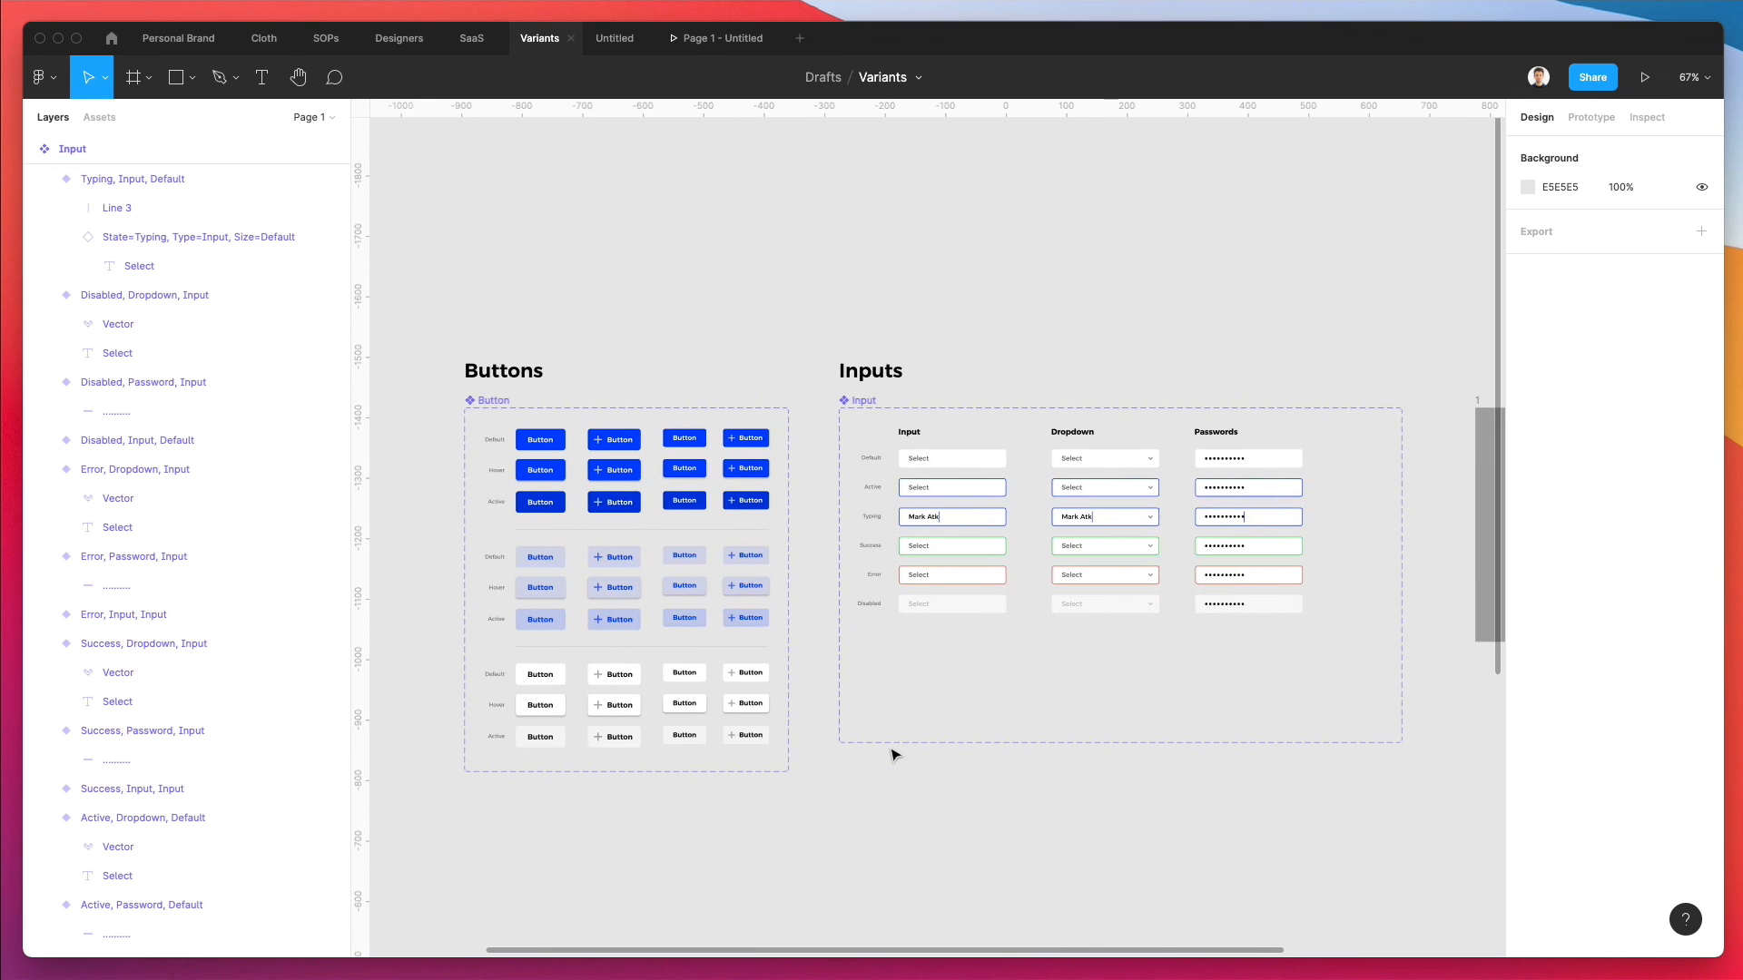
scroll(894, 755, "right", 1)
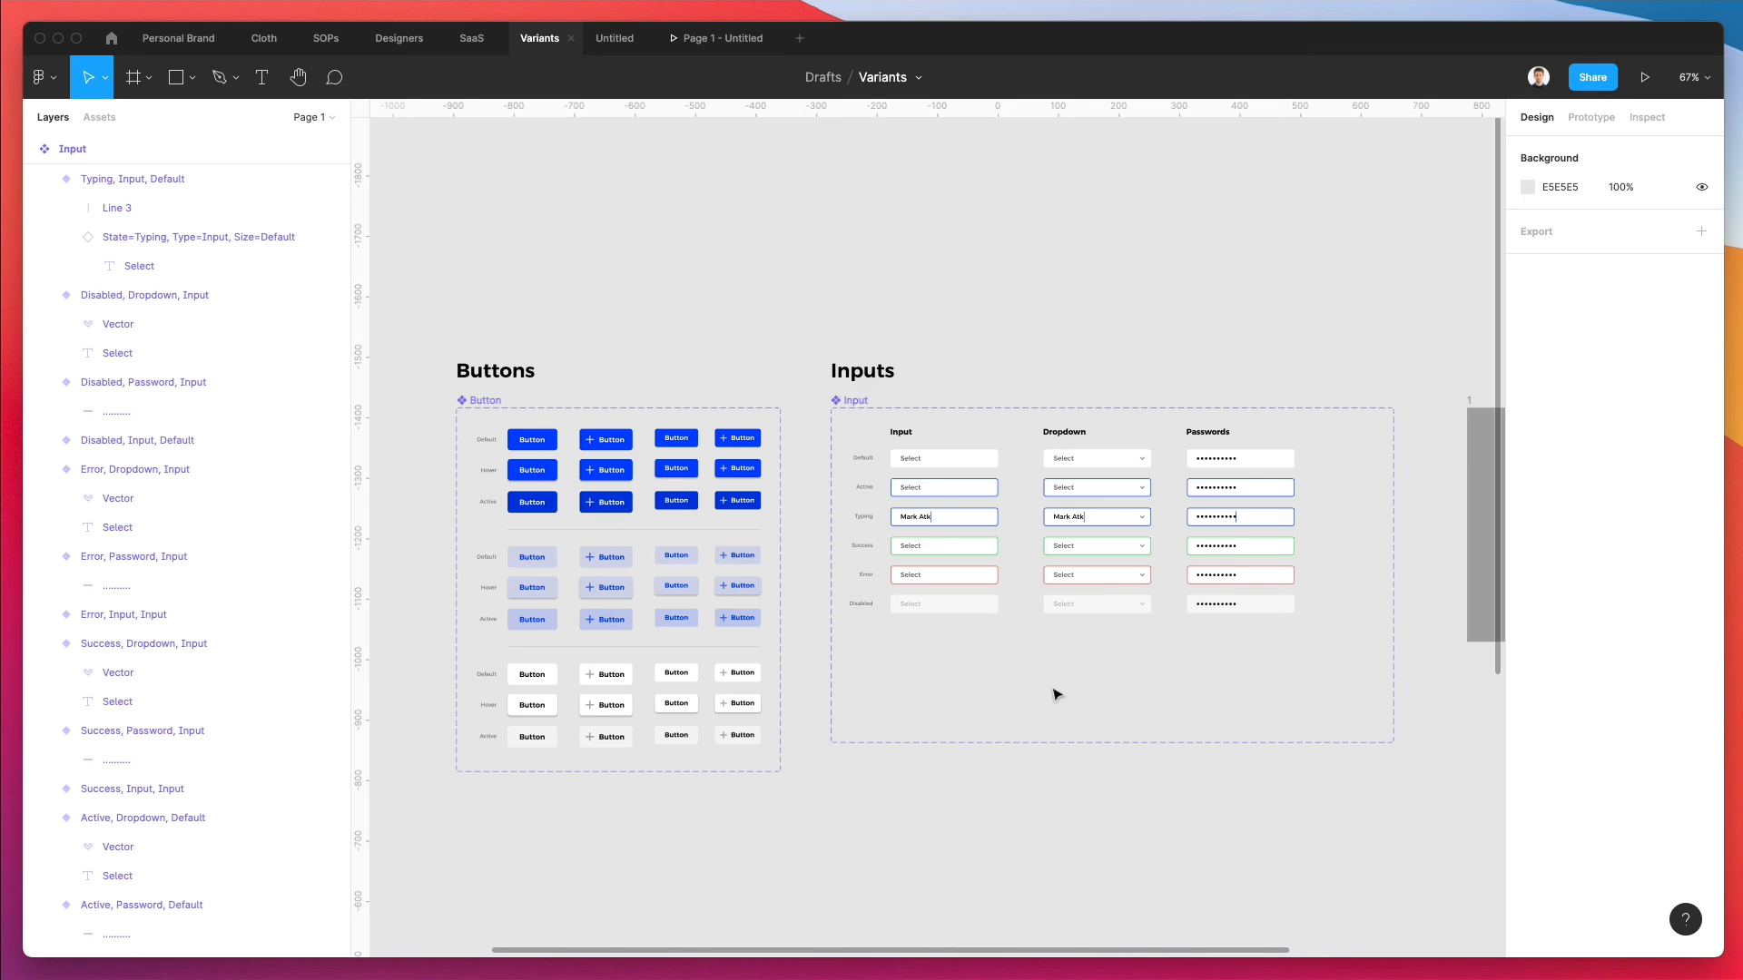
scroll(1057, 694, "up", 2)
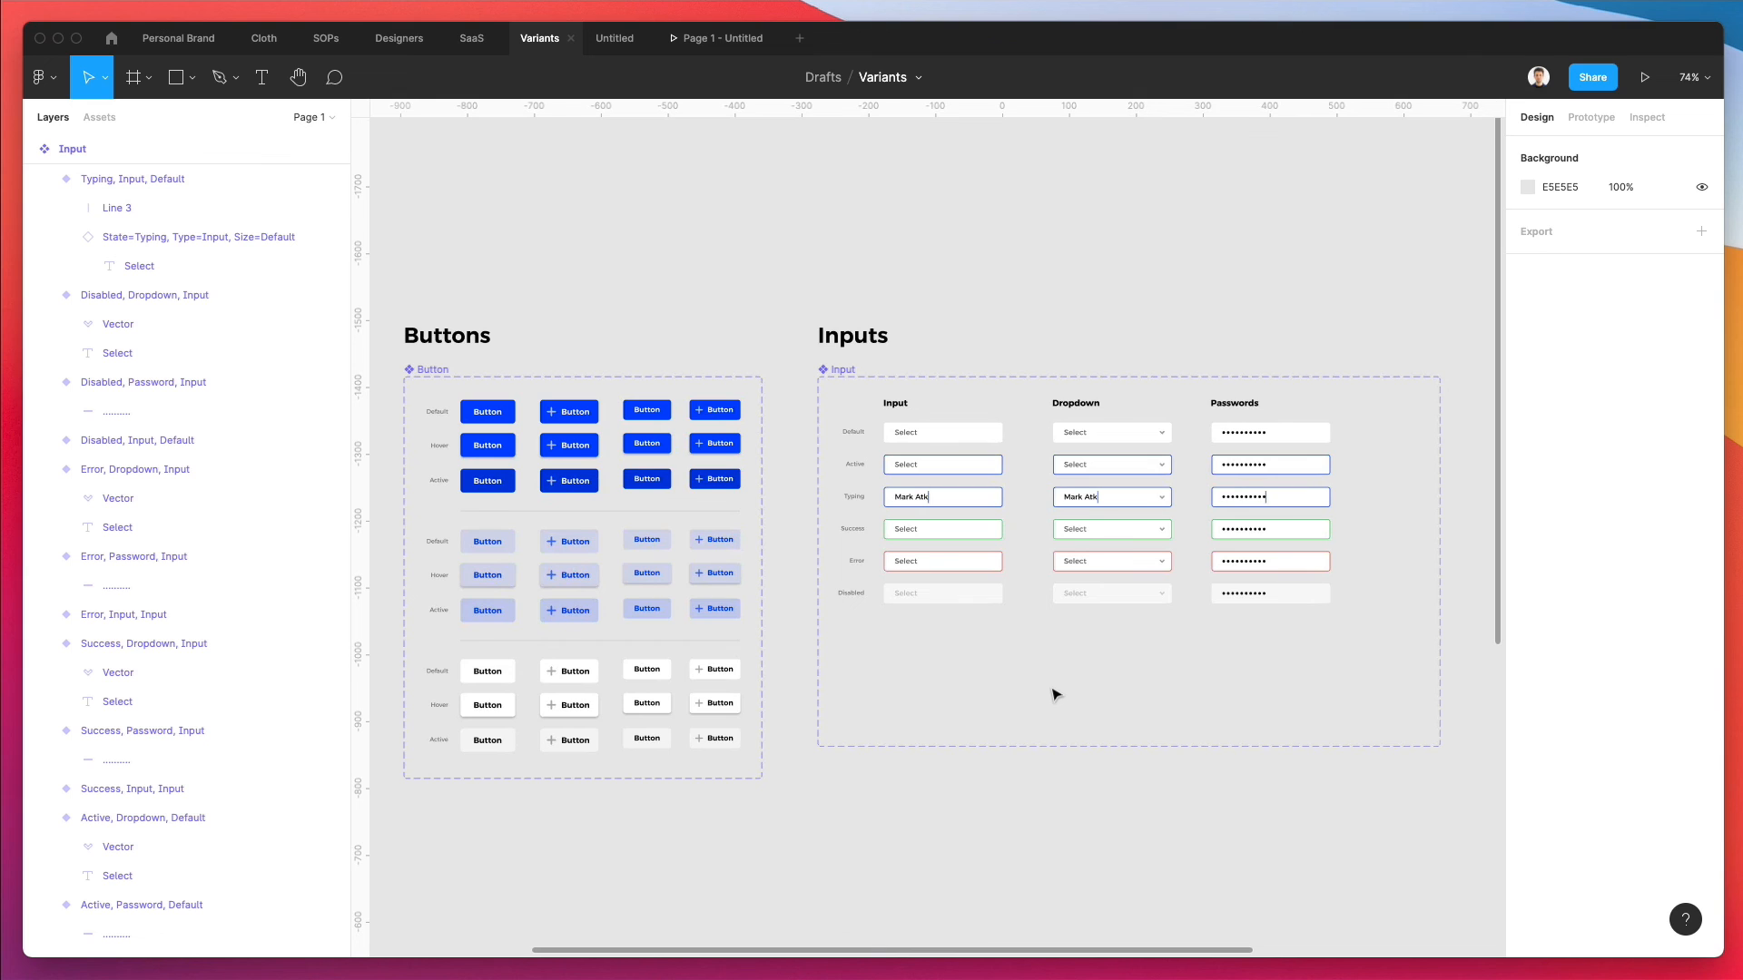
scroll(1057, 695, "left", 1)
scroll(1056, 695, "down", 1)
scroll(1057, 696, "down", 2)
scroll(1056, 695, "left", 1)
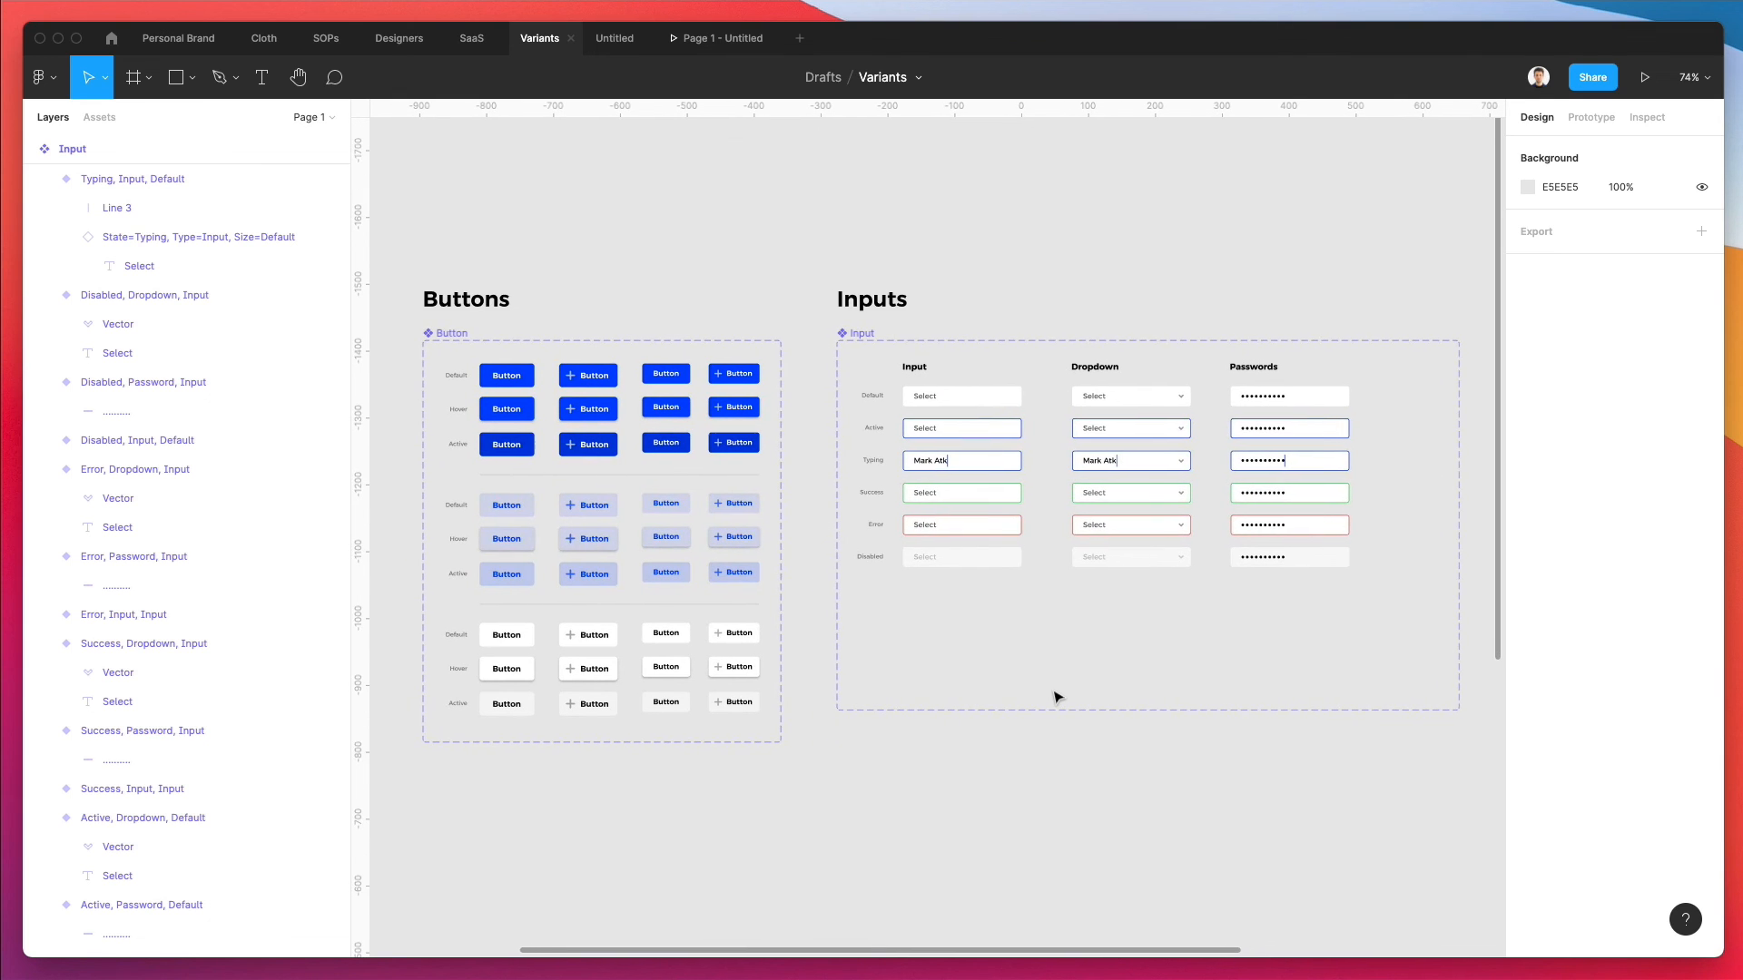